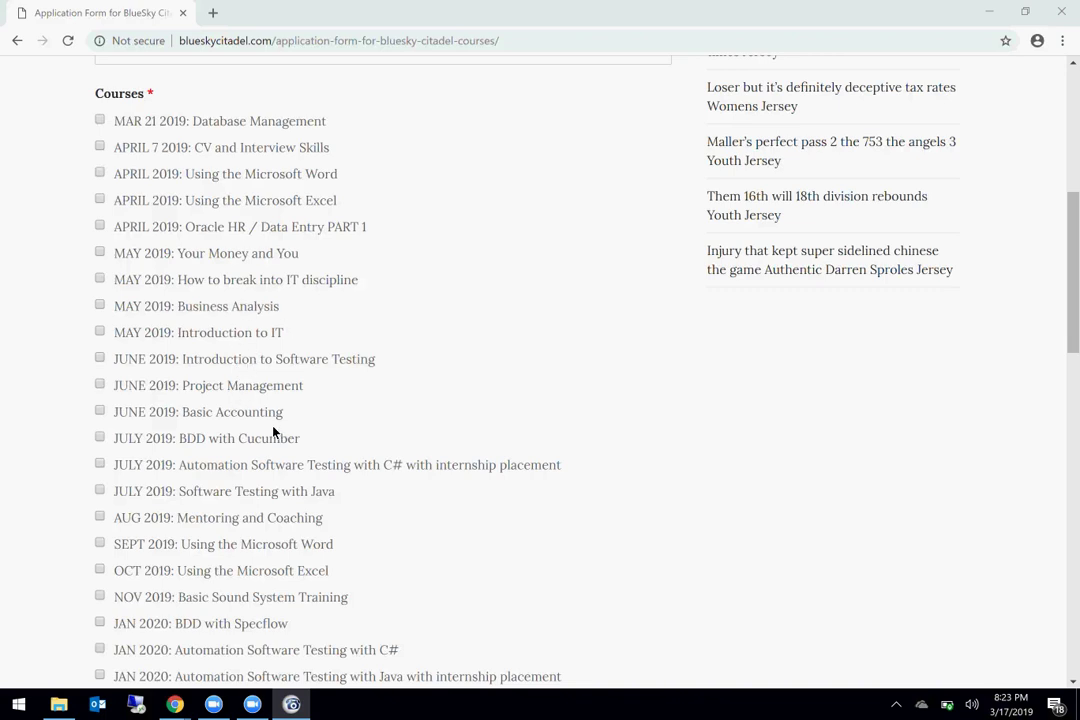
Step: Scroll through the instructor's YouTube Videos page showing the Class 5 Selenium/SpecFlow lessons
scroll(273, 432, down, 3)
scroll(273, 432, up, 2)
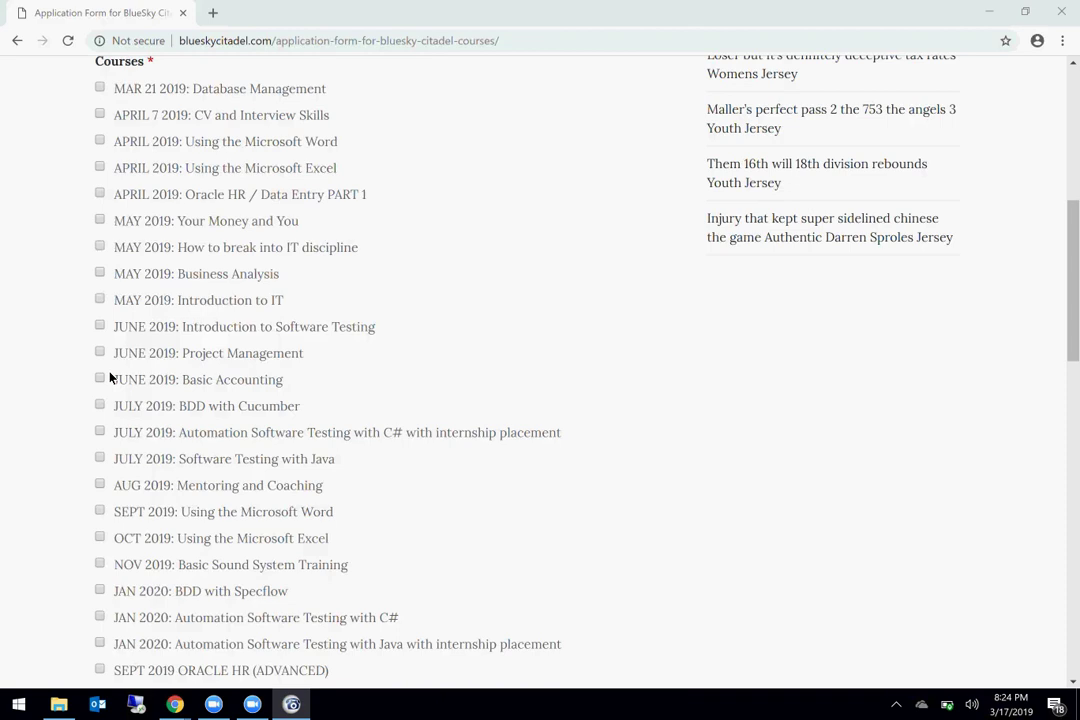
scroll(110, 376, up, 1)
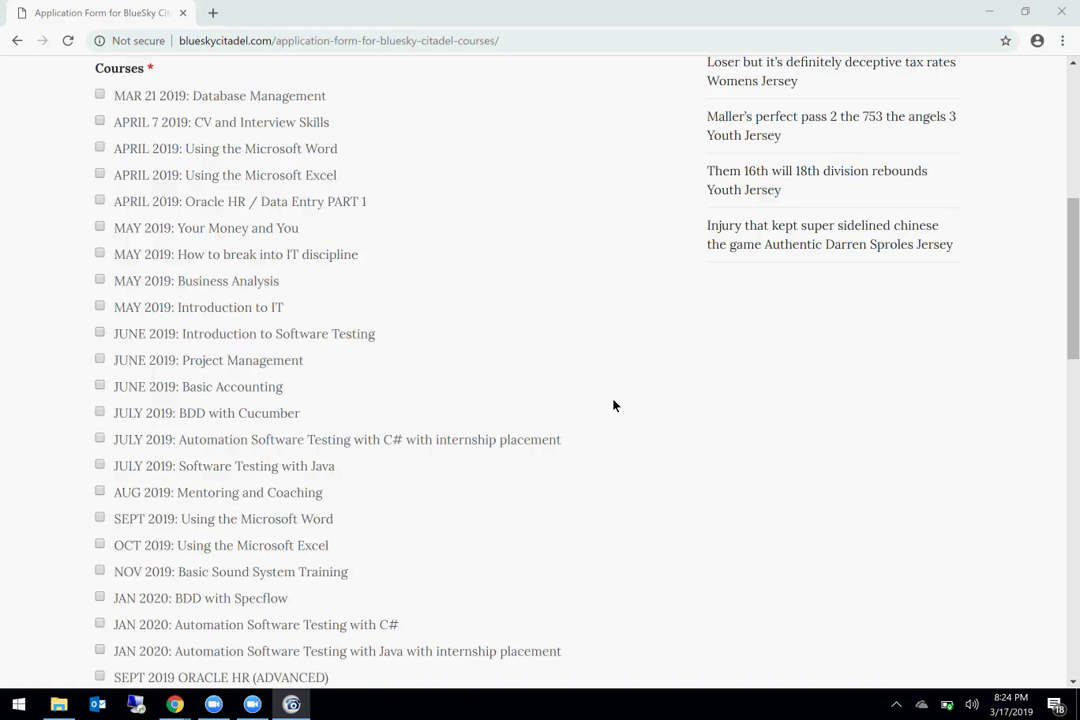
scroll(616, 440, up, 1)
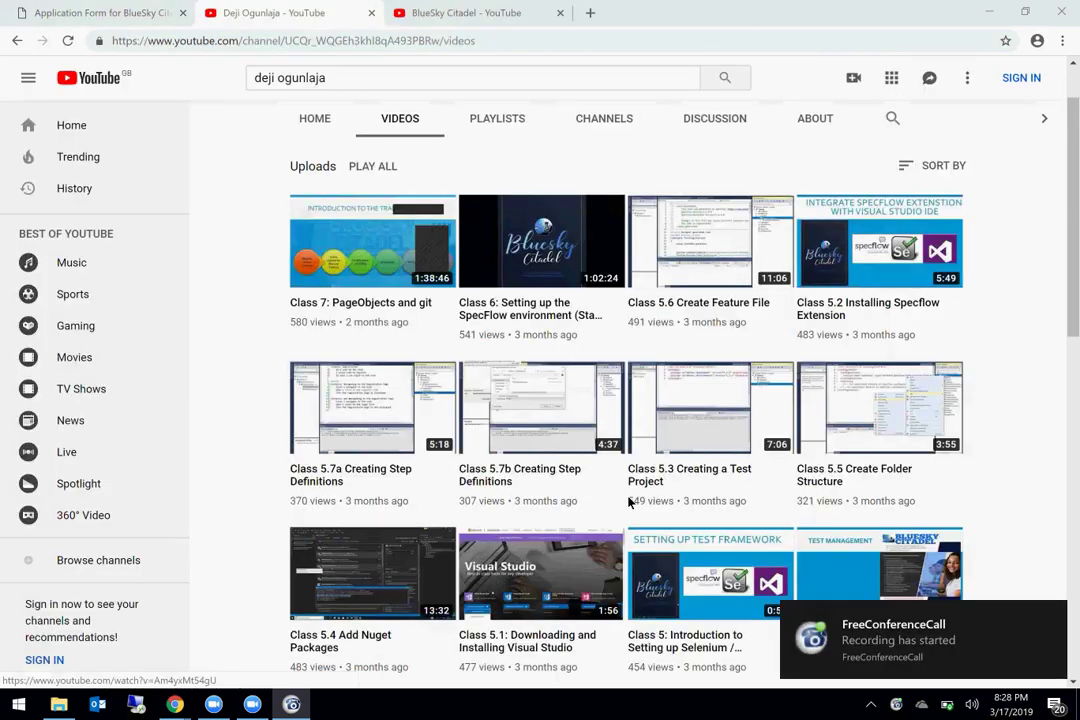
scroll(620, 490, down, 2)
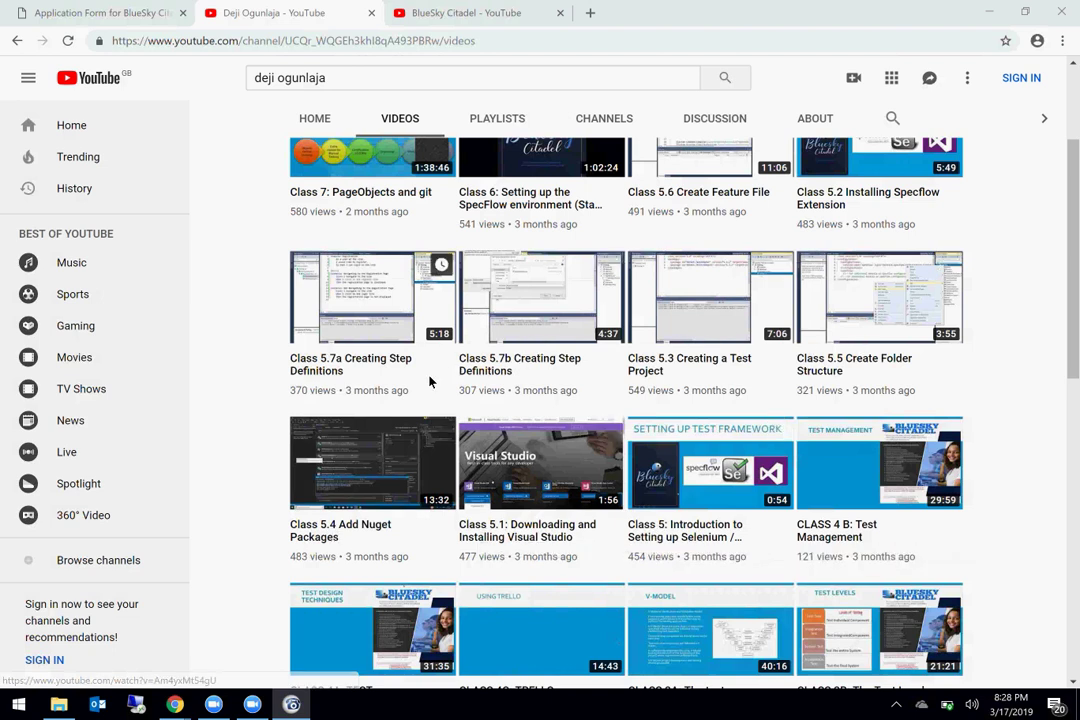
Step: Return to the top of the Videos page and switch to the BlueSky Citadel - YouTube tab
scroll(430, 388, up, 1)
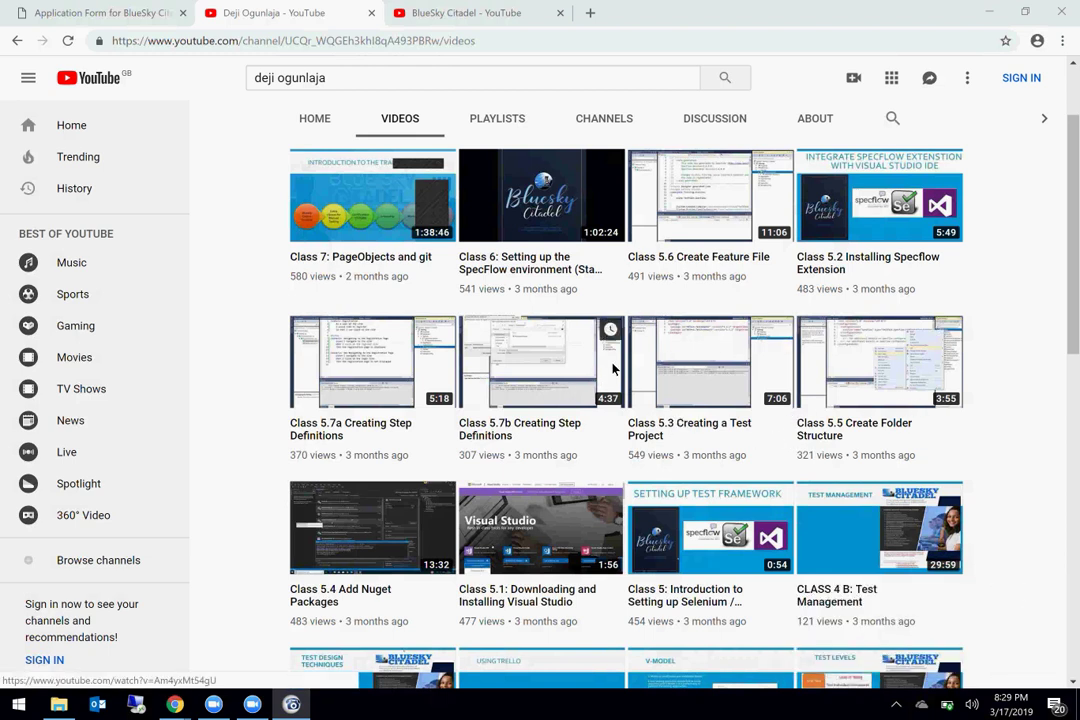
scroll(613, 369, up, 2)
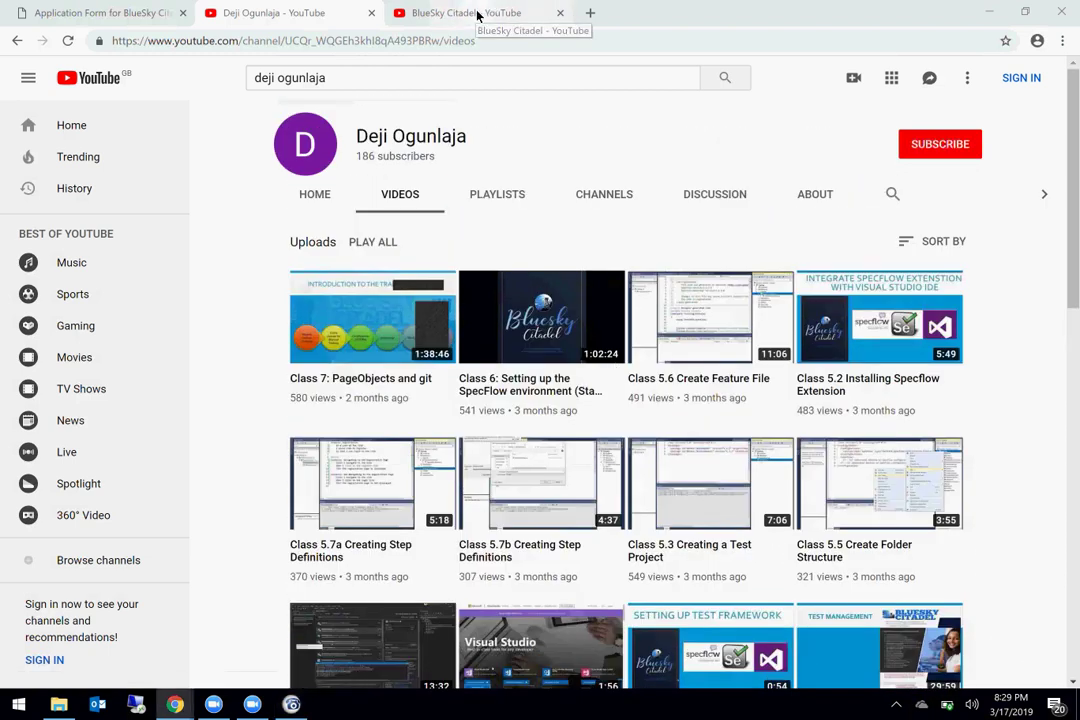
click(478, 14)
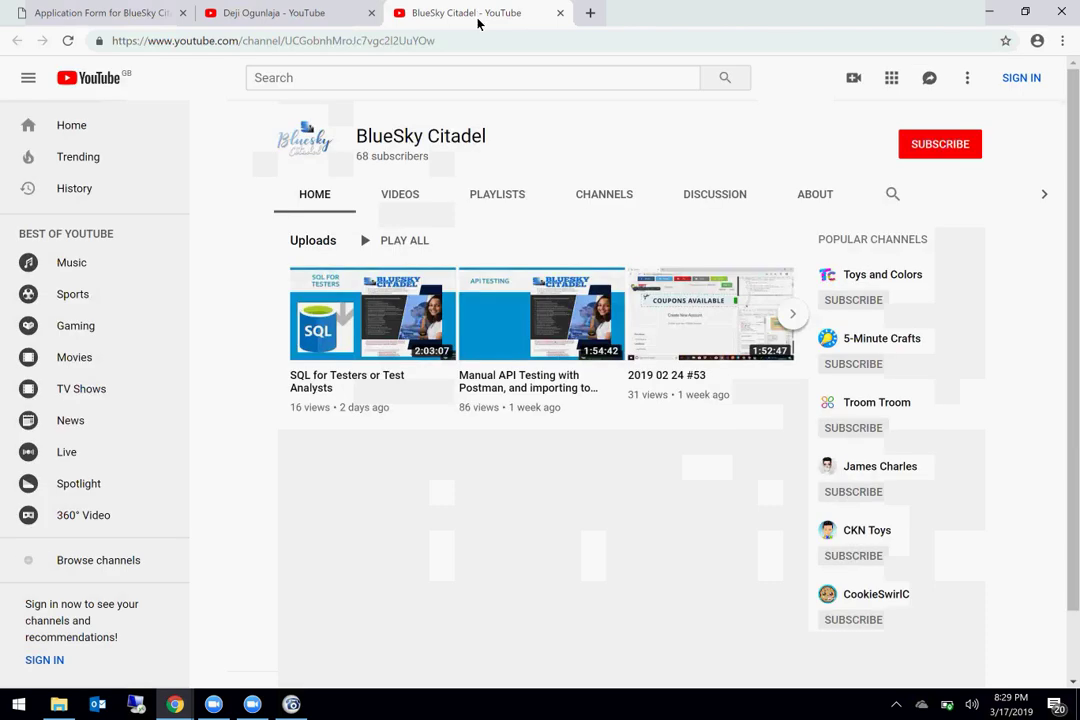
Step: List all BlueSky Citadel uploads, led by SQL for Testers, then bring up the Windows calendar
click(397, 207)
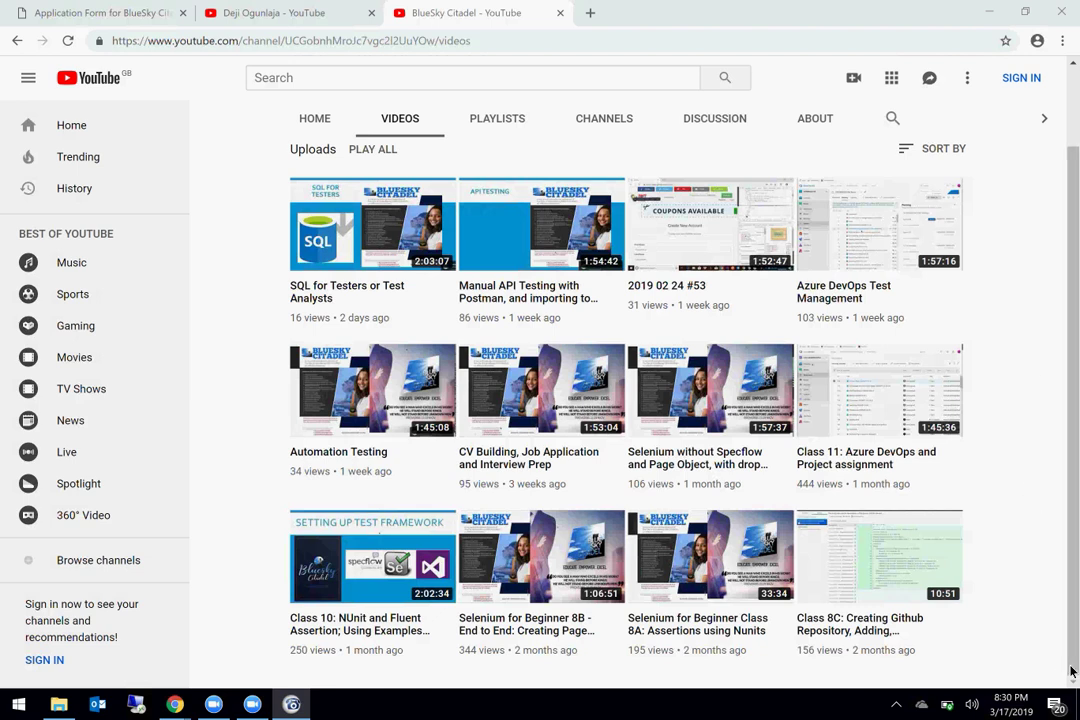
click(1013, 704)
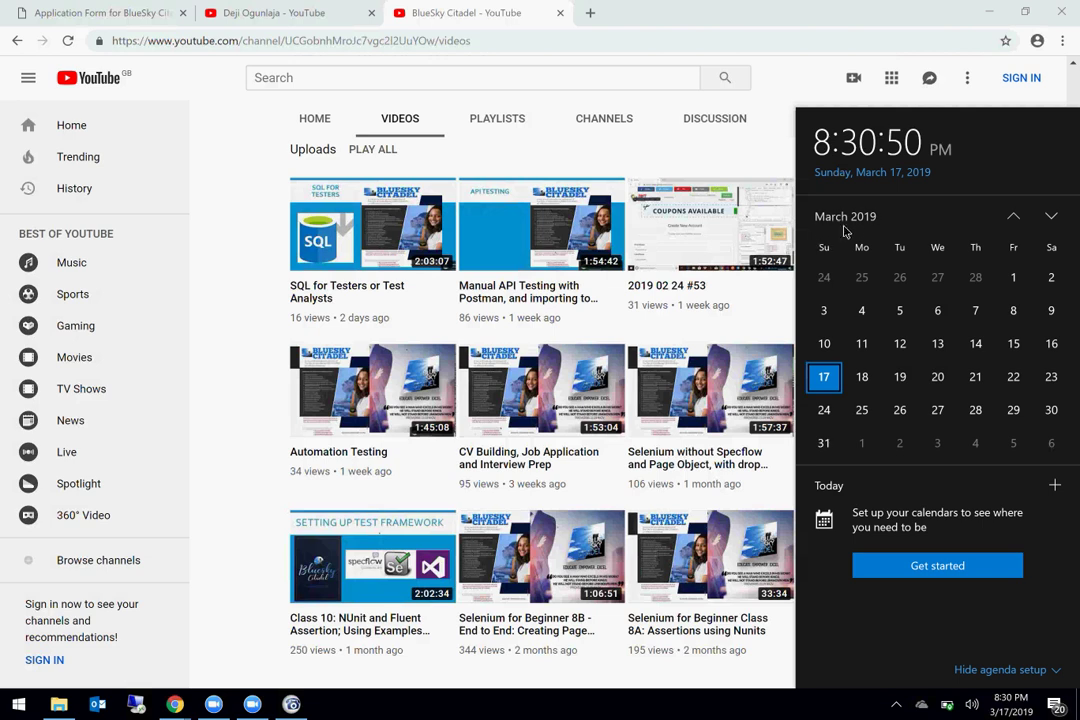
Step: Page the calendar forward to June 2019, back to March 2019, then close it
click(1052, 220)
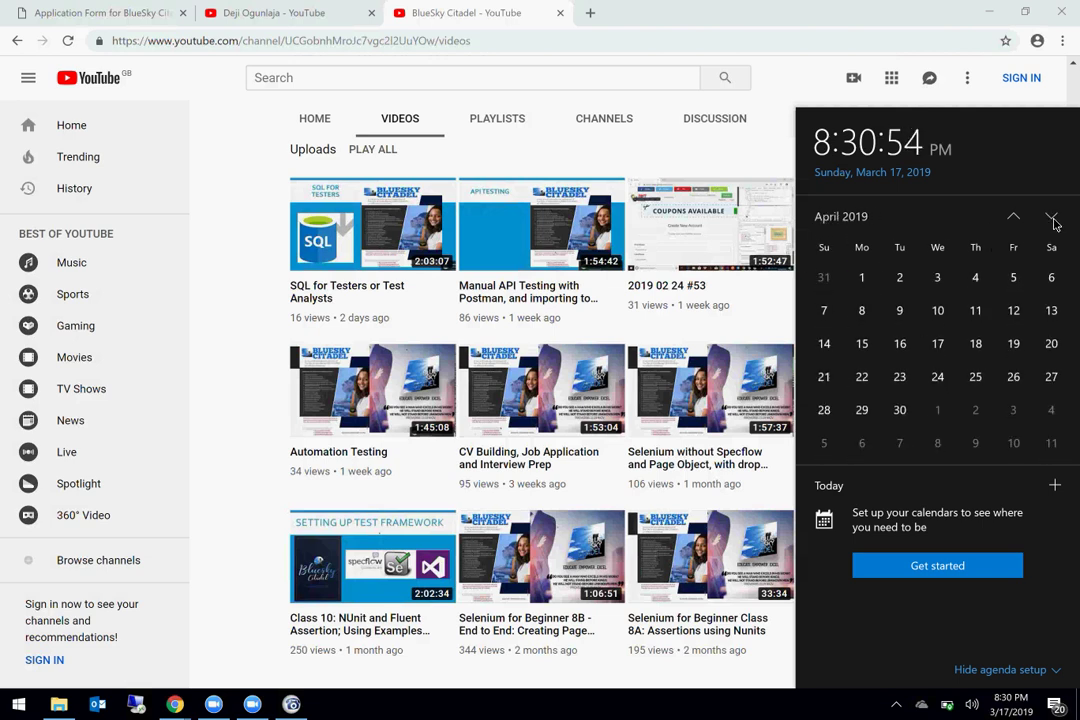
click(1051, 217)
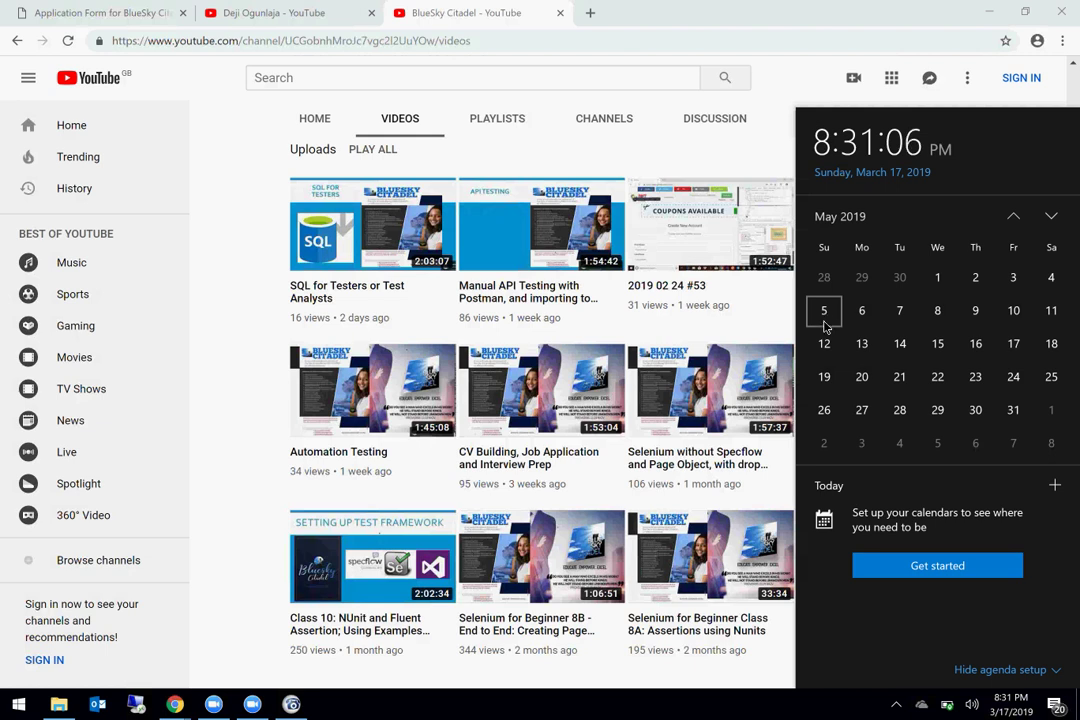
click(1051, 217)
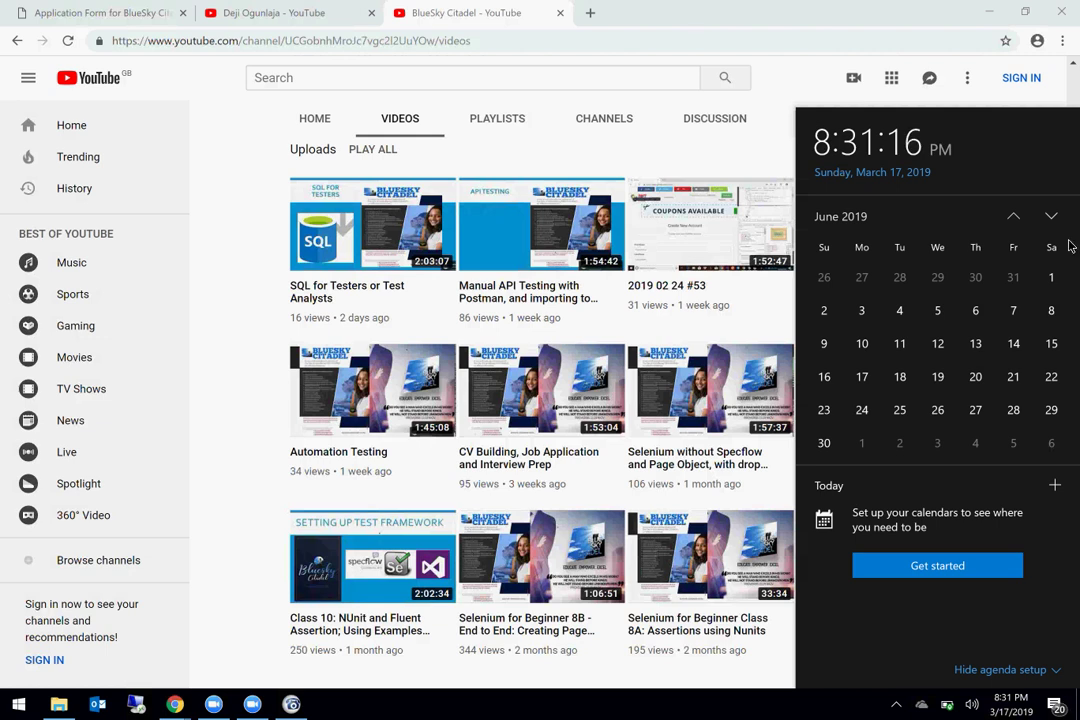
click(1014, 217)
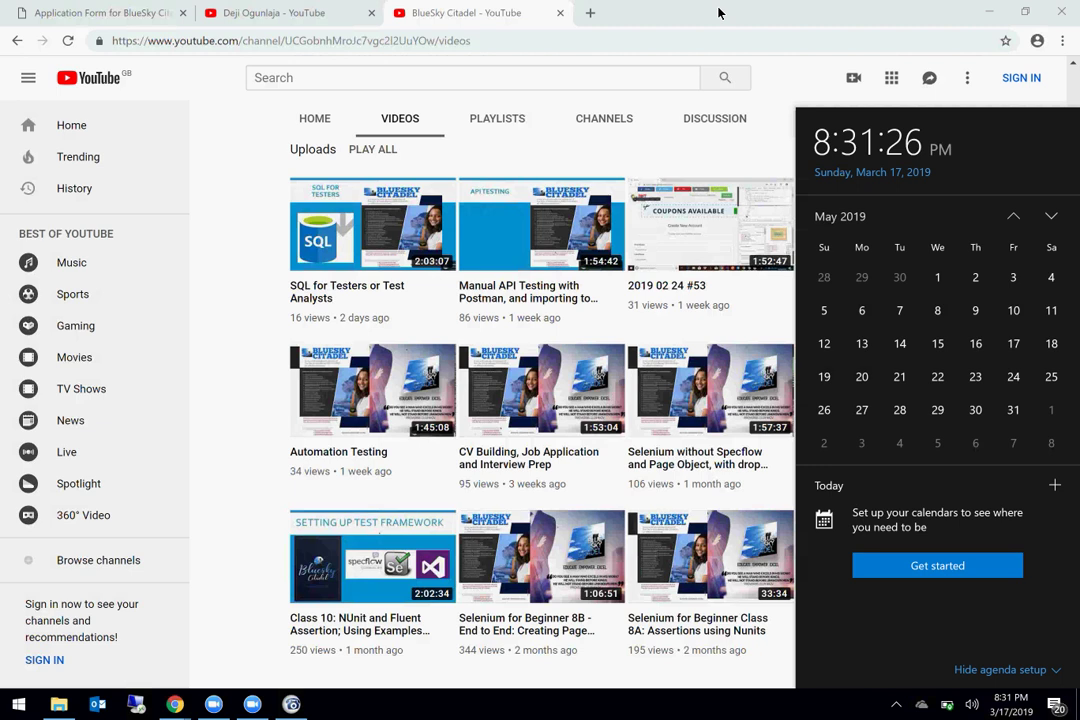
click(1012, 222)
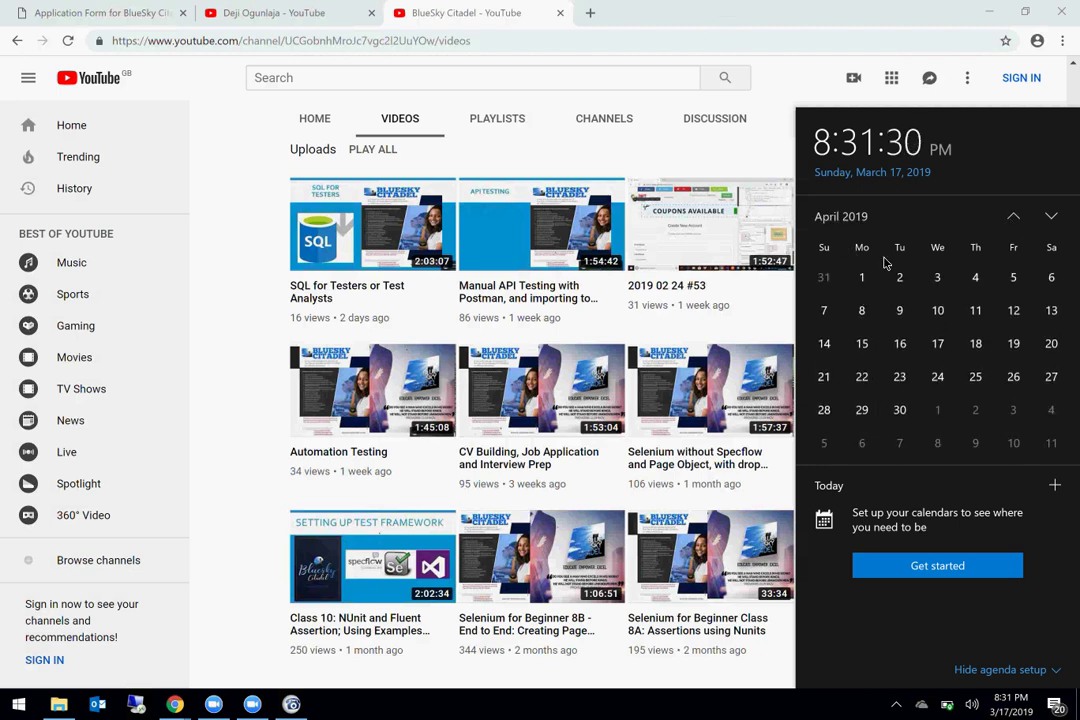
click(1011, 216)
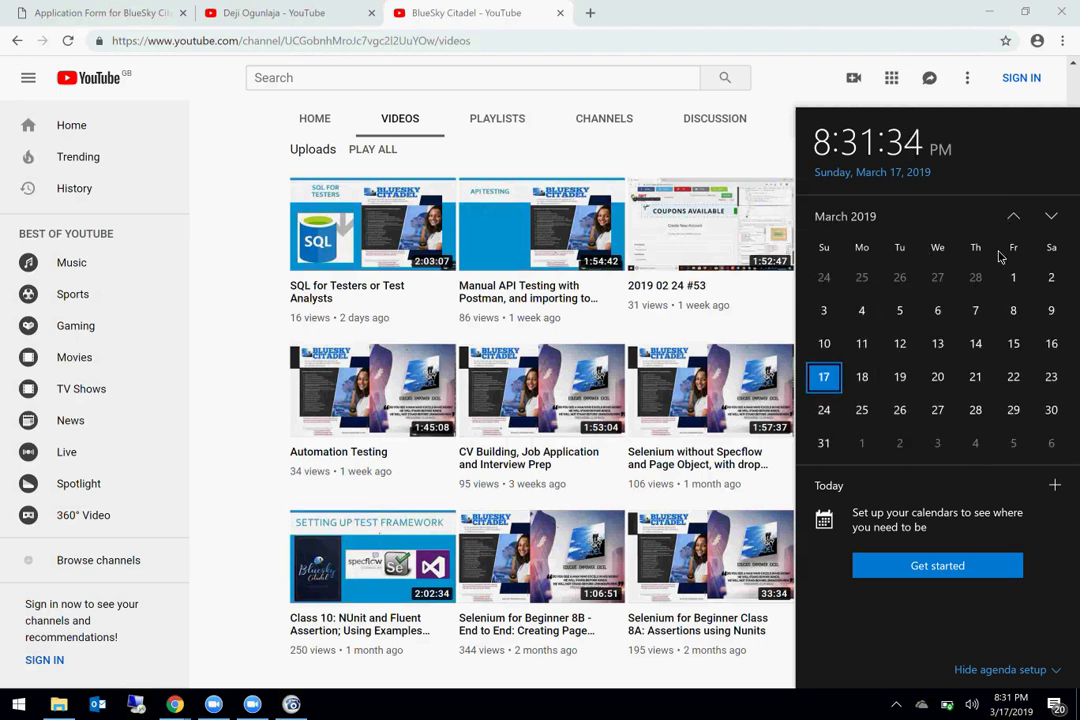
click(693, 13)
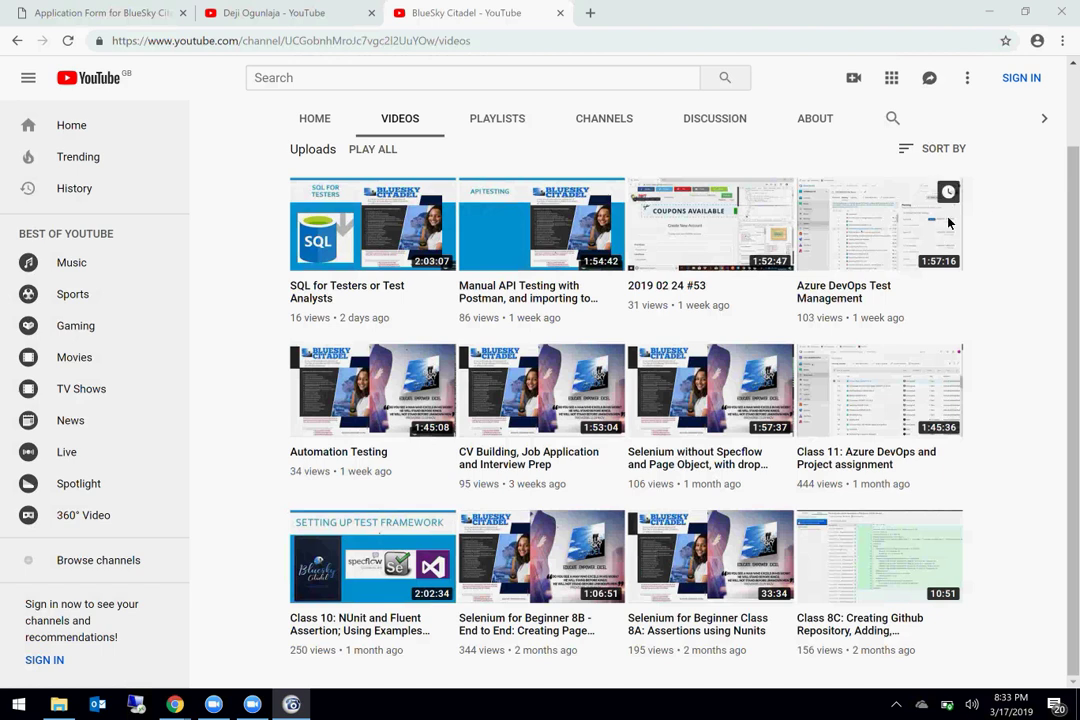
Step: Search Google for 'github desktop' in a new Chrome tab
click(590, 12)
click(590, 12)
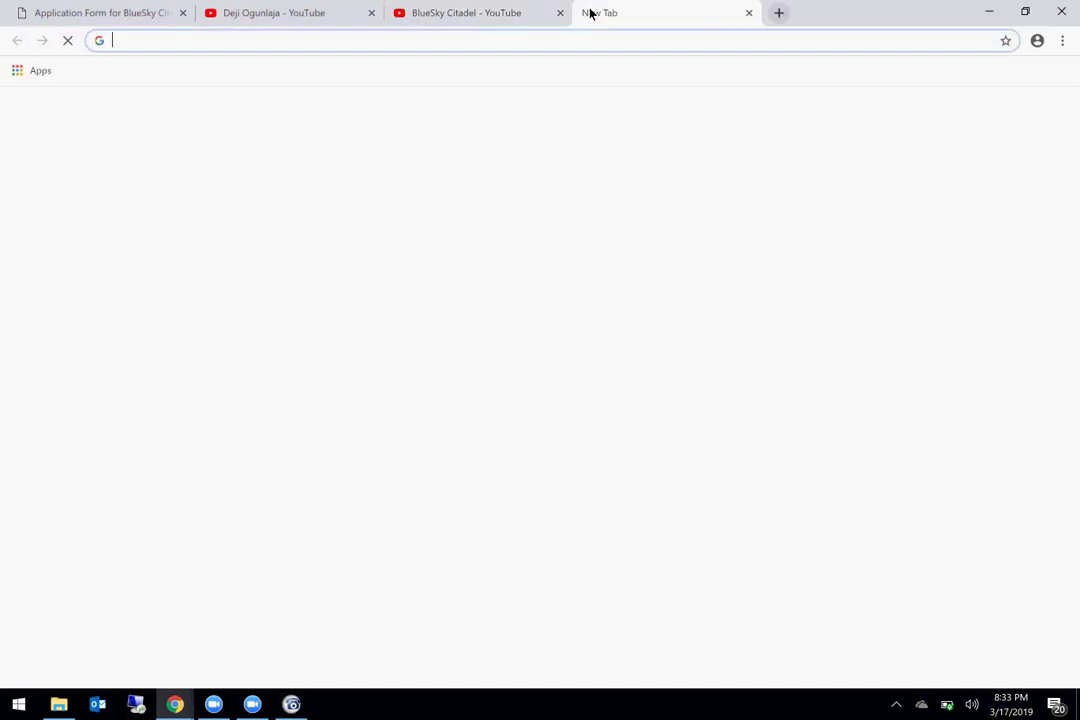
text(g)
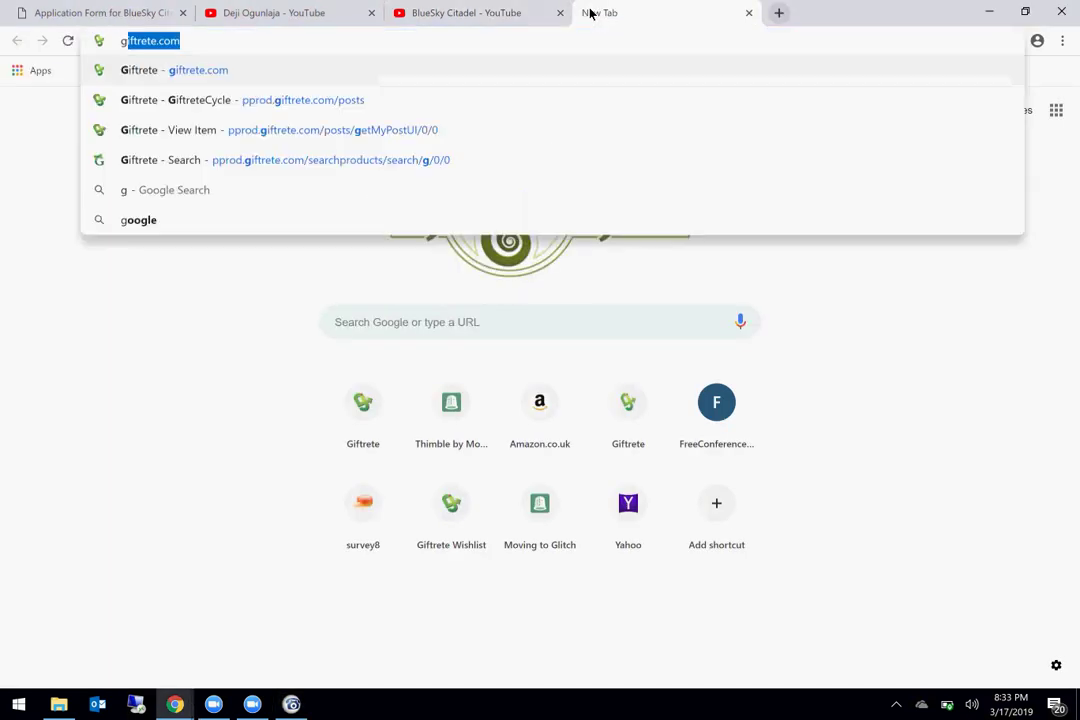
text(itdes)
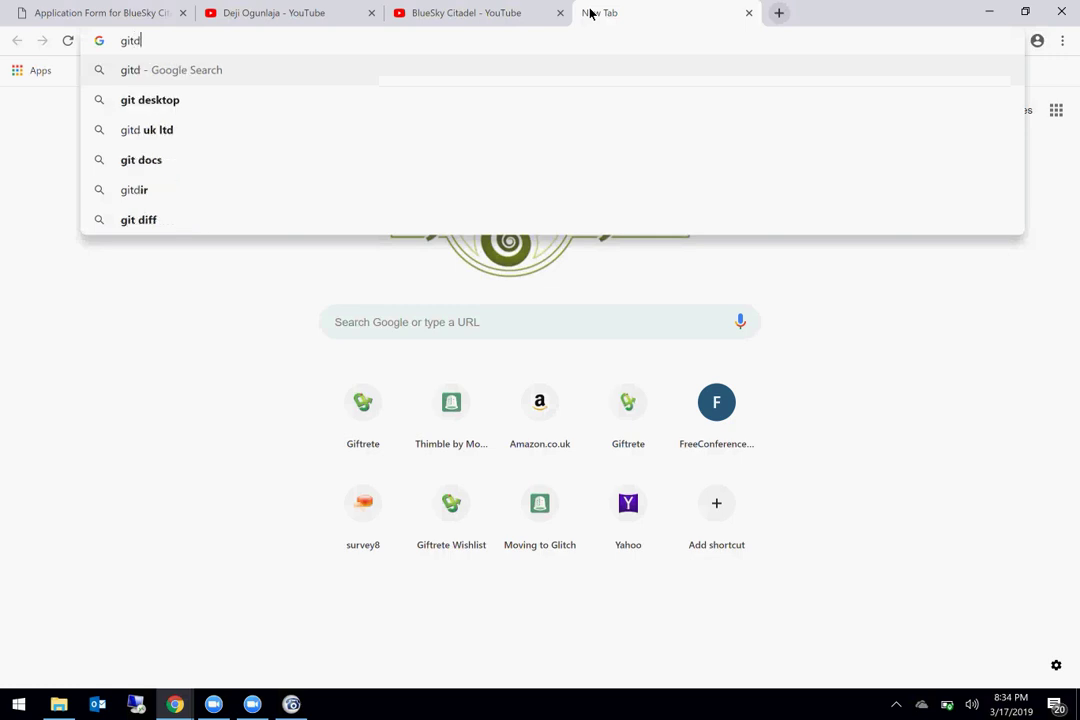
key(BackSpace)
key(BackSpace)
key(BackSpace)
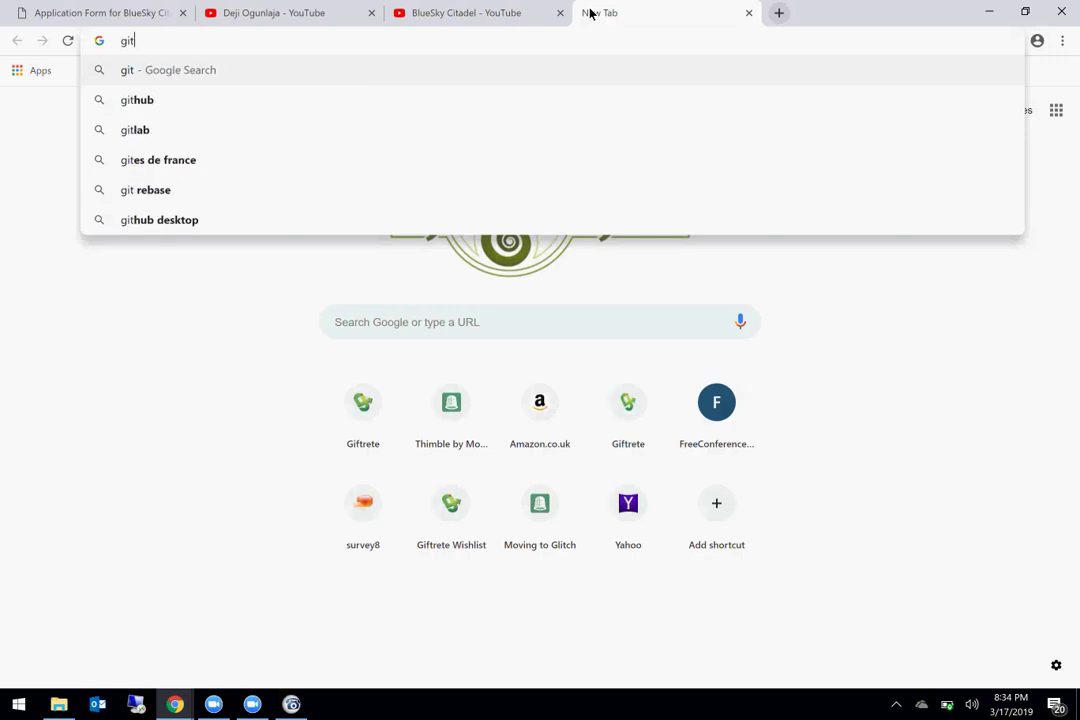
text(hub des)
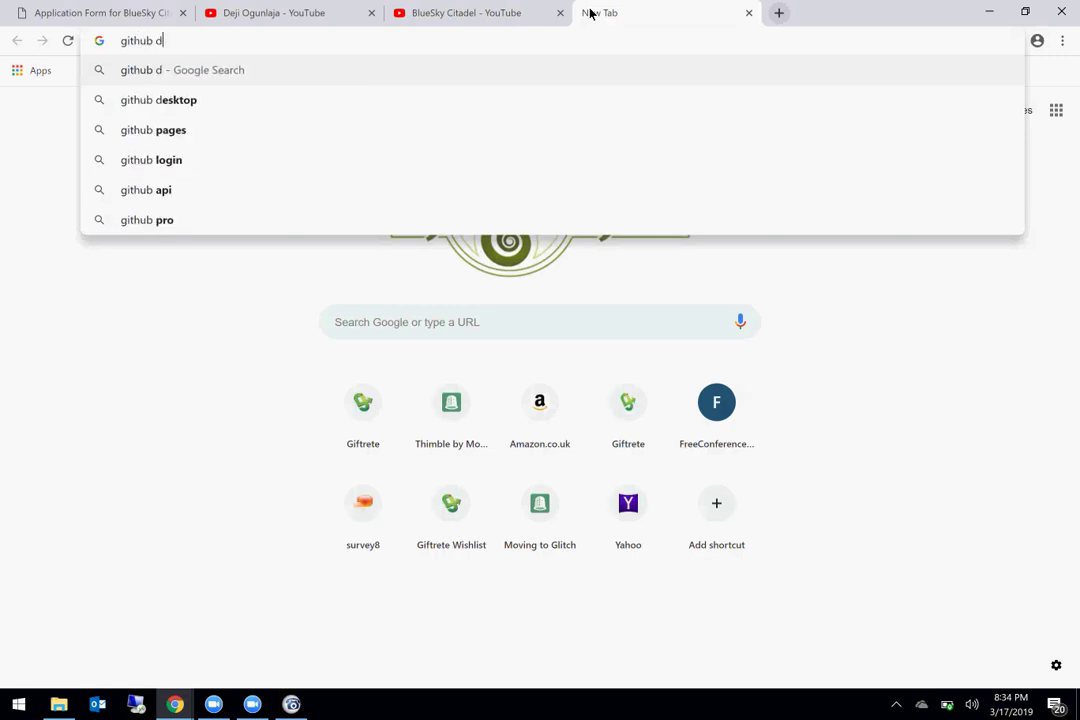
click(750, 195)
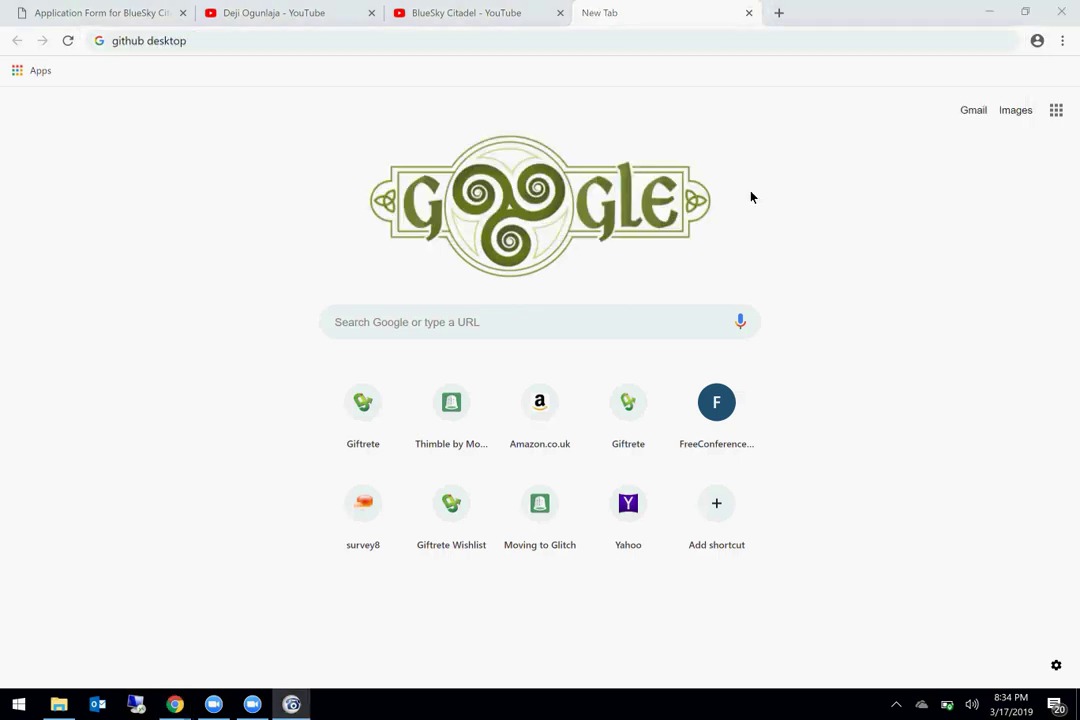
click(296, 41)
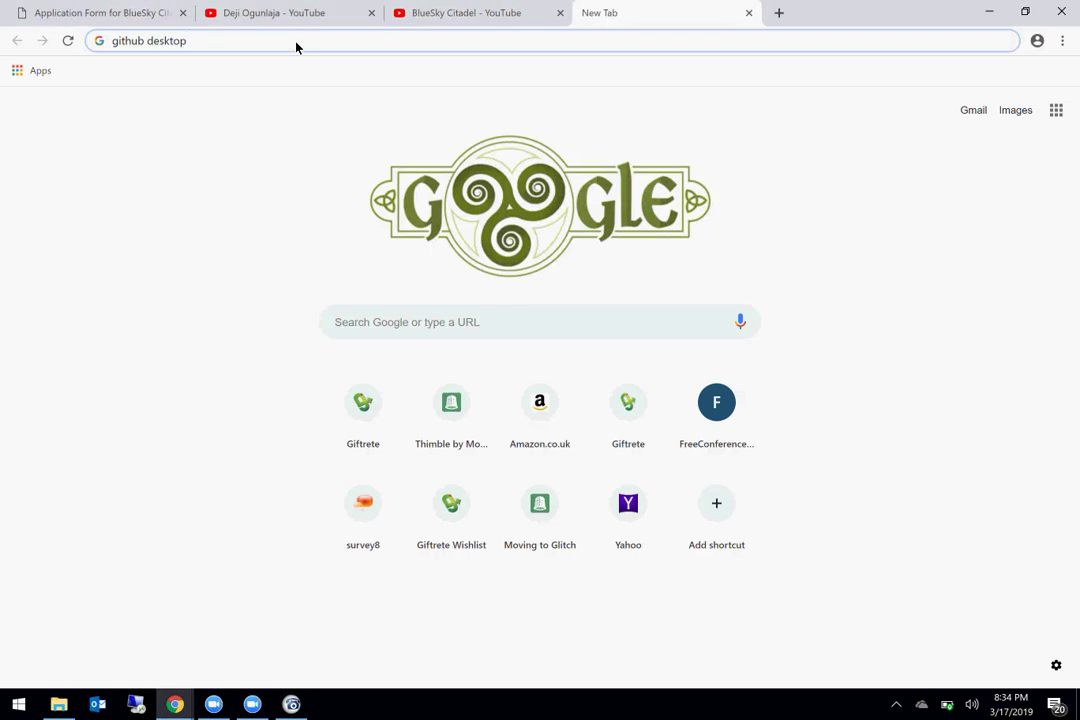
key(Return)
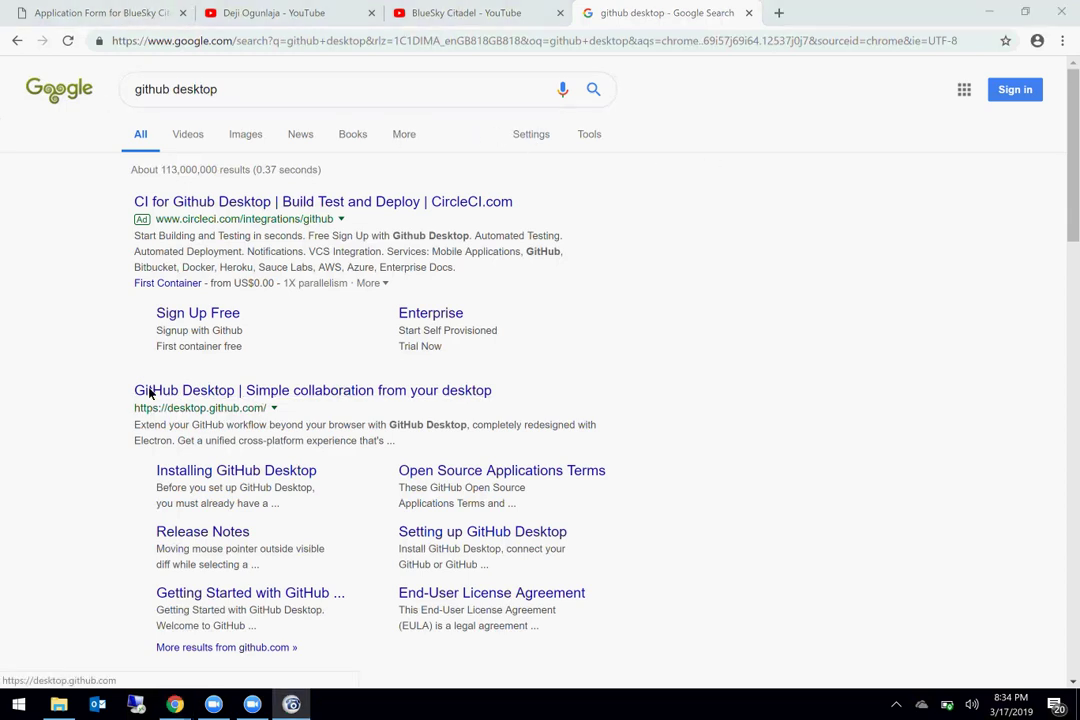
Step: Go to the desktop.github.com site from the search results
click(267, 396)
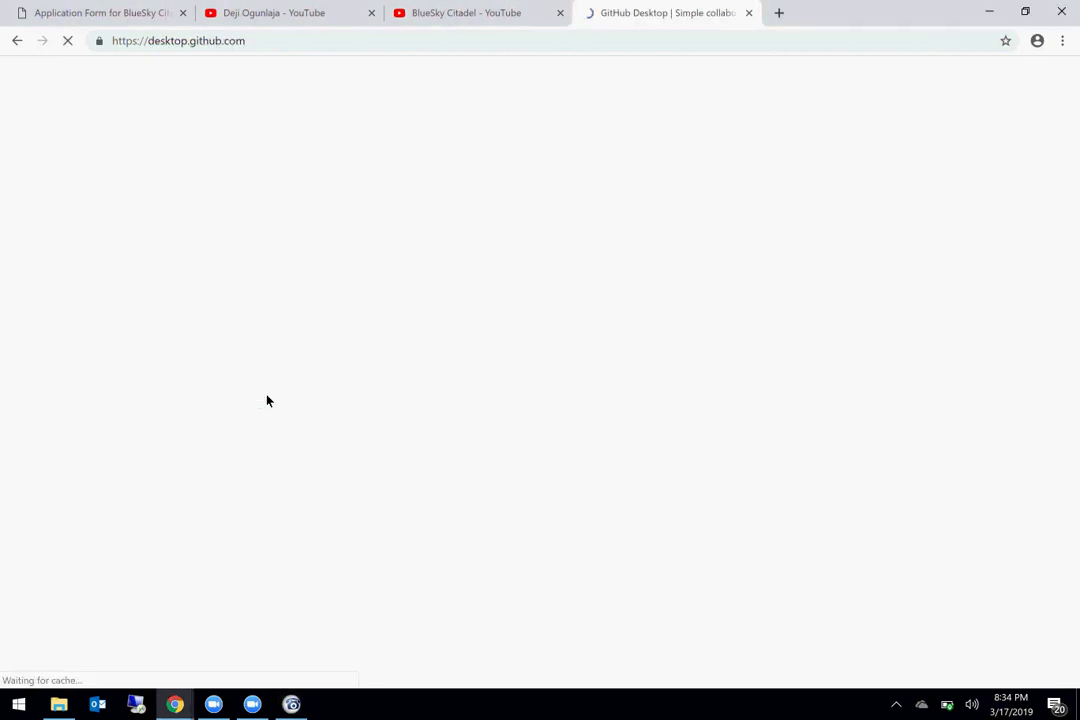
scroll(412, 463, down, 5)
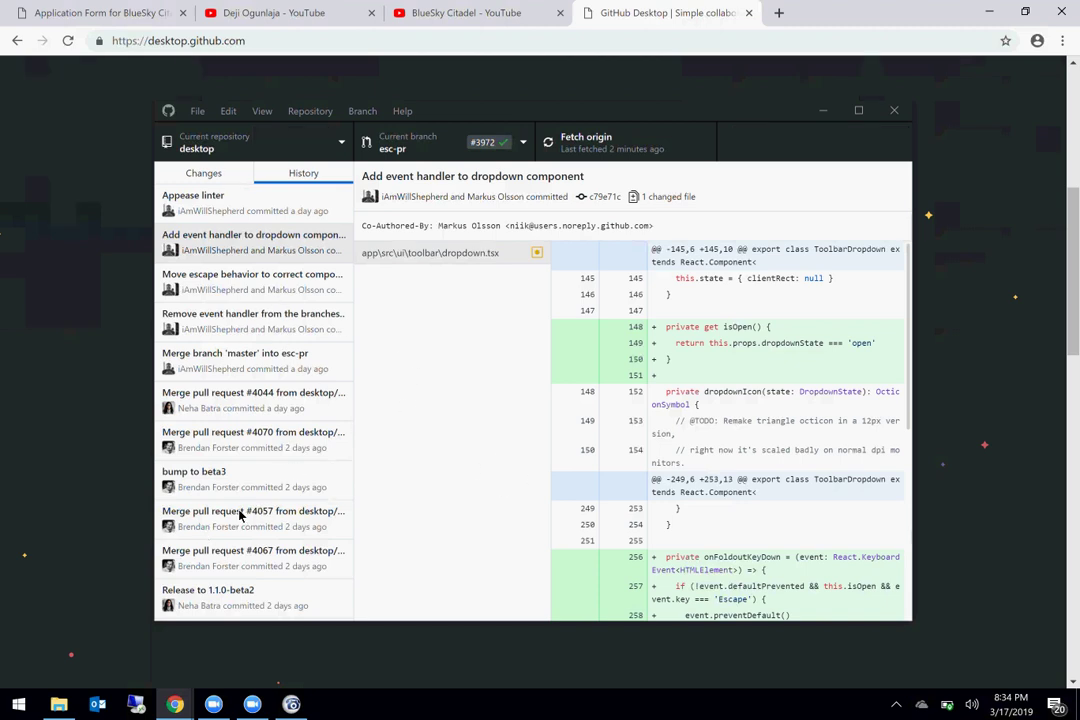
scroll(371, 578, down, 2)
scroll(371, 580, up, 3)
scroll(371, 580, up, 3)
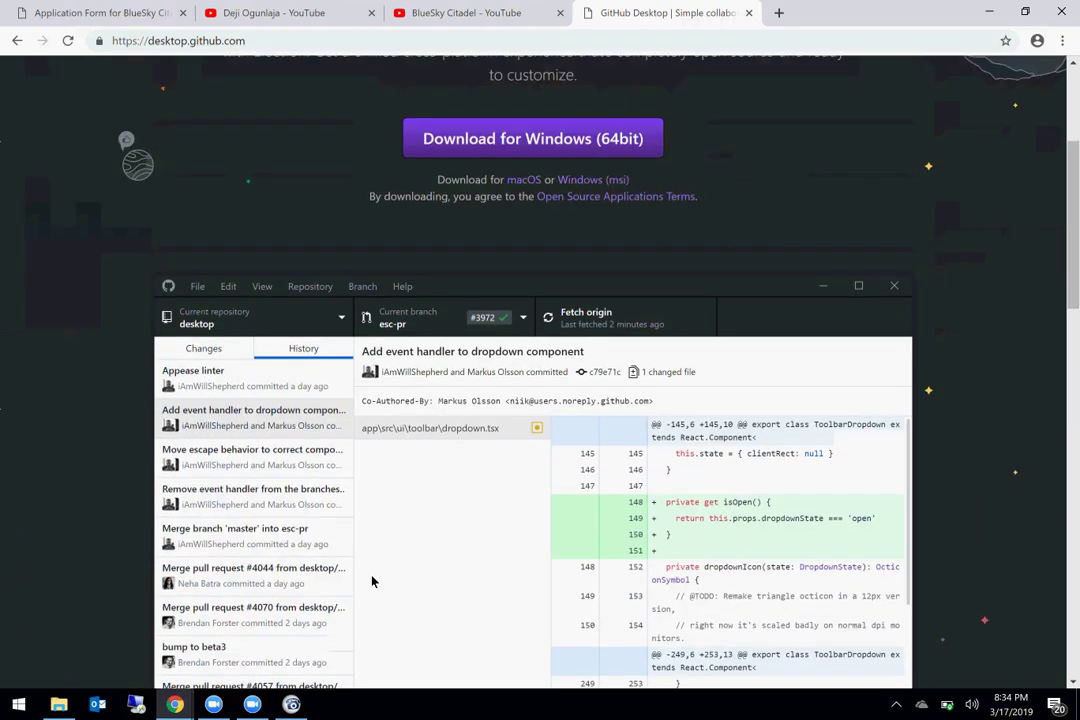
Step: Download the 64-bit Windows GitHub Desktop setup, set to open automatically when done
click(492, 300)
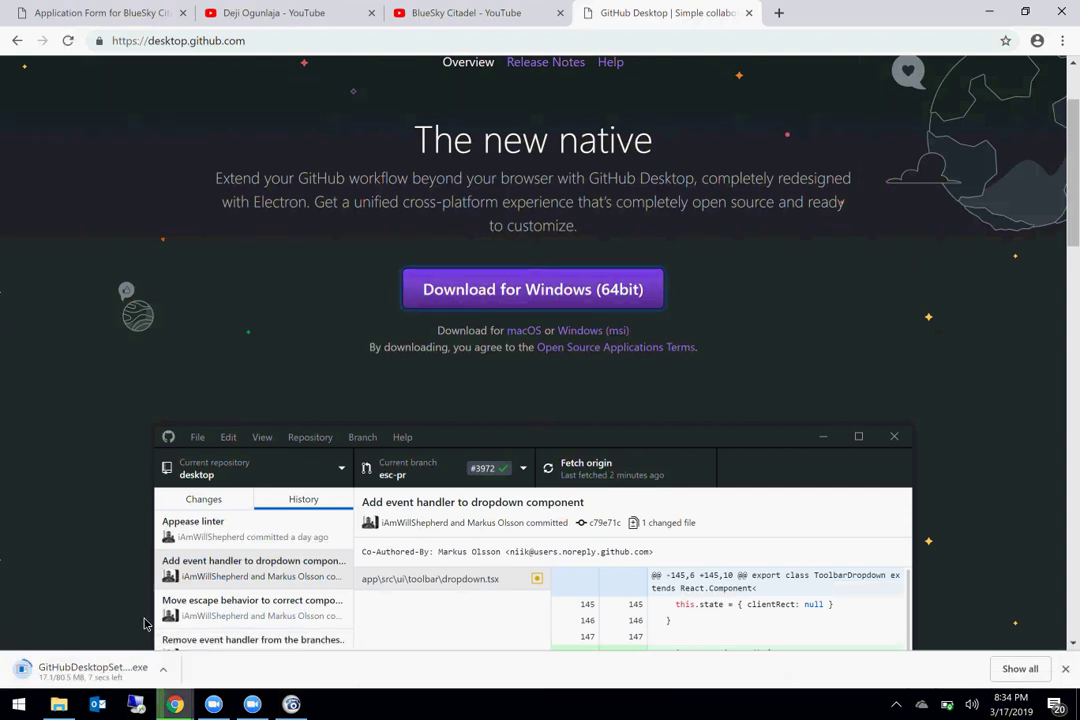
click(101, 672)
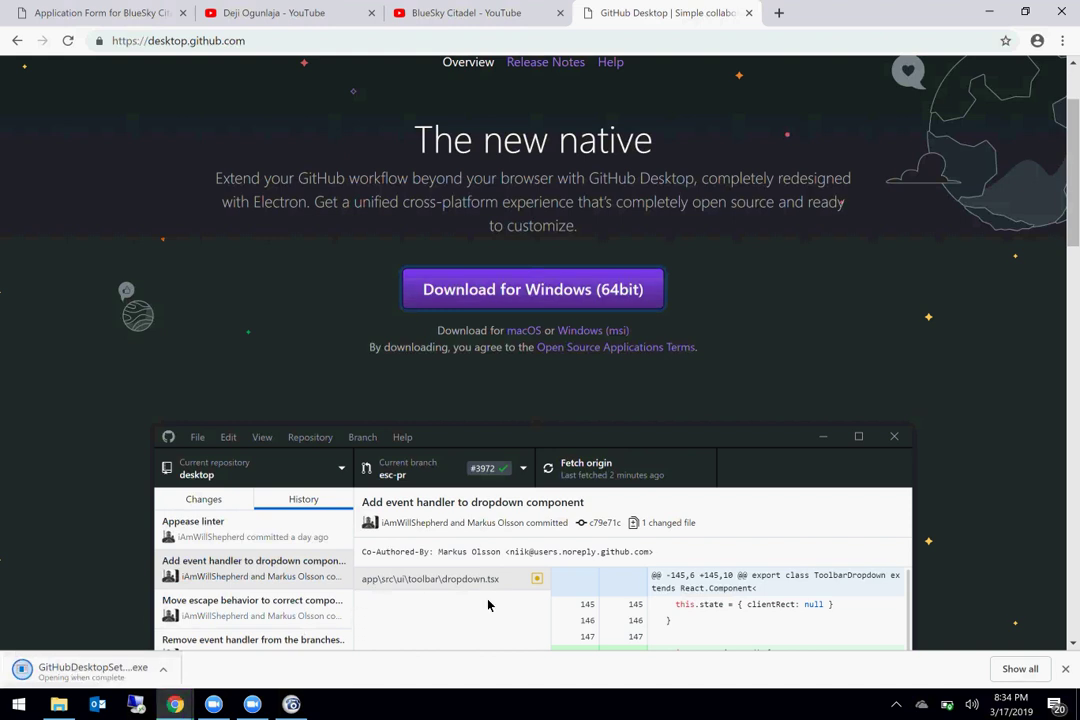
scroll(489, 602, down, 5)
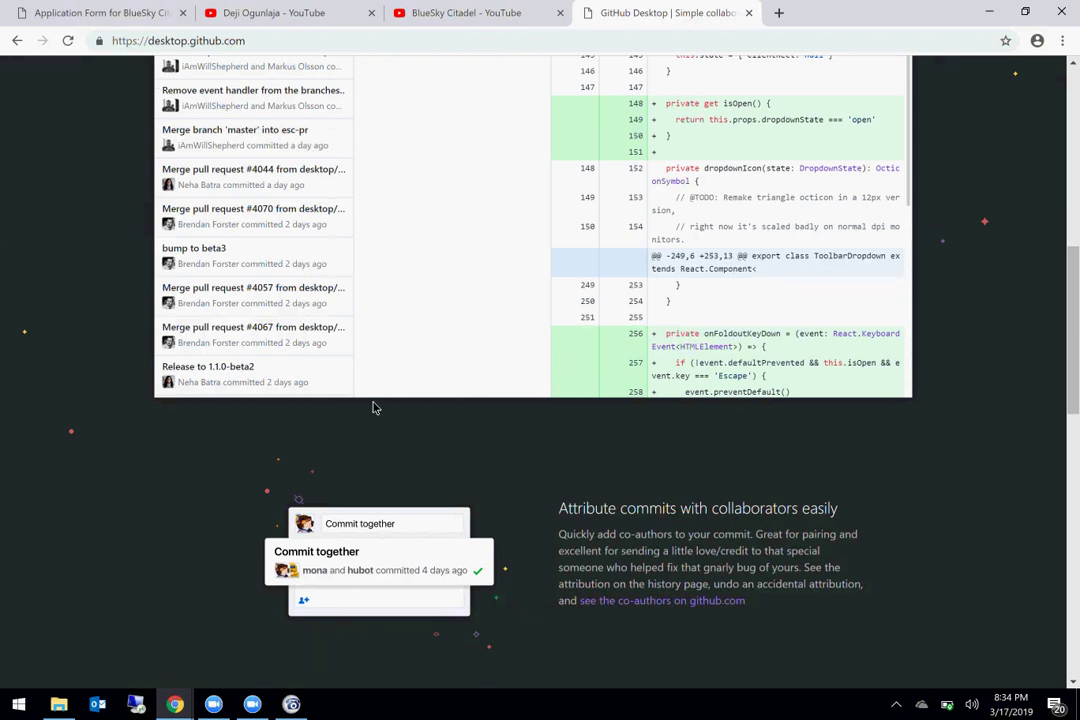
scroll(375, 408, up, 2)
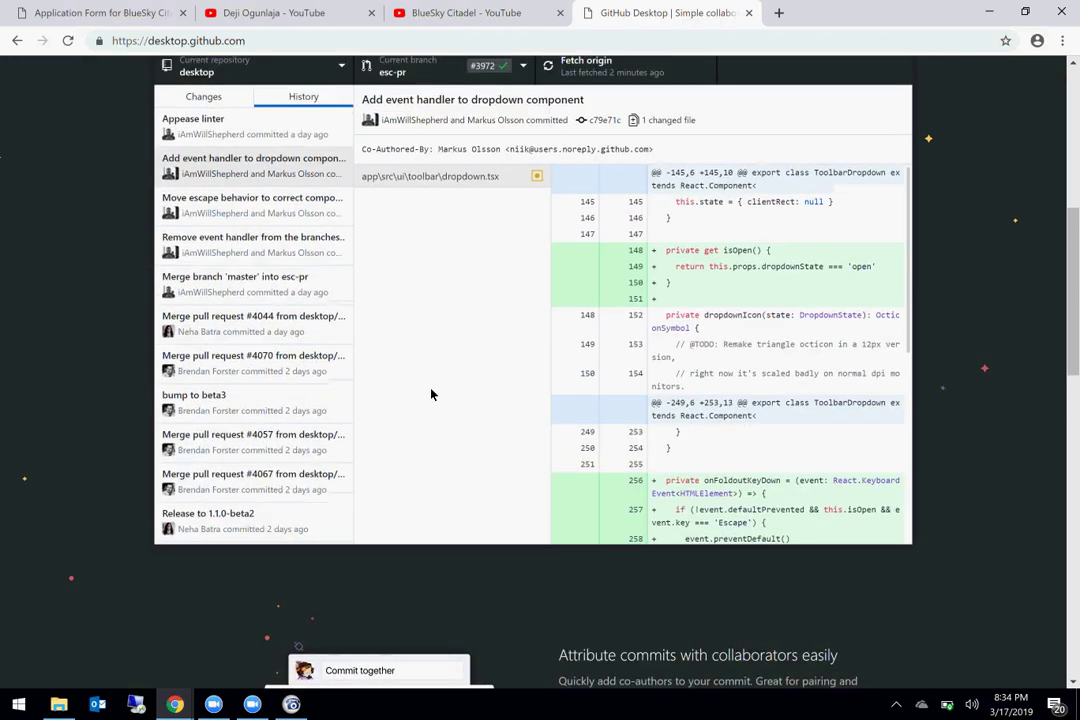
scroll(408, 470, up, 1)
scroll(408, 470, down, 2)
scroll(408, 470, up, 1)
scroll(408, 470, up, 2)
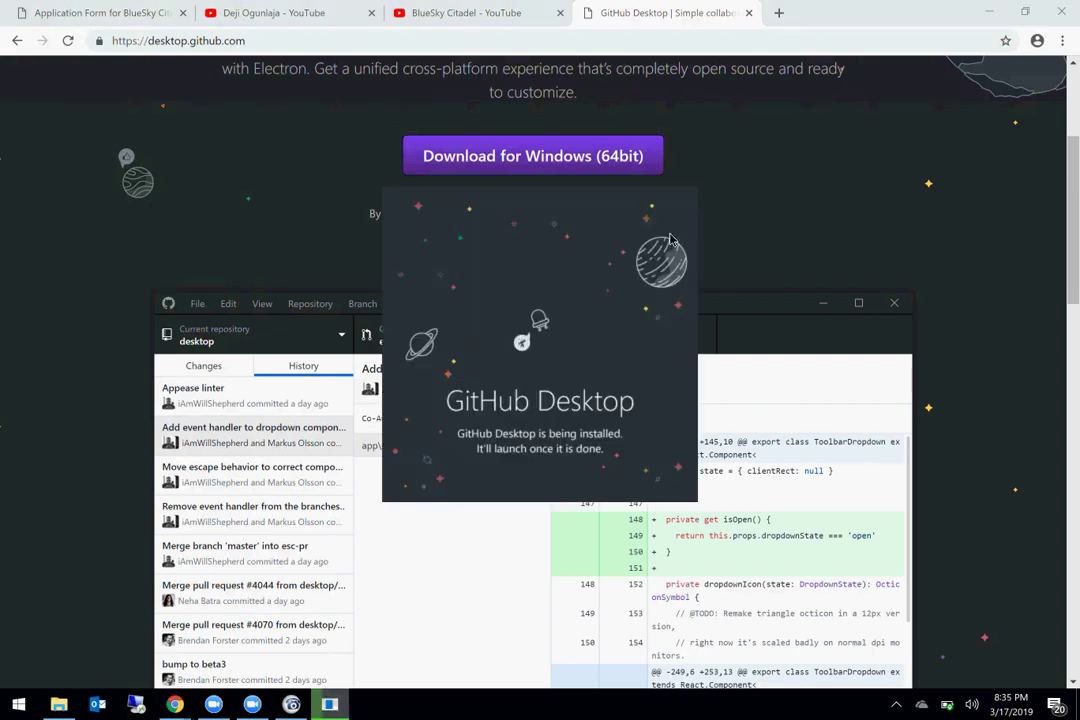
Step: Bring the desktop.github.com page back in front while GitHub Desktop installs
click(794, 347)
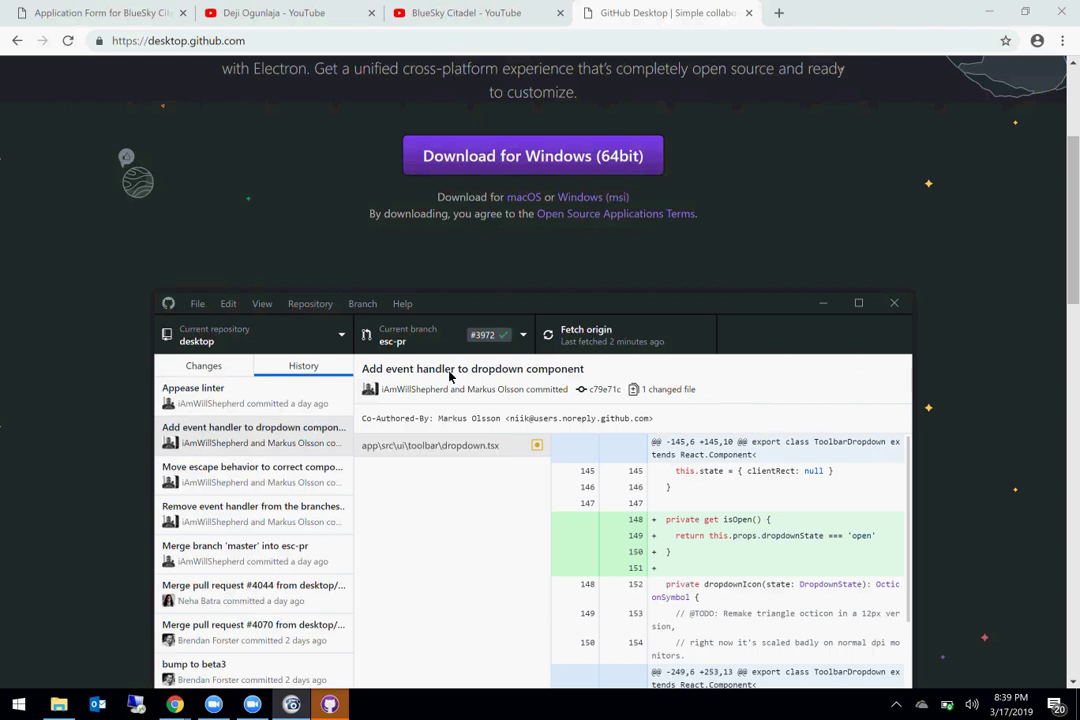
Step: Scroll over the GiftreteProject Overview summary page in Azure DevOps
scroll(449, 376, up, 5)
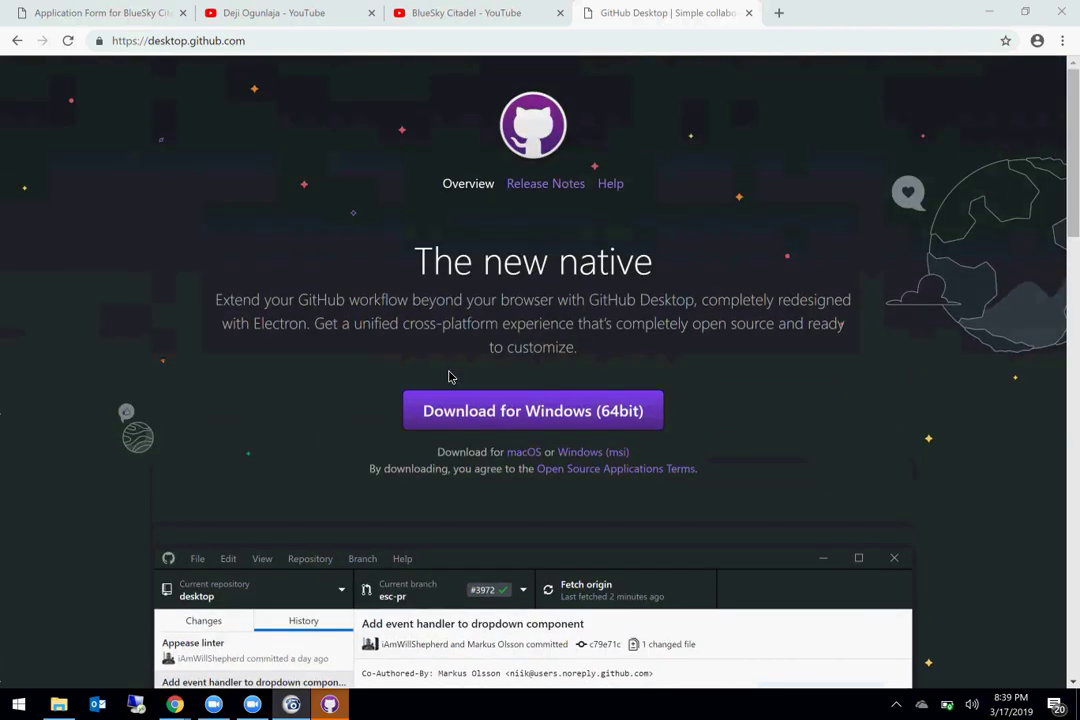
scroll(449, 376, down, 1)
scroll(449, 376, up, 1)
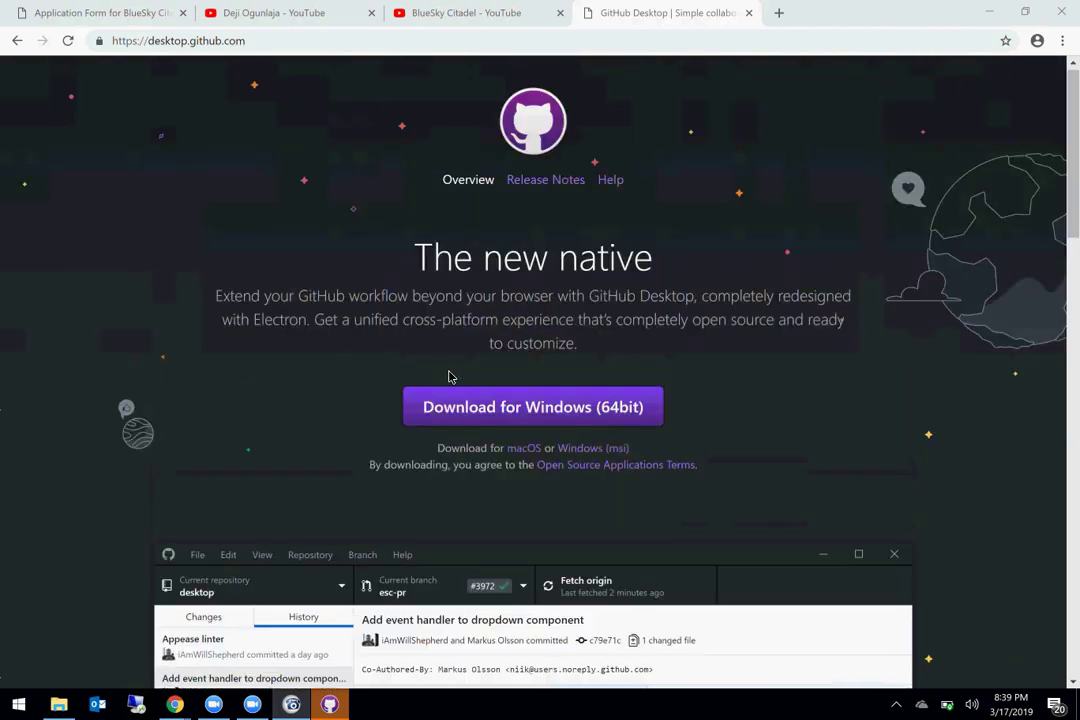
scroll(449, 376, down, 1)
scroll(449, 376, down, 1)
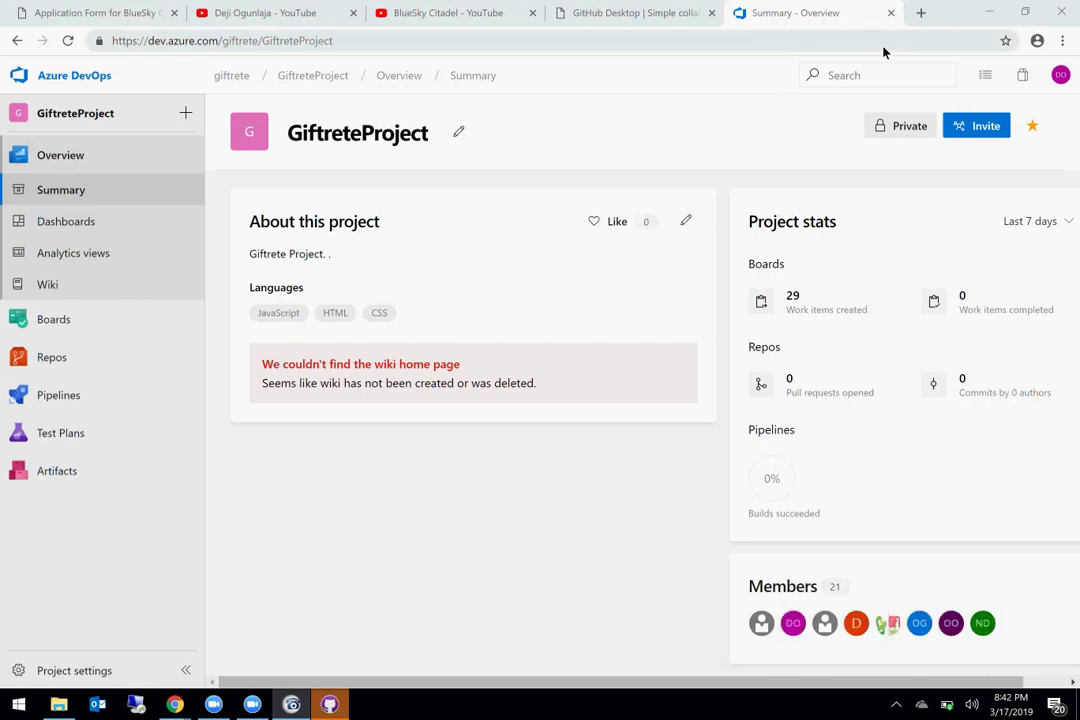
Step: Load pprod.giftrete.com in a new Chrome tab from the 'pp' address suggestion
click(922, 13)
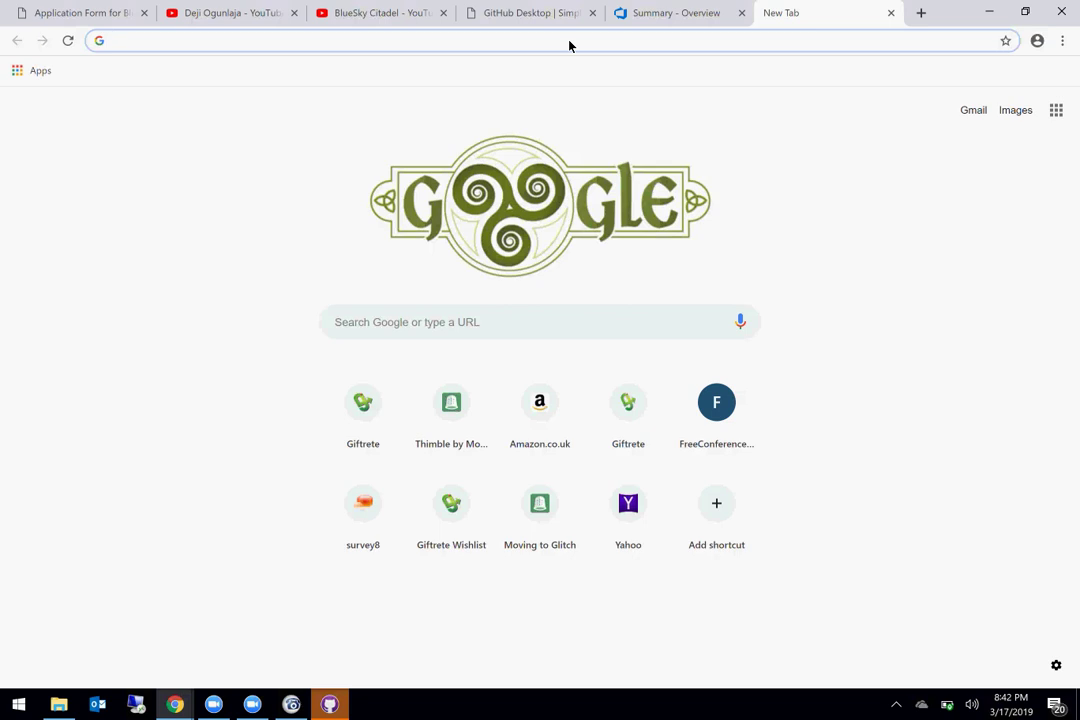
text(pp)
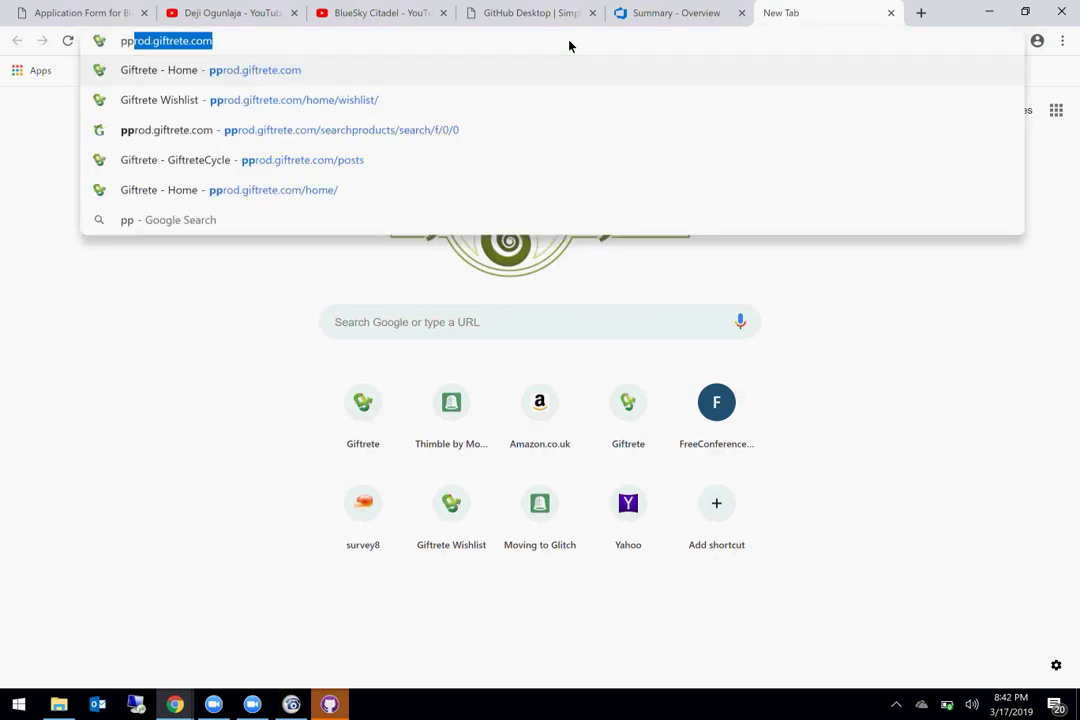
key(Return)
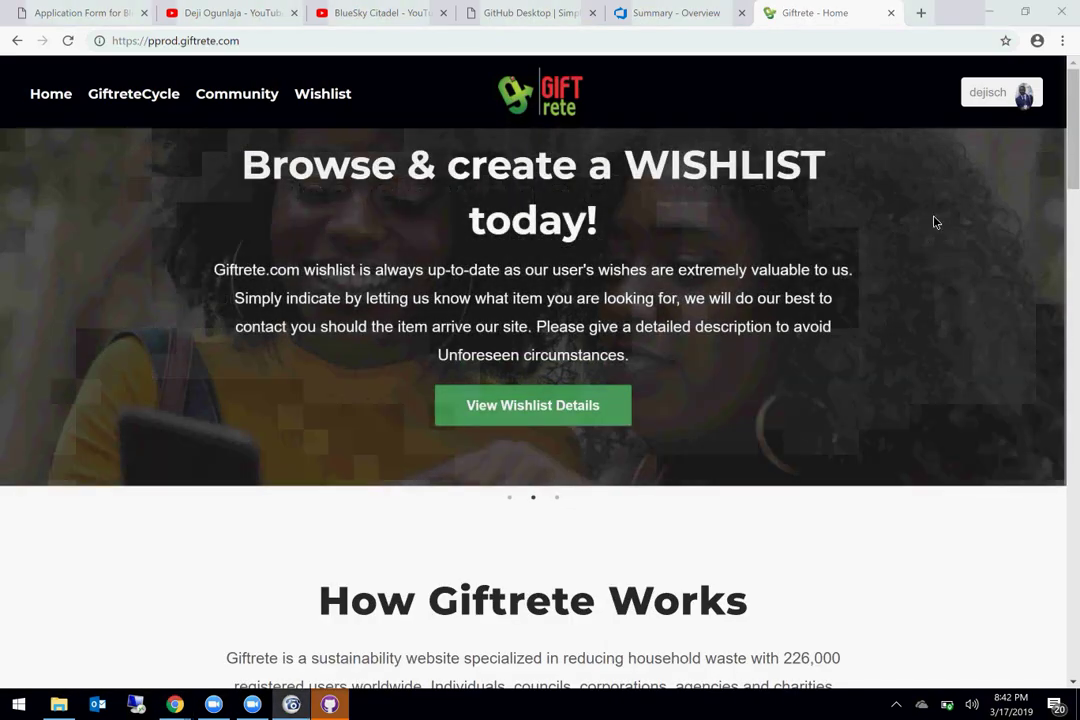
mouse_move(1008, 104)
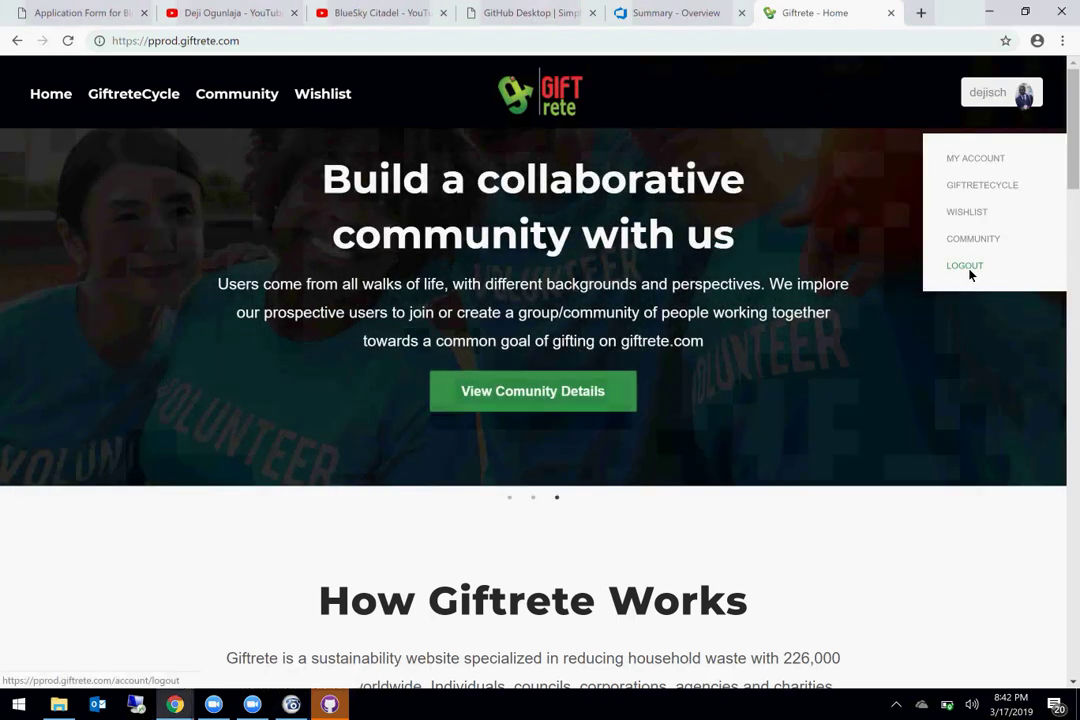
Step: Log out of Giftrete and switch to the Register form
click(969, 270)
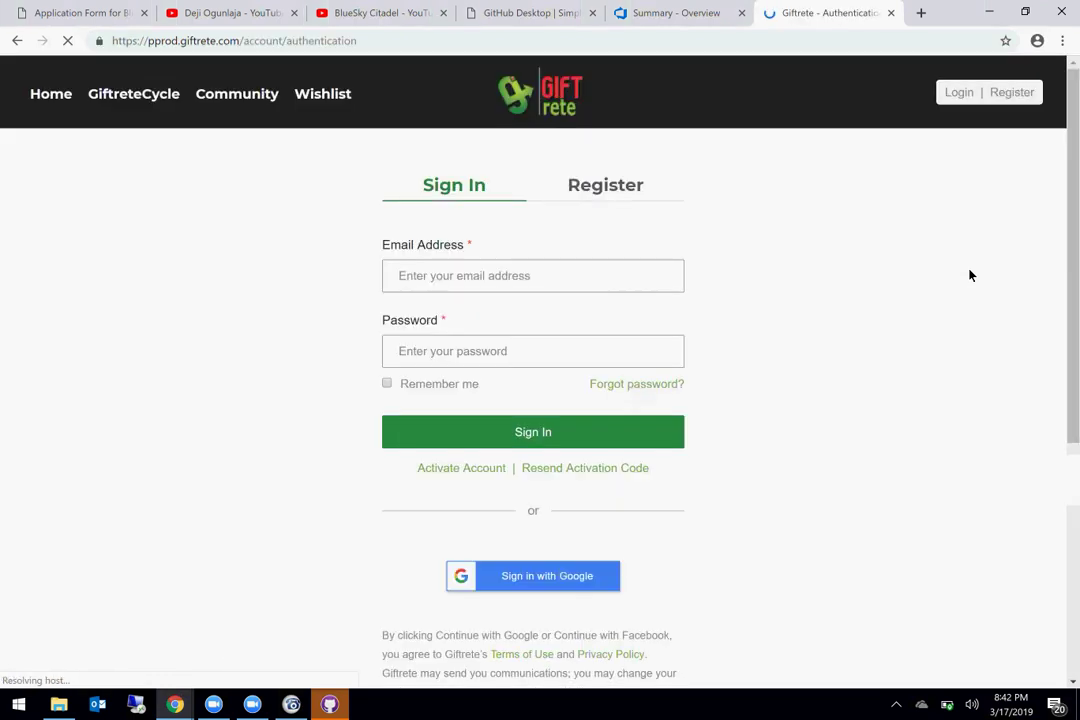
click(608, 185)
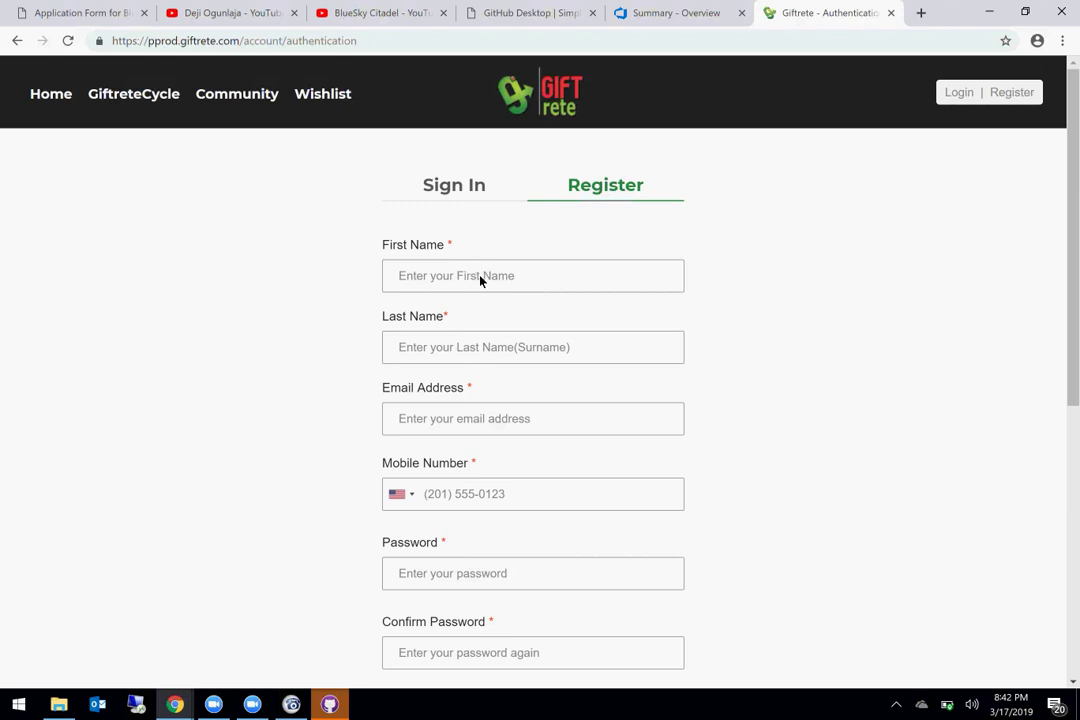
scroll(477, 280, down, 1)
scroll(480, 282, up, 1)
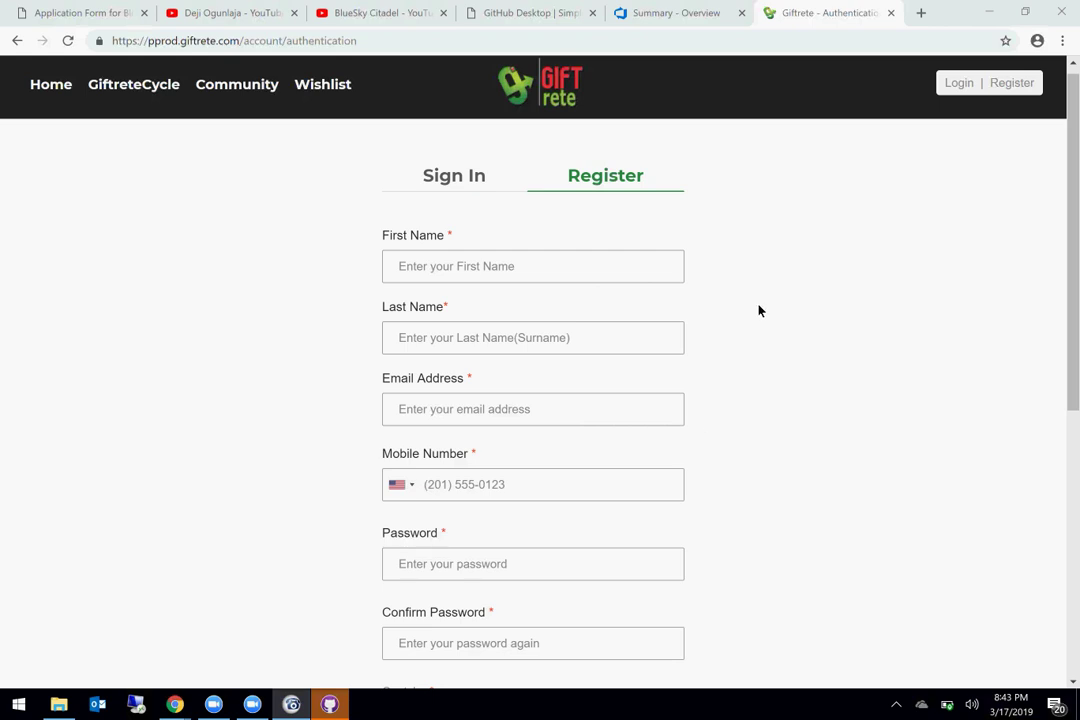
Step: Review the empty registration form, with its First Name required-field warning
click(805, 219)
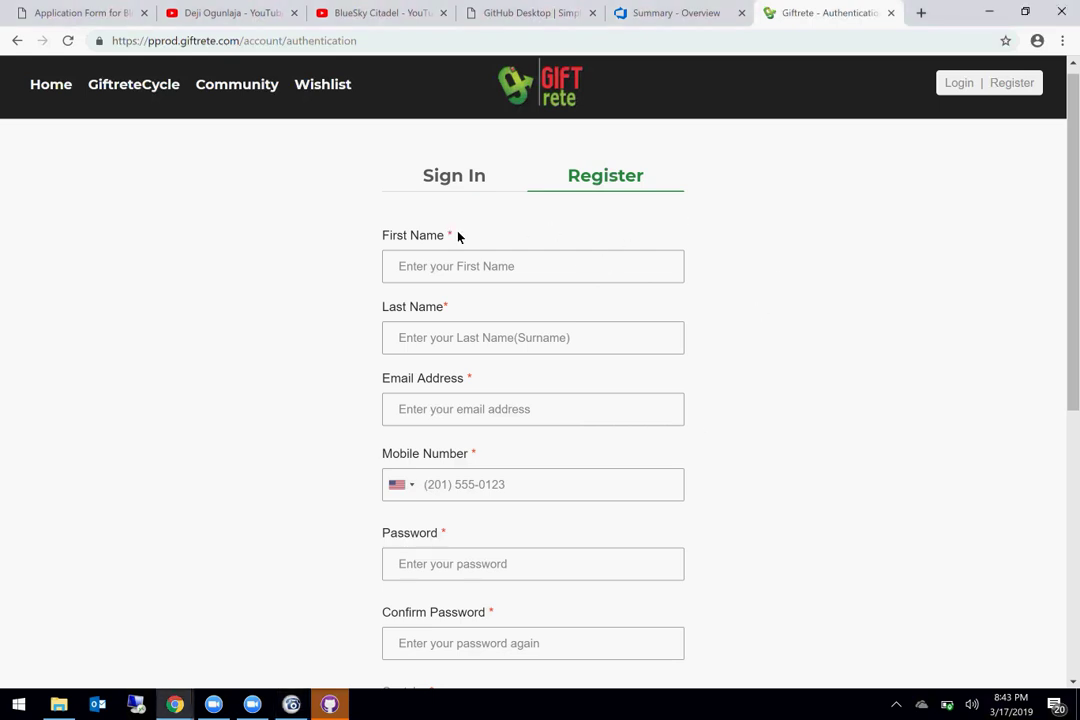
scroll(668, 270, down, 3)
scroll(668, 270, up, 3)
scroll(668, 270, up, 1)
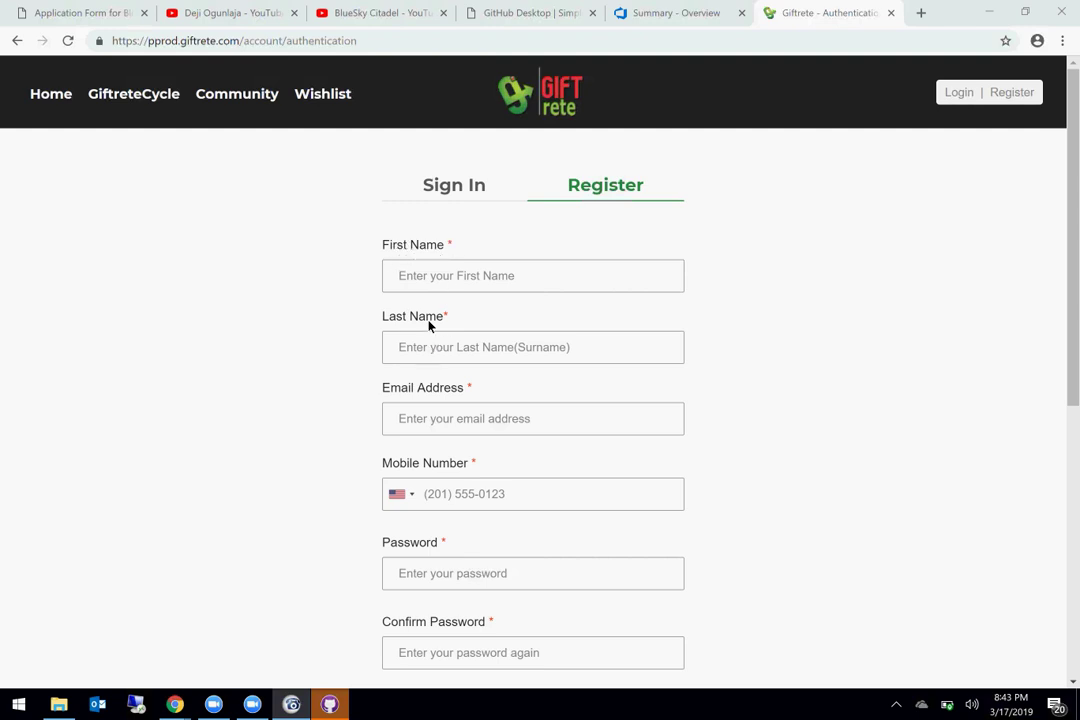
scroll(461, 348, down, 2)
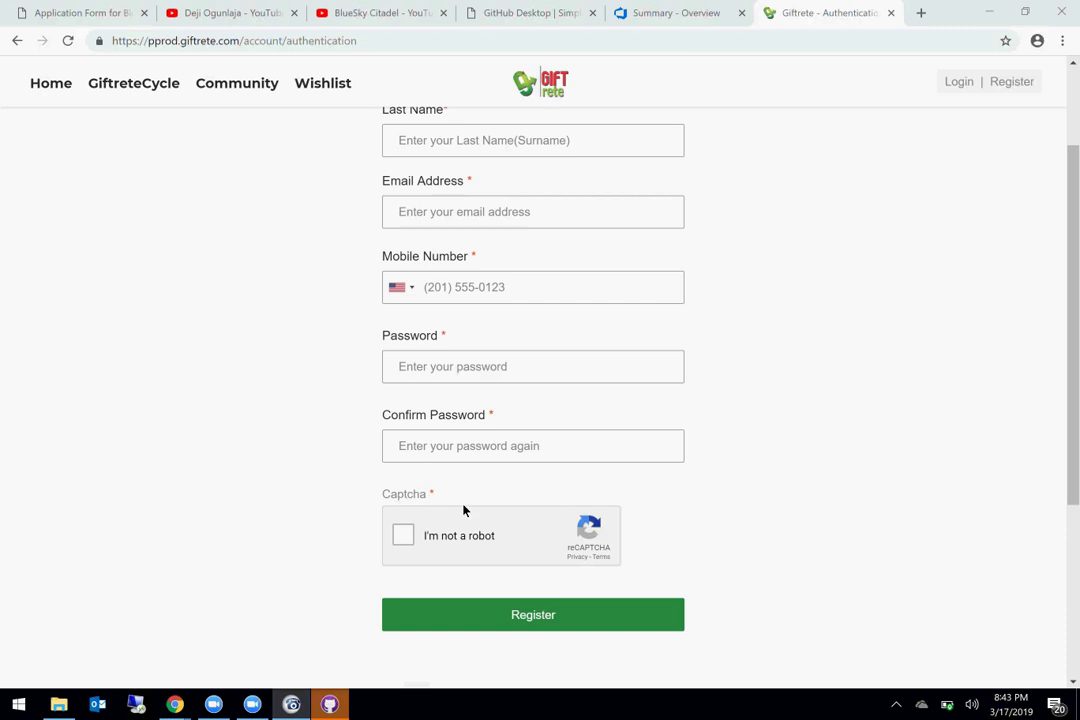
scroll(577, 388, up, 1)
scroll(577, 388, up, 2)
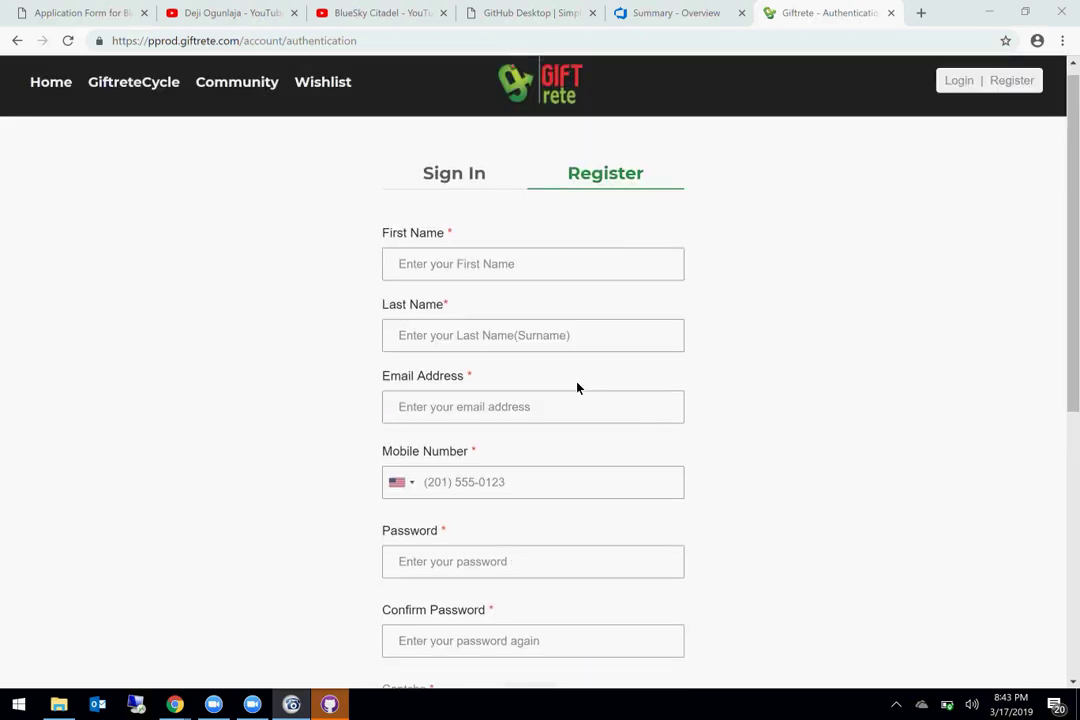
scroll(631, 436, down, 1)
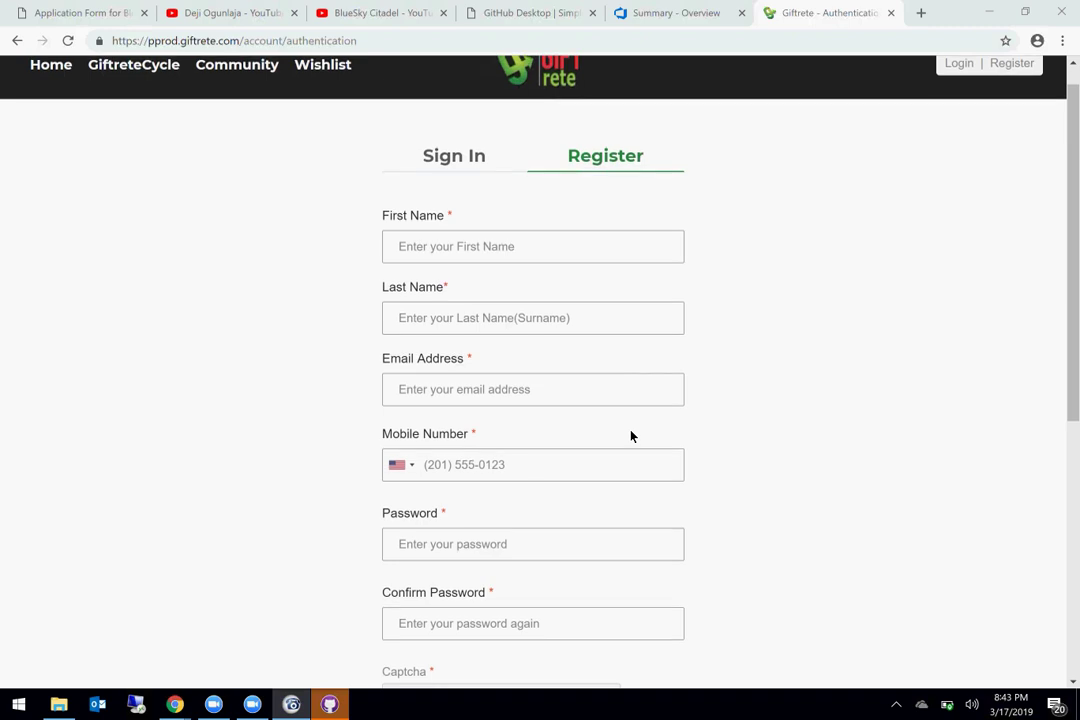
Step: Try registering with the form still empty to see the required-field checks
click(420, 248)
scroll(673, 432, down, 3)
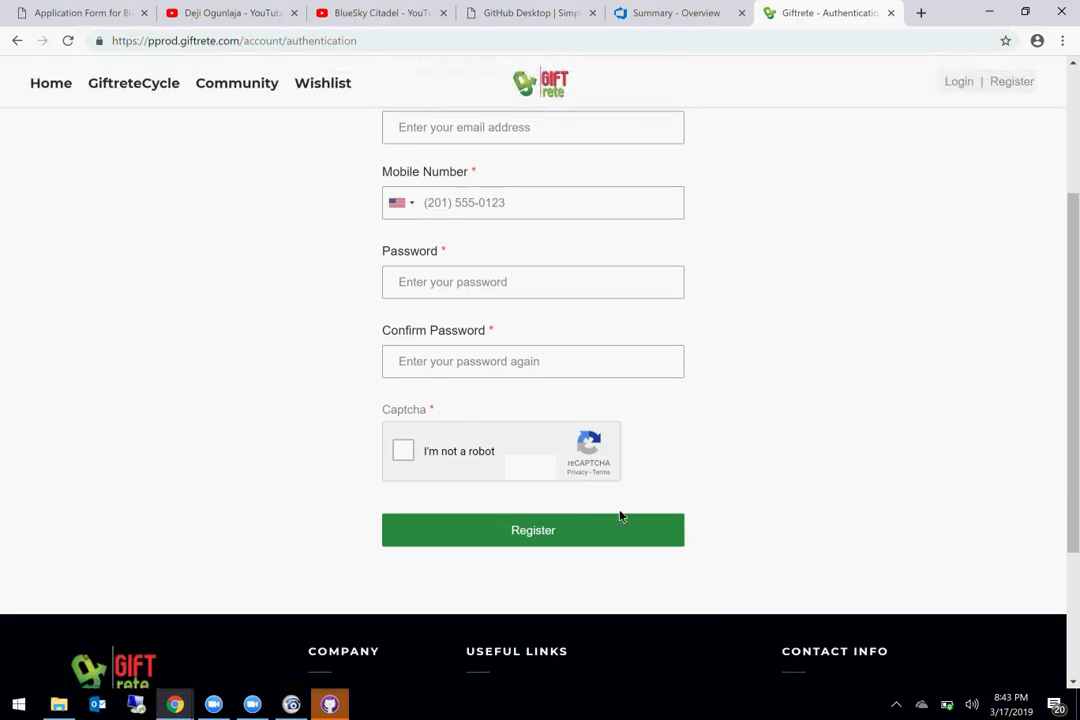
click(576, 535)
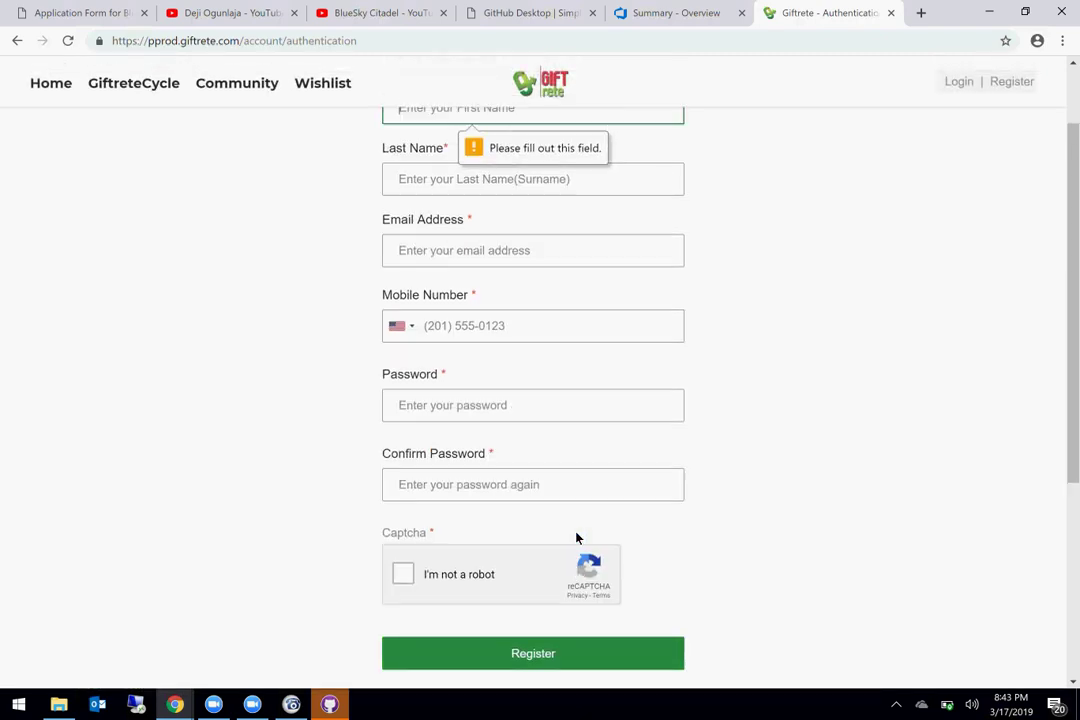
scroll(576, 538, up, 2)
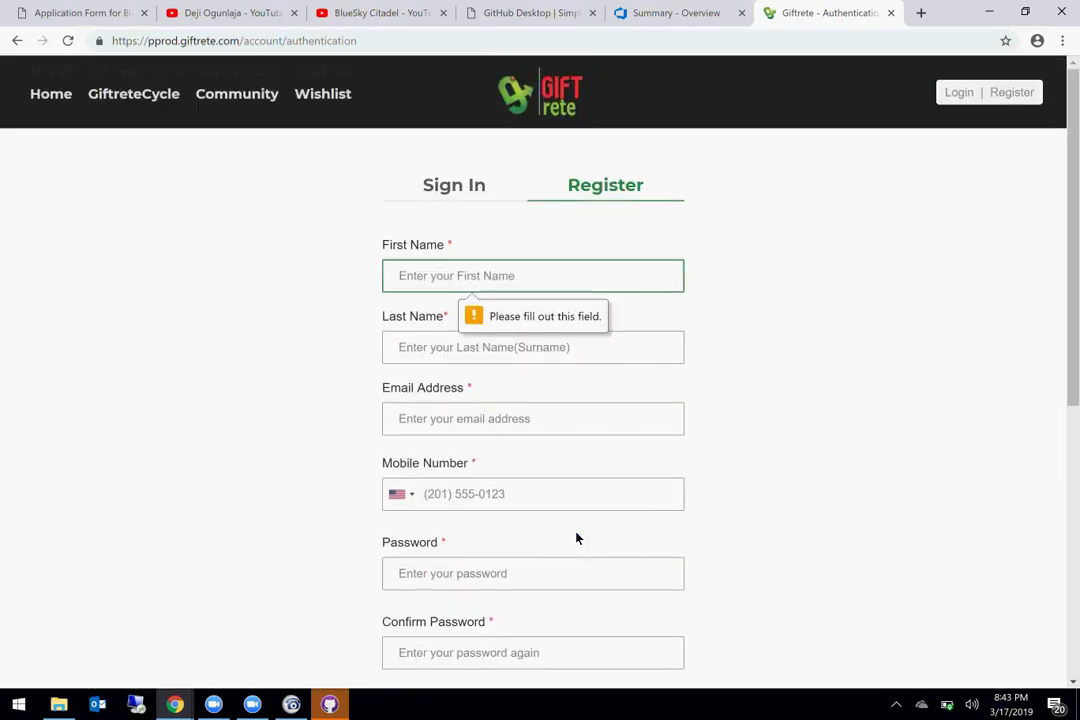
Step: Enter 'First' as the first name and submit again, leaving Last Name empty
click(457, 345)
click(447, 278)
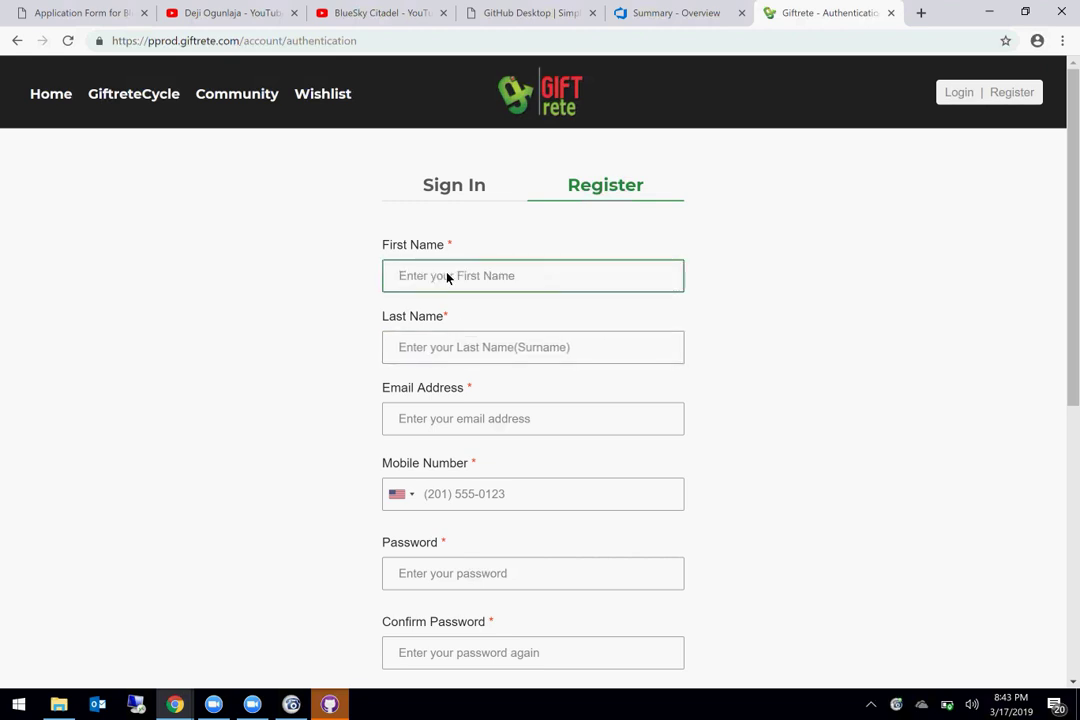
text(First)
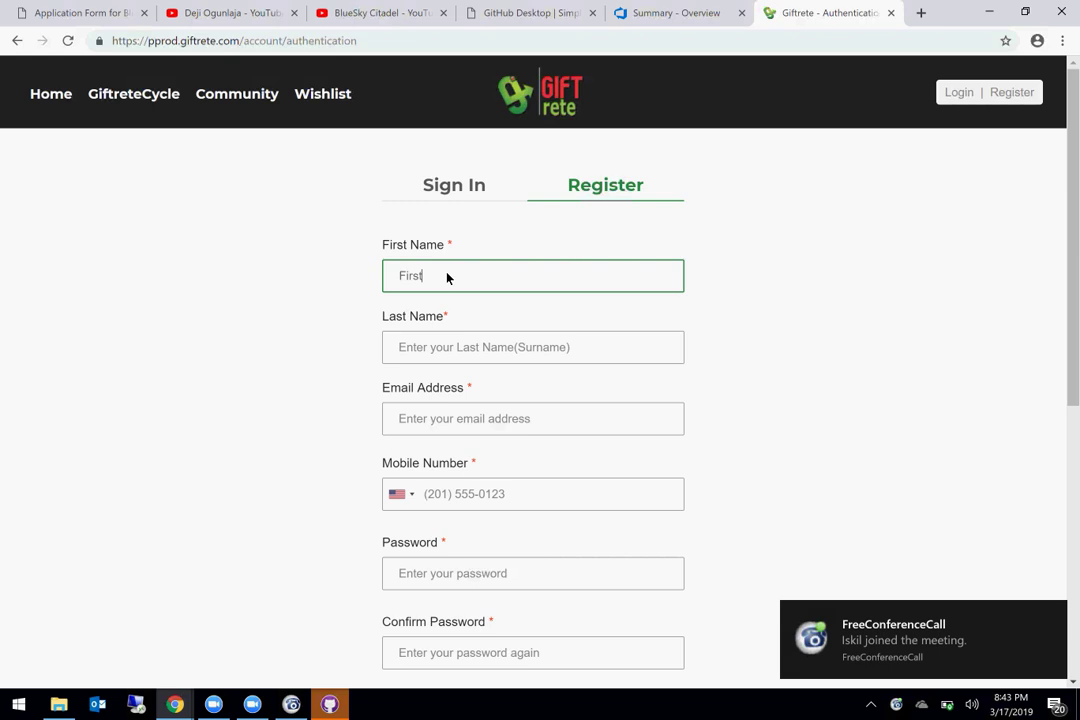
scroll(610, 412, down, 2)
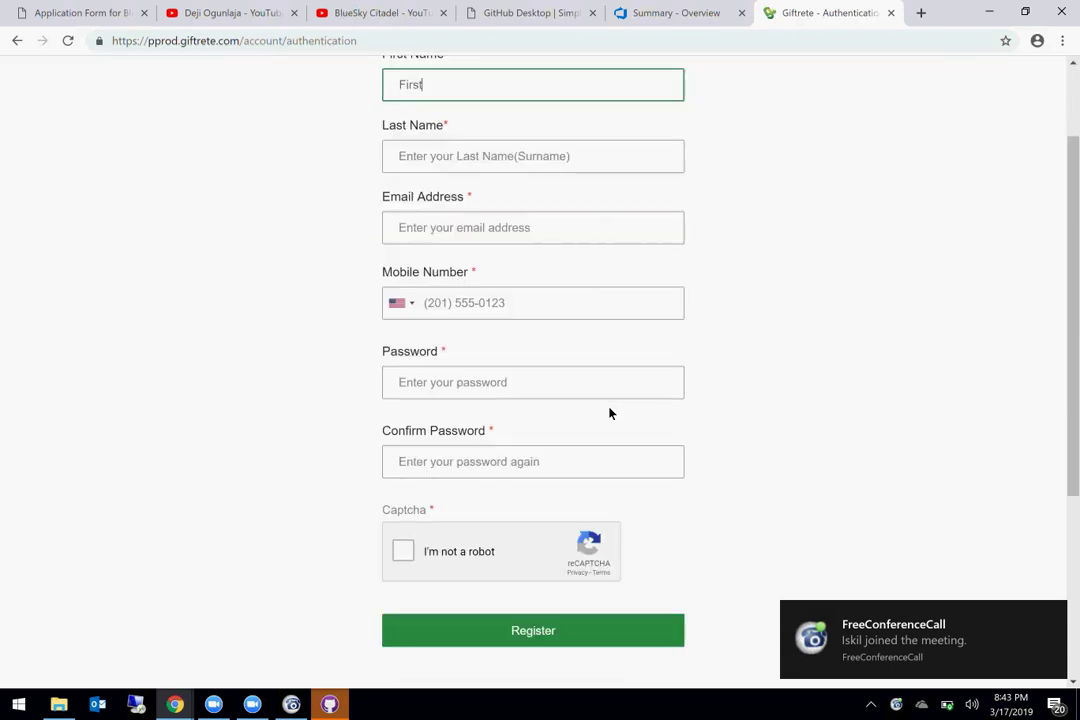
click(576, 609)
scroll(564, 307, up, 2)
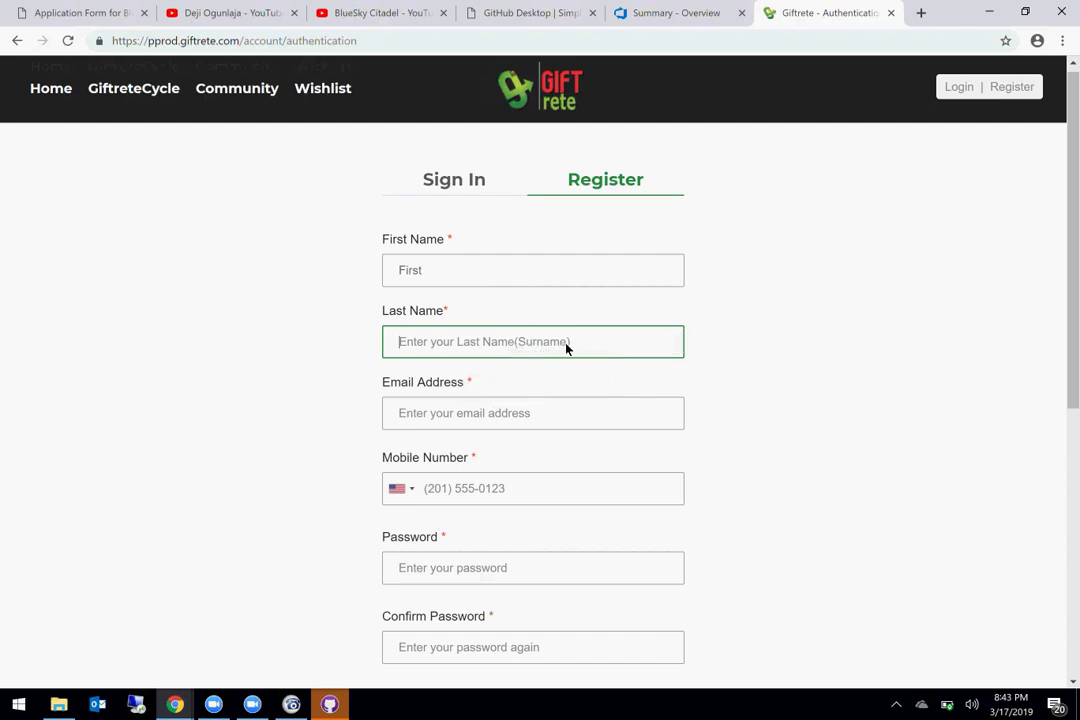
scroll(596, 527, down, 3)
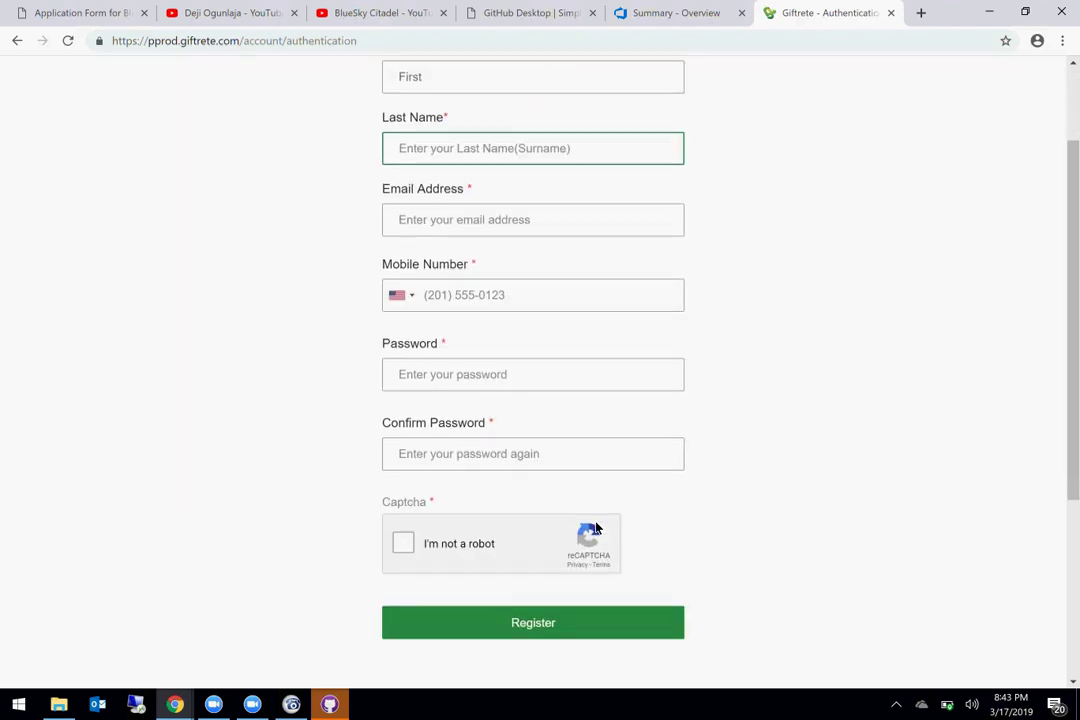
scroll(596, 527, up, 3)
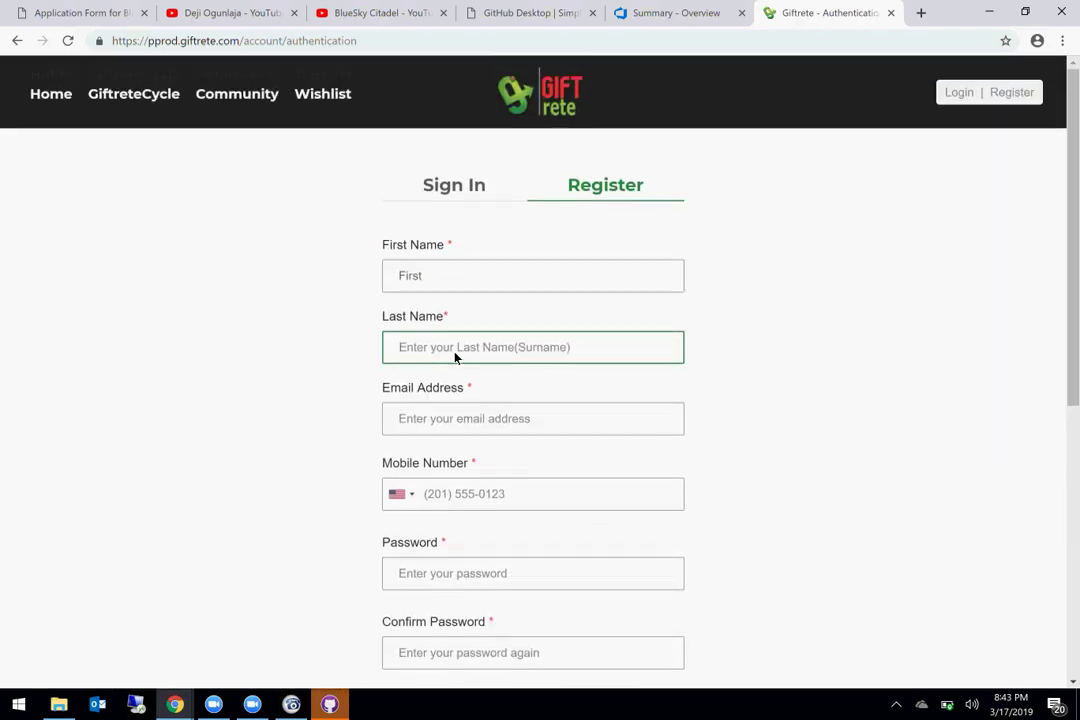
Step: Enter 'Last' as the last name and fill in the email address, trimming extra digits
text(Last)
key(Tab)
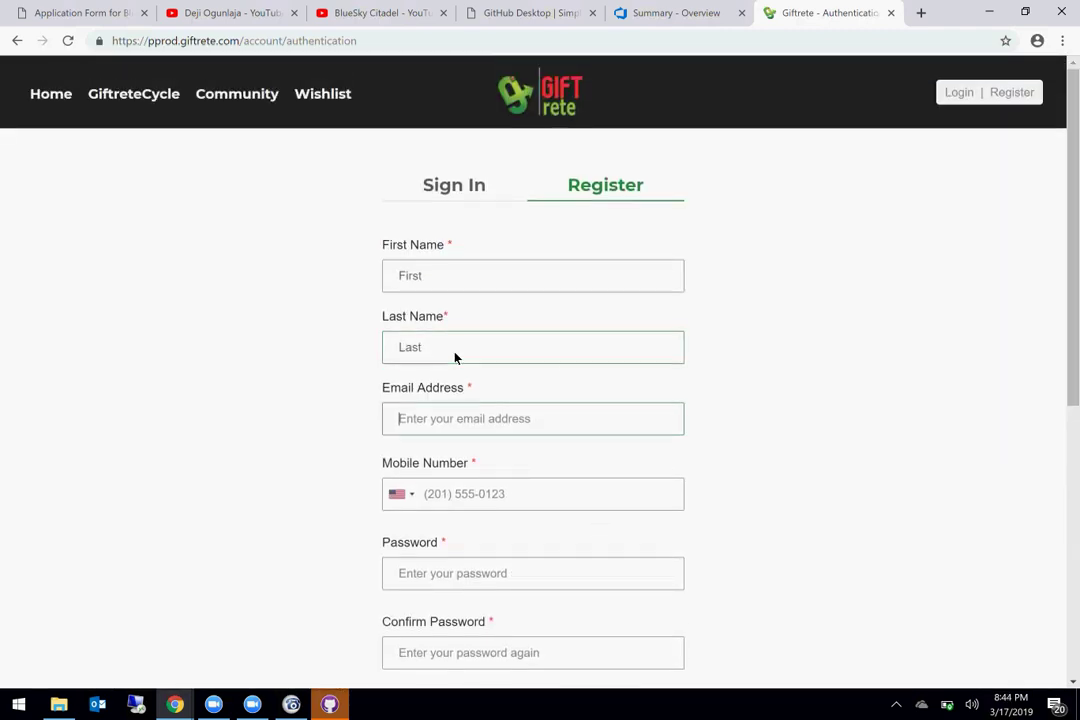
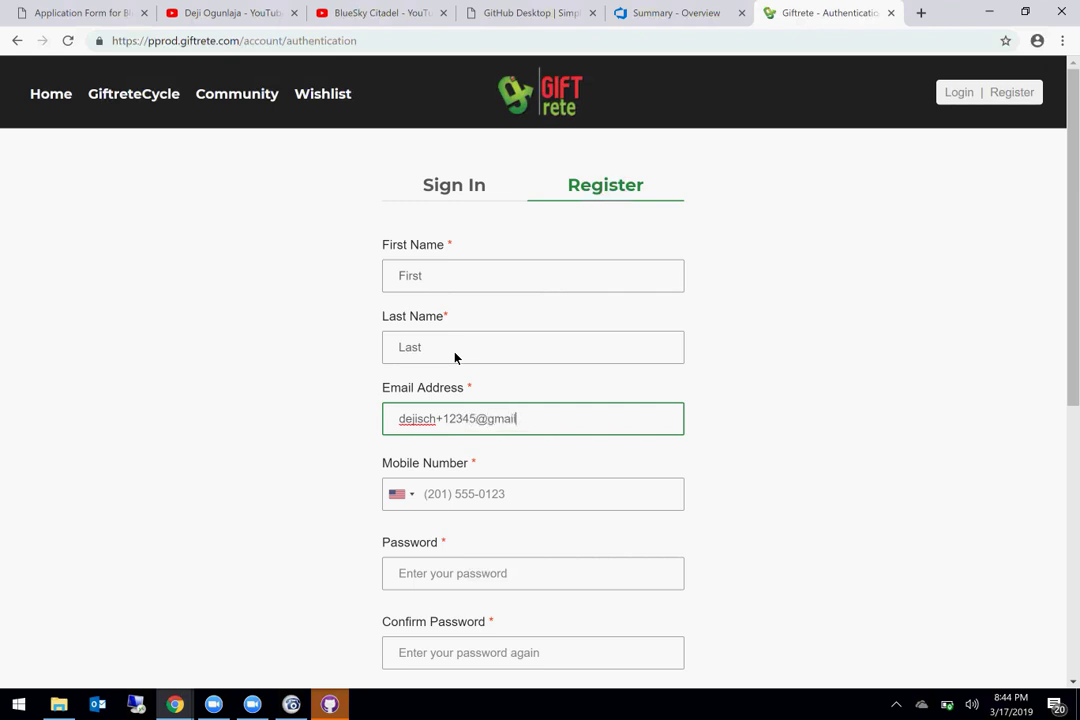
key(Left)
key(Left)
key(Left)
key(Left)
key(Left)
key(Left)
key(Left)
key(Left)
key(Left)
key(Left)
key(BackSpace)
key(BackSpace)
key(BackSpace)
key(BackSpace)
key(BackSpace)
key(BackSpace)
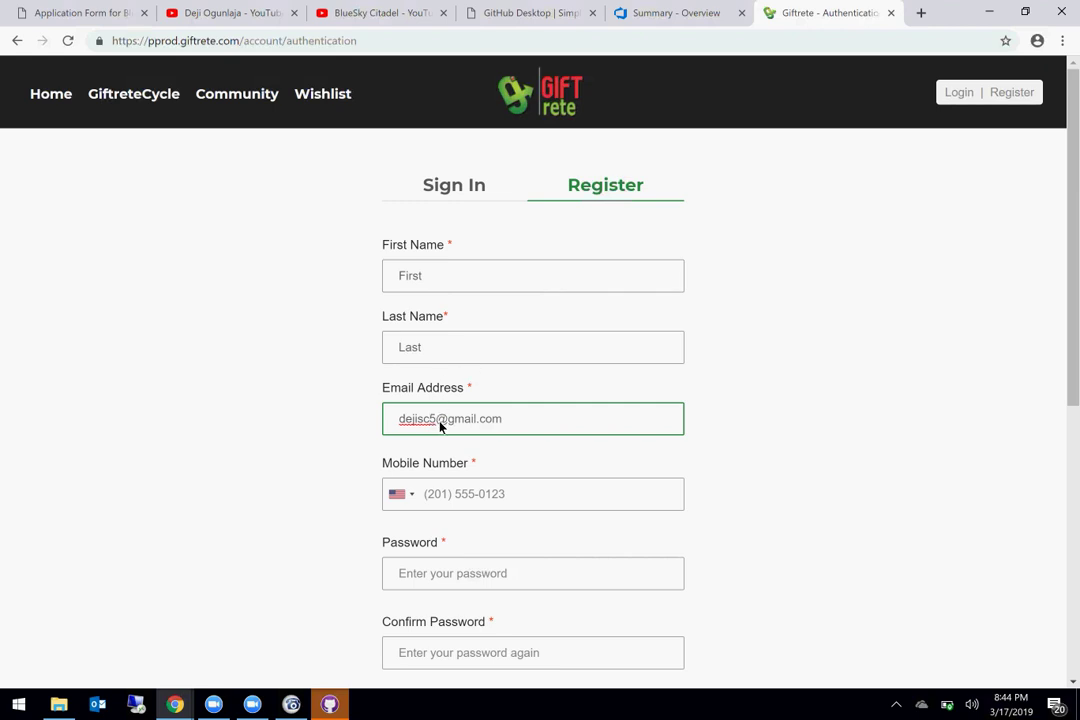
text(h)
Step: Choose the United Kingdom +44 country code and enter the mobile number
click(485, 499)
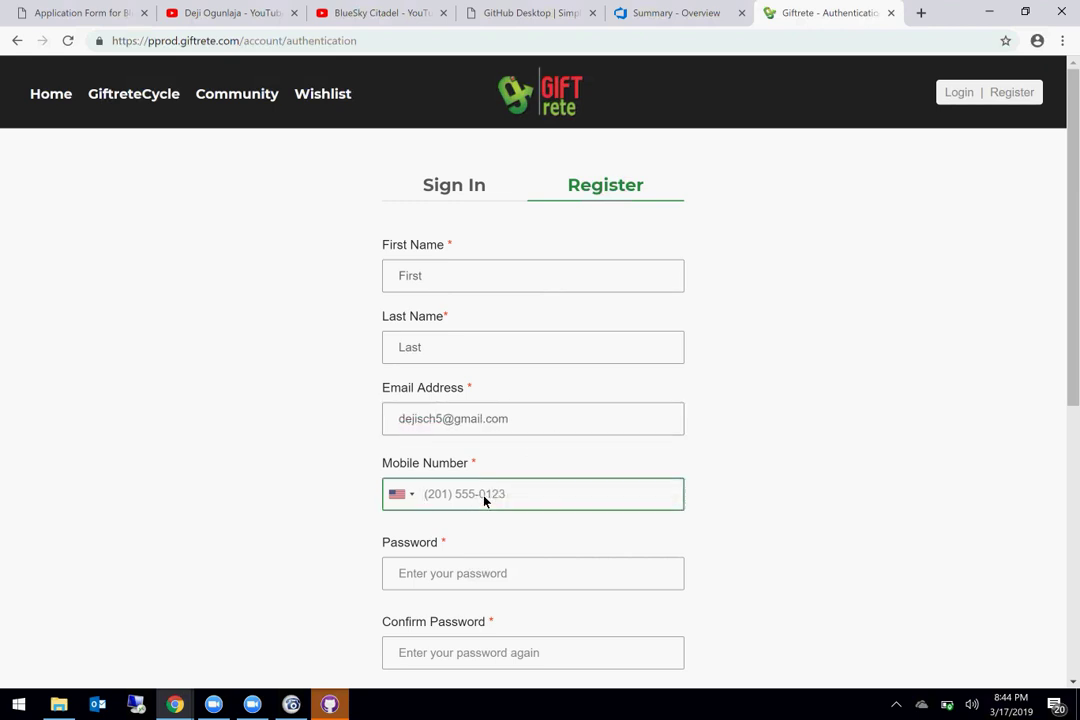
click(393, 495)
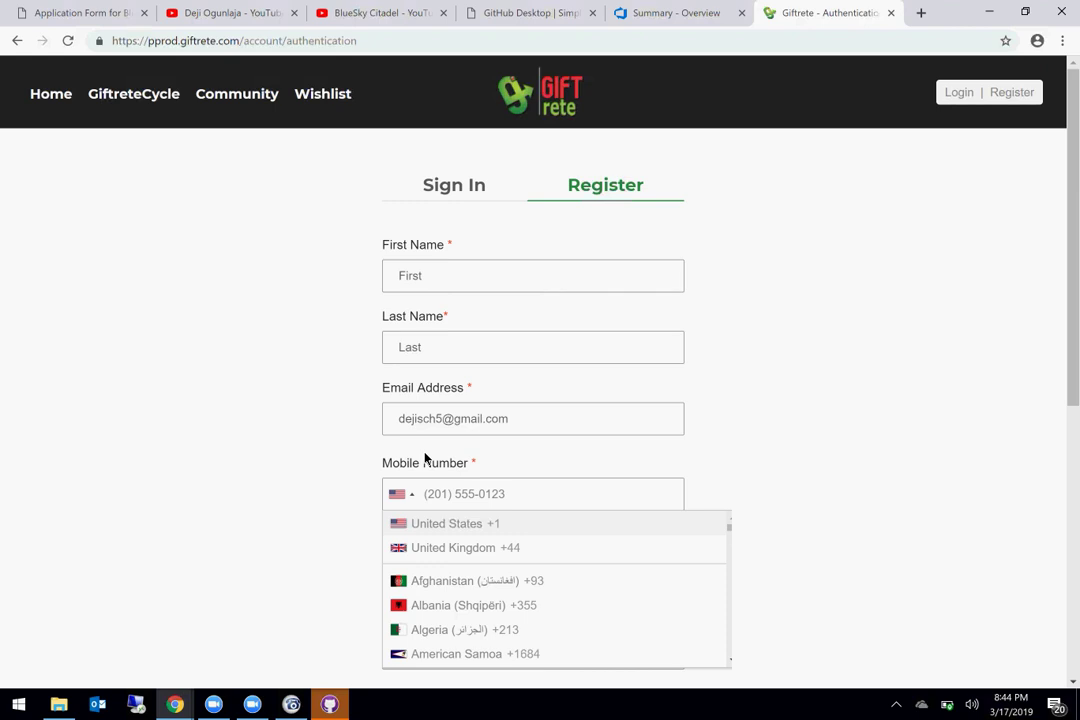
click(443, 547)
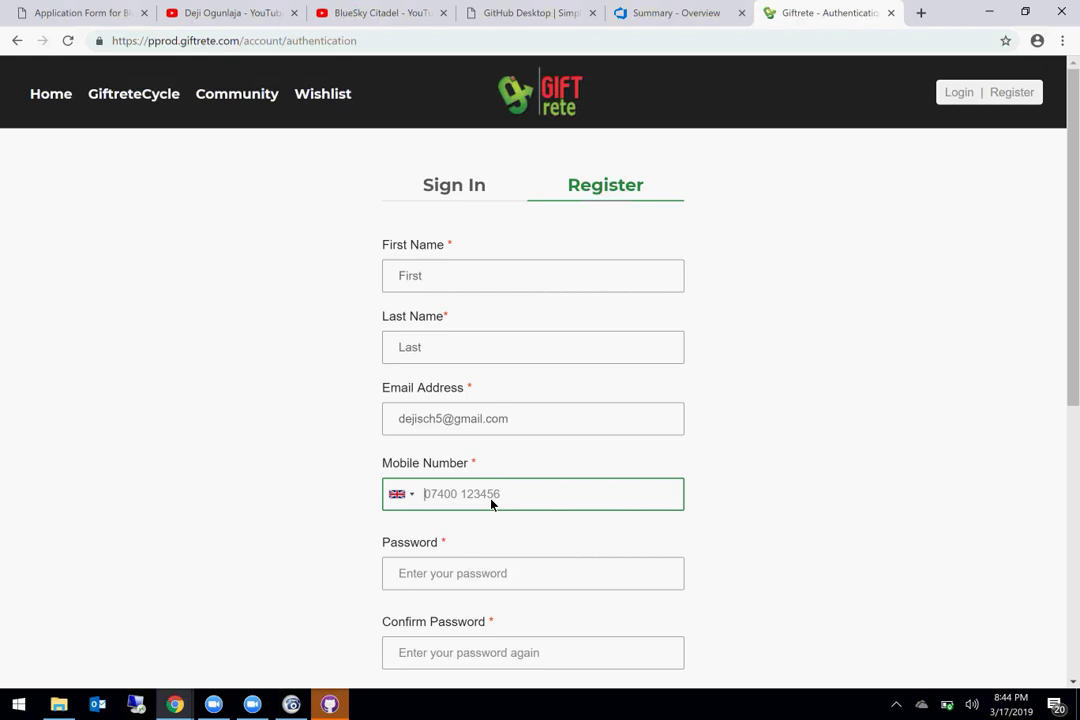
scroll(492, 504, down, 3)
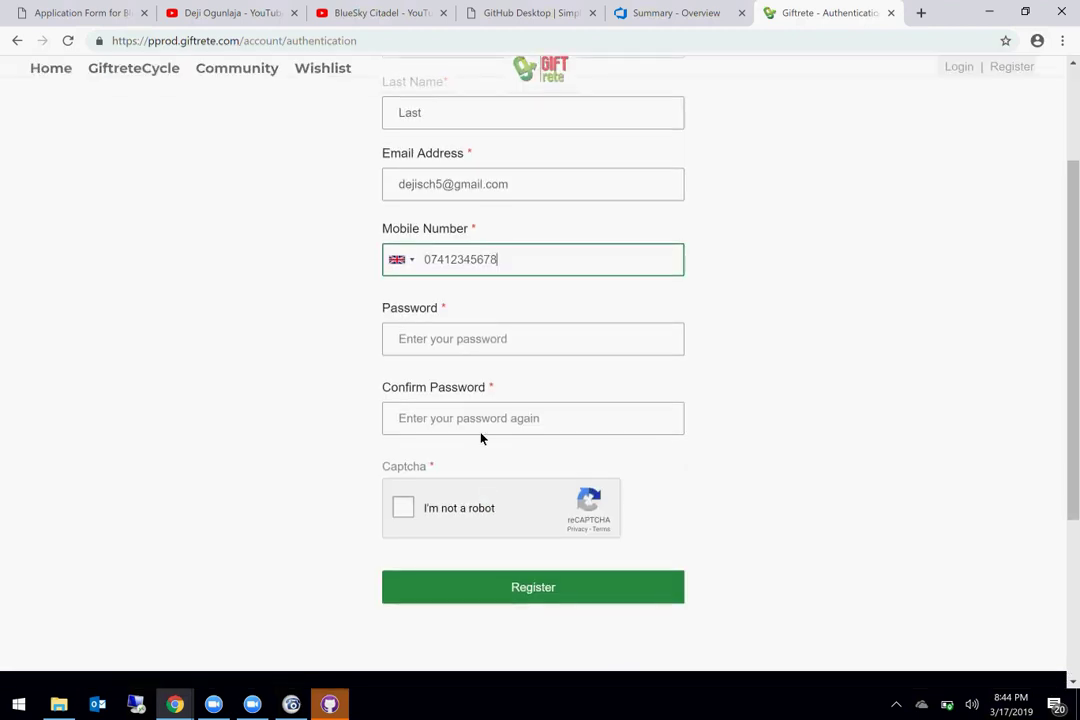
Step: Enter the account password and confirm it
click(465, 345)
text(•••••••)
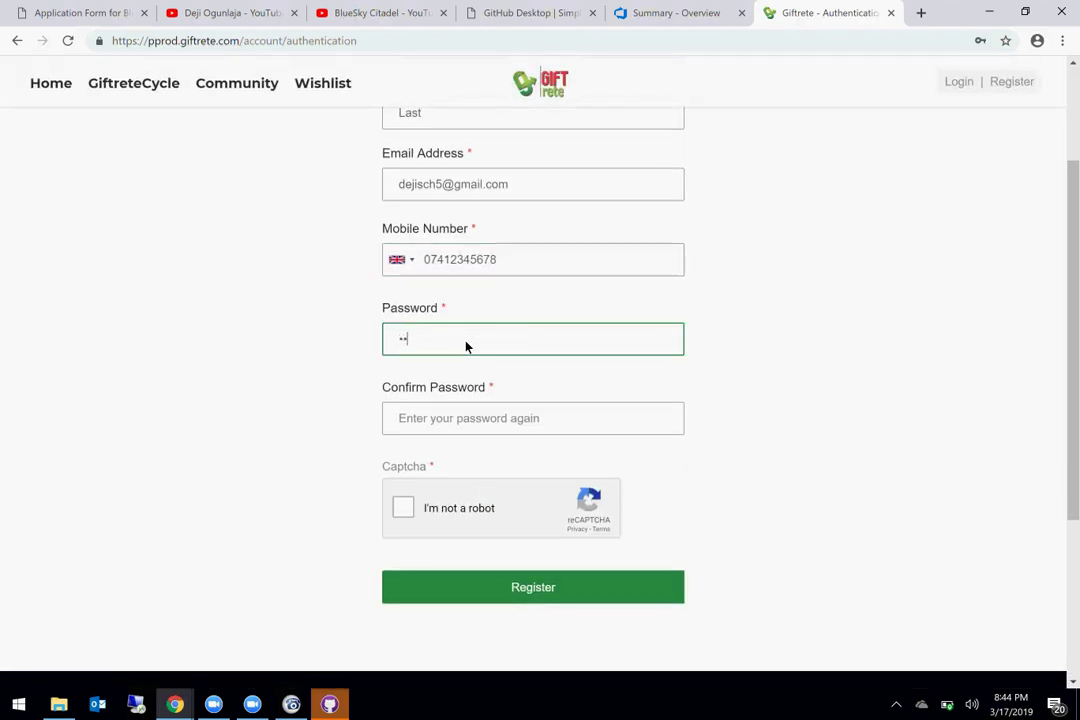
click(455, 422)
text(•••••••)
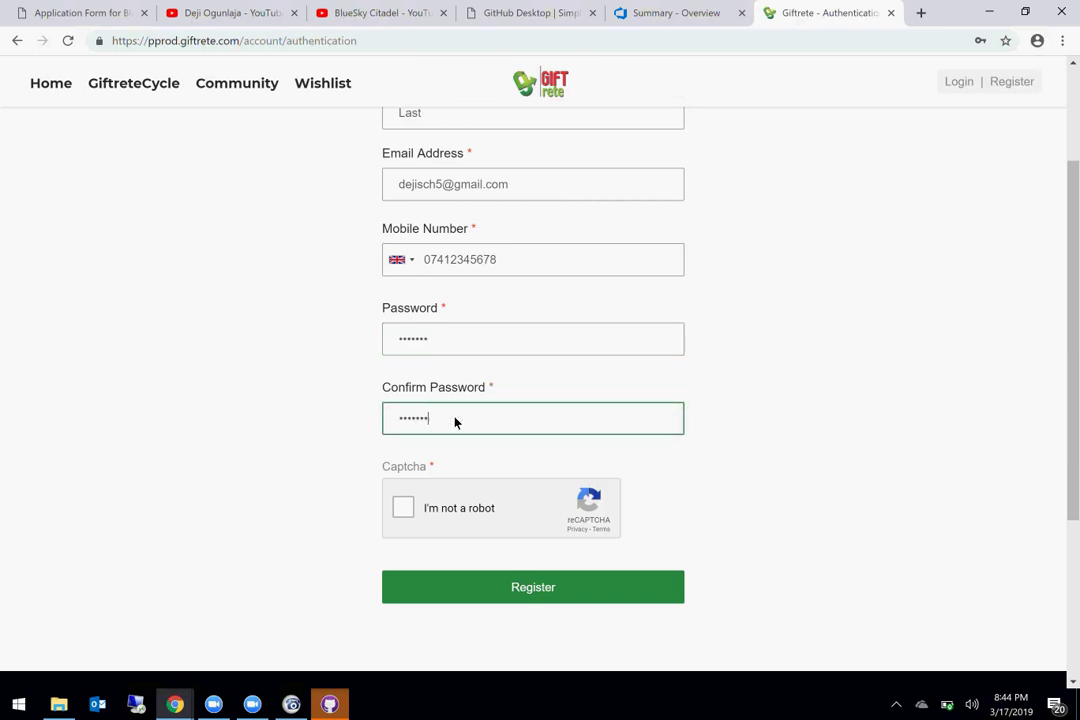
Step: Tick 'I'm not a robot' and submit the three store front images in the captcha
click(405, 513)
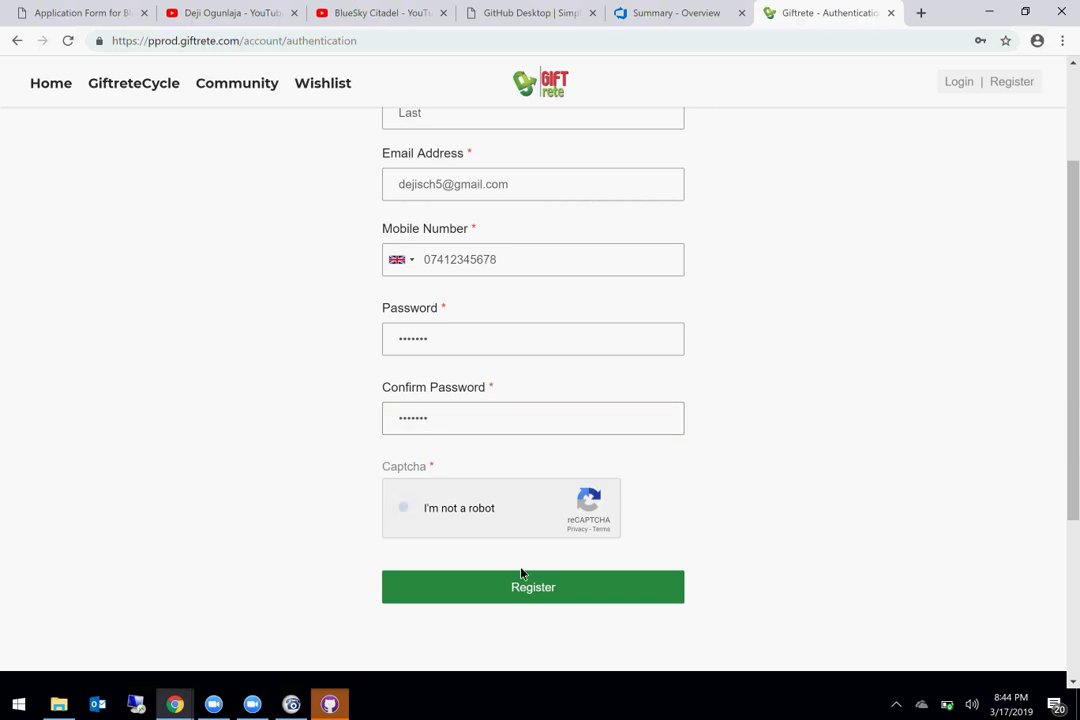
scroll(701, 535, up, 3)
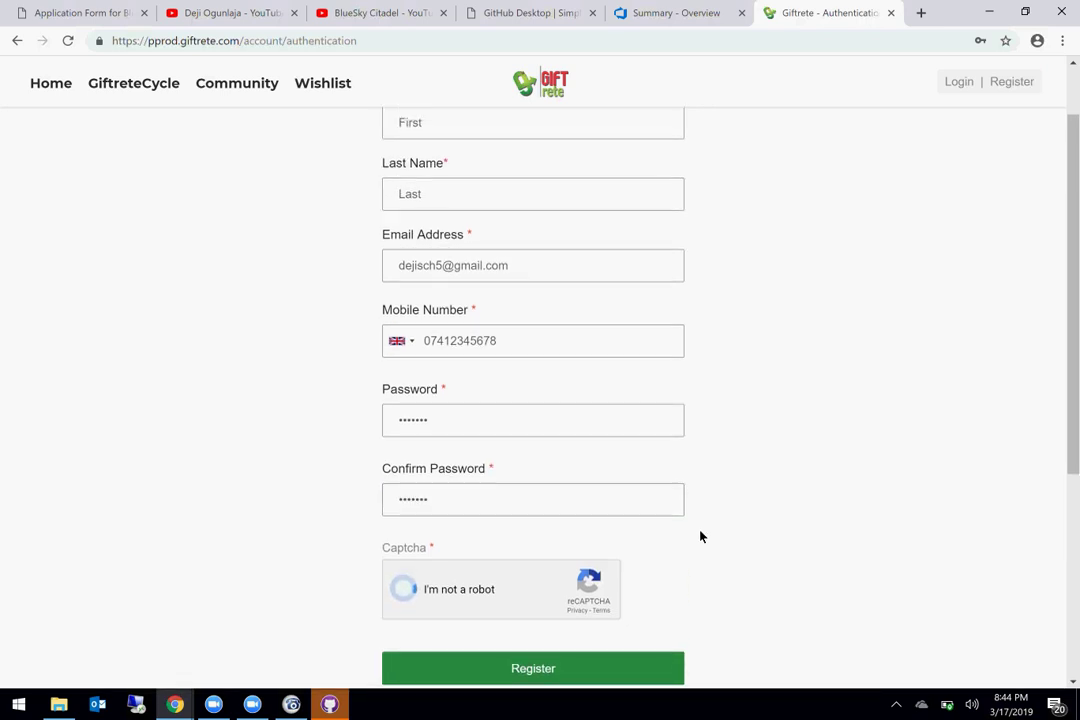
scroll(701, 535, down, 5)
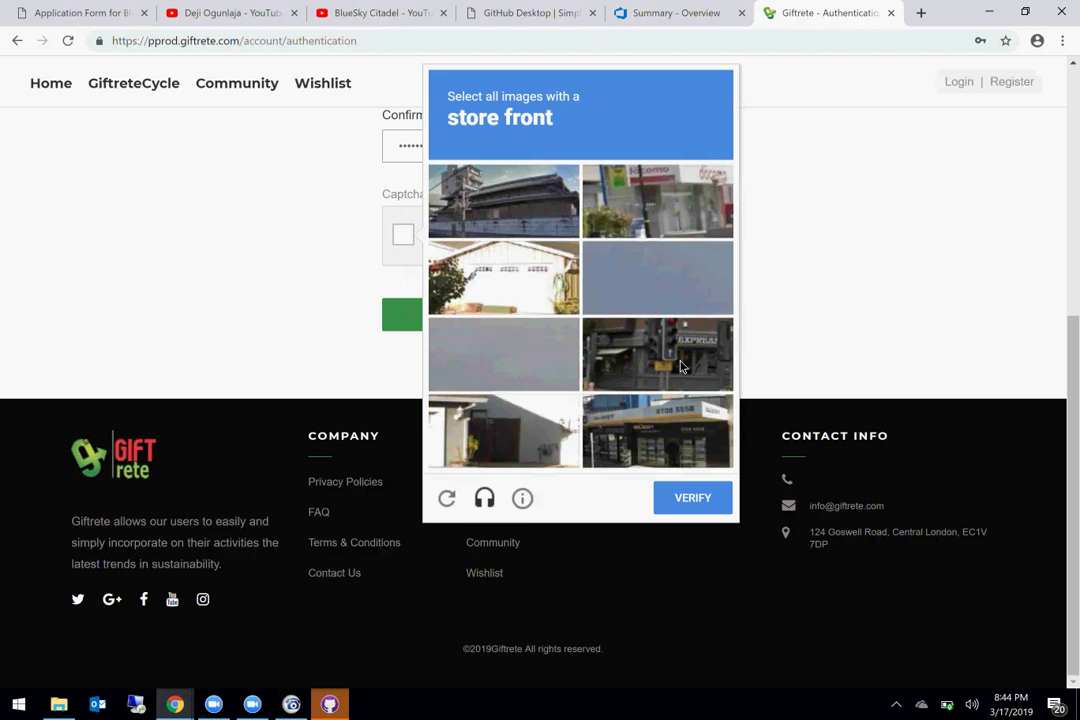
click(507, 294)
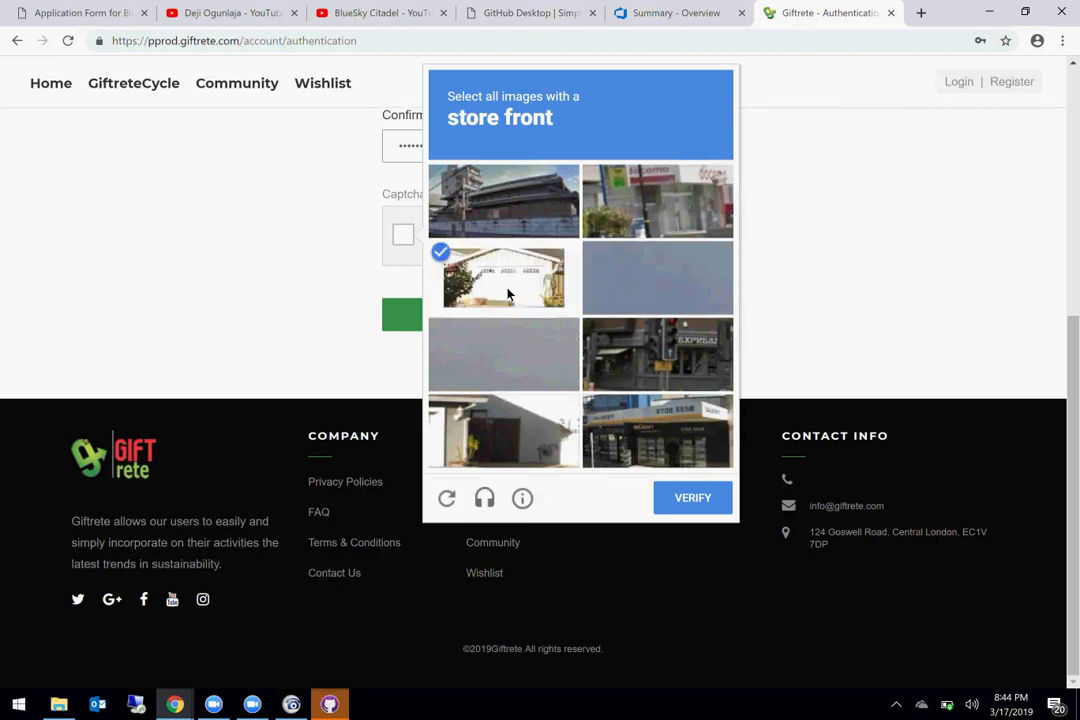
click(677, 454)
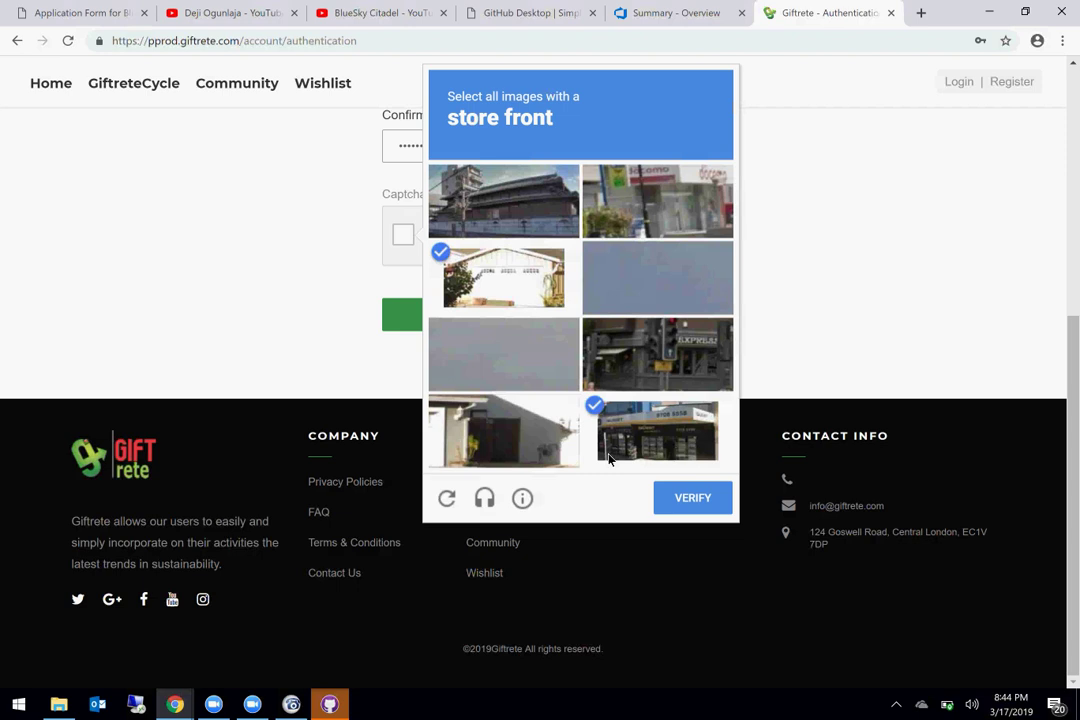
click(470, 432)
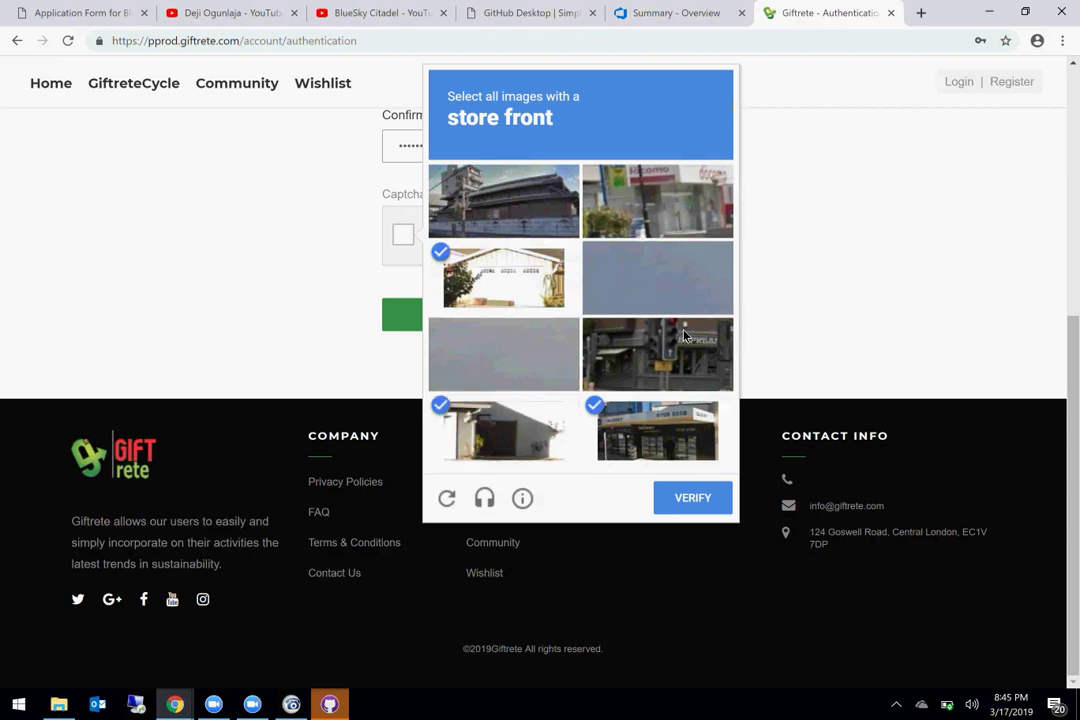
scroll(684, 336, up, 2)
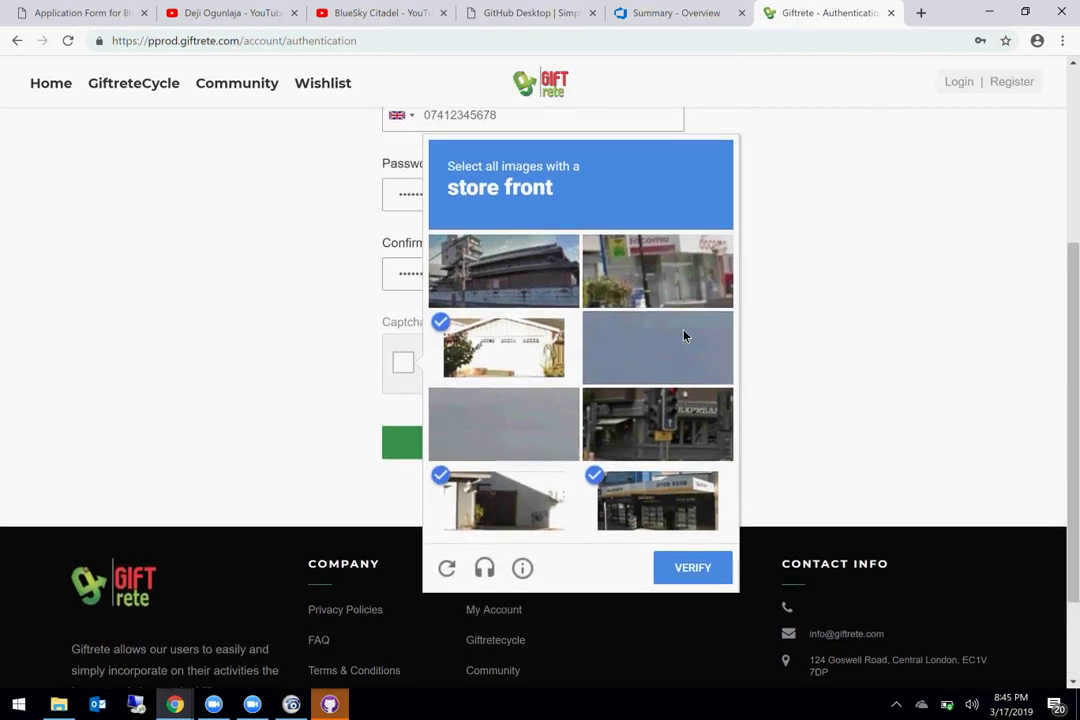
click(702, 577)
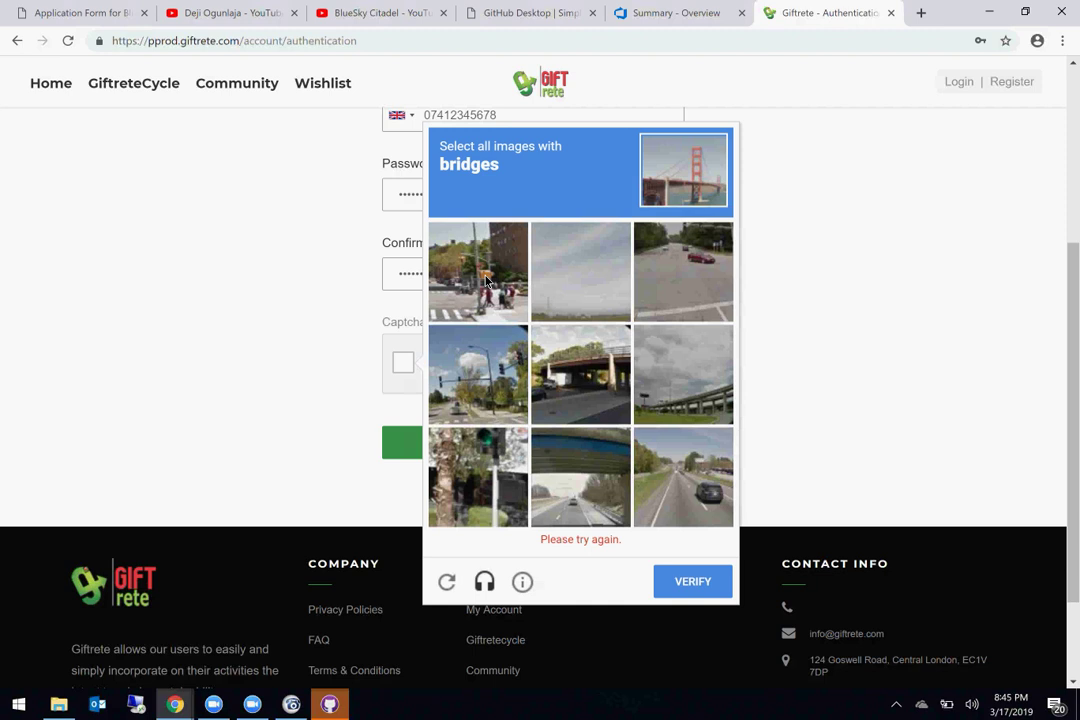
Step: Select the three bridge images and verify the captcha
click(585, 515)
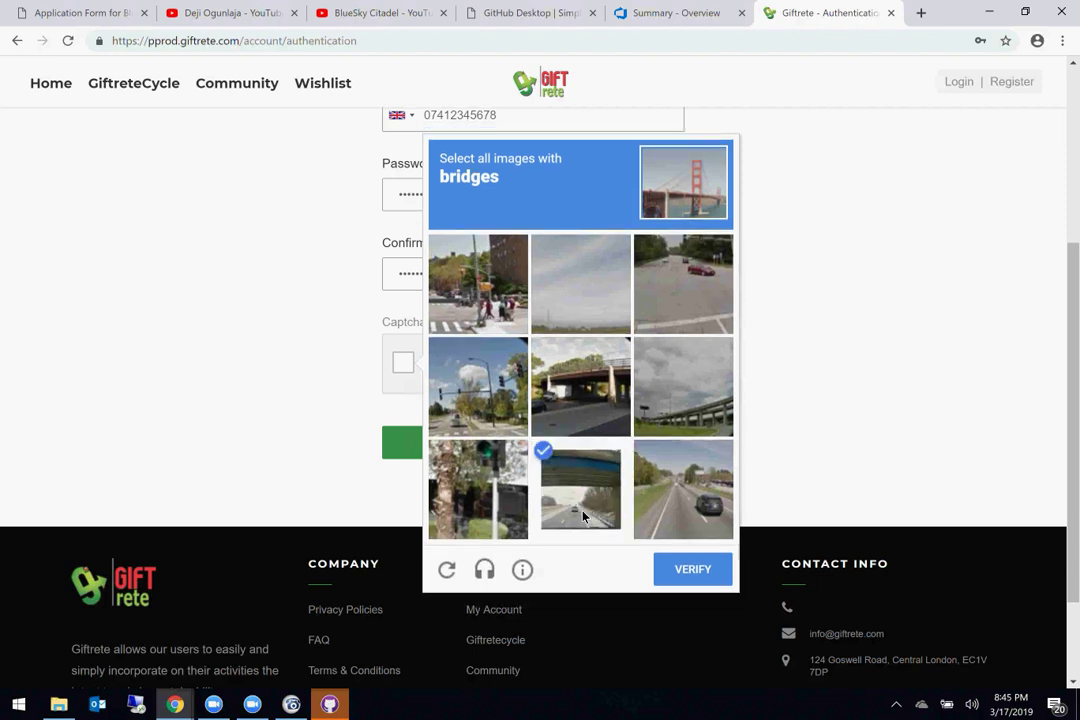
click(591, 368)
click(690, 420)
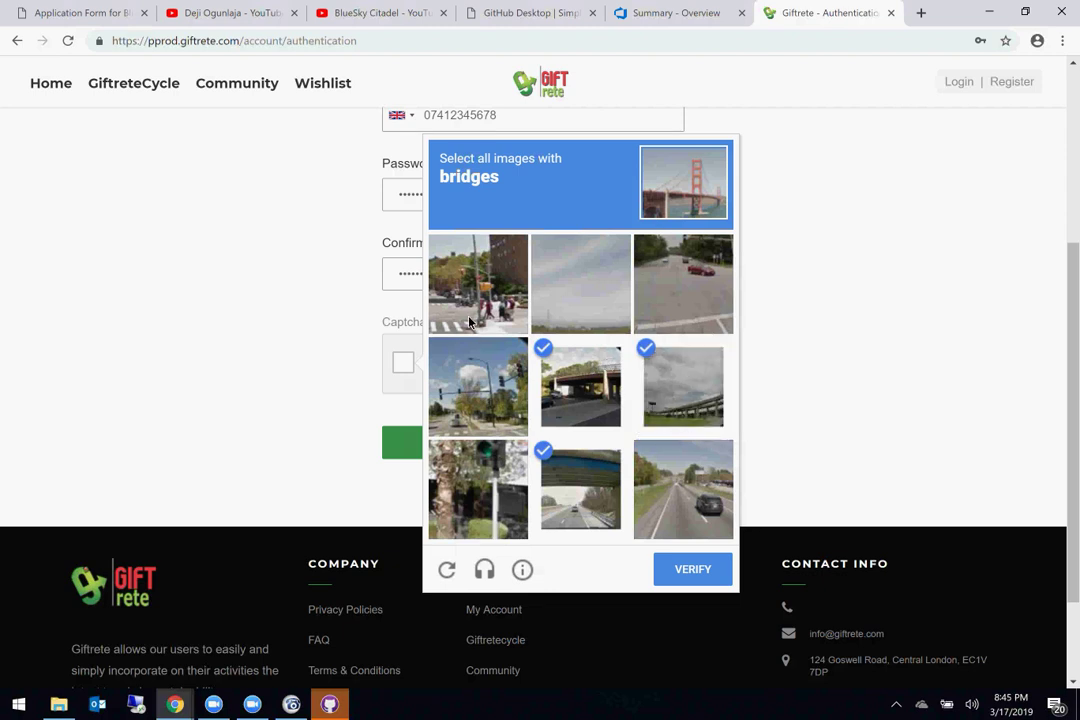
scroll(567, 342, up, 1)
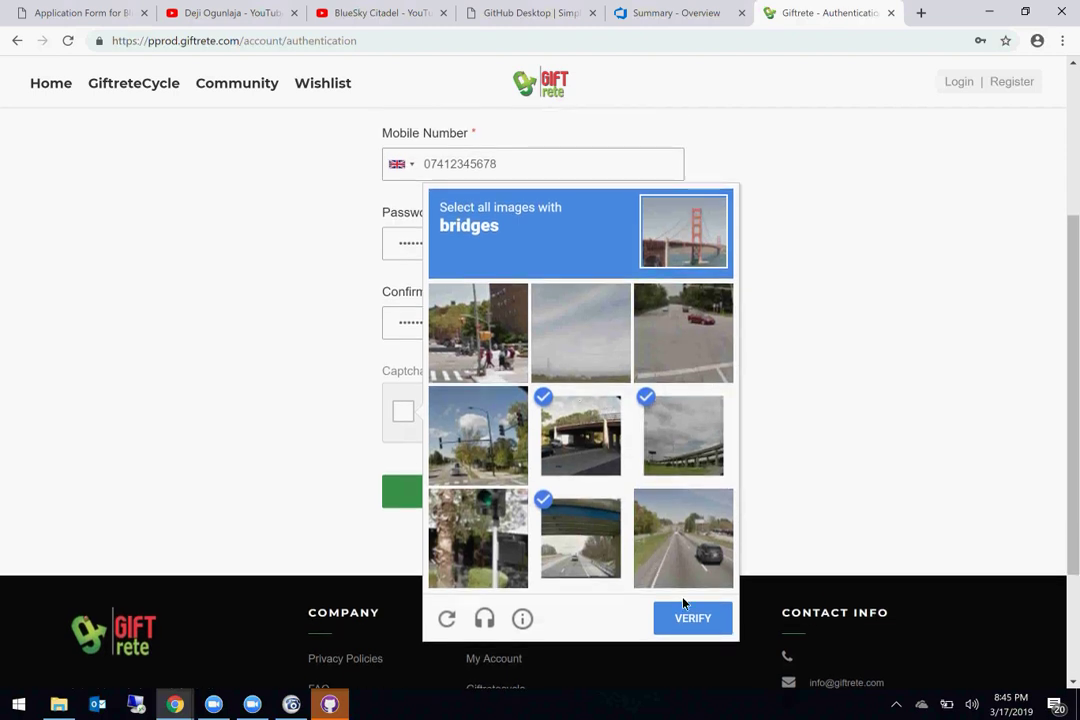
click(692, 620)
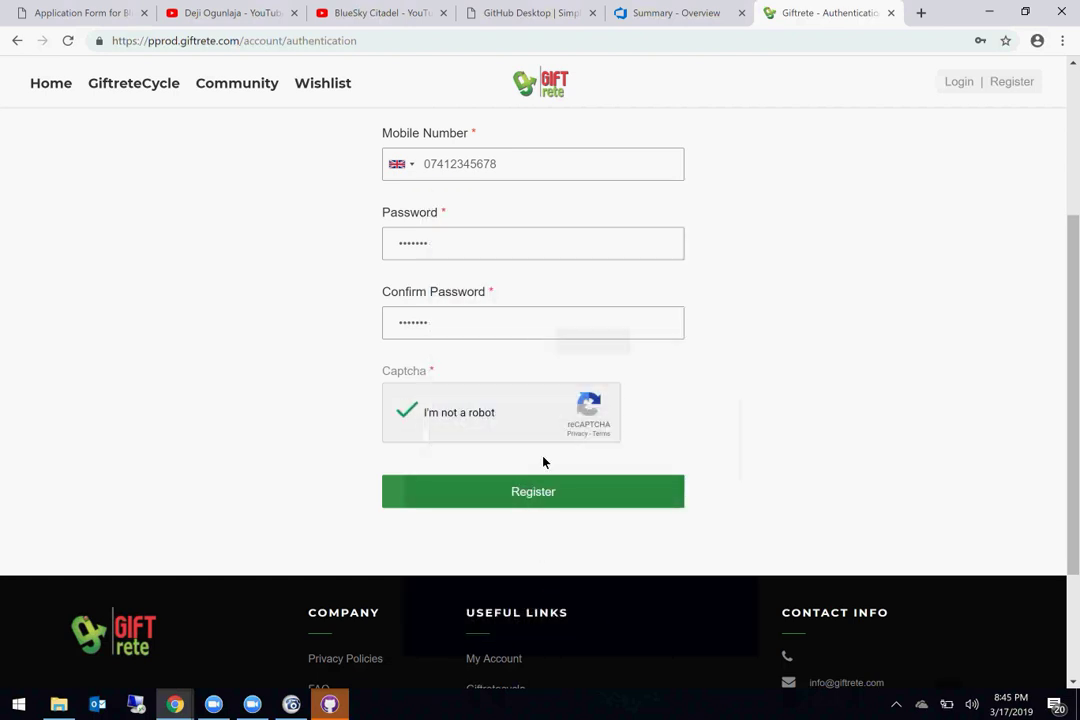
Step: Submit the registration and select the sign-up confirmation message
click(552, 497)
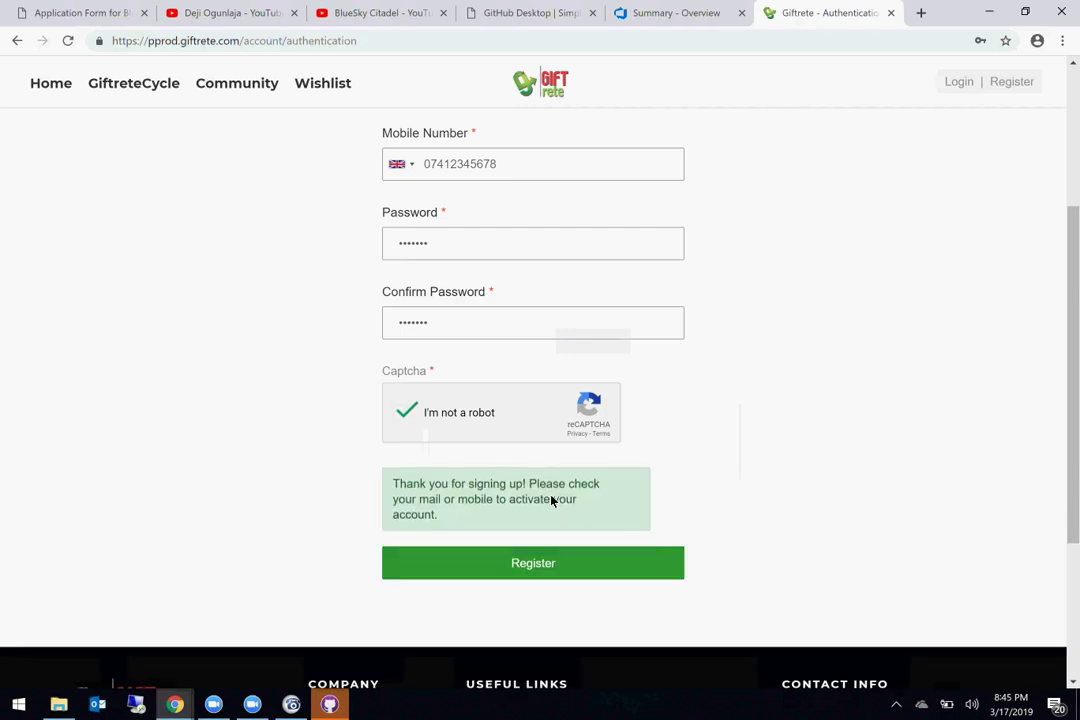
scroll(716, 389, up, 2)
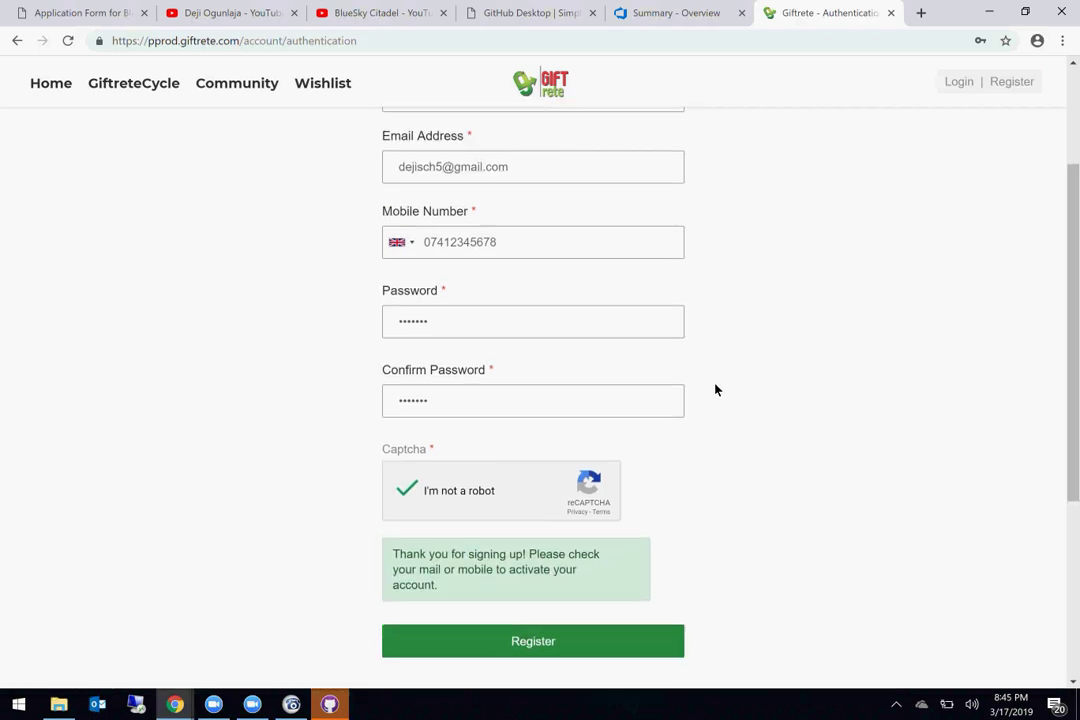
triple_click(530, 571)
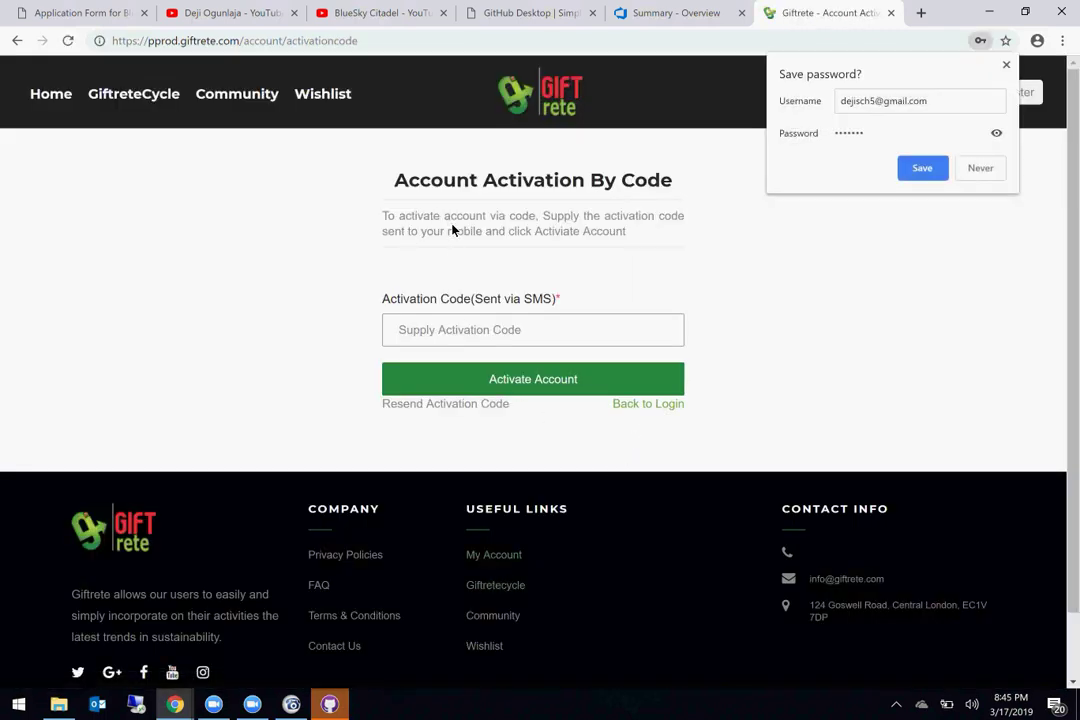
Step: Select the Account Activation By Code heading, instructions and code label, then go to Login
triple_click(494, 185)
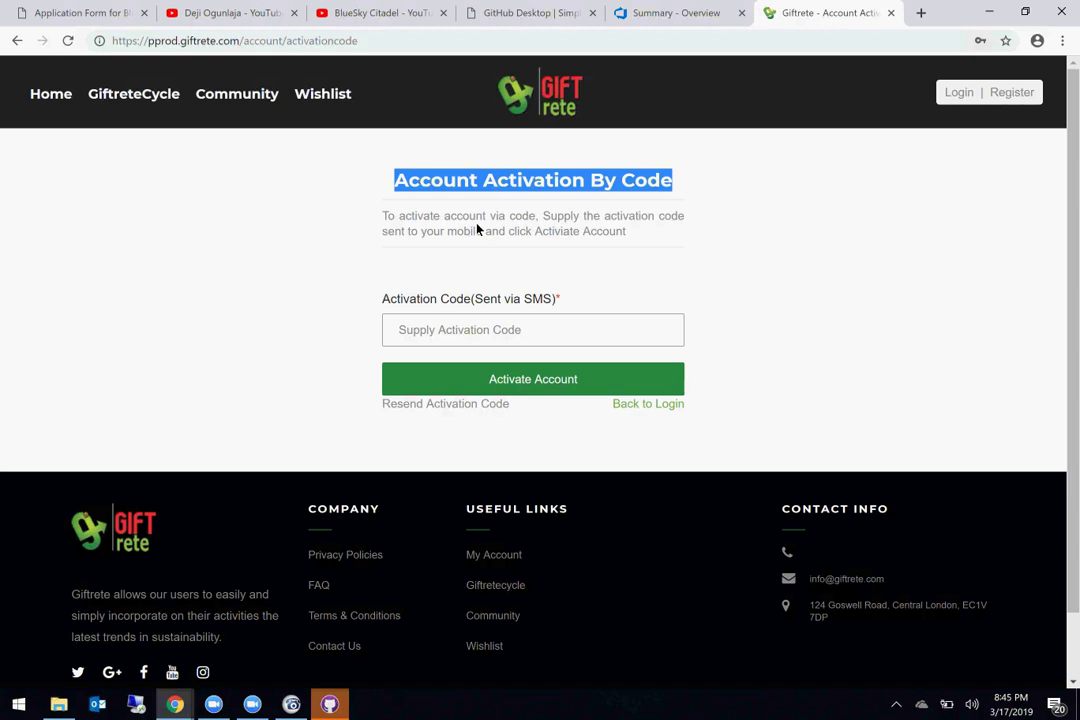
triple_click(478, 229)
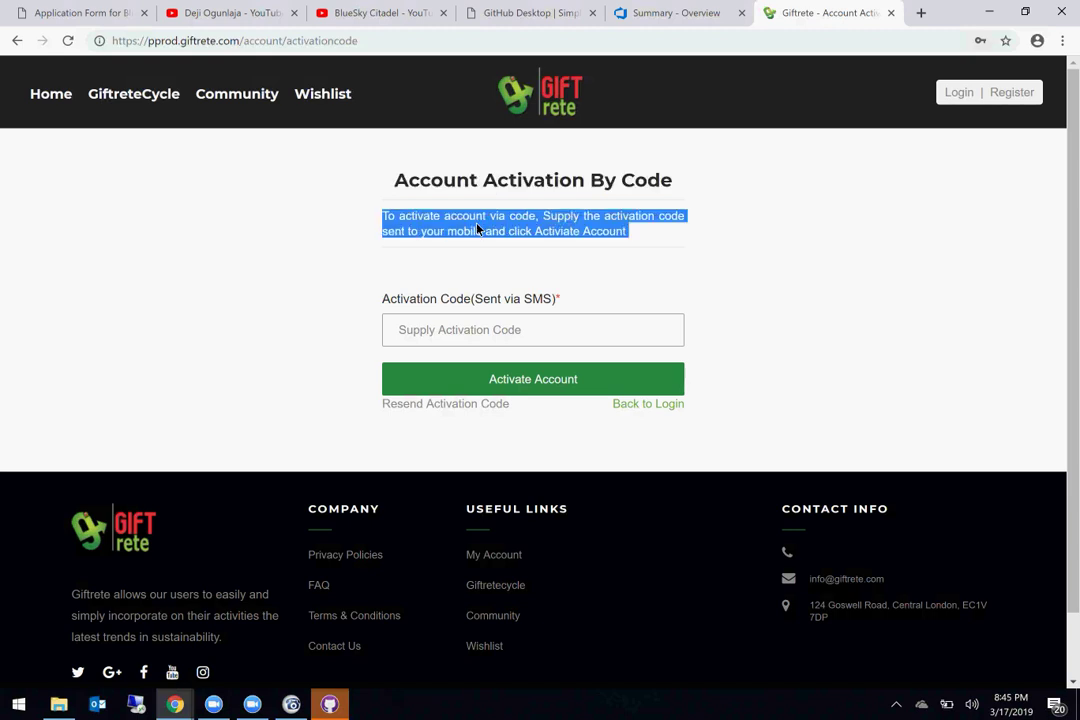
triple_click(463, 298)
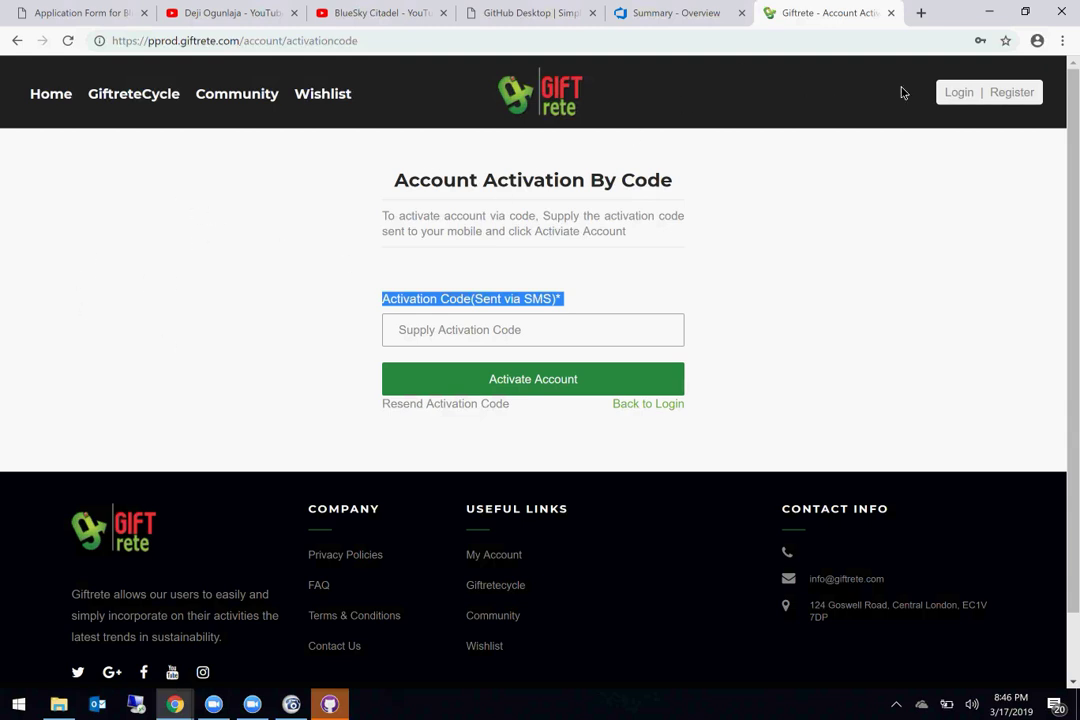
click(957, 92)
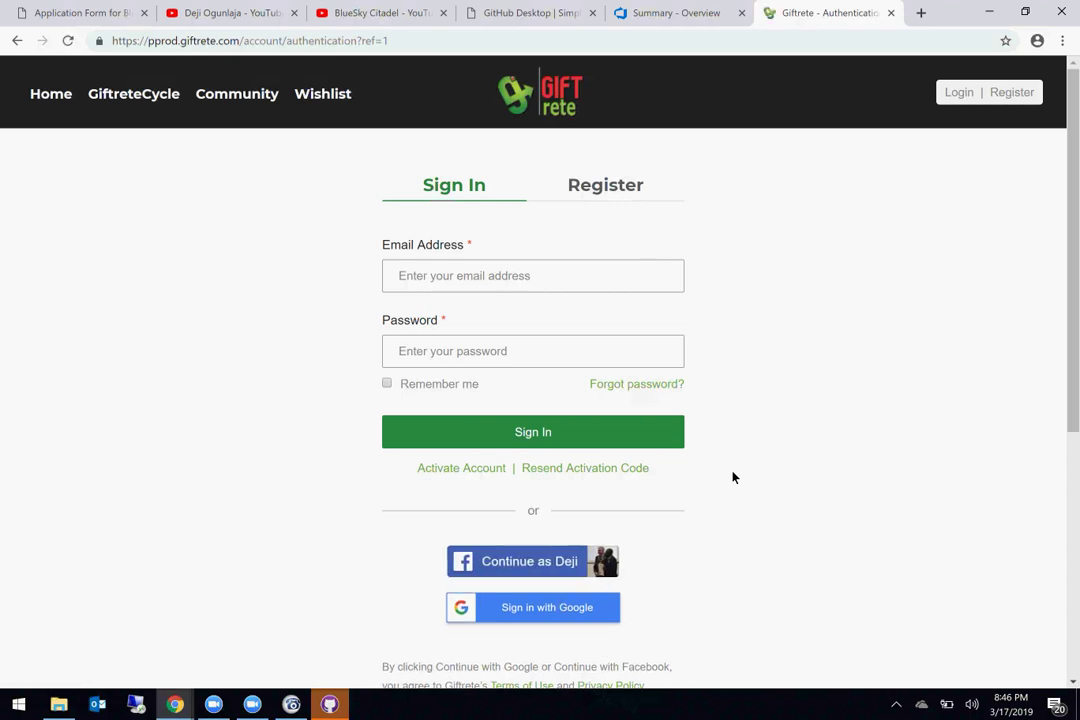
Step: Submit the Sign In form with empty fields to test validation
scroll(733, 478, down, 3)
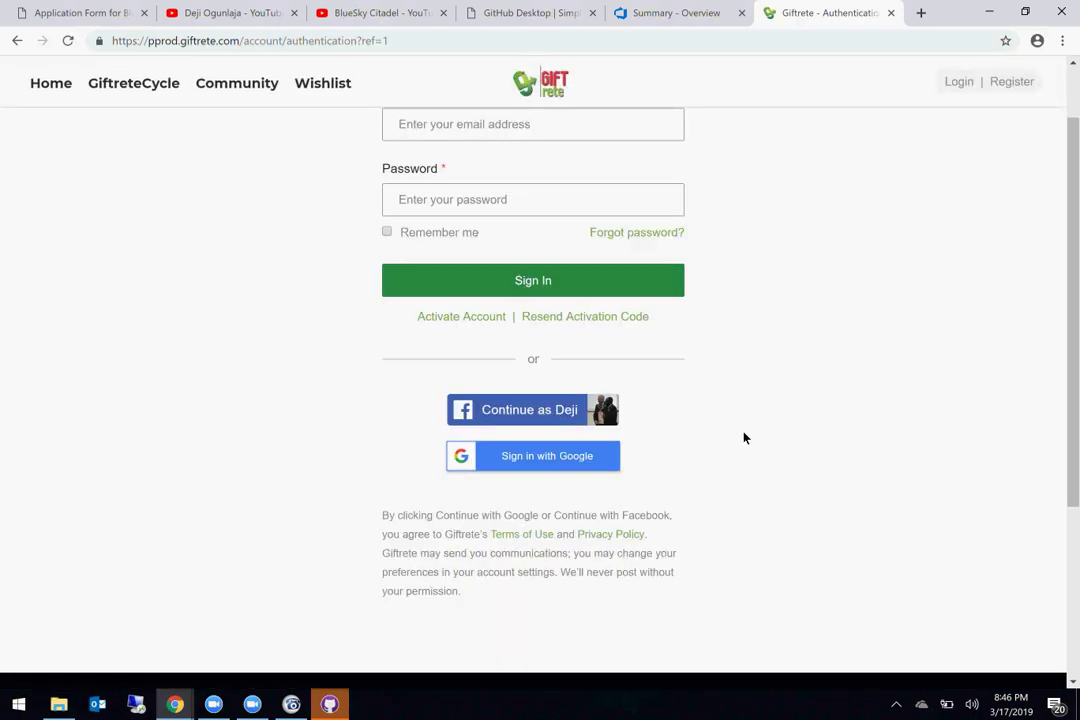
scroll(743, 437, up, 3)
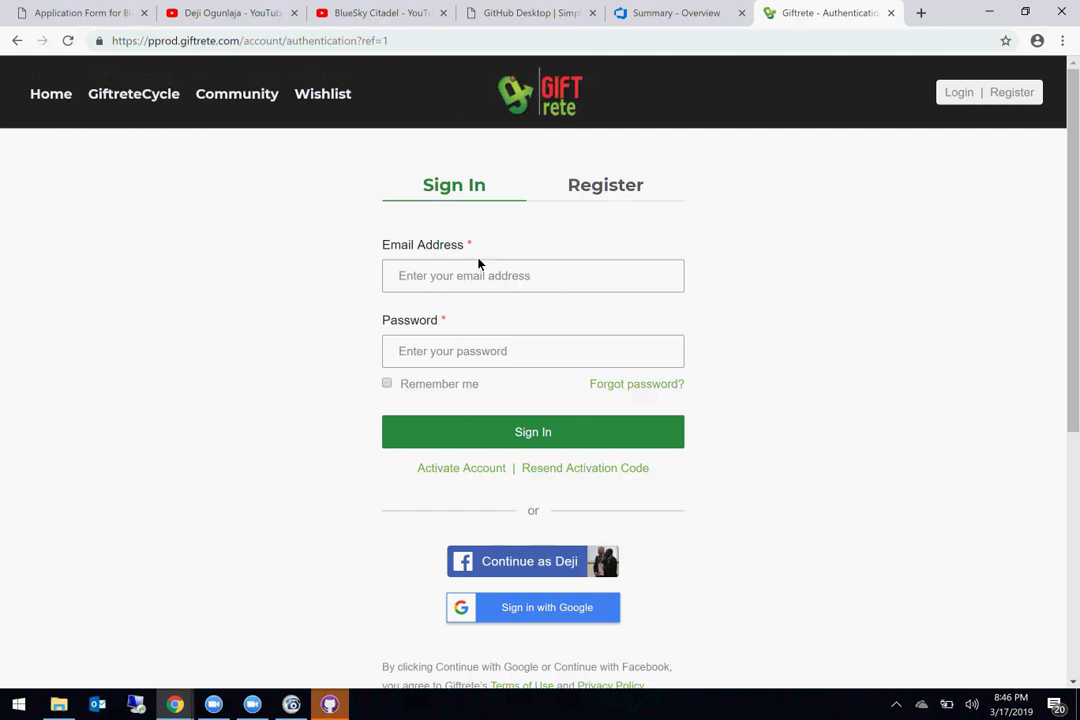
click(451, 279)
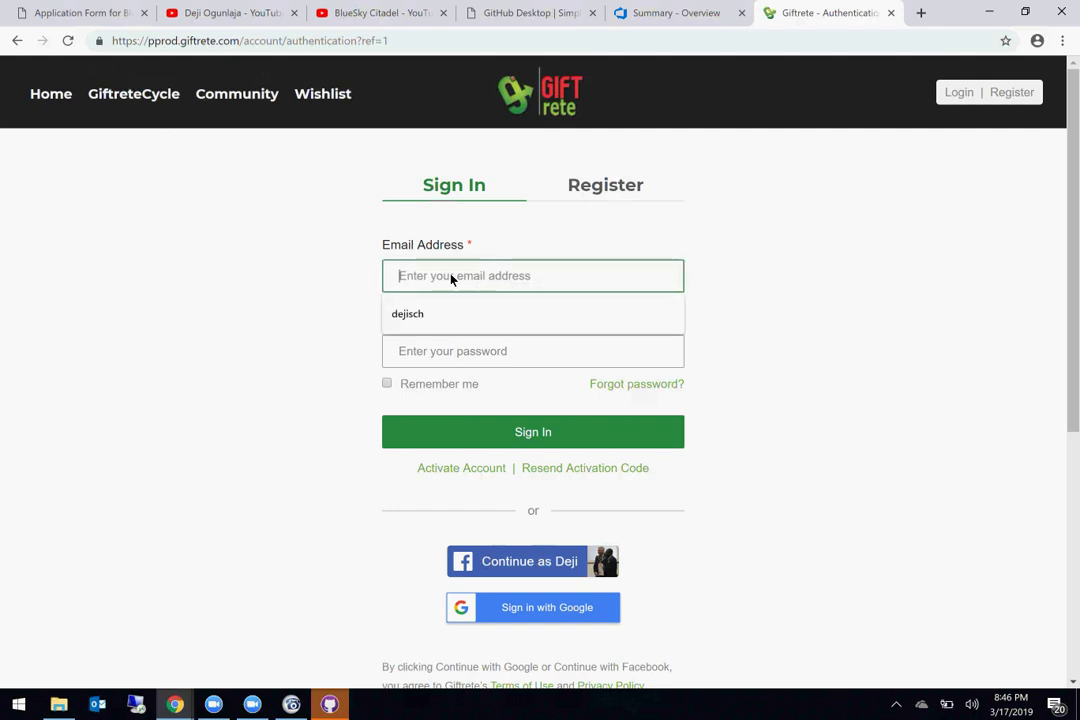
click(286, 283)
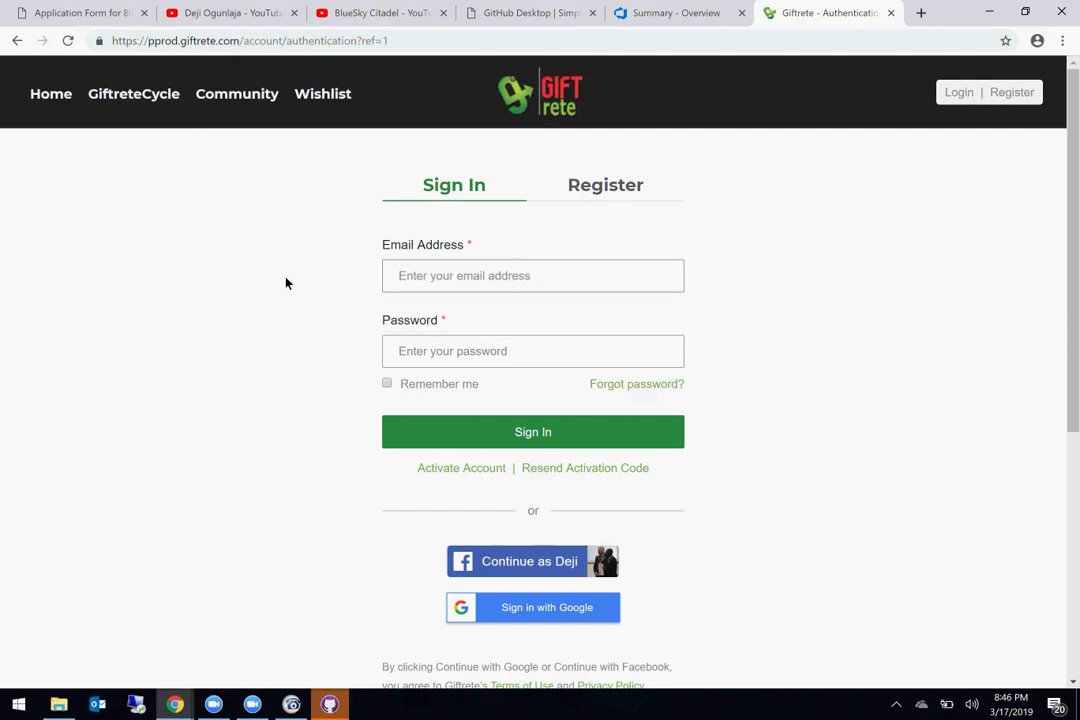
click(480, 440)
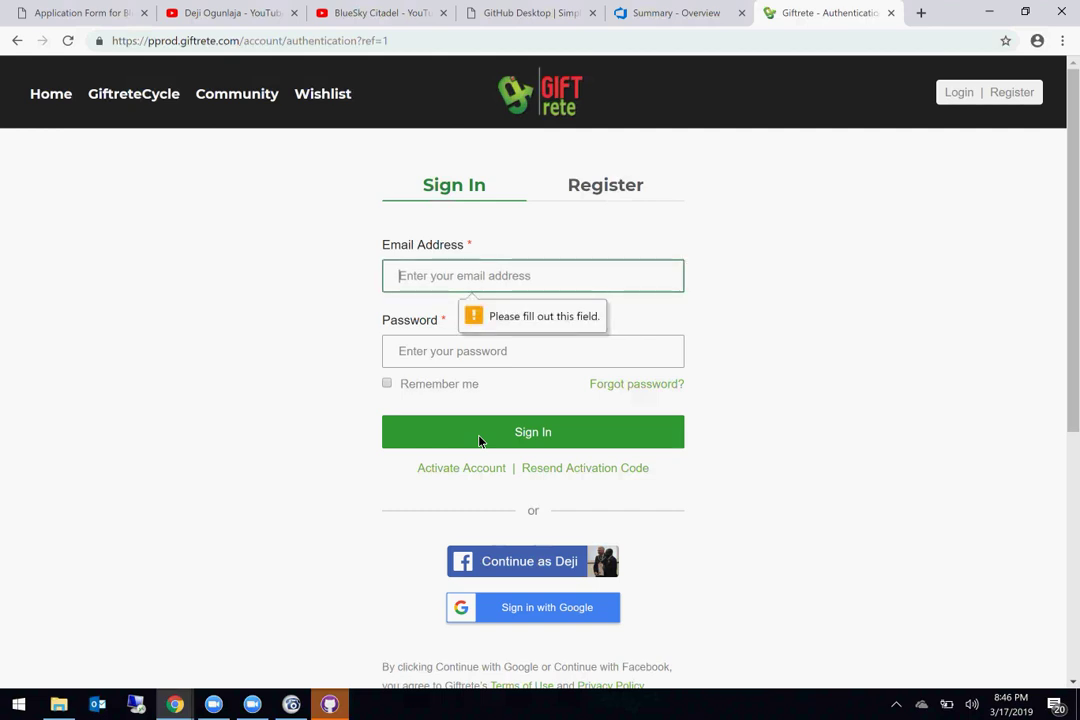
Step: Submit the invalid email 'hhh', then sign in with the linked Facebook account
click(497, 284)
text(hhh)
key(Return)
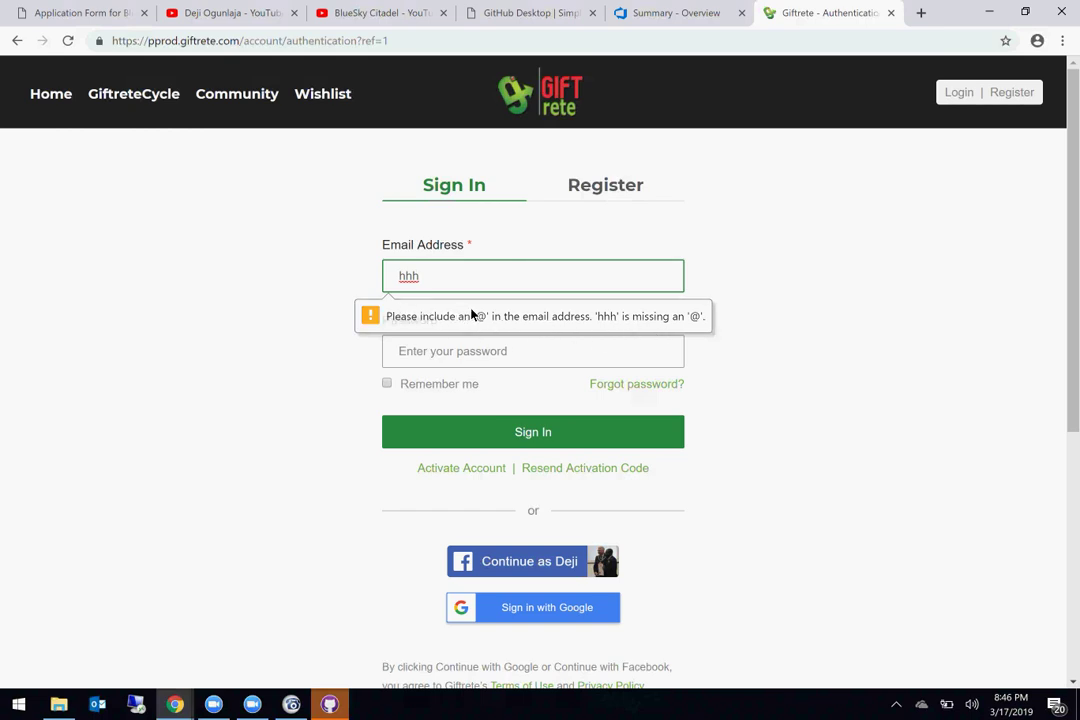
click(463, 356)
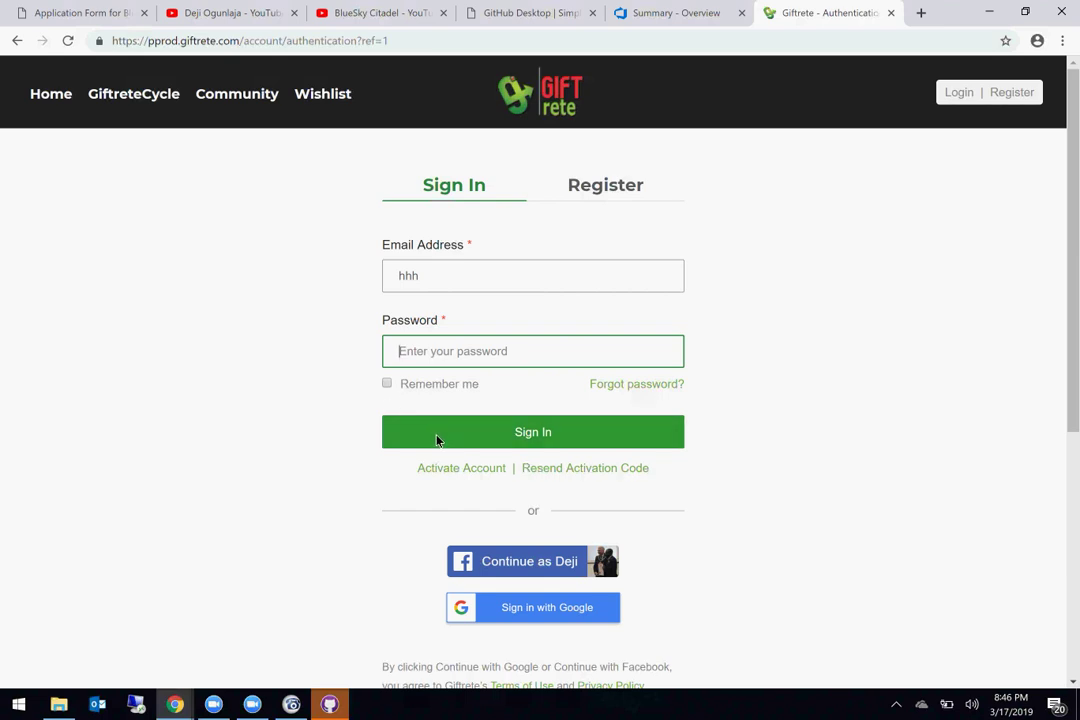
click(512, 563)
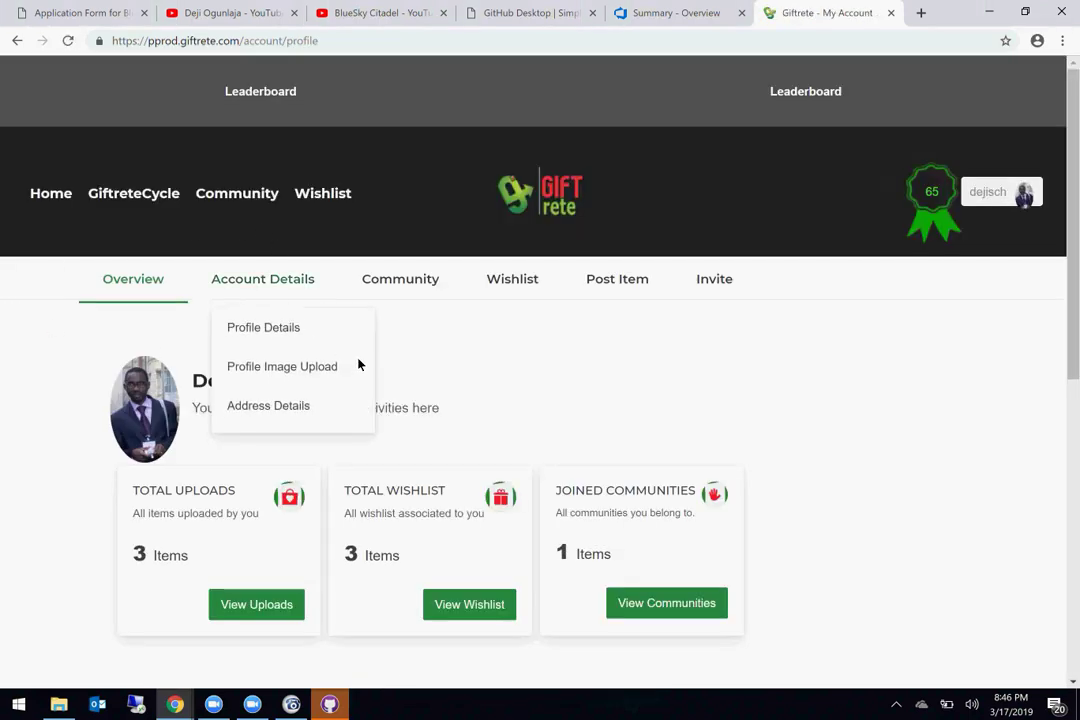
Step: Open the browser's context menu on the My Account overview page
right_click(429, 365)
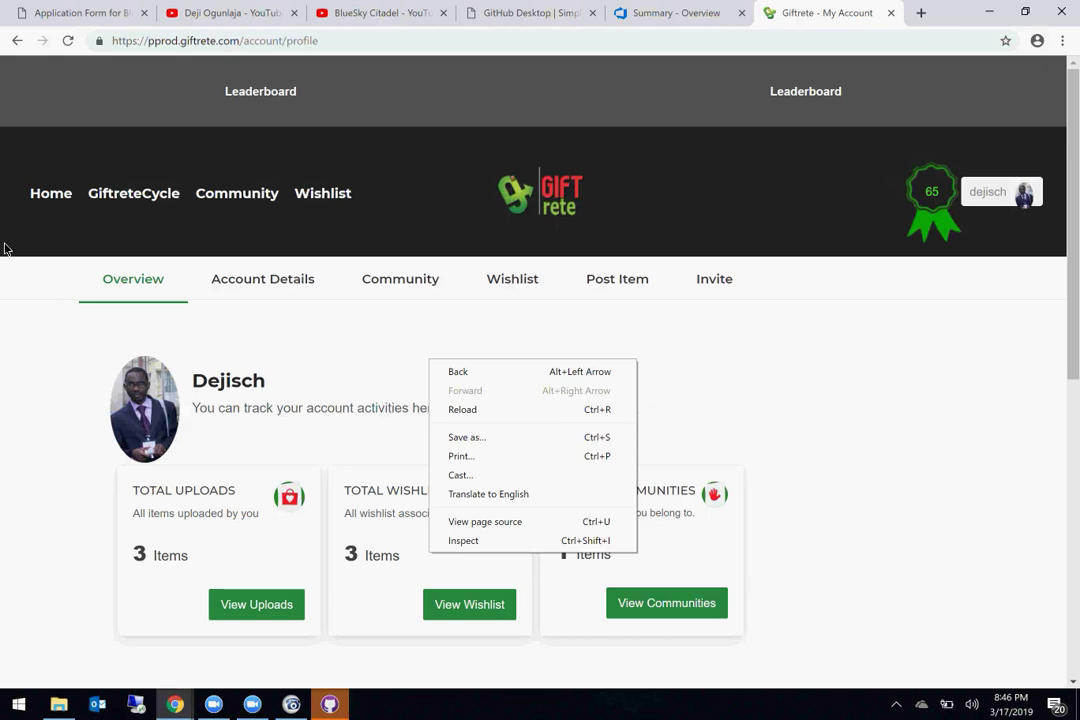
Step: Go to the Giftrete home page and scroll through Top Categories and Latest Item
click(44, 205)
click(44, 205)
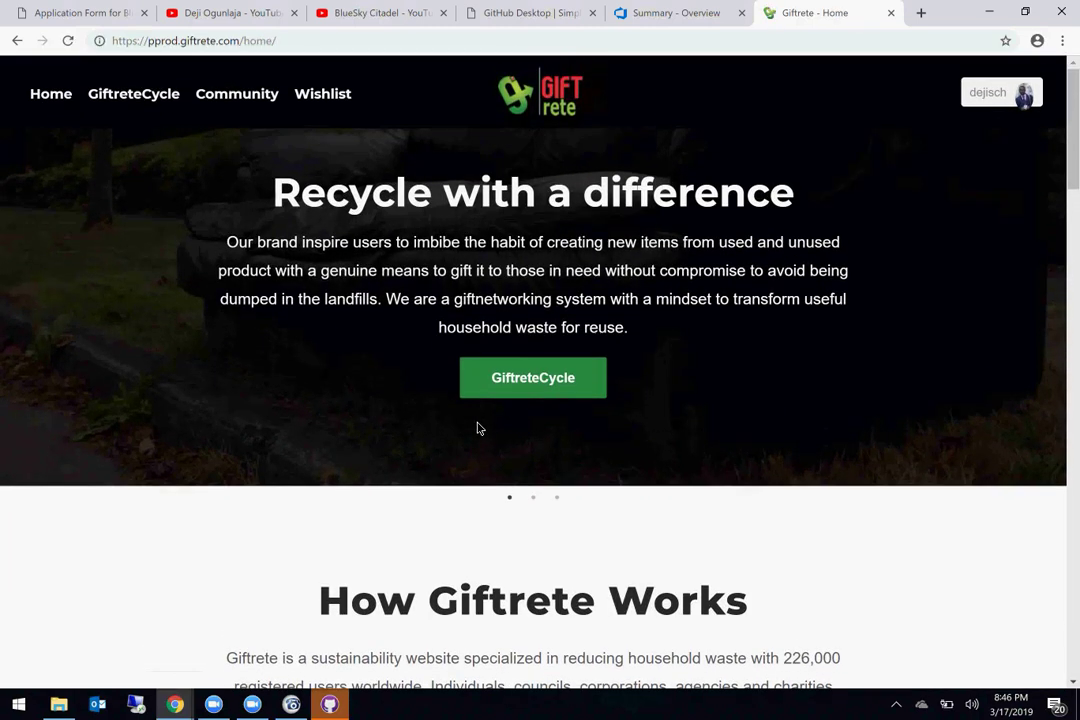
scroll(478, 428, down, 10)
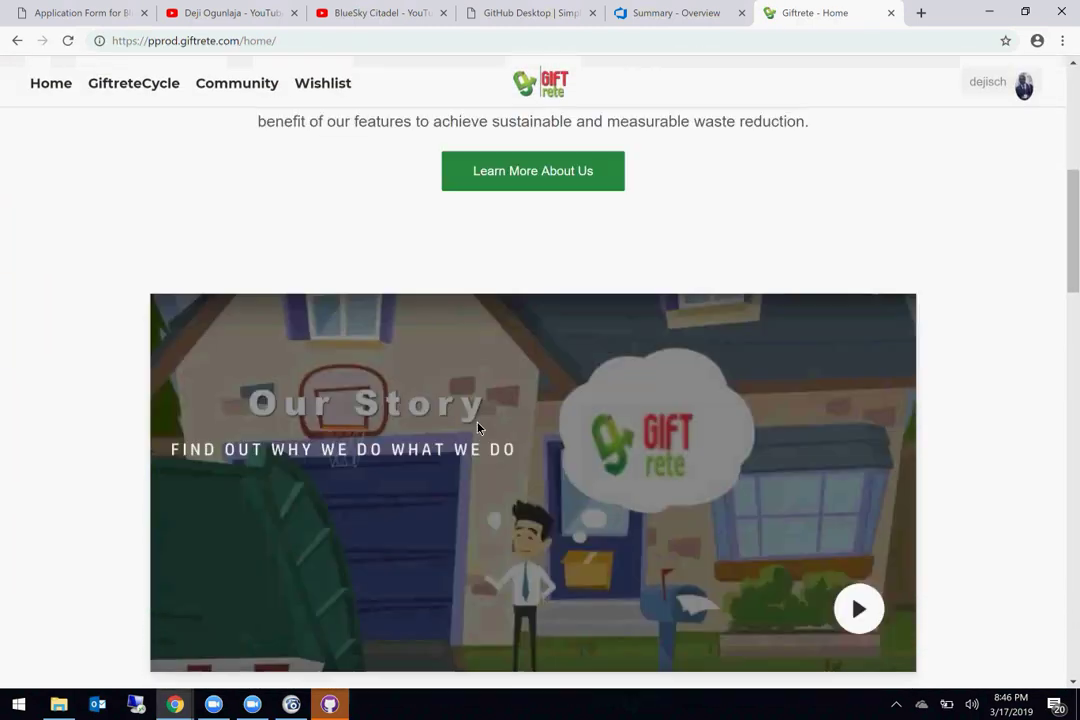
scroll(478, 428, down, 15)
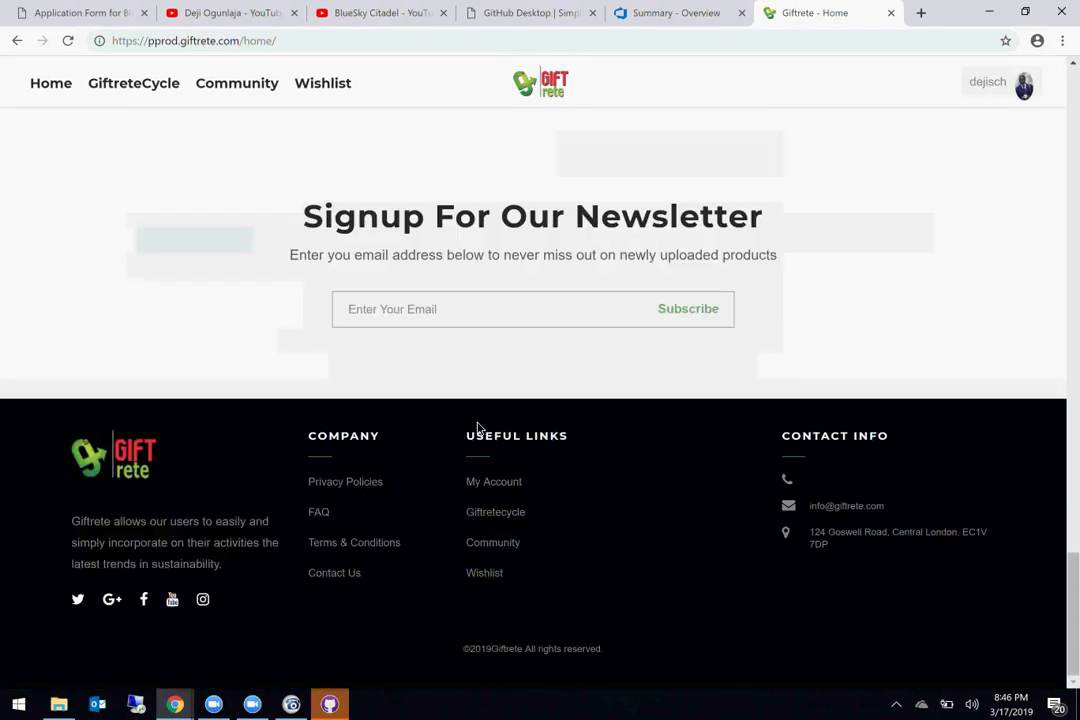
scroll(478, 428, up, 3)
scroll(478, 428, down, 3)
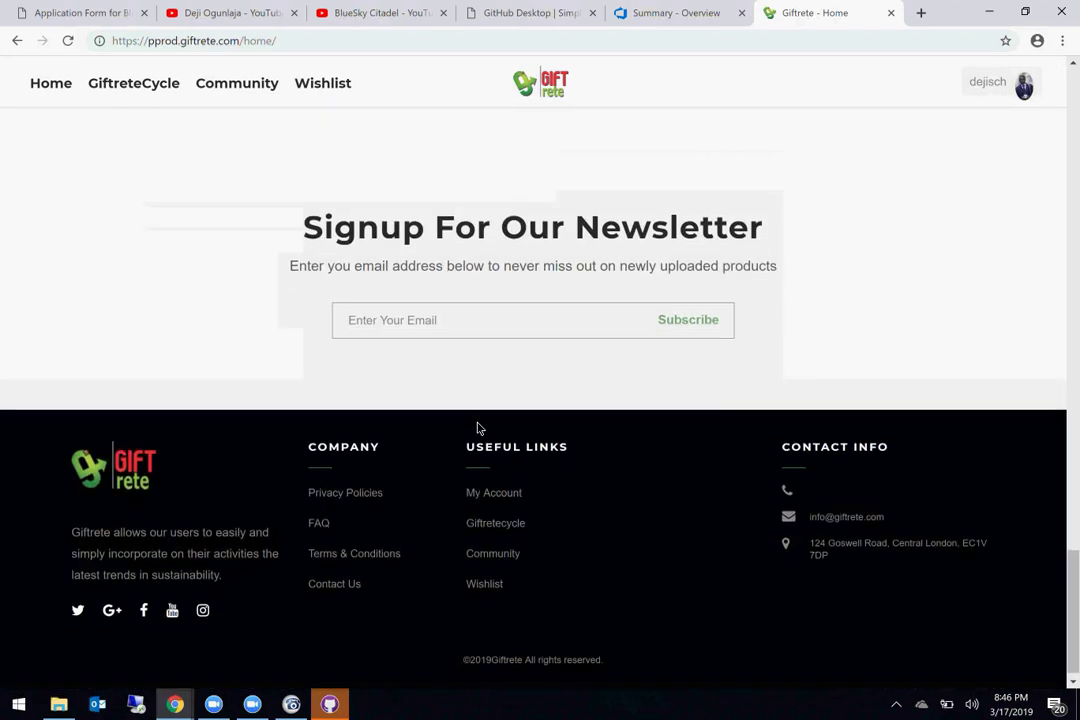
scroll(478, 428, up, 6)
scroll(478, 428, up, 15)
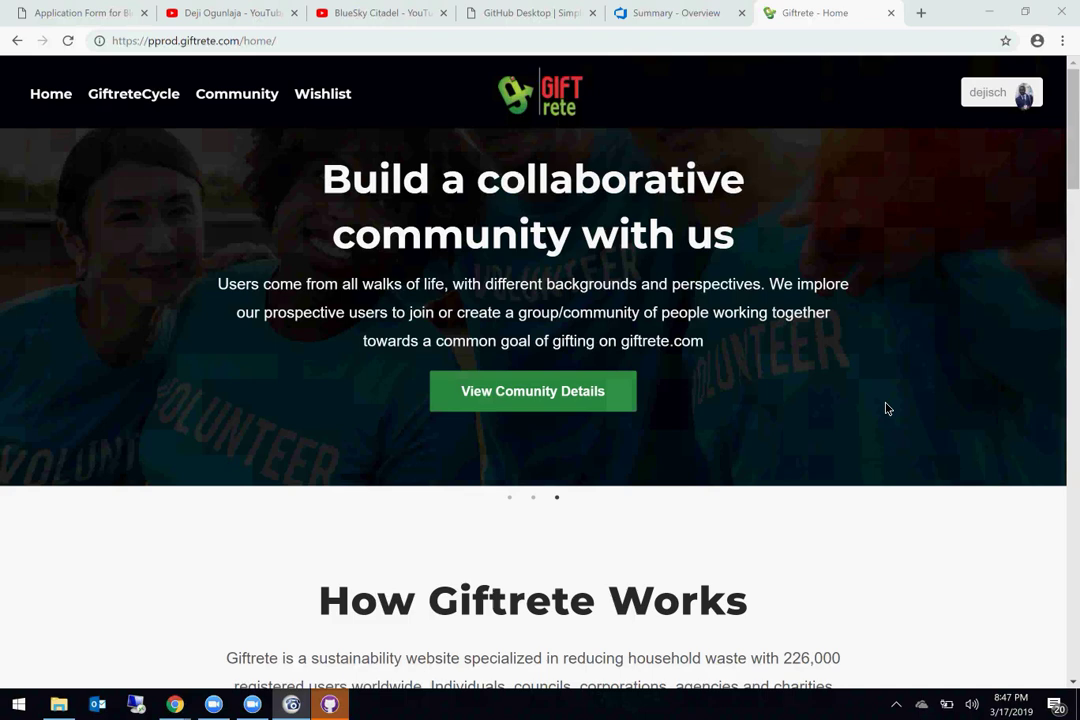
scroll(367, 390, down, 2)
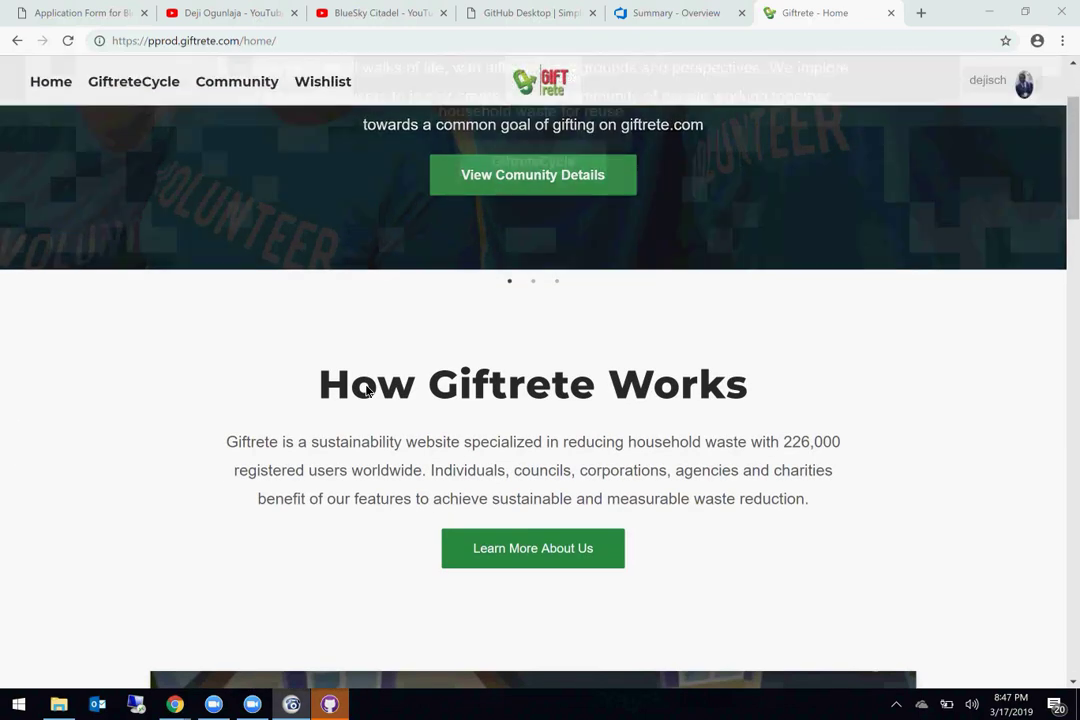
scroll(367, 390, down, 3)
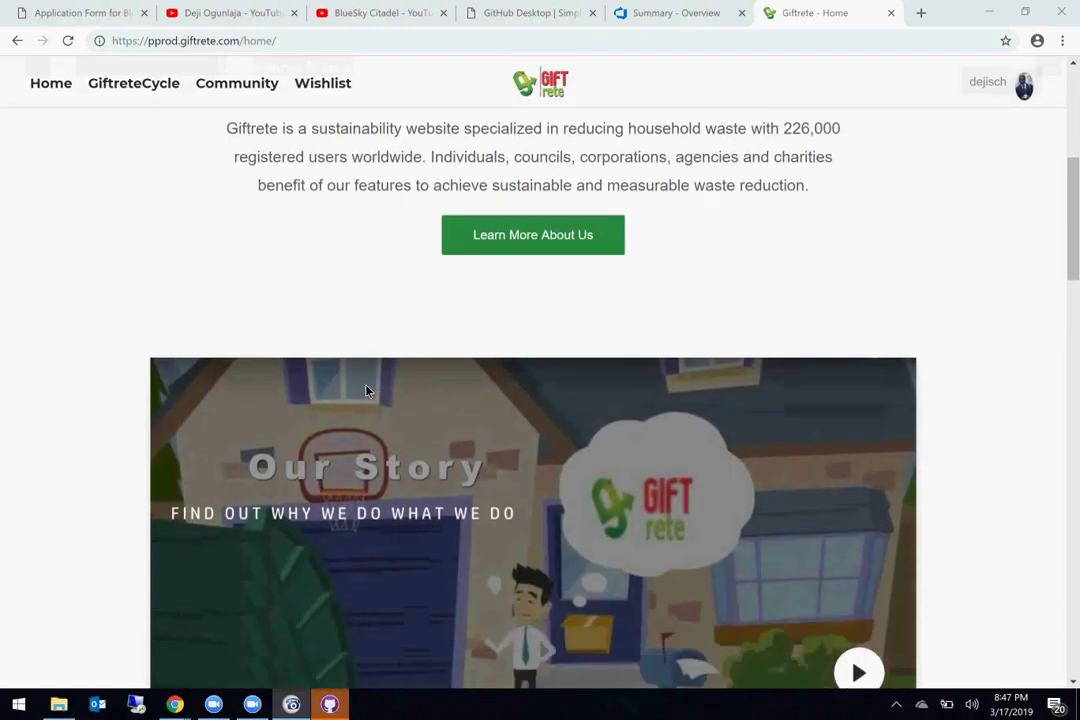
scroll(367, 391, up, 6)
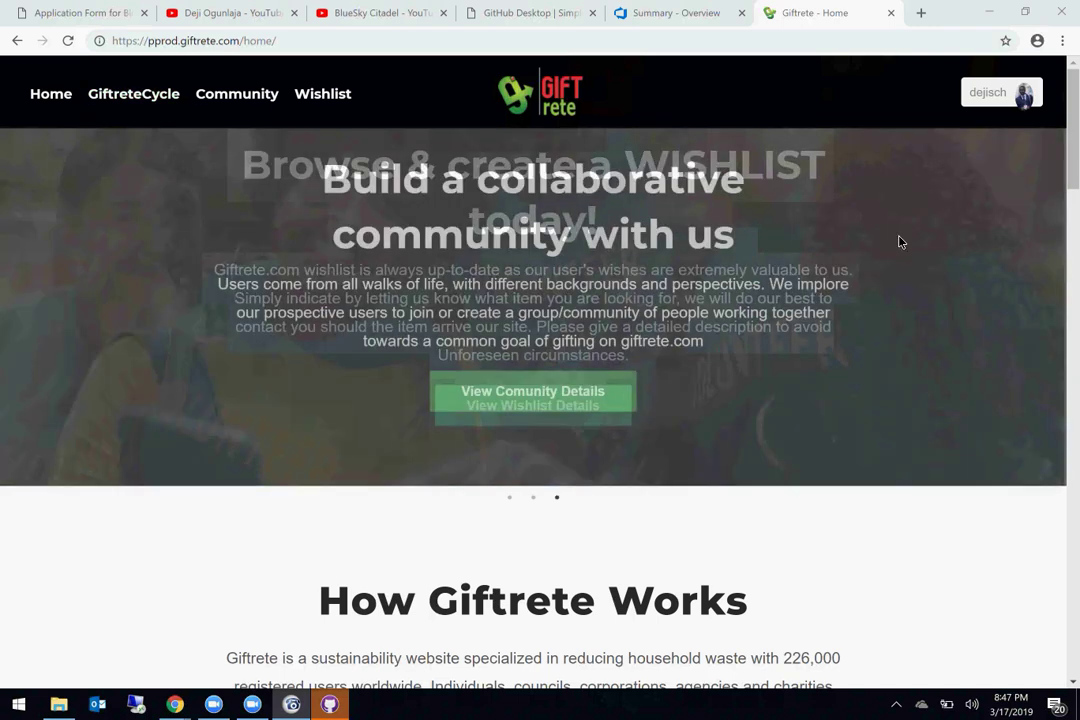
Step: Open GiftreteCycle from the account menu and scroll through the page
click(1000, 100)
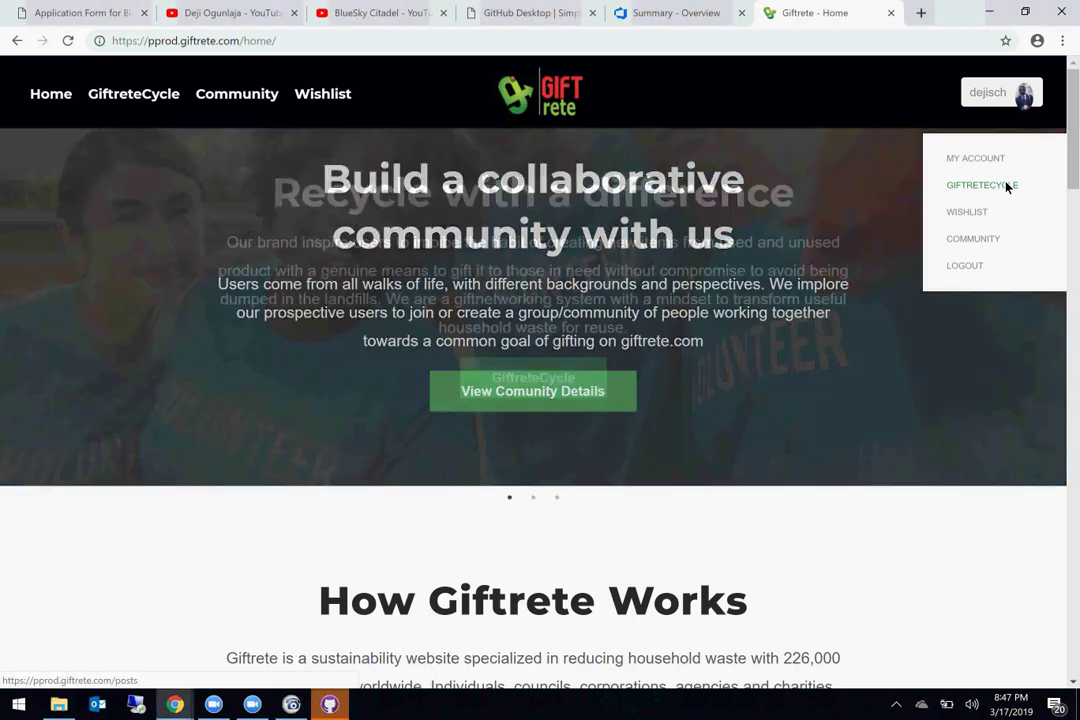
click(1007, 186)
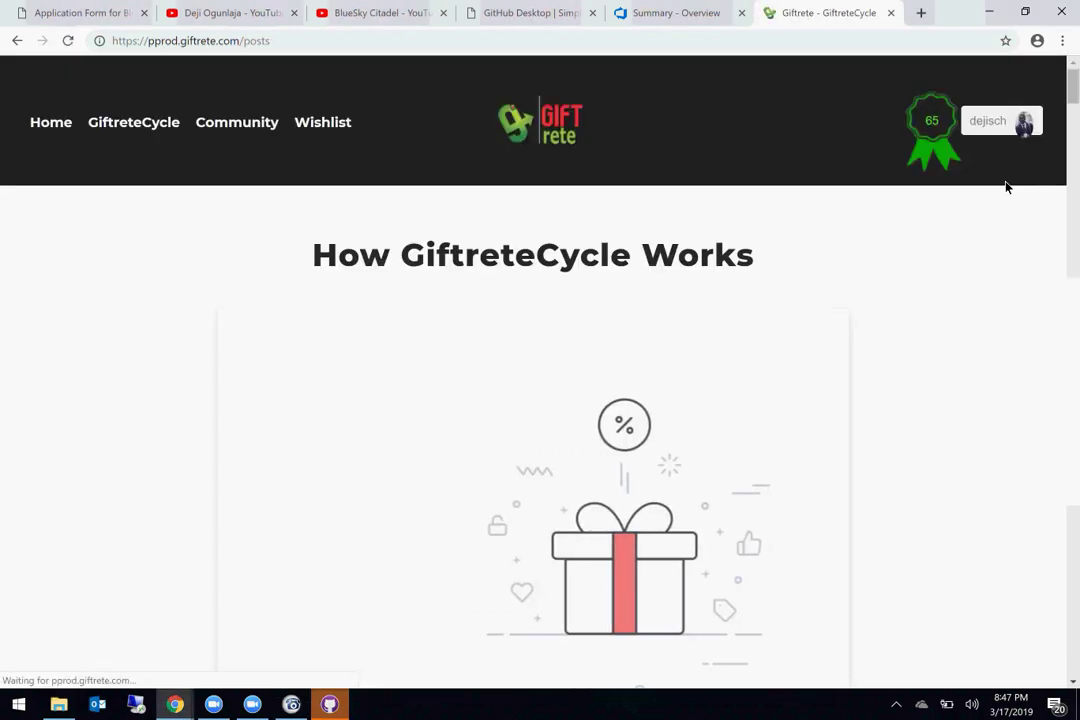
scroll(849, 235, down, 6)
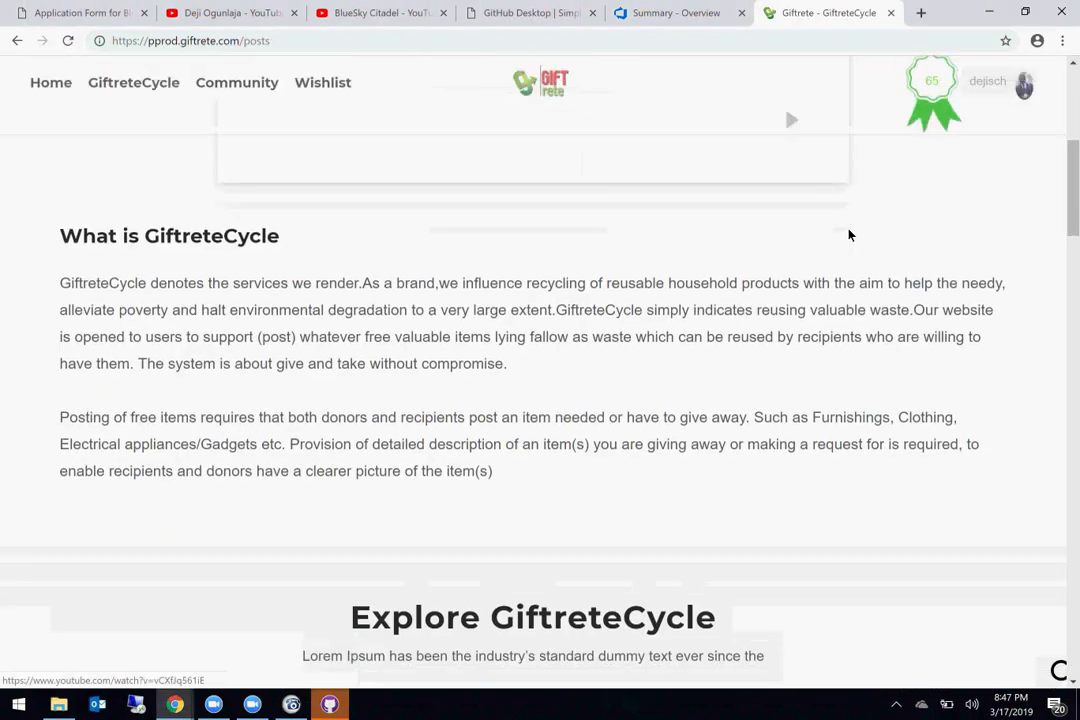
scroll(849, 235, down, 5)
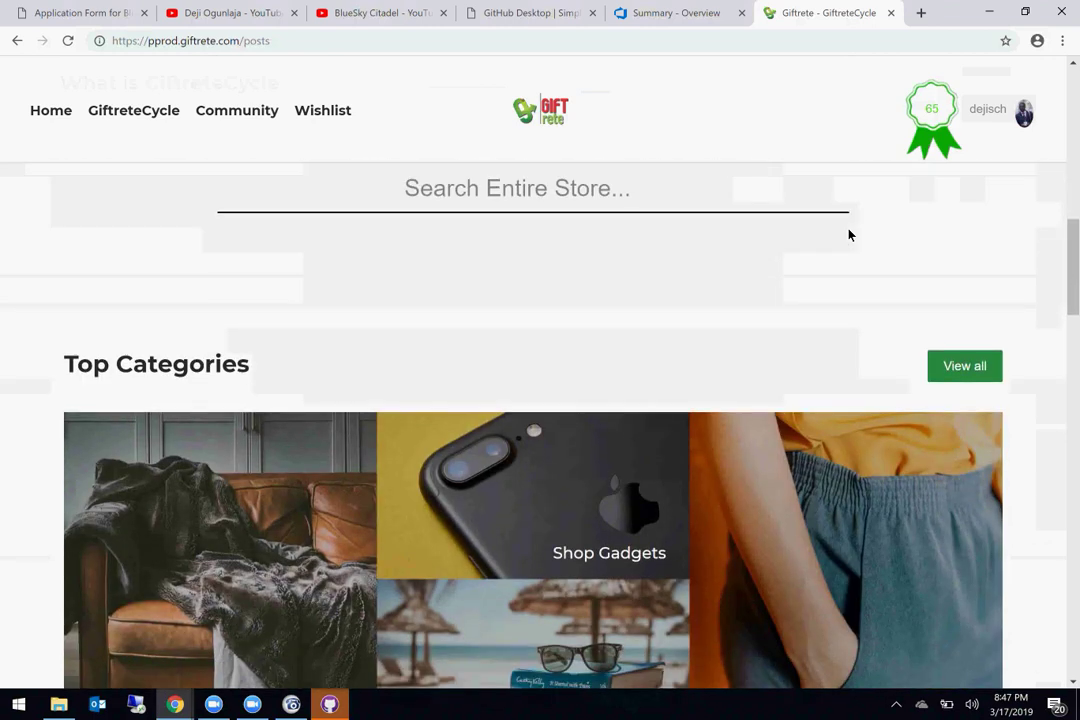
scroll(849, 235, down, 2)
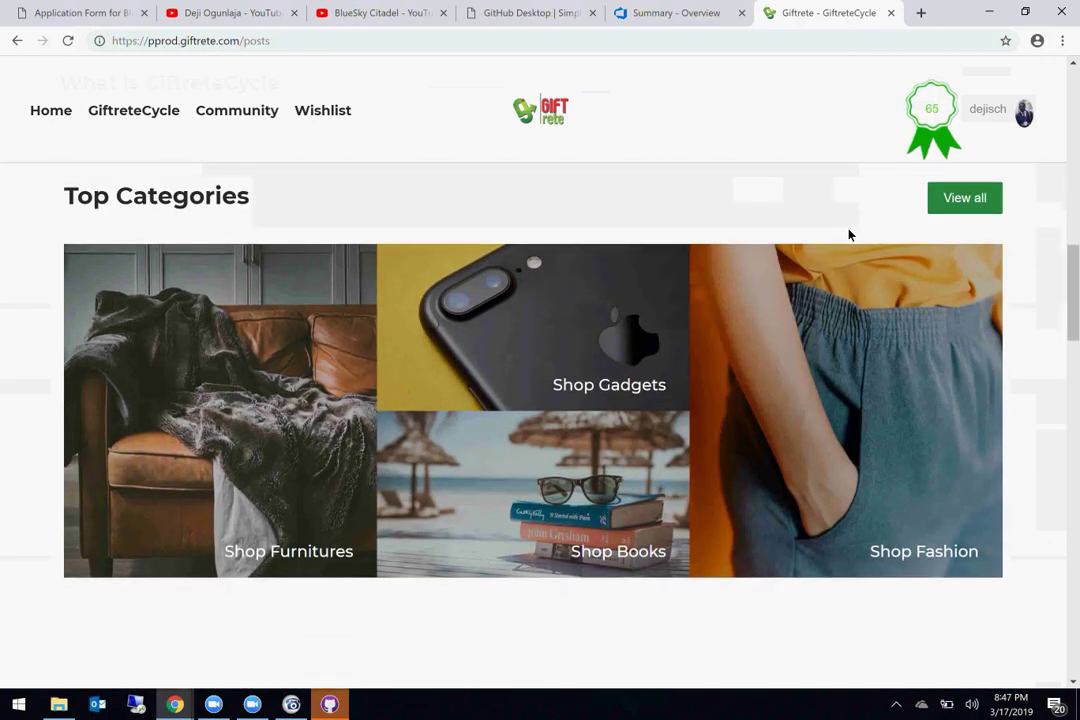
scroll(849, 235, down, 4)
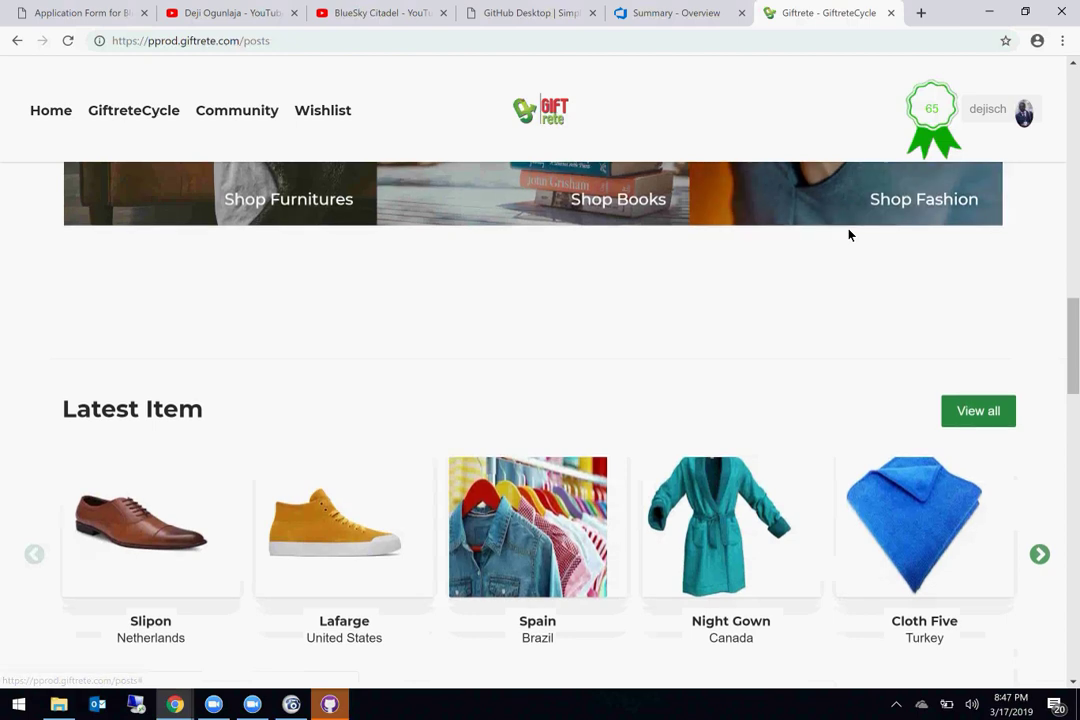
scroll(849, 235, up, 12)
scroll(845, 236, up, 3)
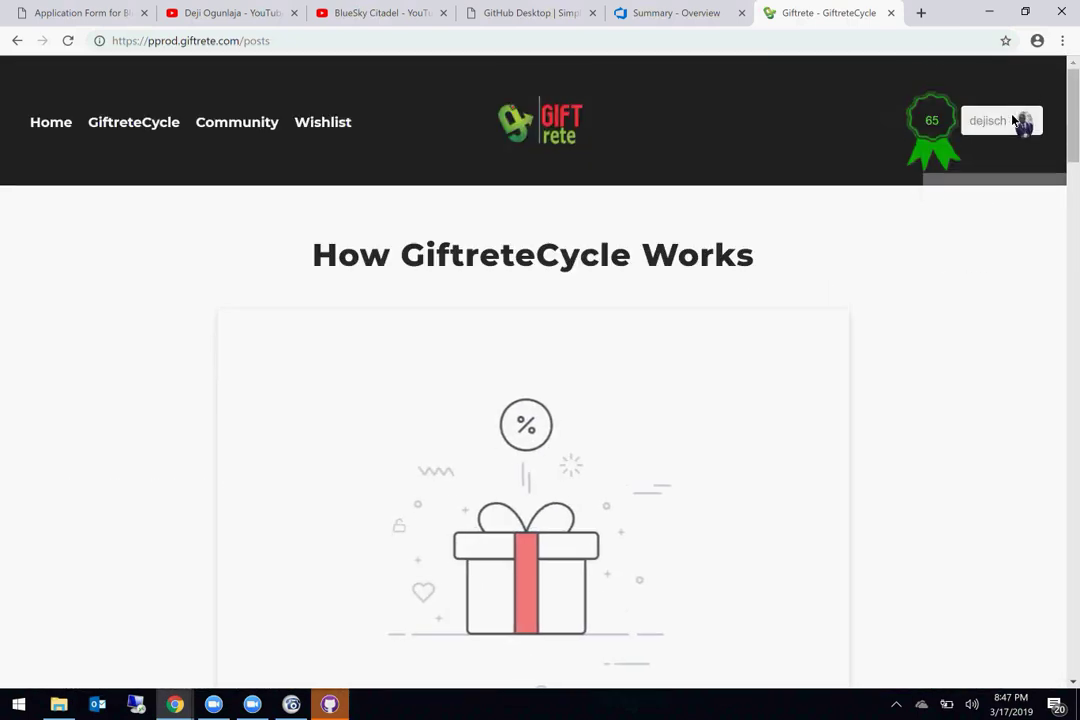
mouse_move(1015, 120)
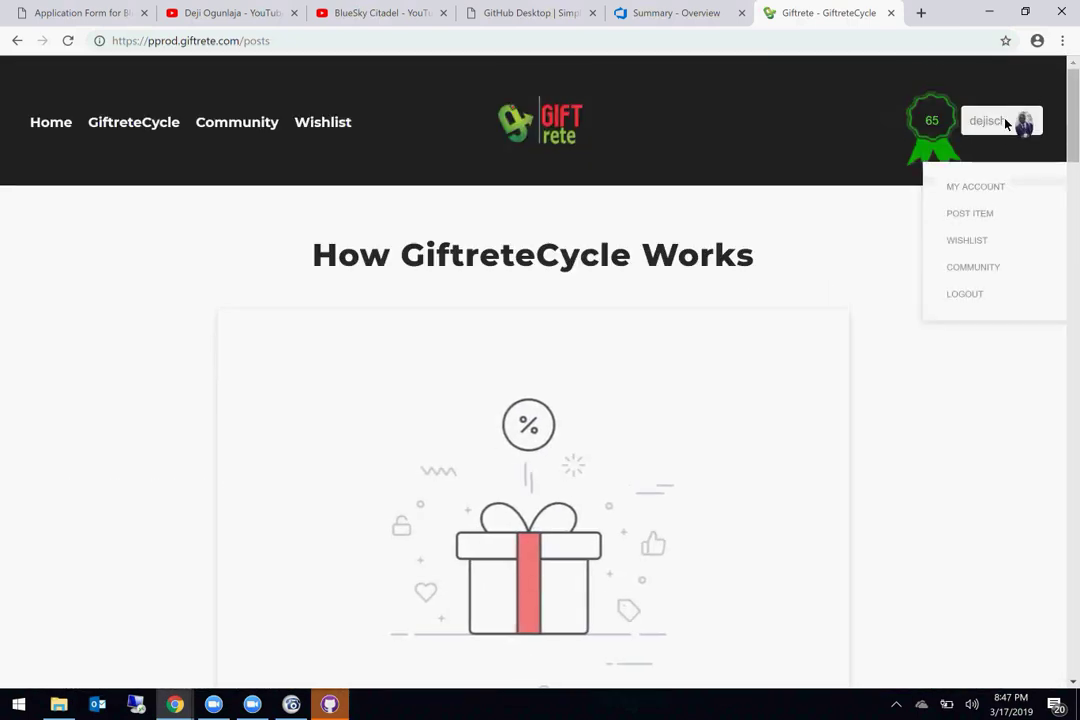
Step: Open the Add Item form and enter 'Testing Item' as the item name
click(984, 214)
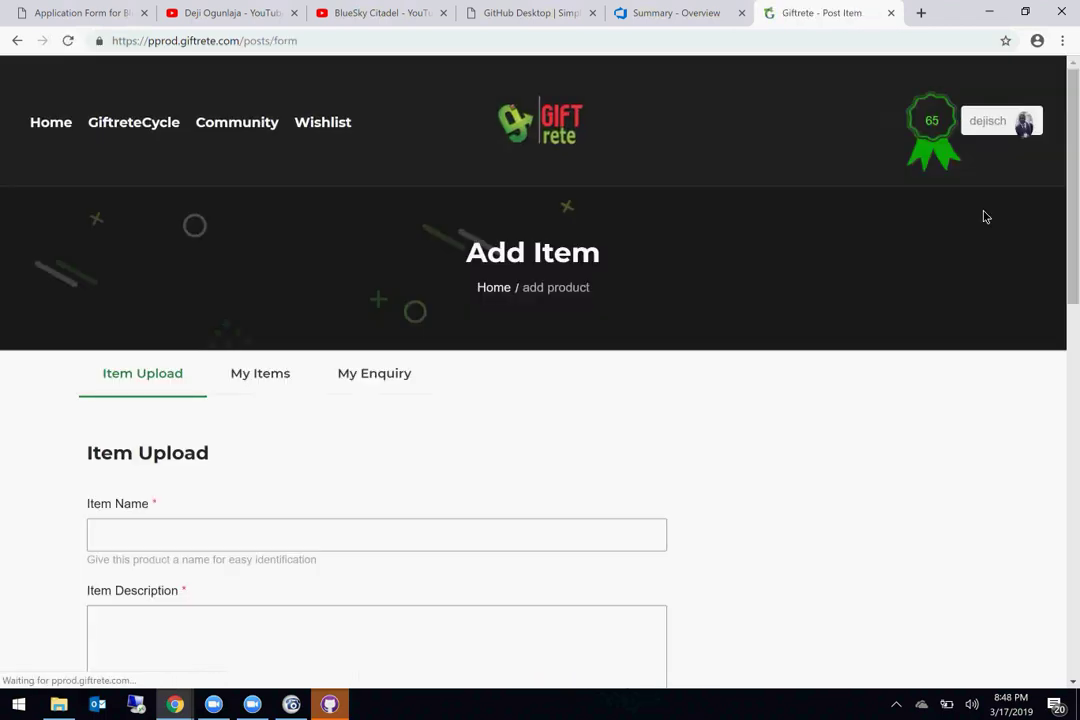
scroll(484, 393, down, 2)
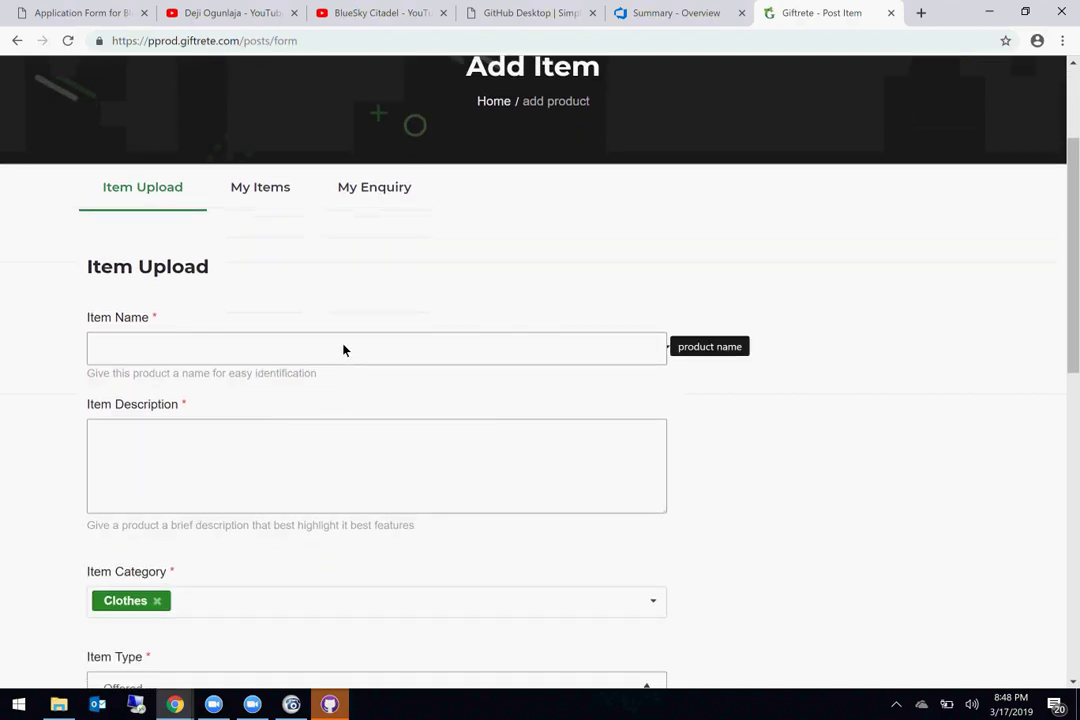
click(343, 349)
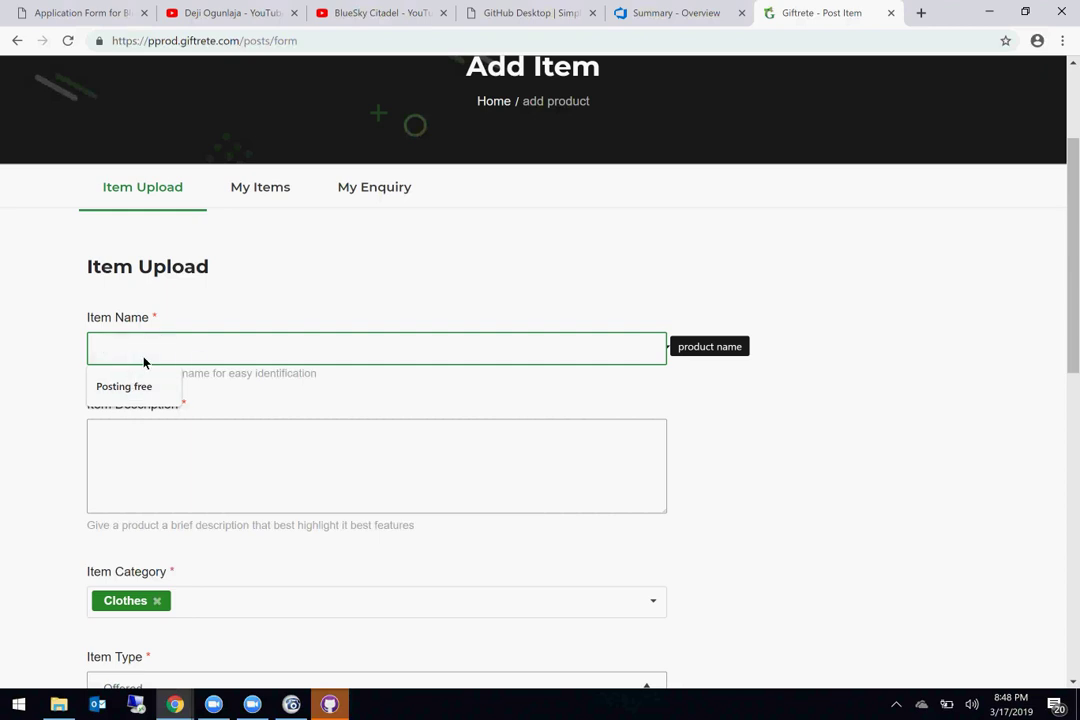
text(Testing Item)
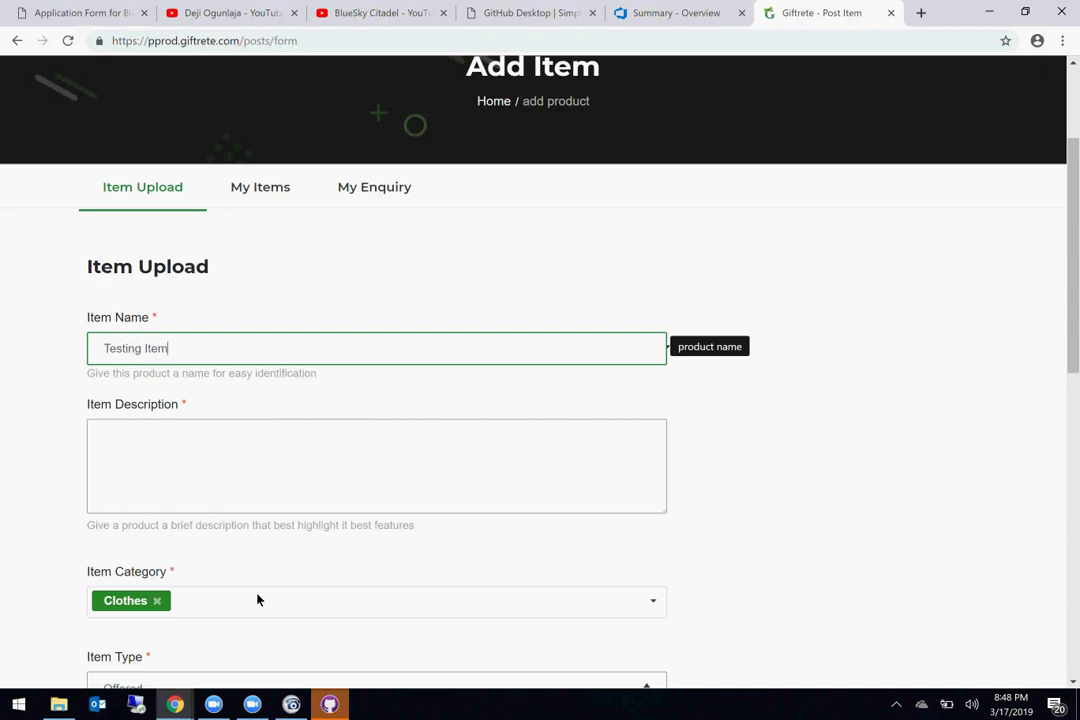
Step: Submit with the description empty to trigger the required-field warning
scroll(337, 520, down, 7)
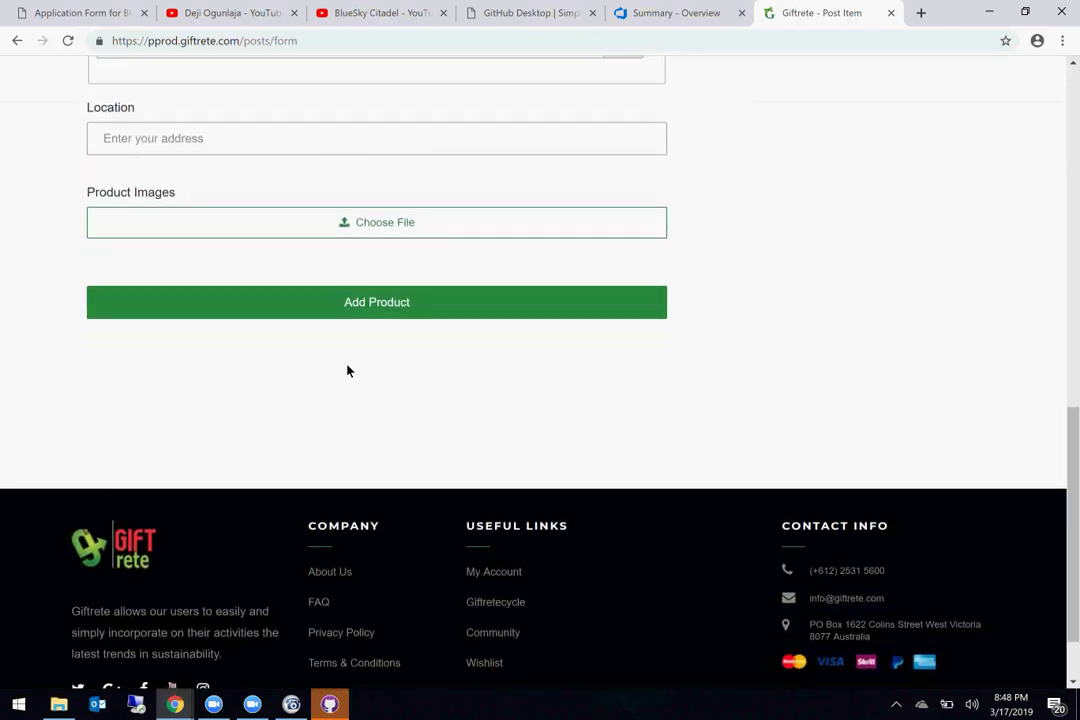
click(380, 306)
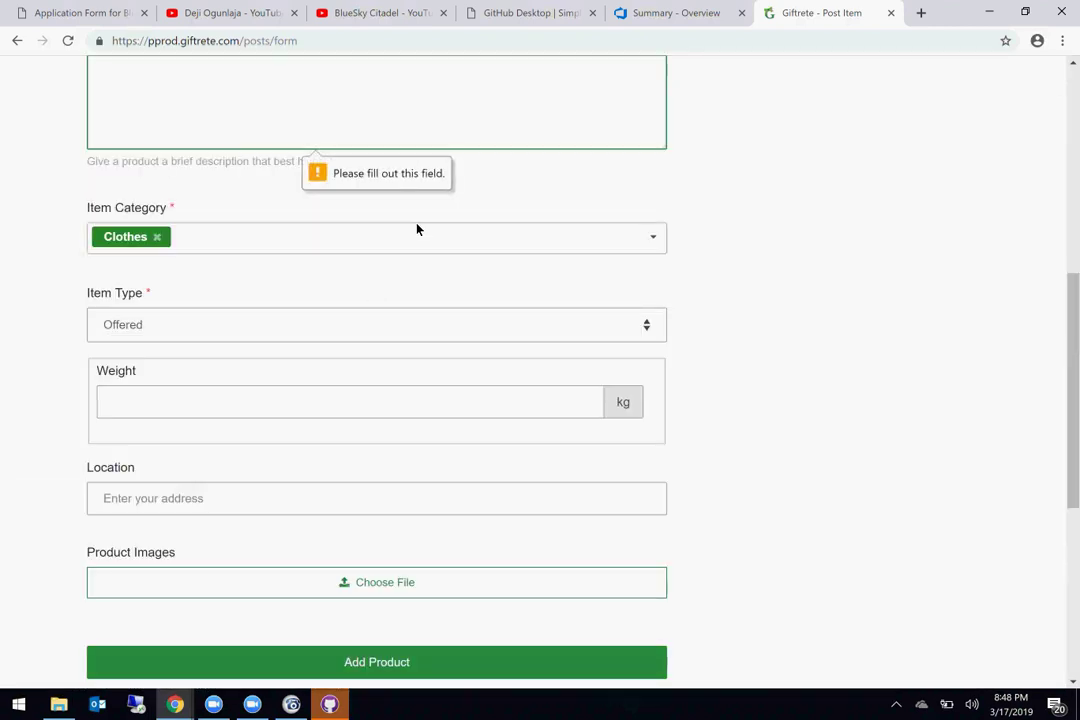
scroll(417, 229, up, 4)
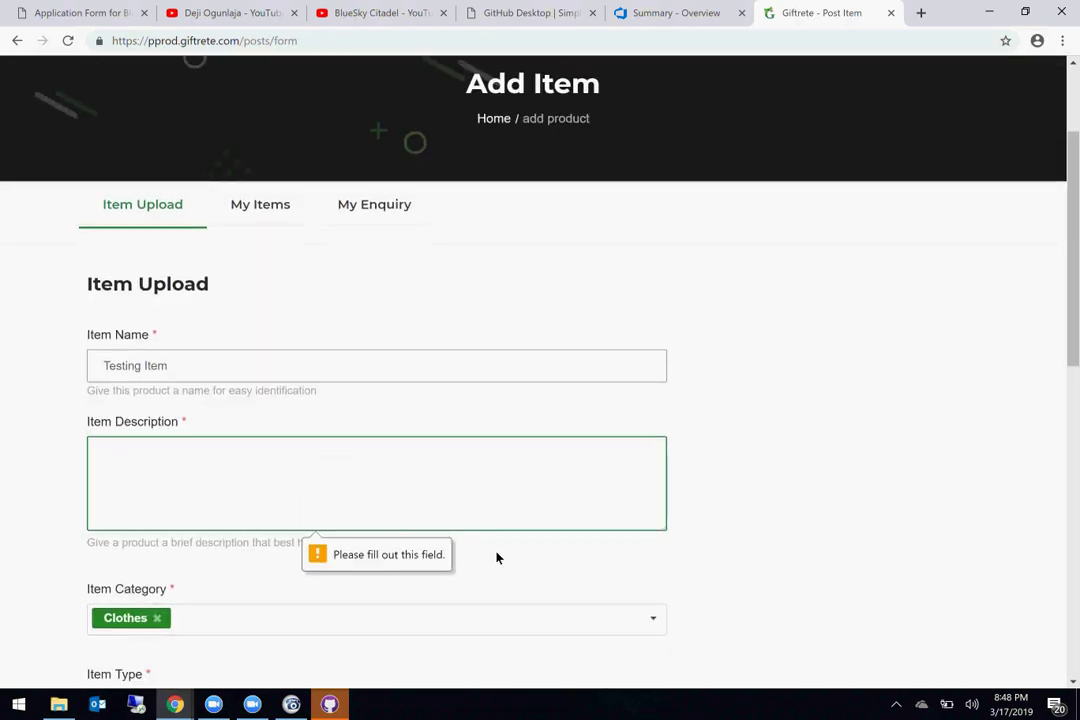
scroll(460, 593, down, 1)
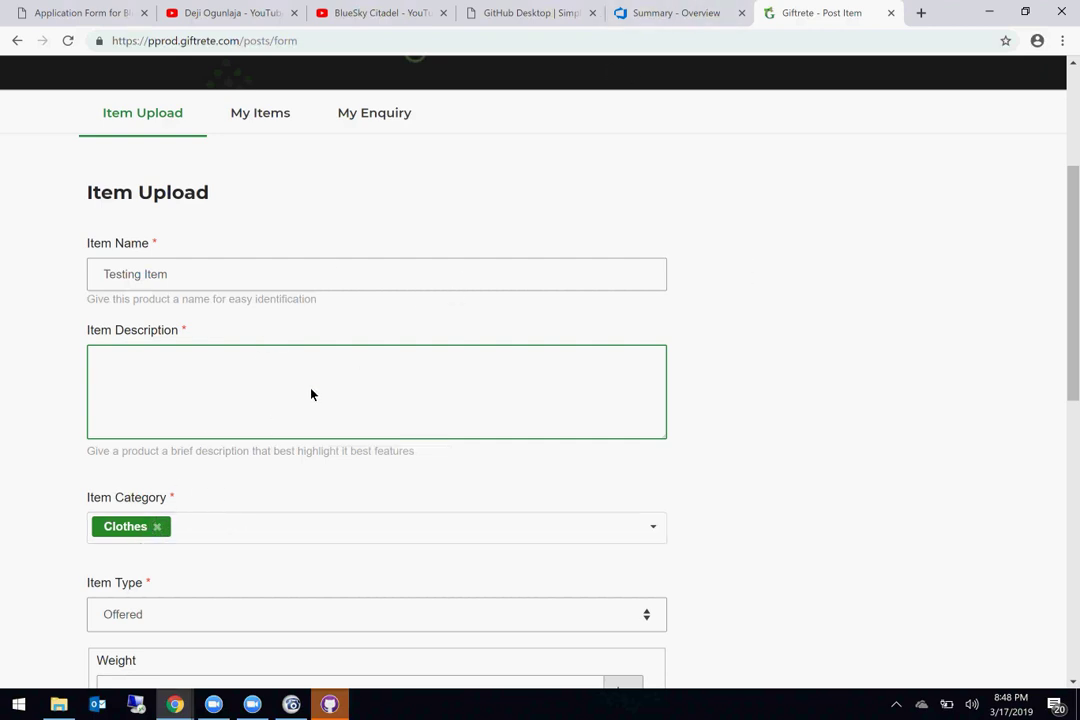
Step: Fill the description with 'Testing description' repeated several times
text(sting description)
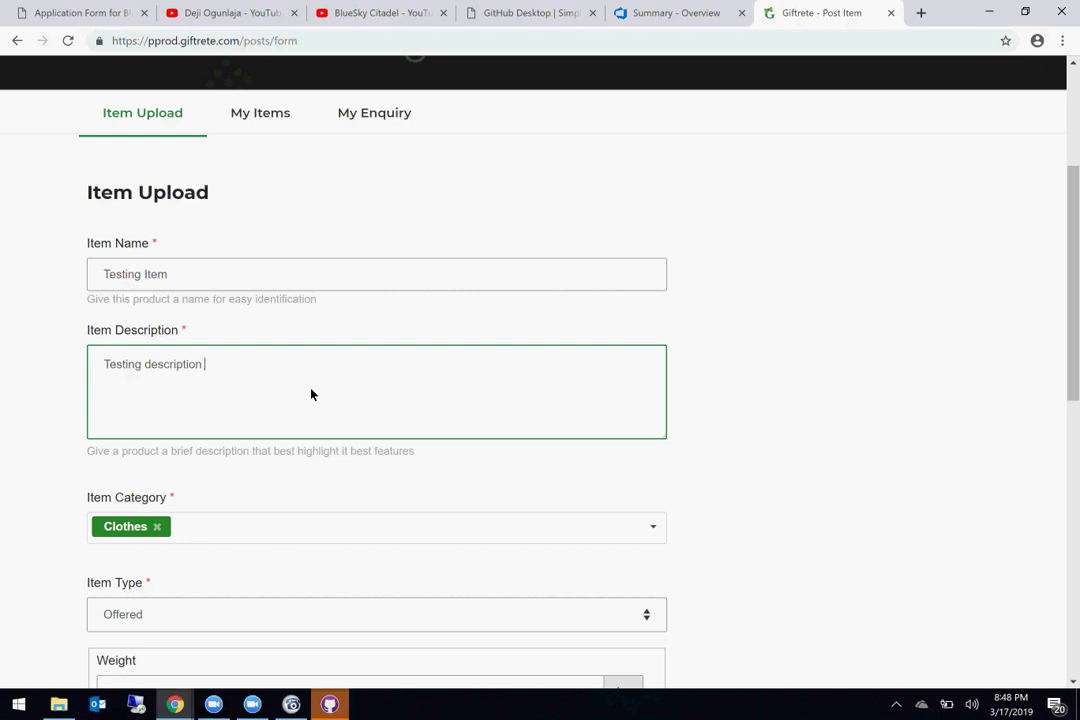
key(ctrl+a)
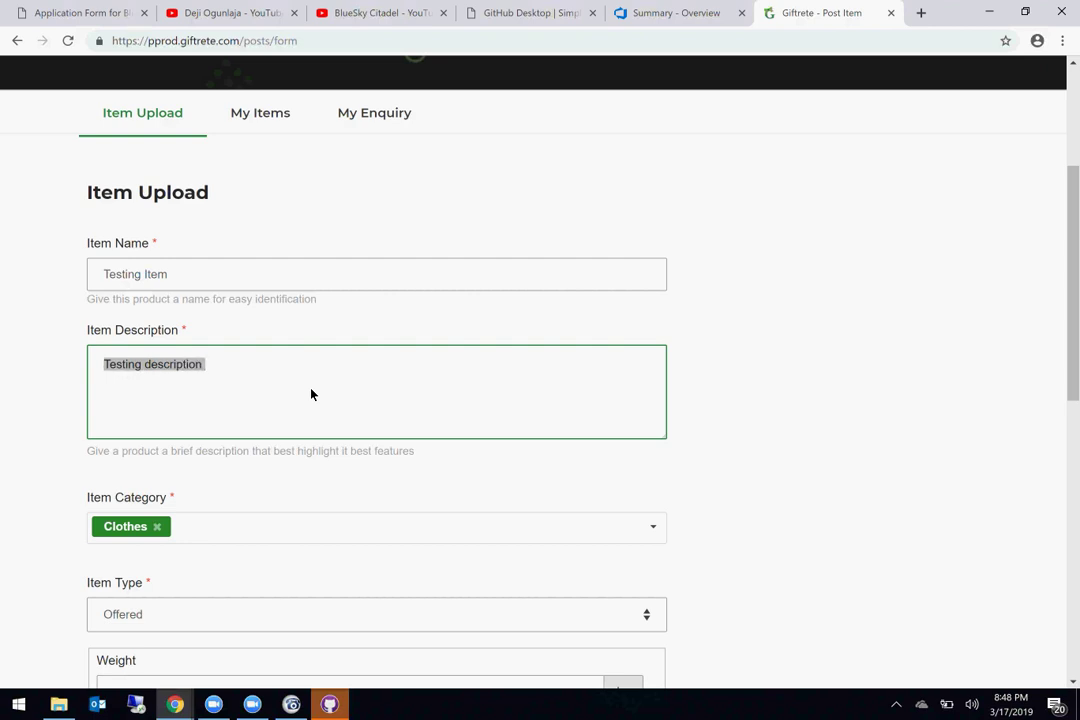
key(ctrl+c)
key(ctrl+v)
key(ctrl+v)
key(ctrl+v)
key(ctrl+v)
key(ctrl+v)
key(ctrl+v)
key(ctrl+v)
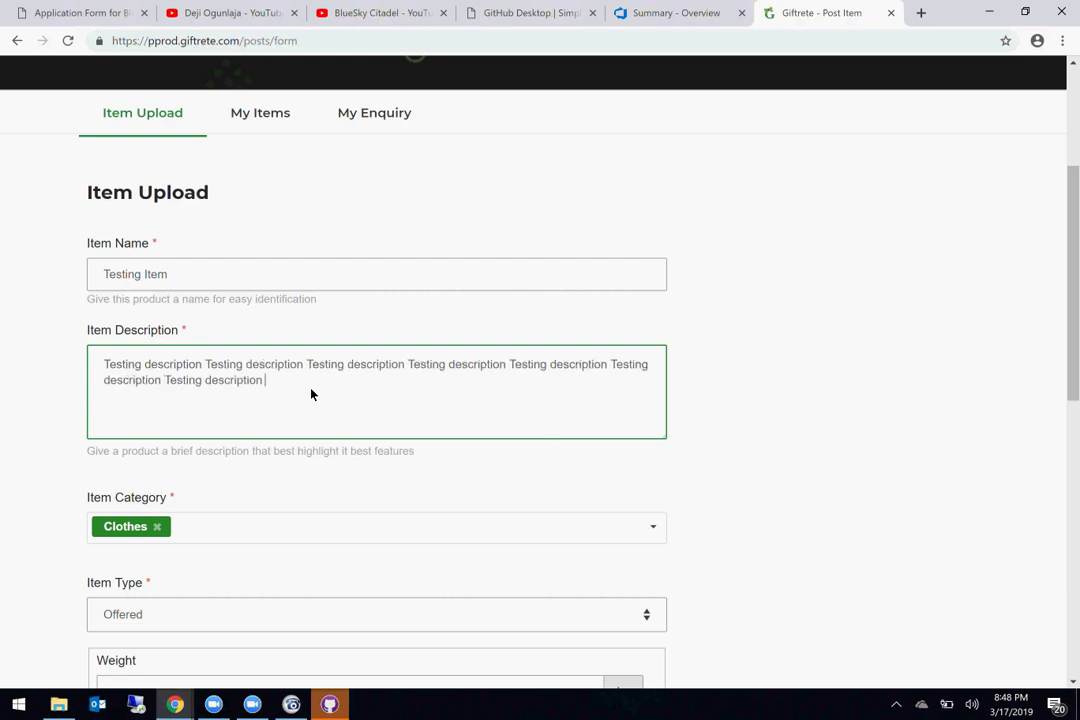
key(ctrl+v)
key(ctrl+v)
key(ctrl+v)
key(ctrl+v)
key(ctrl+v)
key(ctrl+v)
key(ctrl+v)
key(ctrl+v)
key(ctrl+v)
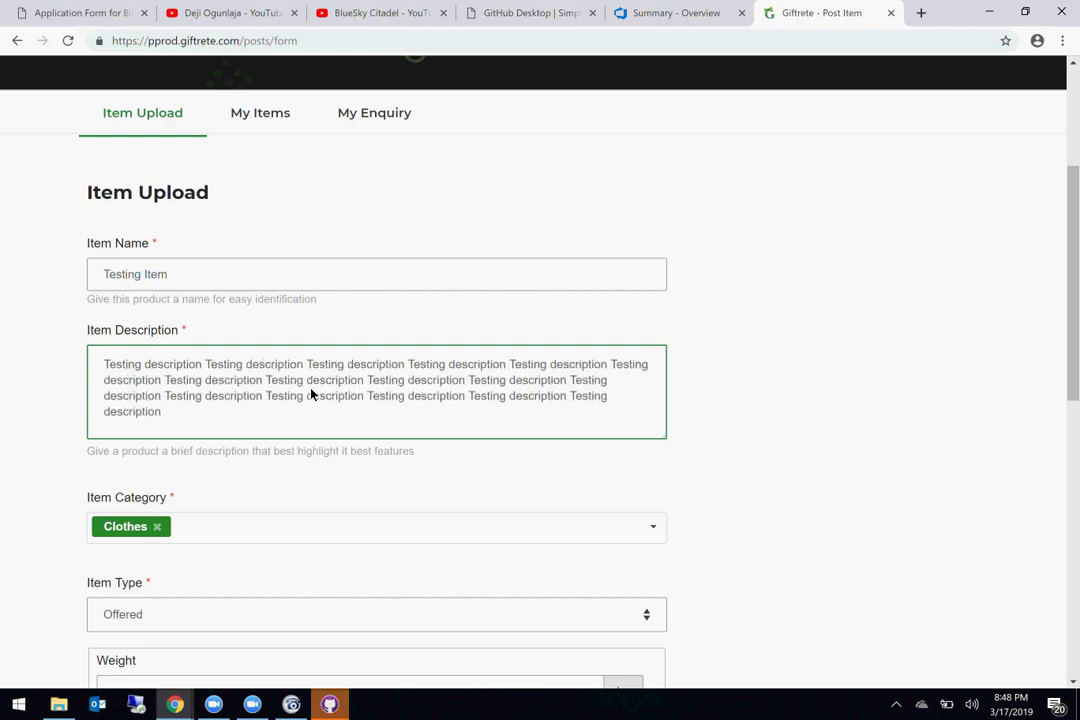
Step: Switch the item type to Wanted and then back to Offered
scroll(311, 394, down, 3)
click(237, 322)
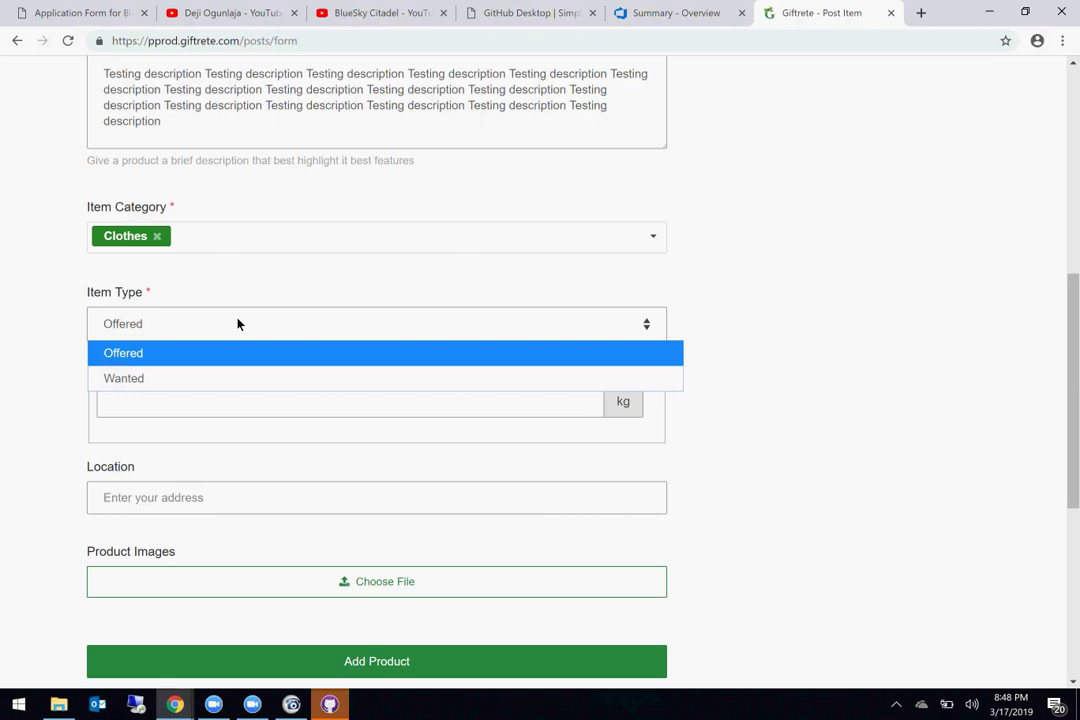
click(166, 378)
click(181, 338)
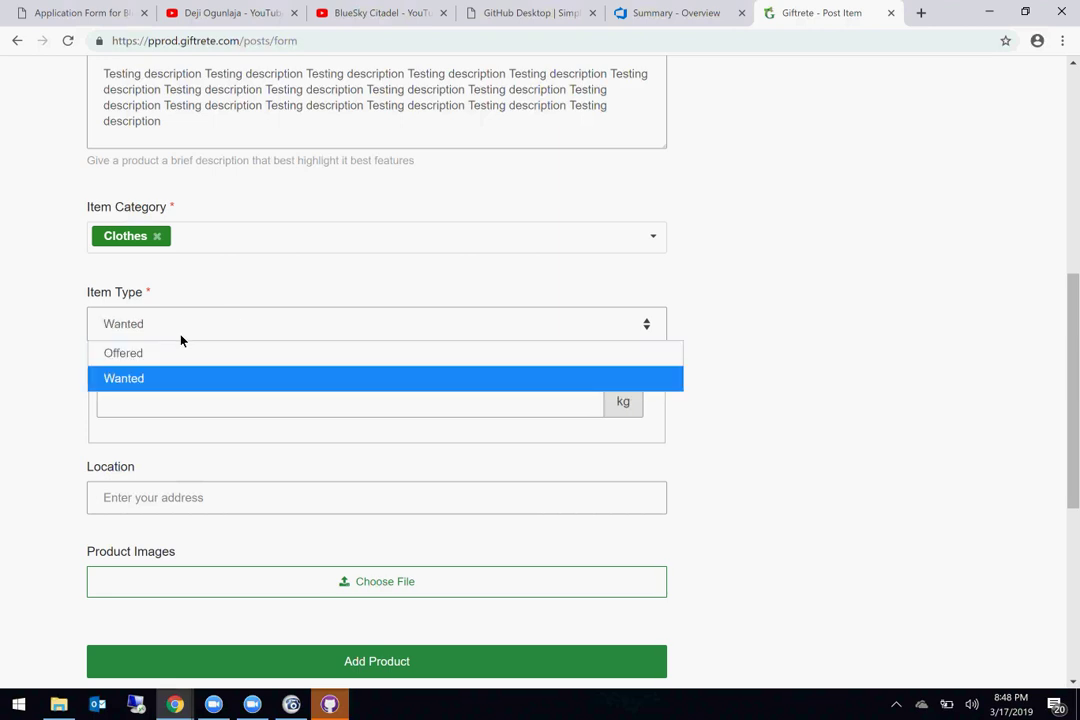
click(169, 355)
Step: Set weight 10000 kg and location London Road, London, UK, then start choosing an image
click(171, 417)
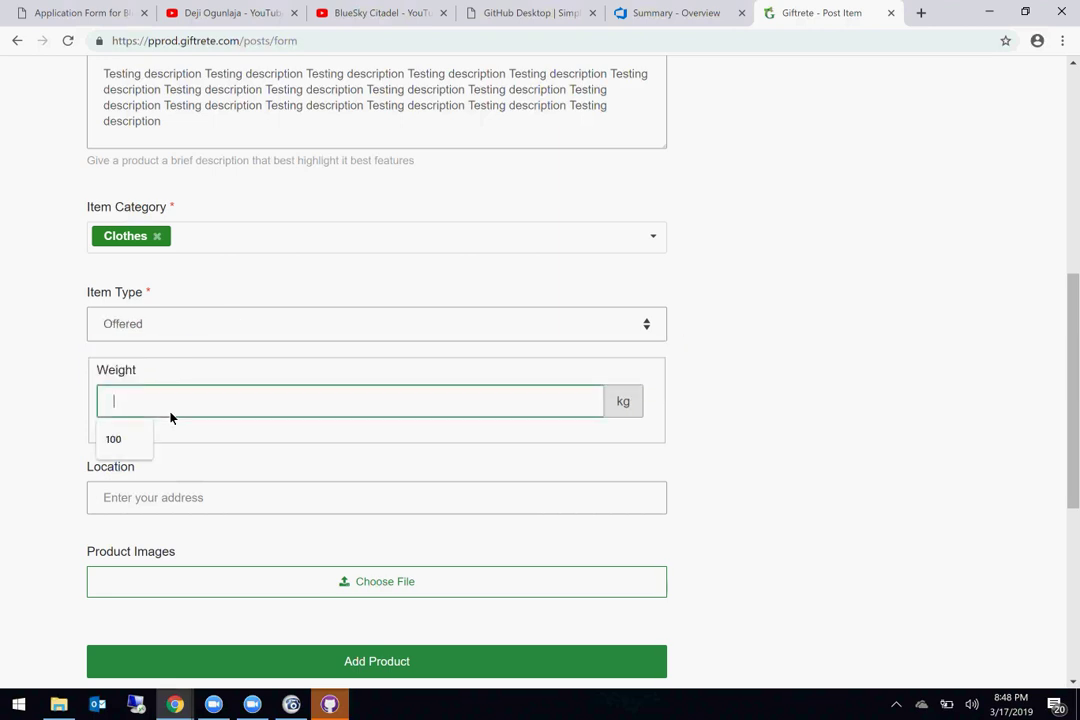
text(10000)
scroll(171, 417, down, 2)
click(164, 370)
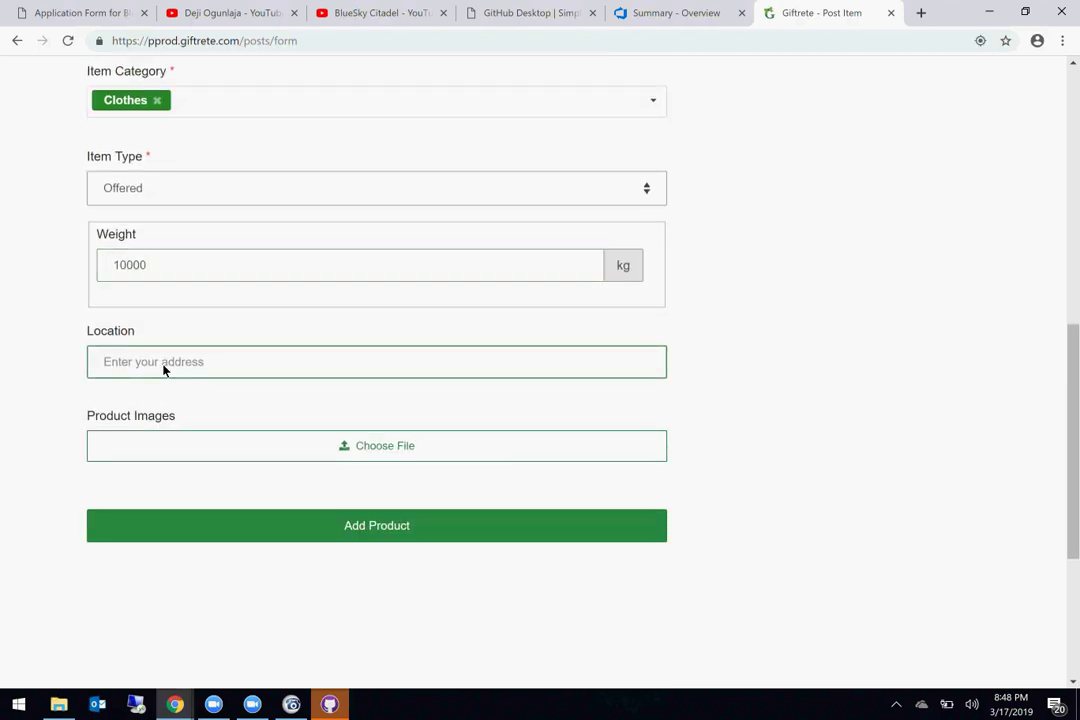
text(lon)
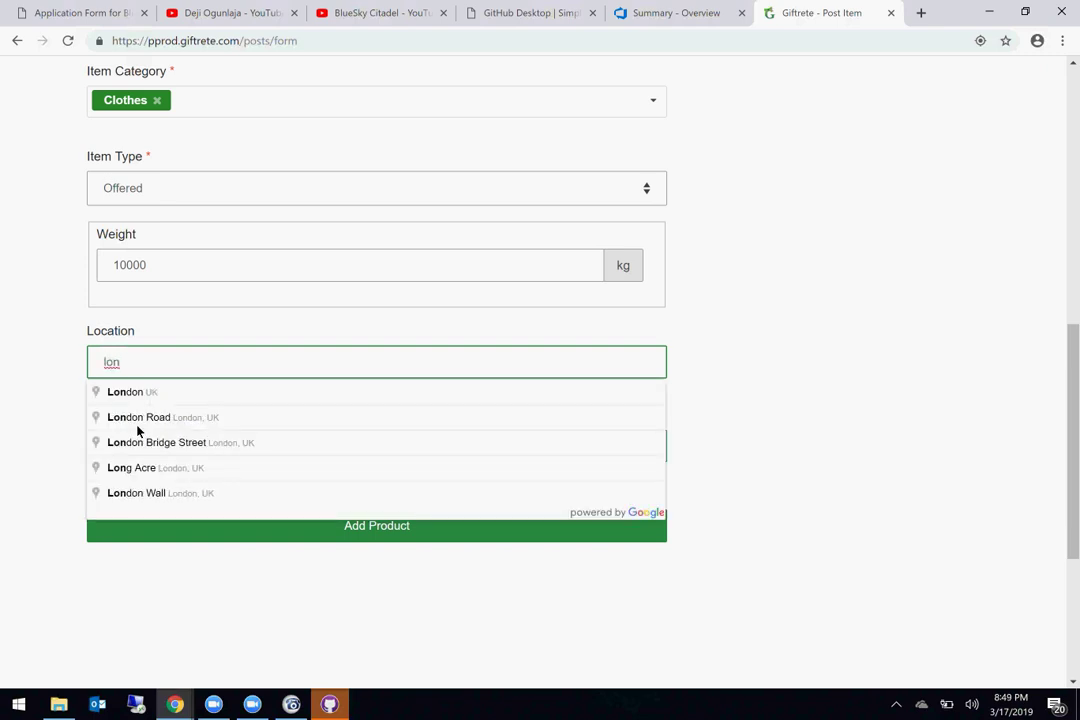
click(138, 428)
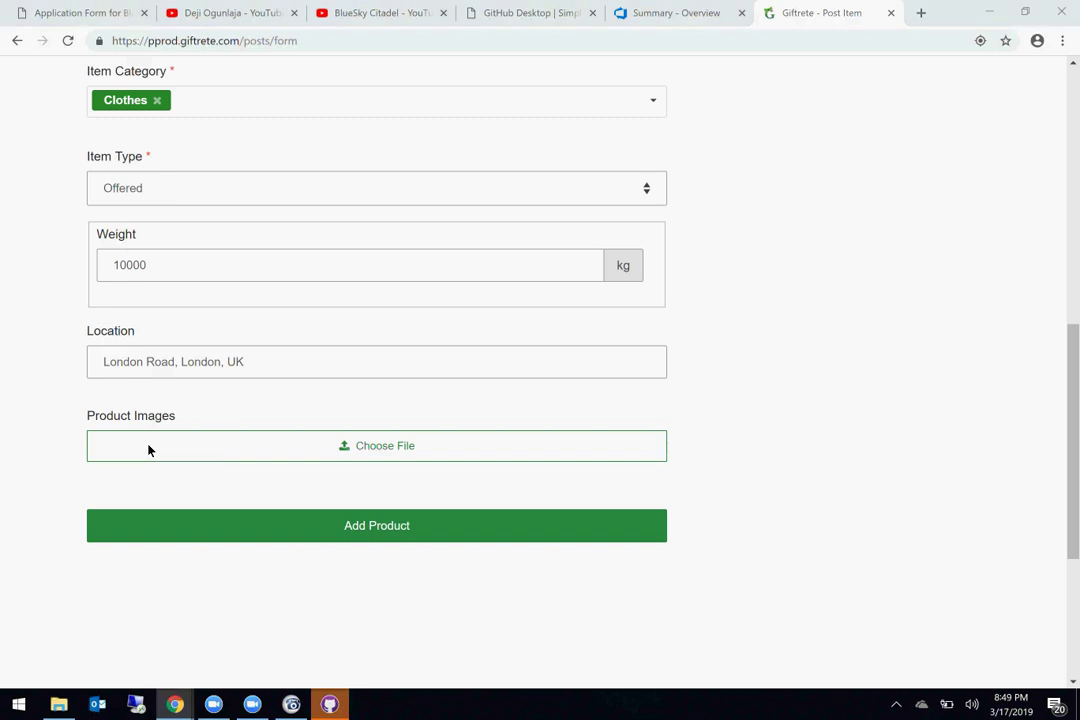
click(148, 450)
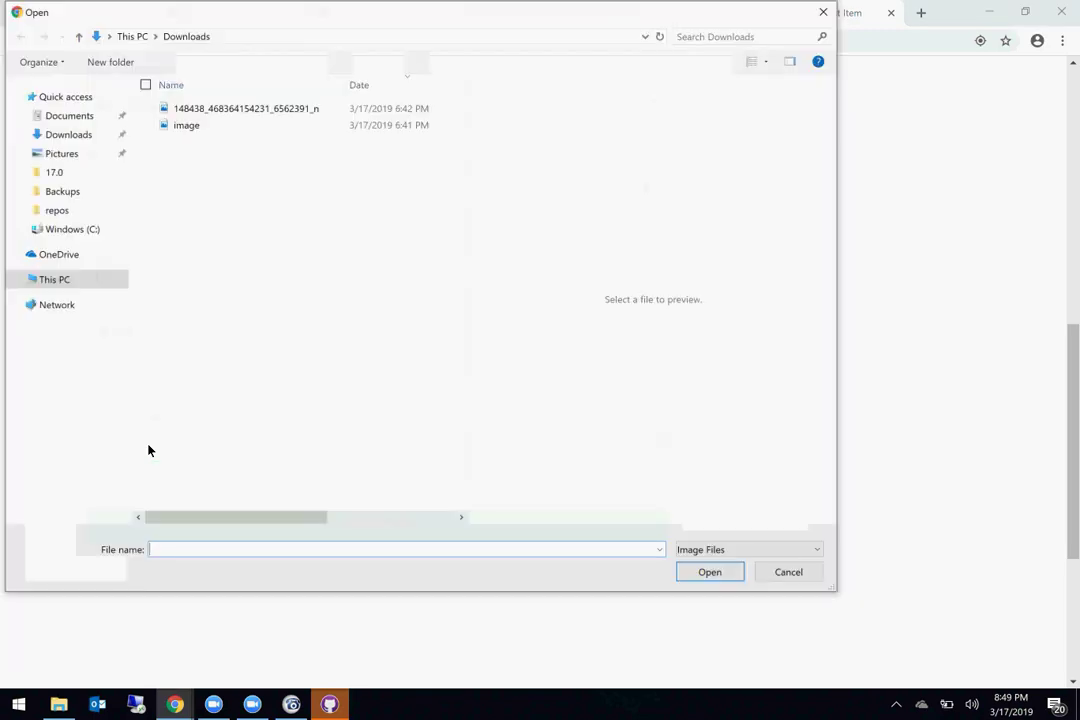
Step: Attach the 'image' file, publish with Add Product, and find Testing Item under My Items
double_click(207, 131)
scroll(451, 441, down, 2)
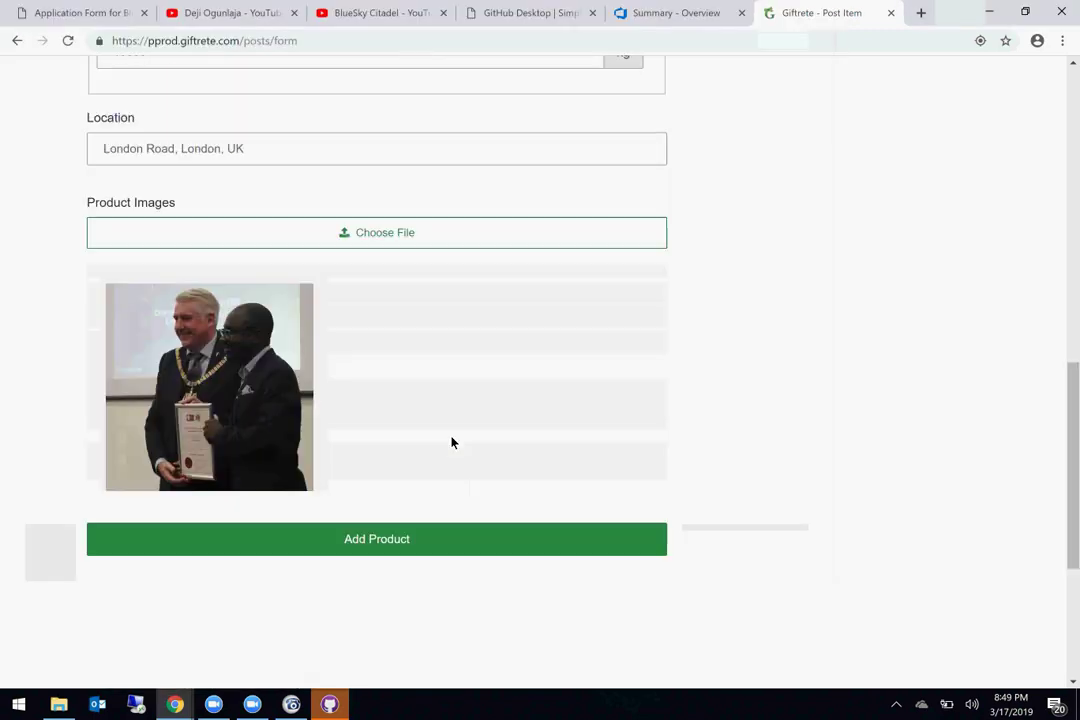
scroll(451, 441, down, 1)
click(403, 424)
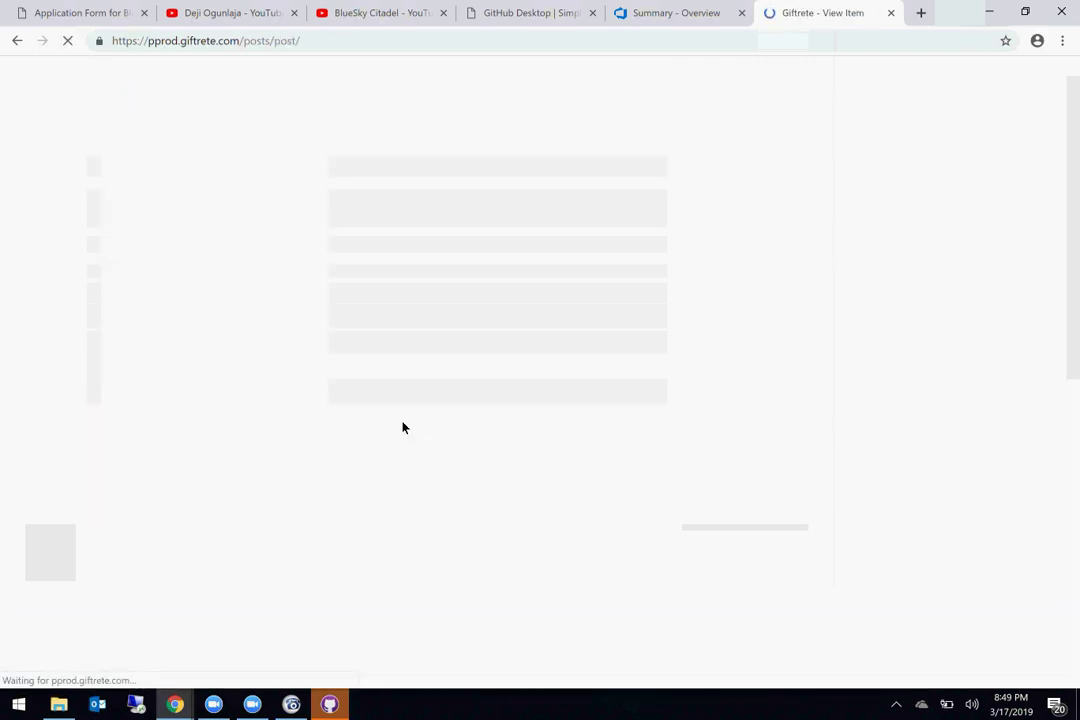
scroll(403, 428, down, 5)
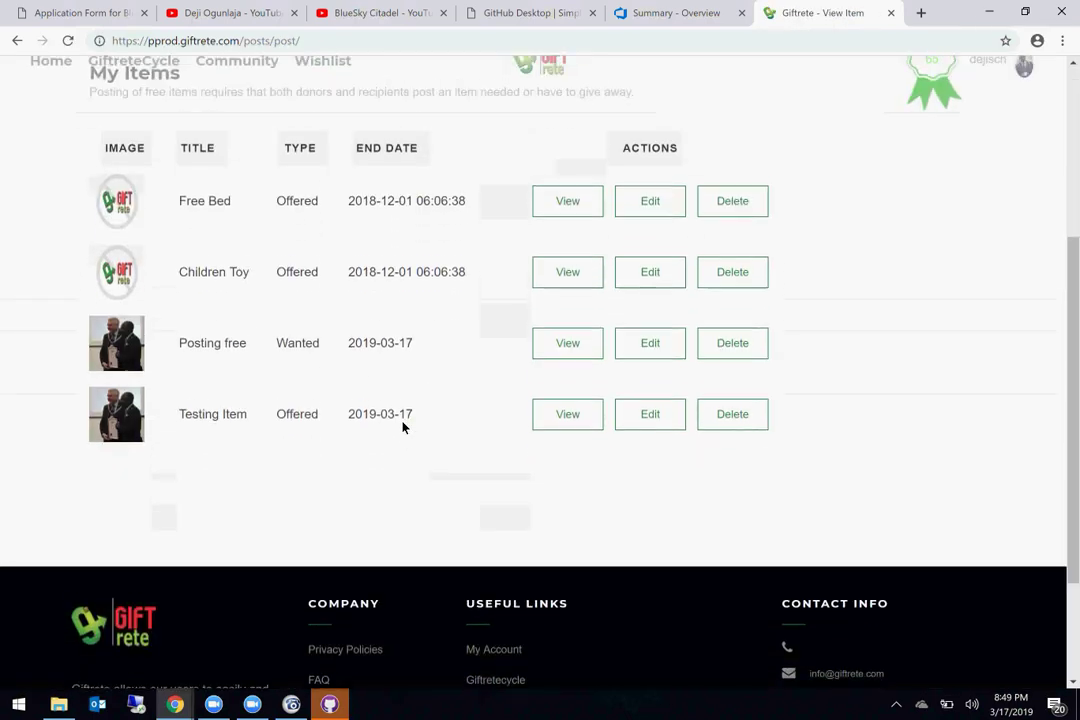
scroll(403, 428, up, 1)
scroll(480, 494, up, 4)
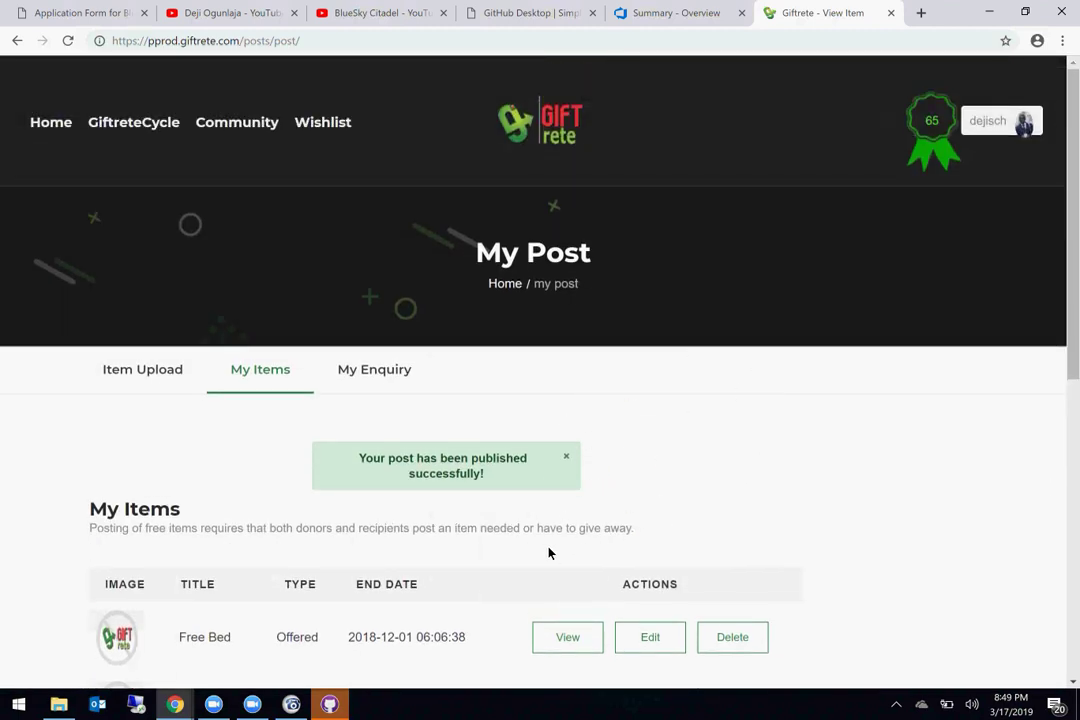
scroll(651, 559, down, 3)
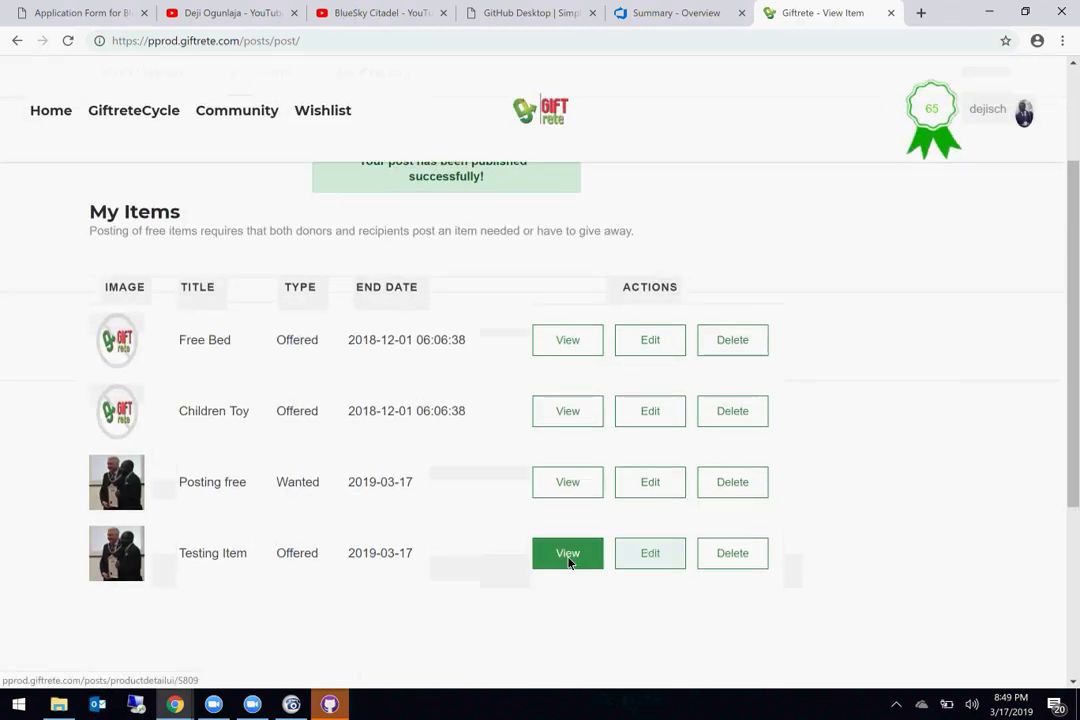
Step: Open Testing Item's details and select its Offered type, uploader line and Location
click(568, 561)
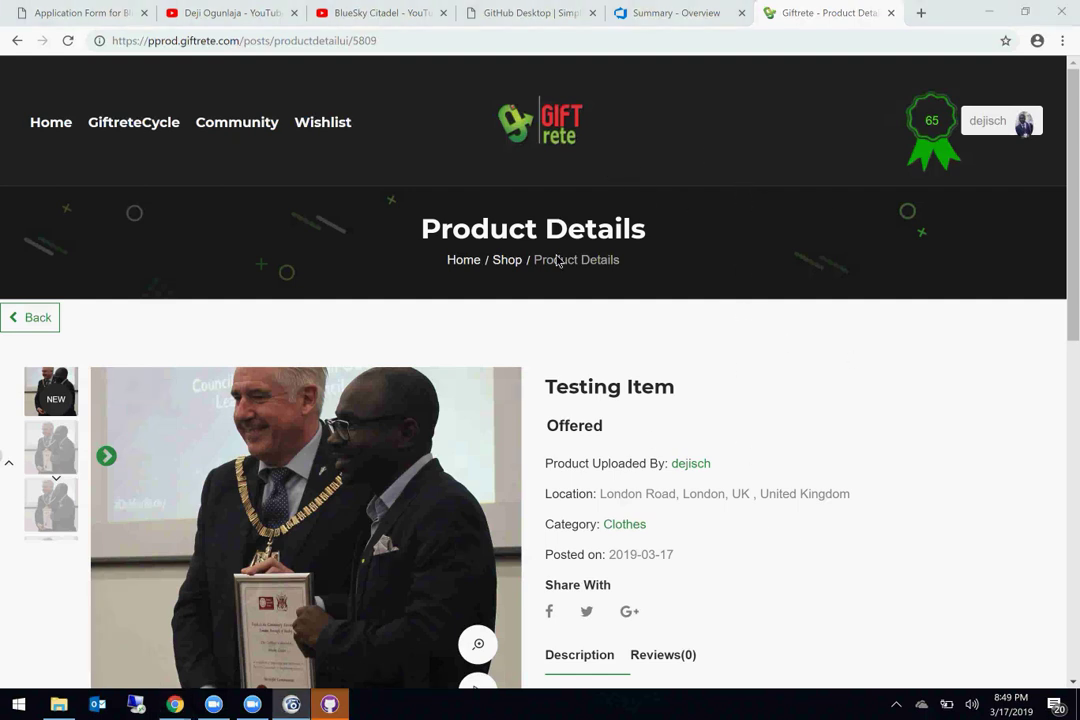
double_click(575, 430)
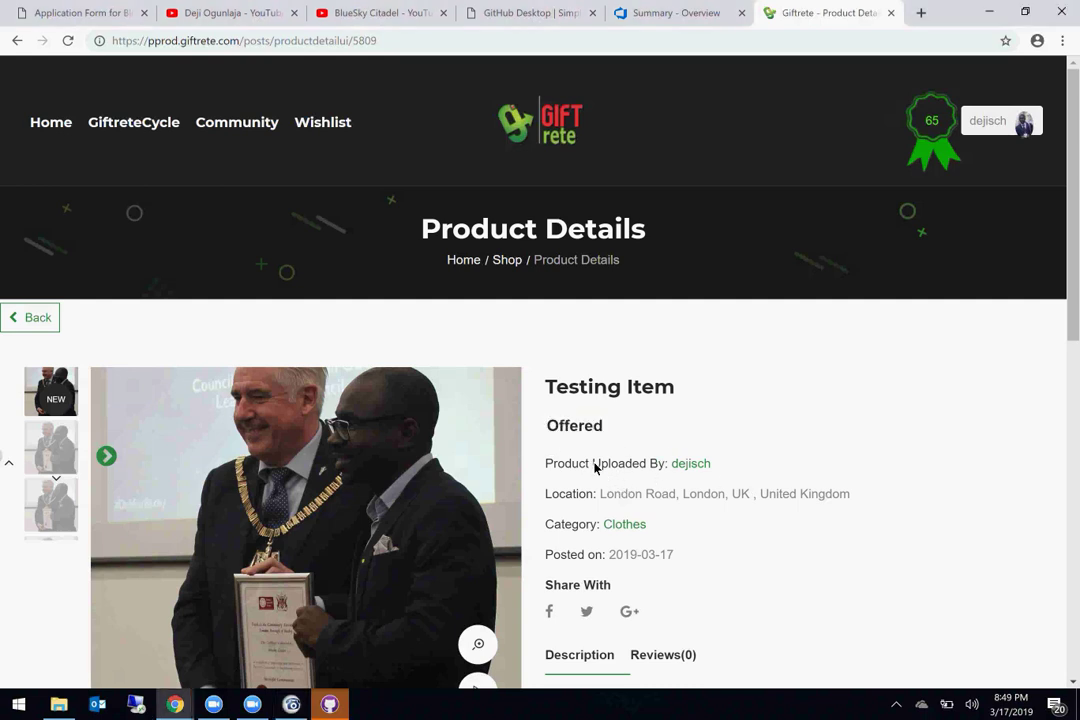
triple_click(595, 465)
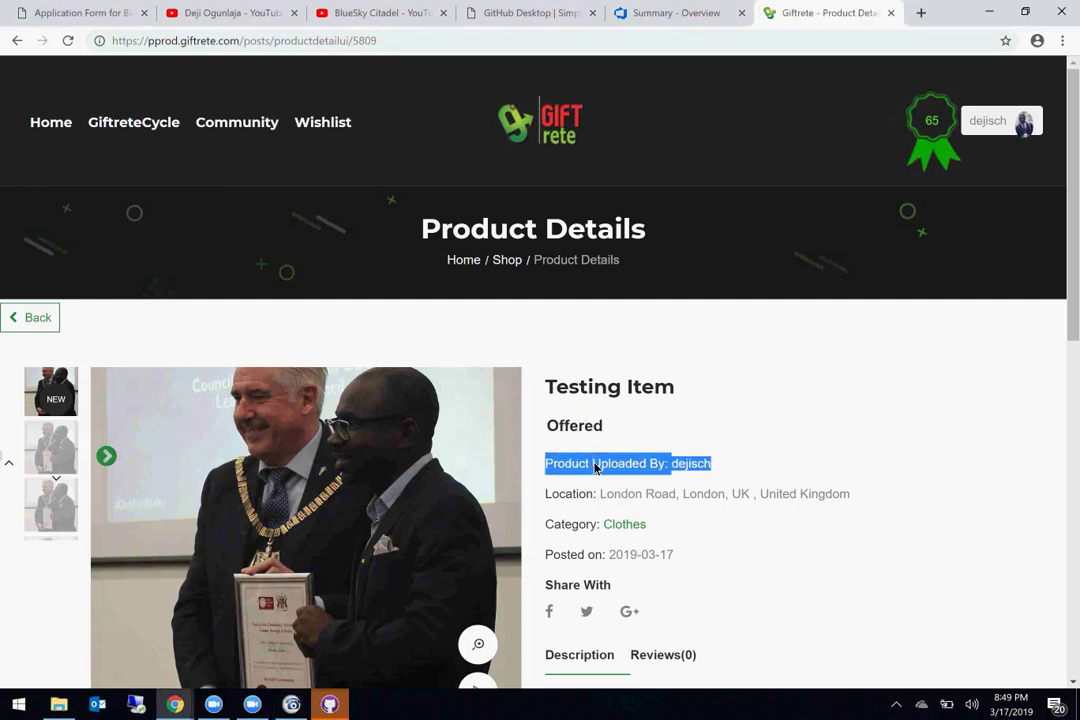
double_click(560, 506)
scroll(560, 510, down, 2)
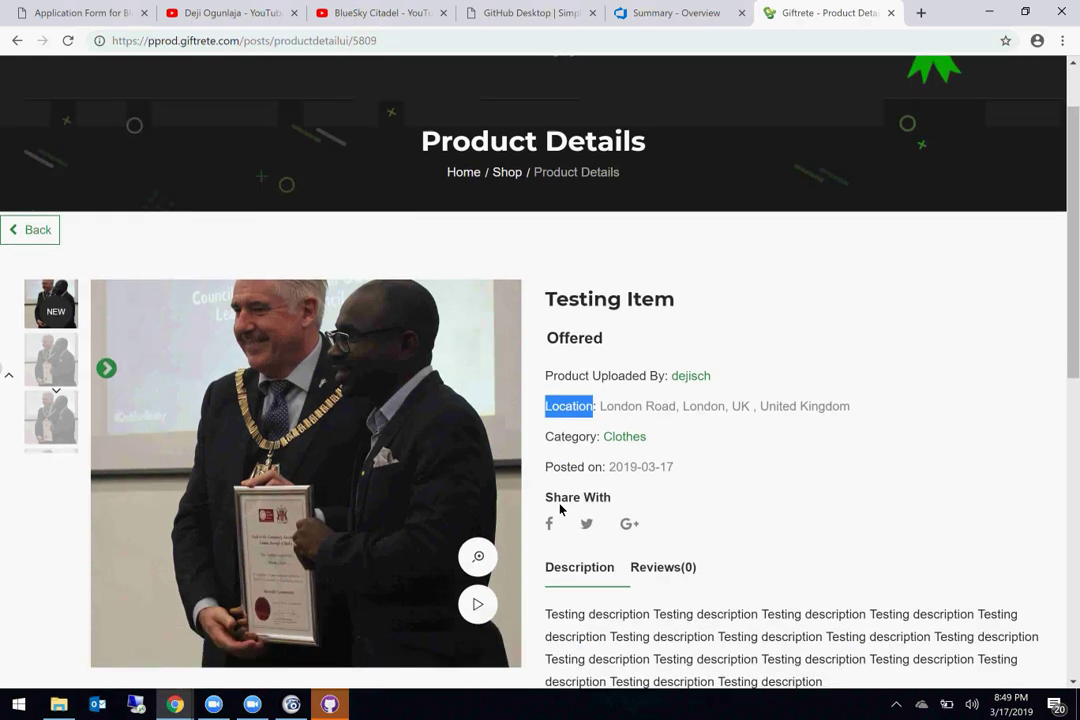
Step: Select the Category, Posted on and description fields to check the single Clothes category
double_click(566, 424)
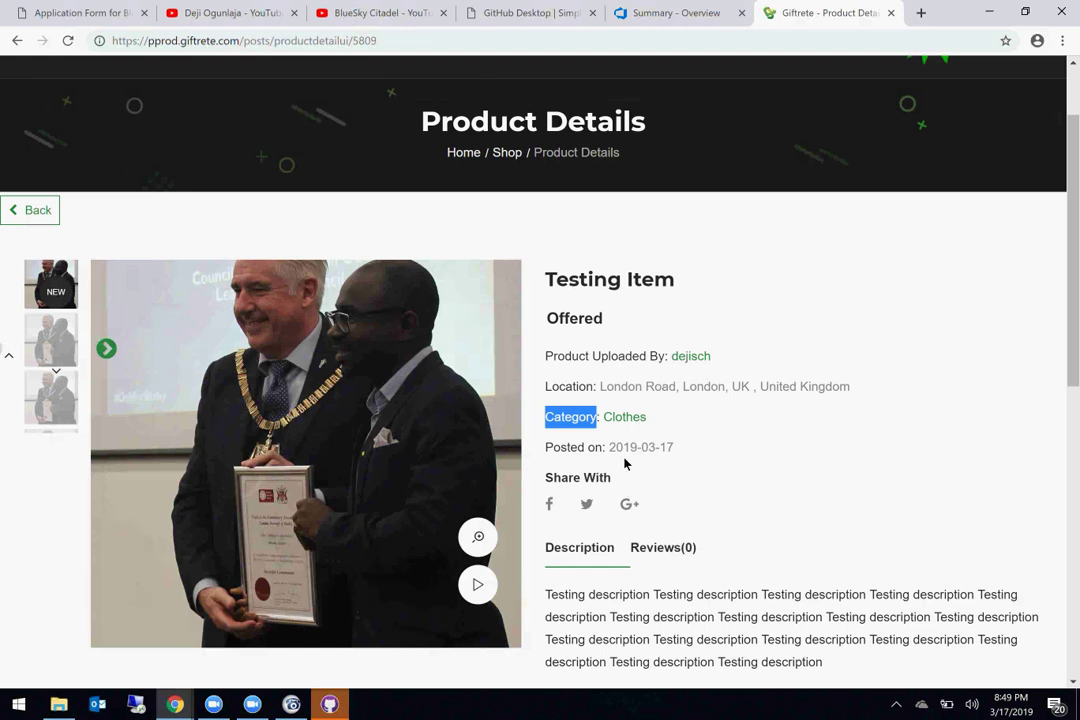
double_click(574, 452)
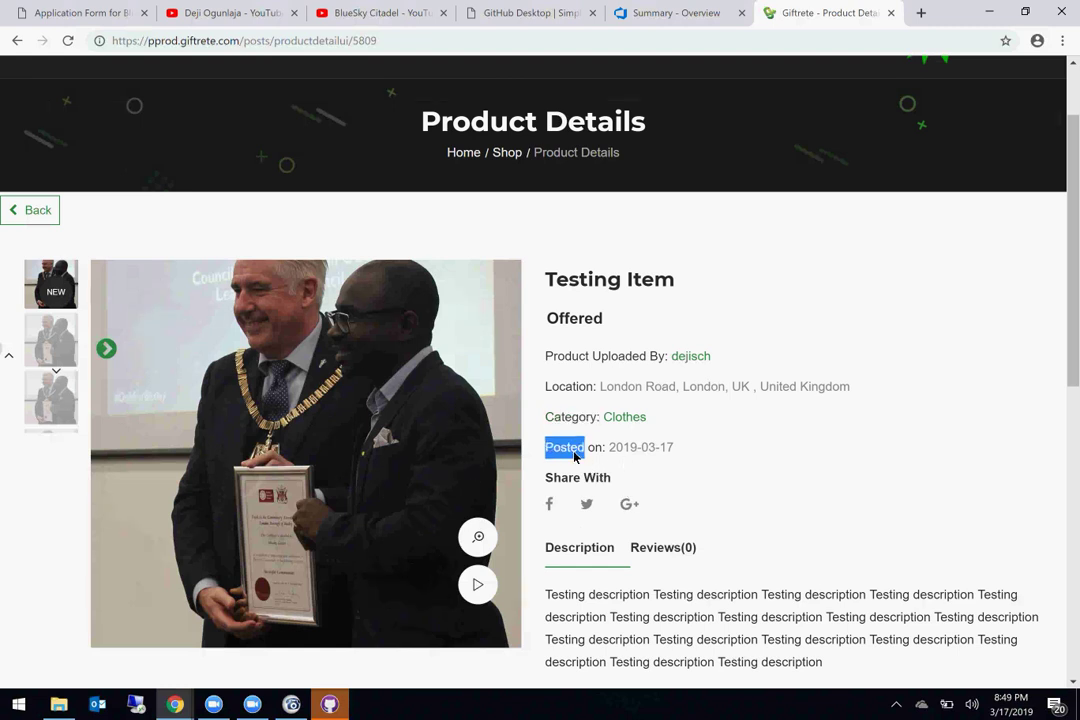
scroll(575, 455, down, 3)
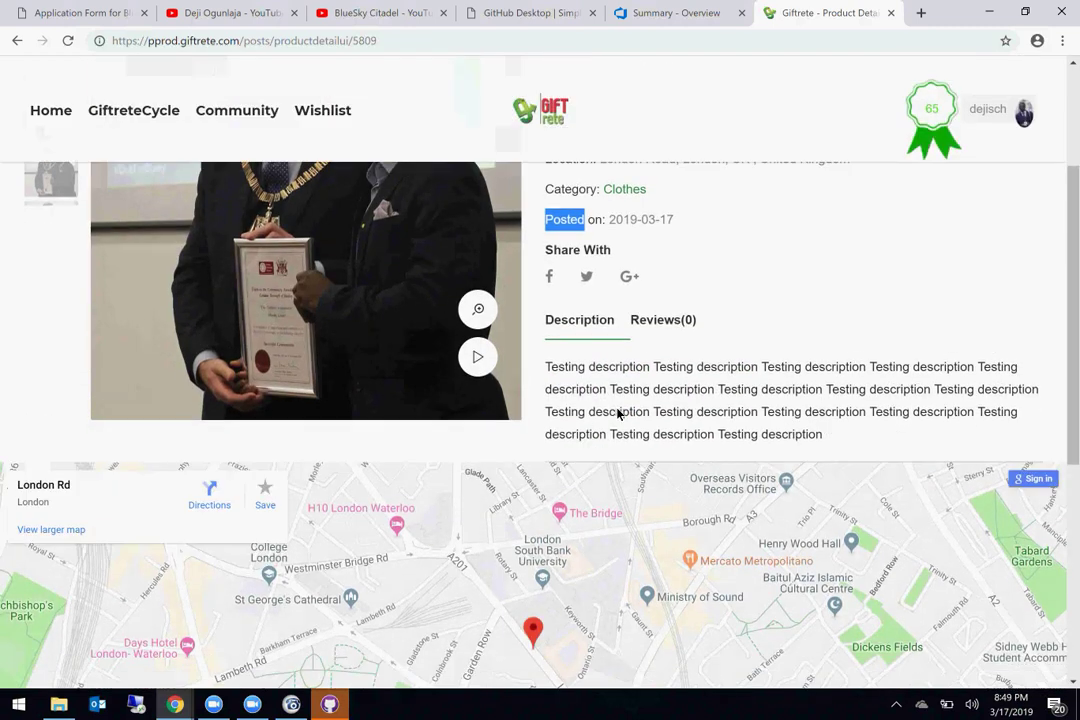
triple_click(618, 414)
scroll(618, 414, down, 3)
scroll(618, 414, up, 6)
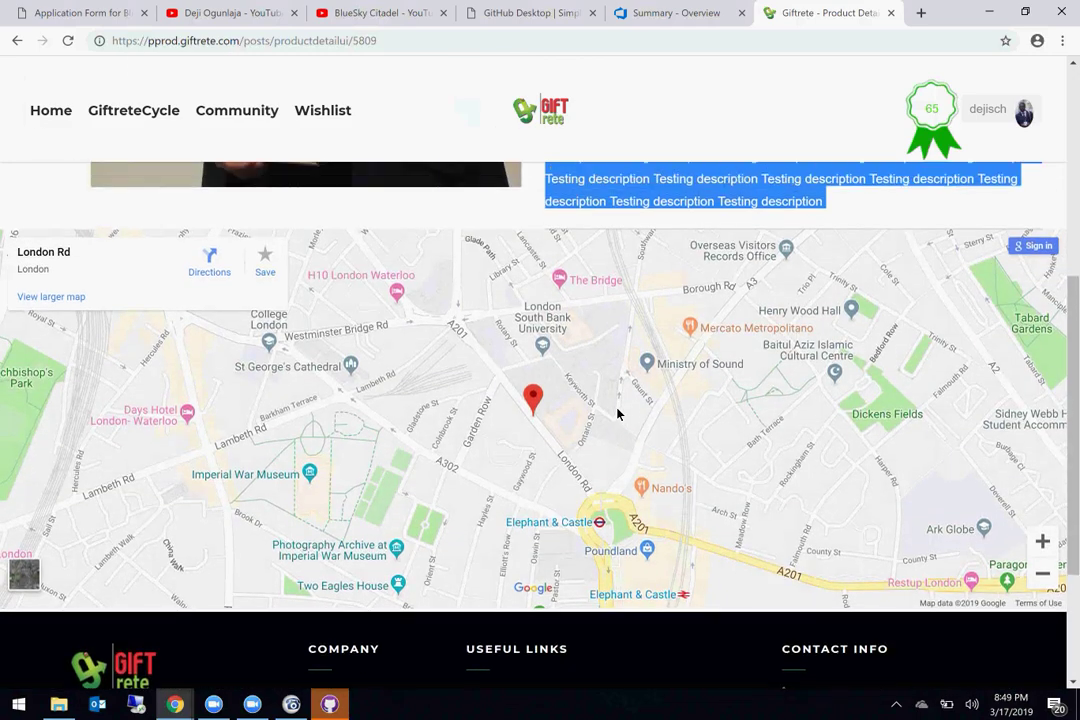
scroll(618, 414, down, 3)
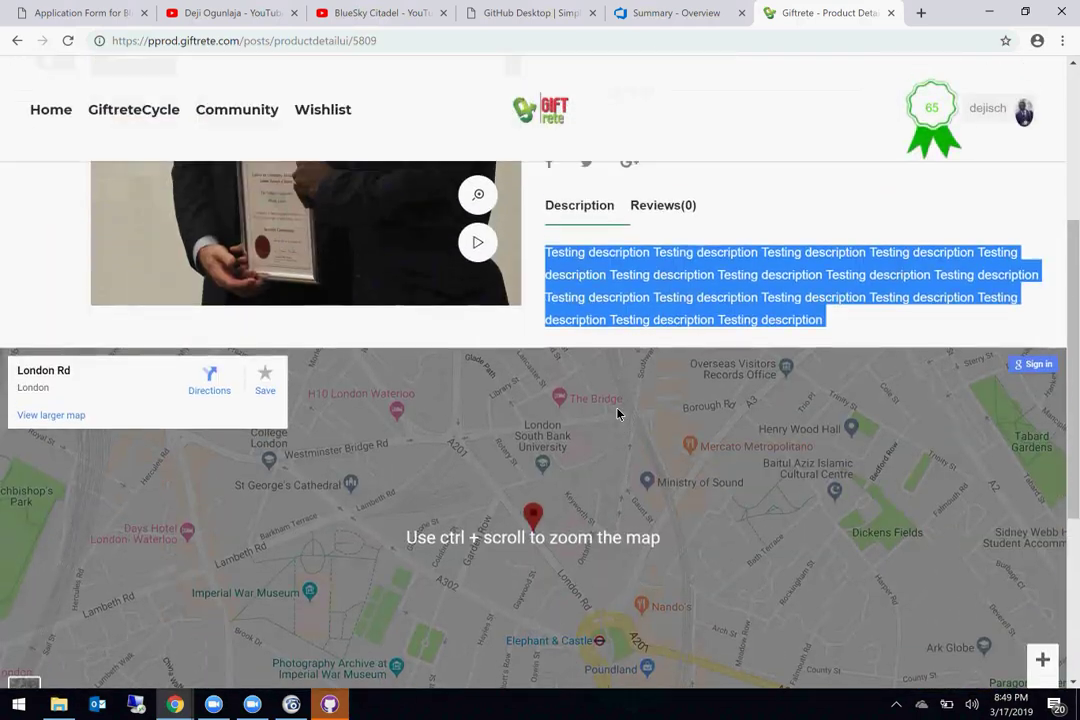
scroll(618, 414, up, 4)
scroll(618, 414, down, 1)
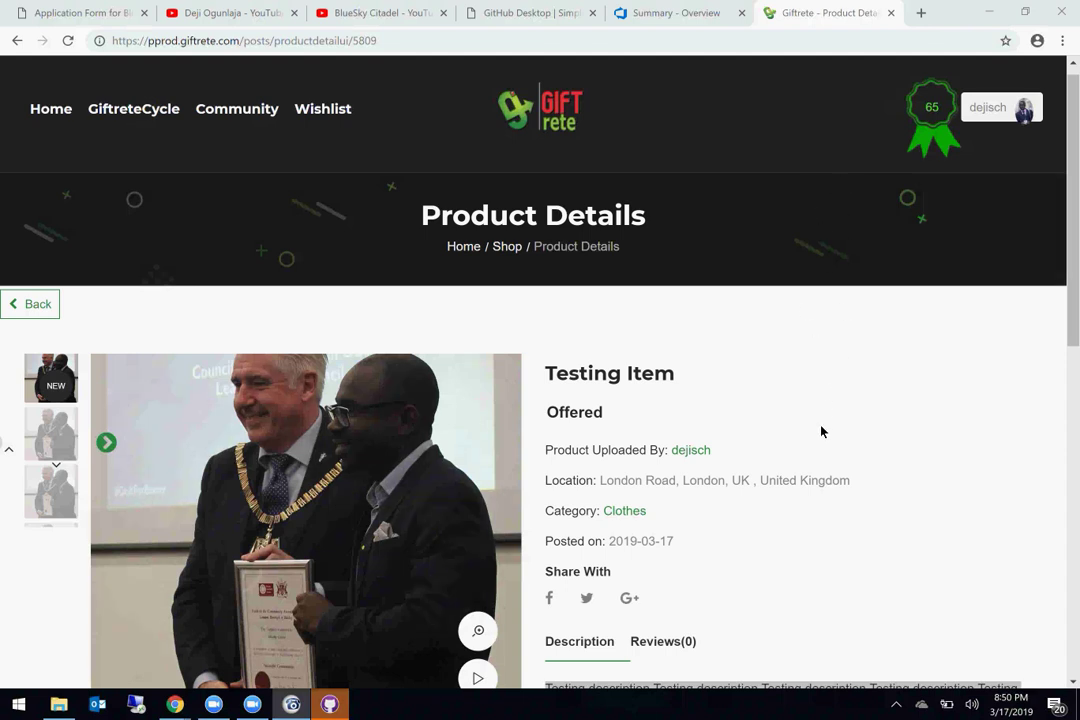
Step: Open a new Post Item form and set the item's weight to 0 kg
mouse_move(988, 107)
click(970, 204)
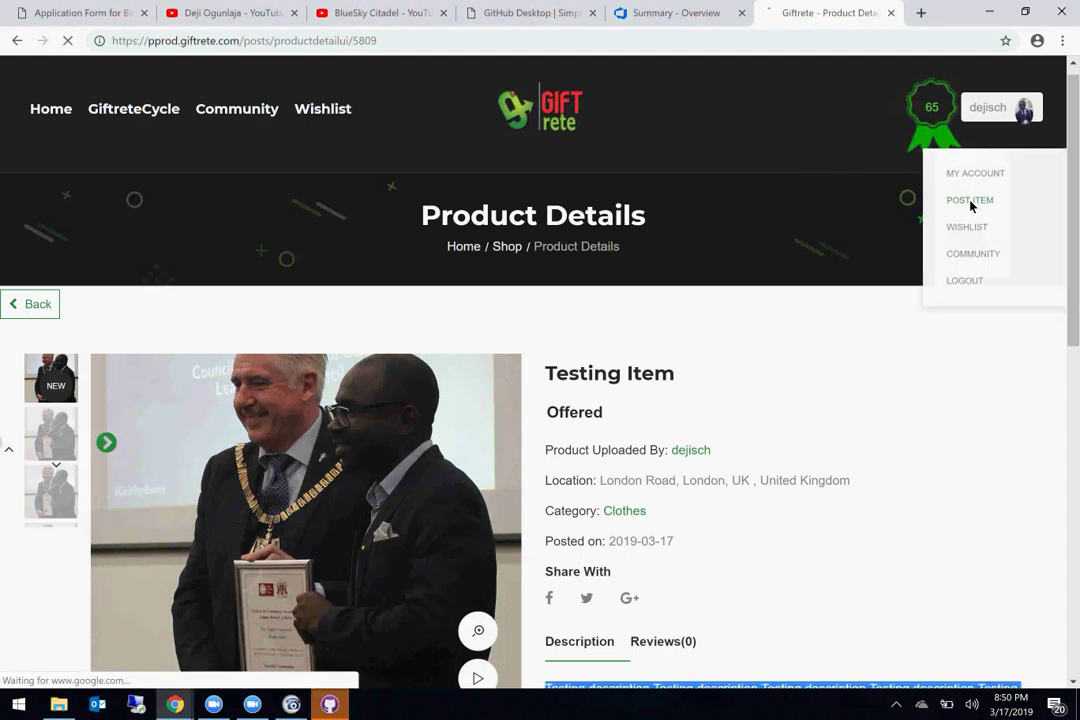
scroll(453, 470, down, 3)
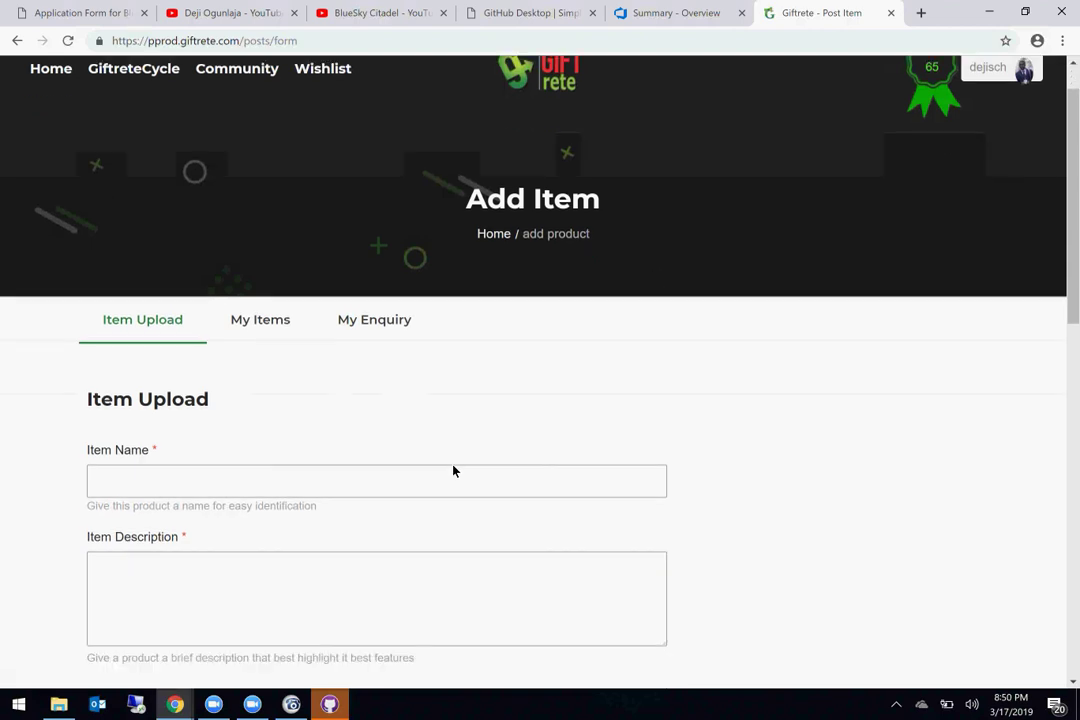
scroll(453, 470, down, 3)
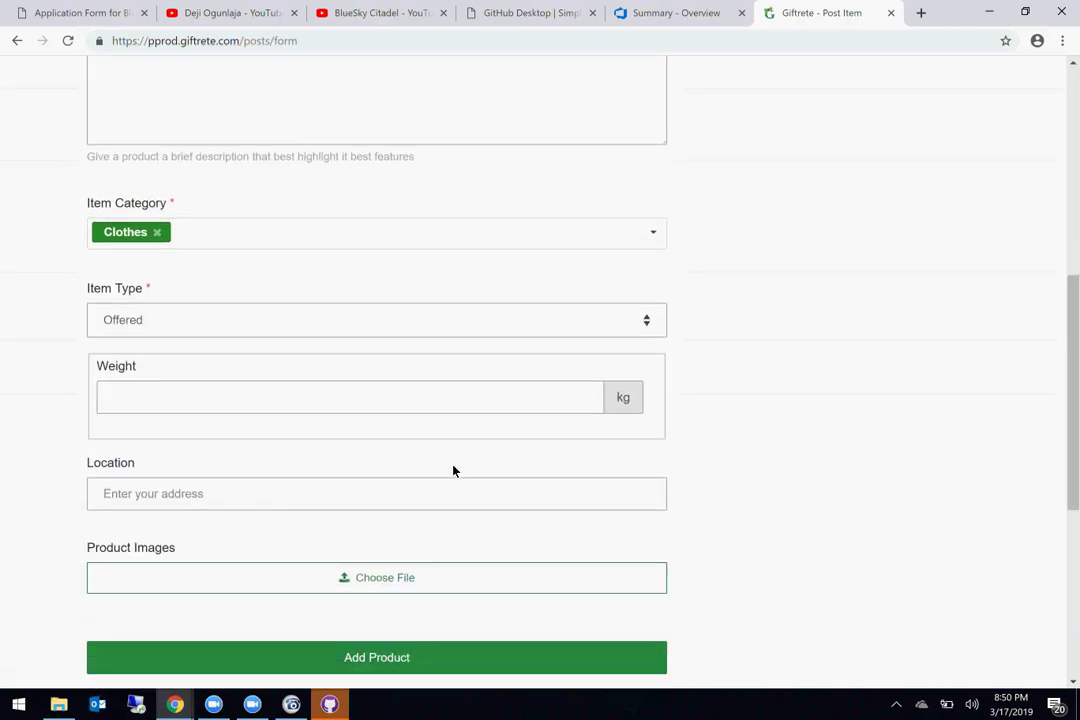
click(292, 352)
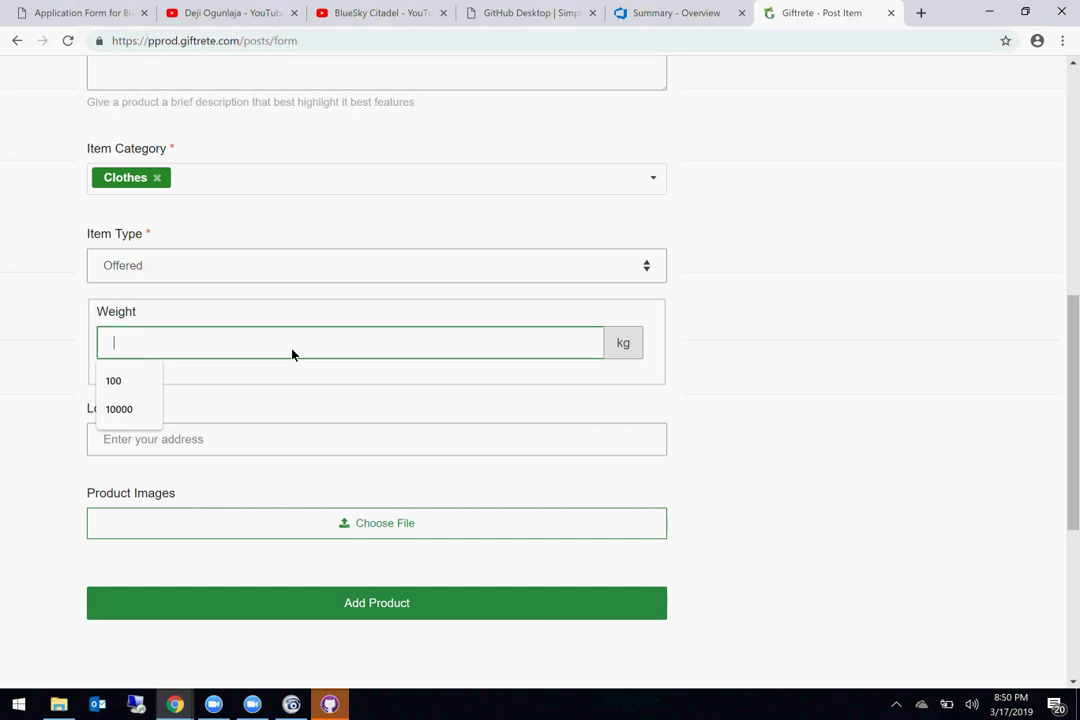
text(0)
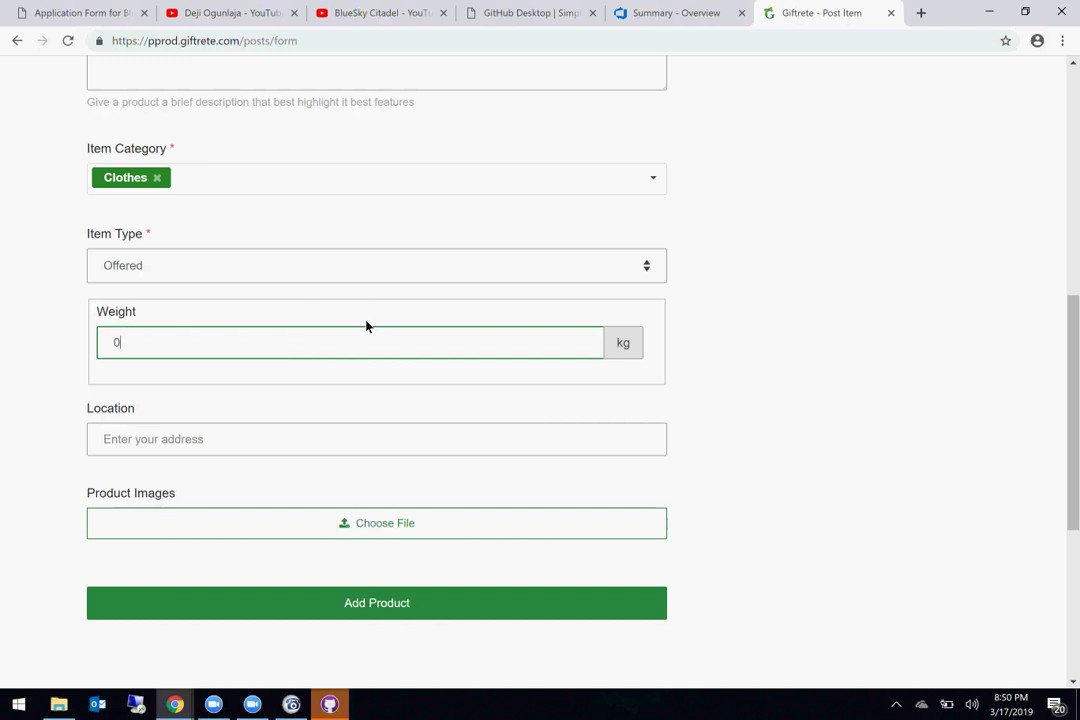
scroll(366, 325, up, 5)
Step: Name the item 'Testing Zero weight' and copy that name into the description
click(225, 335)
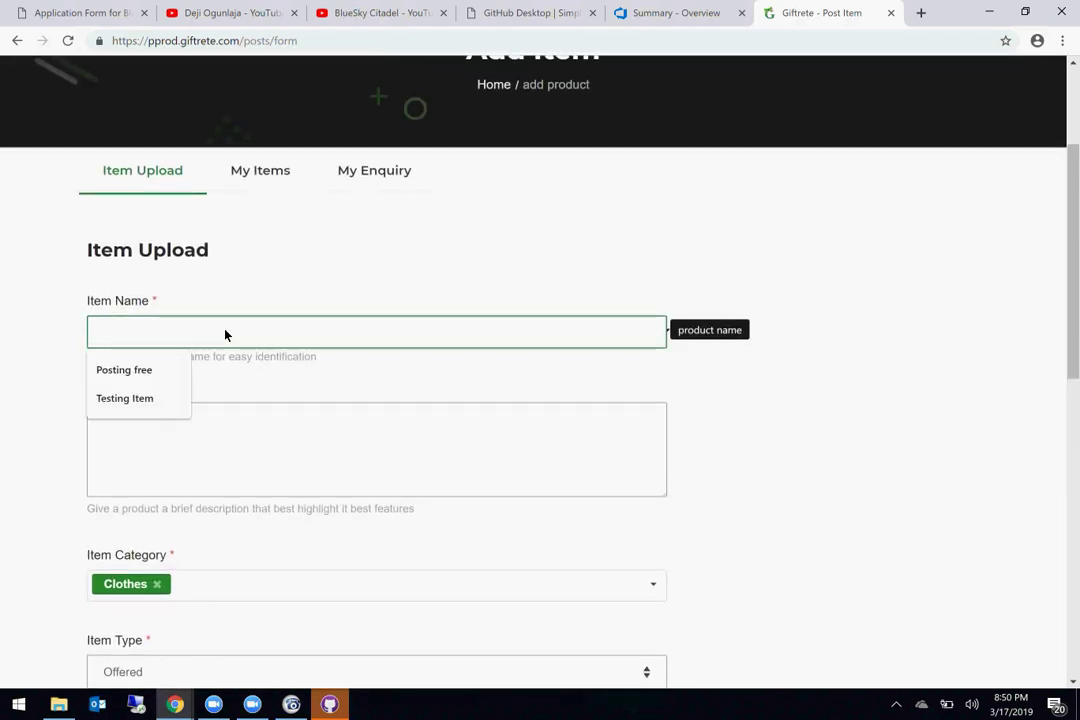
text(Test)
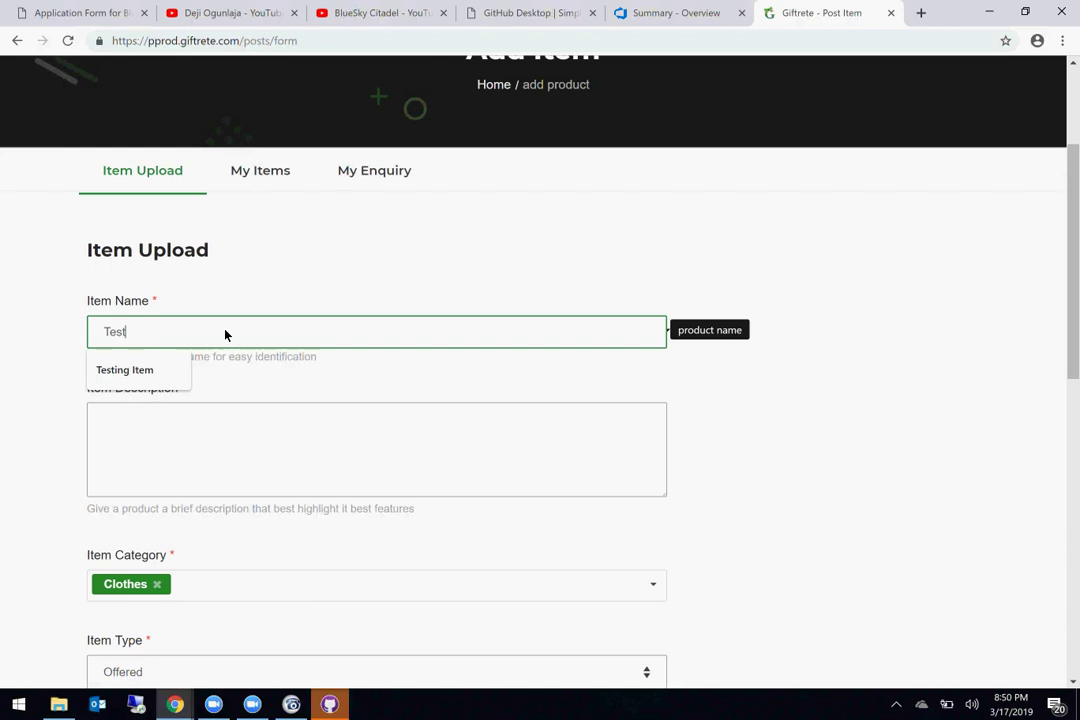
text(ing Zero weight)
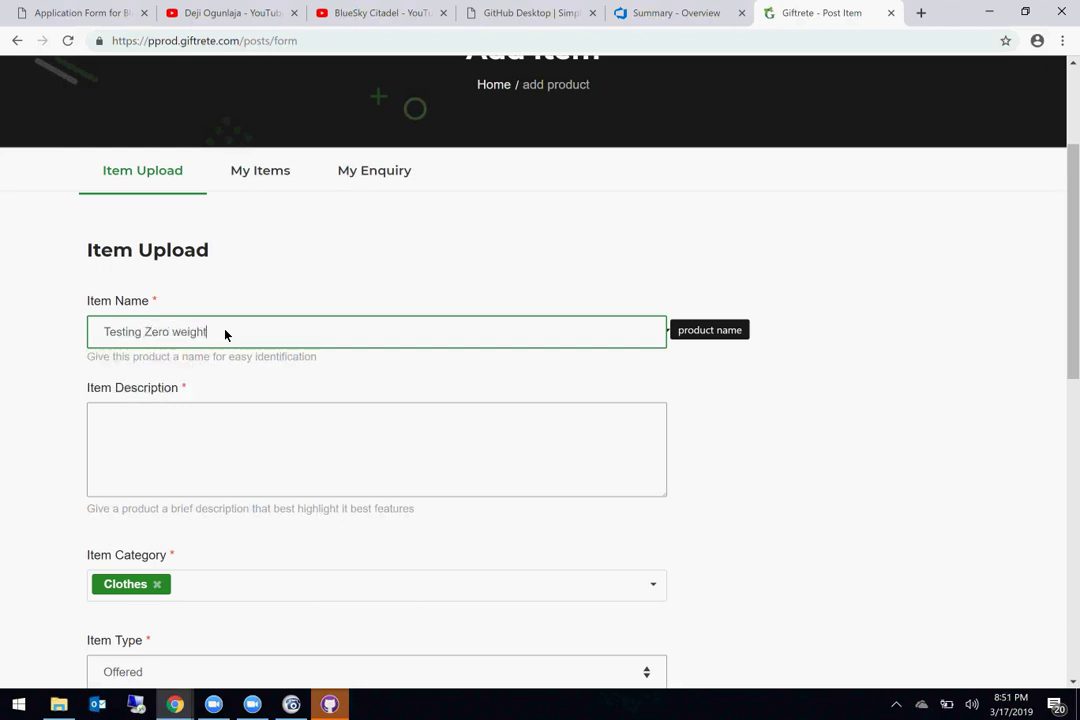
click(190, 451)
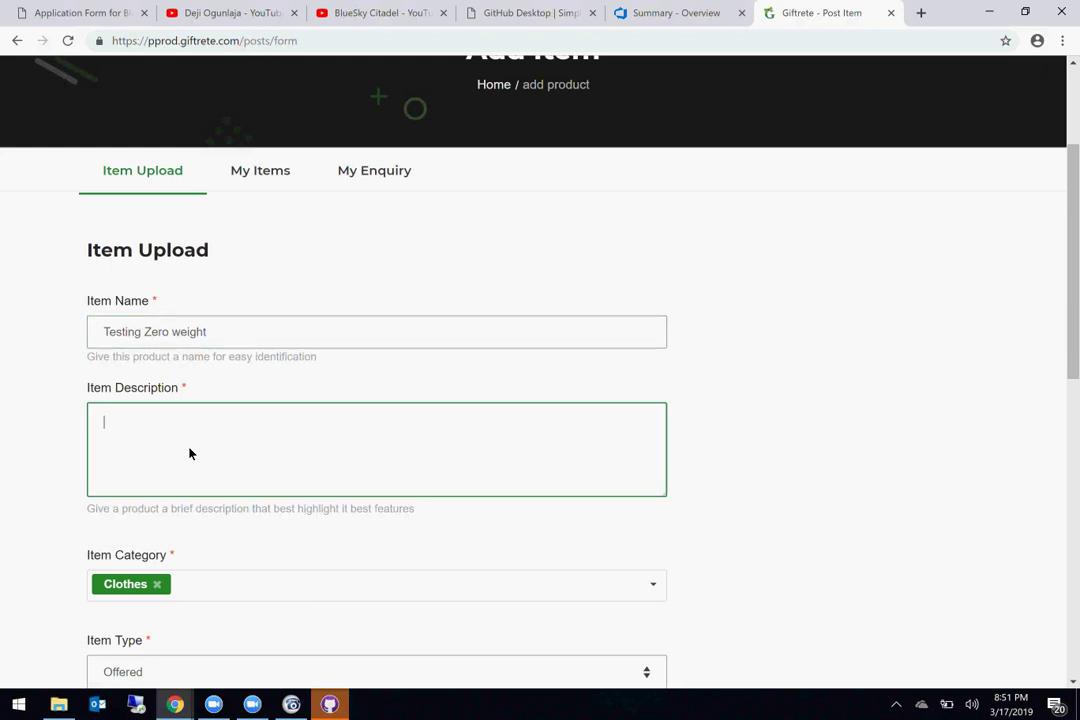
triple_click(167, 343)
key(ctrl+c)
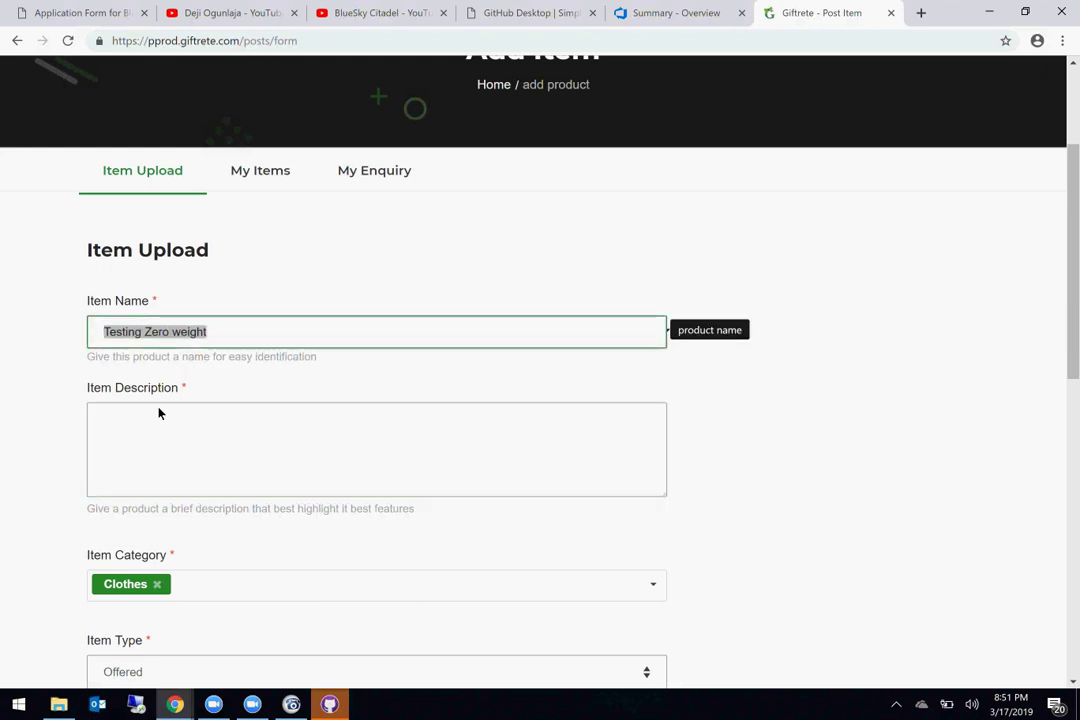
click(147, 461)
key(ctrl+v)
key(ctrl+v)
key(ctrl+v)
key(ctrl+v)
key(ctrl+v)
key(ctrl+v)
key(ctrl+v)
key(ctrl+v)
key(ctrl+v)
Step: Replace the Clothes category with Phone, Various Products and Baby Items and Toys
scroll(147, 461, down, 2)
click(157, 404)
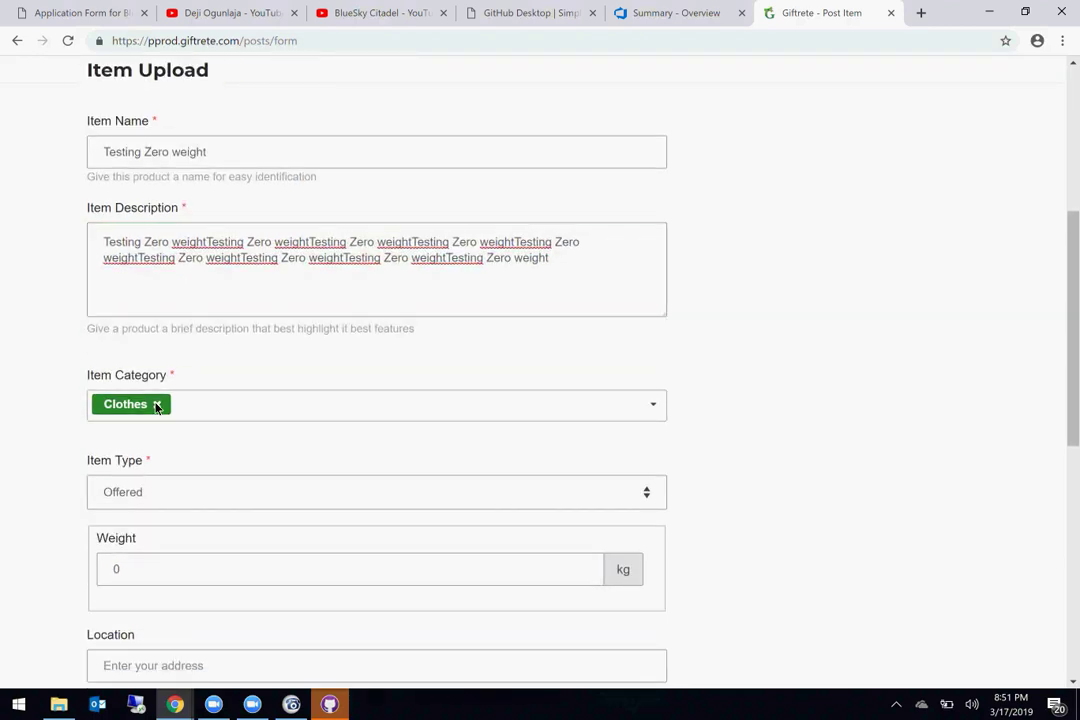
click(651, 405)
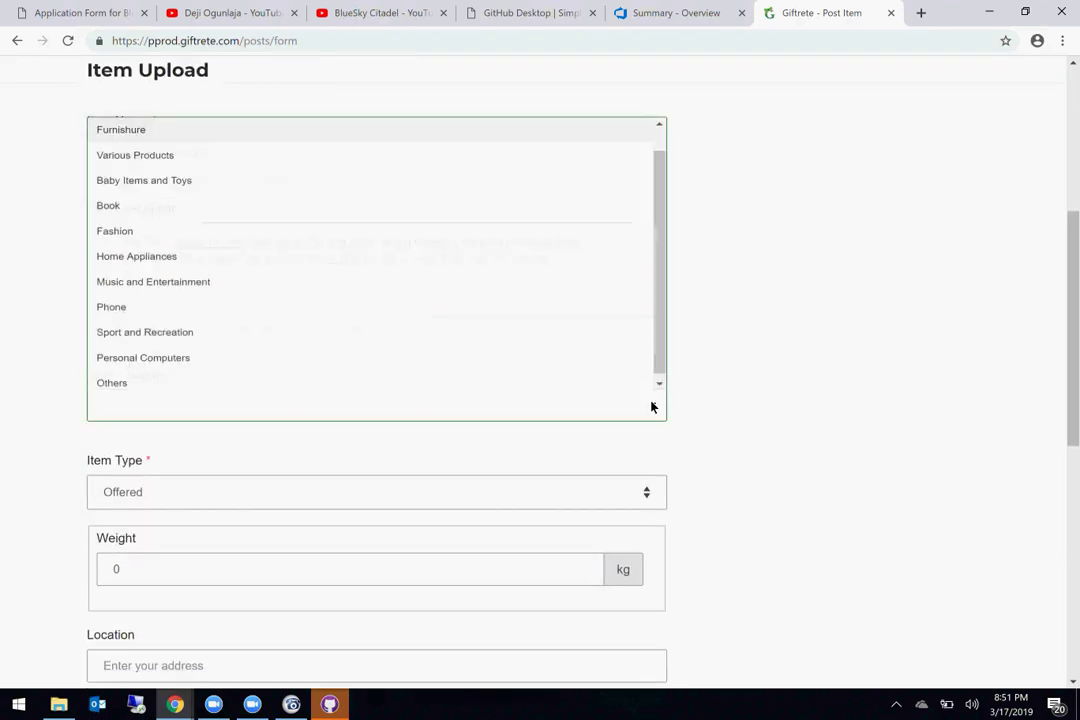
click(108, 302)
click(17, 441)
scroll(17, 441, down, 3)
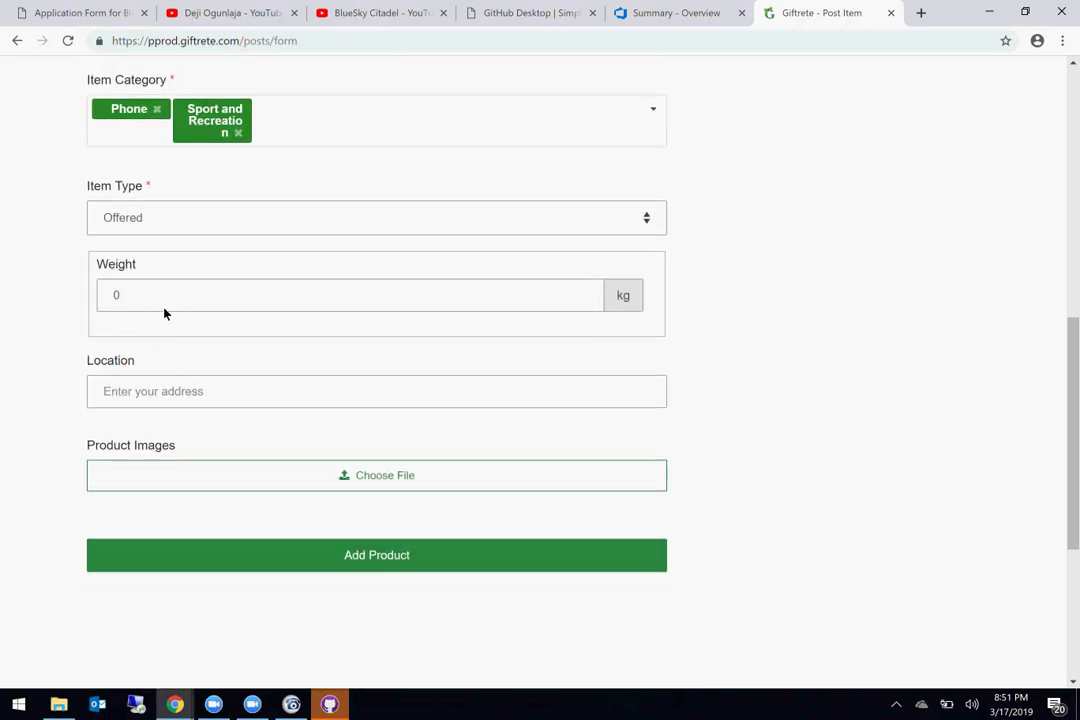
click(238, 133)
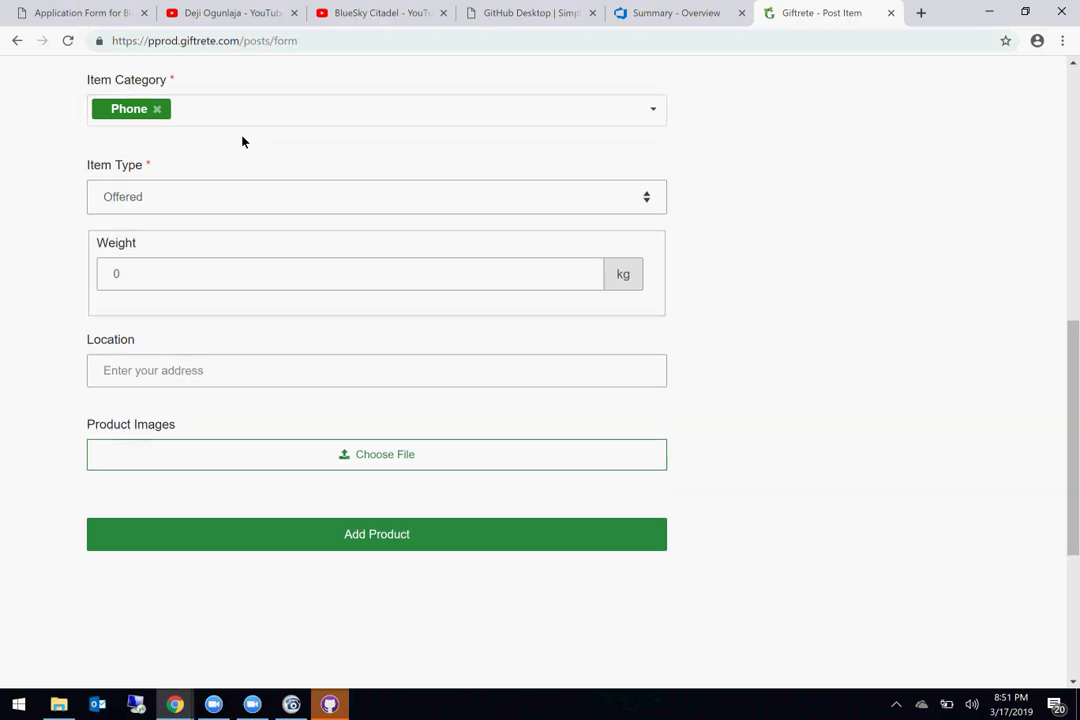
click(227, 117)
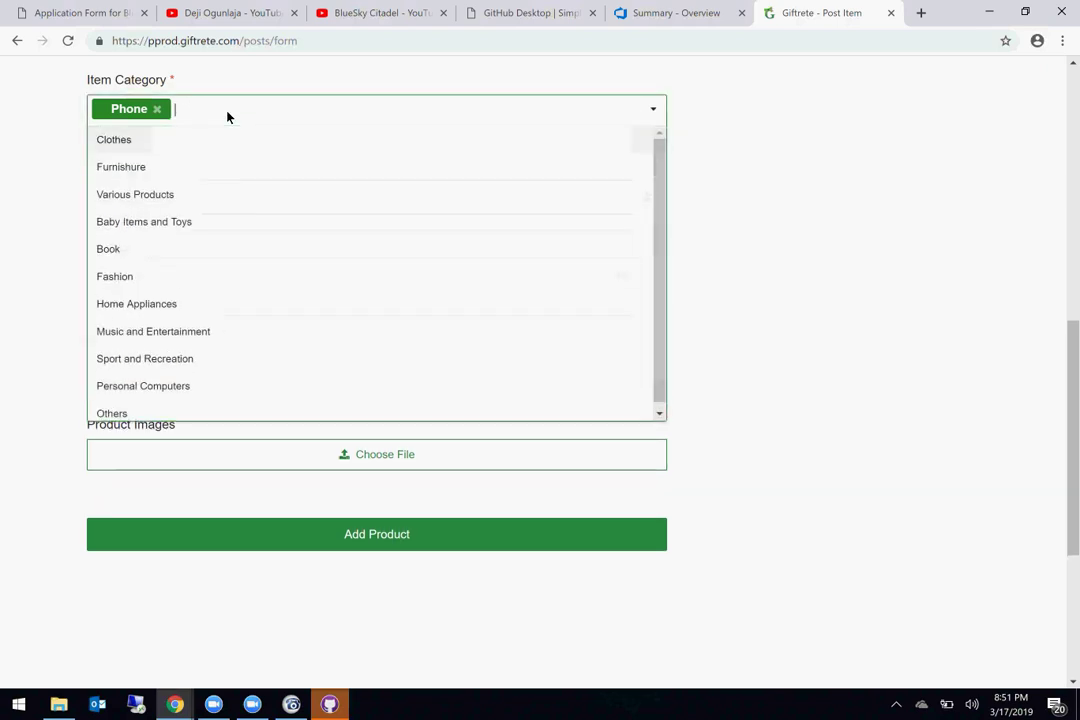
click(179, 194)
key(Return)
click(144, 236)
click(149, 340)
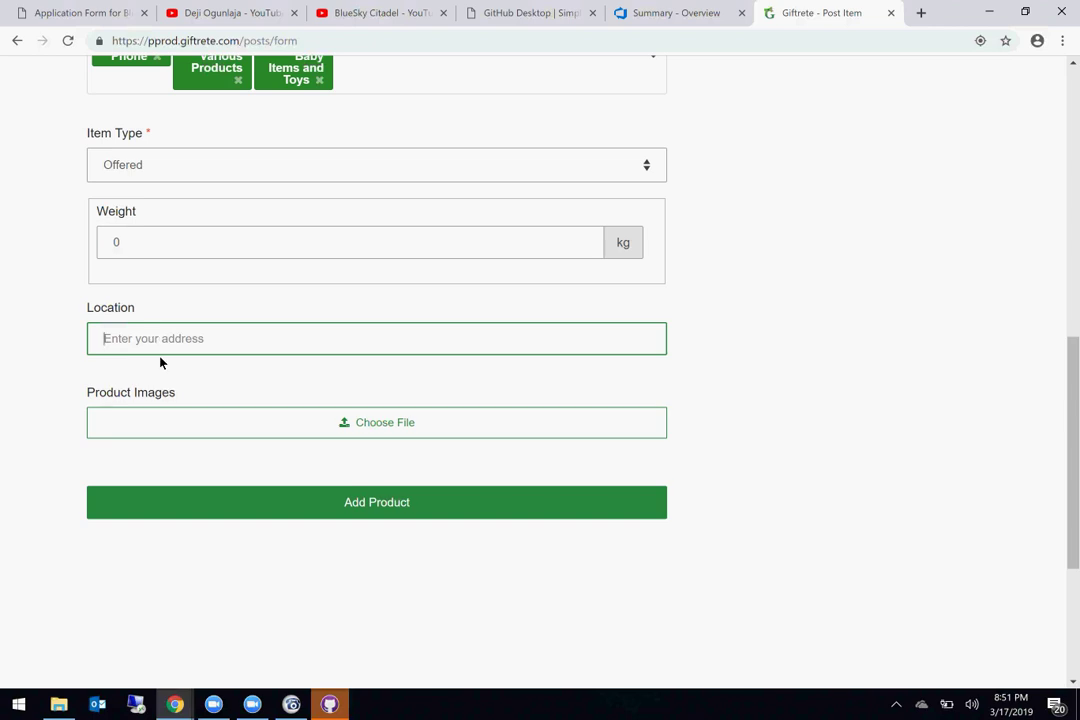
Step: Set the location to New York, USA, attach the image file, and publish the item
text(New)
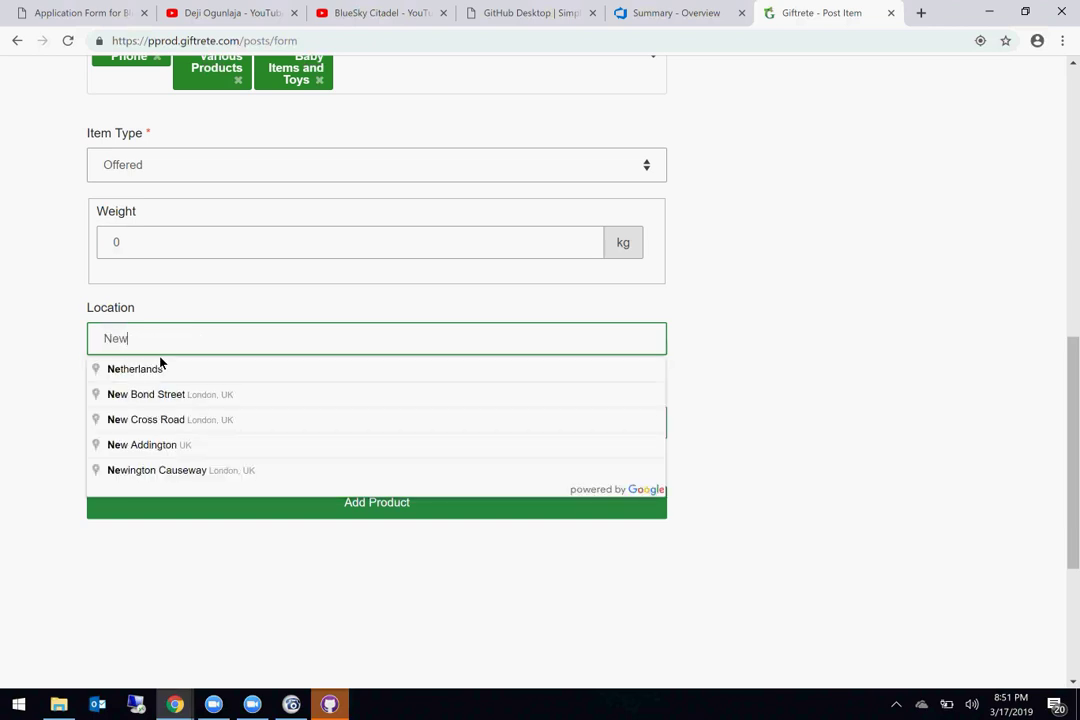
text( yo)
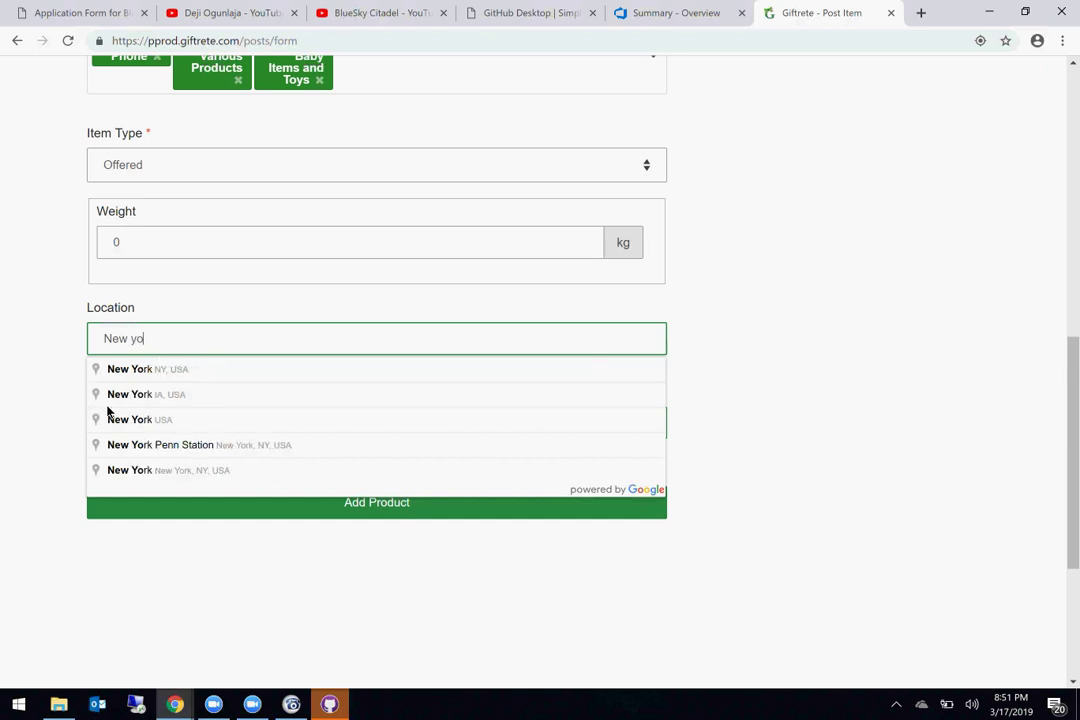
click(134, 419)
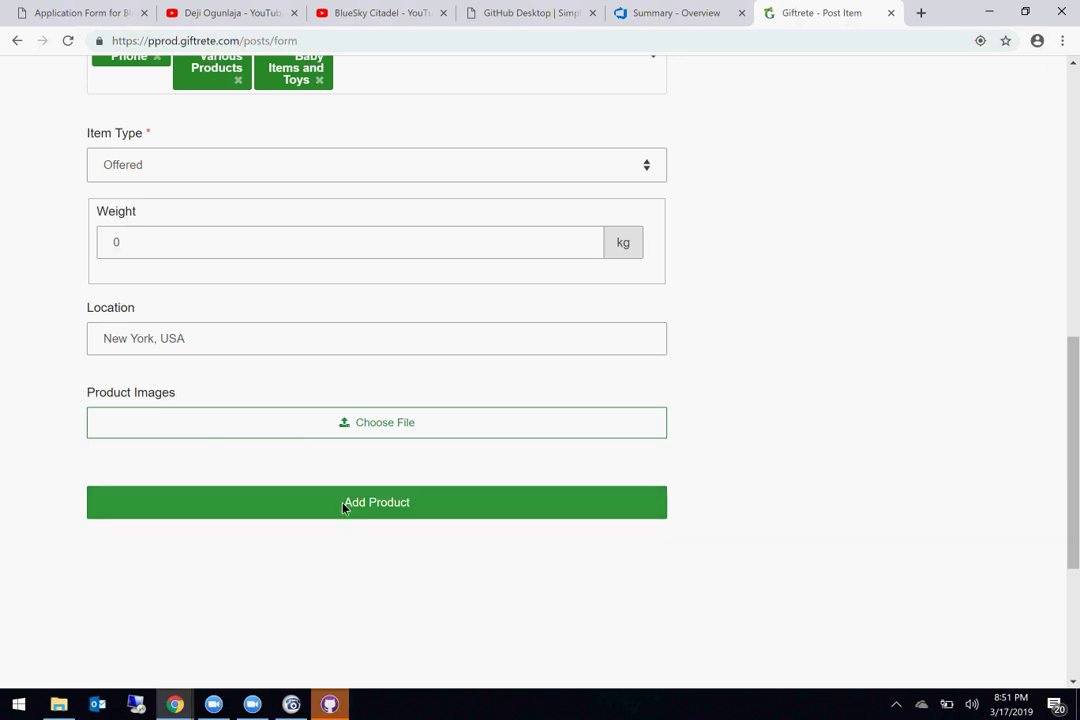
scroll(607, 560, down, 2)
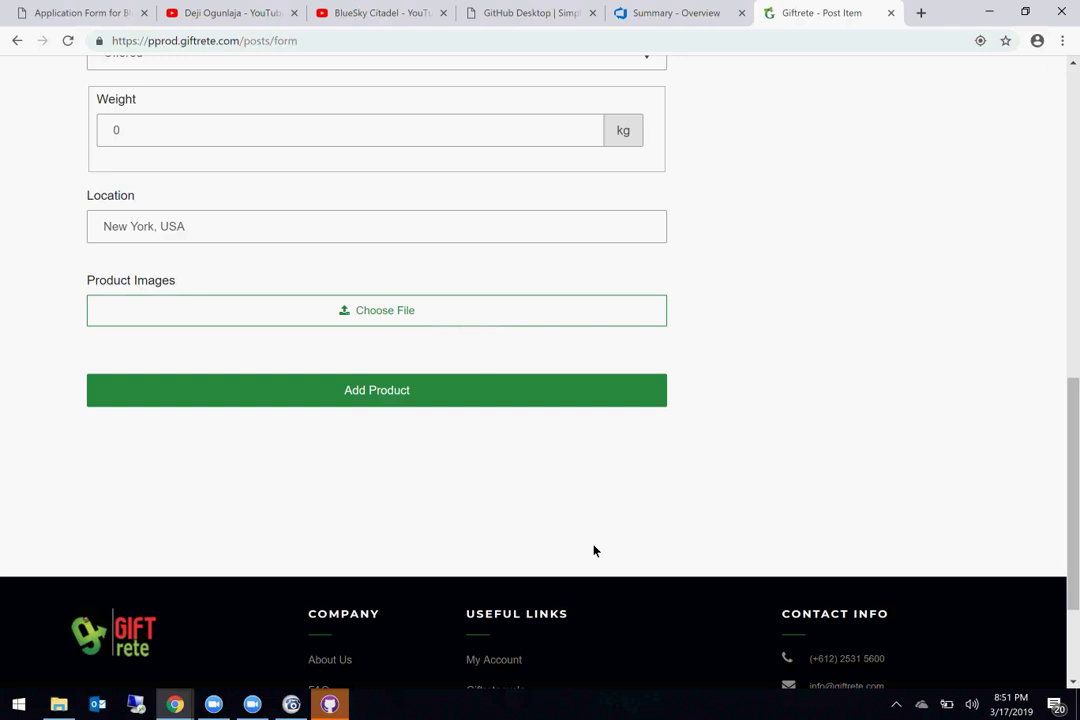
click(403, 396)
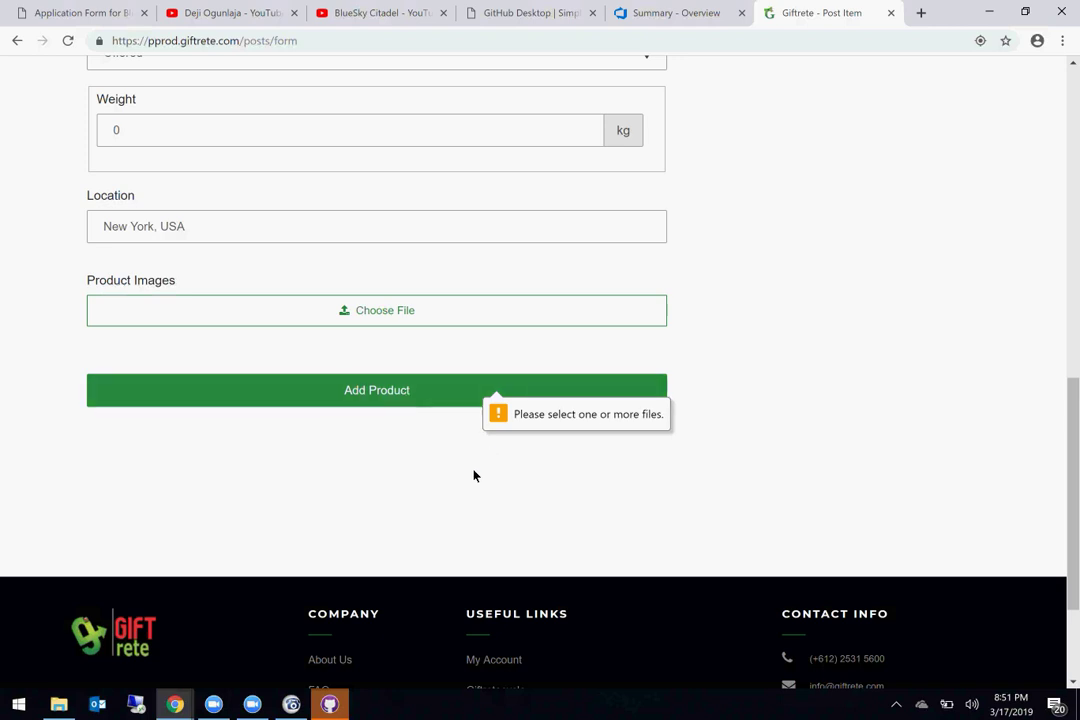
scroll(474, 476, down, 1)
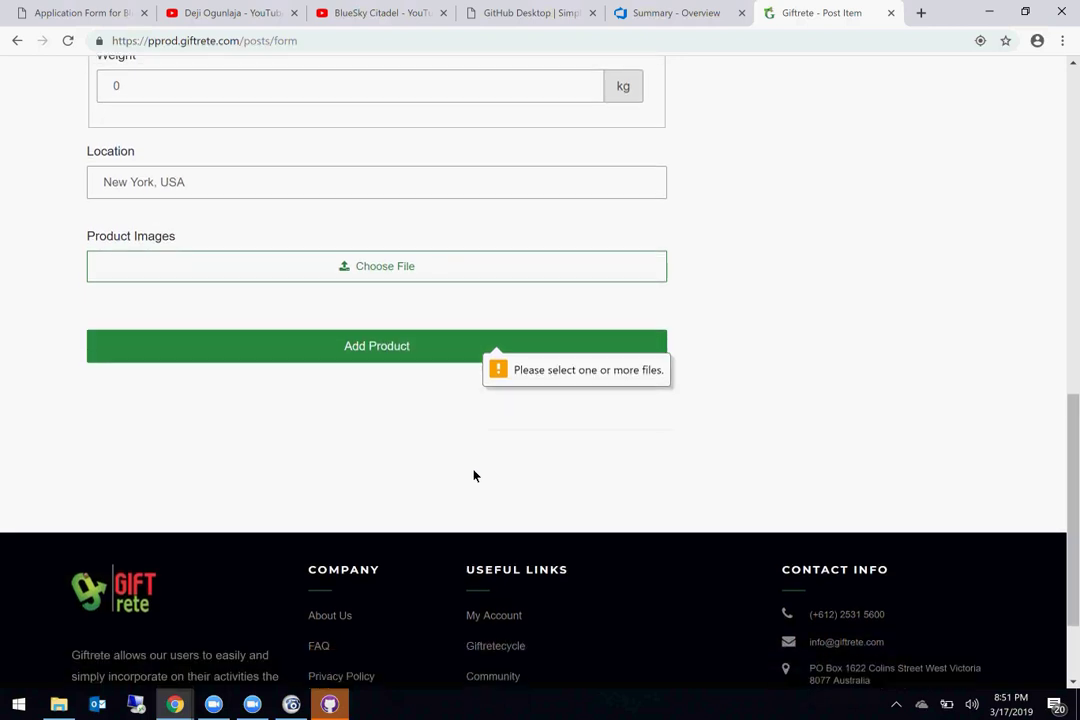
click(422, 260)
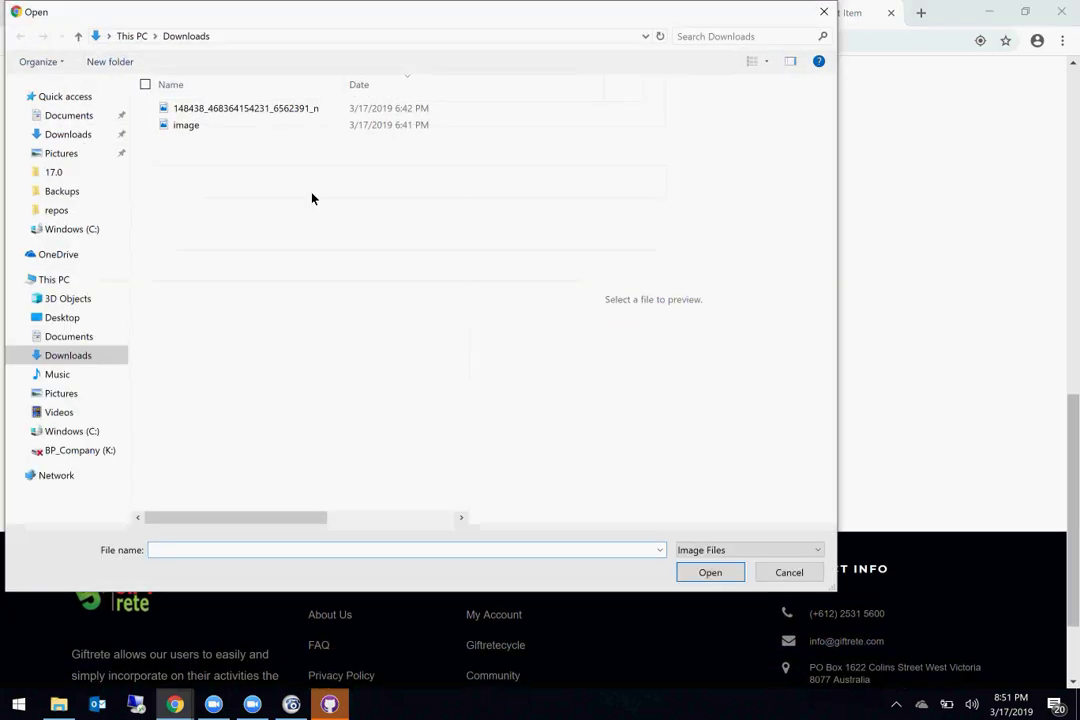
double_click(270, 130)
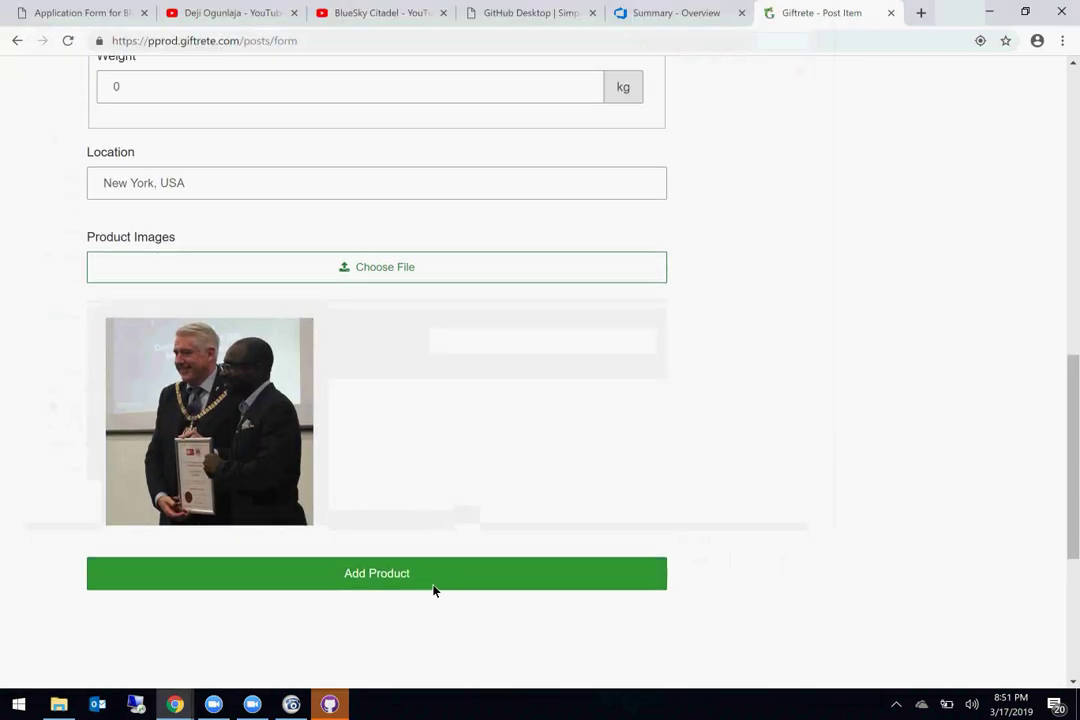
click(433, 590)
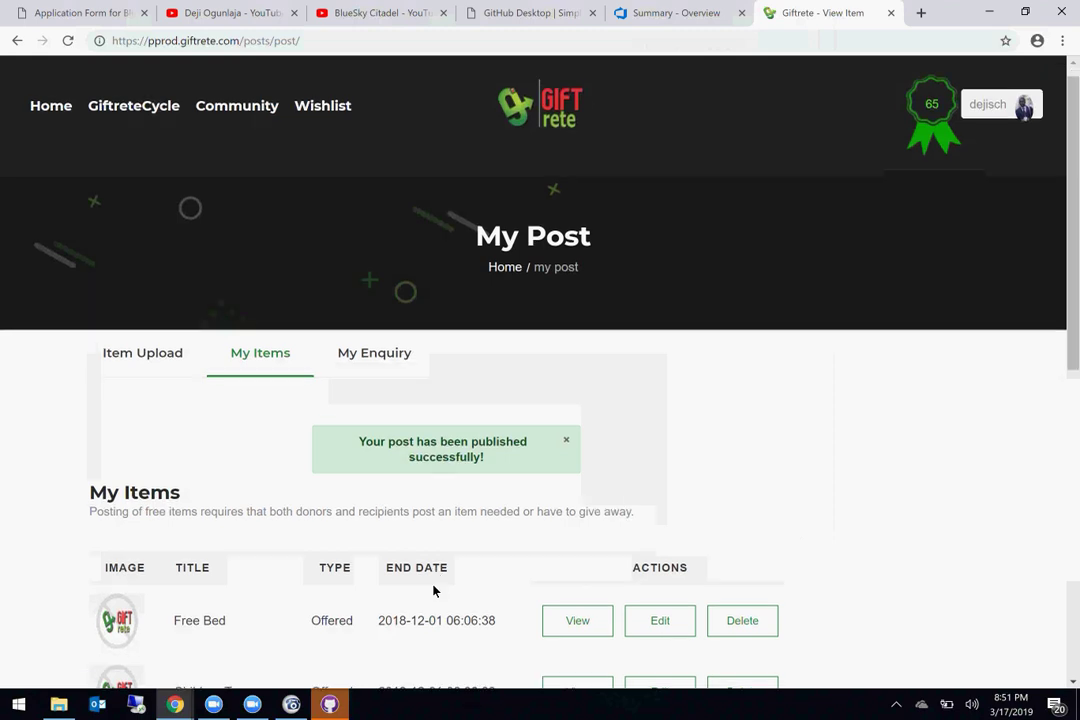
Step: Open the published Testing Zero weight item's details page and review it
scroll(433, 590, down, 4)
scroll(504, 564, up, 1)
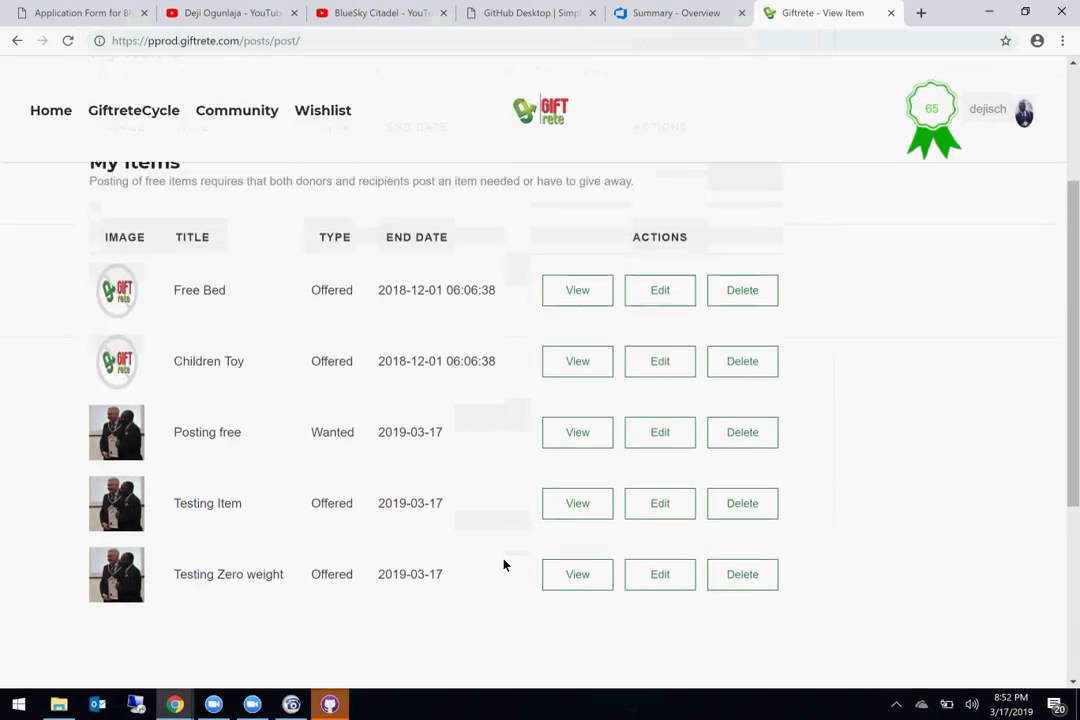
click(593, 578)
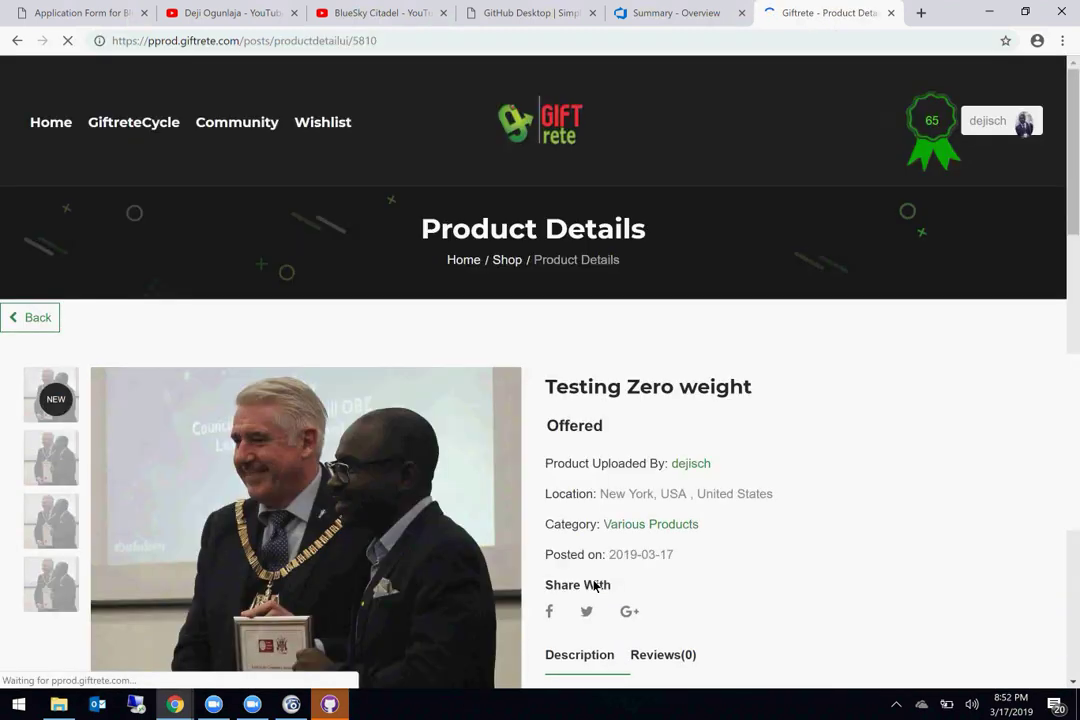
scroll(595, 585, down, 5)
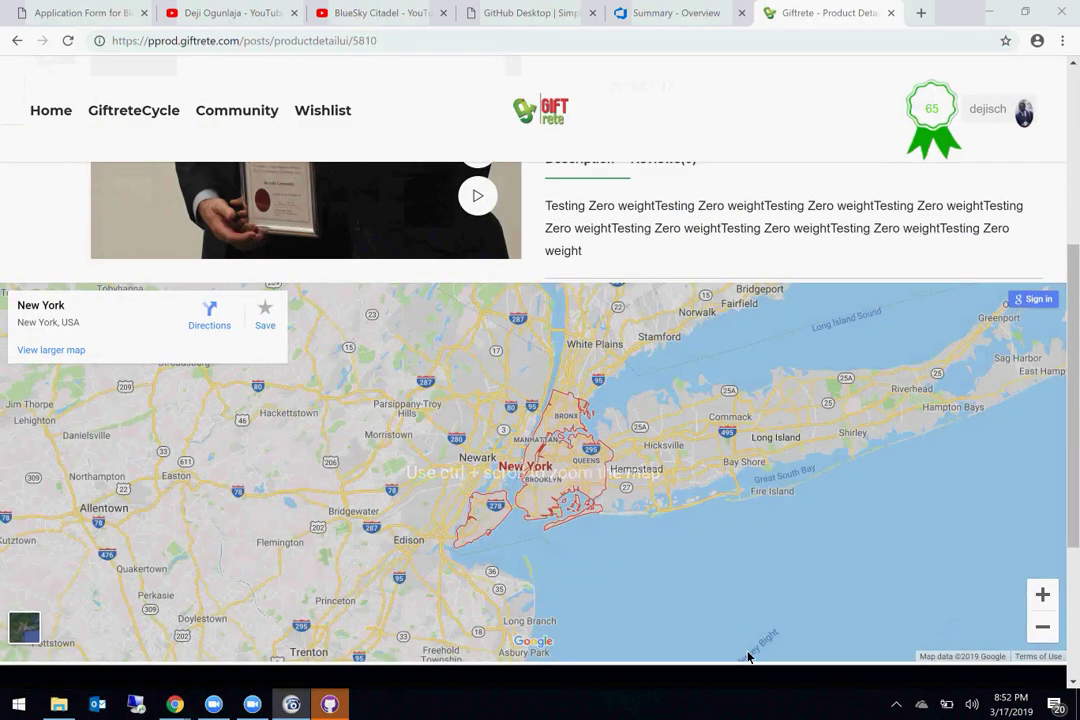
scroll(731, 417, up, 4)
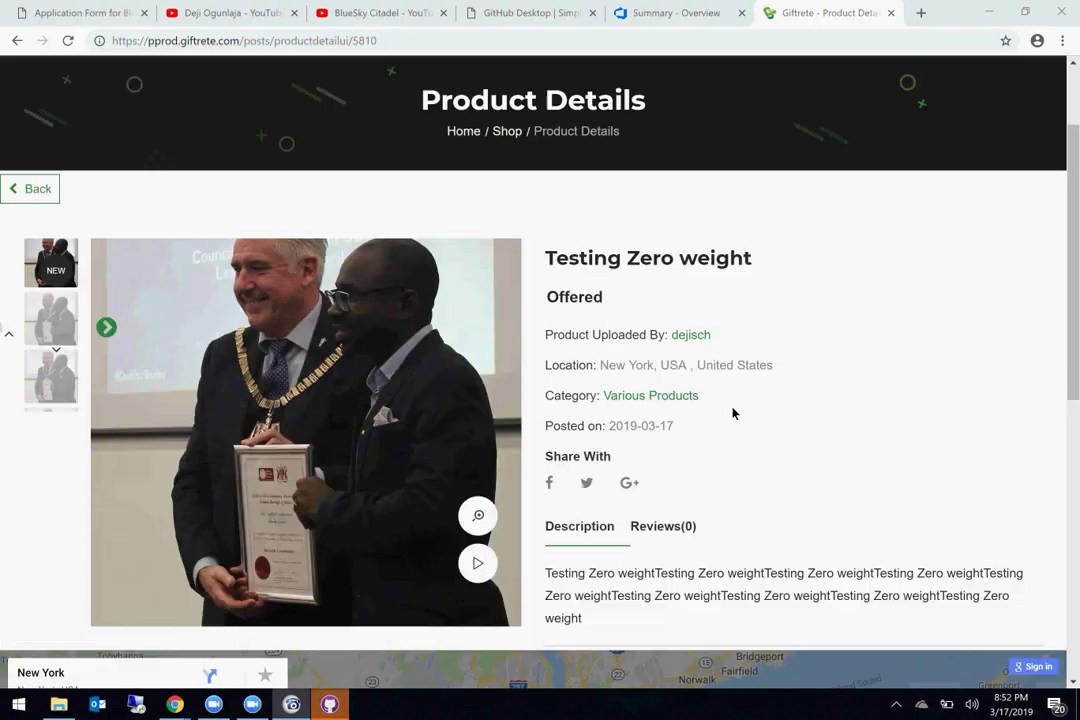
scroll(732, 413, up, 1)
scroll(732, 413, down, 2)
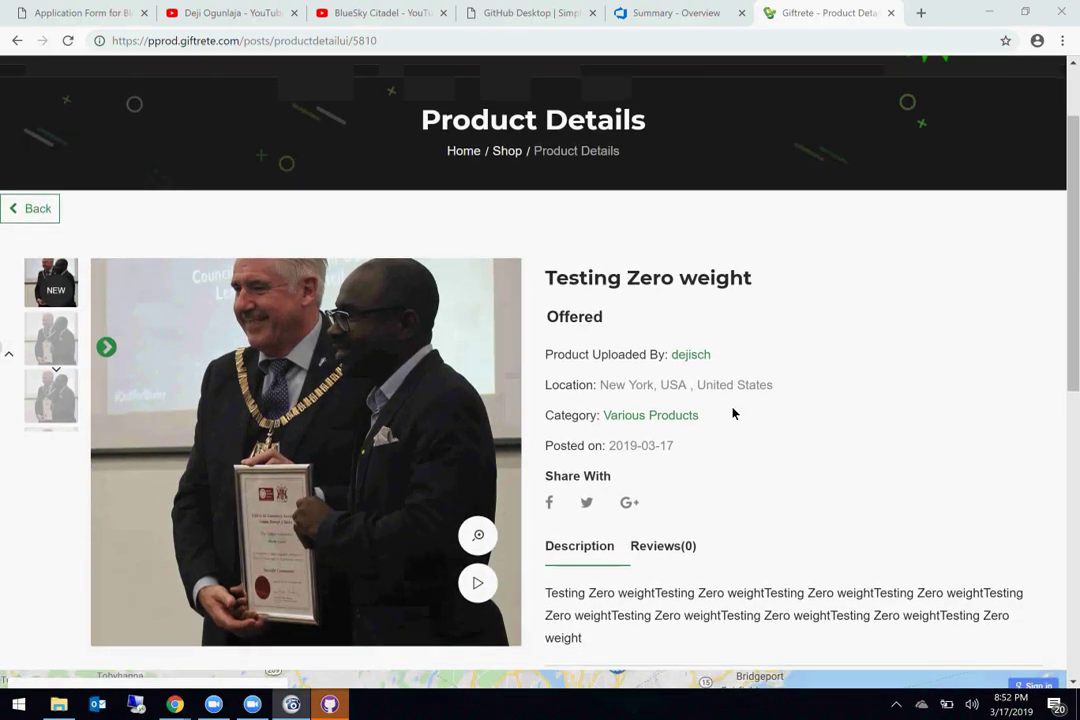
scroll(732, 413, down, 1)
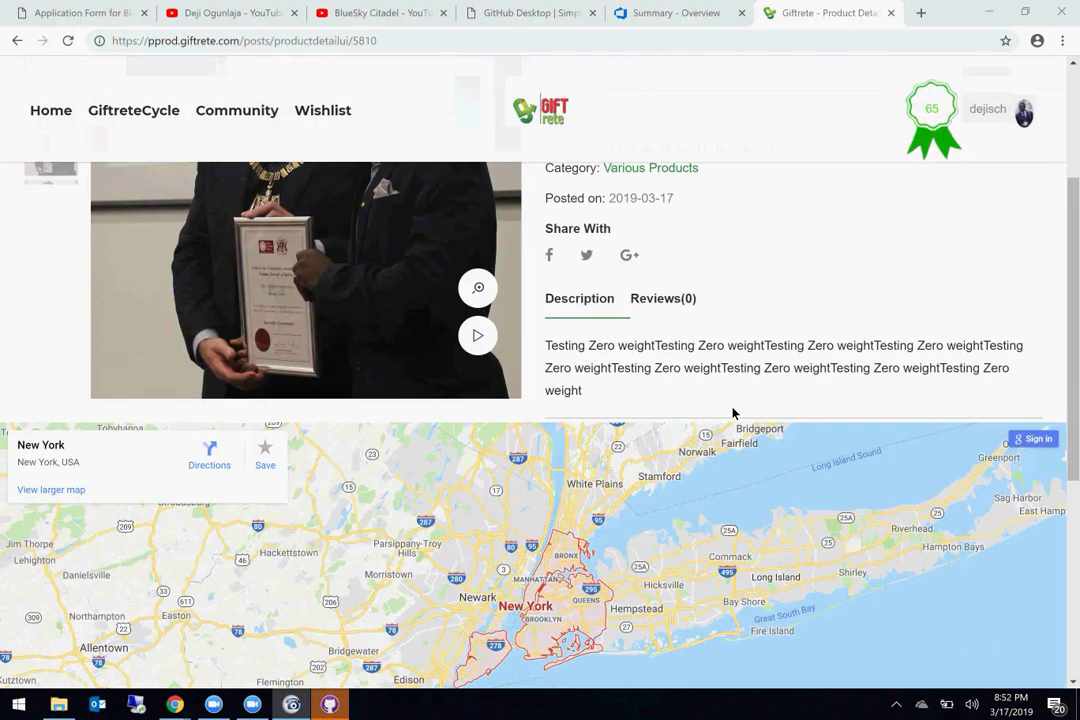
scroll(730, 371, up, 3)
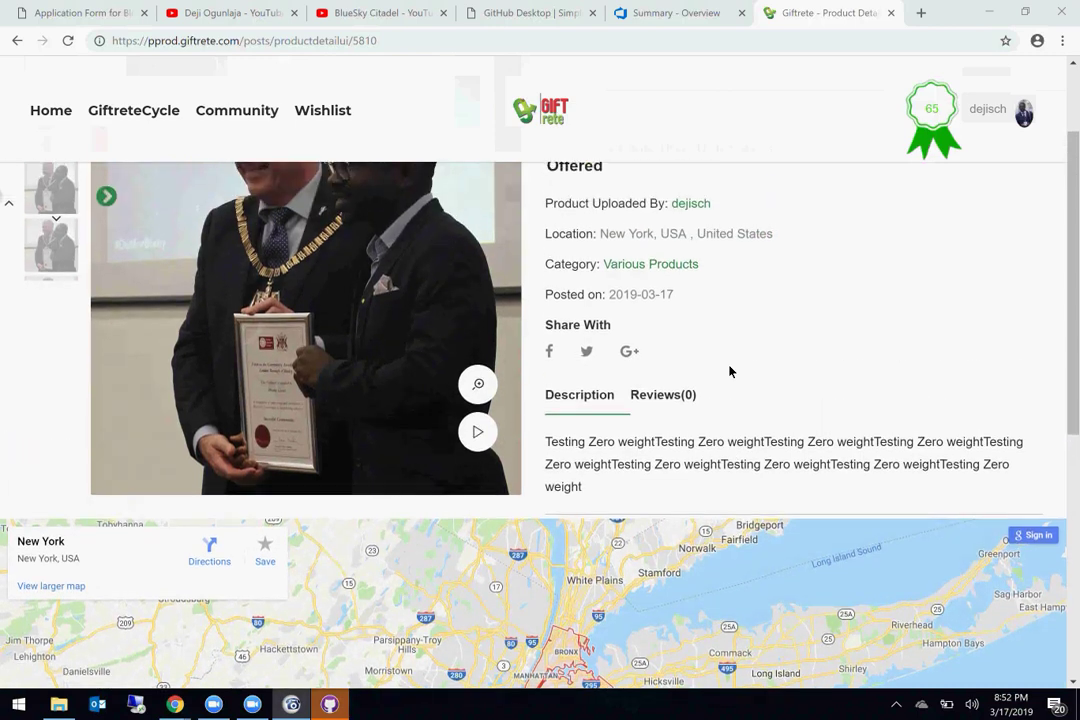
scroll(730, 371, down, 2)
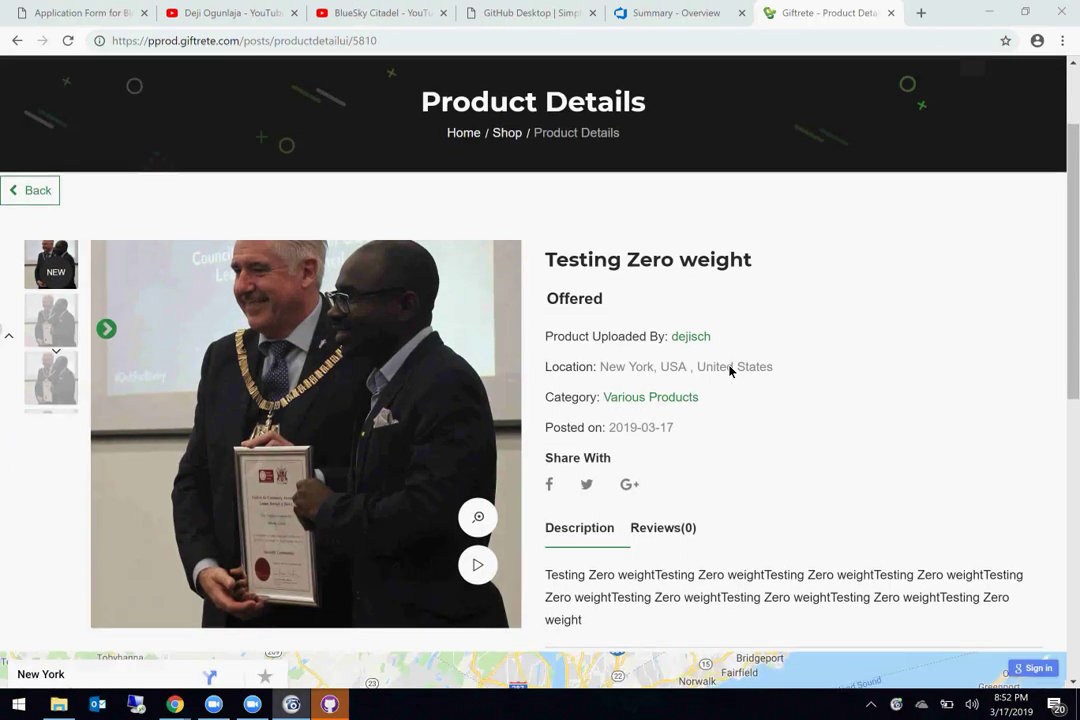
scroll(730, 371, down, 4)
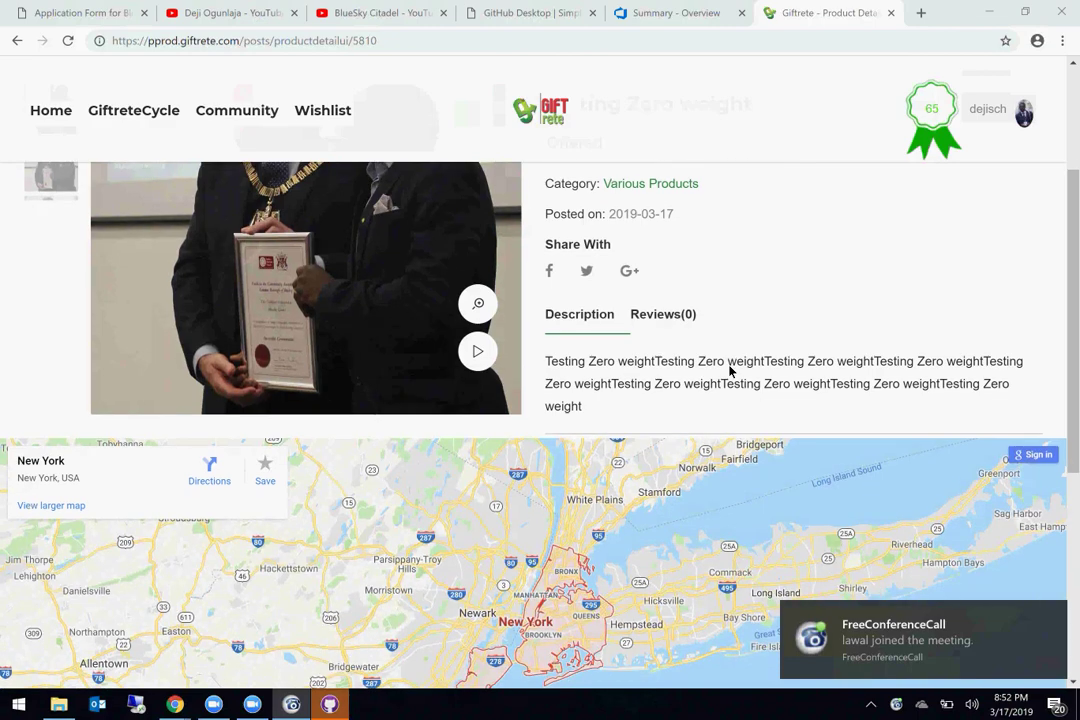
scroll(730, 371, up, 4)
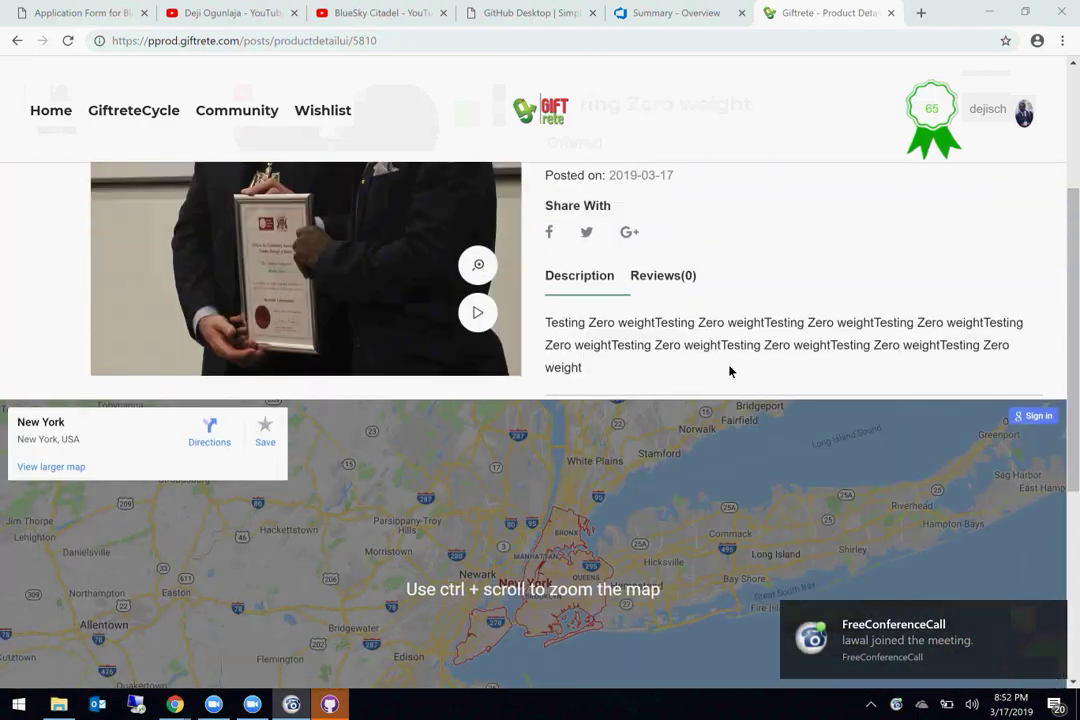
scroll(730, 371, up, 2)
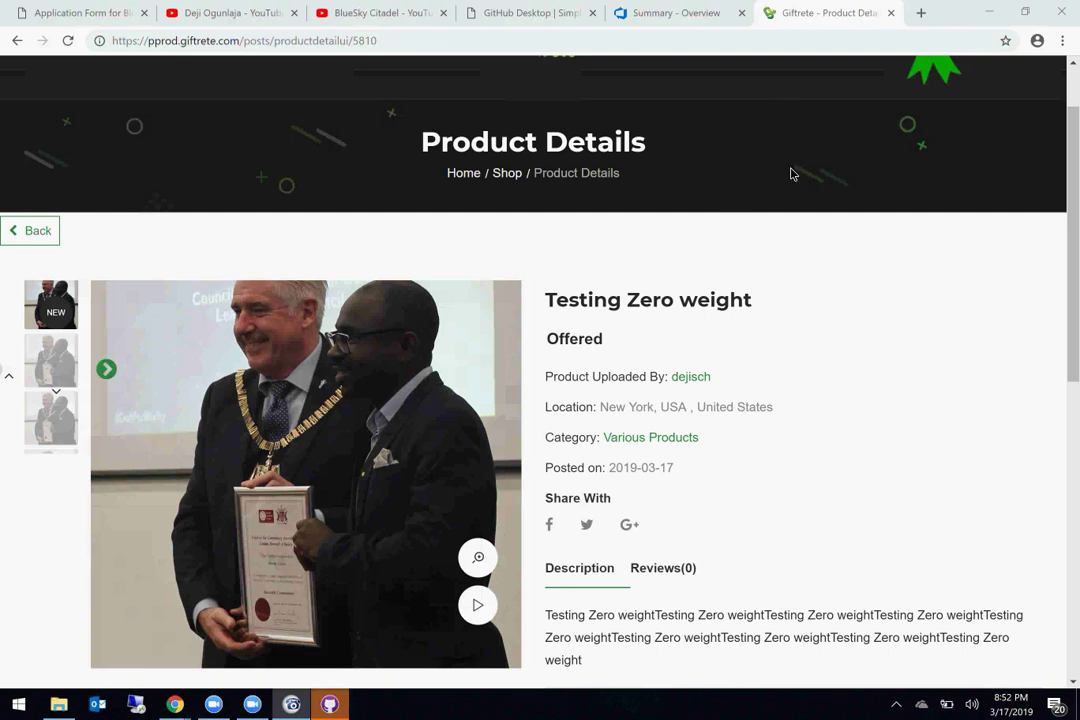
Step: Open a blank browser tab, return to the product details, and open the account menu
click(920, 14)
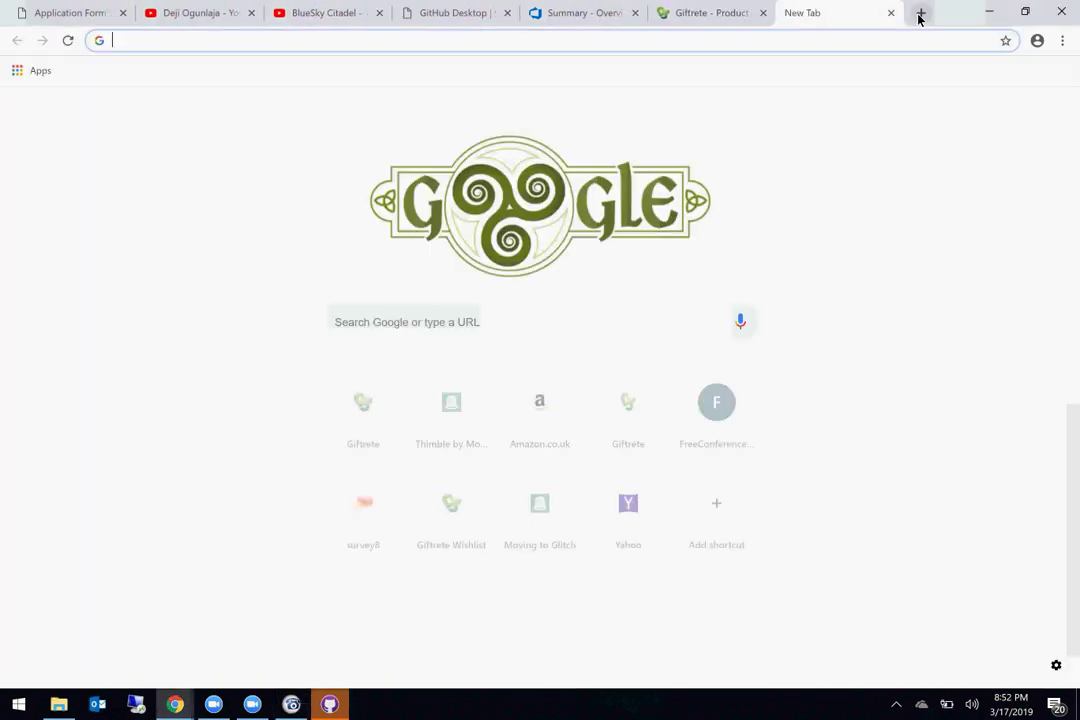
click(700, 12)
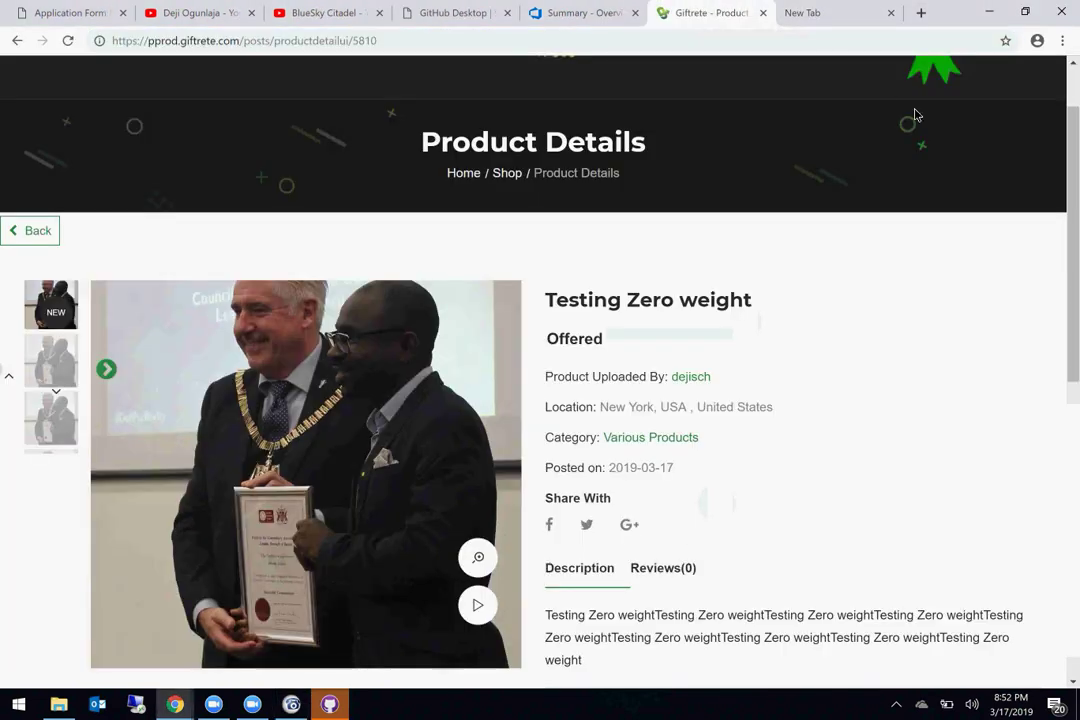
scroll(998, 236, up, 1)
click(998, 135)
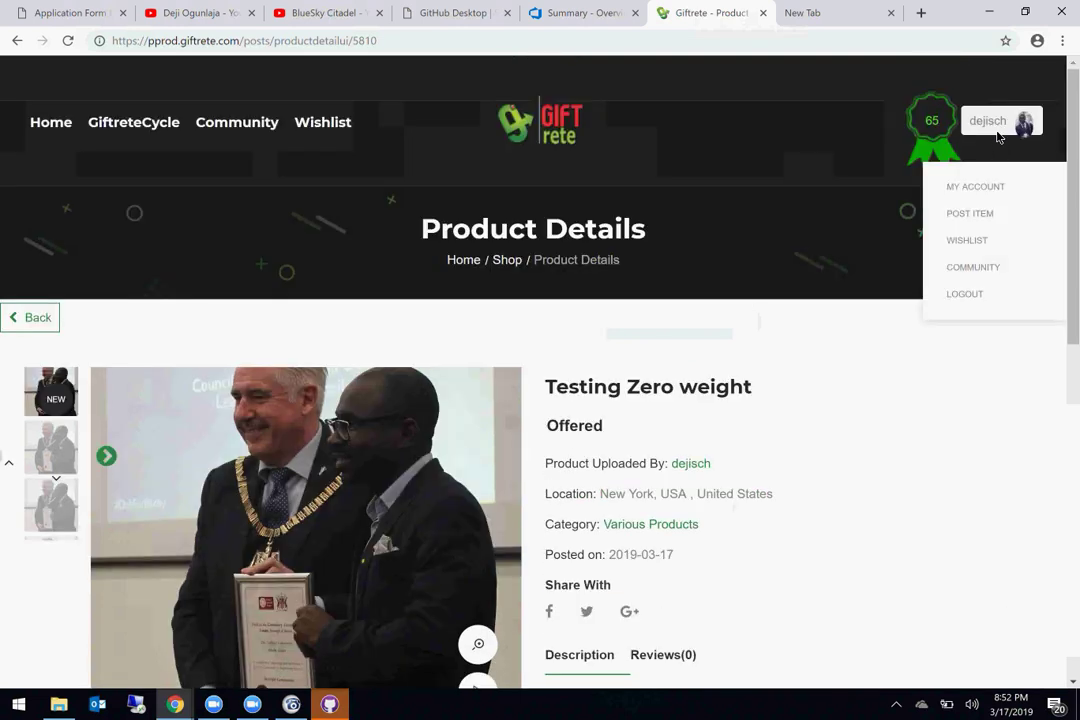
Step: Open the Post Item page in a new browser tab
right_click(968, 214)
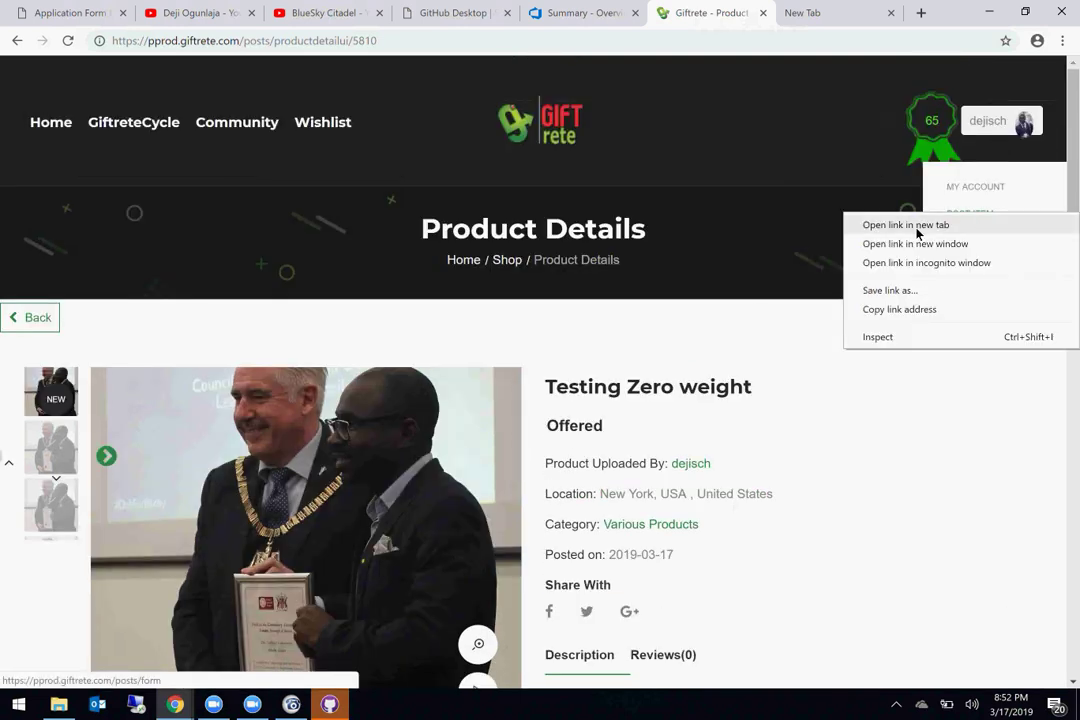
click(916, 229)
click(720, 14)
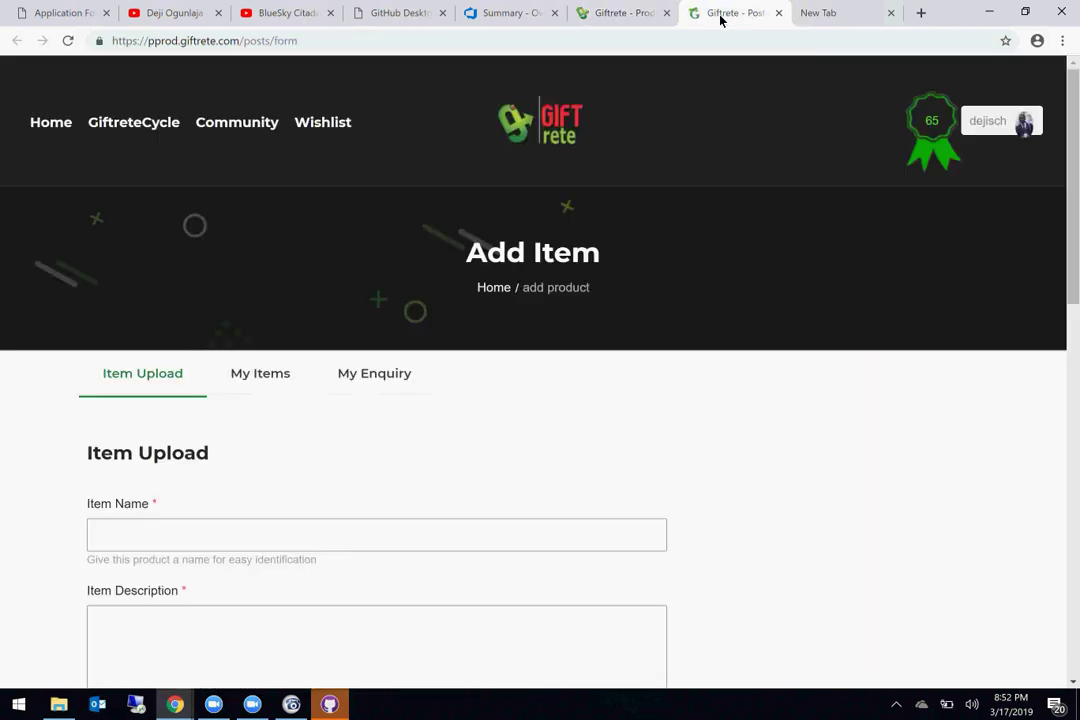
scroll(578, 388, down, 2)
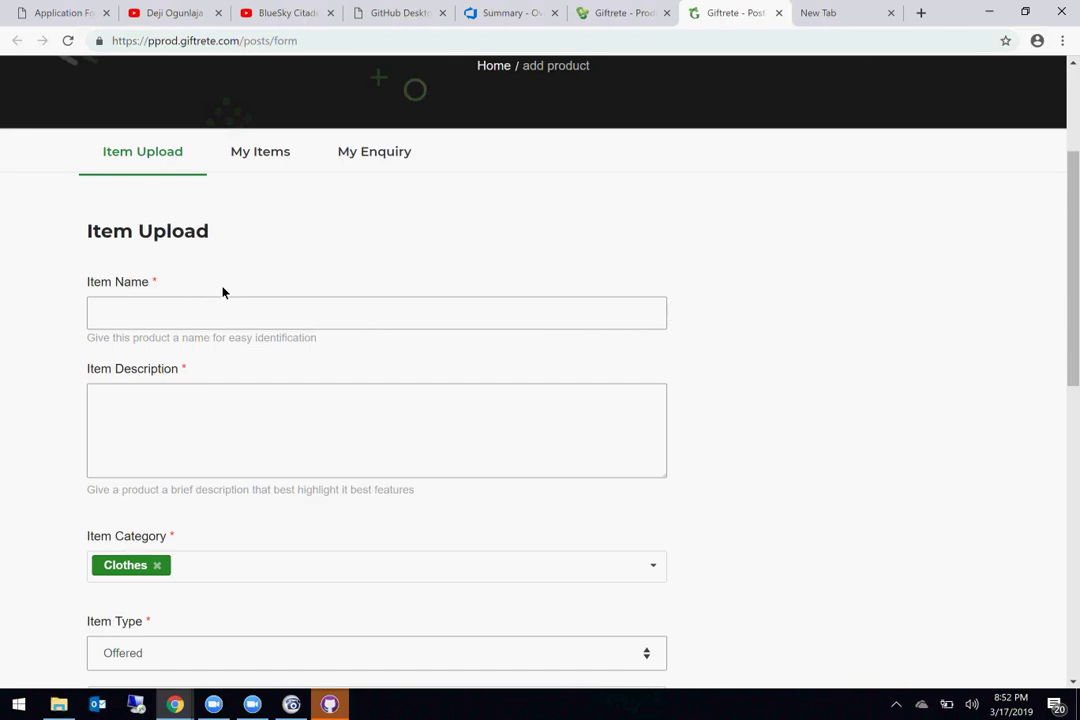
Step: Compare the product details page against the blank item upload form
click(588, 18)
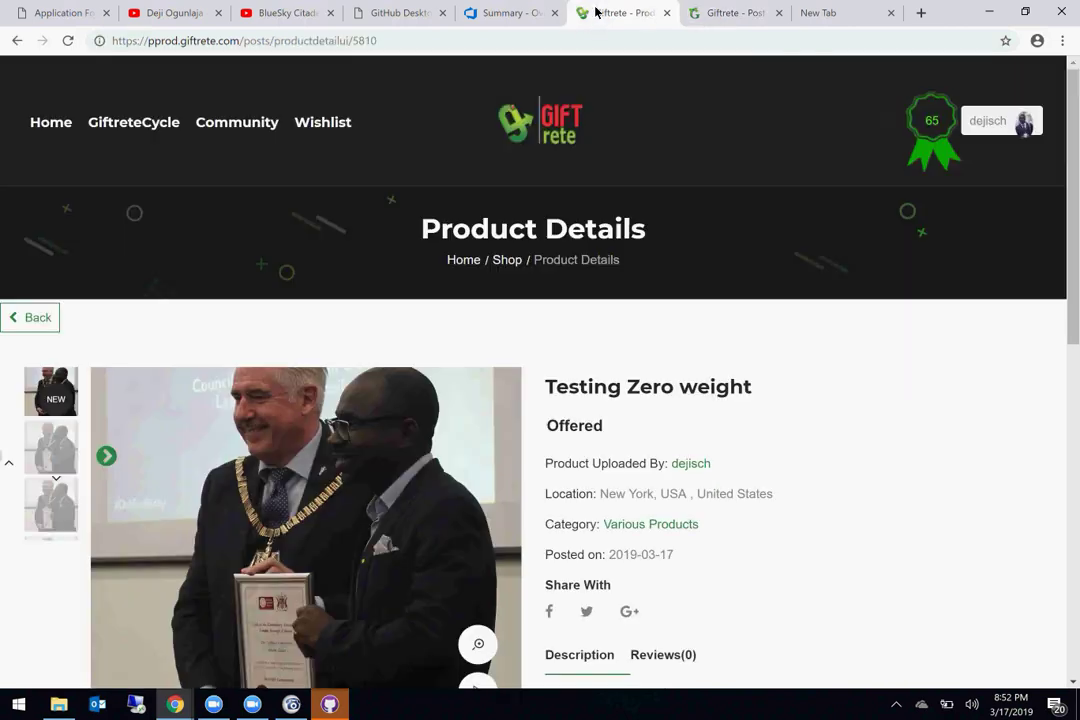
click(712, 16)
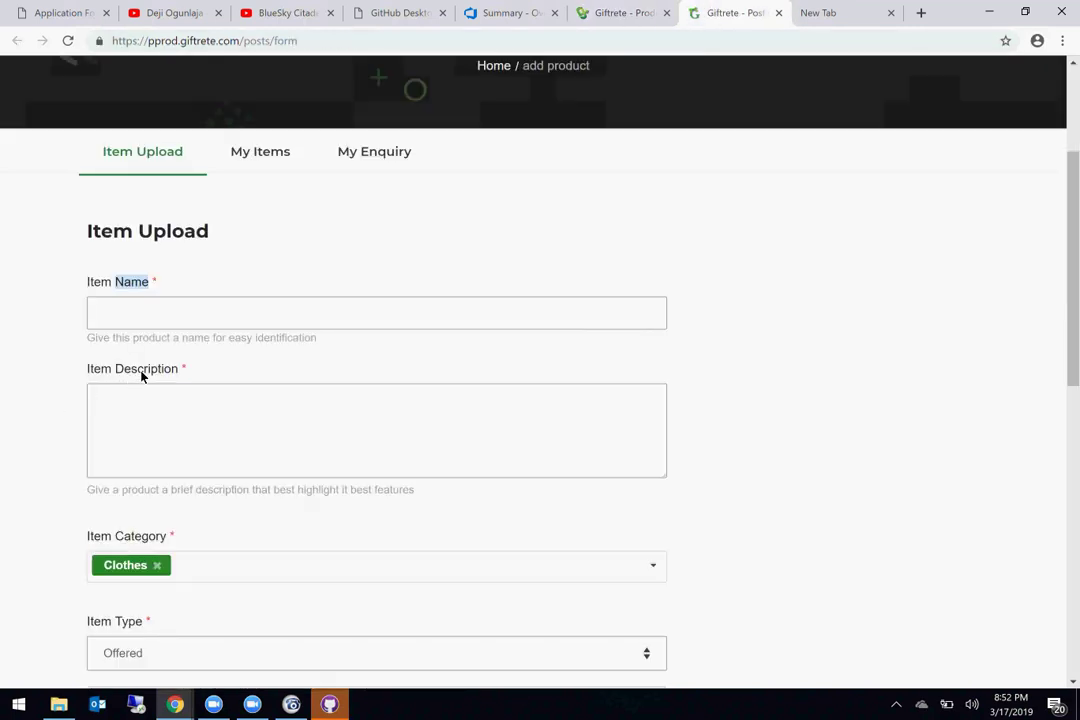
click(610, 8)
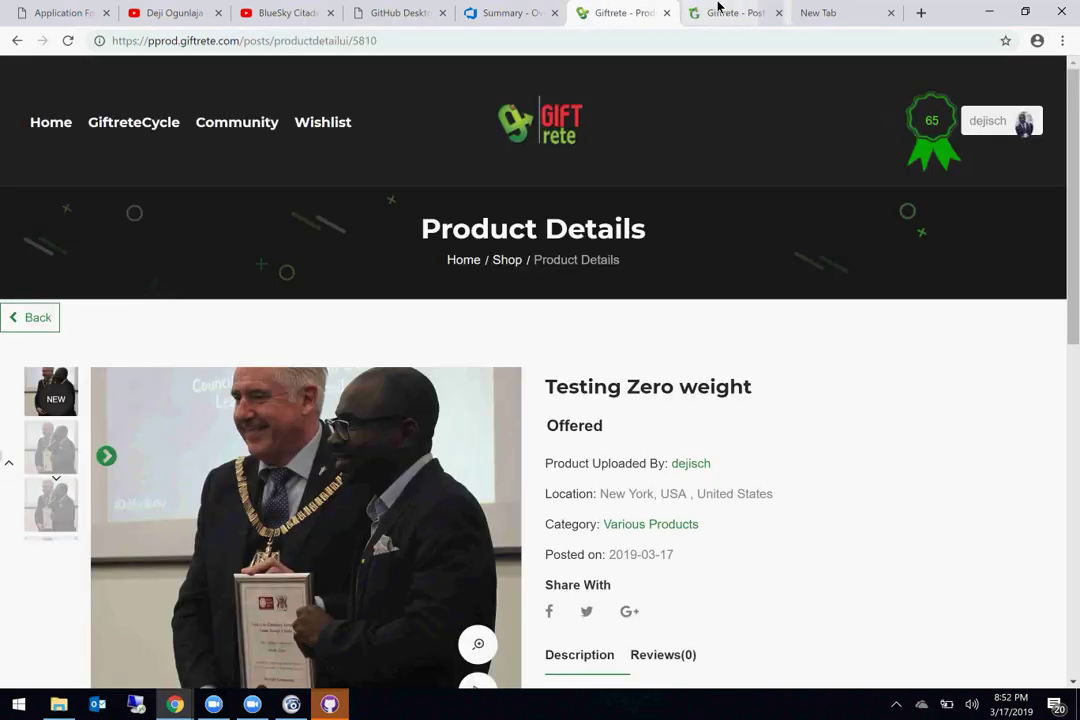
click(725, 12)
scroll(548, 322, down, 2)
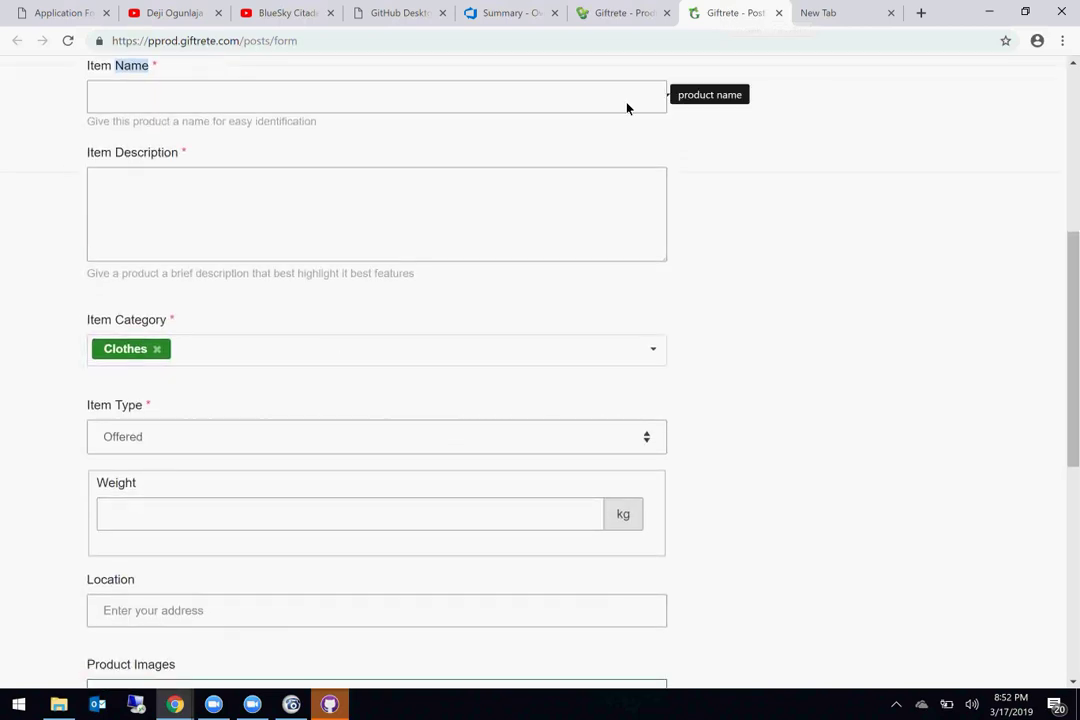
click(622, 12)
scroll(699, 571, down, 1)
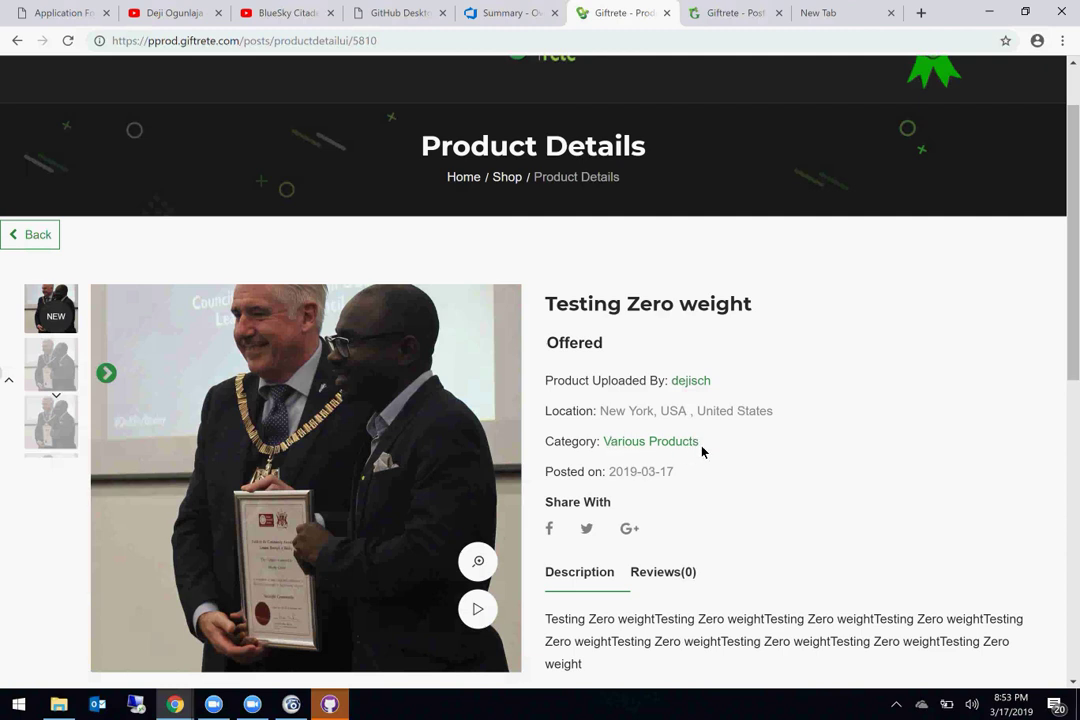
click(703, 14)
scroll(465, 557, down, 2)
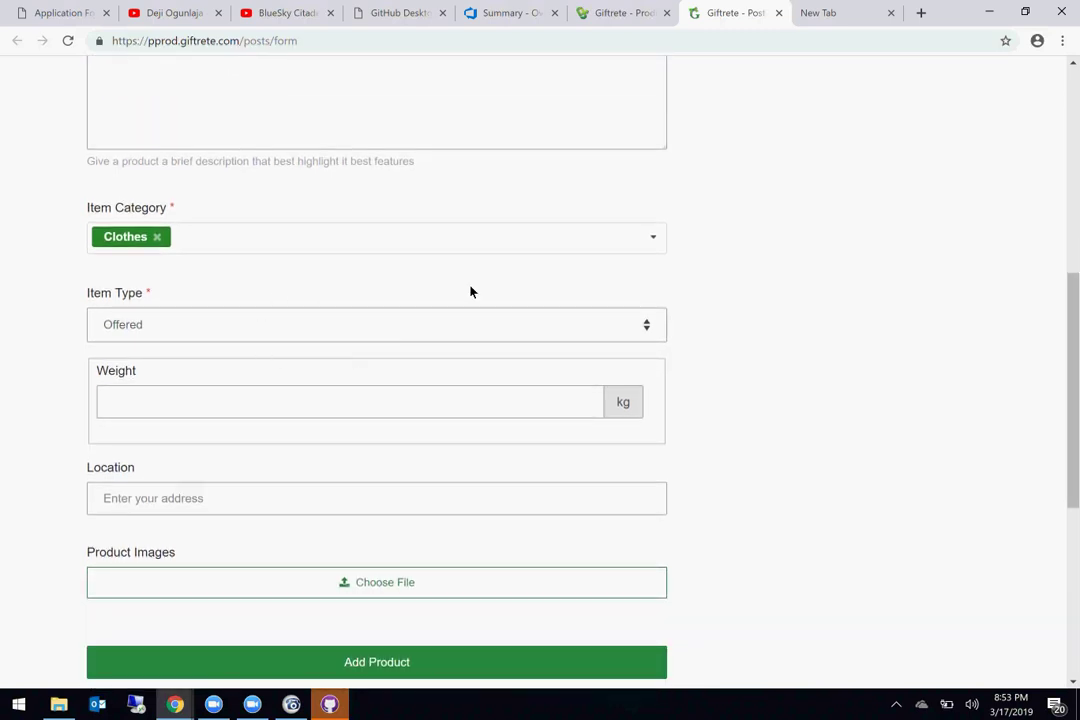
scroll(775, 540, up, 4)
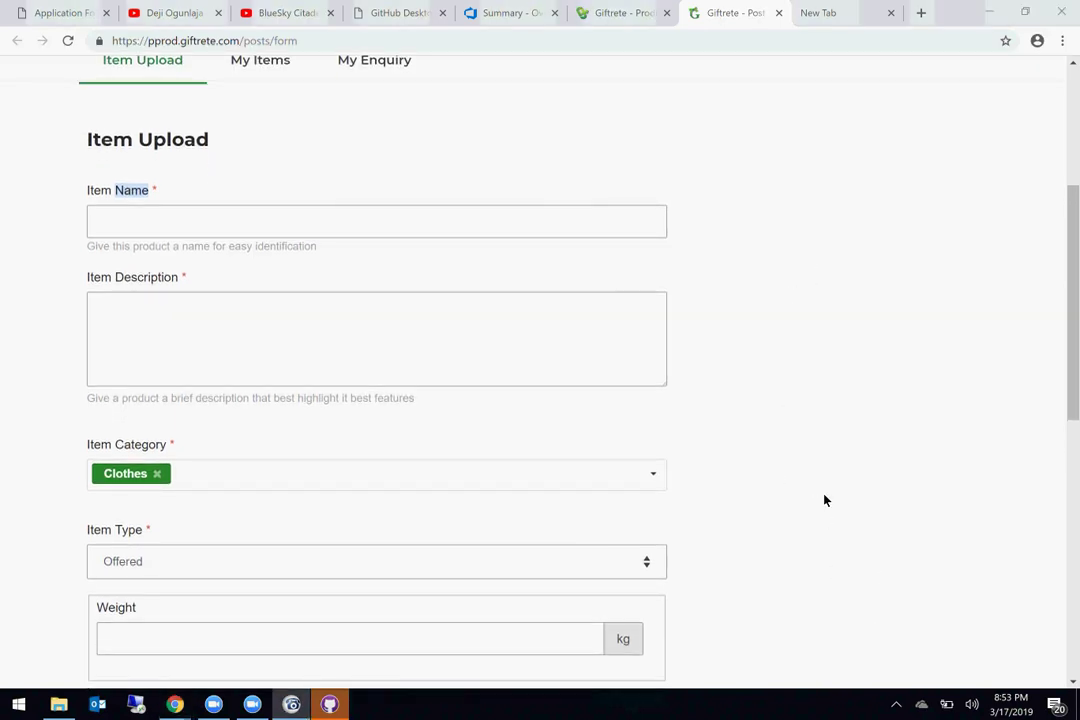
Step: Go to GiftreteProject's Sprint 8 backlog in Azure DevOps and create a new Bug
click(500, 10)
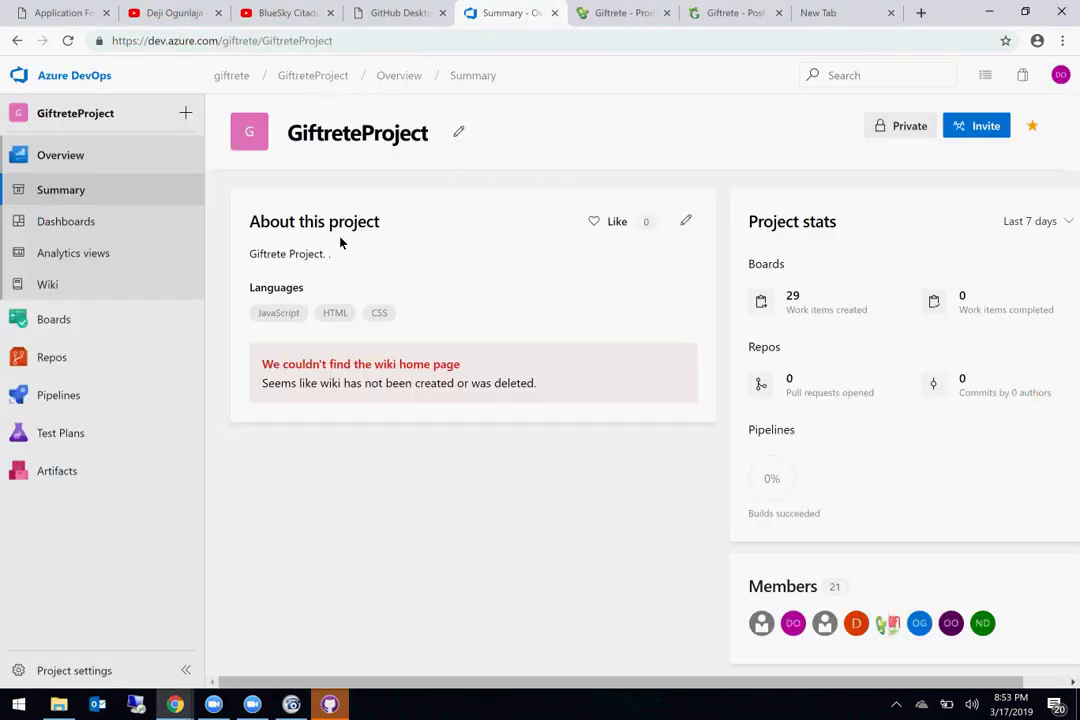
mouse_move(48, 318)
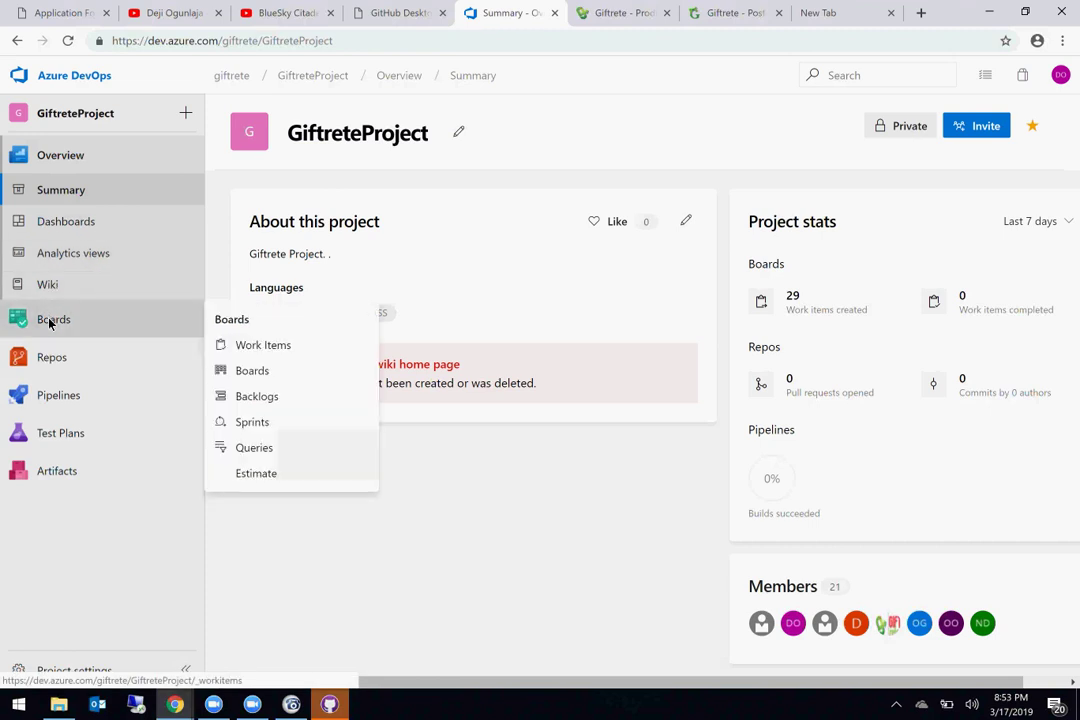
click(255, 424)
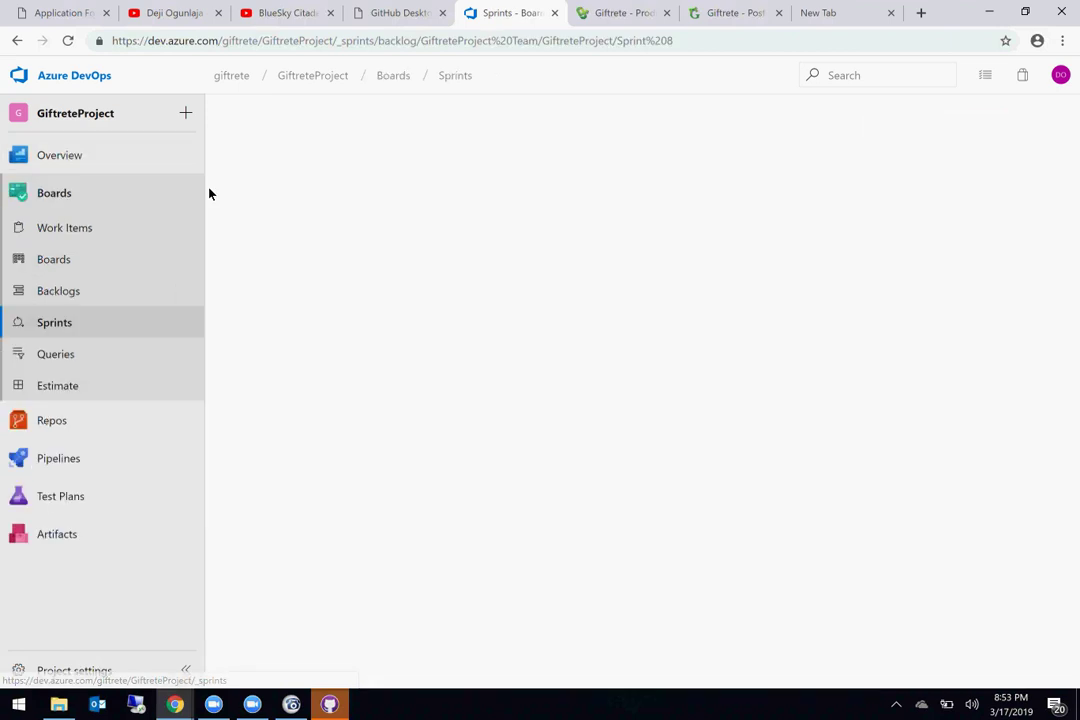
click(183, 114)
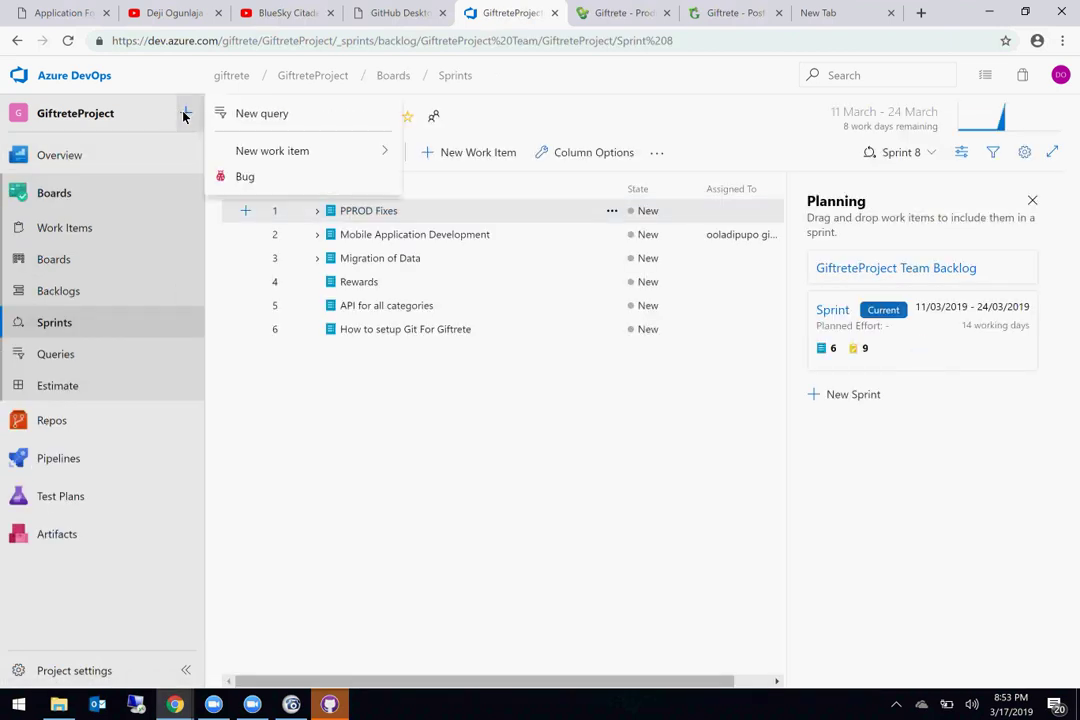
click(246, 177)
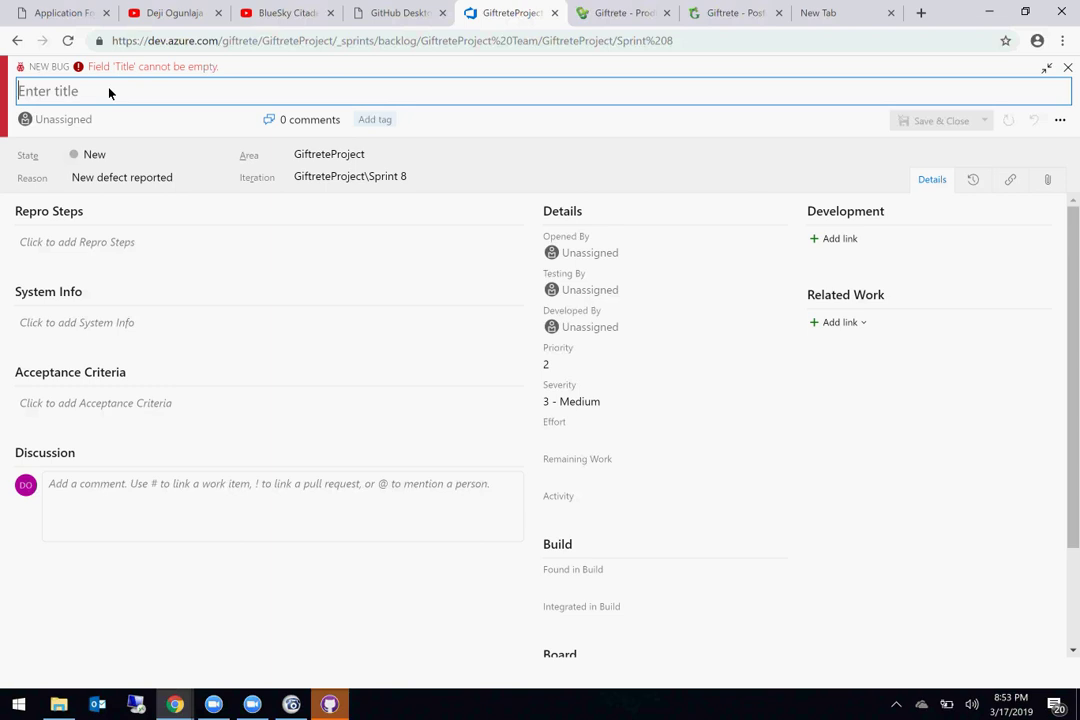
Step: Title the bug: one category is displayed on product details even though two categories are specified
text(One categ)
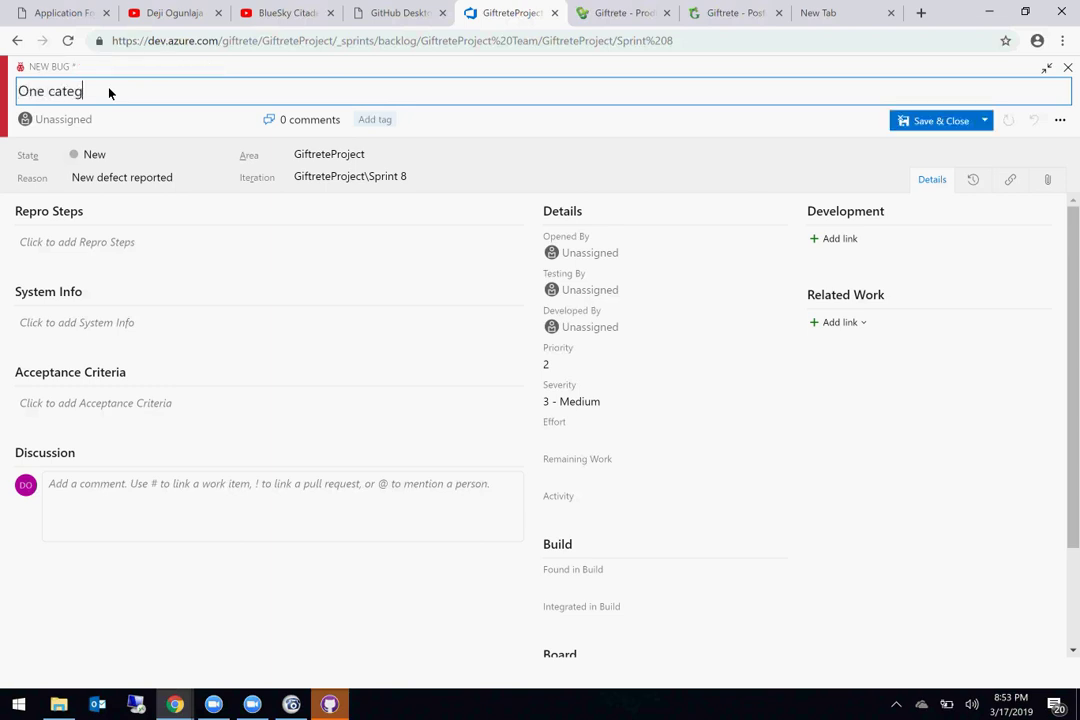
text(ory is displayed on the prodetails)
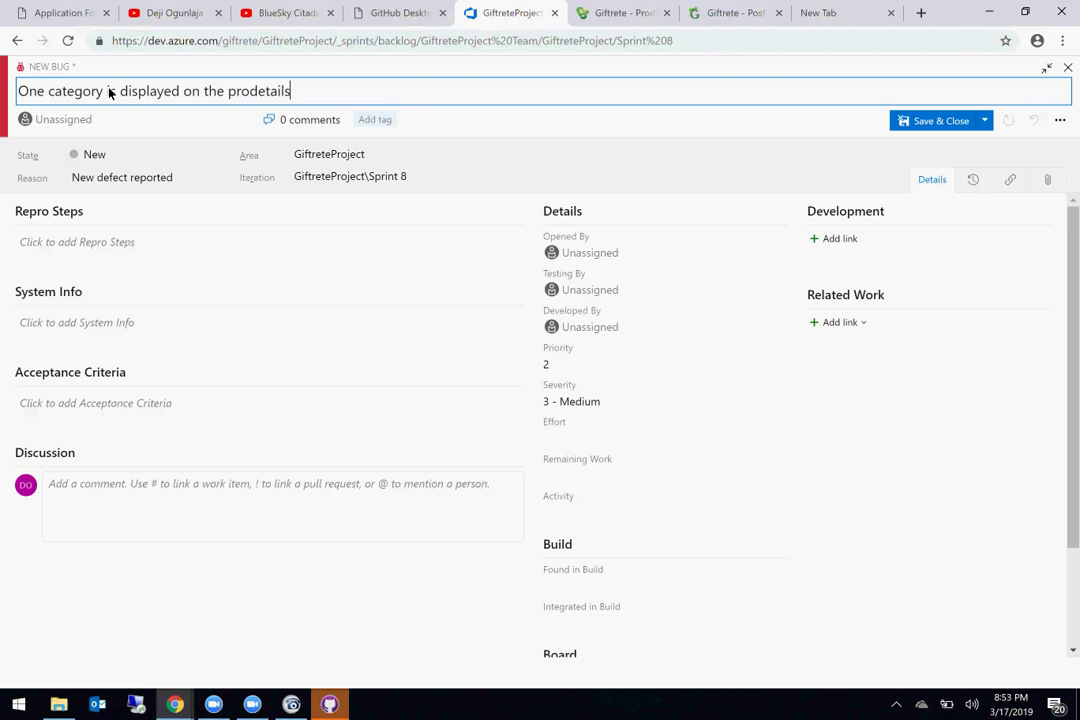
key(Left)
key(Left)
key(Left)
key(Left)
key(Left)
key(Left)
key(Left)
text(uct)
key(End)
text(e)
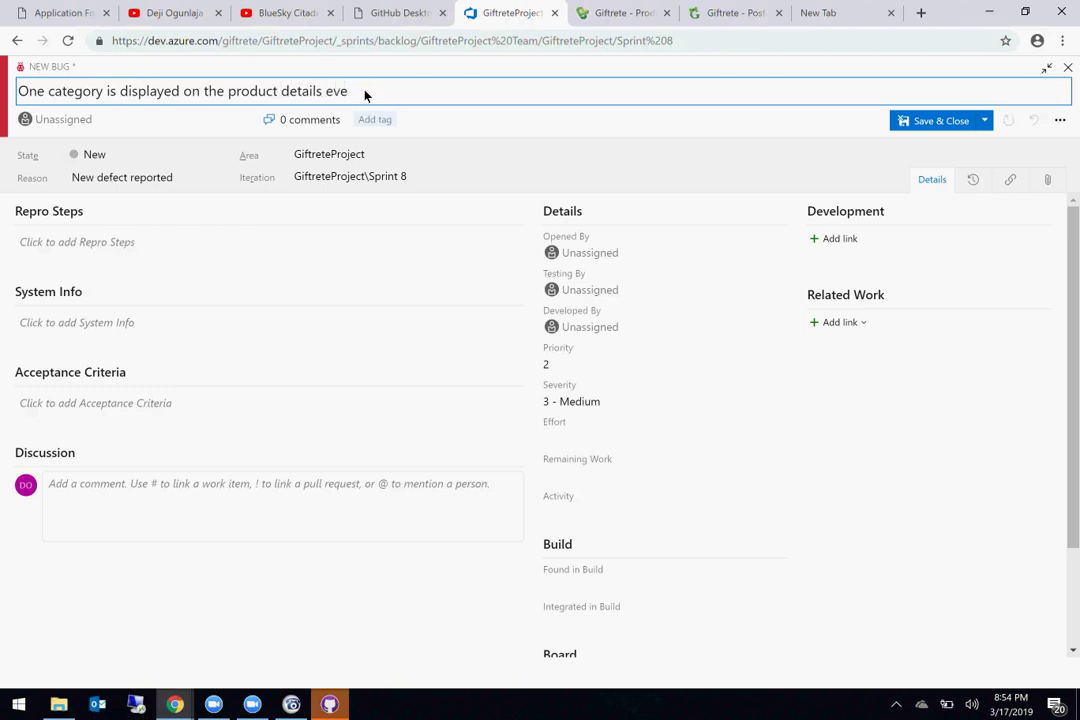
text(ven though i)
key(BackSpace)
key(BackSpace)
text(two )
text(pro)
key(BackSpace)
key(BackSpace)
key(BackSpace)
text(cat)
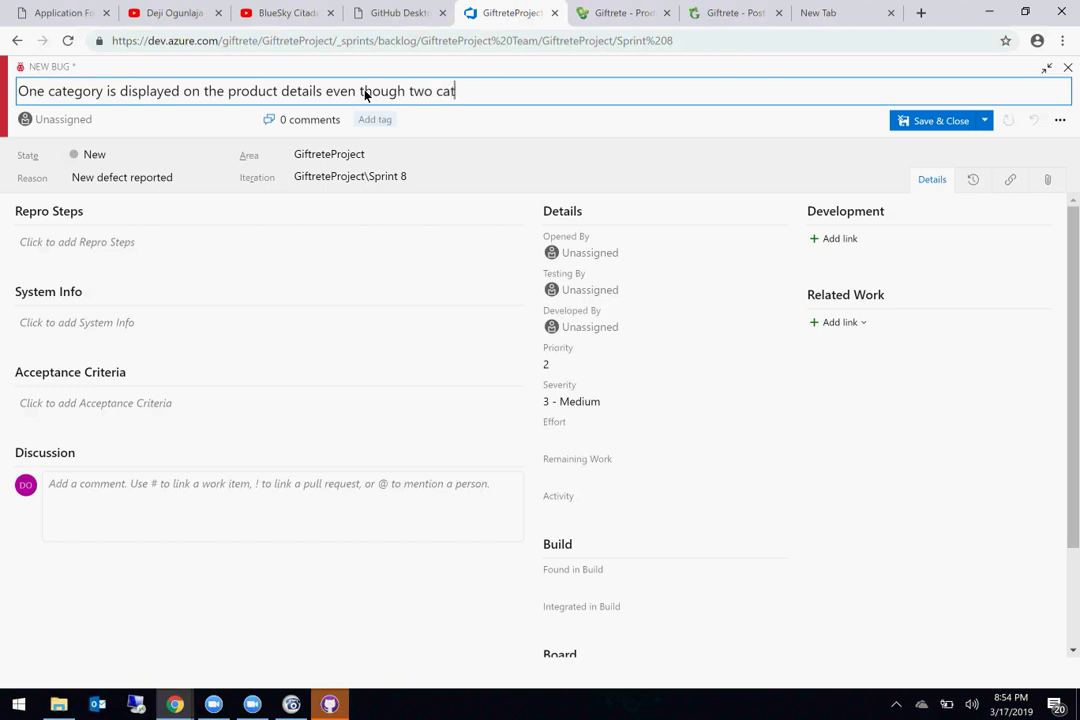
text(egories are specified)
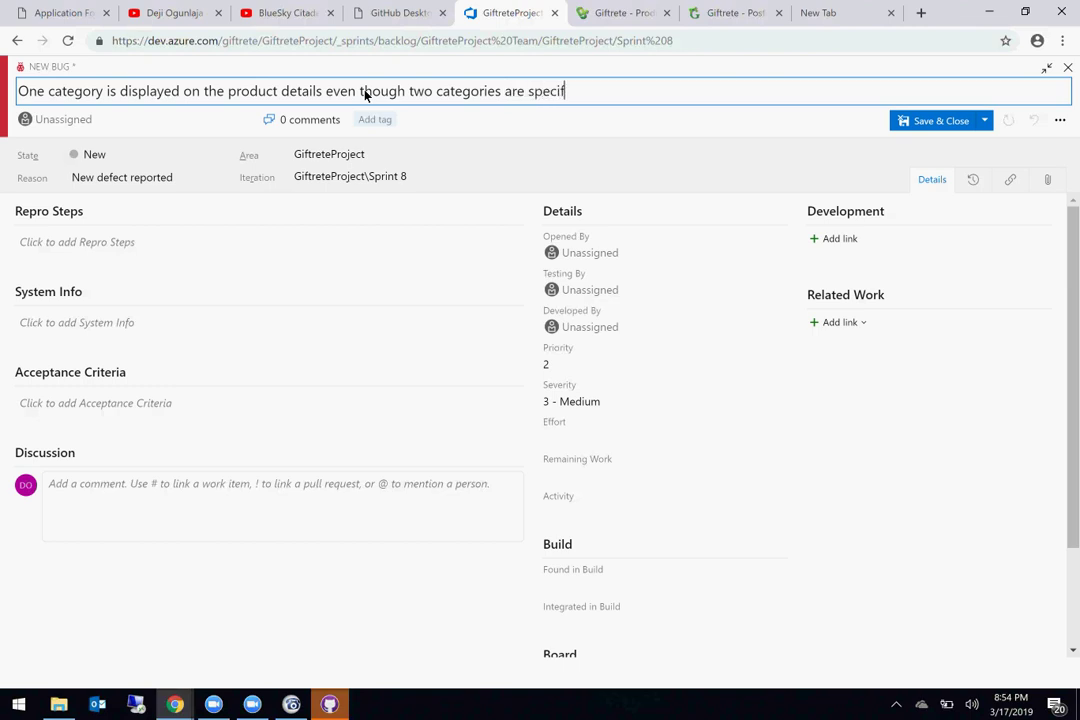
Step: Leave Repro Steps empty and return to the Giftrete item upload form
click(108, 252)
text(Create)
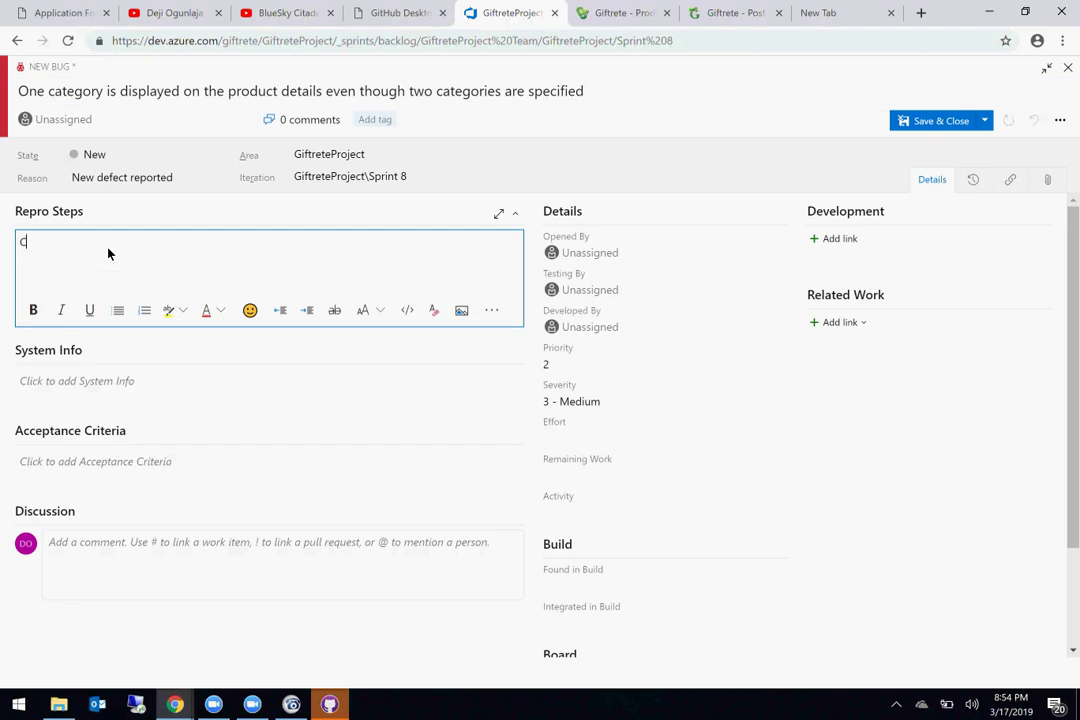
key(BackSpace)
key(BackSpace)
key(BackSpace)
key(BackSpace)
key(BackSpace)
key(BackSpace)
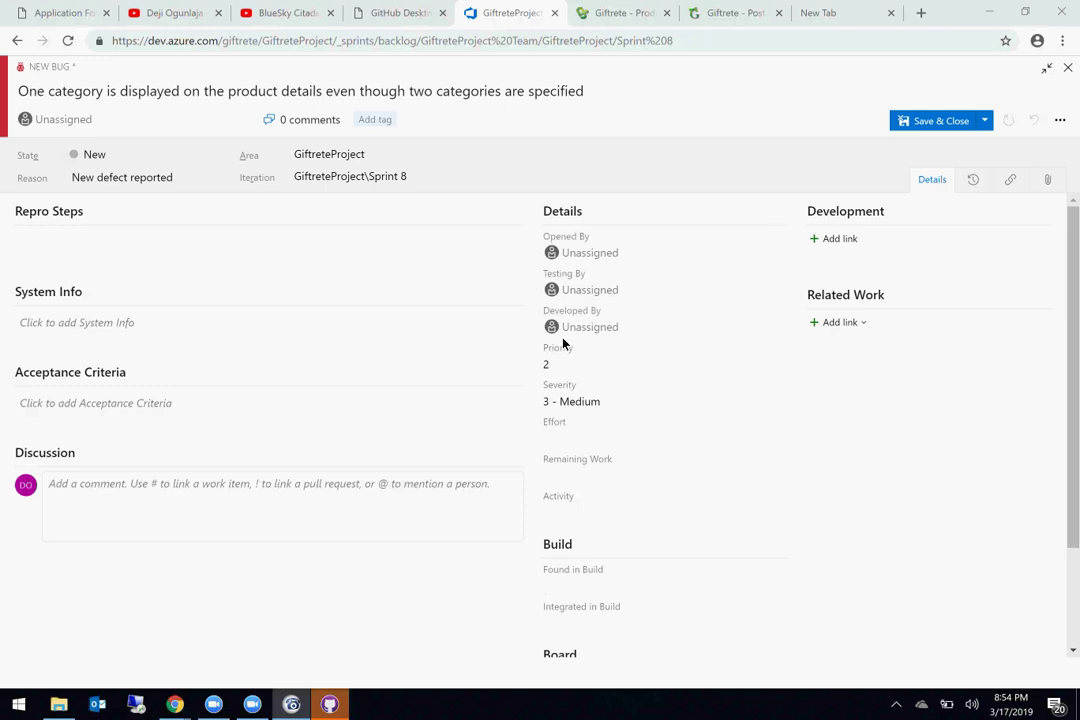
click(720, 12)
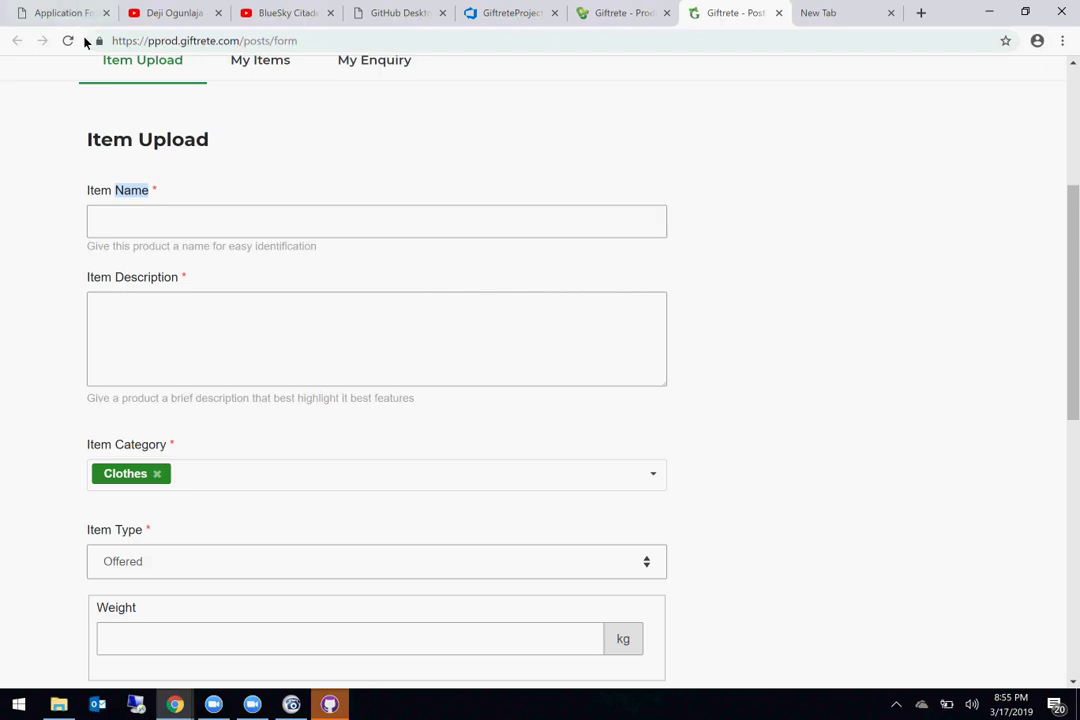
Step: Edit the address to giftrete.com and load the live Giftrete site
click(148, 41)
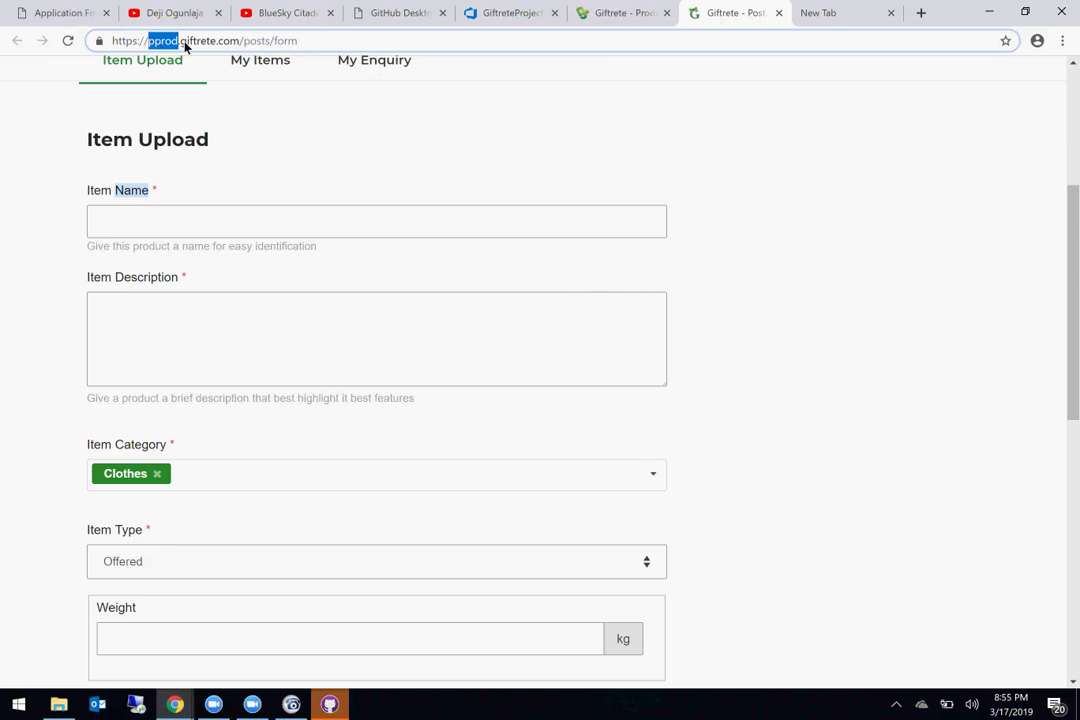
double_click(190, 45)
click(183, 47)
key(BackSpace)
key(BackSpace)
key(BackSpace)
key(BackSpace)
key(BackSpace)
key(BackSpace)
key(BackSpace)
key(BackSpace)
key(BackSpace)
key(BackSpace)
key(BackSpace)
key(BackSpace)
key(BackSpace)
key(BackSpace)
click(265, 45)
key(BackSpace)
key(BackSpace)
key(BackSpace)
key(BackSpace)
key(BackSpace)
key(BackSpace)
key(BackSpace)
key(BackSpace)
key(BackSpace)
key(BackSpace)
key(BackSpace)
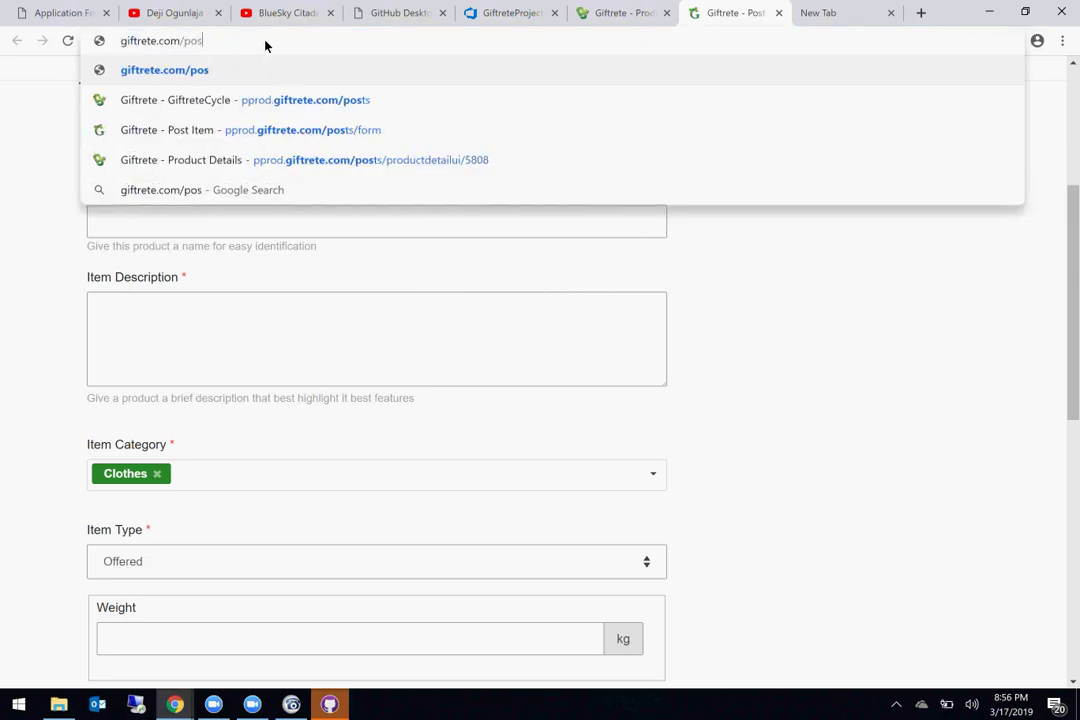
key(Return)
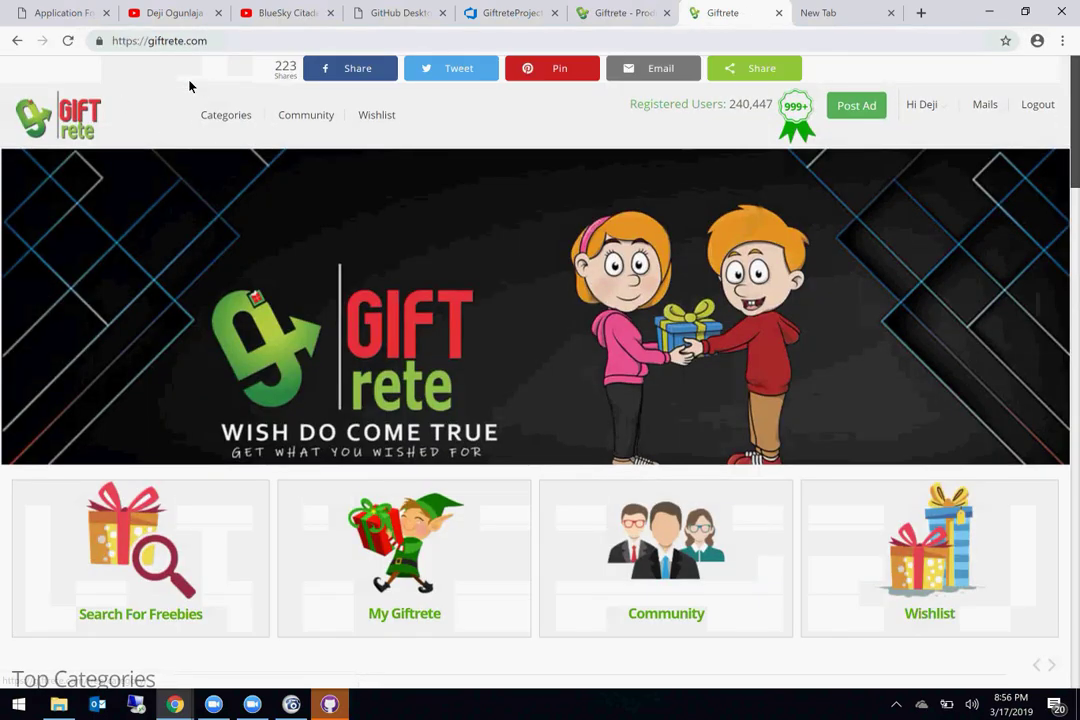
Step: Replace the address to load the pprod.giftrete.com pre-production home page
double_click(162, 41)
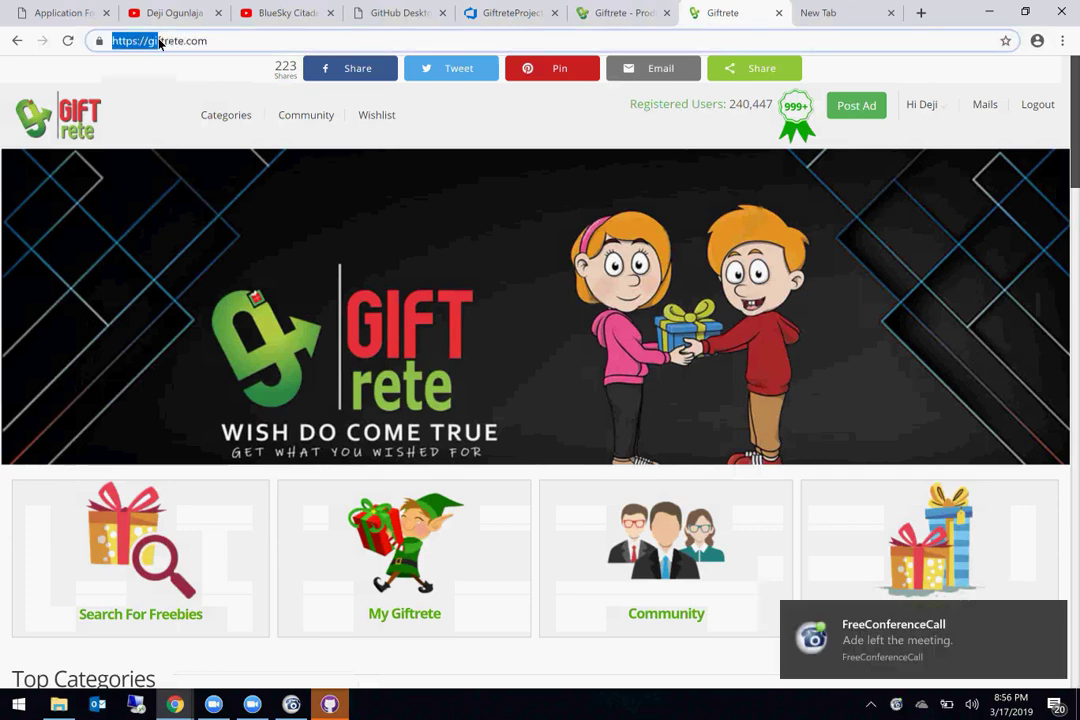
click(160, 41)
key(shift+Home)
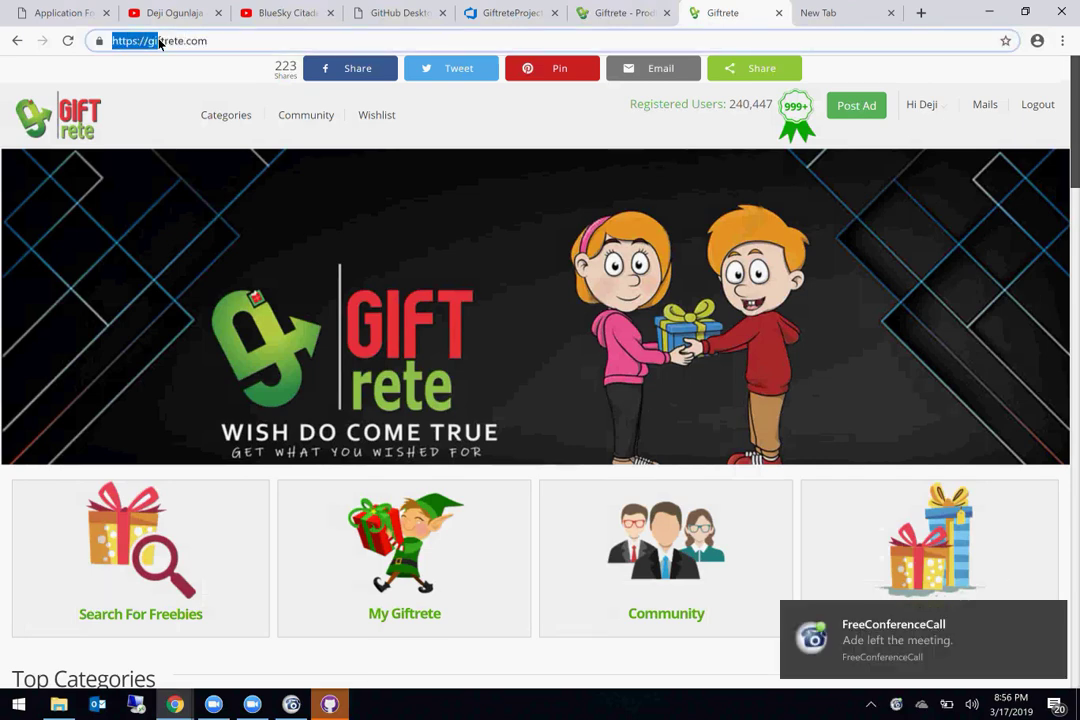
key(ctrl+a)
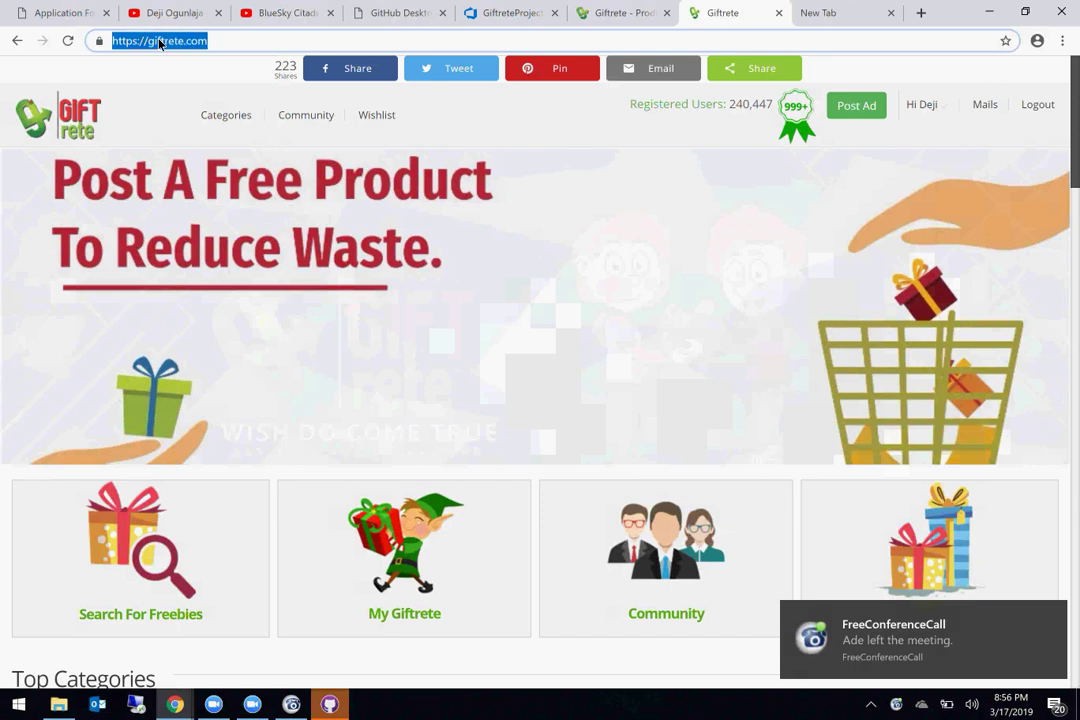
text(pp)
key(Return)
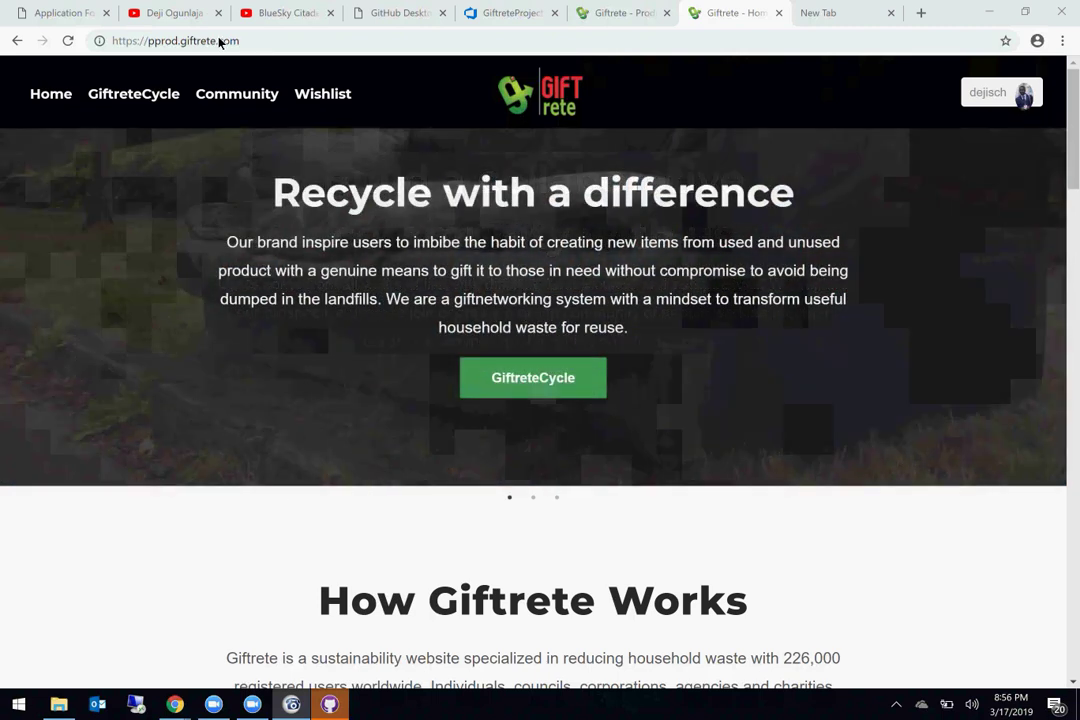
click(219, 42)
key(shift+Home)
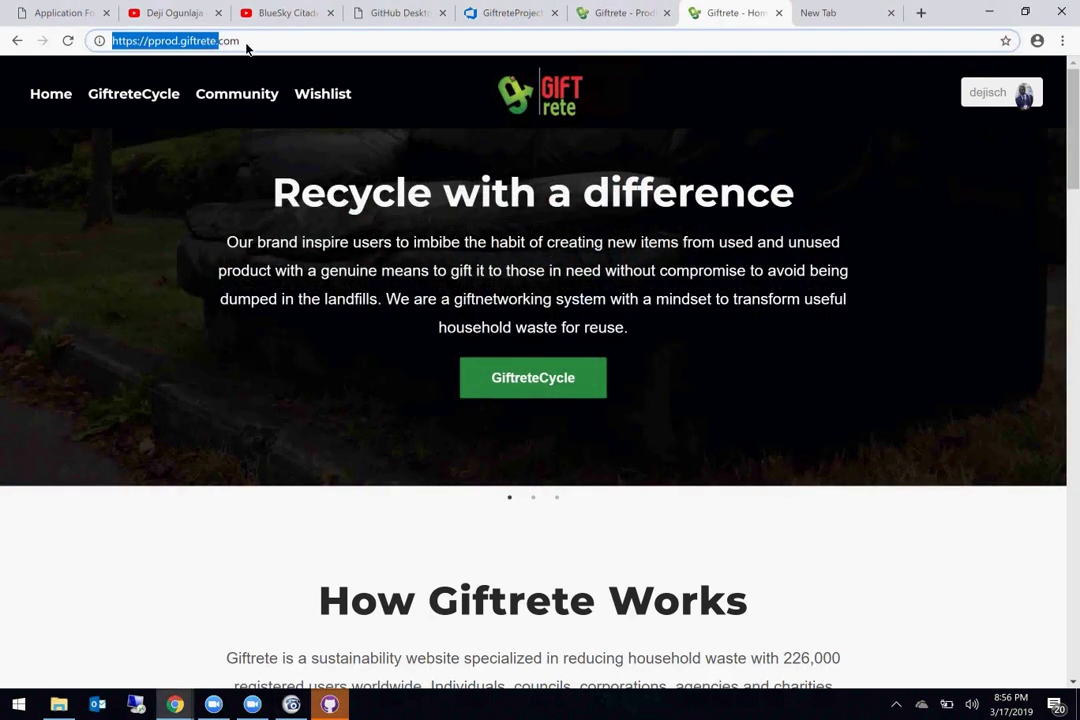
key(shift+End)
key(ctrl+a)
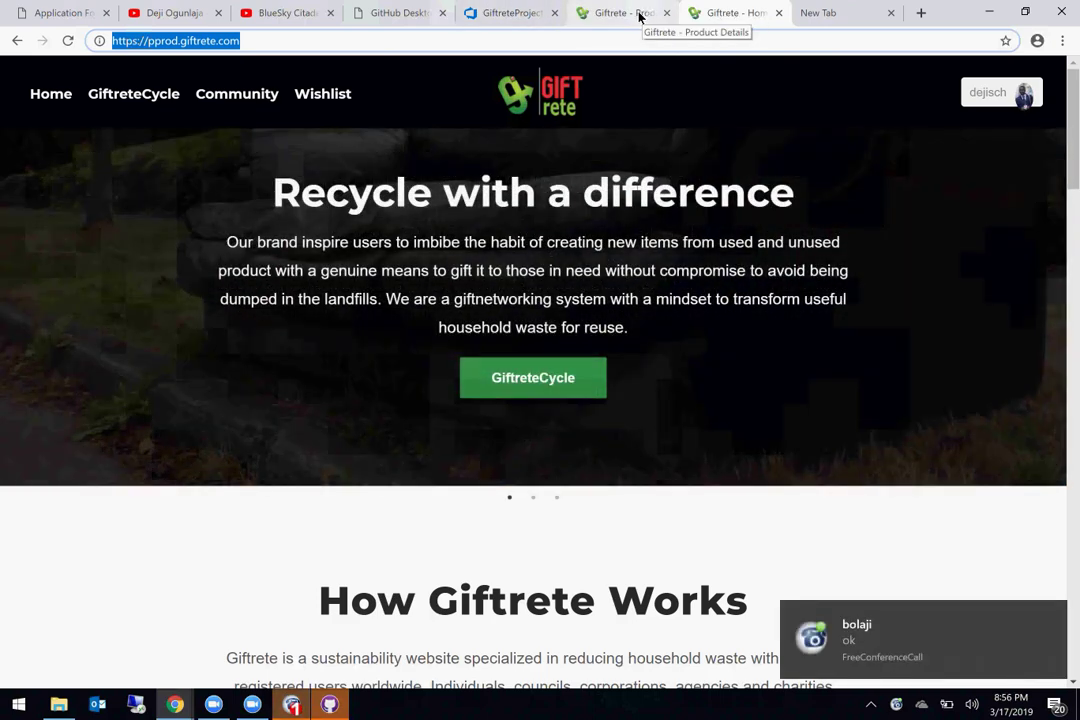
click(637, 20)
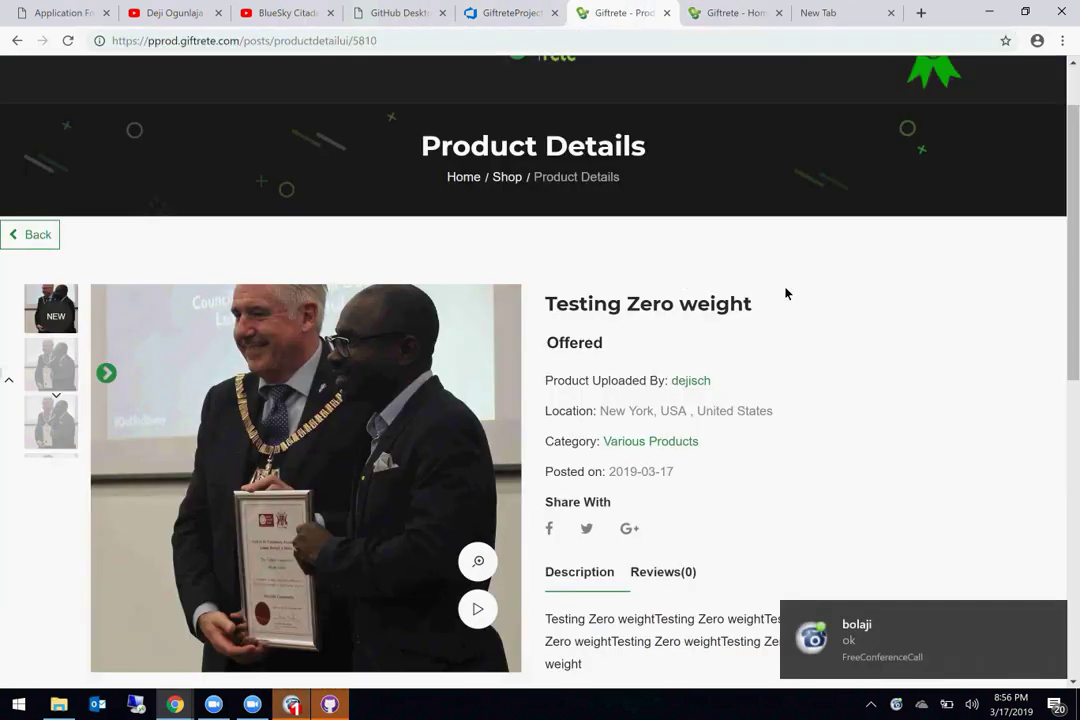
click(727, 20)
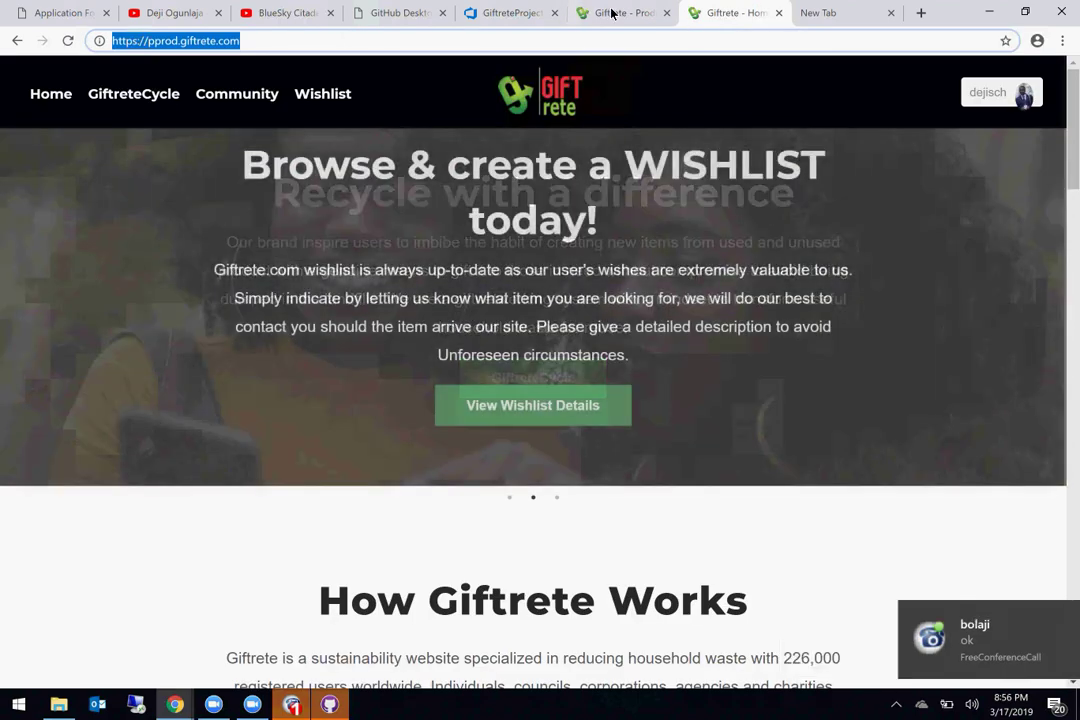
click(605, 14)
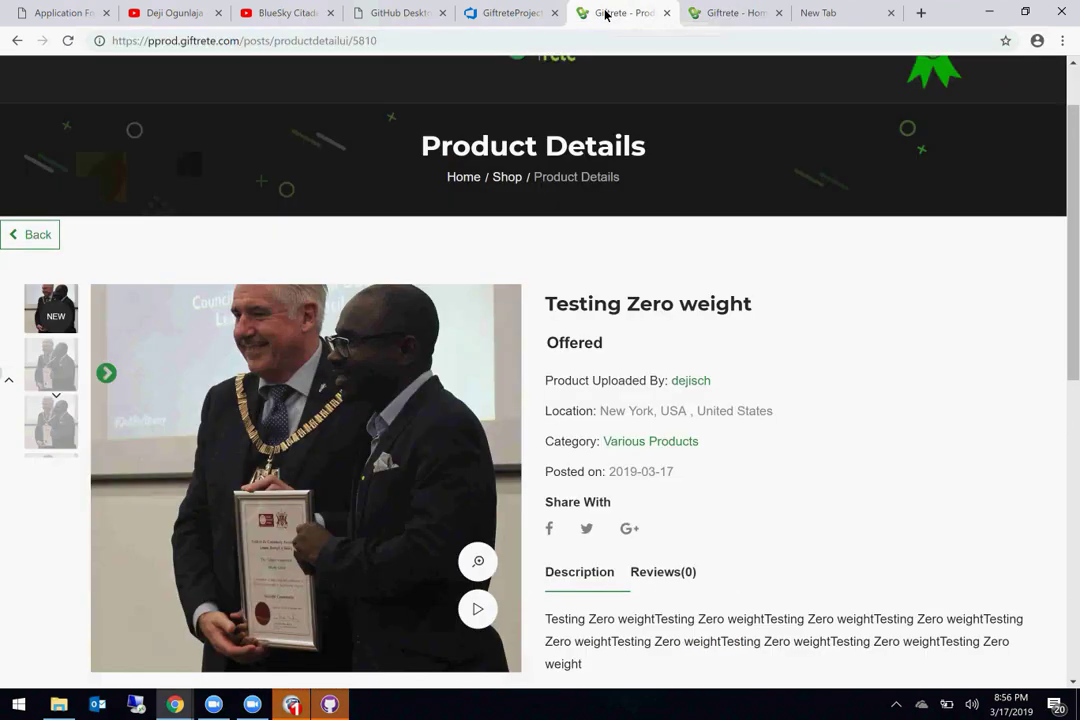
click(722, 16)
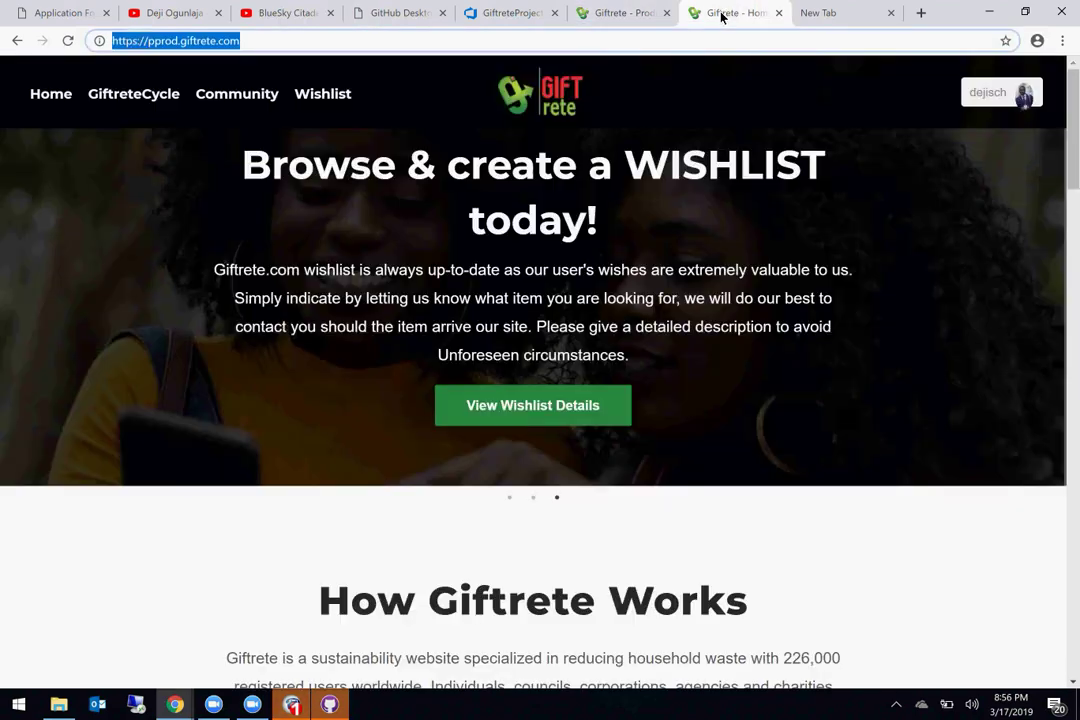
scroll(646, 279, down, 4)
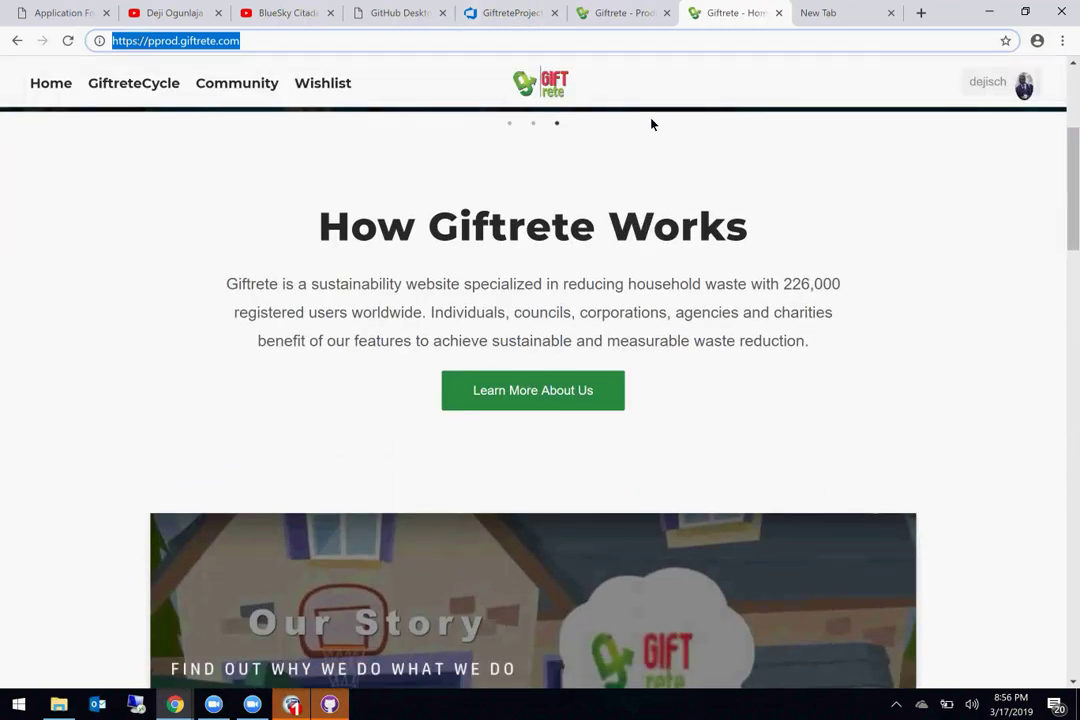
scroll(676, 341, up, 3)
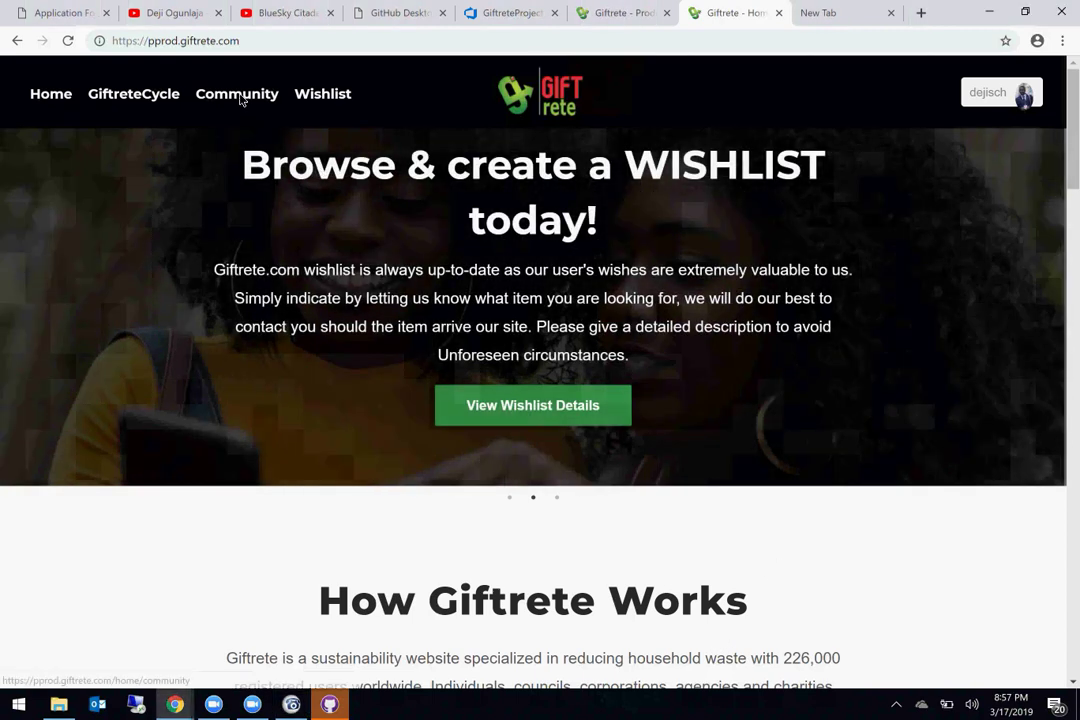
Step: View the Community info page, then the overview listing 0 owned, 1 admin, 2 member communities
click(254, 95)
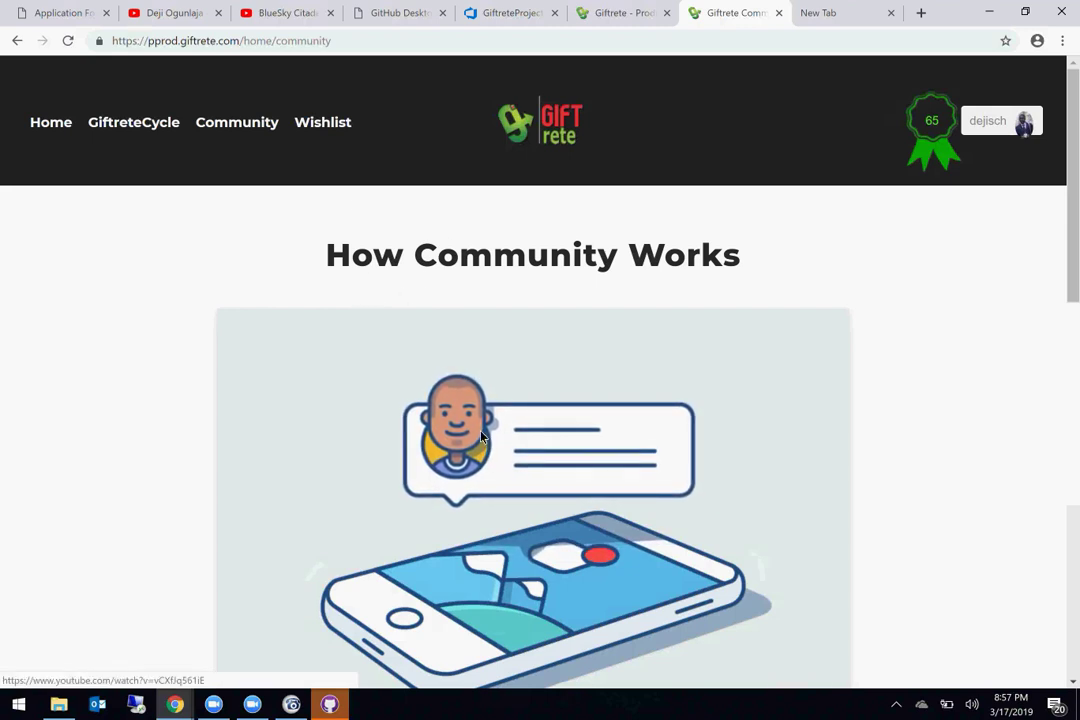
scroll(535, 460, down, 1)
scroll(535, 452, down, 3)
scroll(535, 451, up, 4)
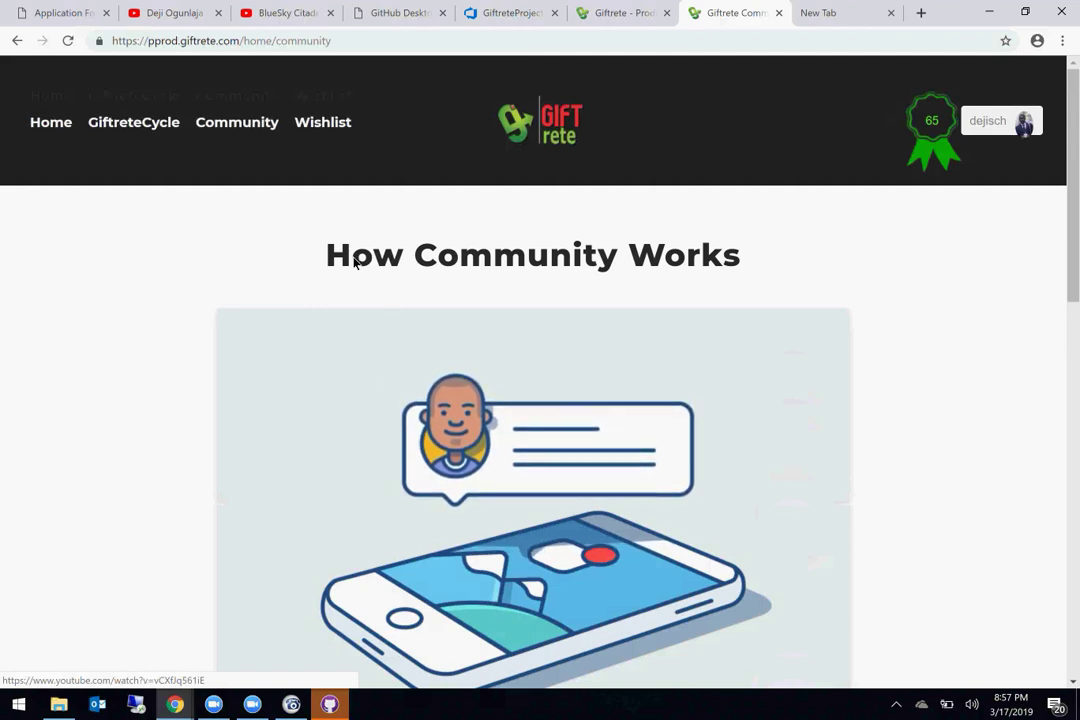
click(1040, 120)
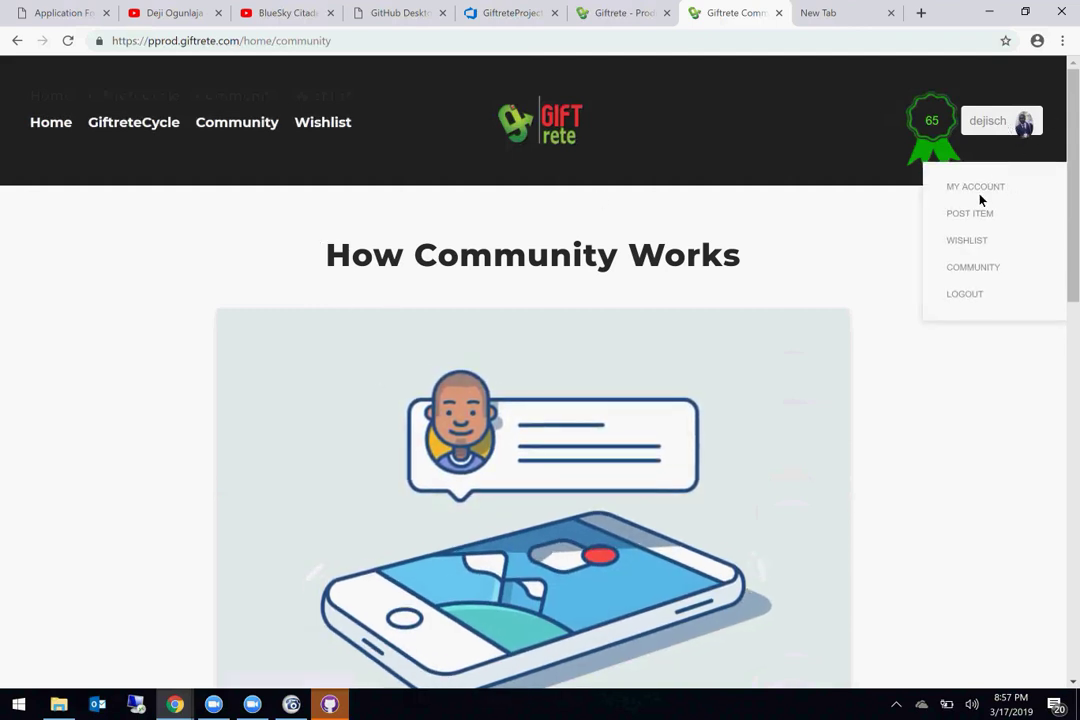
click(982, 267)
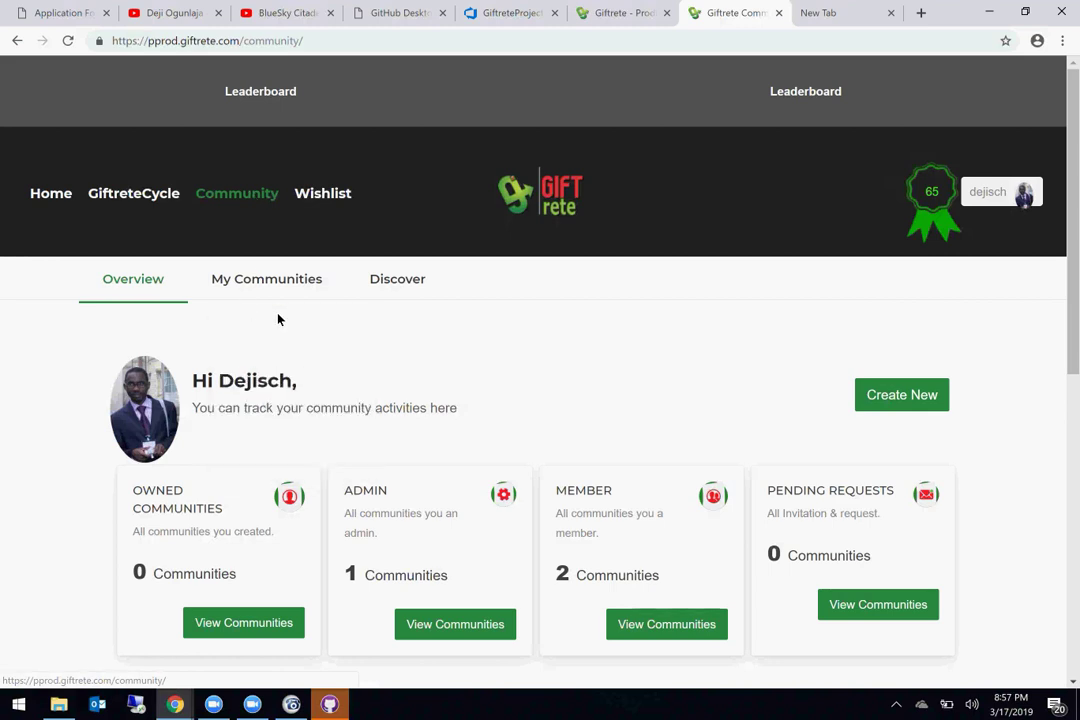
drag(340, 409, 323, 402)
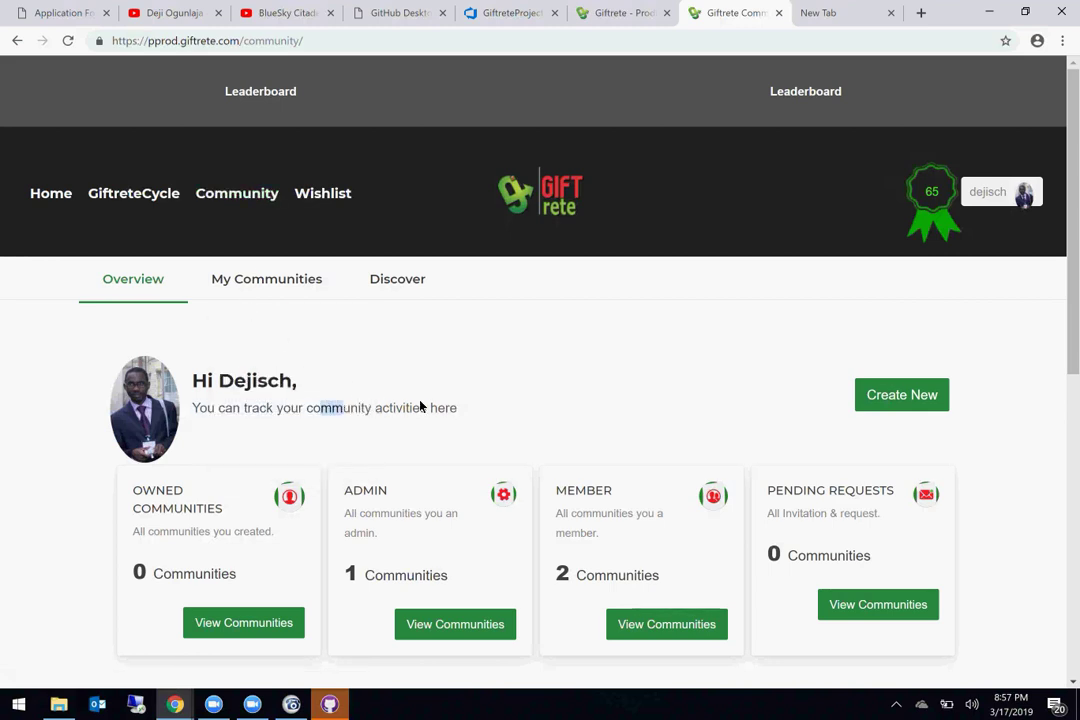
scroll(420, 406, down, 3)
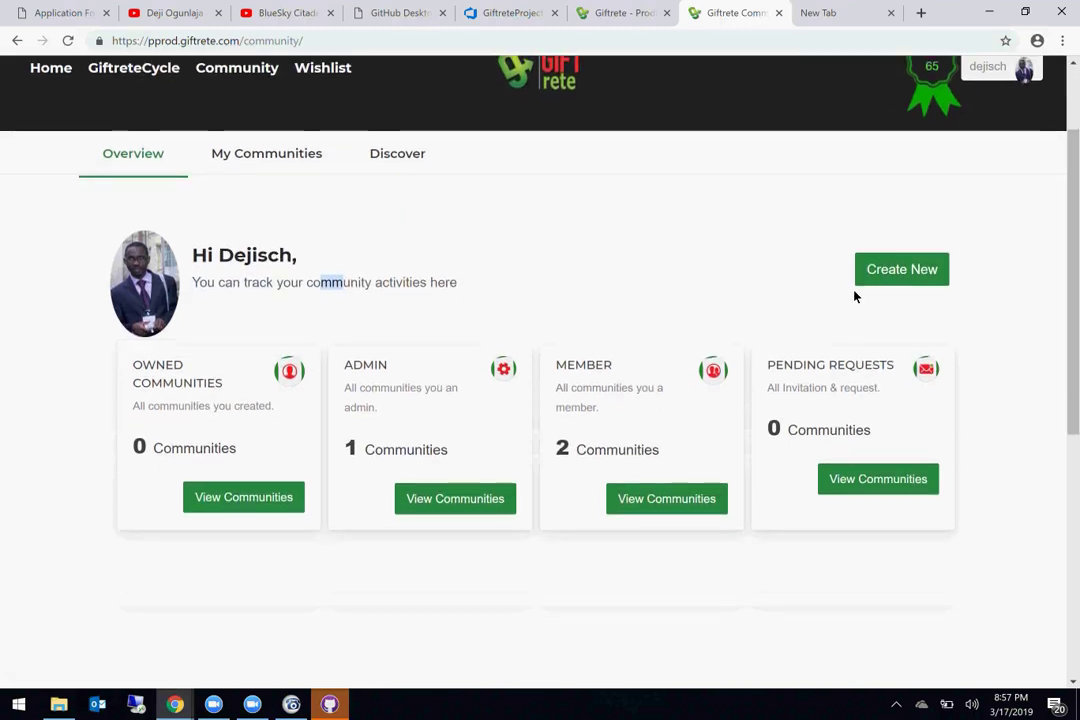
Step: Start a new community named 'My BlueSkyCitadel' described as 'This is my test community'
click(918, 274)
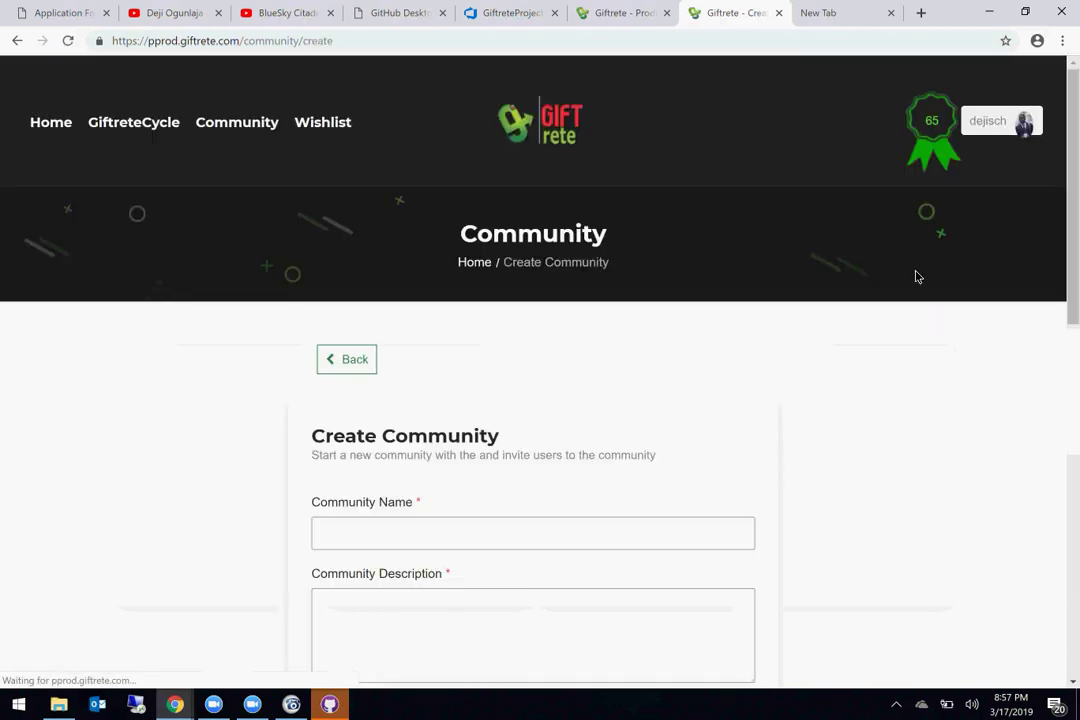
scroll(306, 469, down, 3)
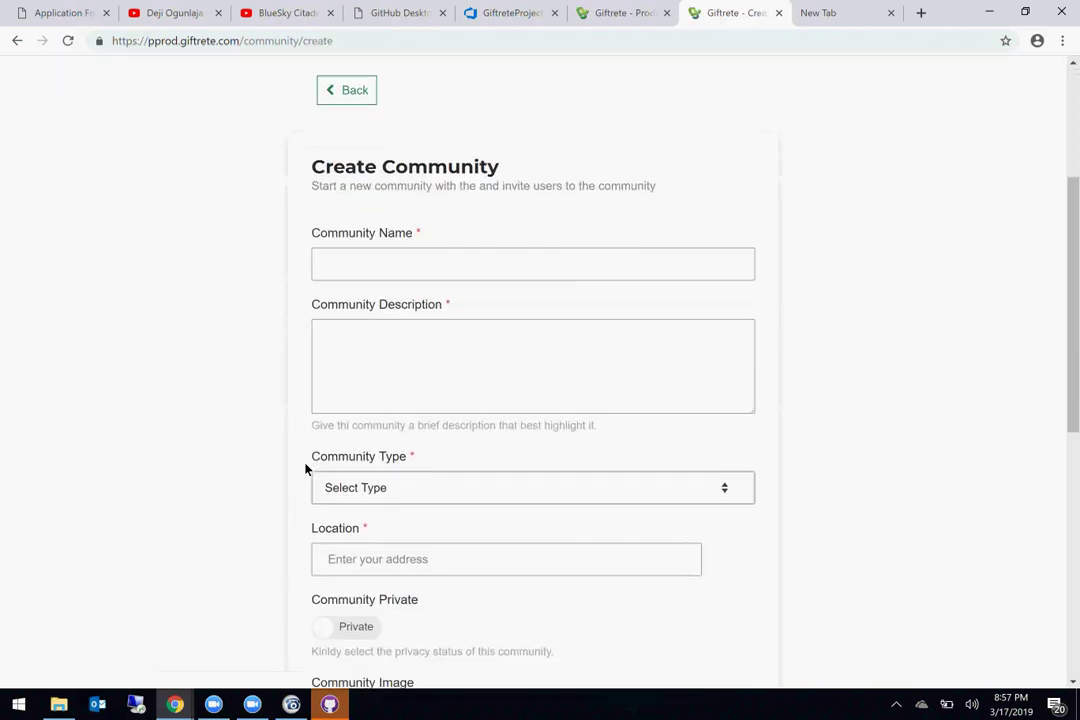
click(400, 262)
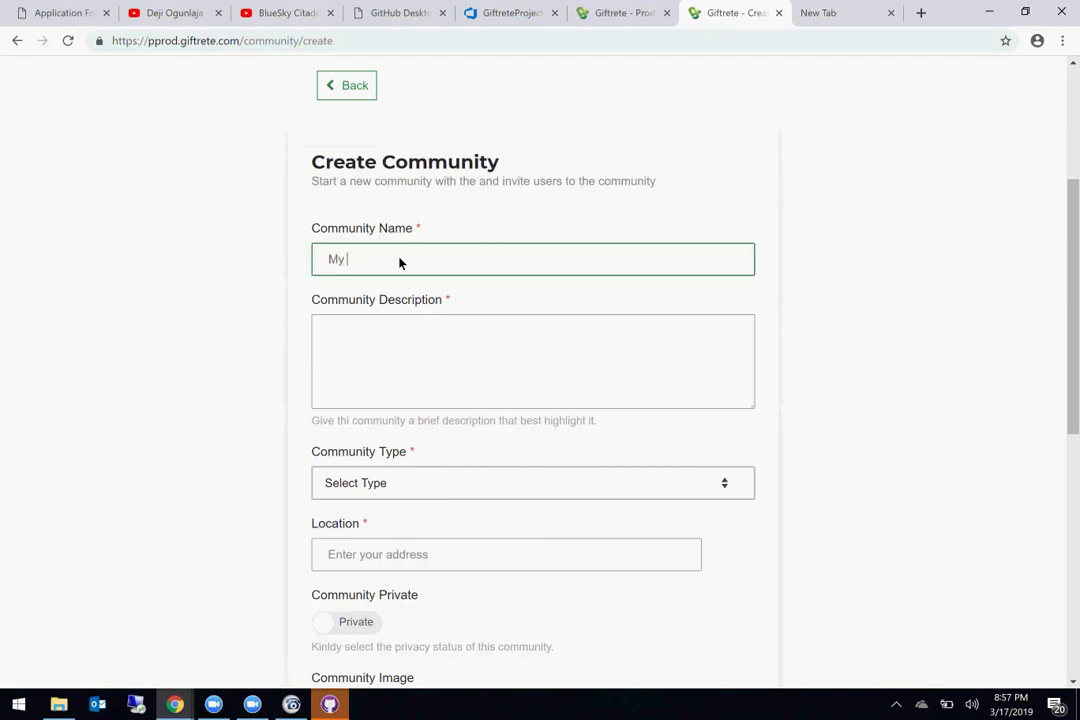
text(My BlueSkyCitadel Community)
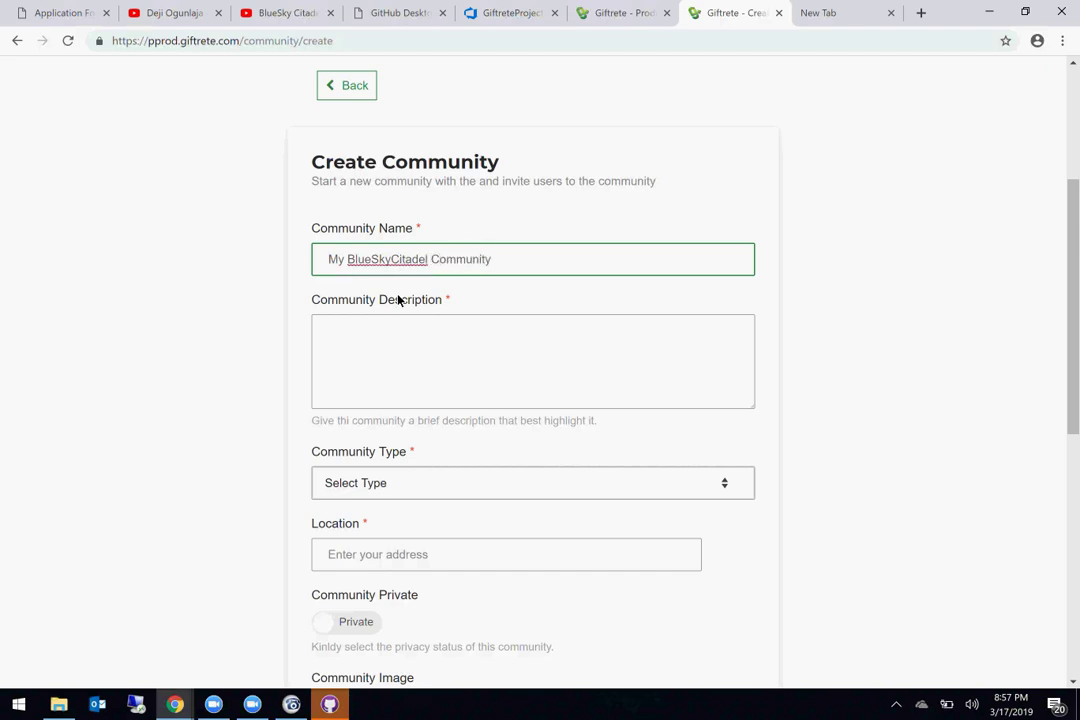
click(366, 366)
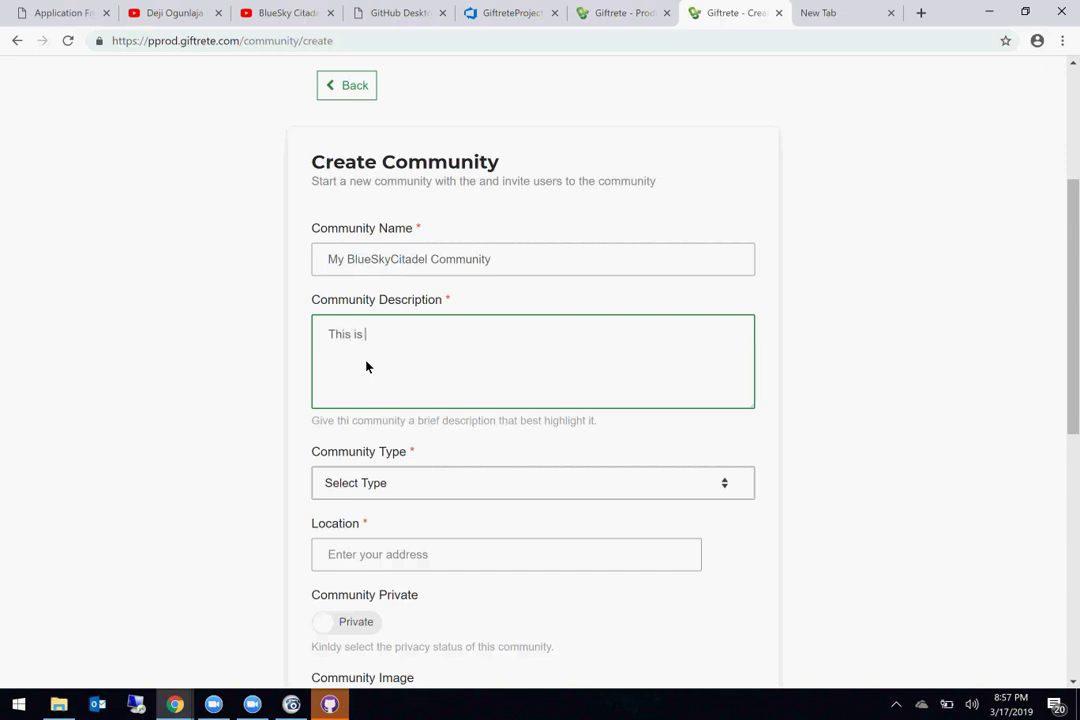
text(This is my test community)
Step: Set the community type to education and the location to Crayford, Dartford, UK
scroll(427, 487, down, 3)
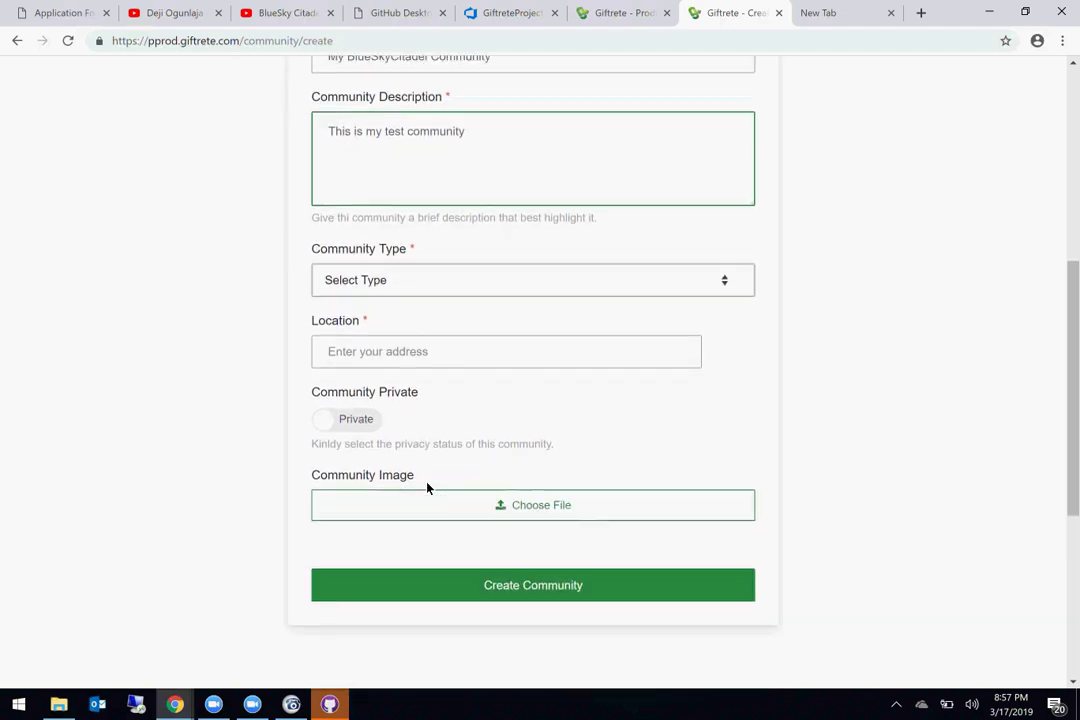
click(462, 269)
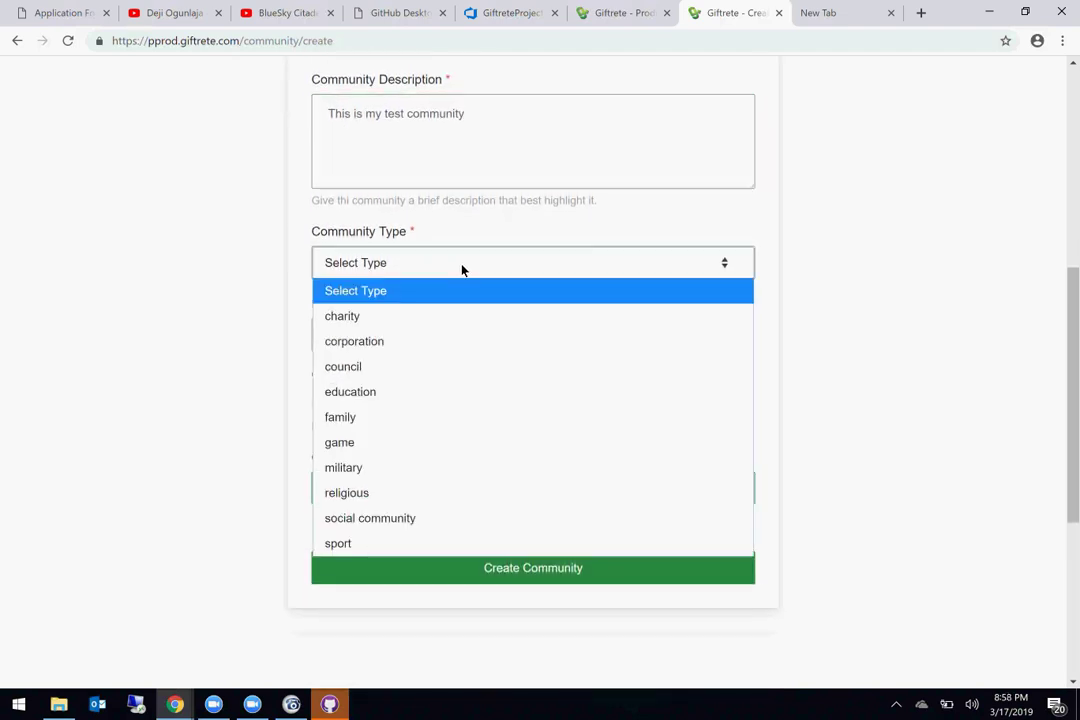
click(379, 398)
click(378, 345)
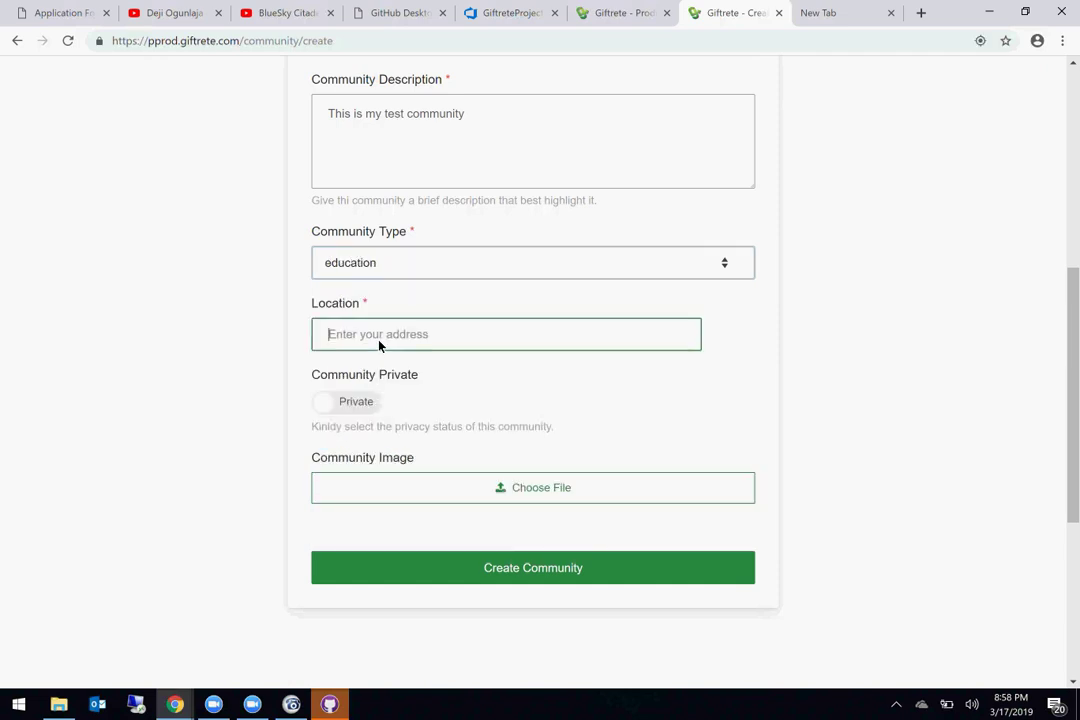
text(Cra)
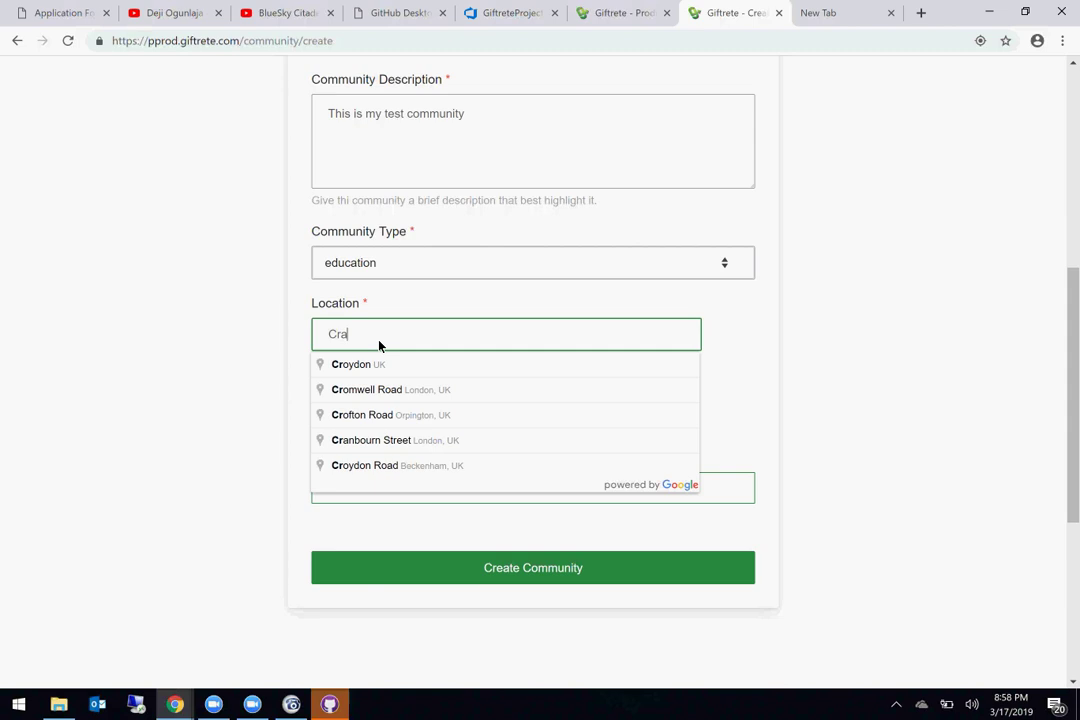
text(yford)
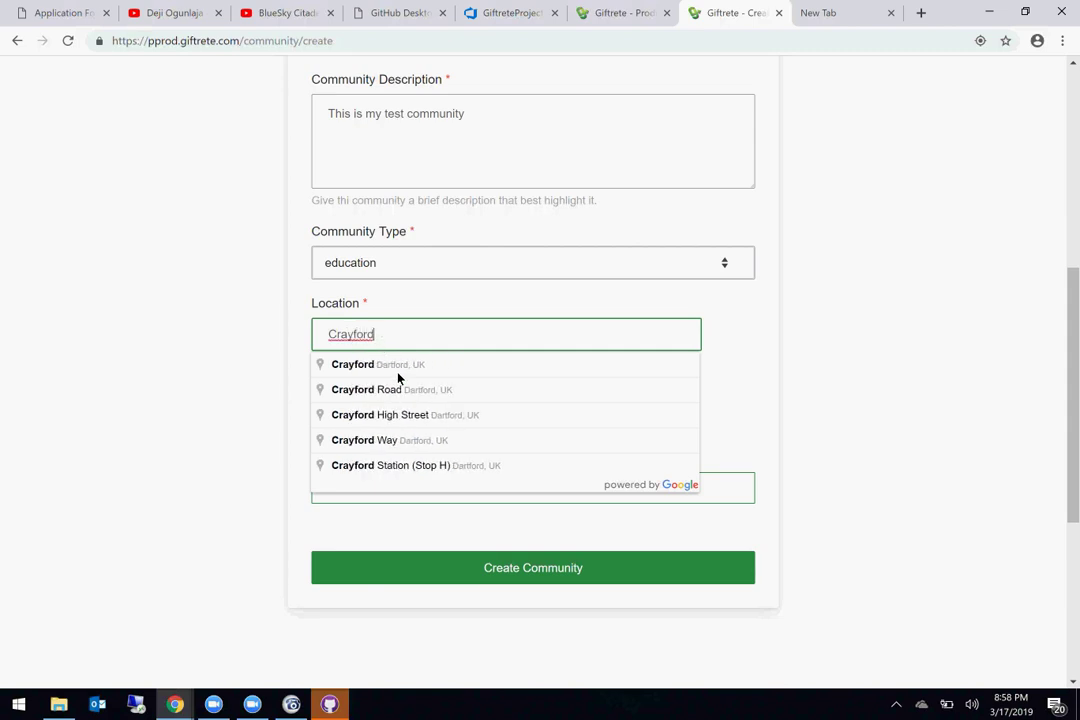
click(394, 372)
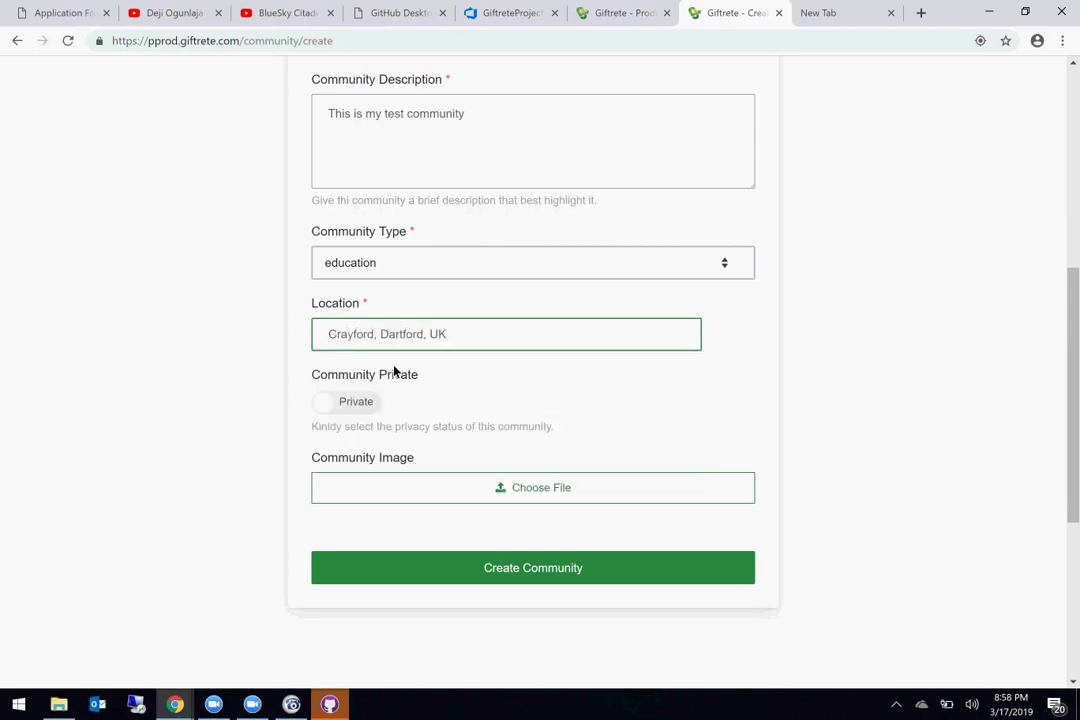
Step: Make the community public, upload the image from Downloads, and create it
scroll(396, 371, down, 1)
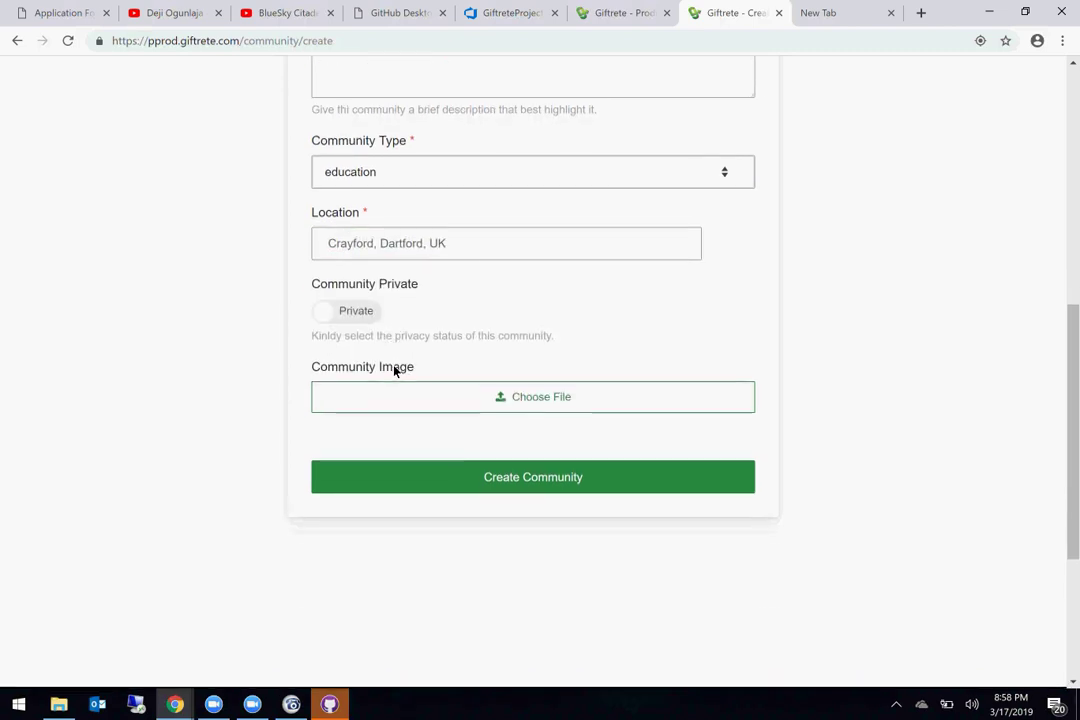
click(320, 307)
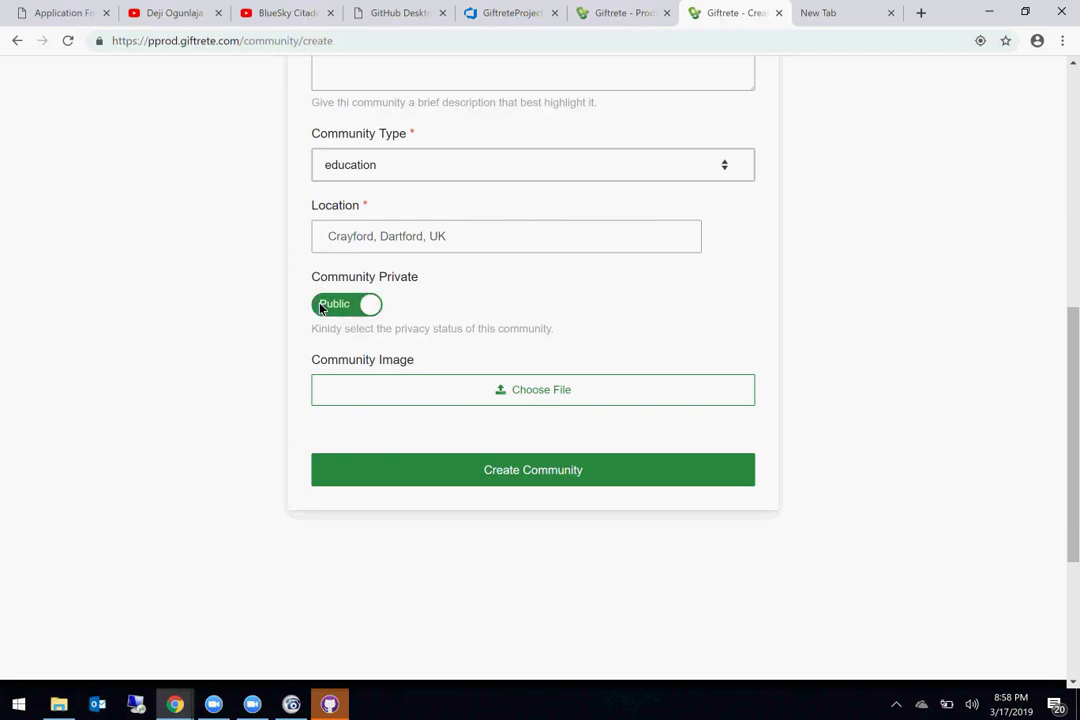
click(388, 403)
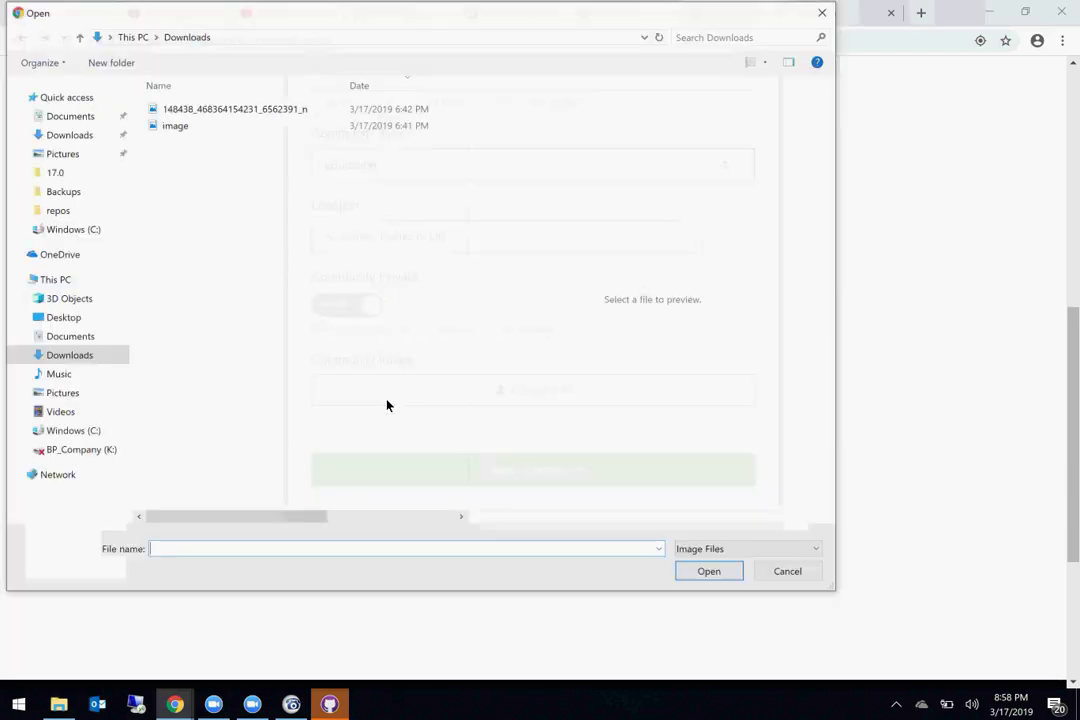
click(209, 126)
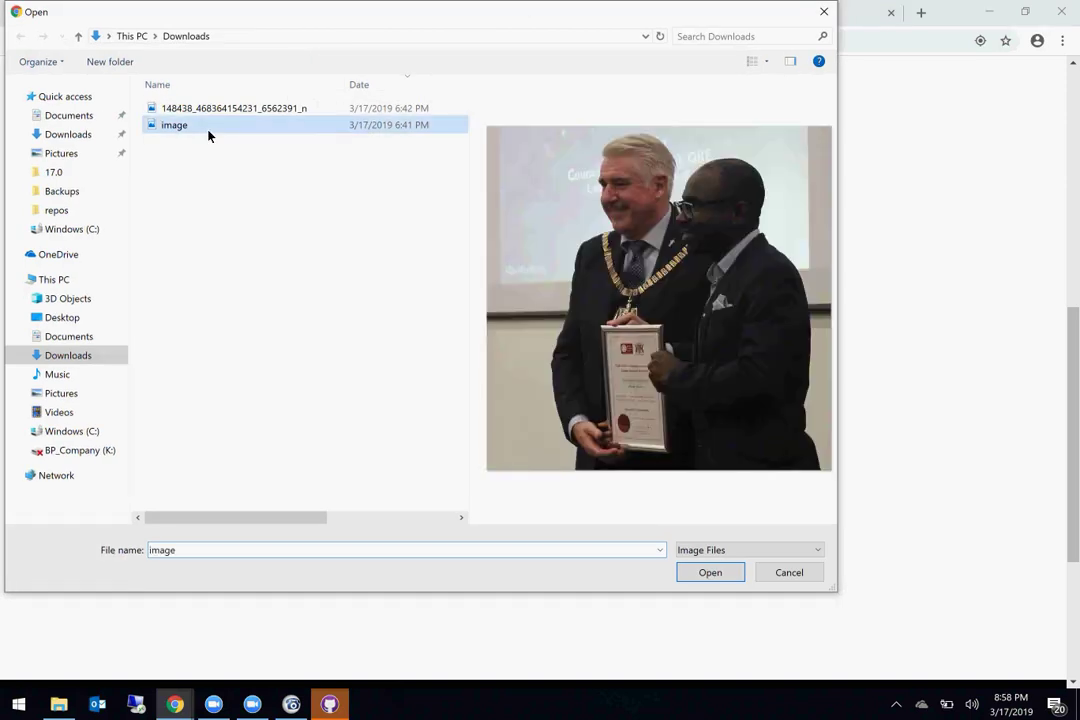
double_click(209, 126)
scroll(467, 288, down, 3)
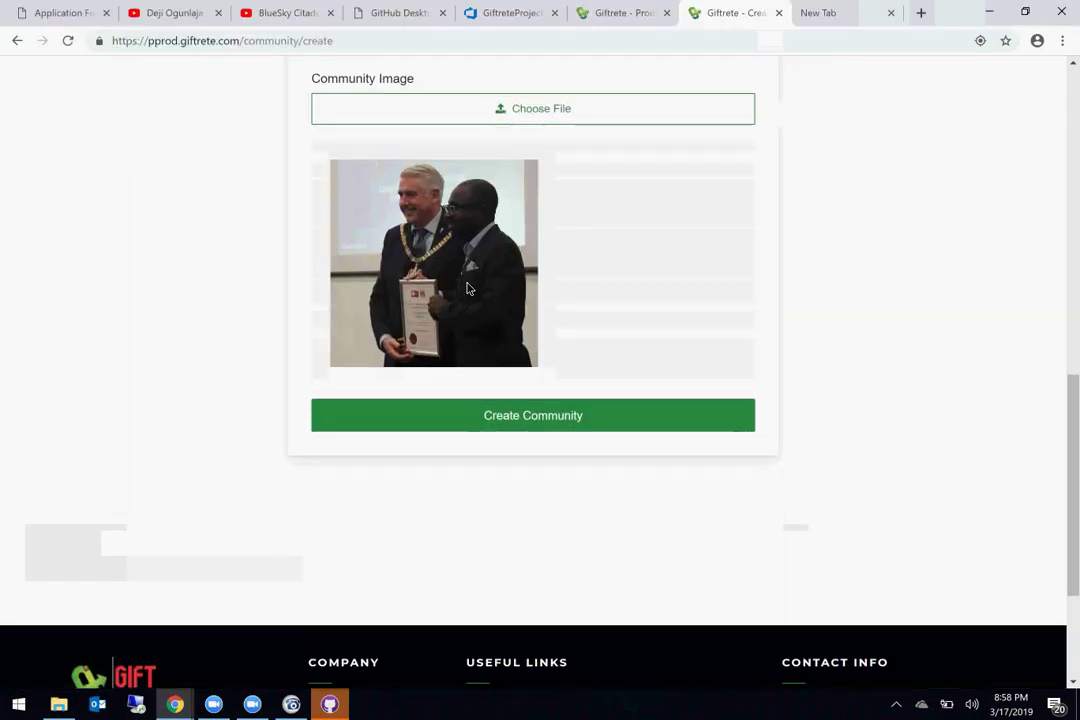
click(506, 415)
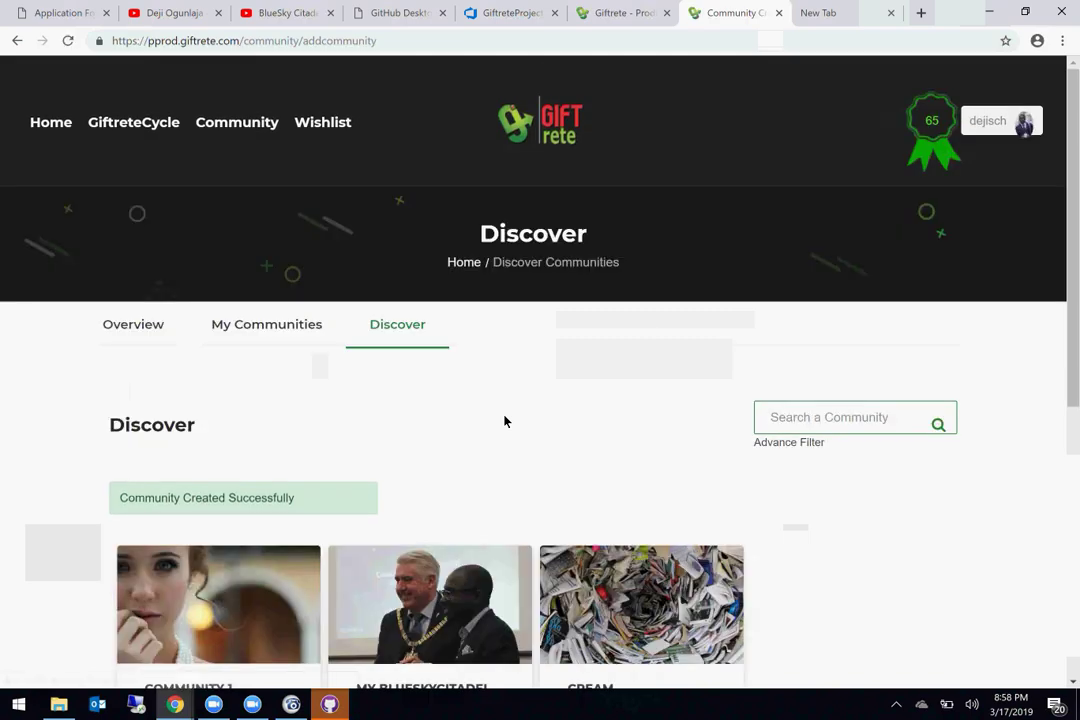
Step: Open the My BlueSkyCitadel Community page and select its 'This is my test community' description
scroll(505, 421, down, 3)
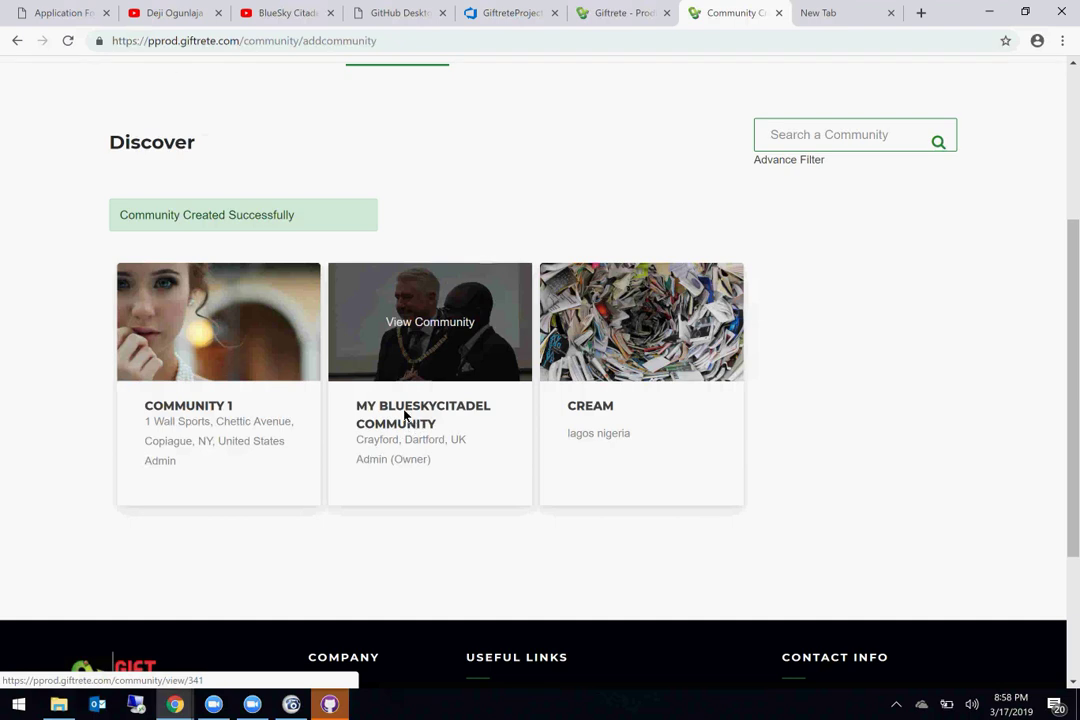
click(405, 414)
scroll(405, 415, down, 3)
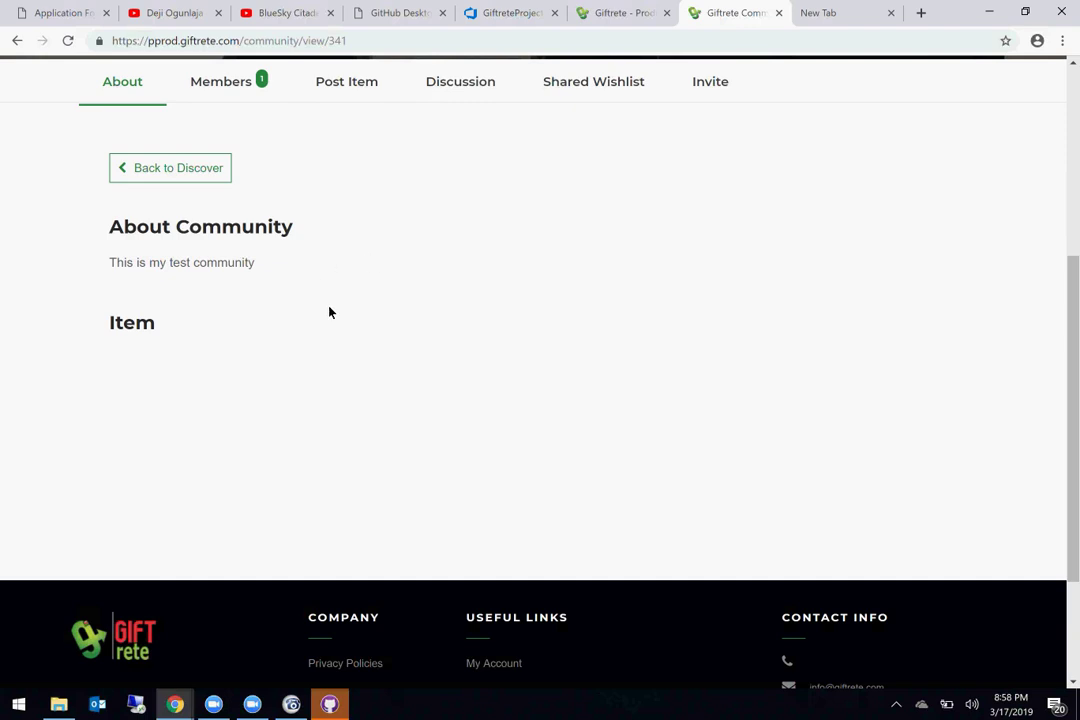
scroll(319, 348, up, 1)
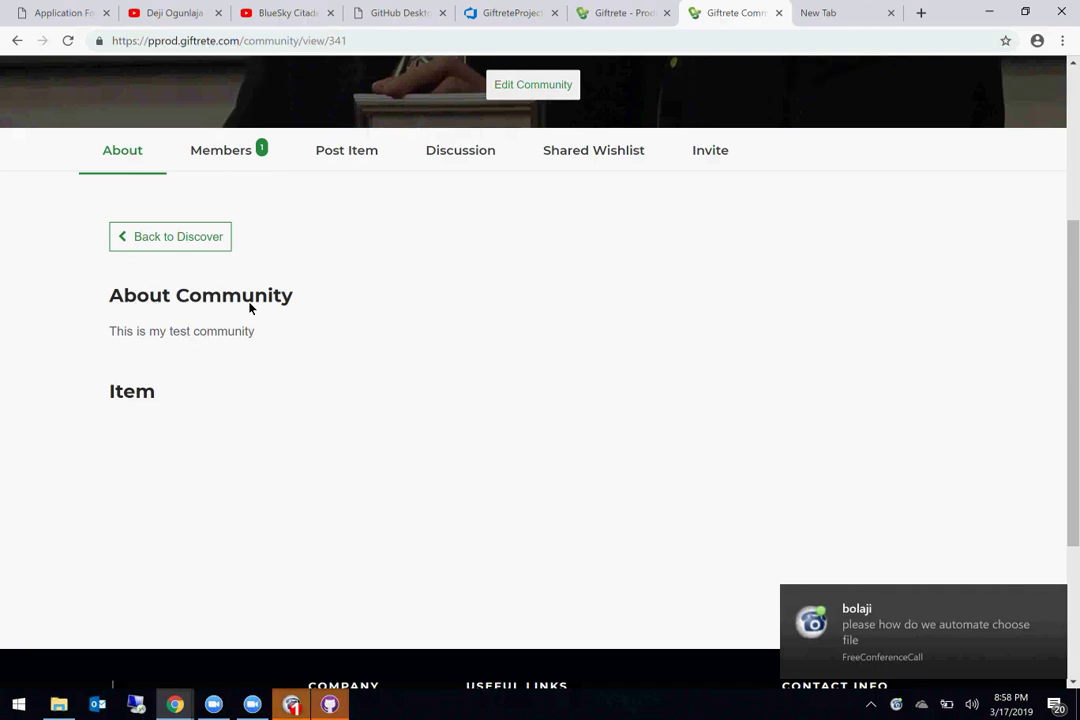
triple_click(145, 332)
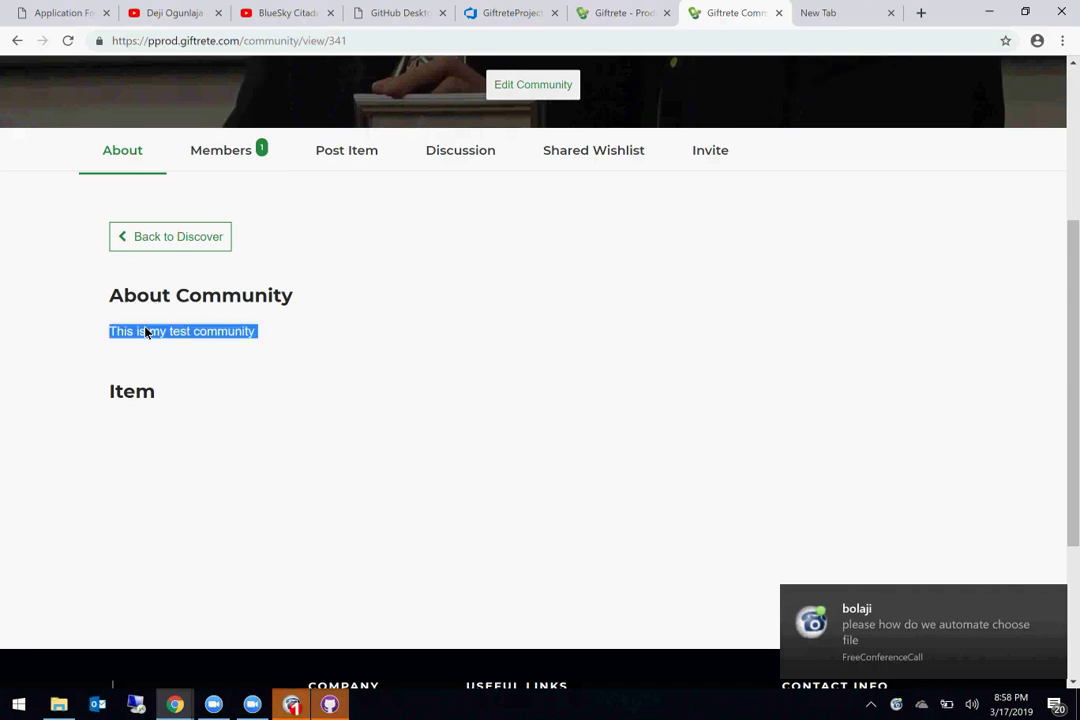
scroll(236, 366, up, 3)
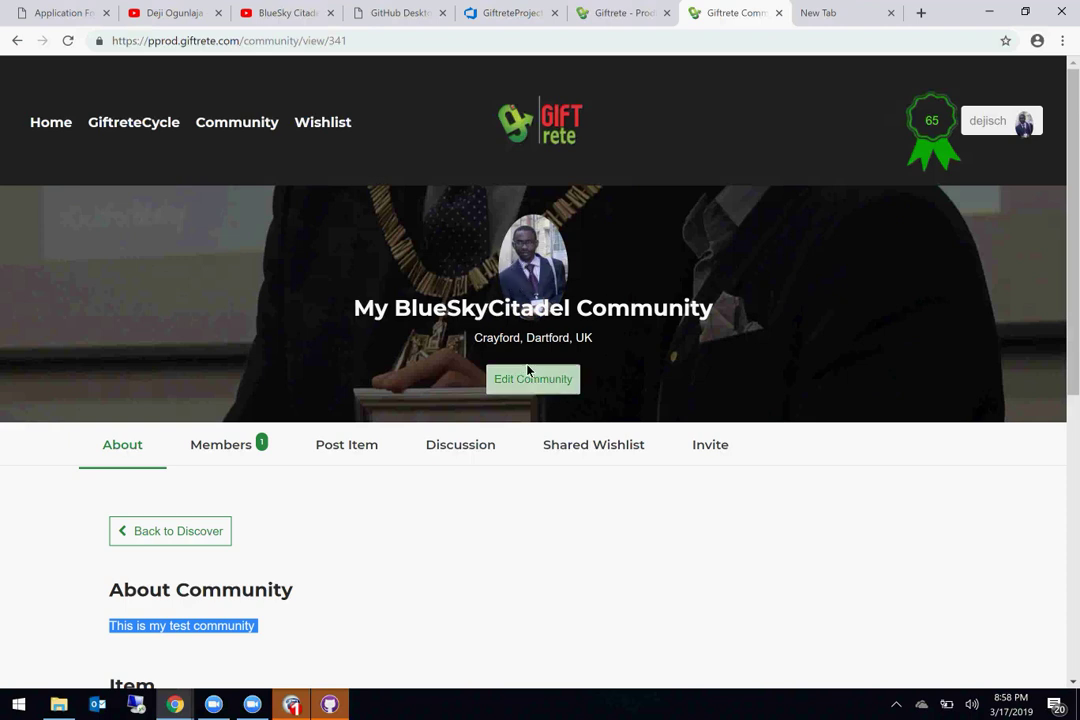
Step: Save and close the pending single-category bug in Azure DevOps
click(507, 14)
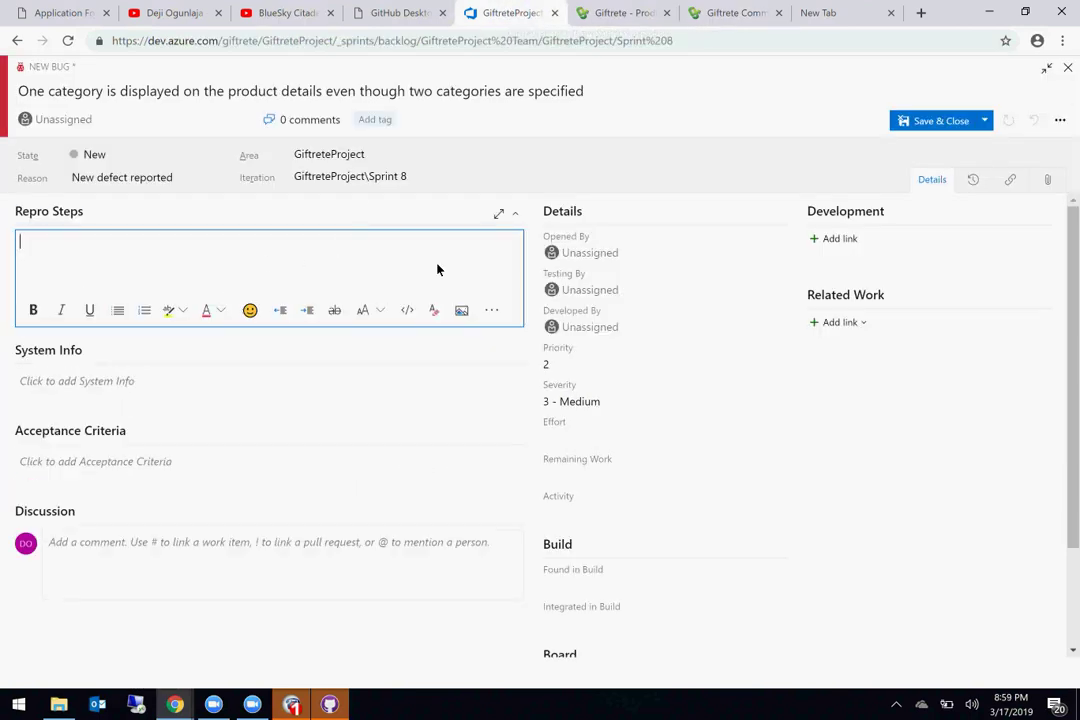
click(925, 122)
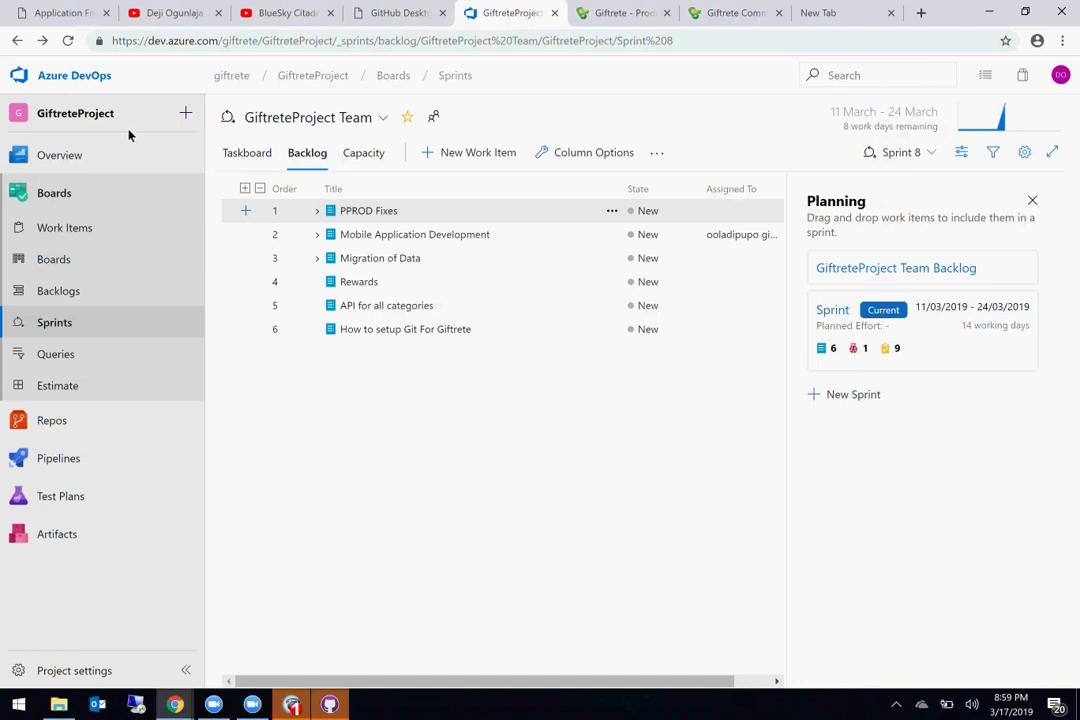
click(183, 115)
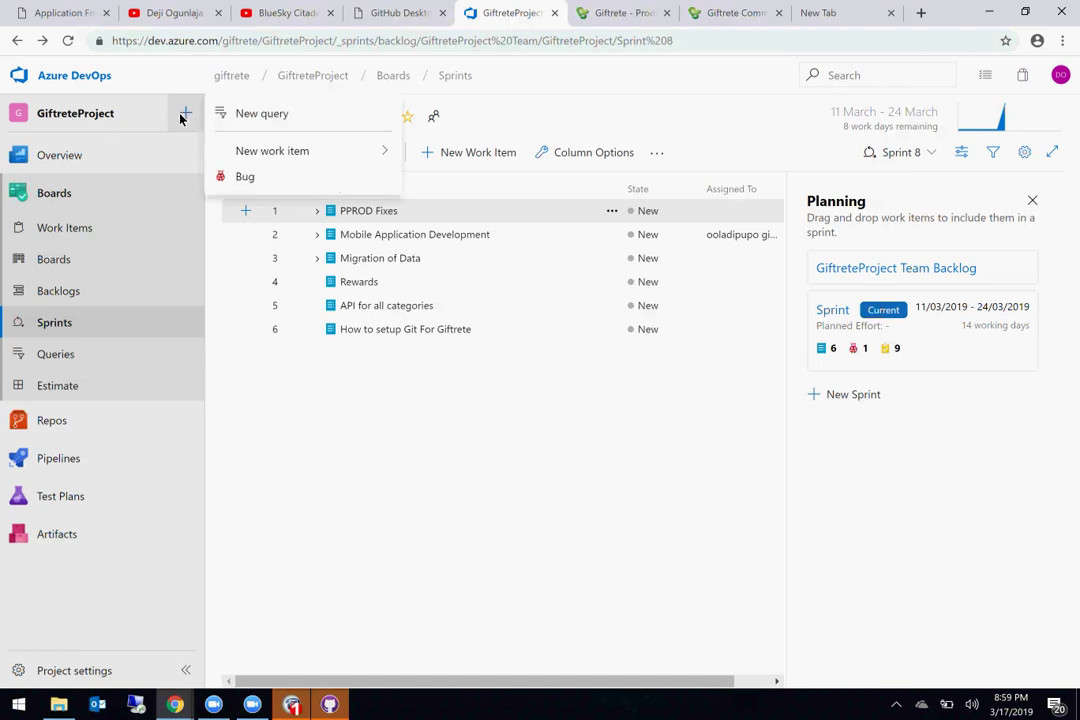
Step: Save a bug 'User profile page is displayed as a community profile page' with Given/When/Then repro steps
click(272, 177)
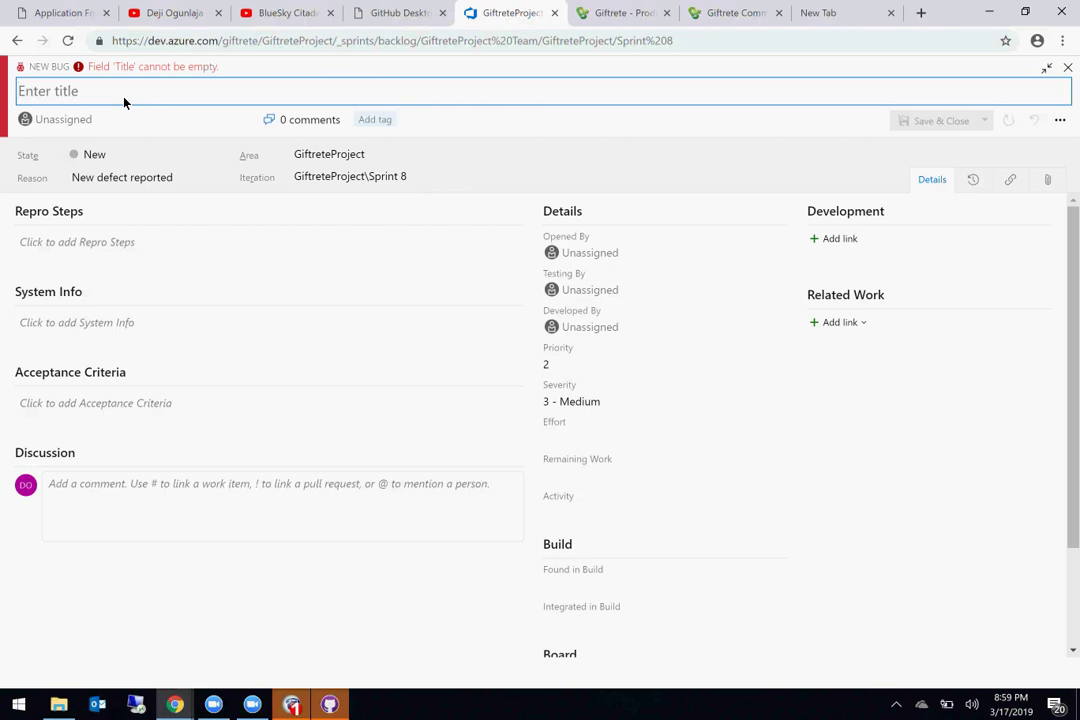
text(User pro)
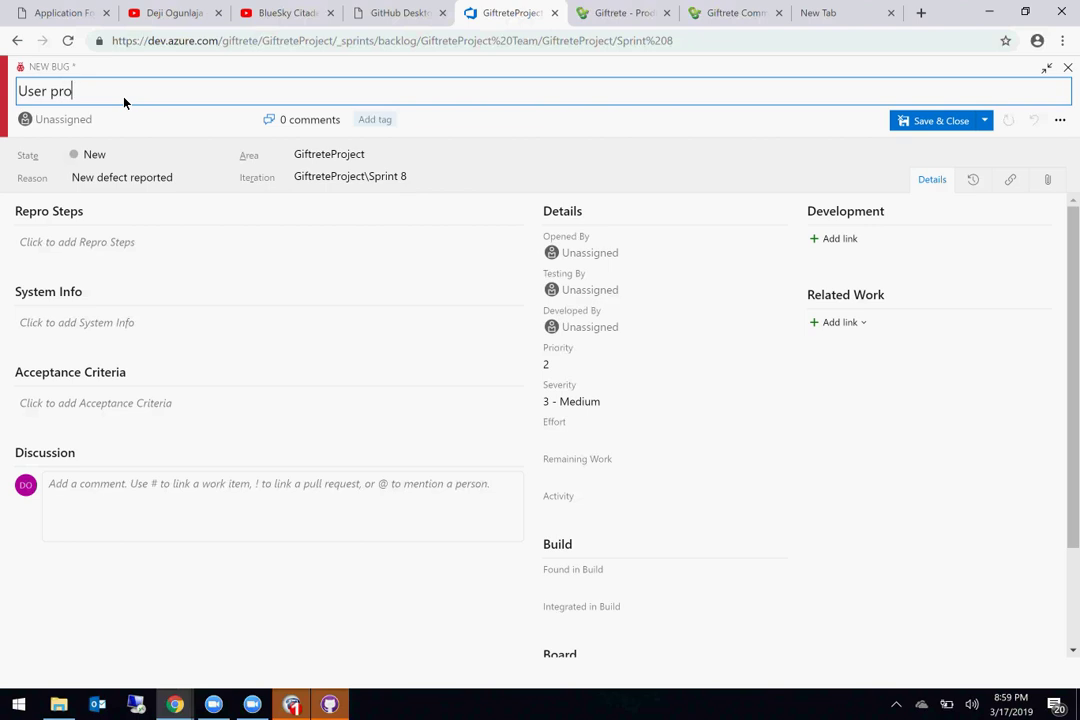
text(file page is displayed as a )
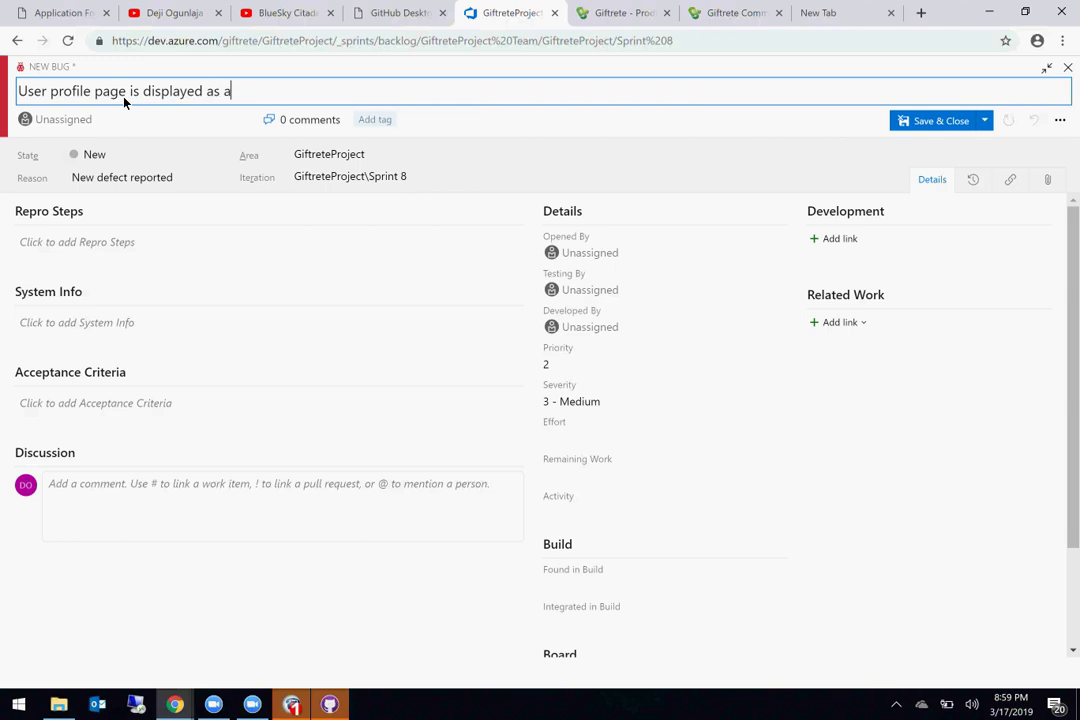
text(community profile )
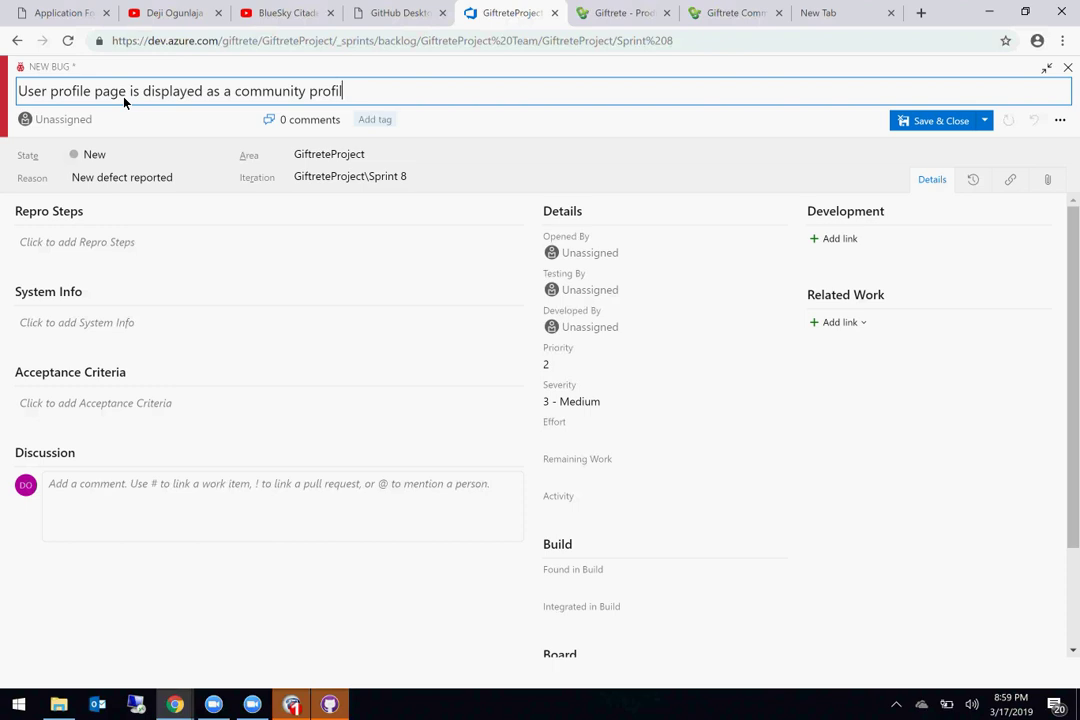
text(page)
click(50, 266)
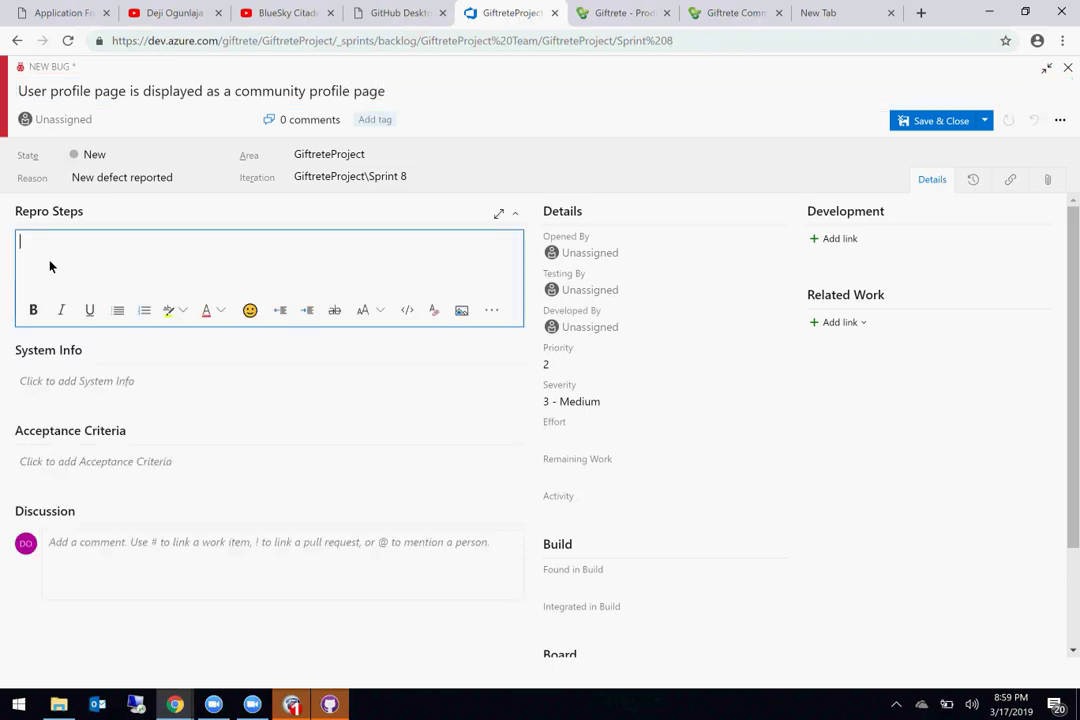
text(Given)
text( I create)
text( a commuity)
text(Whe)
text(n I go to the comm)
text(unity page)
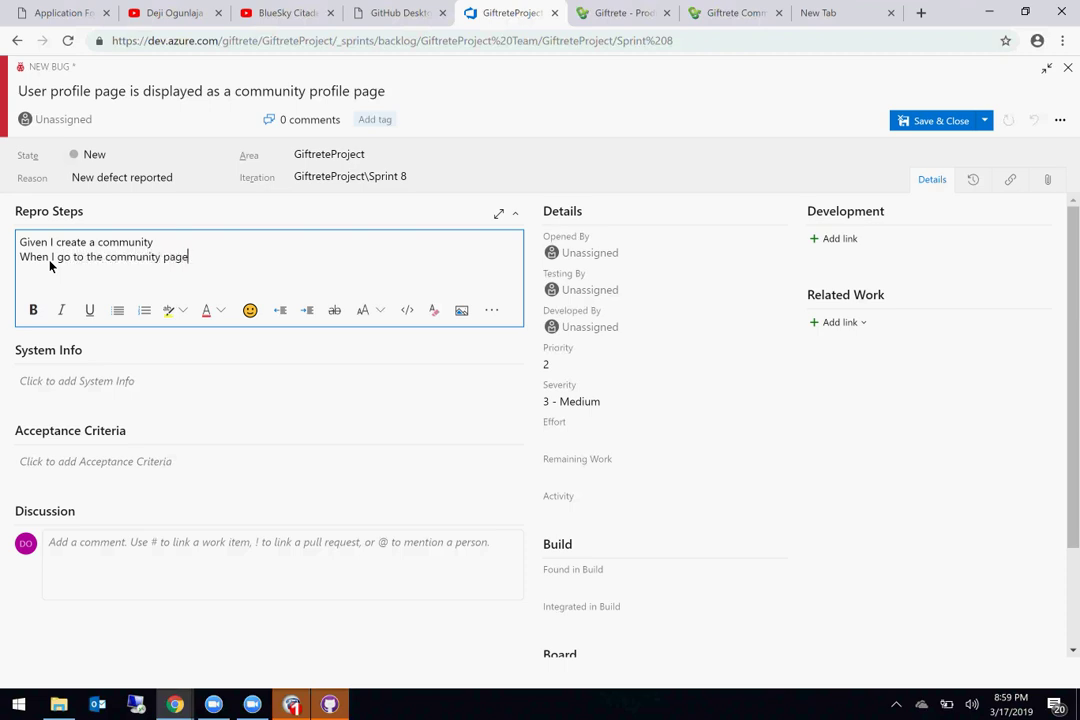
text(Then I)
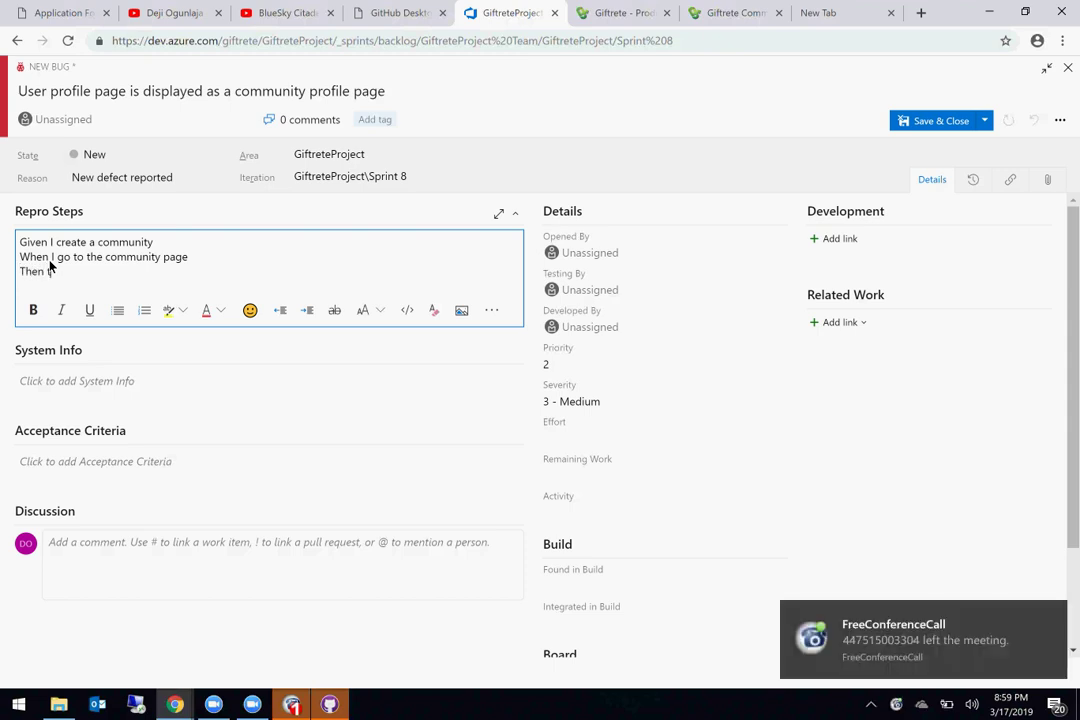
text(community profile page should be displayed)
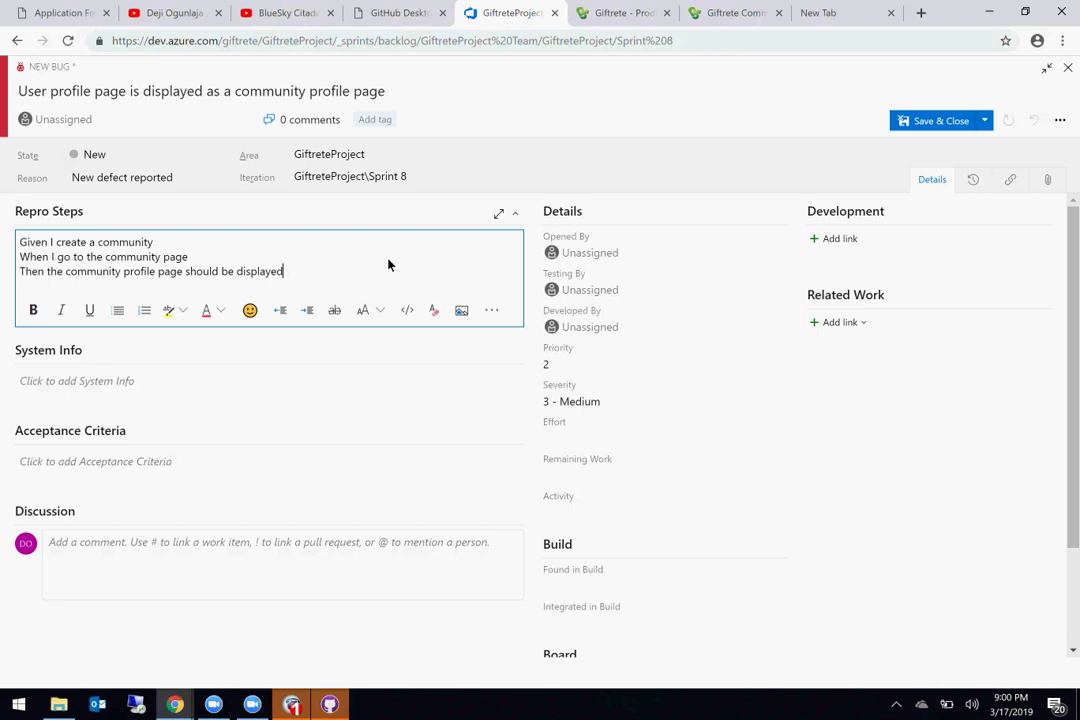
key(alt+Tab)
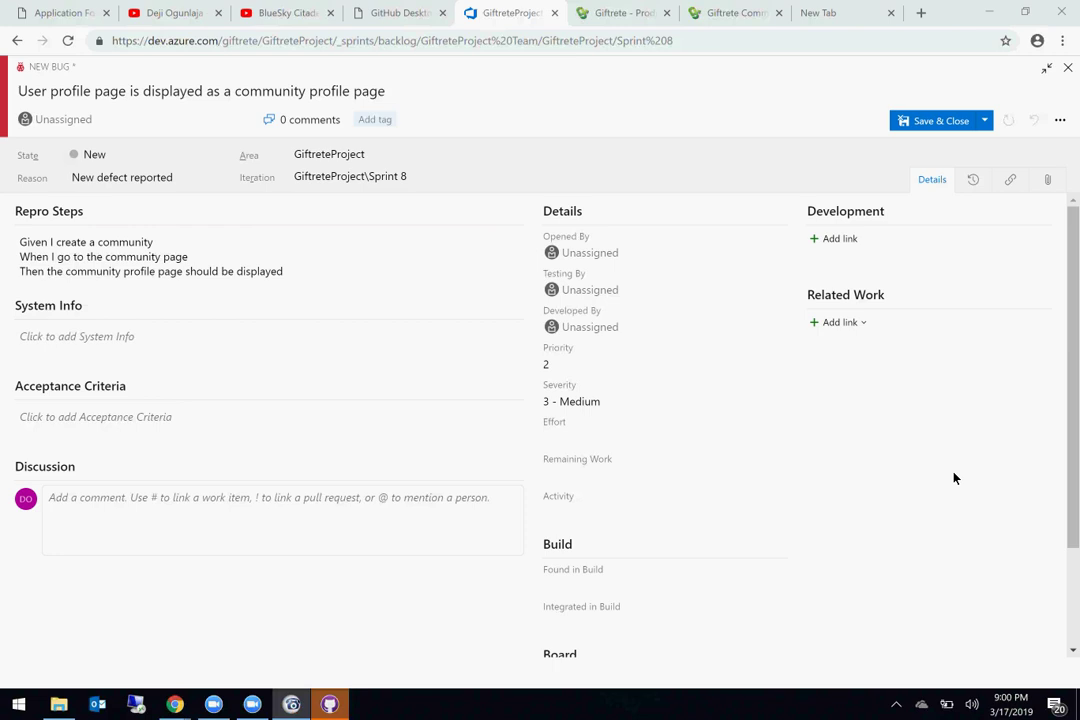
click(929, 119)
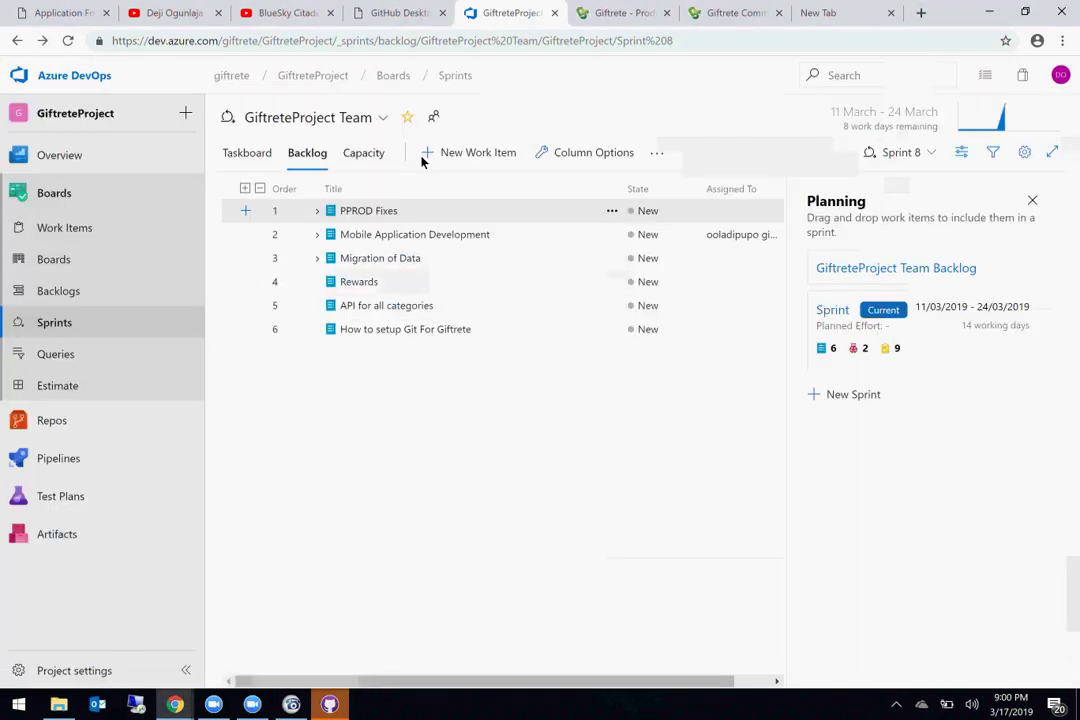
Step: Open Edit Community for My BlueSkyCitadel and scroll to inspect the stretched Community Image preview
click(723, 12)
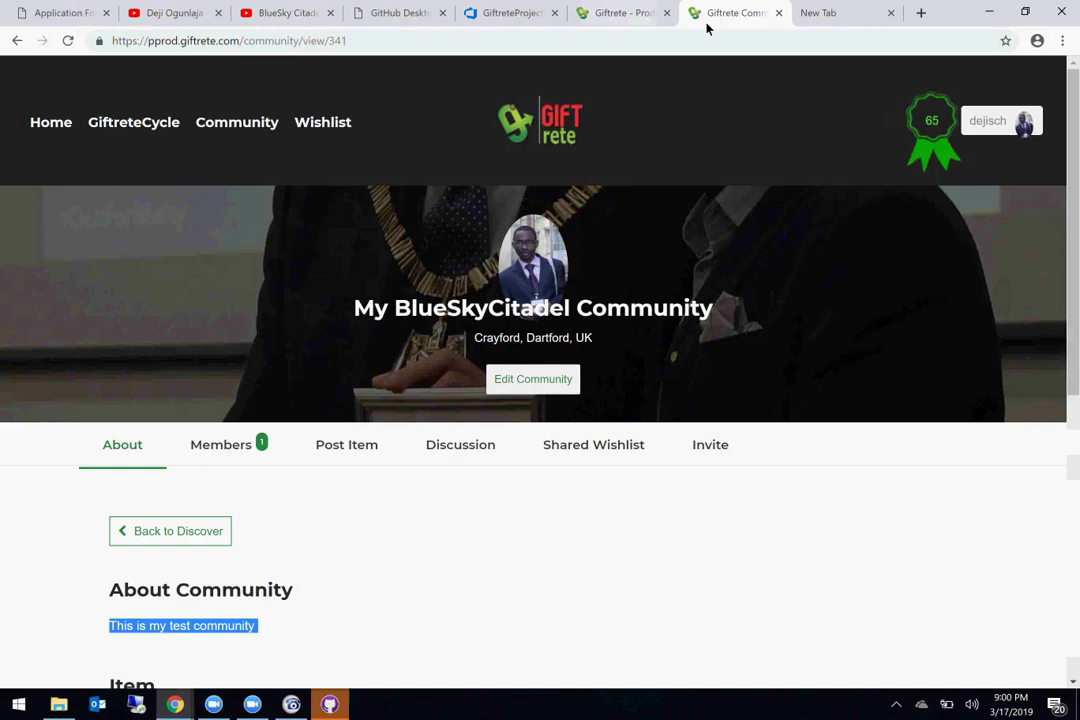
click(533, 386)
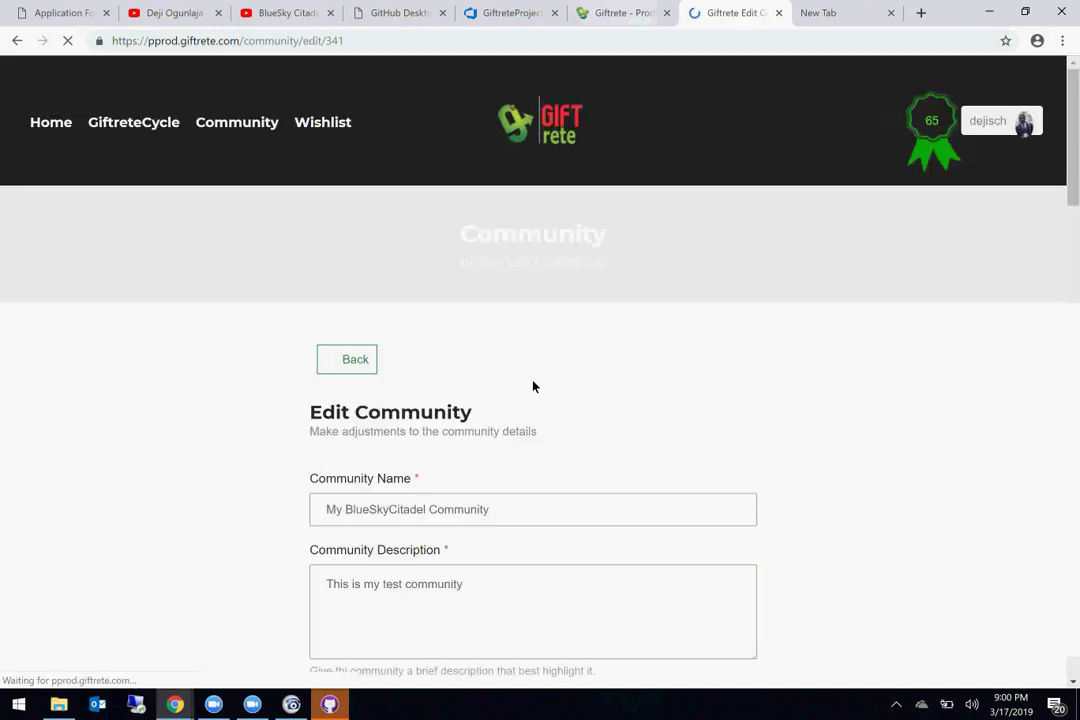
scroll(533, 386, down, 6)
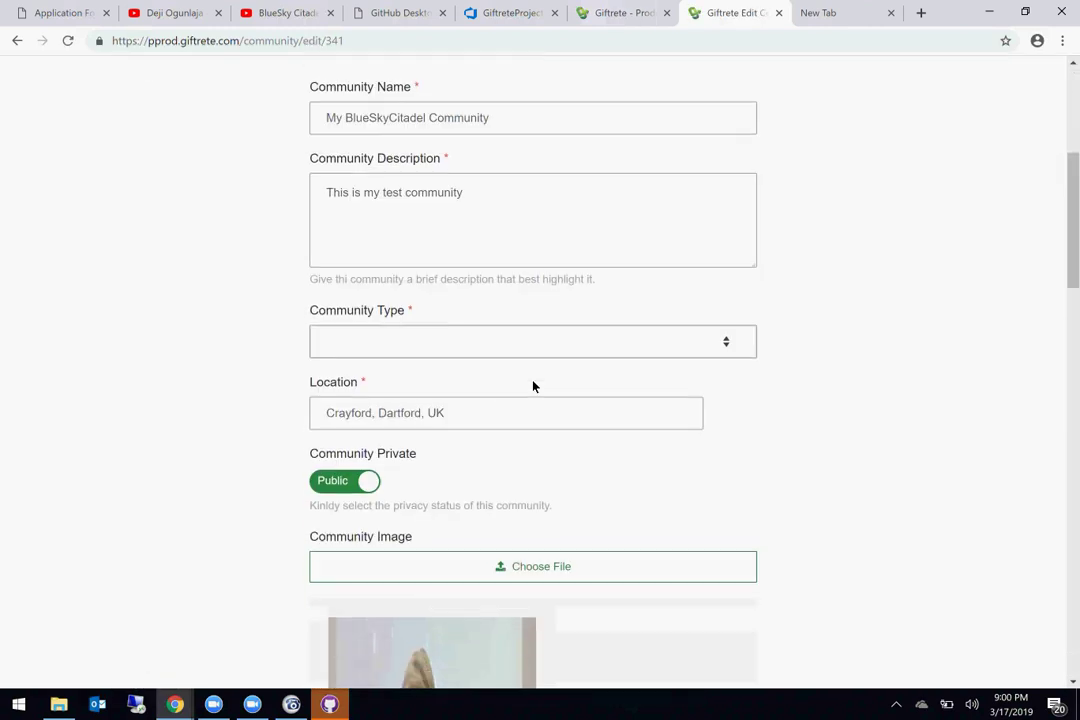
scroll(453, 538, down, 10)
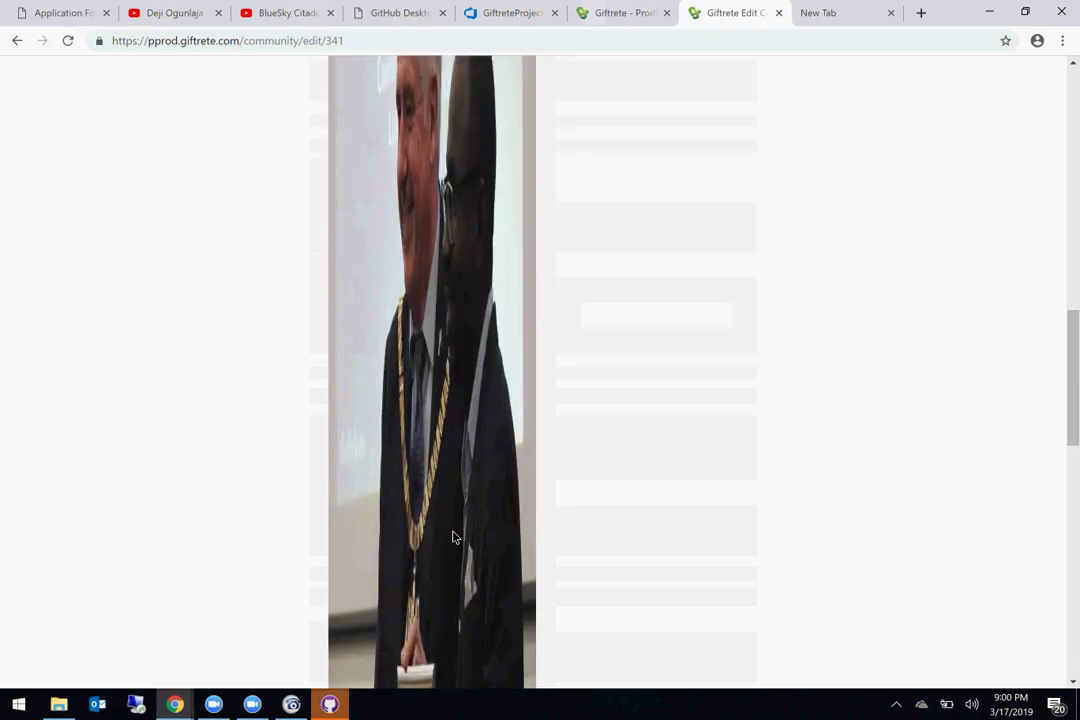
scroll(453, 538, down, 5)
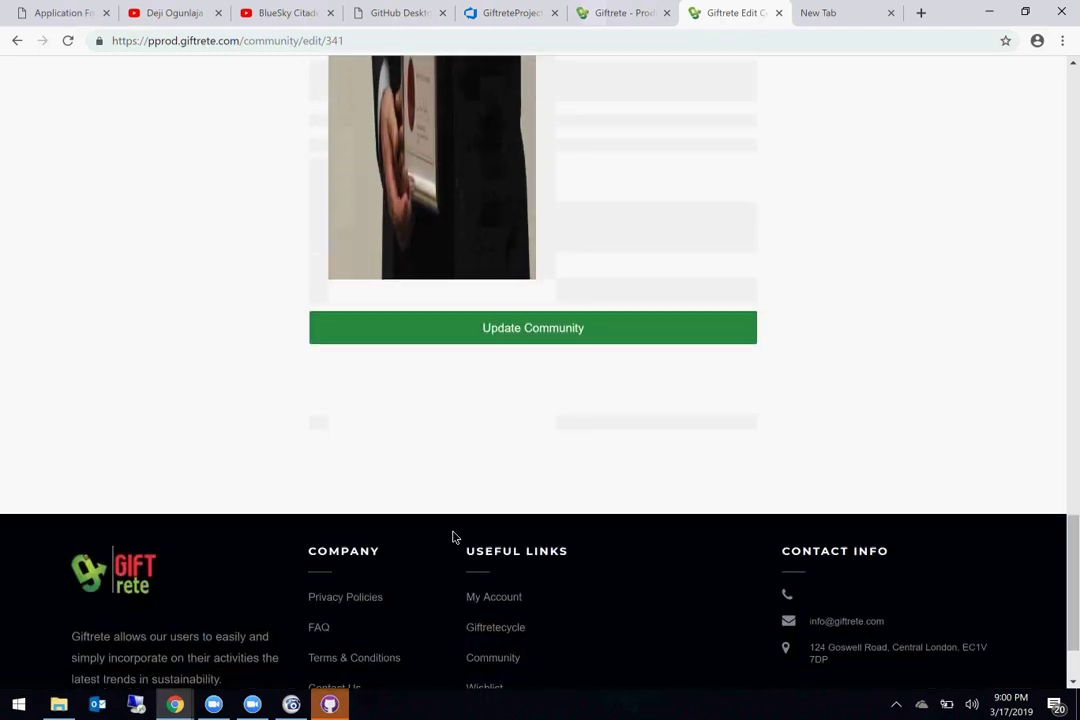
scroll(453, 538, up, 8)
scroll(453, 536, up, 6)
scroll(453, 536, down, 4)
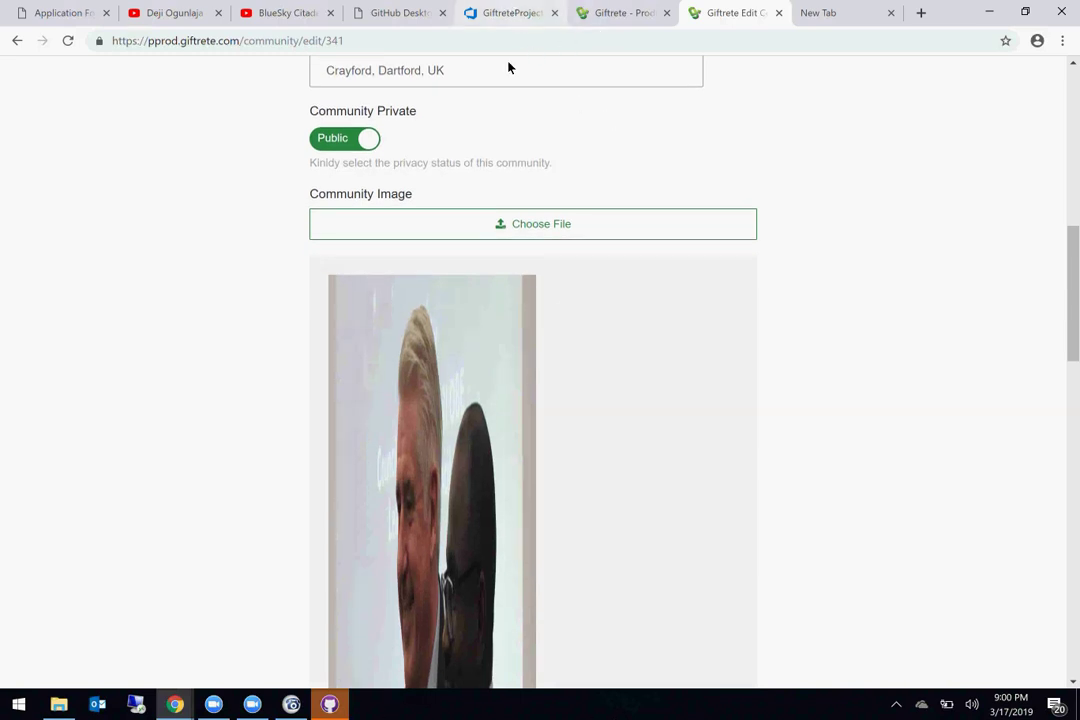
scroll(535, 241, down, 2)
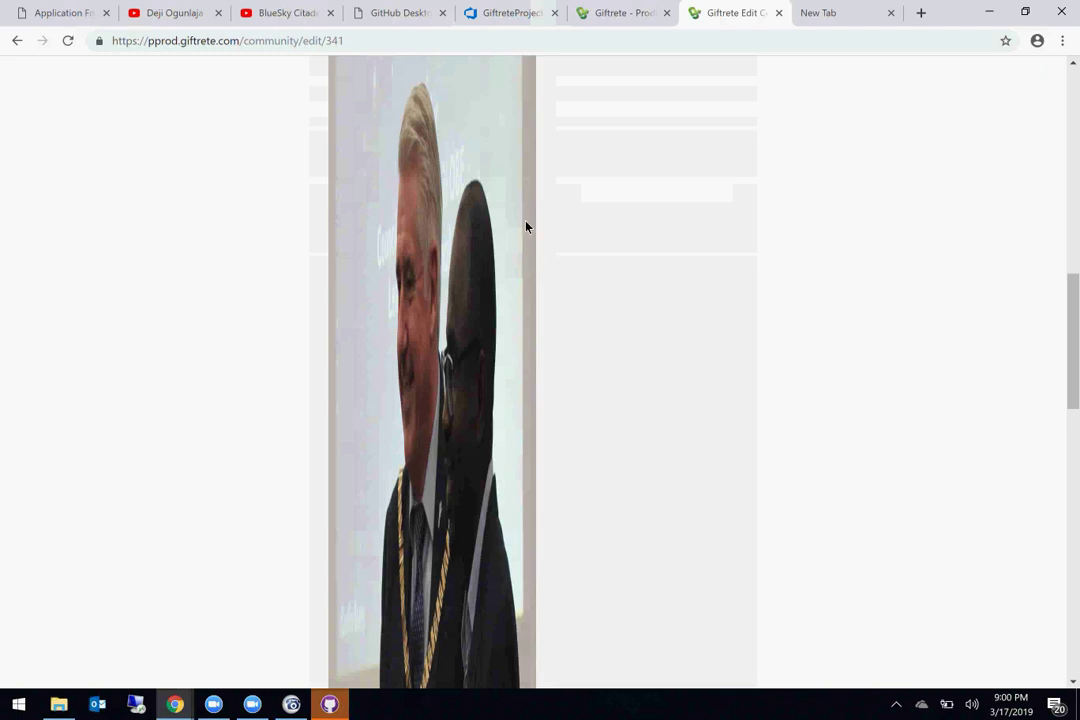
Step: Start a new Sprint 8 bug and look at its History and Attachments
click(508, 12)
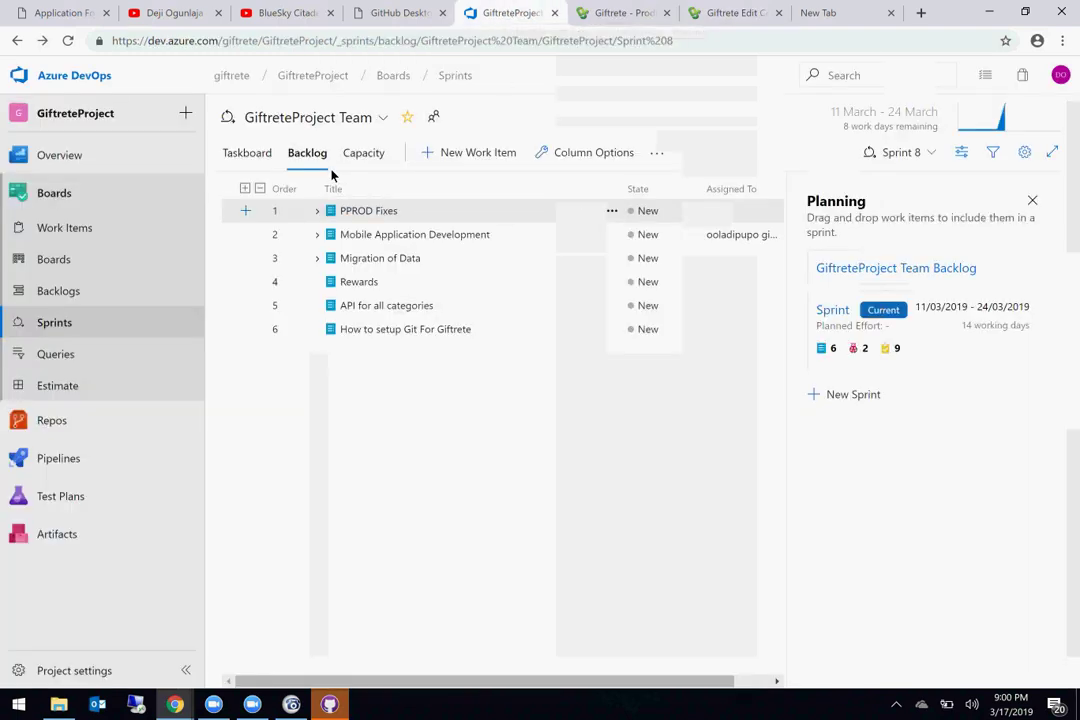
click(187, 115)
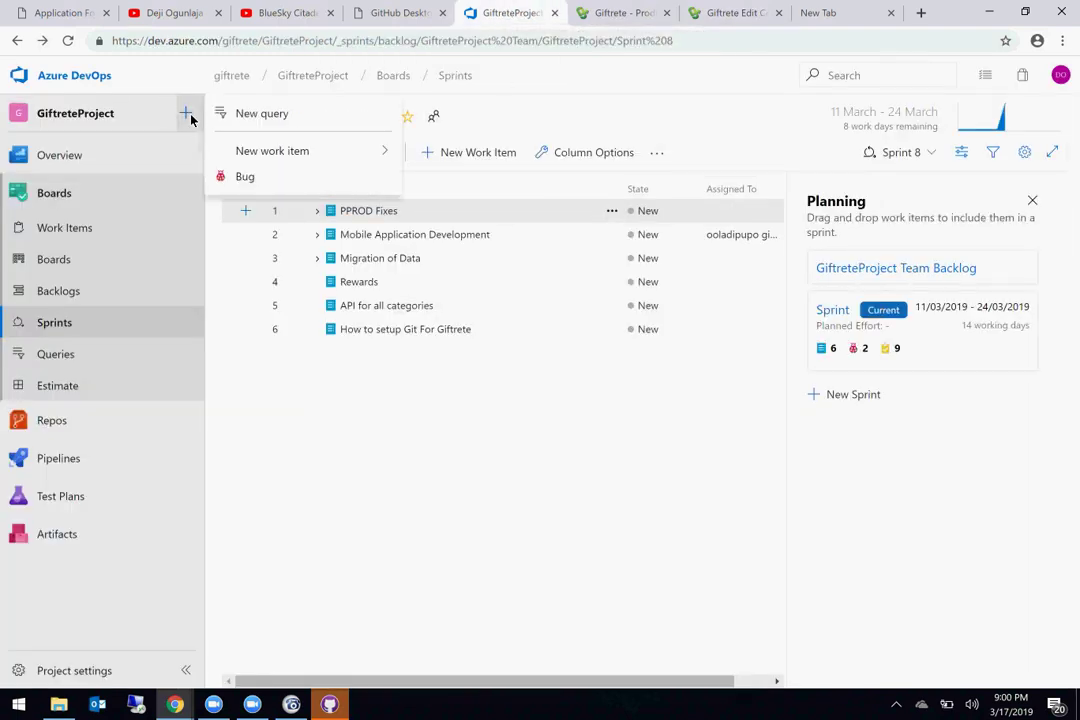
click(255, 180)
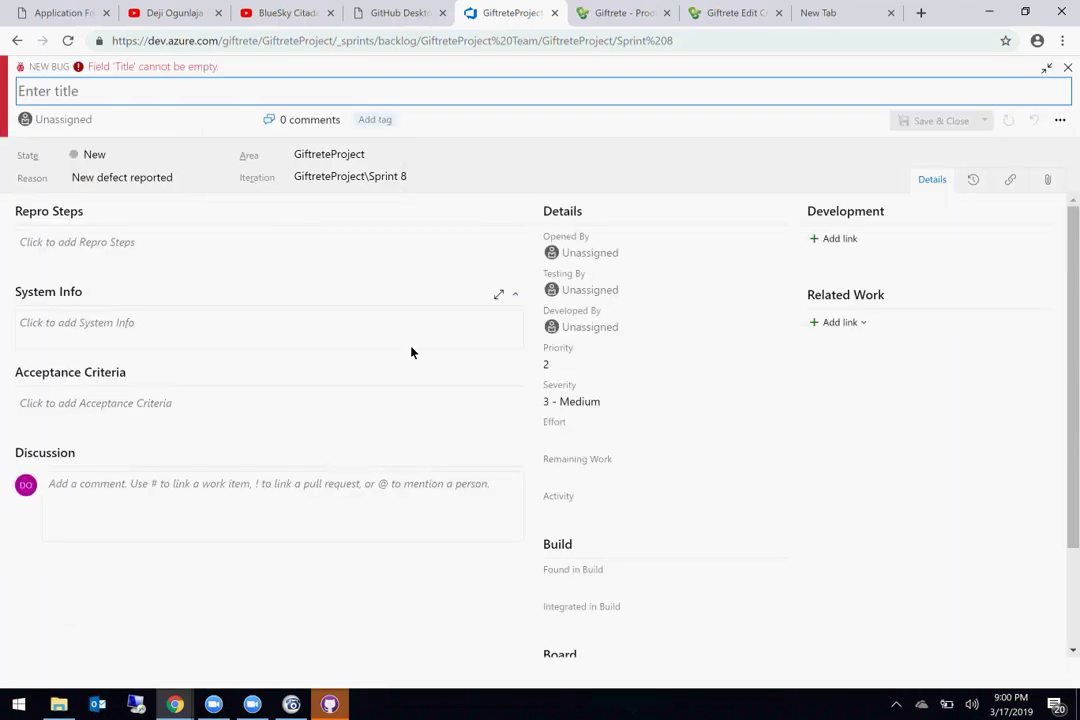
click(972, 181)
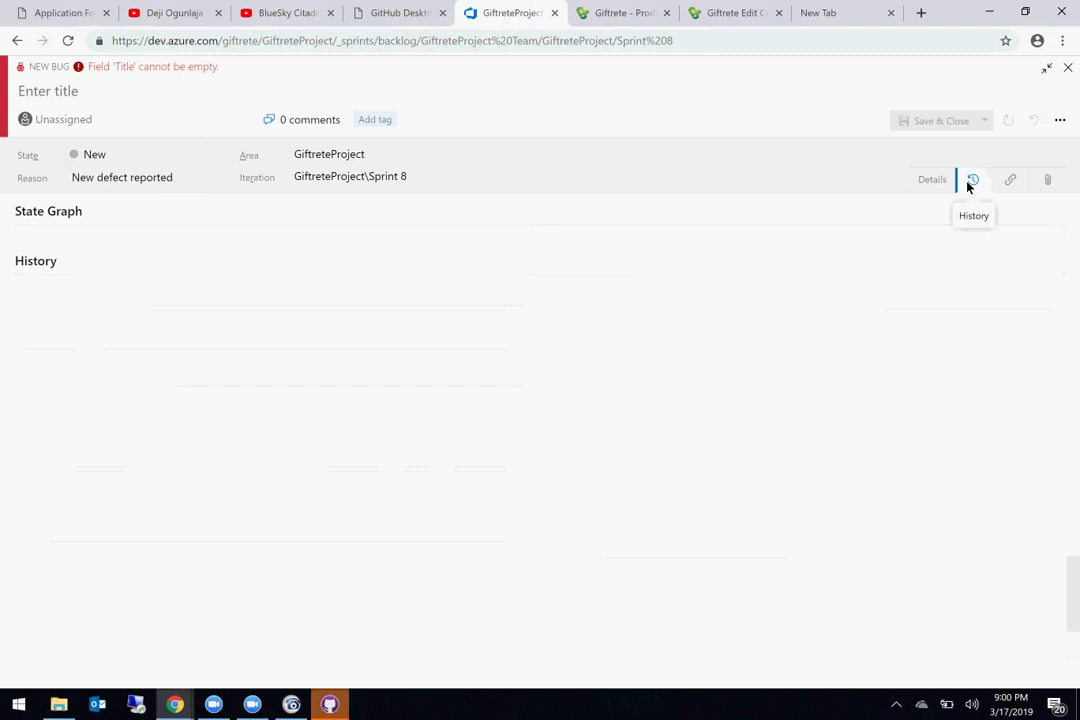
click(1048, 181)
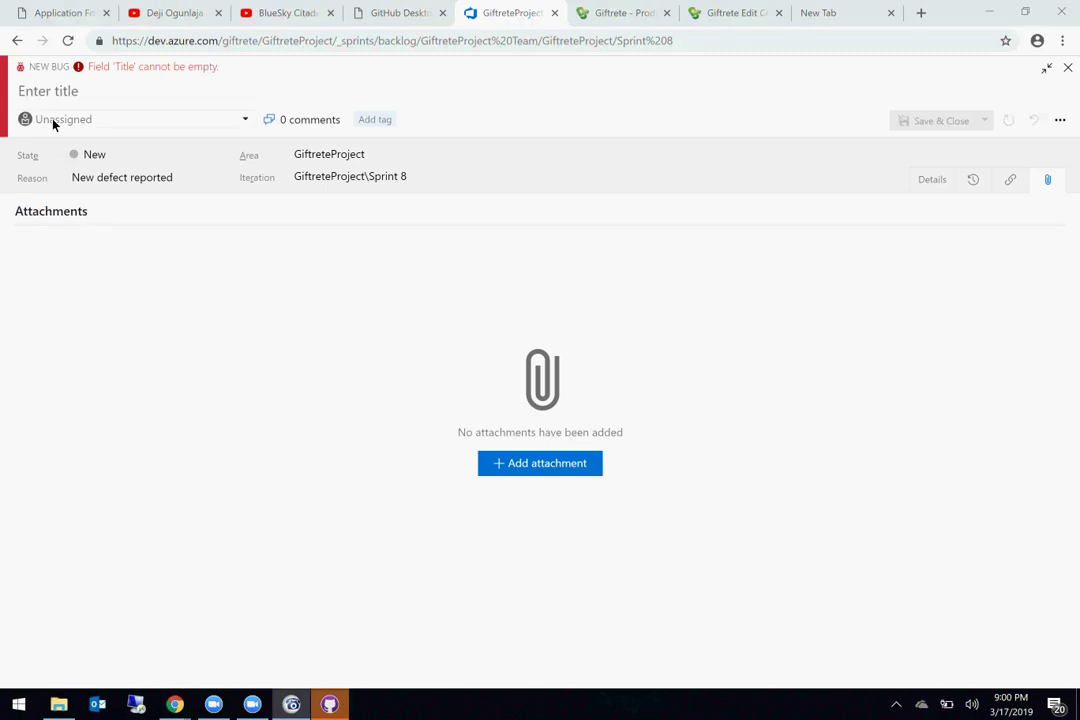
Step: Close the untitled bug form, discarding its unsaved changes
click(17, 41)
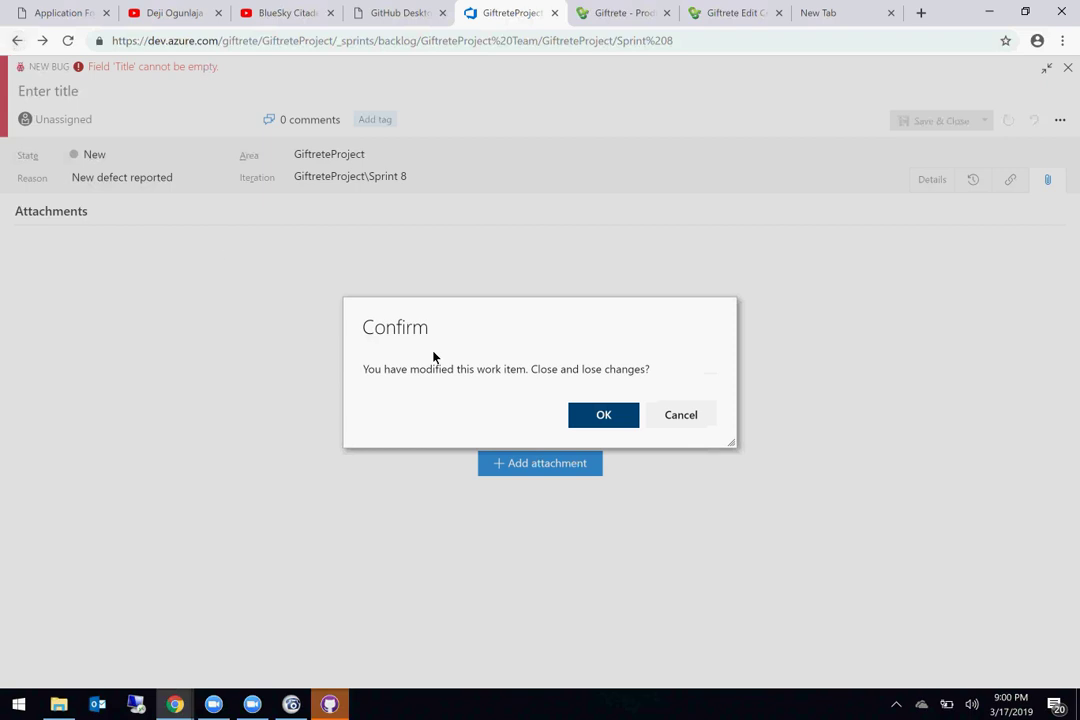
click(667, 418)
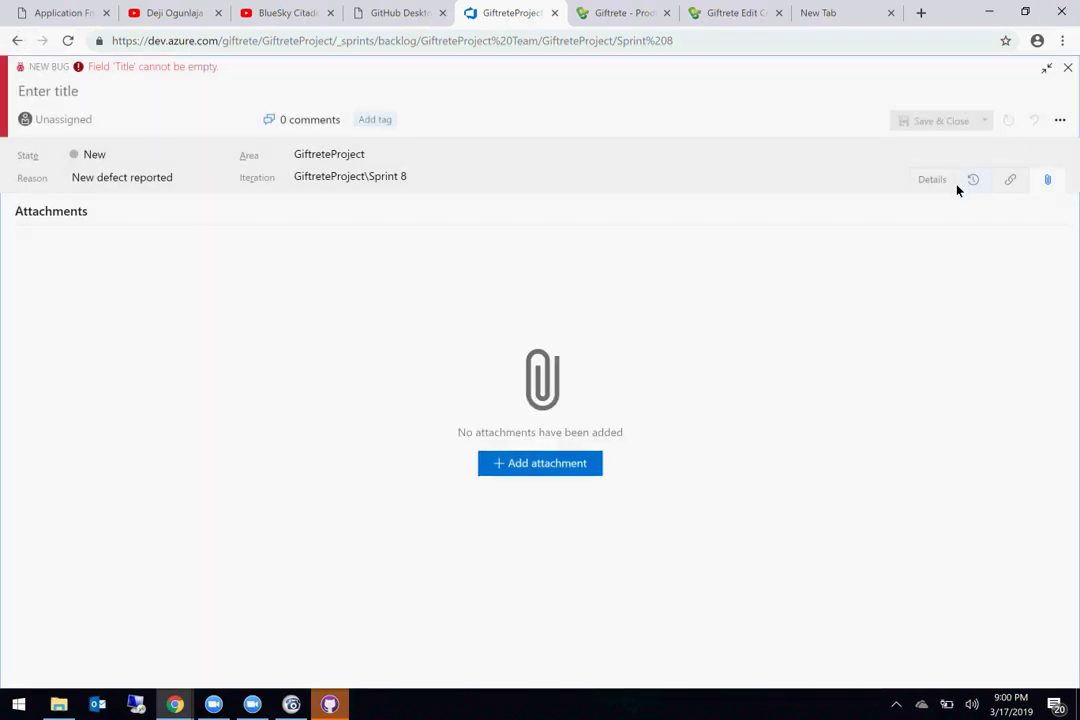
click(14, 41)
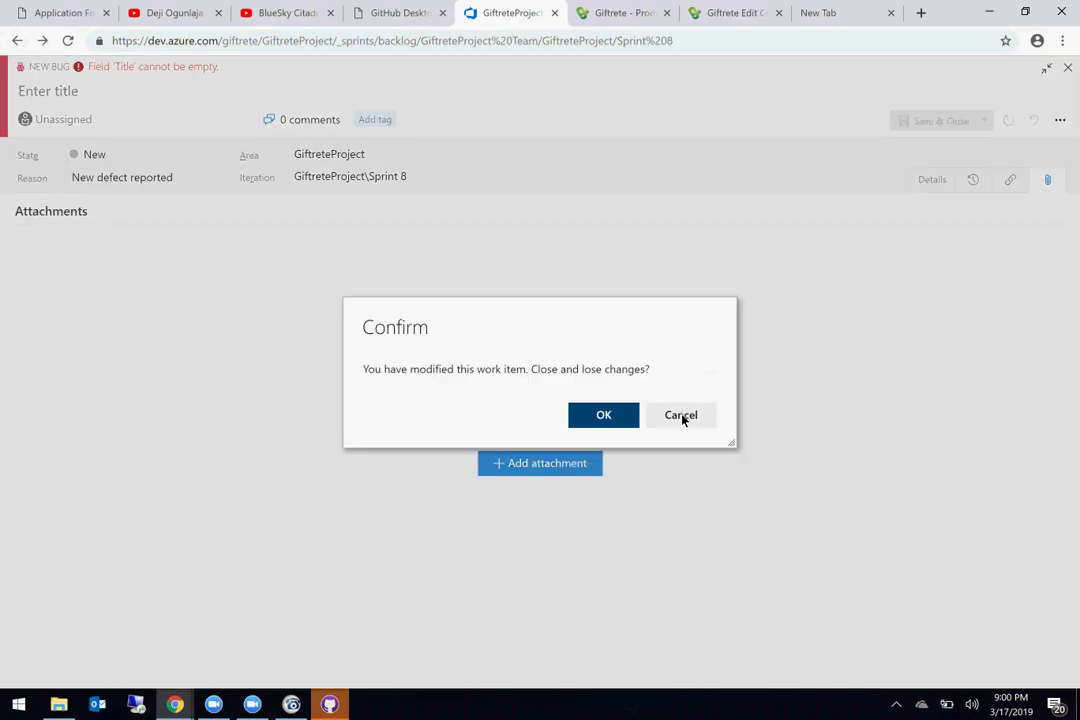
click(680, 415)
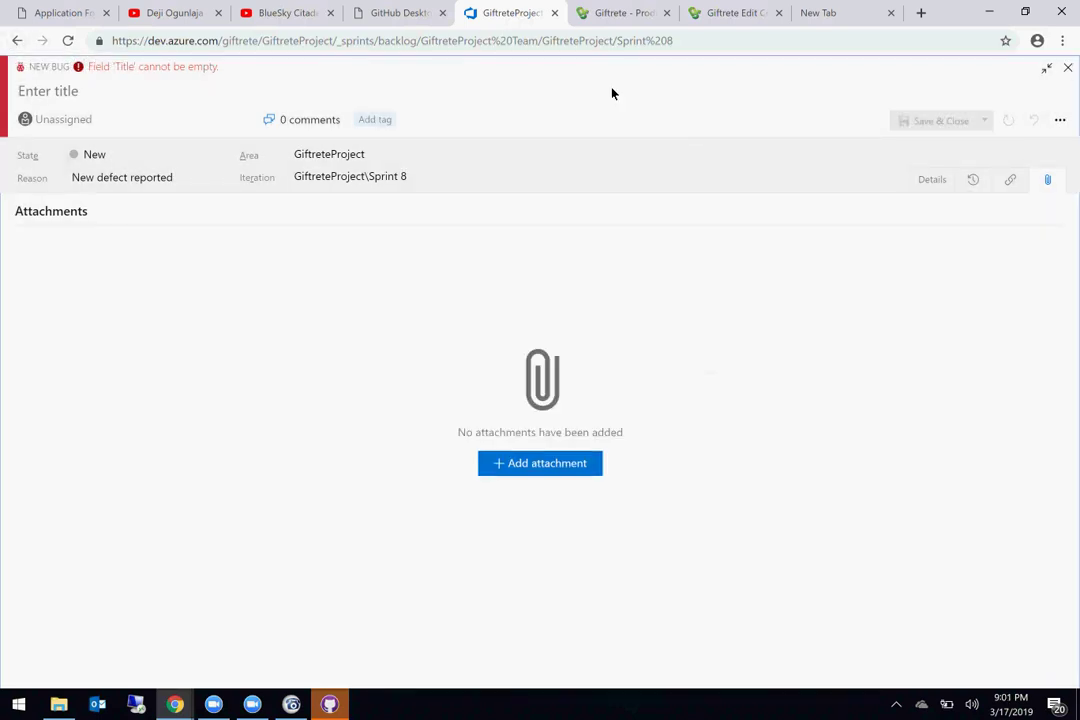
click(1067, 69)
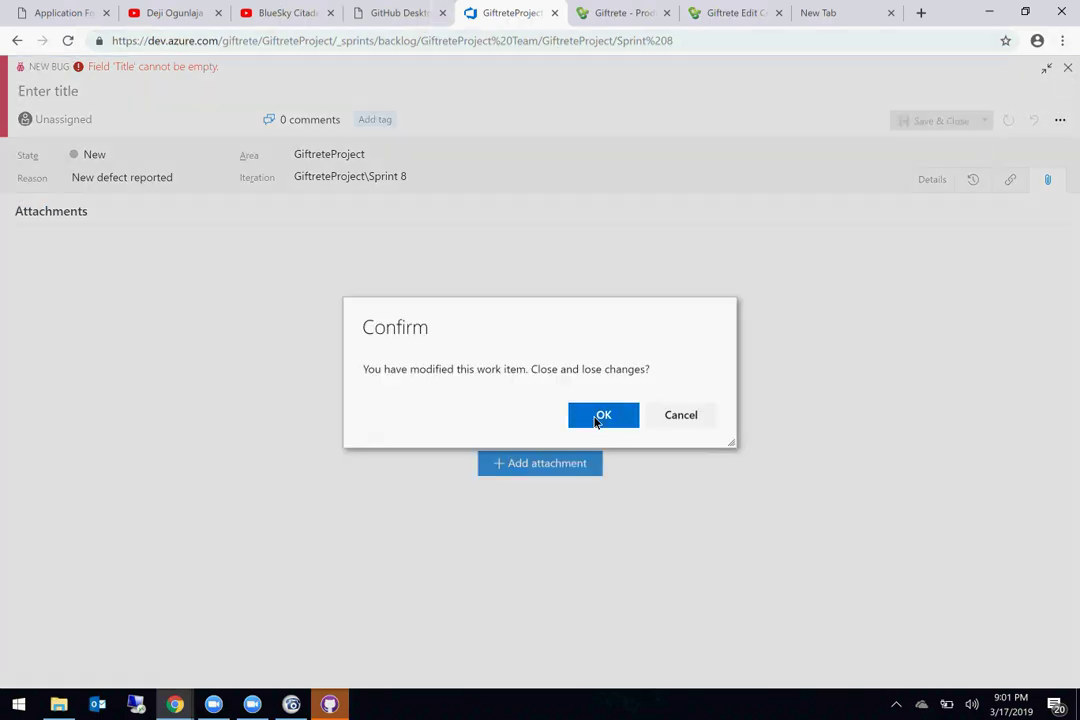
click(598, 417)
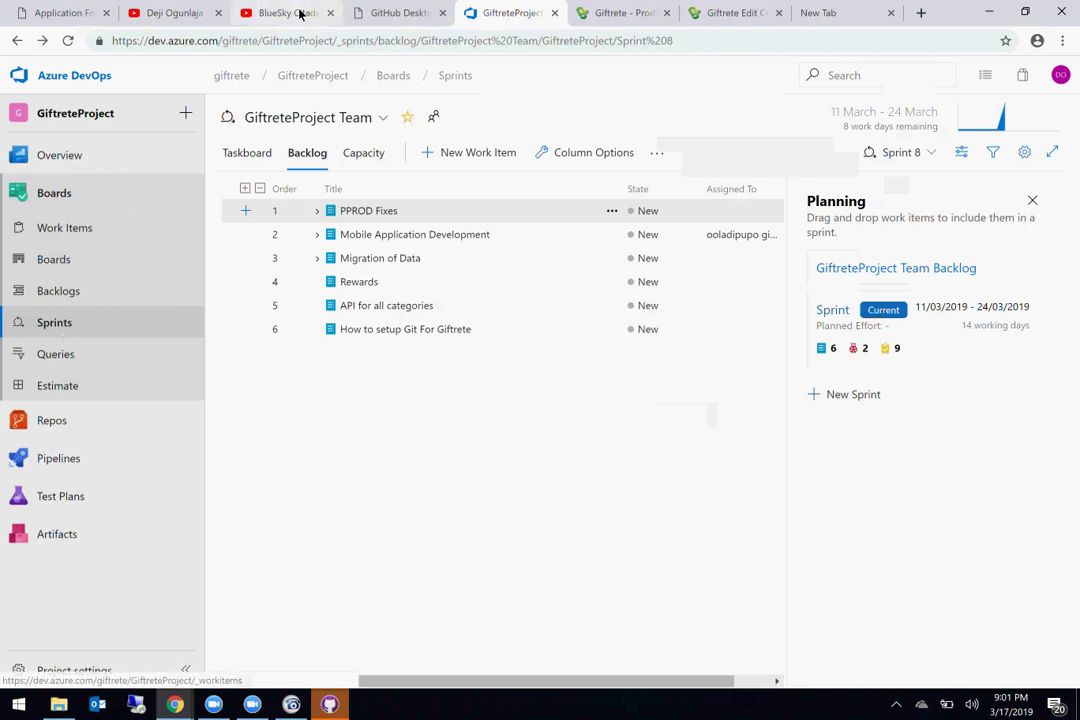
Step: Switch to bluesky-citadel's INTERNS2019A project and open the Group A suite in Test Plans
click(232, 77)
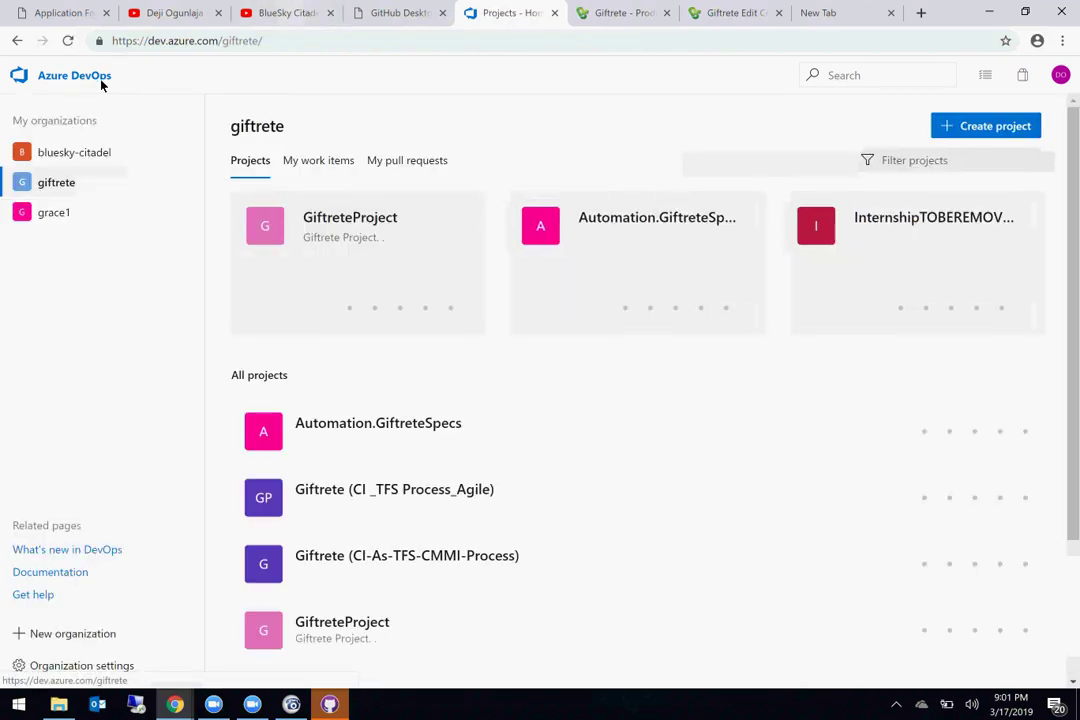
click(85, 150)
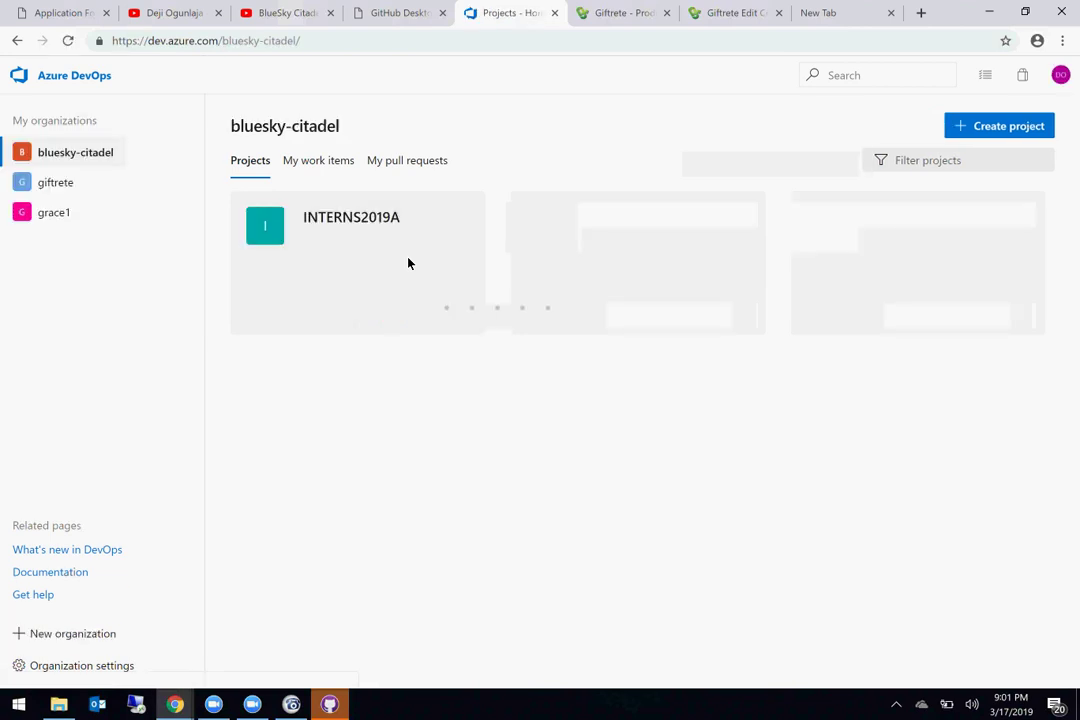
click(358, 217)
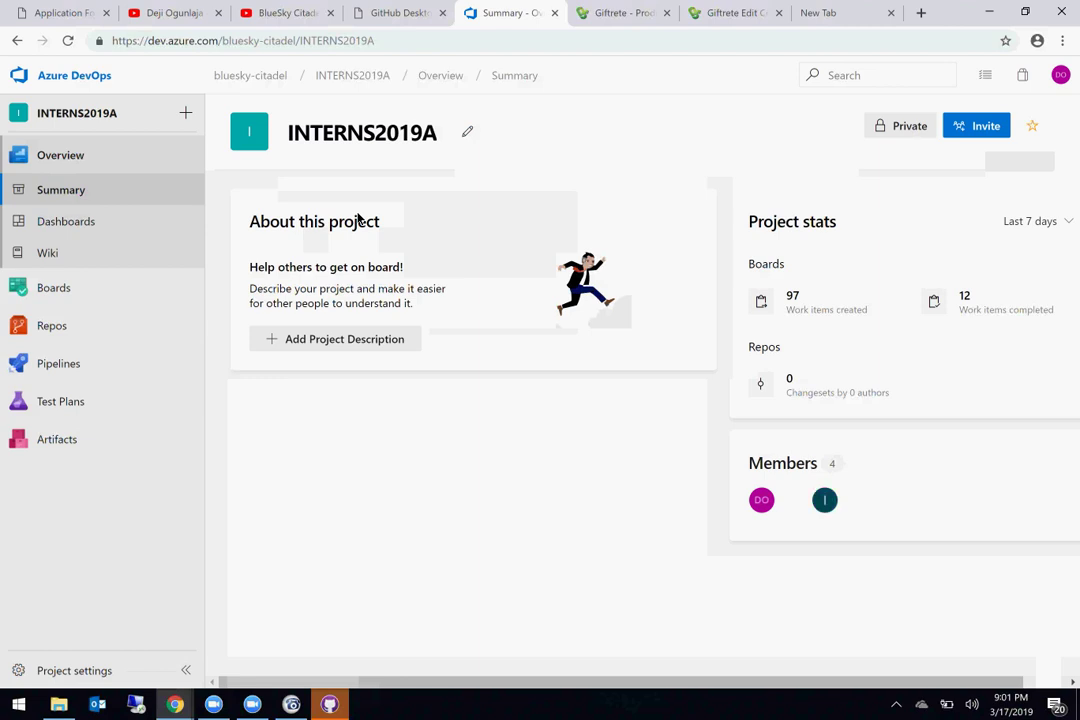
click(61, 224)
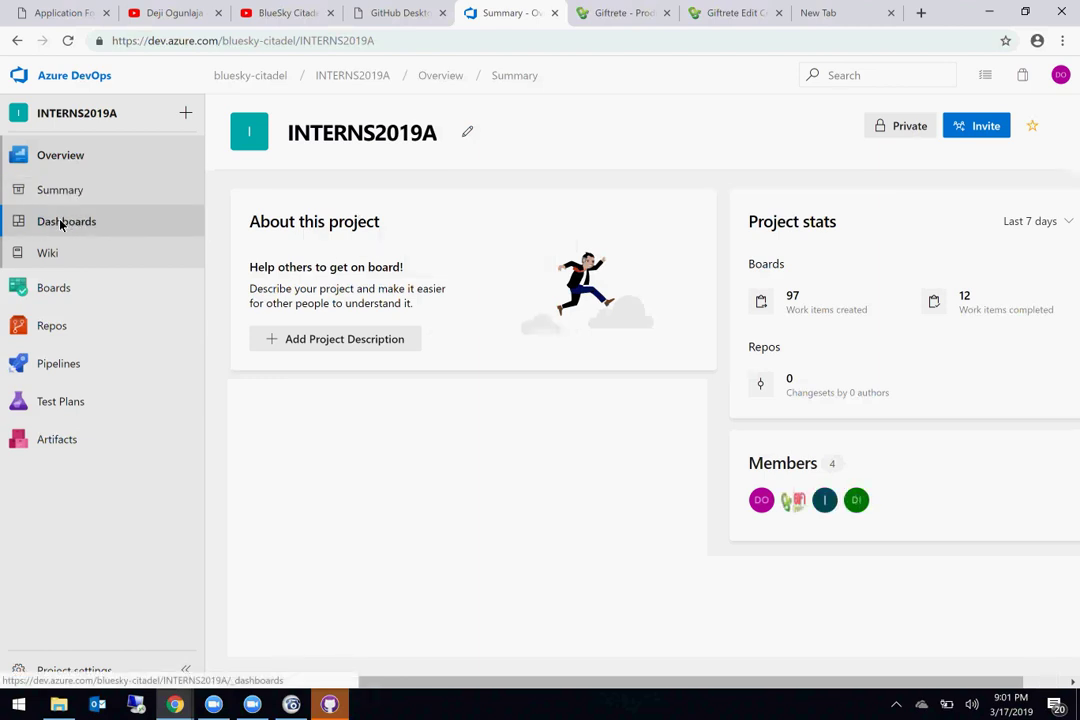
mouse_move(52, 287)
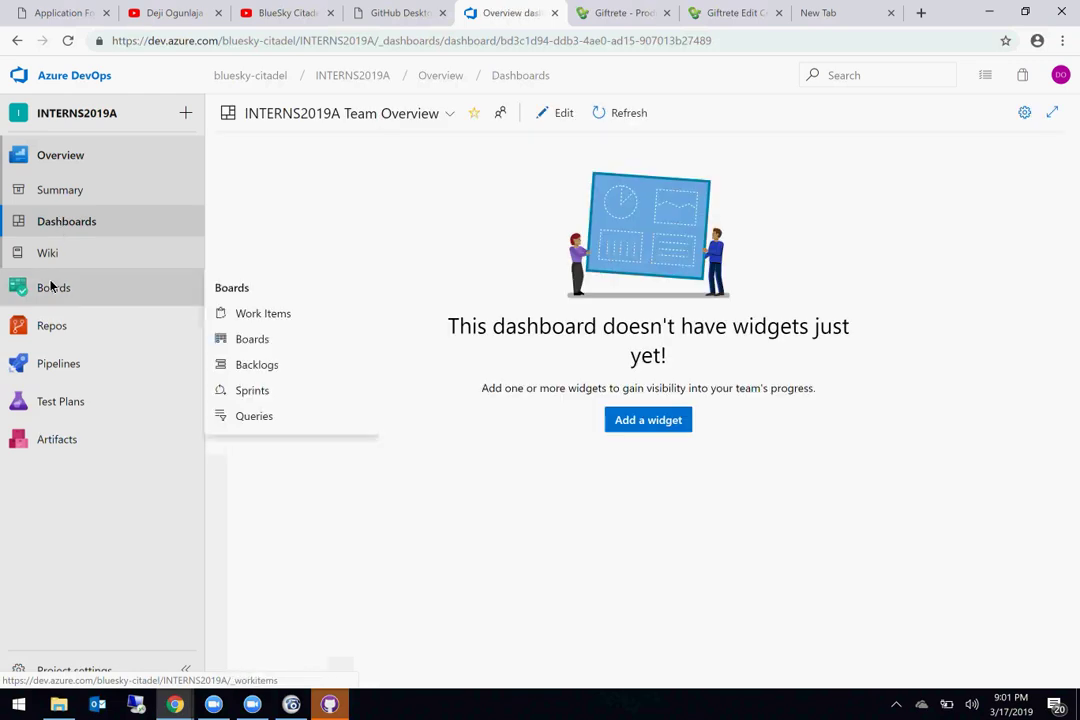
click(66, 401)
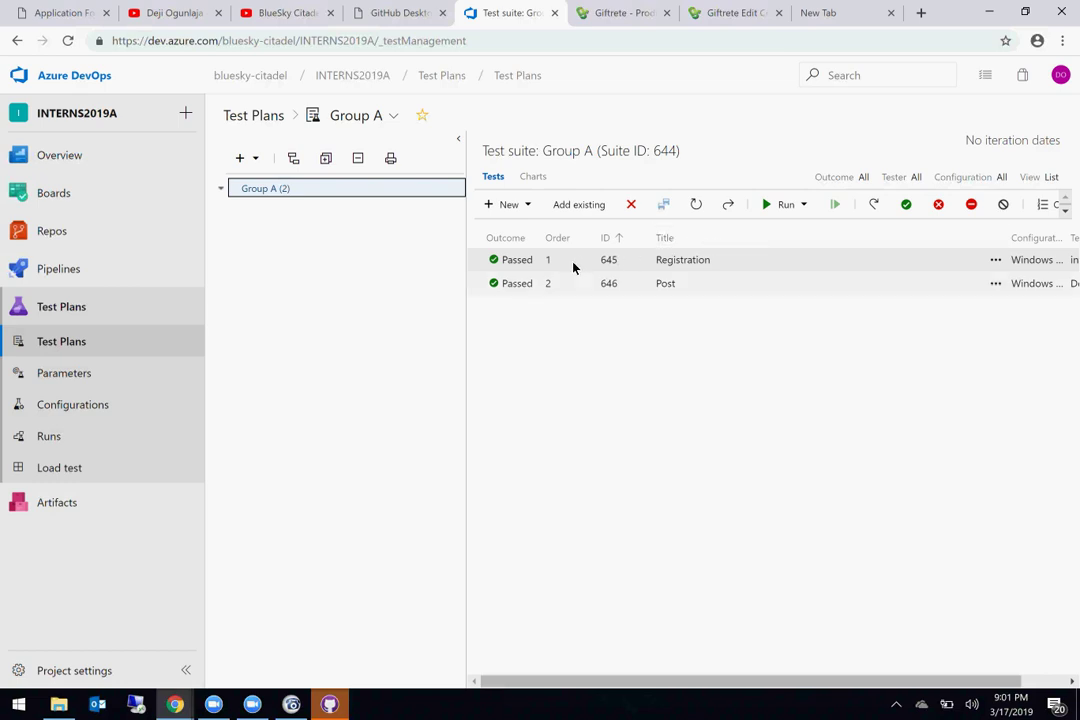
Step: Run the Registration test (645) for a web application and request a screenshot capture
scroll(634, 267, right, 1)
click(661, 263)
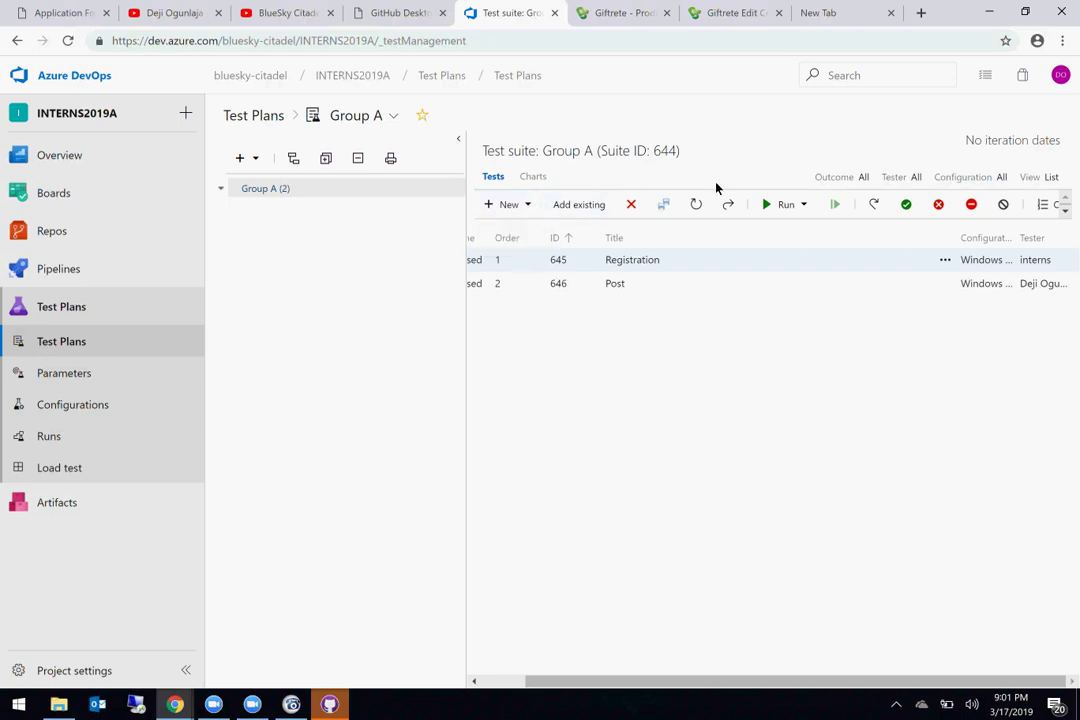
click(769, 206)
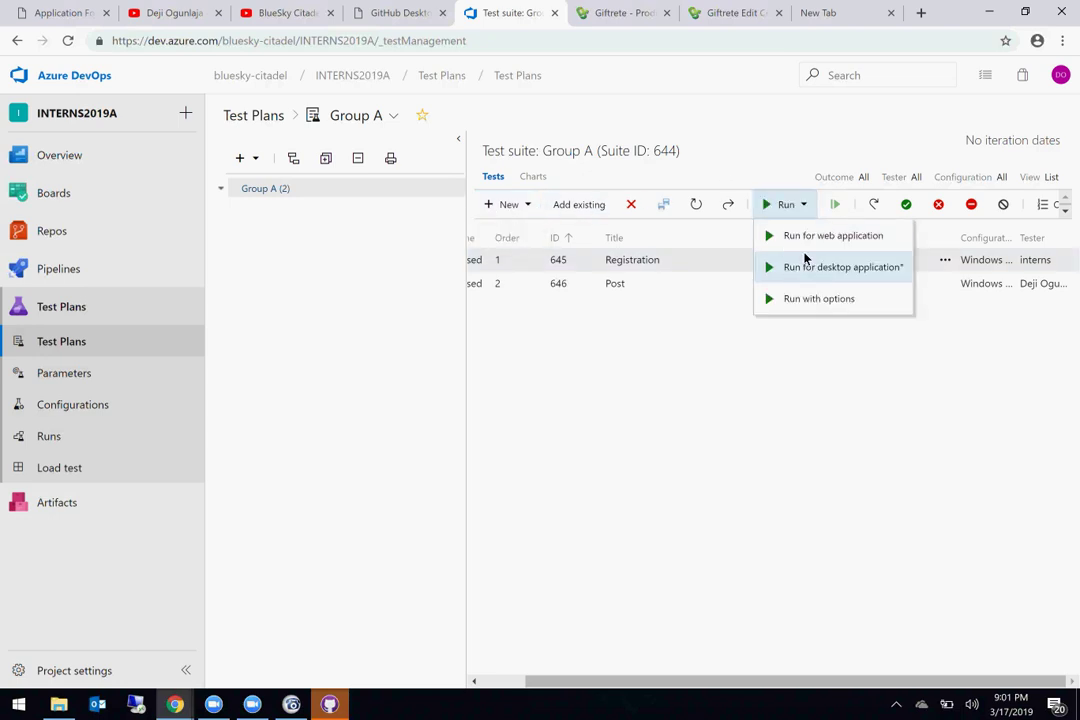
click(803, 239)
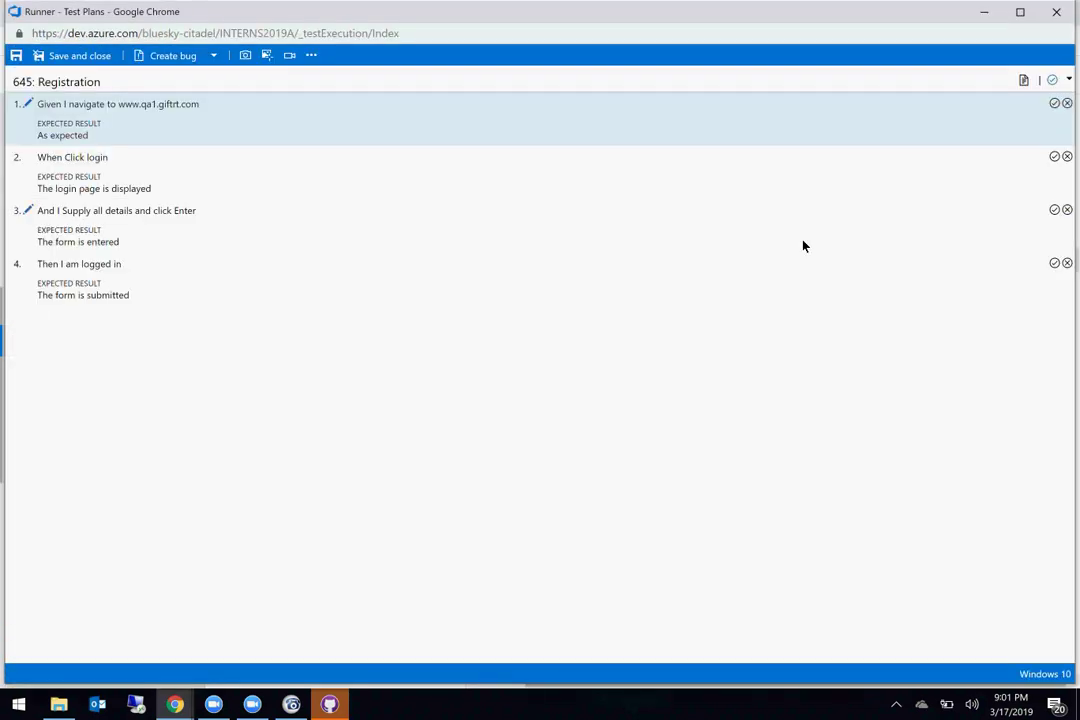
click(245, 56)
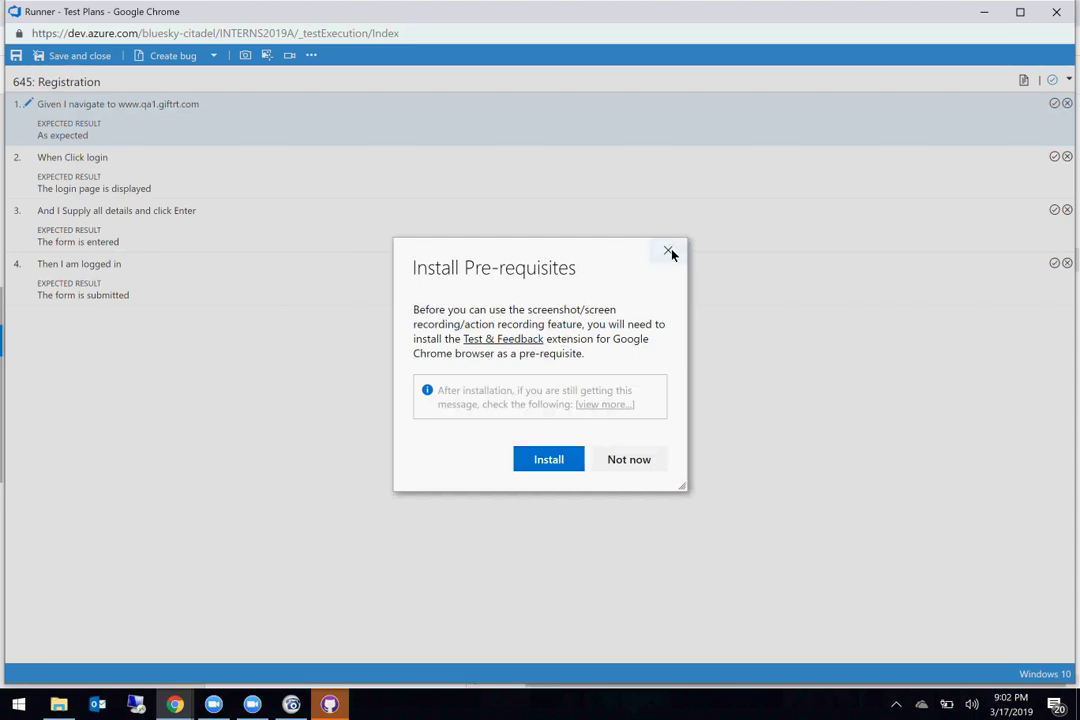
Step: Add the Test & Feedback extension to Chrome and open the Sign in to Chrome sync page
click(547, 455)
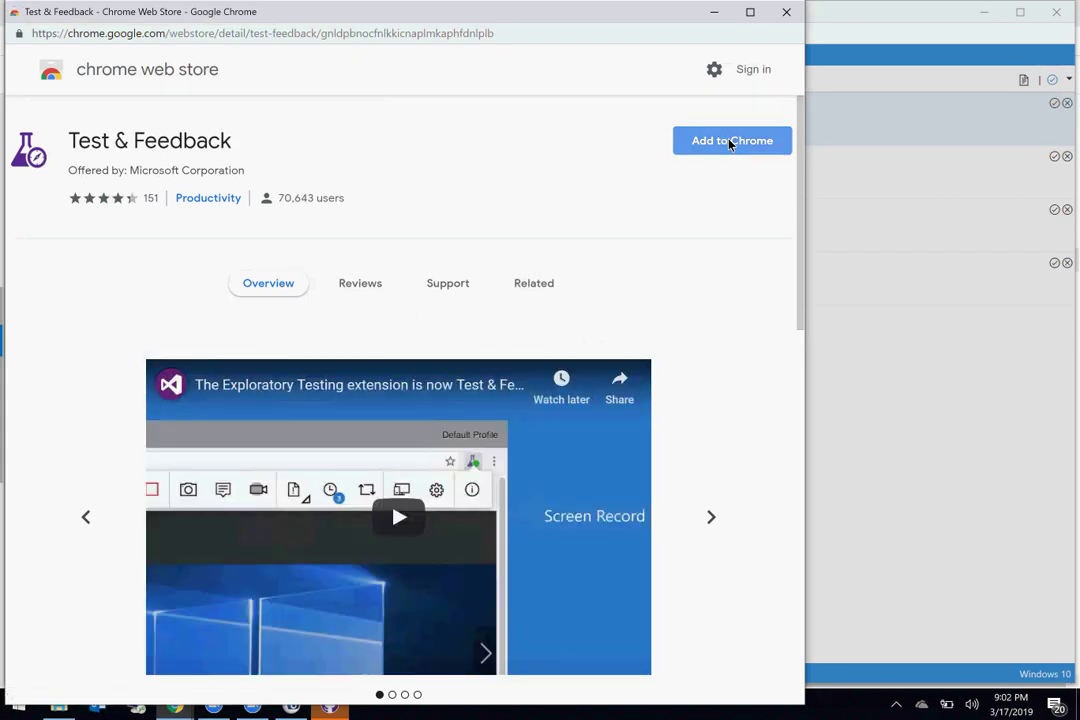
click(730, 142)
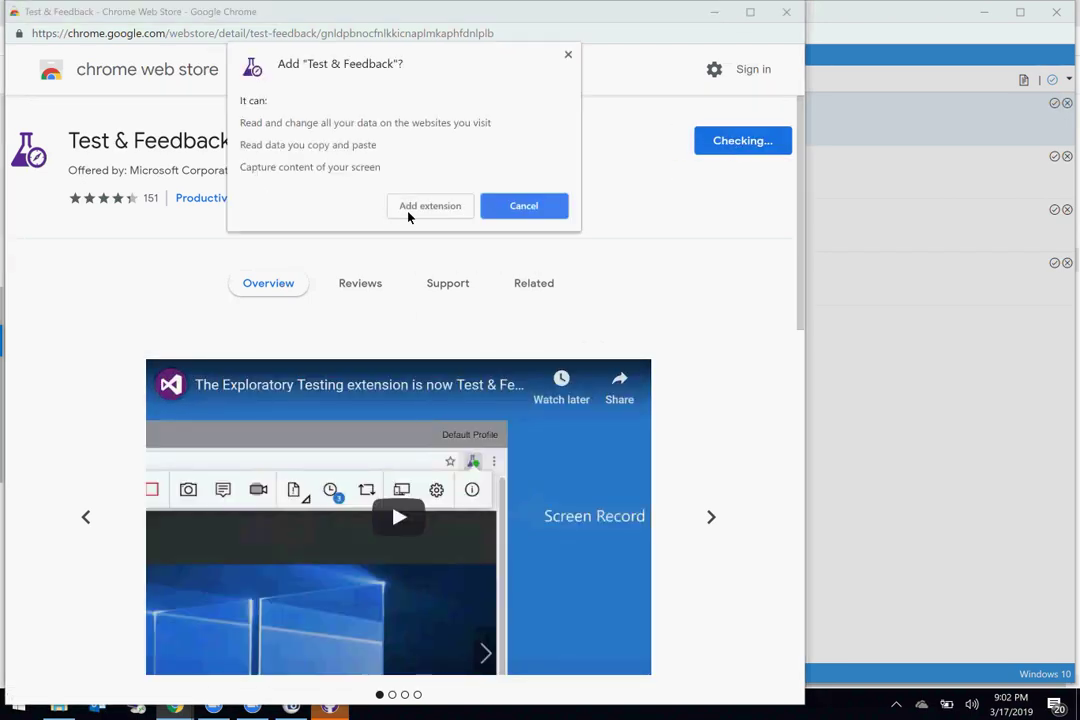
click(410, 207)
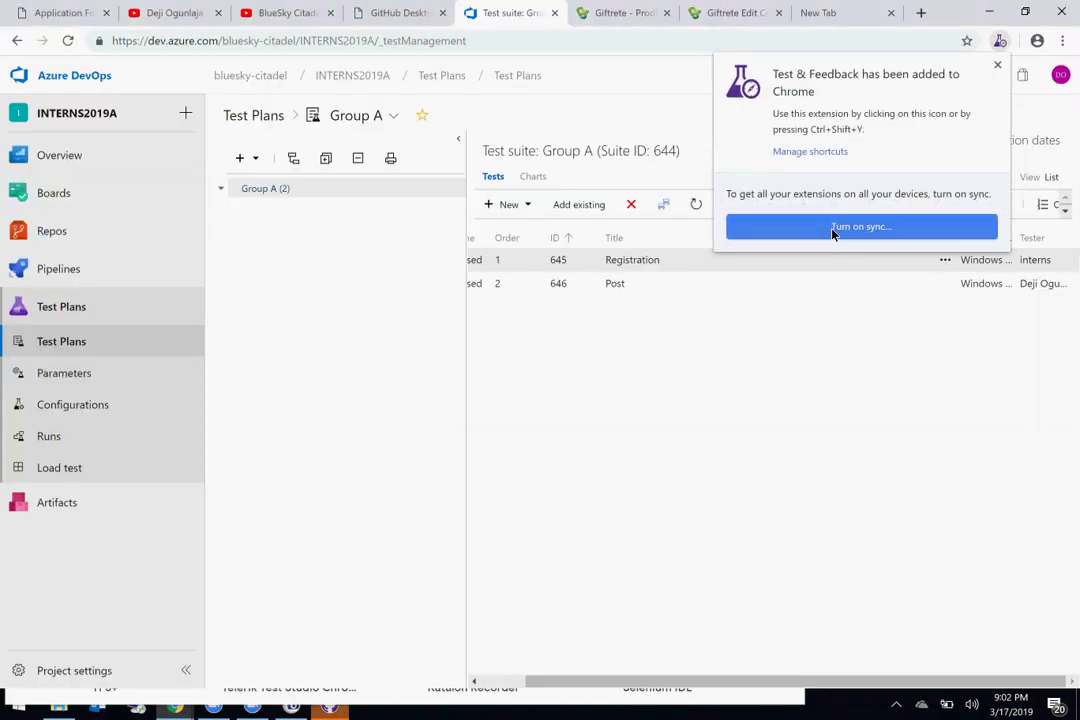
click(833, 227)
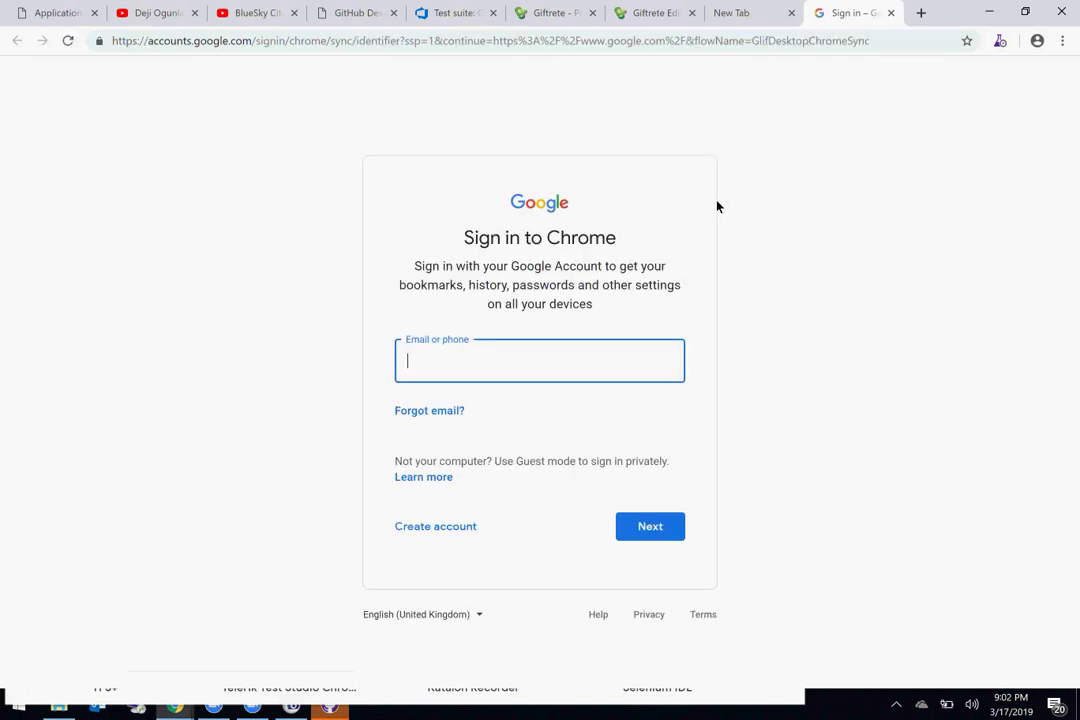
Step: Review the stretched photo on Giftrete's Edit Community page, then return to the Test & Feedback store window
click(738, 13)
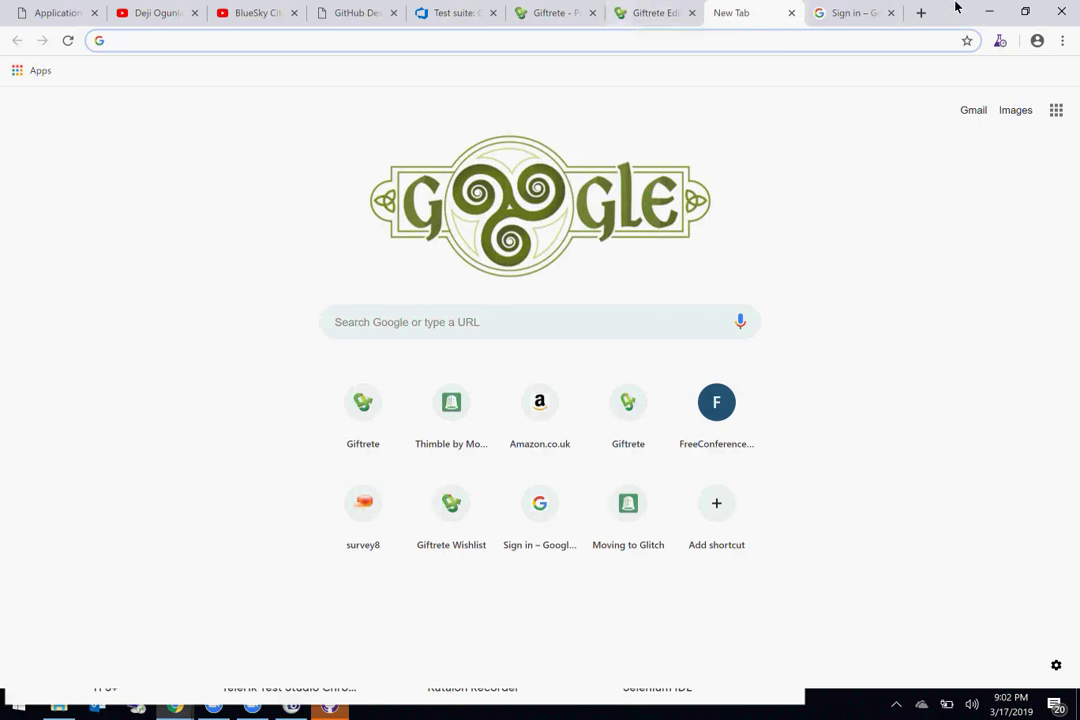
click(556, 14)
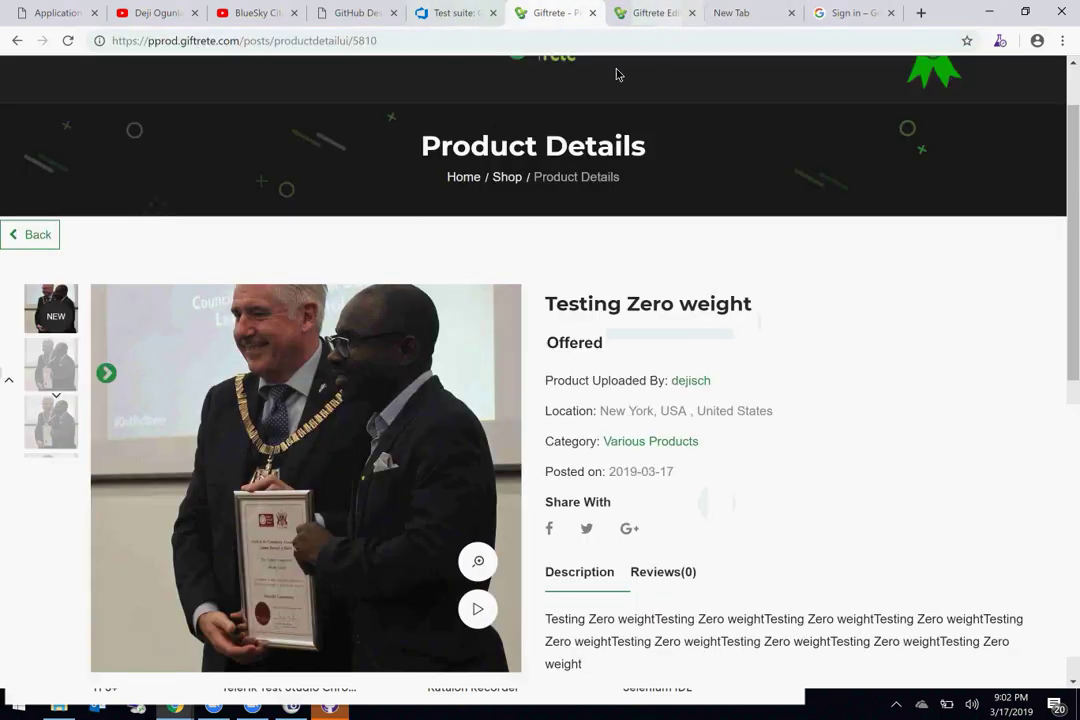
click(648, 14)
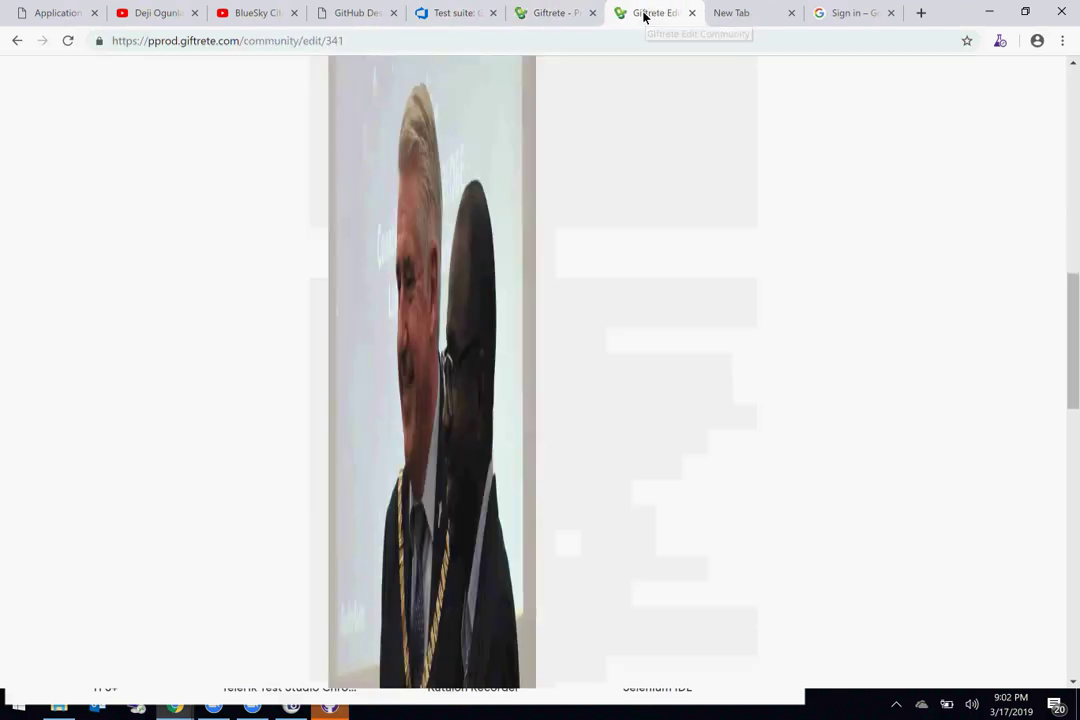
scroll(726, 220, down, 10)
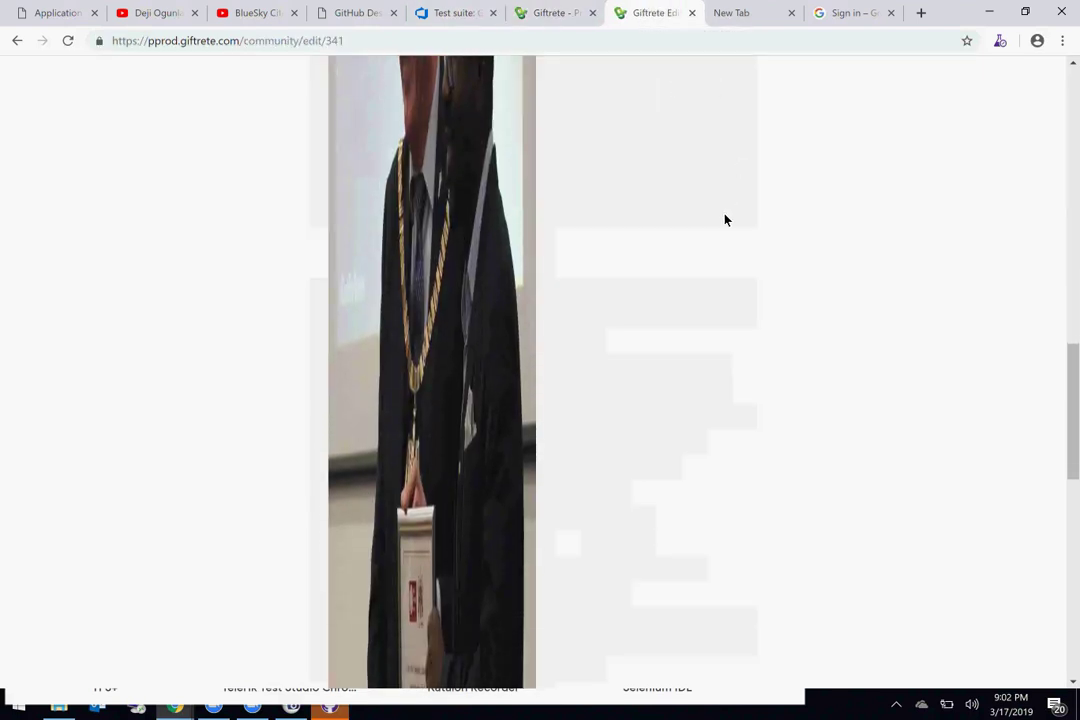
scroll(726, 220, up, 3)
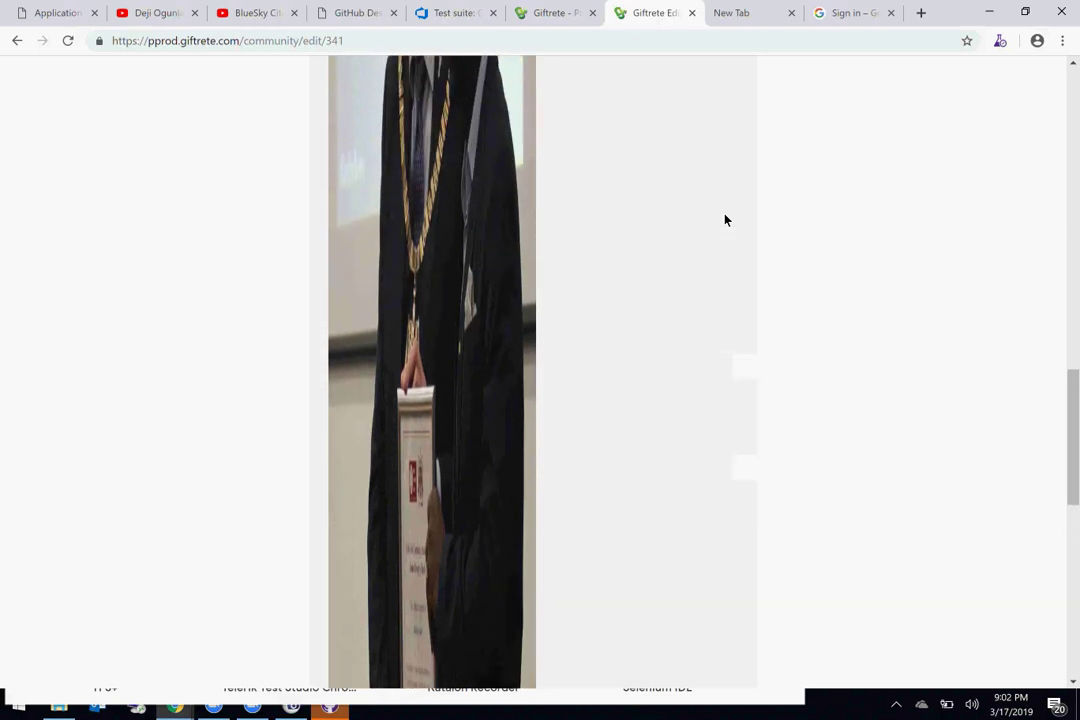
scroll(602, 582, up, 5)
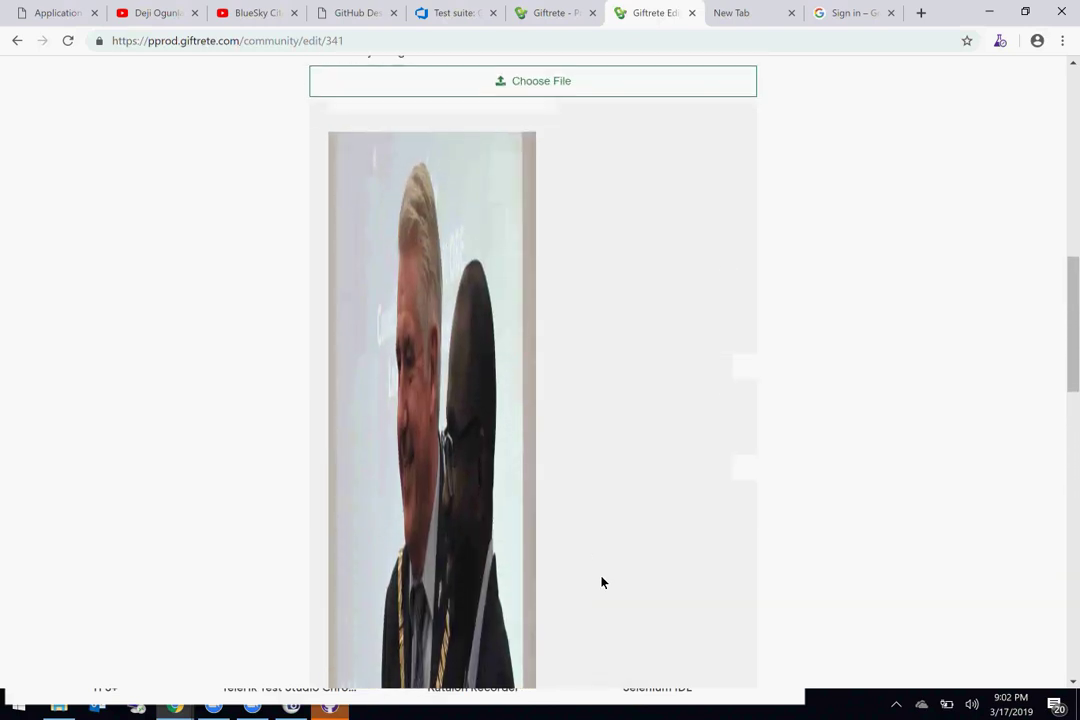
key(alt+Tab)
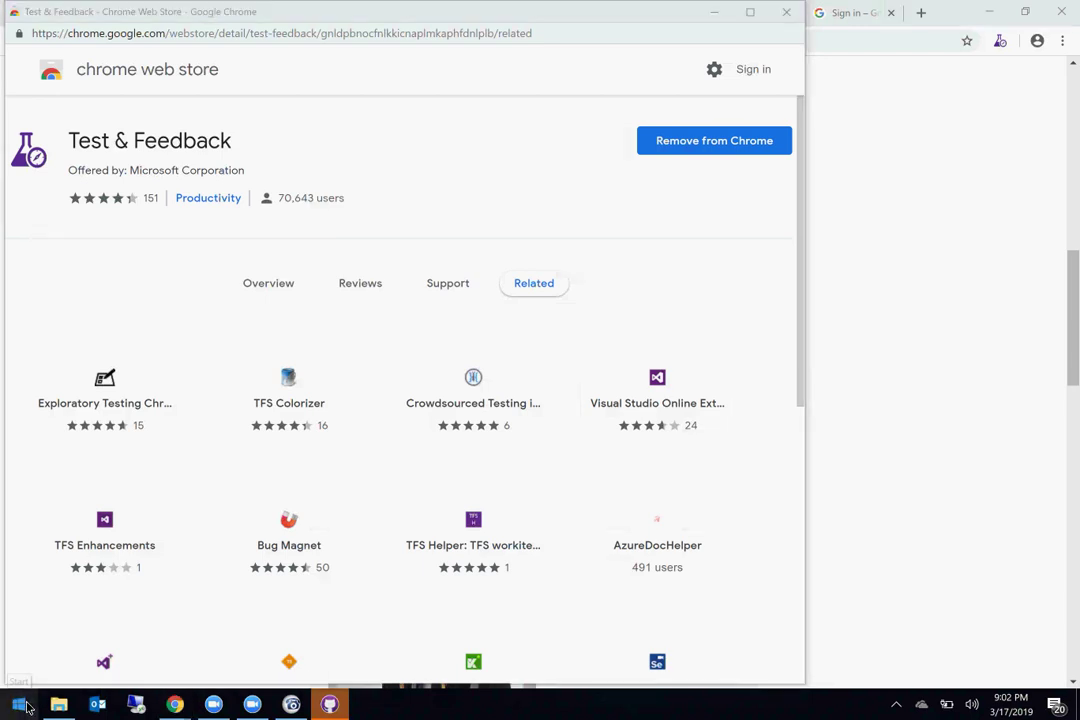
Step: Launch Snipping Tool and snip the Giftrete Community Image area showing the distorted photo
click(28, 707)
text(sni)
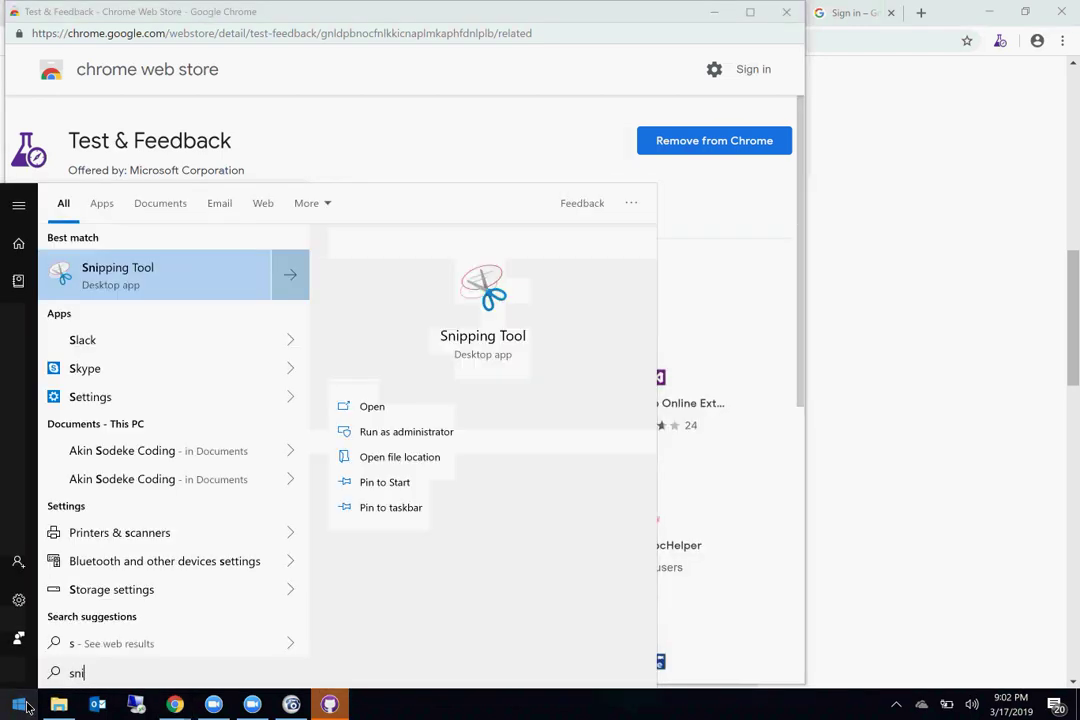
click(182, 272)
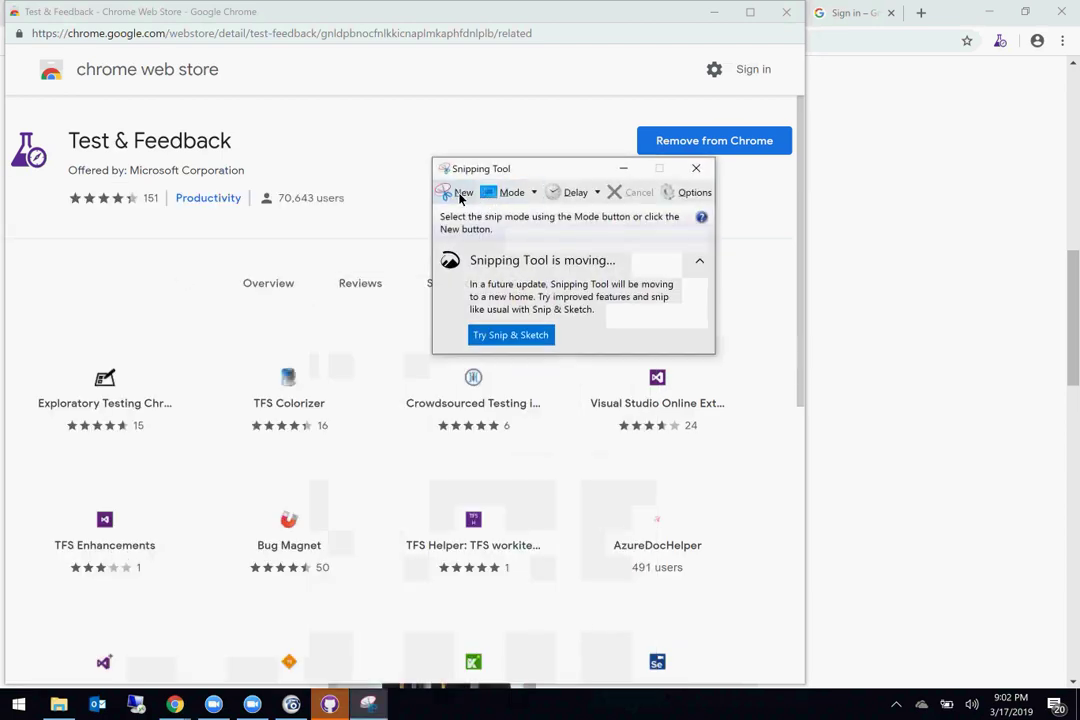
click(457, 192)
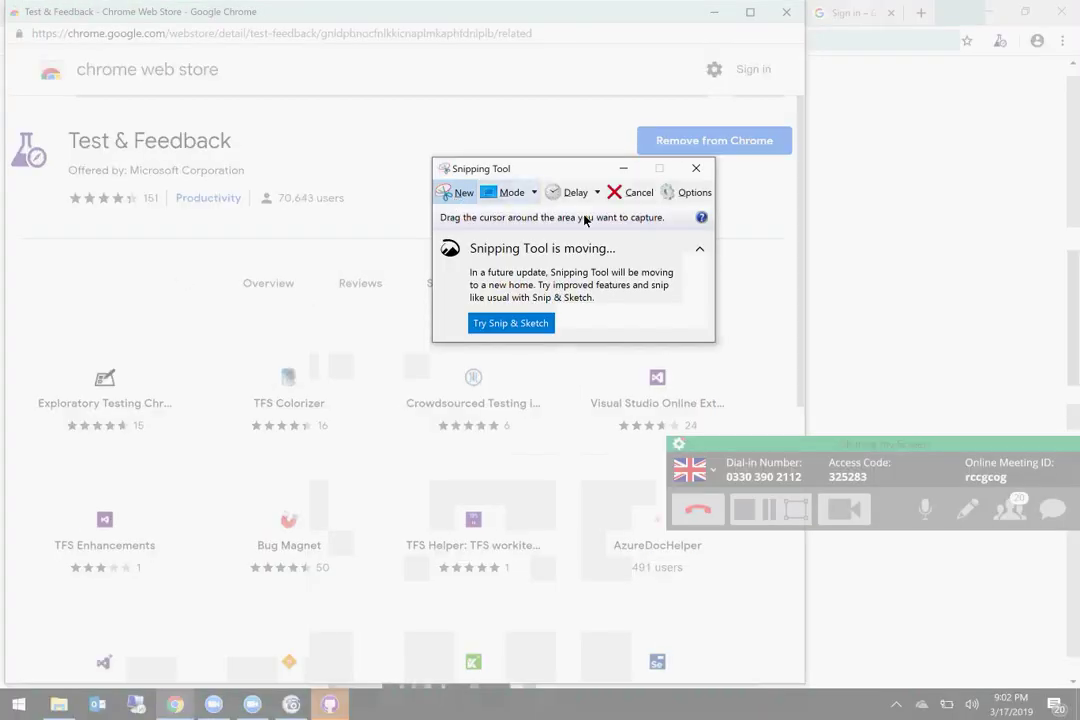
key(Escape)
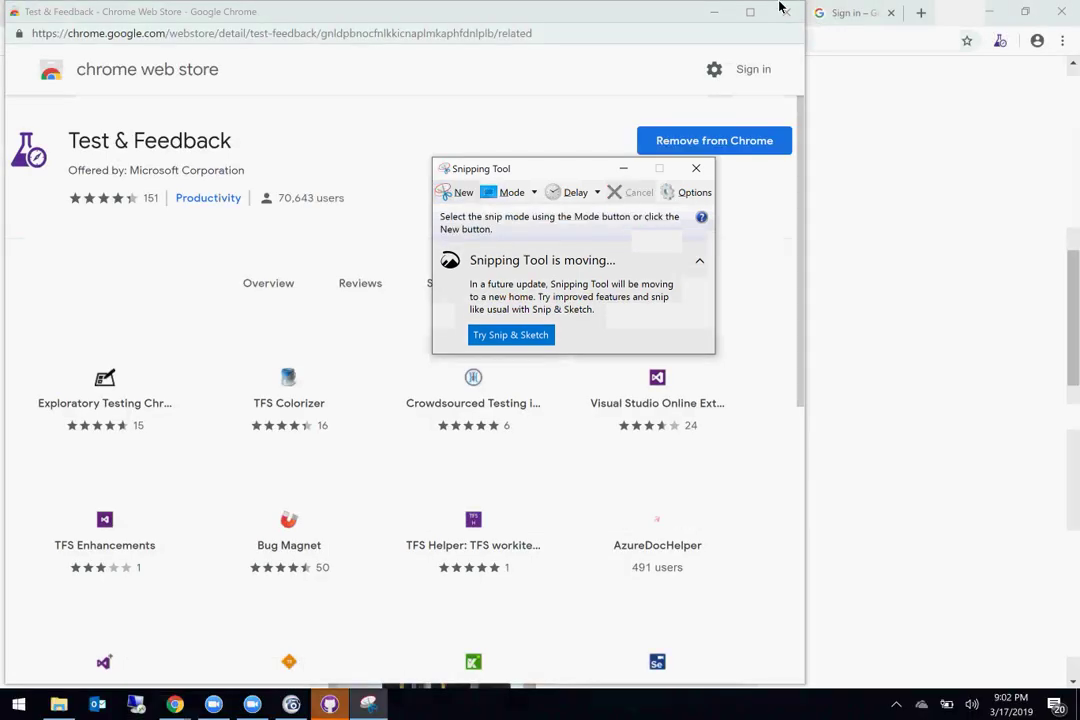
click(703, 13)
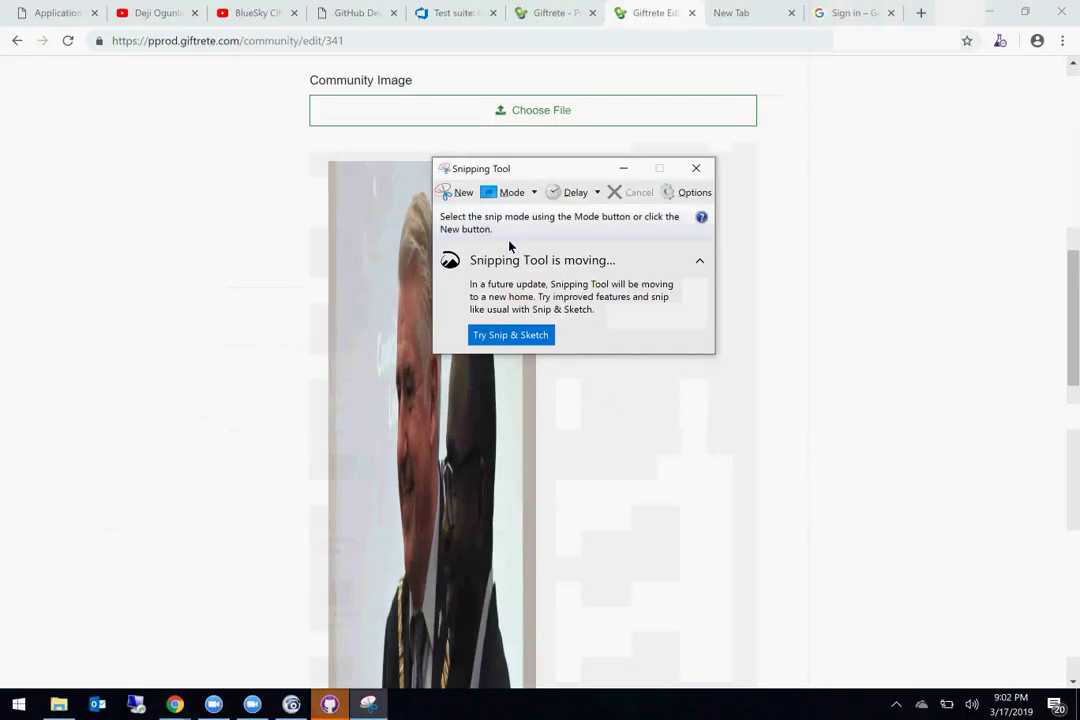
click(457, 193)
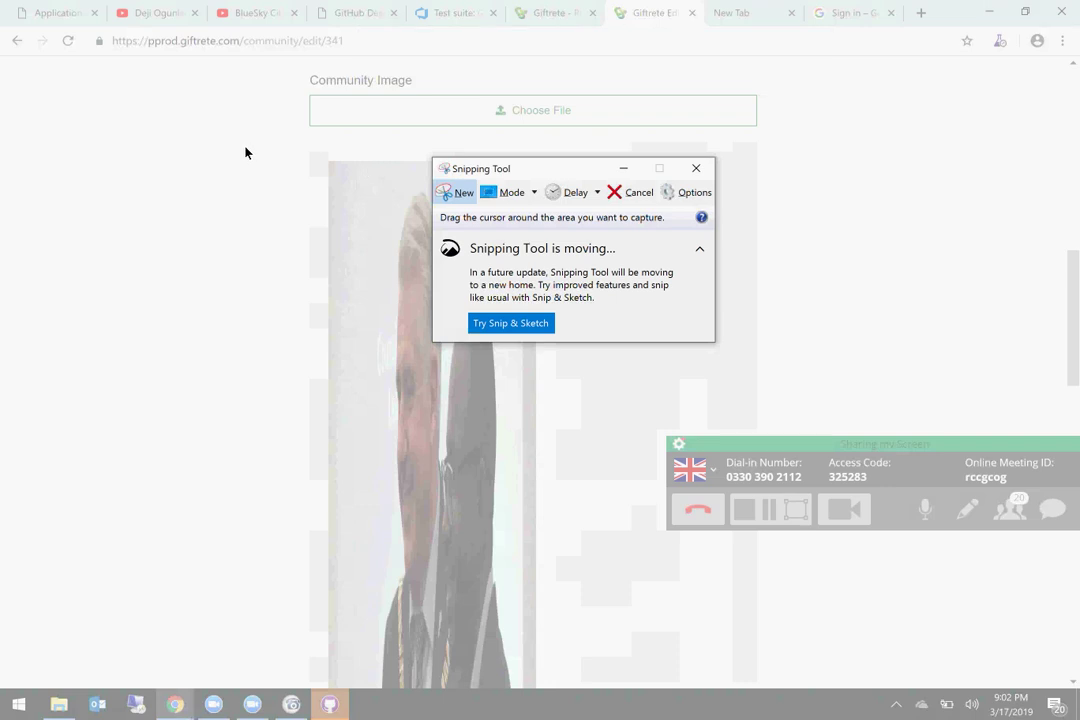
drag(180, 77, 765, 685)
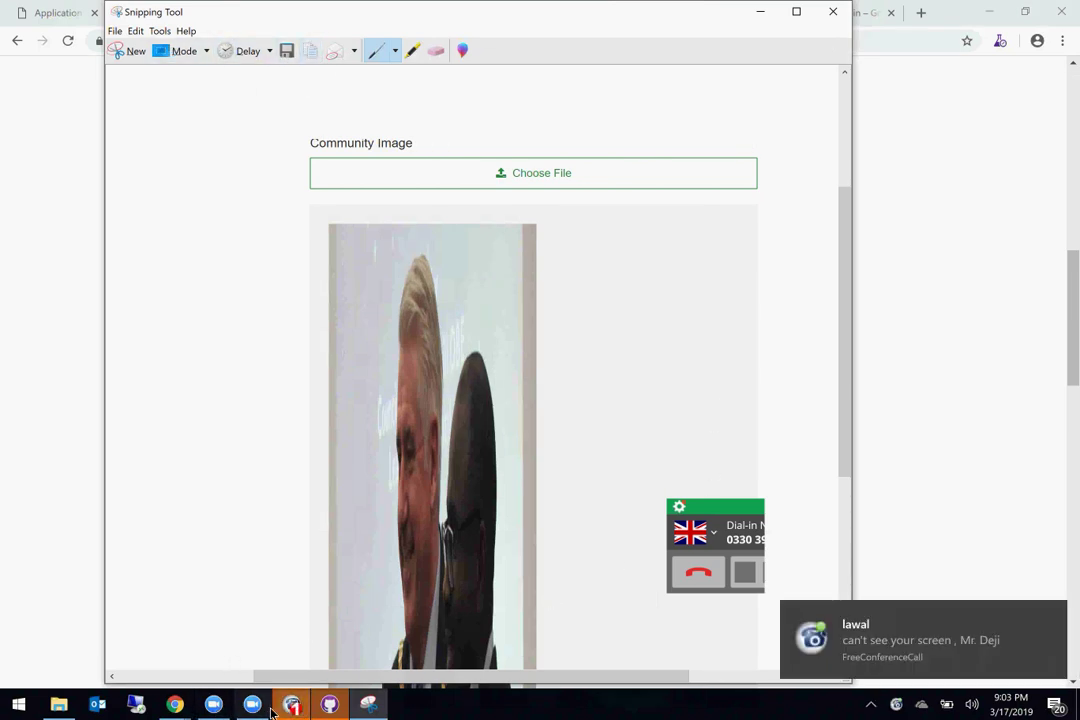
Step: Close the test runner without relaunching it and return to the Azure DevOps Group A test suite
mouse_move(330, 713)
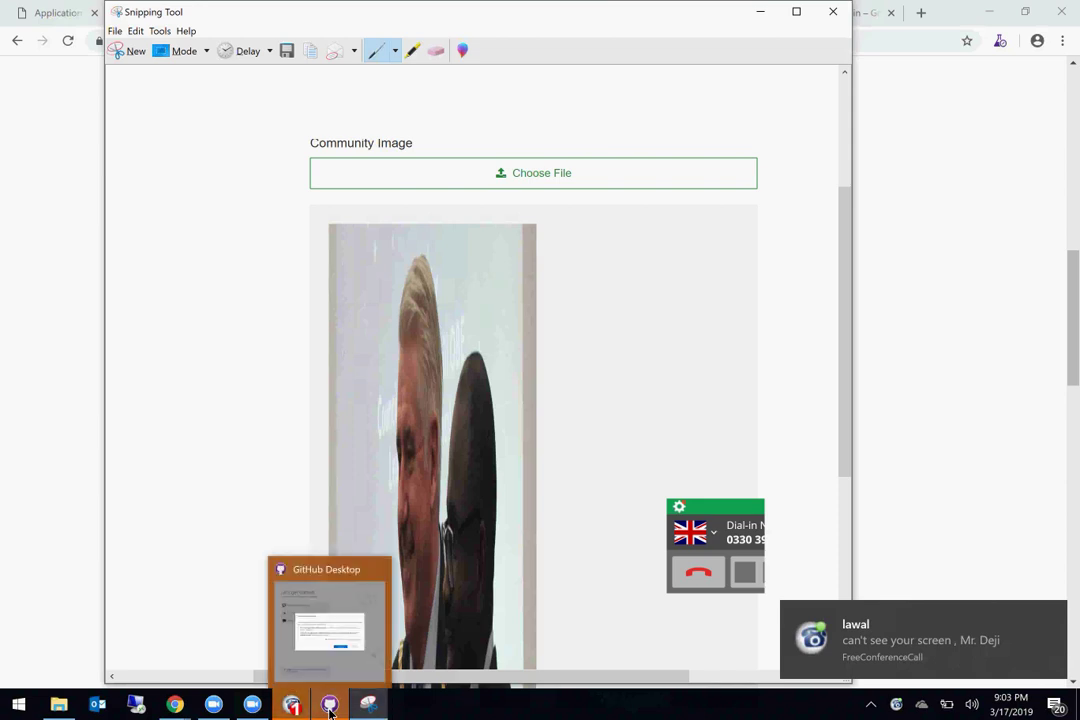
mouse_move(173, 707)
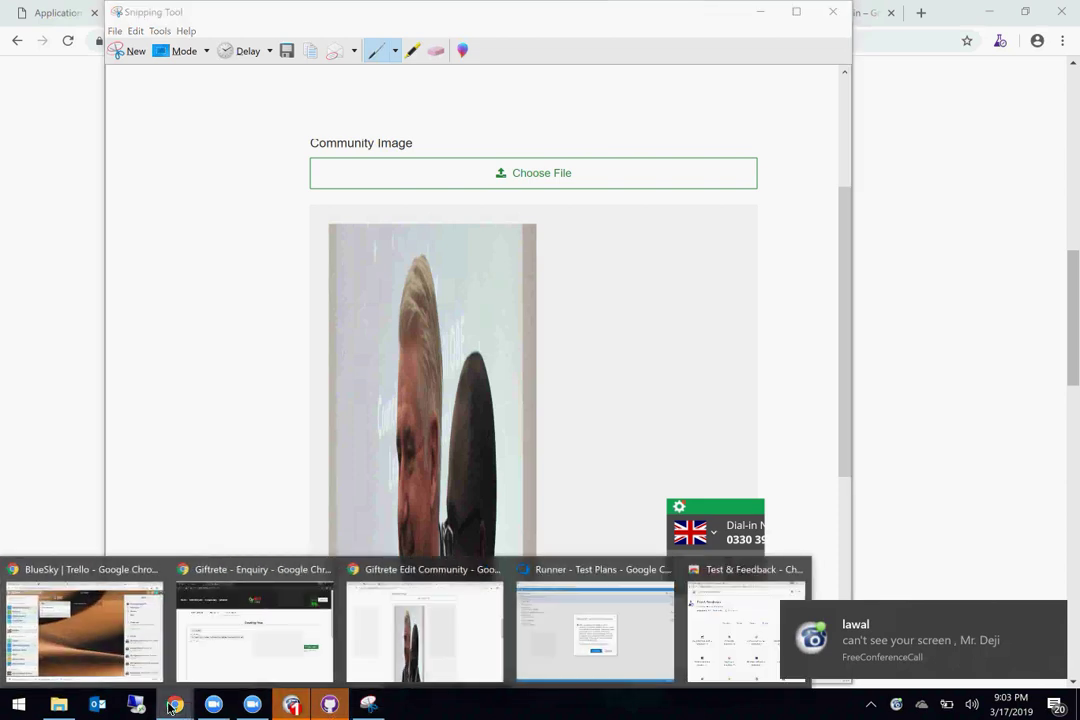
click(577, 612)
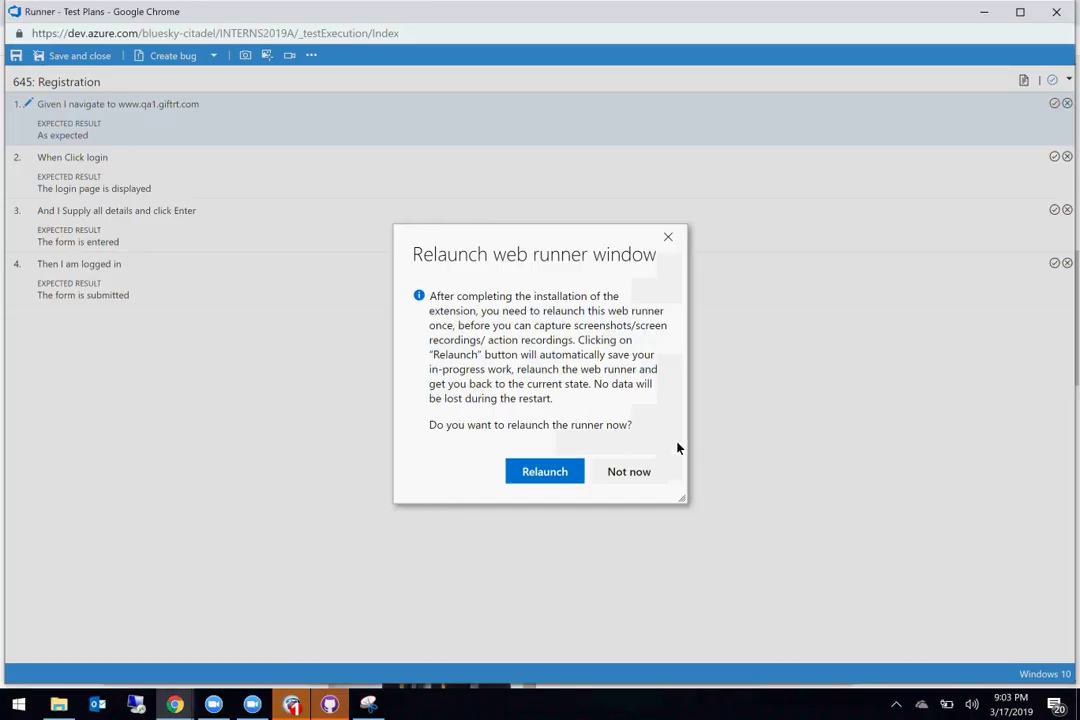
click(633, 479)
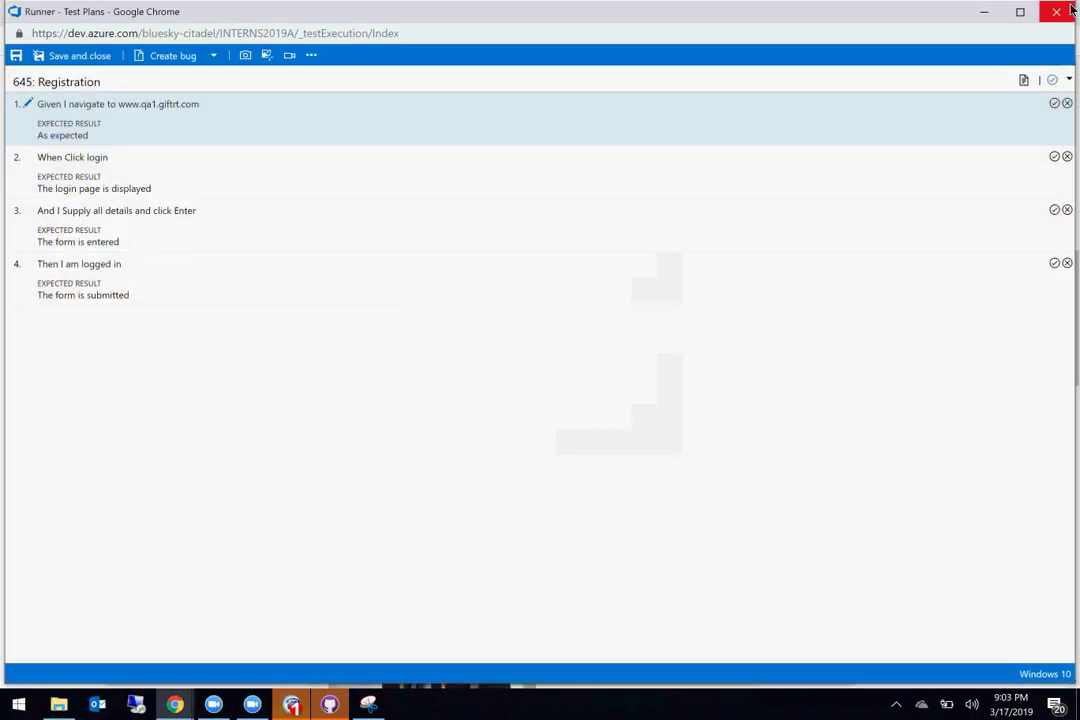
click(1060, 13)
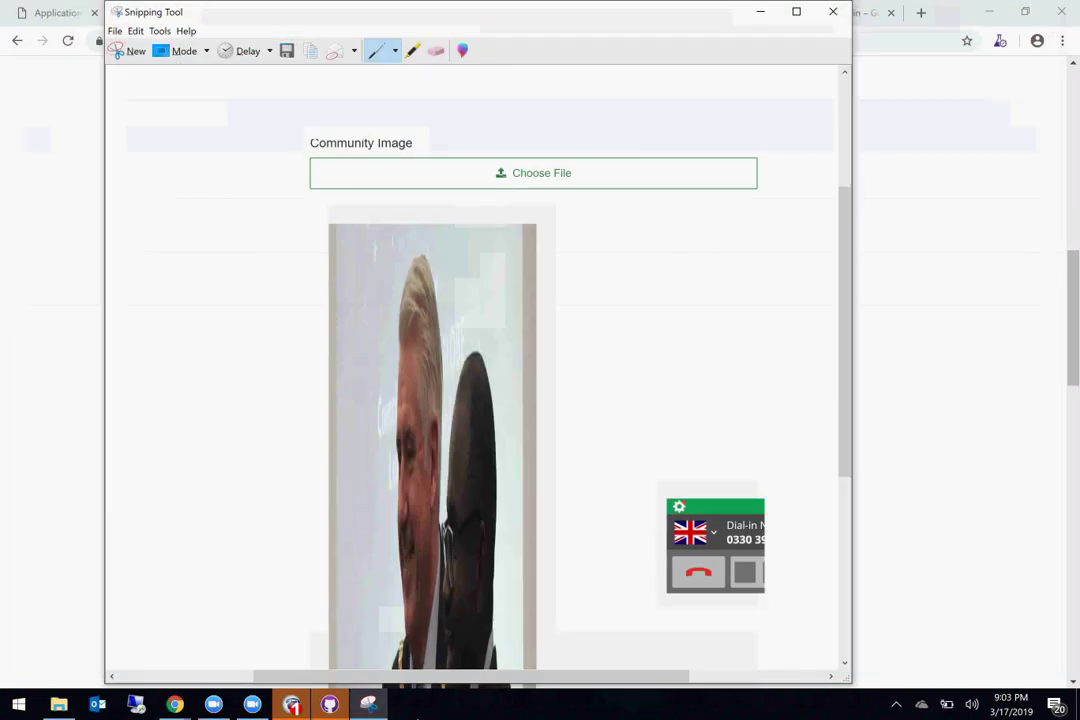
click(175, 705)
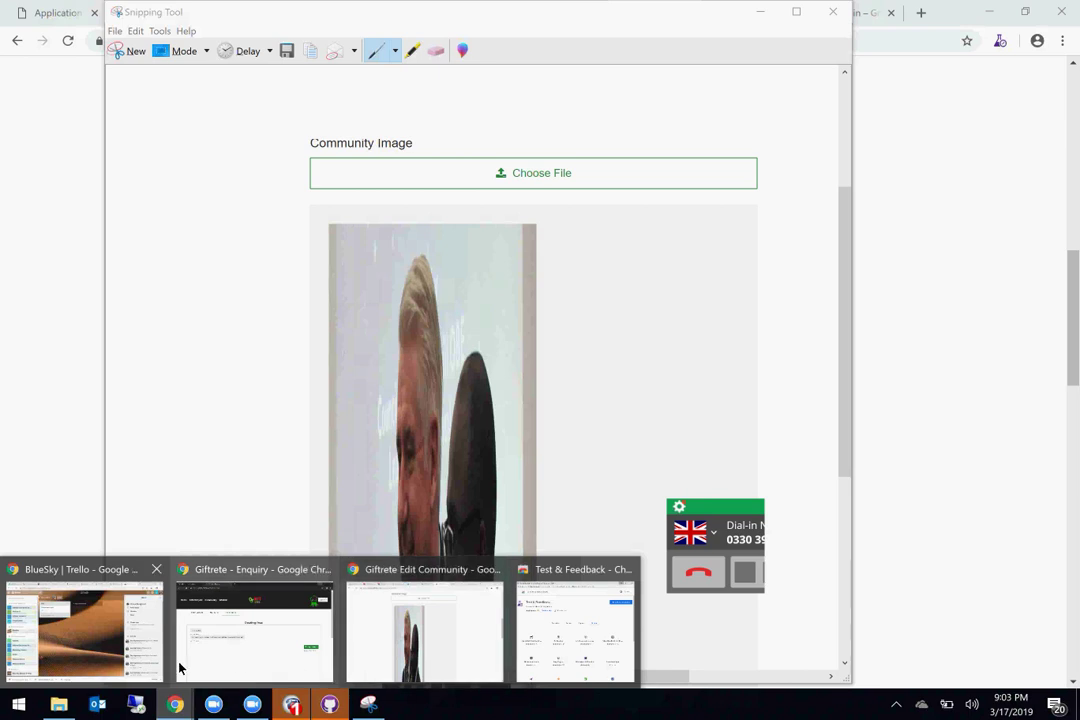
click(398, 652)
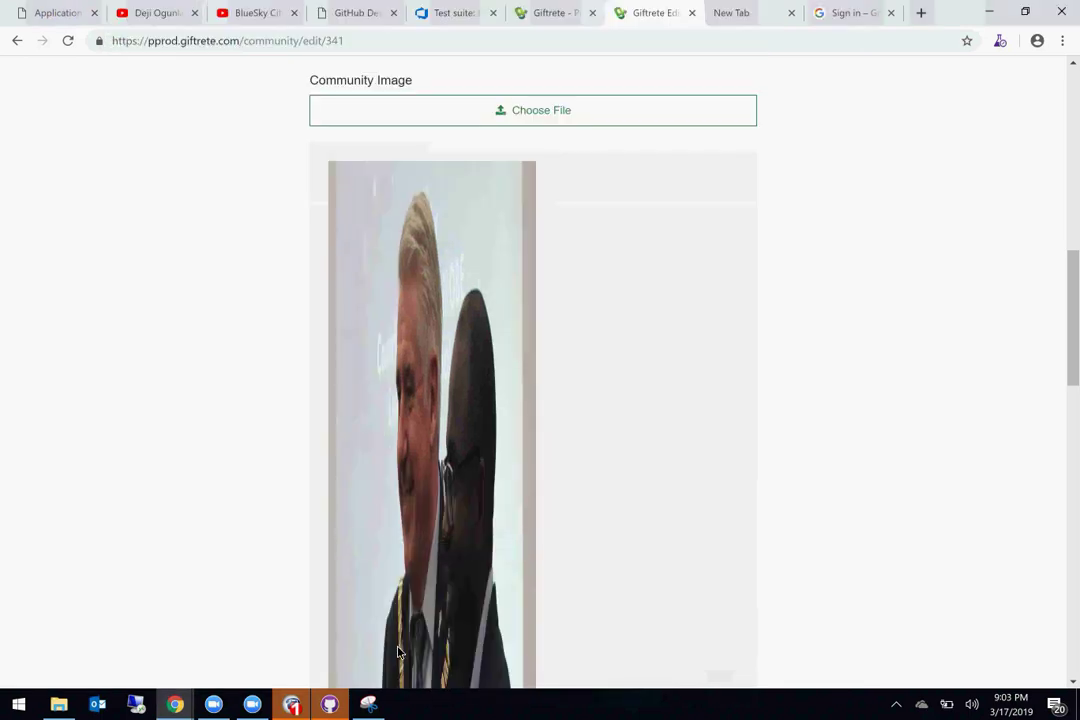
click(443, 20)
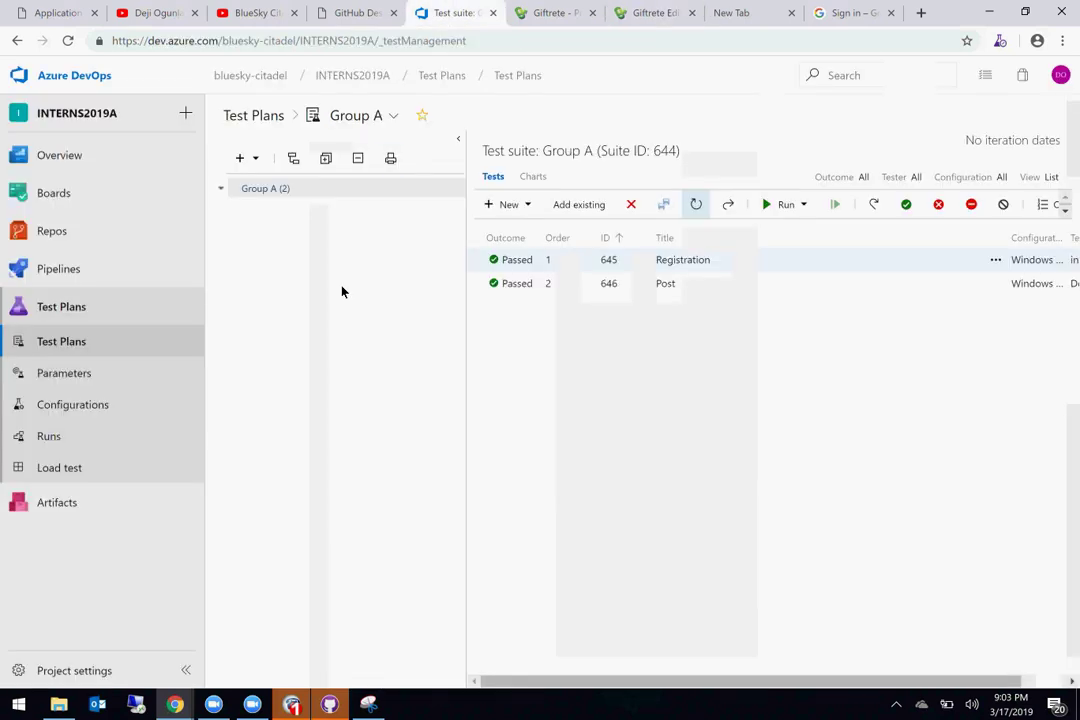
Step: Create a new Bug work item and paste the Community Image snip into its Repro Steps
click(190, 112)
click(240, 139)
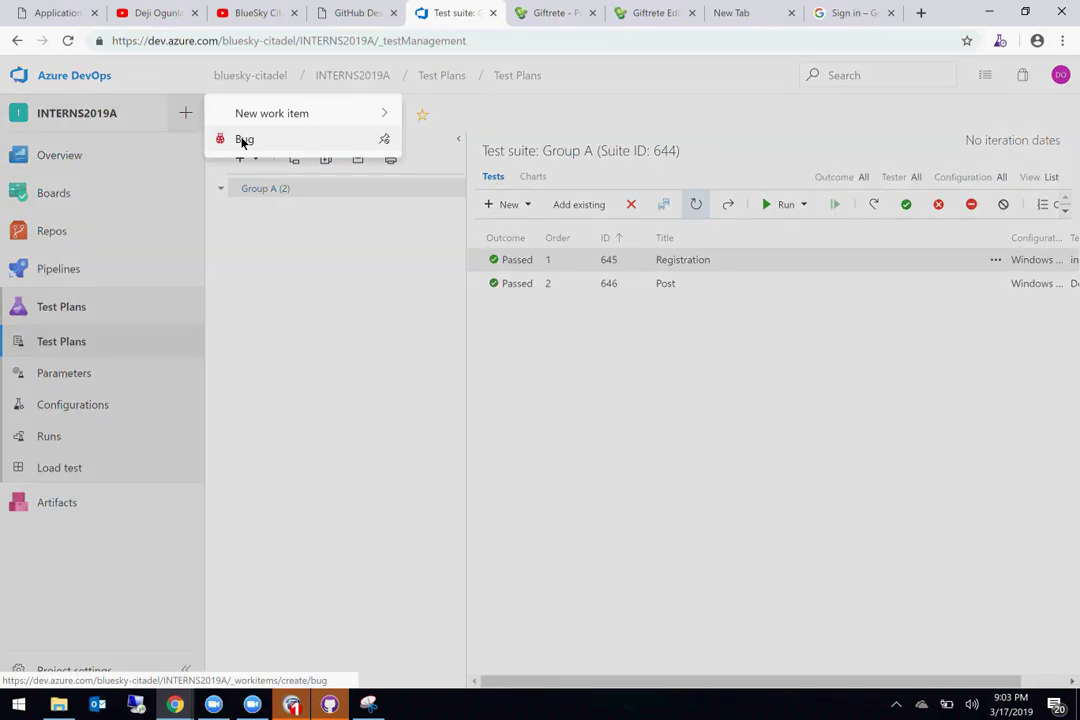
click(136, 258)
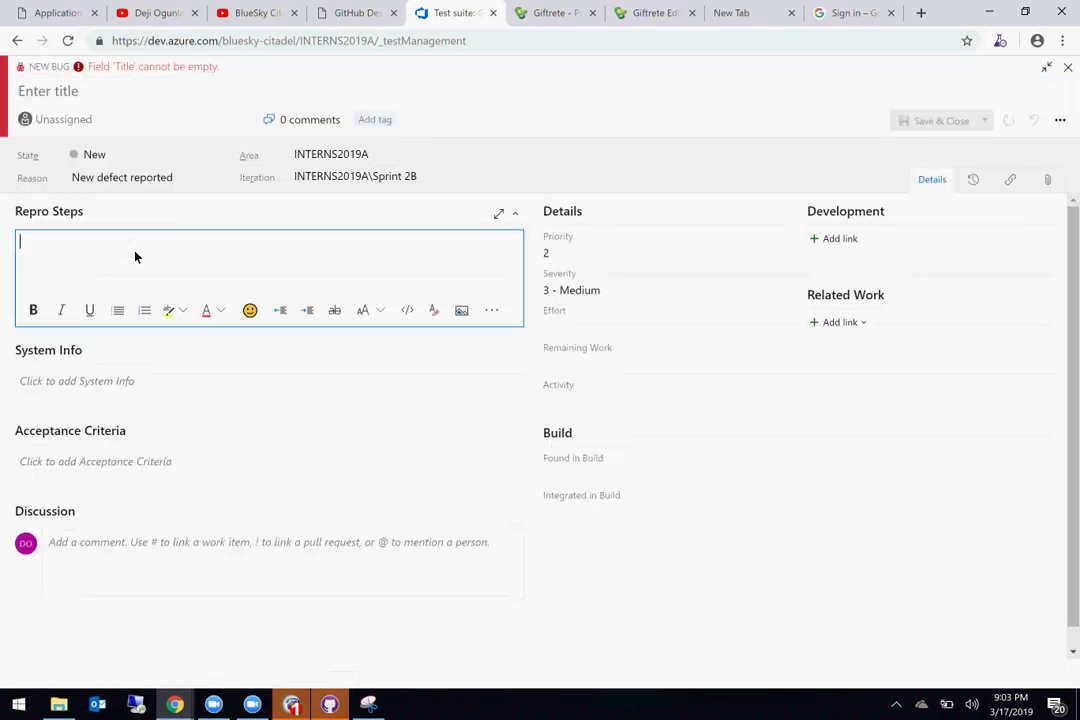
key(ctrl+v)
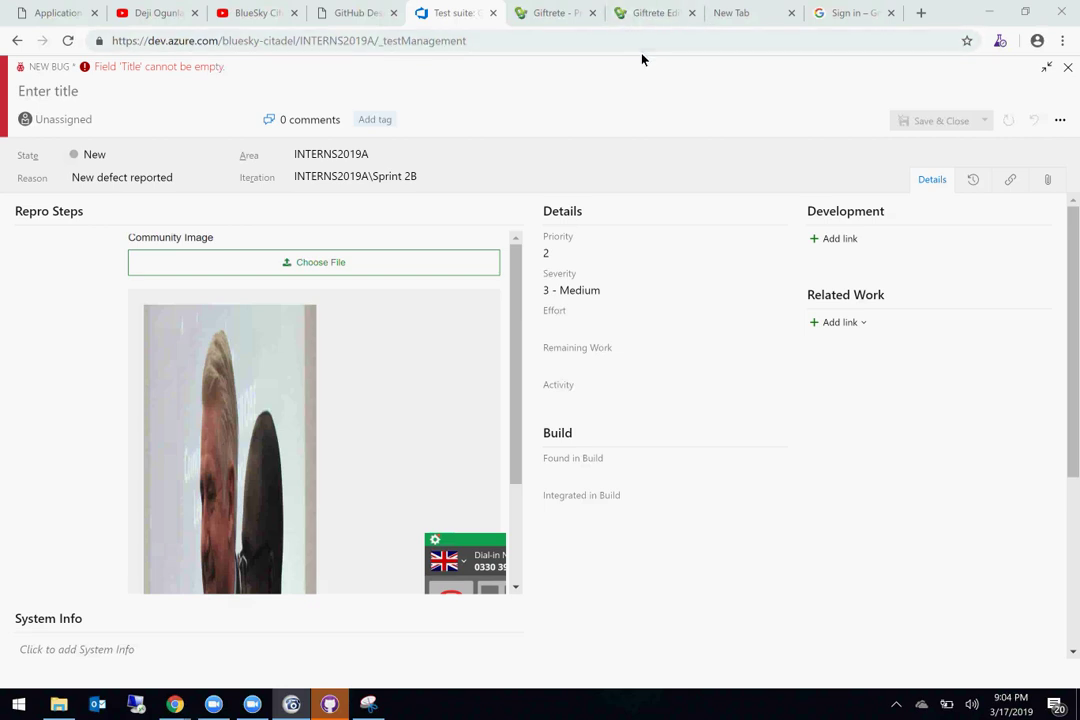
Step: Open a fresh browser tab, then return to the new bug form
click(862, 11)
click(919, 13)
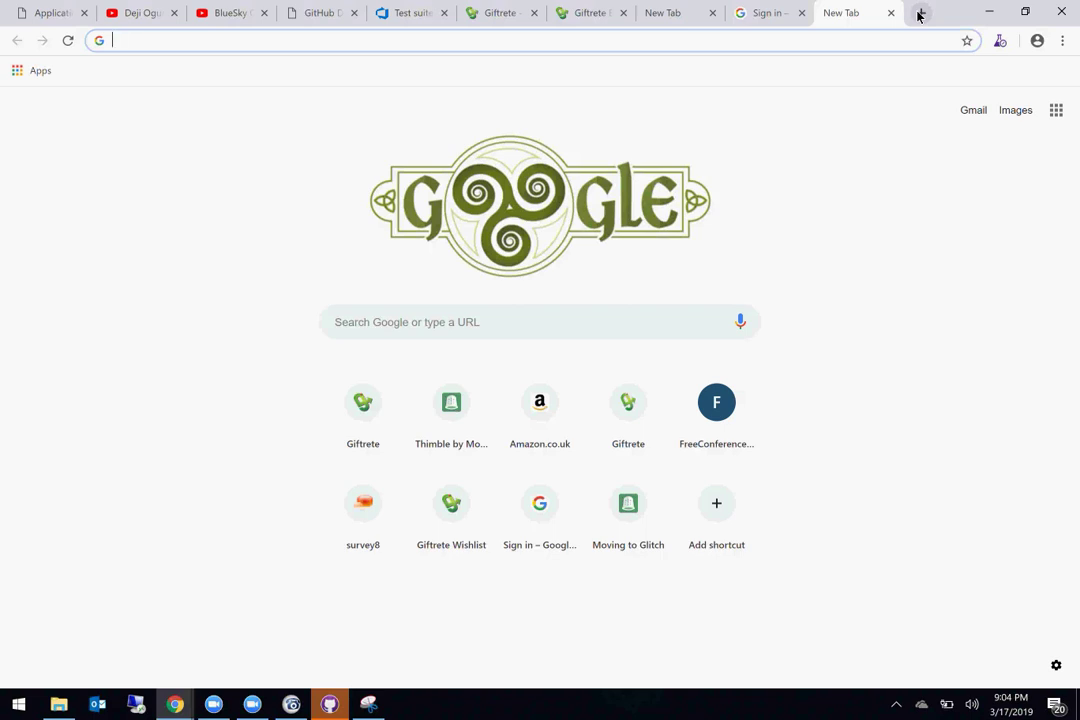
click(401, 10)
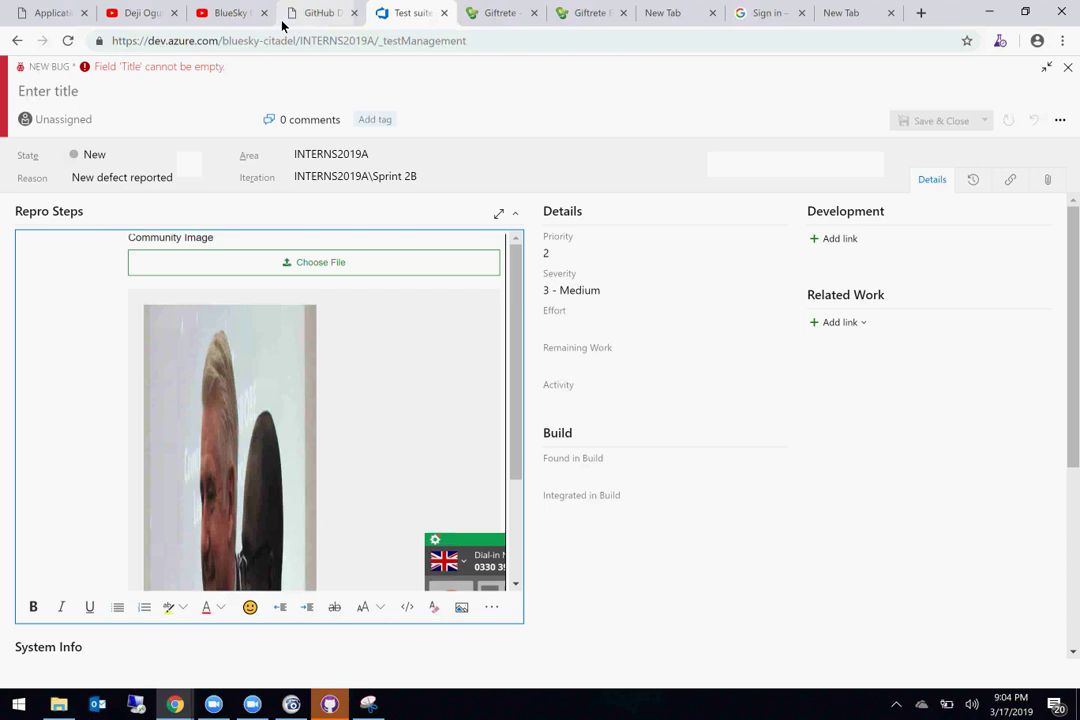
Step: Inspect the Community Image Choose File field on Giftrete's Edit Community page in DevTools
click(496, 16)
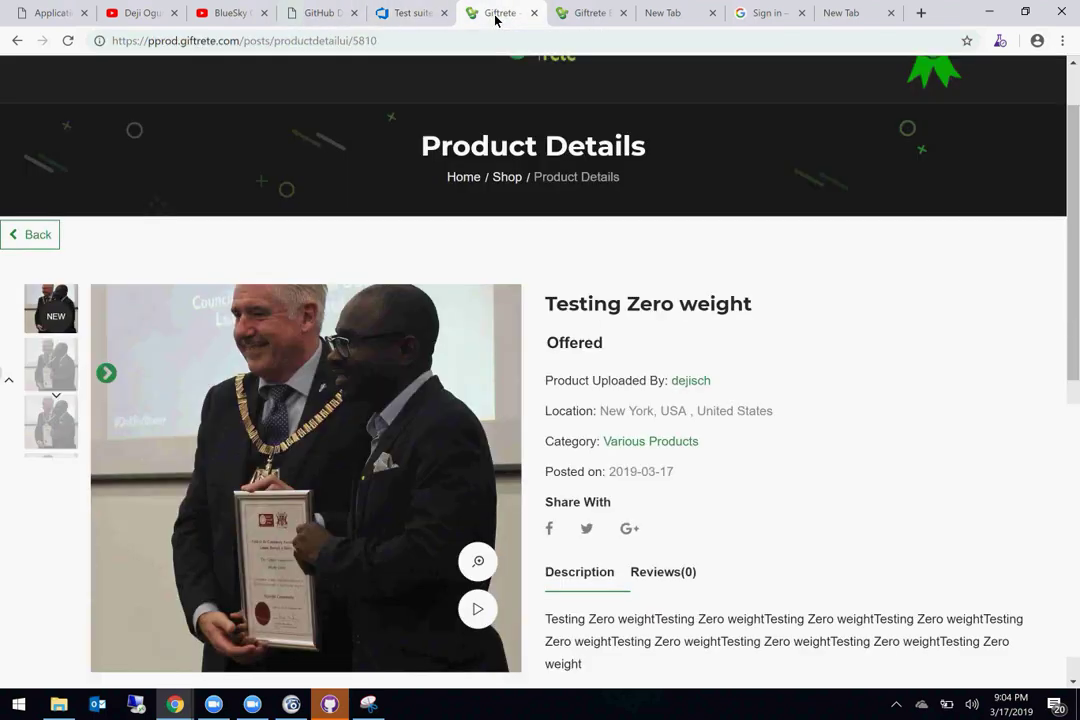
click(578, 24)
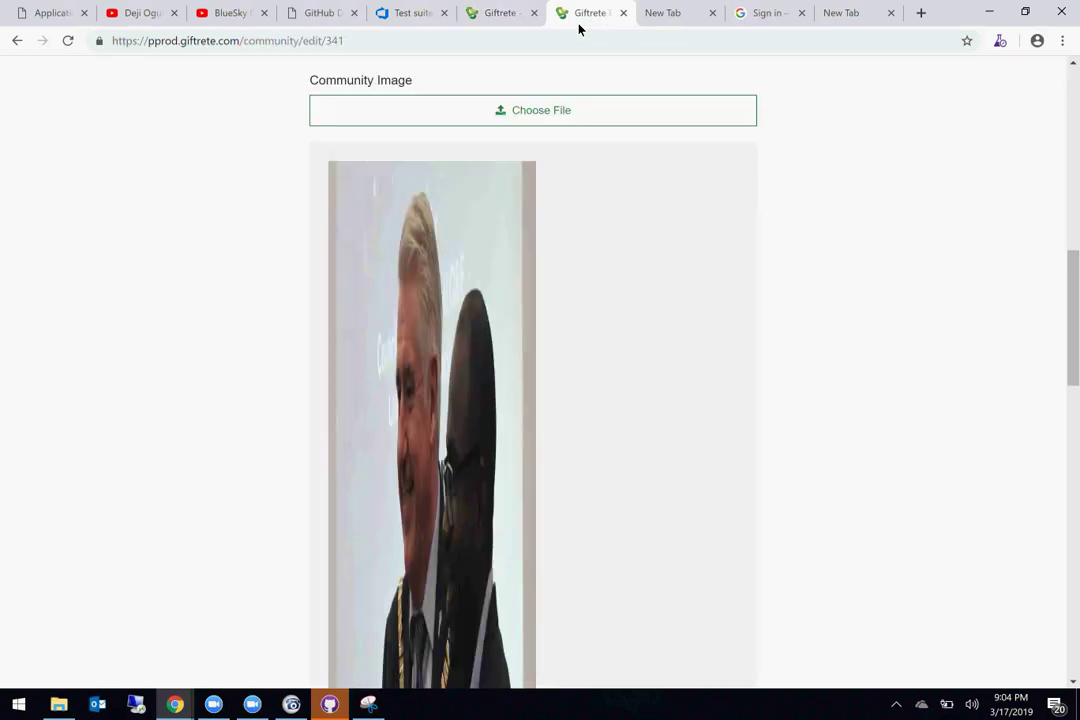
click(496, 14)
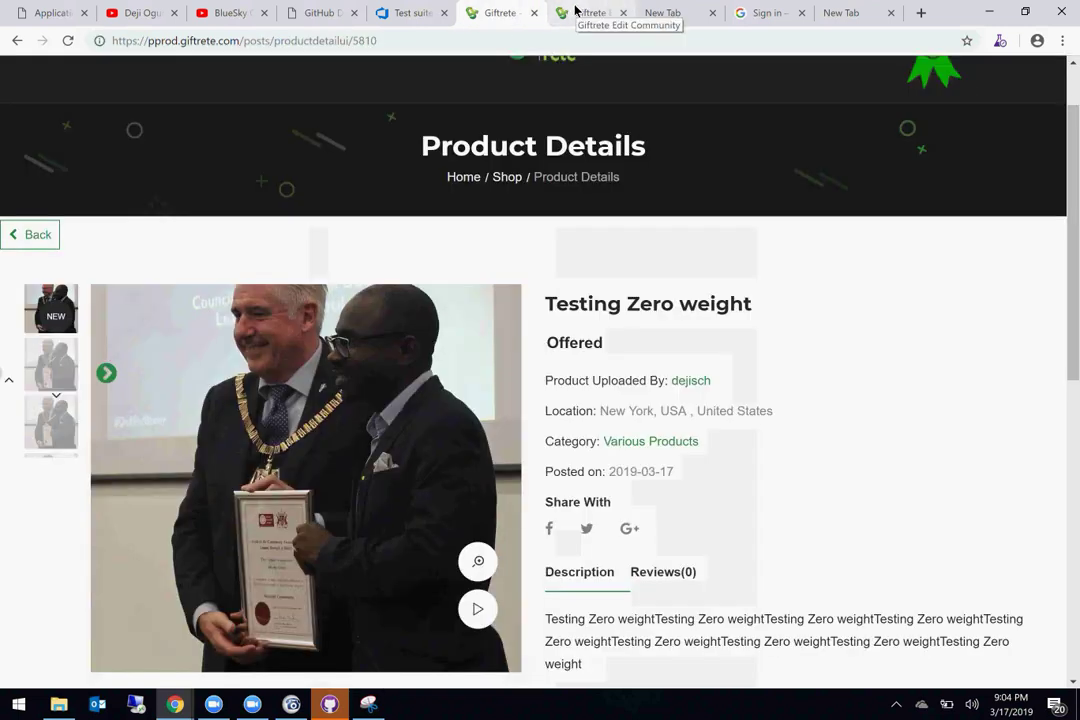
click(577, 12)
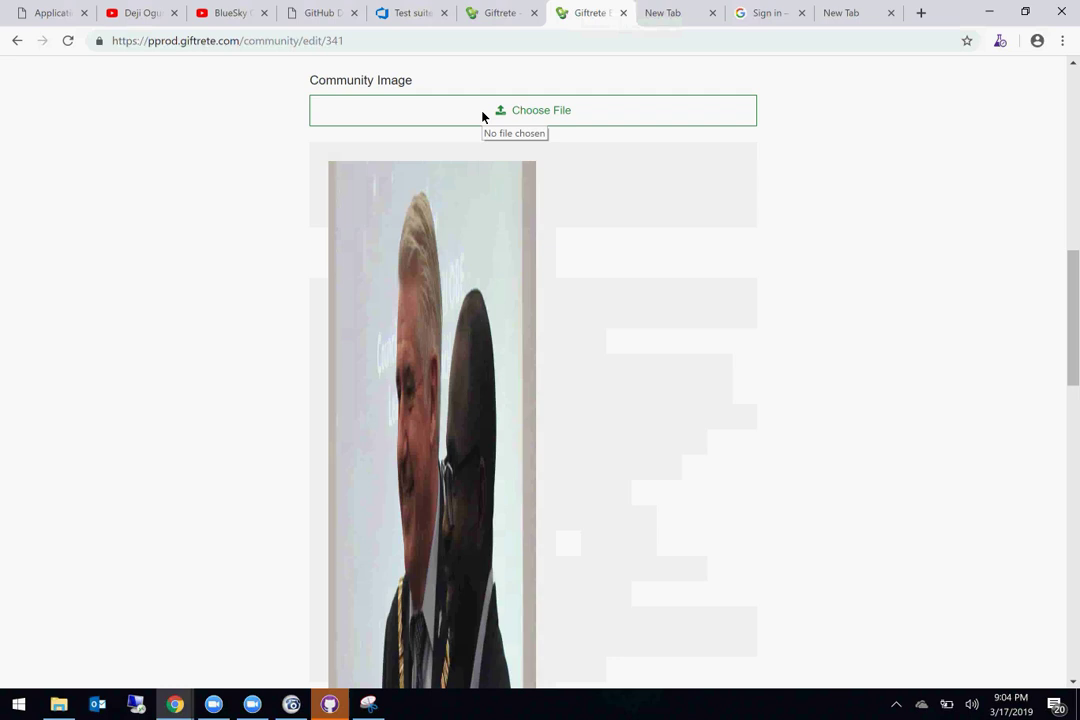
right_click(482, 117)
click(543, 304)
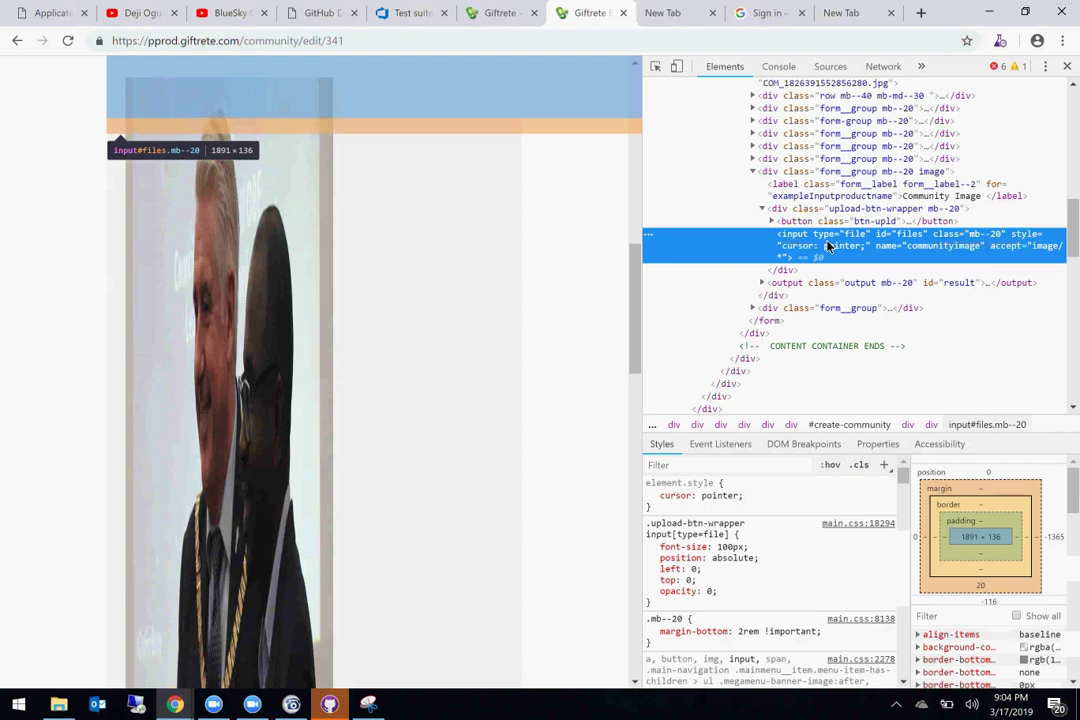
Step: Examine the upload input's id="files" in the markup, then switch to the empty new tab
scroll(528, 176, up, 3)
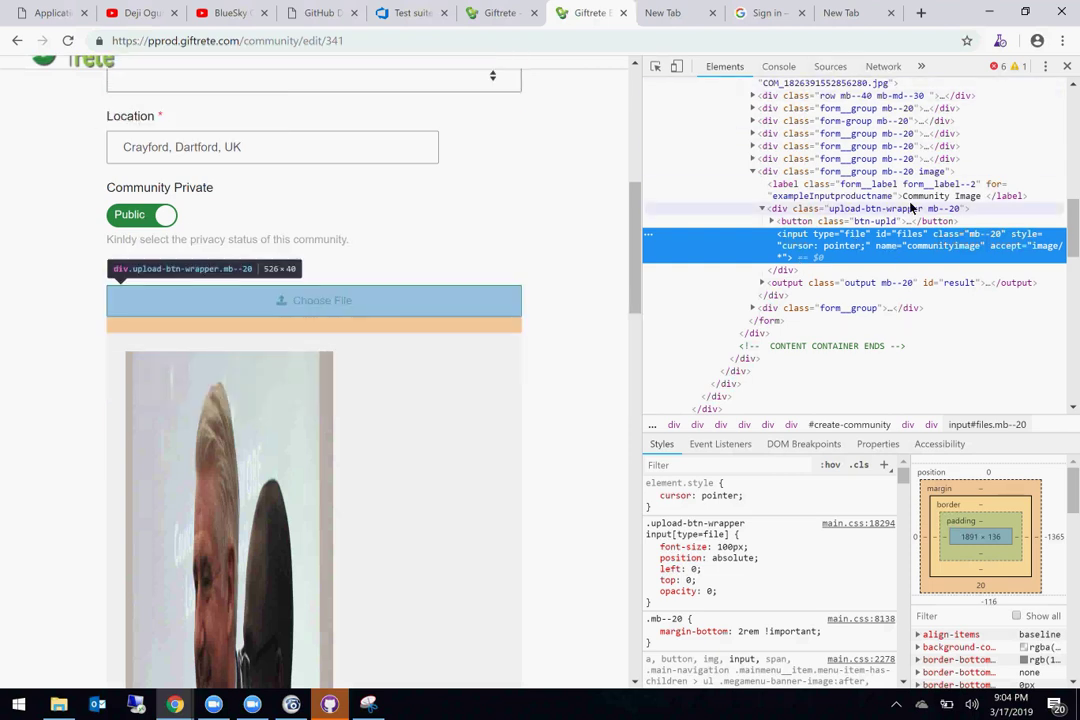
double_click(910, 234)
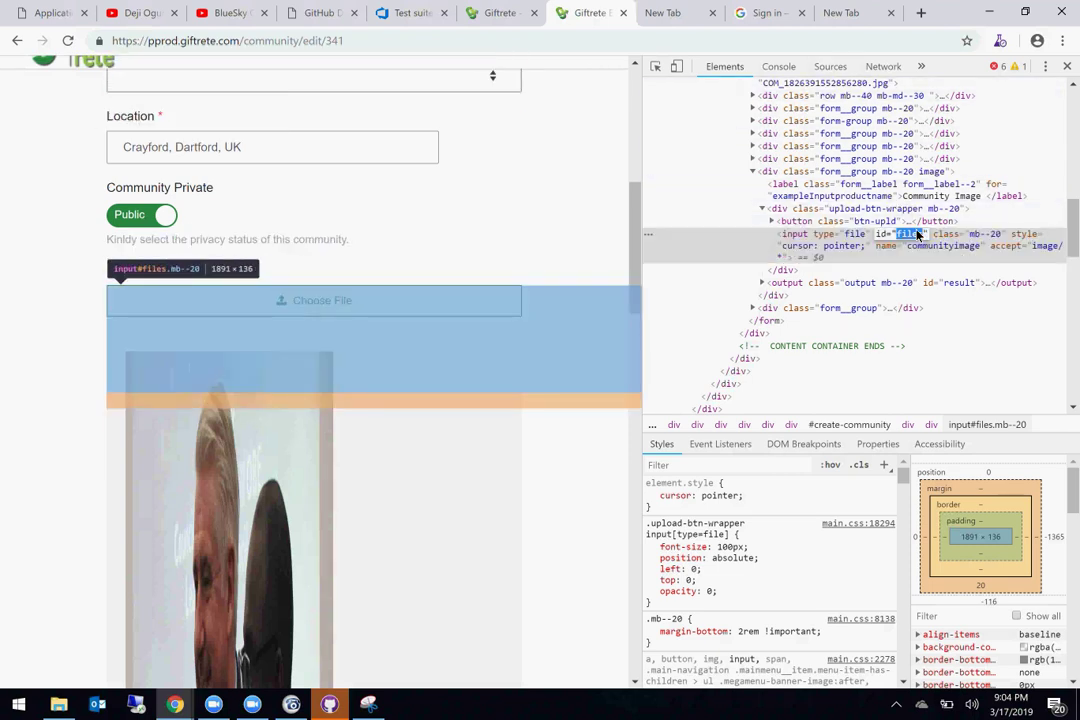
click(780, 253)
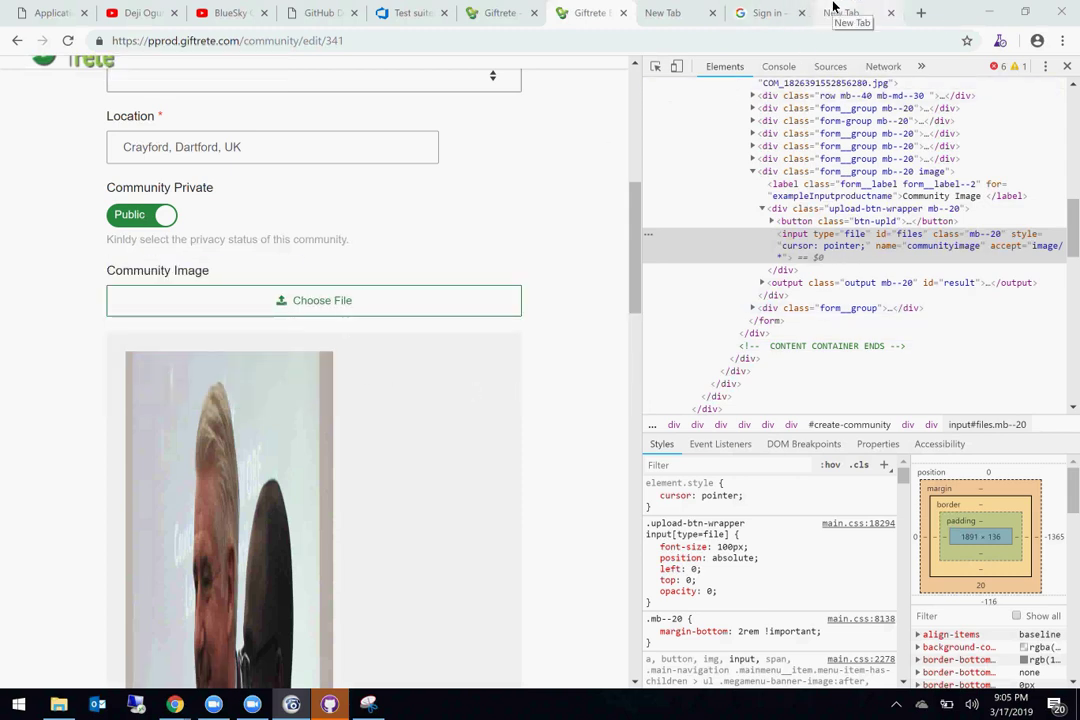
click(835, 10)
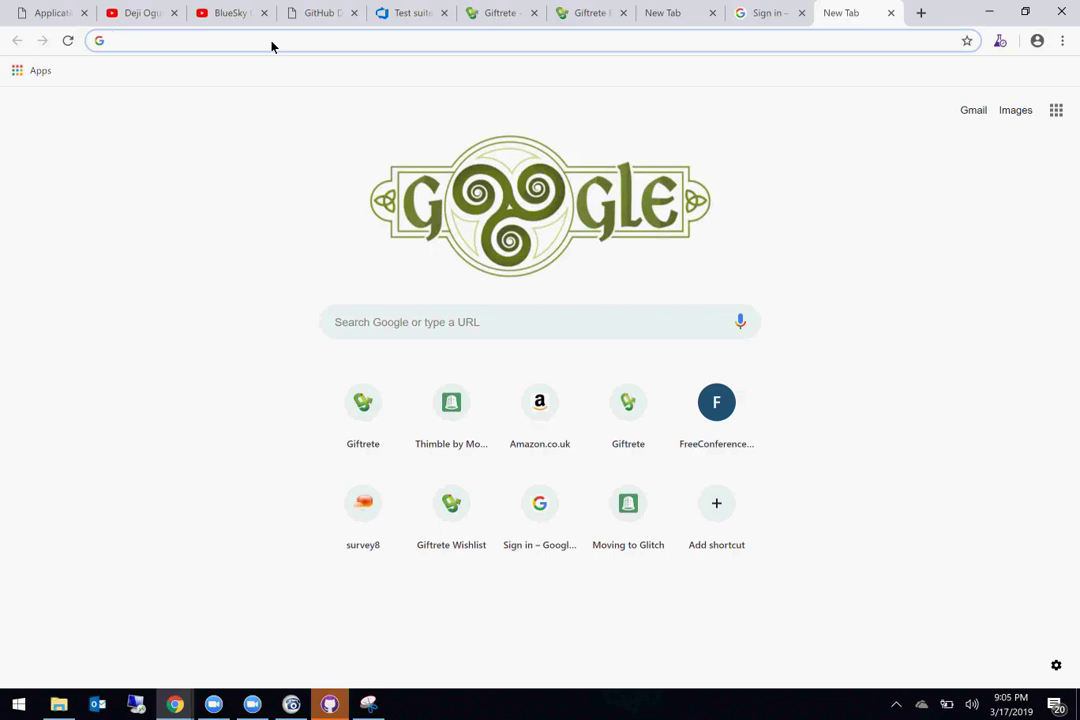
Step: Search Google for 'how to automate file upload in selenium webdriver' and open the Guru99 result in a new tab
text(how )
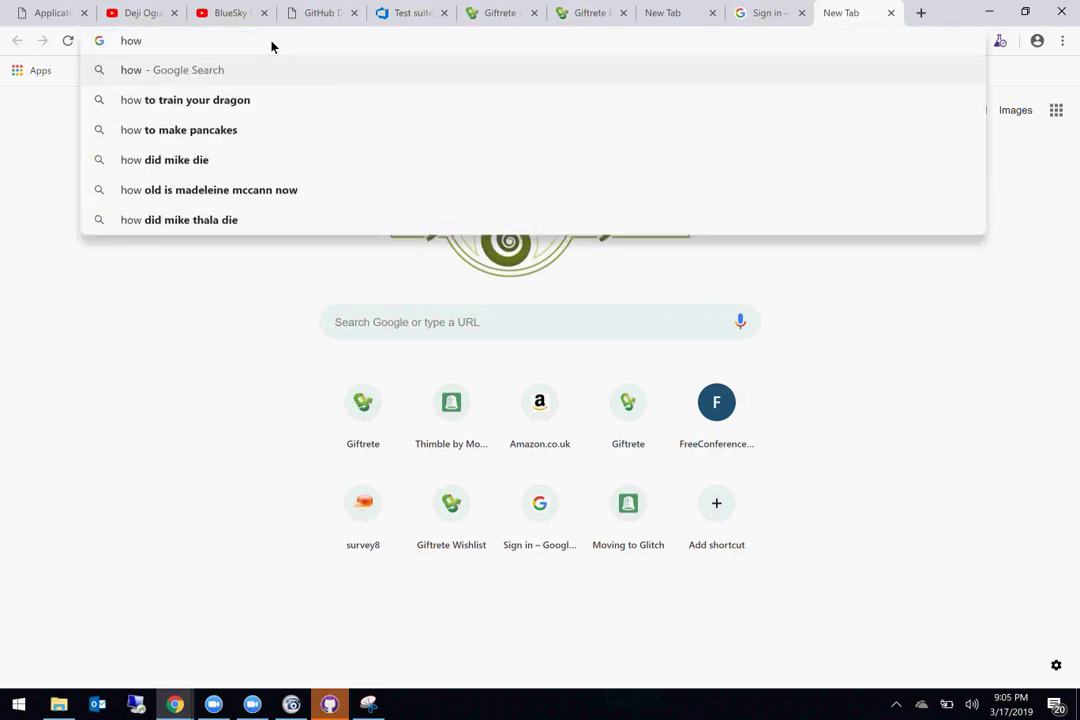
text(to a)
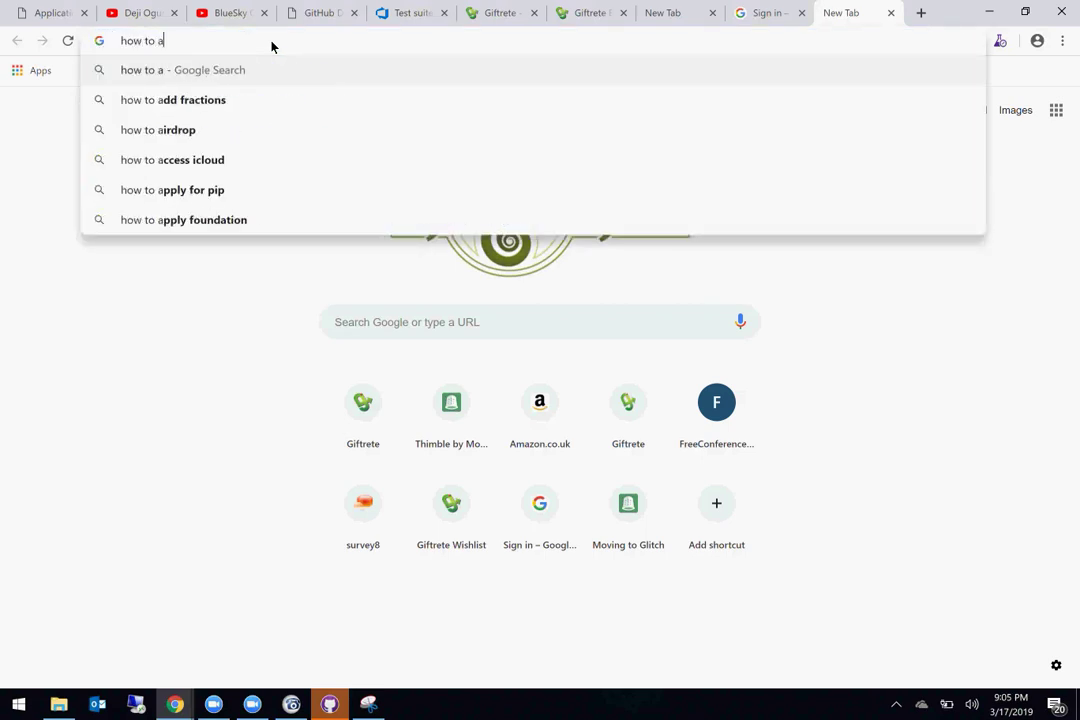
text(utomate )
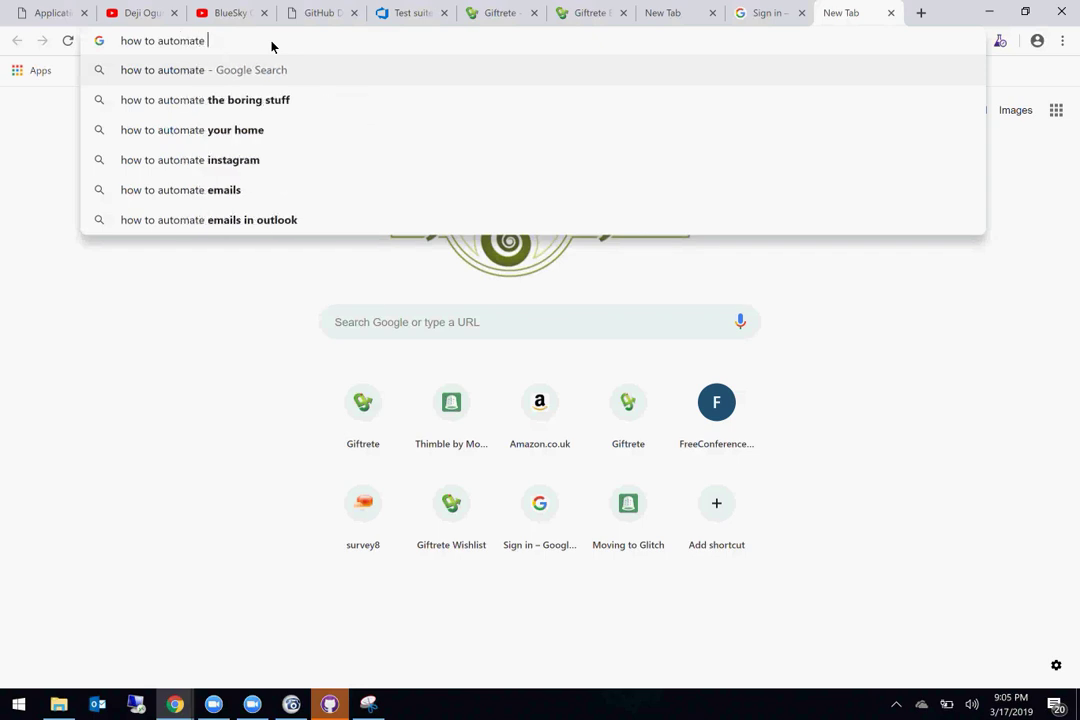
text(file upload)
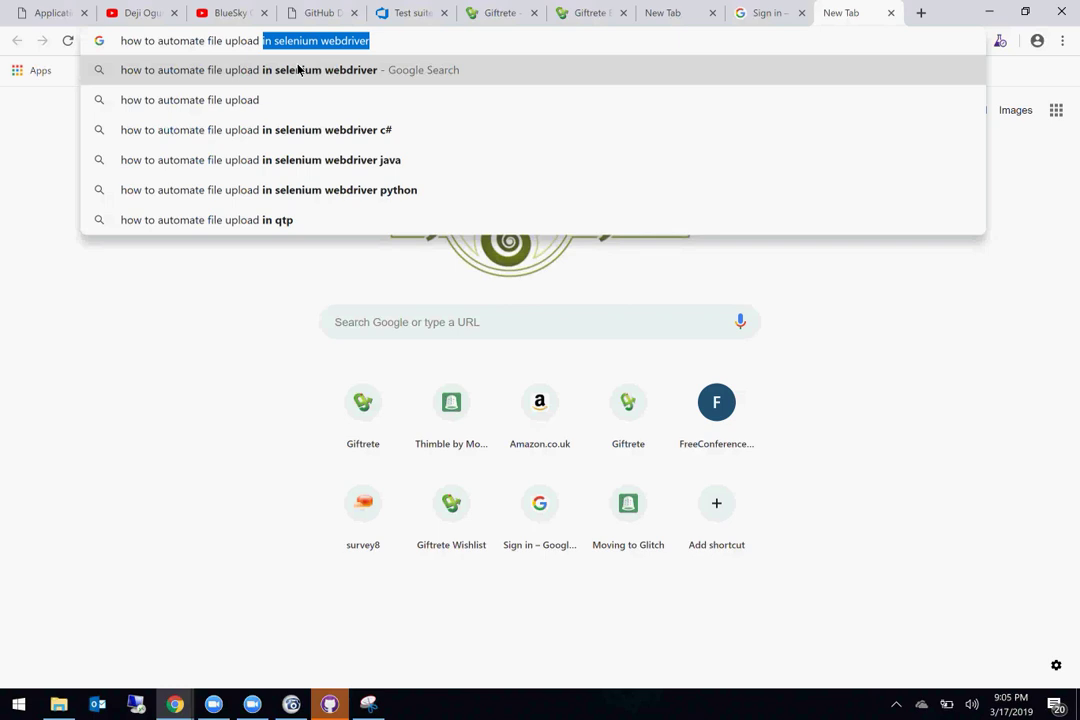
click(298, 69)
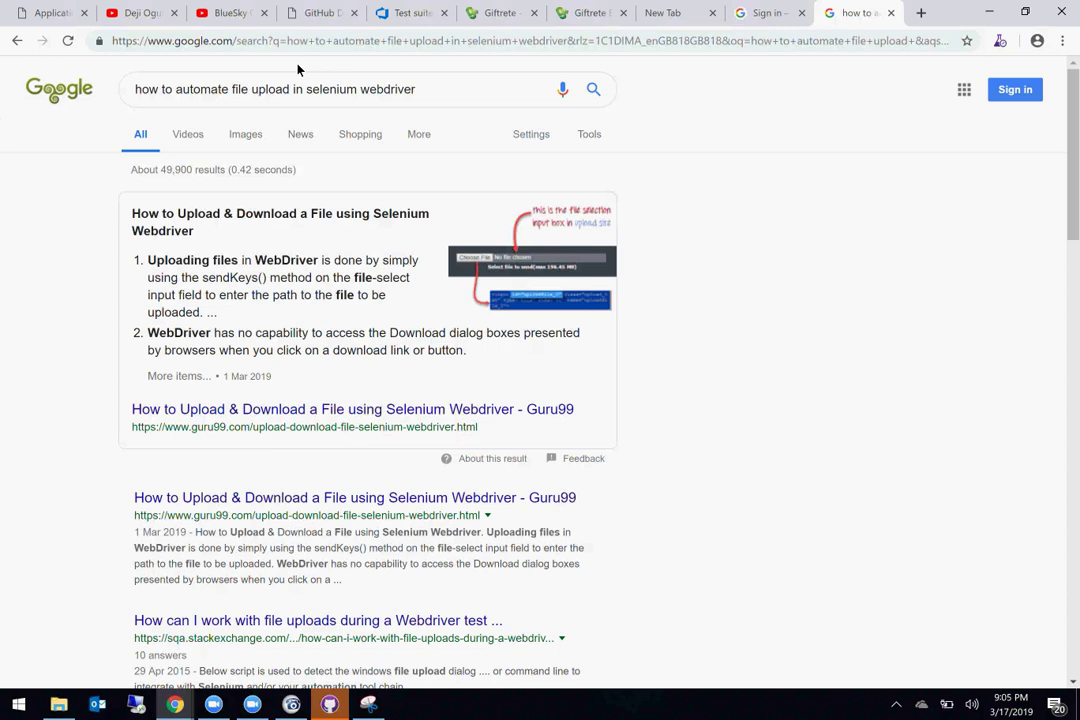
right_click(307, 417)
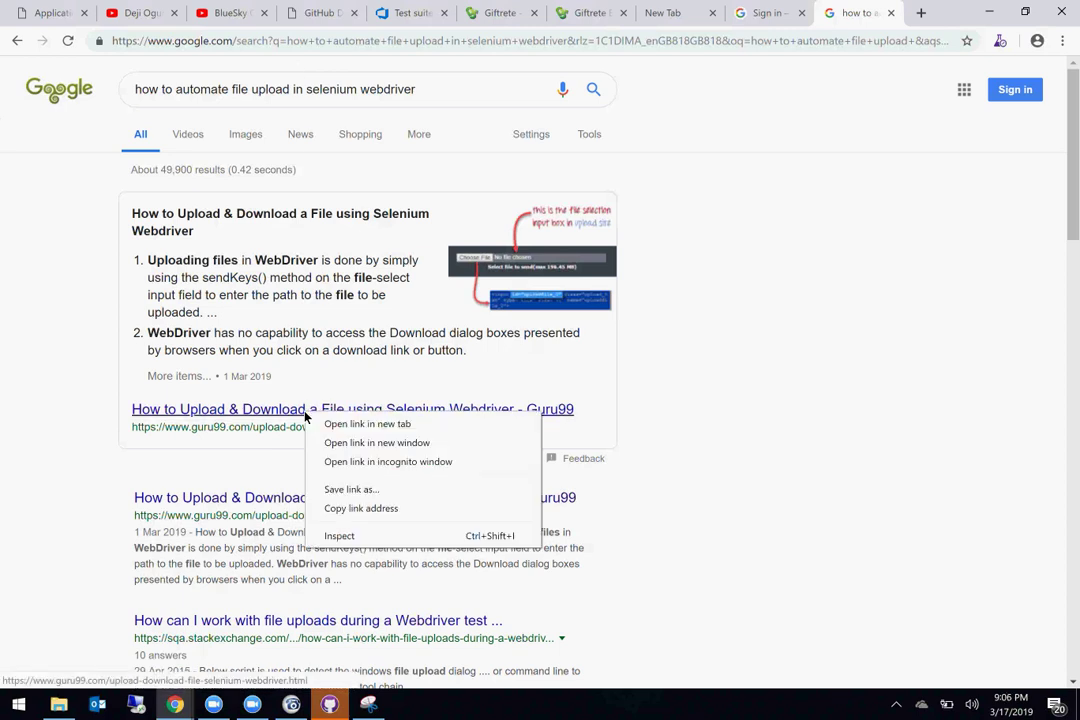
click(400, 424)
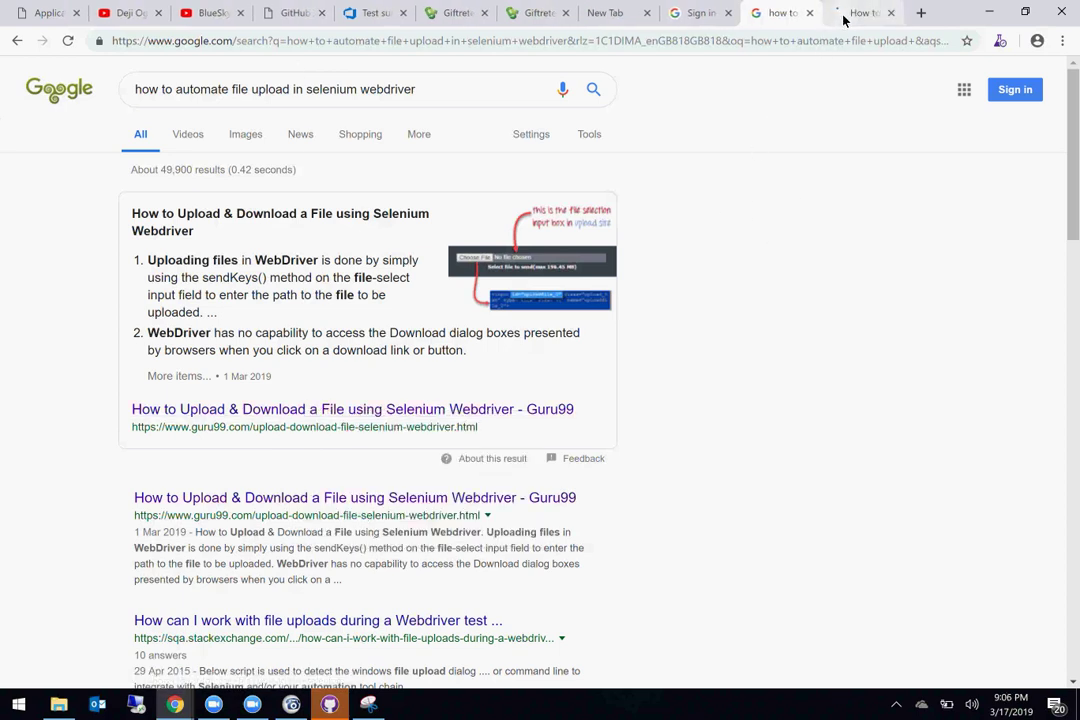
Step: Read Guru99's file-upload tutorial, enlarge its file-selection example image, then return to Giftrete's Edit Community tab
click(845, 15)
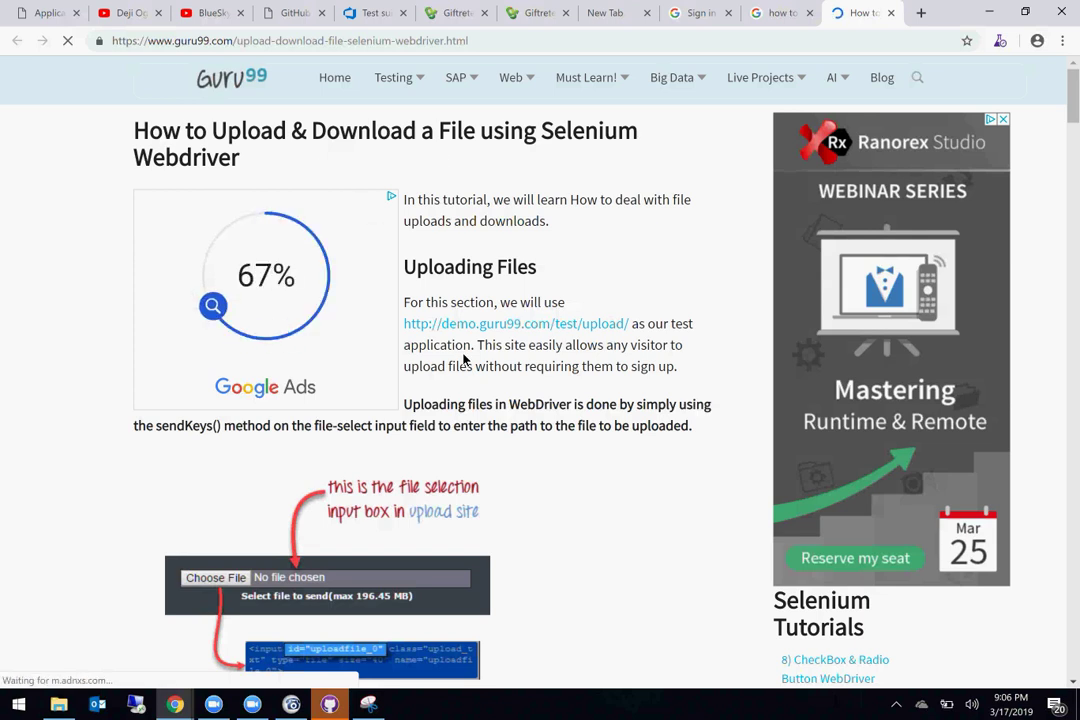
scroll(463, 310, down, 2)
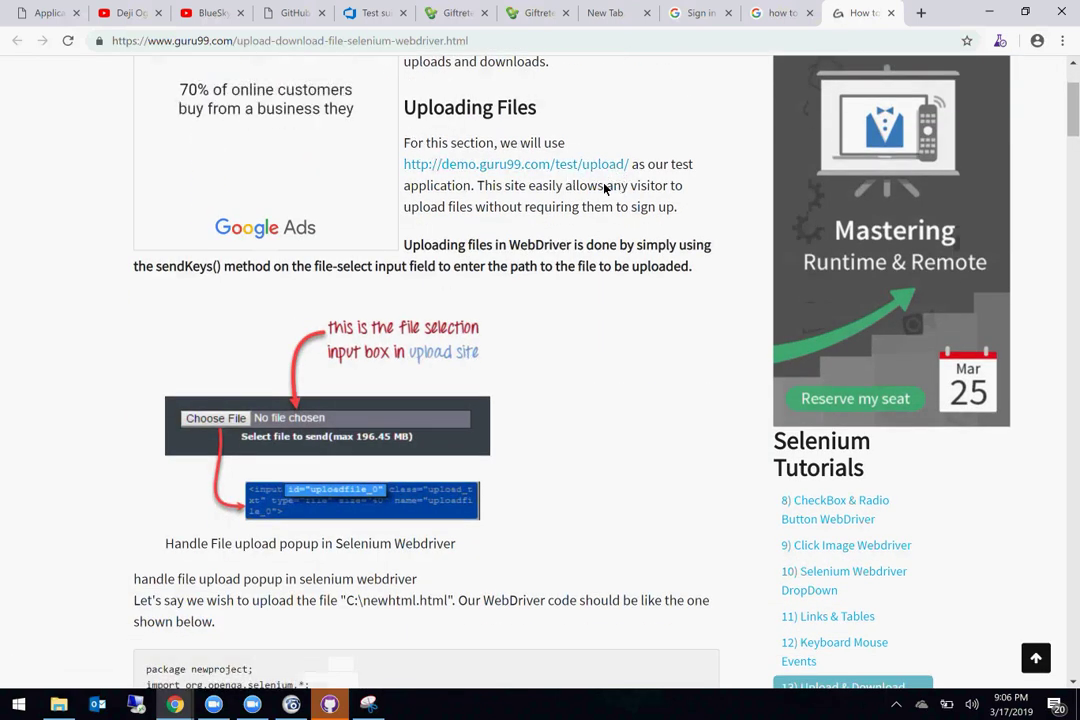
scroll(594, 340, down, 2)
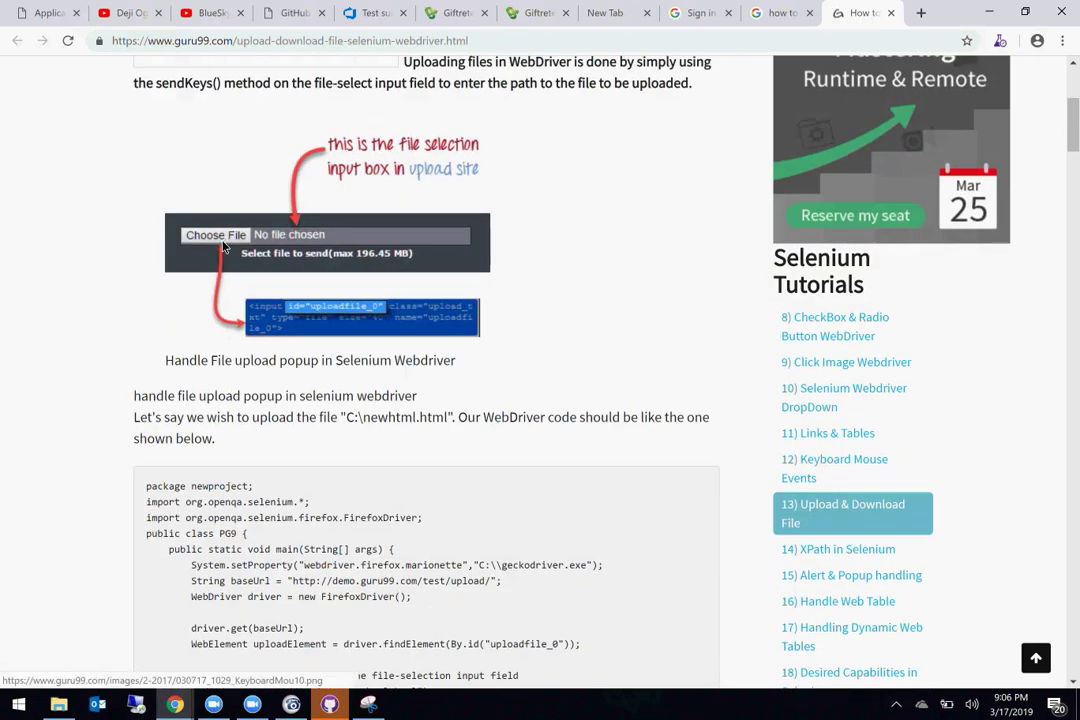
click(311, 320)
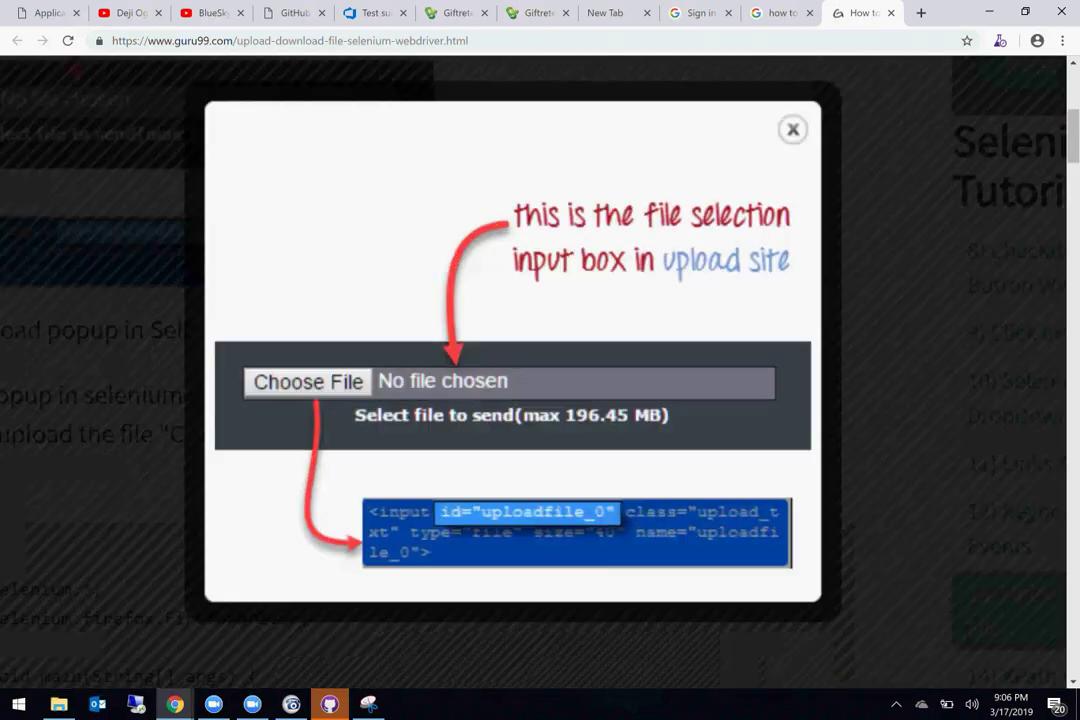
scroll(403, 451, down, 2)
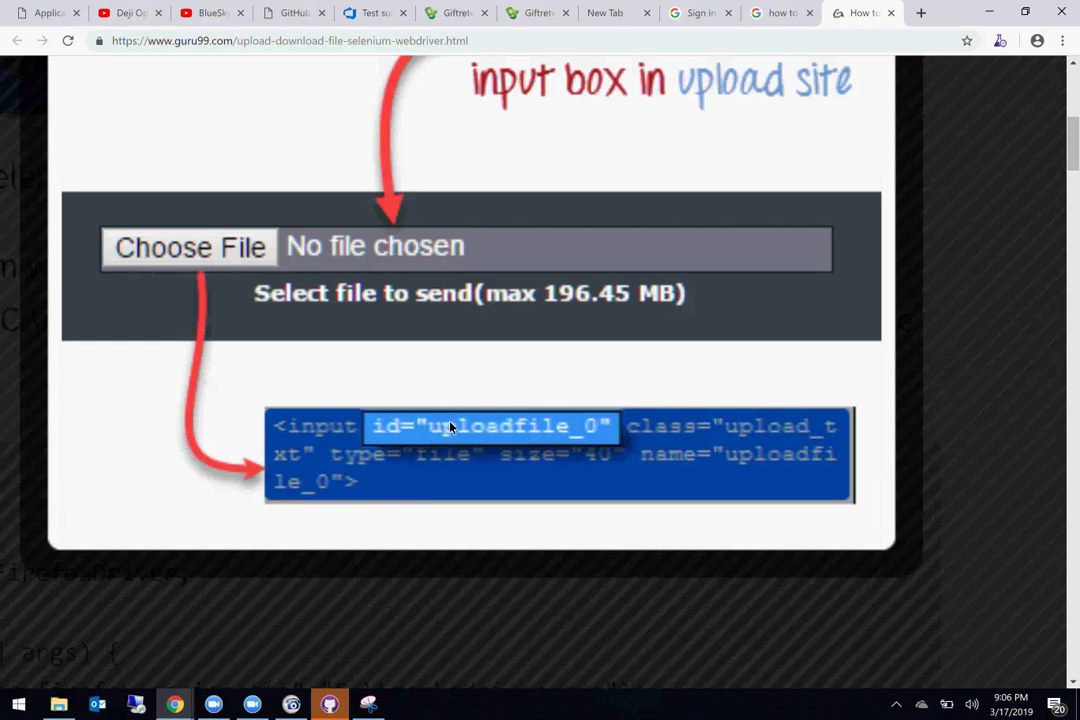
click(462, 13)
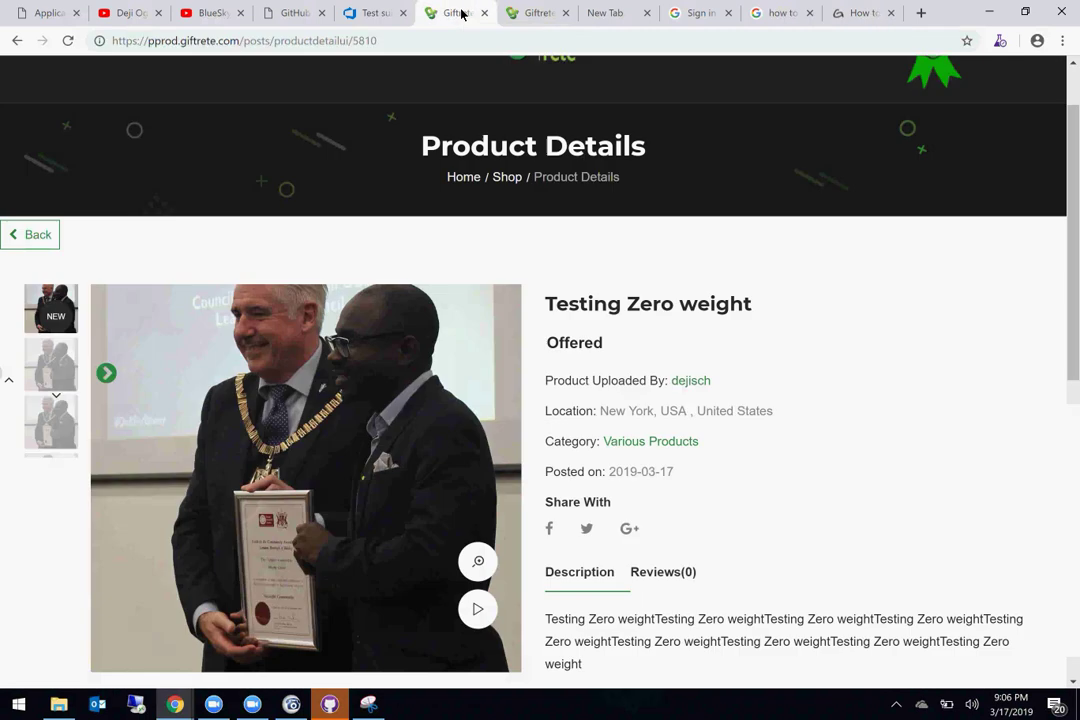
click(515, 13)
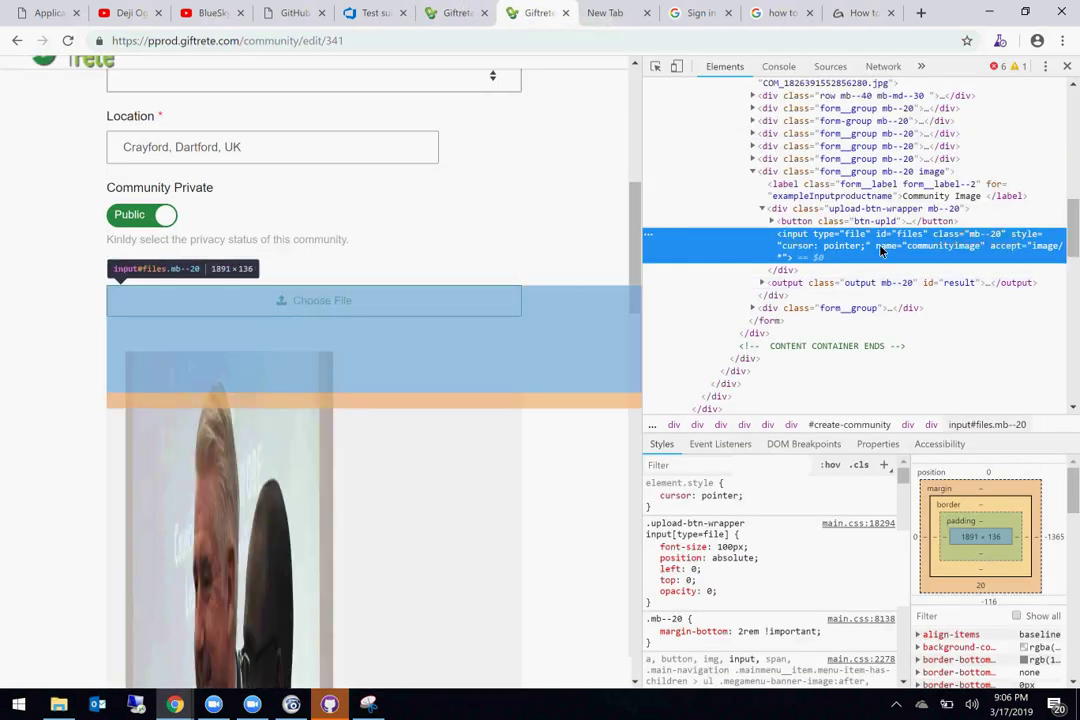
double_click(893, 240)
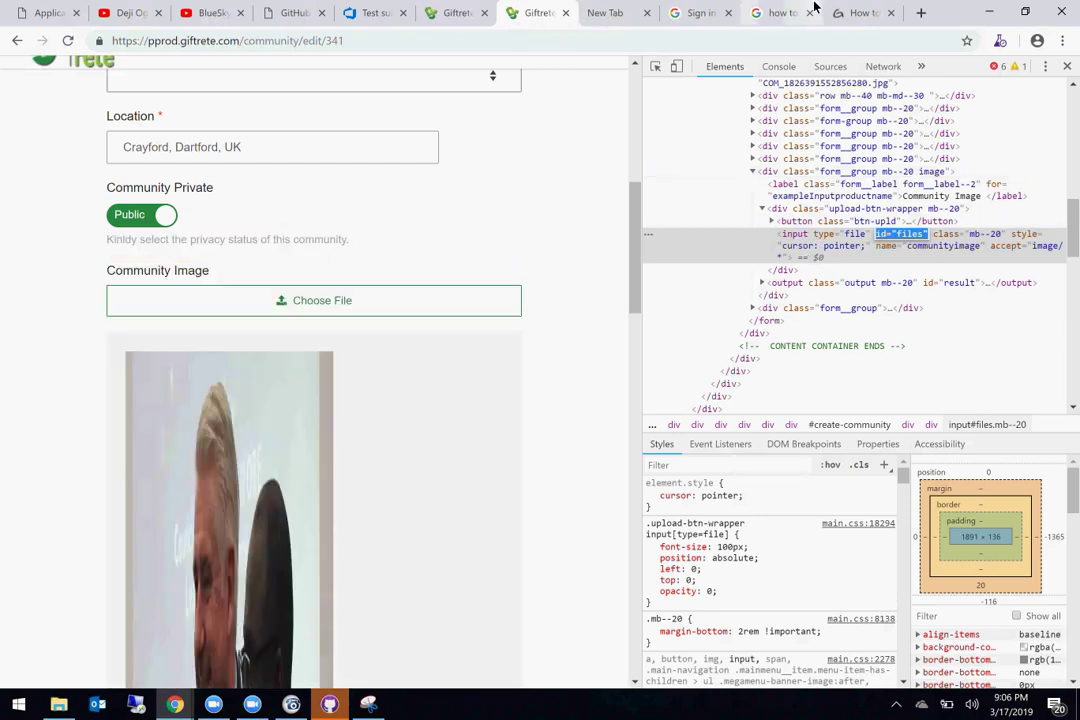
click(860, 12)
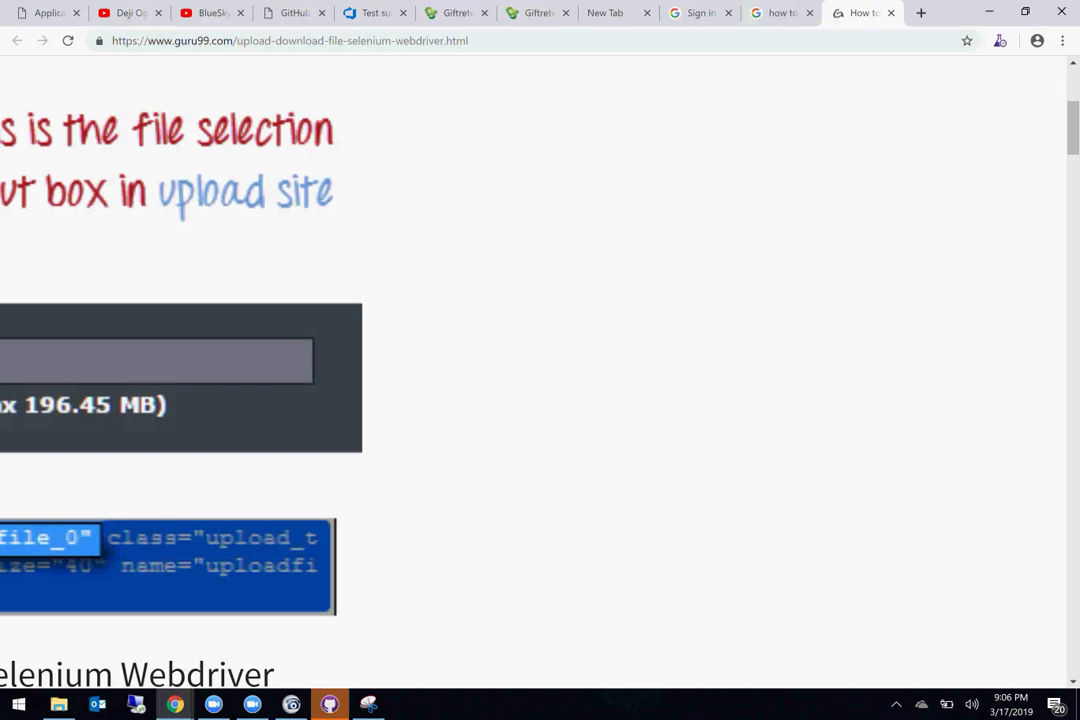
scroll(540, 370, down, 3)
scroll(540, 370, down, 3)
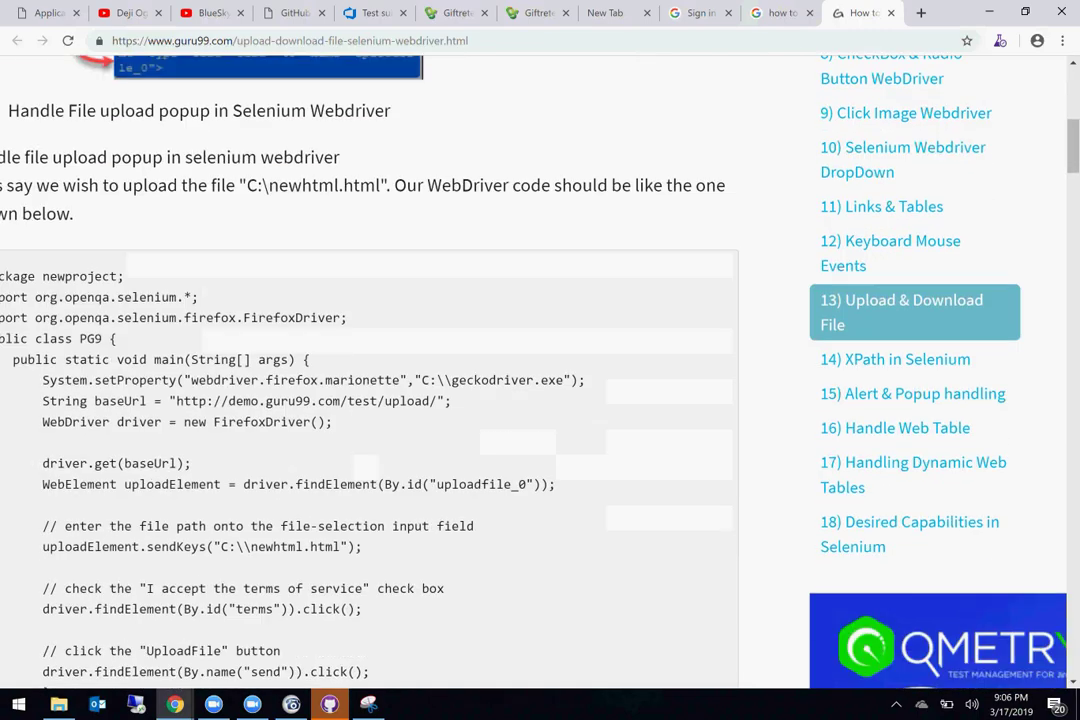
scroll(540, 370, down, 2)
scroll(540, 370, left, 2)
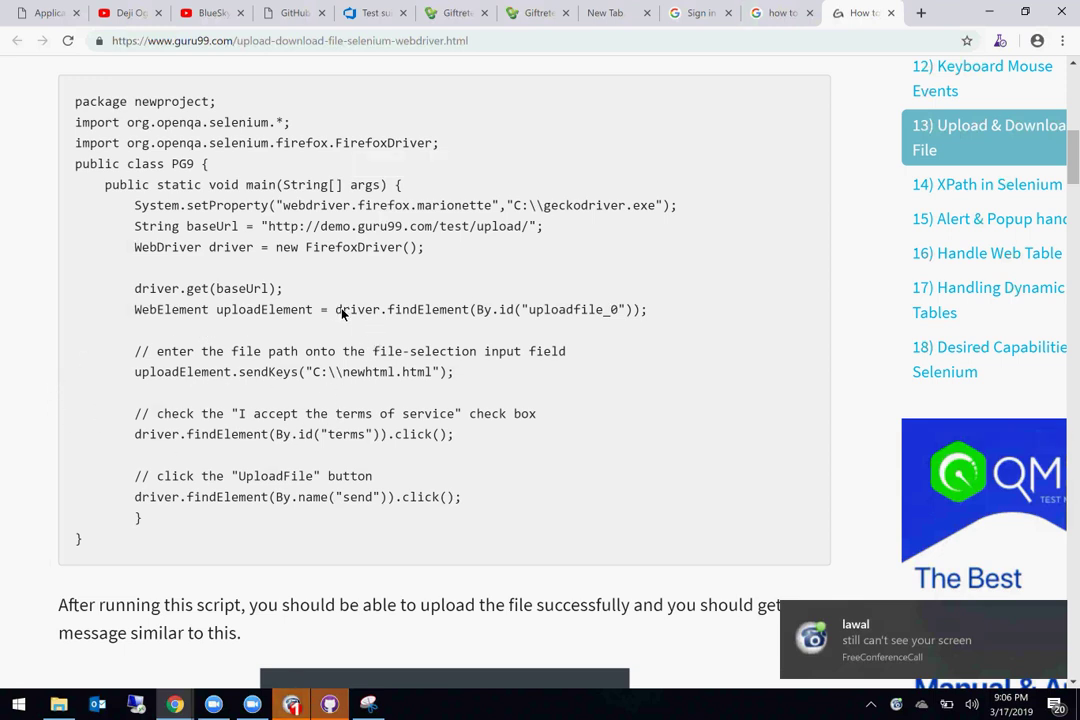
drag(337, 311, 626, 316)
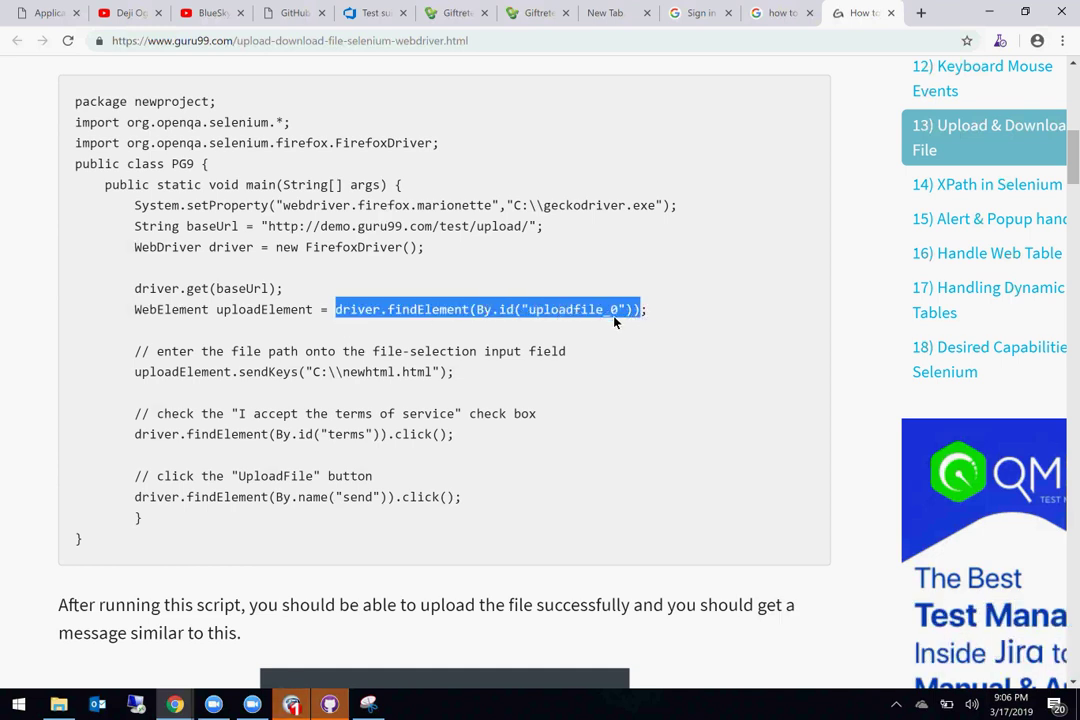
double_click(605, 310)
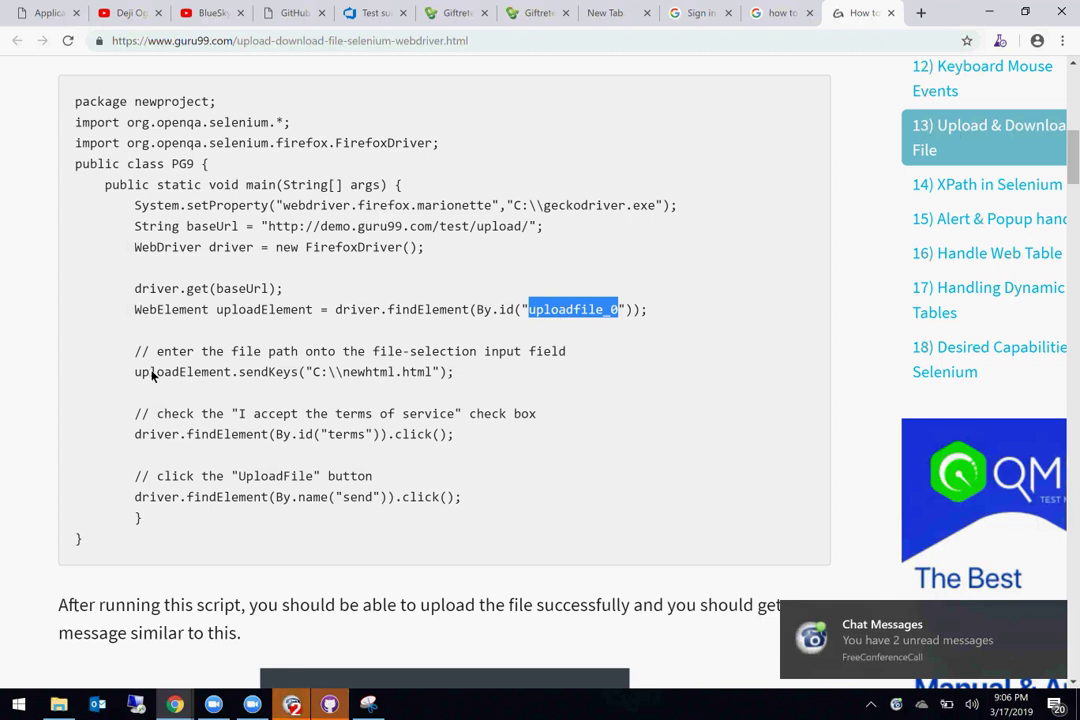
drag(136, 371, 377, 383)
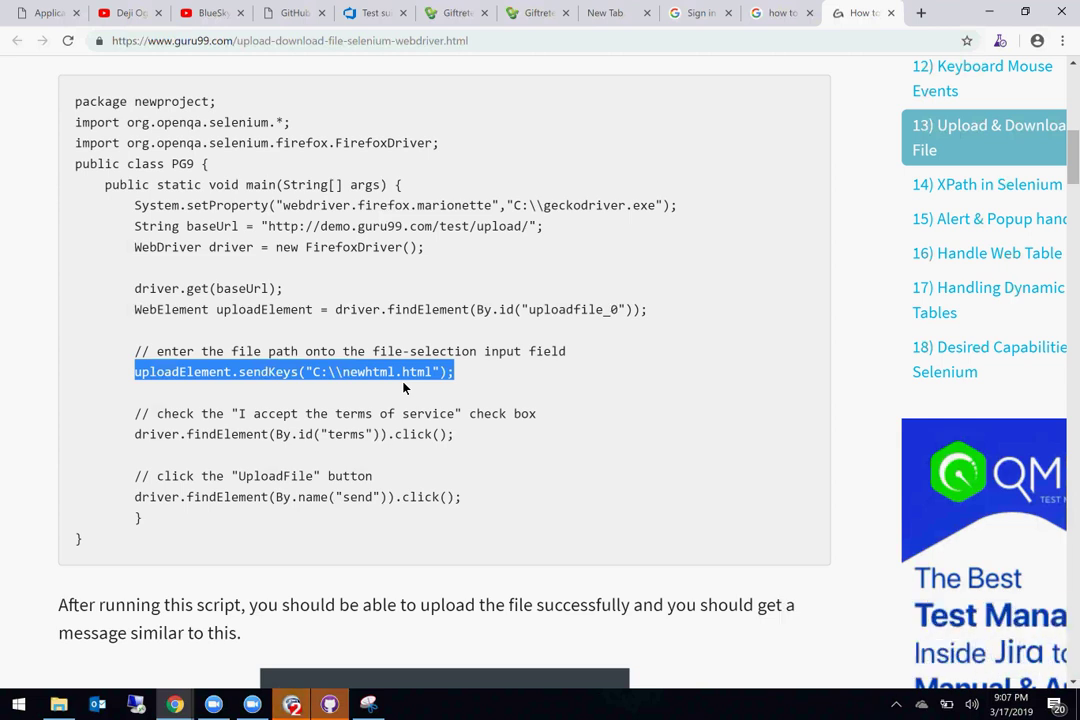
triple_click(277, 322)
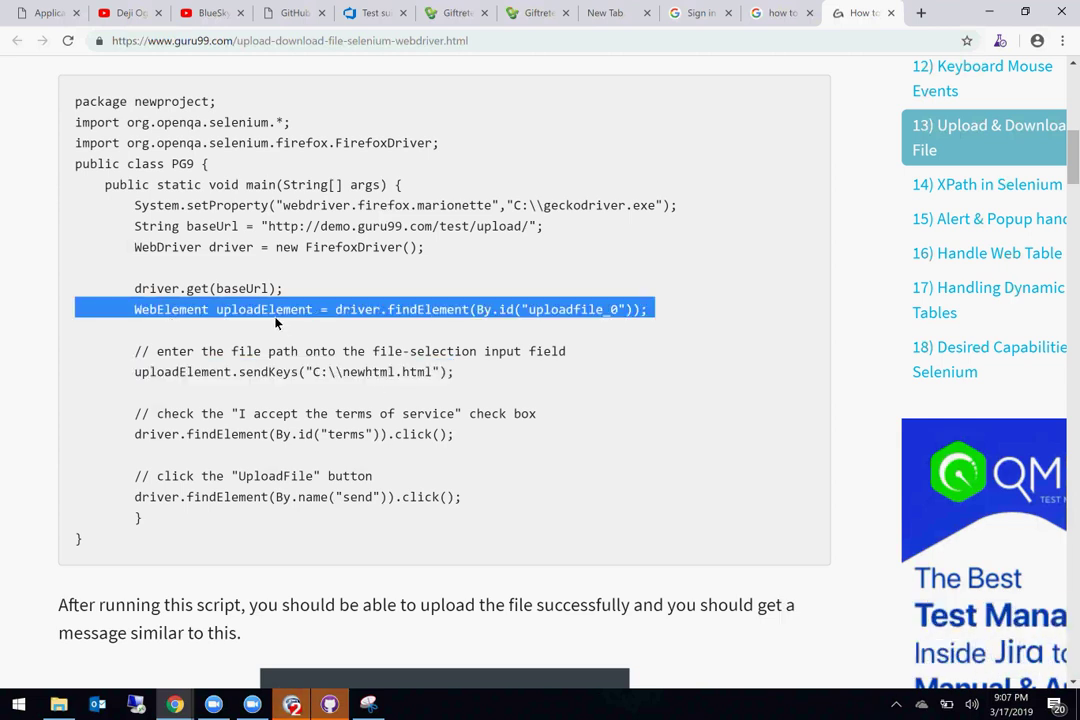
click(156, 314)
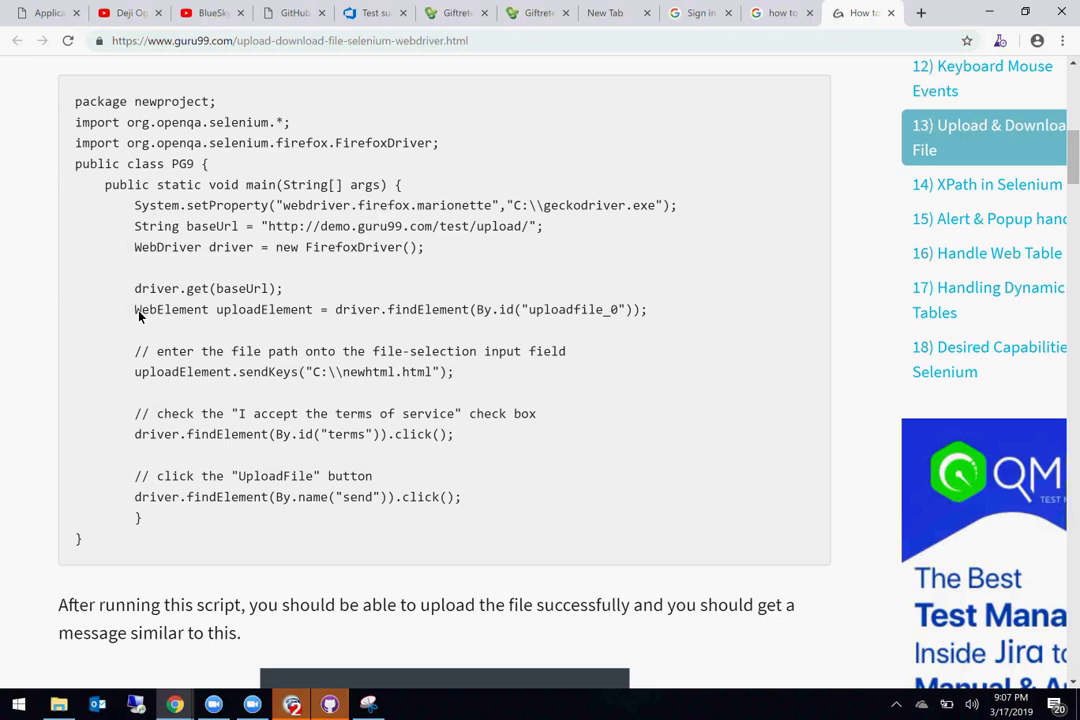
drag(140, 314, 680, 306)
drag(137, 376, 480, 380)
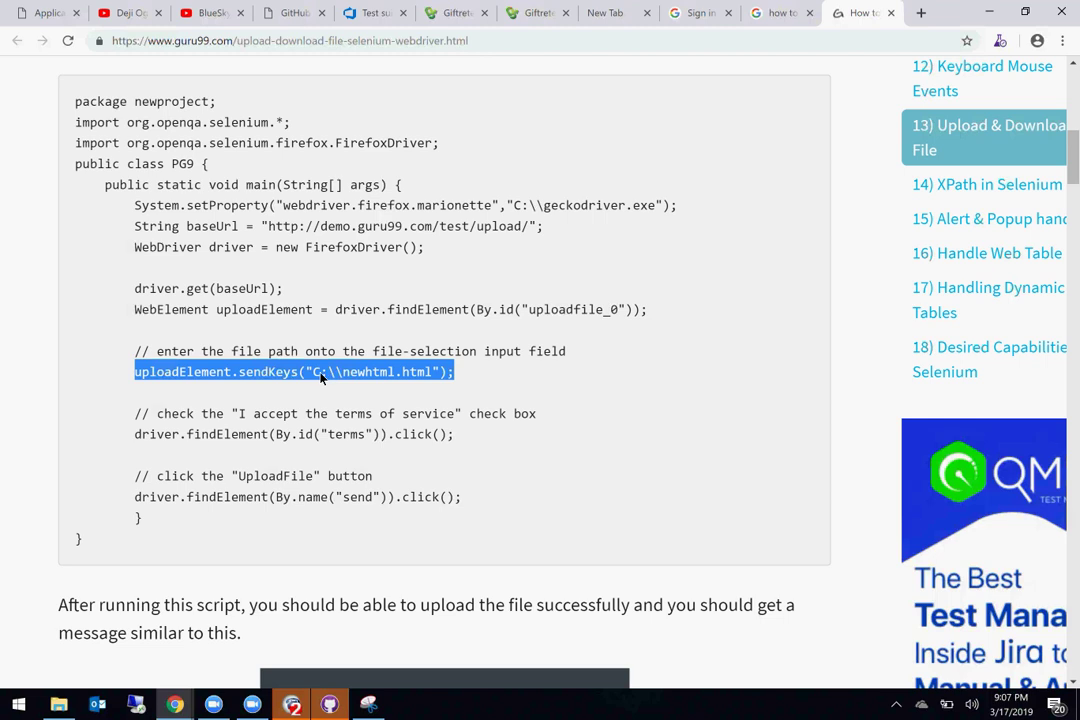
click(373, 380)
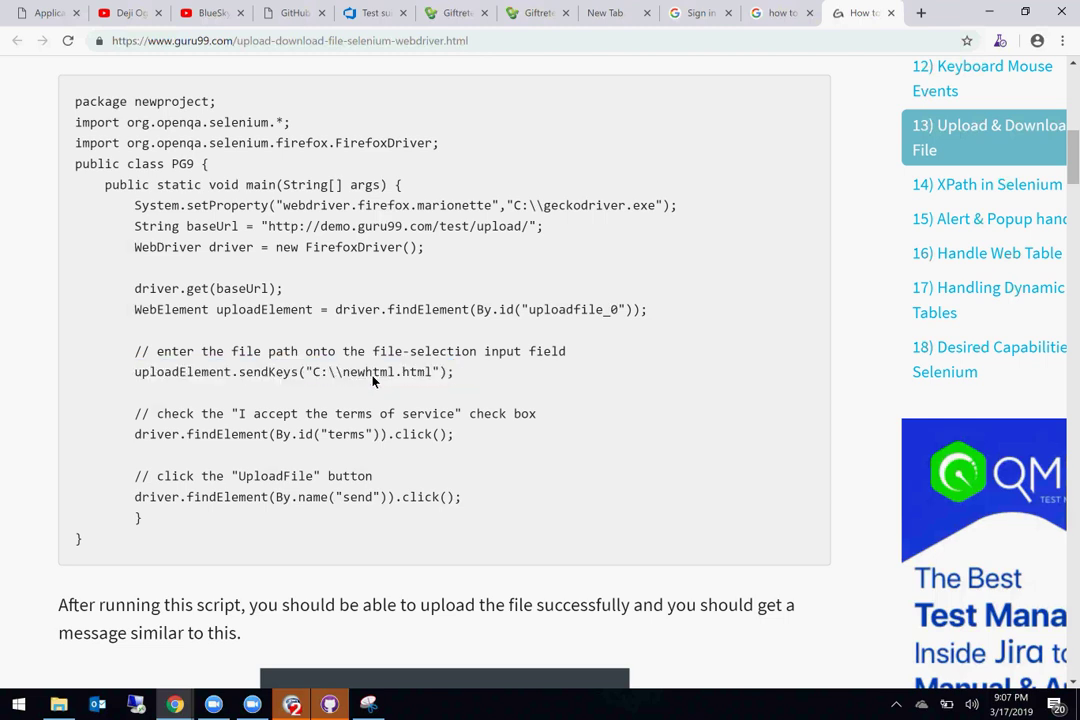
drag(314, 375, 435, 376)
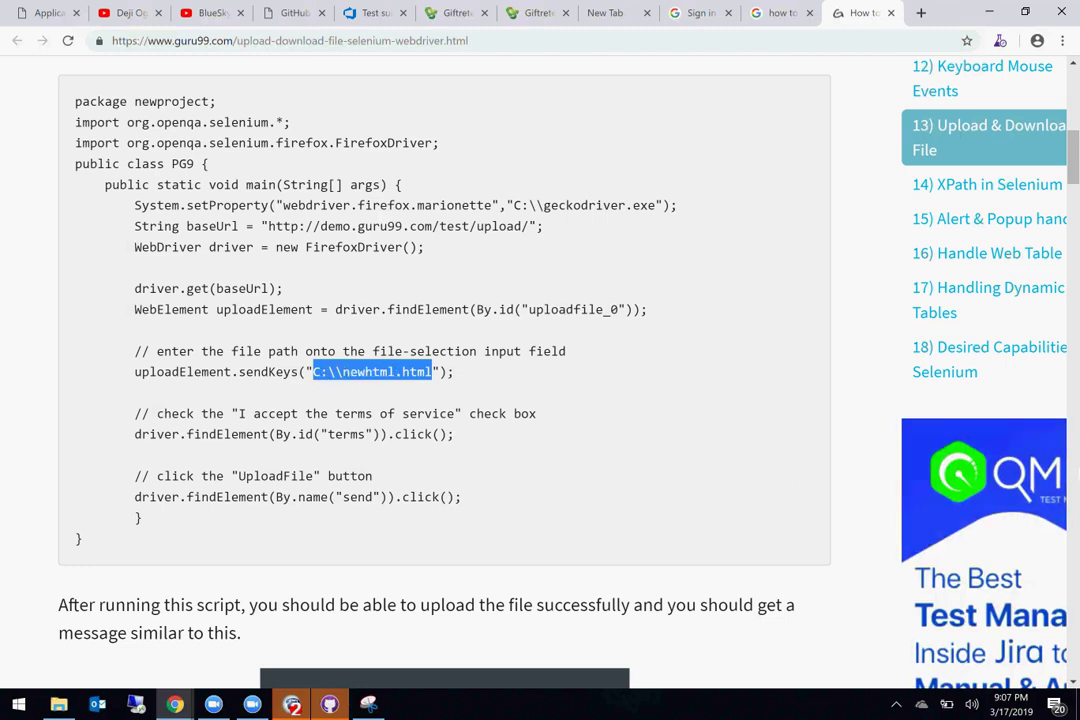
key(F10)
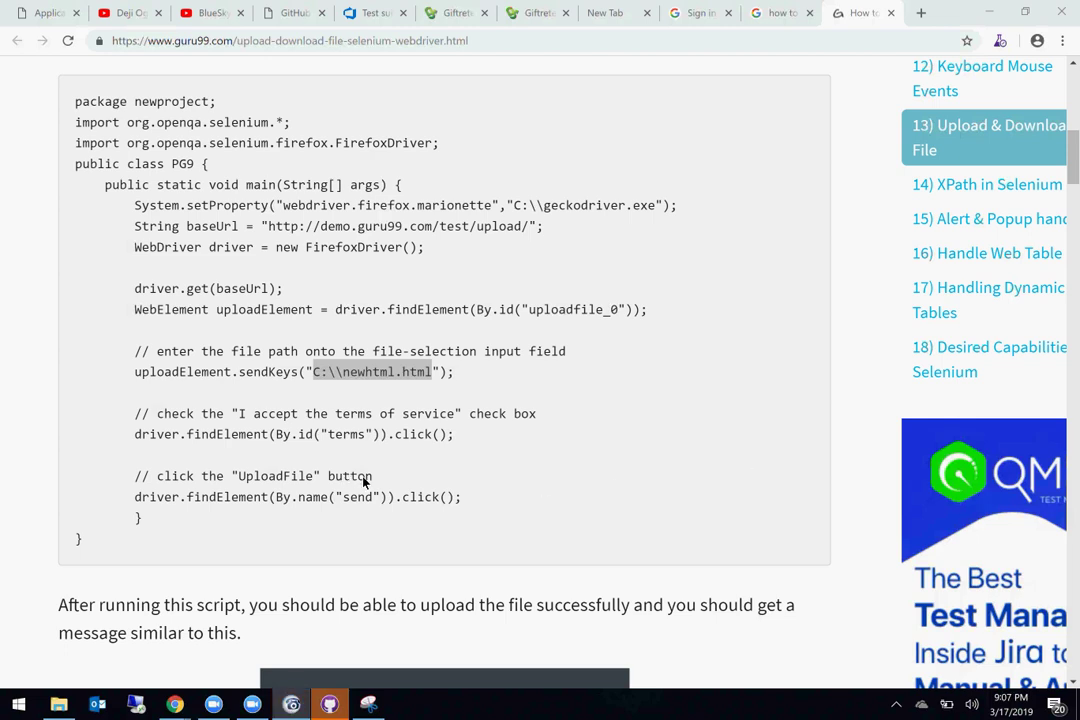
click(224, 435)
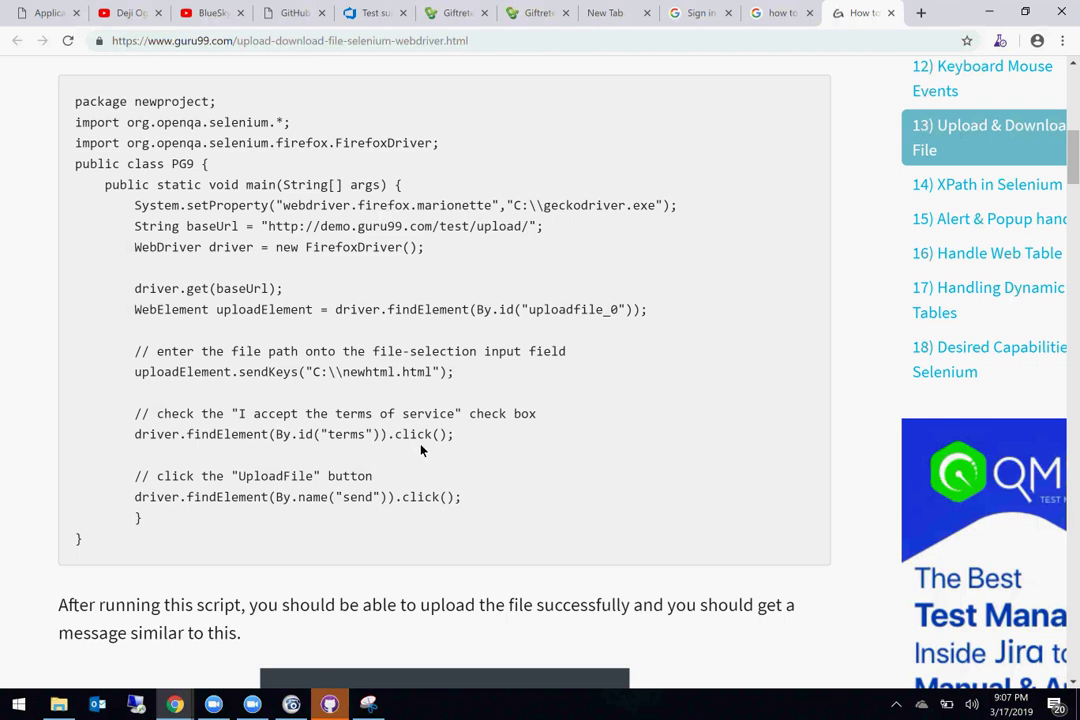
drag(457, 377, 95, 321)
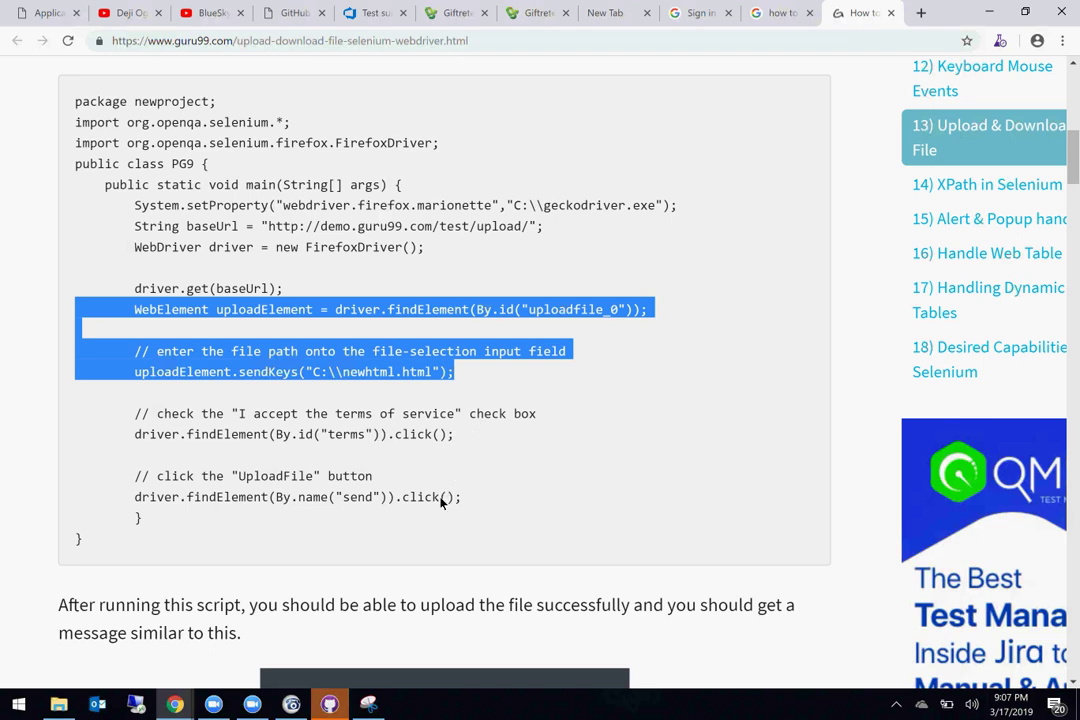
scroll(447, 366, up, 5)
scroll(447, 366, up, 3)
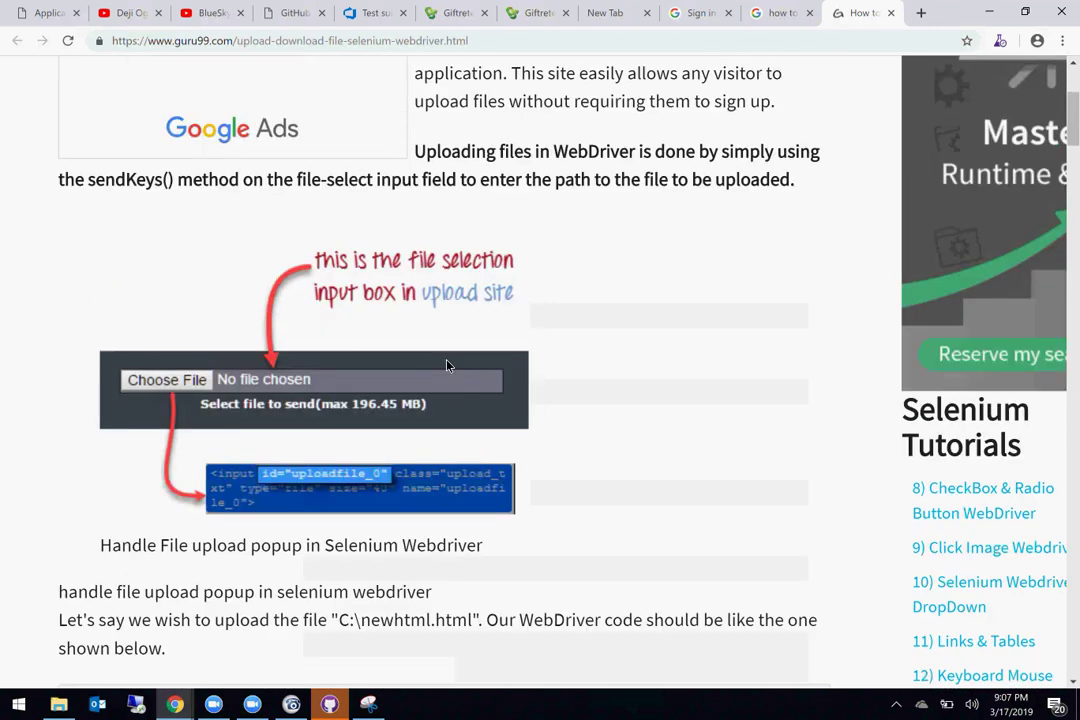
click(535, 133)
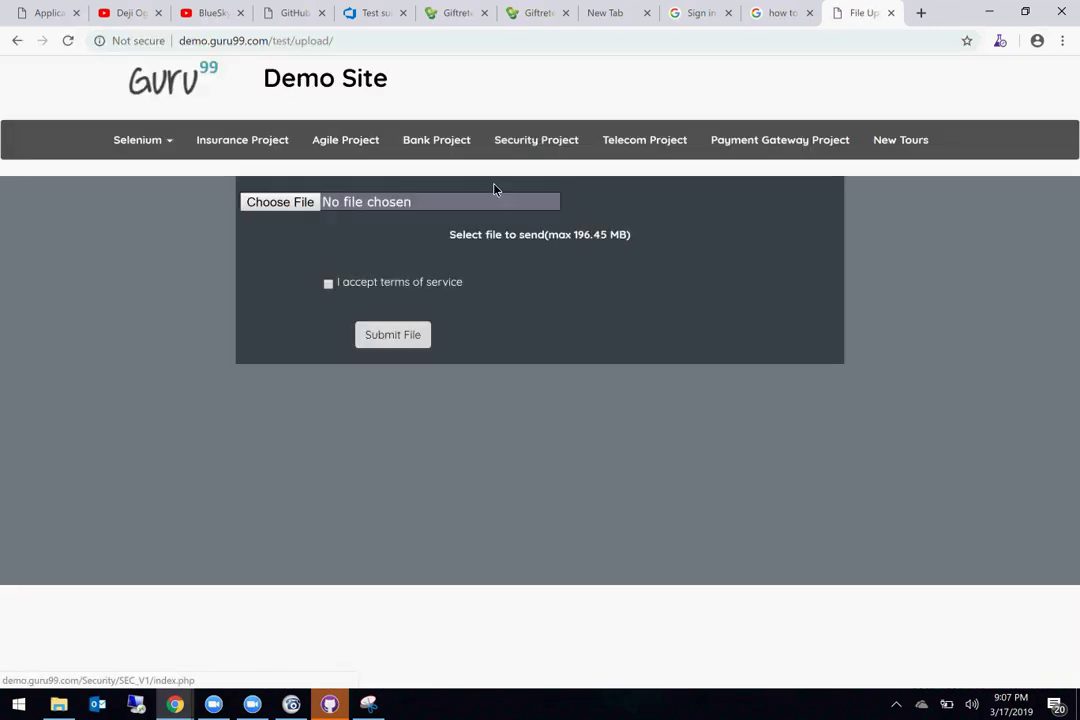
click(282, 203)
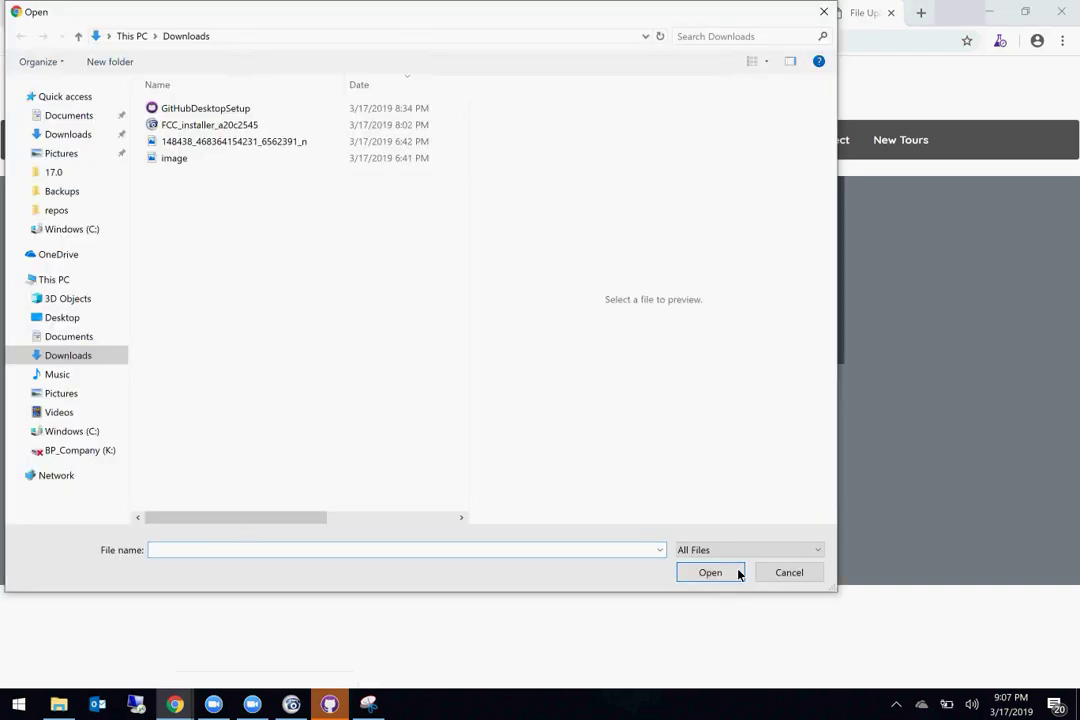
click(796, 576)
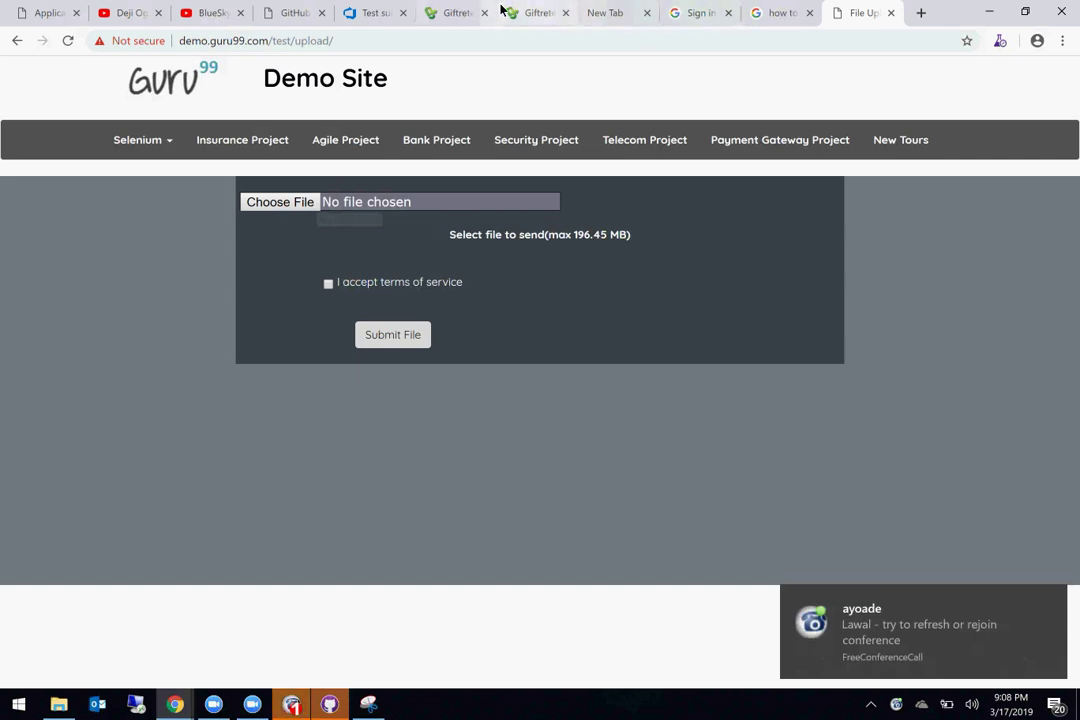
click(15, 41)
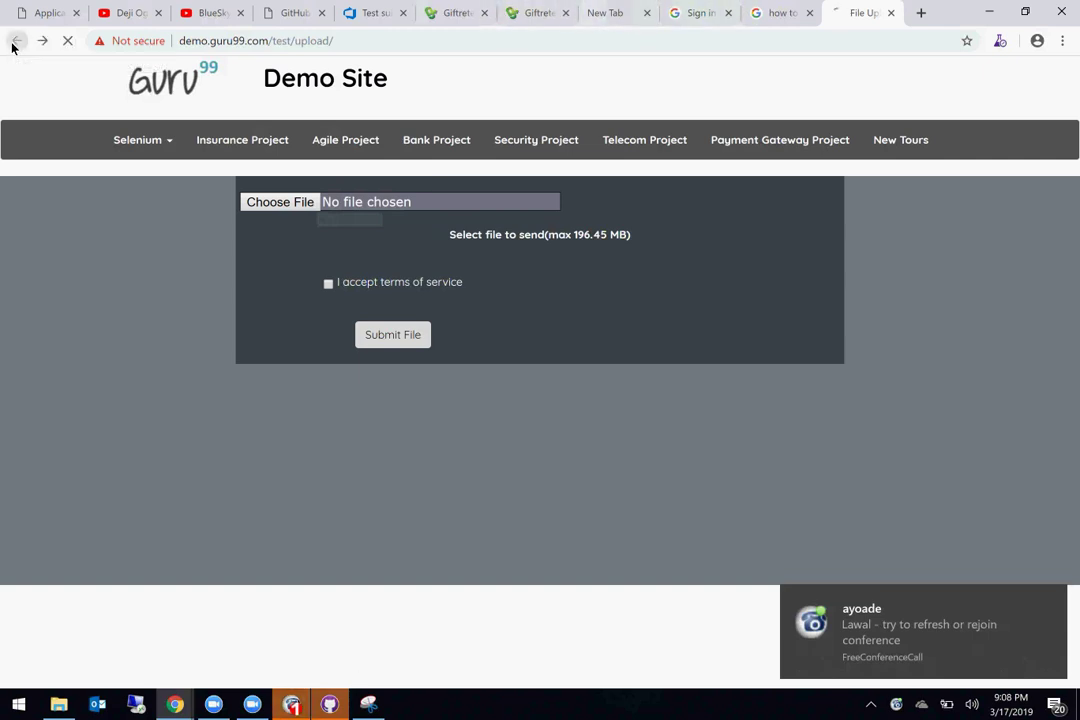
Step: Highlight the tutorial's uploadElement and sendKeys code lines and the C:\newhtml.html file path
scroll(310, 432, down, 3)
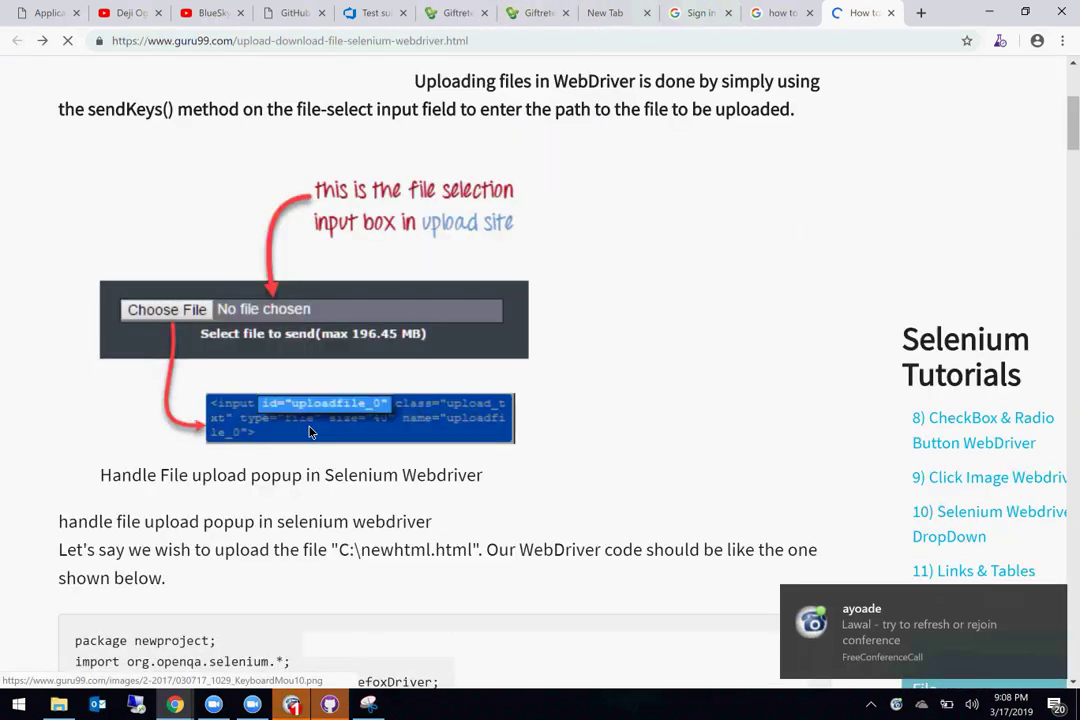
scroll(383, 625, down, 3)
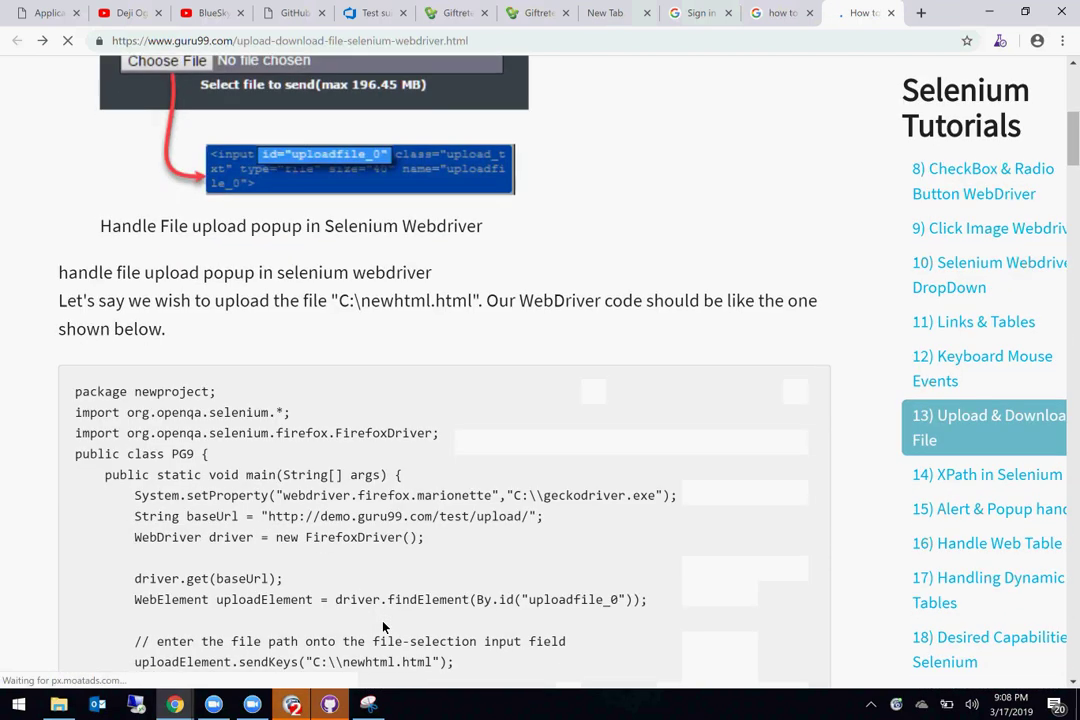
scroll(383, 625, down, 1)
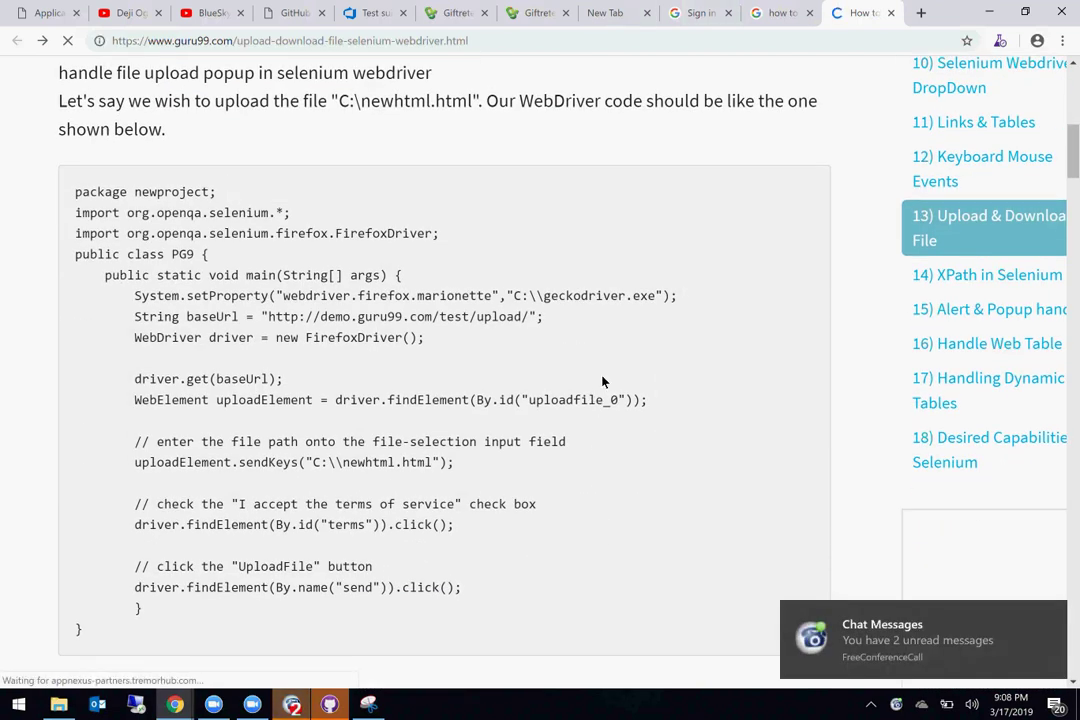
triple_click(562, 399)
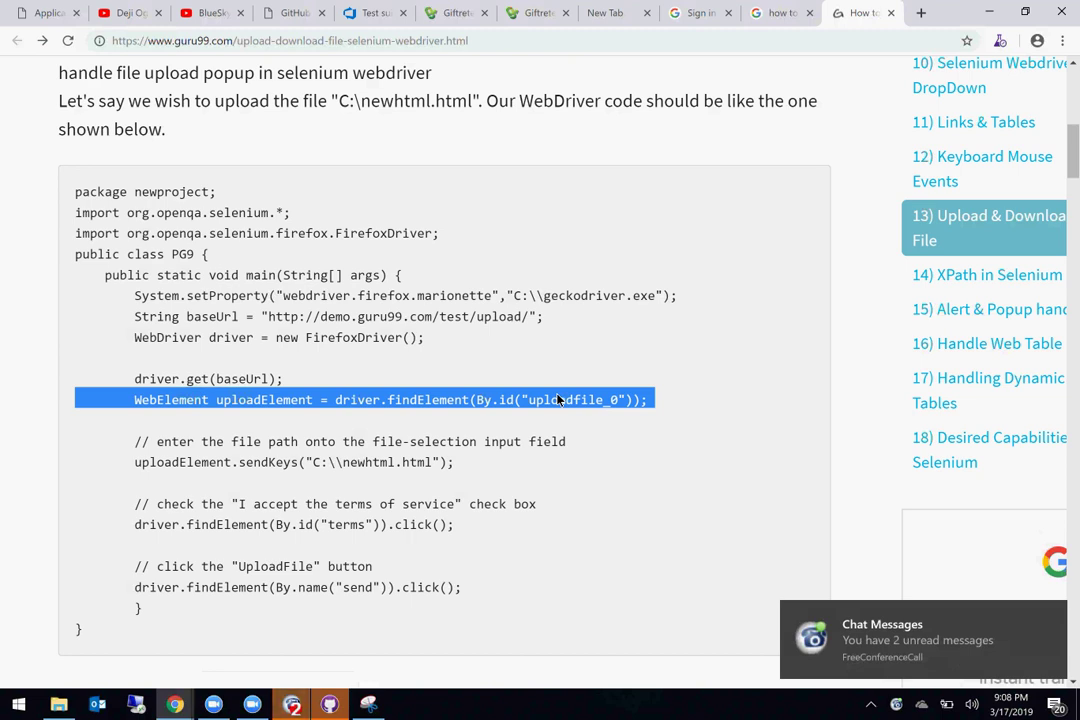
triple_click(365, 462)
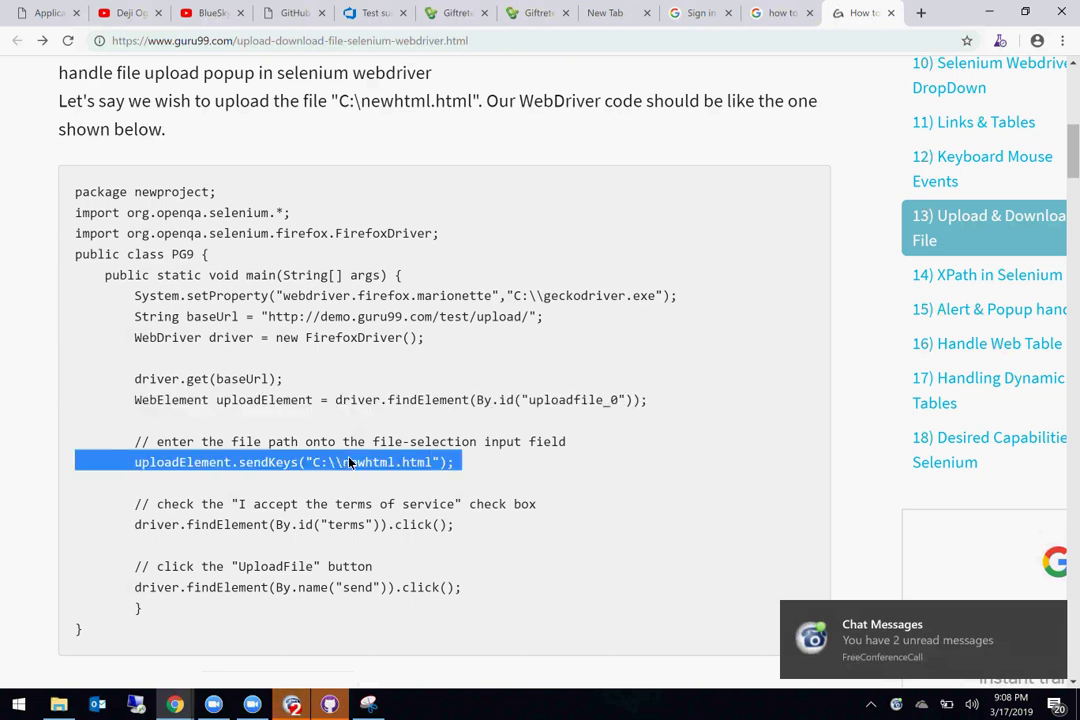
double_click(261, 401)
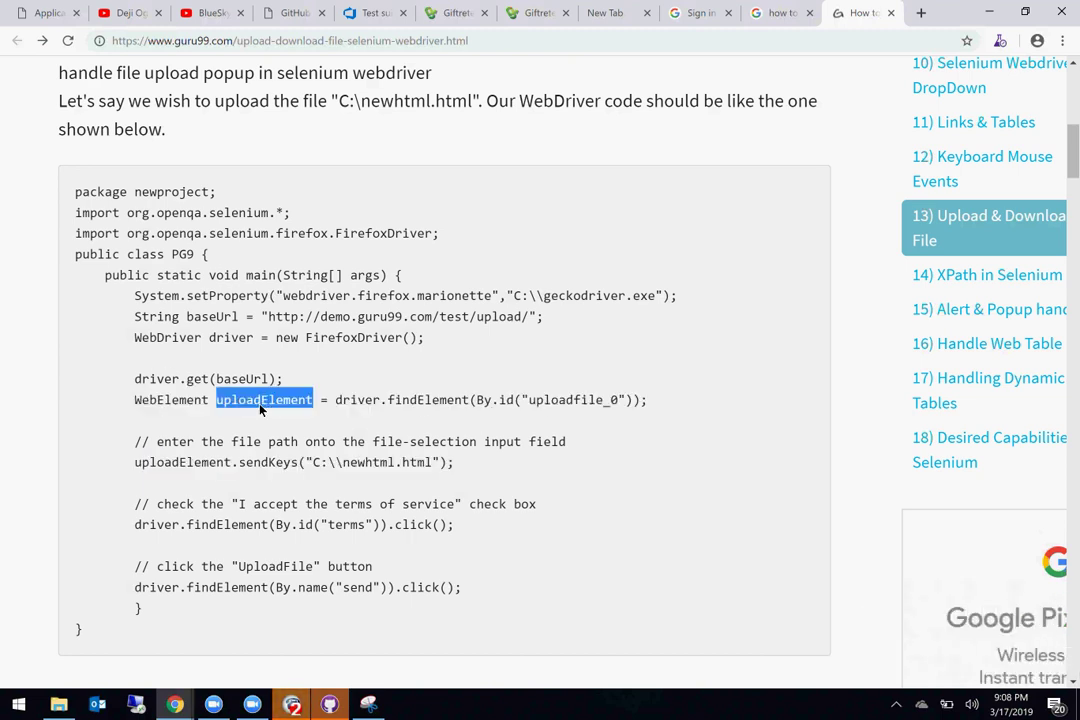
drag(315, 467, 436, 472)
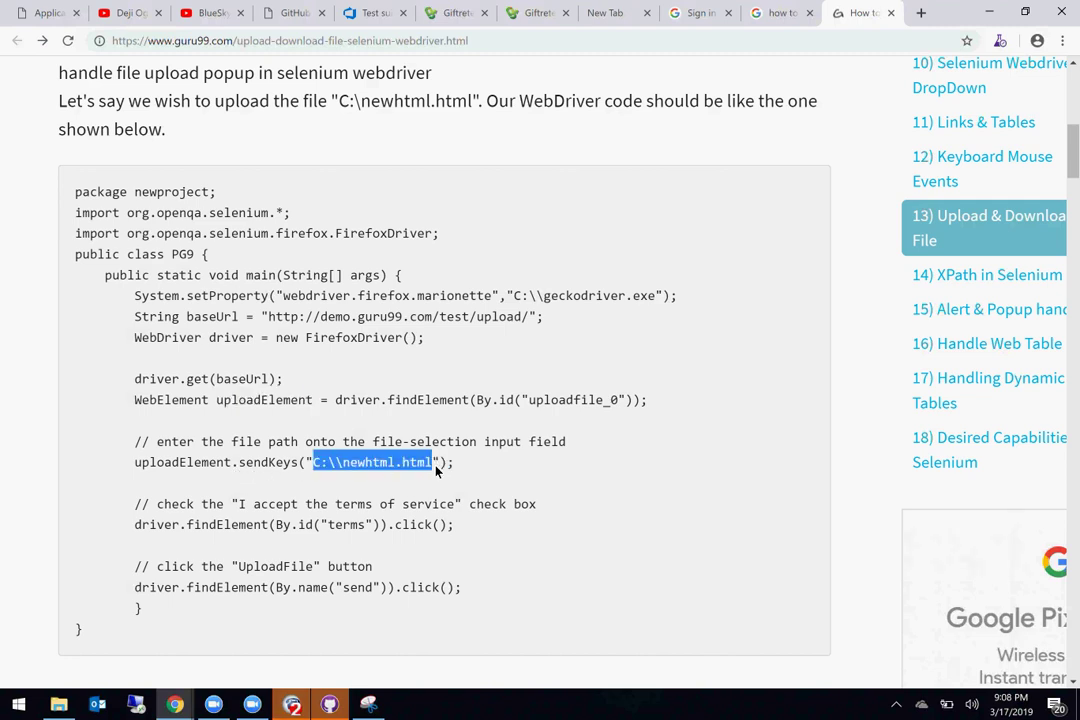
Step: Open and put away the Downloads folder, then return to Giftrete's Edit Community tab
click(59, 704)
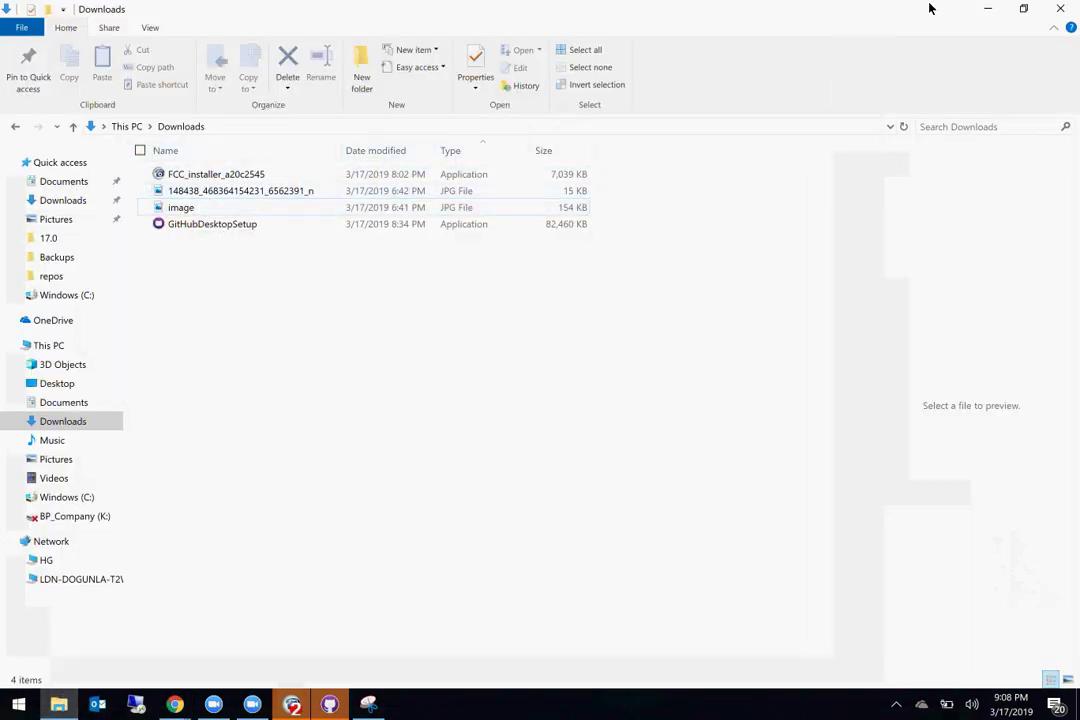
click(990, 10)
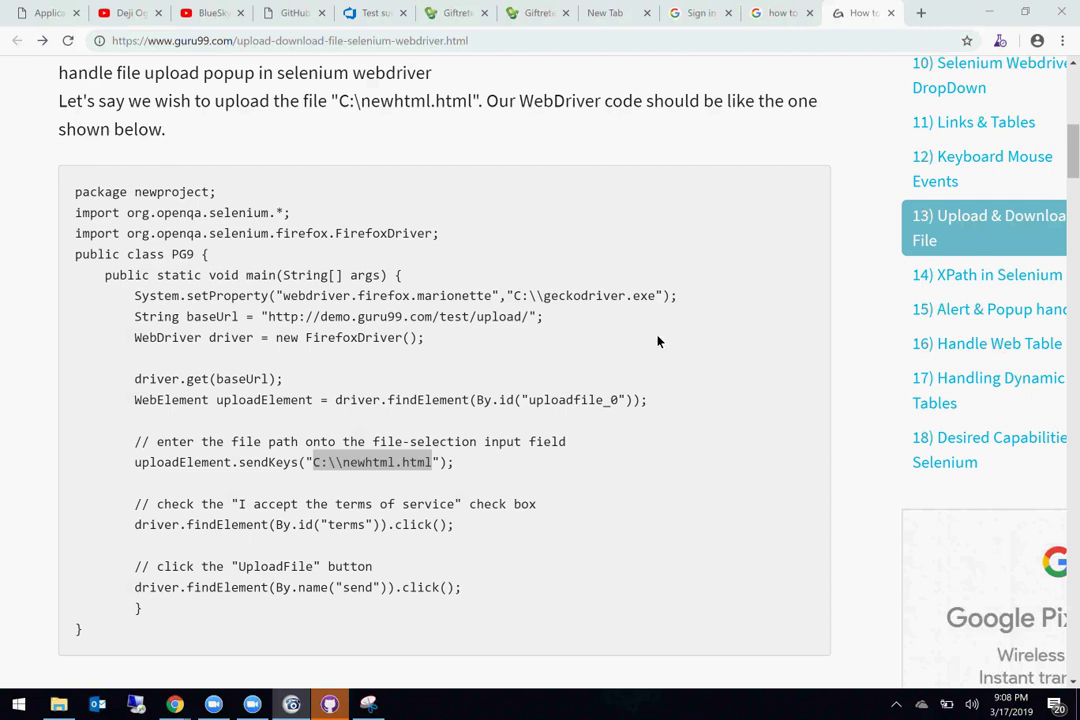
click(658, 274)
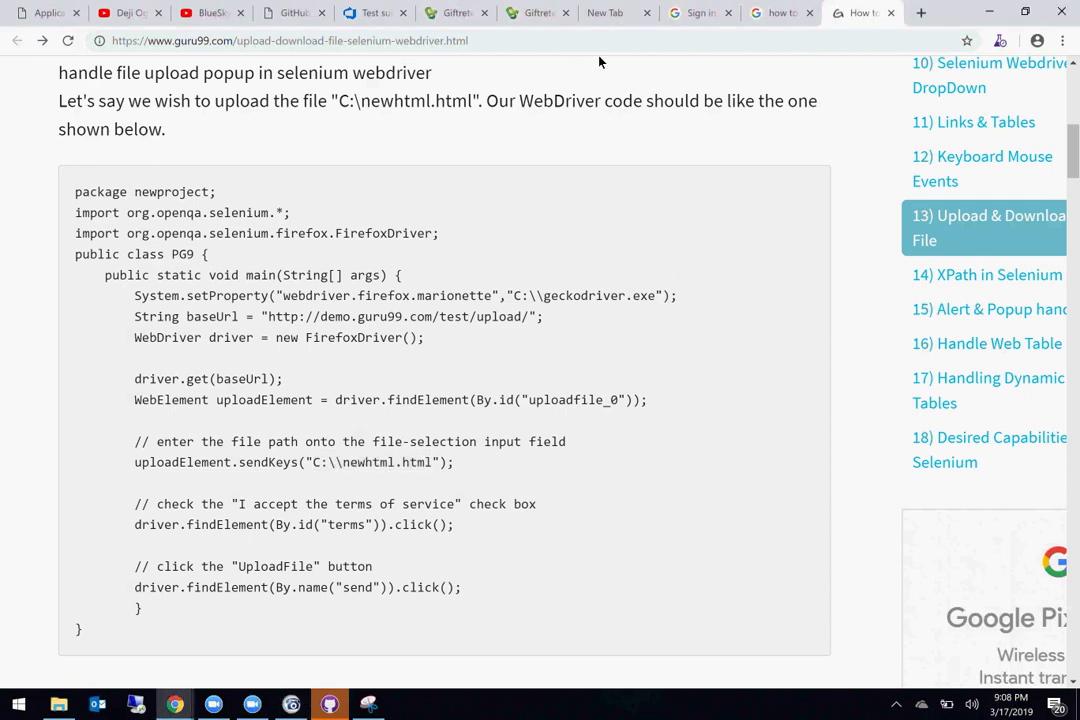
click(519, 15)
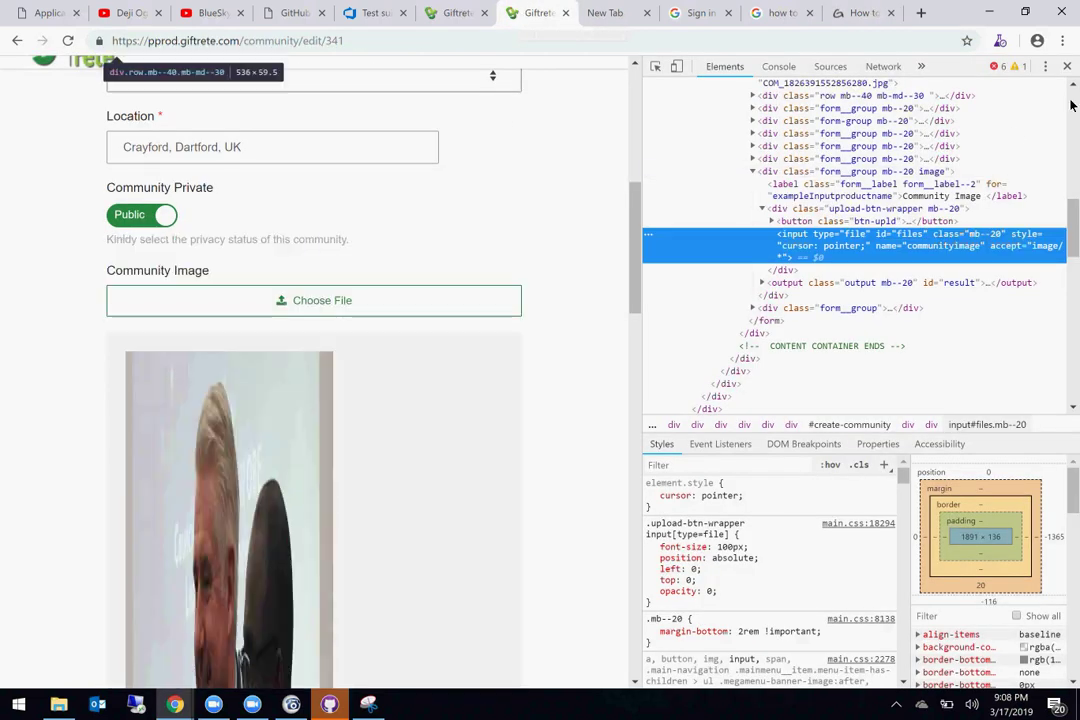
Step: Close the developer tools so Giftrete's Edit Community form fills the window
click(1070, 66)
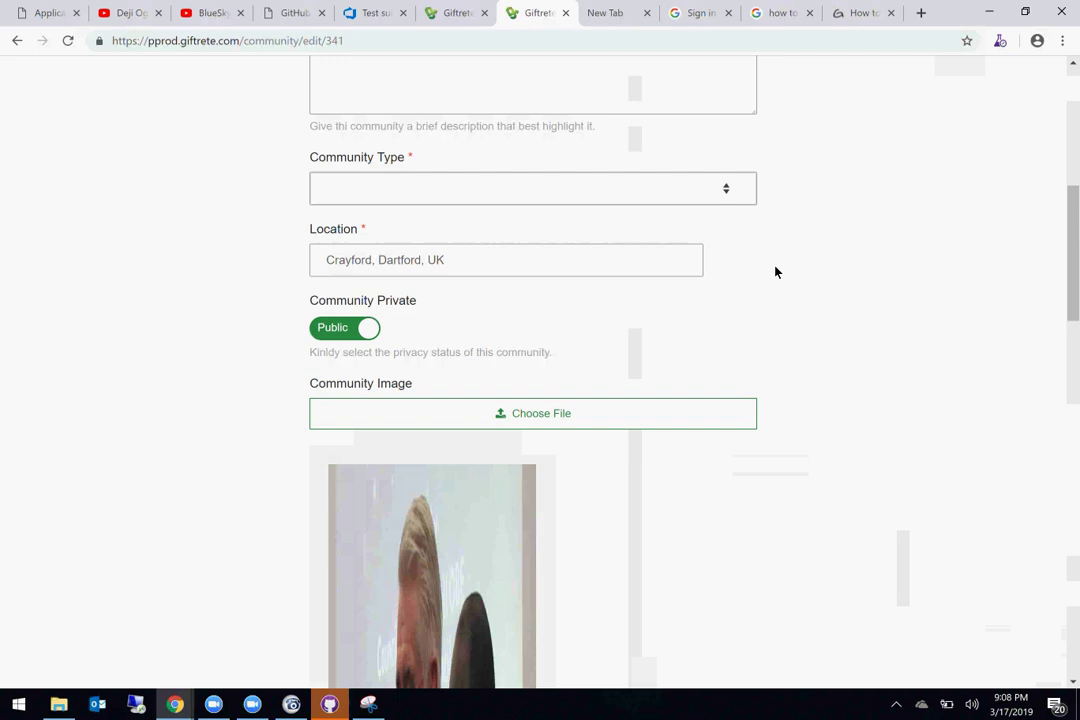
scroll(776, 272, down, 2)
scroll(776, 272, down, 1)
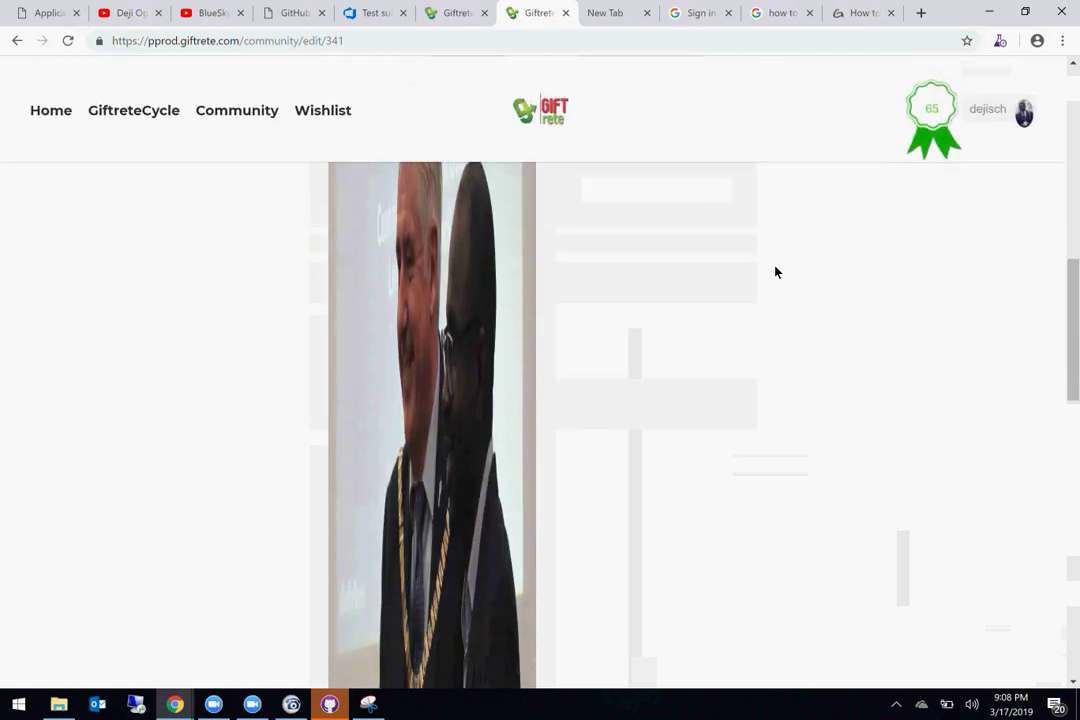
scroll(776, 272, up, 2)
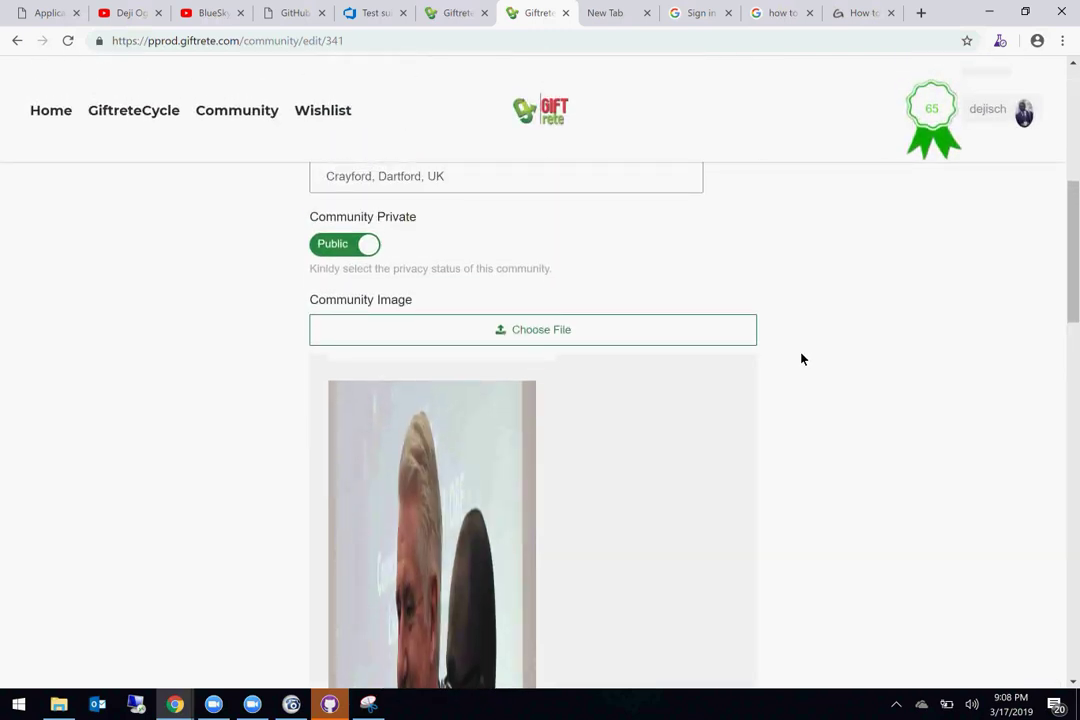
Step: Launch Word, create a blank document, and minimise it to return to Chrome
click(19, 706)
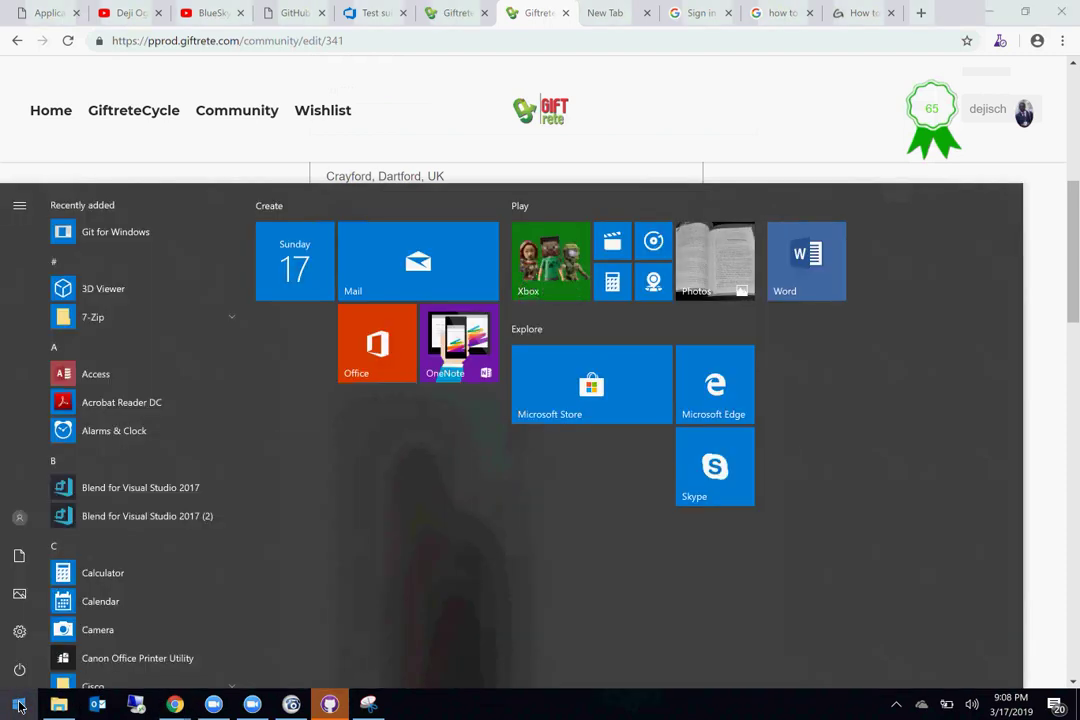
text(word)
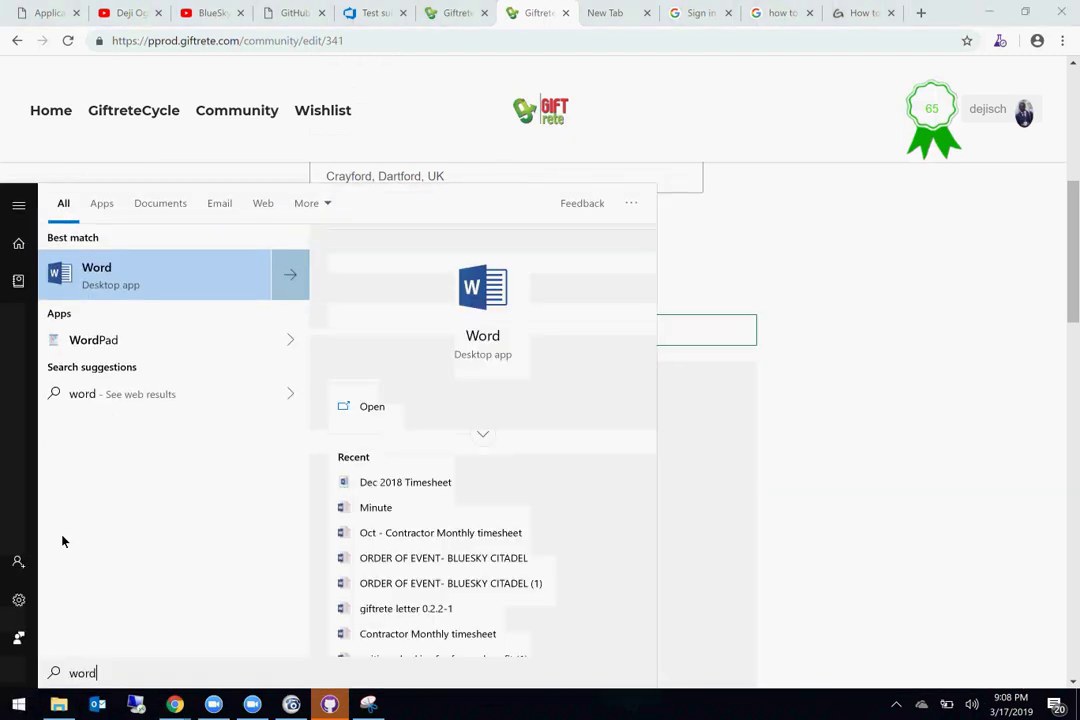
click(144, 287)
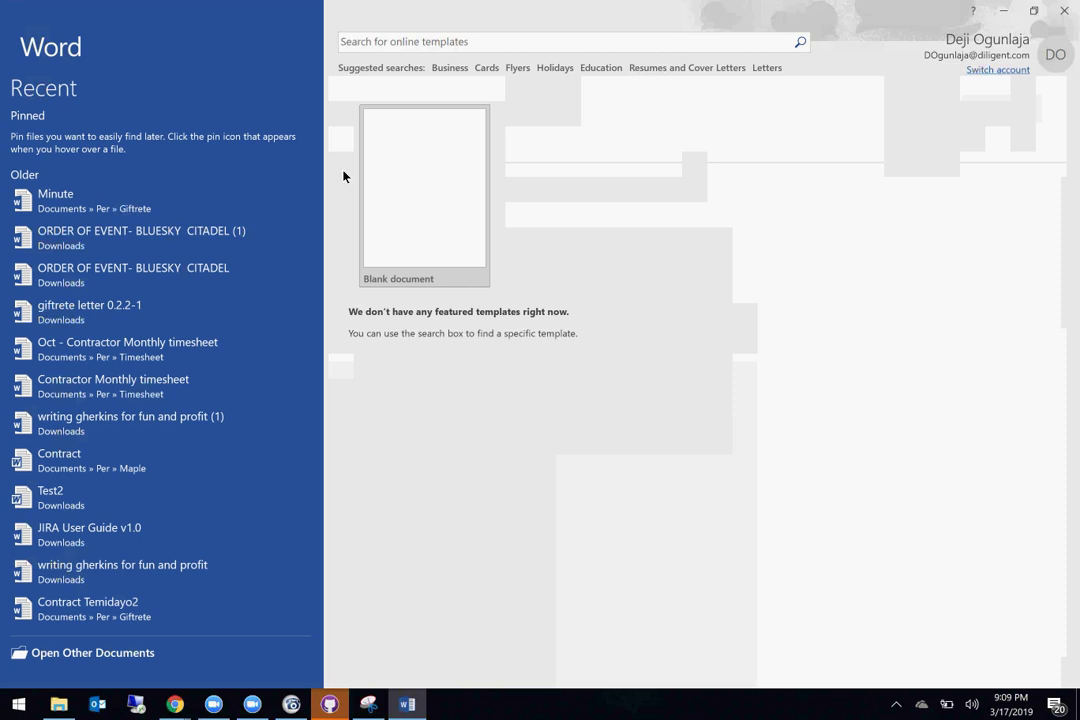
click(446, 189)
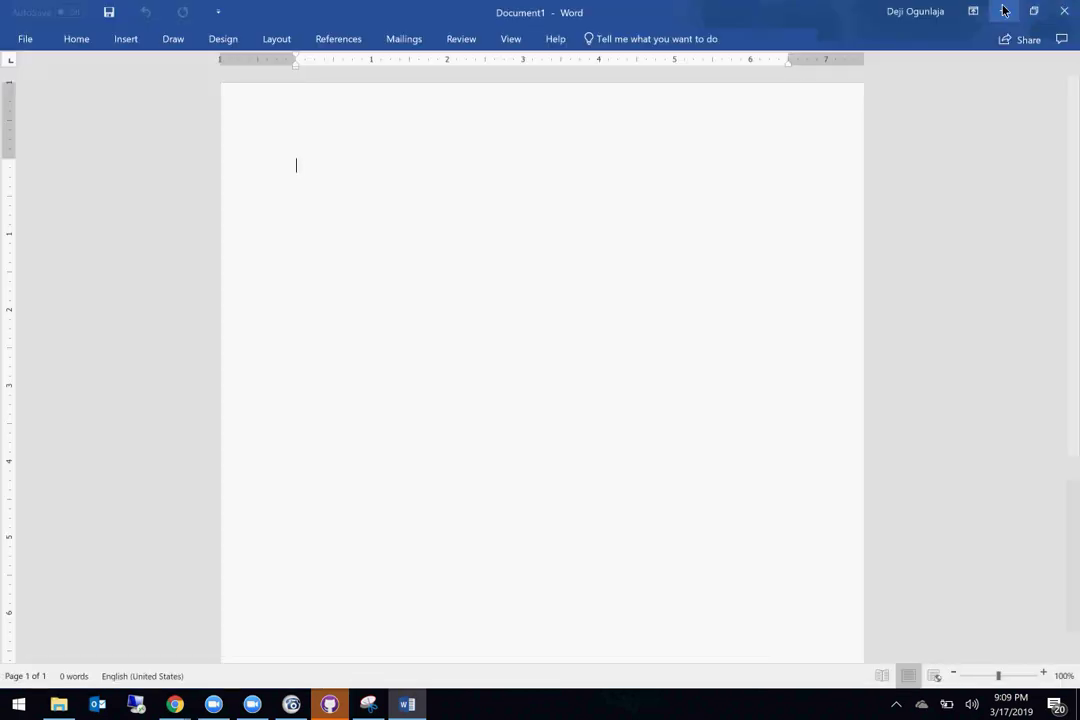
click(1003, 11)
scroll(844, 322, up, 6)
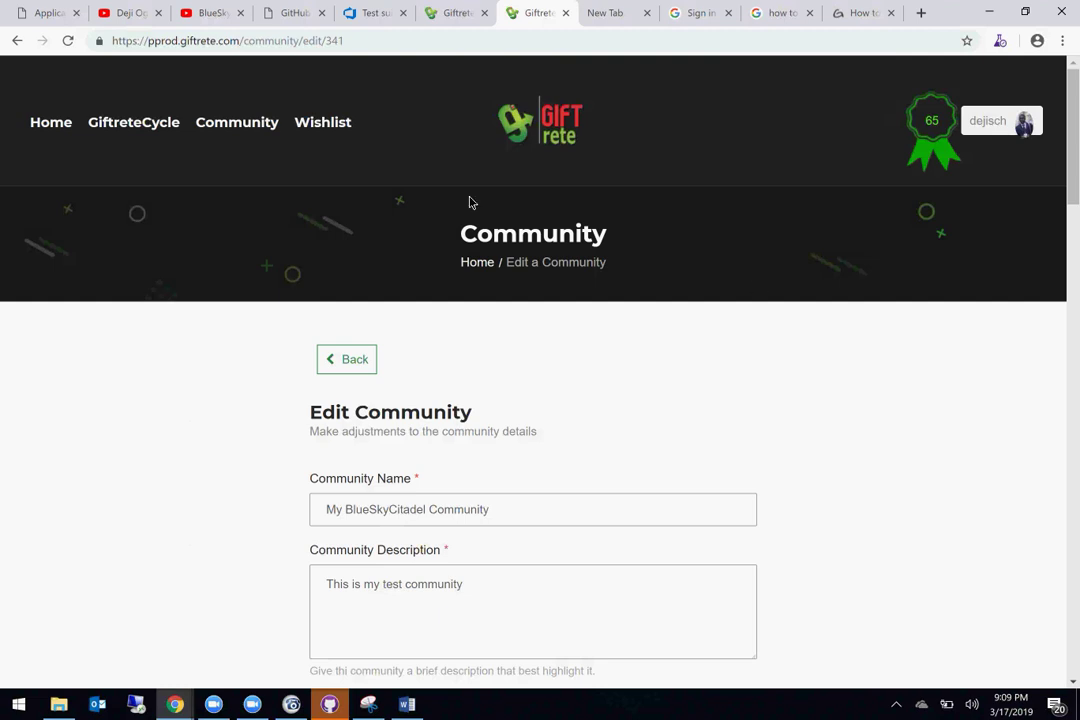
Step: Browse the YouTube channel's Videos grid of class recordings such as 'CLASS 4C: TRELLO'
click(122, 13)
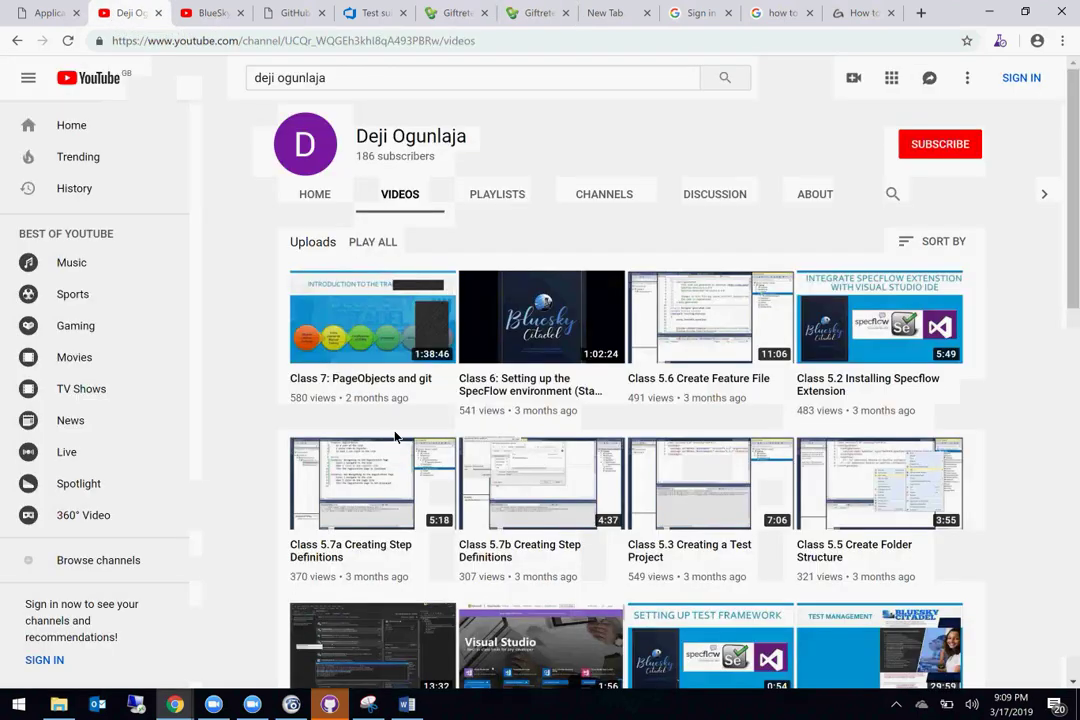
scroll(395, 437, down, 9)
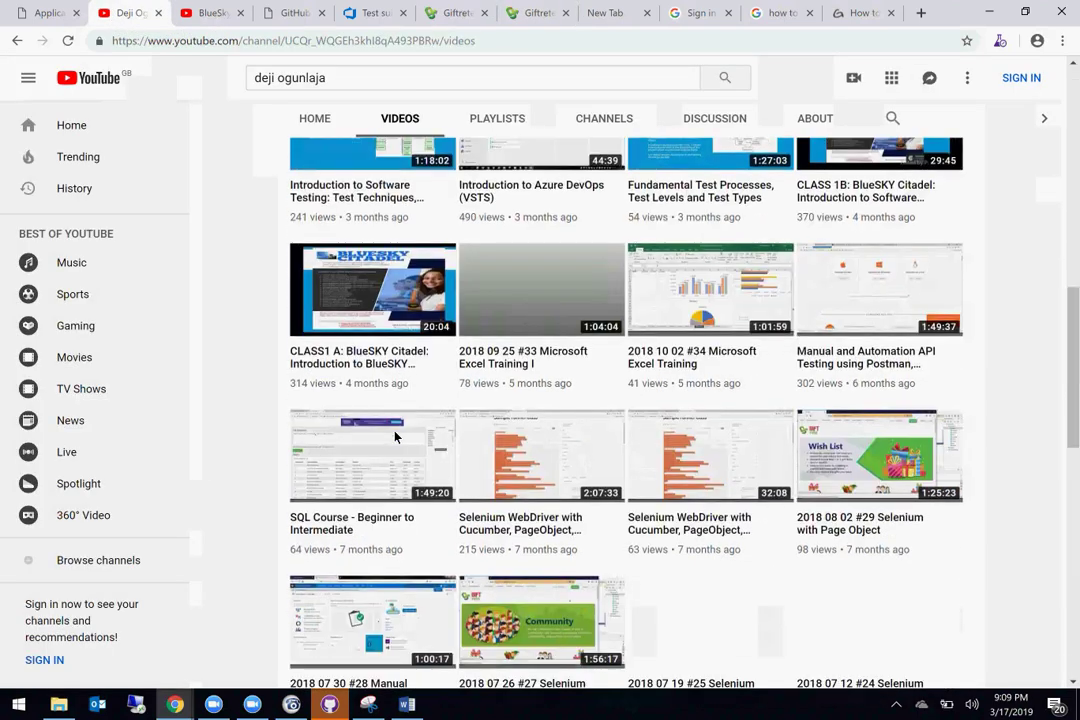
scroll(395, 437, down, 1)
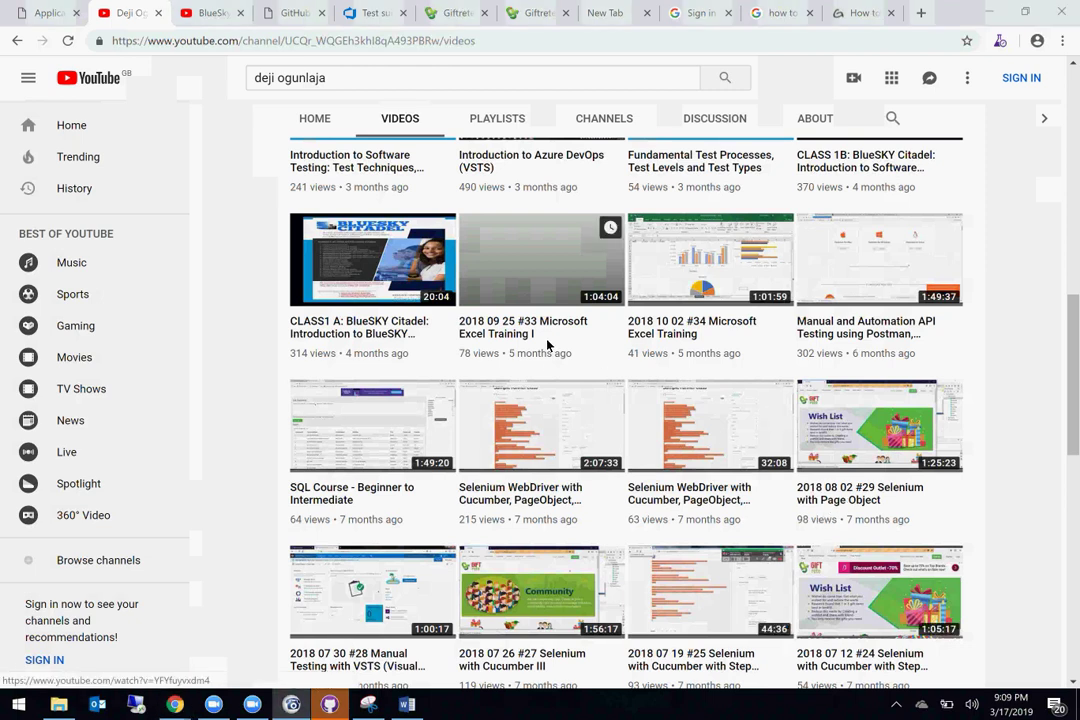
scroll(550, 345, down, 1)
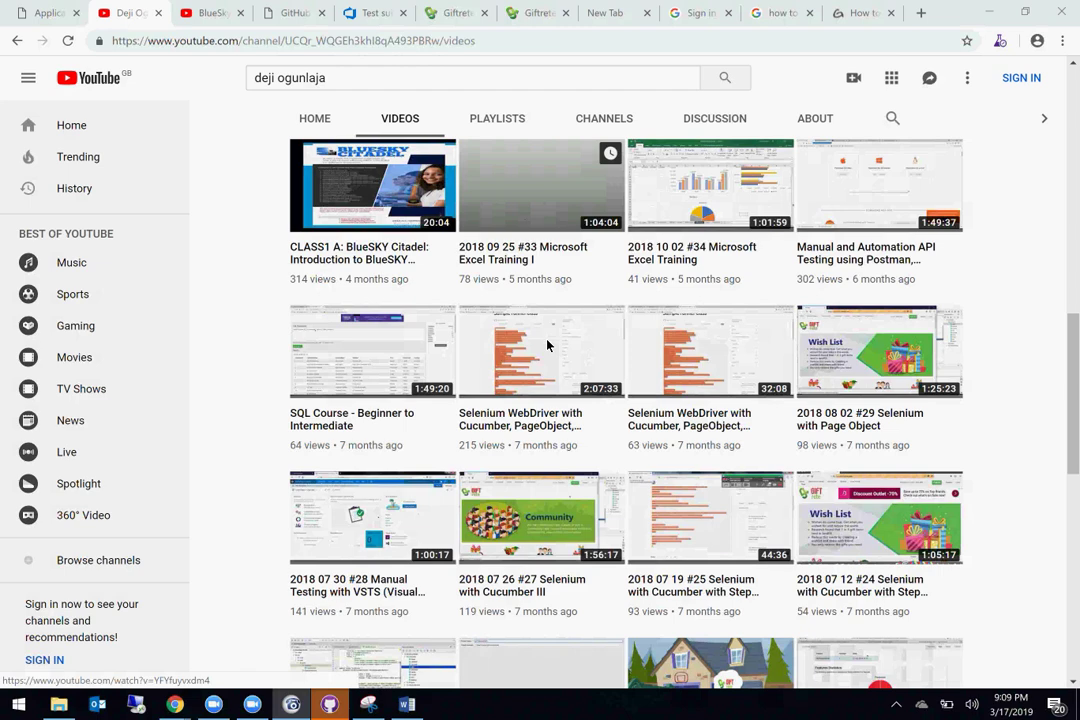
scroll(547, 345, down, 3)
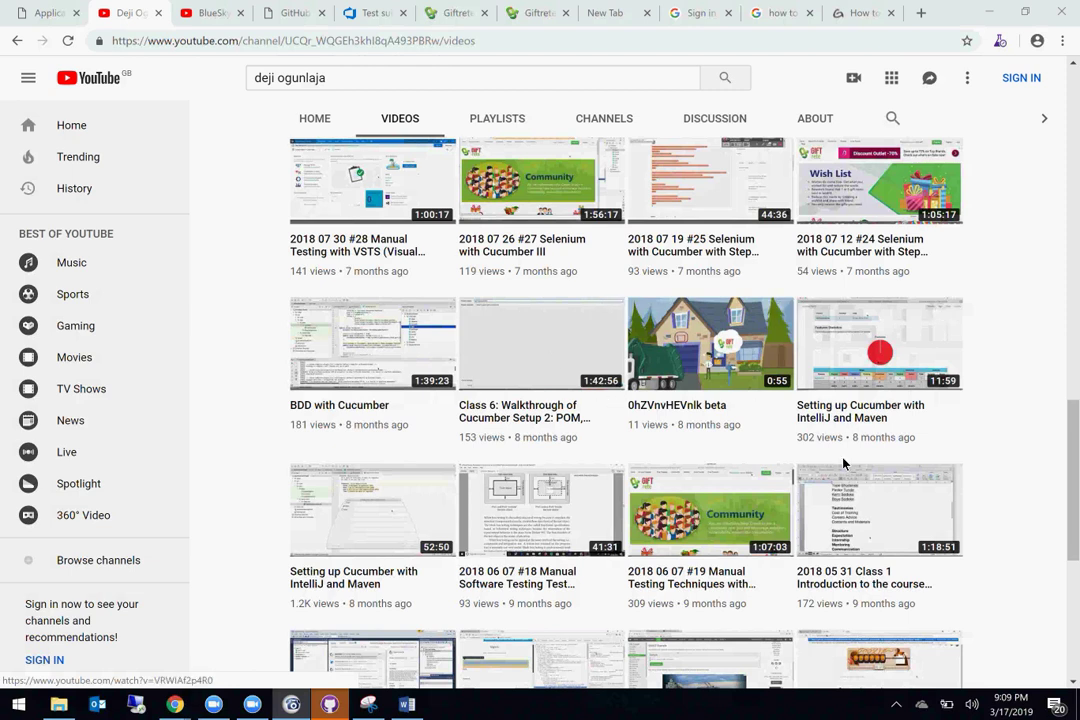
scroll(716, 352, down, 3)
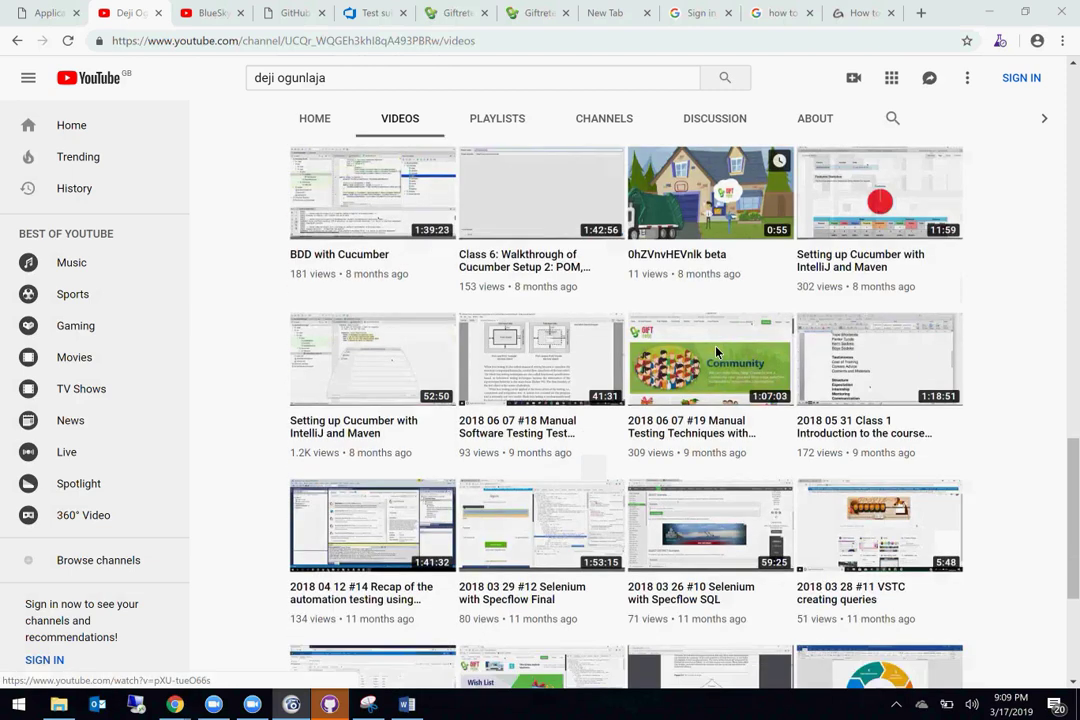
scroll(716, 352, up, 1)
scroll(716, 352, up, 5)
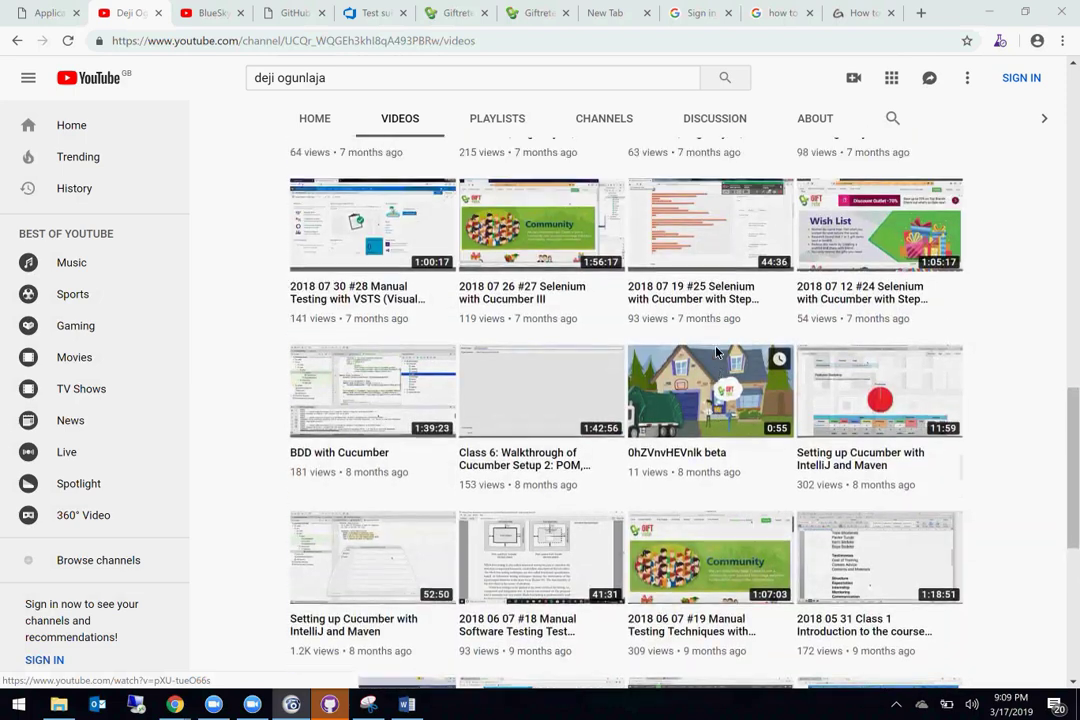
scroll(716, 352, up, 3)
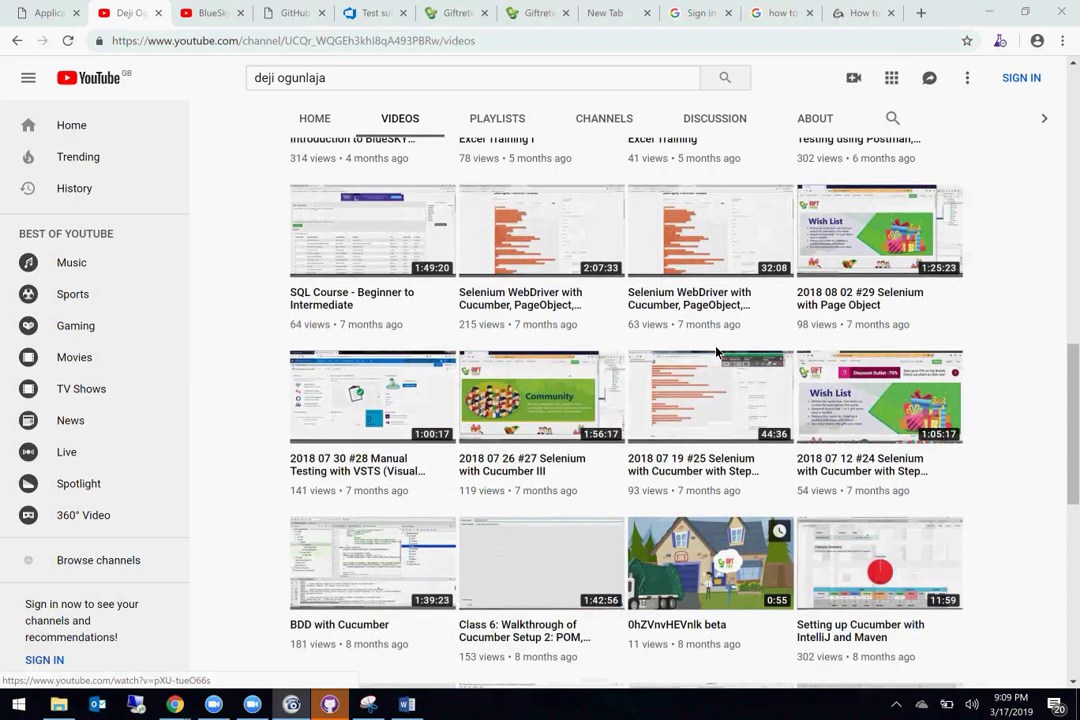
scroll(716, 352, up, 1)
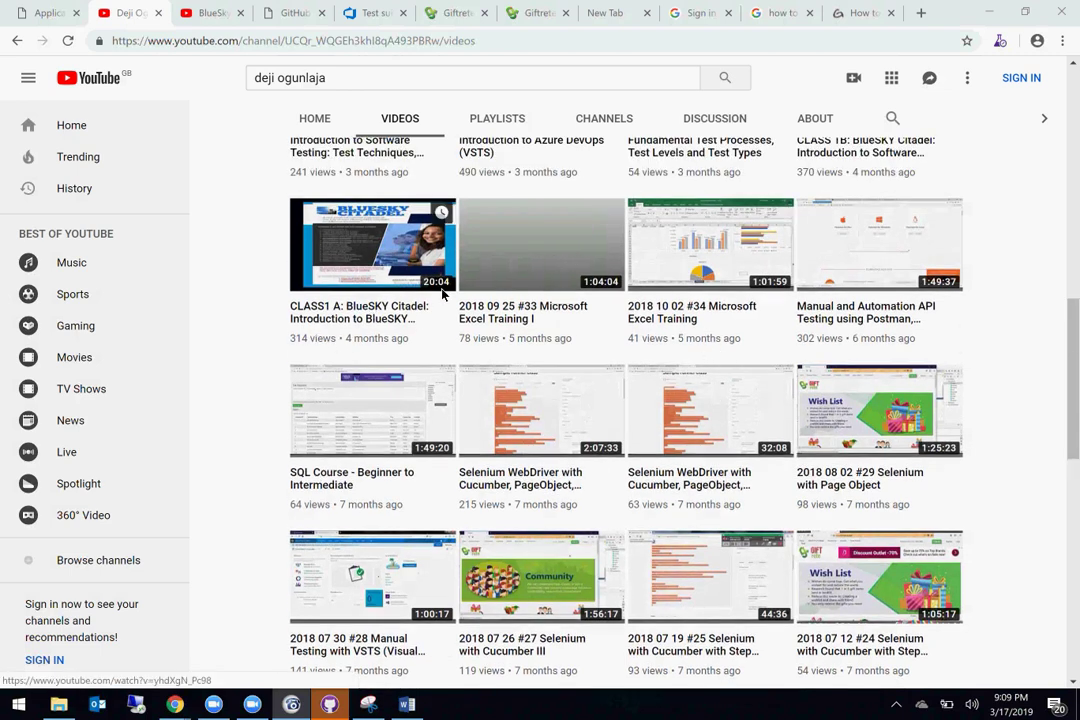
scroll(570, 295, up, 2)
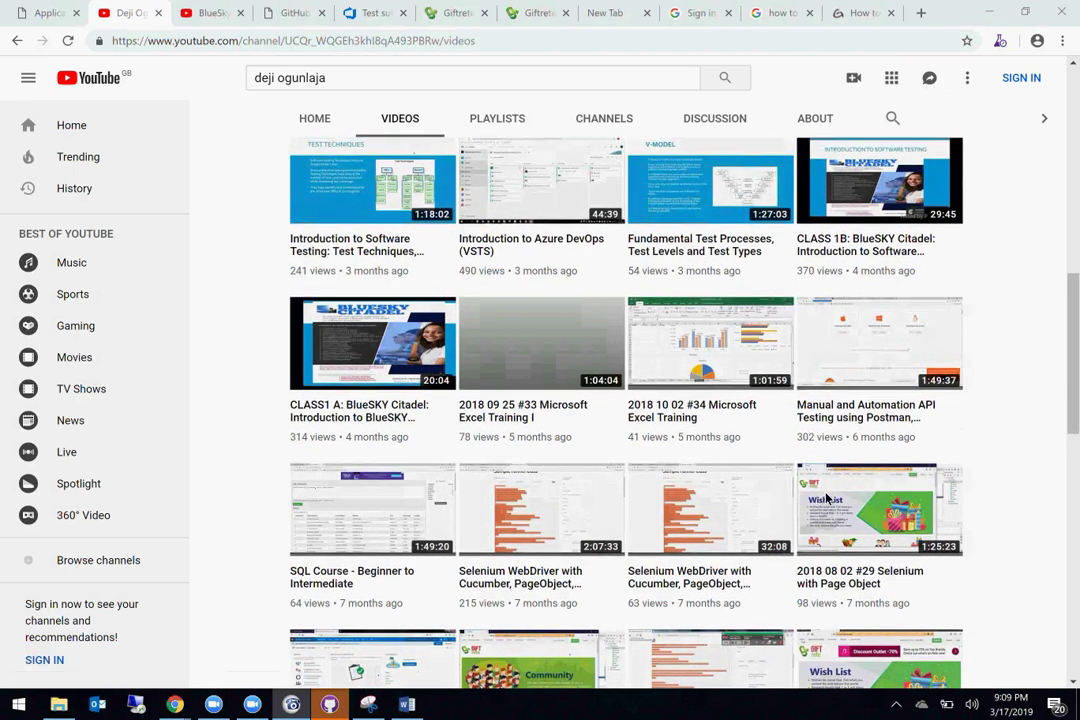
scroll(647, 265, up, 2)
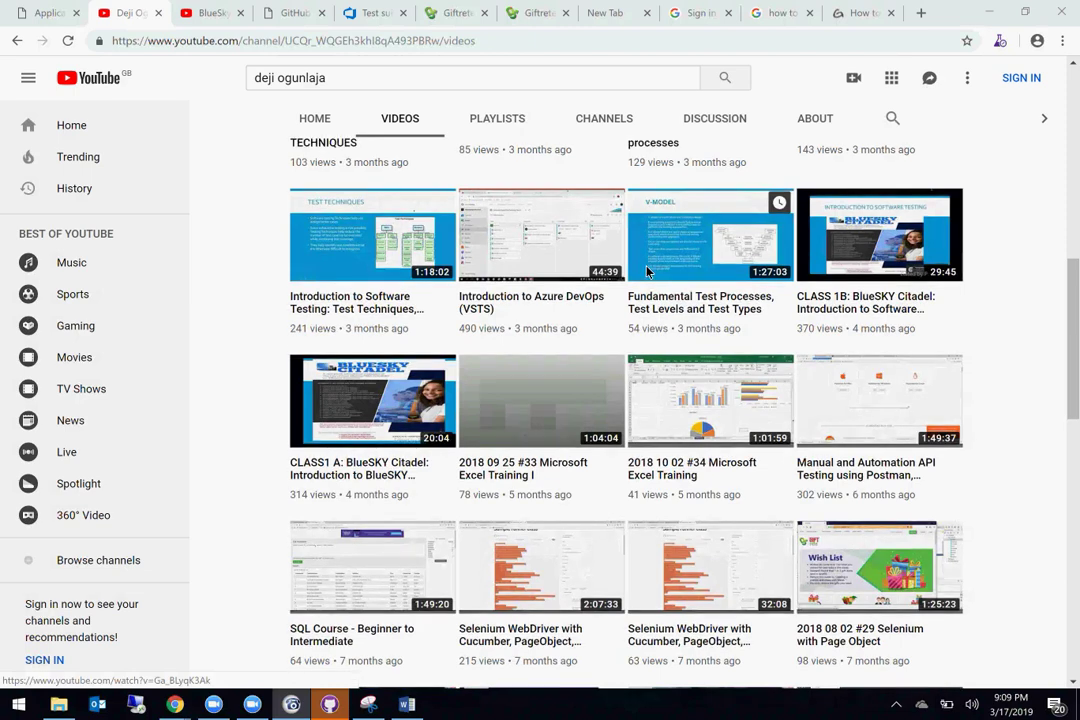
scroll(647, 270, up, 2)
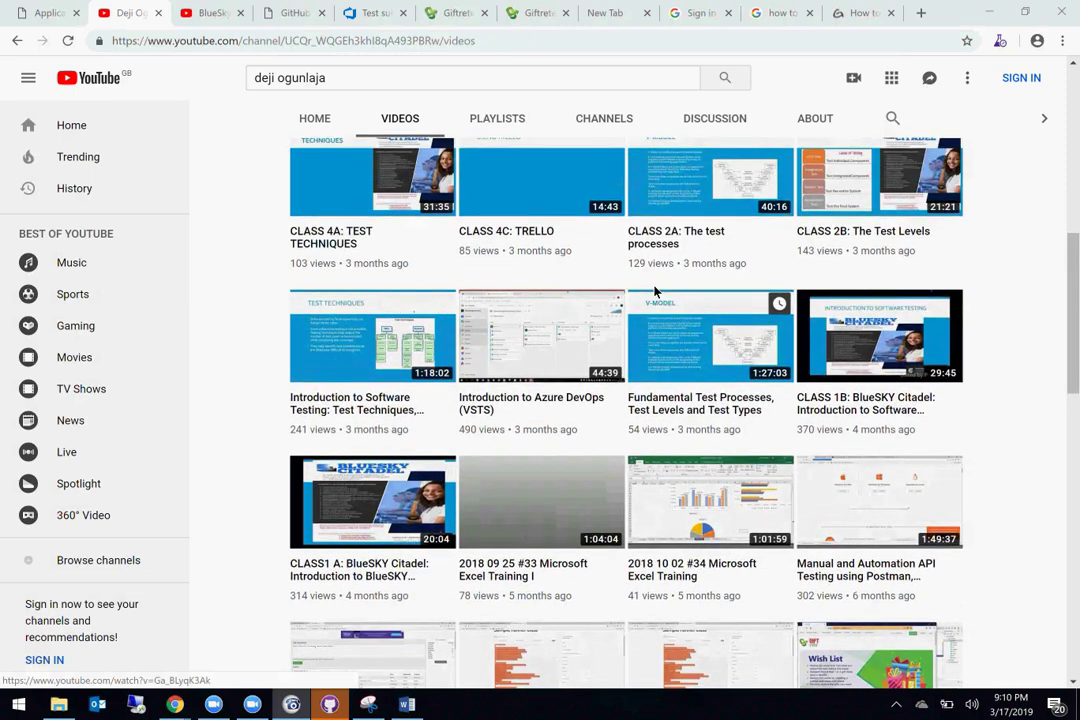
scroll(655, 290, down, 2)
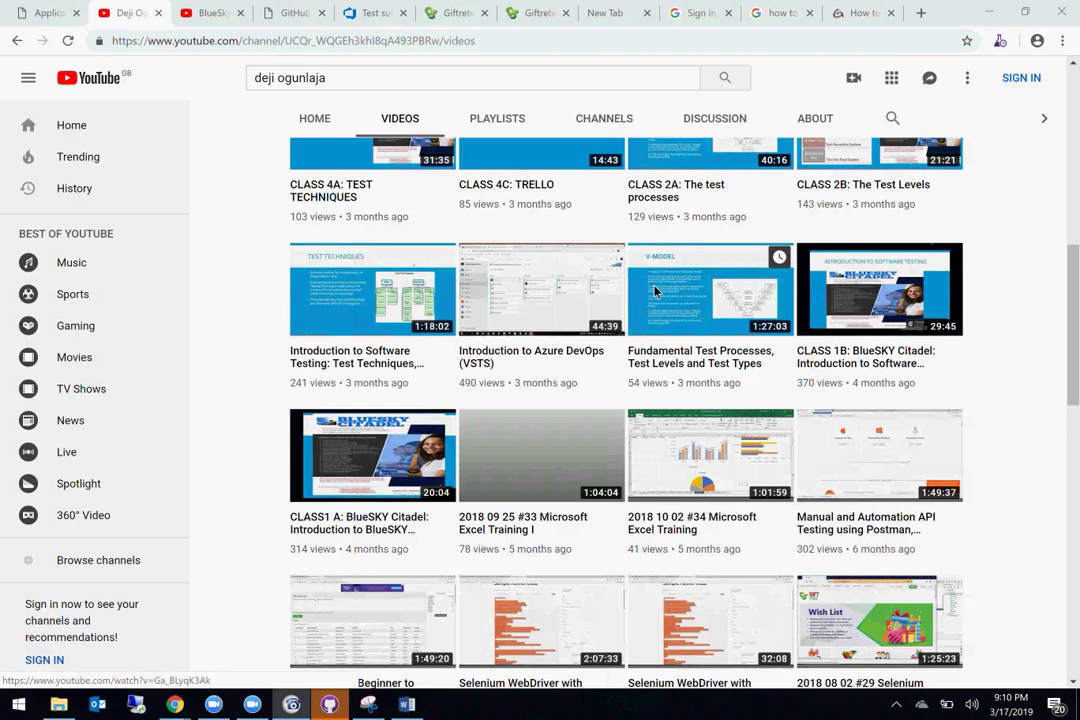
scroll(655, 290, down, 1)
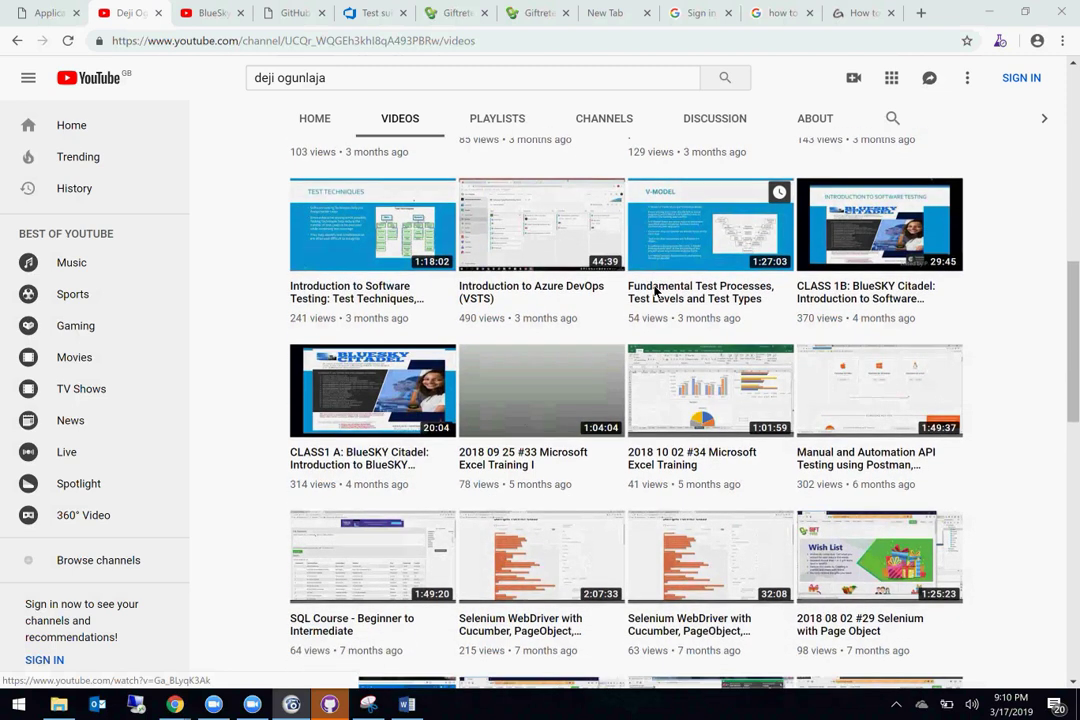
scroll(655, 290, down, 1)
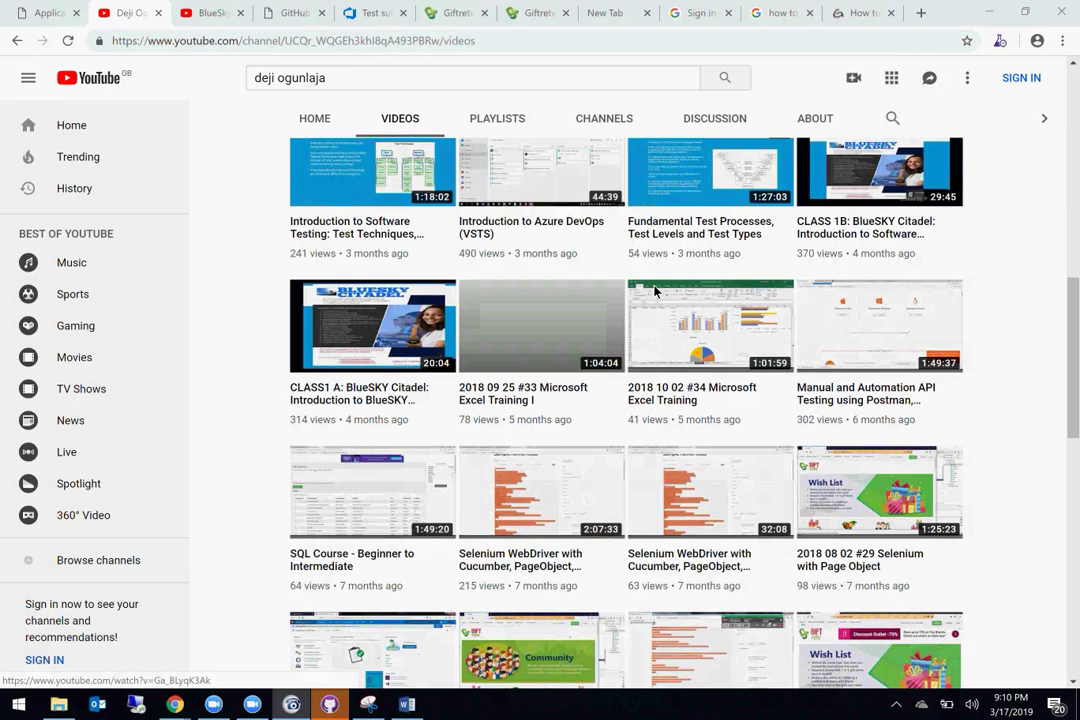
scroll(655, 290, up, 2)
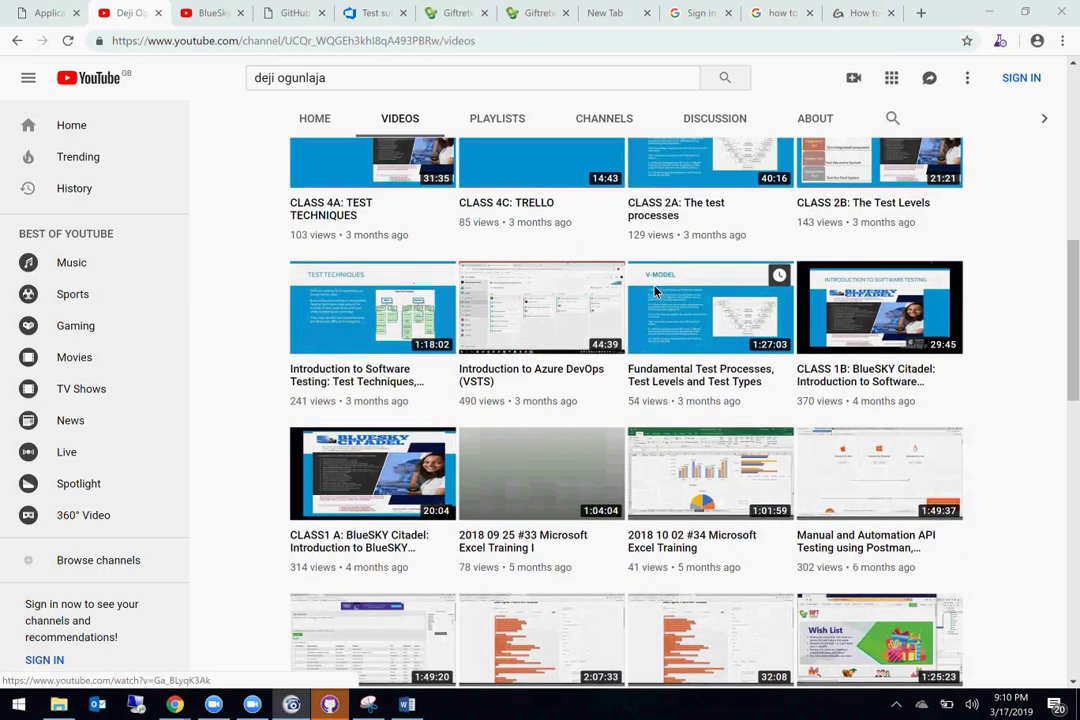
scroll(655, 290, up, 1)
scroll(655, 290, up, 3)
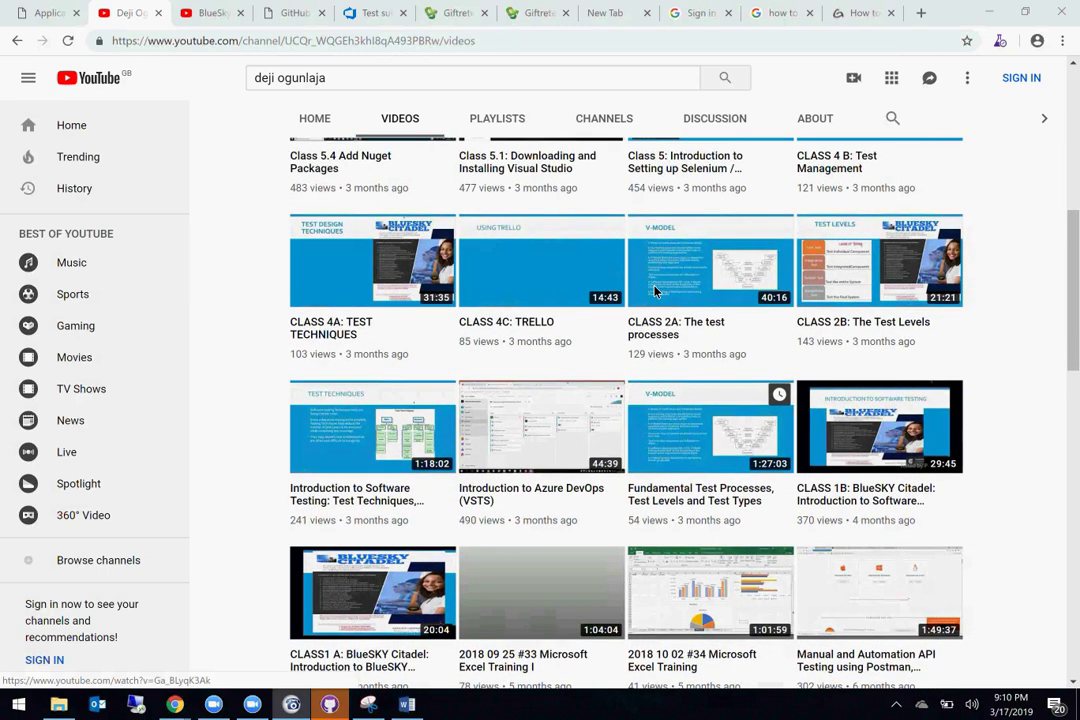
scroll(655, 290, down, 2)
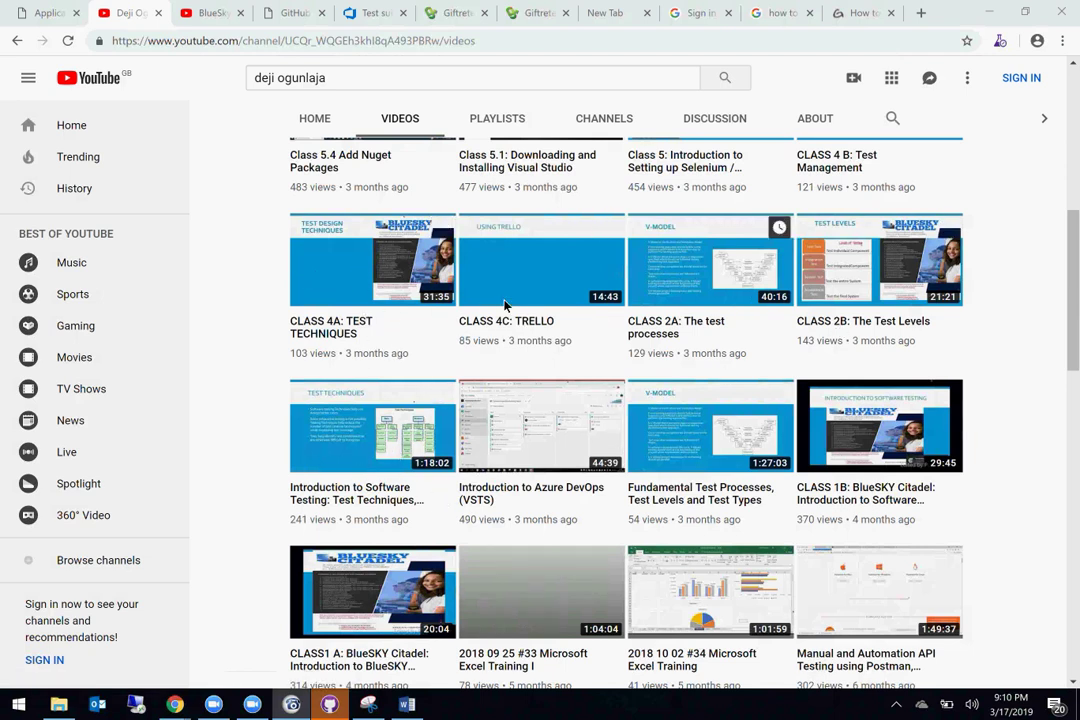
scroll(676, 385, down, 2)
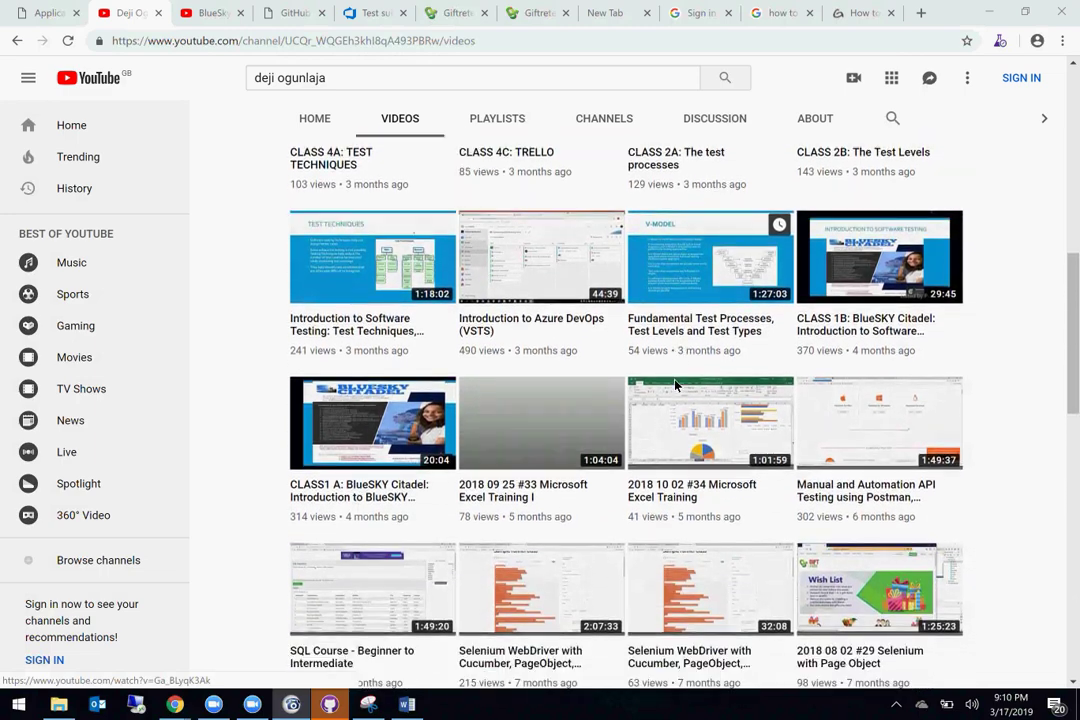
scroll(676, 385, up, 3)
scroll(676, 385, down, 3)
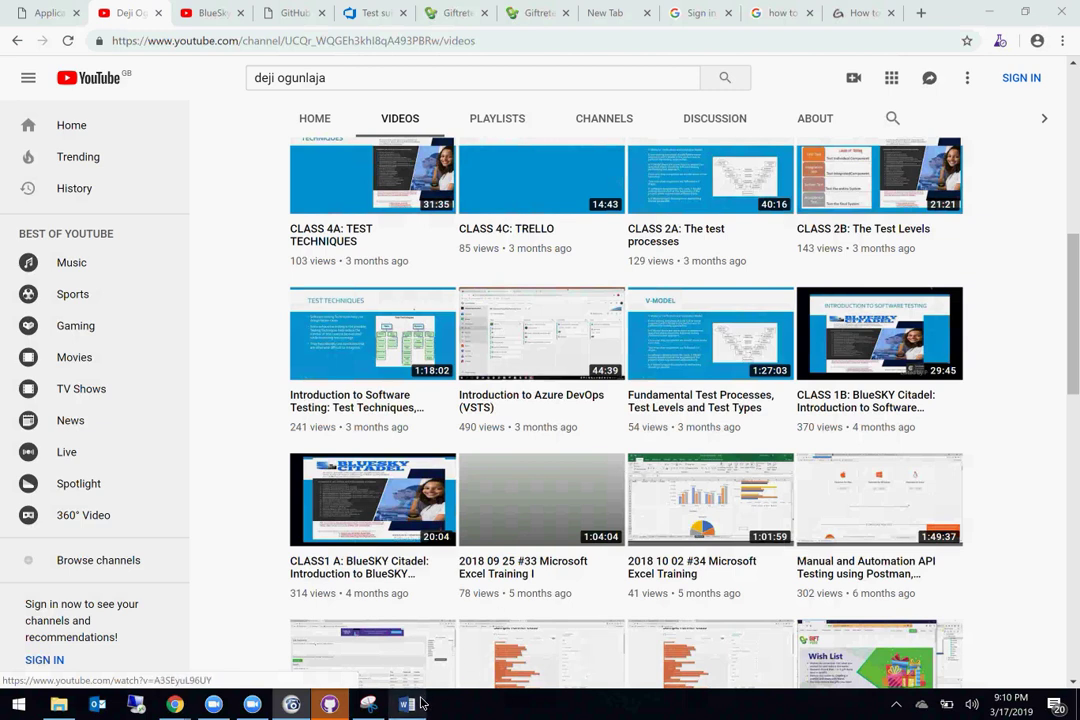
Step: Paste the Community Image bug screenshot into Document1 and insert blank lines above it
mouse_move(418, 704)
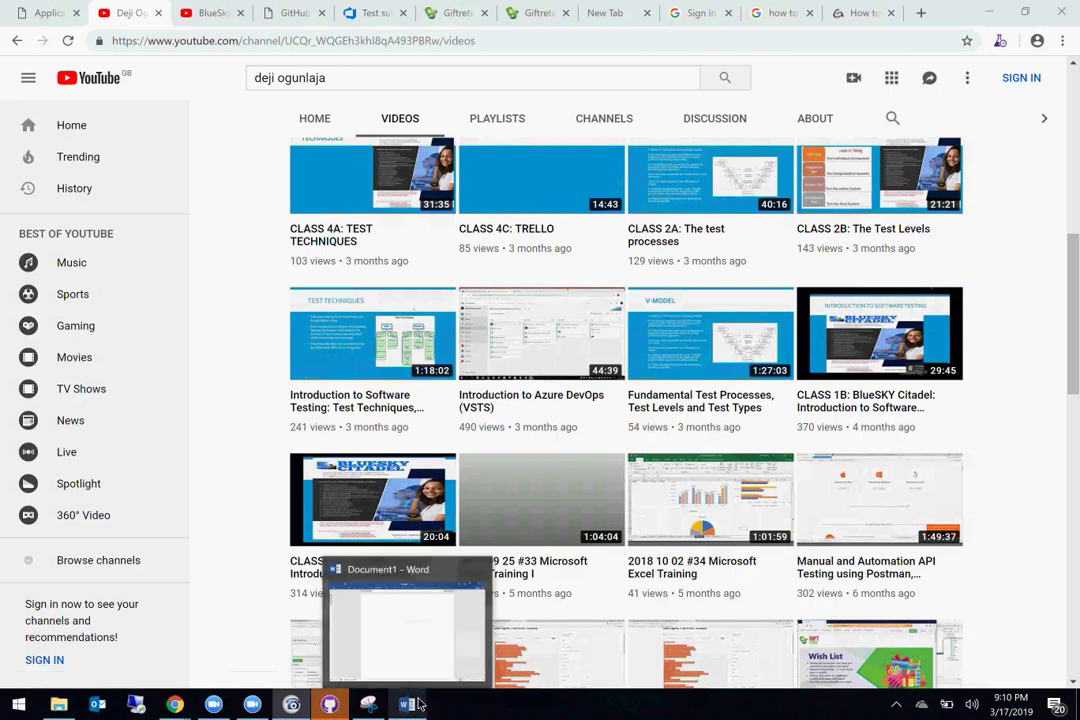
click(418, 704)
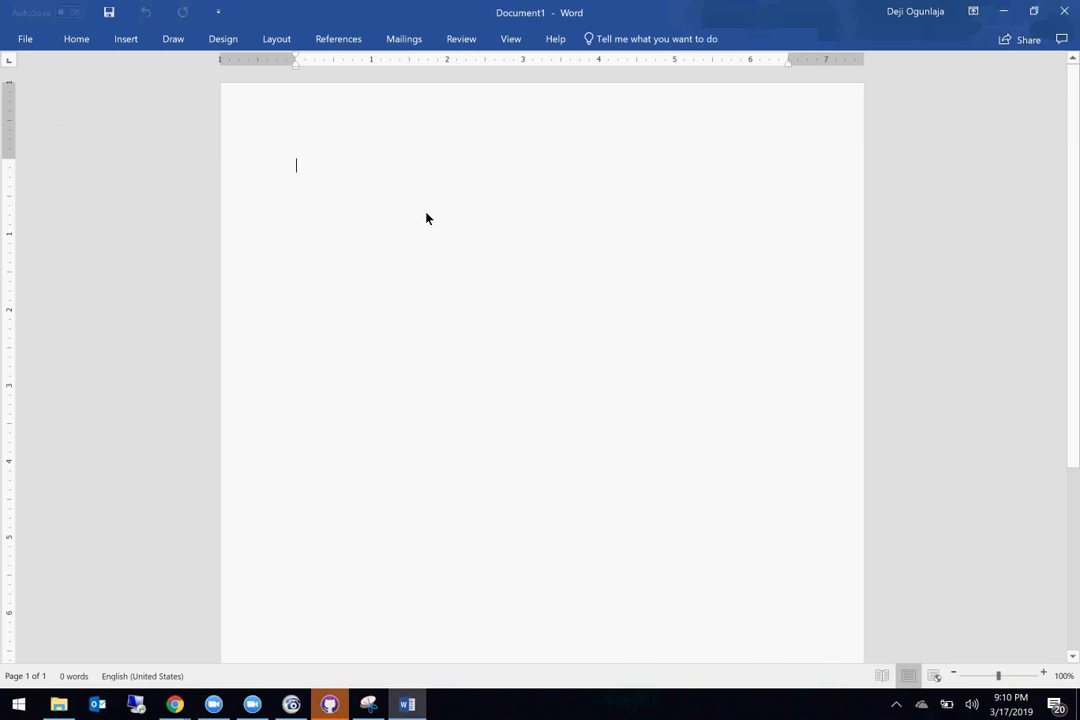
key(ctrl+v)
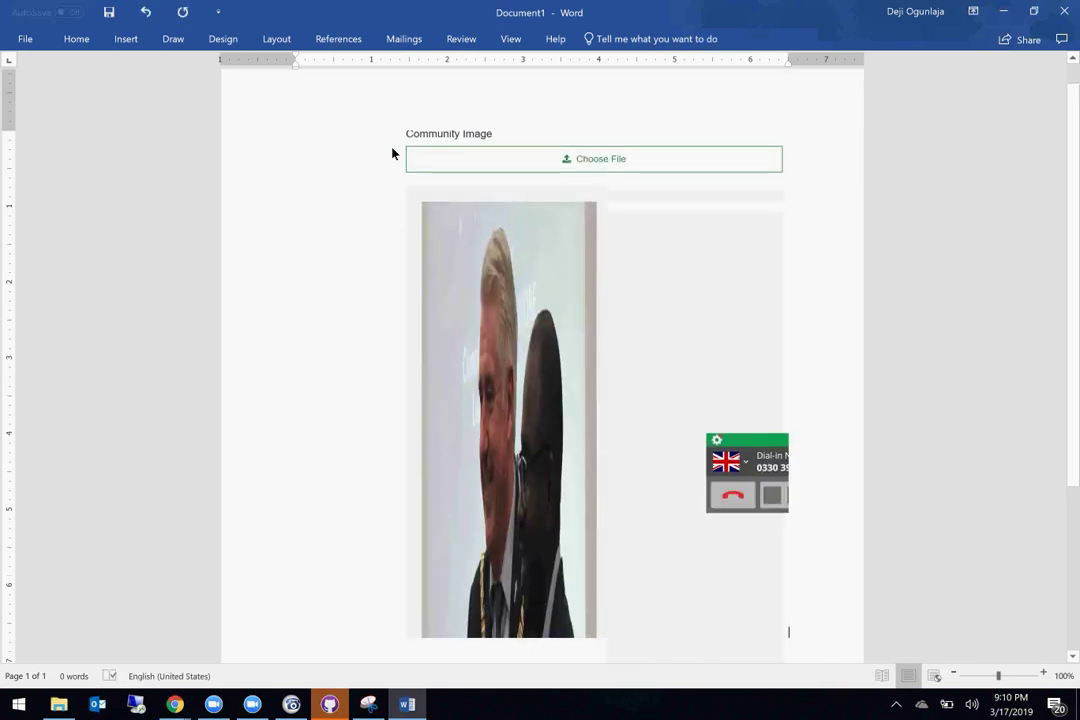
key(shift+Left)
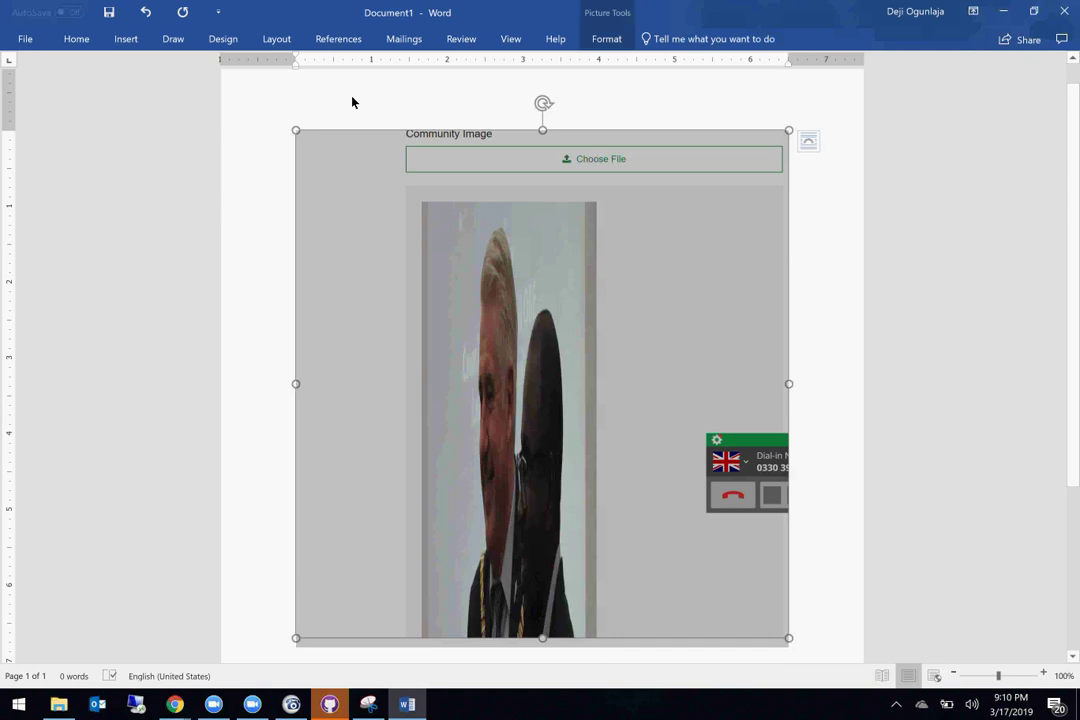
key(Left)
key(Return)
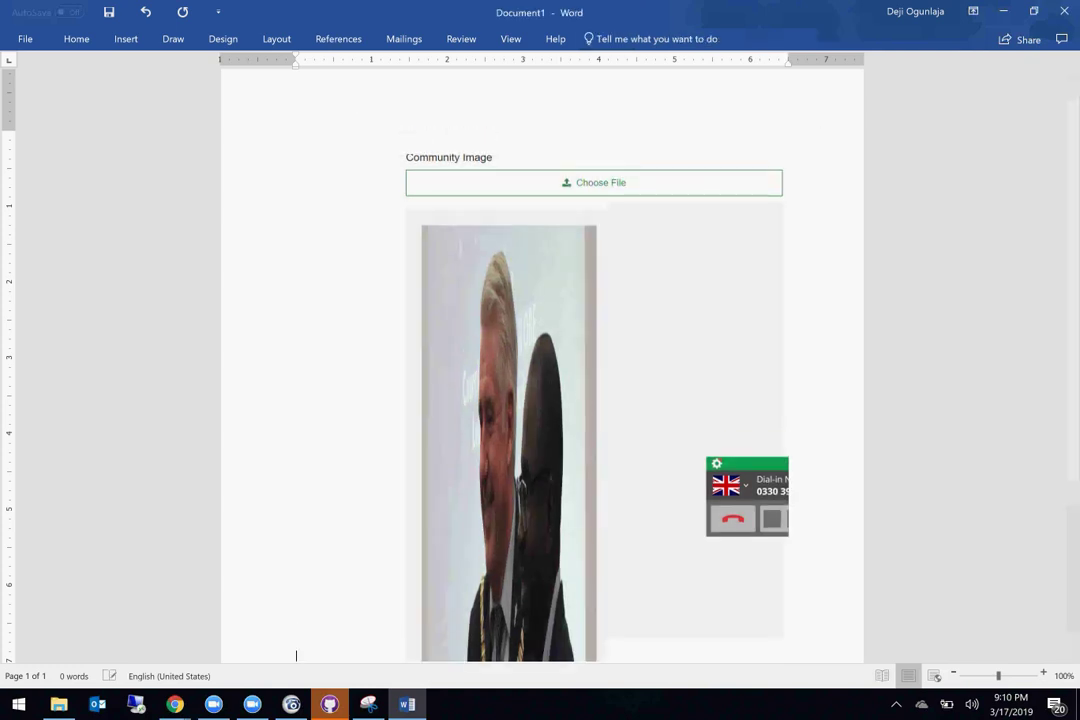
key(Return)
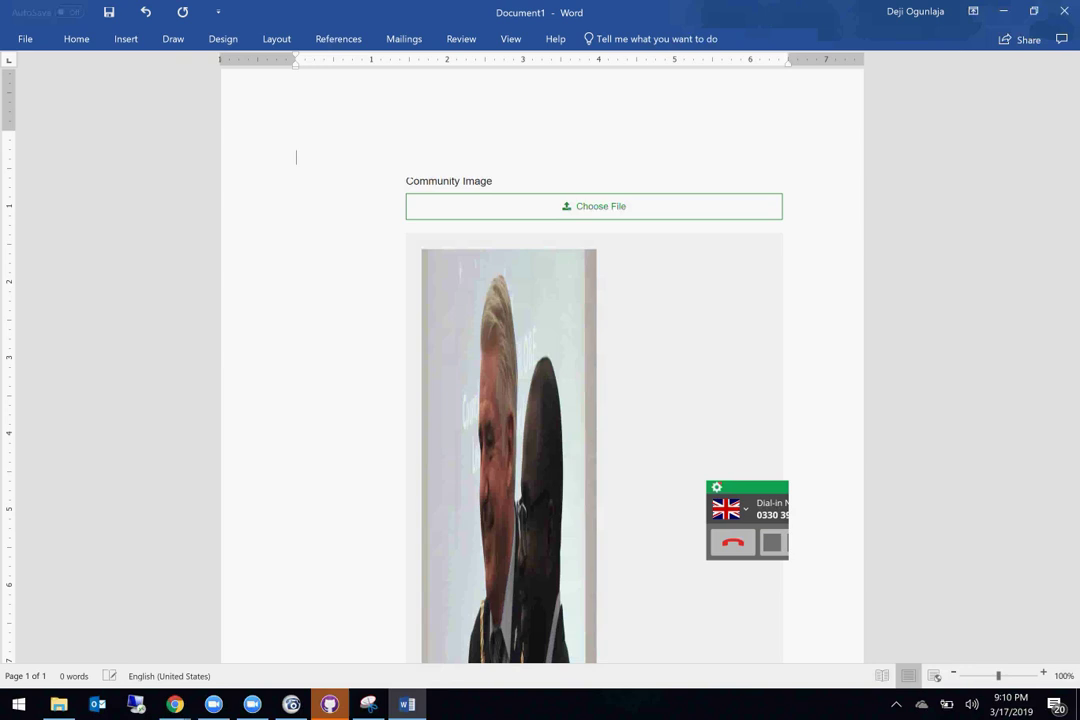
Step: Type the caption 'When I try to edit a community, the image is not displayed properly' above the screenshot
text(When I)
text( creat)
text(e a)
key(BackSpace)
key(BackSpace)
key(BackSpace)
key(BackSpace)
key(BackSpace)
key(BackSpace)
key(BackSpace)
key(BackSpace)
key(BackSpace)
key(BackSpace)
text(I try to edit a commu)
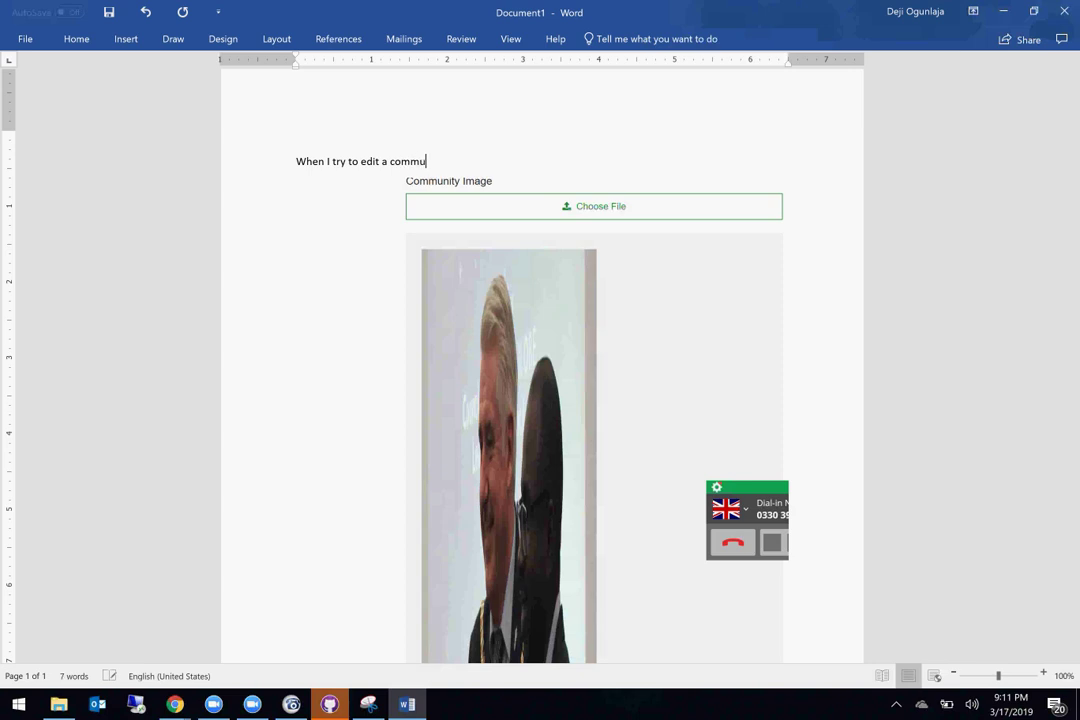
text(nity, the image is not di)
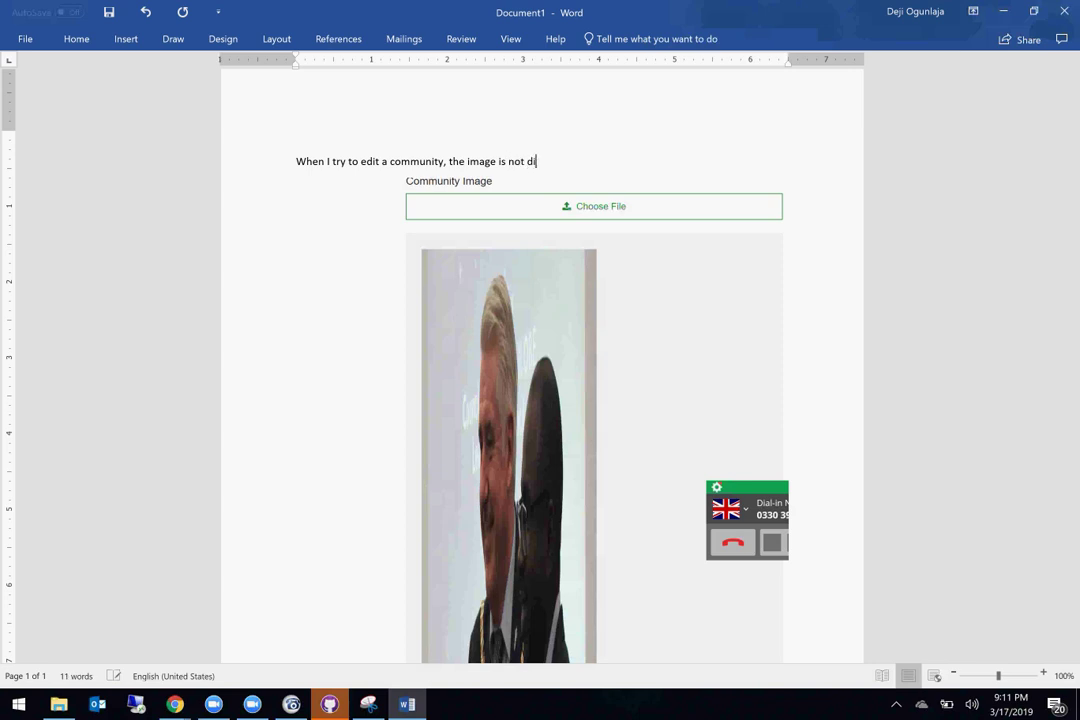
text(splayed properly)
key(Return)
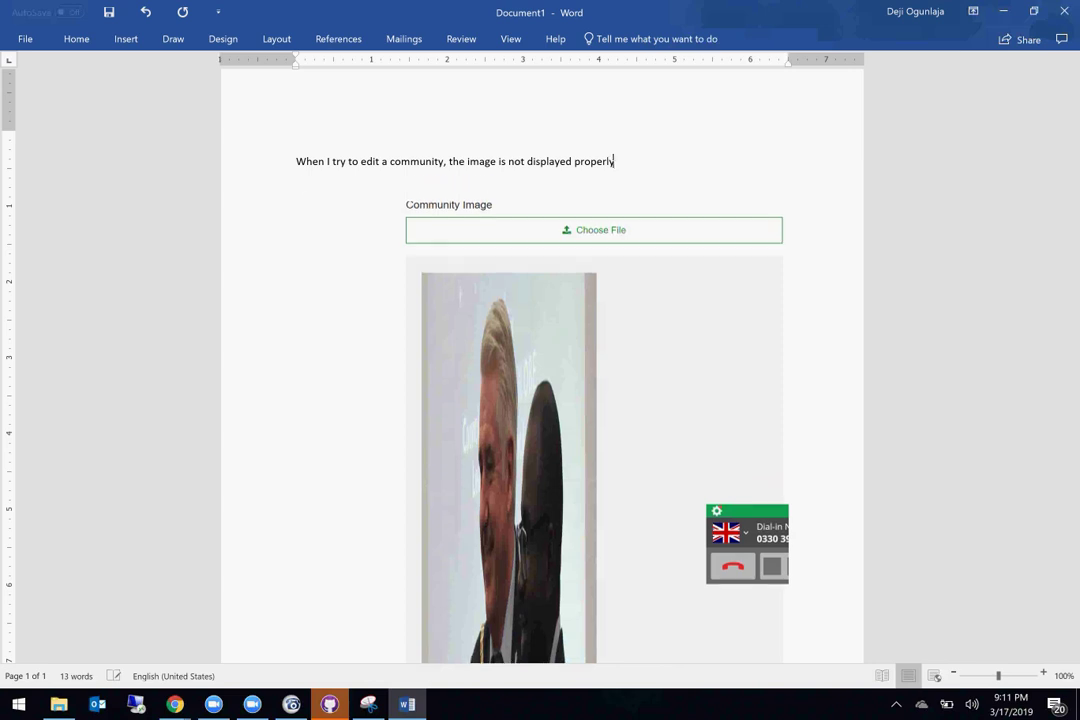
Step: Add an empty paragraph below the screenshot
scroll(521, 291, down, 2)
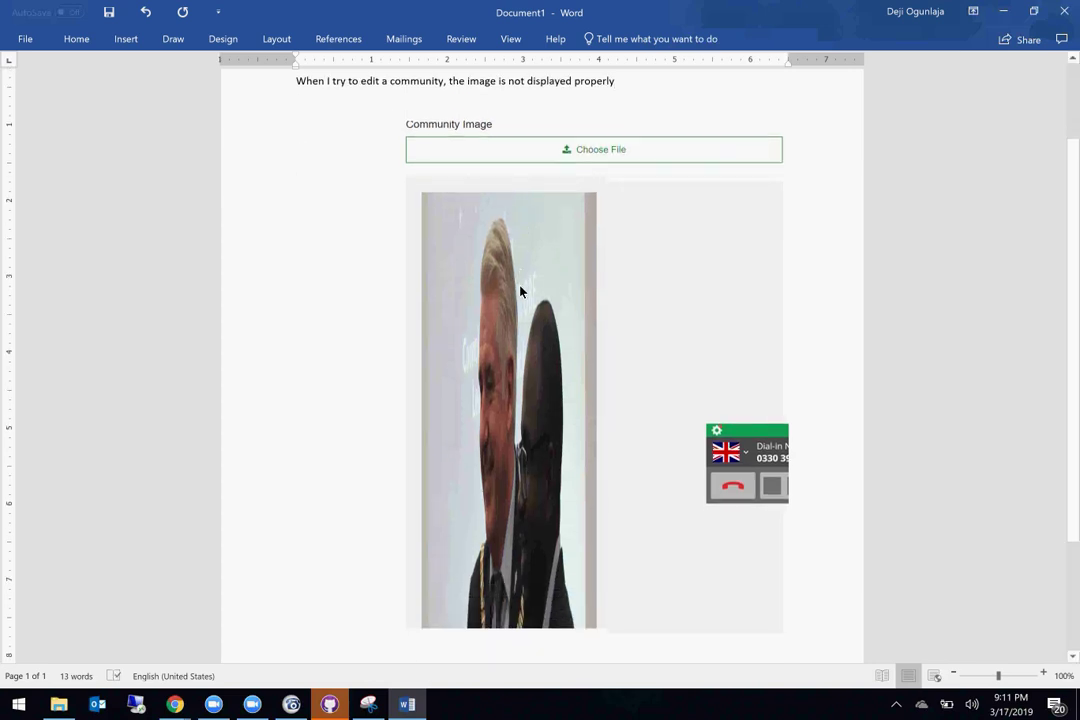
click(820, 612)
key(Return)
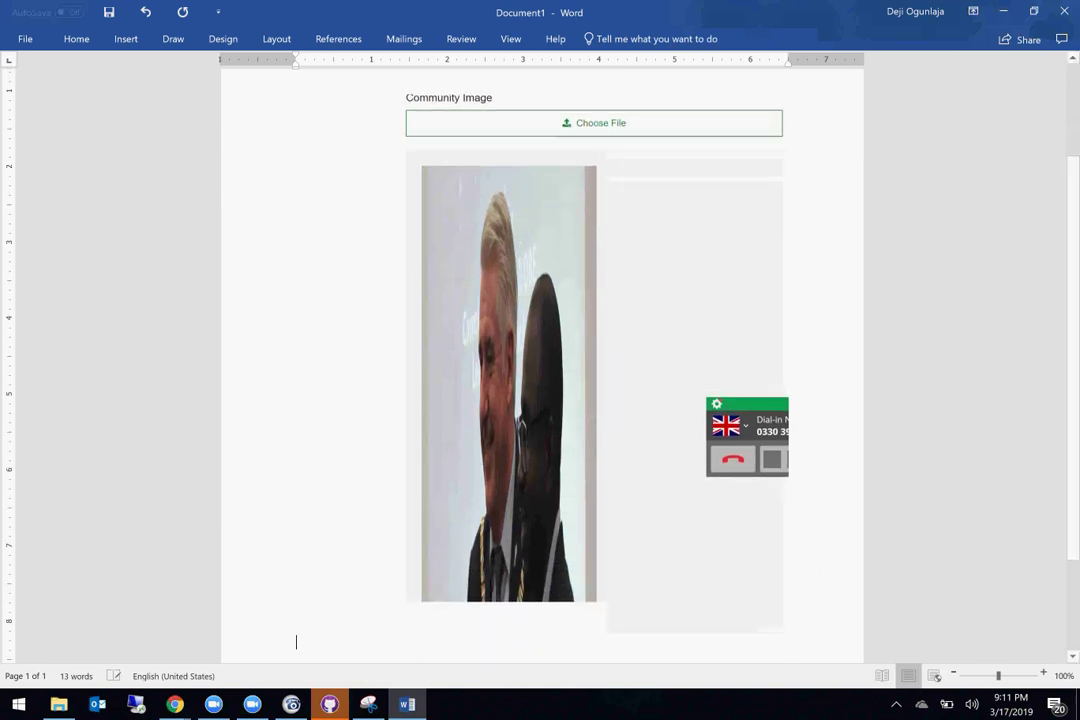
scroll(594, 330, down, 3)
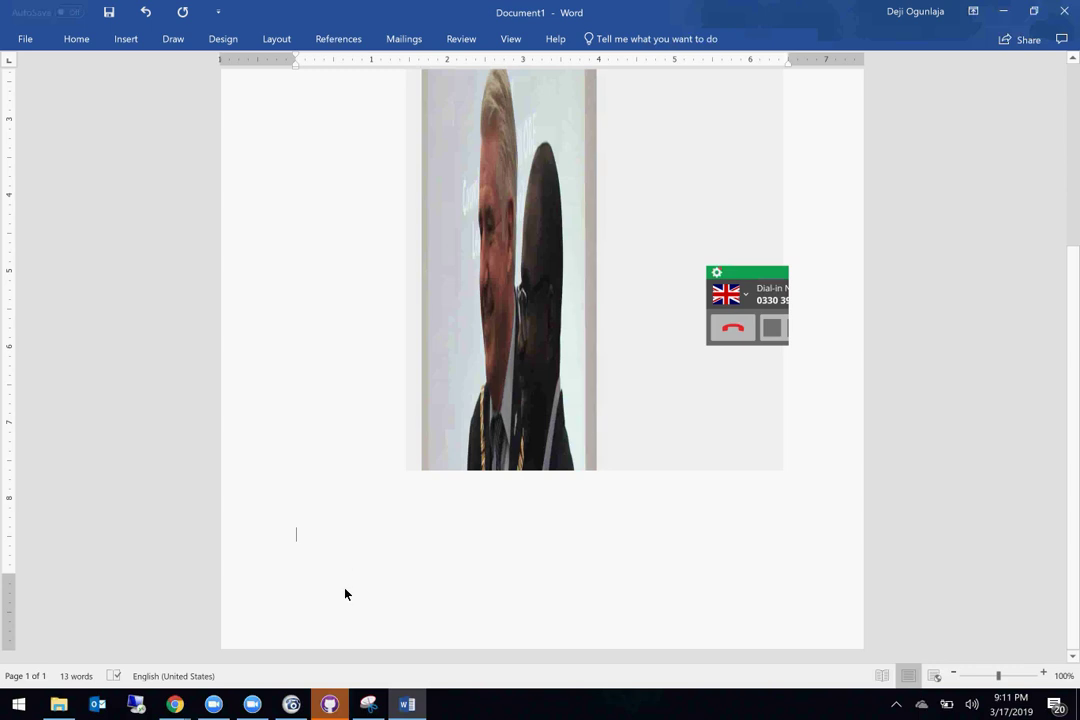
scroll(327, 558, up, 6)
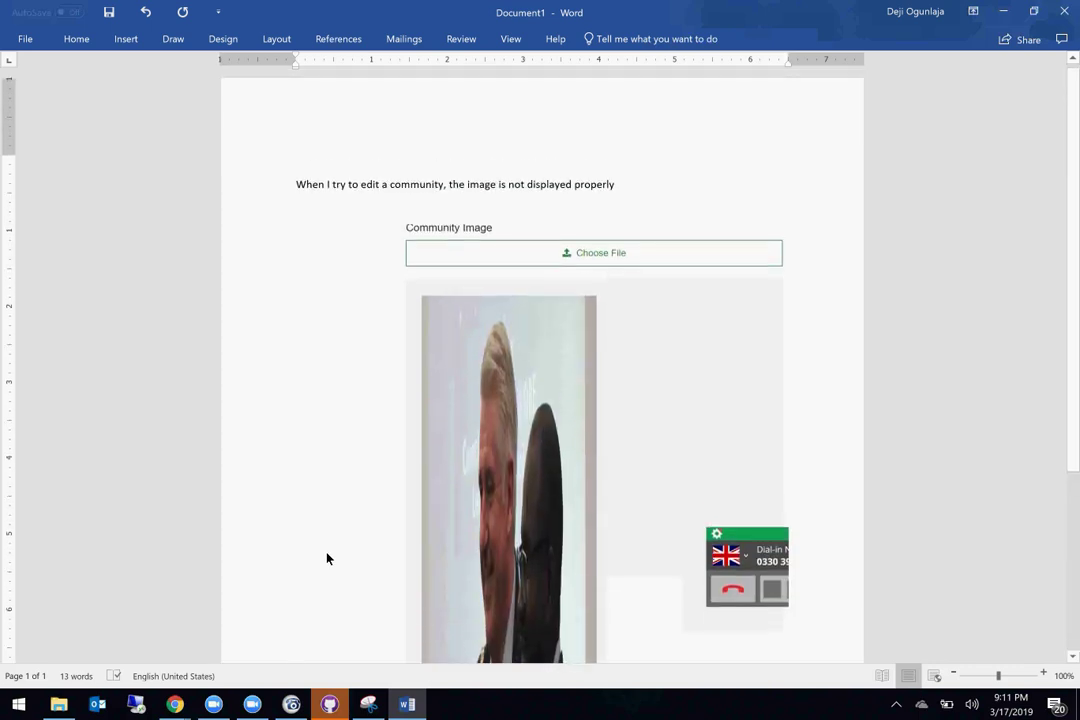
scroll(327, 558, down, 3)
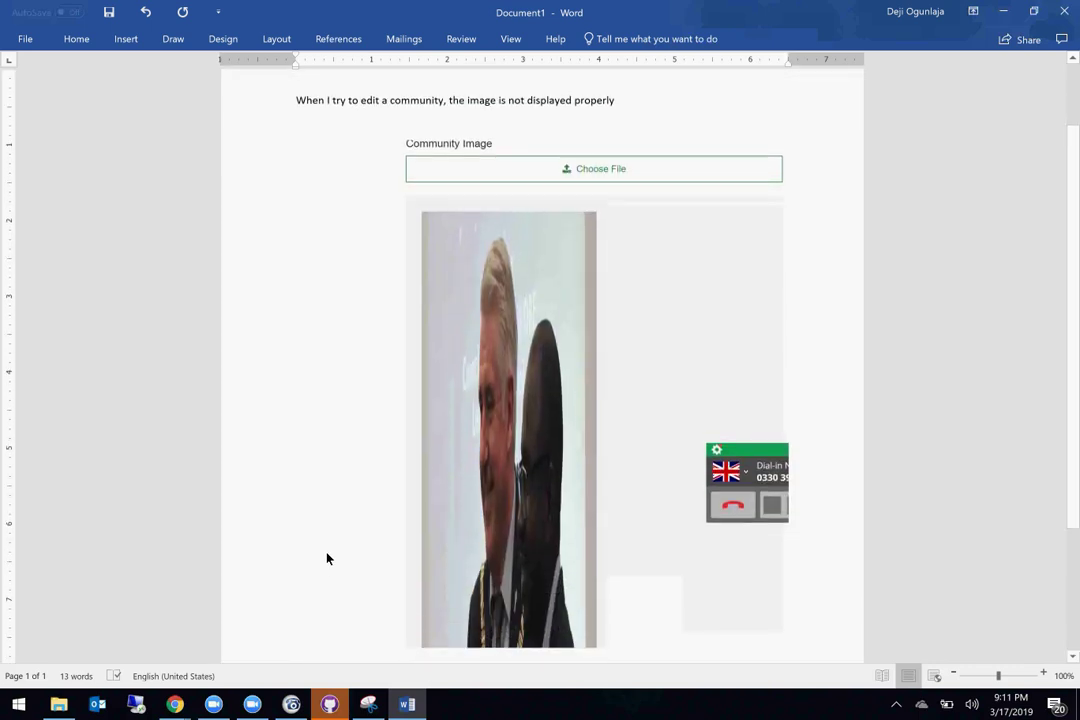
scroll(327, 558, up, 3)
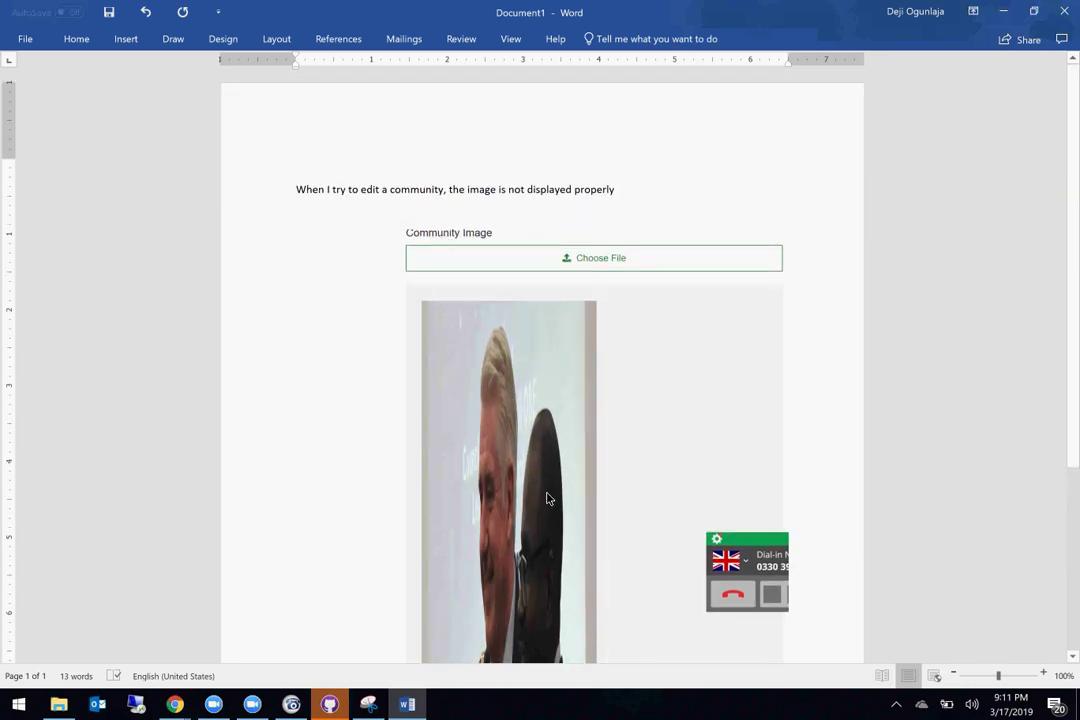
scroll(511, 480, down, 5)
scroll(456, 354, up, 2)
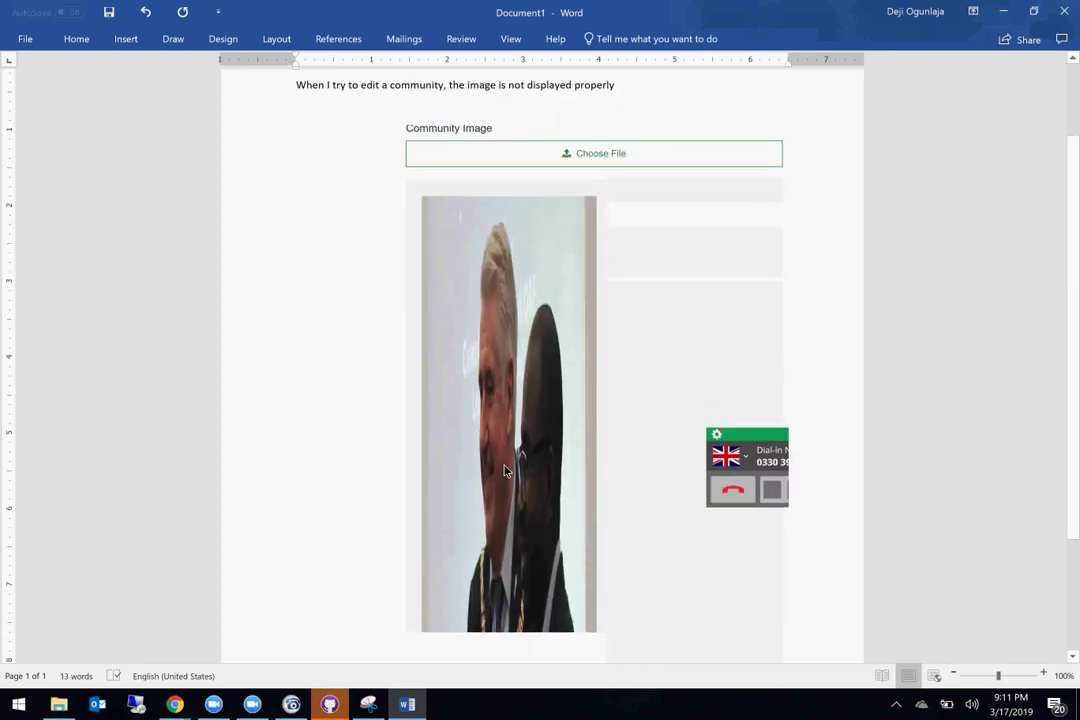
scroll(456, 354, up, 1)
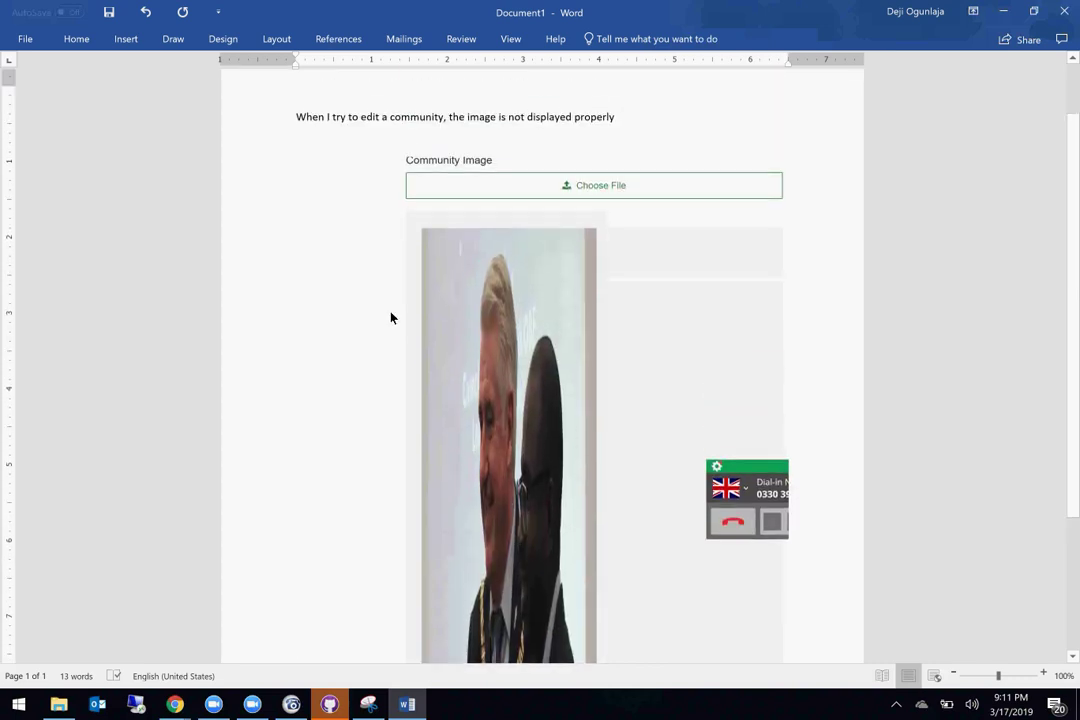
Step: Check the description line by selecting it, then minimise Word
triple_click(364, 118)
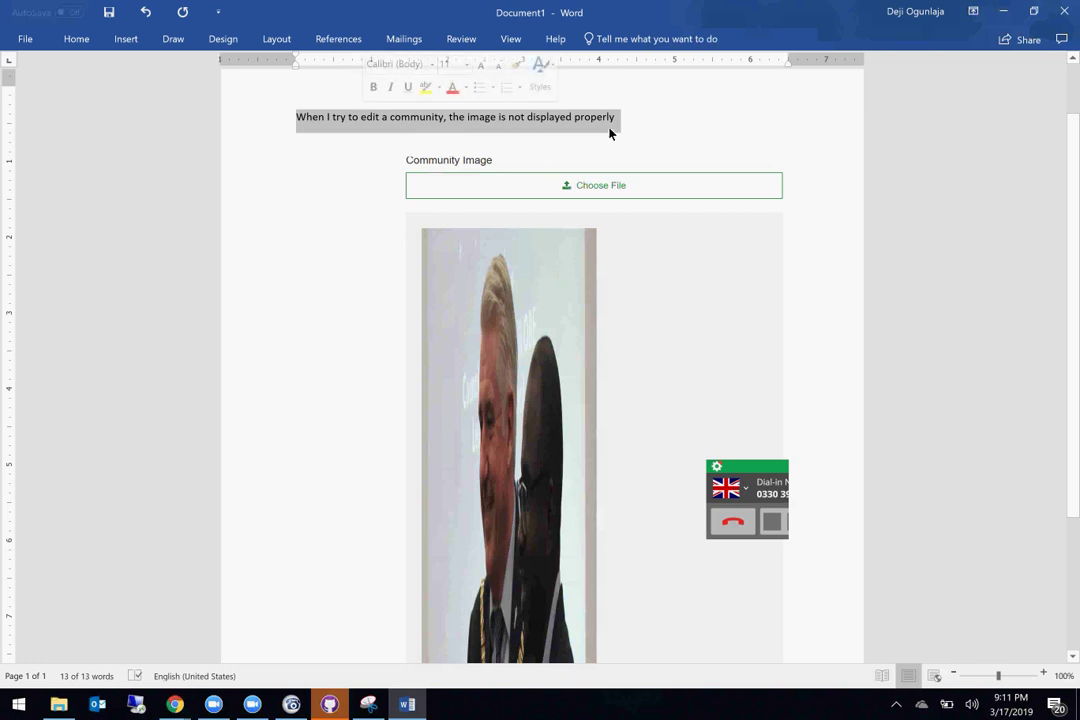
click(636, 126)
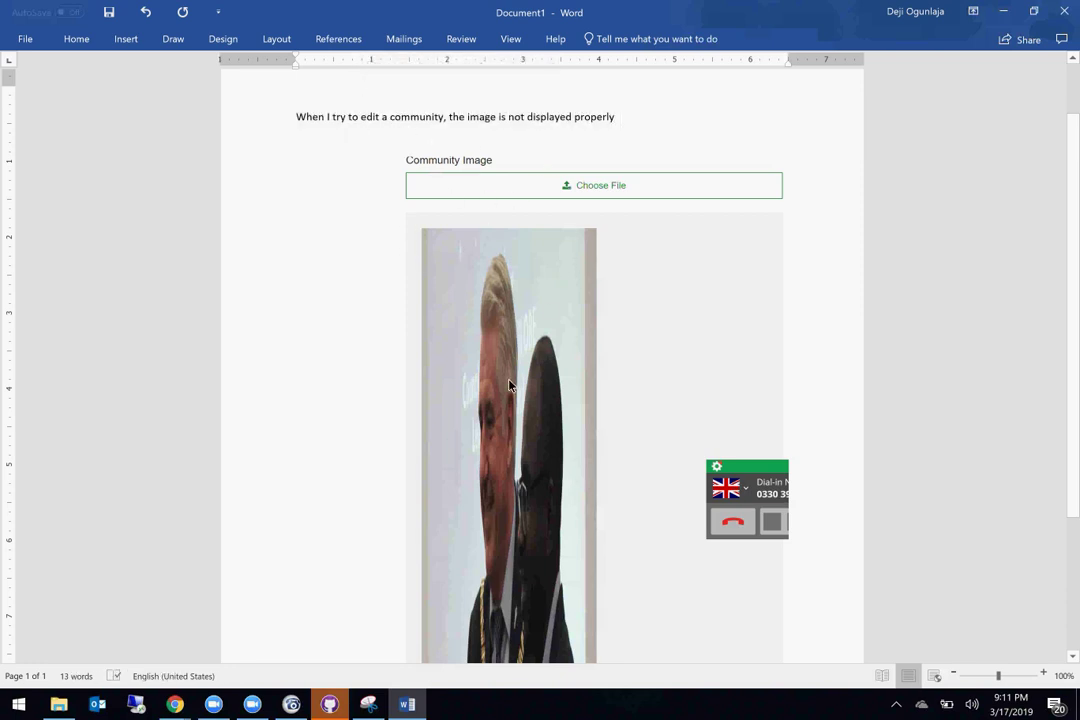
scroll(513, 530, down, 3)
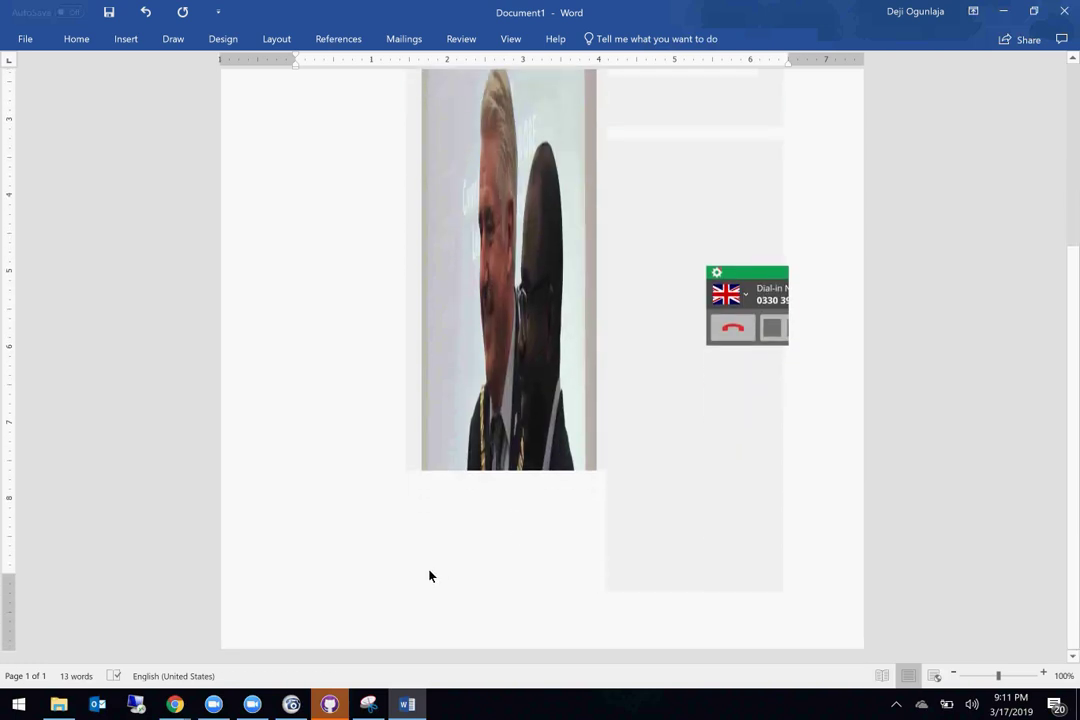
scroll(431, 489, up, 3)
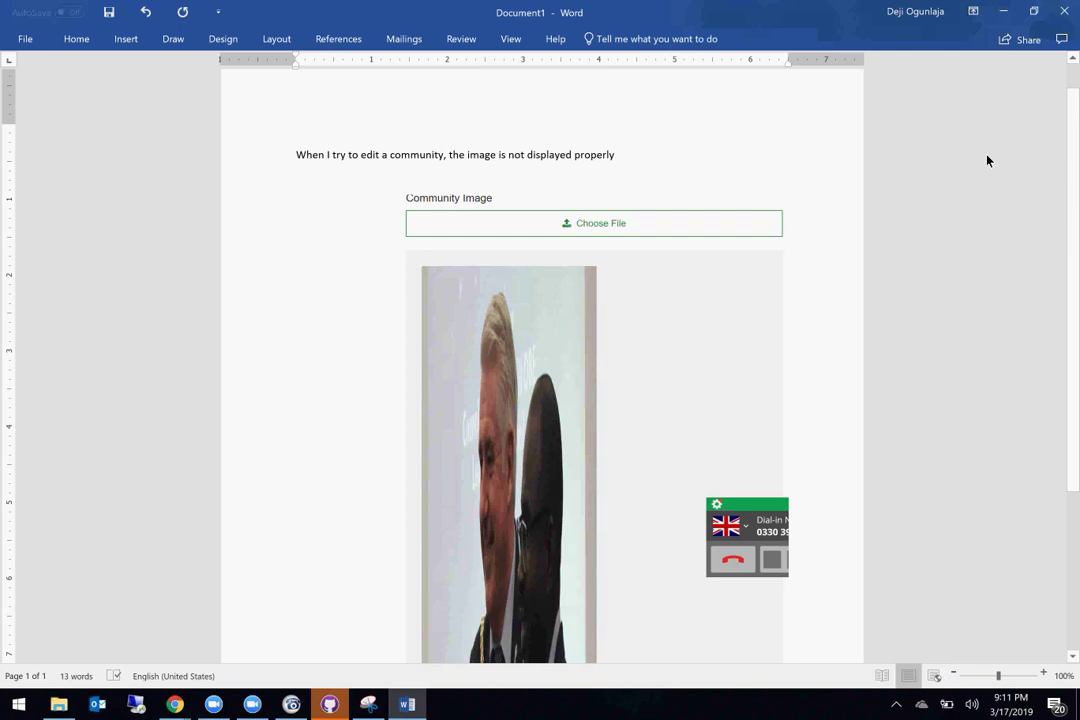
click(998, 11)
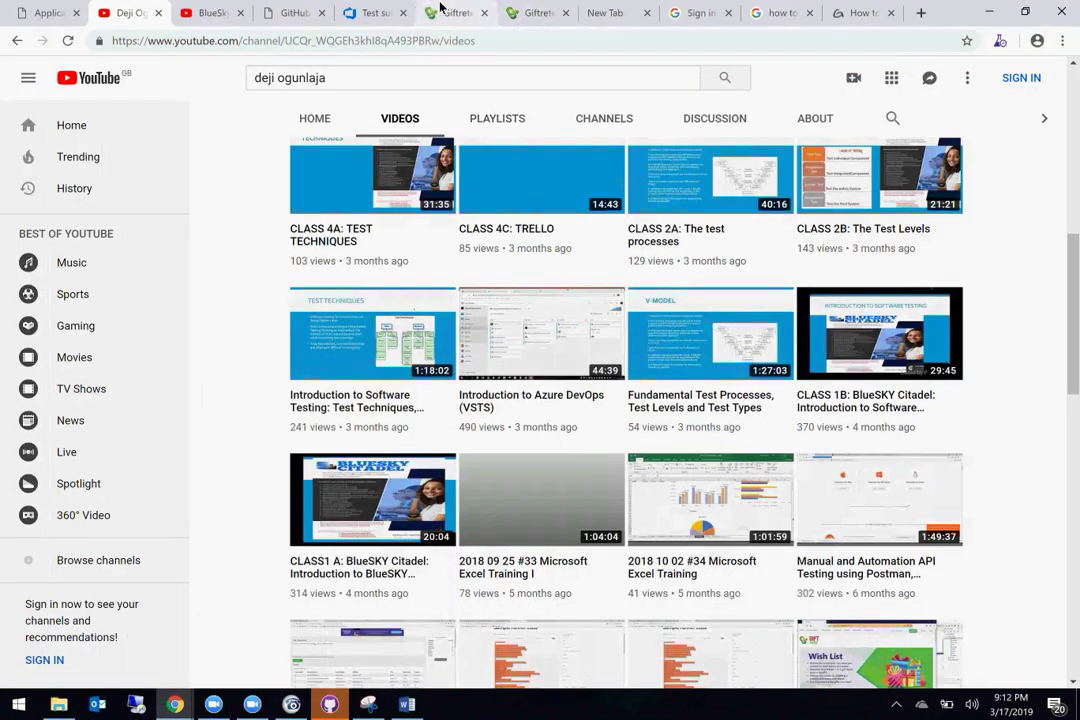
Step: Leave Giftrete's Edit Community page and return to the community overview
click(441, 10)
scroll(610, 349, down, 3)
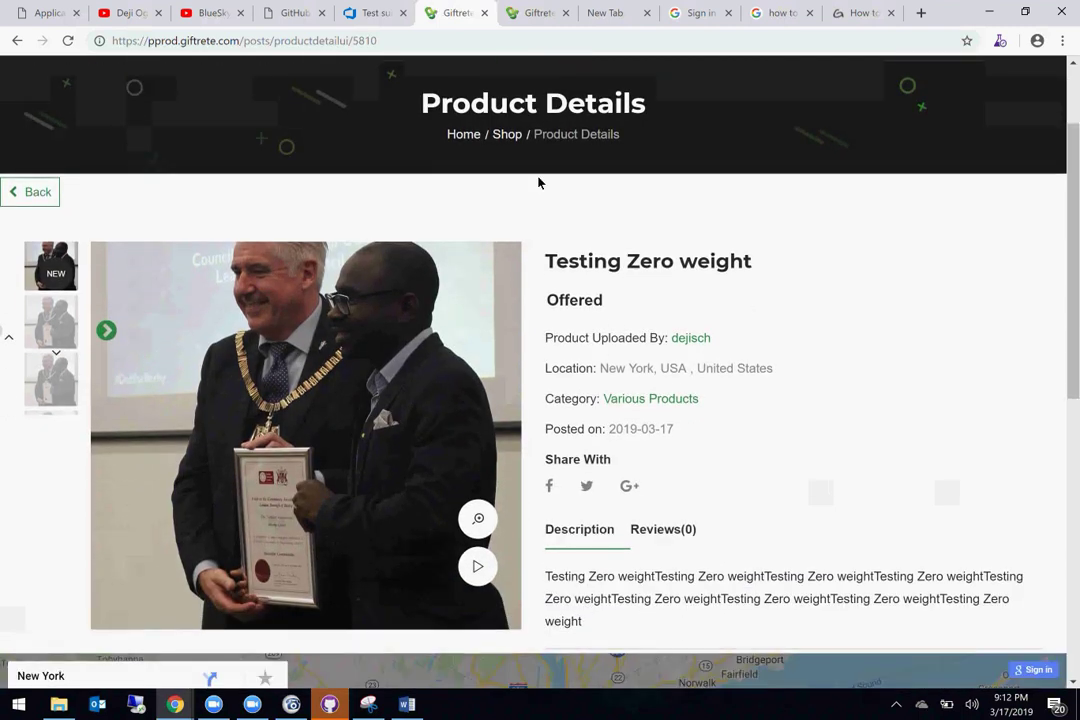
click(530, 13)
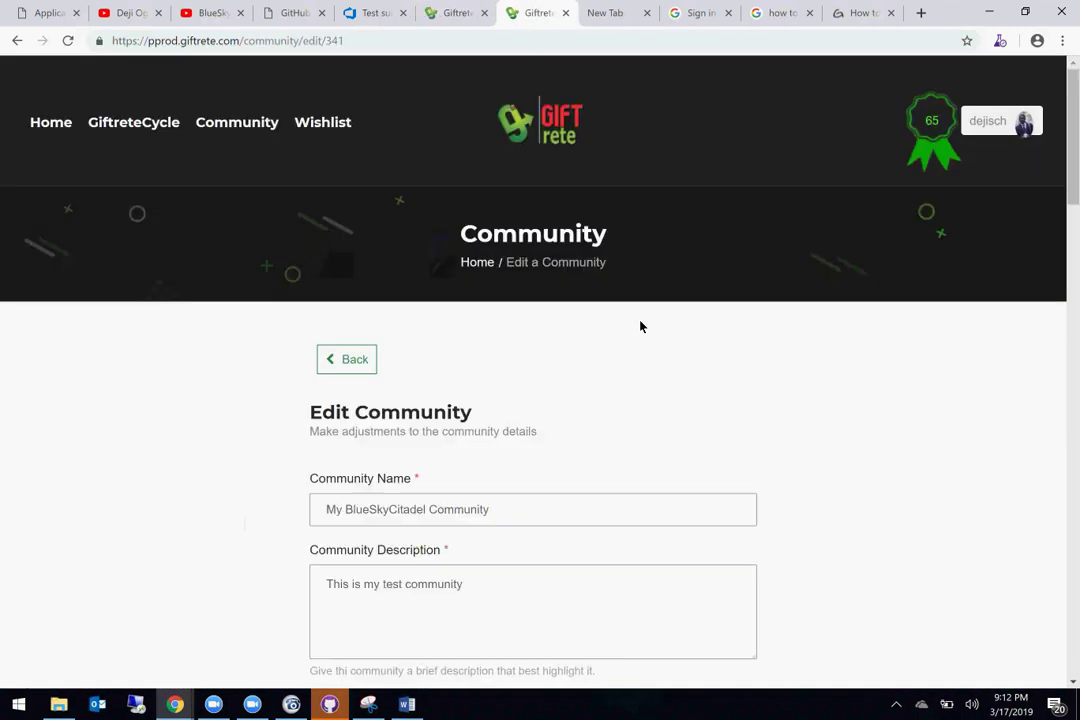
scroll(641, 326, down, 1)
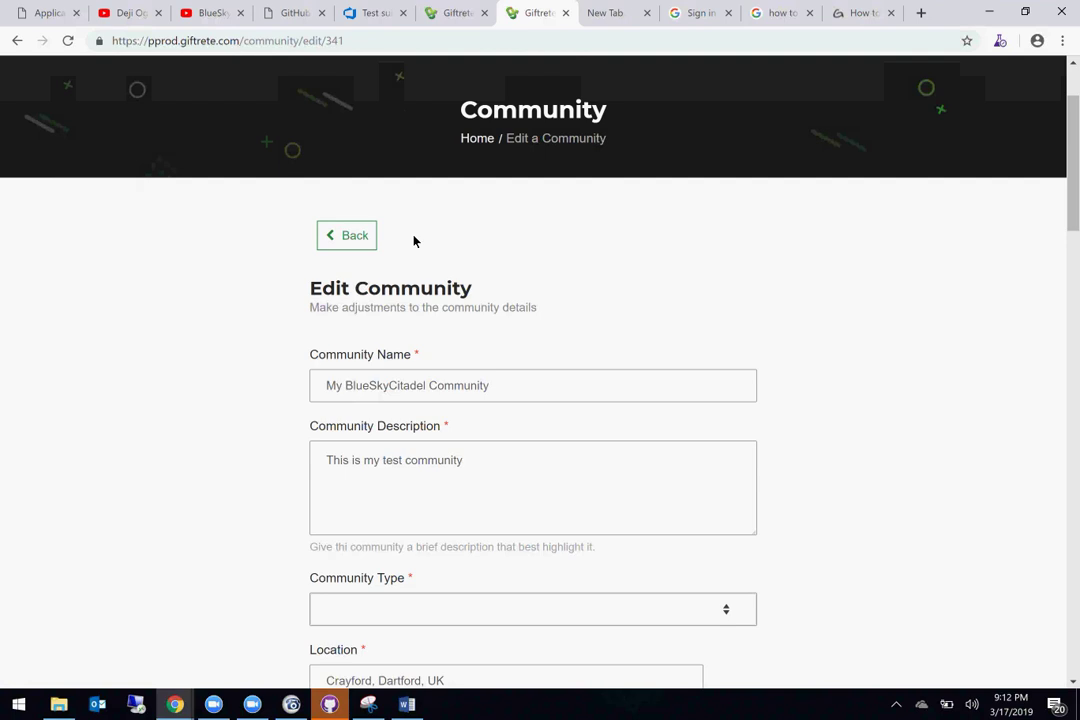
click(355, 233)
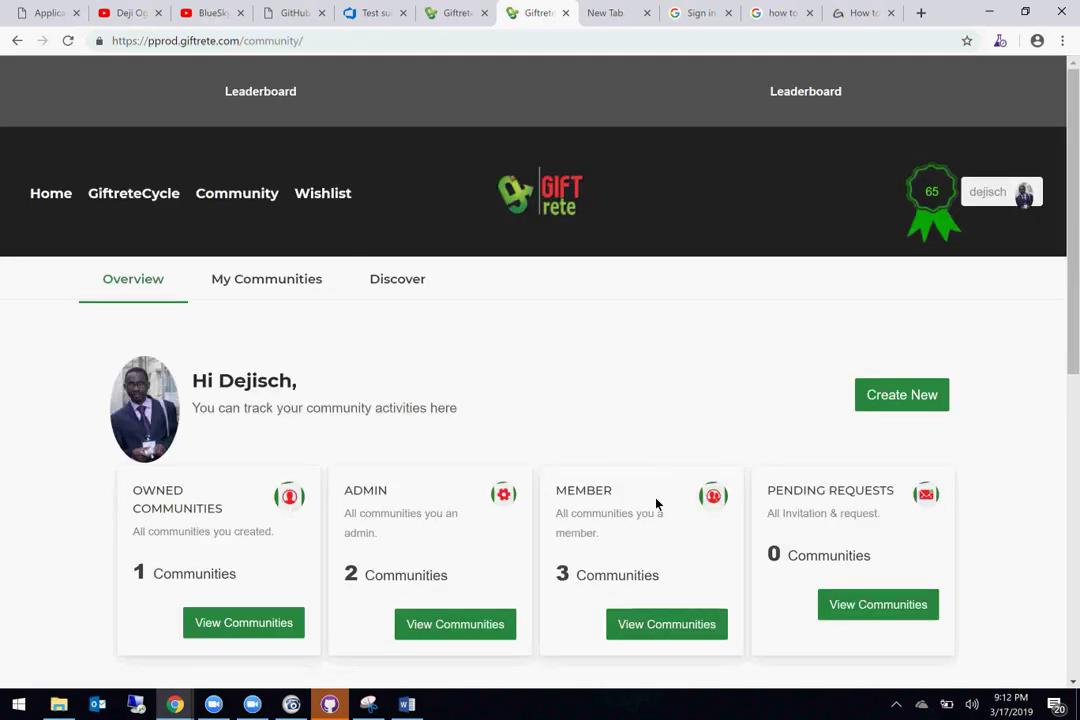
Step: View the list of owned communities, then go back to the community dashboard
scroll(229, 577, down, 3)
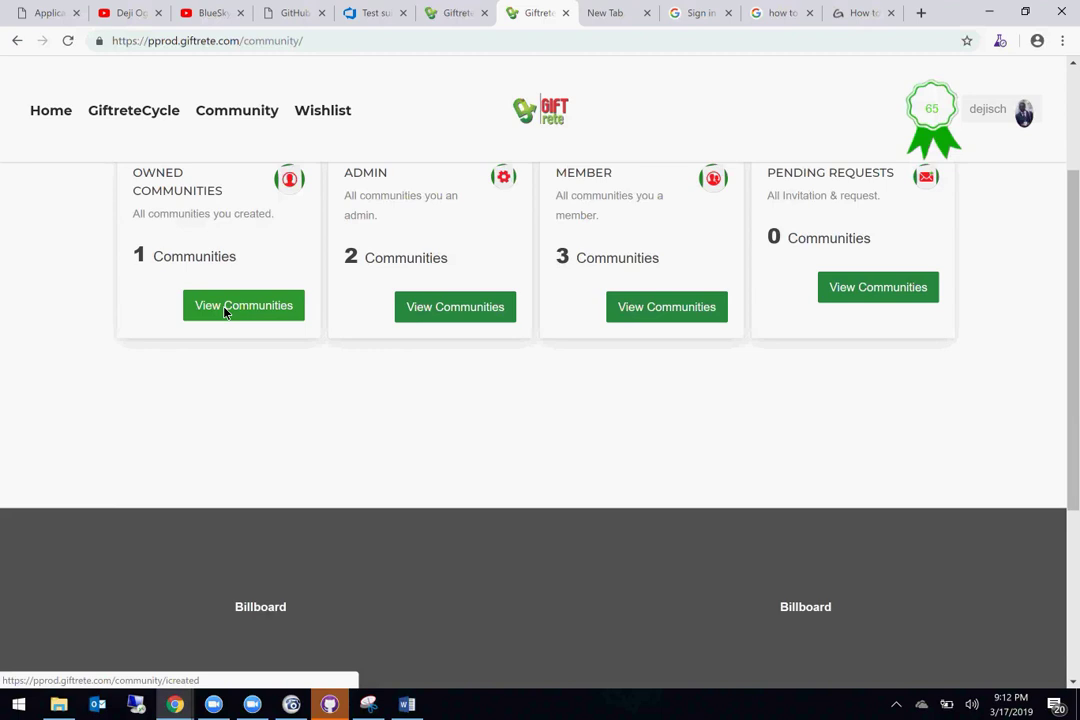
click(224, 309)
mouse_move(338, 457)
scroll(338, 457, down, 3)
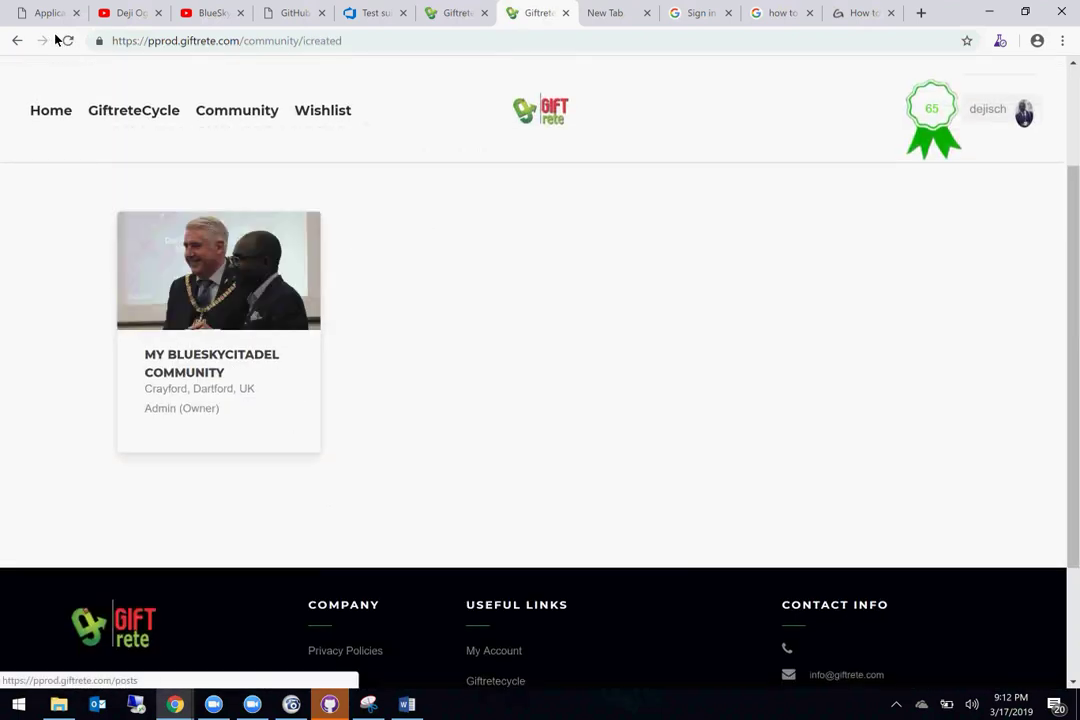
click(17, 41)
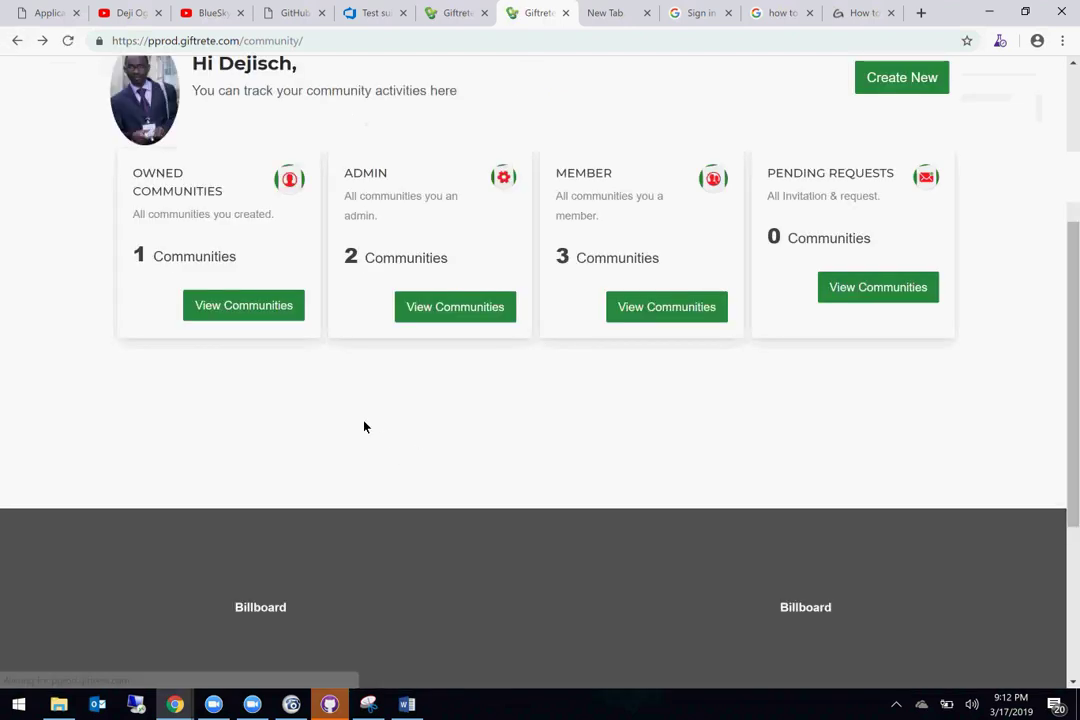
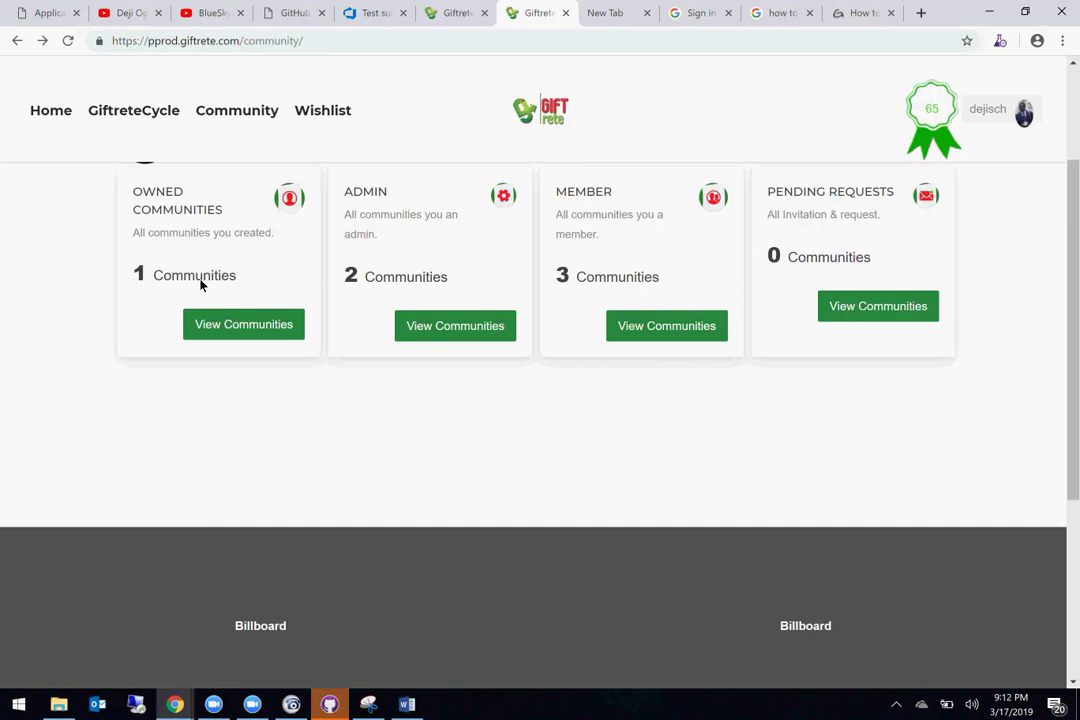
Step: View the Owned communities list, then return to the Community overview
click(236, 321)
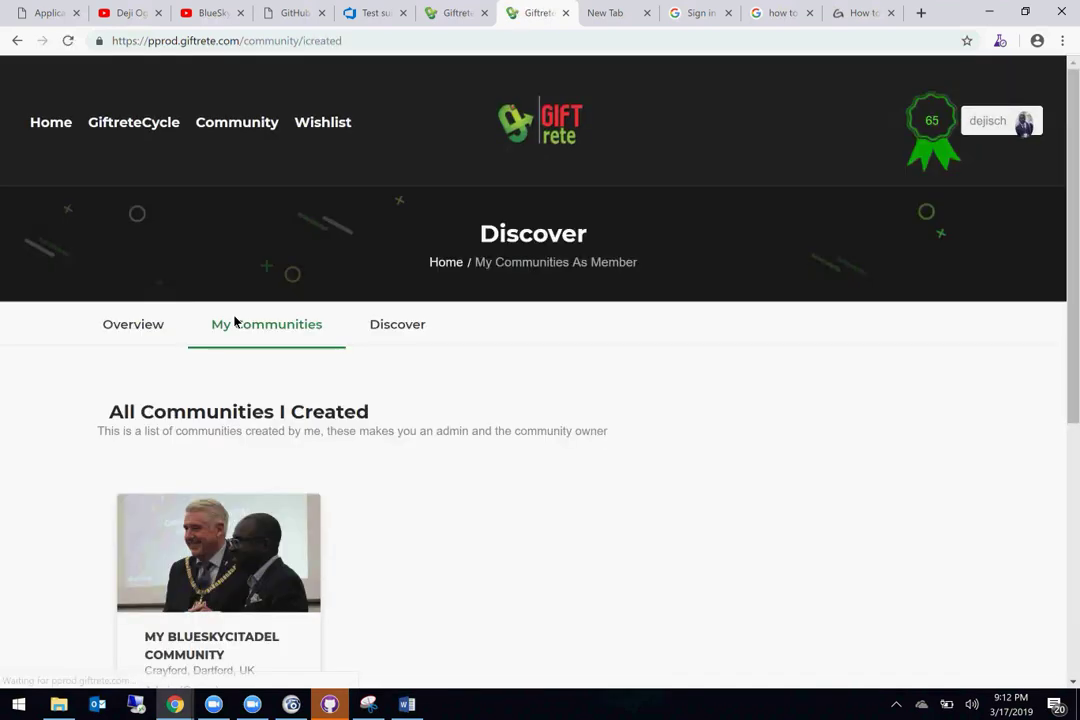
scroll(518, 489, down, 3)
scroll(518, 489, up, 1)
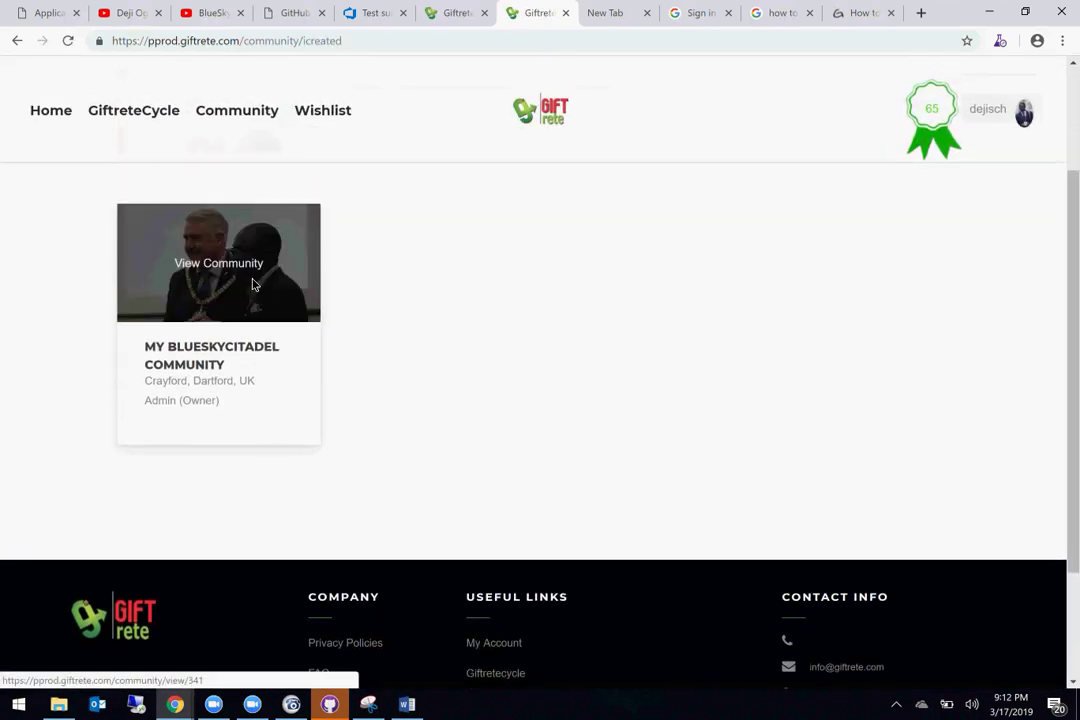
click(15, 41)
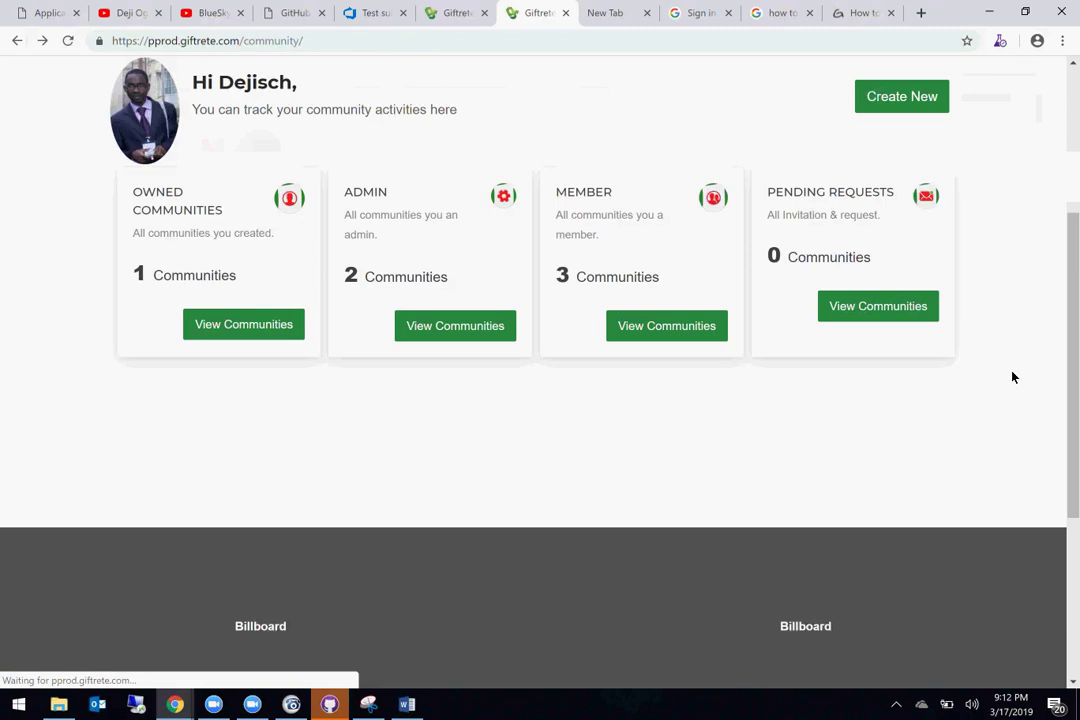
scroll(879, 313, up, 3)
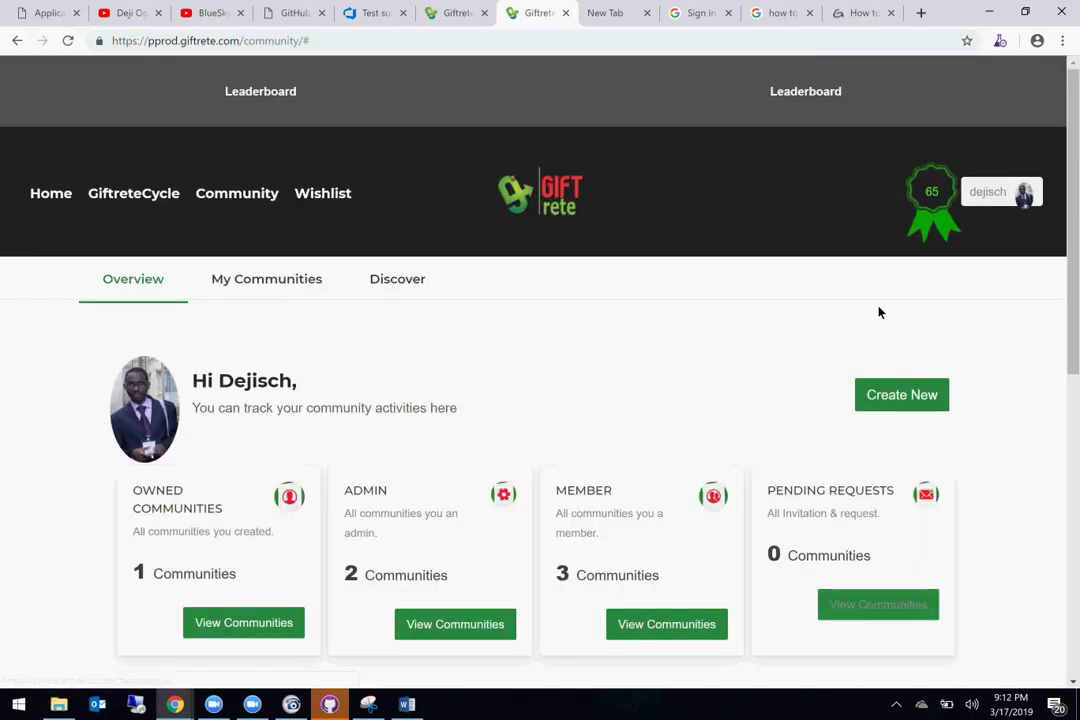
scroll(847, 306, down, 3)
scroll(847, 306, down, 2)
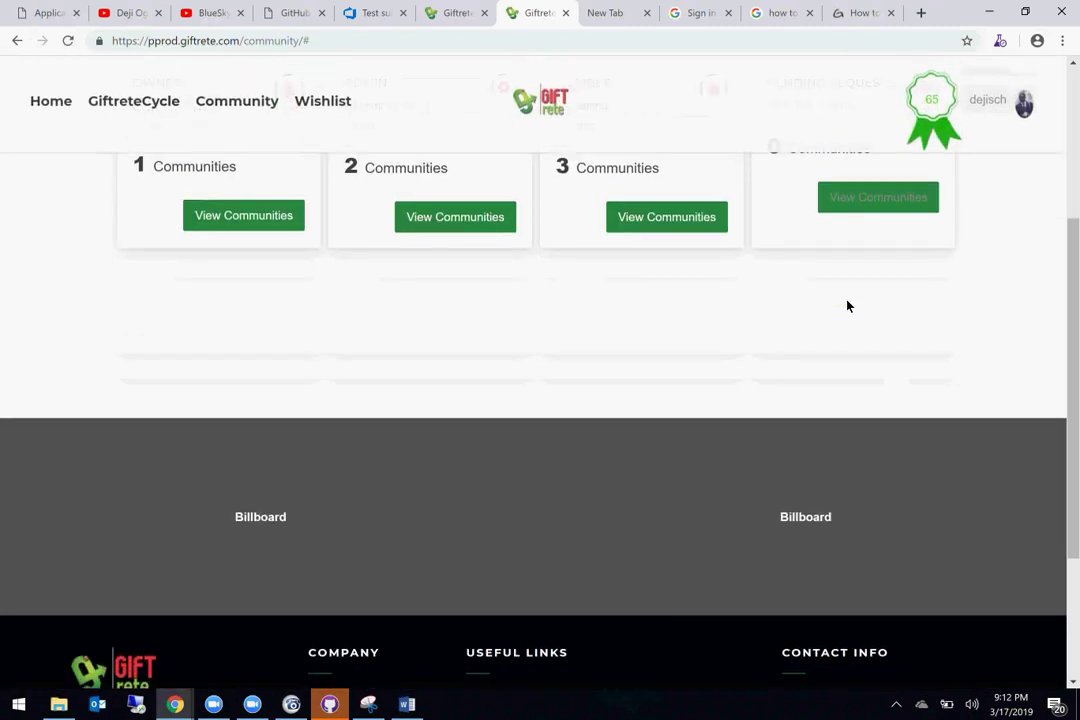
scroll(863, 207, up, 4)
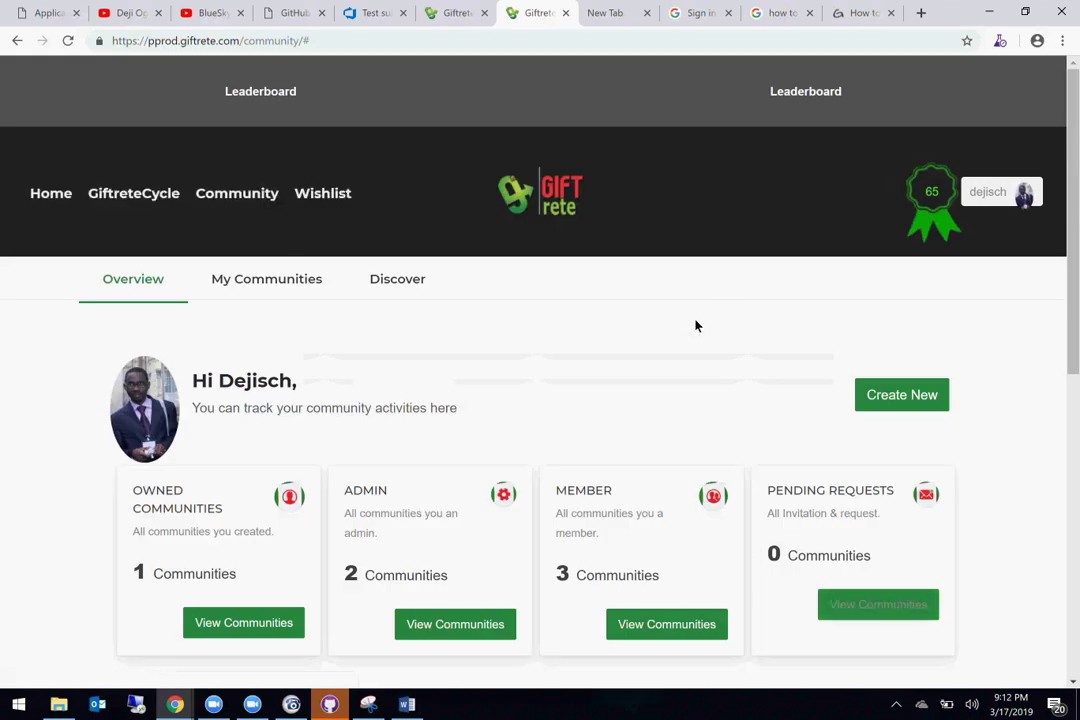
scroll(694, 325, down, 3)
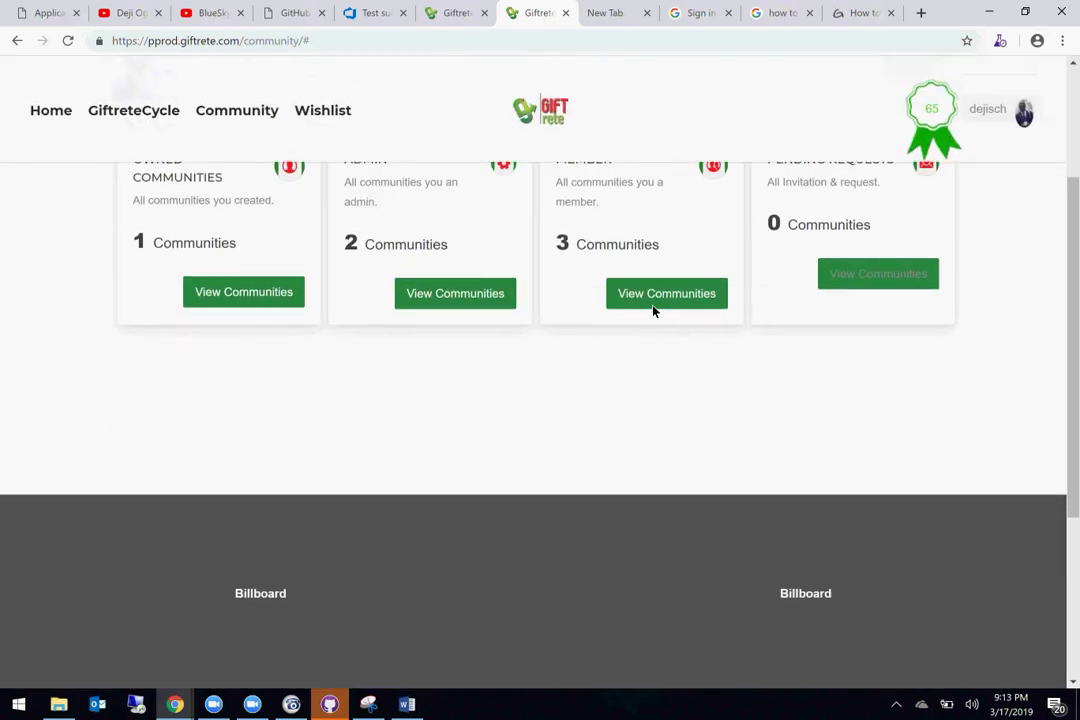
Step: Open the Member card's communities list twice and confirm it lists no communities
click(649, 291)
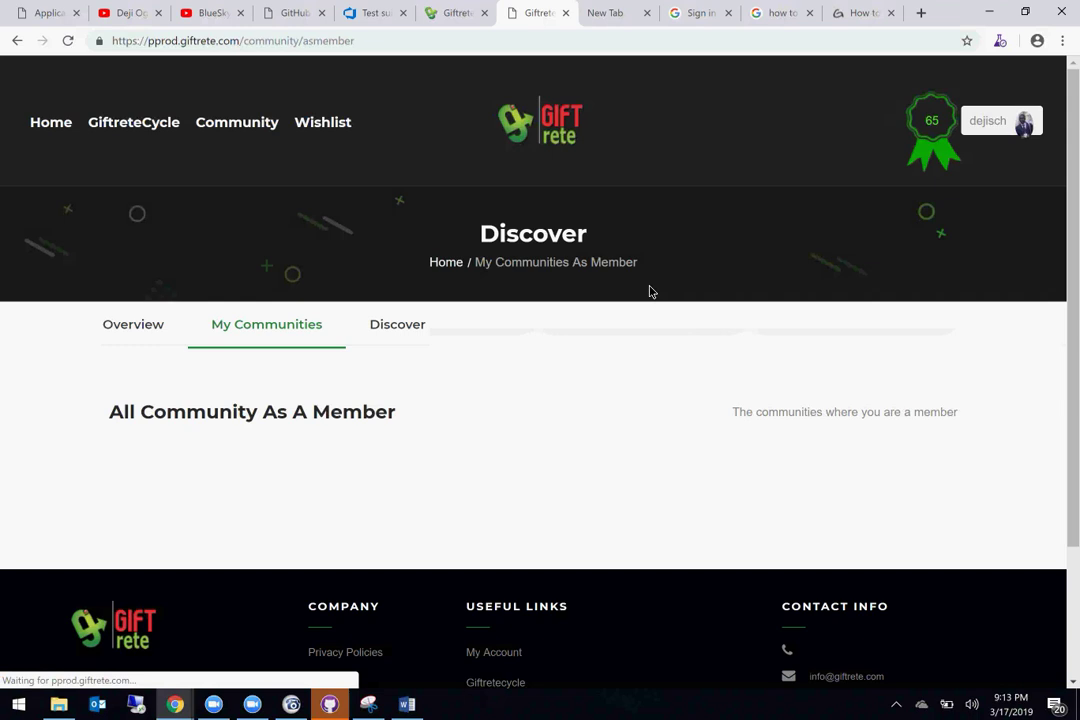
scroll(649, 291, down, 1)
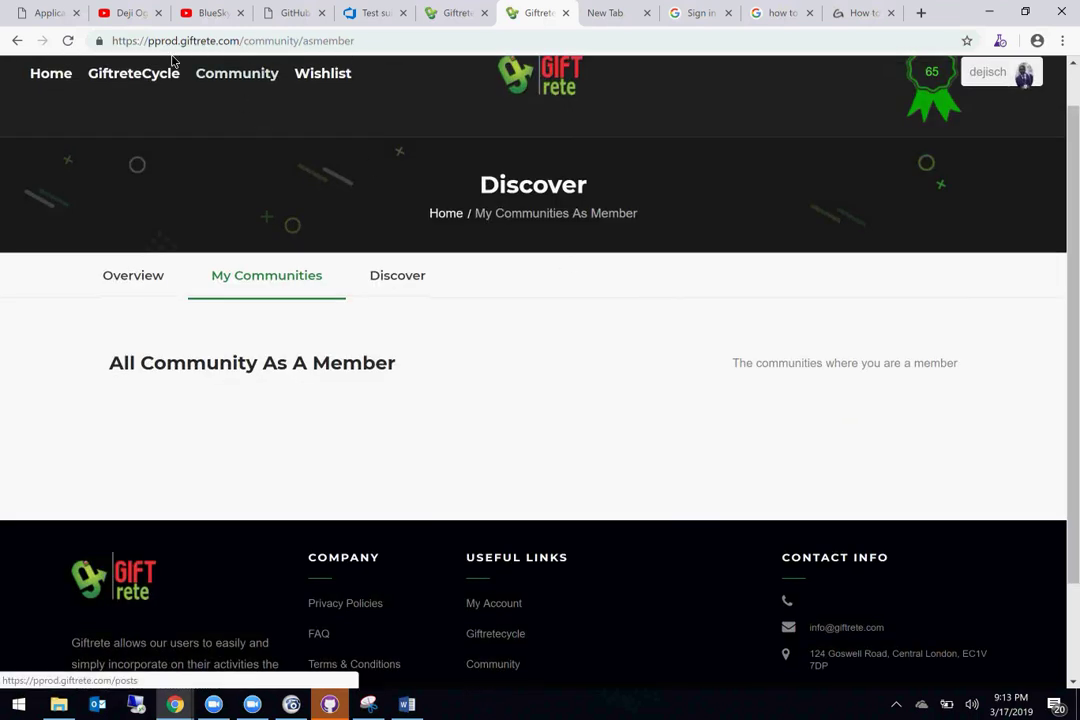
click(16, 42)
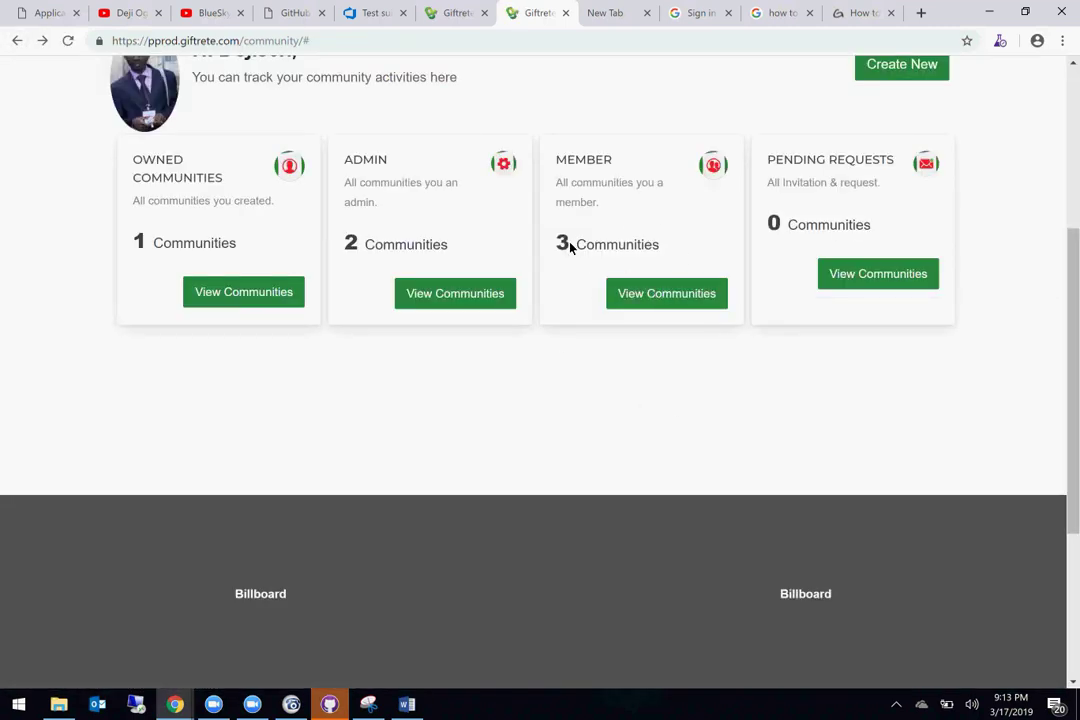
click(663, 296)
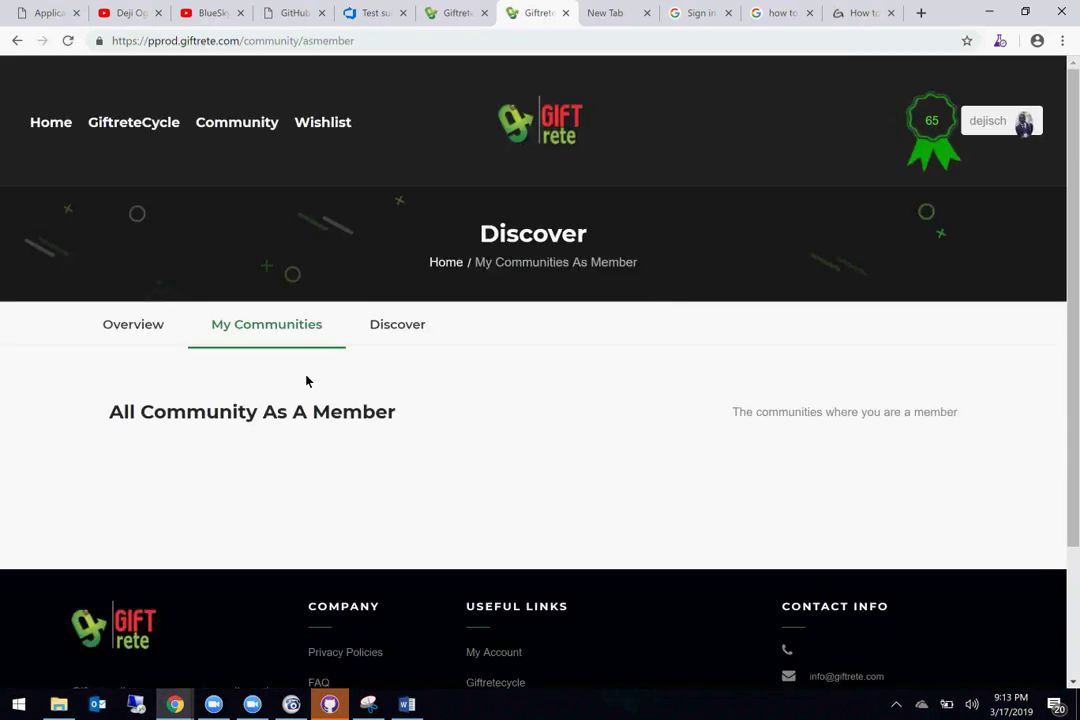
scroll(347, 436, down, 1)
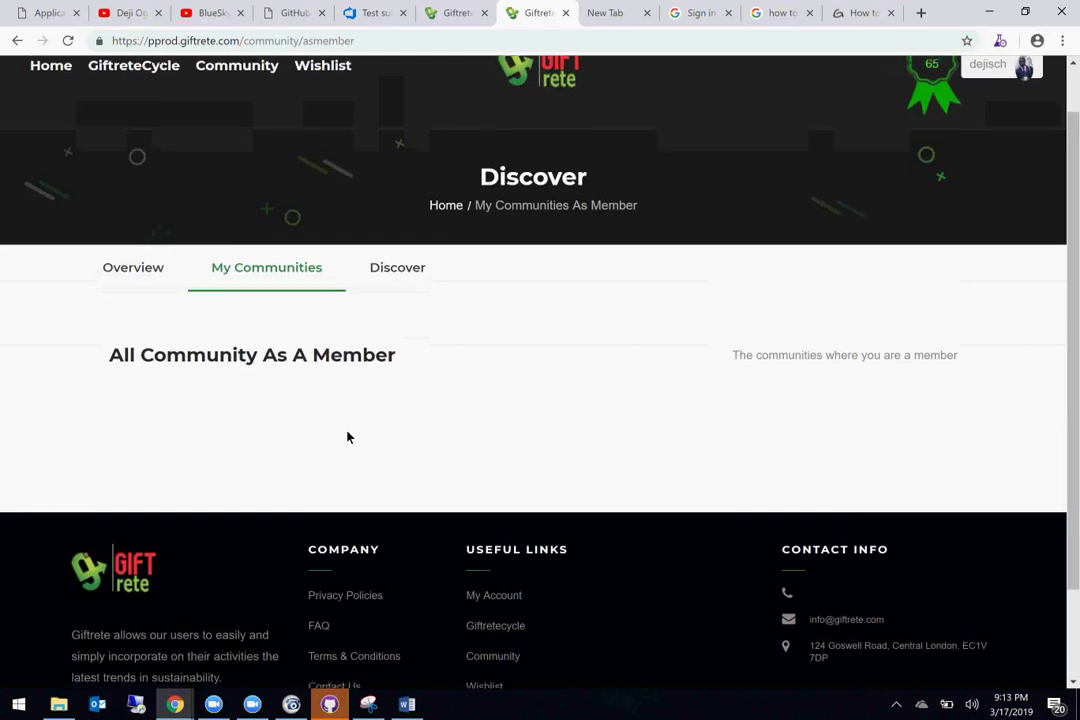
scroll(350, 436, down, 1)
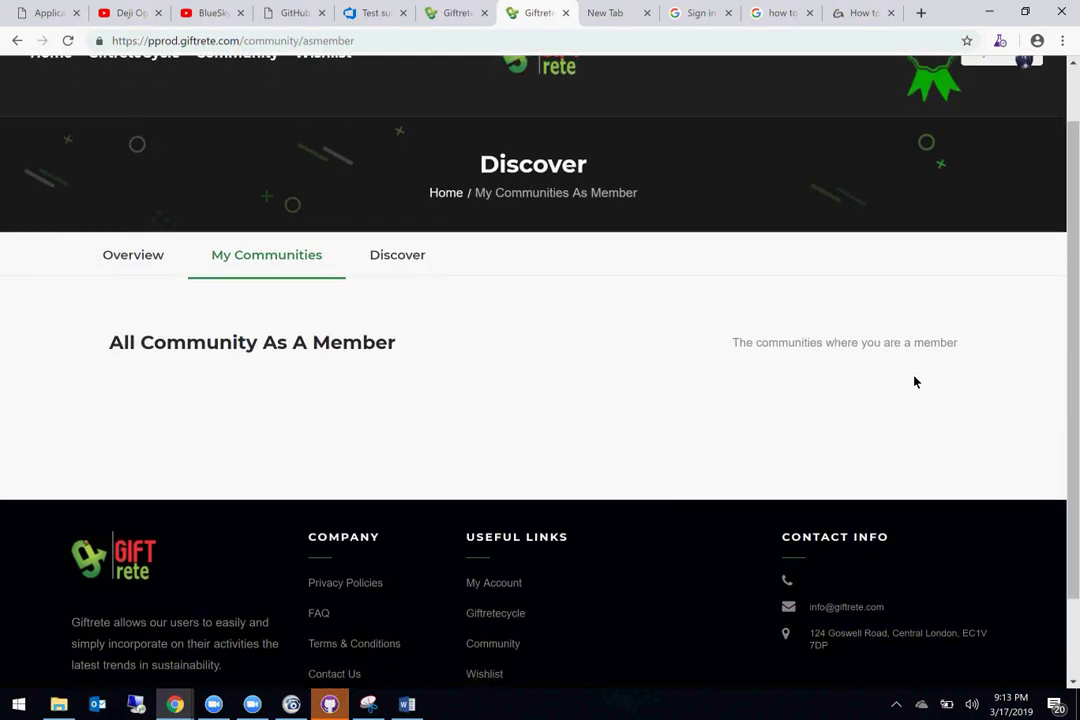
scroll(914, 381, down, 1)
scroll(914, 381, up, 1)
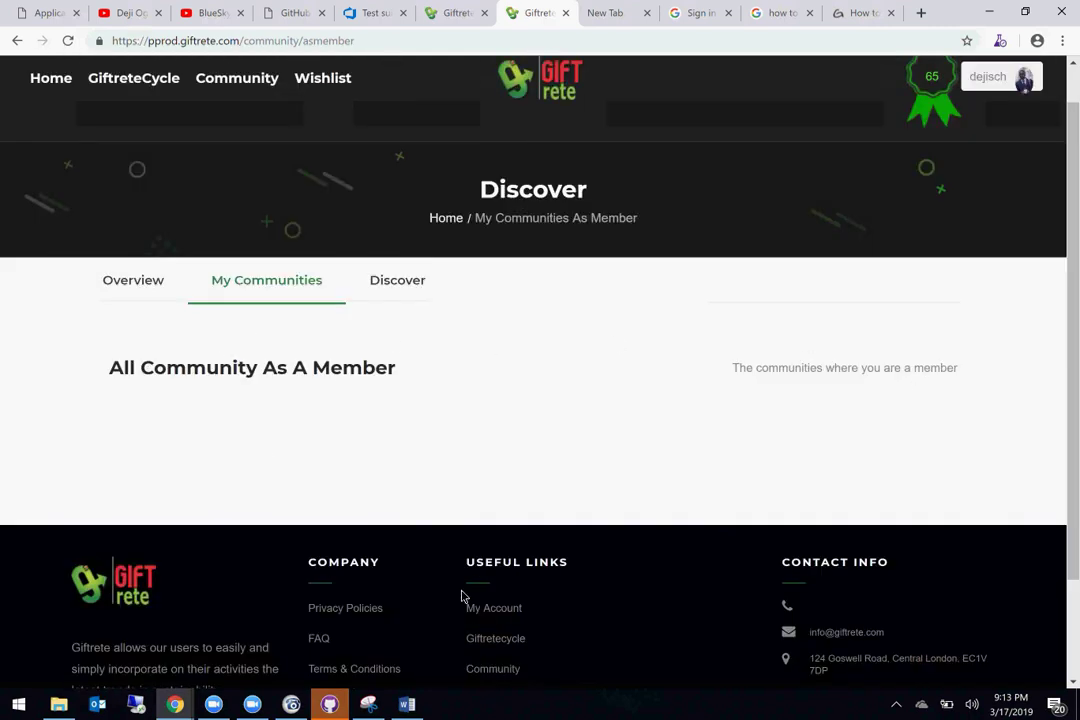
Step: Snip the empty All Community As A Member page and copy the capture
click(368, 704)
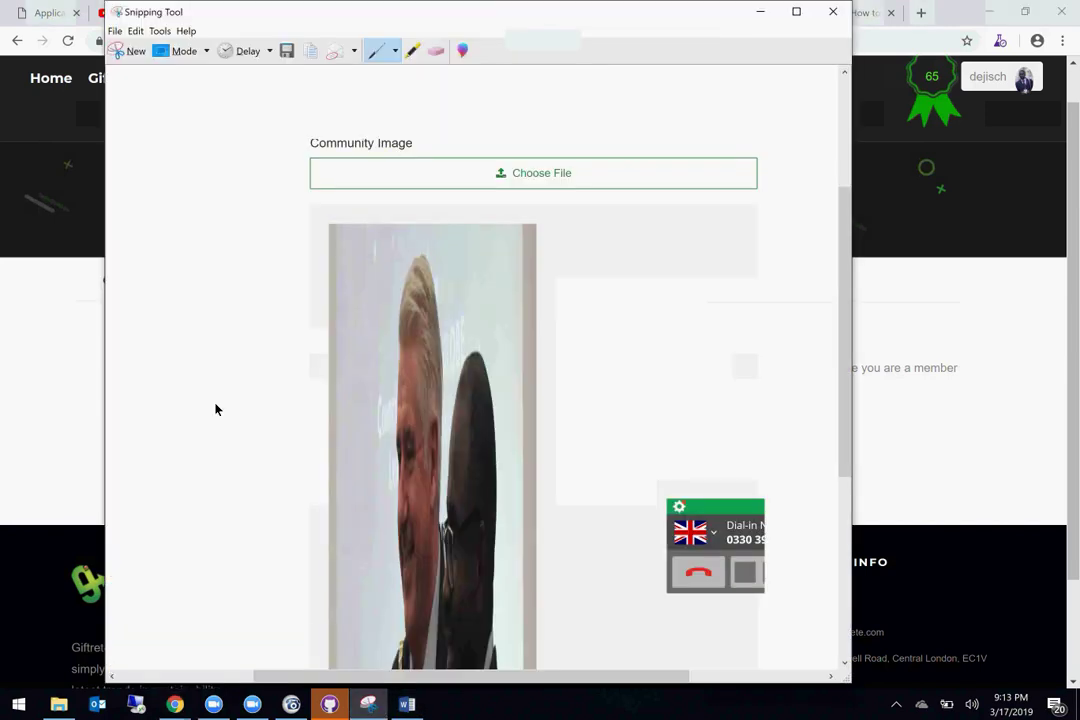
click(118, 56)
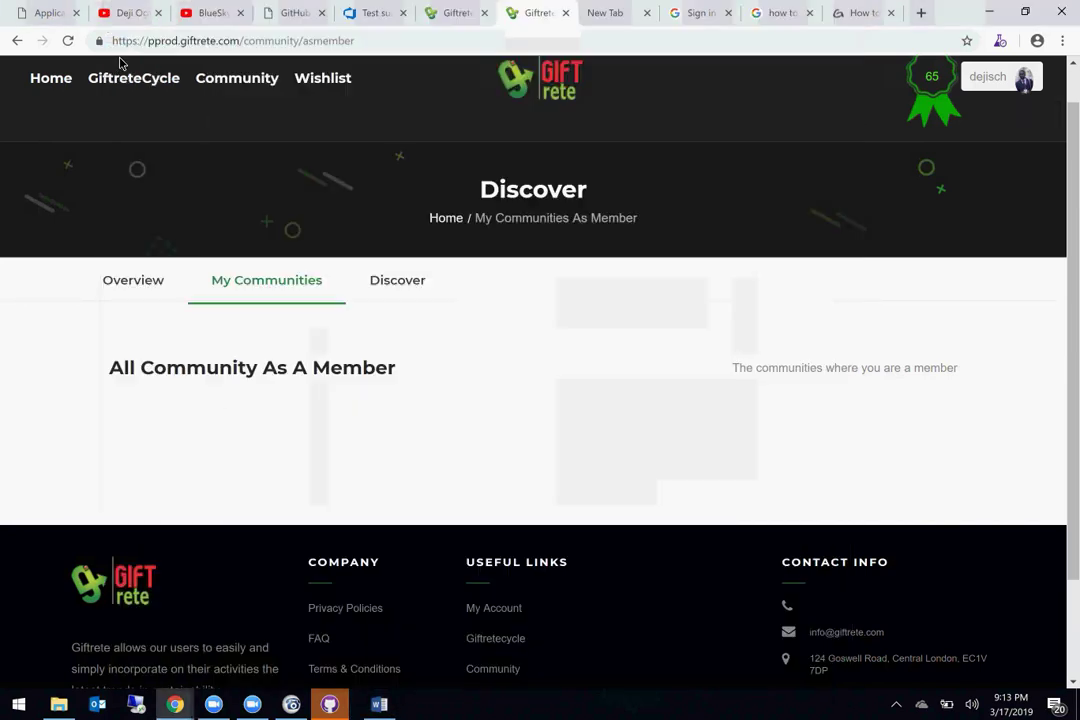
drag(3, 33, 1054, 427)
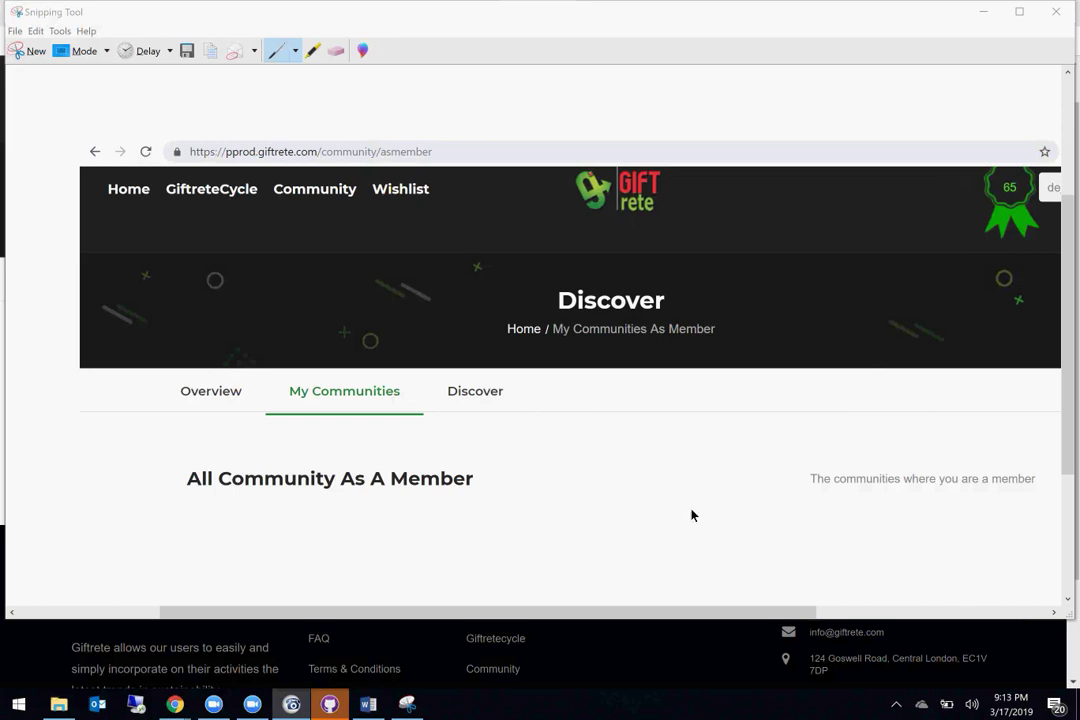
click(15, 50)
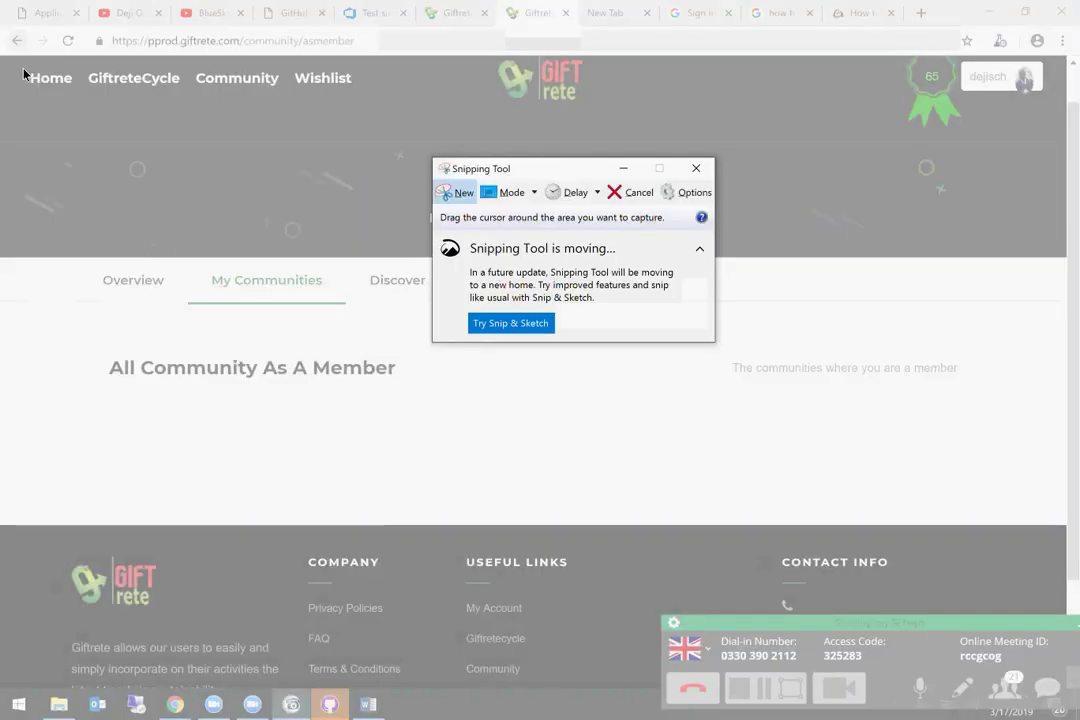
drag(19, 70, 1066, 536)
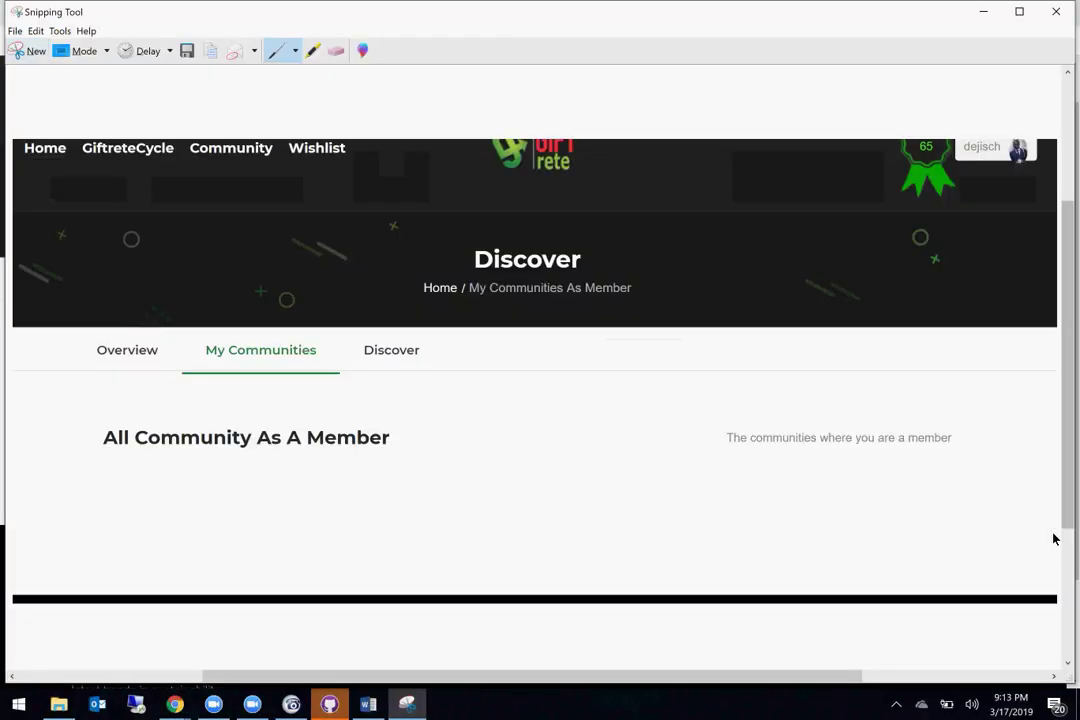
click(210, 51)
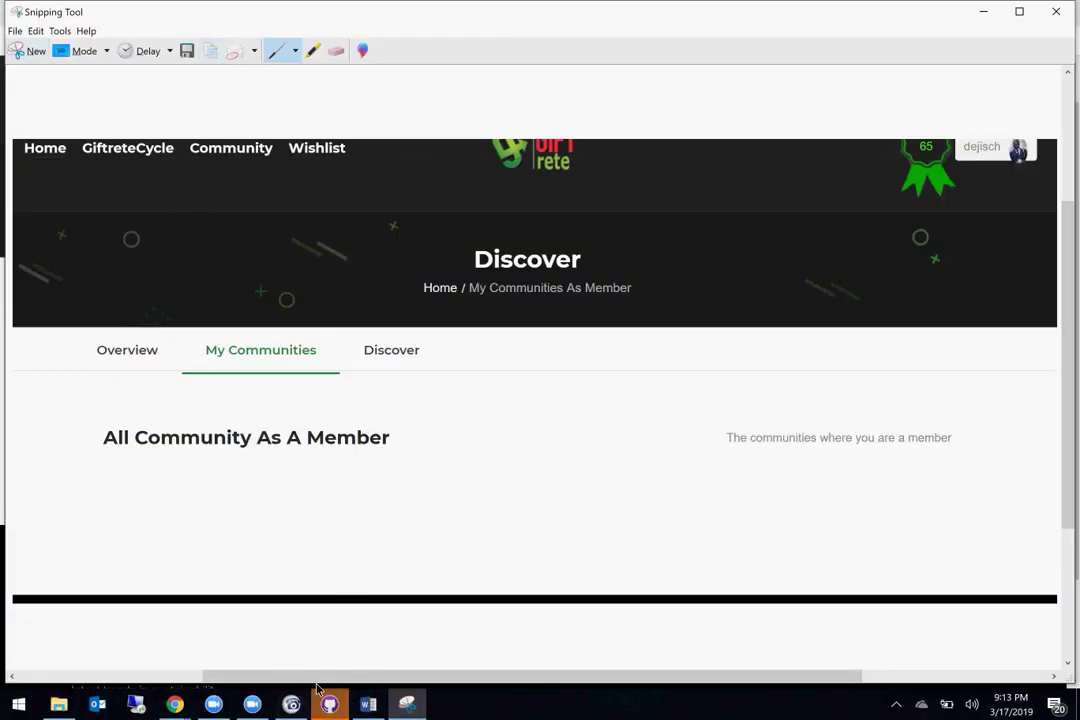
Step: Start bug 2 on a new page titled 'Community that I am member is blank' with a Step: label
click(368, 704)
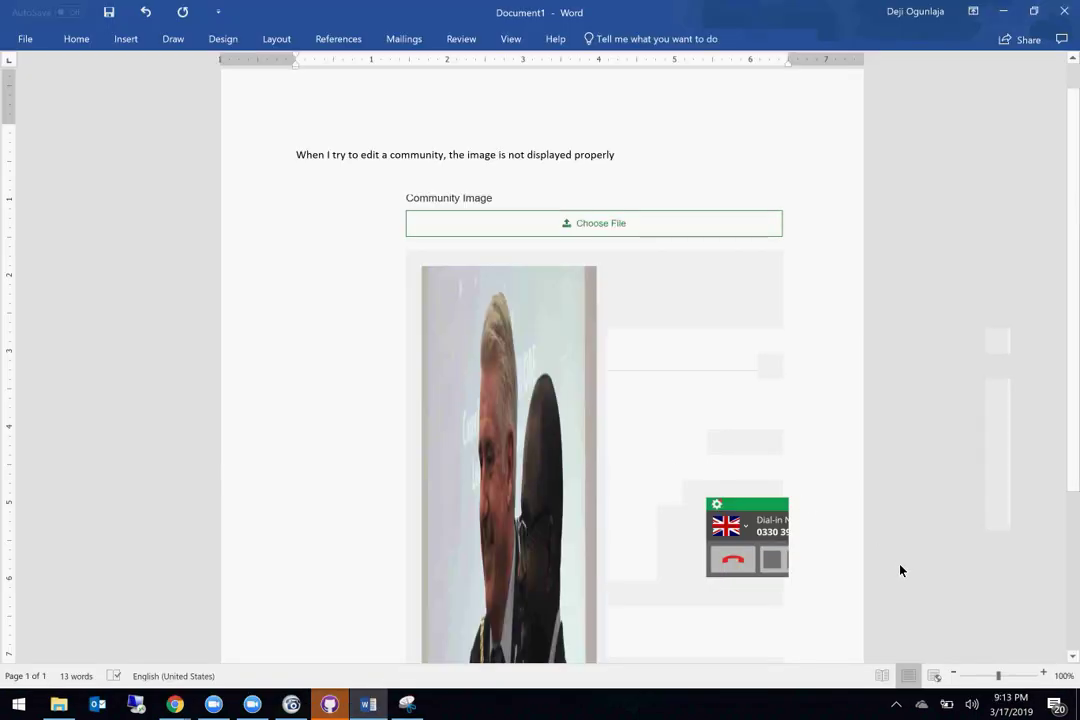
key(Return)
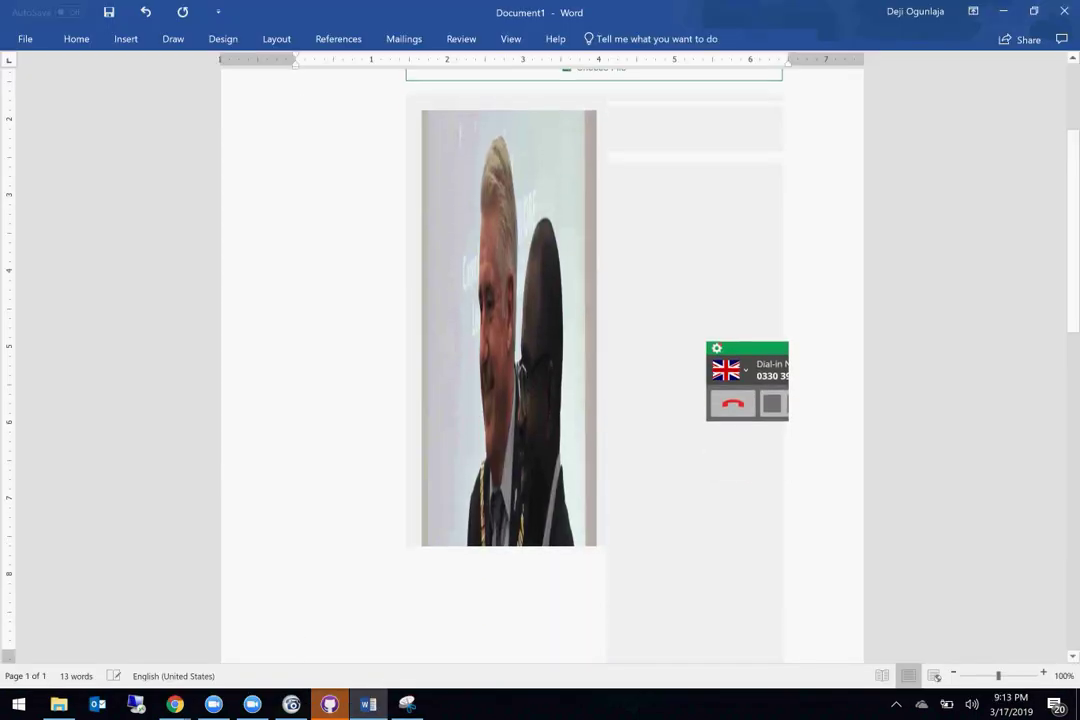
text(2.)
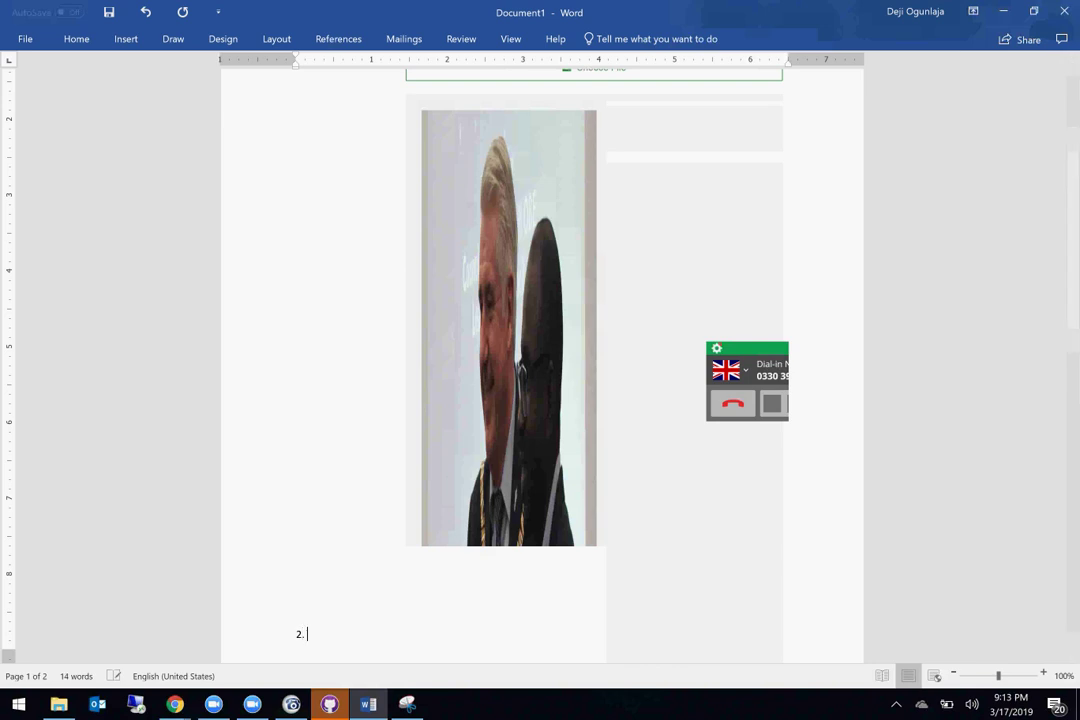
key(Return)
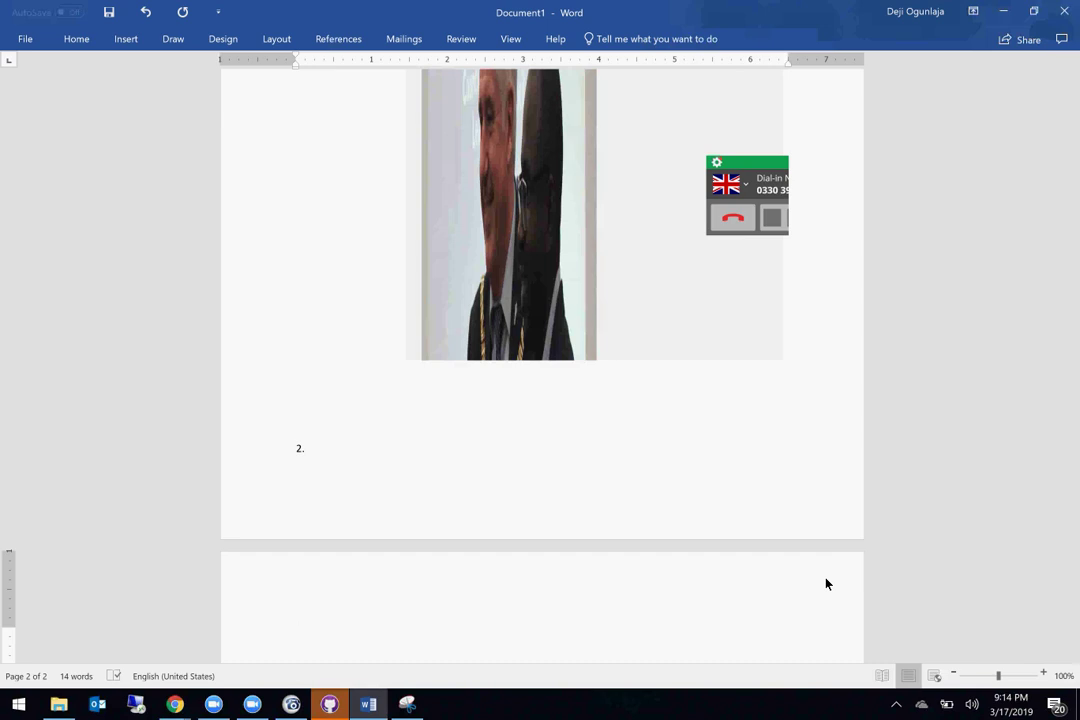
text(Comm)
text(unity that)
text(tha)
text(t I am )
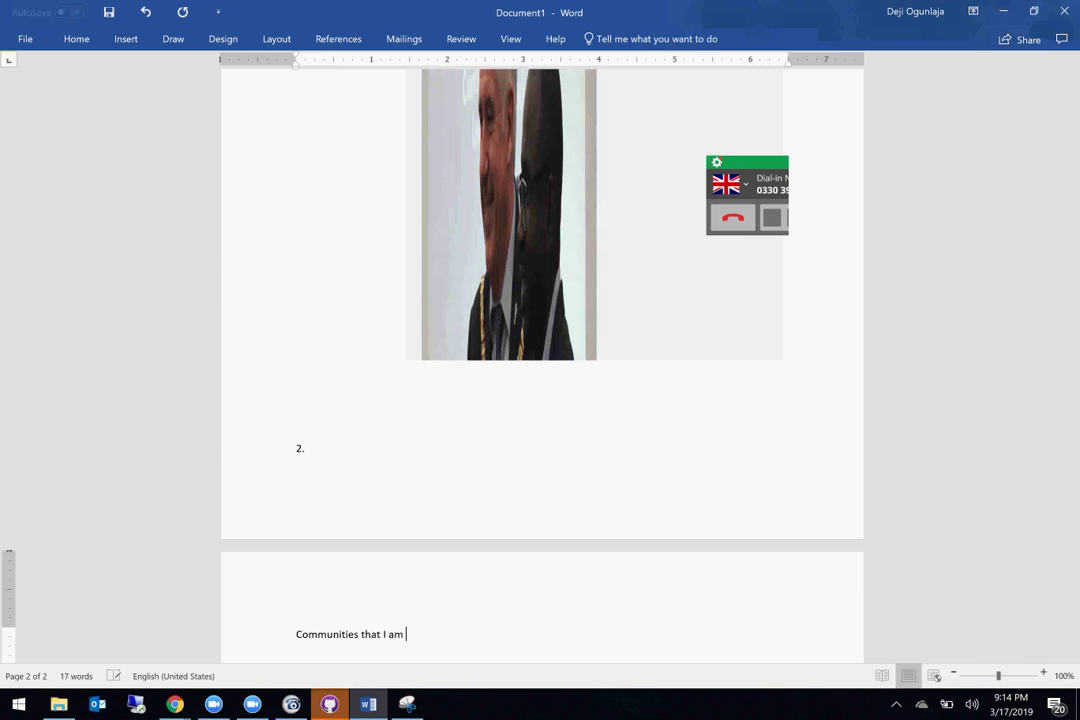
text(member)
text( is bl)
text(ank)
text(St)
text(ep:)
Step: Write the step lines, making the communities line read 'I have three communities'
key(Return)
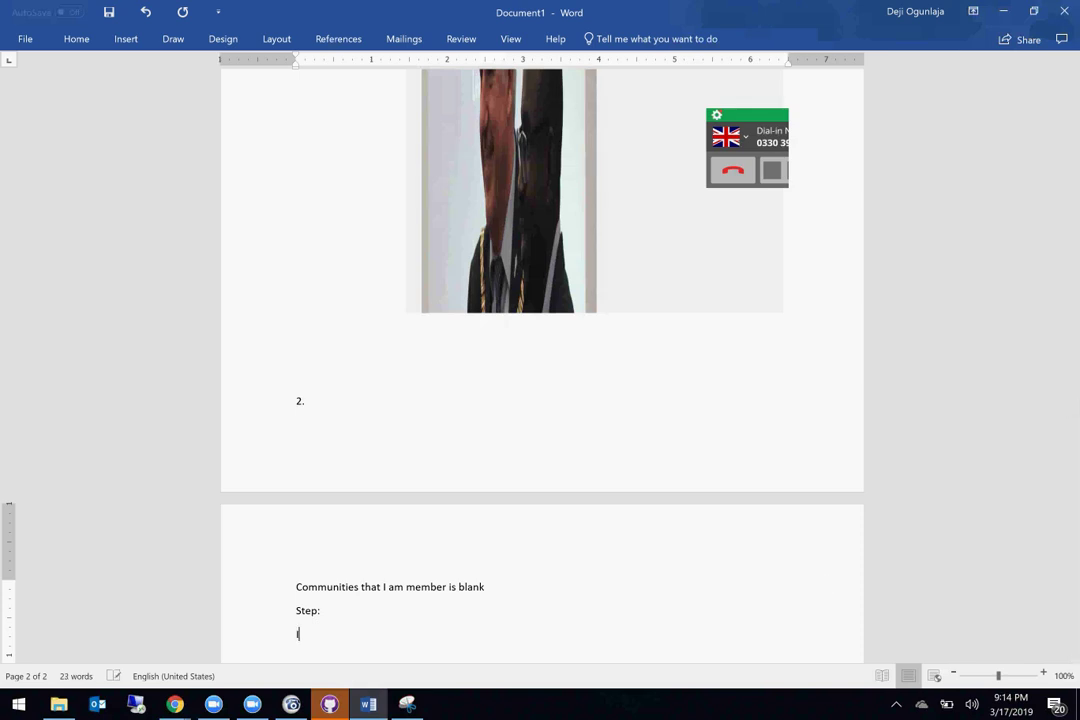
text(Go to my dashboar)
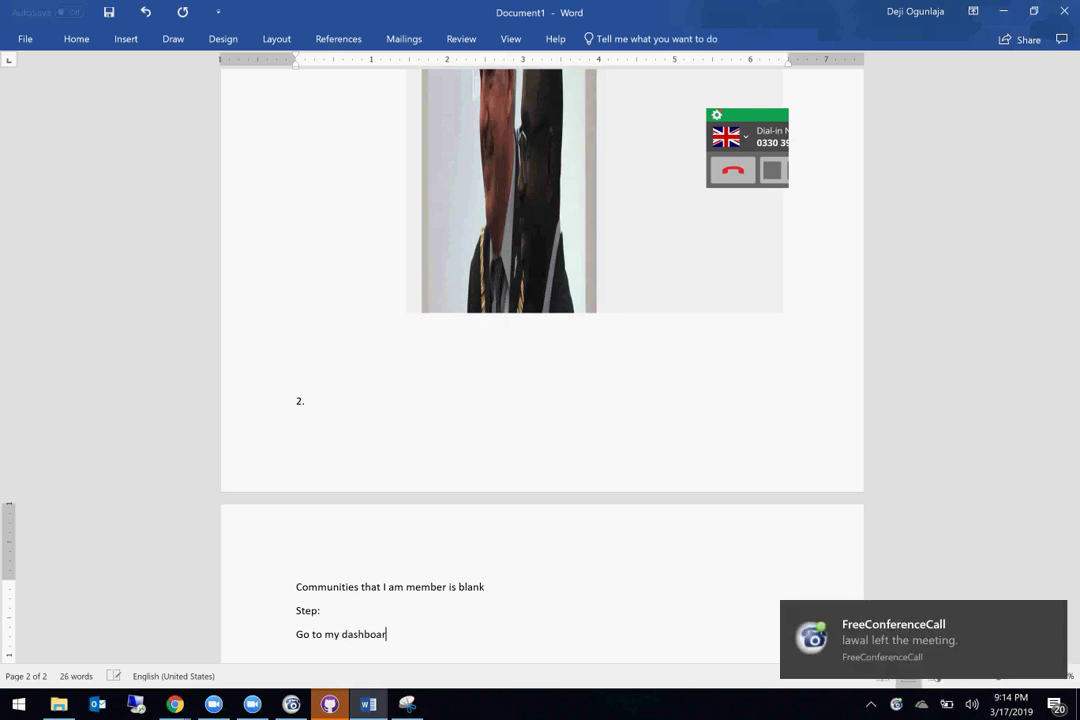
text(I)
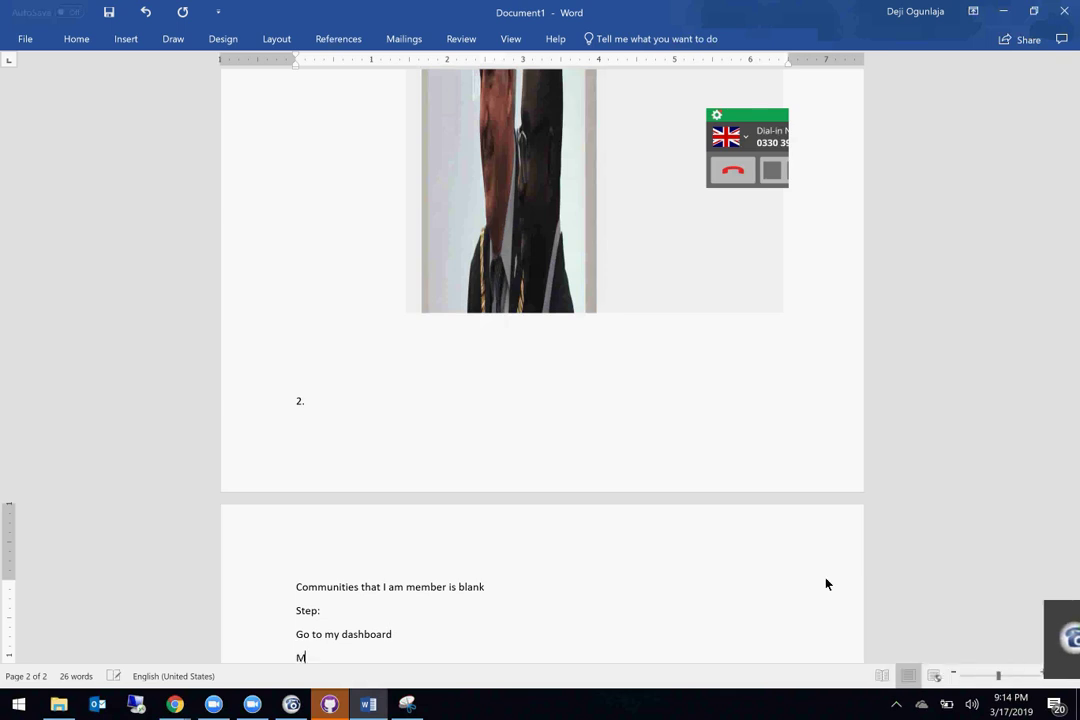
text(The communities)
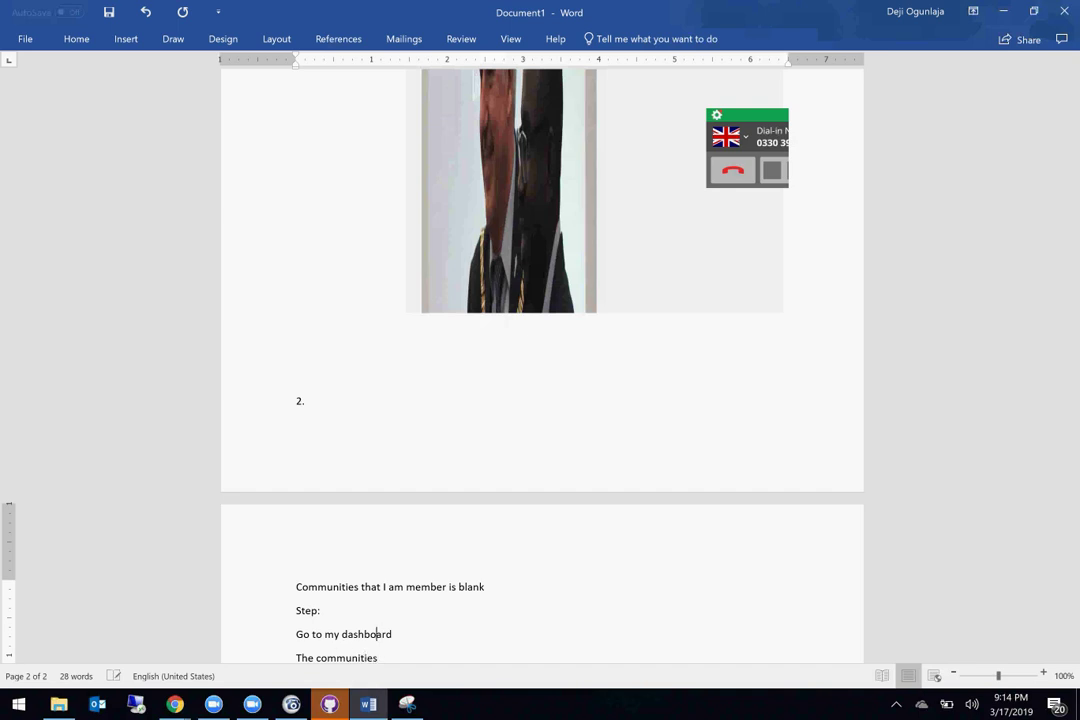
key(Home)
text(I have three)
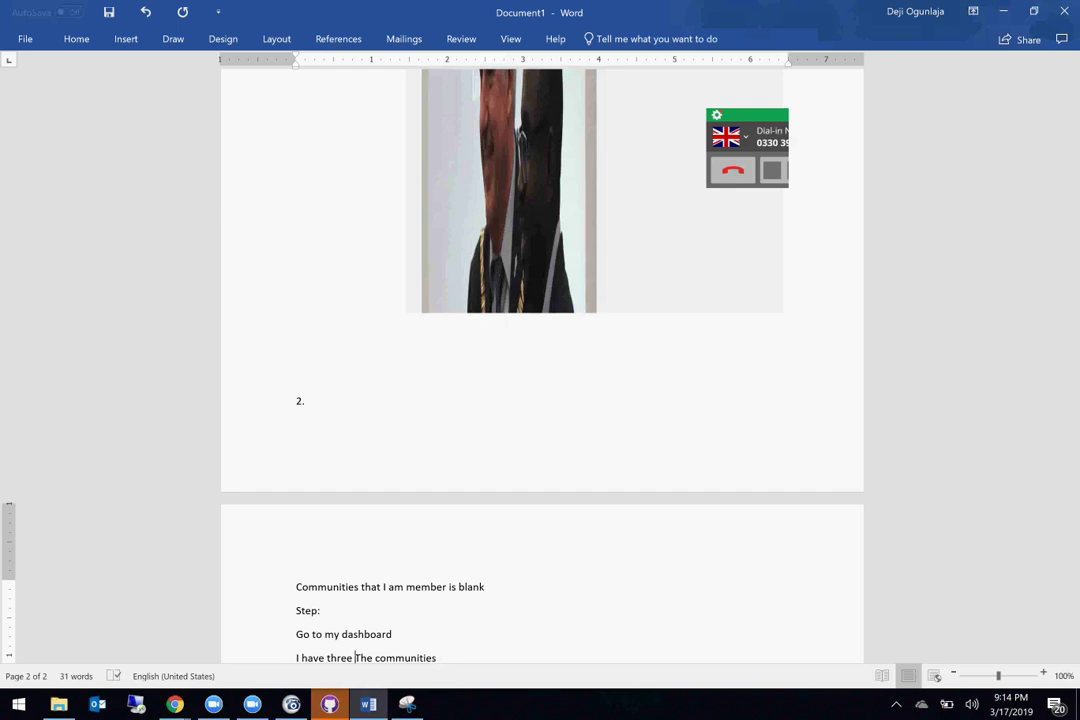
key(BackSpace)
key(Delete)
key(Delete)
key(Delete)
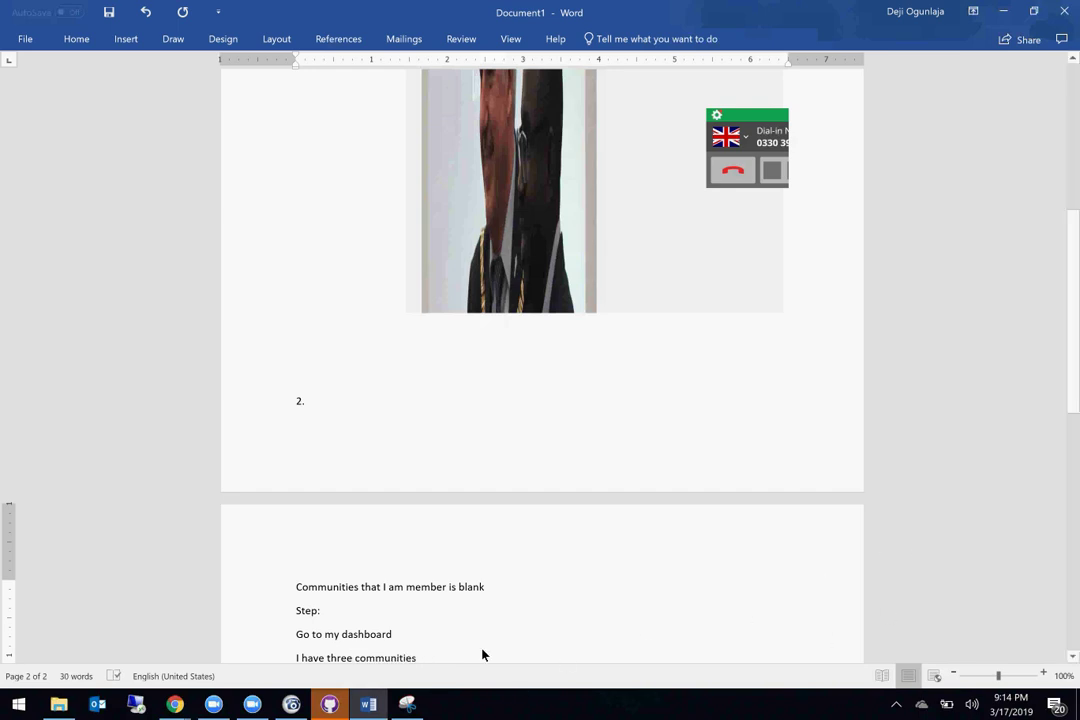
Step: In Chrome, go back from the member page to the Giftrete community dashboard
click(172, 706)
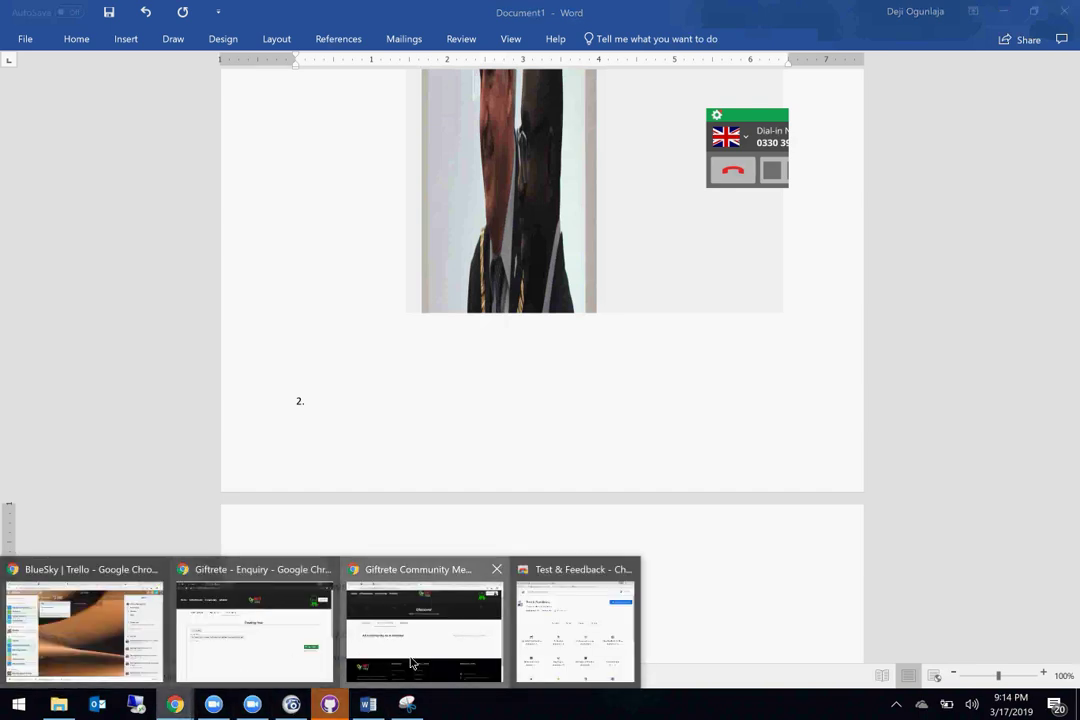
click(418, 655)
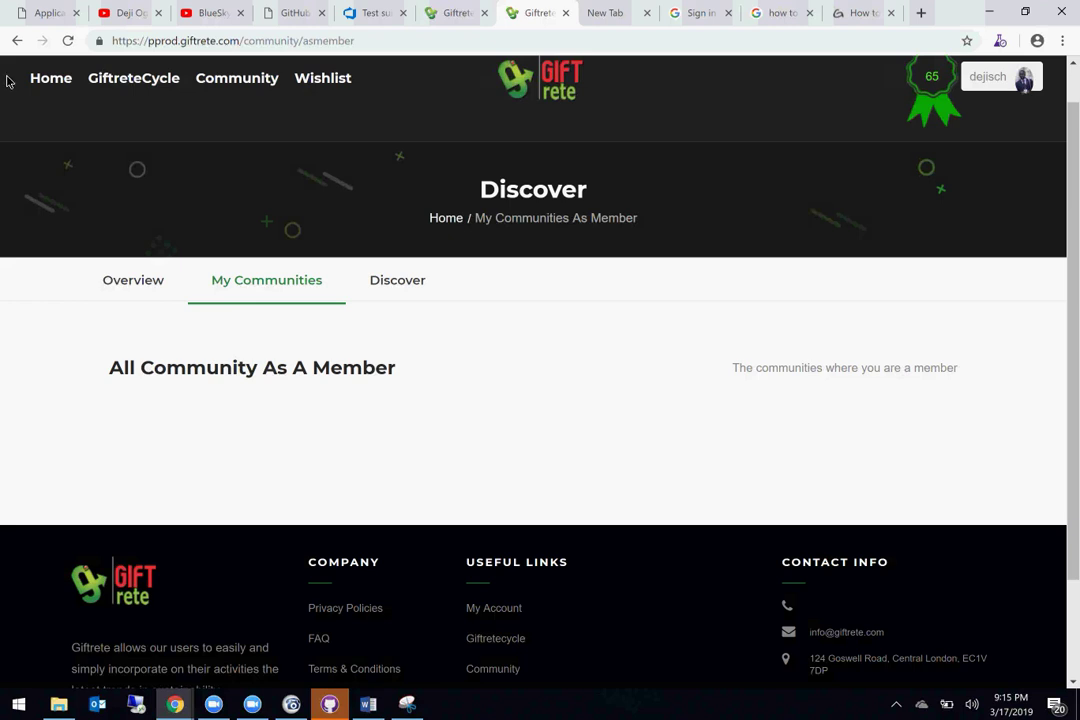
click(15, 42)
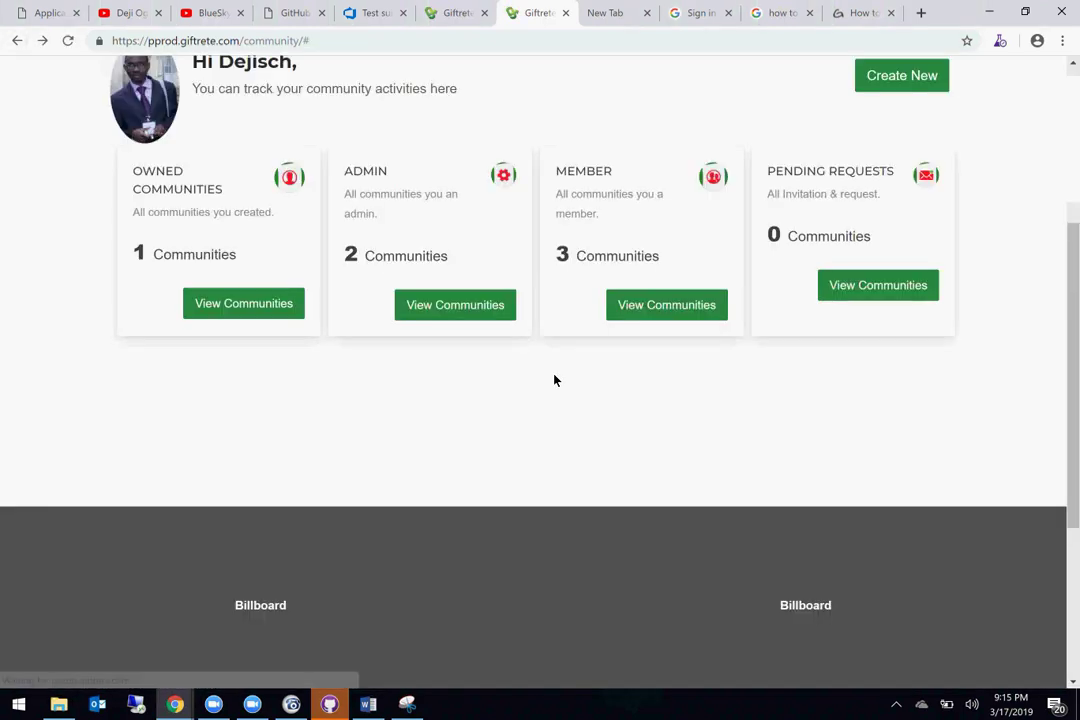
scroll(555, 380, down, 1)
scroll(590, 451, up, 3)
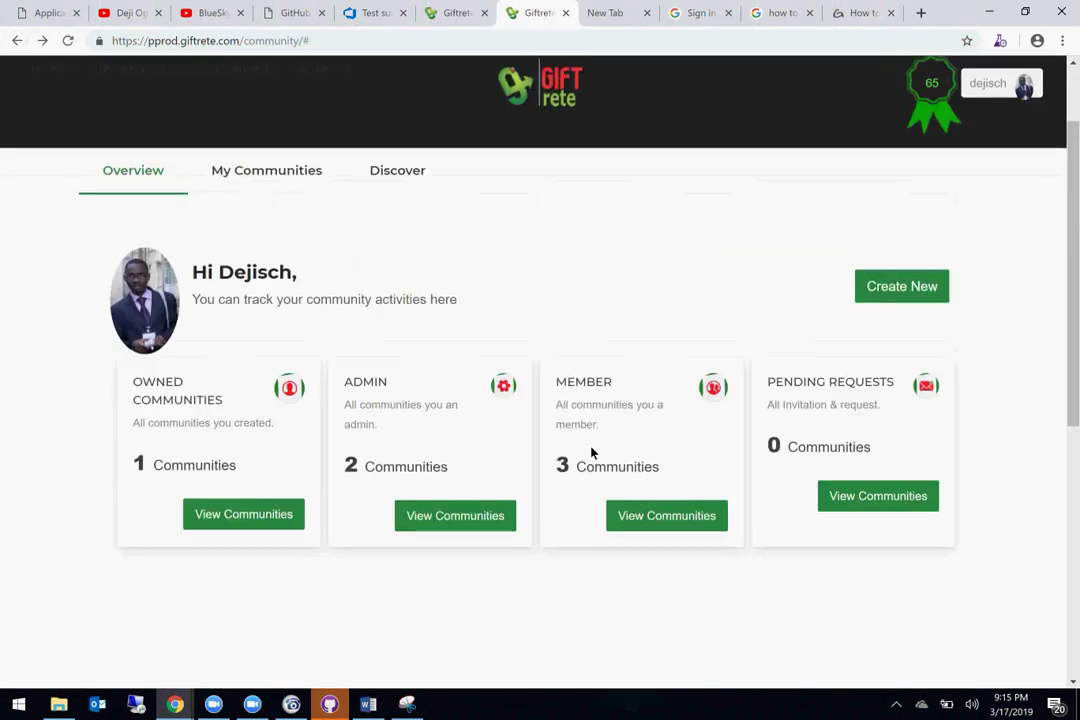
Step: Extend the step to 'I have three communities I am a member' and paste the empty-page screenshot below
click(366, 707)
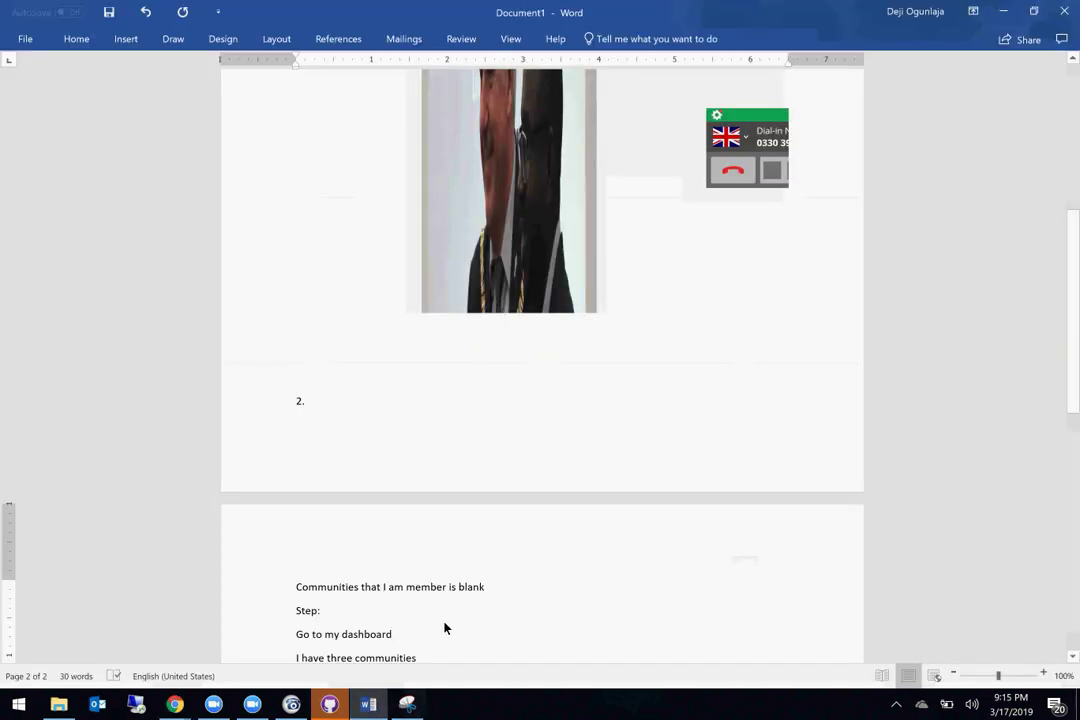
click(445, 665)
text(I am a m)
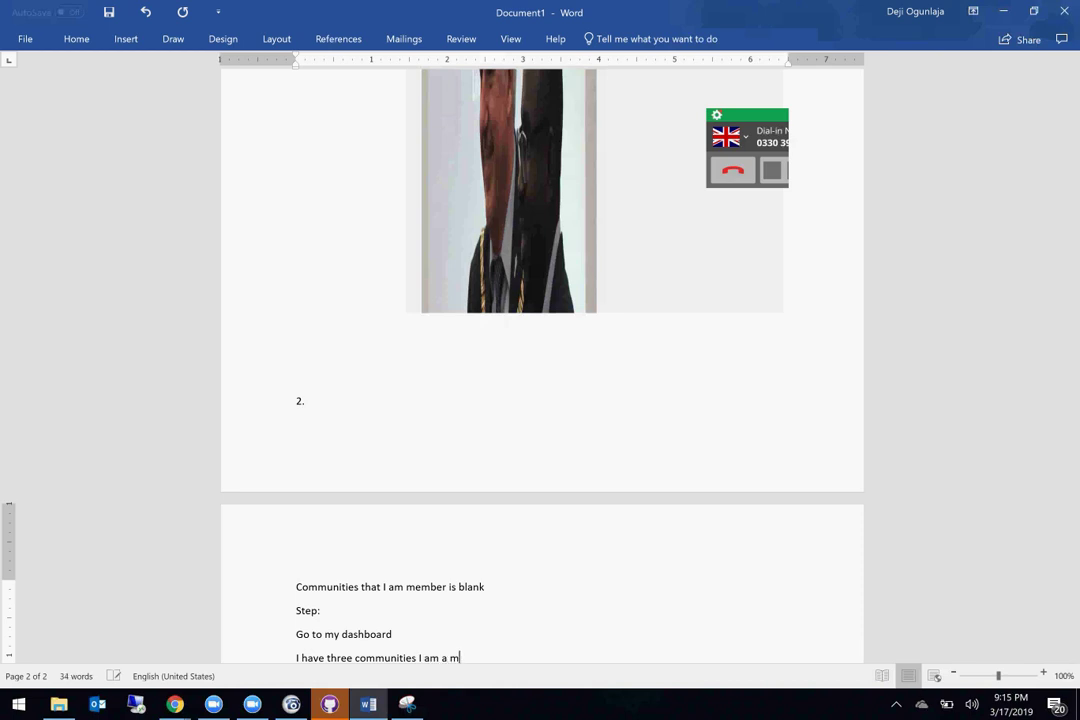
text(ember)
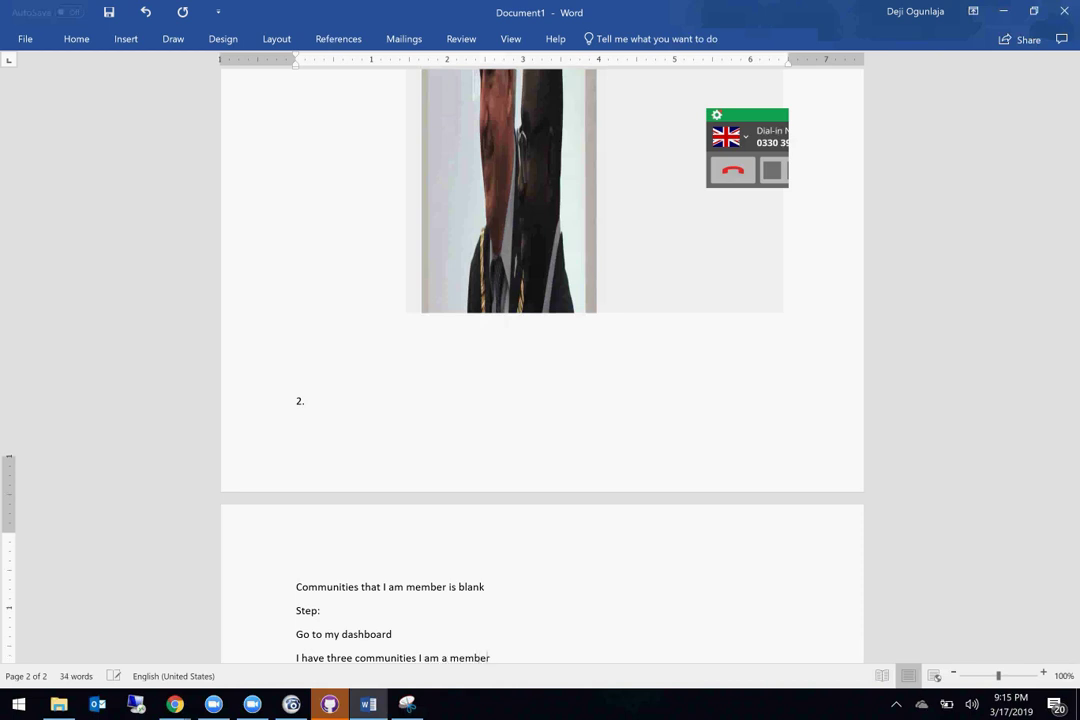
key(Return)
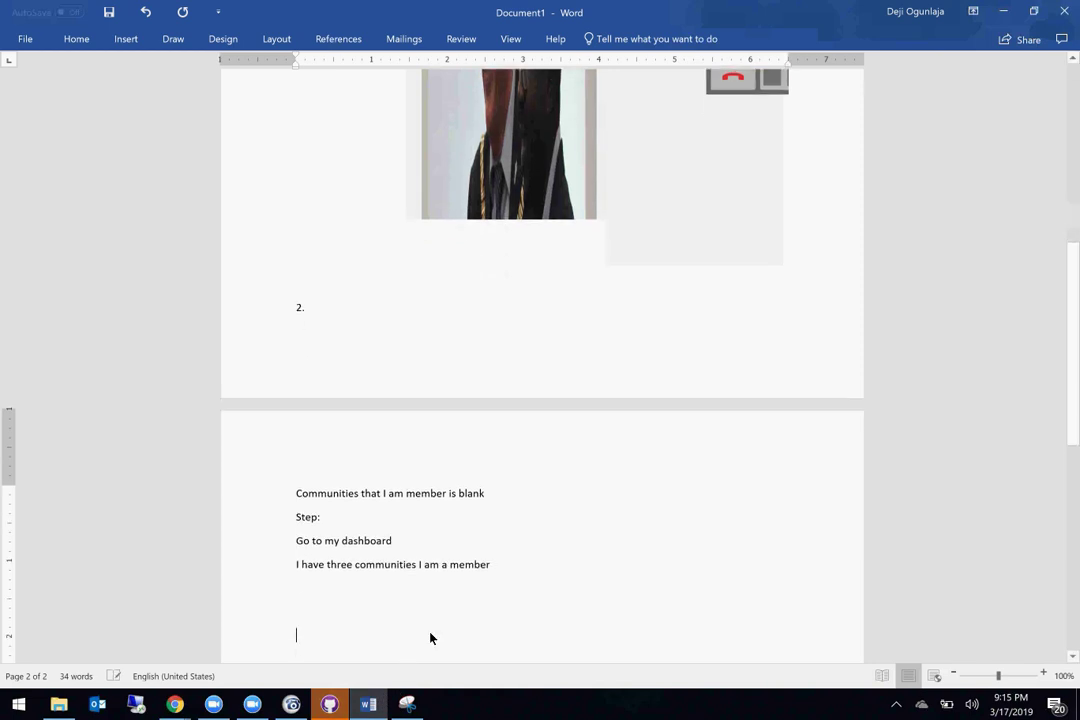
key(ctrl+v)
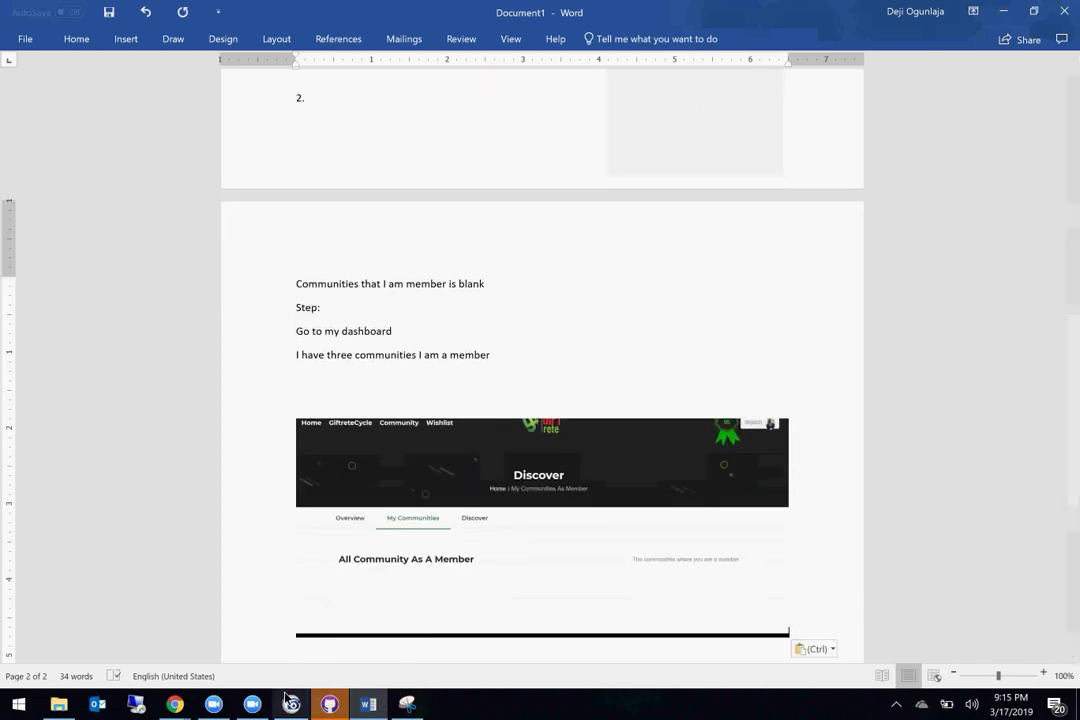
Step: Snip the Giftrete community dashboard and circle the MEMBER card's '3 Communities' in blue pen
mouse_move(175, 706)
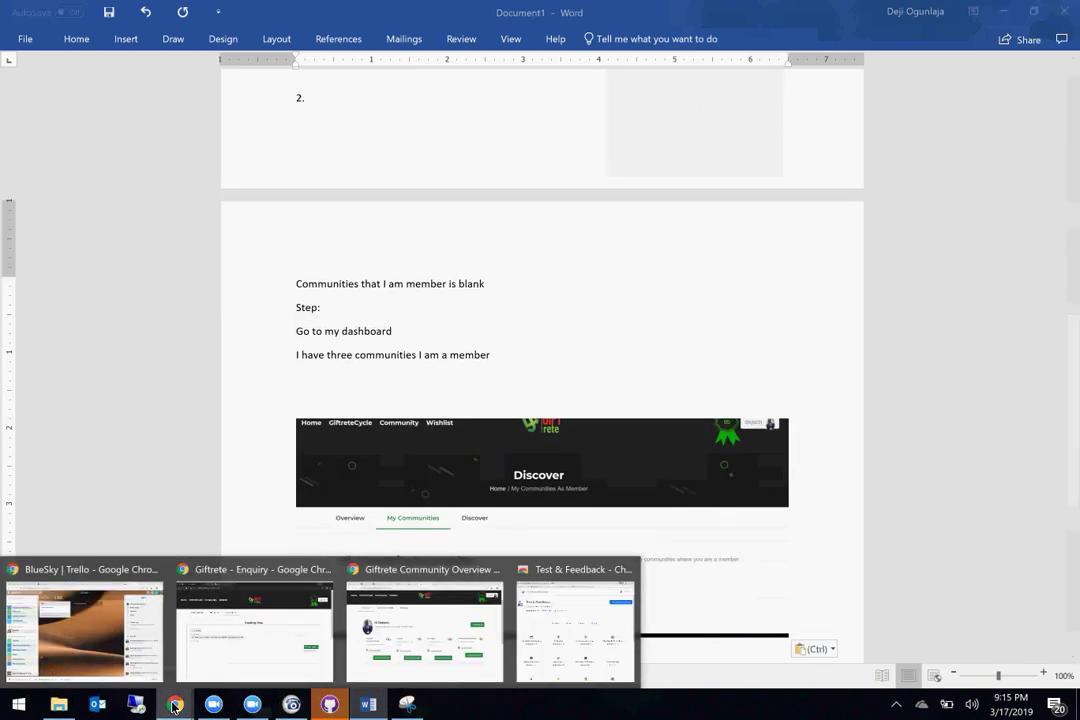
click(372, 642)
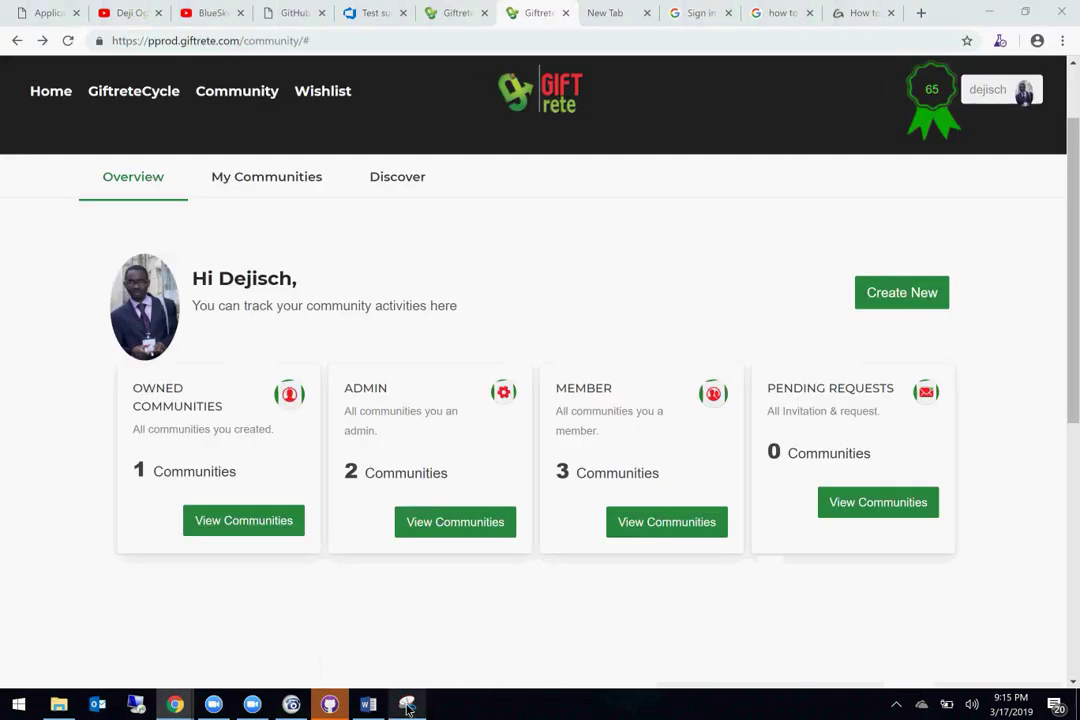
click(406, 704)
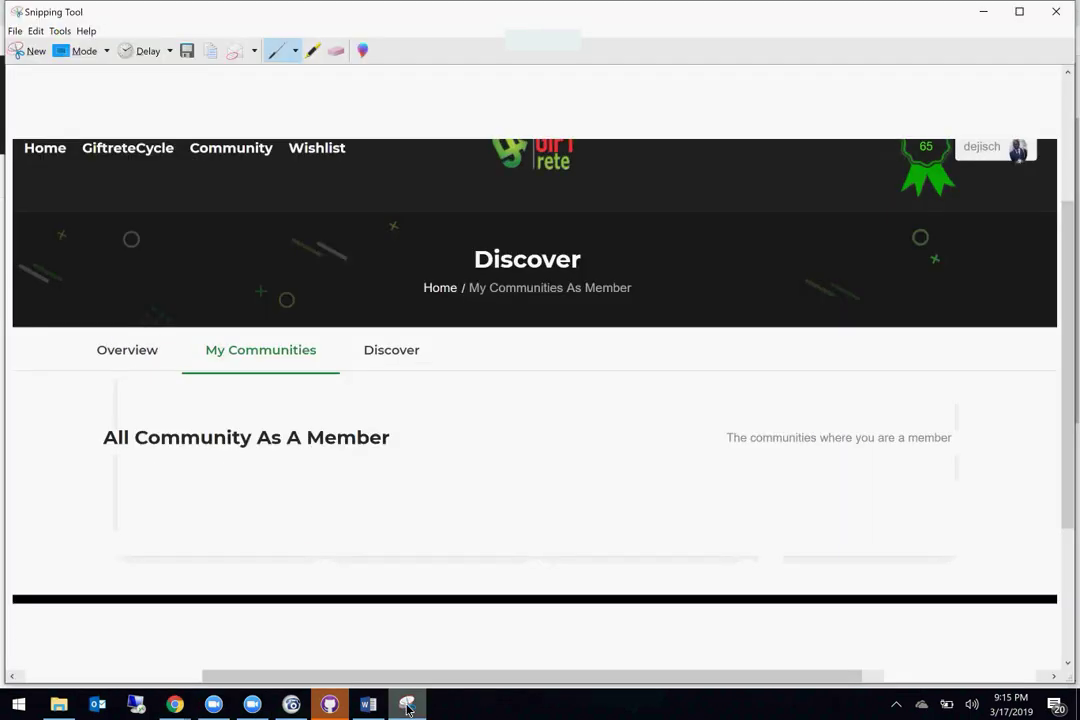
click(34, 52)
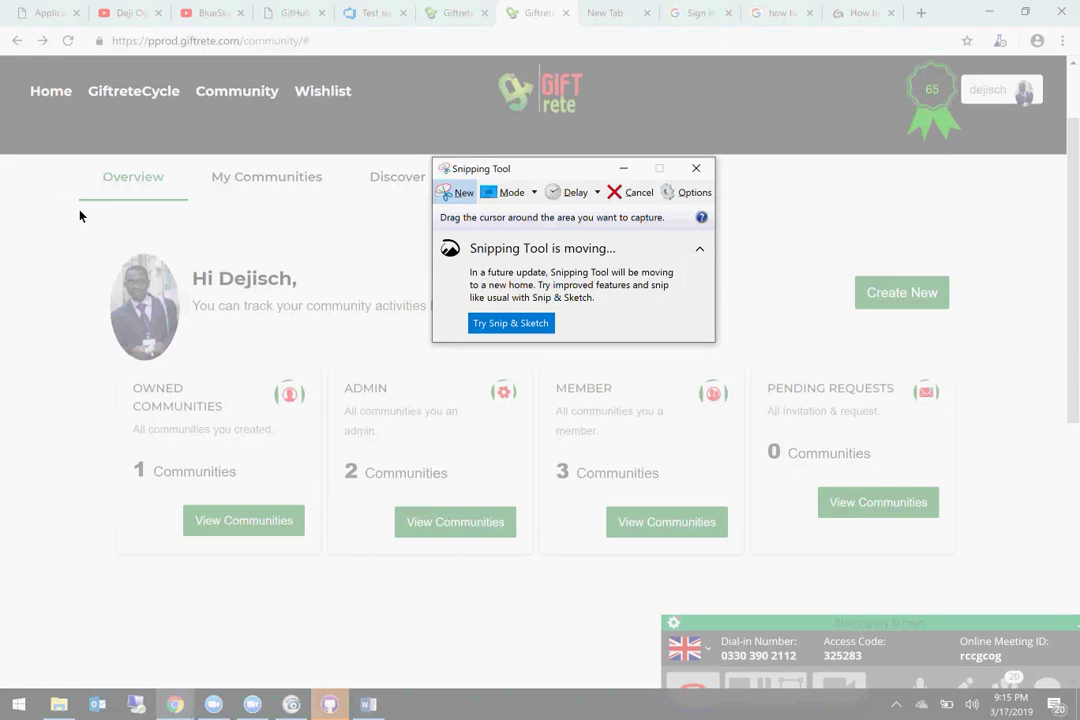
drag(85, 32, 1012, 605)
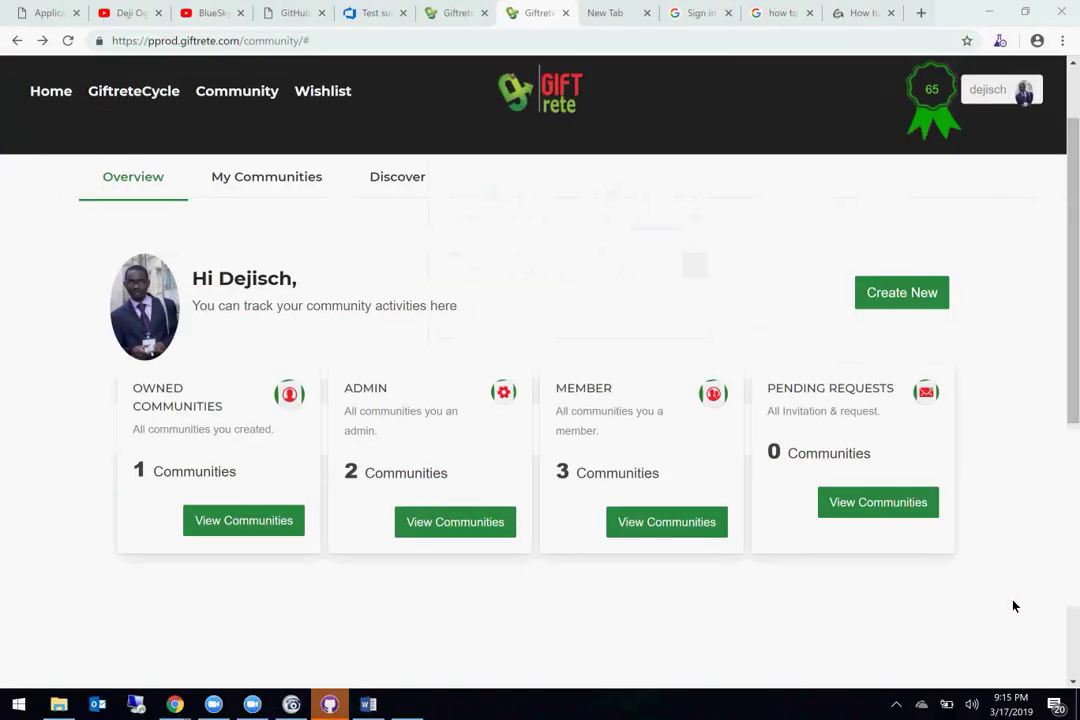
mouse_move(723, 437)
mouse_down()
mouse_move(682, 405)
mouse_move(790, 520)
mouse_move(775, 445)
mouse_up()
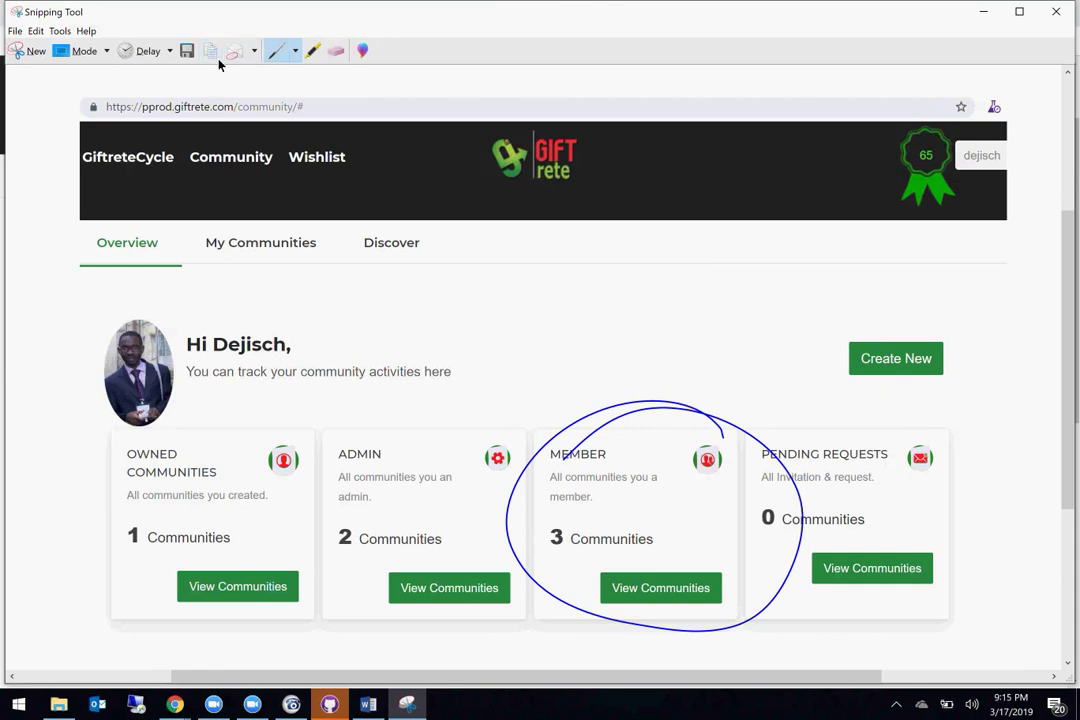
click(983, 11)
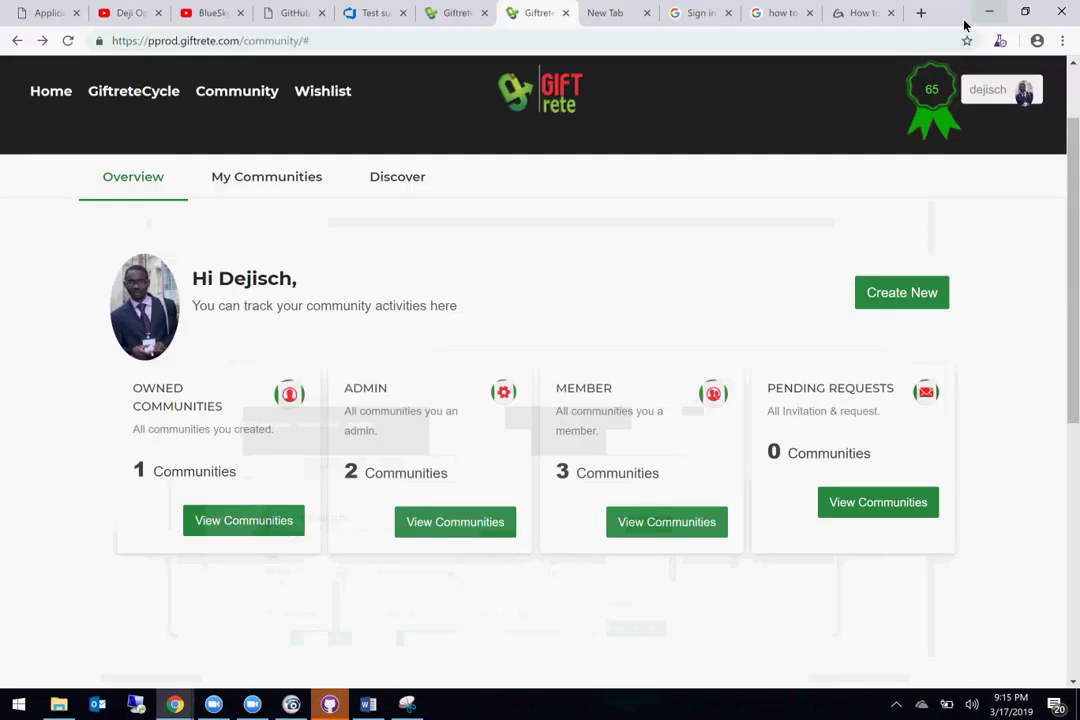
Step: Paste the circled dashboard snip after the member line, then add 'When I click on the View Communities as highlighted, then no communities is displayed as below:'
click(368, 704)
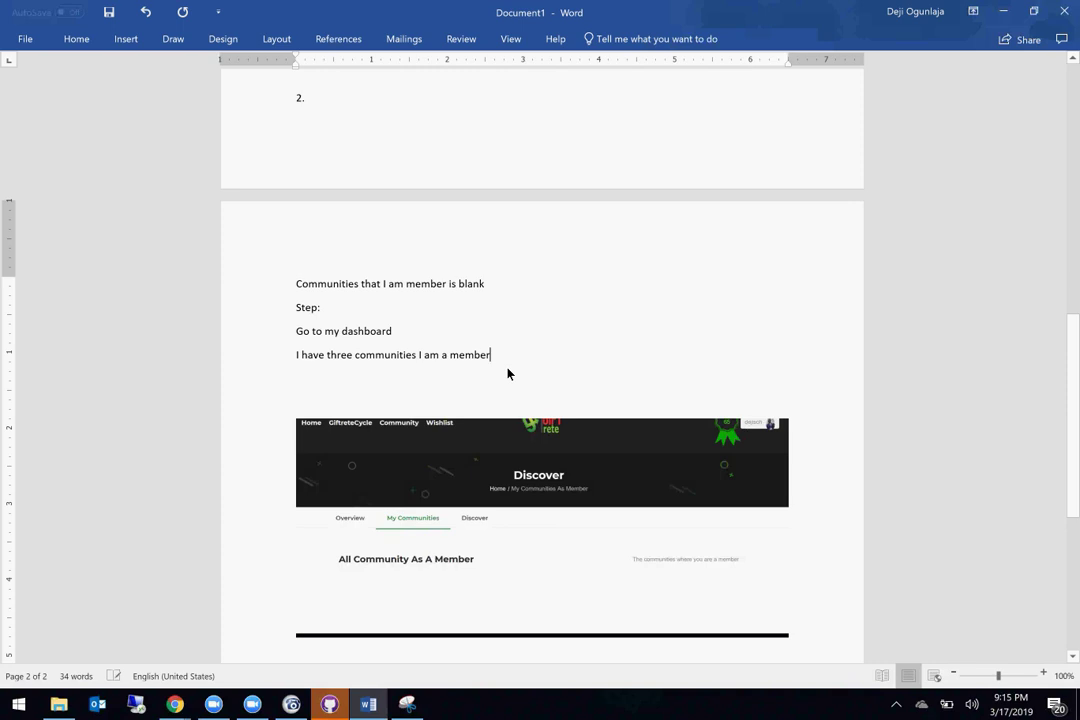
click(542, 358)
key(Return)
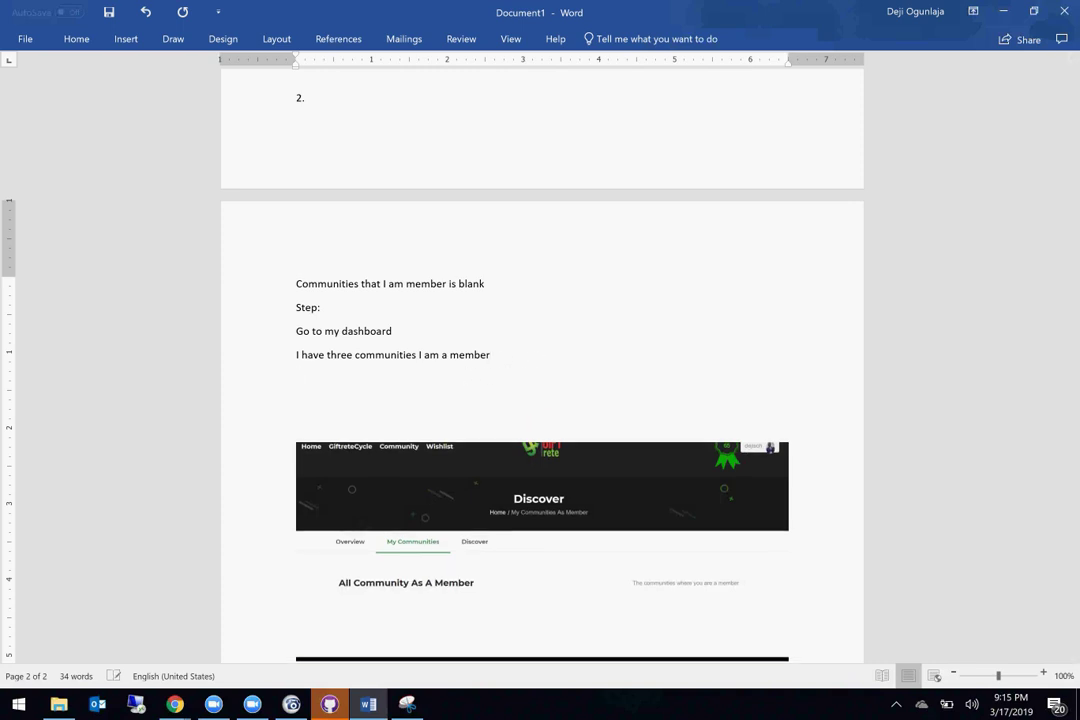
key(ctrl+v)
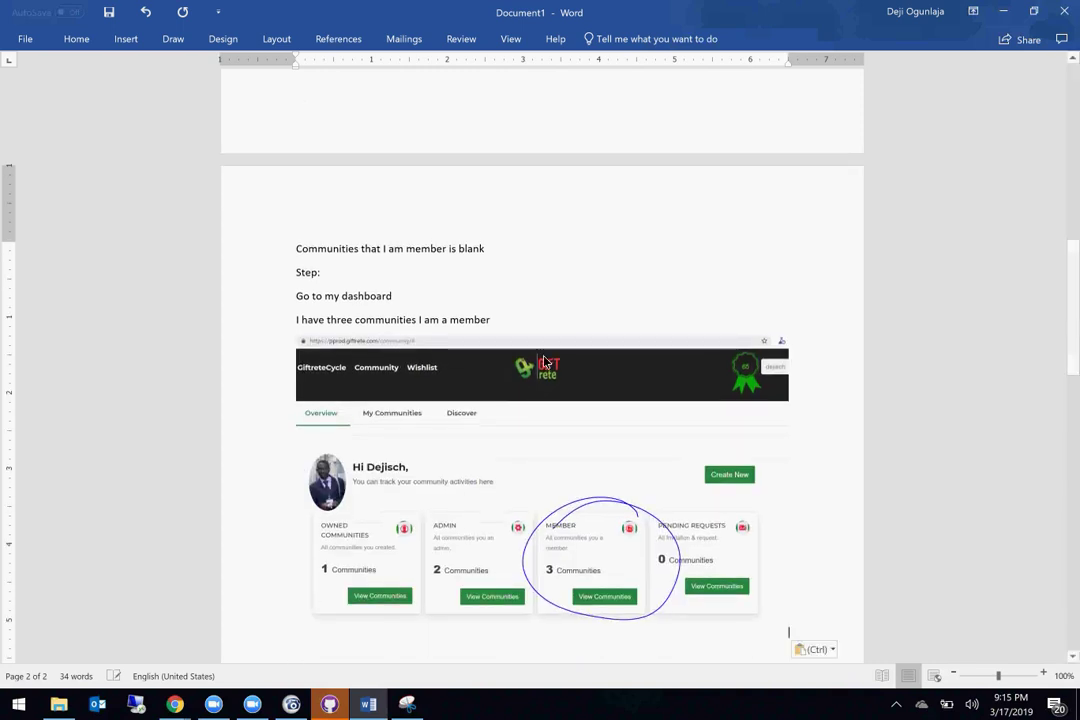
text(When I cli)
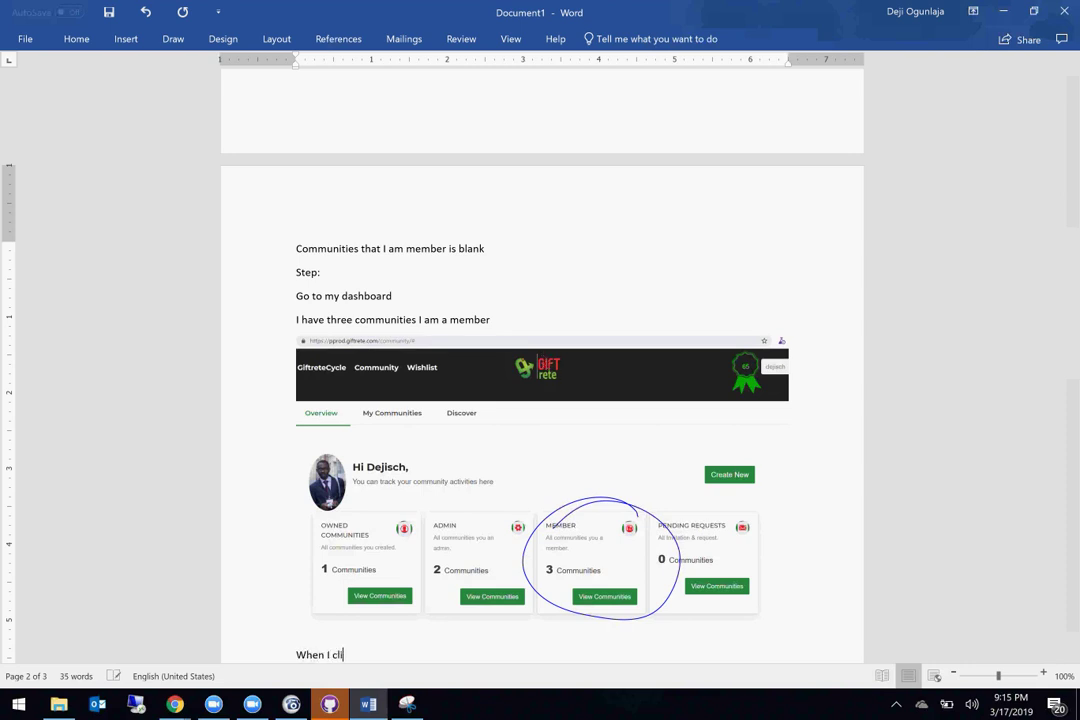
text(ck on the View Comm)
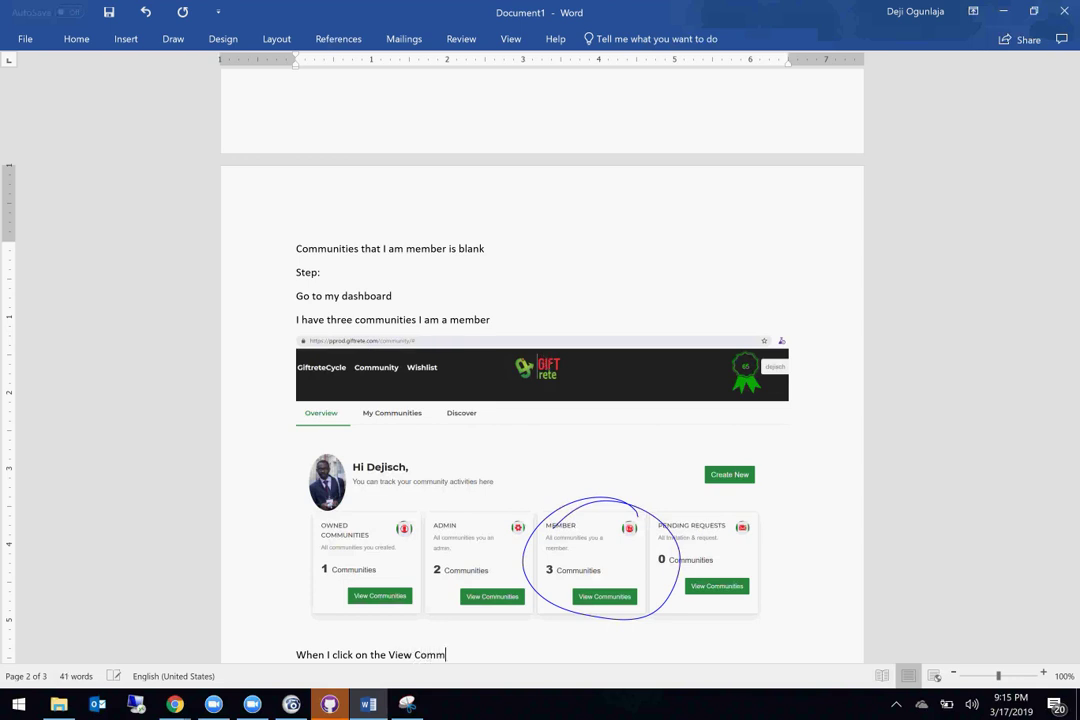
text(unities as highlig)
text(hted, then no)
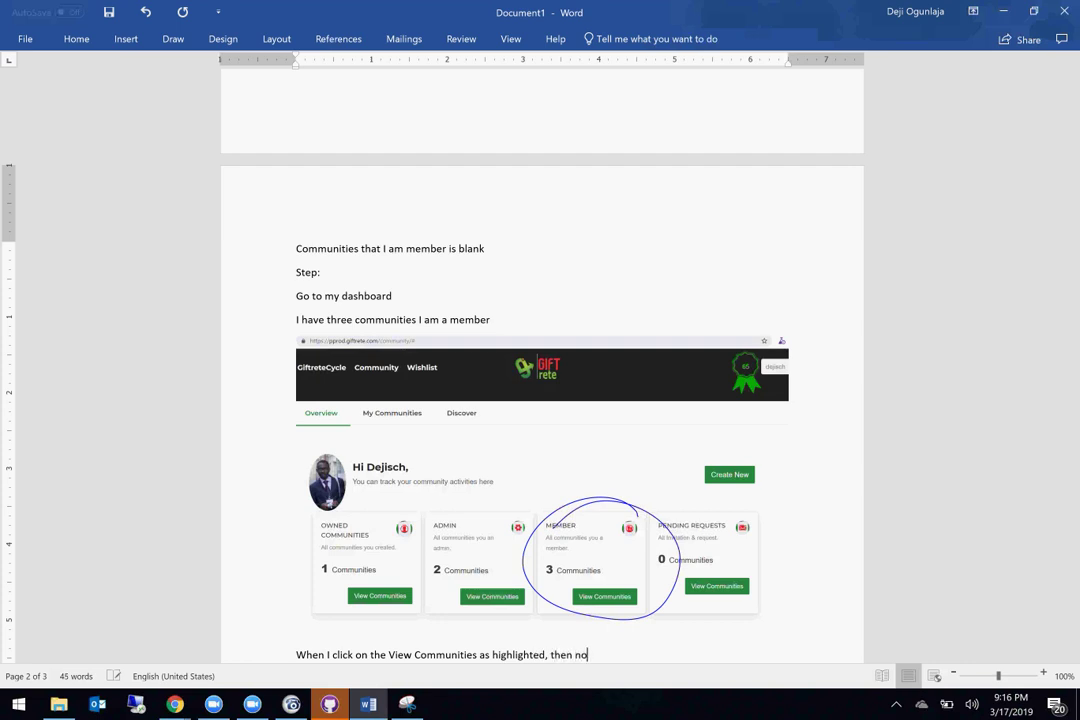
text( communities is displayed as below:)
scroll(545, 362, down, 10)
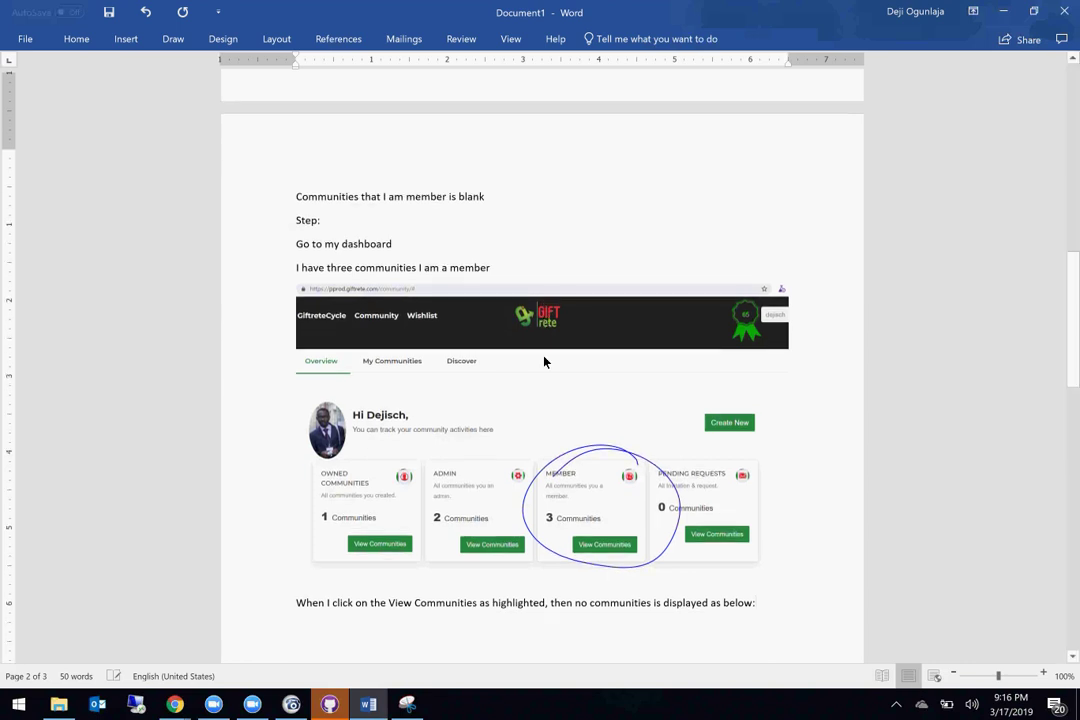
scroll(545, 362, down, 2)
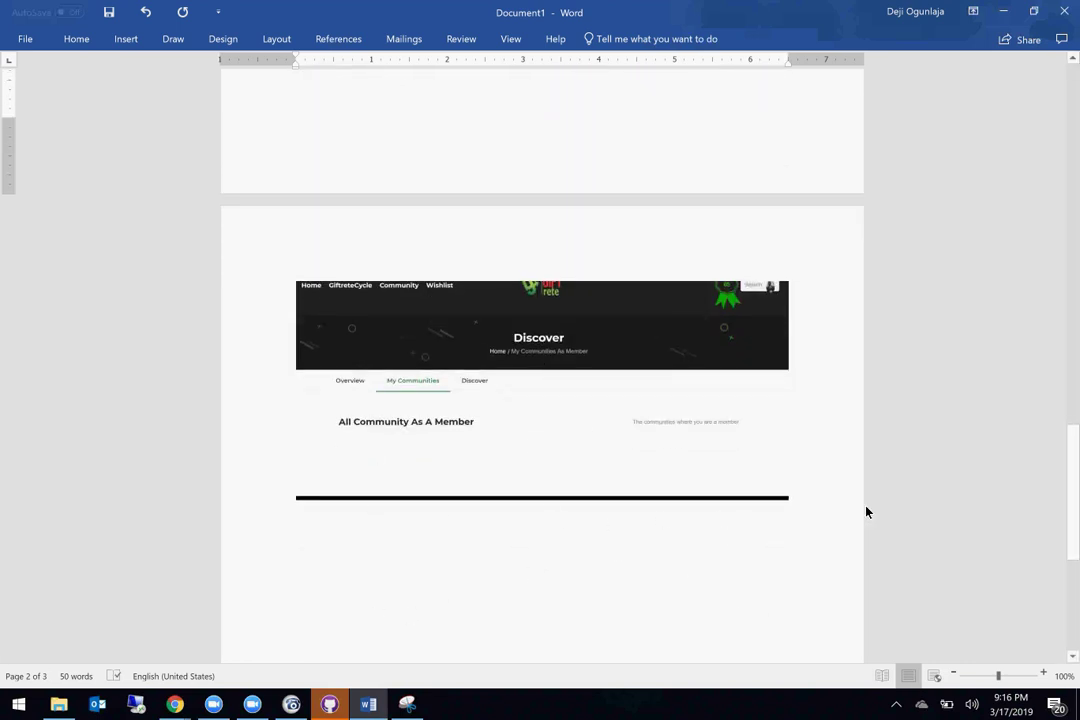
Step: Set the caret below the screenshot, check the Giftrete window, and bring the circled dashboard snip back in front
click(296, 564)
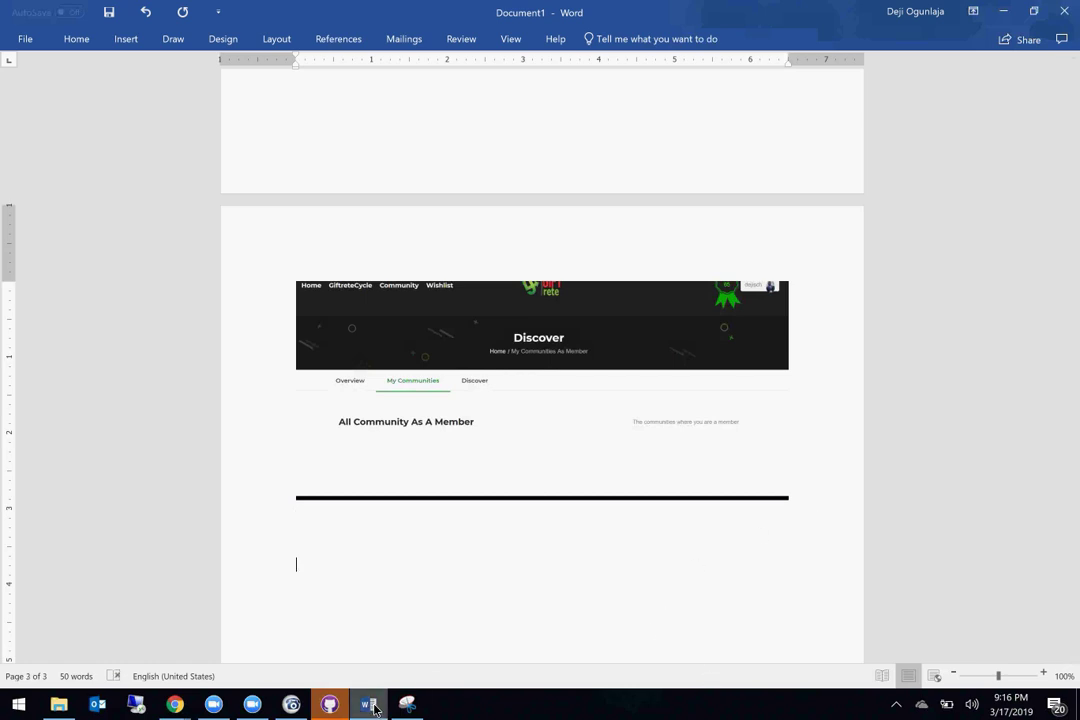
click(406, 706)
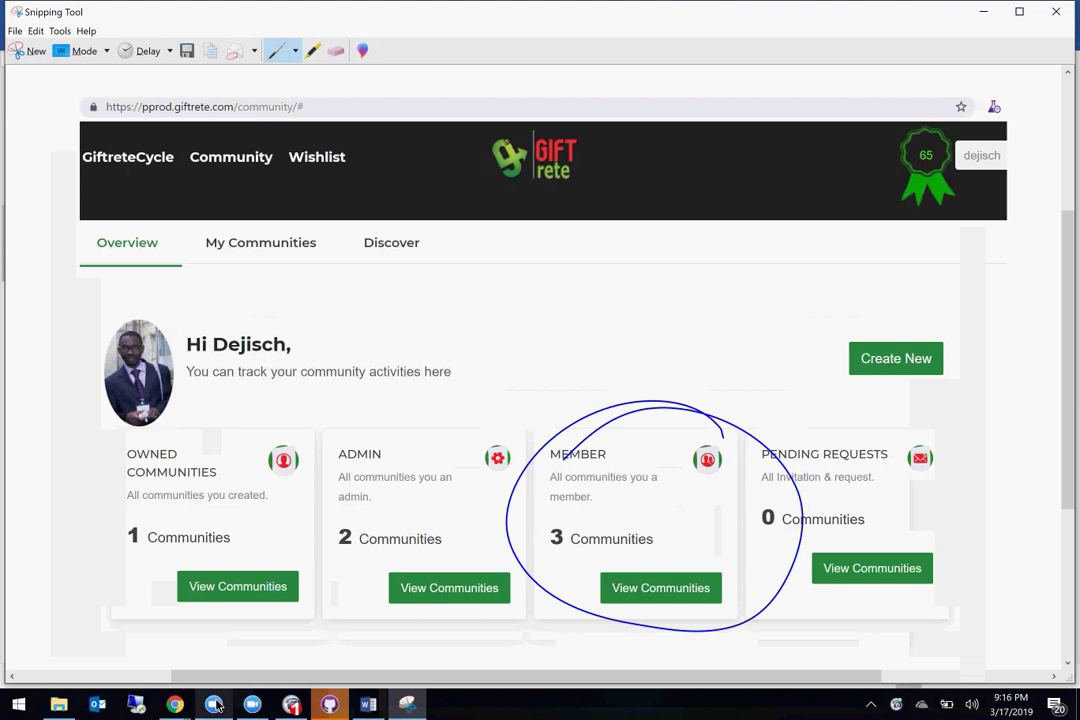
mouse_move(174, 706)
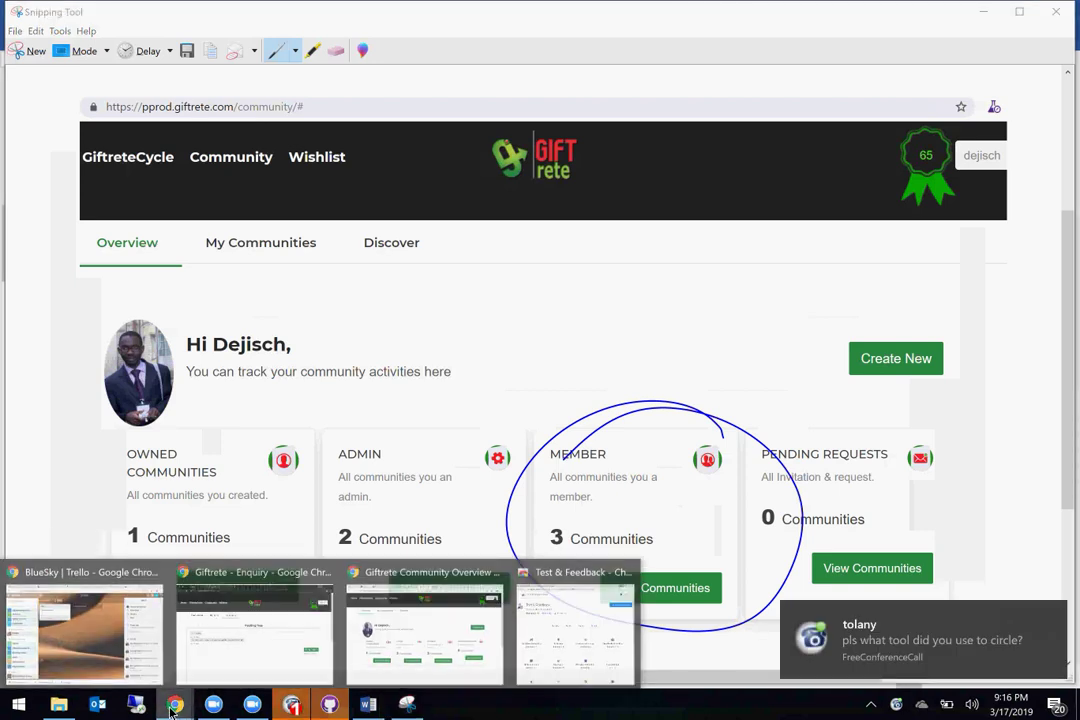
click(440, 655)
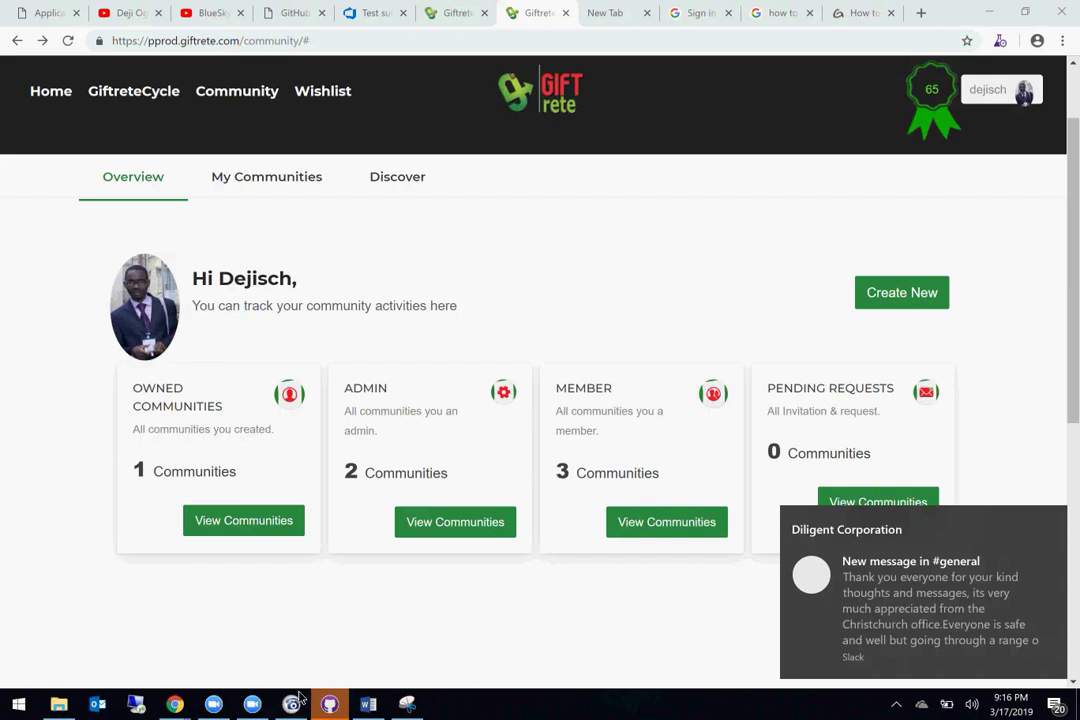
mouse_move(290, 706)
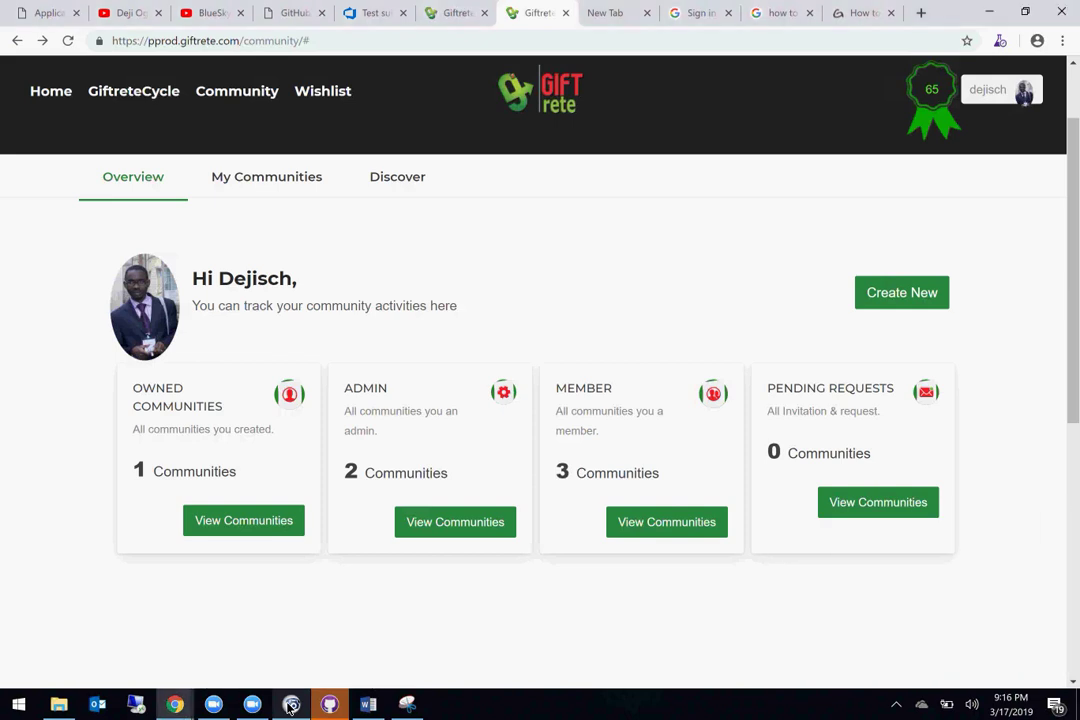
click(406, 704)
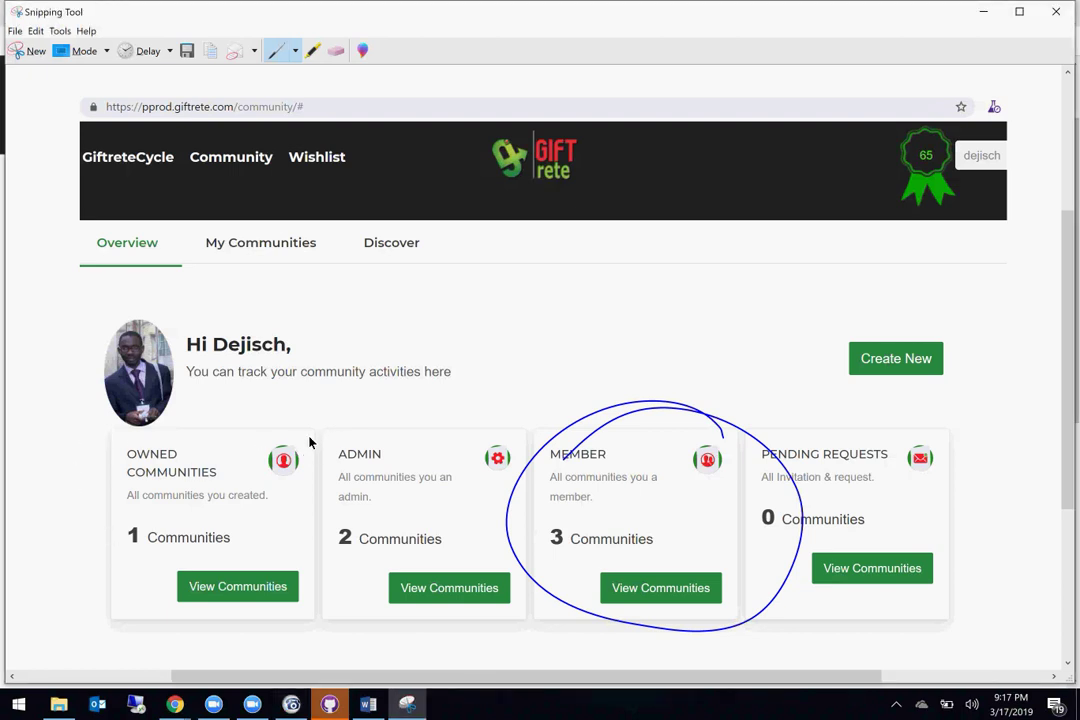
Step: Erase the extra pen loops and highlight the Owned card's '1 Communities' in yellow
mouse_move(285, 440)
mouse_down()
mouse_move(133, 477)
mouse_move(322, 552)
mouse_move(301, 441)
mouse_move(272, 450)
mouse_up()
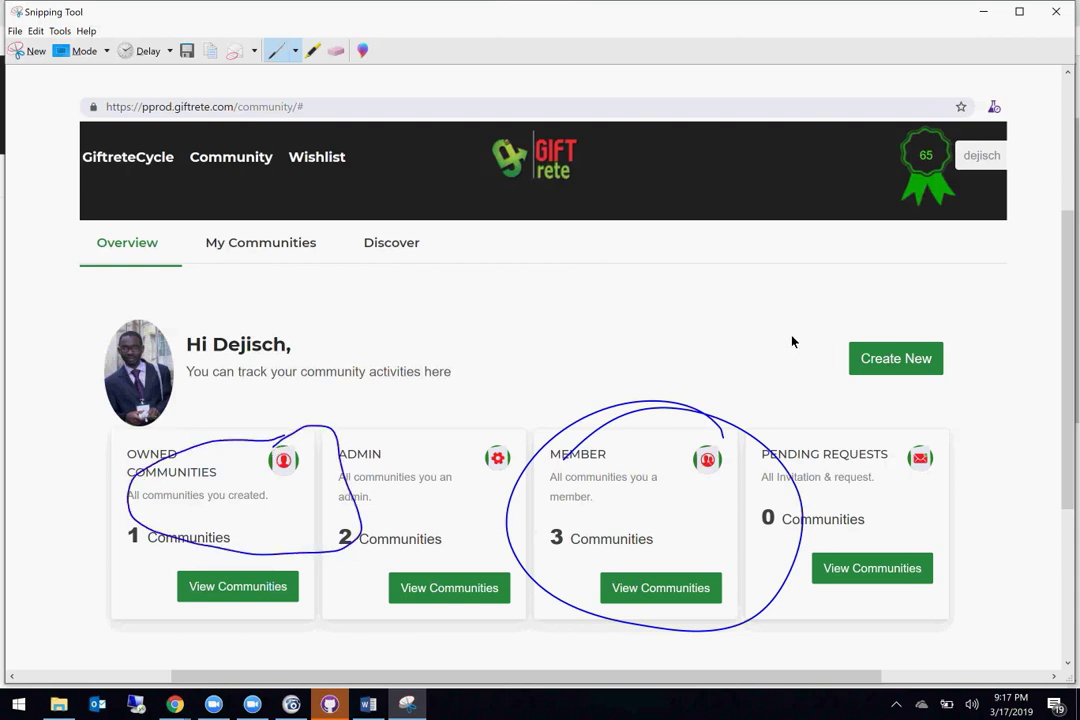
mouse_move(804, 338)
mouse_down()
mouse_move(1000, 390)
mouse_move(914, 306)
mouse_move(808, 330)
mouse_up()
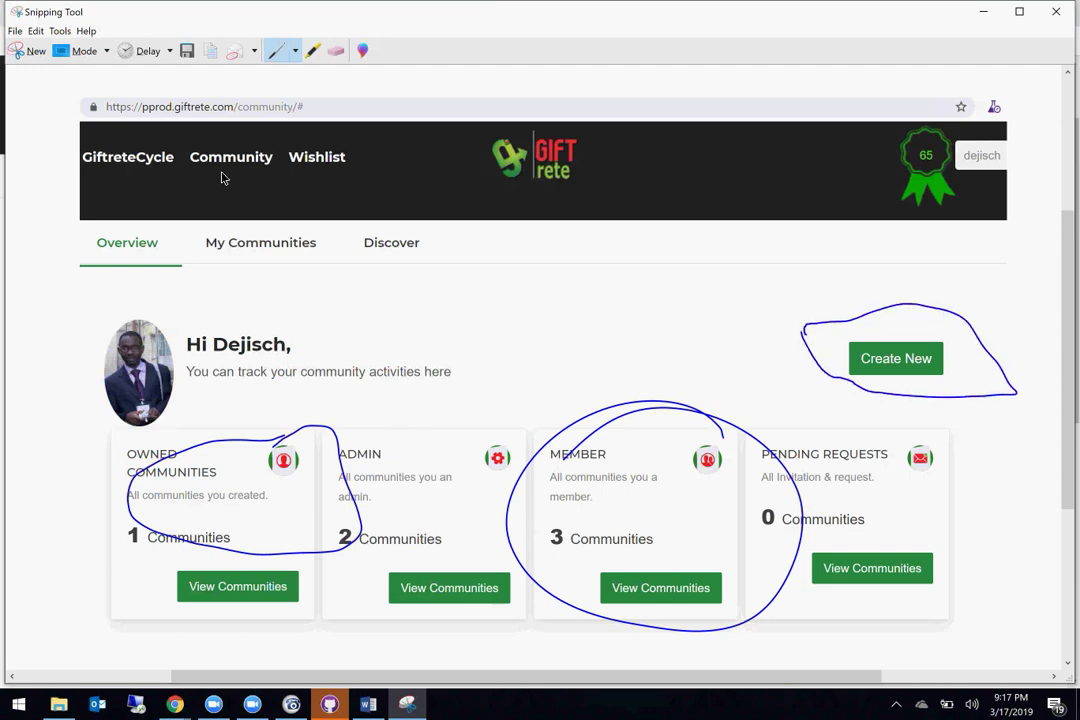
click(336, 50)
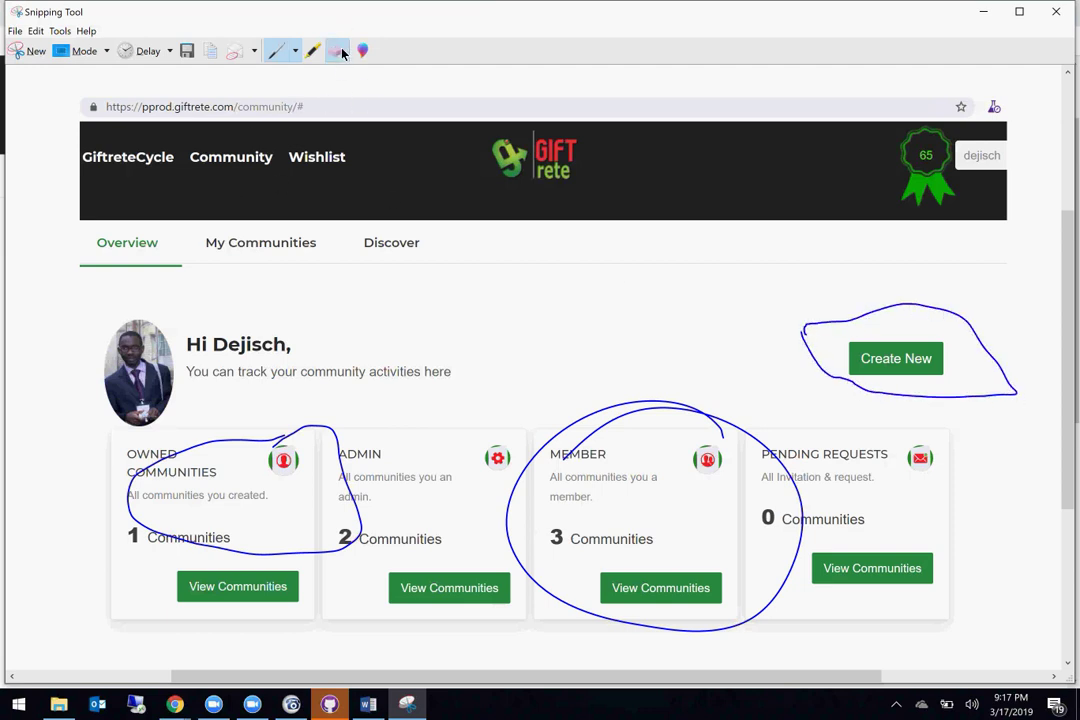
click(234, 443)
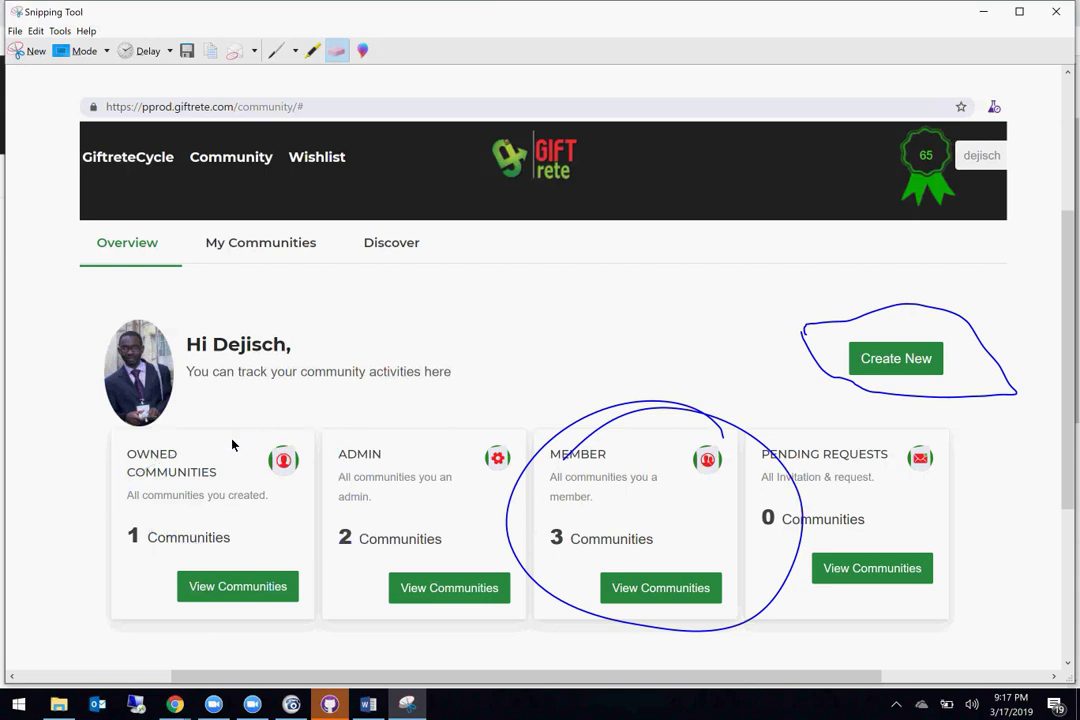
click(906, 312)
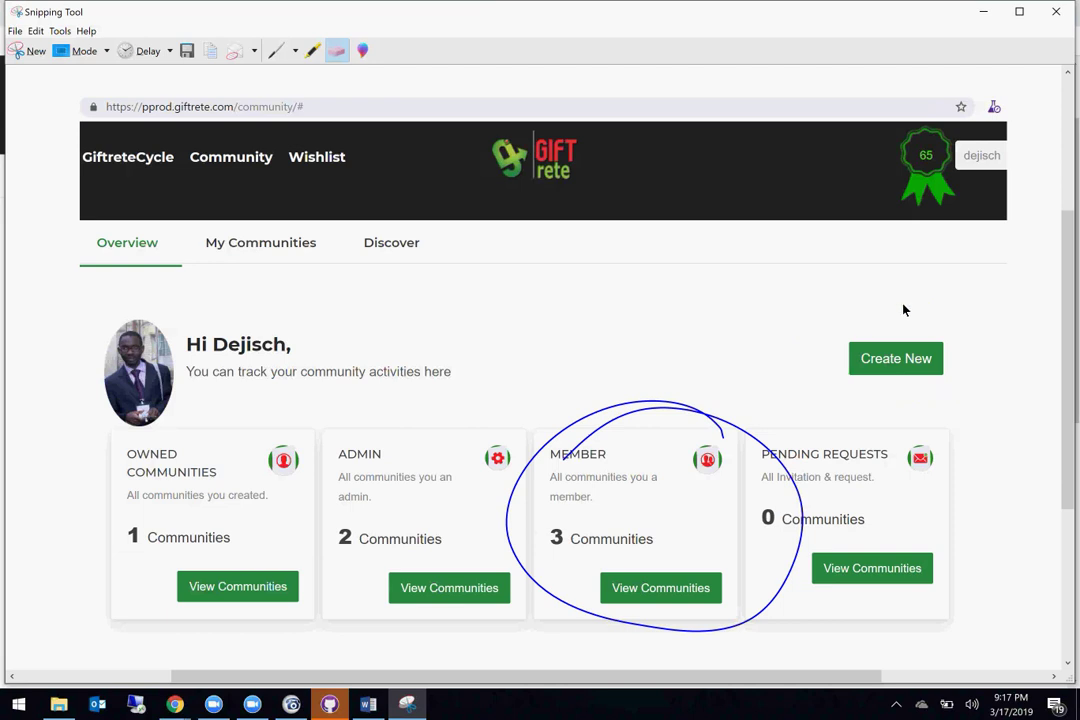
click(312, 52)
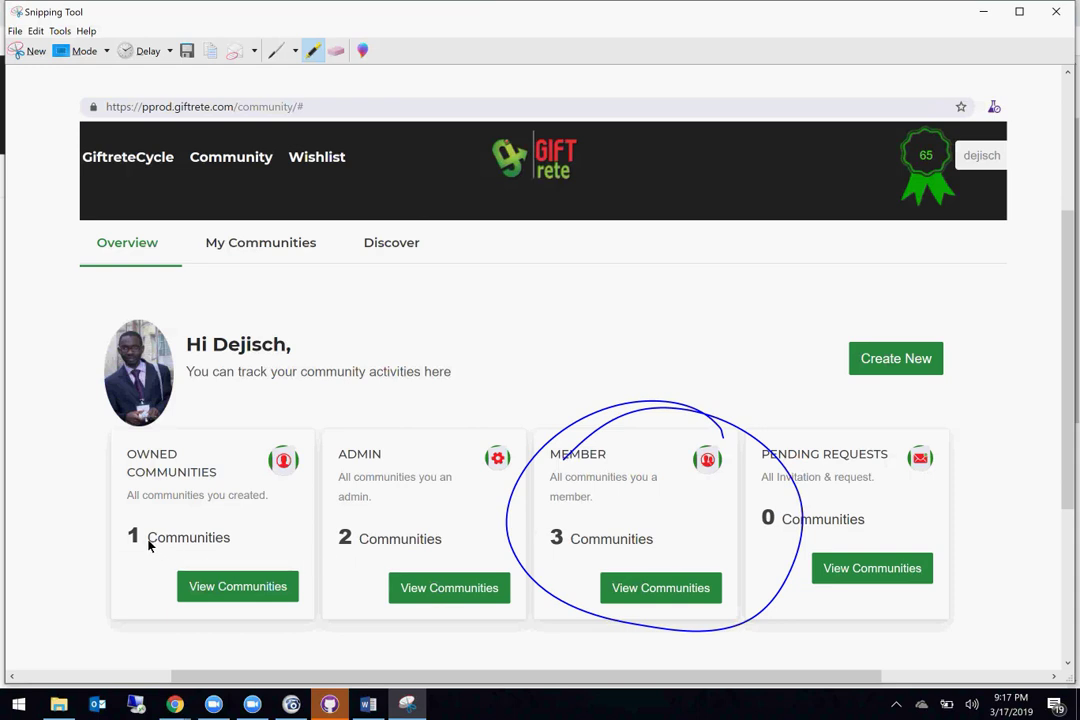
mouse_move(149, 544)
mouse_down()
mouse_move(260, 545)
mouse_move(152, 538)
mouse_move(191, 540)
mouse_up()
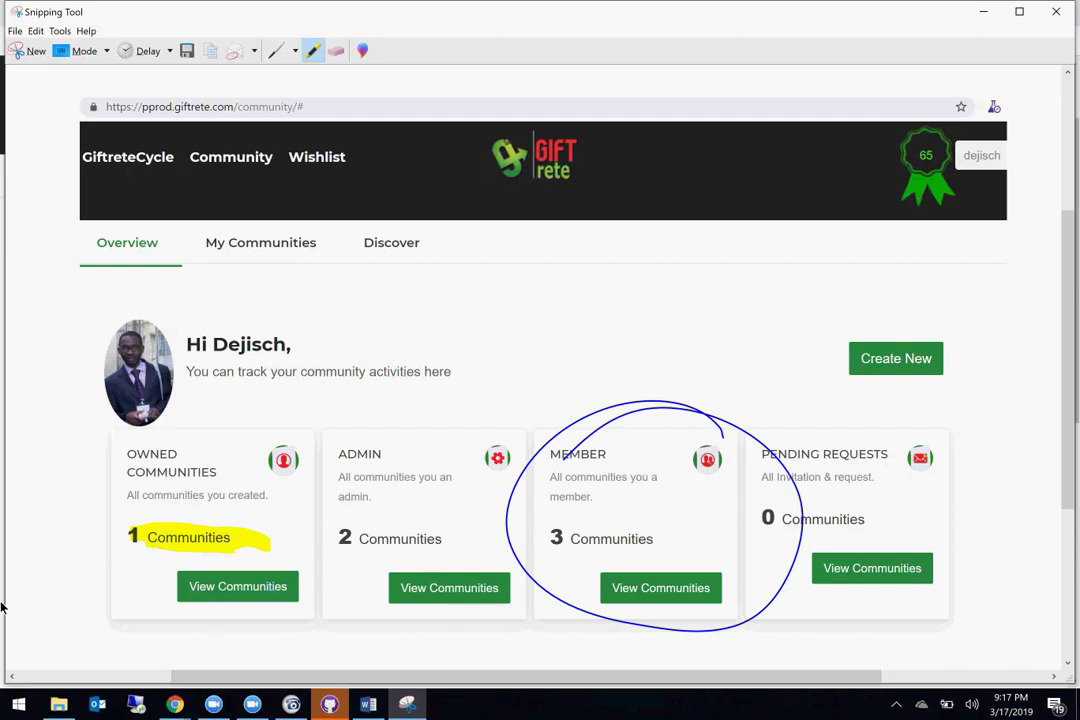
Step: Launch PowerPoint maximized with a blank presentation, then bring the Giftrete overview window forward
click(14, 702)
text(power)
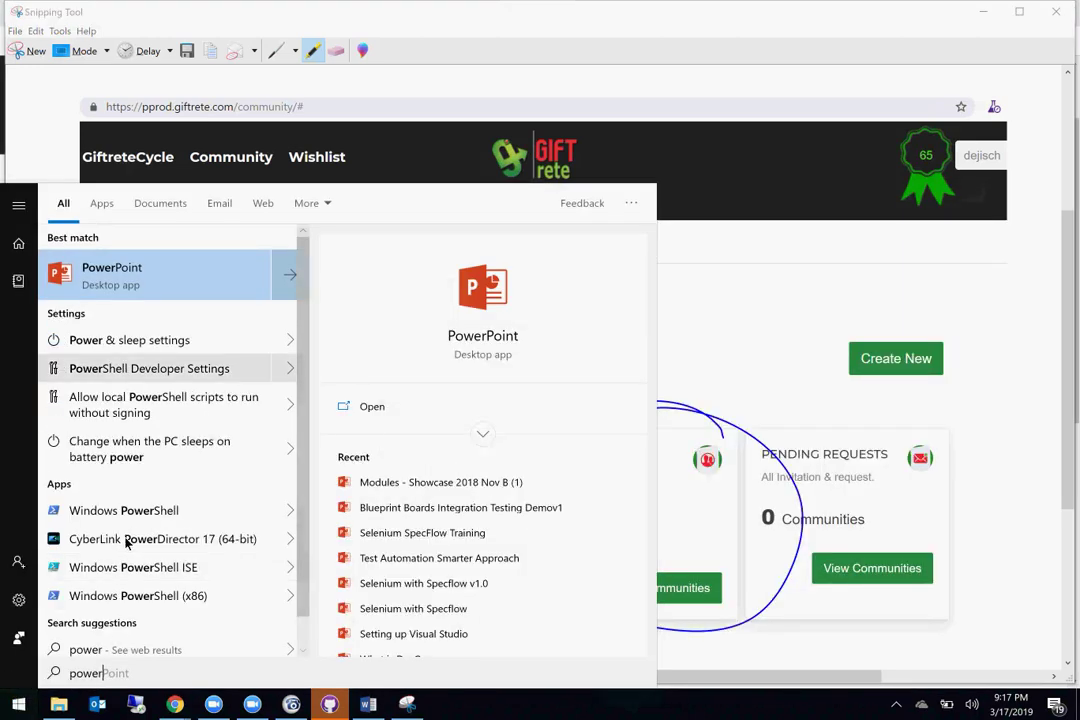
click(211, 282)
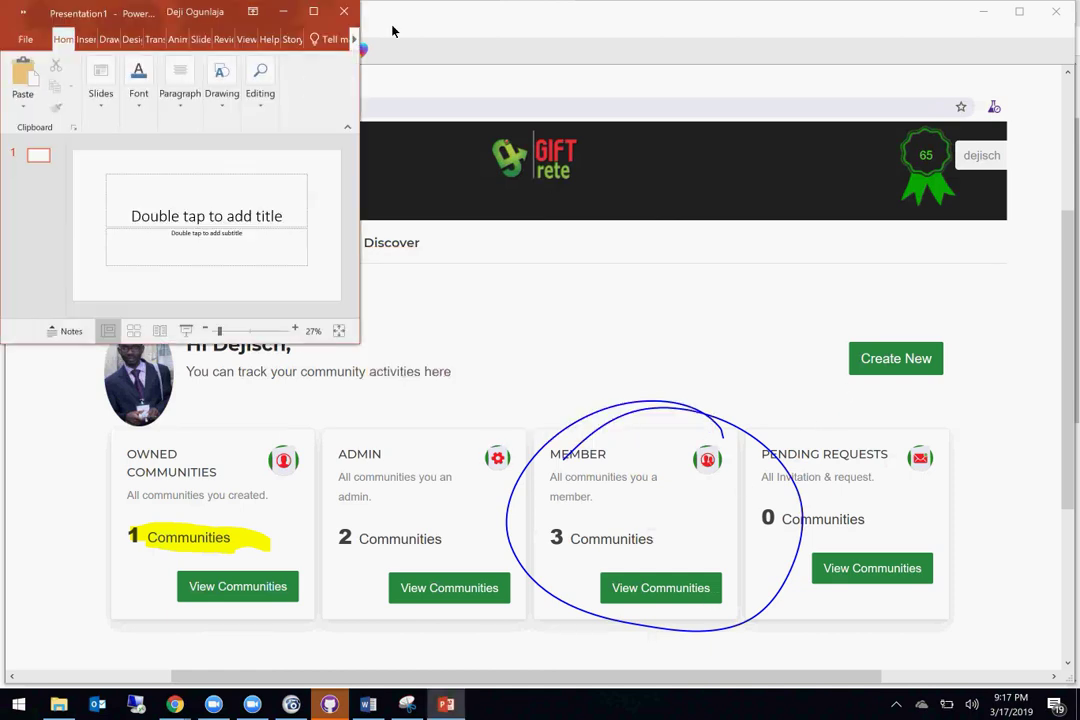
click(314, 12)
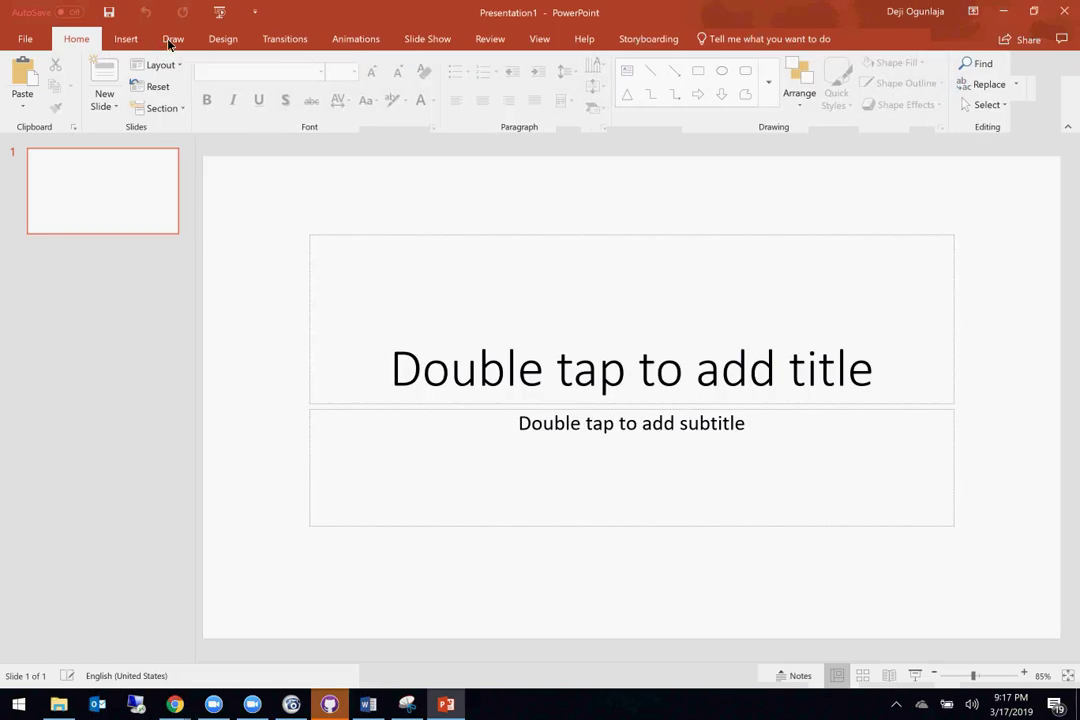
click(128, 42)
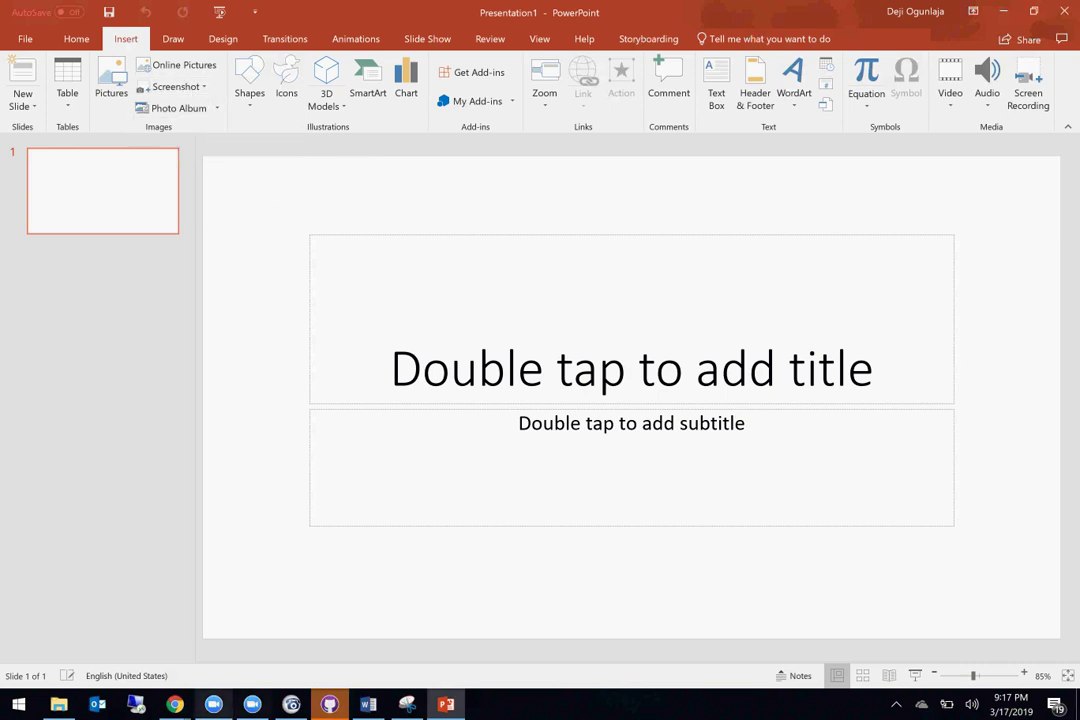
mouse_move(174, 704)
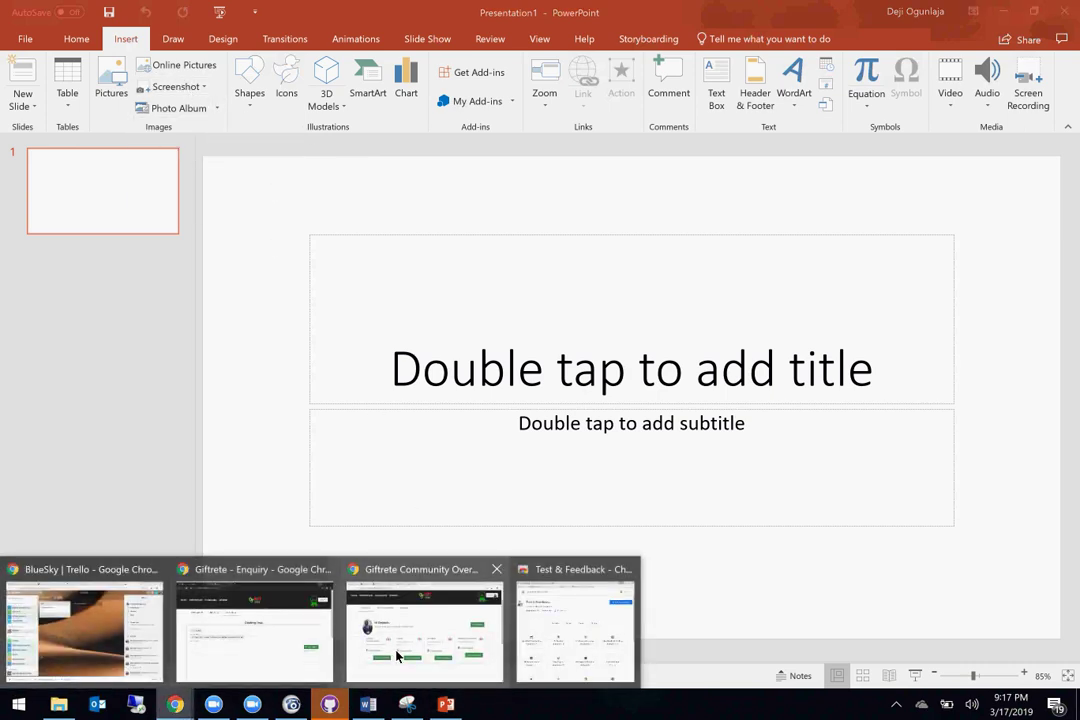
click(398, 656)
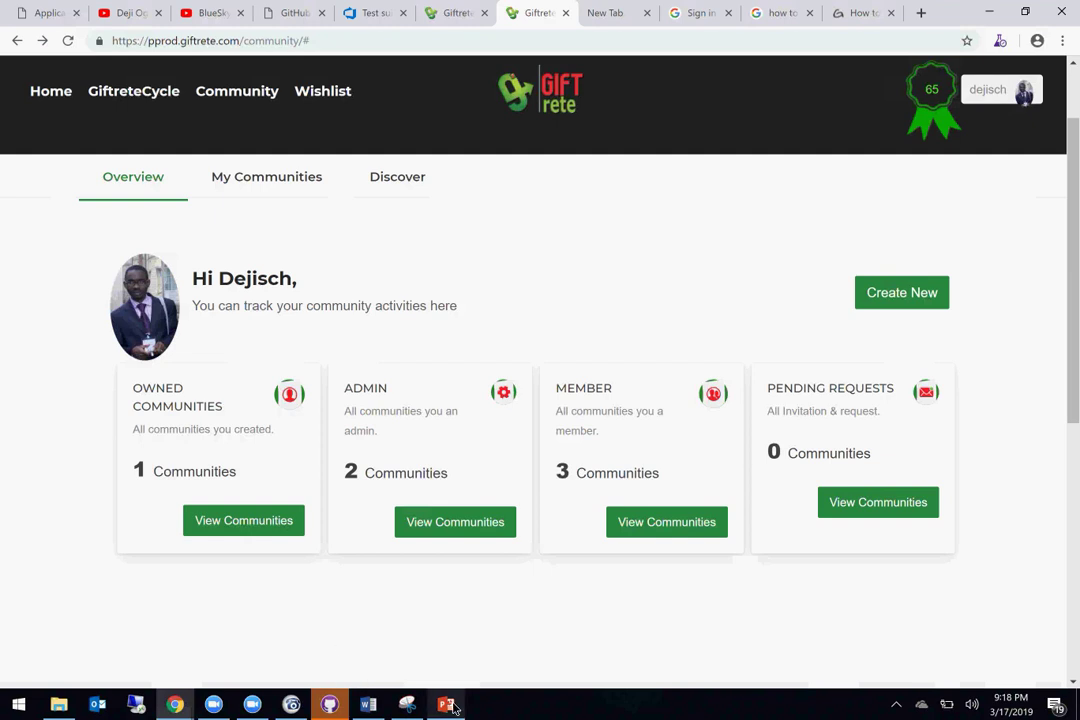
Step: Insert a Screen Clipping of the Giftrete community overview panel onto the first slide
click(447, 705)
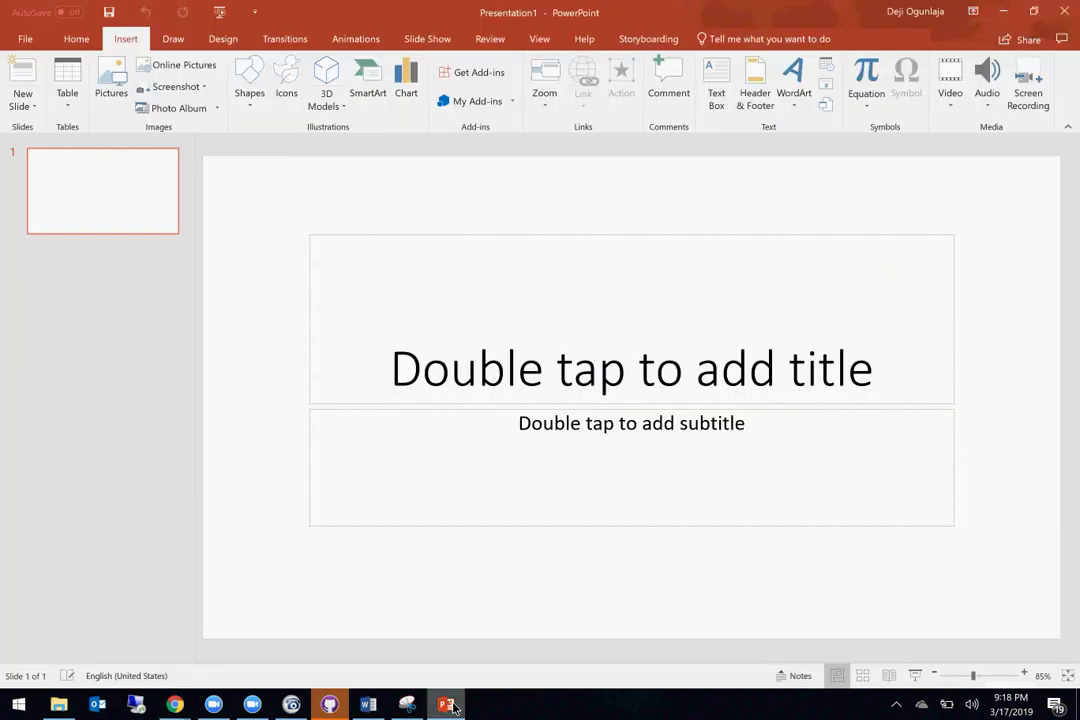
click(180, 88)
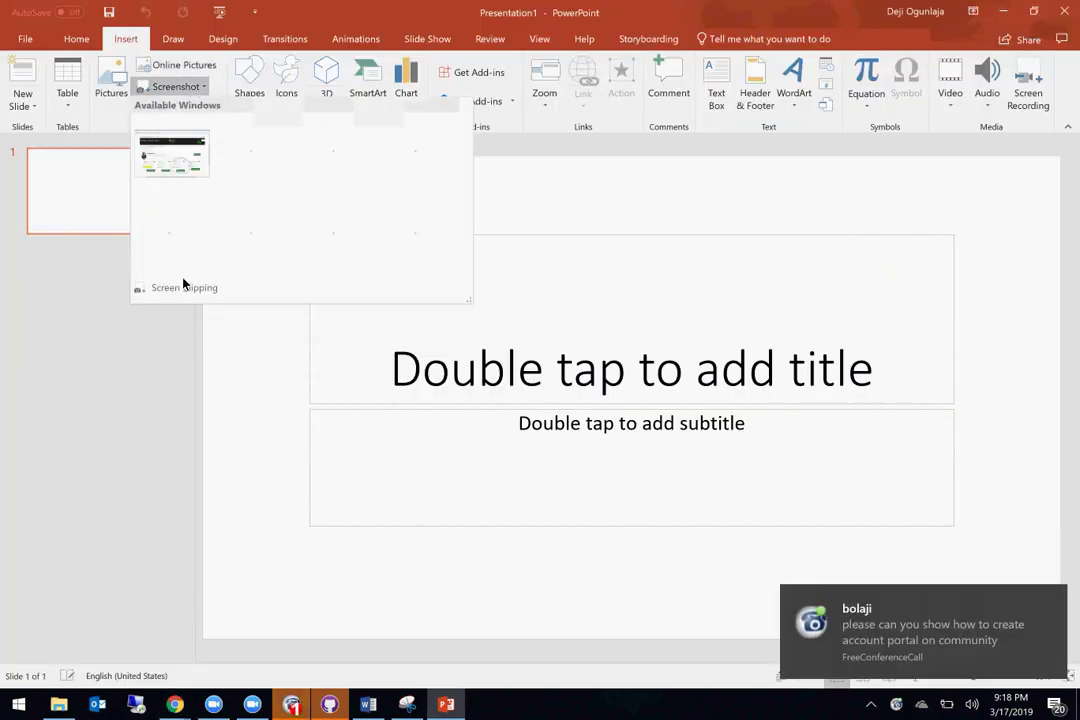
click(183, 291)
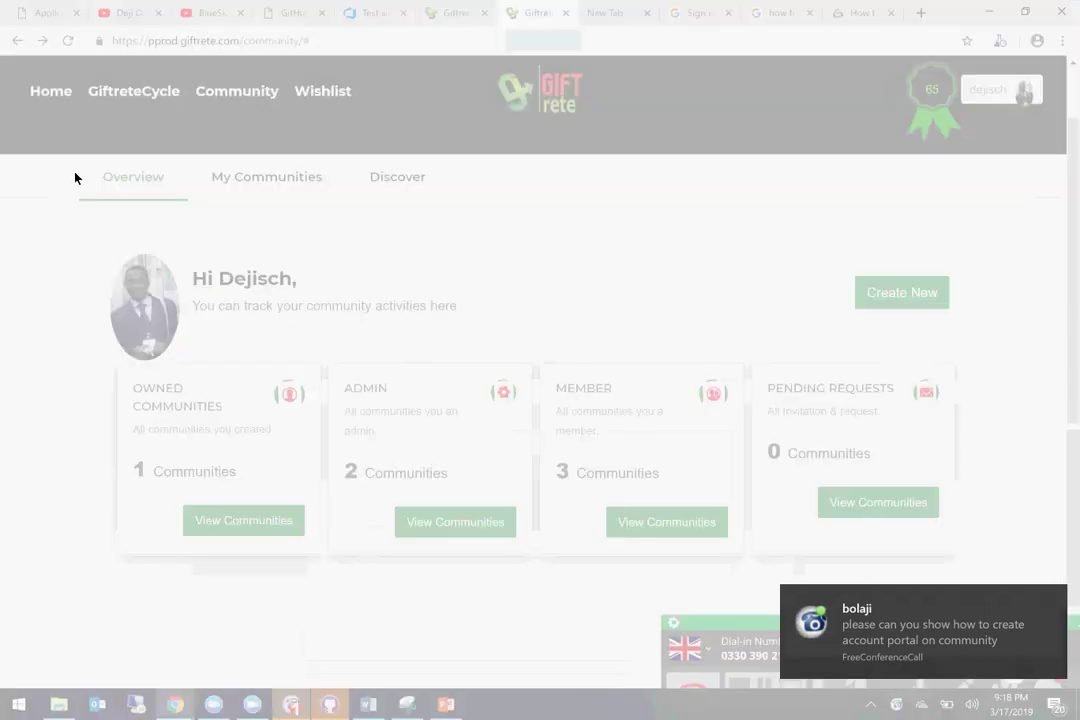
drag(70, 158, 1040, 576)
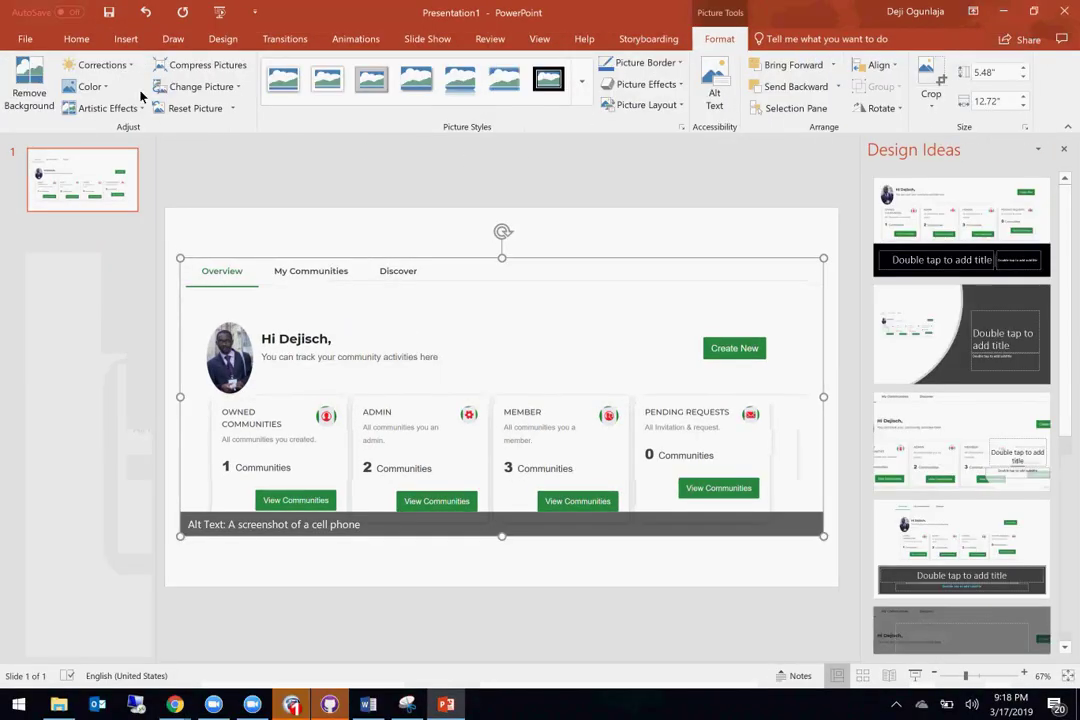
Step: Draw a rectangle over the Member card and set its fill to No Fill
click(120, 39)
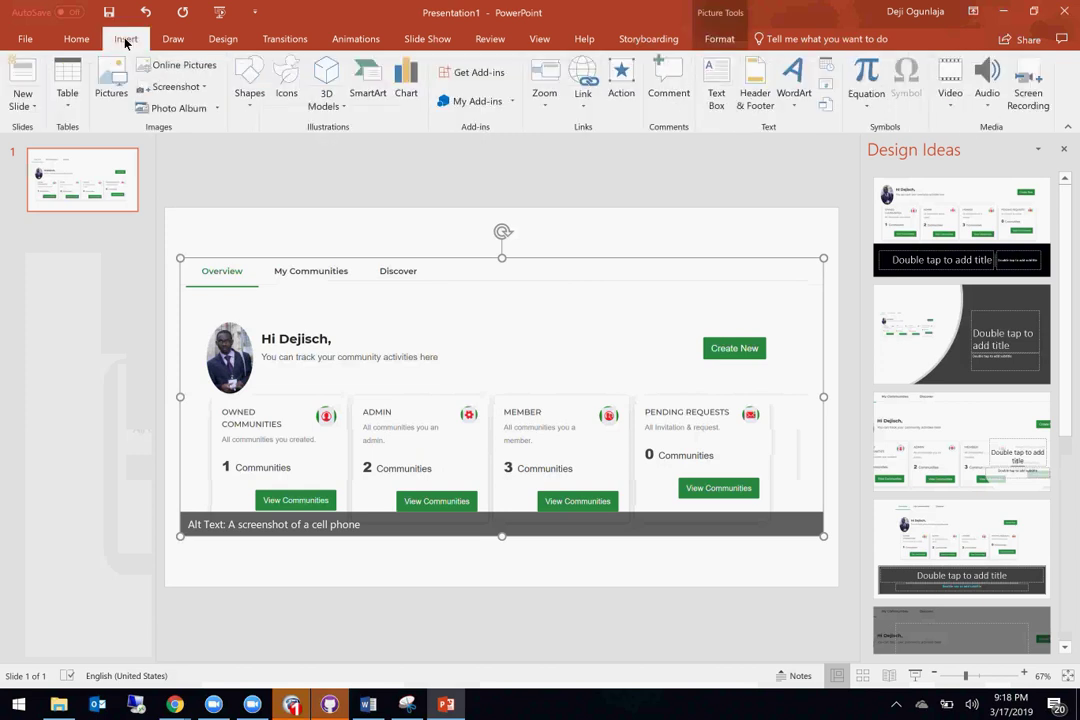
click(248, 85)
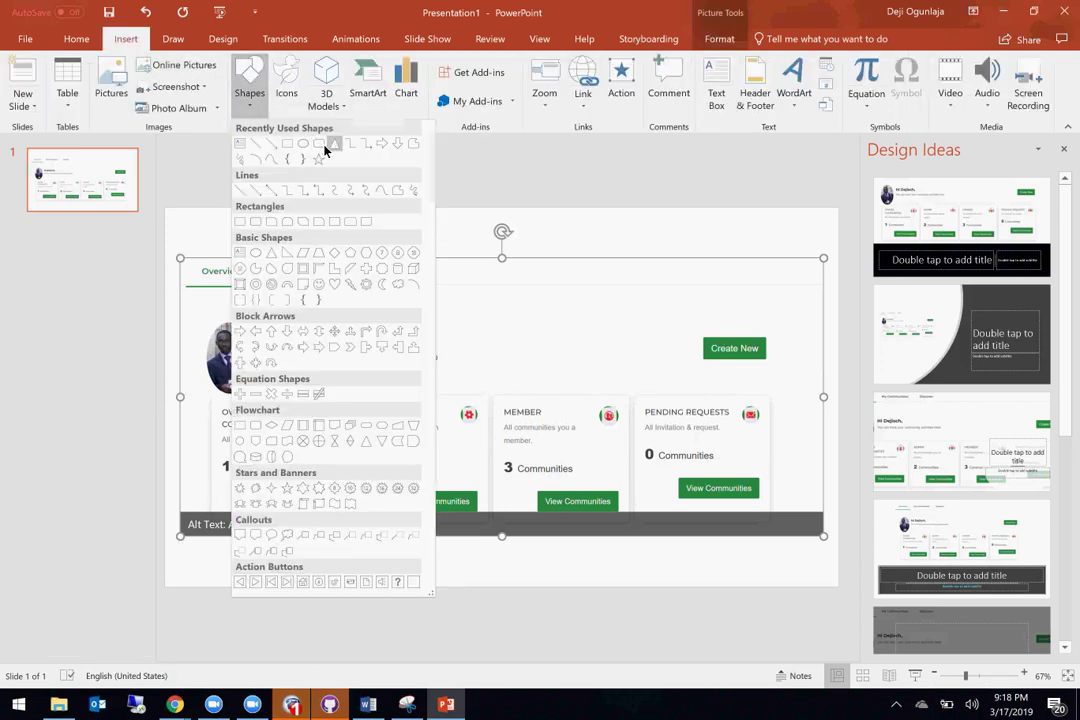
click(286, 144)
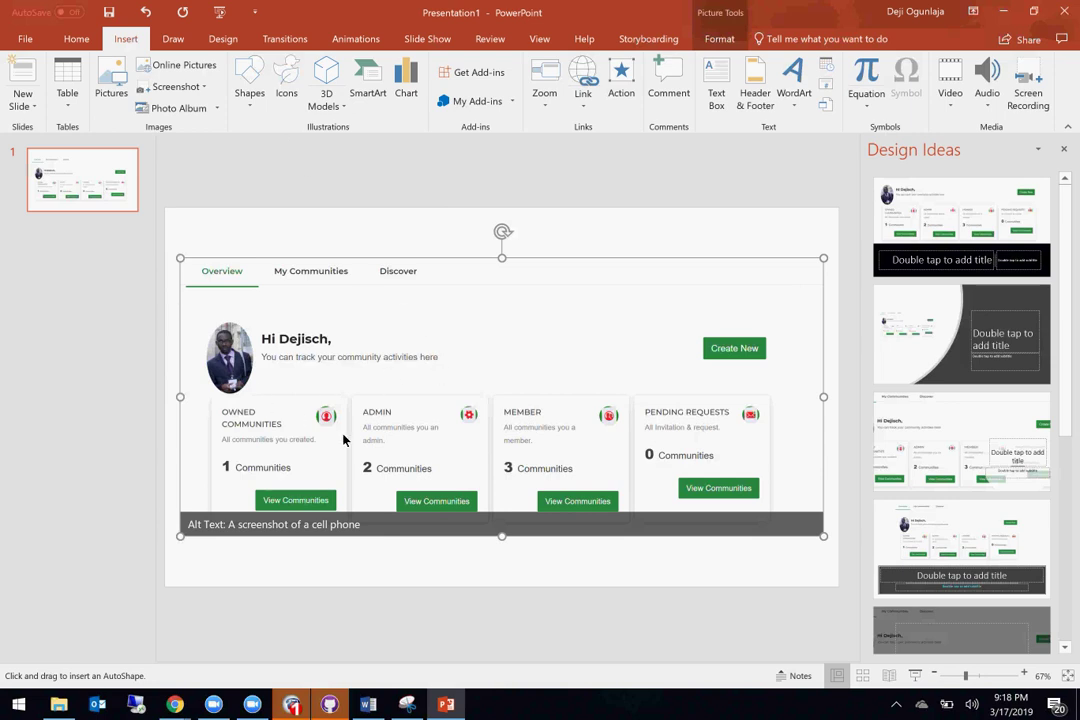
mouse_move(491, 431)
mouse_down()
mouse_move(619, 552)
mouse_move(664, 549)
mouse_move(650, 550)
mouse_up()
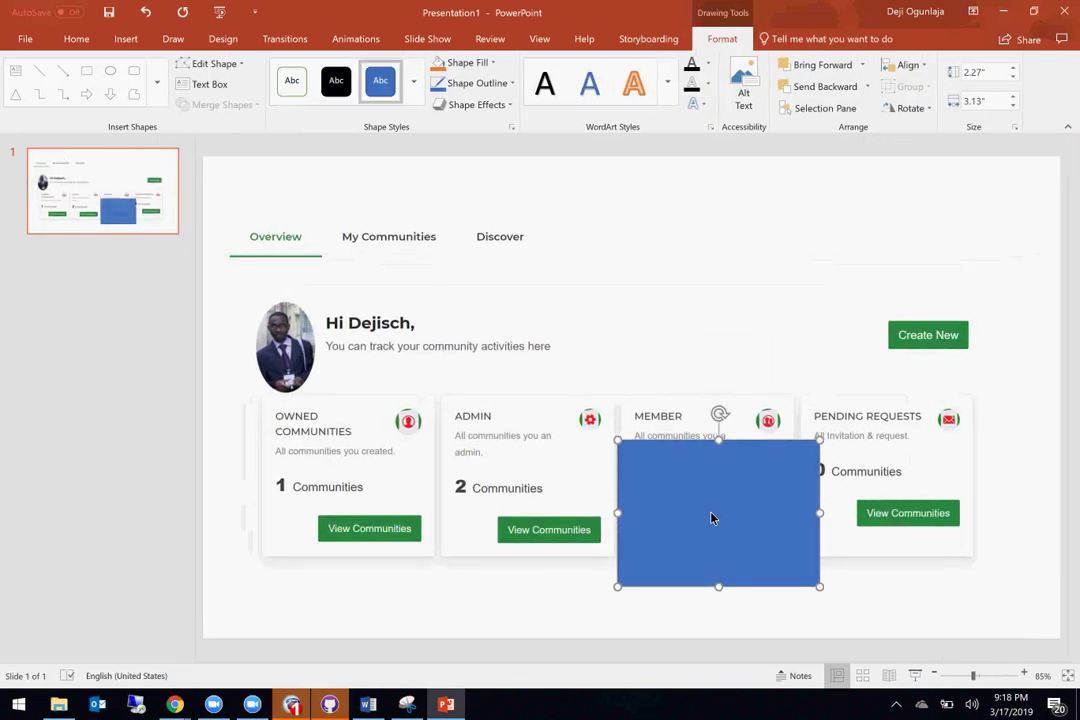
right_click(712, 518)
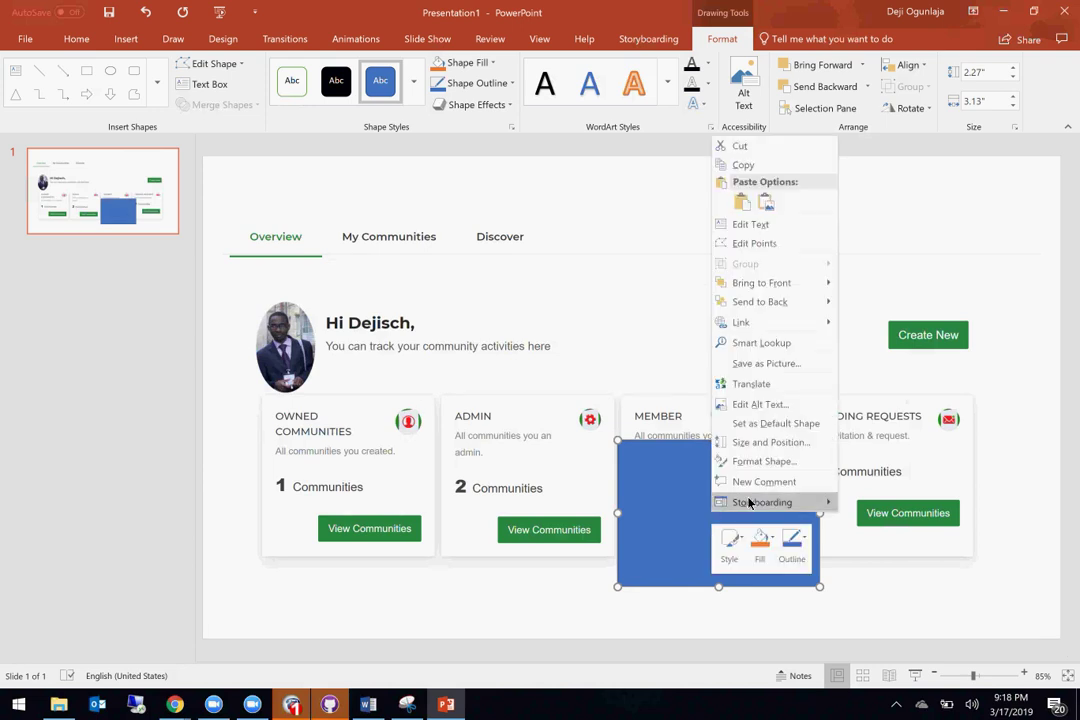
click(769, 549)
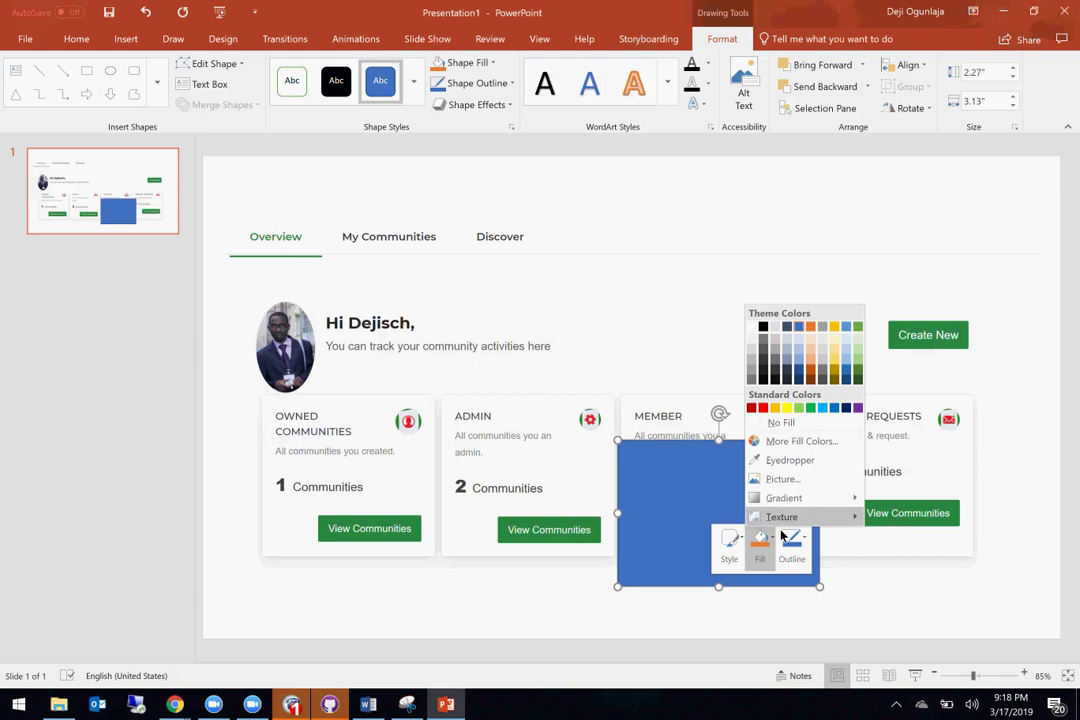
click(781, 422)
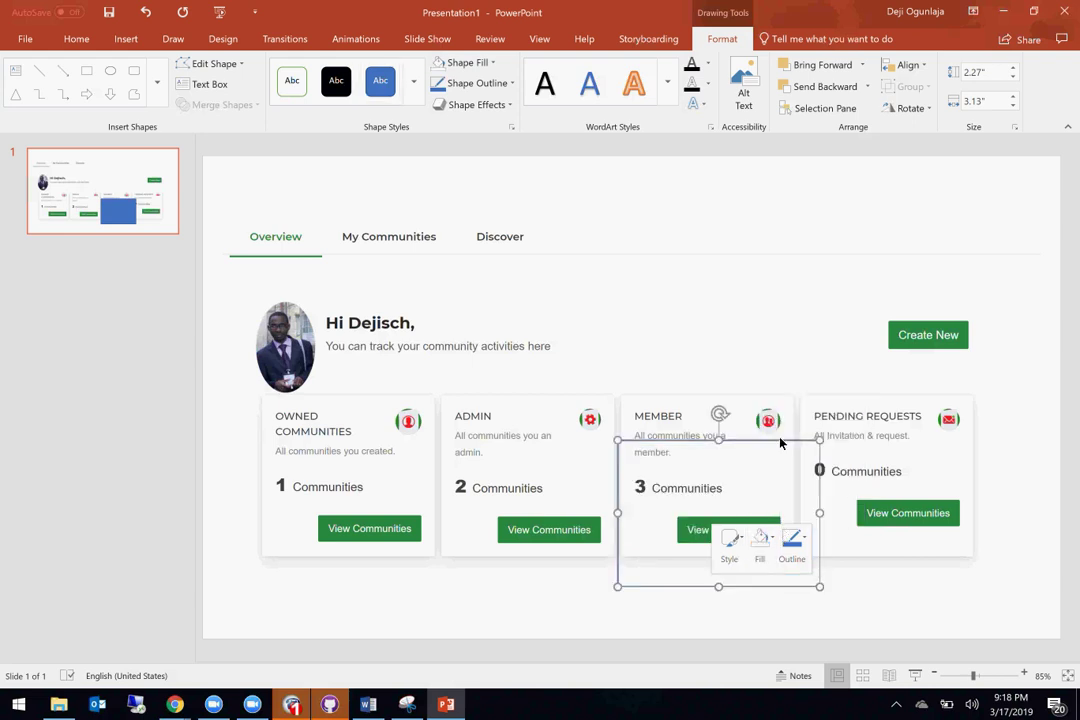
Step: Marquee-select the slide's screenshot picture together with the rectangle
click(675, 265)
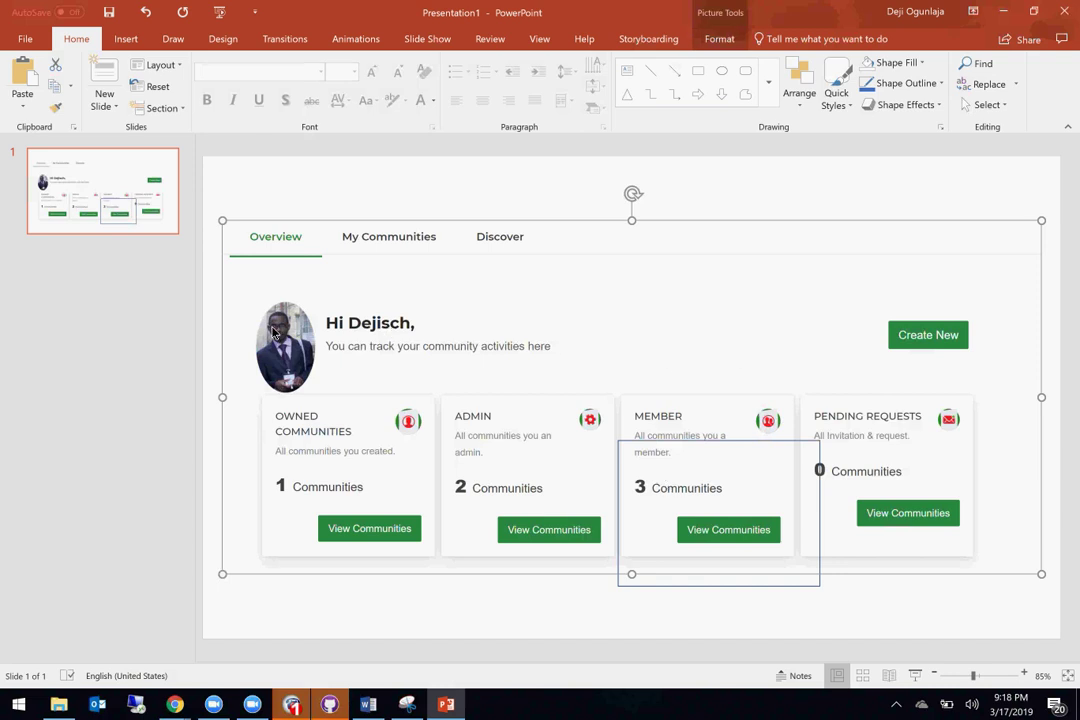
click(214, 193)
mouse_move(214, 193)
mouse_down()
mouse_move(839, 403)
mouse_move(1041, 579)
mouse_move(1063, 627)
mouse_up()
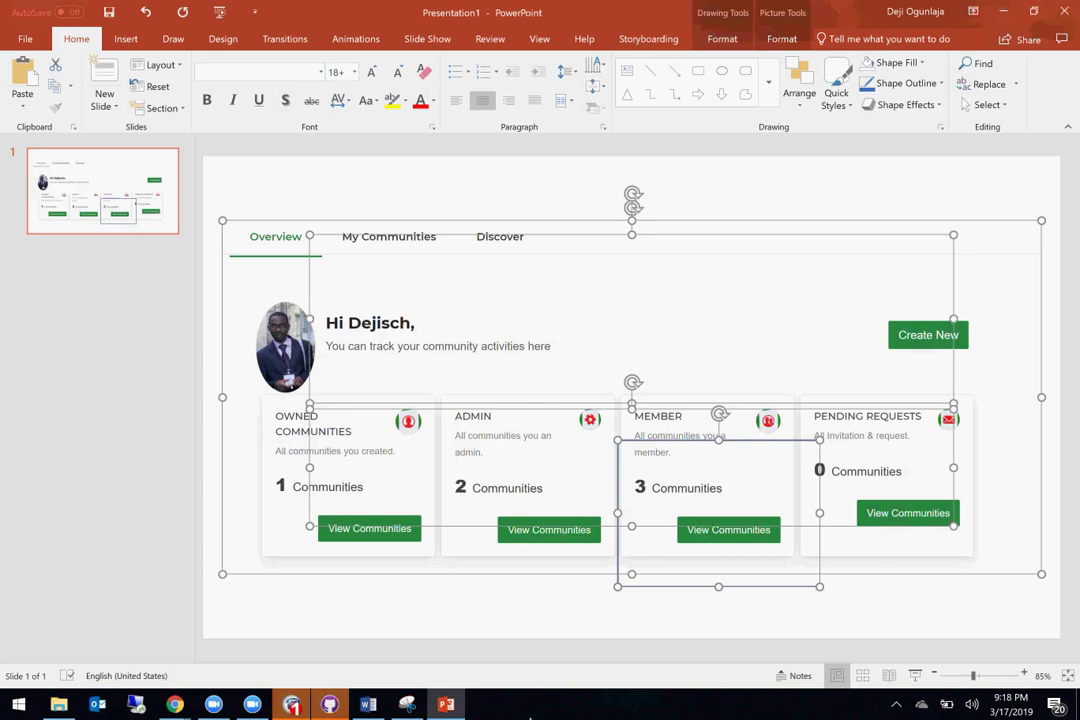
click(368, 704)
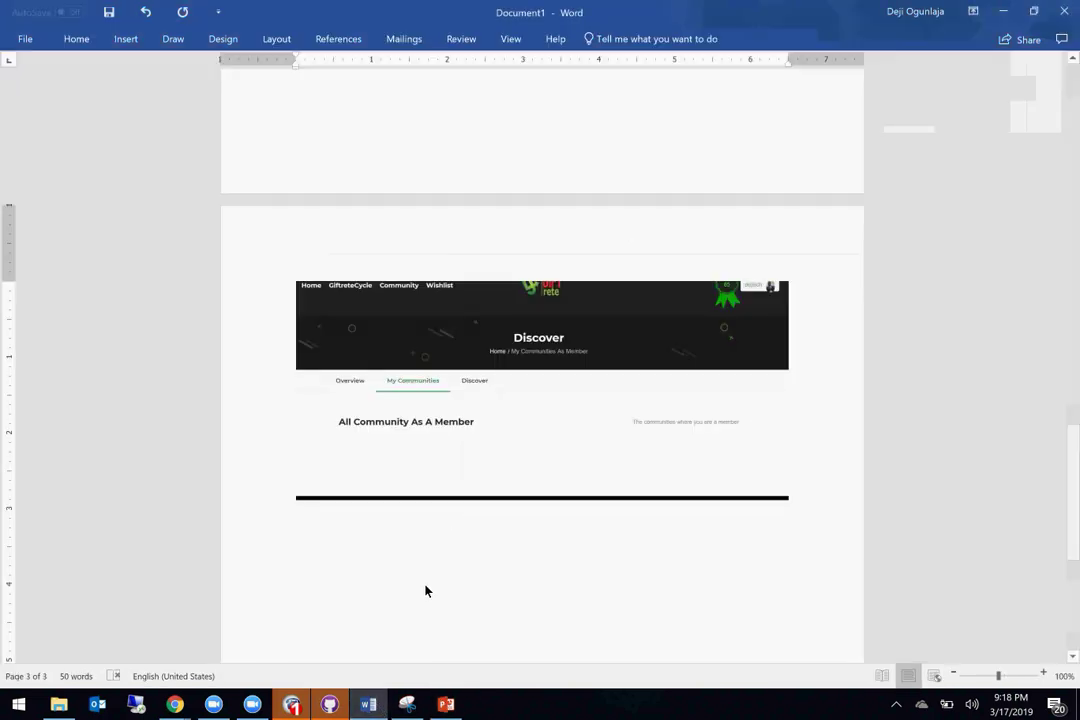
click(292, 704)
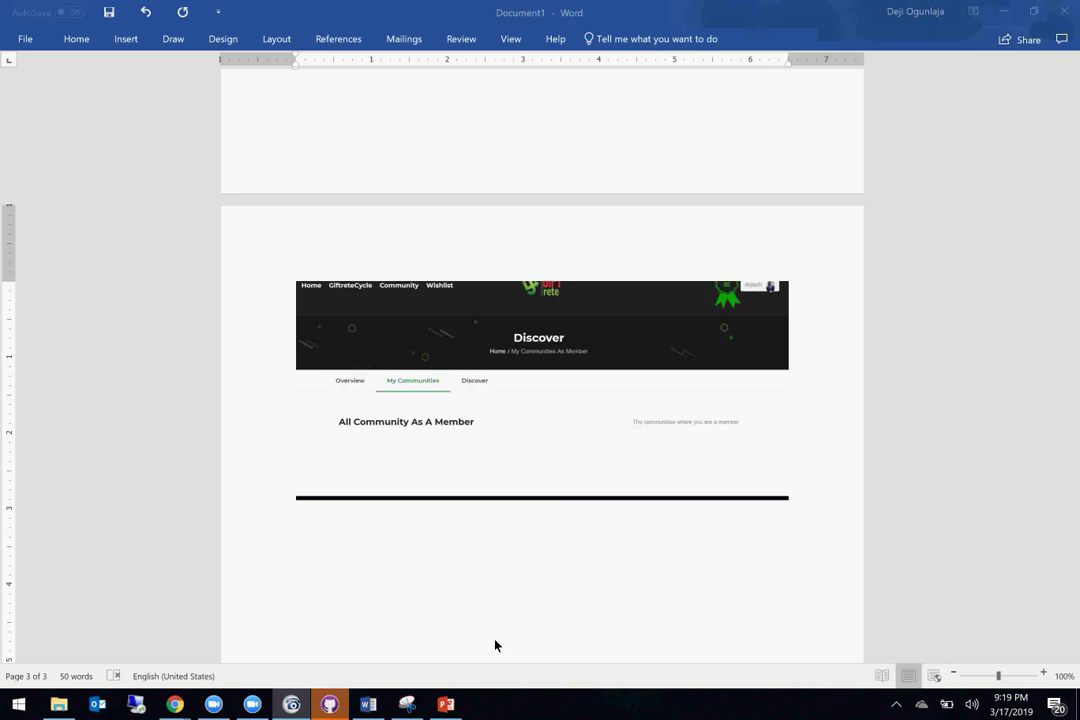
mouse_move(195, 697)
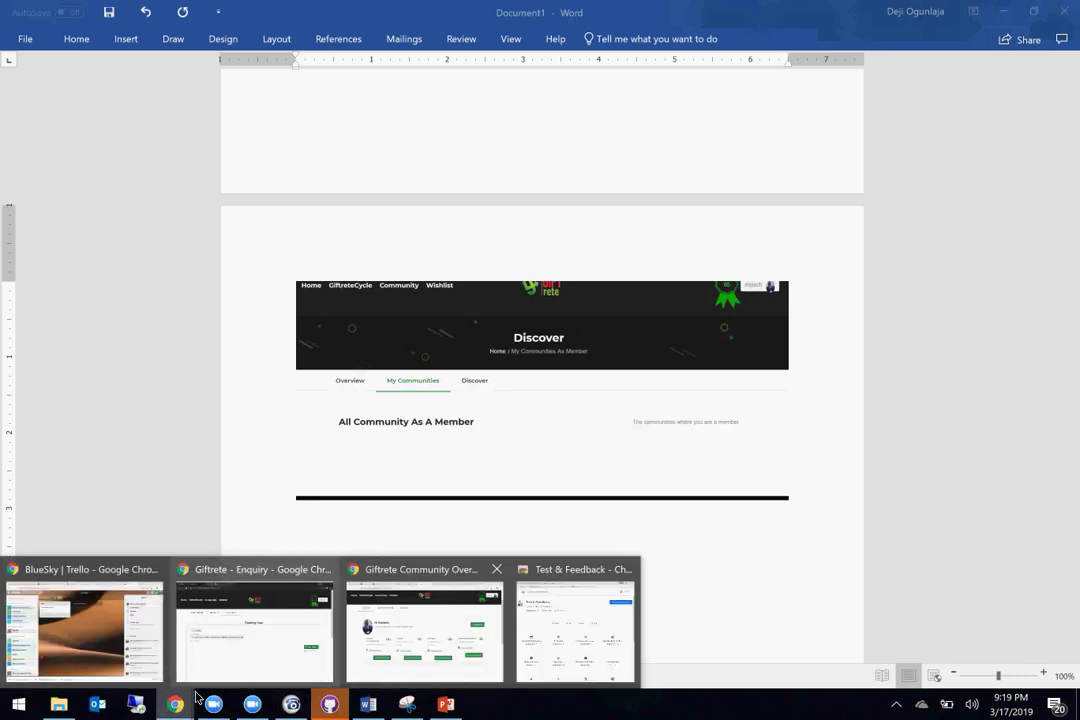
Step: Reload the Giftrete community overview page and open the Create New community form
click(441, 639)
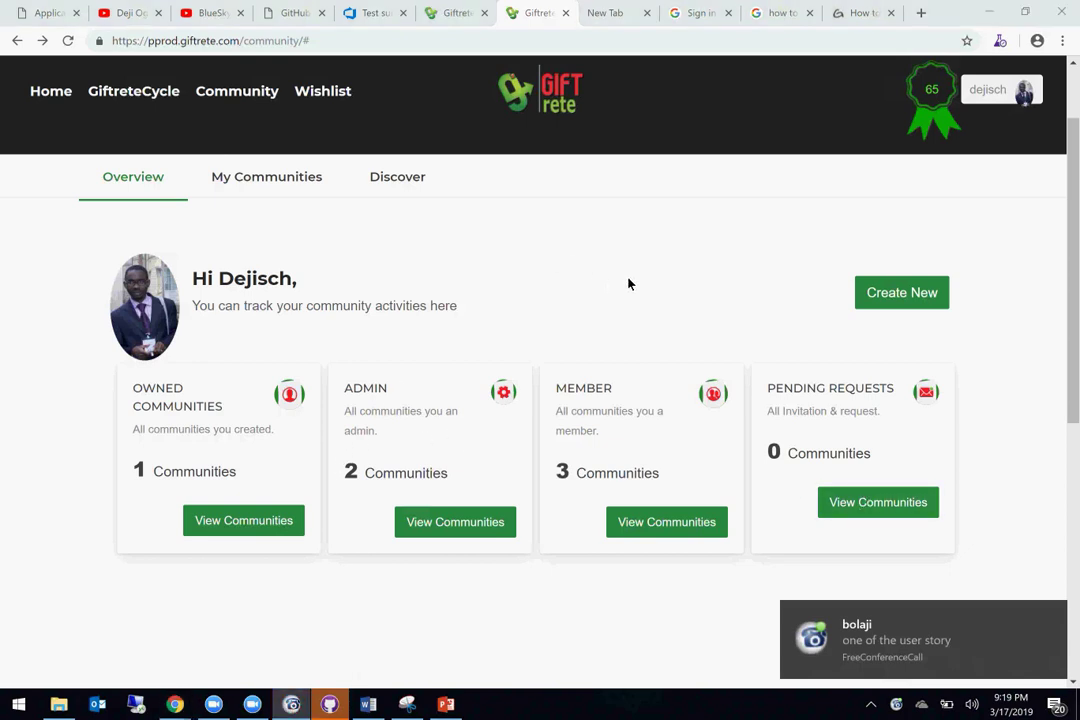
click(258, 92)
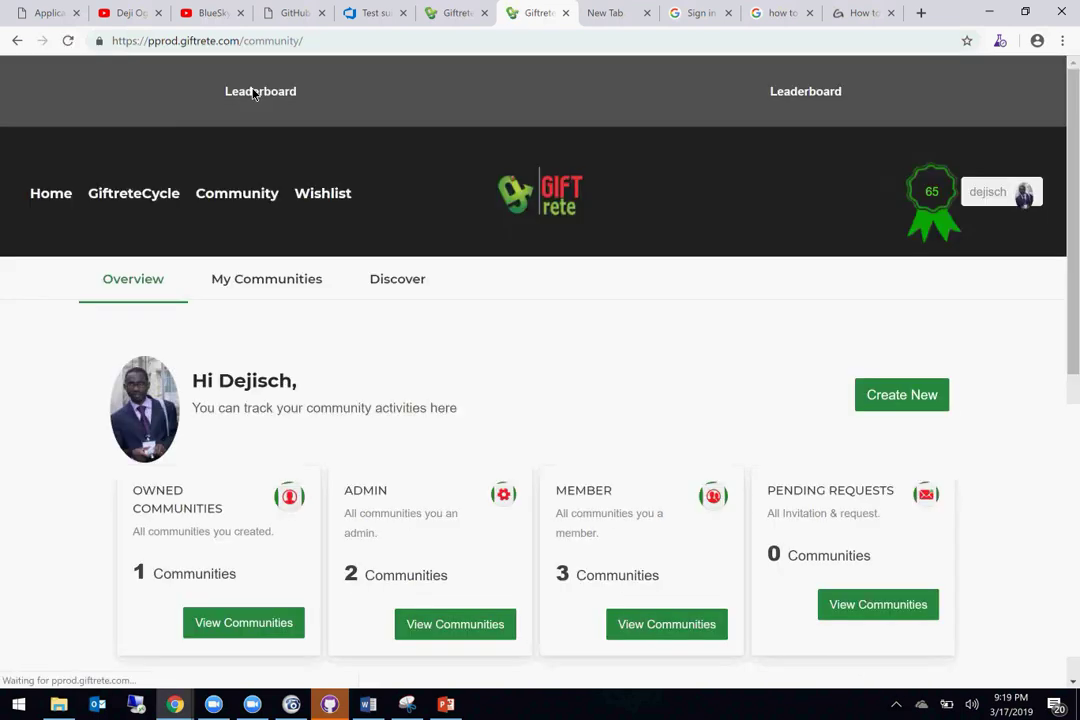
scroll(602, 377, down, 1)
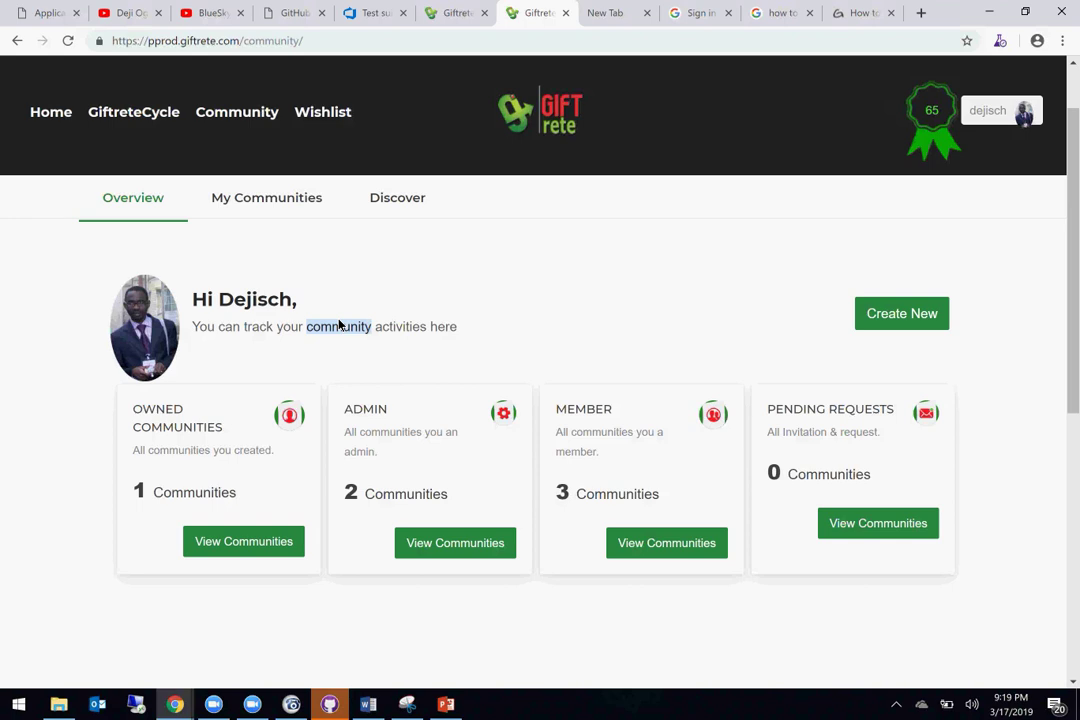
click(495, 352)
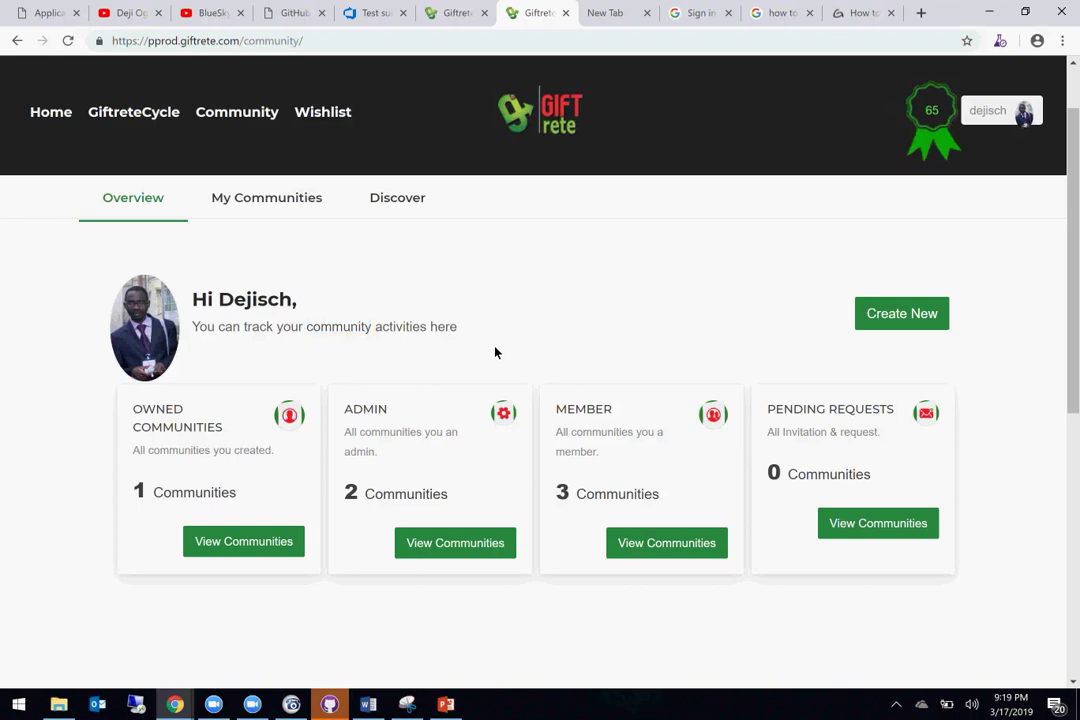
click(903, 315)
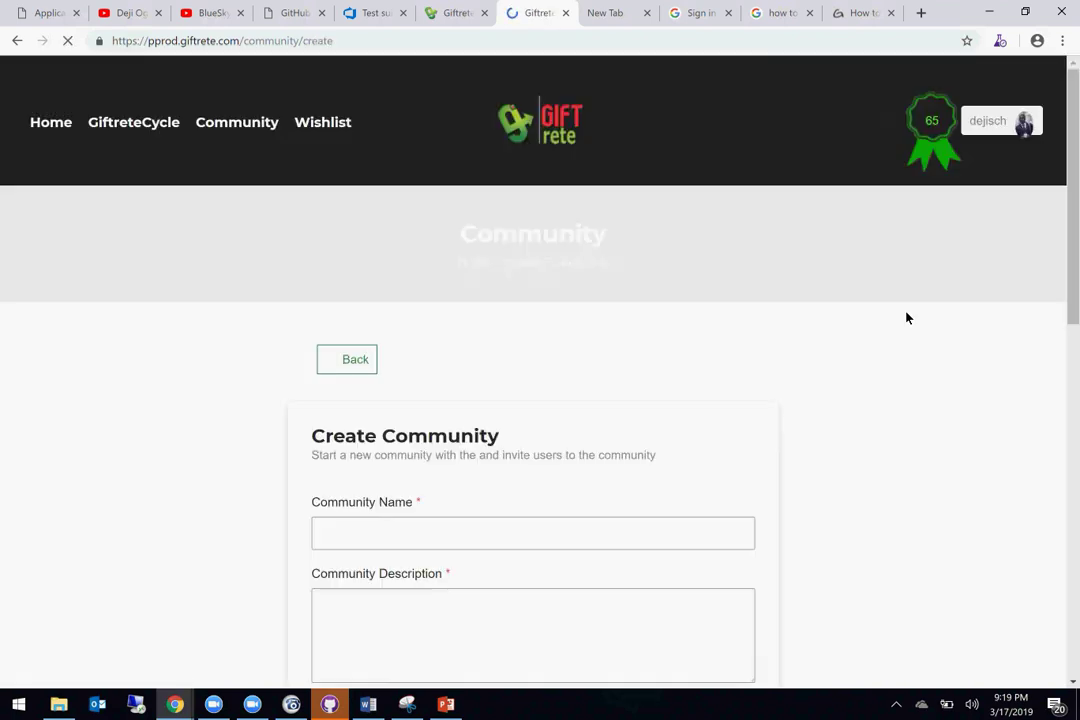
Step: Enter the community name 'My BlueSkyCitadel Community1' from autofill plus 1, and copy it
scroll(803, 316, down, 3)
scroll(801, 316, up, 1)
click(550, 251)
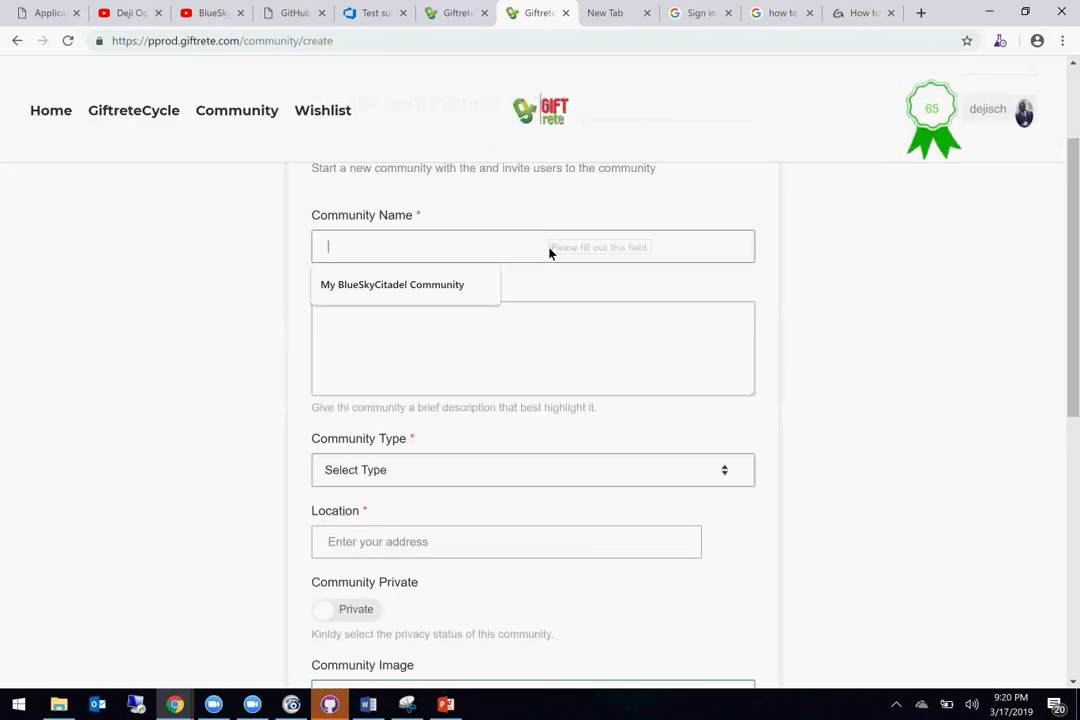
click(440, 292)
text(1)
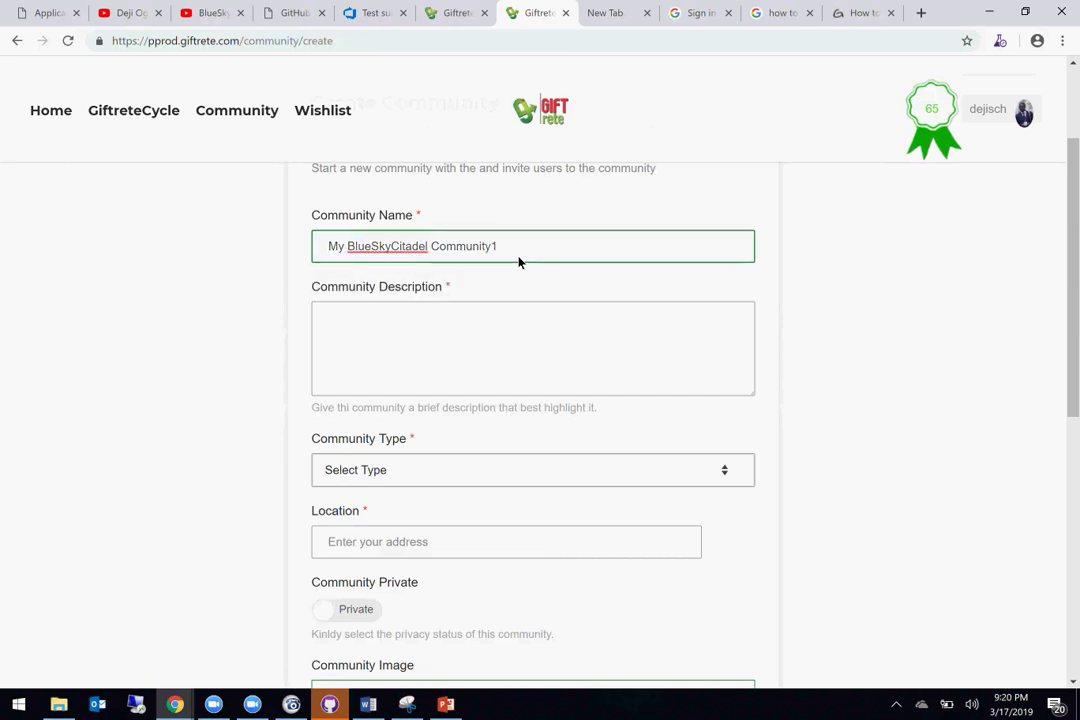
click(470, 337)
triple_click(407, 256)
key(ctrl+c)
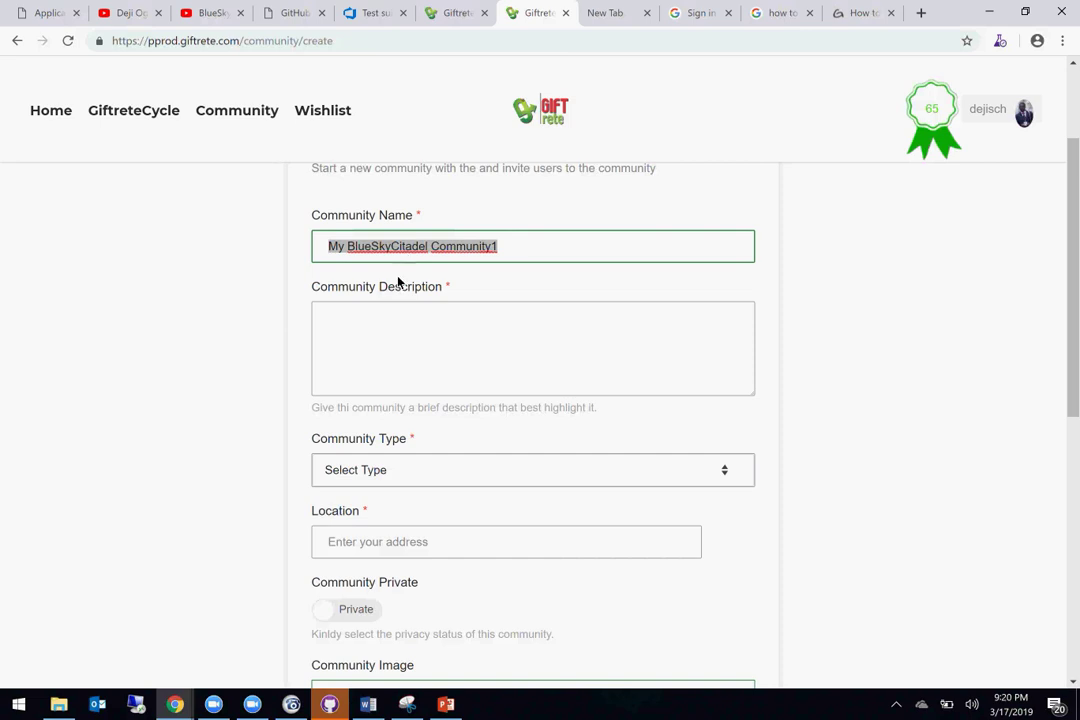
Step: Paste the community name into Community Description on three separate lines
click(369, 359)
key(ctrl+v)
key(Return)
key(ctrl+v)
key(Return)
key(ctrl+v)
scroll(370, 360, down, 3)
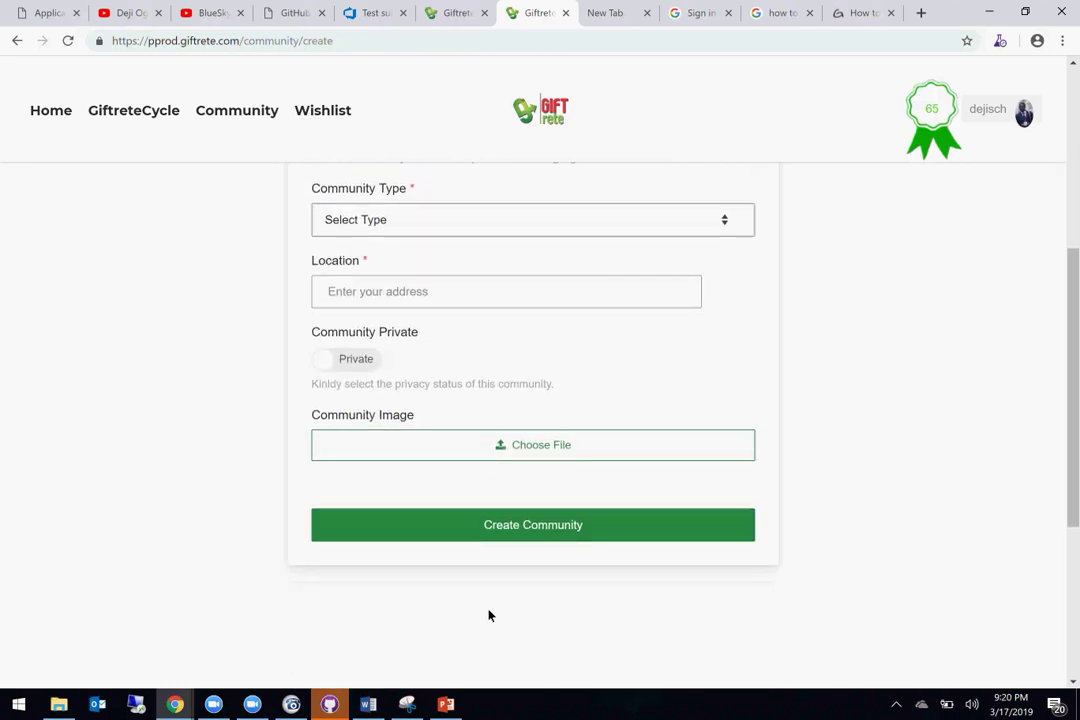
Step: Save the annotated capture as 'Capture' in Pictures, then return to the Create Community form
click(416, 709)
right_click(350, 430)
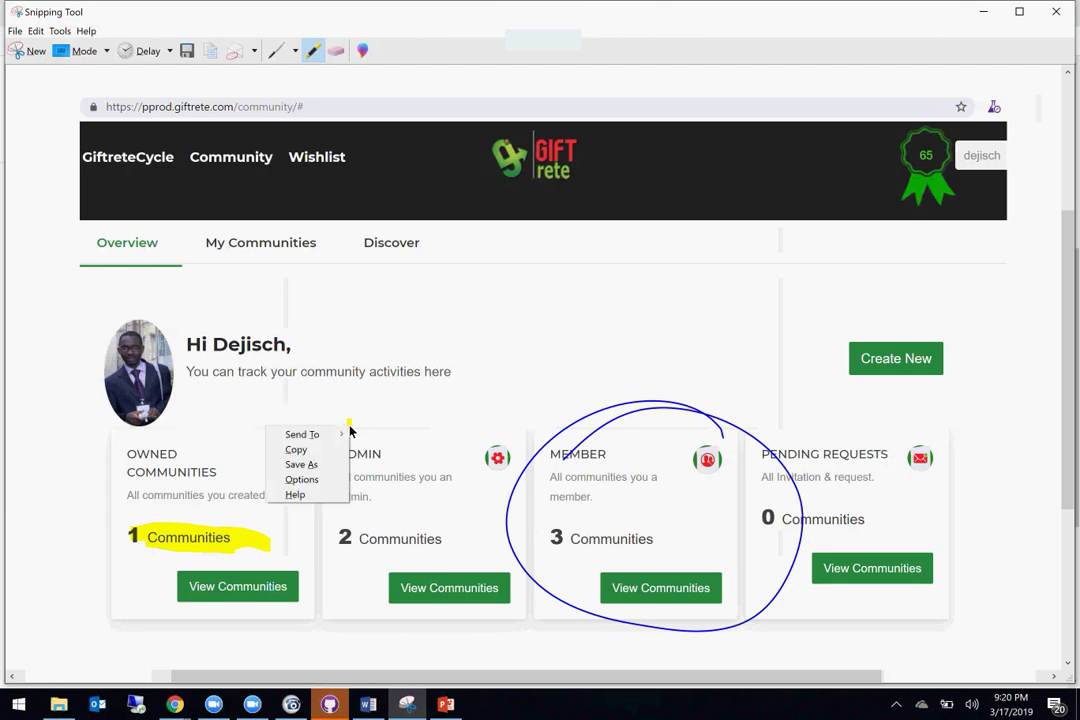
click(15, 31)
click(47, 66)
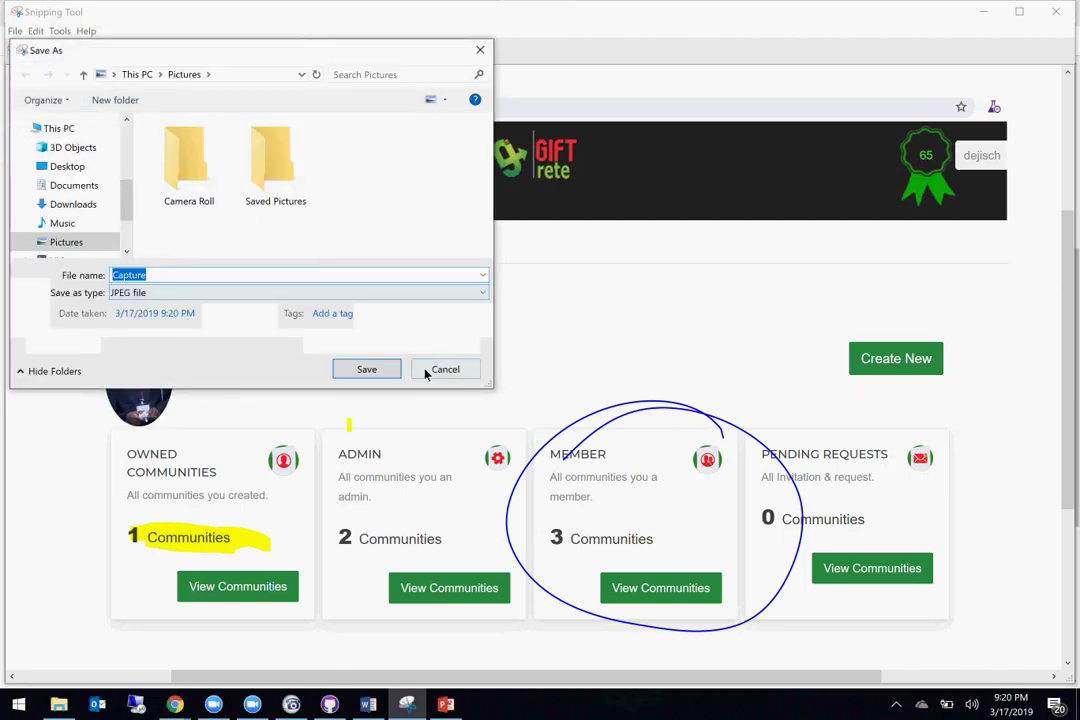
click(371, 371)
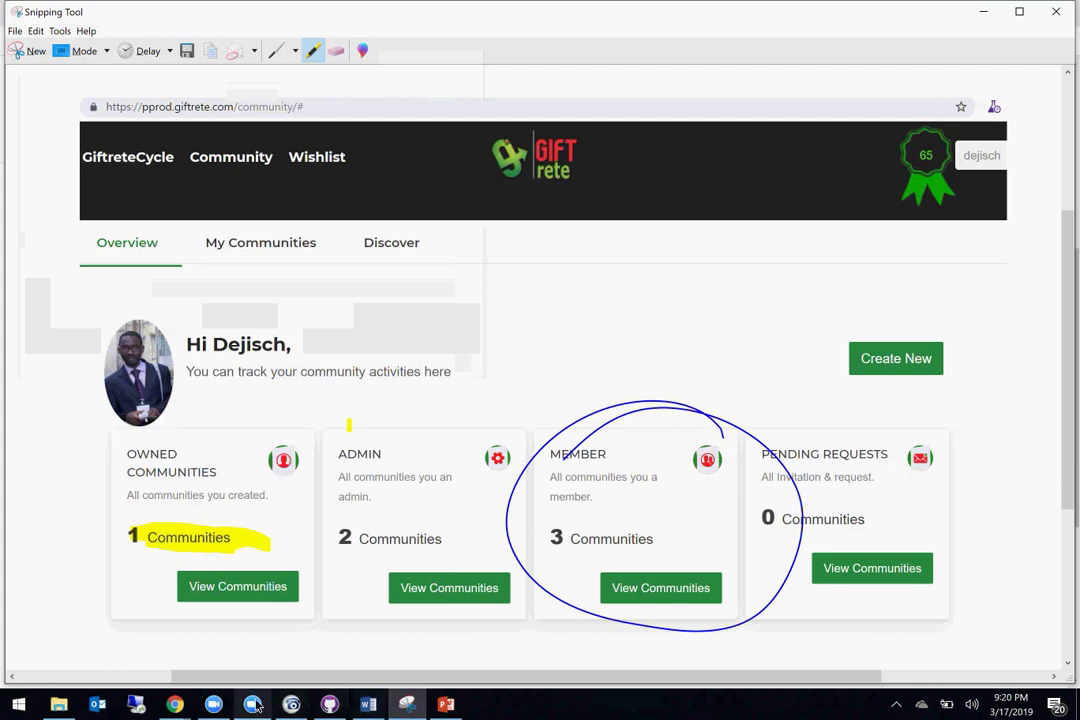
click(177, 702)
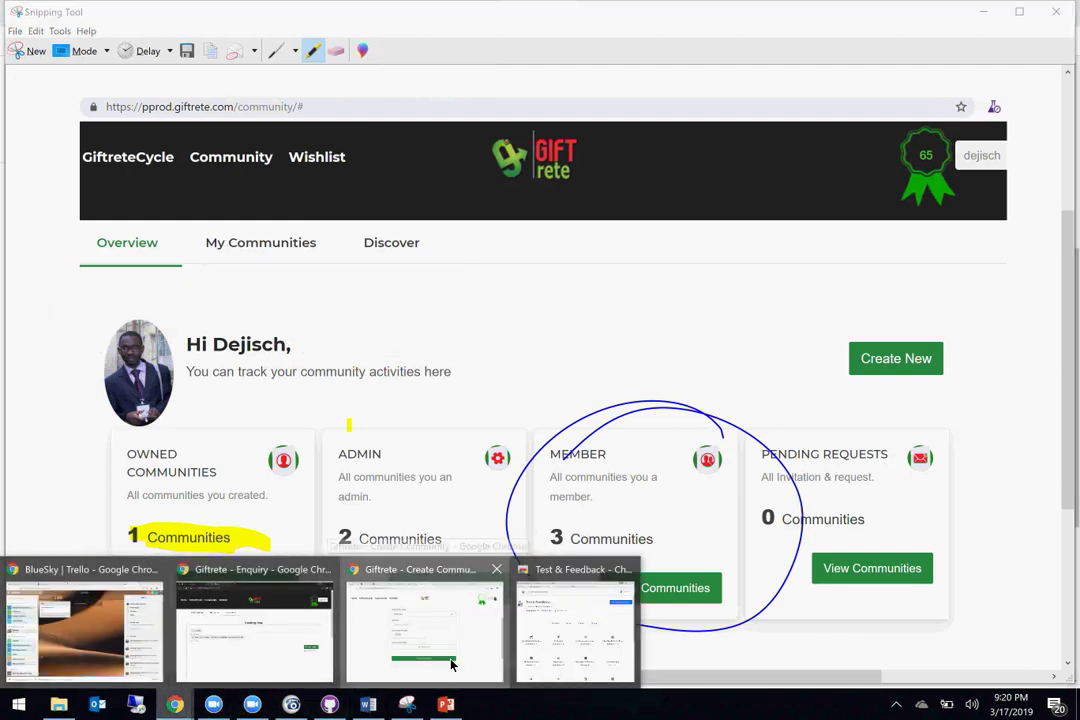
click(455, 665)
Step: Set the community type to Corporation and the location to London Road, London, UK
click(427, 306)
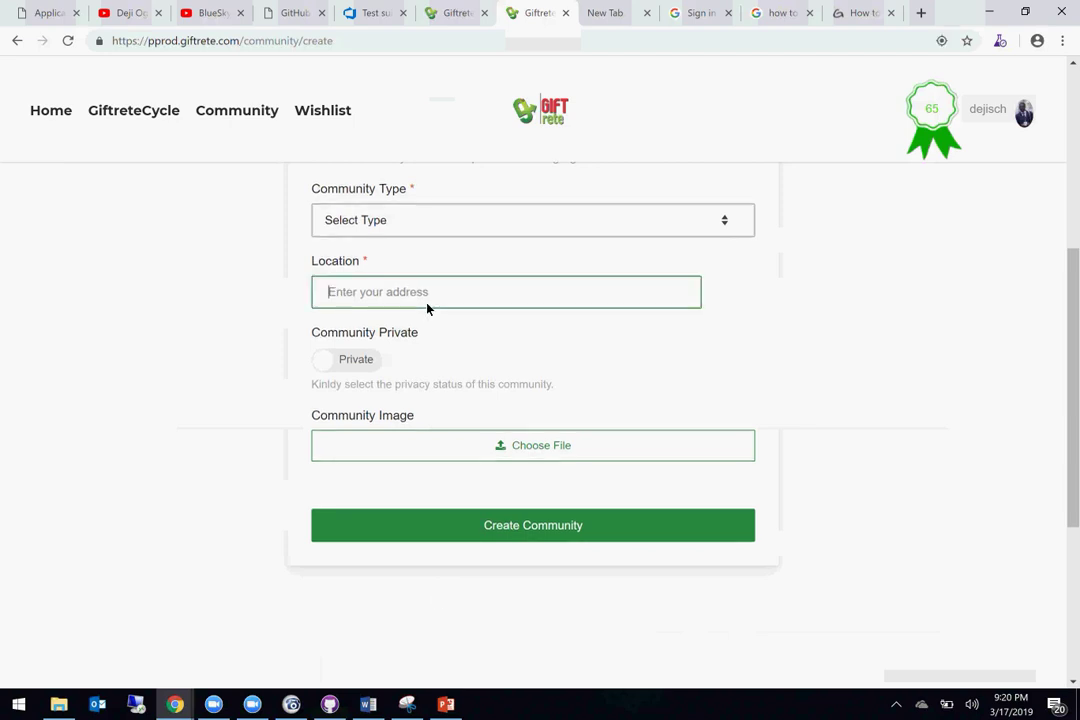
scroll(427, 308, up, 2)
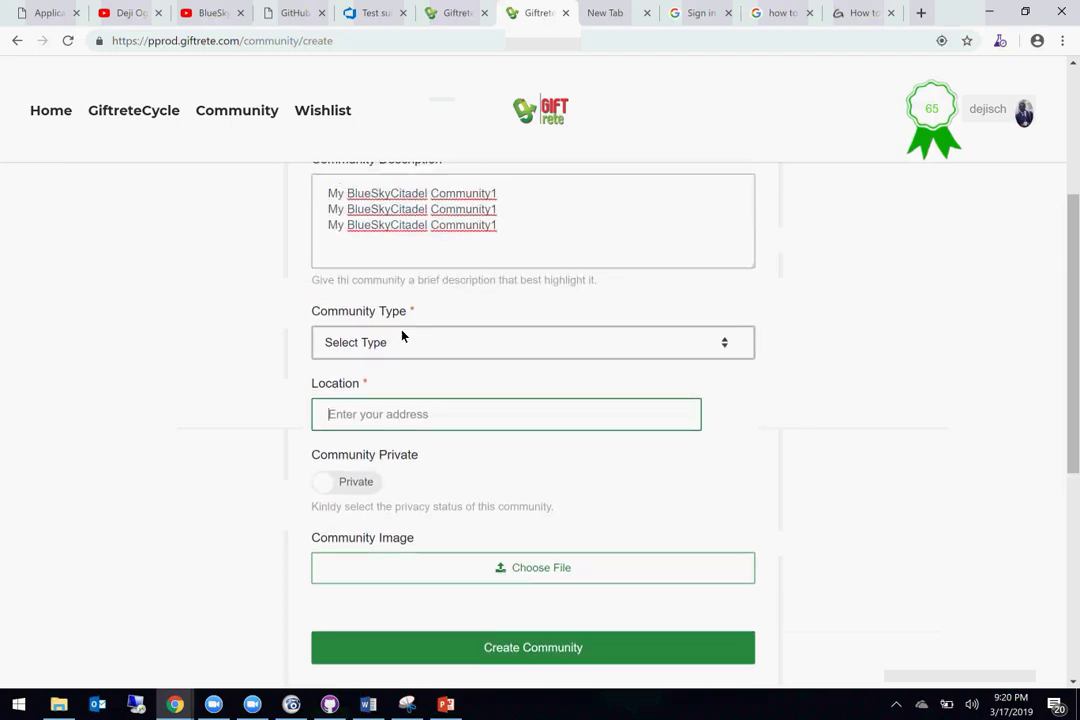
click(399, 341)
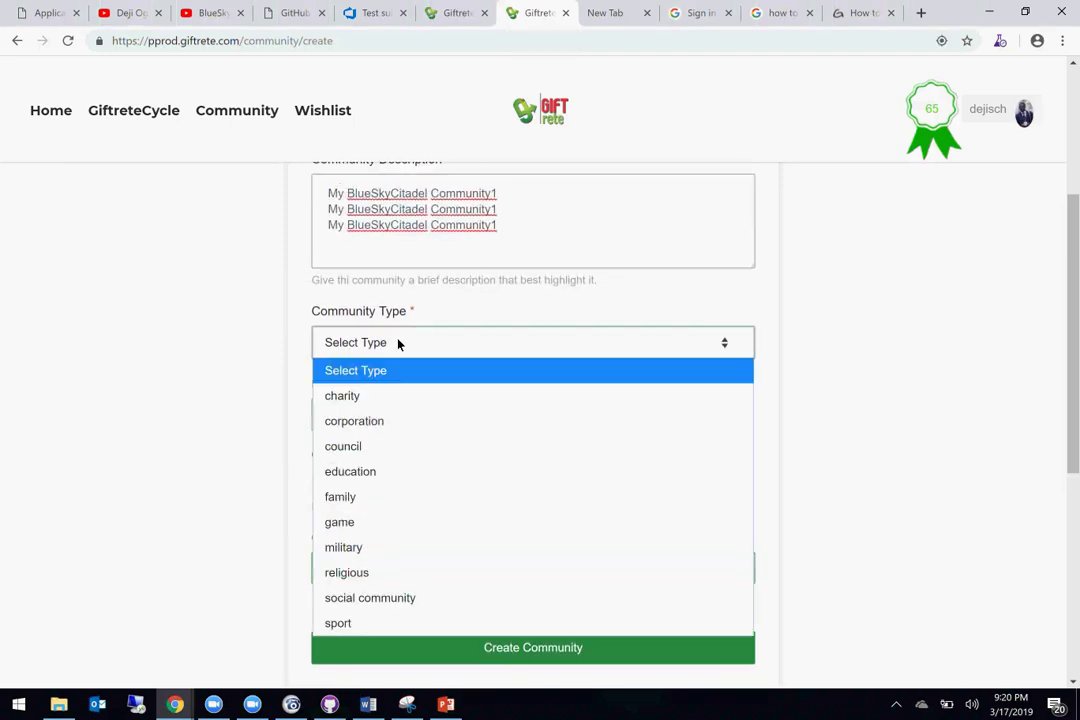
click(368, 422)
click(374, 424)
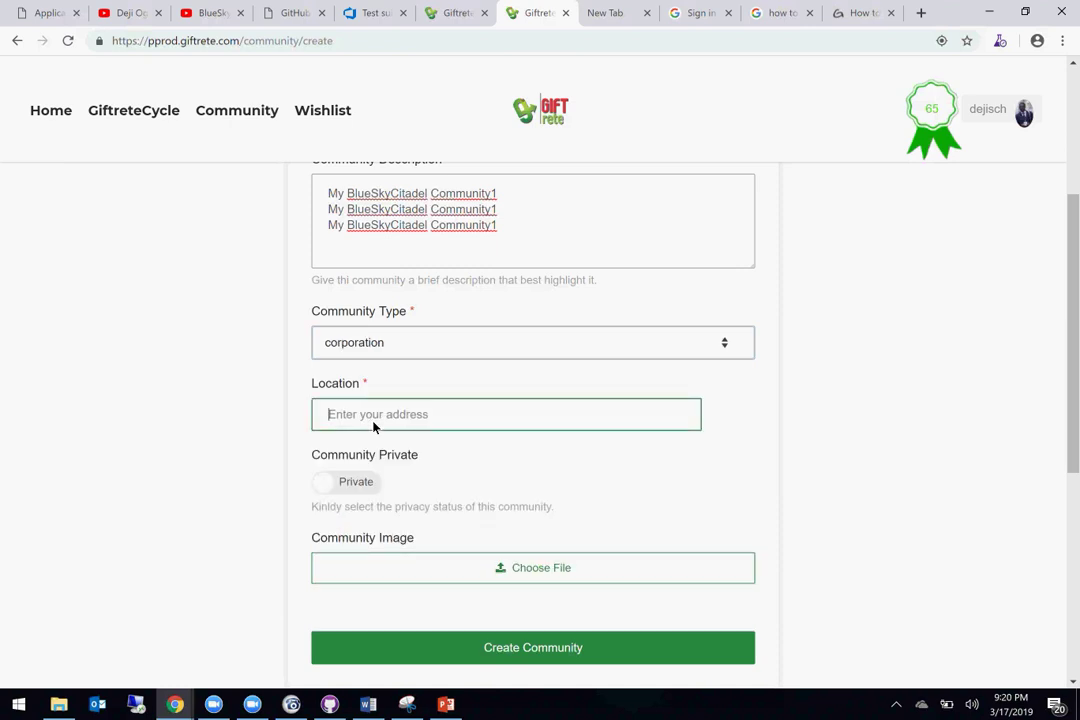
text(lond)
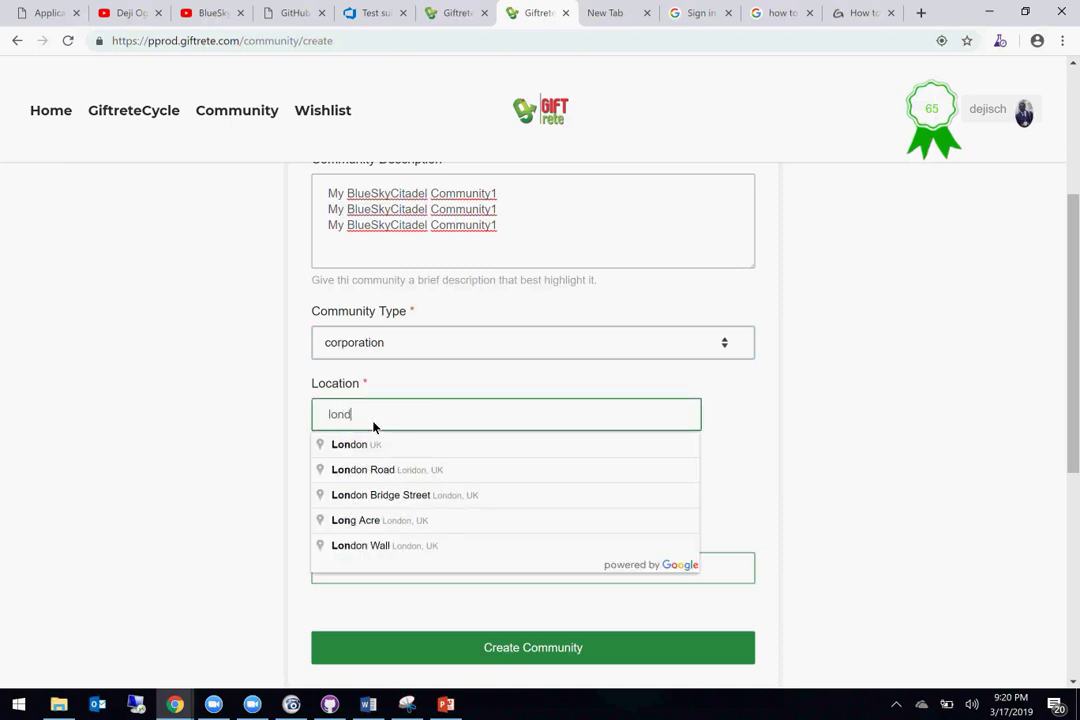
click(375, 478)
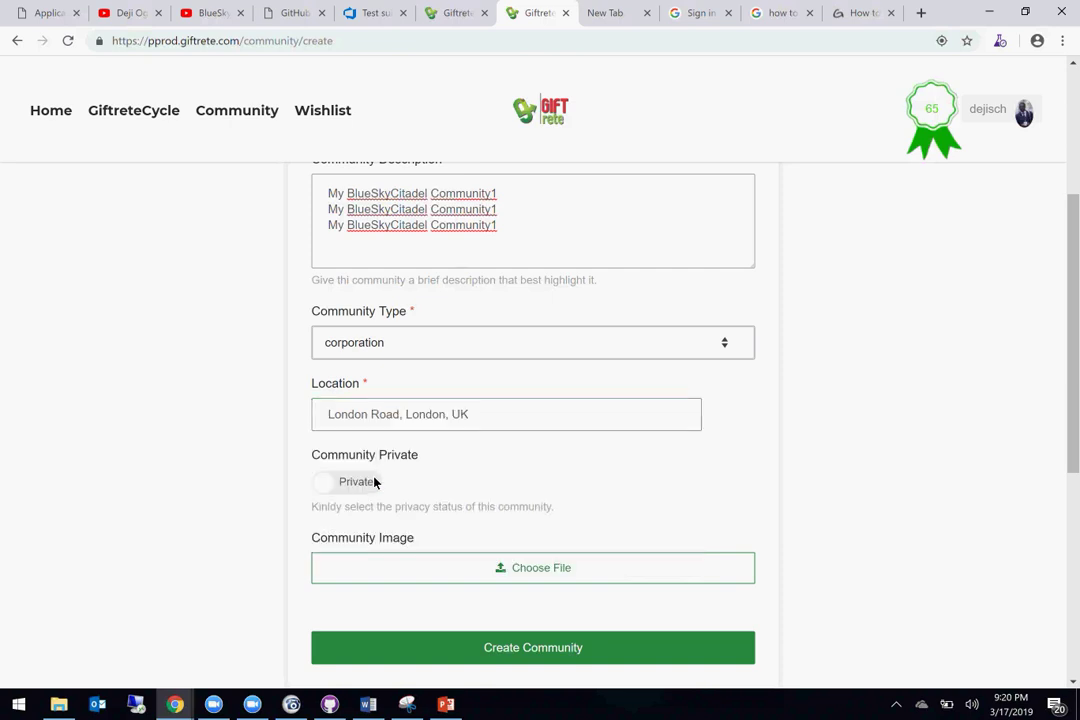
Step: Attach the saved Capture image from Pictures as the community image
scroll(375, 482, down, 2)
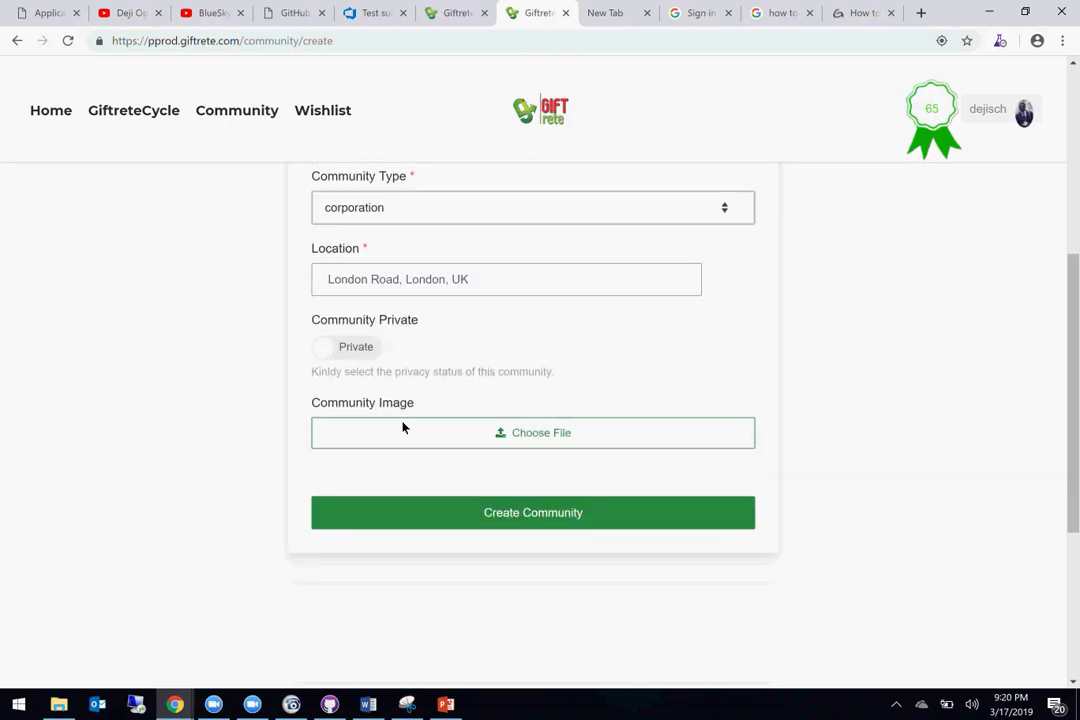
scroll(428, 392, down, 1)
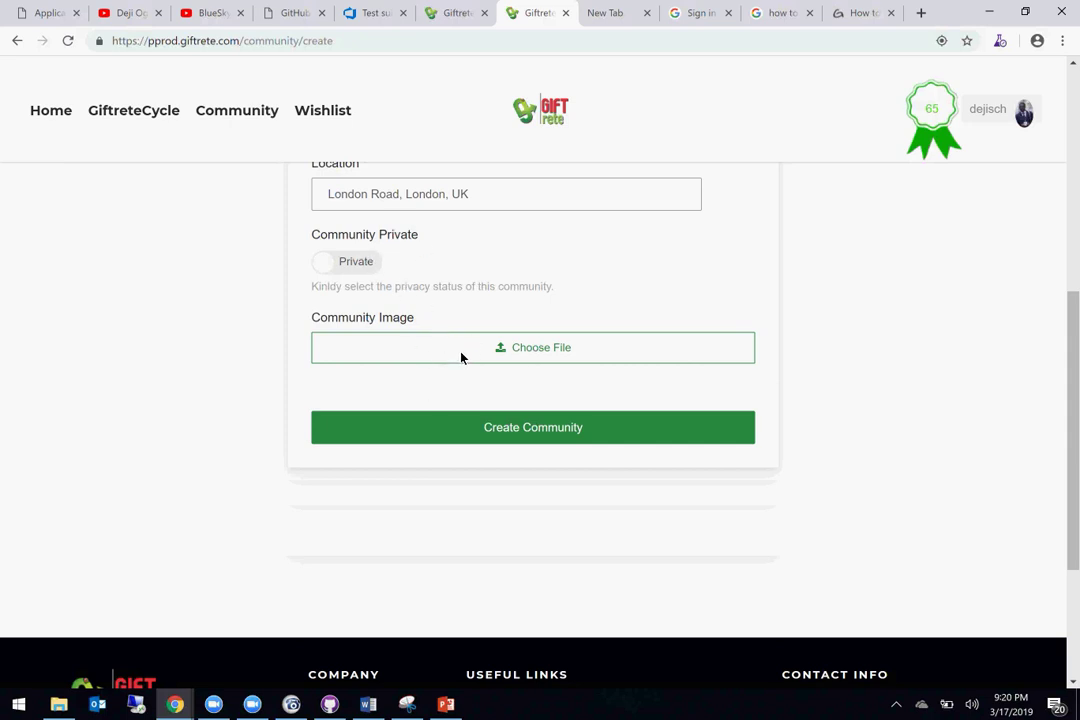
click(495, 350)
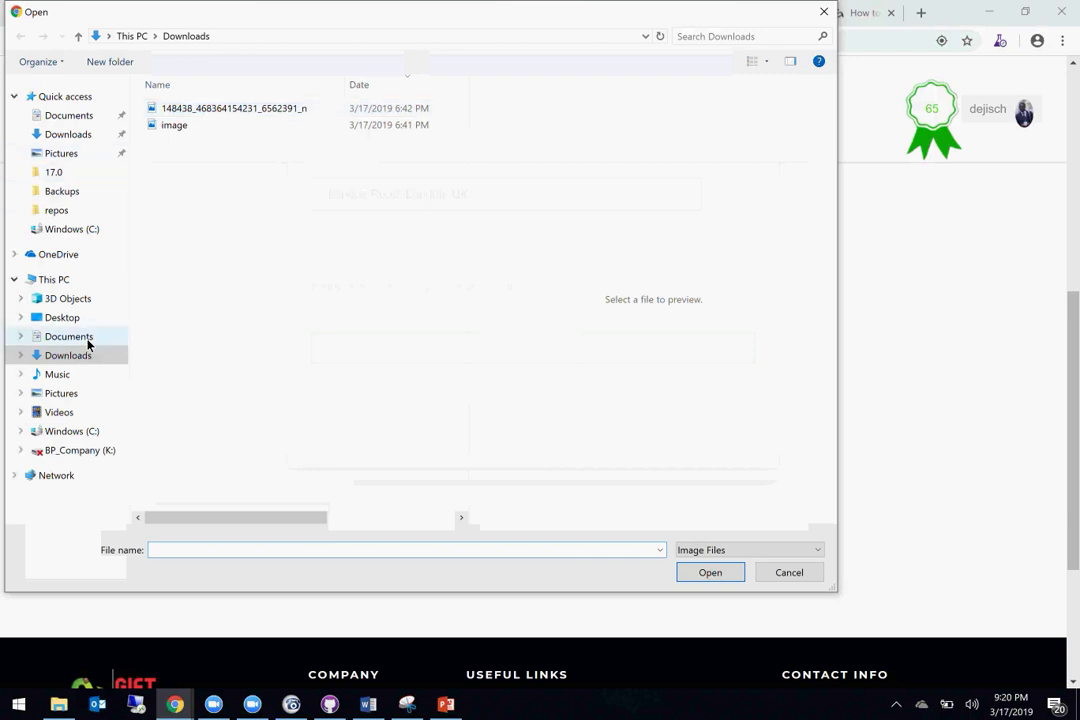
click(80, 393)
double_click(407, 143)
Step: Delete the trailing 1 from the community name and create the community
scroll(617, 247, up, 3)
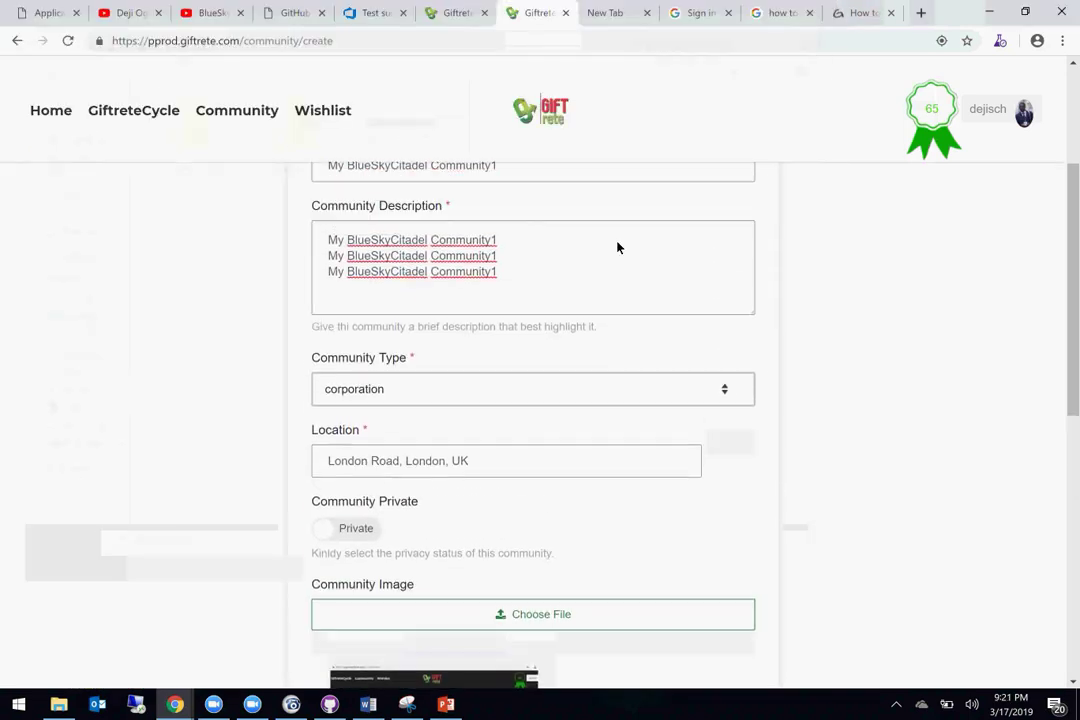
scroll(617, 247, up, 5)
scroll(612, 241, down, 4)
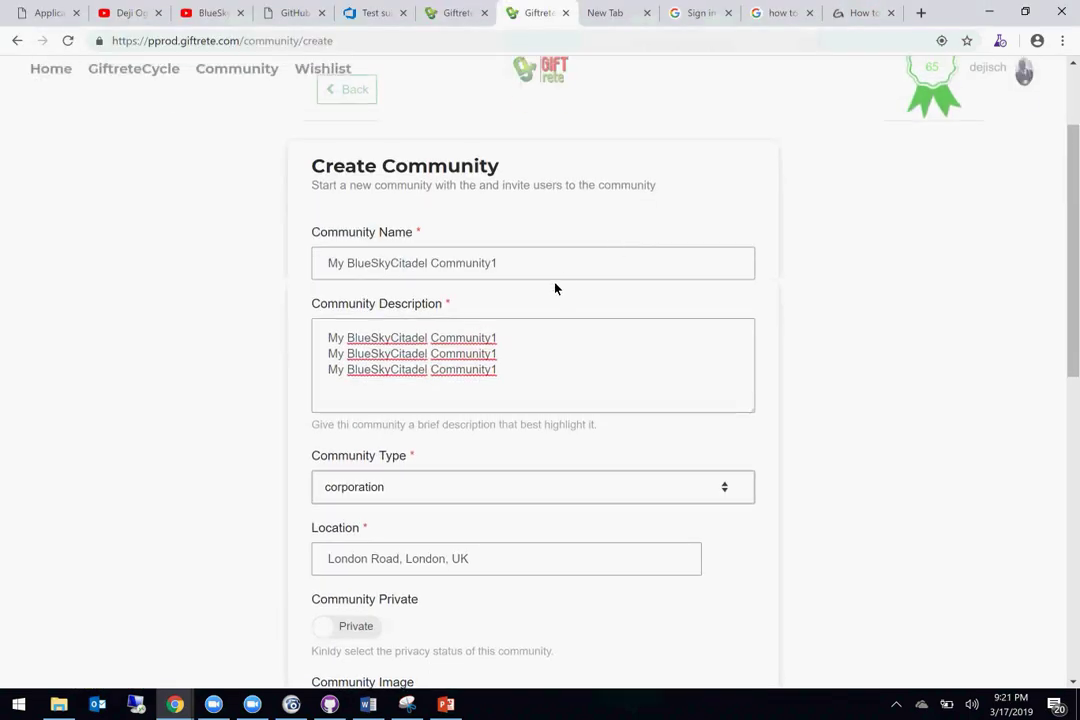
click(513, 262)
key(BackSpace)
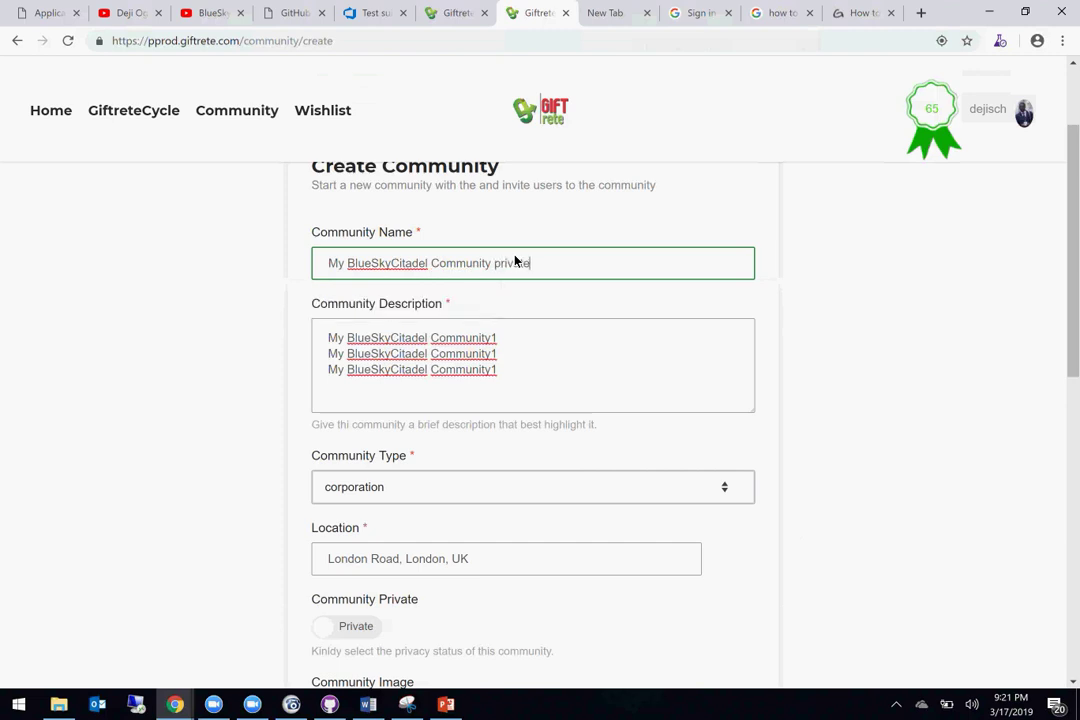
scroll(515, 261, down, 5)
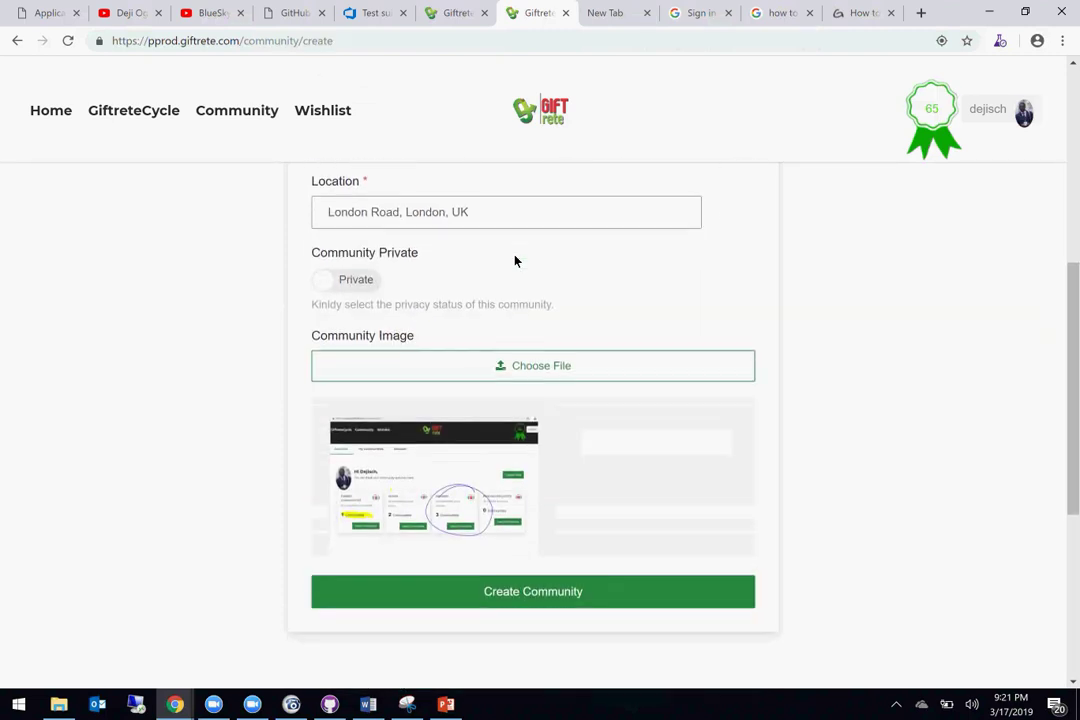
scroll(515, 261, down, 2)
scroll(610, 340, down, 1)
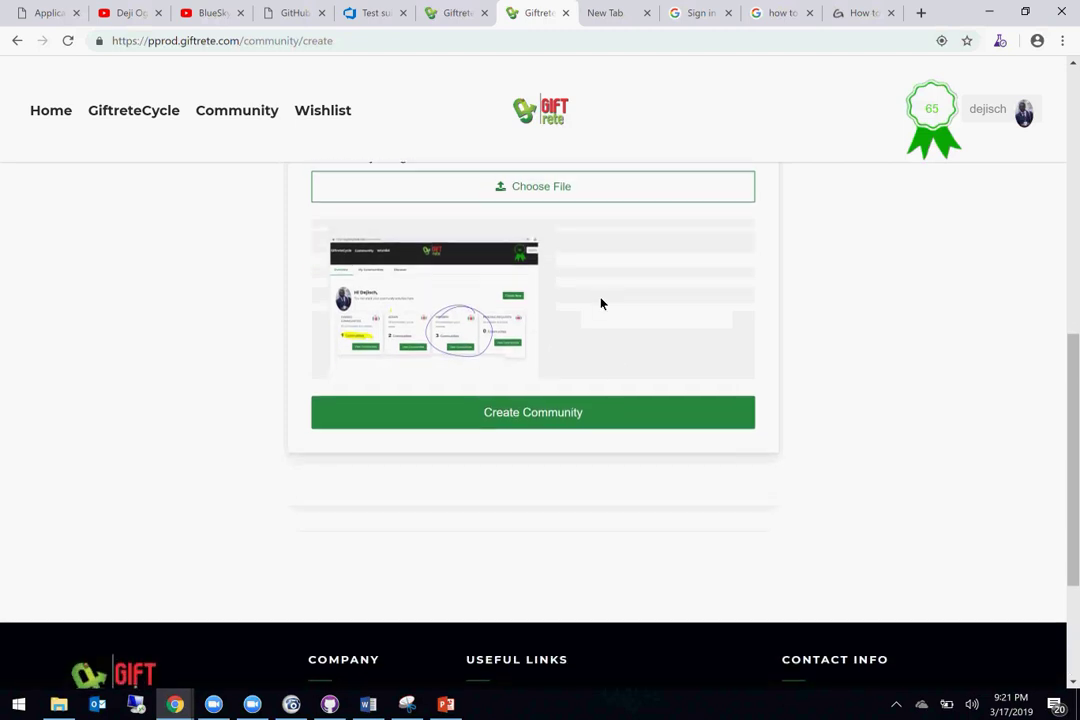
scroll(600, 301, down, 1)
click(566, 342)
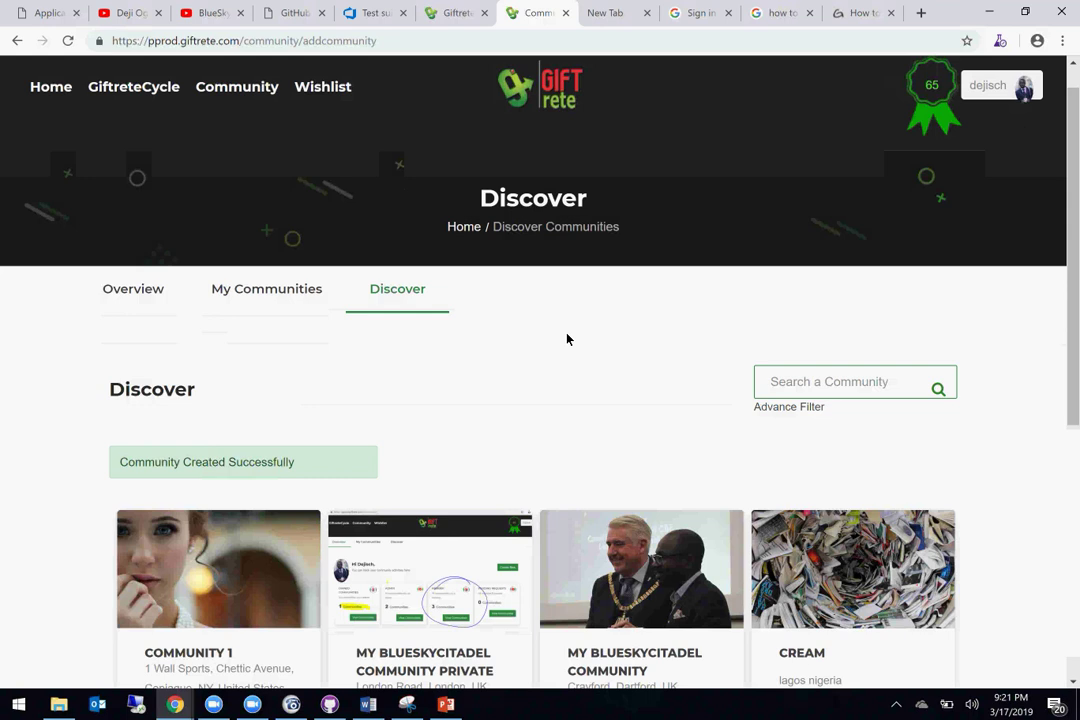
Step: Open the My BlueSkyCitadel Community private page and select its web address
scroll(566, 340, down, 3)
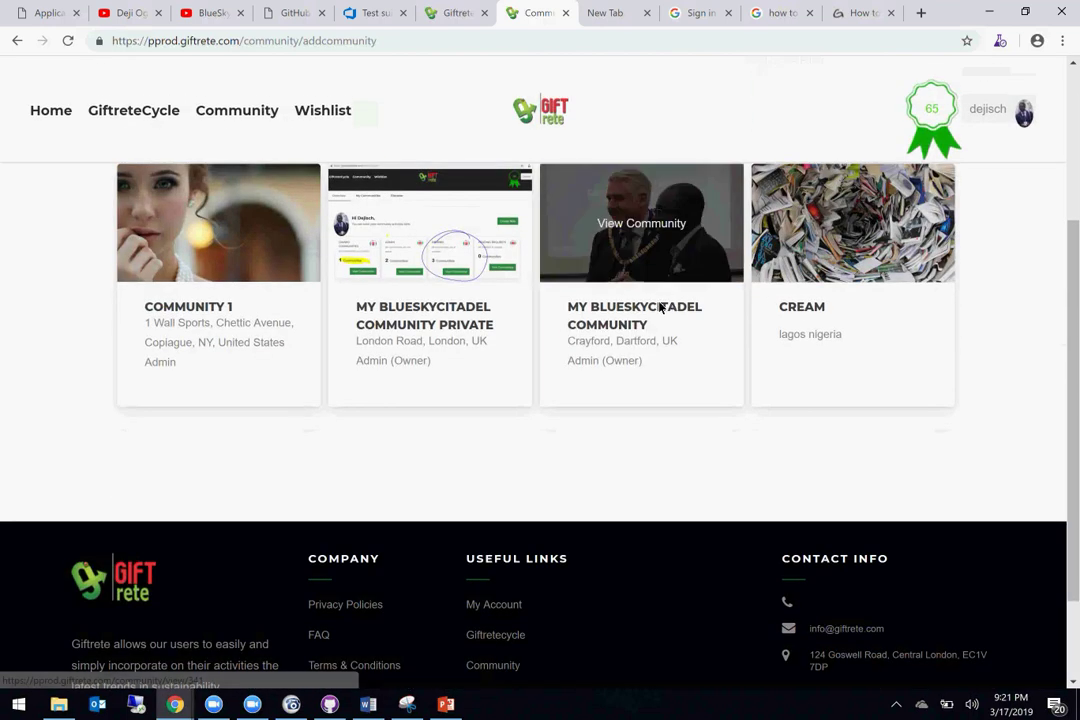
click(437, 318)
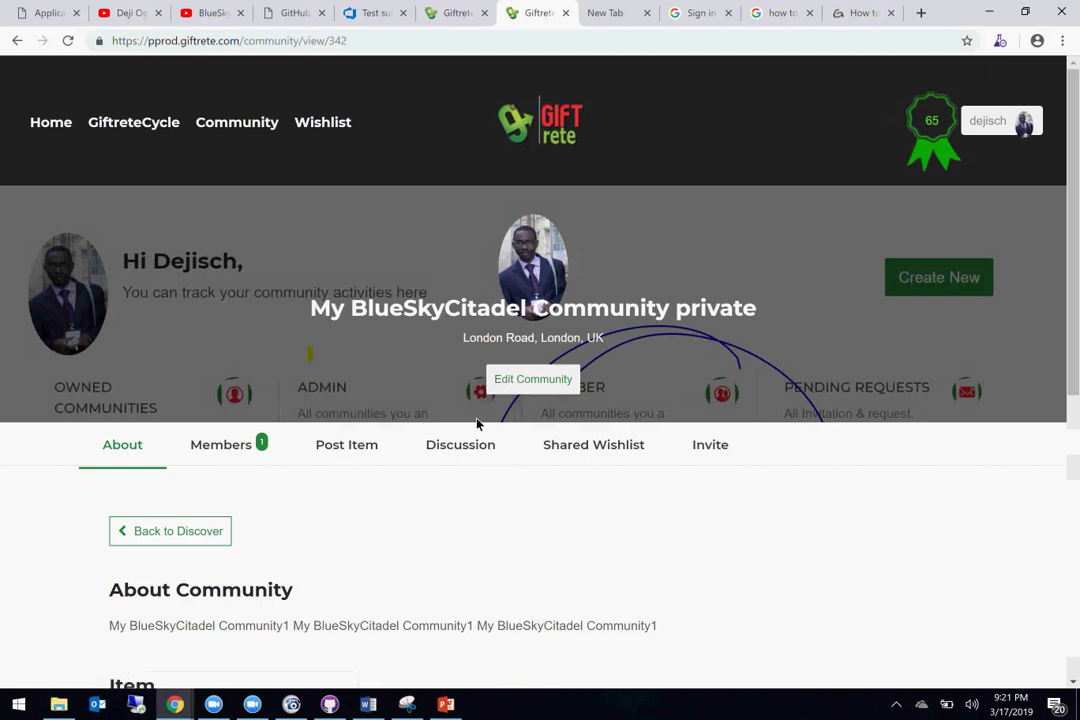
scroll(448, 593, down, 3)
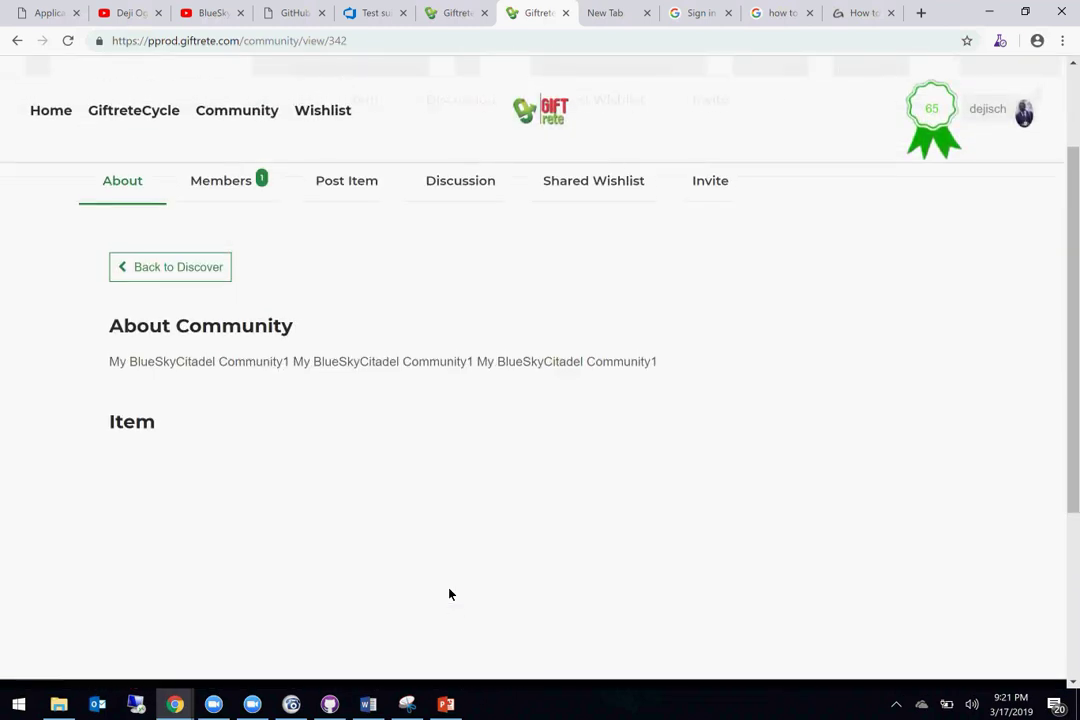
scroll(449, 594, up, 3)
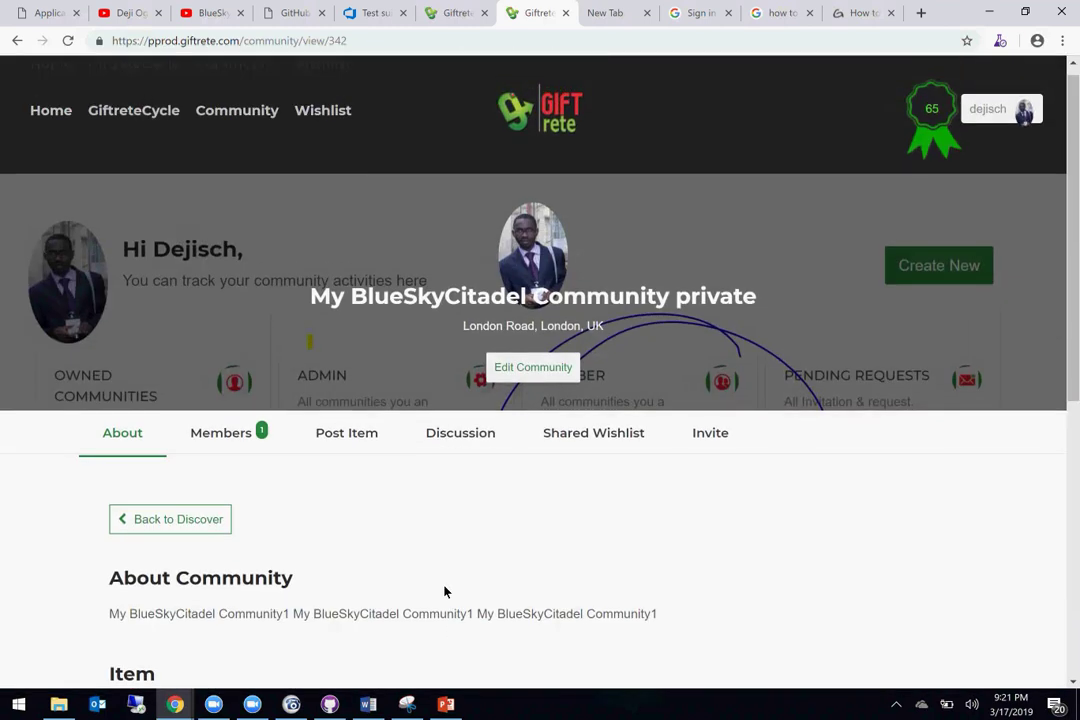
click(360, 41)
key(ctrl+c)
click(360, 43)
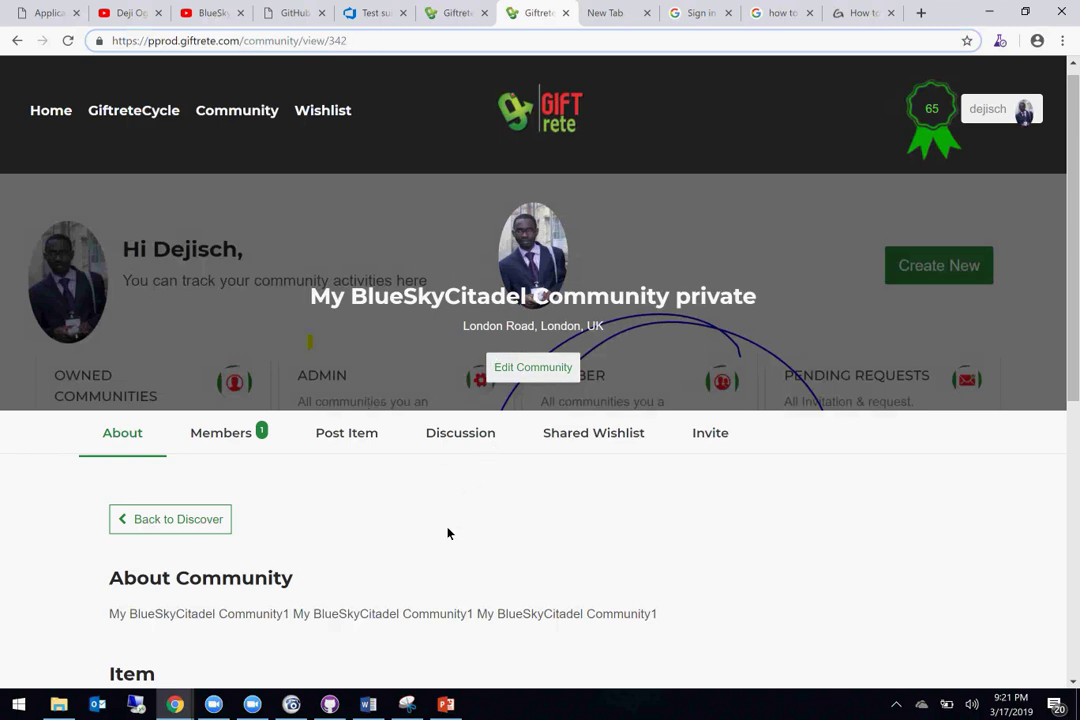
scroll(459, 560, down, 3)
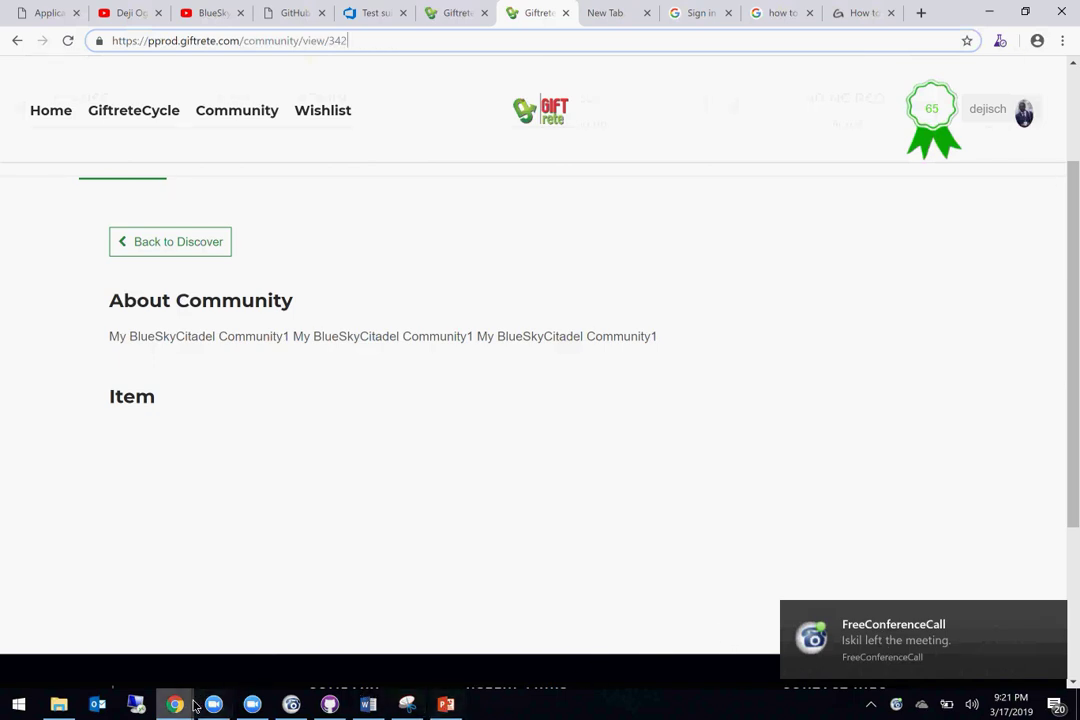
Step: Close the Chrome Web Store Test & Feedback window and switch to the second account's Enquiry window
mouse_move(178, 704)
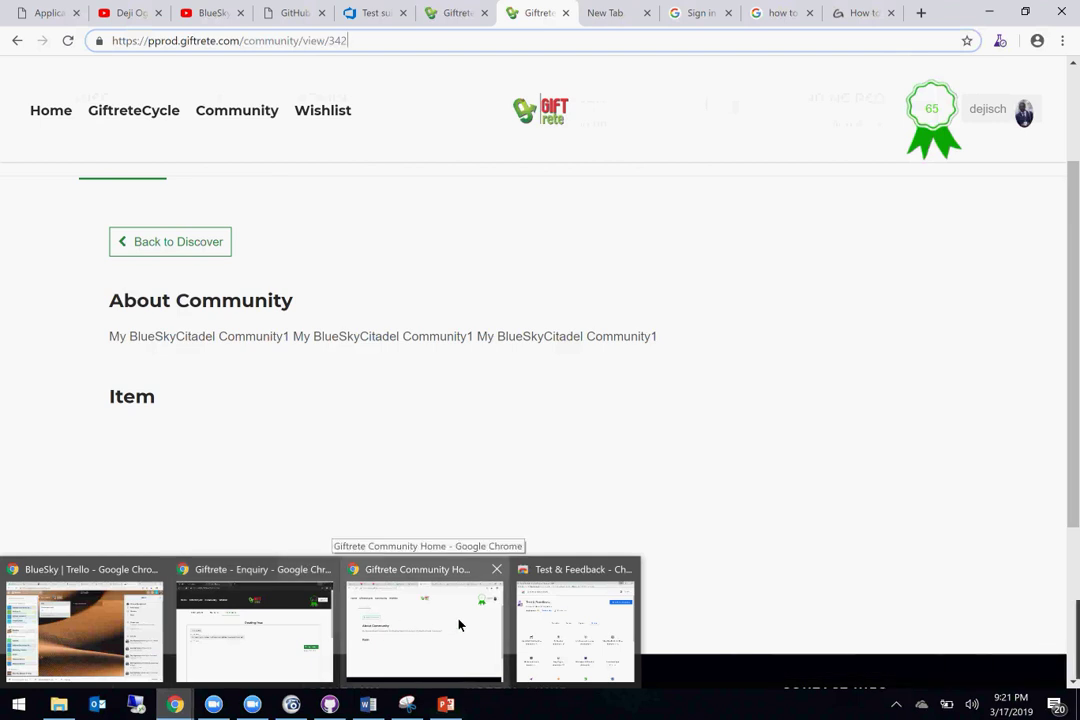
click(557, 612)
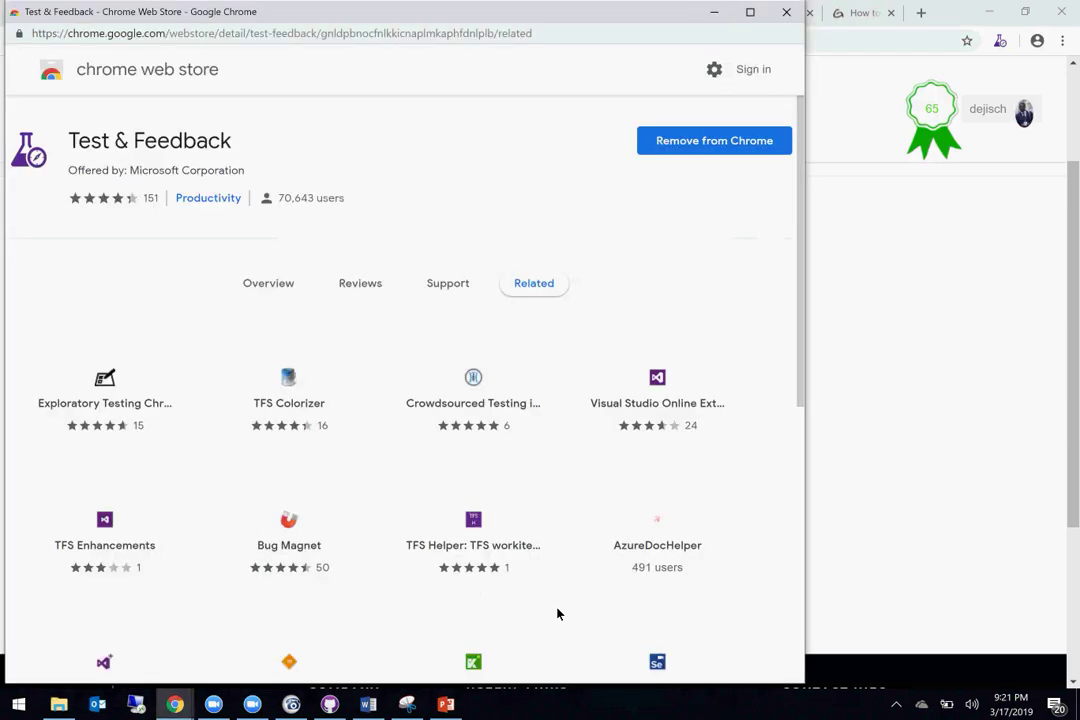
click(785, 12)
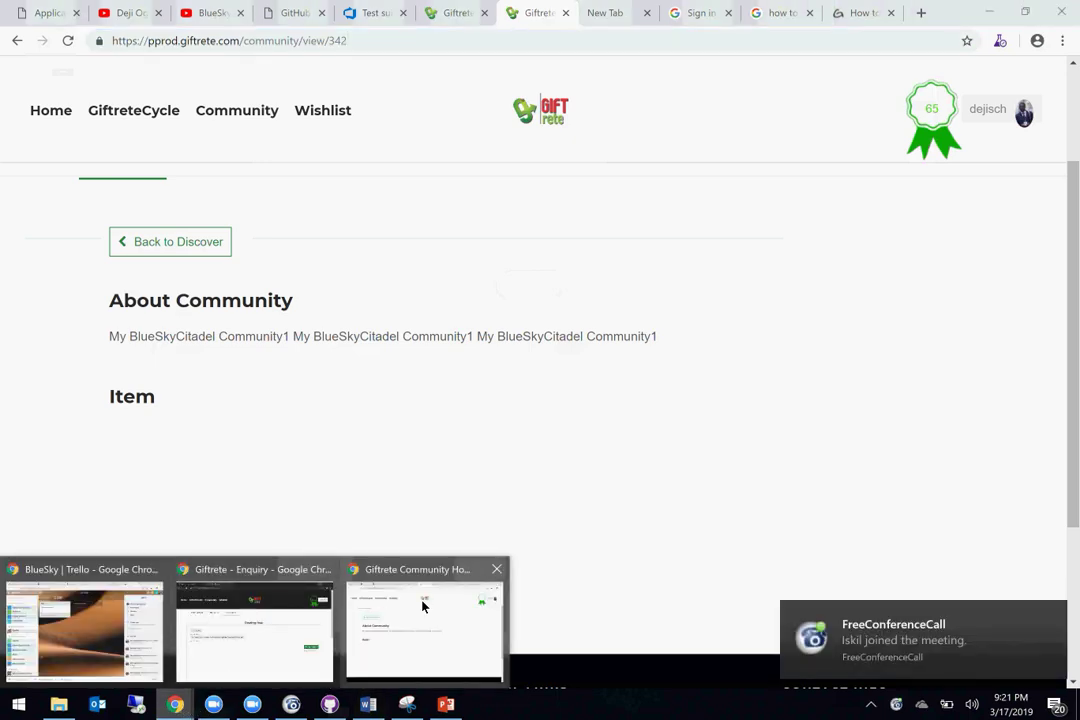
click(426, 607)
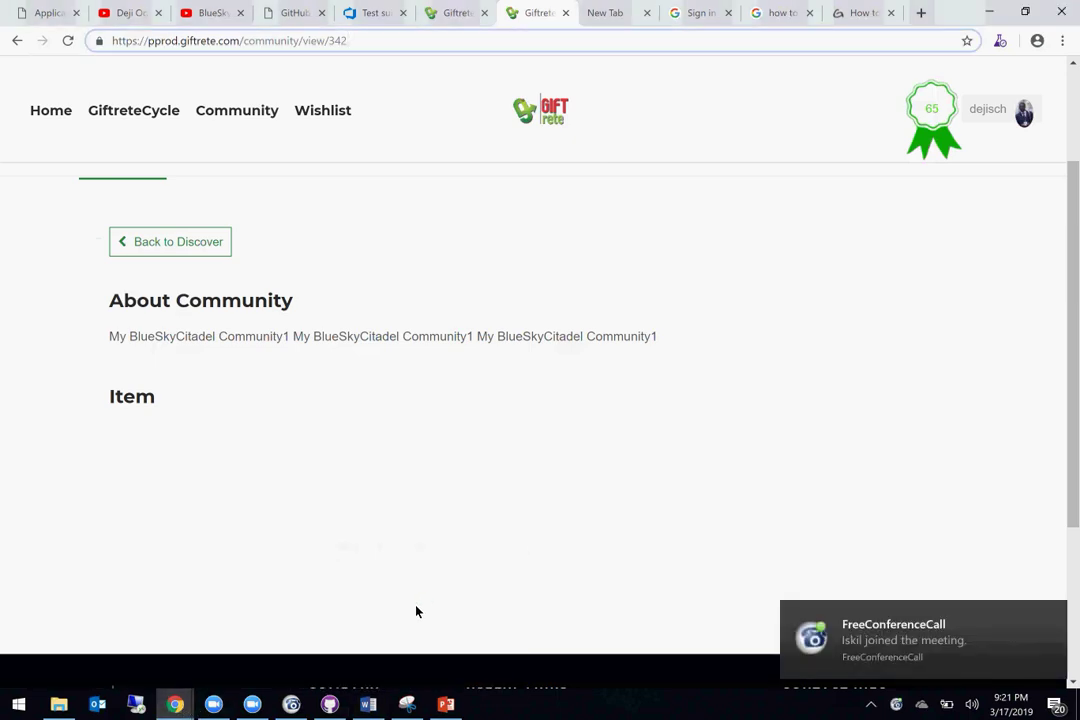
mouse_move(174, 703)
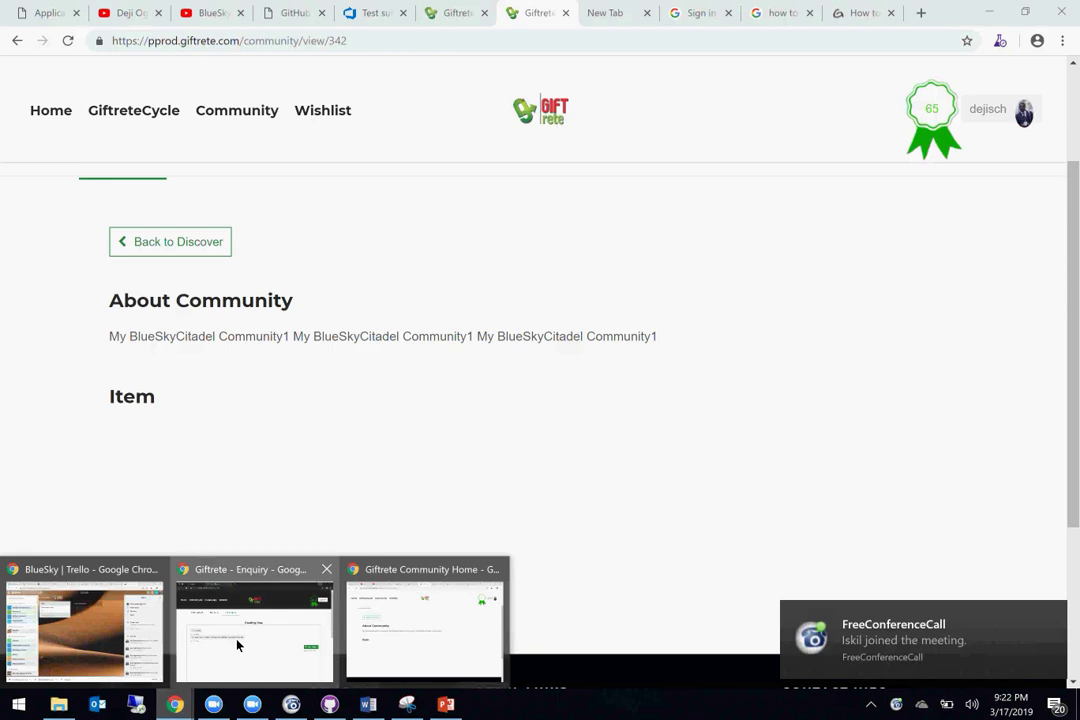
click(237, 645)
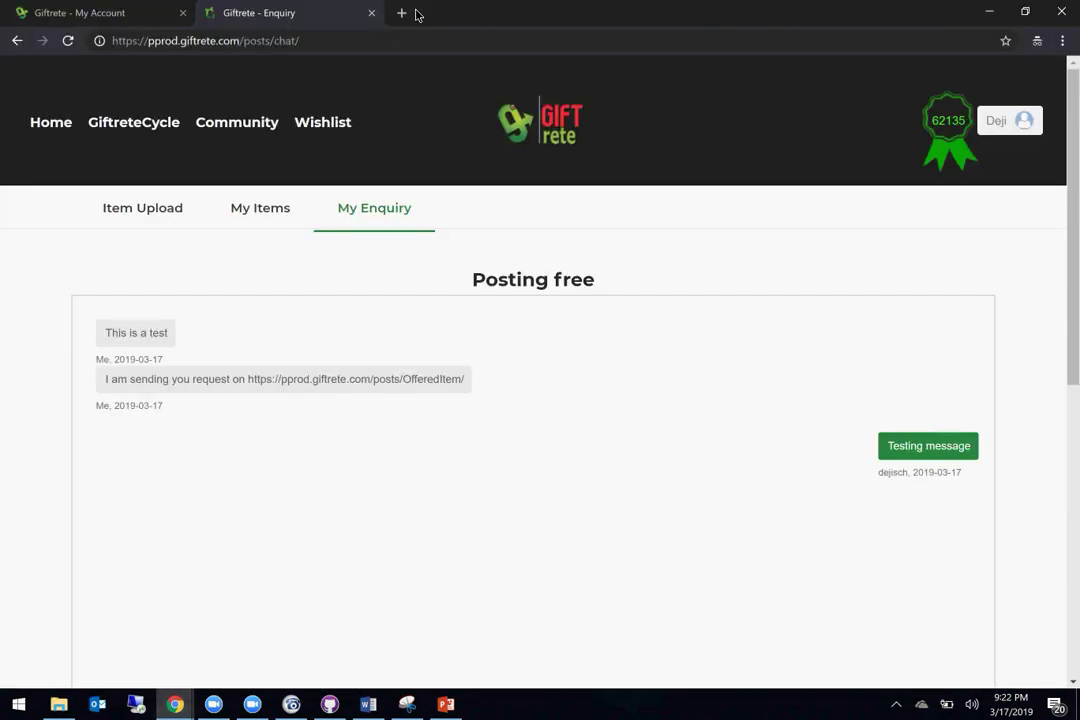
Step: Load the private community URL in a new incognito tab and check the signed-in account
click(65, 121)
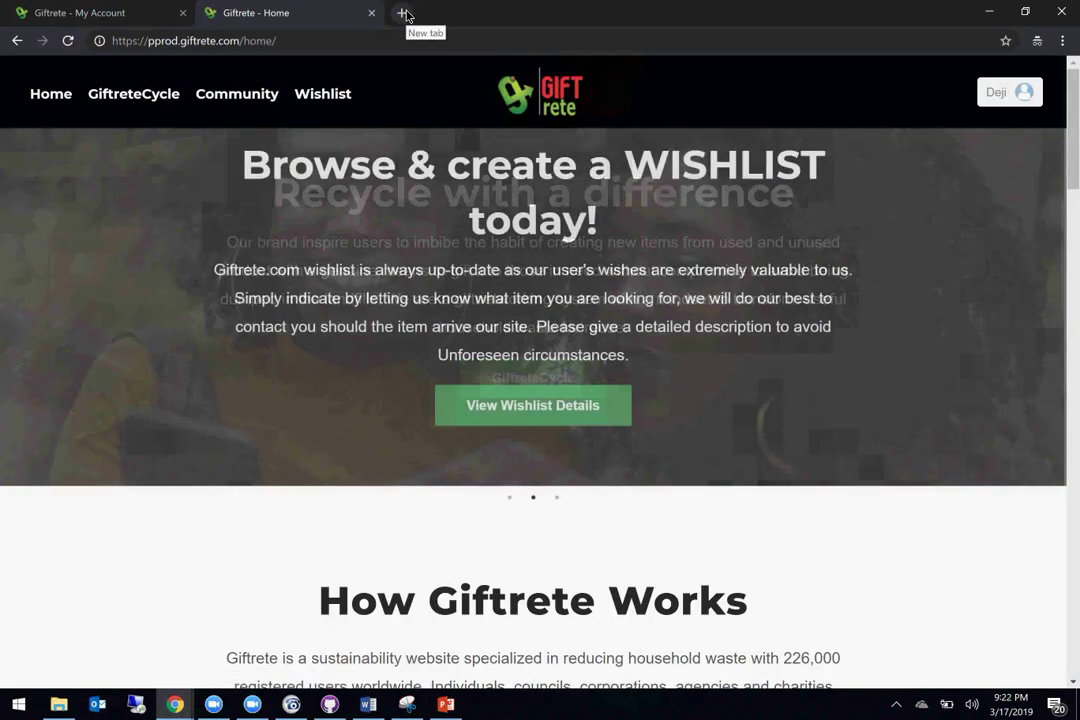
click(401, 12)
key(ctrl+v)
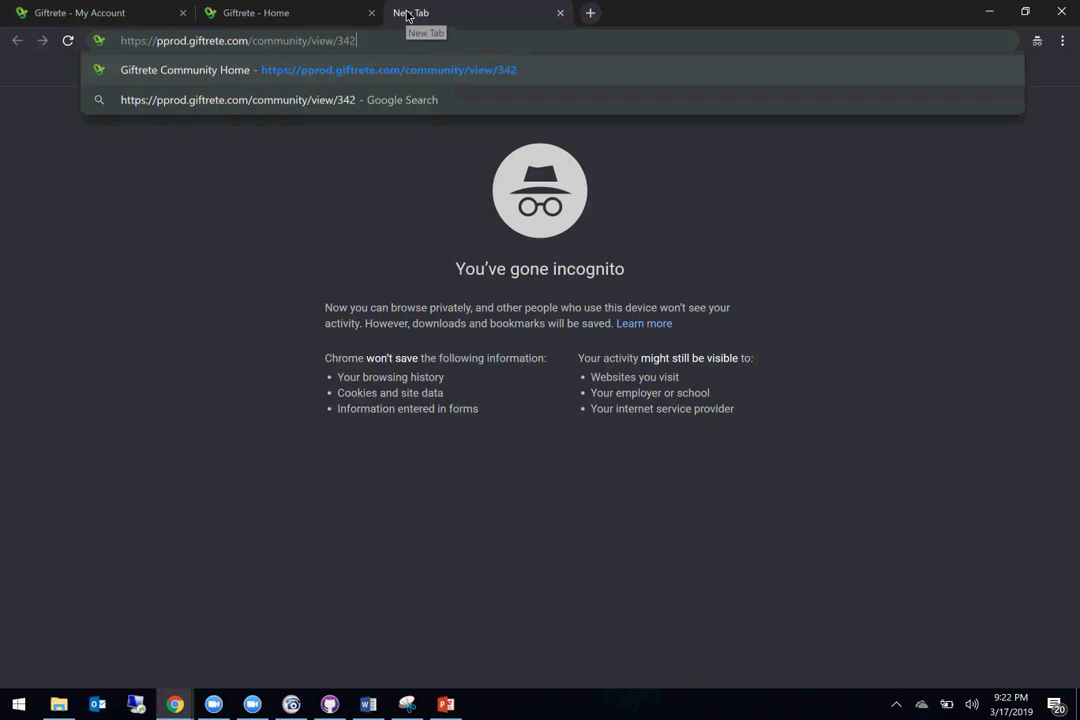
key(Return)
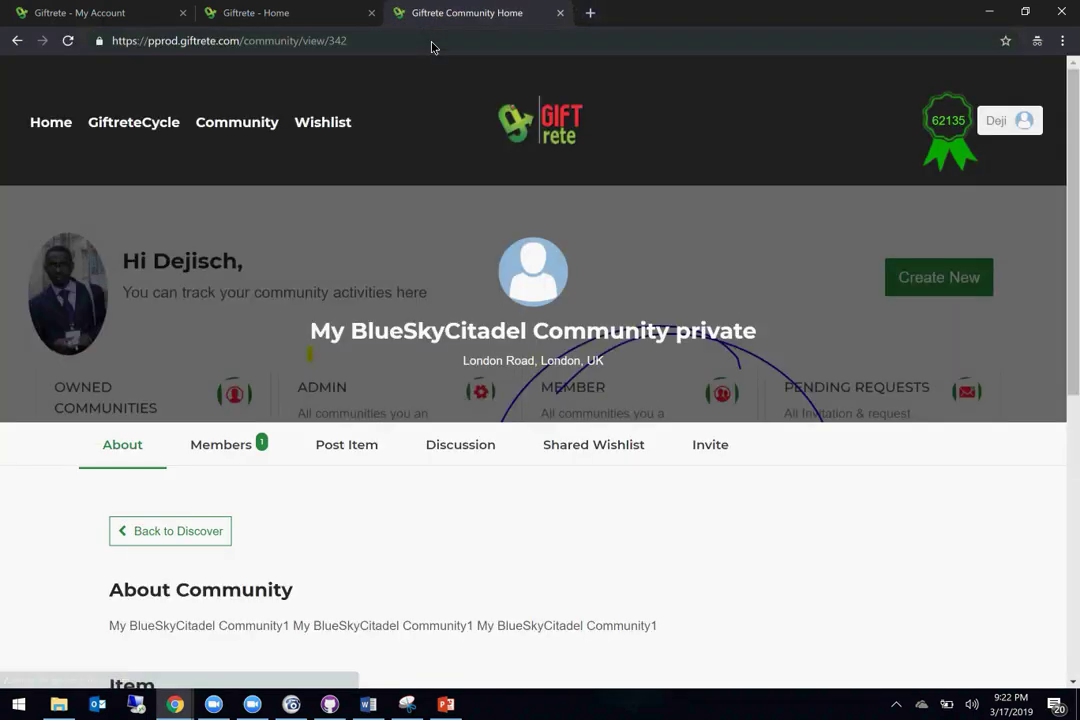
scroll(483, 532, down, 3)
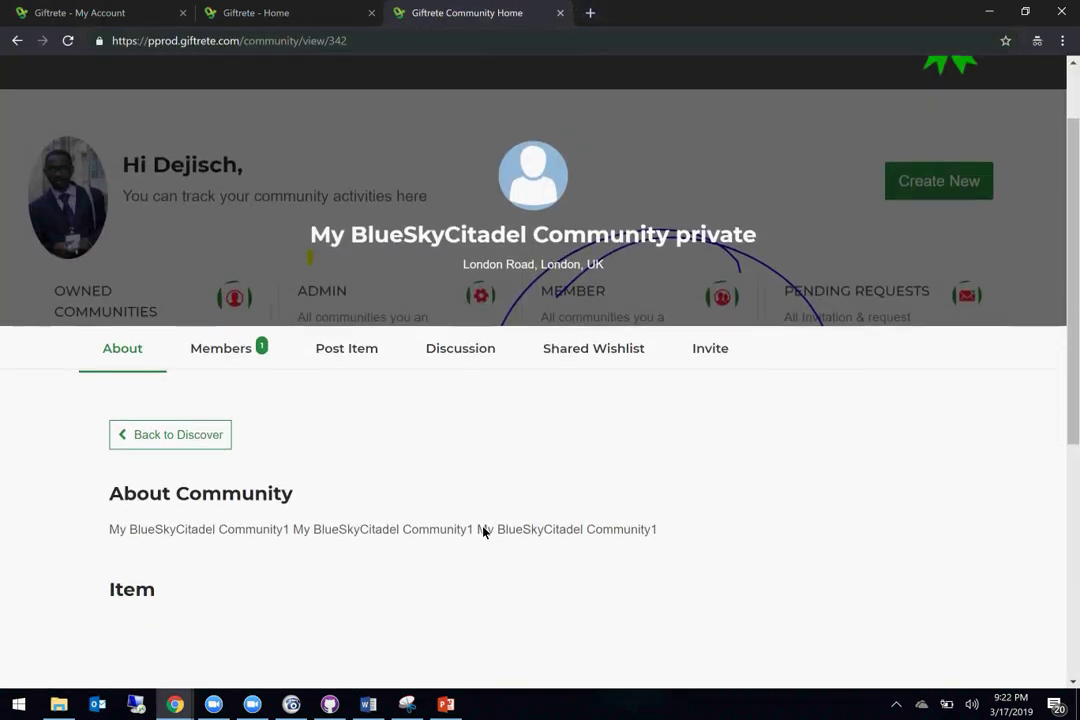
scroll(483, 532, up, 2)
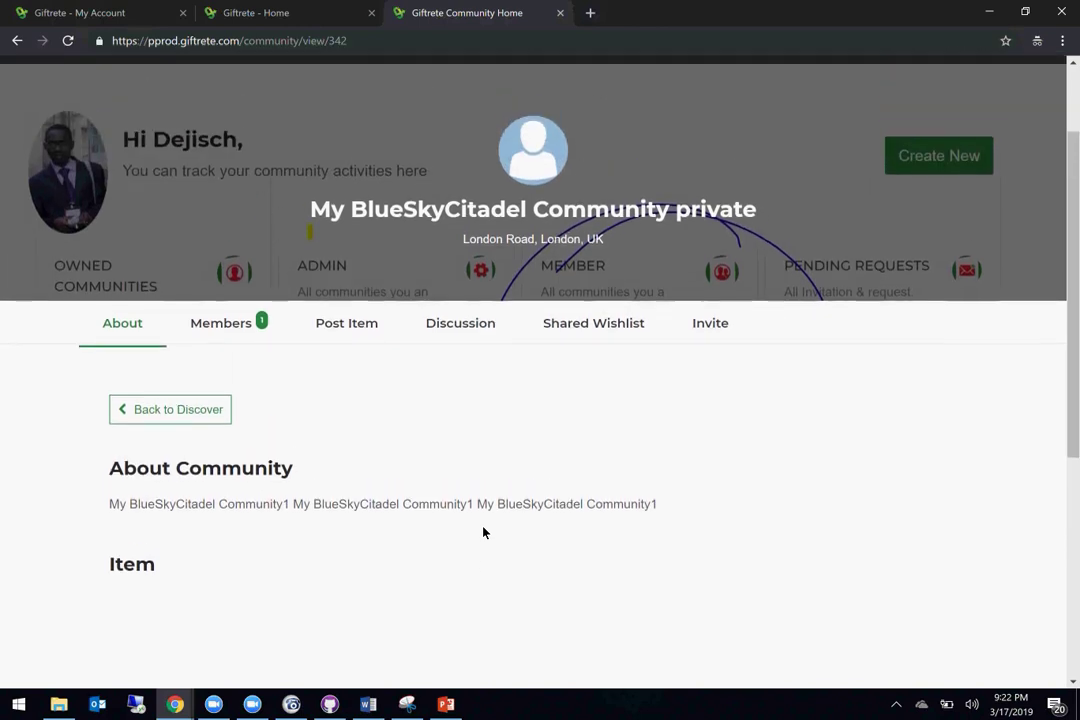
scroll(483, 532, up, 1)
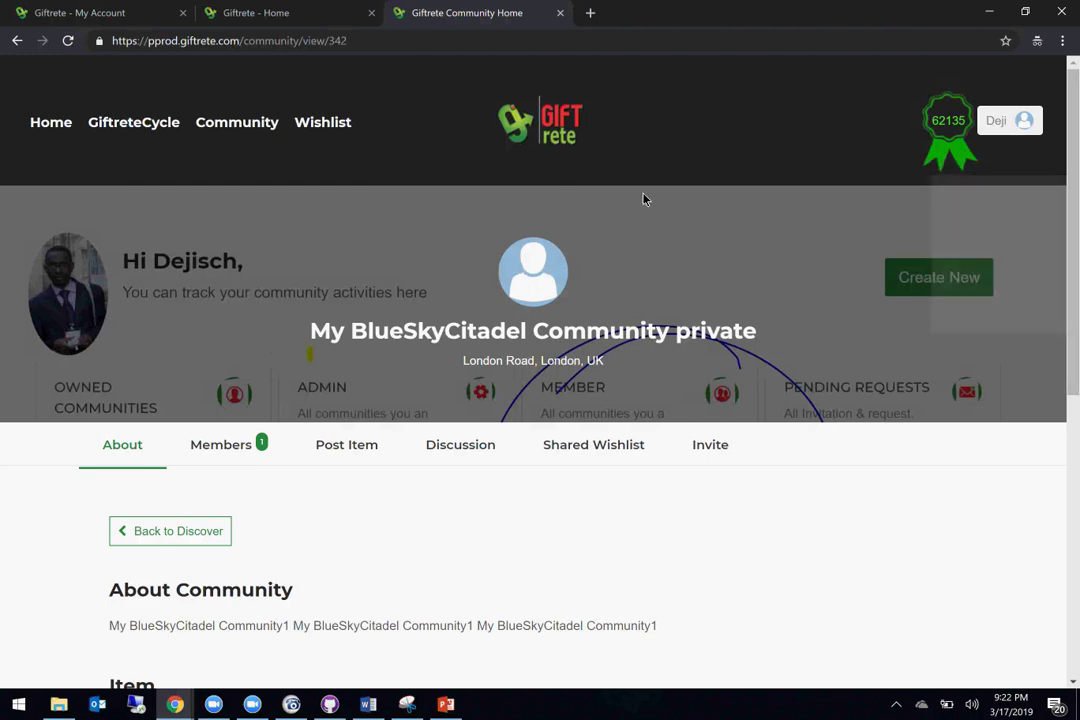
click(1013, 122)
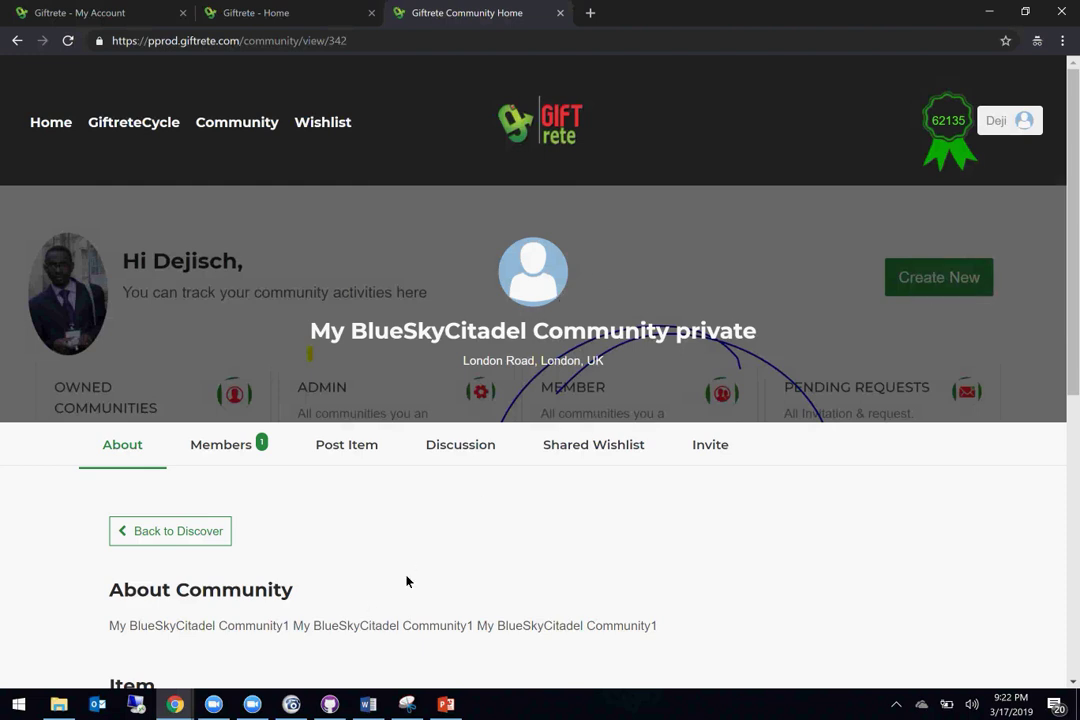
scroll(406, 581, down, 2)
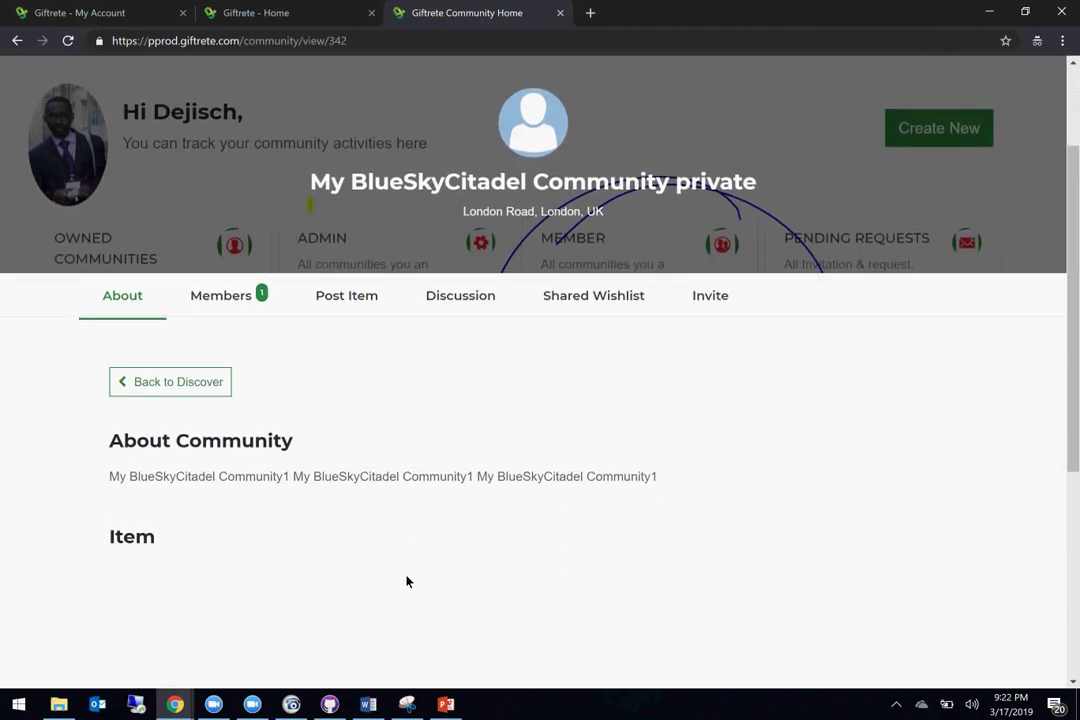
scroll(406, 581, up, 1)
scroll(406, 581, up, 2)
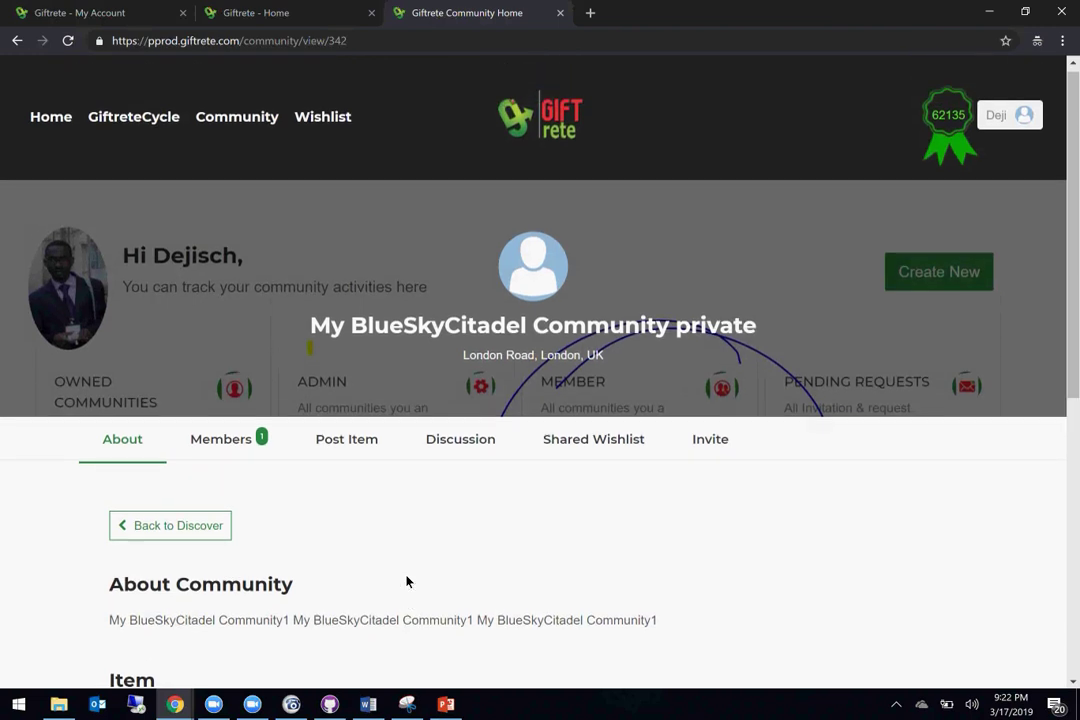
Step: Reload the private community page, go back, and switch to the Giftrete Home tab
click(378, 46)
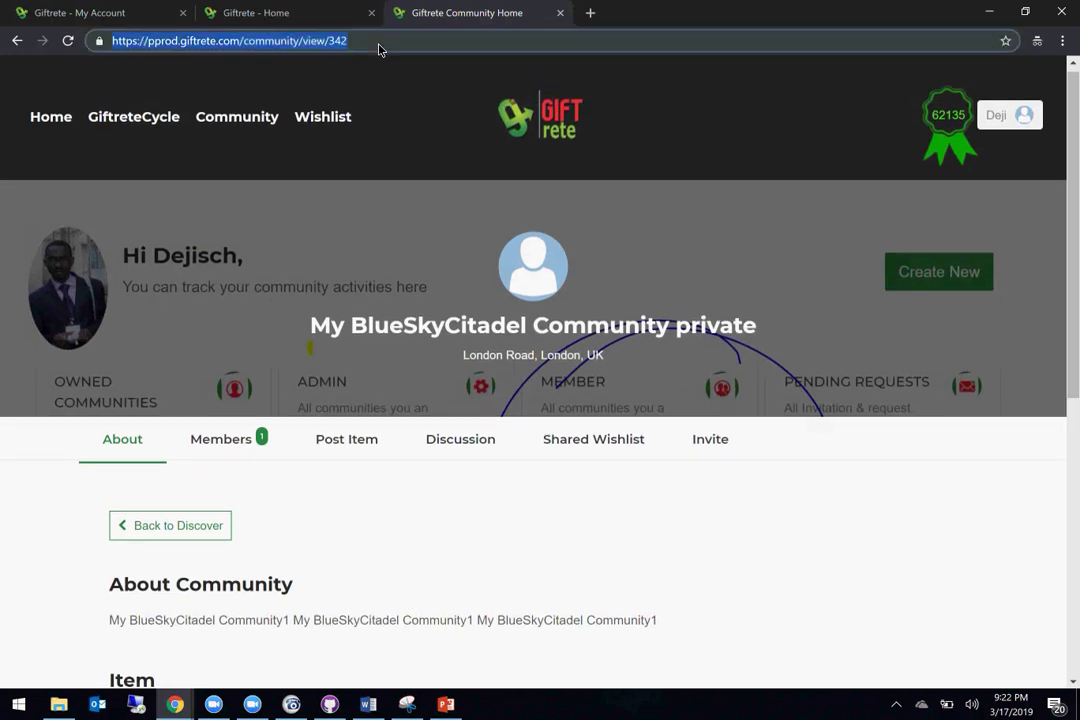
key(Return)
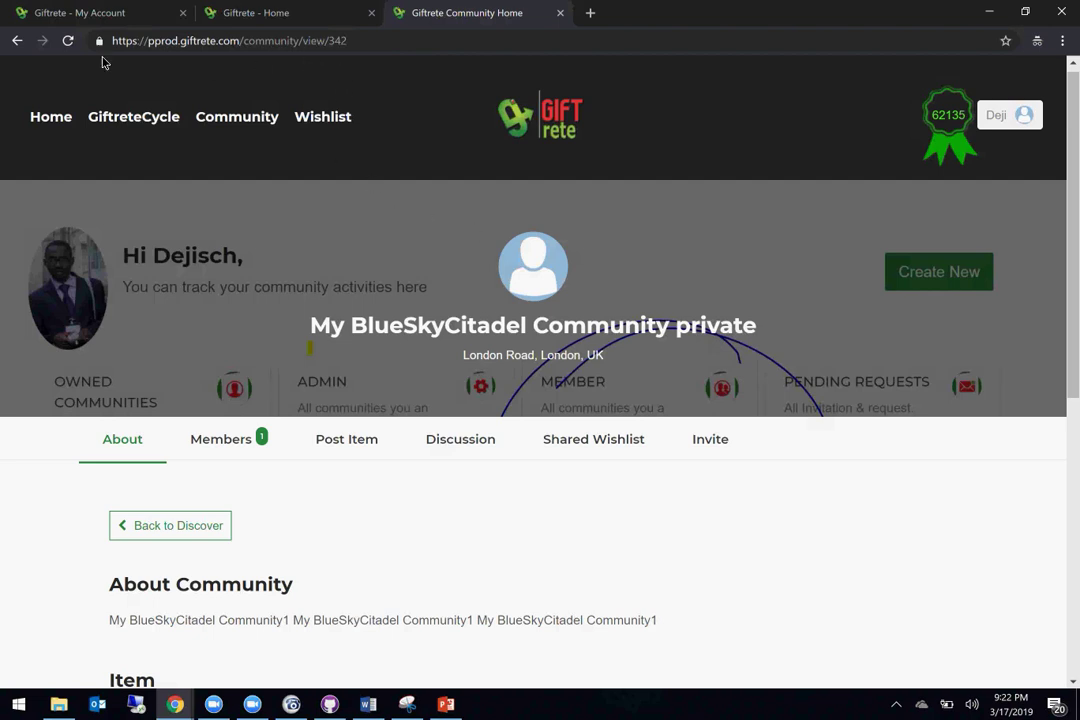
click(15, 43)
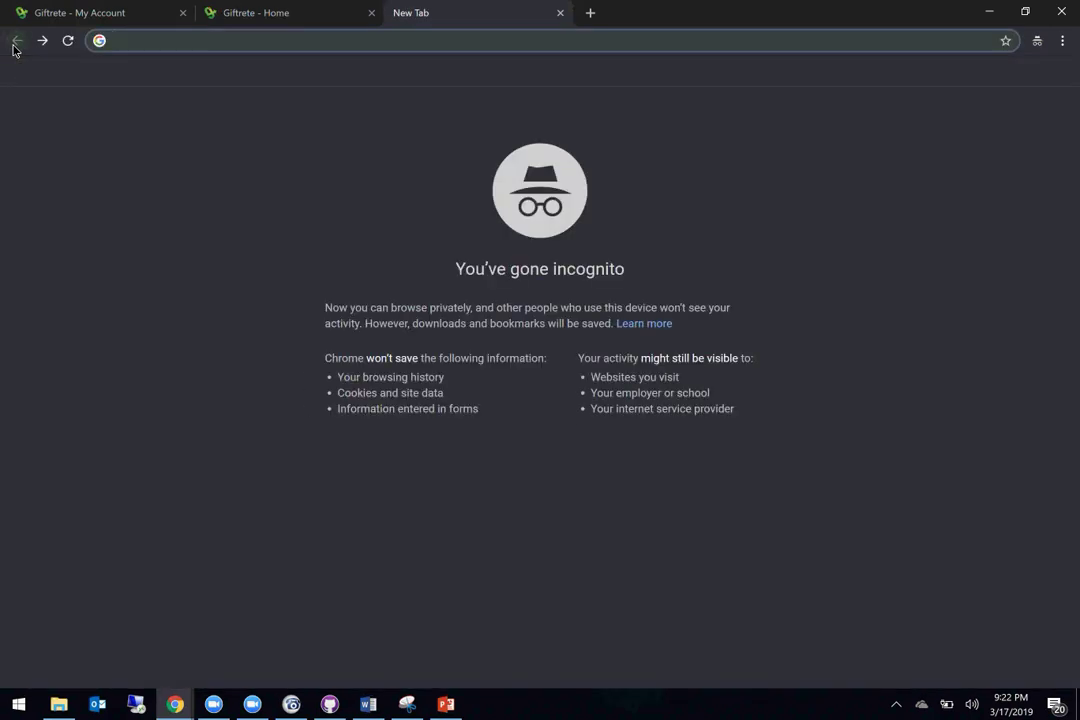
click(243, 20)
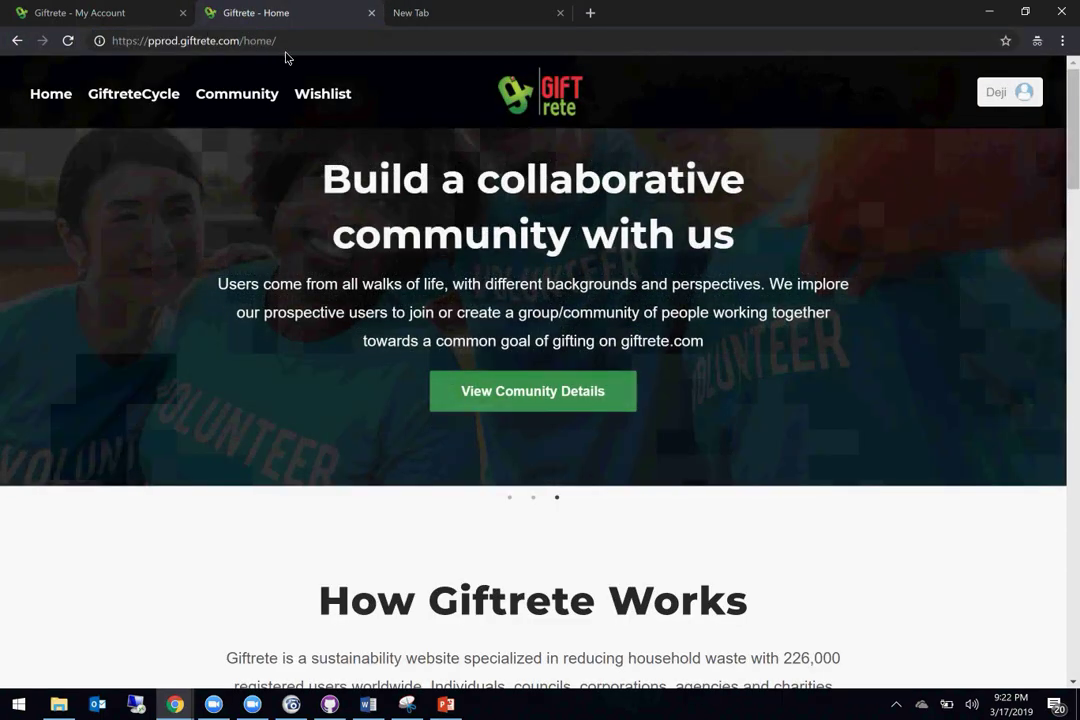
click(290, 47)
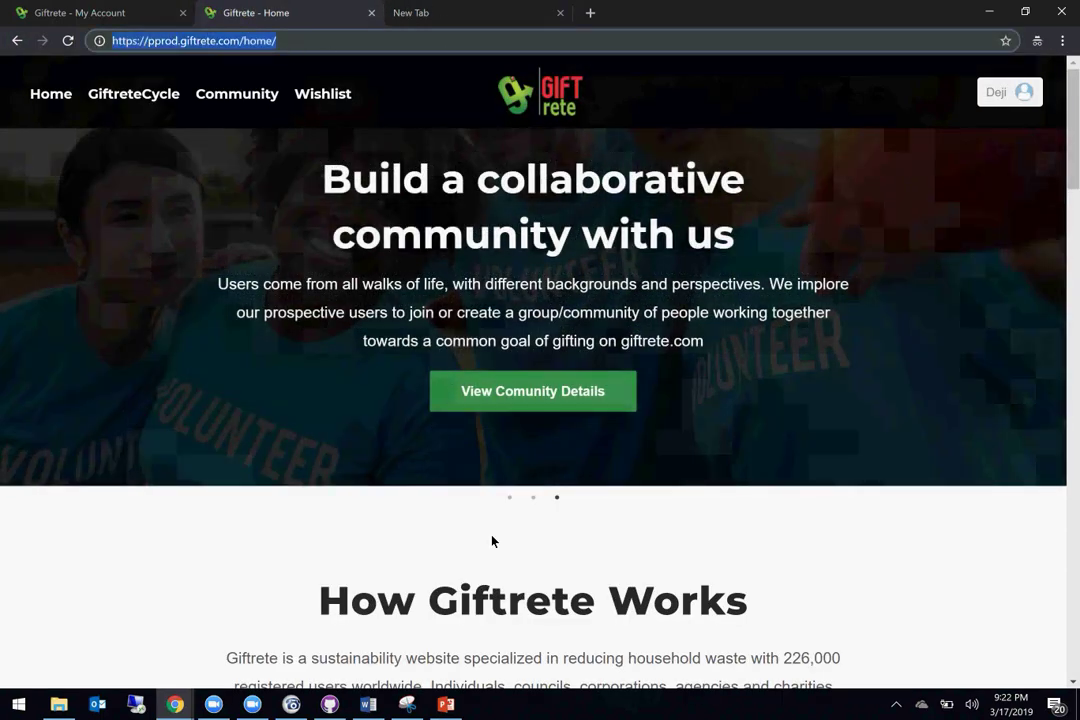
click(172, 705)
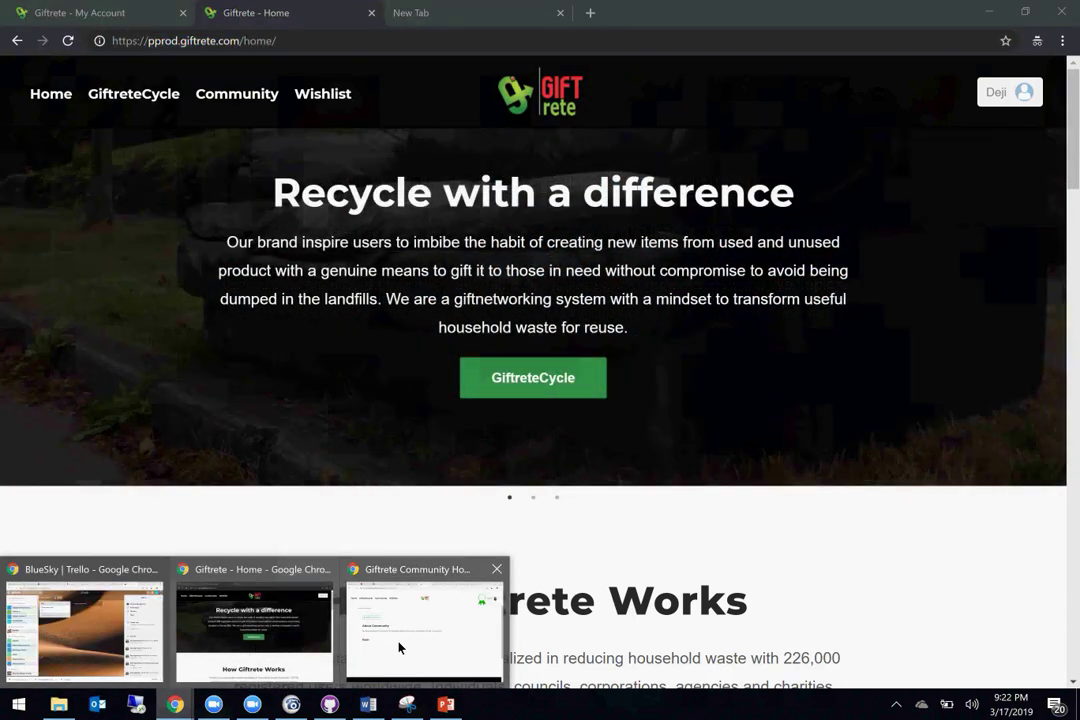
Step: Return to the private community's About page and go back to the Discover list
click(399, 648)
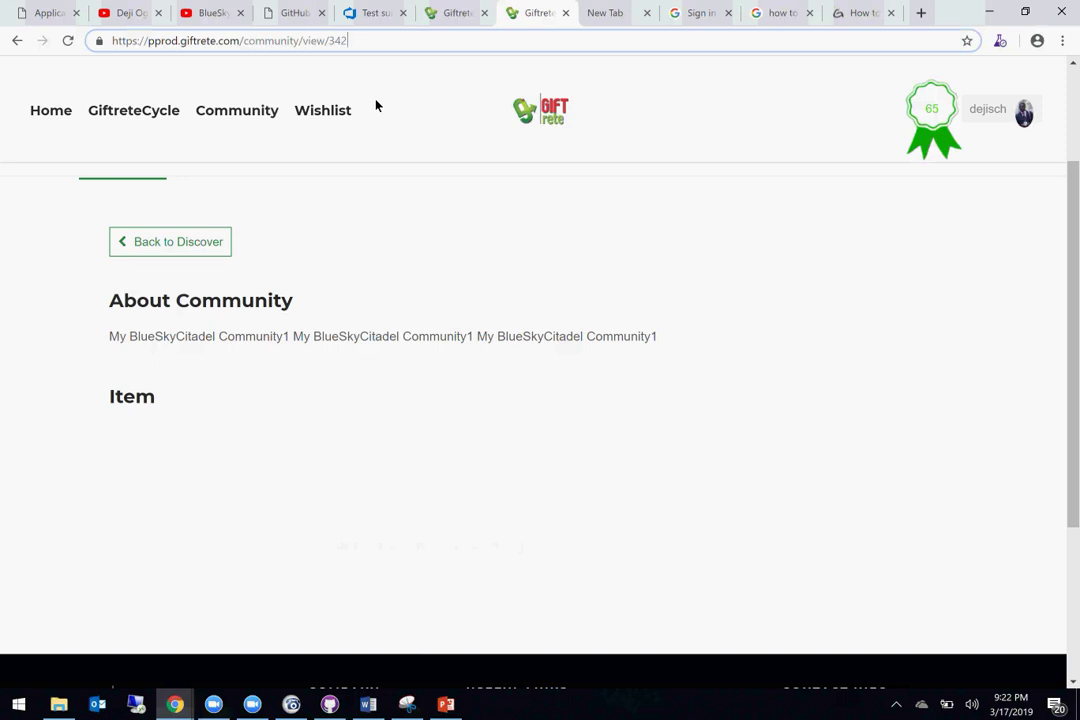
click(454, 16)
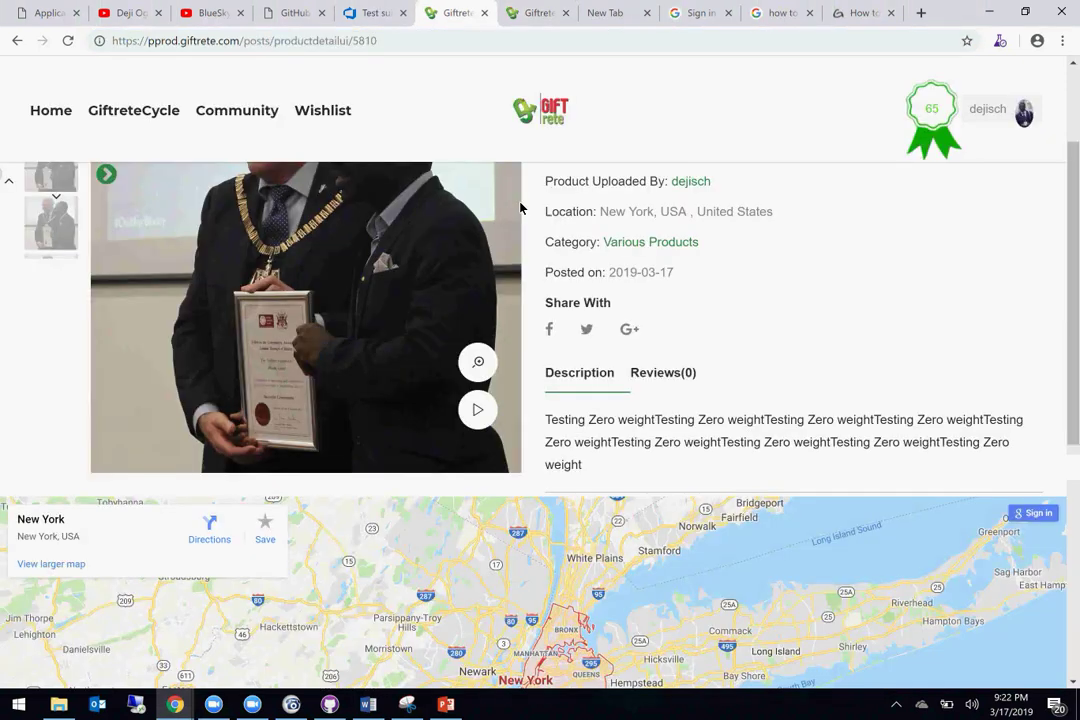
click(538, 14)
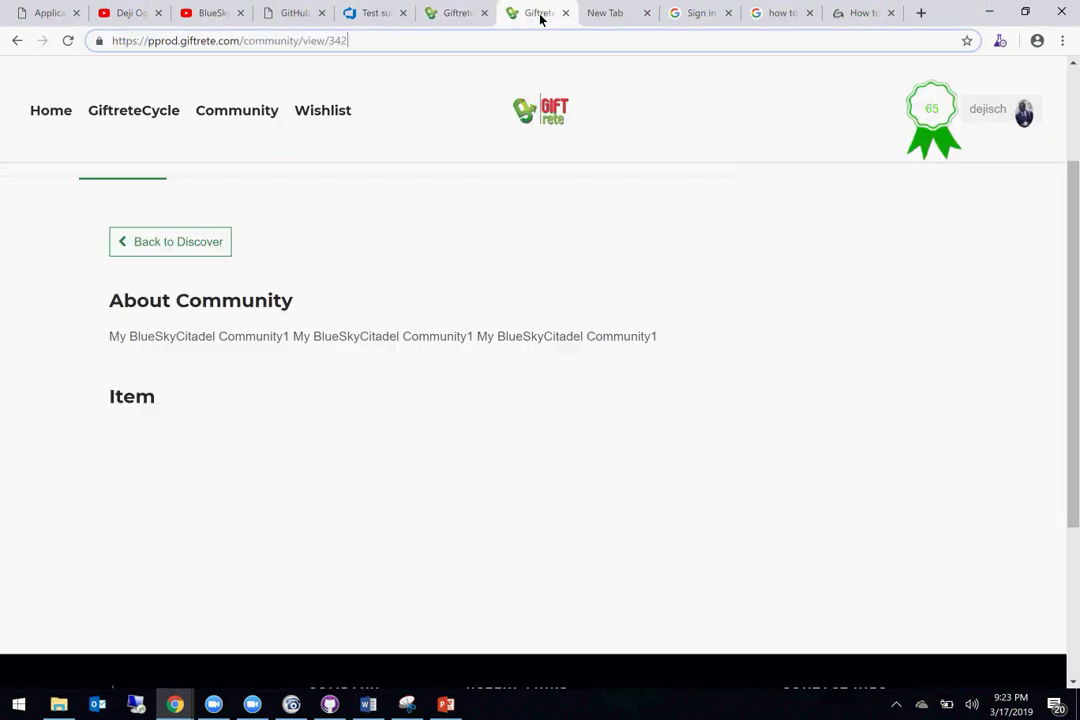
scroll(486, 222, up, 3)
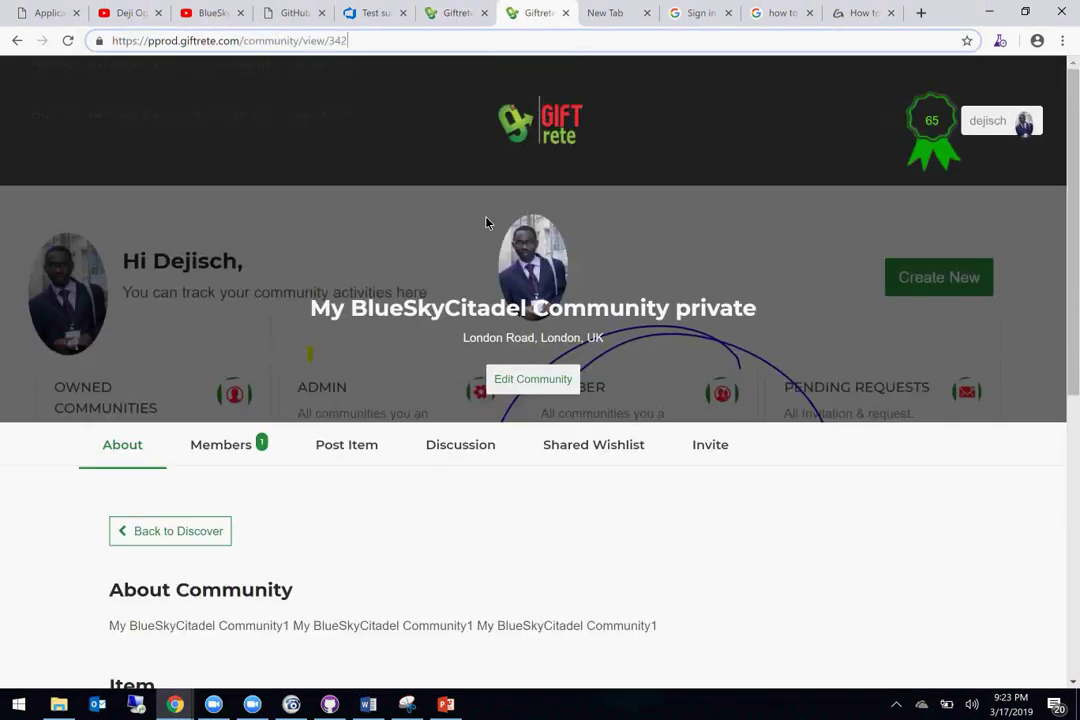
click(170, 531)
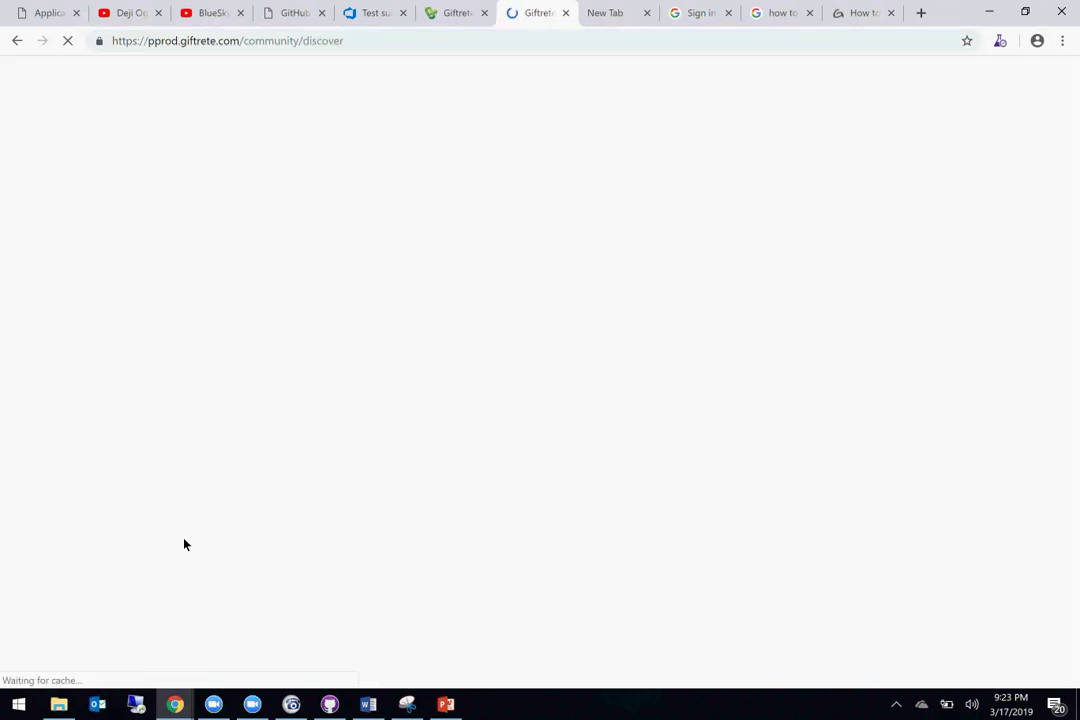
Step: Open the public My BlueSkyCitadel Community, select its URL, and bring the other account's window forward
scroll(184, 544, down, 1)
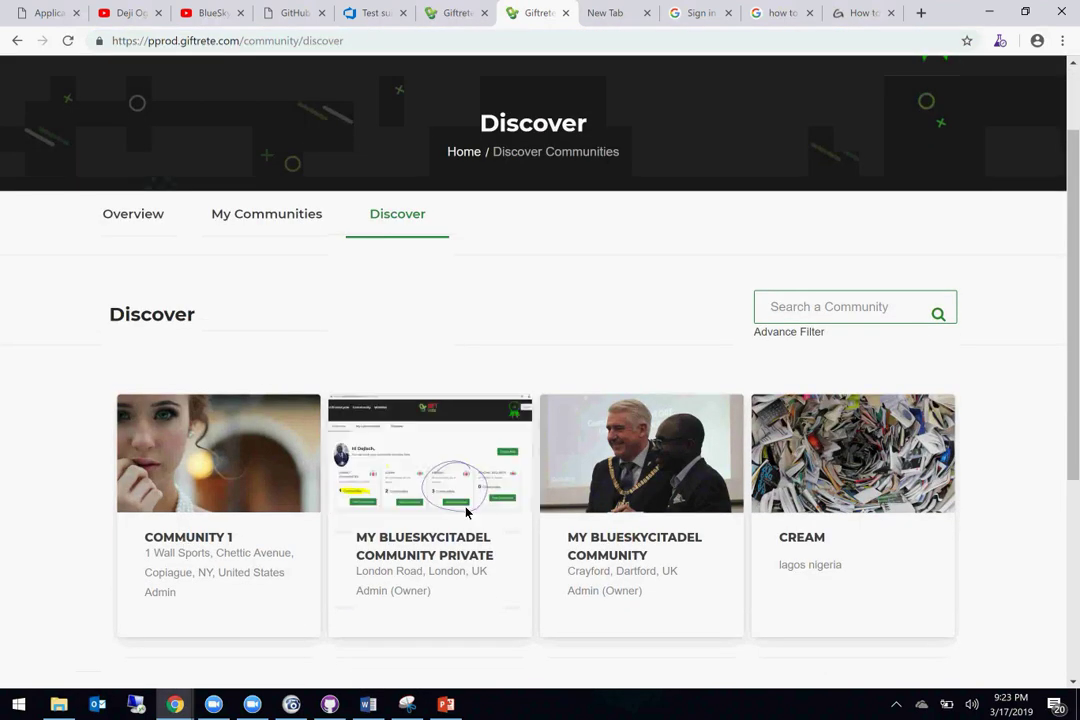
click(613, 556)
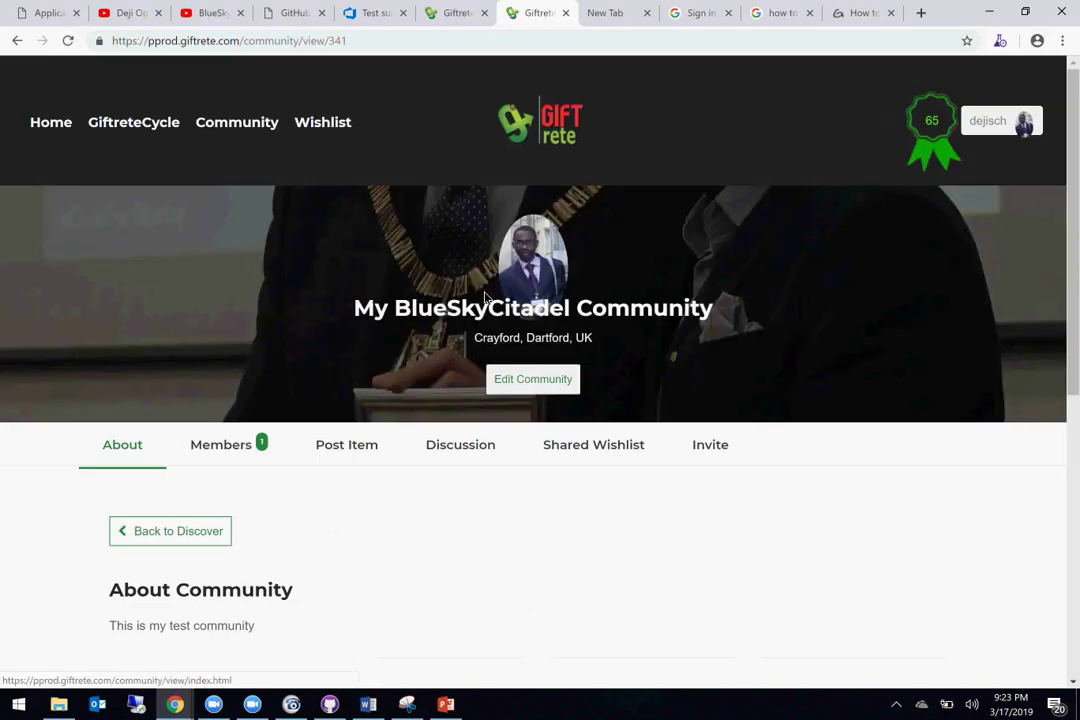
click(399, 41)
key(ctrl+c)
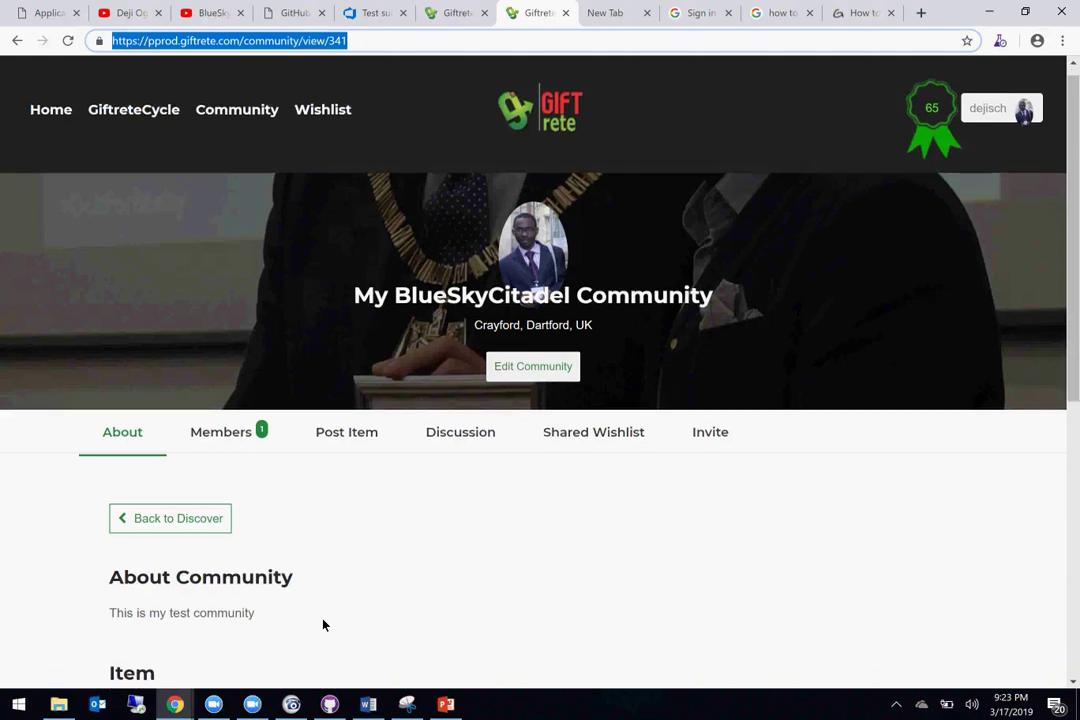
scroll(323, 624, down, 1)
scroll(323, 624, up, 1)
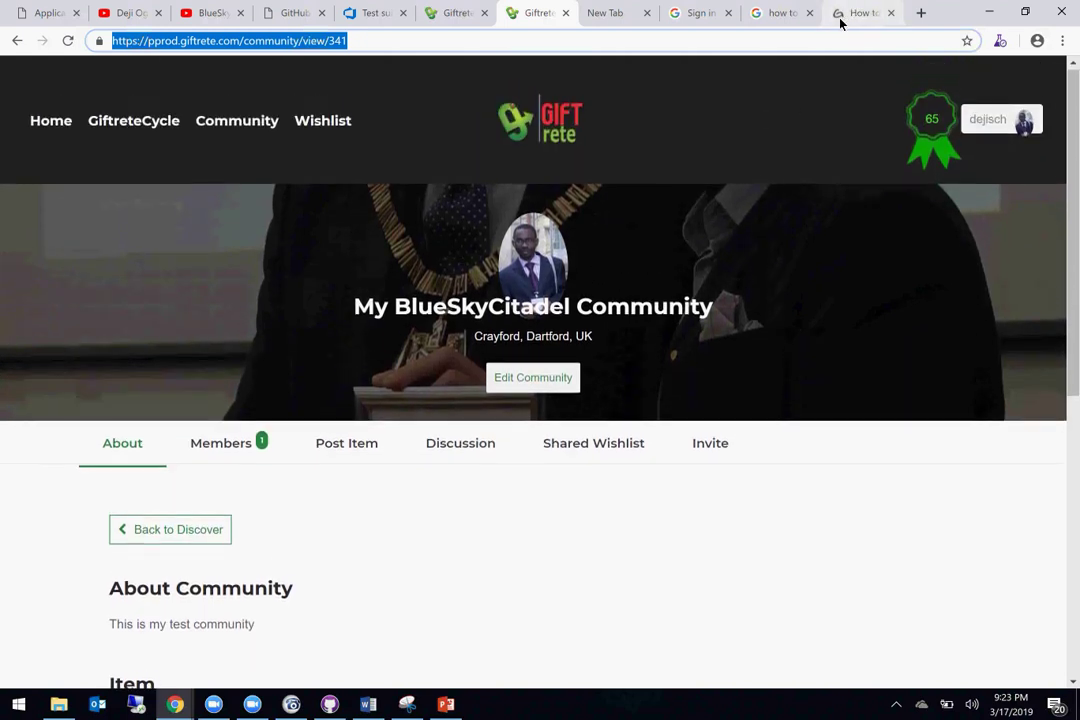
click(213, 706)
click(421, 648)
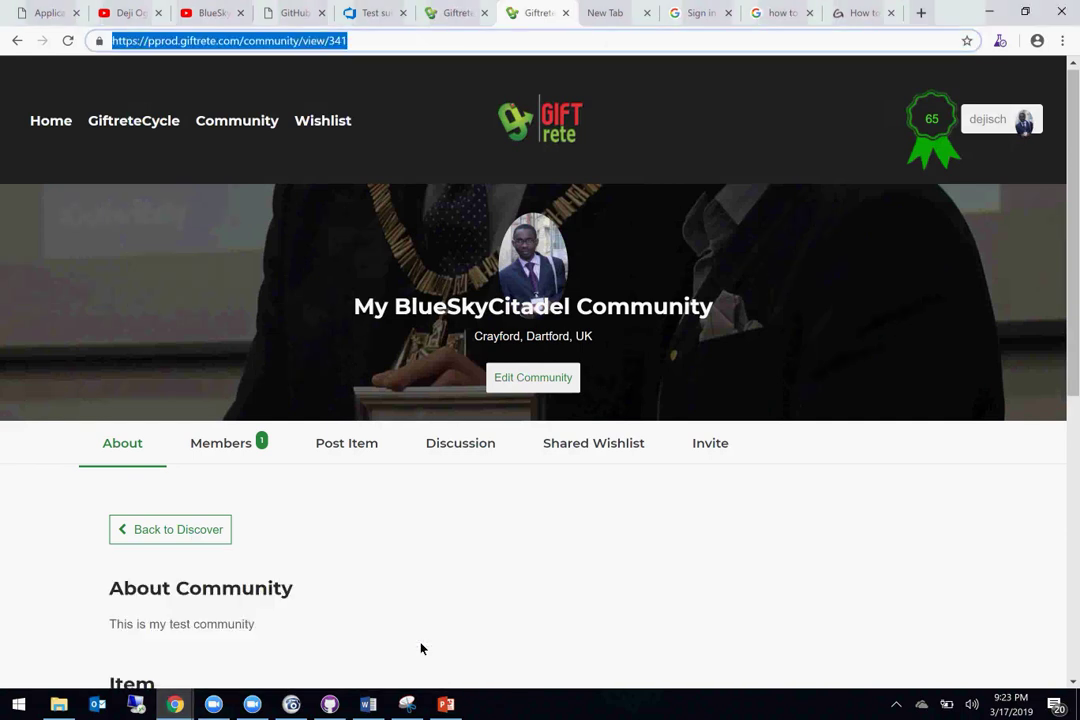
click(175, 704)
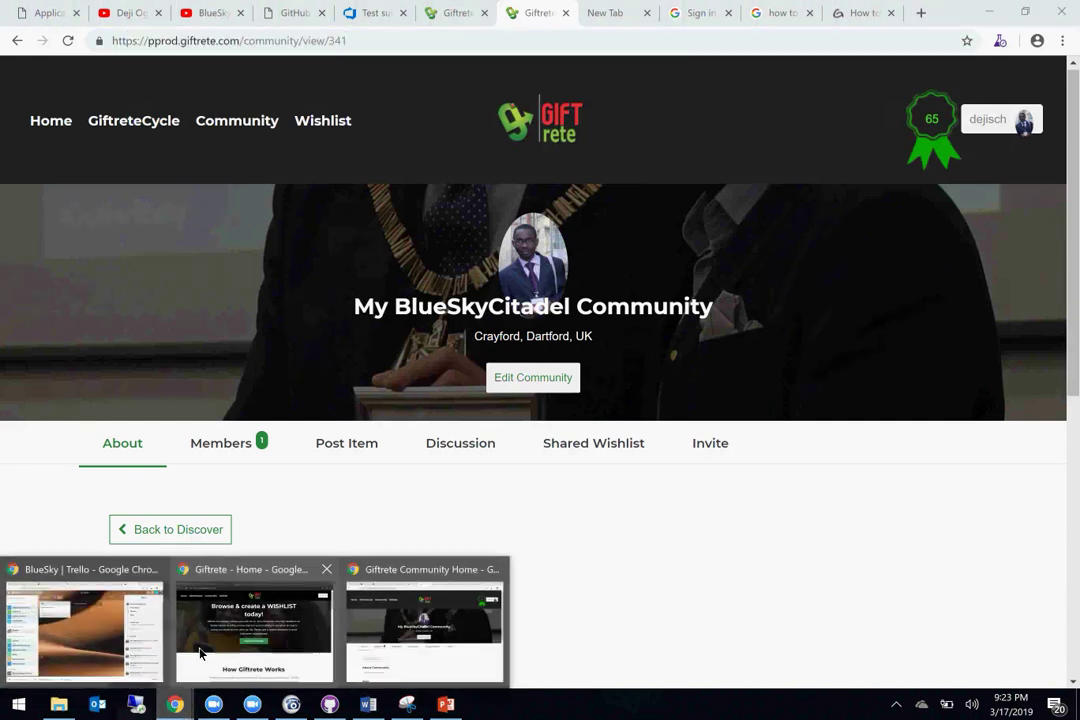
click(200, 653)
Step: Load the pasted community/view/341 page in the other account's window, then return to the owner's window
key(ctrl+v)
key(Return)
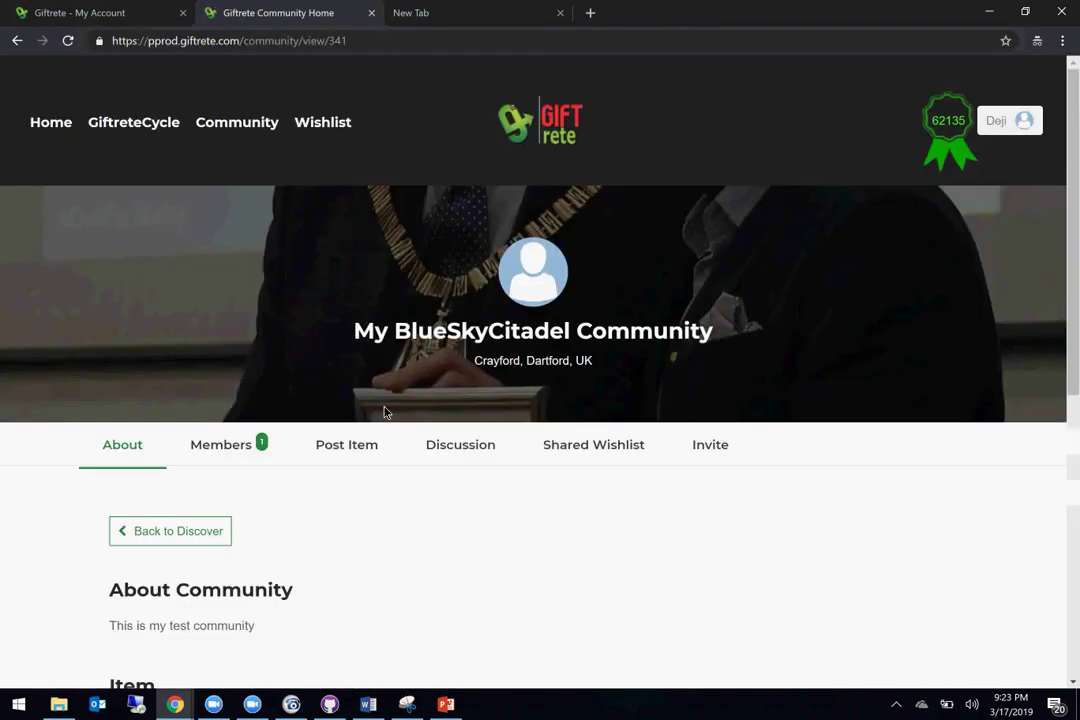
scroll(385, 411, down, 2)
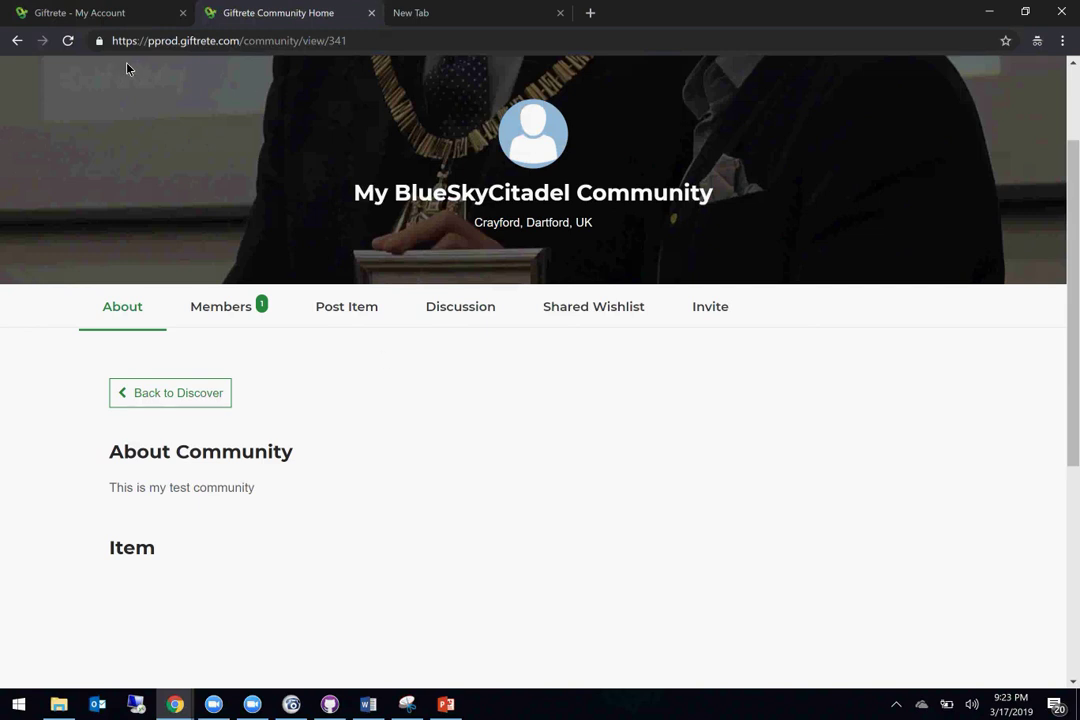
click(16, 40)
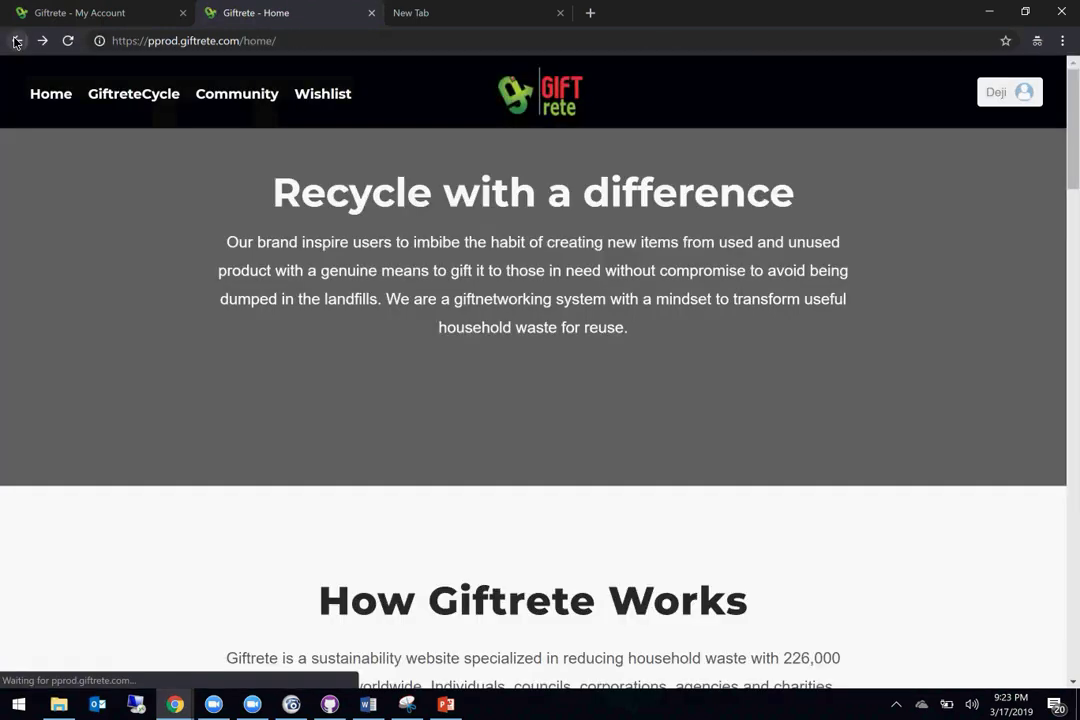
click(42, 40)
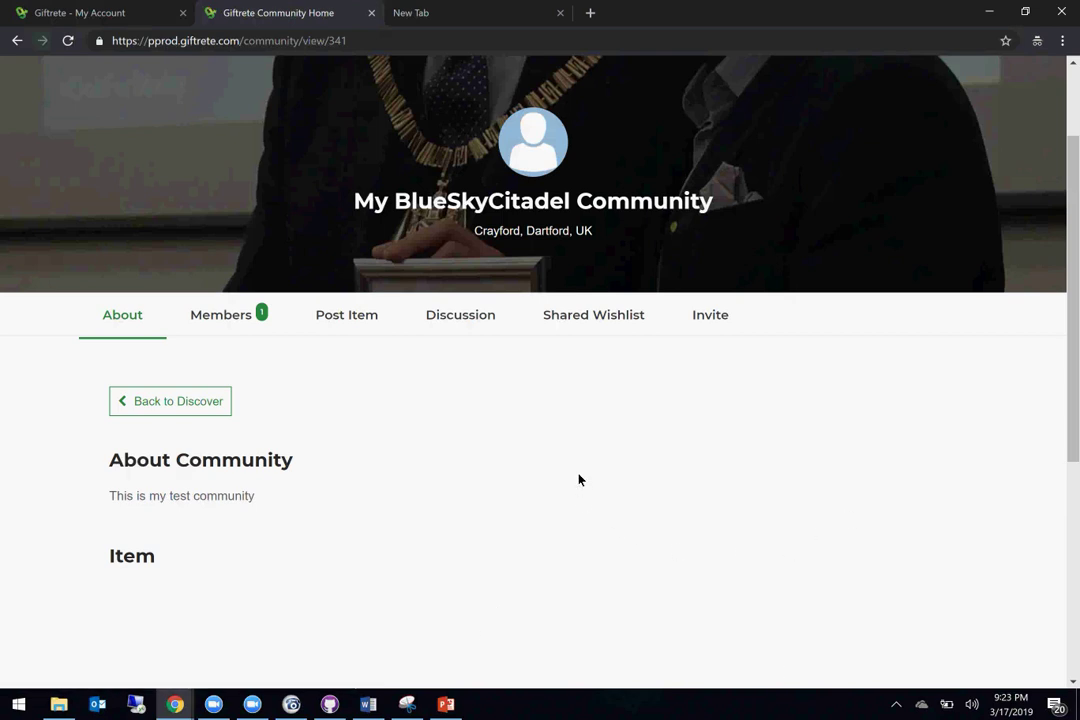
key(alt+Tab)
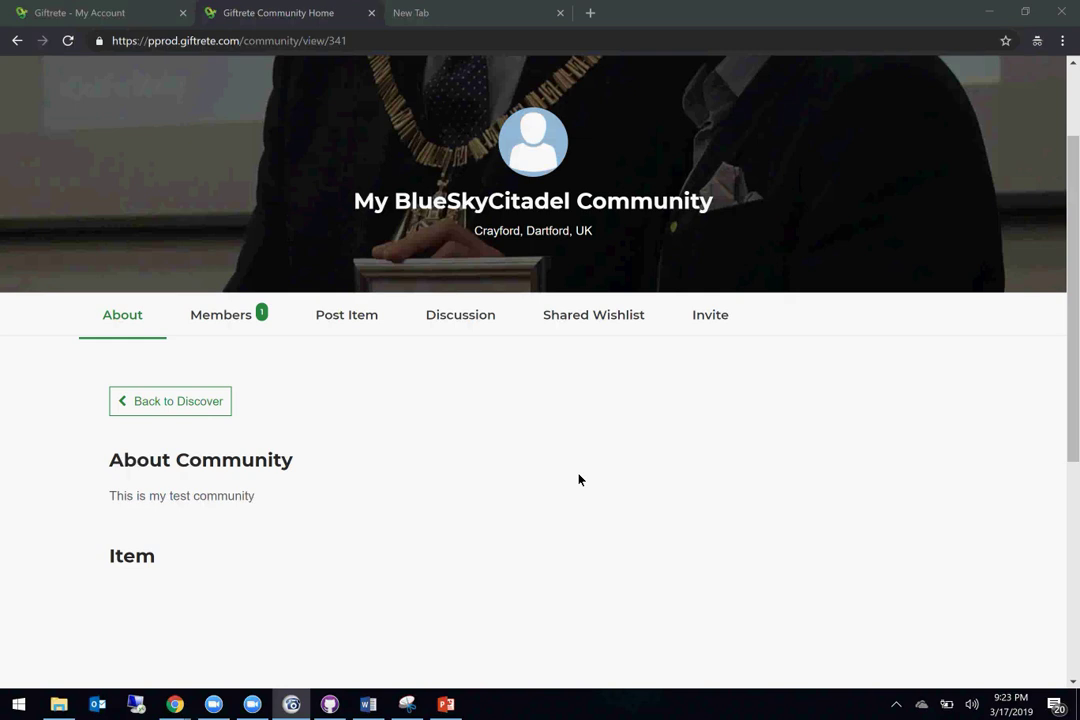
mouse_move(175, 704)
click(193, 646)
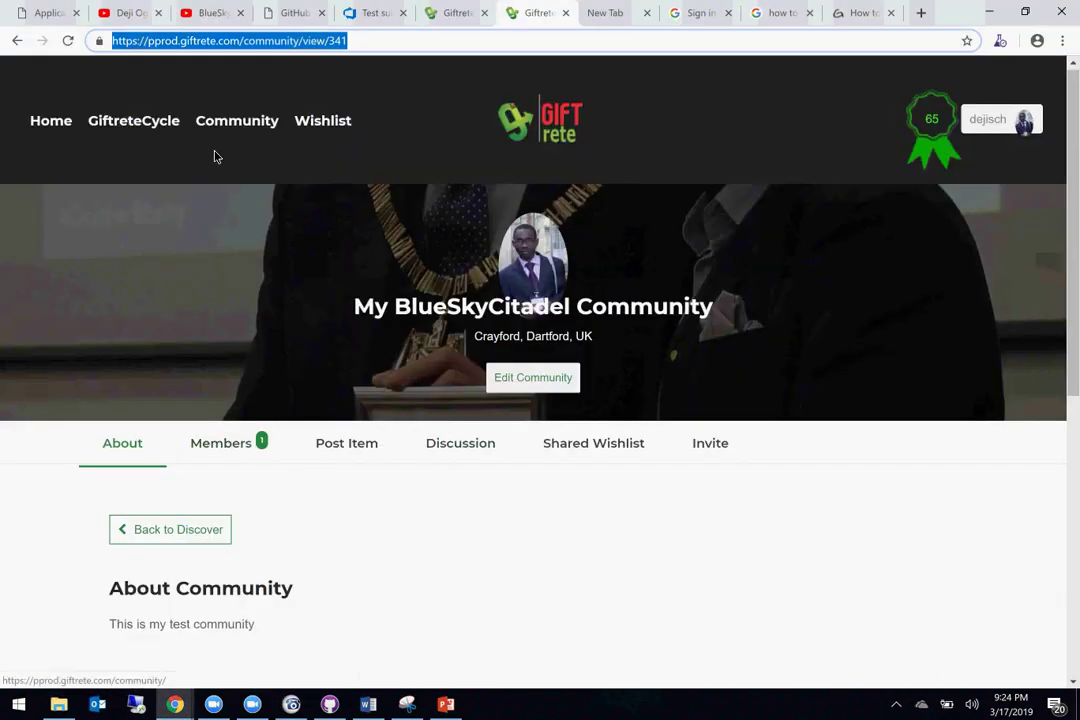
Step: Go back to Discover, open the My BlueSkyCitadel Community private page, and select its URL
click(18, 41)
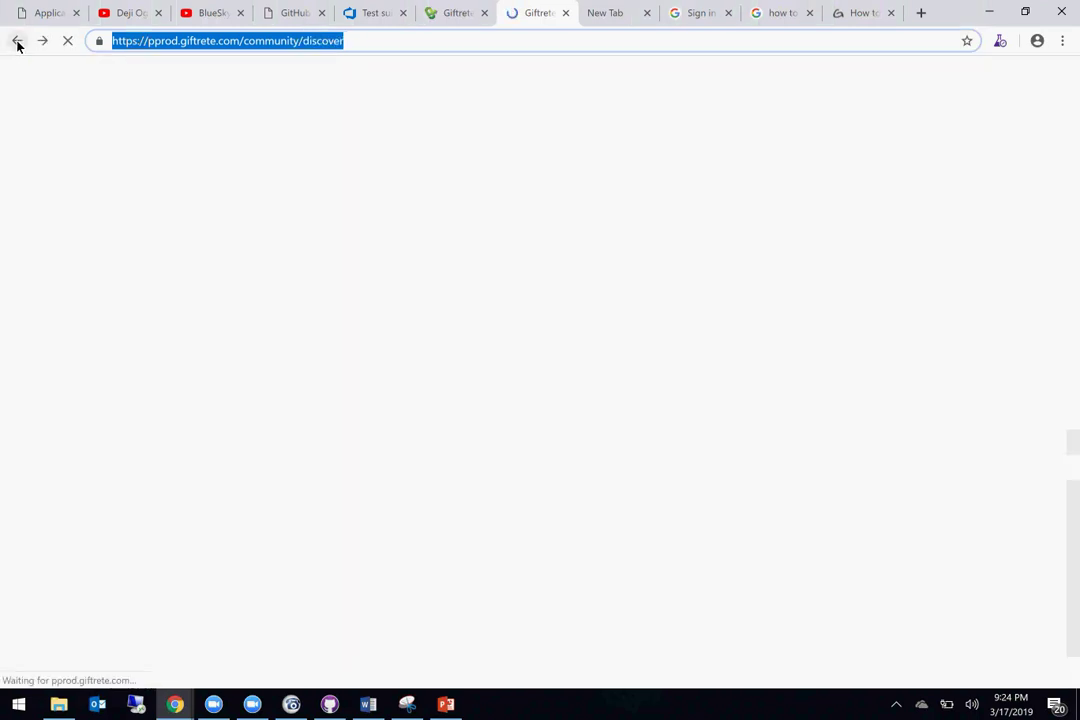
click(415, 572)
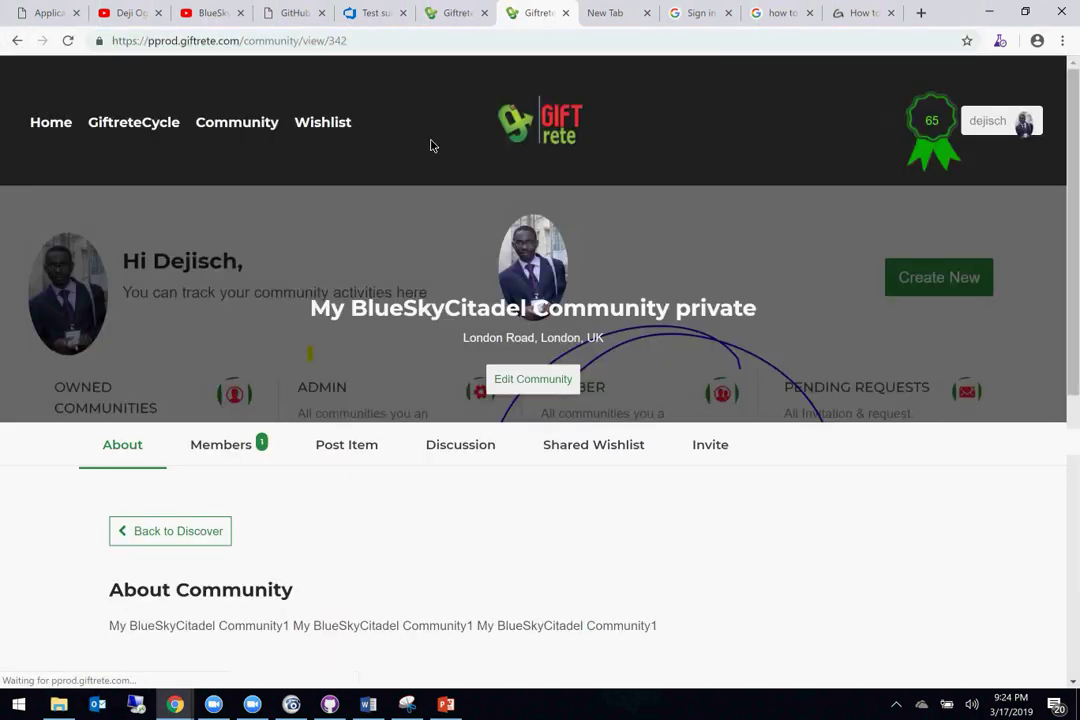
click(357, 51)
key(ctrl+c)
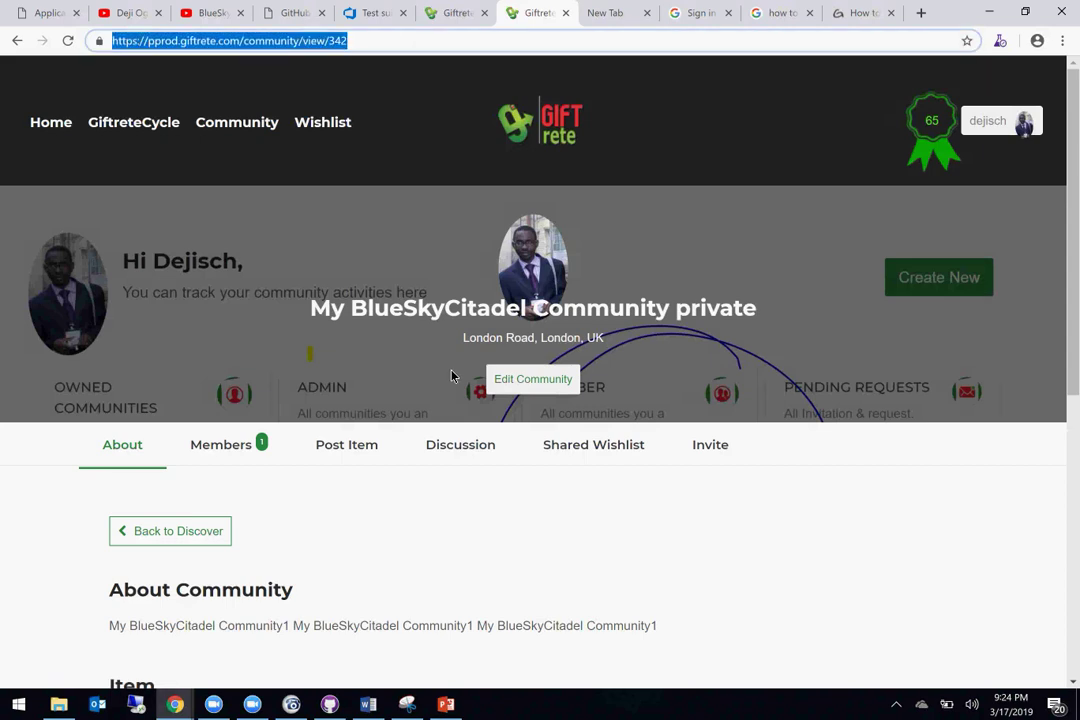
scroll(452, 376, down, 3)
scroll(452, 376, up, 3)
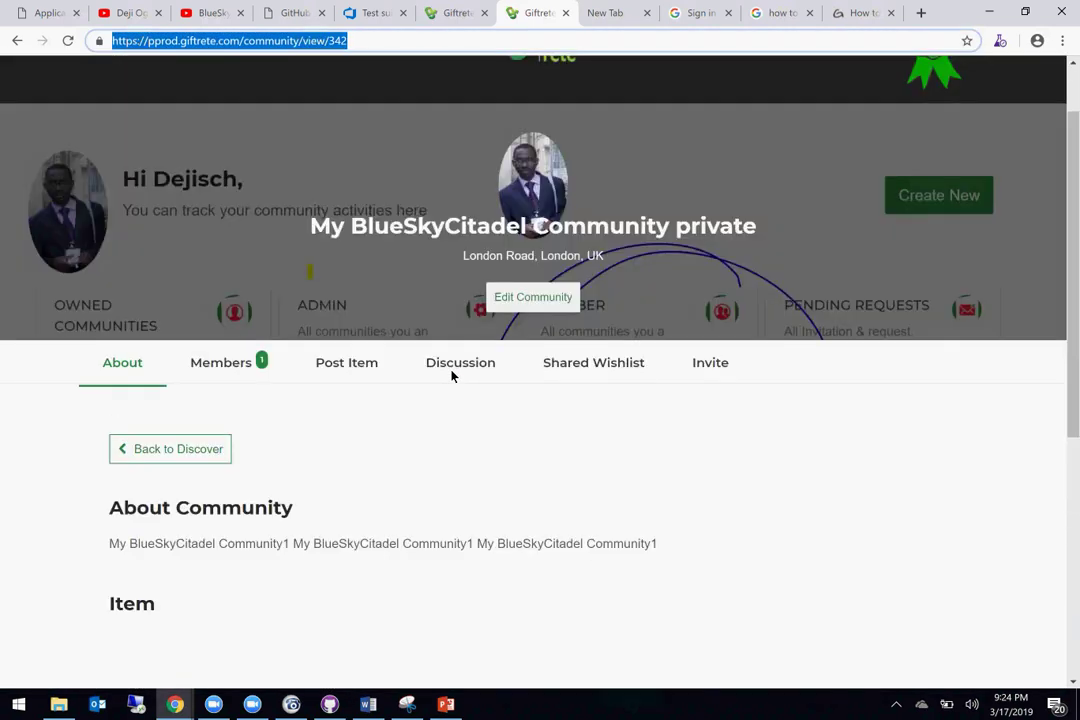
scroll(452, 376, up, 1)
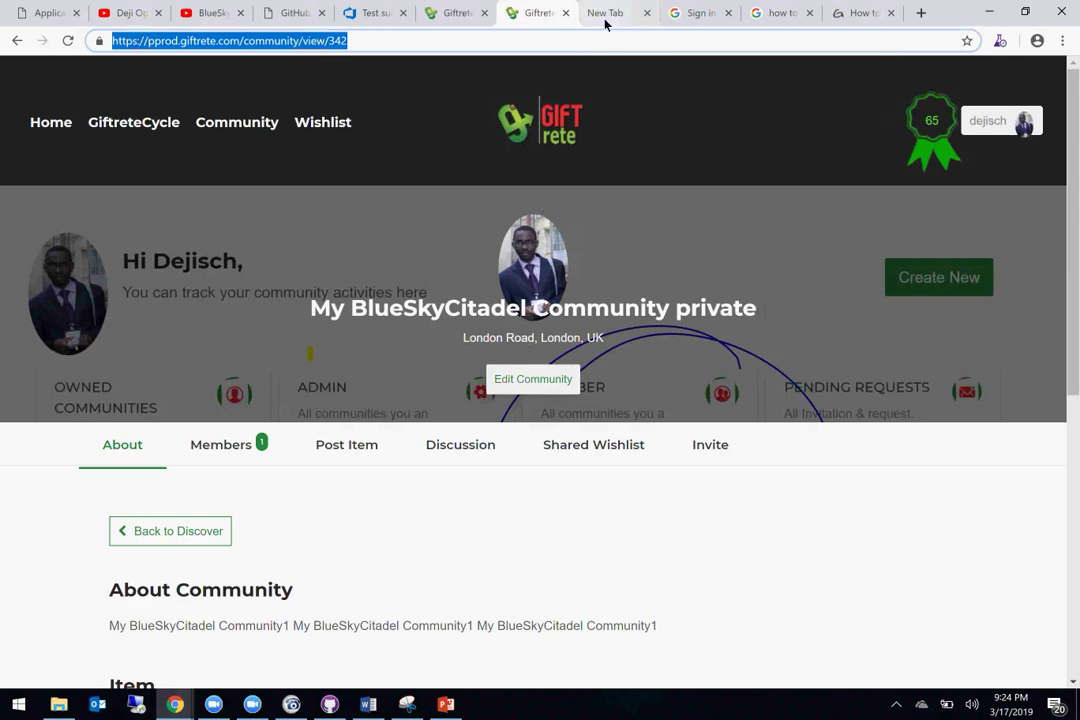
Step: Bring the other account's browser window forward from the taskbar previews
click(176, 705)
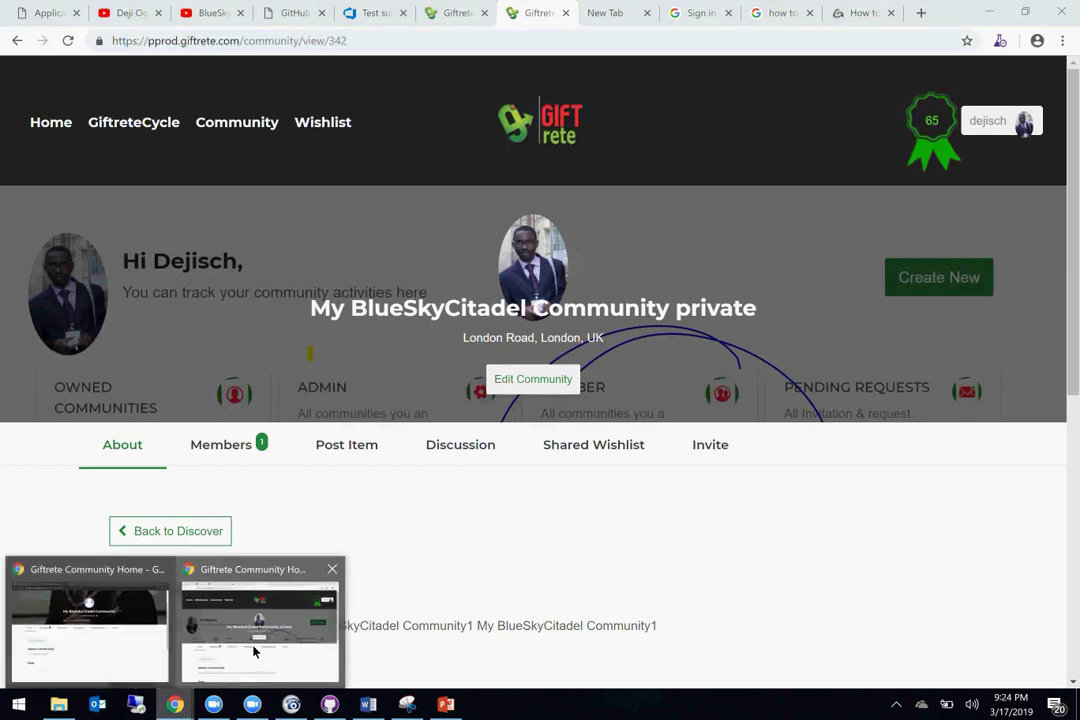
click(253, 651)
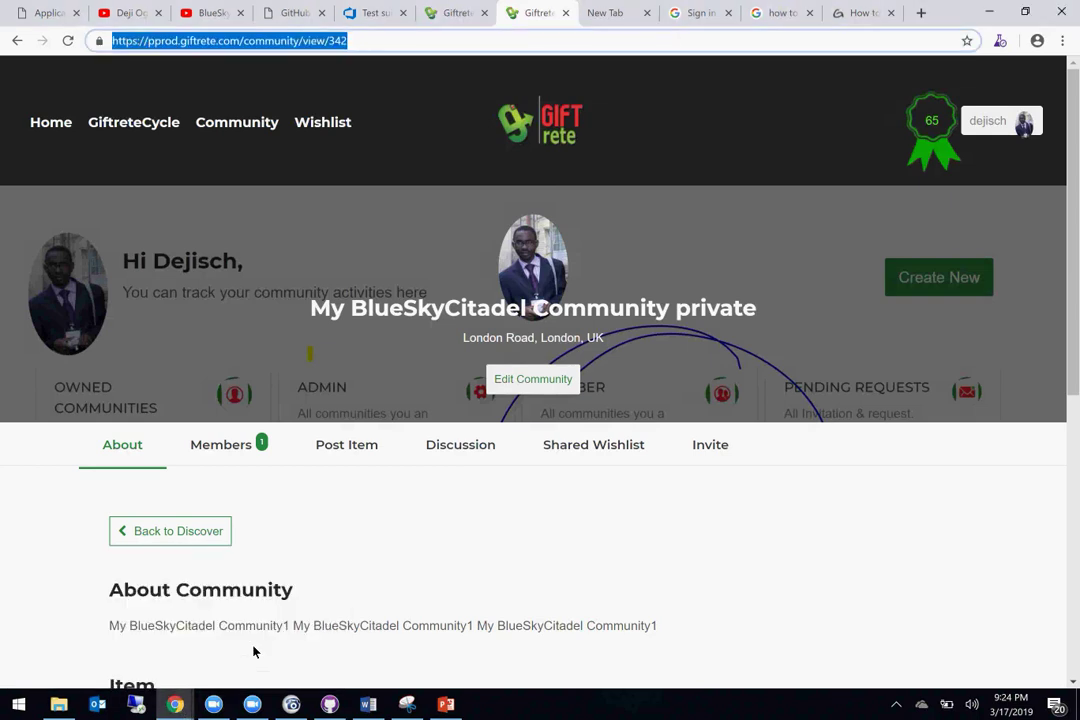
click(176, 705)
click(137, 653)
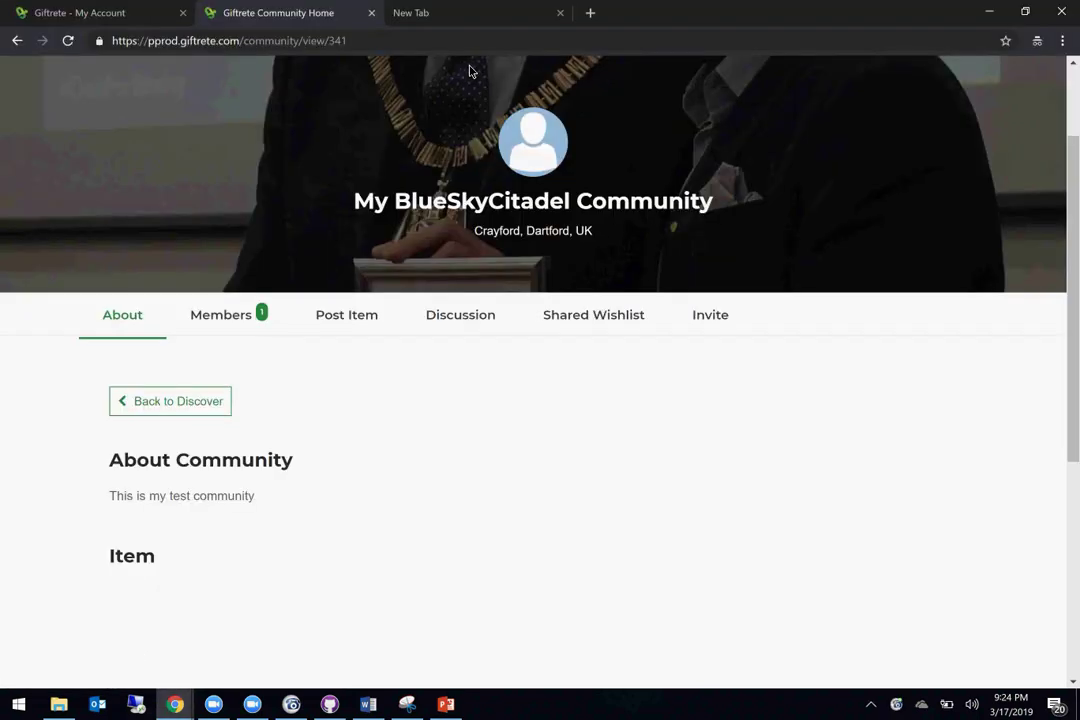
Step: Load the private community page (view/342) in the empty tab as the other account
click(429, 15)
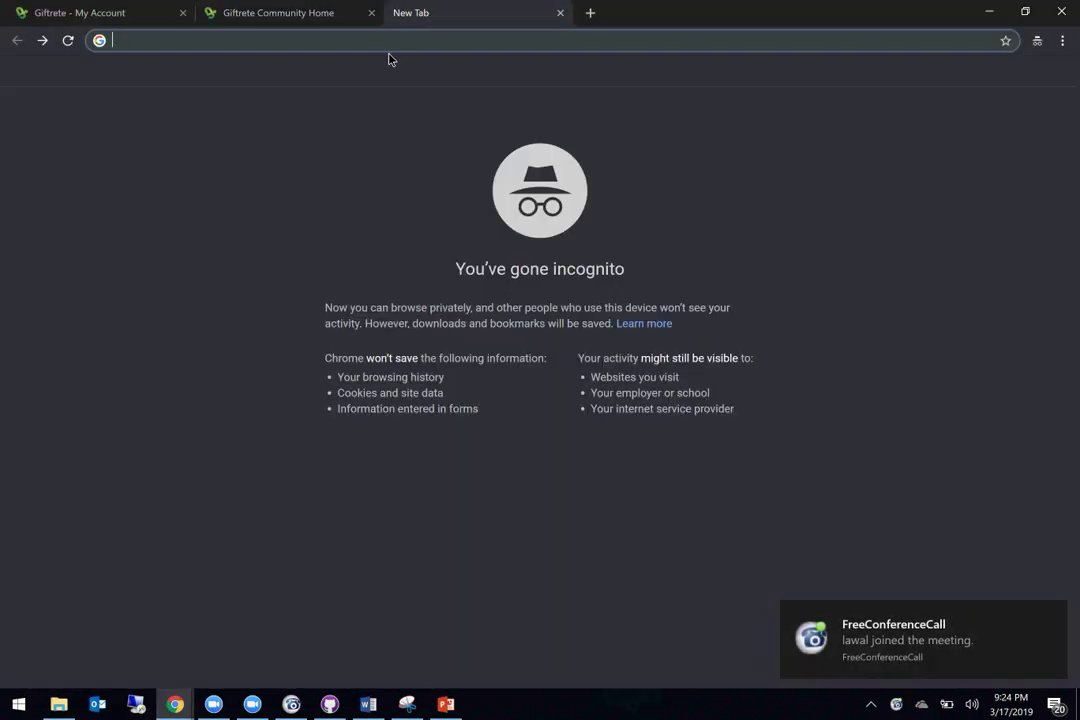
key(ctrl+v)
key(Return)
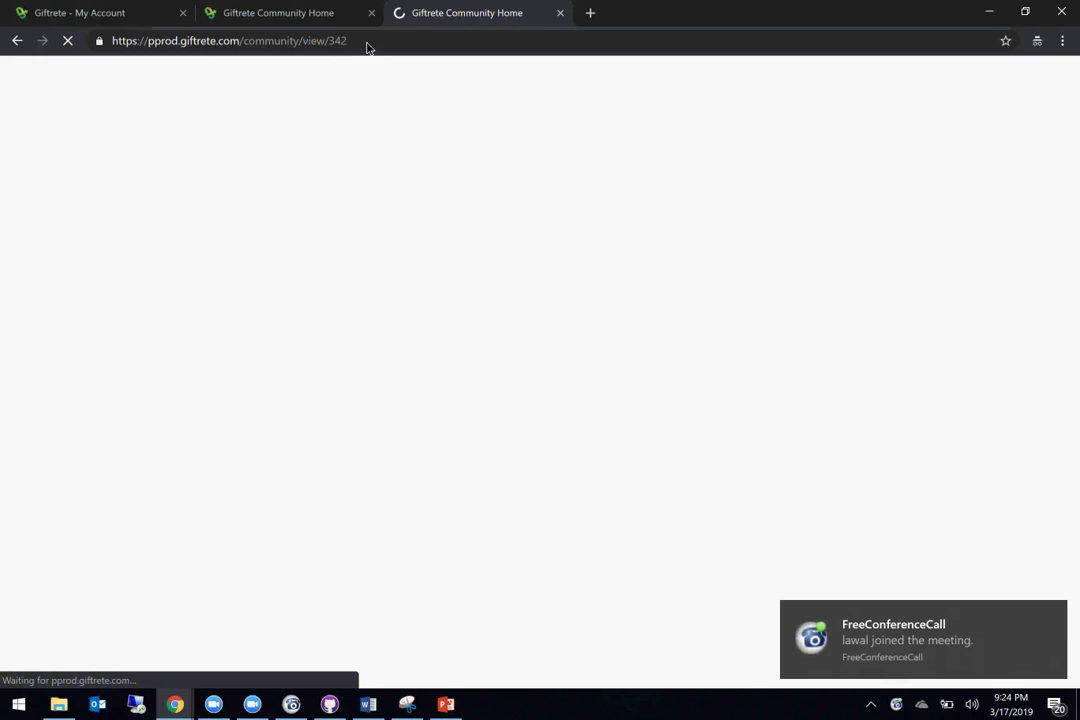
scroll(378, 513, down, 2)
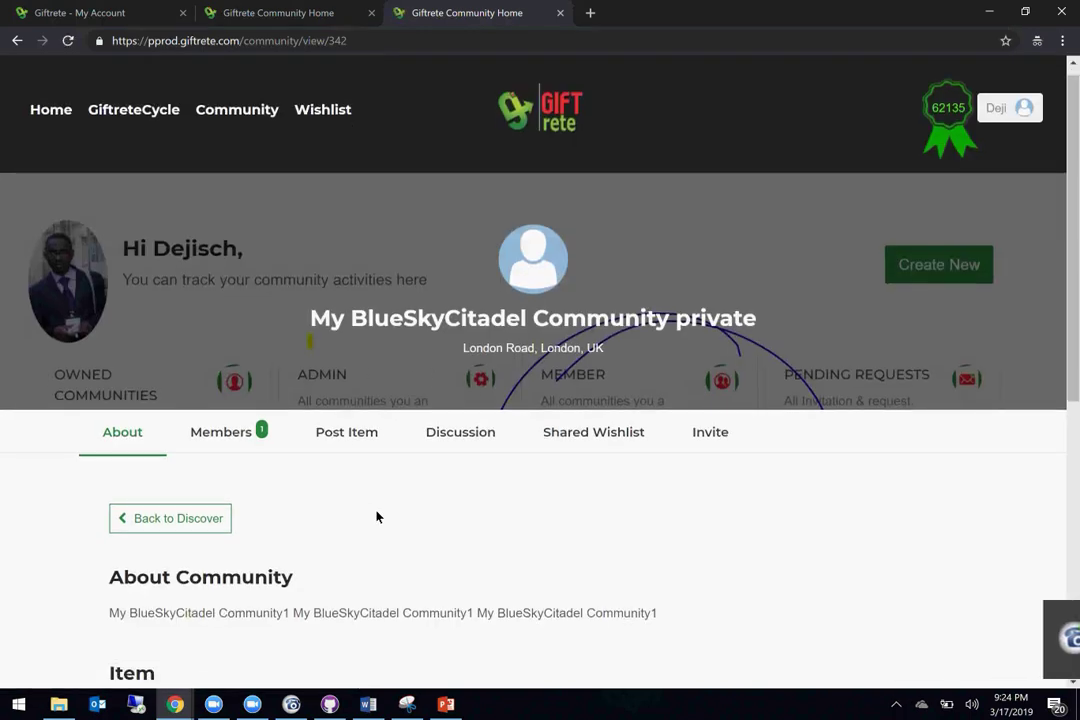
scroll(378, 516, up, 1)
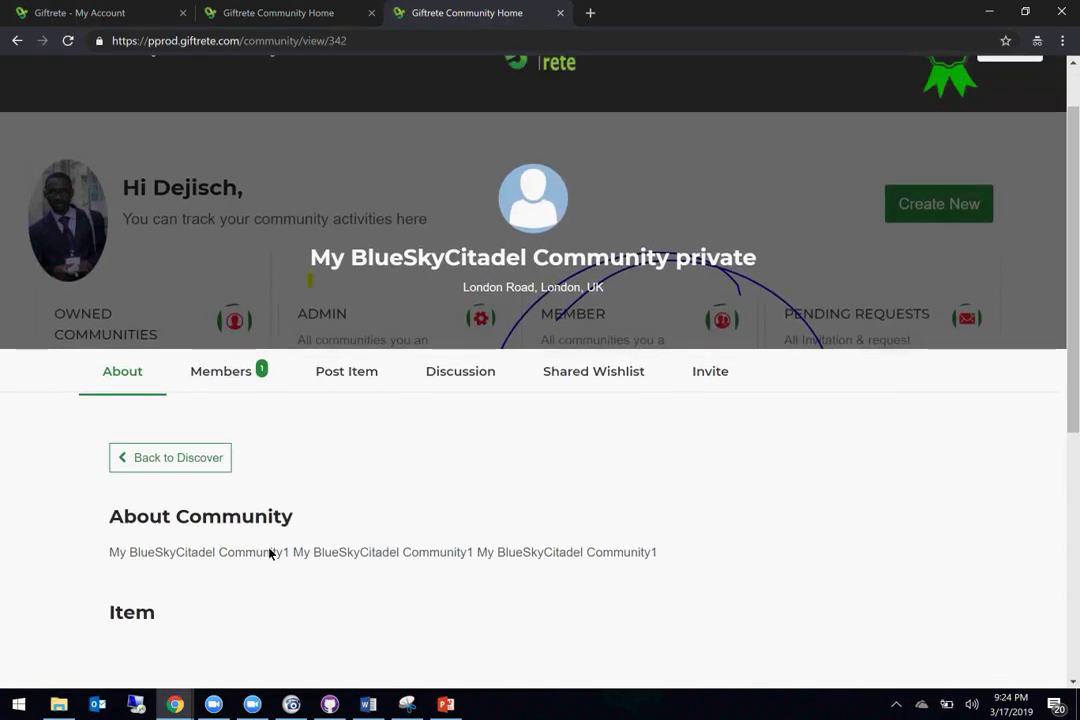
scroll(339, 580, down, 3)
scroll(339, 580, up, 3)
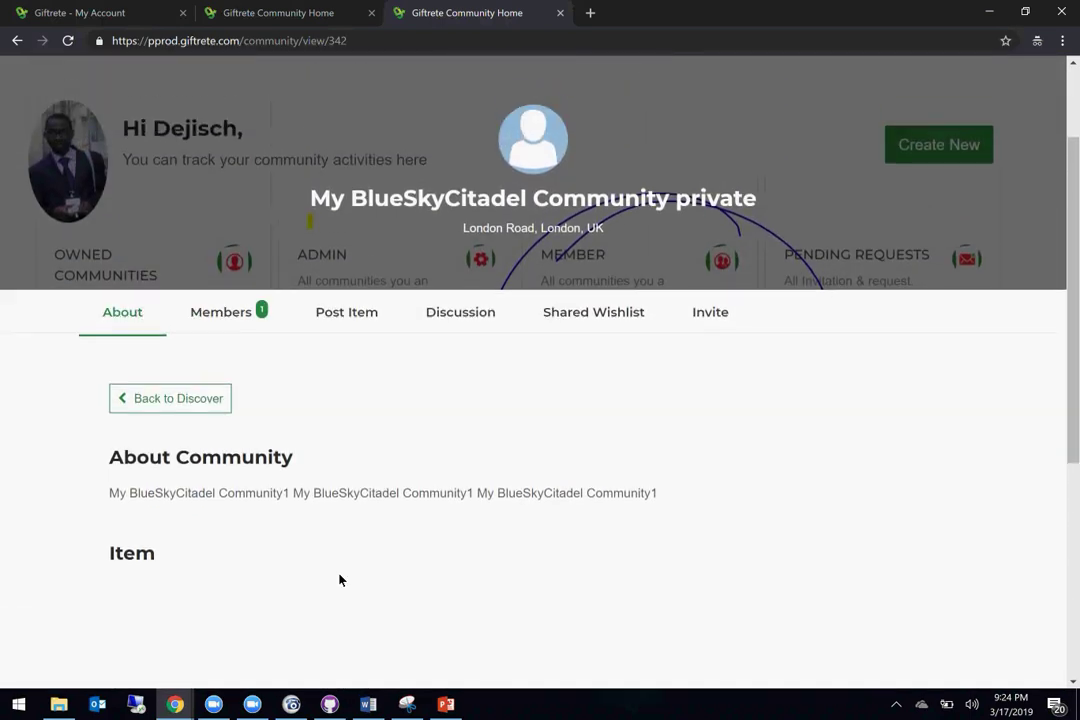
scroll(339, 580, up, 1)
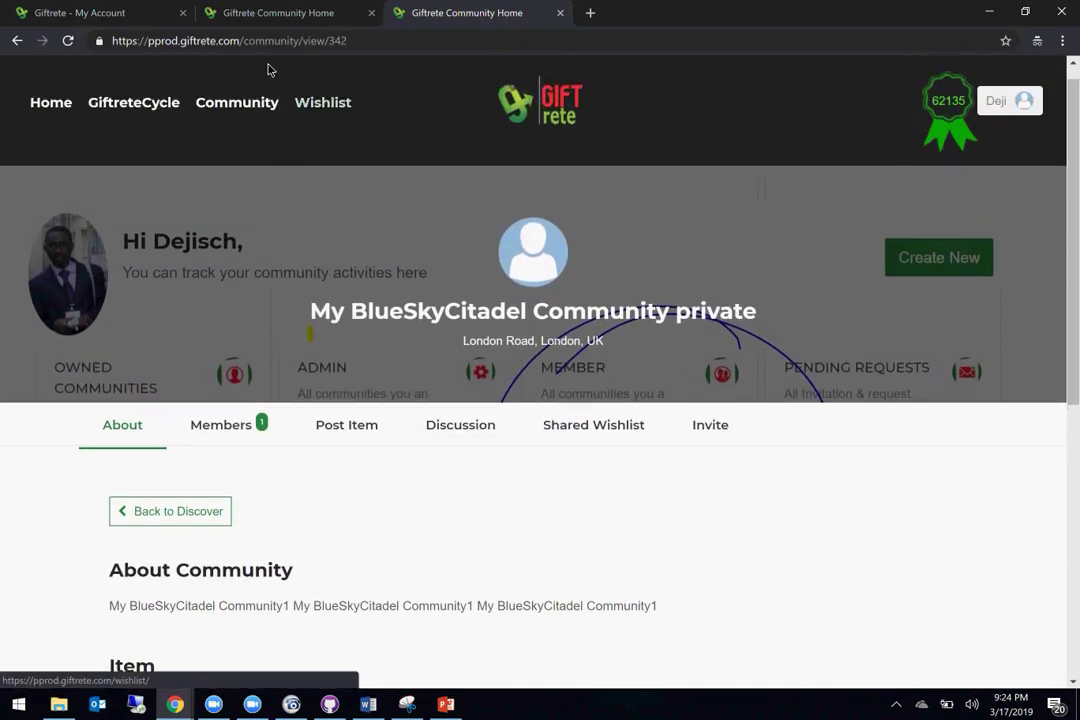
Step: Compare the private page with the public Crayford community (view/341), then bring up the other account's window
click(274, 13)
scroll(436, 370, up, 2)
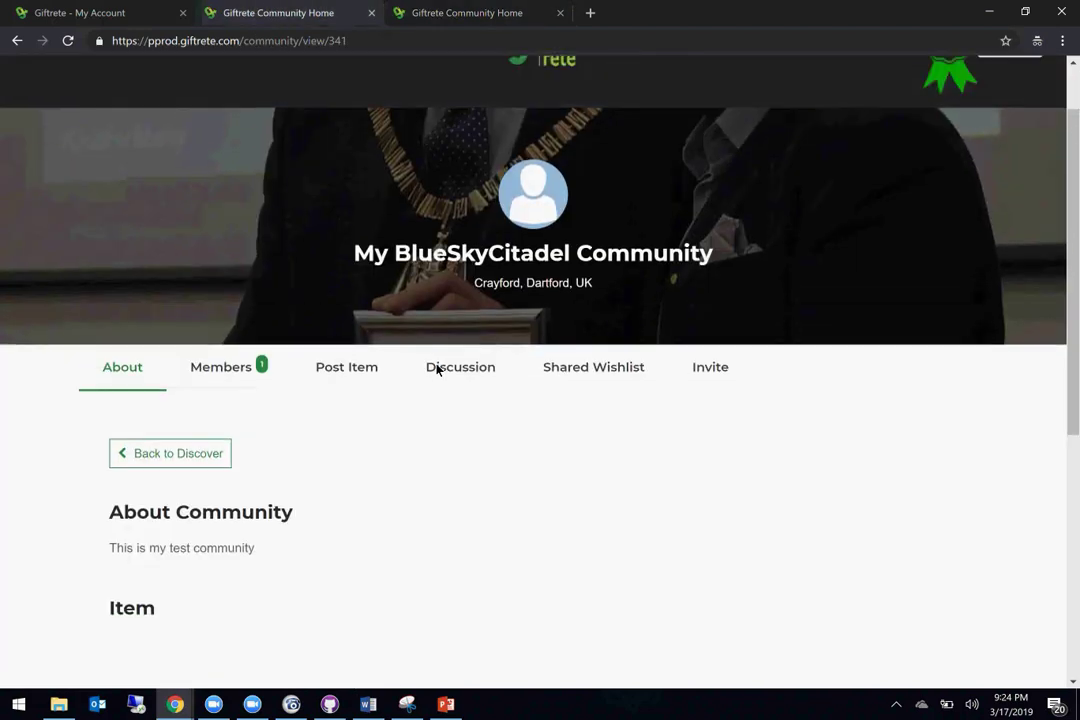
click(419, 12)
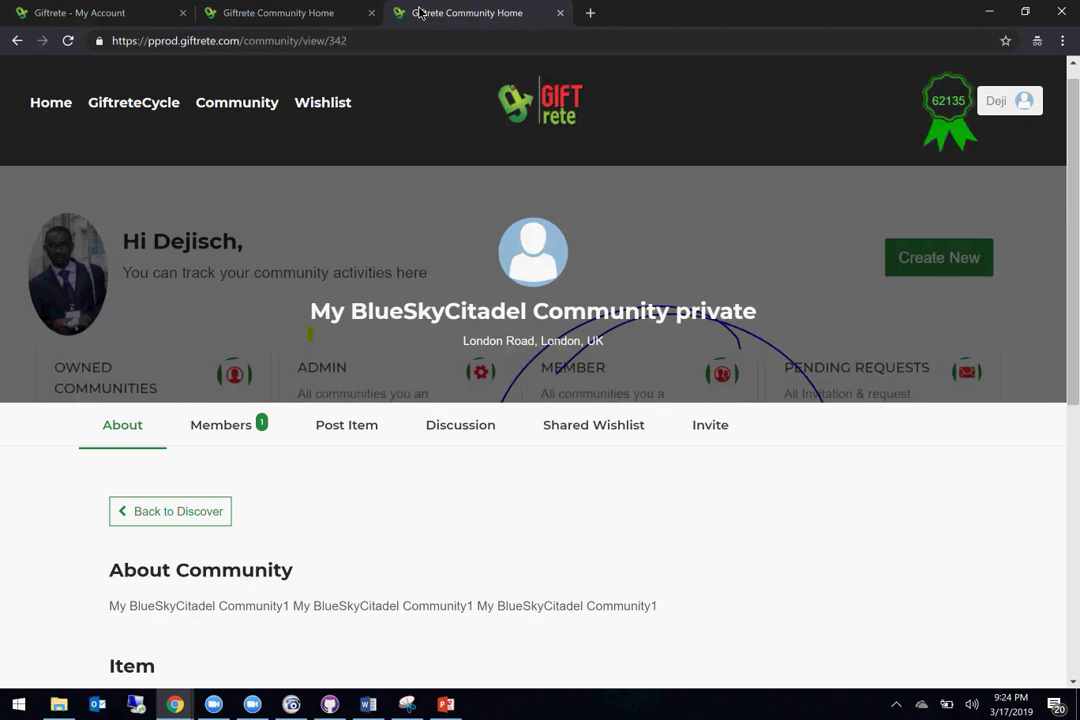
click(305, 18)
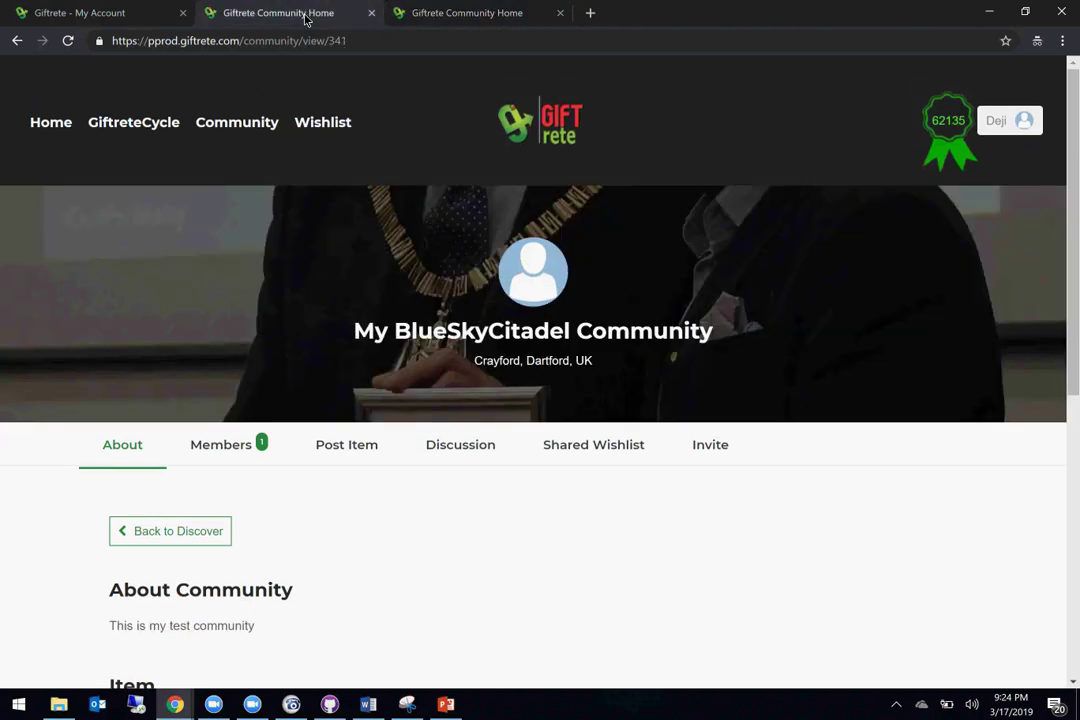
click(439, 21)
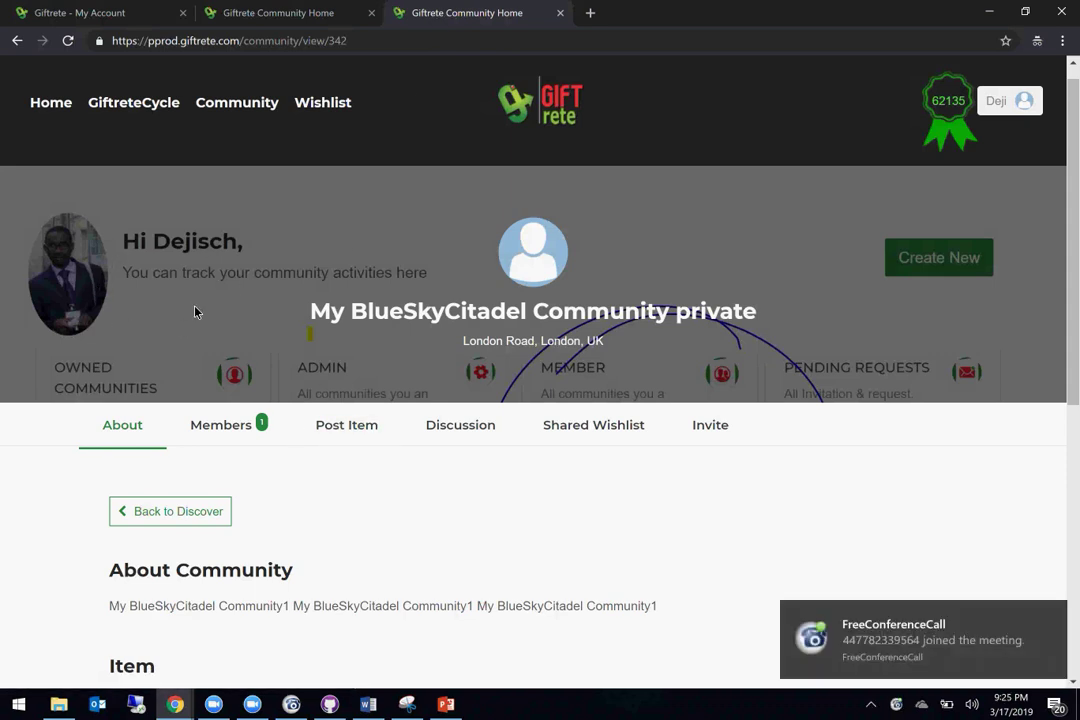
scroll(453, 391, down, 1)
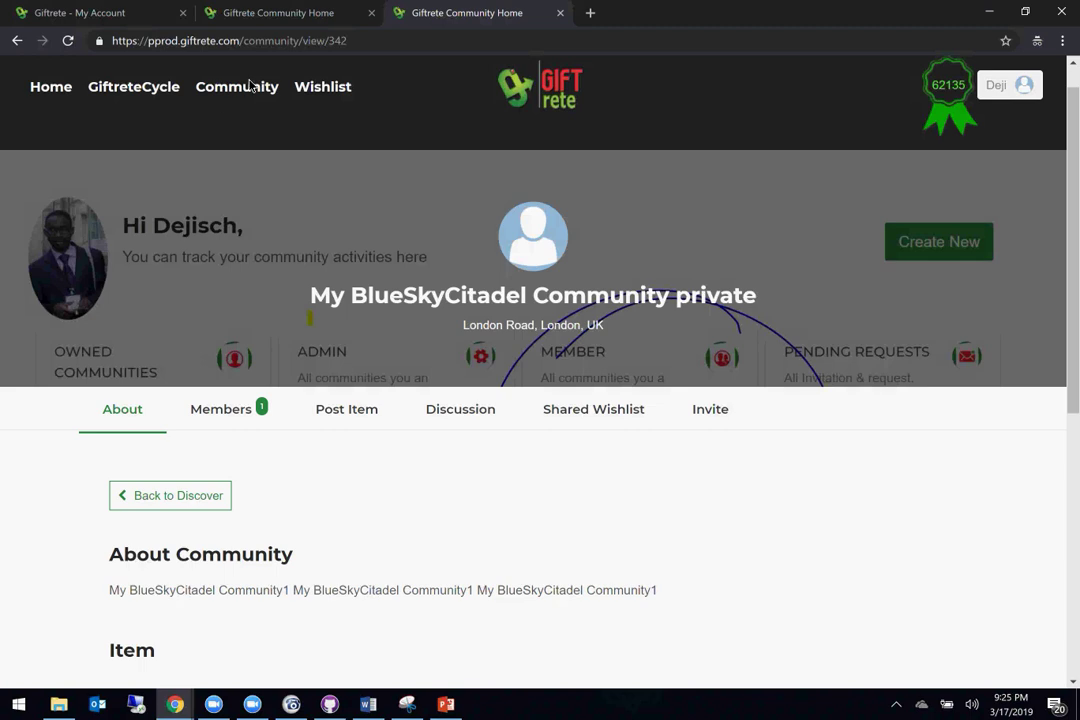
click(253, 20)
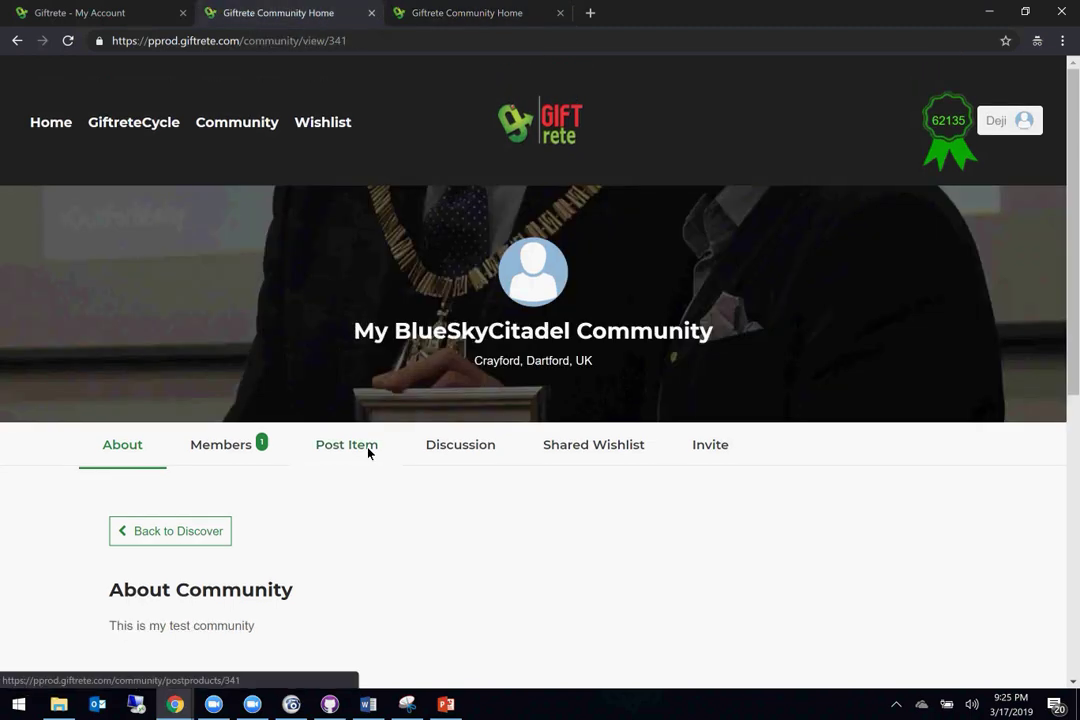
scroll(368, 452, down, 3)
scroll(368, 452, down, 2)
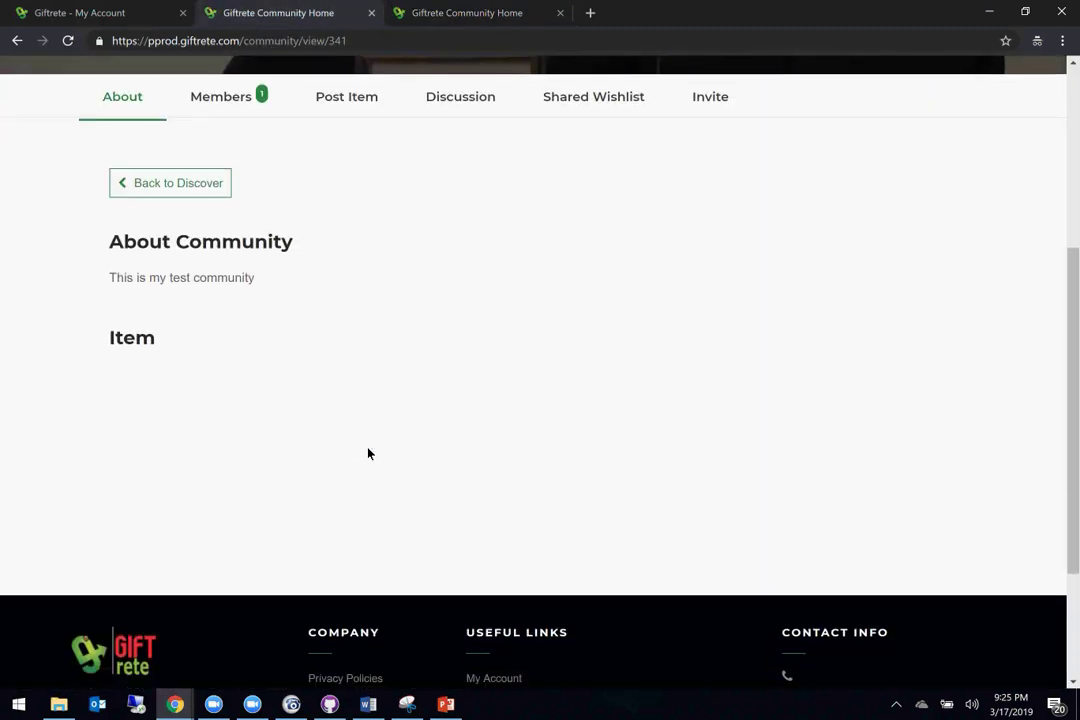
click(176, 705)
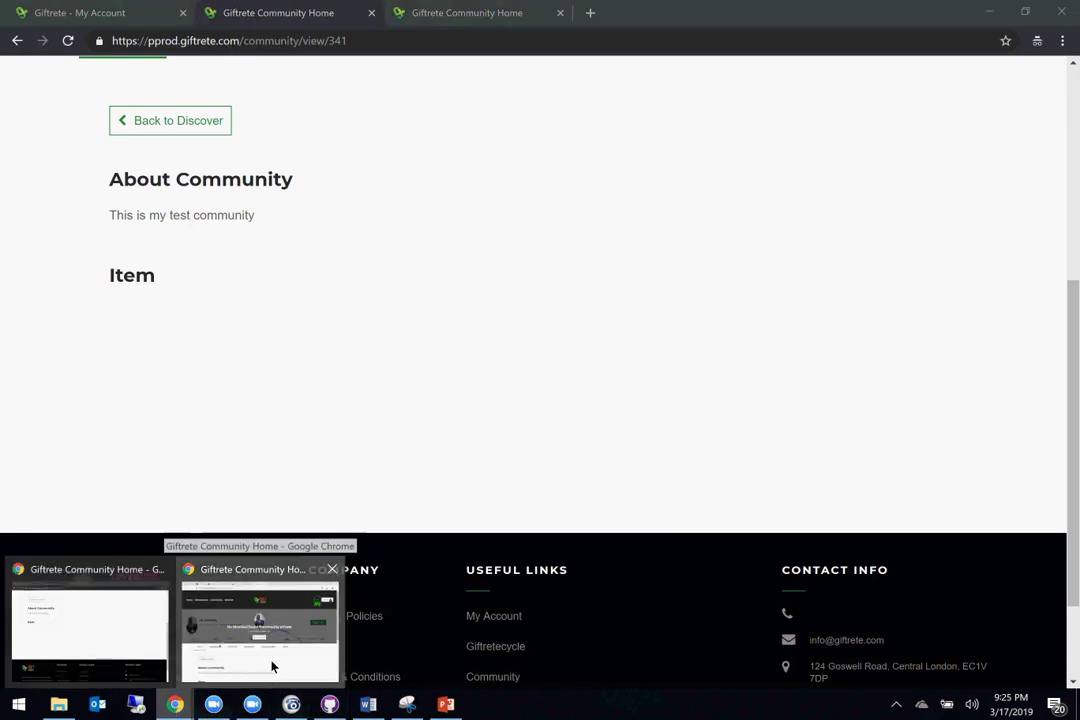
click(271, 667)
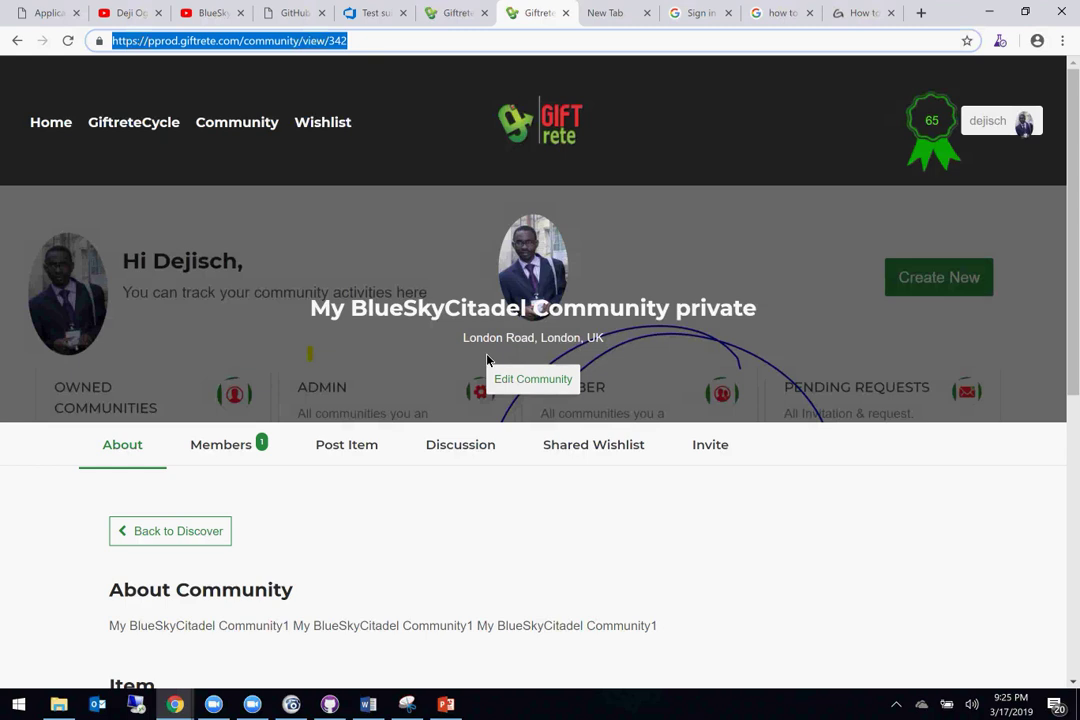
Step: In the private community's edit form, choose the photo from Downloads as the new community image
click(530, 382)
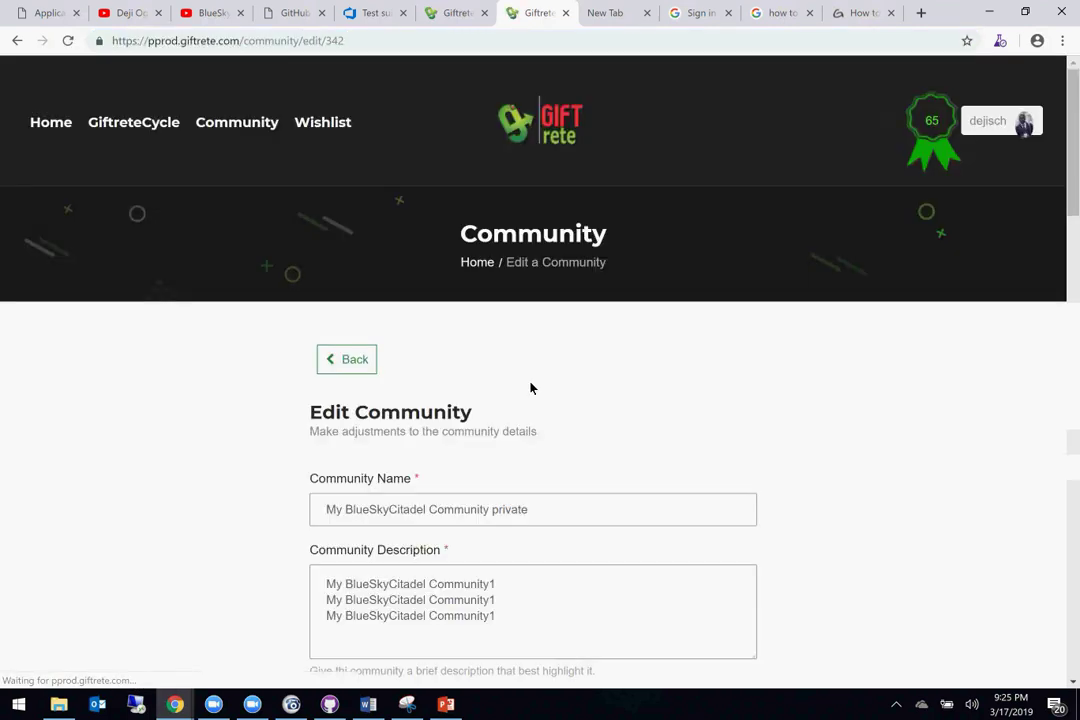
scroll(393, 499, down, 7)
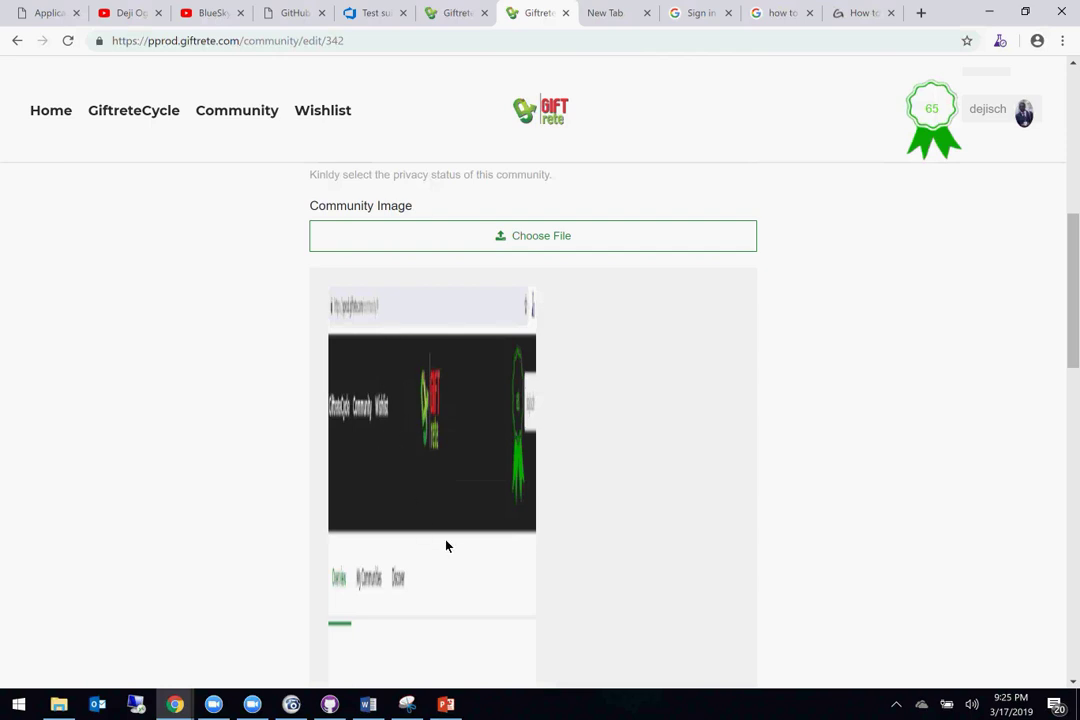
scroll(446, 547, down, 1)
scroll(446, 547, up, 1)
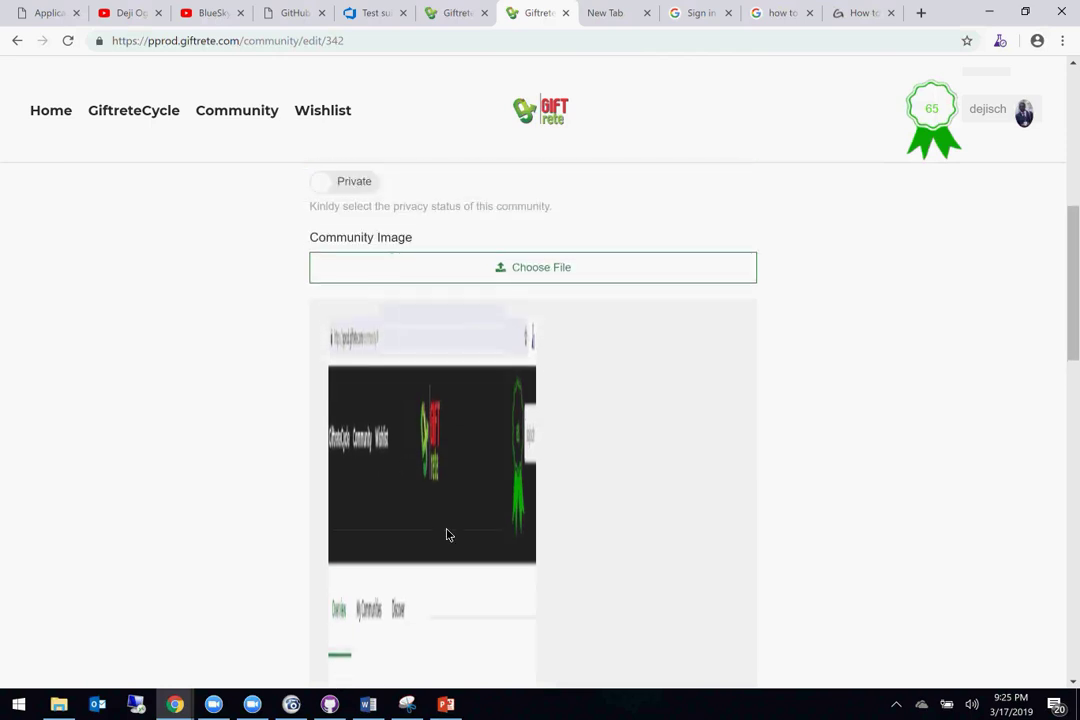
click(428, 267)
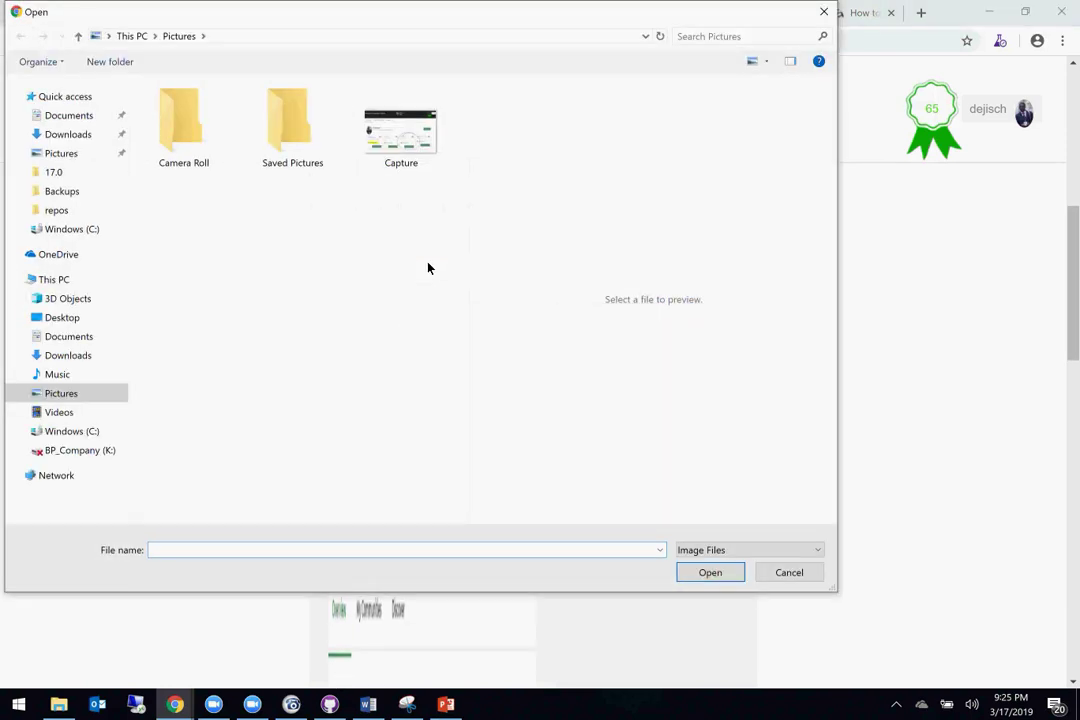
click(69, 355)
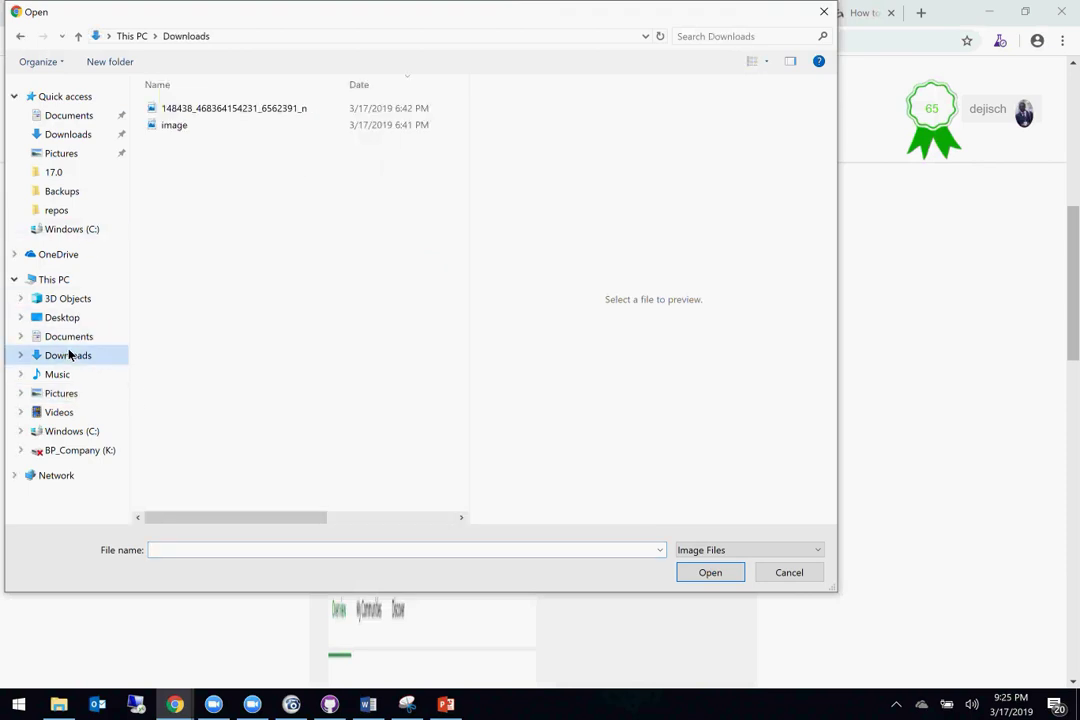
click(205, 114)
click(711, 573)
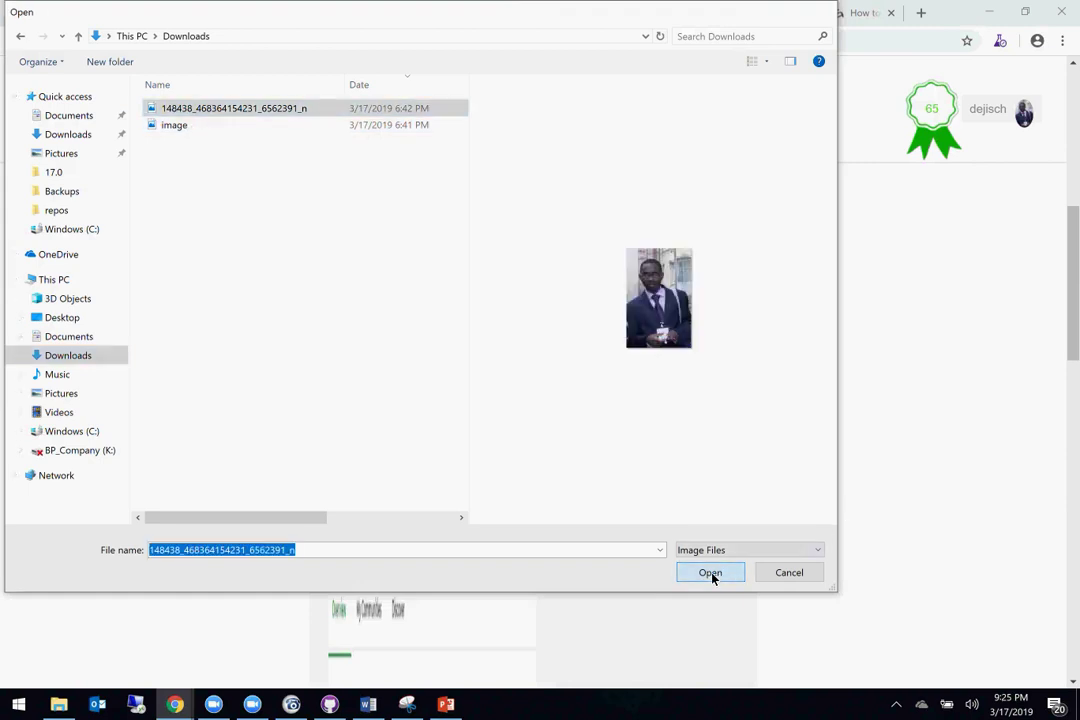
Step: Set the community type to corporation and submit the community update
scroll(464, 455, down, 5)
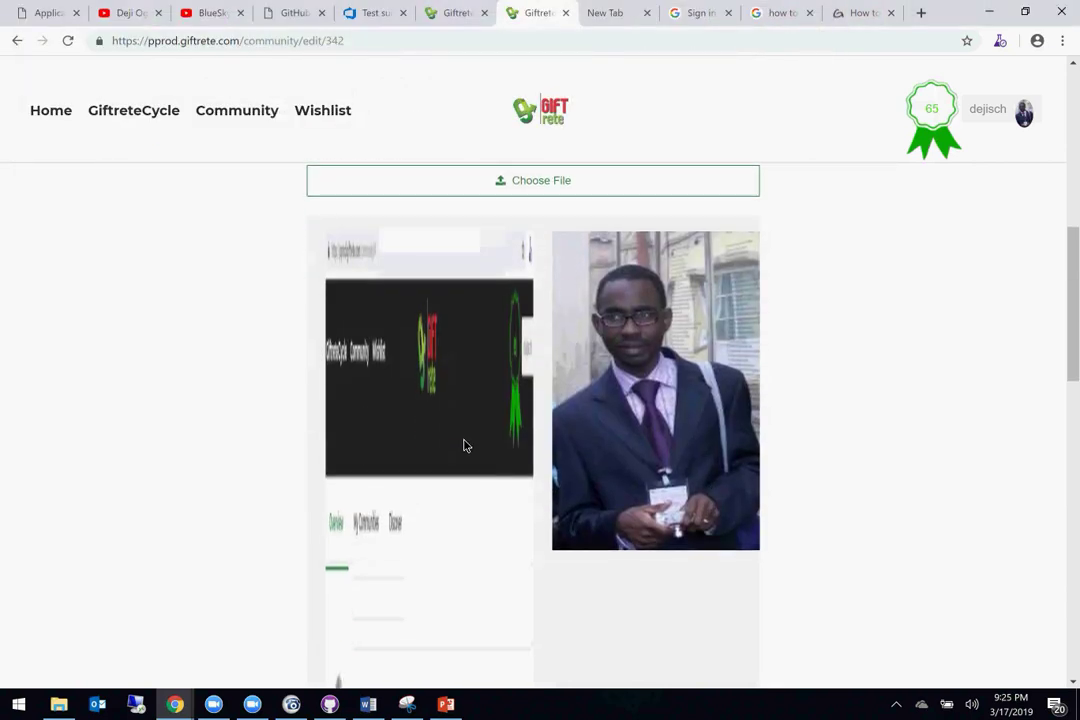
scroll(464, 445, down, 6)
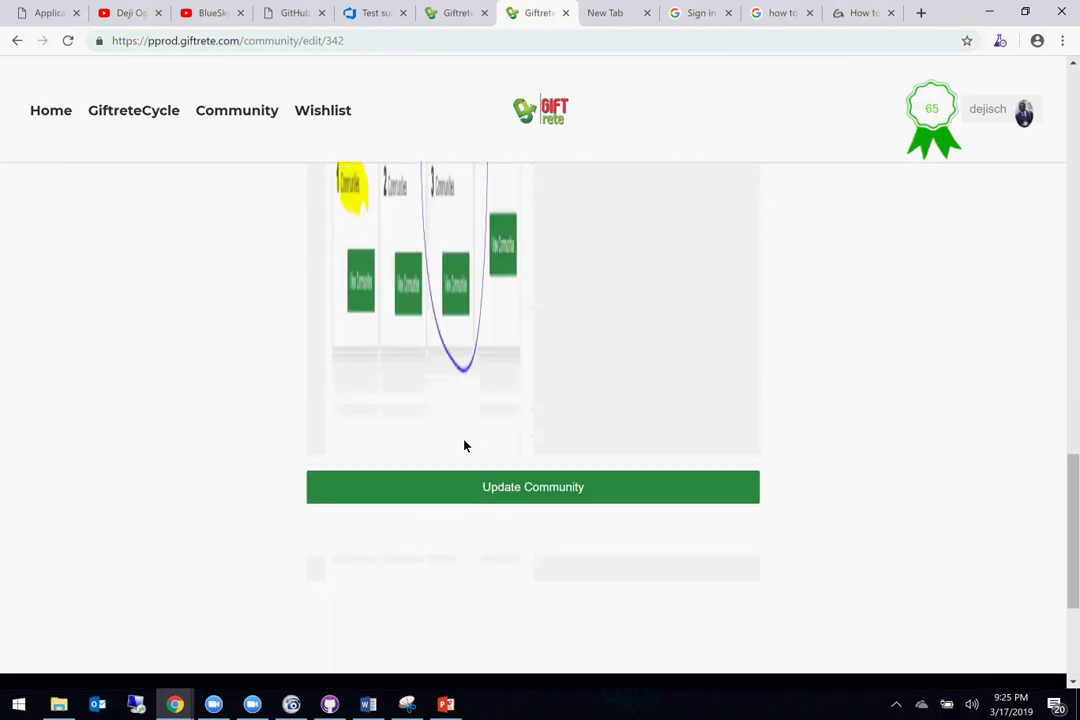
click(485, 292)
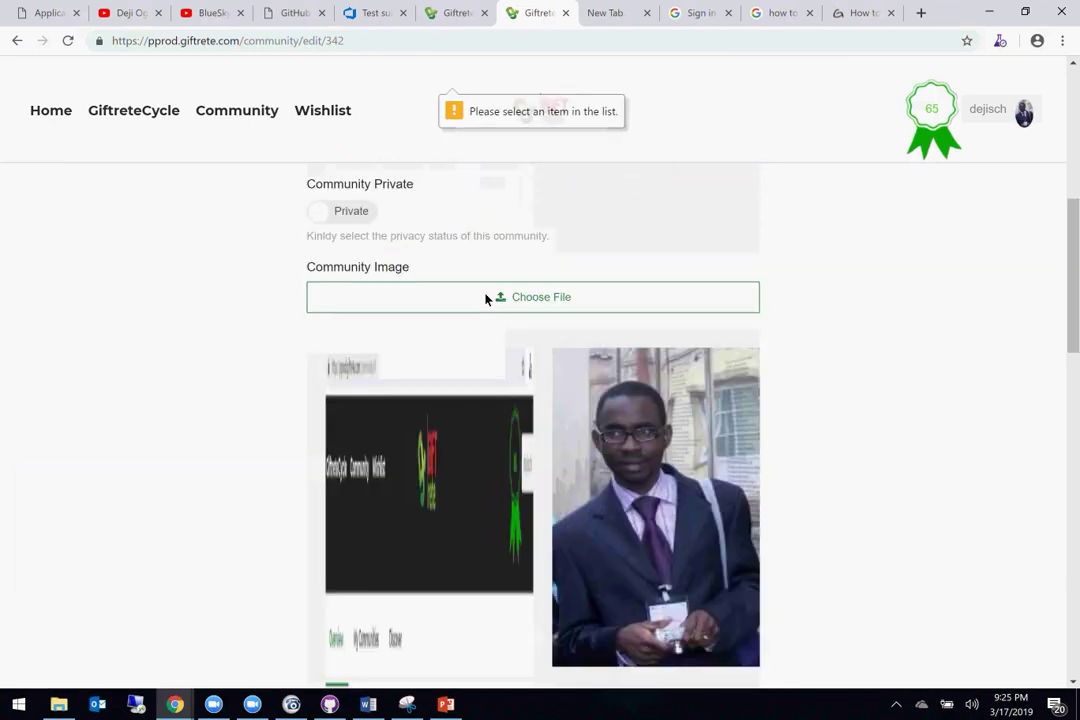
scroll(483, 295, up, 2)
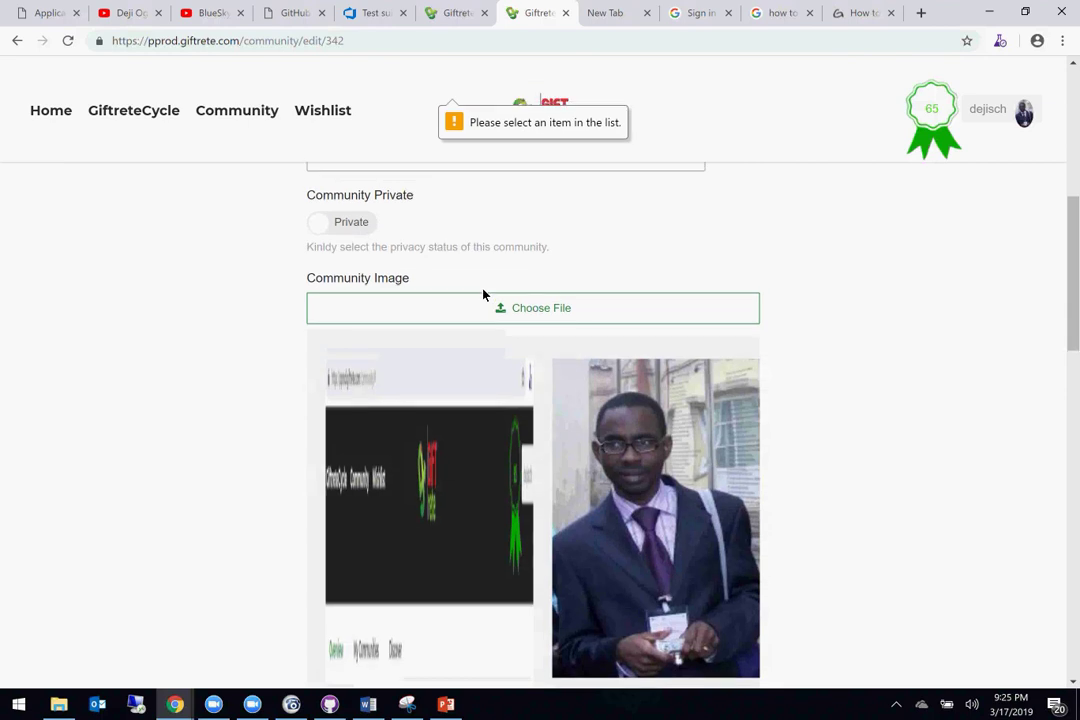
click(468, 295)
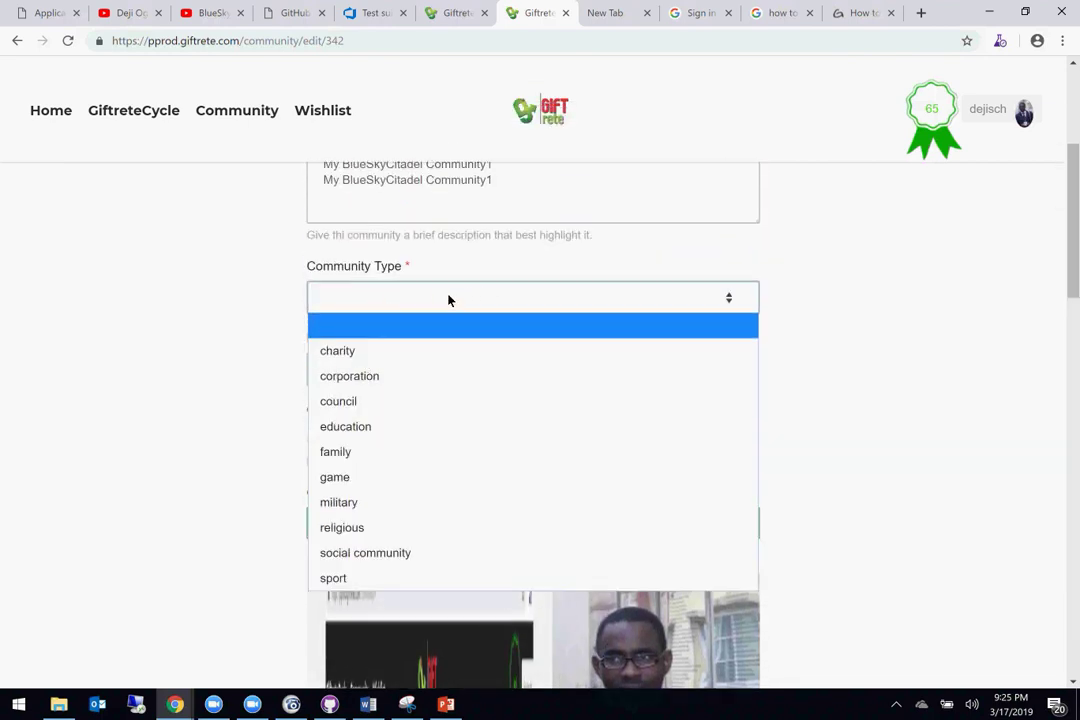
click(448, 299)
click(448, 299)
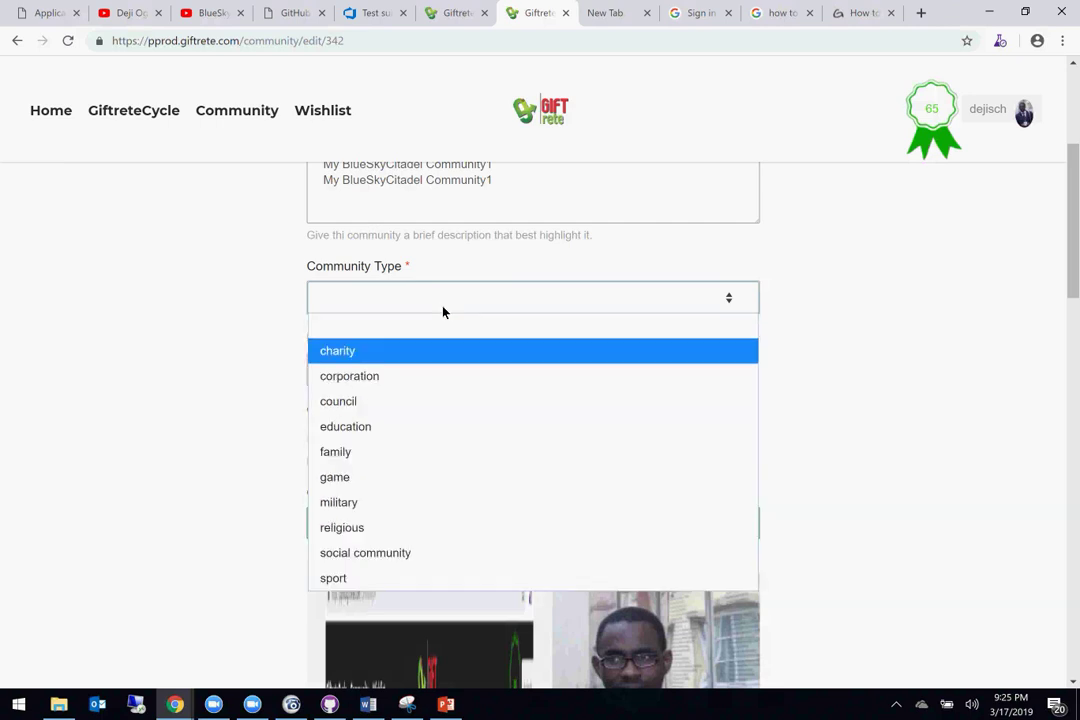
click(365, 377)
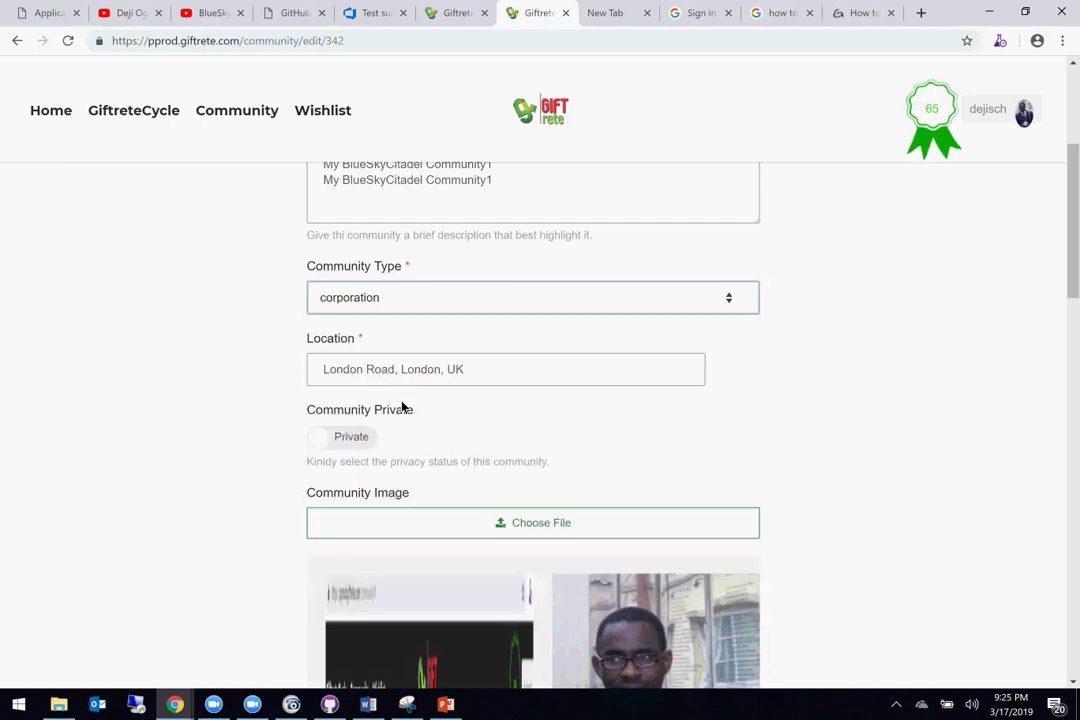
scroll(403, 410, down, 3)
scroll(415, 429, down, 10)
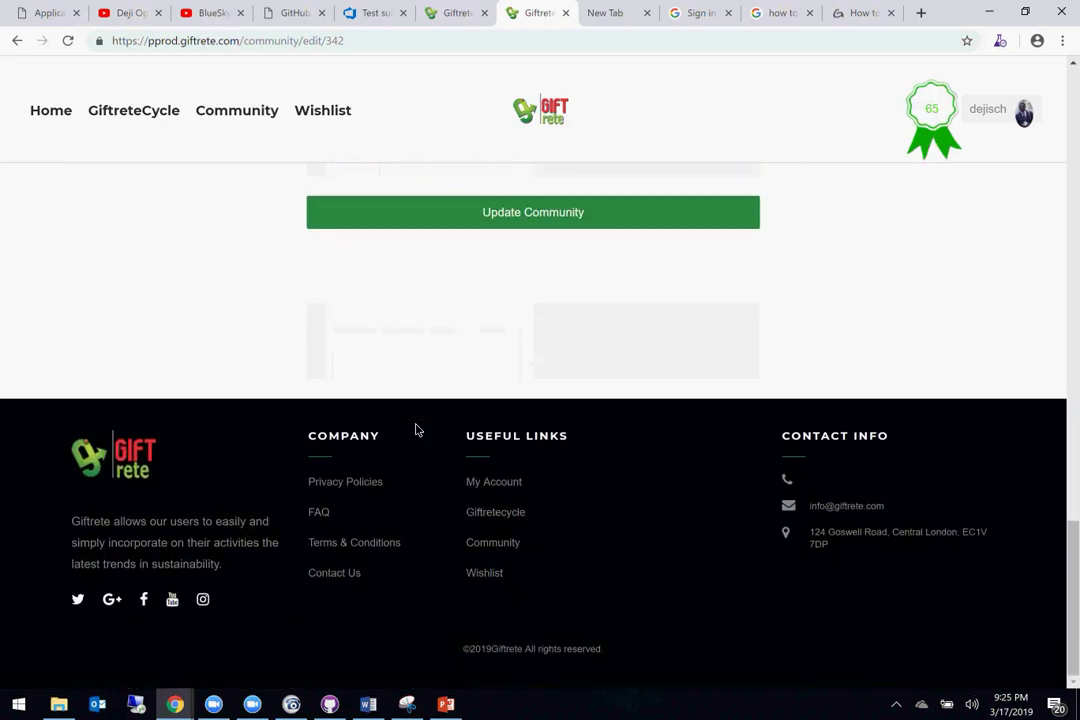
click(376, 219)
Step: Reselect corporation after the validation prompt and save the community again
scroll(376, 219, down, 8)
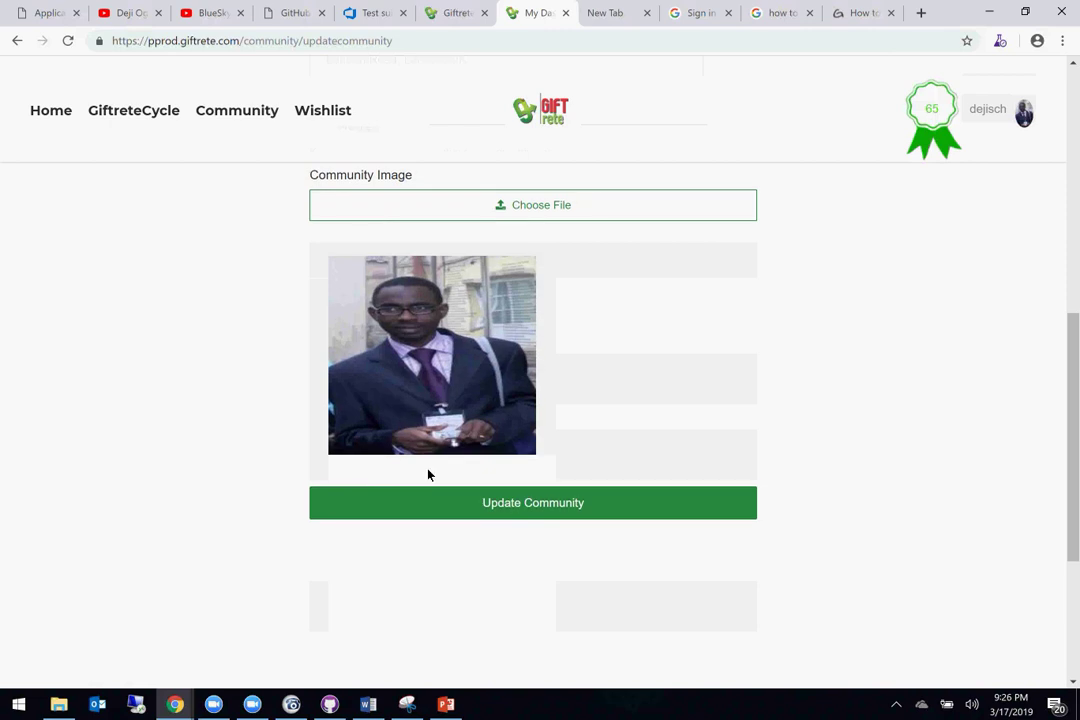
click(437, 505)
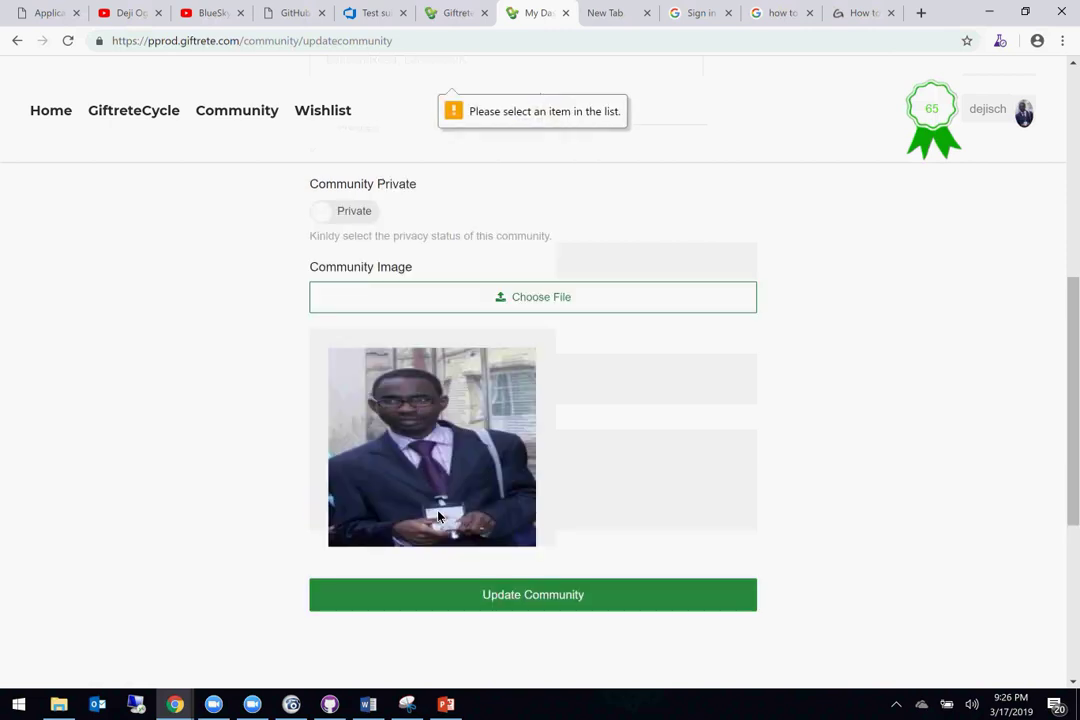
scroll(437, 517, up, 1)
click(419, 362)
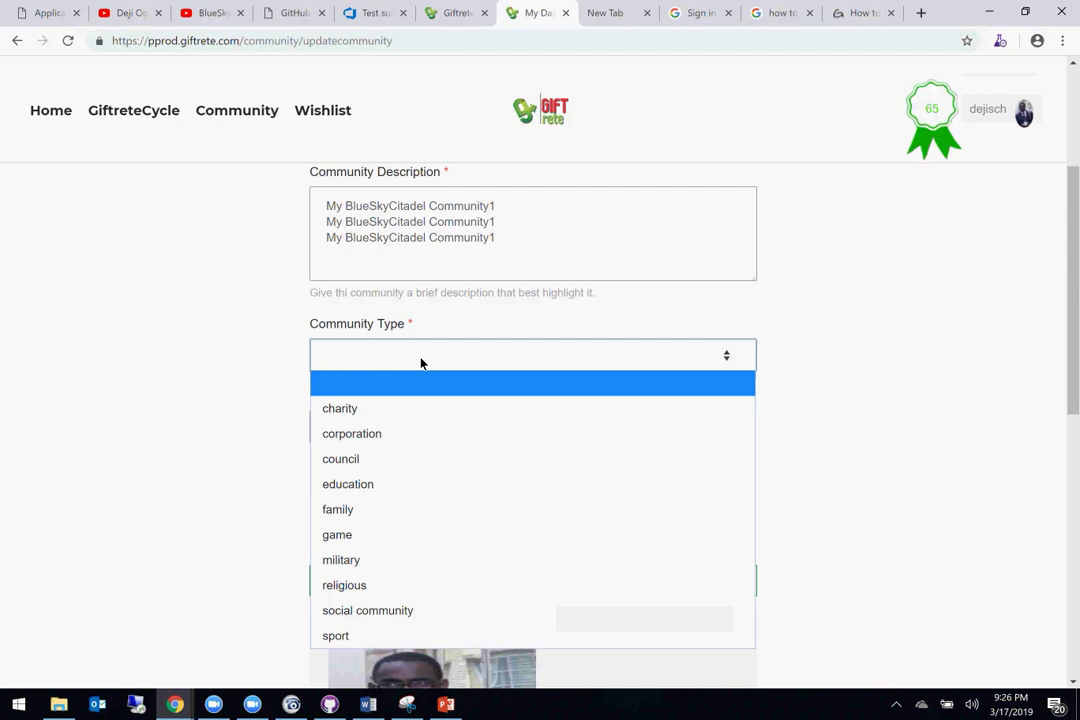
click(372, 443)
scroll(371, 441, down, 3)
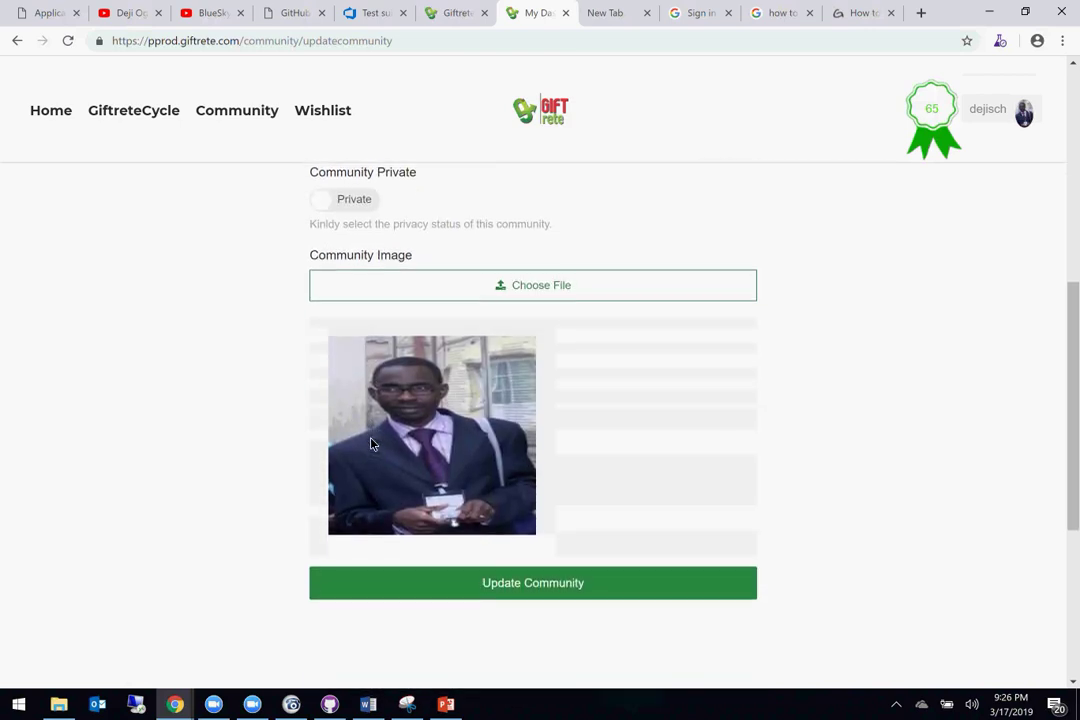
click(421, 586)
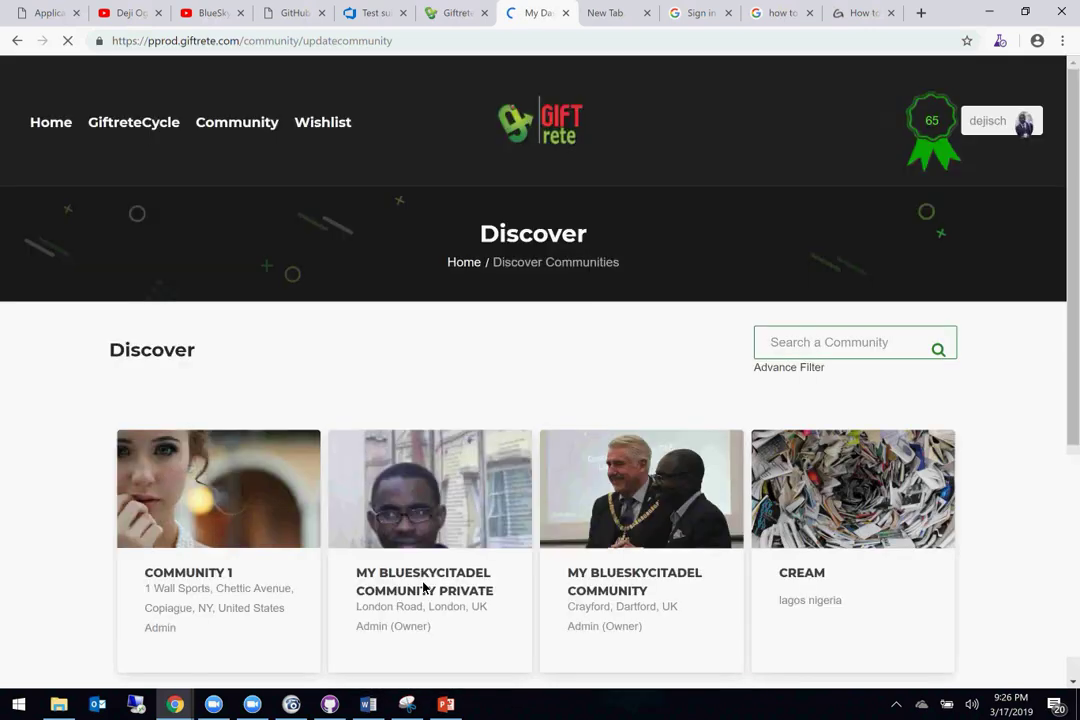
Step: Open the private My BlueSkyCitadel Community page from Discover and select its address
click(424, 586)
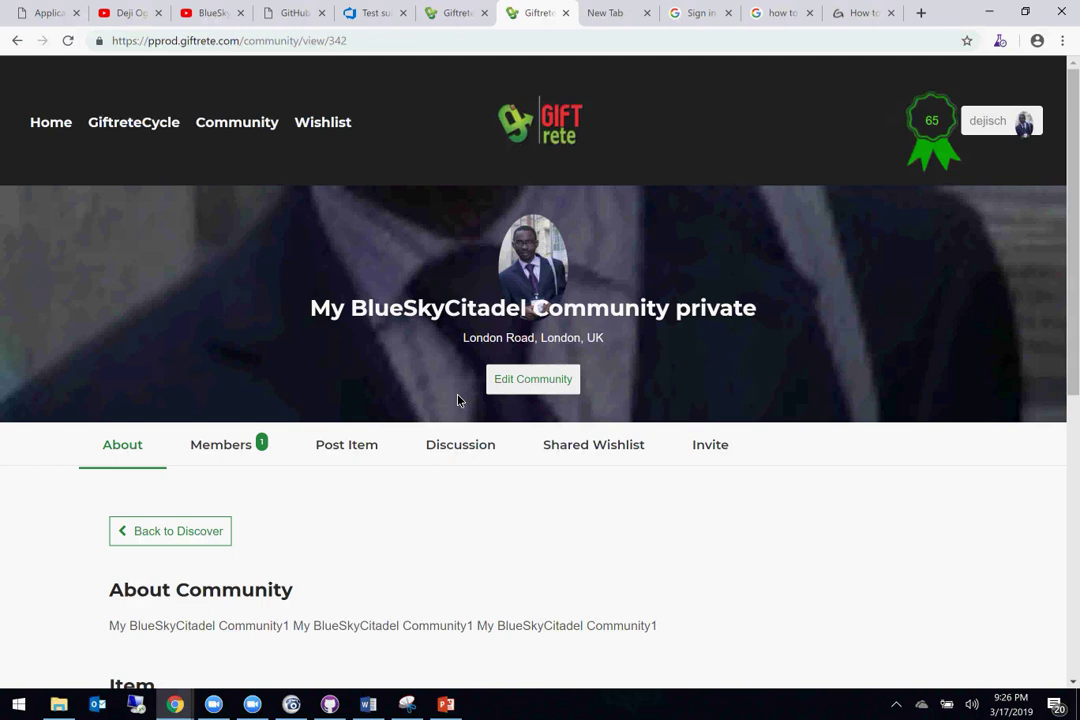
scroll(406, 441, down, 3)
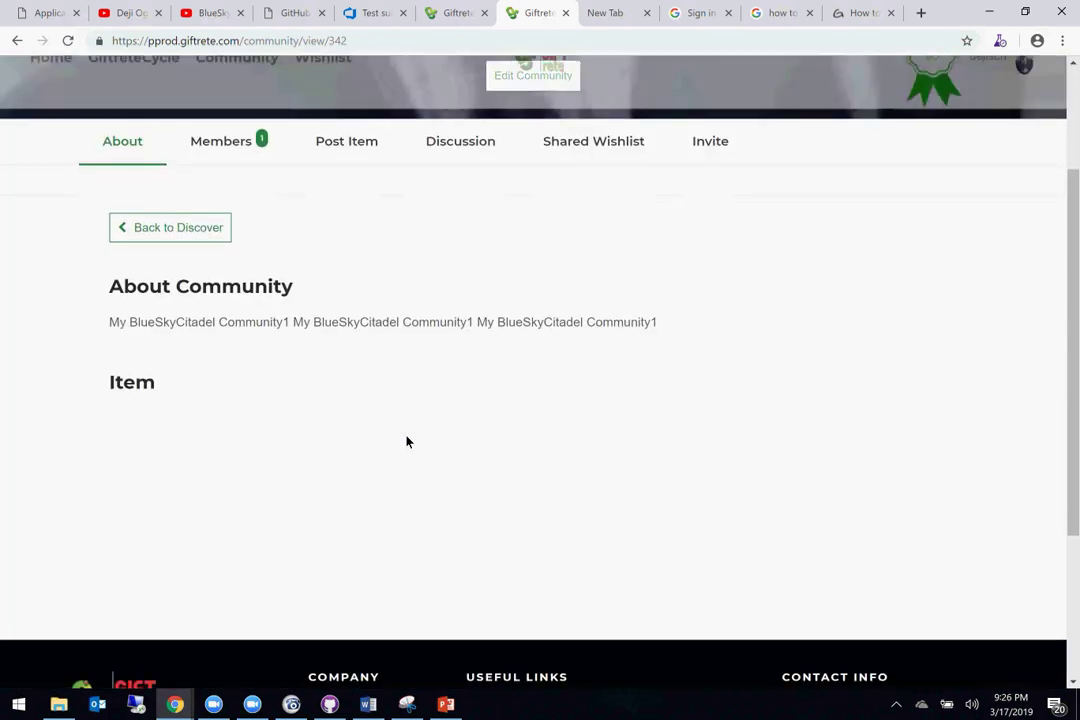
scroll(406, 441, up, 3)
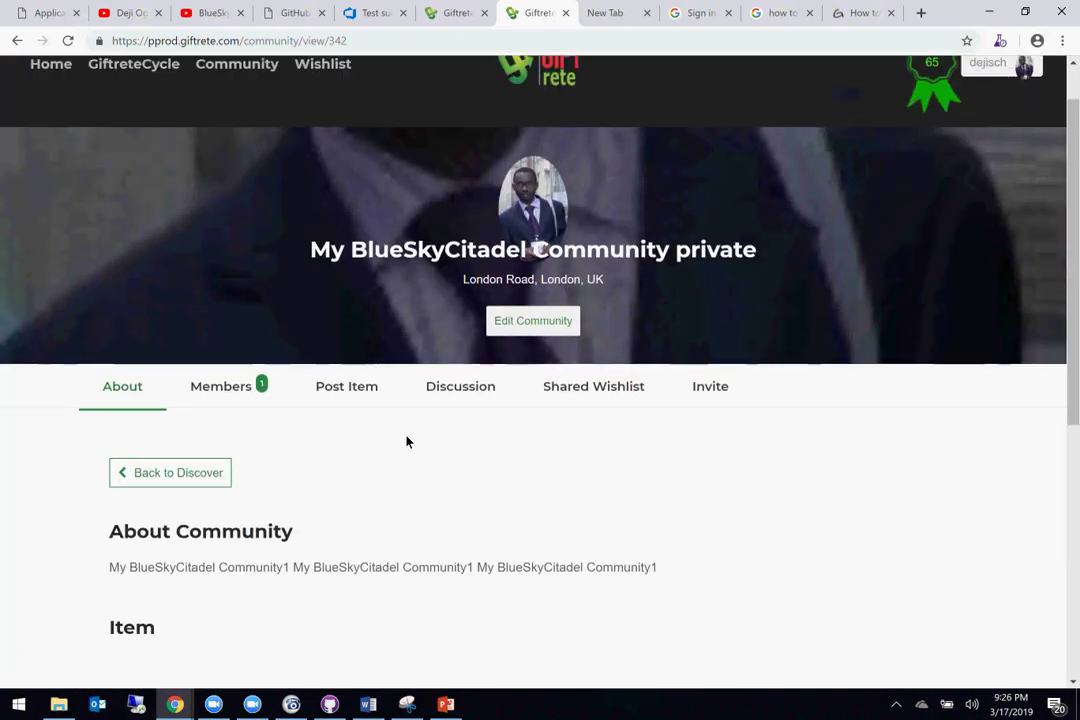
click(348, 46)
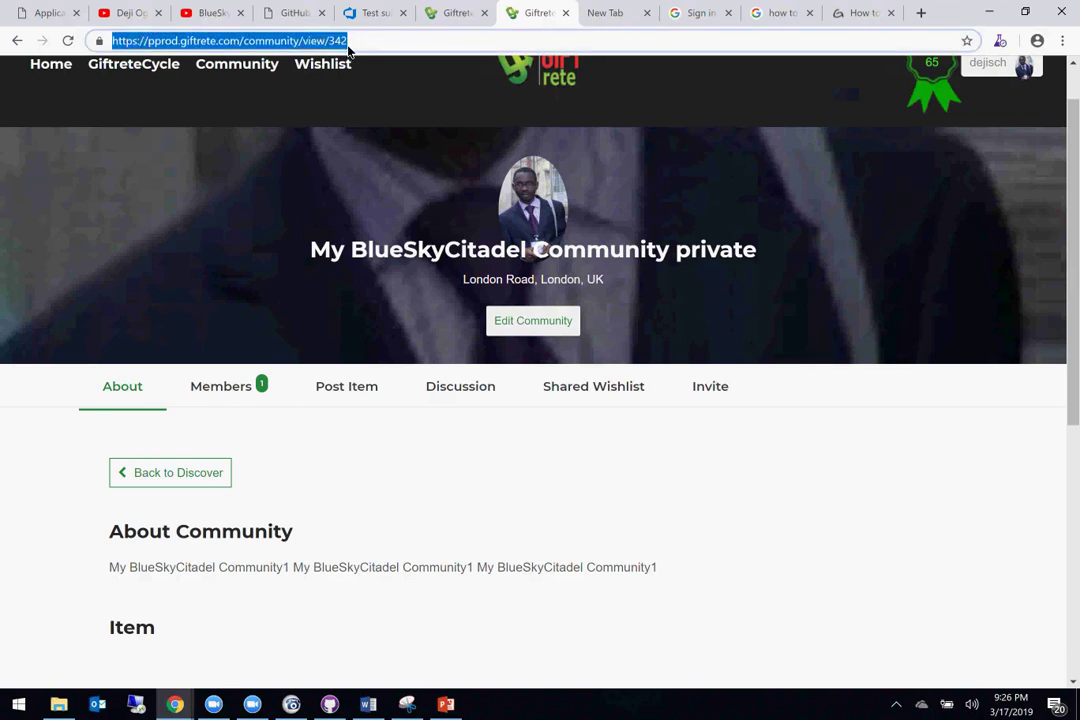
Step: Bring forward the other account's Giftrete window from the Chrome taskbar previews
click(213, 704)
click(256, 650)
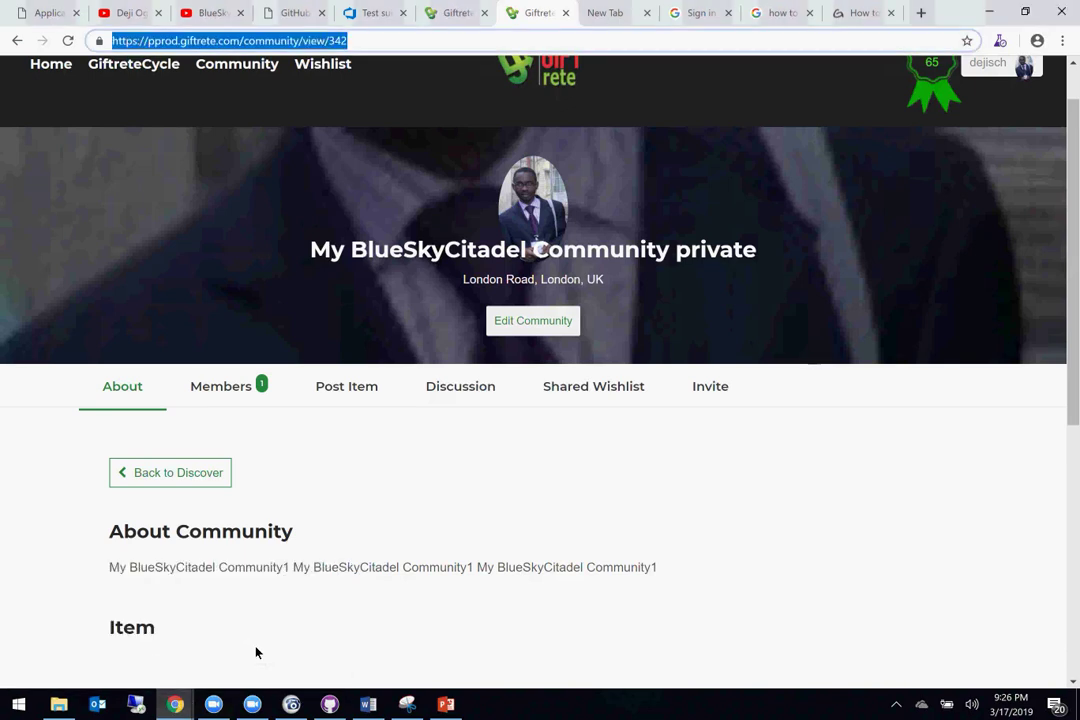
click(175, 704)
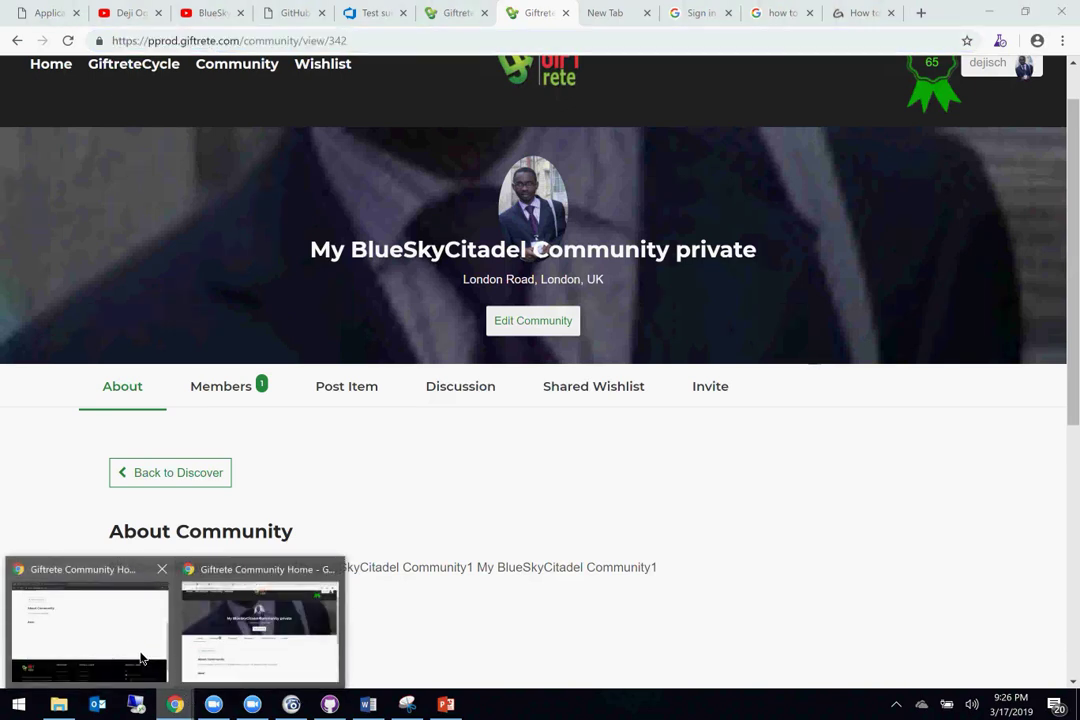
click(145, 655)
Step: Reload community/view/342 as the other account and select its title word and About text
click(483, 14)
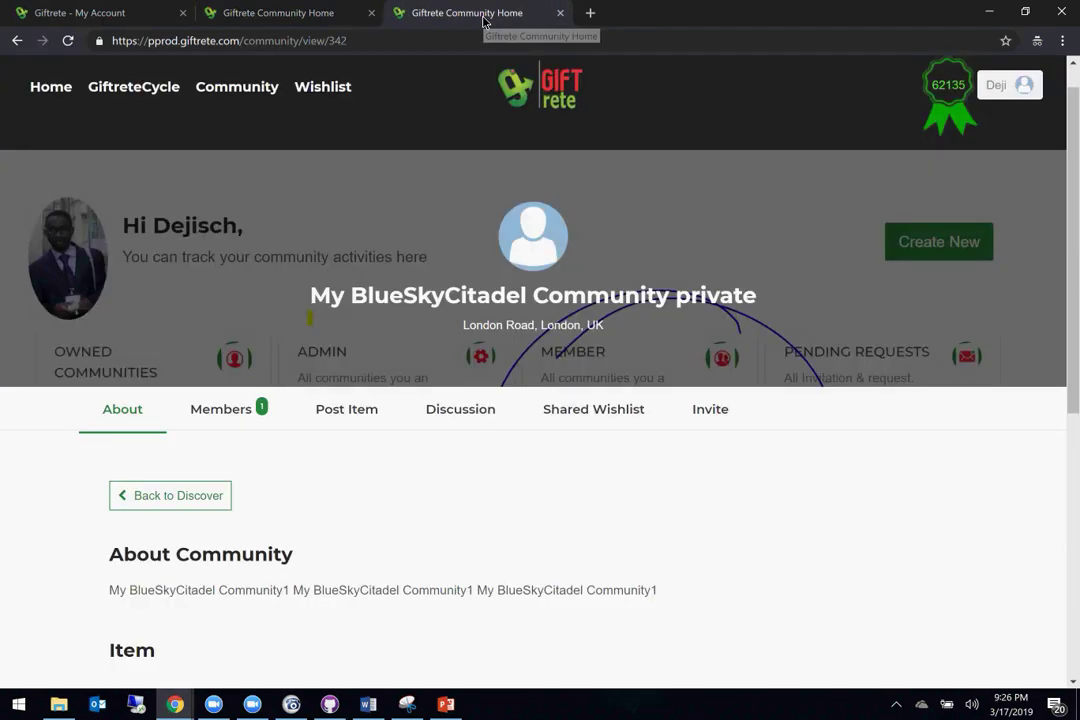
click(418, 48)
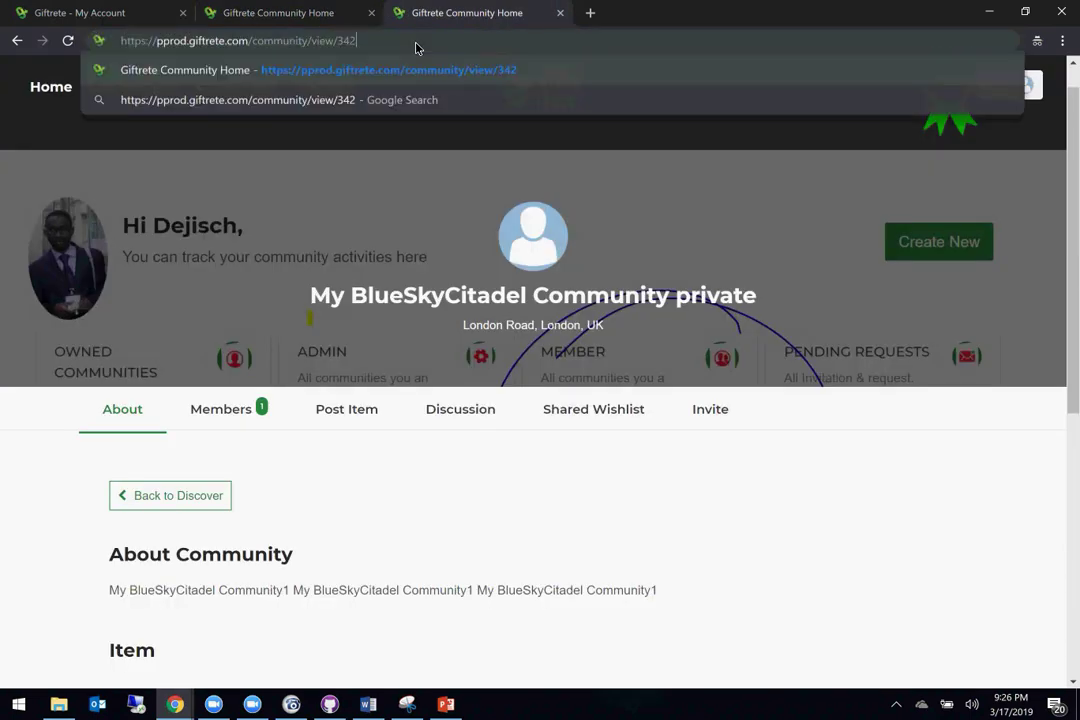
key(Return)
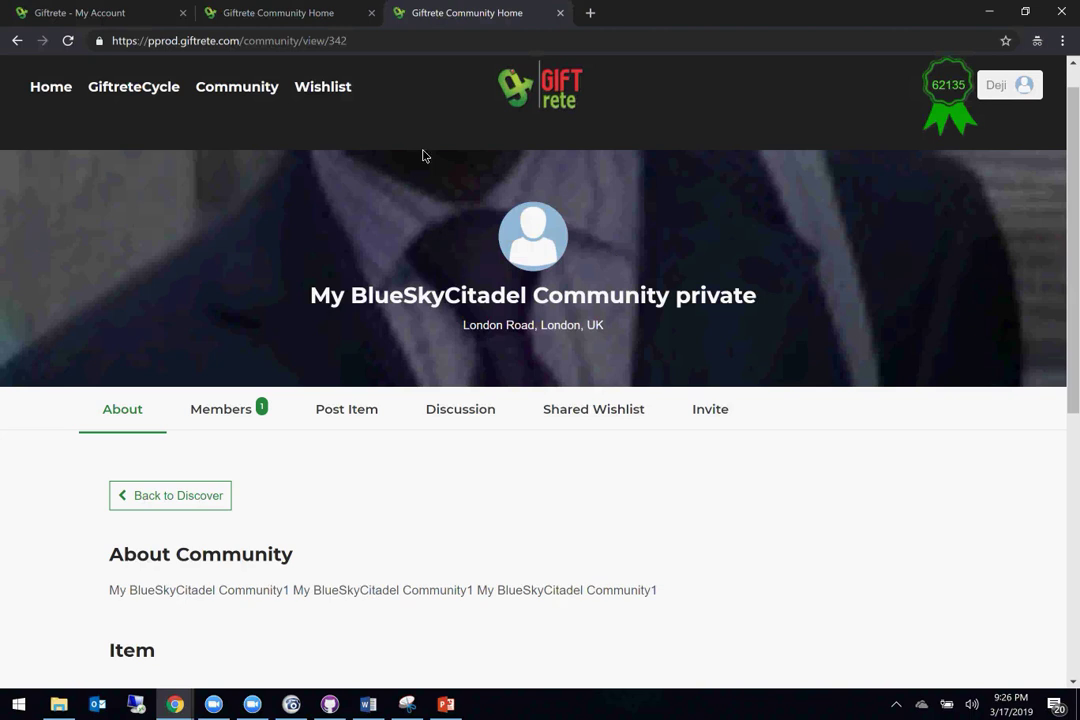
double_click(706, 302)
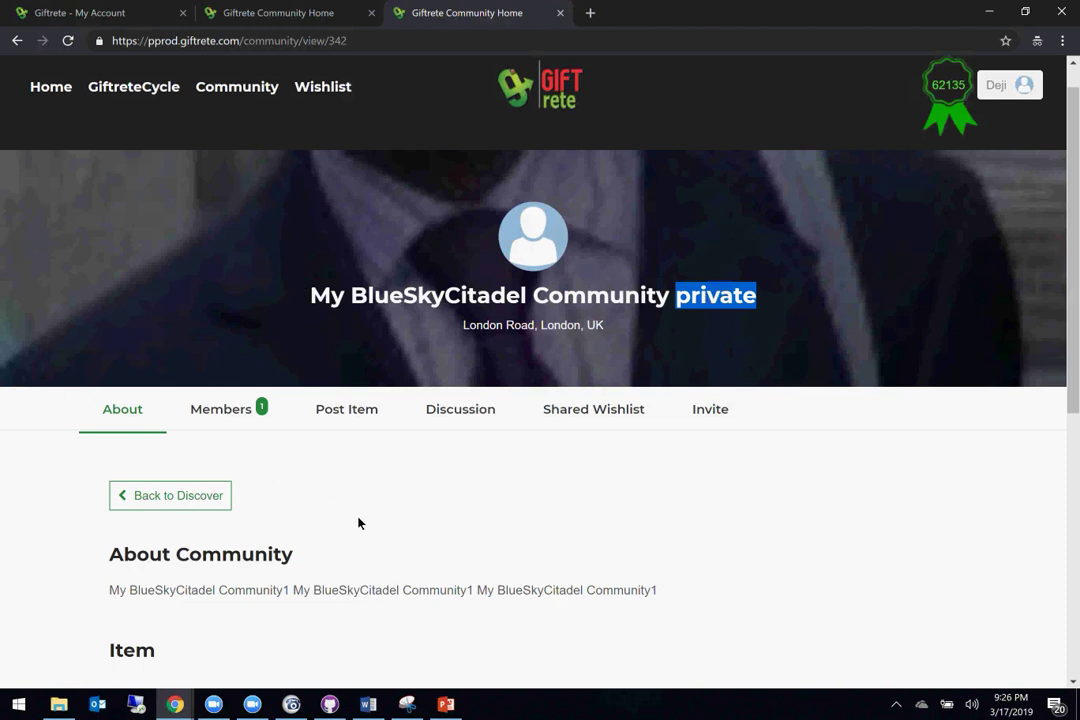
scroll(340, 533, down, 2)
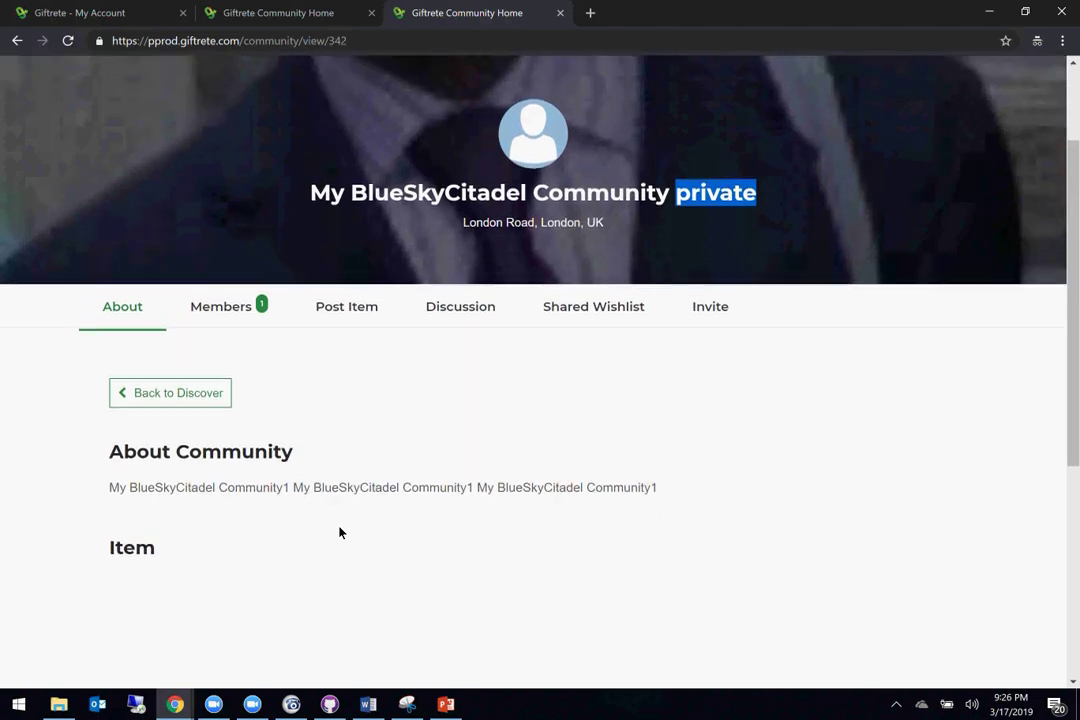
scroll(340, 533, up, 1)
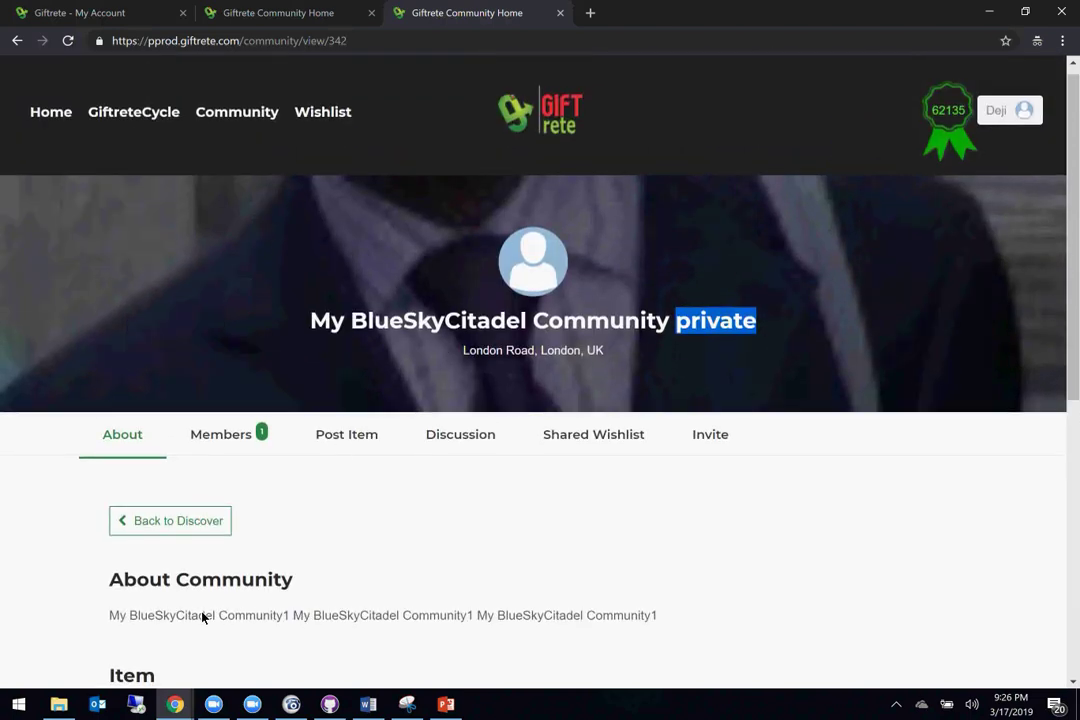
triple_click(270, 617)
scroll(276, 615, down, 2)
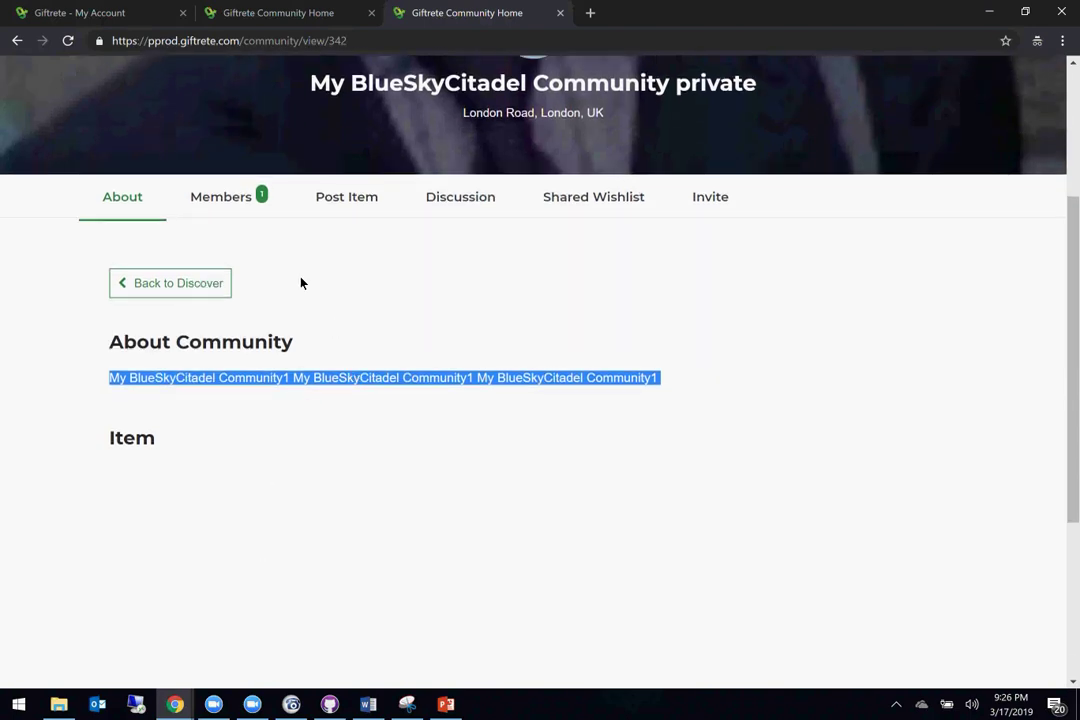
Step: Open the community's All Members list, showing one Admin (Owner) member
click(244, 203)
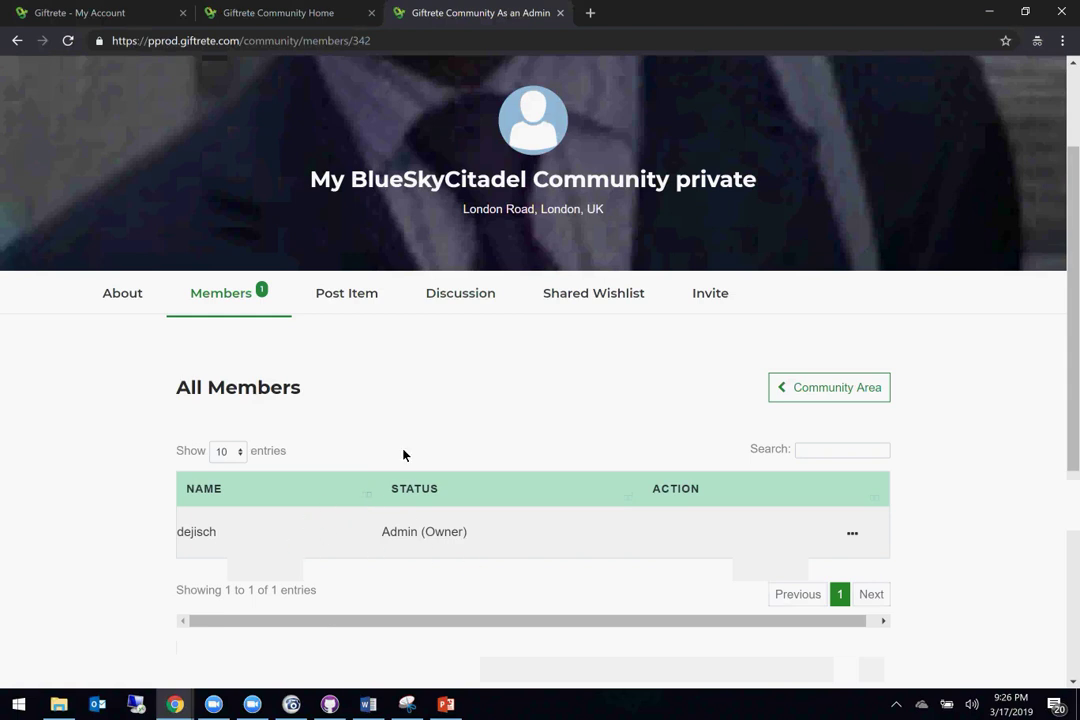
click(124, 300)
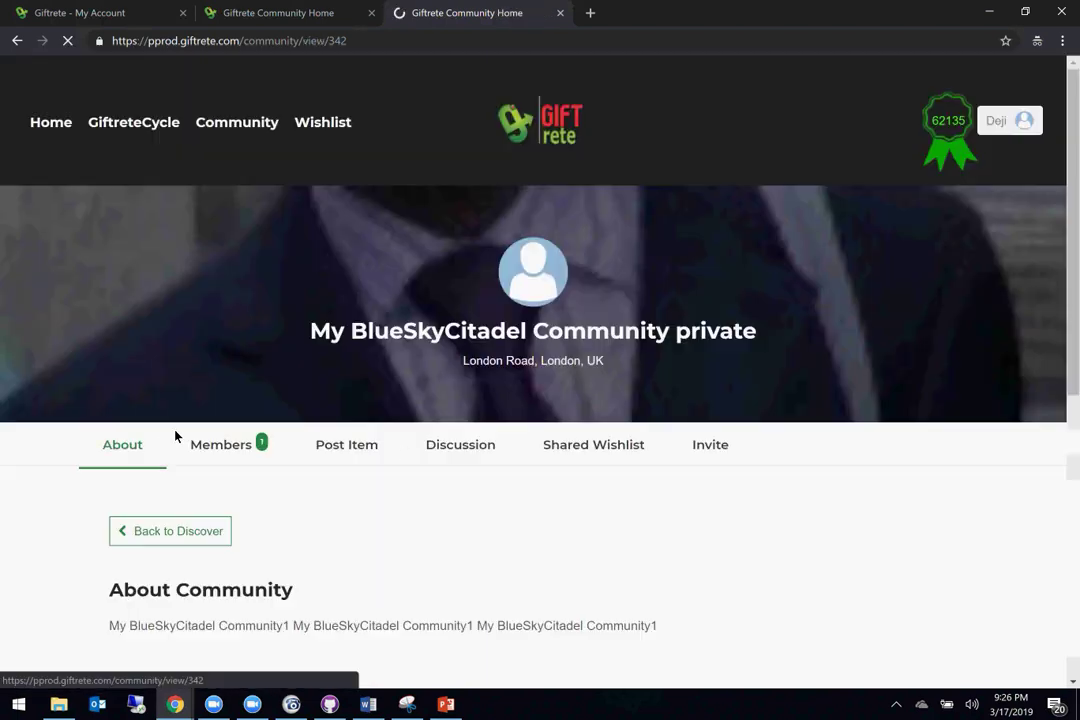
scroll(301, 547, down, 3)
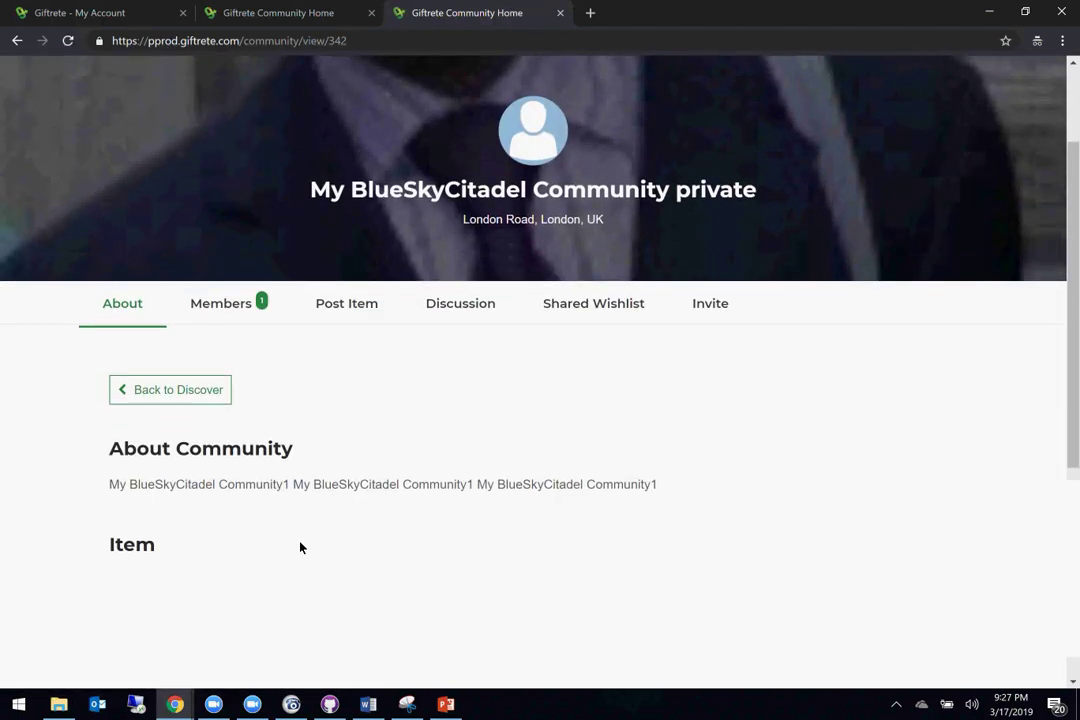
click(226, 313)
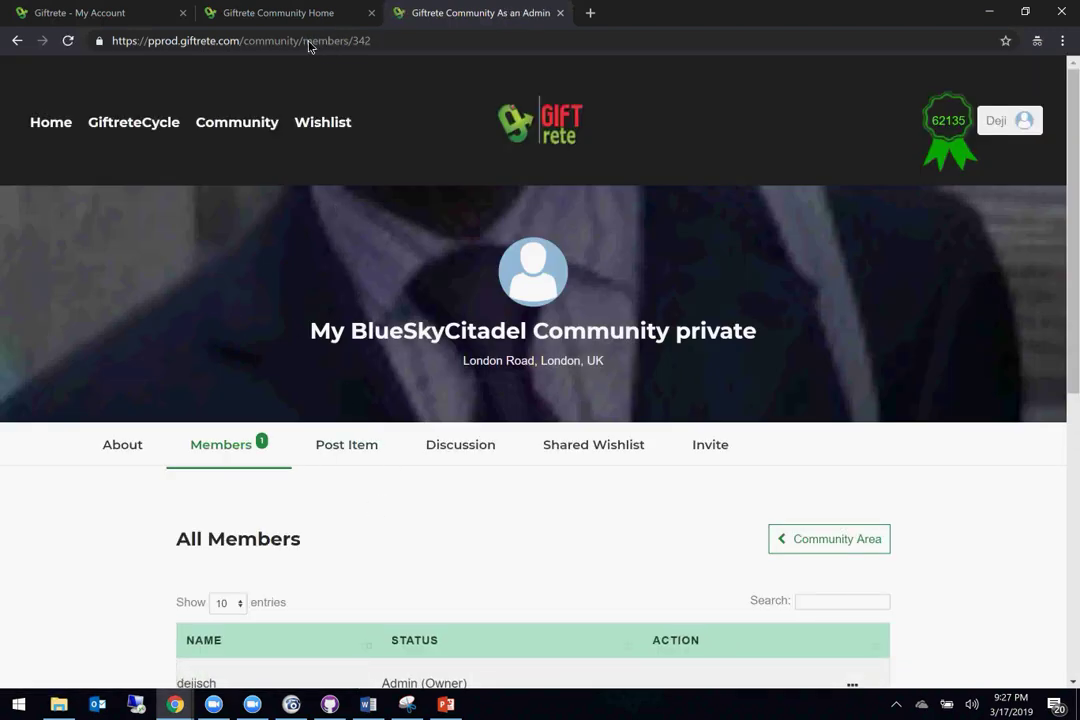
scroll(450, 413, down, 1)
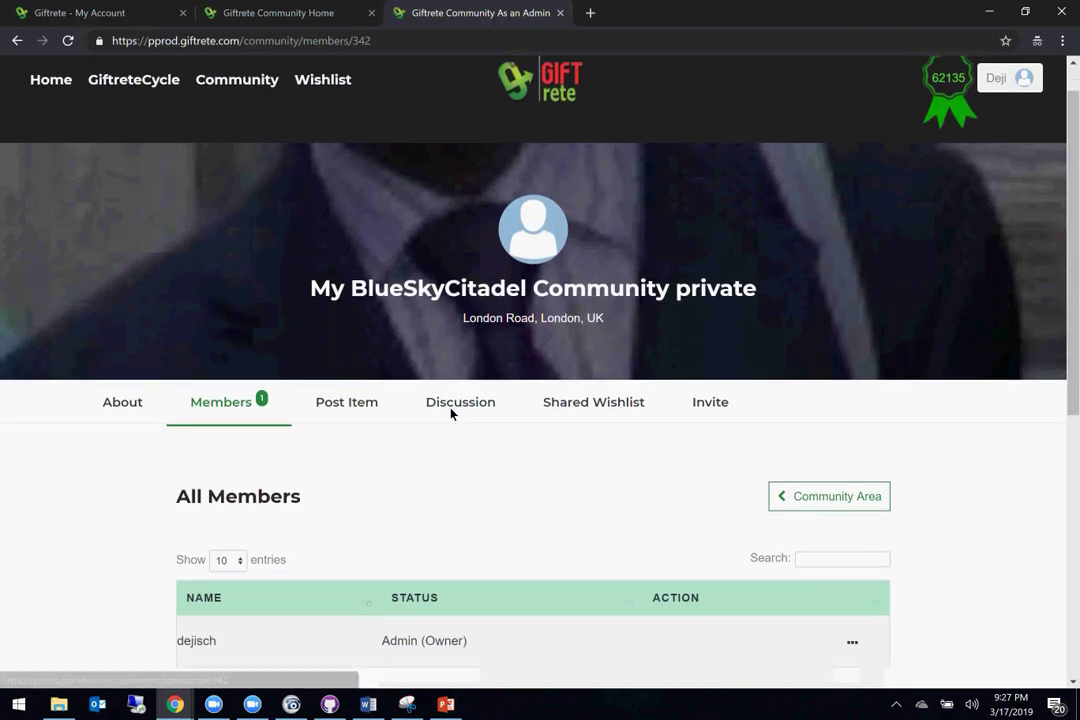
click(368, 705)
Step: Add entry 3, 'Private community is seen by other users', noting non-members should see only its description
right_click(268, 594)
key(Escape)
text(3.)
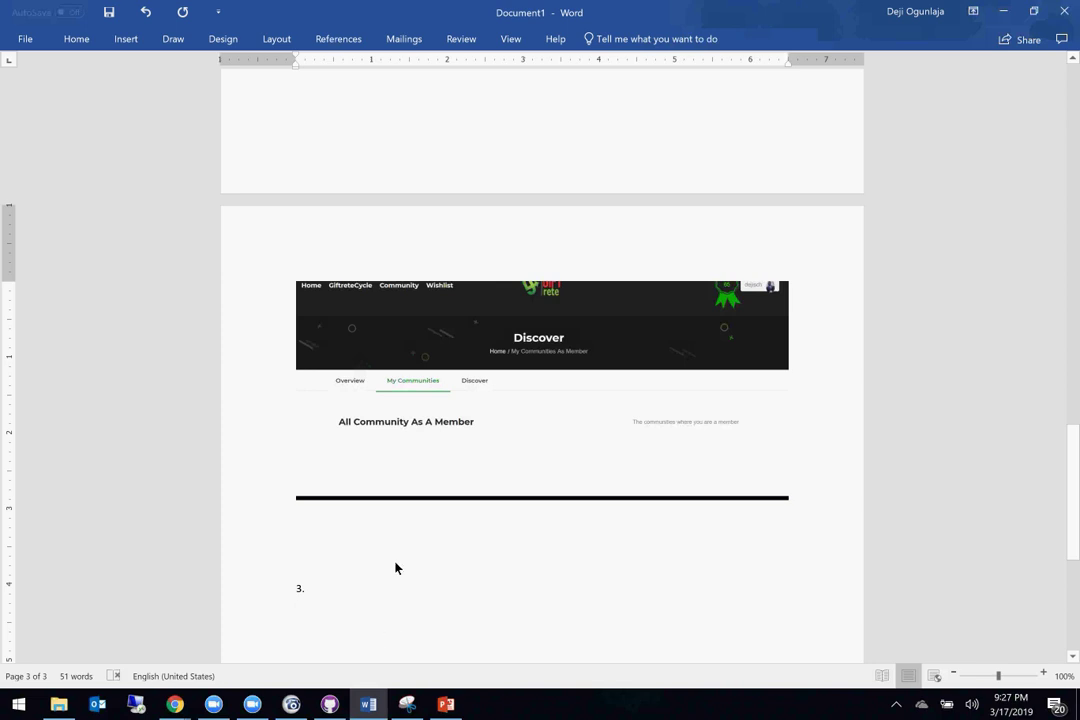
click(312, 620)
text(Private )
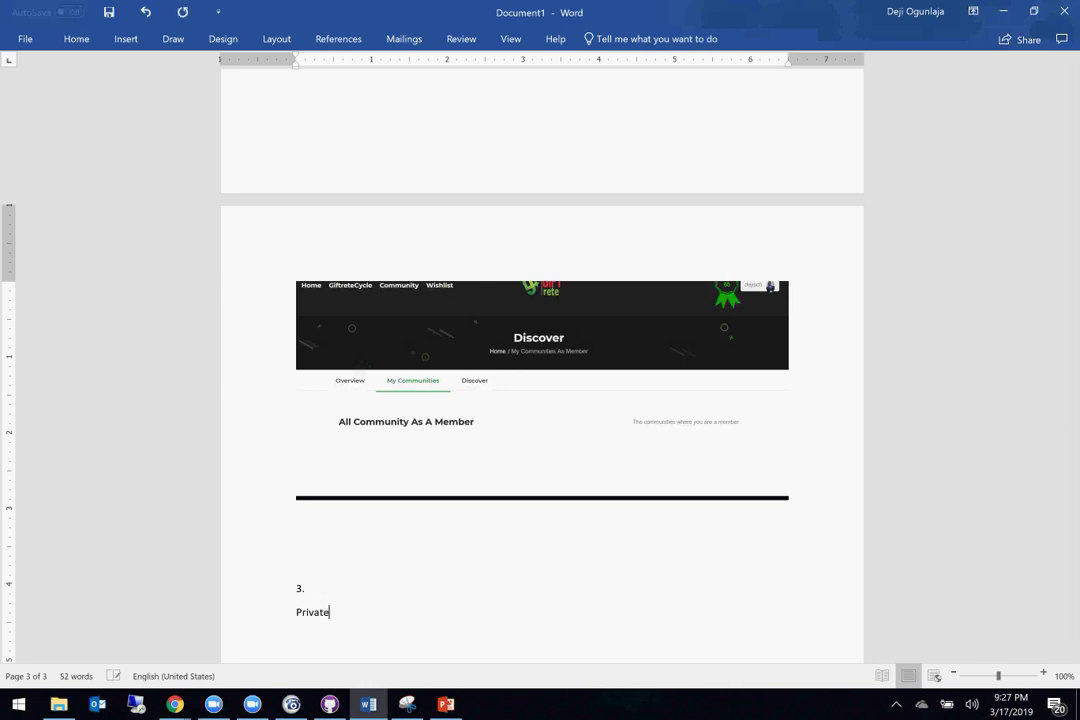
text(community is seen by oth)
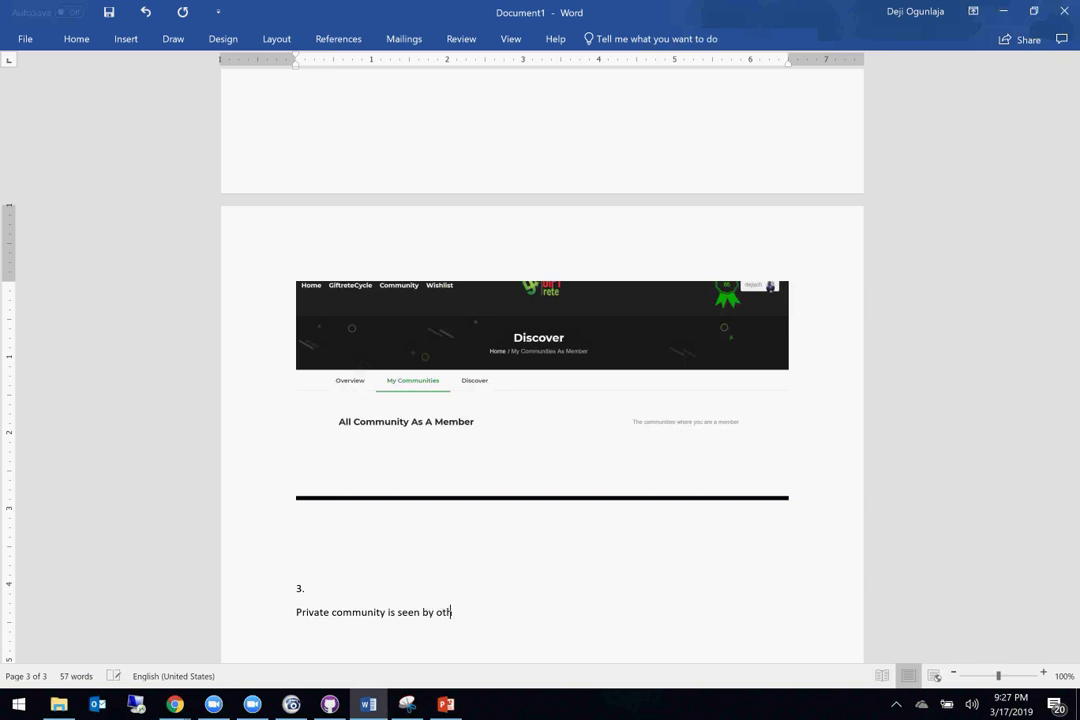
text(er users)
text(Only the )
text(desc)
text(ription of the)
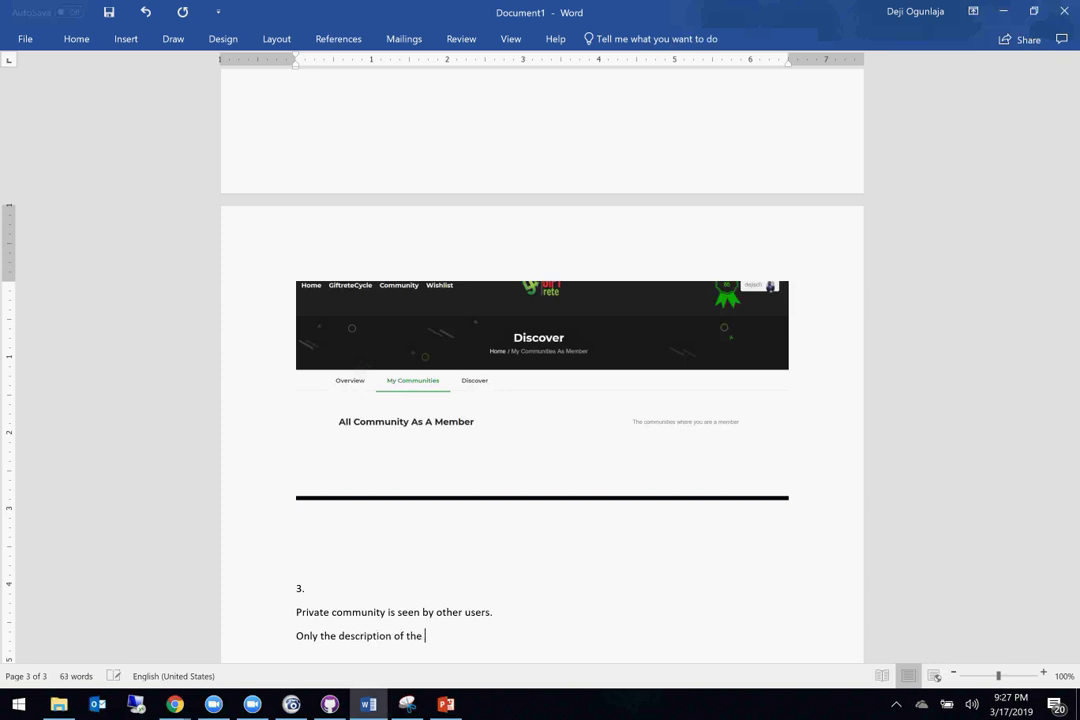
text( private community sho)
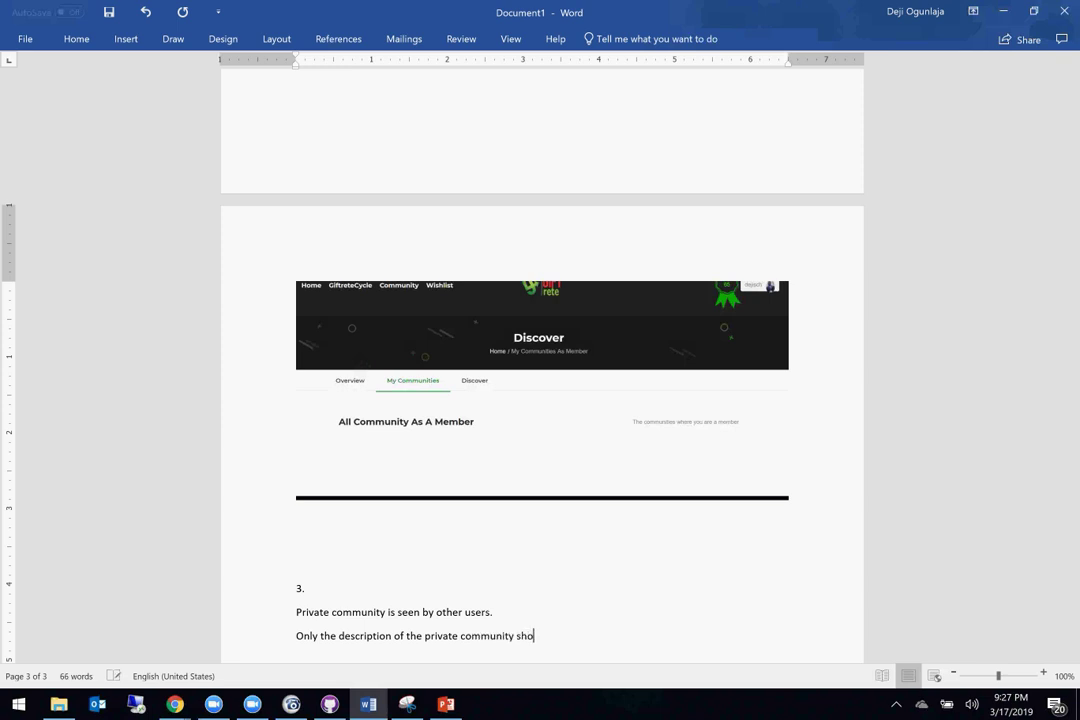
text(uld be displayed.)
text( the members and other di)
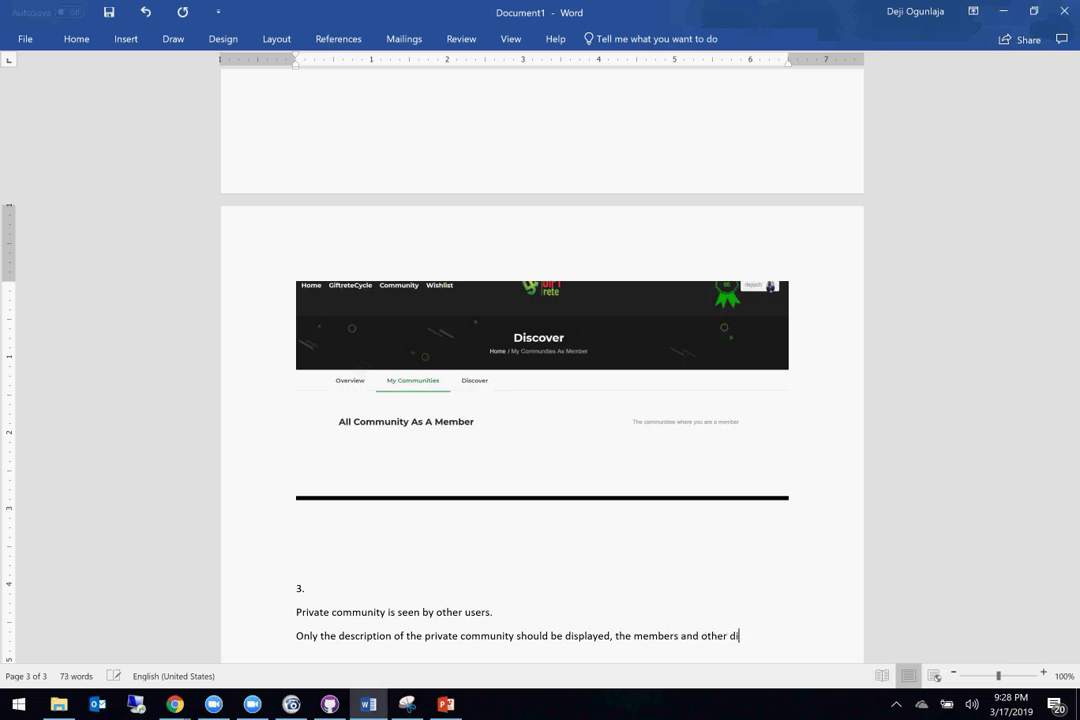
text(etails )
text(should)
text( not be )
text(d)
text(isplayed )
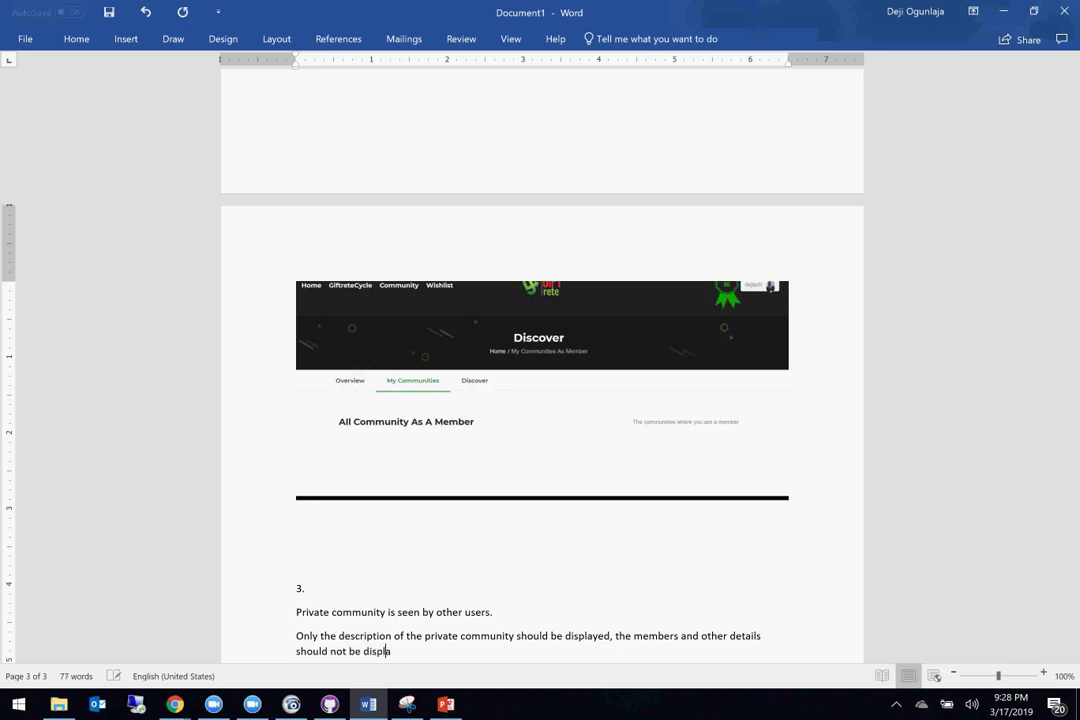
text(to the users who are not member)
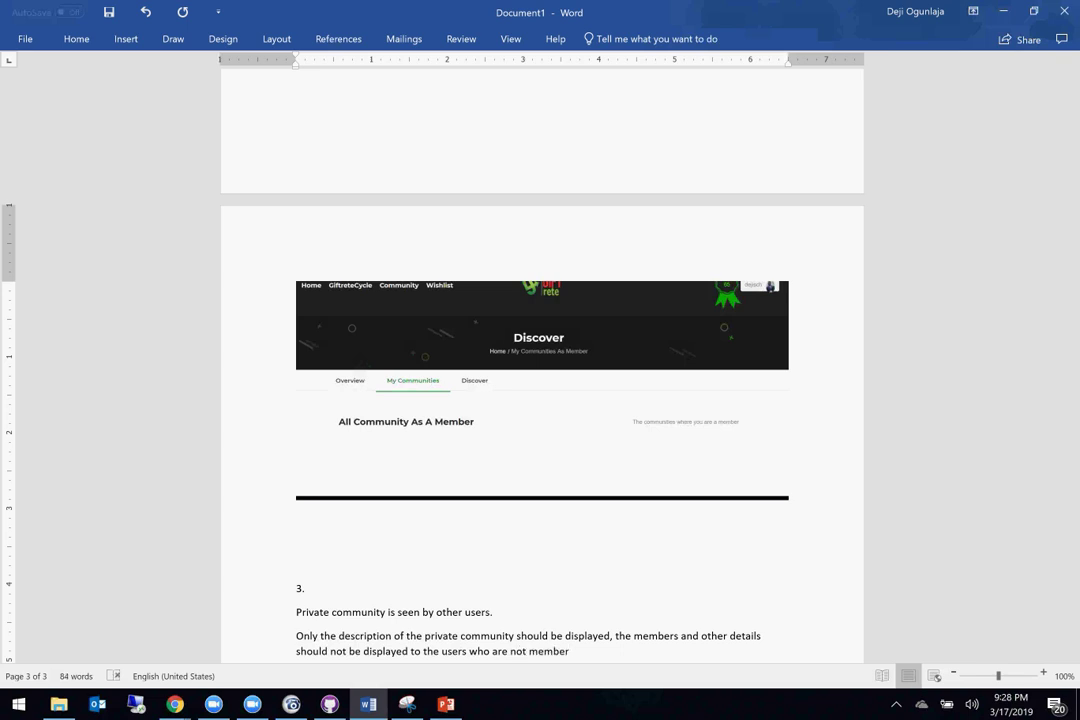
key(Return)
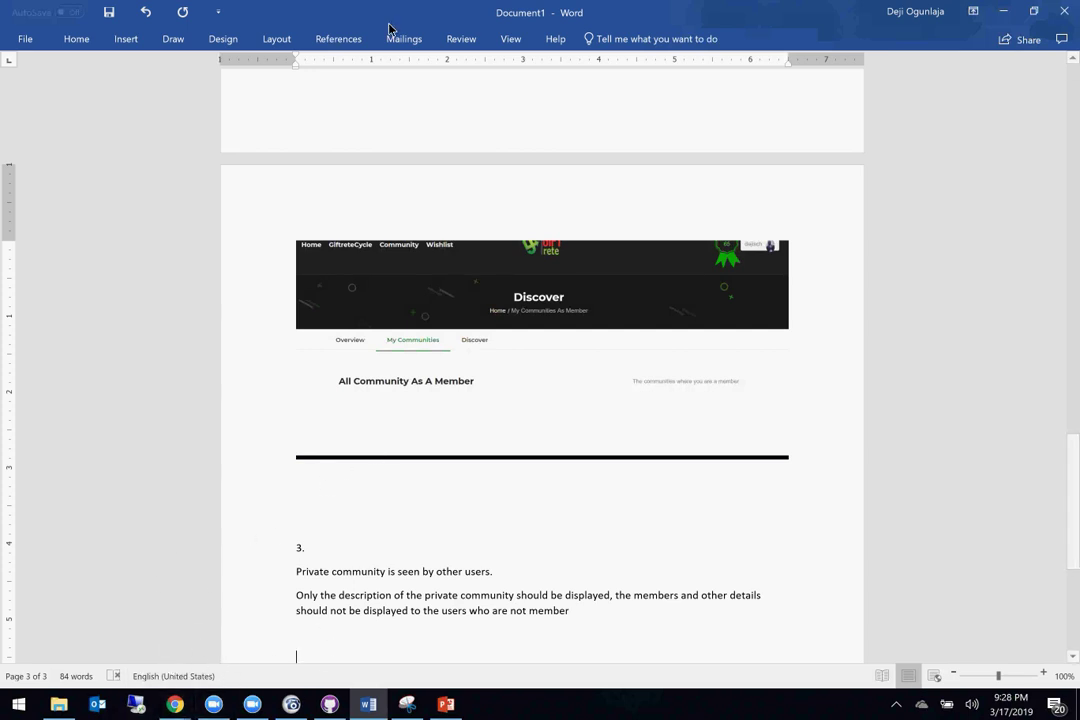
Step: Insert a screen clipping of the Chrome All Members page, then reopen the Screenshot options
click(127, 42)
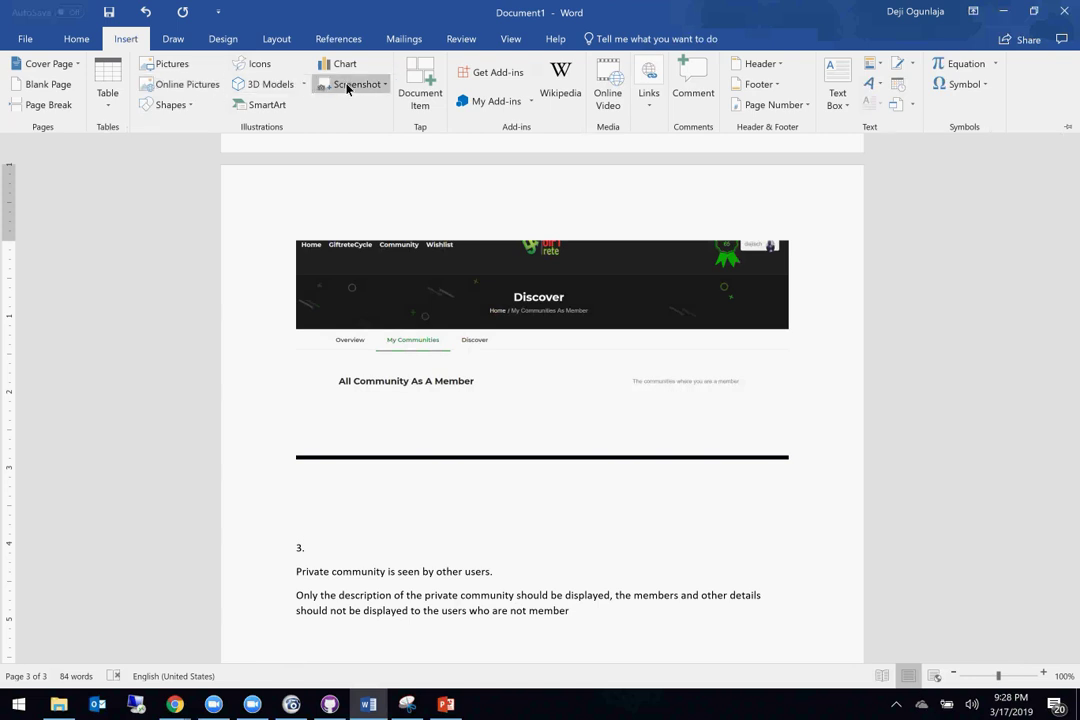
click(348, 86)
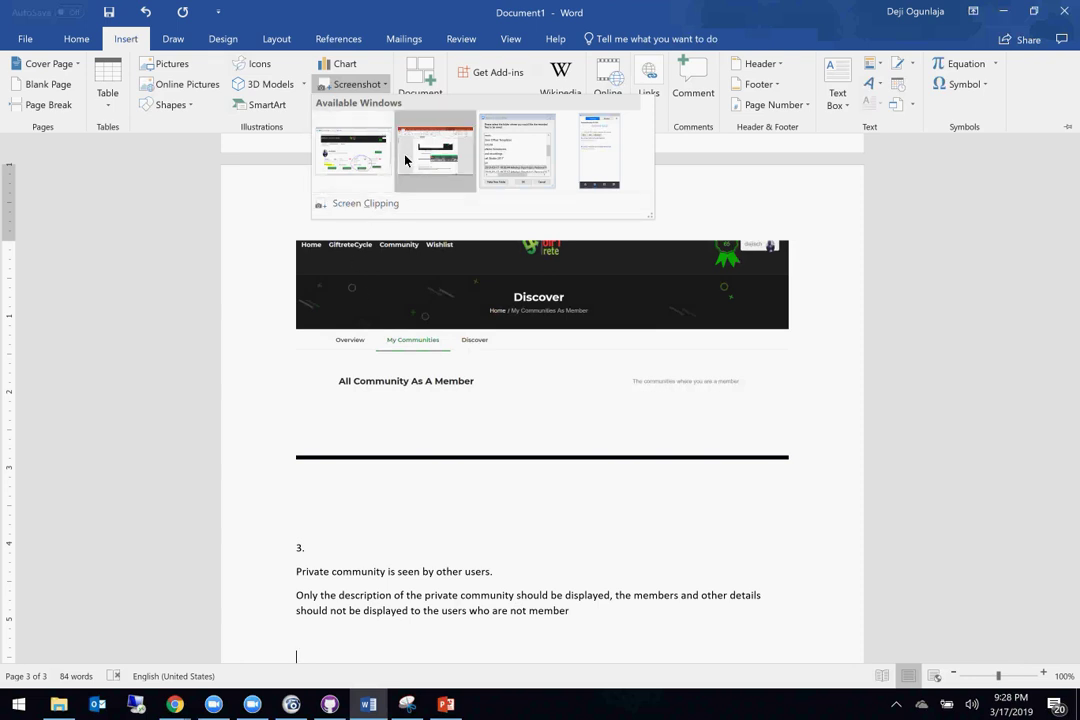
click(350, 208)
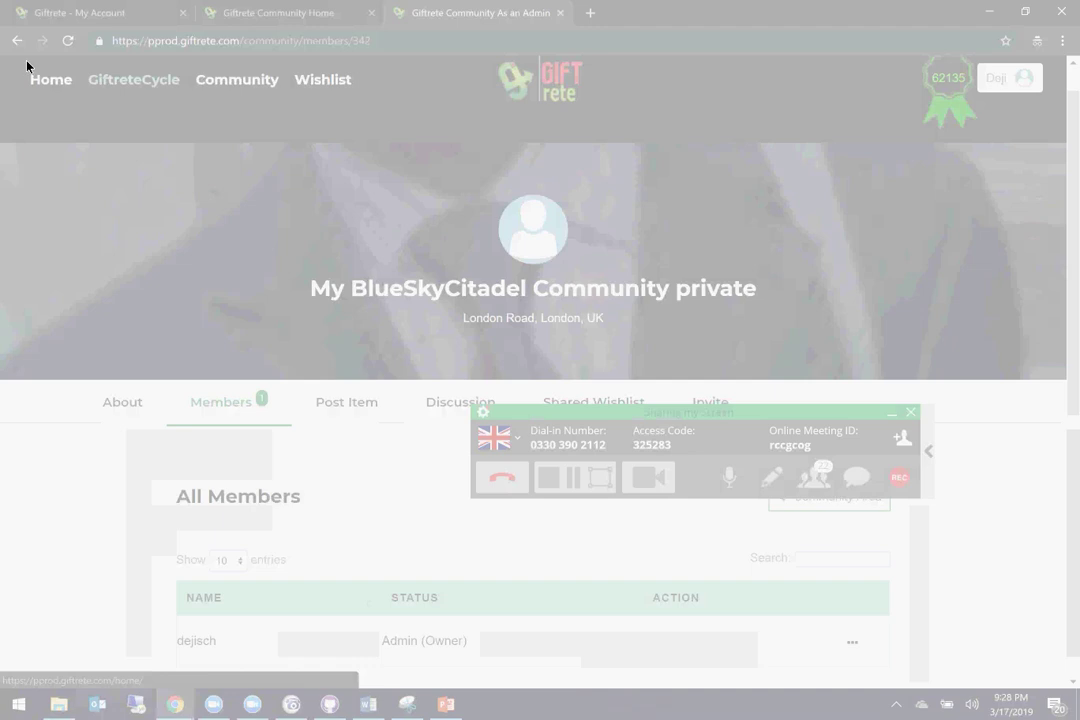
drag(22, 27, 961, 675)
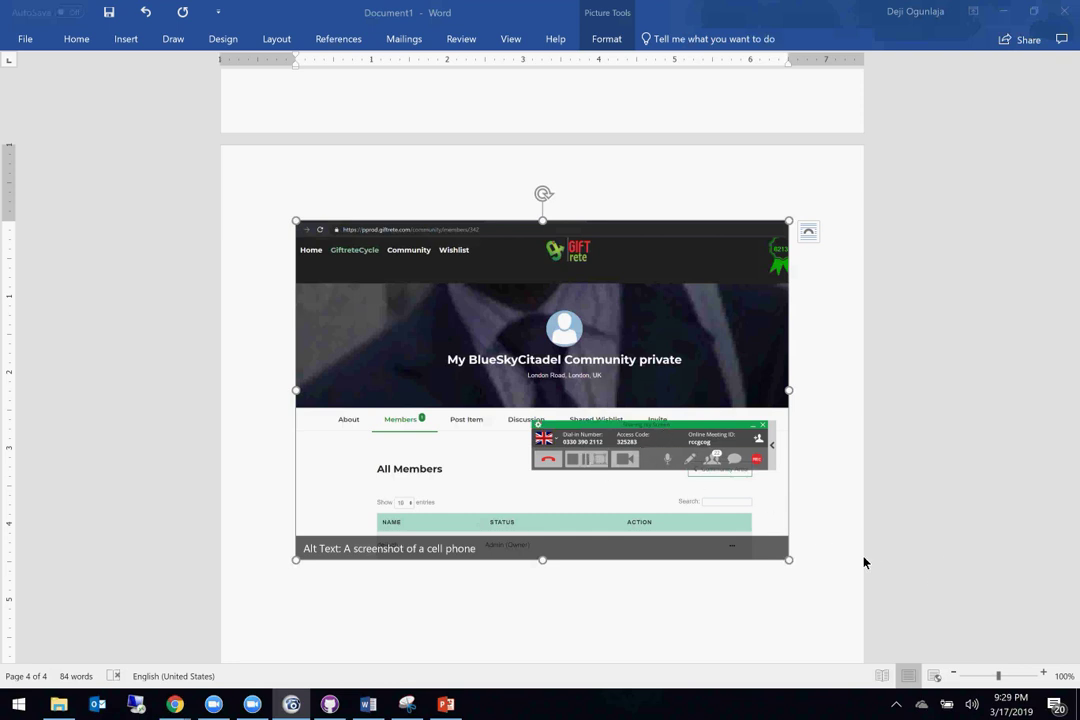
click(890, 583)
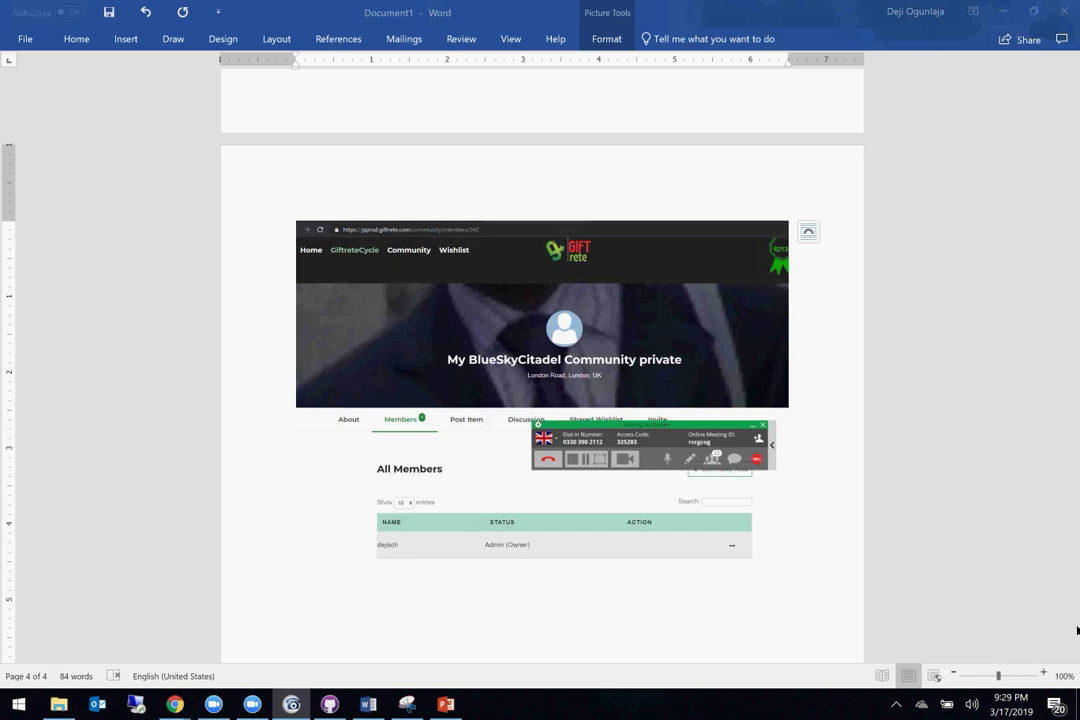
click(125, 42)
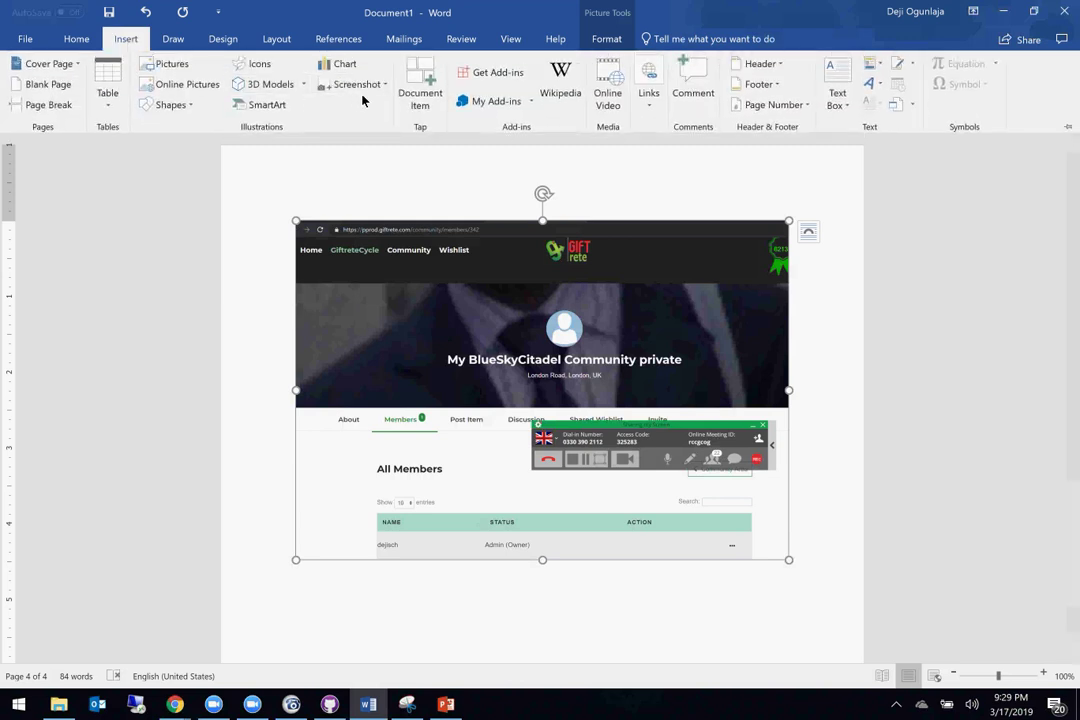
click(358, 84)
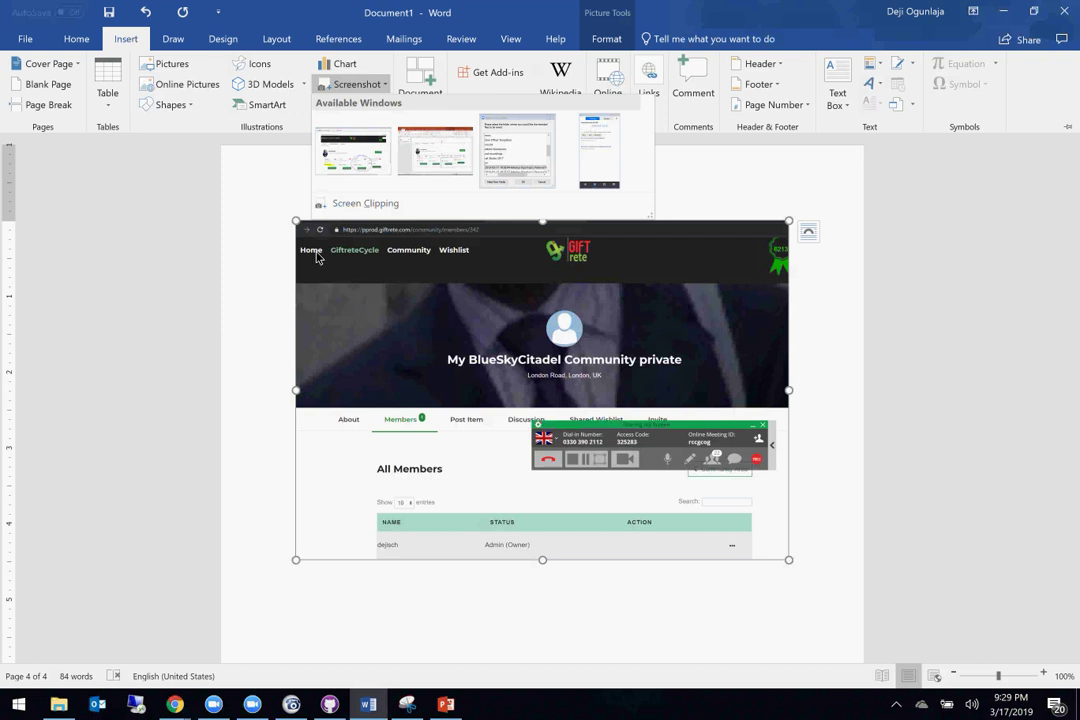
Step: Recapture the All Members page as a screen clipping without the conference-call panel
click(352, 205)
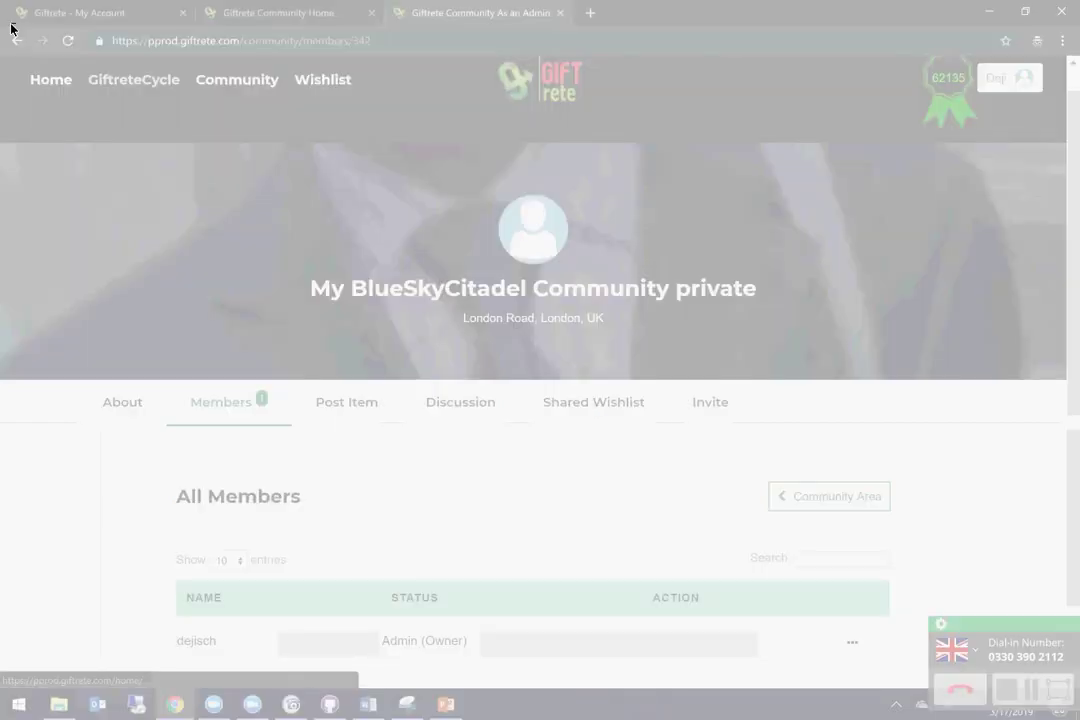
drag(10, 28, 916, 679)
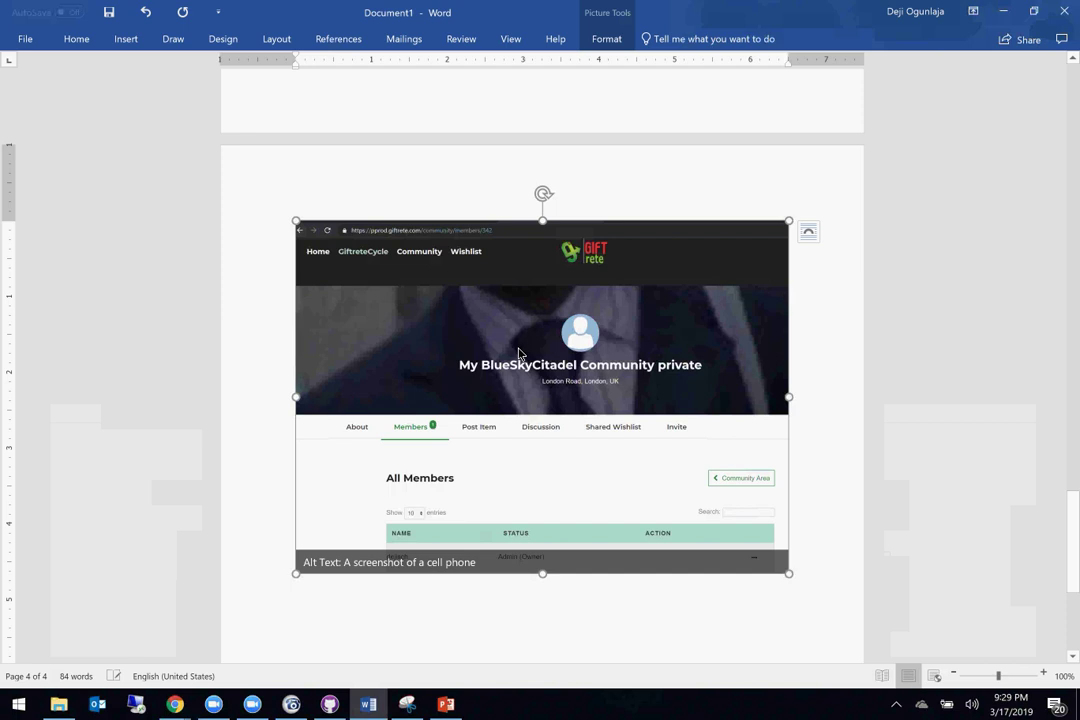
scroll(538, 378, up, 10)
scroll(535, 378, down, 10)
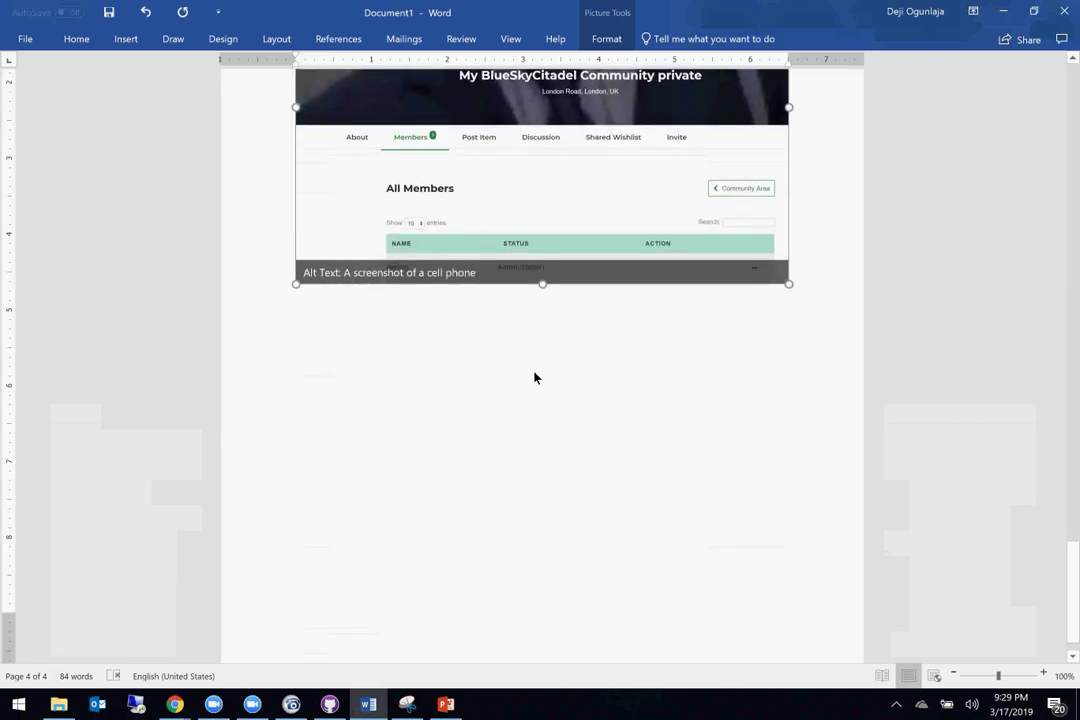
scroll(535, 378, up, 10)
scroll(535, 378, down, 10)
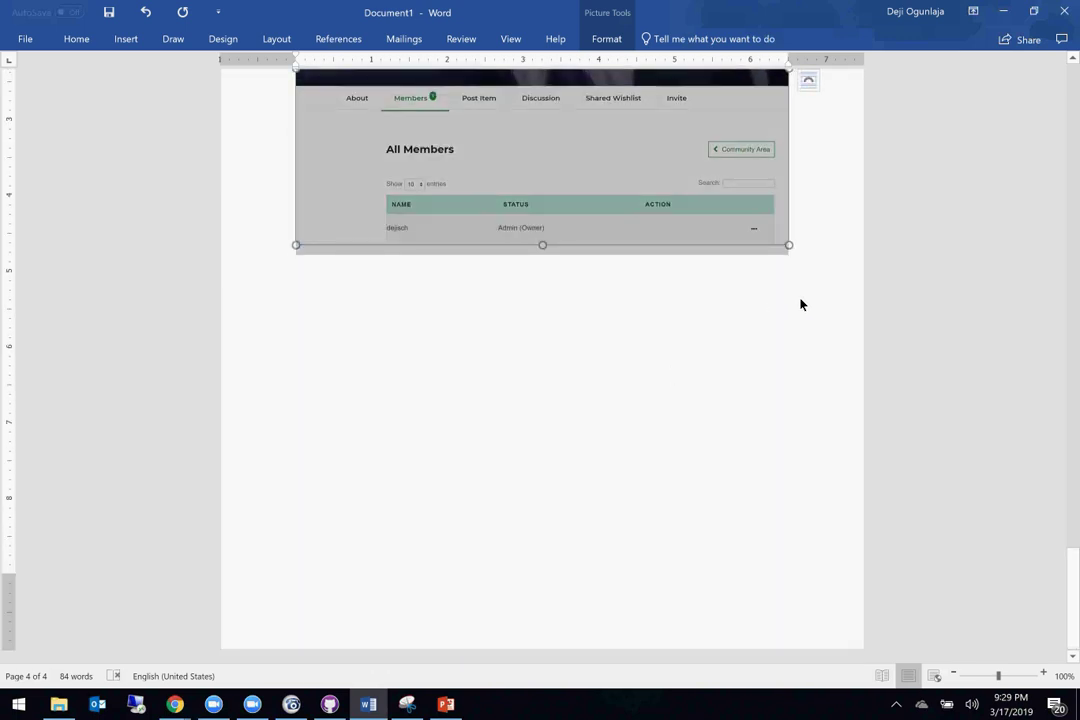
Step: Add an empty line below the screenshot and check the community members browser window
click(829, 273)
key(Return)
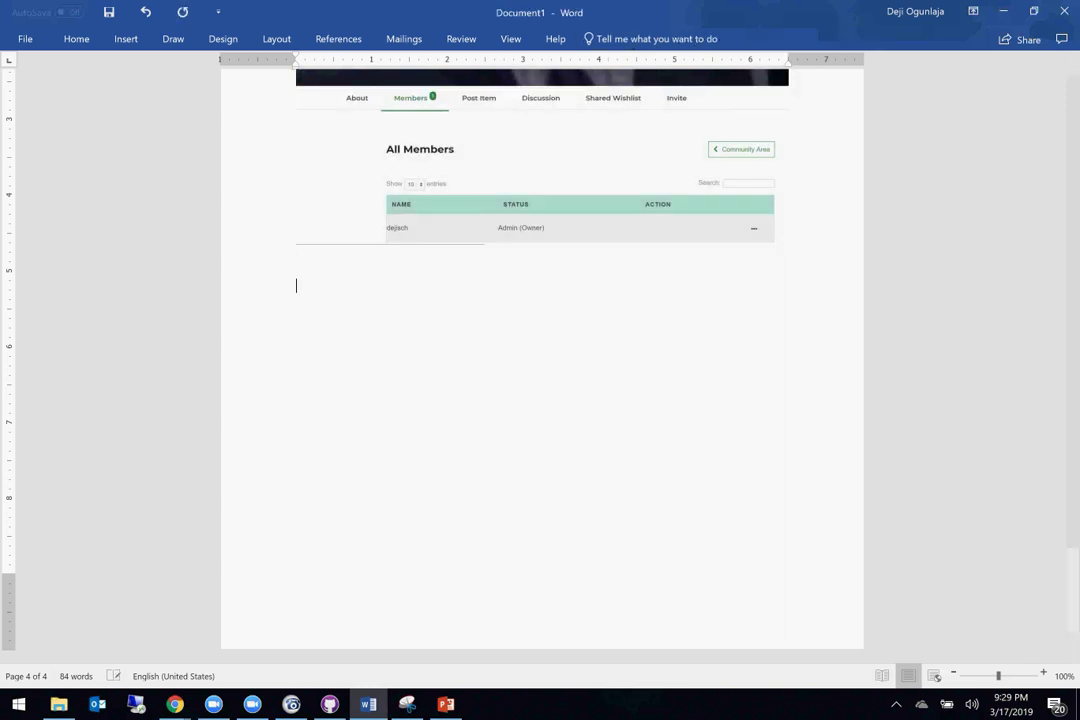
scroll(542, 360, up, 5)
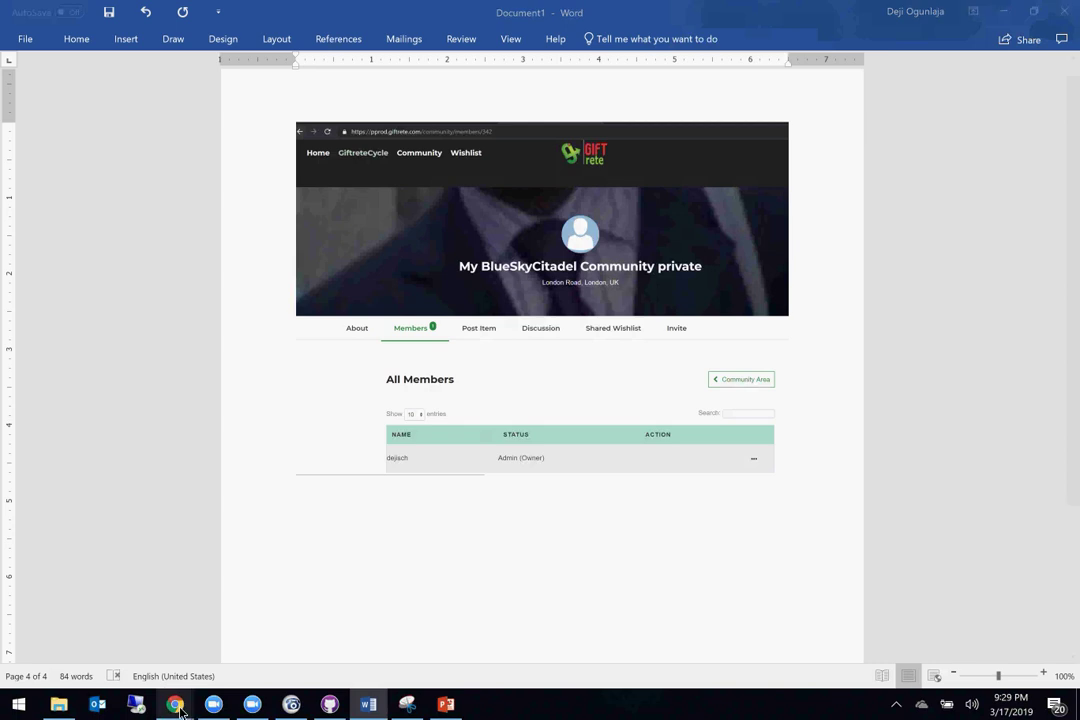
mouse_move(175, 704)
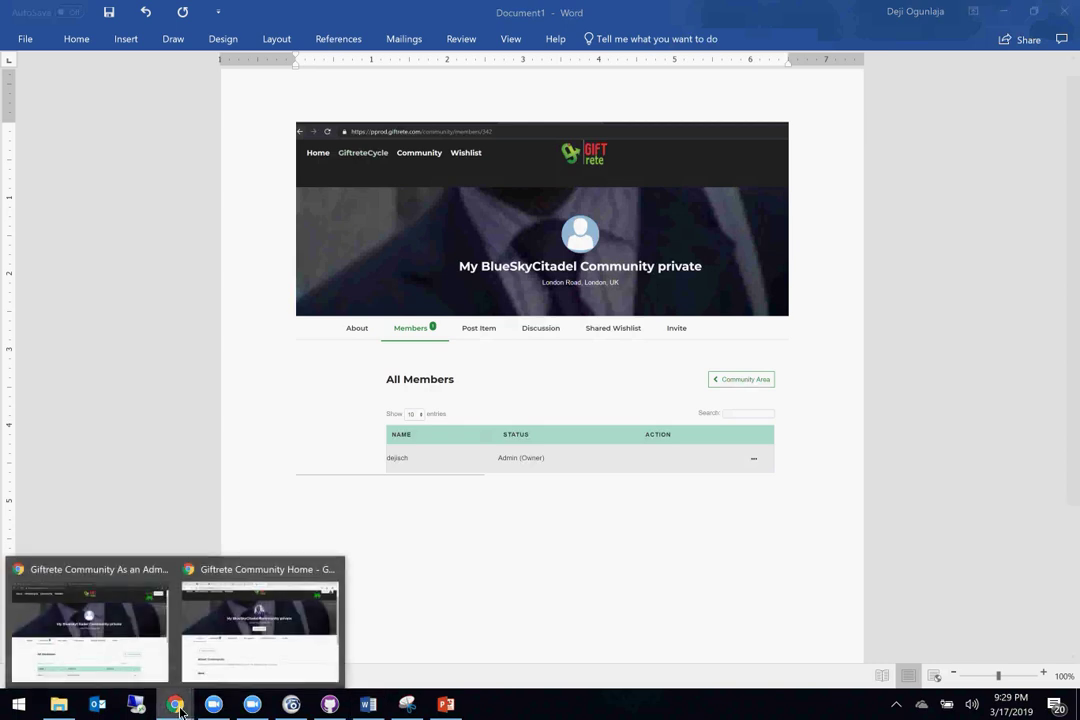
click(86, 618)
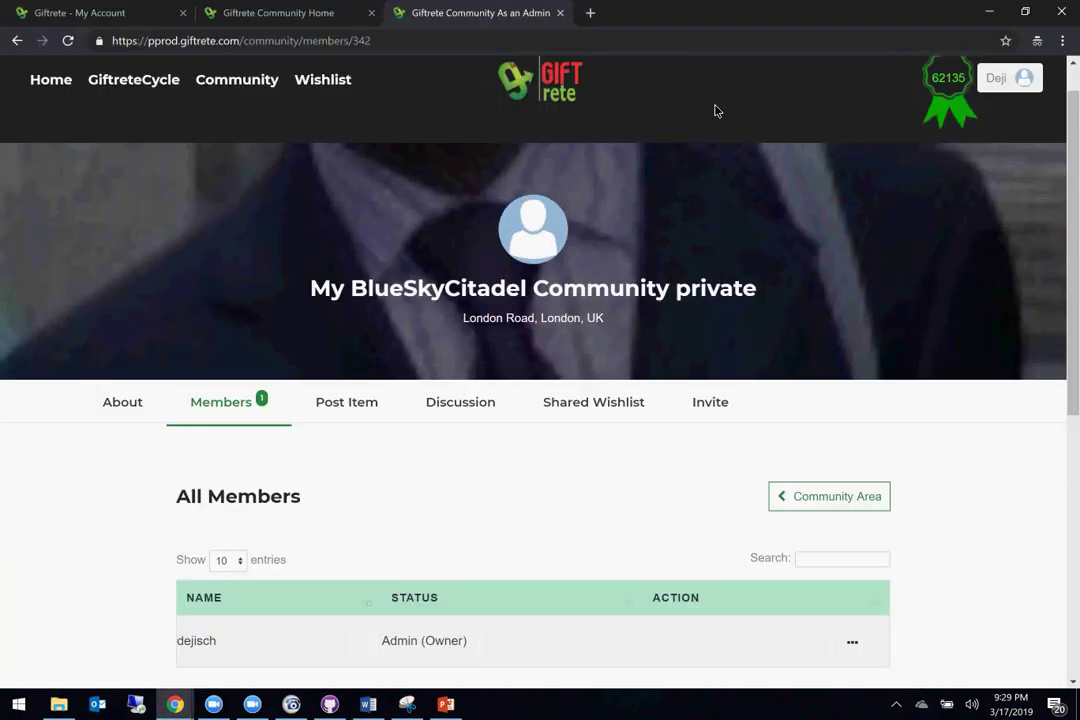
click(992, 14)
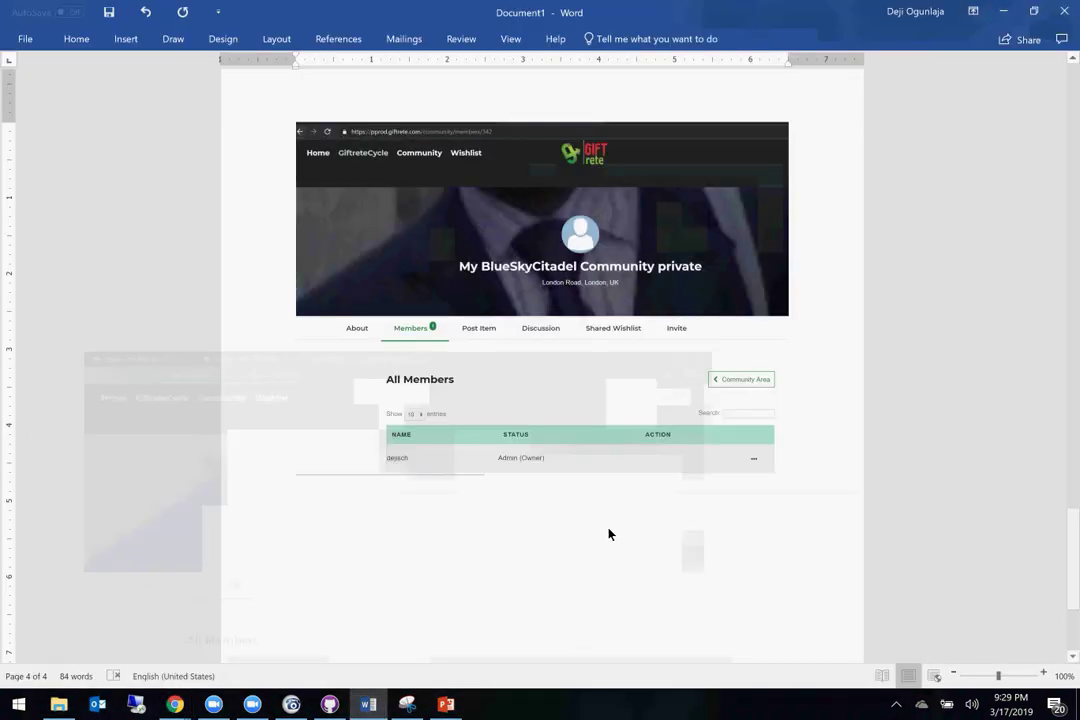
mouse_move(176, 706)
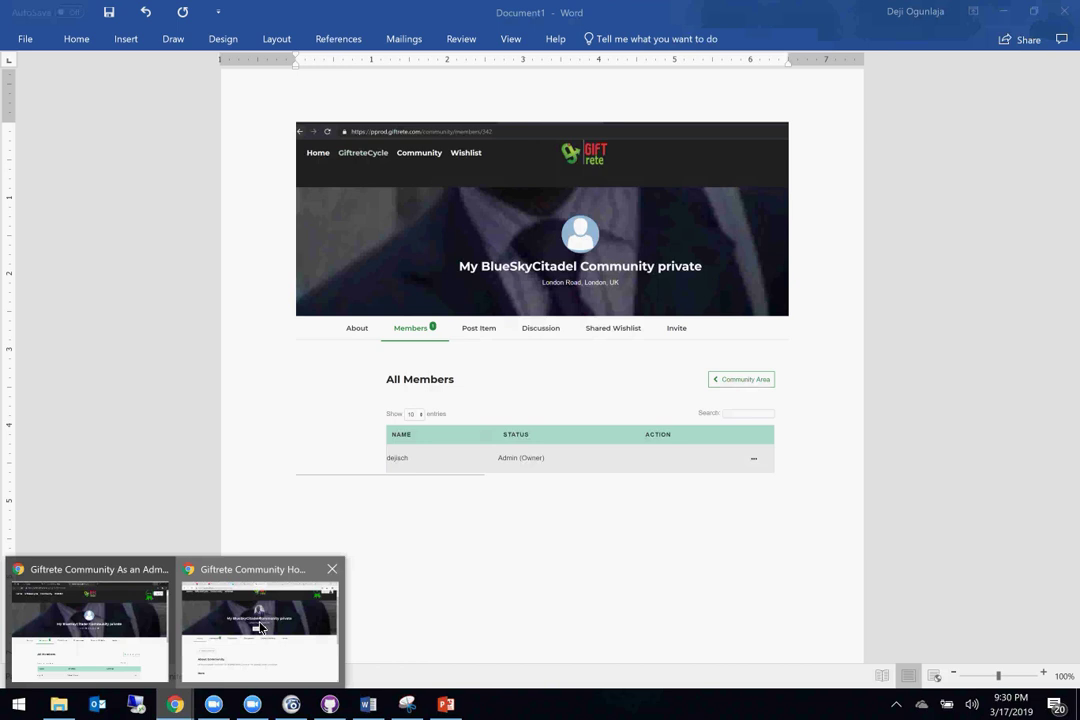
Step: In the second Chrome window, try Post Item from the account menu
click(260, 626)
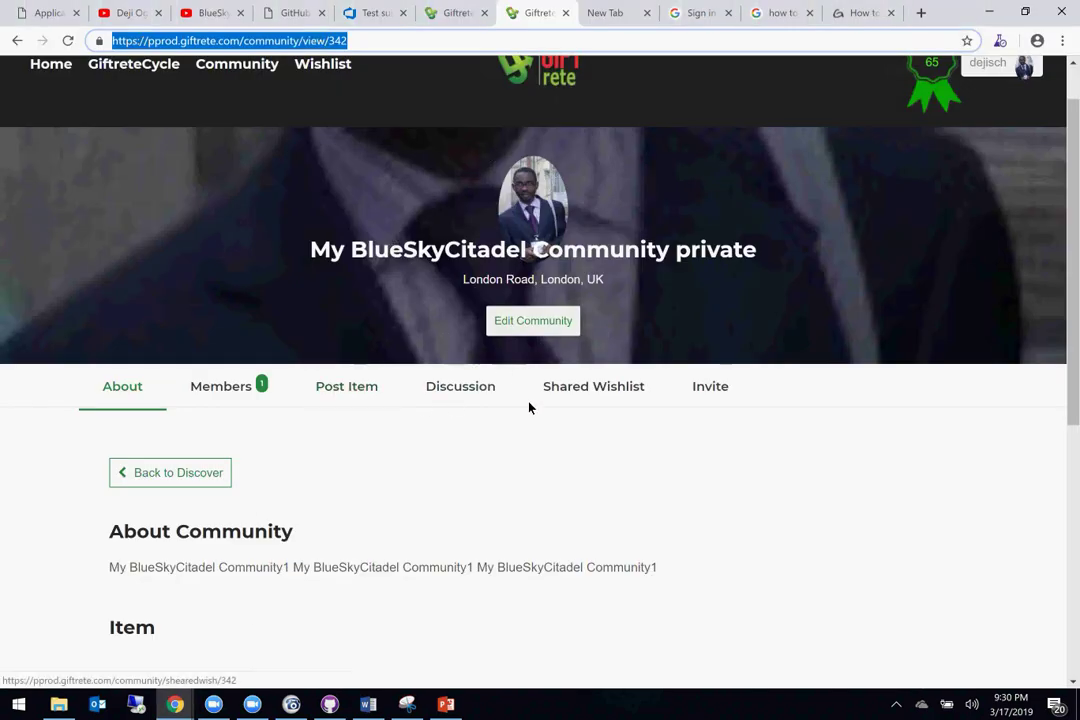
scroll(567, 477, up, 1)
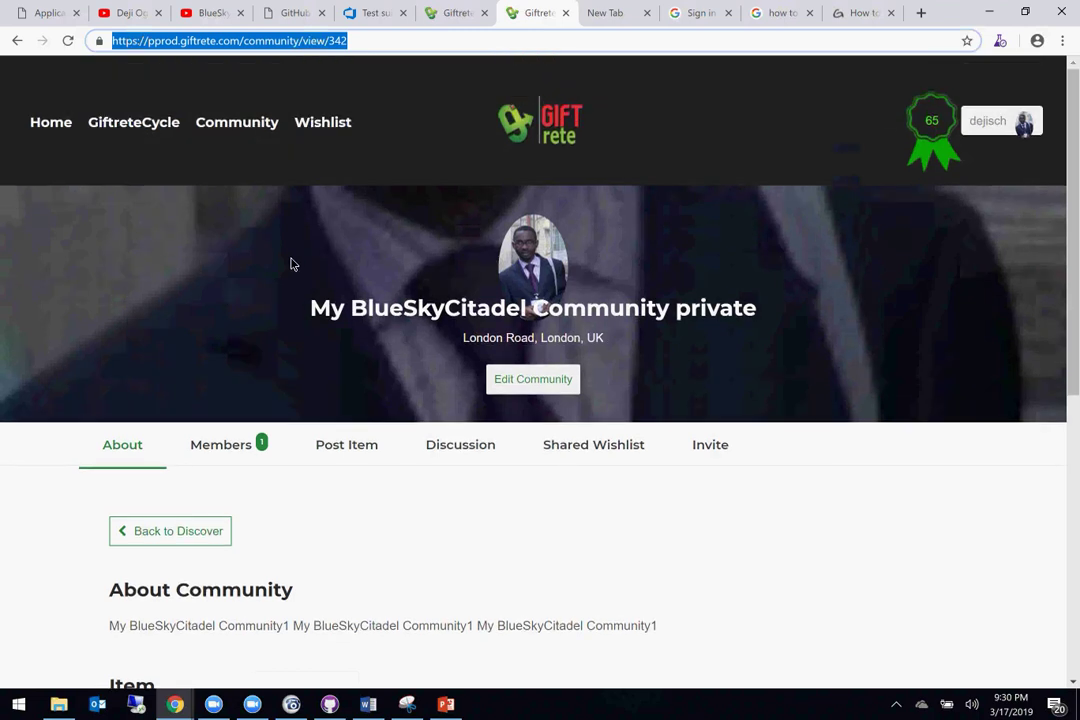
scroll(369, 570, down, 3)
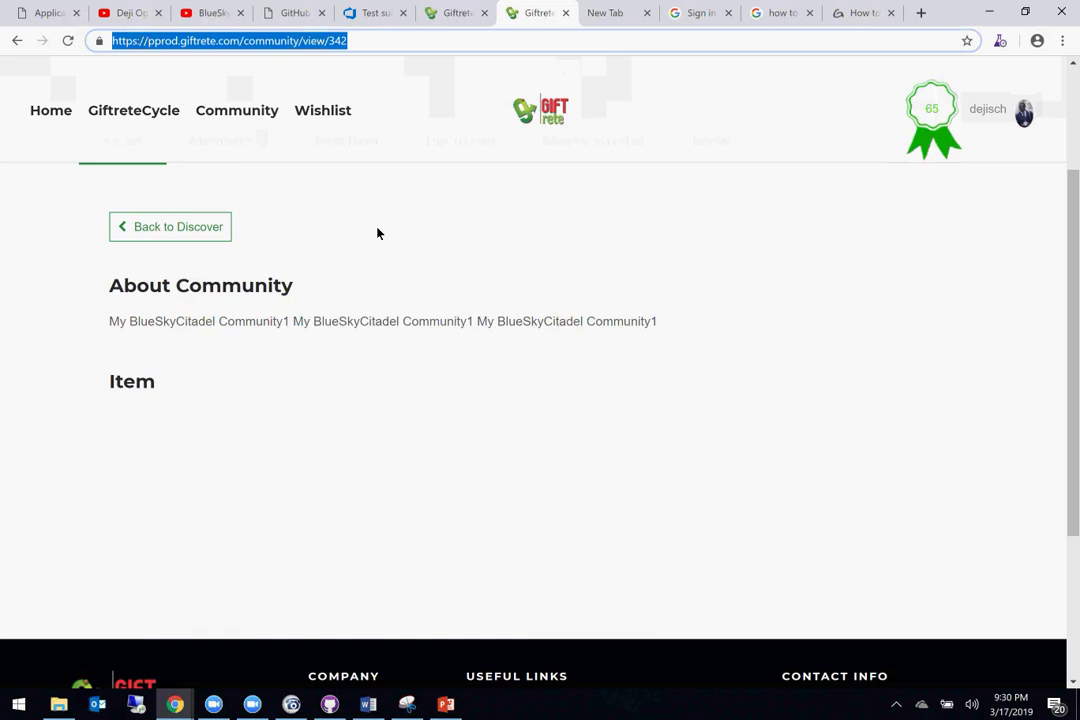
scroll(376, 232, up, 3)
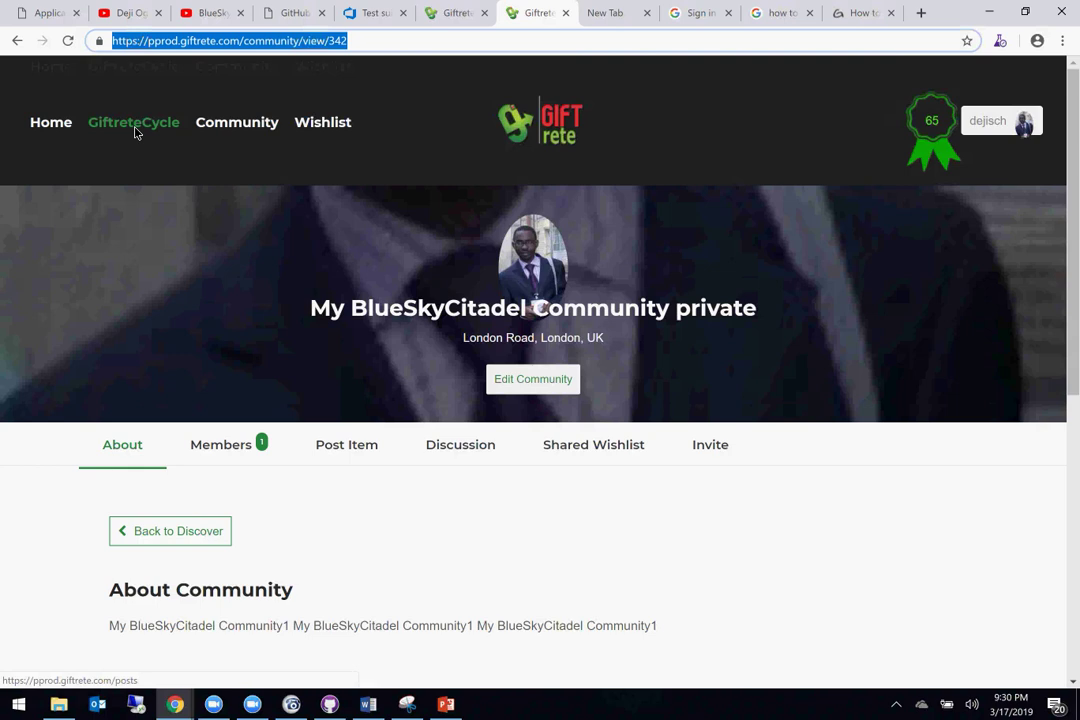
click(987, 121)
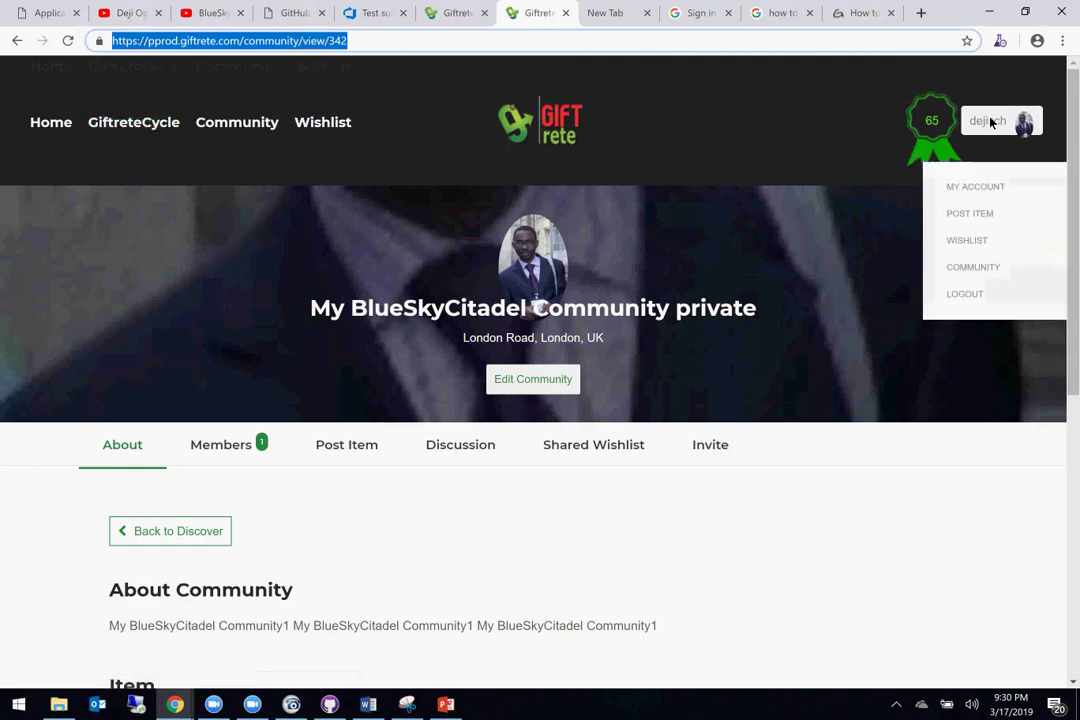
click(970, 214)
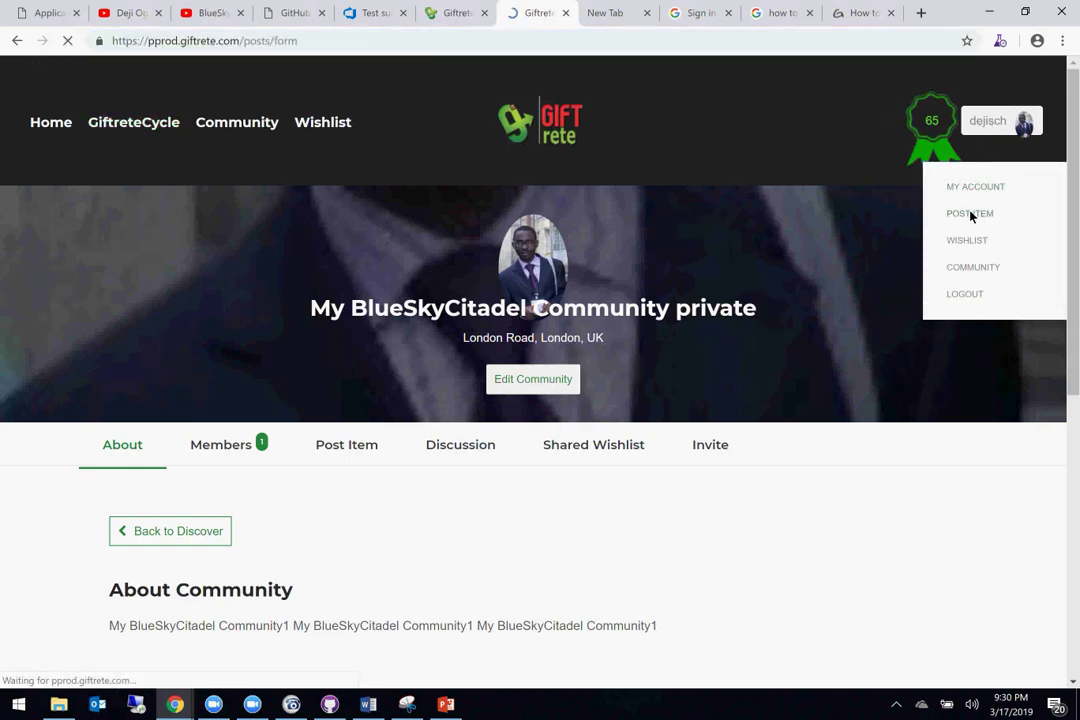
click(397, 546)
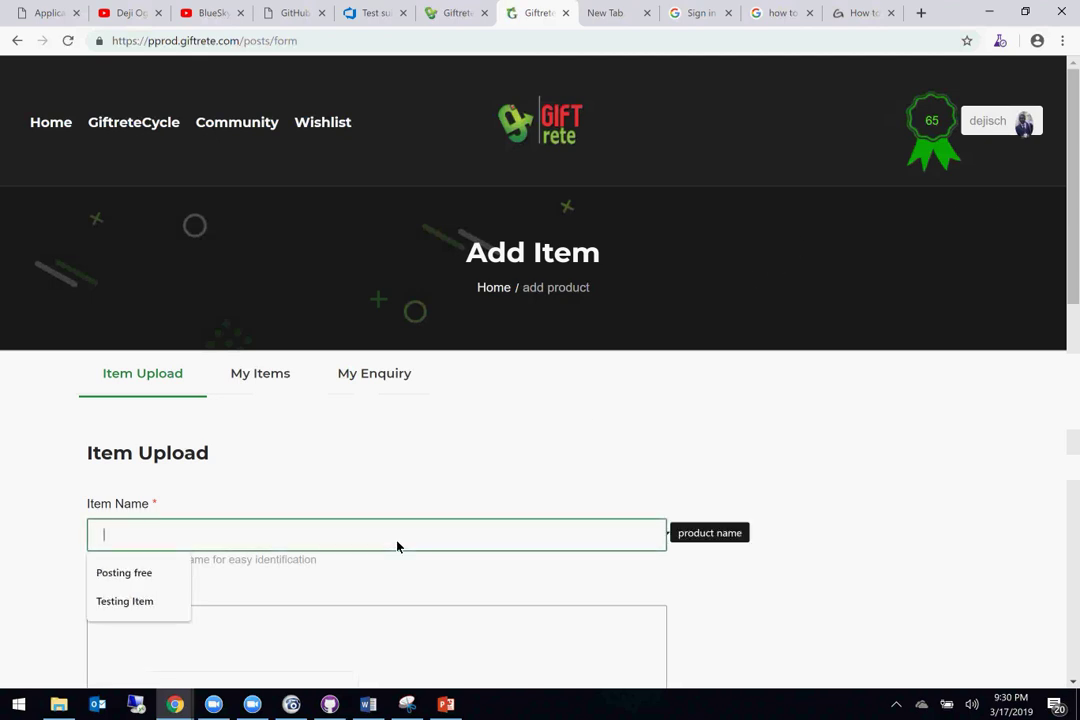
scroll(397, 546, down, 7)
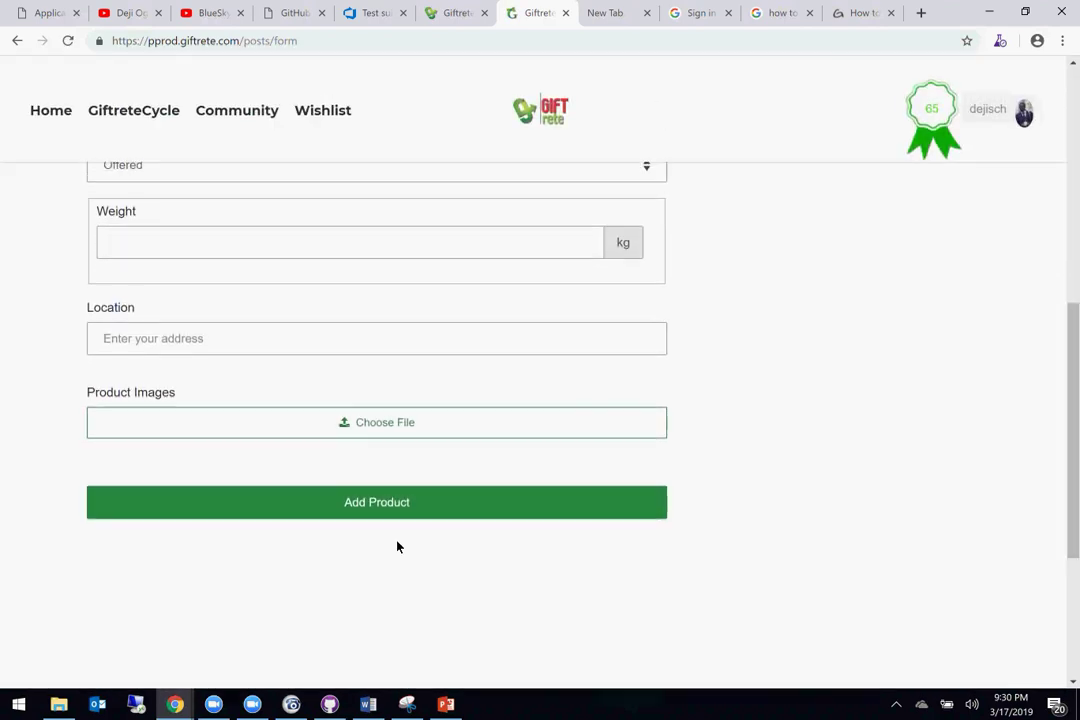
scroll(300, 400, up, 2)
Step: Go back and open the private community's own Item Upload form (community/postproducts/342)
click(16, 41)
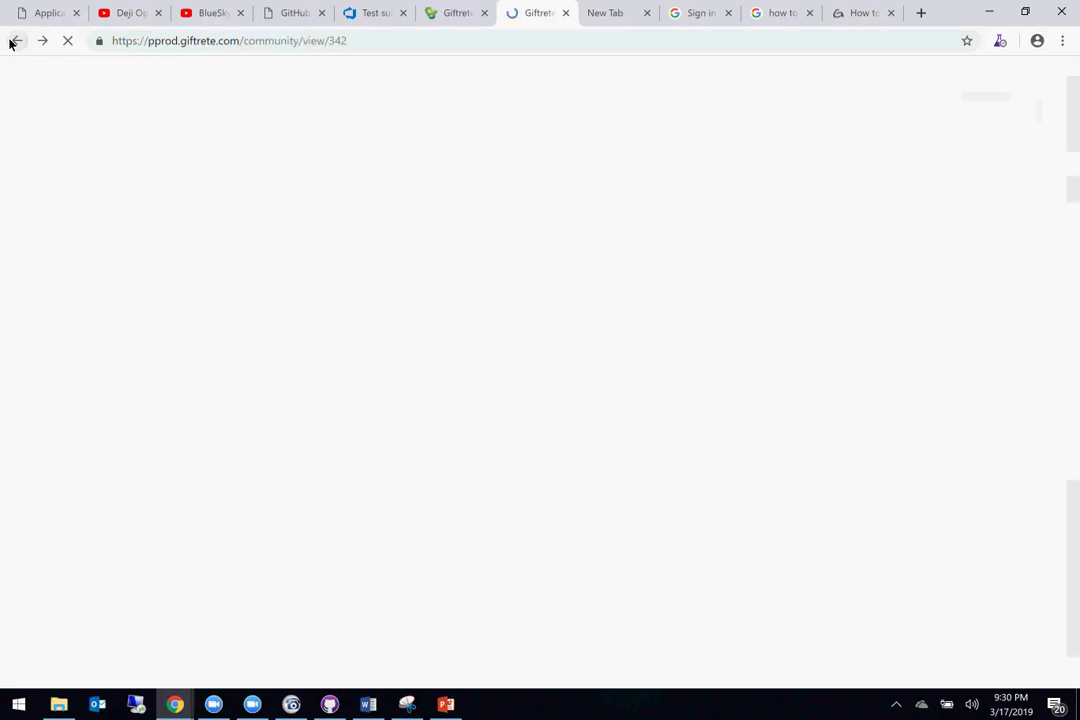
scroll(418, 560, down, 2)
scroll(418, 560, down, 2)
scroll(418, 560, up, 3)
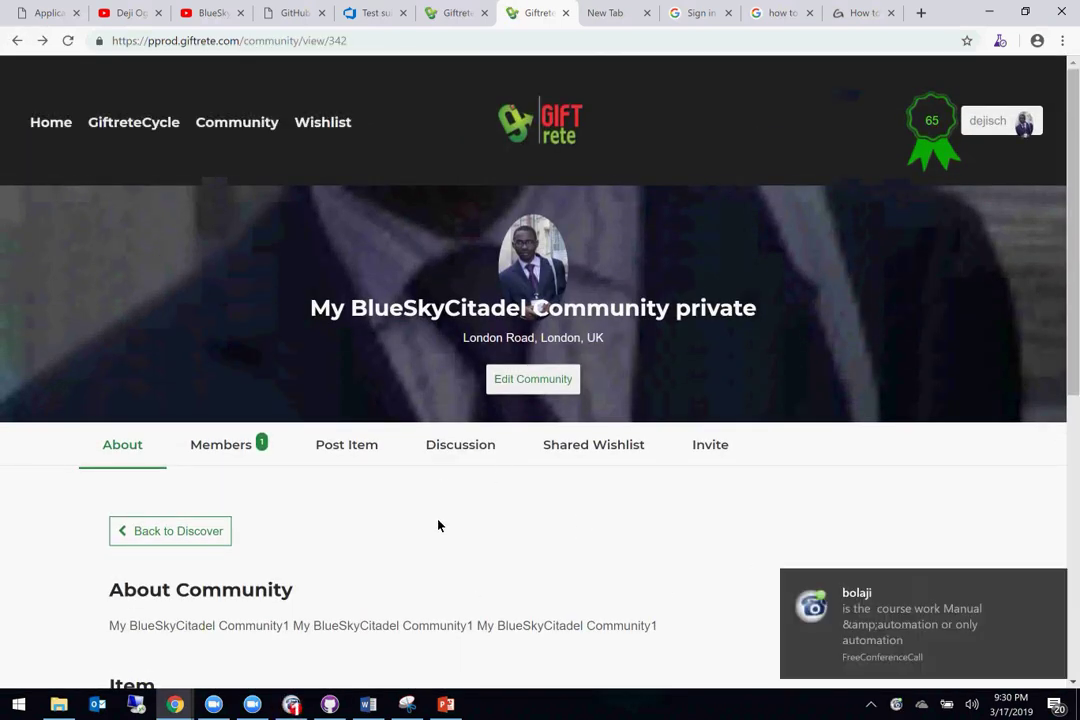
click(368, 446)
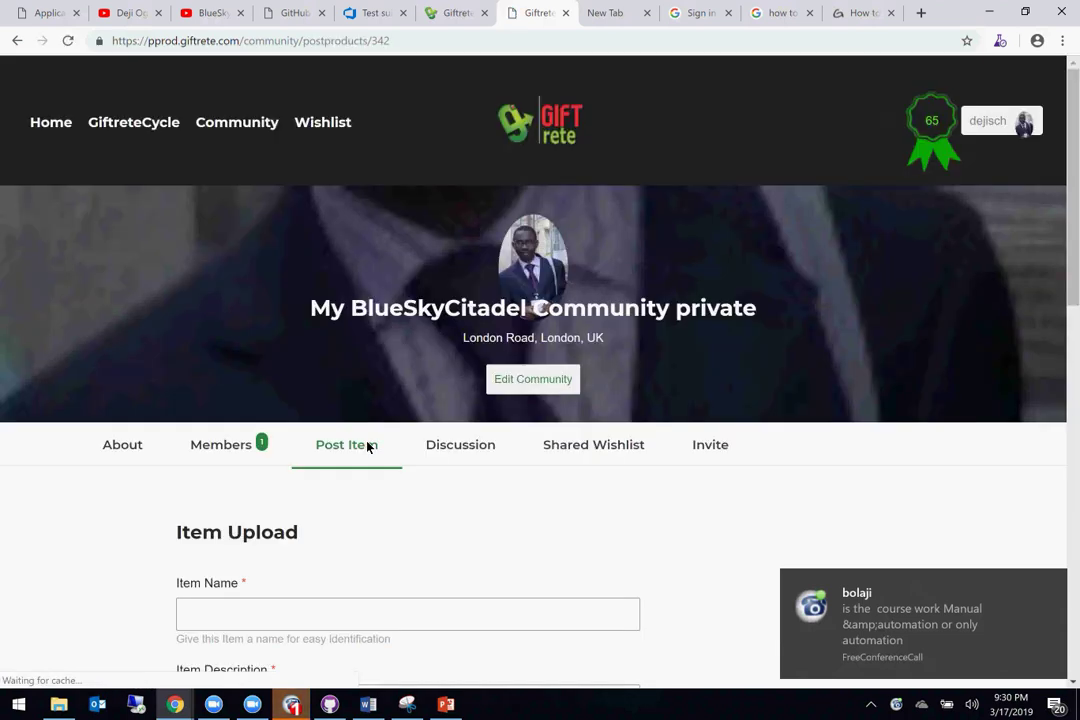
click(892, 618)
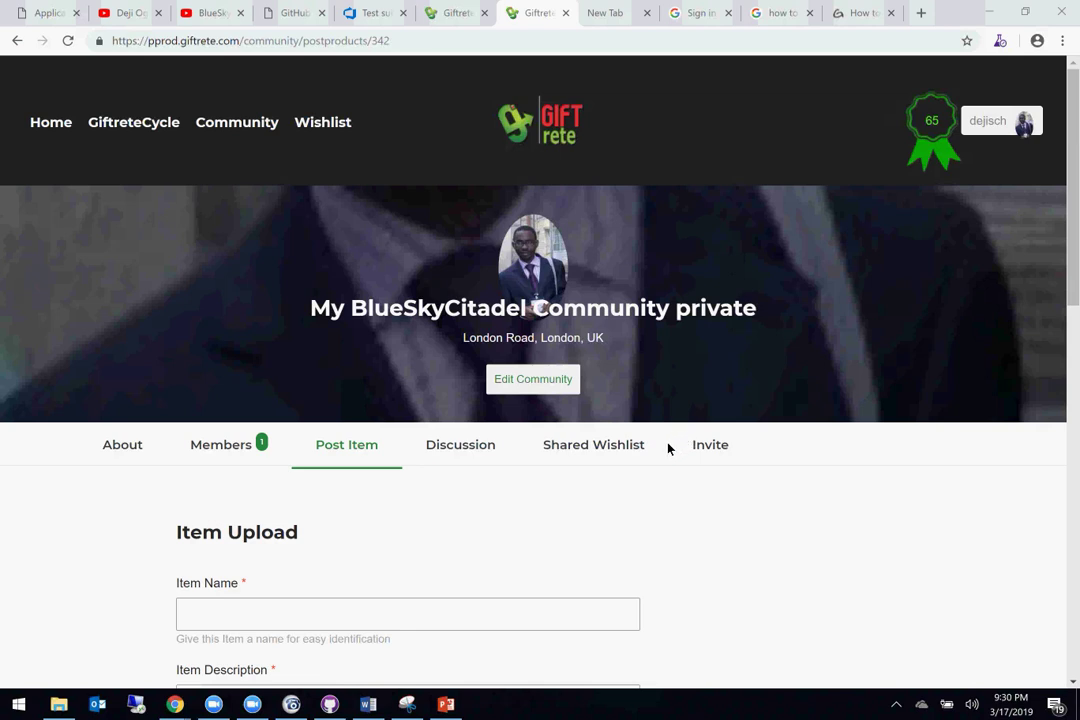
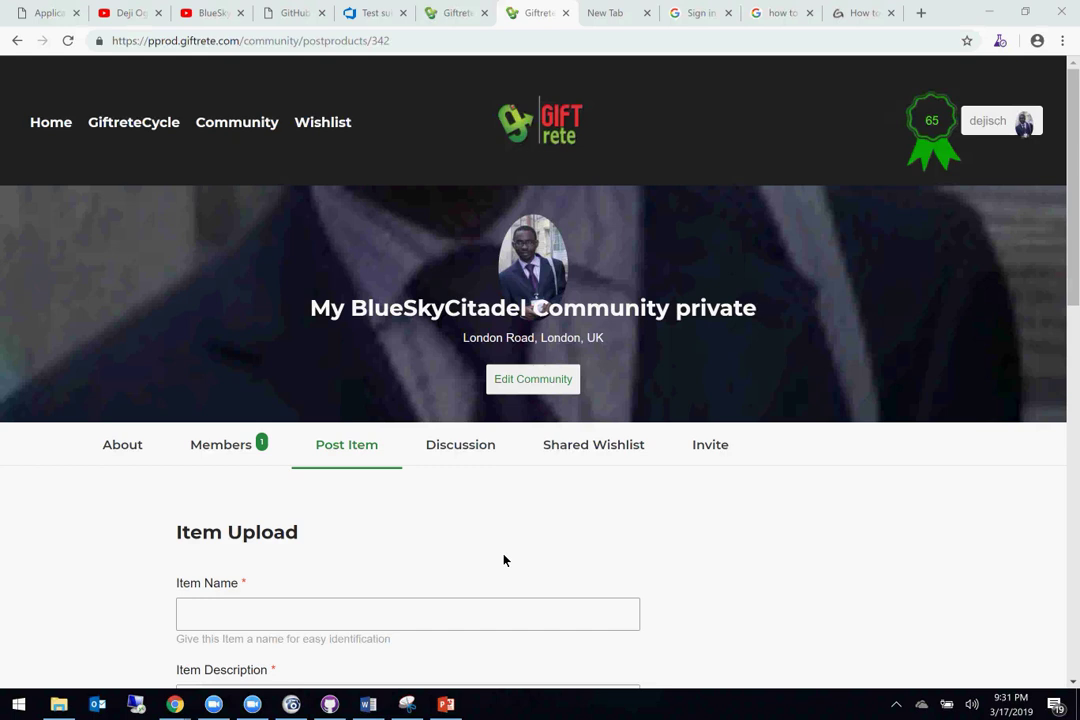
Step: Name the new community item 'This item is only for this group'
click(420, 400)
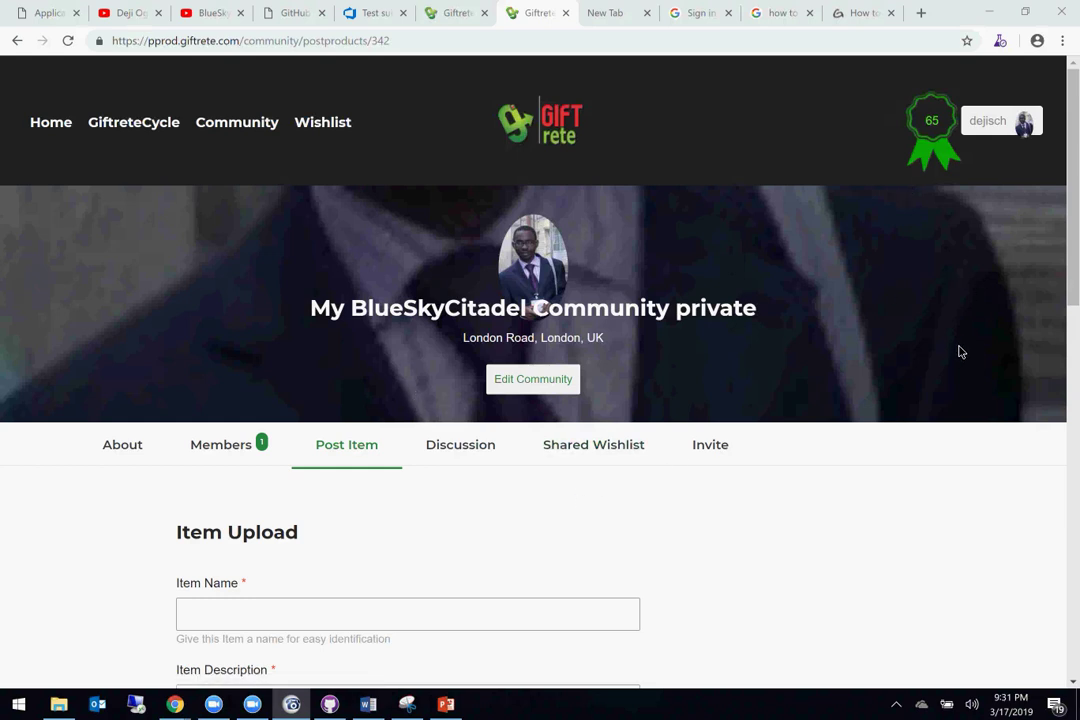
click(441, 618)
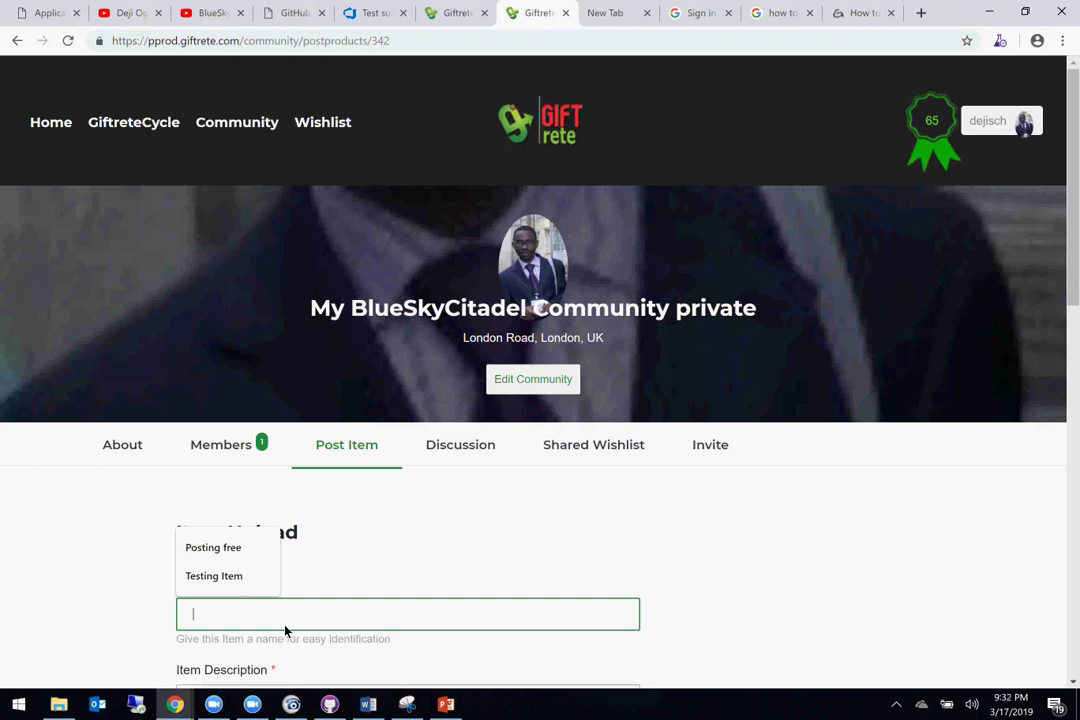
text(Thi sis)
key(BackSpace)
key(BackSpace)
key(BackSpace)
key(BackSpace)
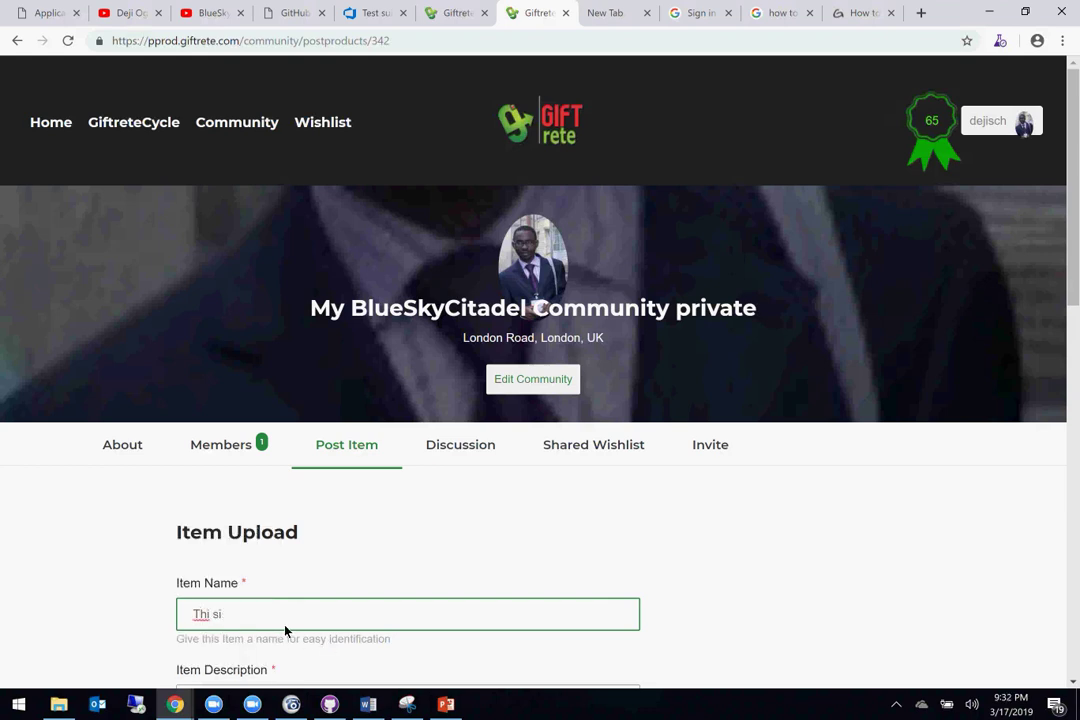
text(s item is only for this g)
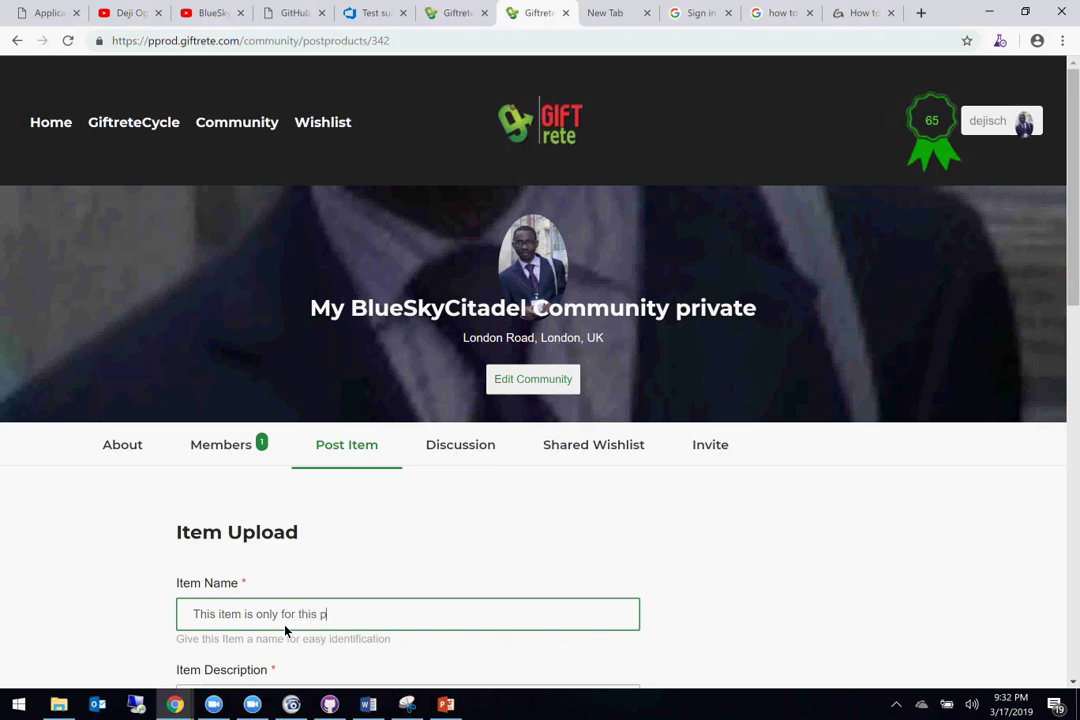
text(roup)
Step: Describe the item as 'This item should not be seen outside the group'
scroll(293, 605, down, 1)
scroll(293, 605, down, 5)
click(241, 333)
text(#T)
key(BackSpace)
key(BackSpace)
text(Thi)
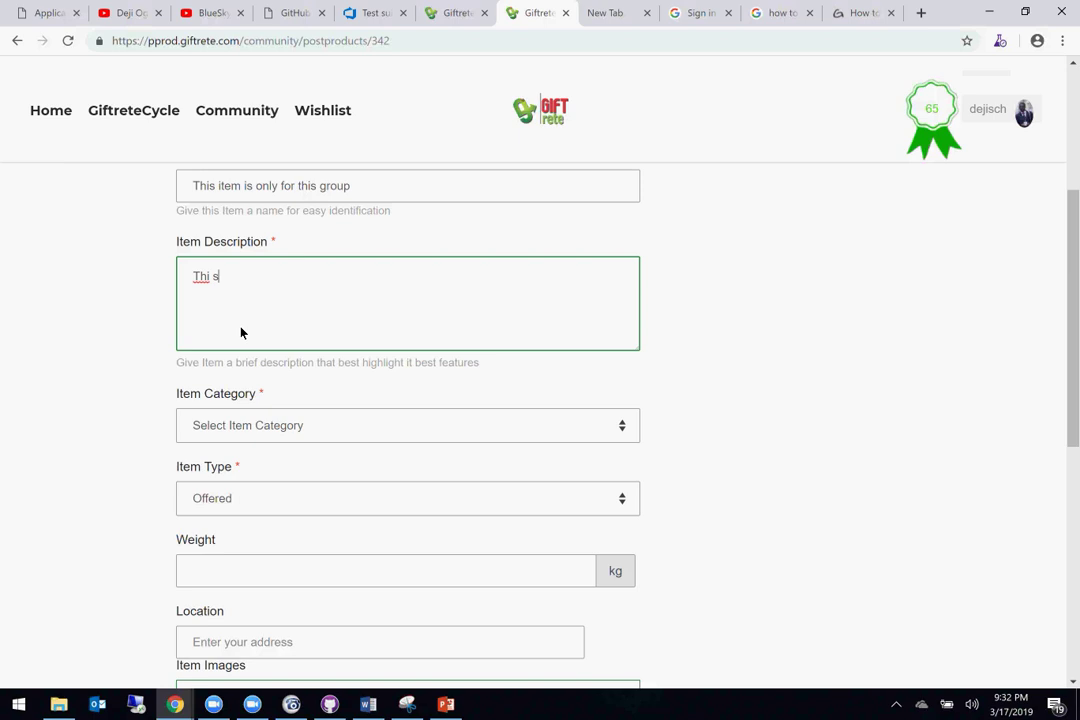
text(s item should n)
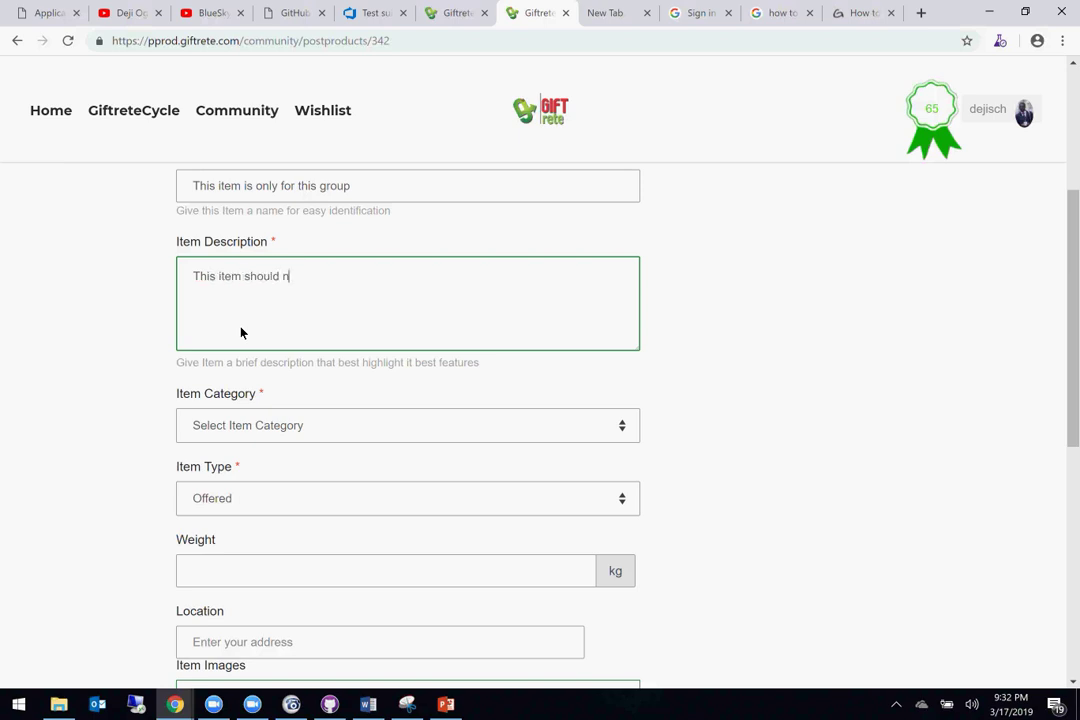
text(ot be seen outside t)
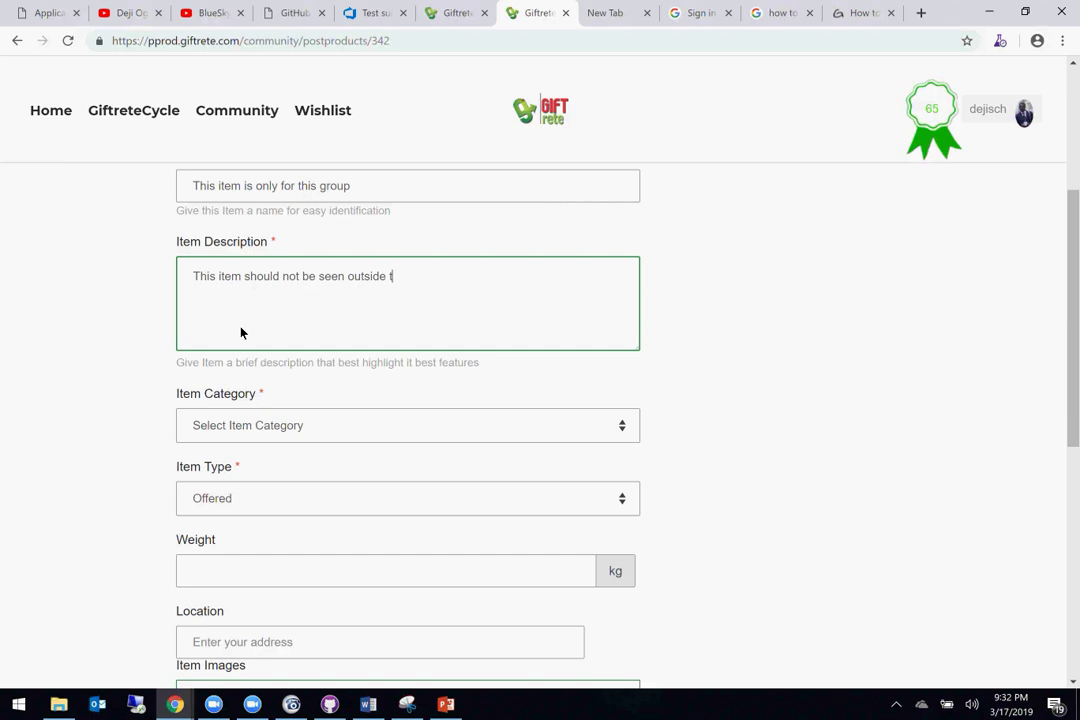
text(he group)
Step: Set the item category to Phone, keep type Offered, and enter weight 100
click(386, 428)
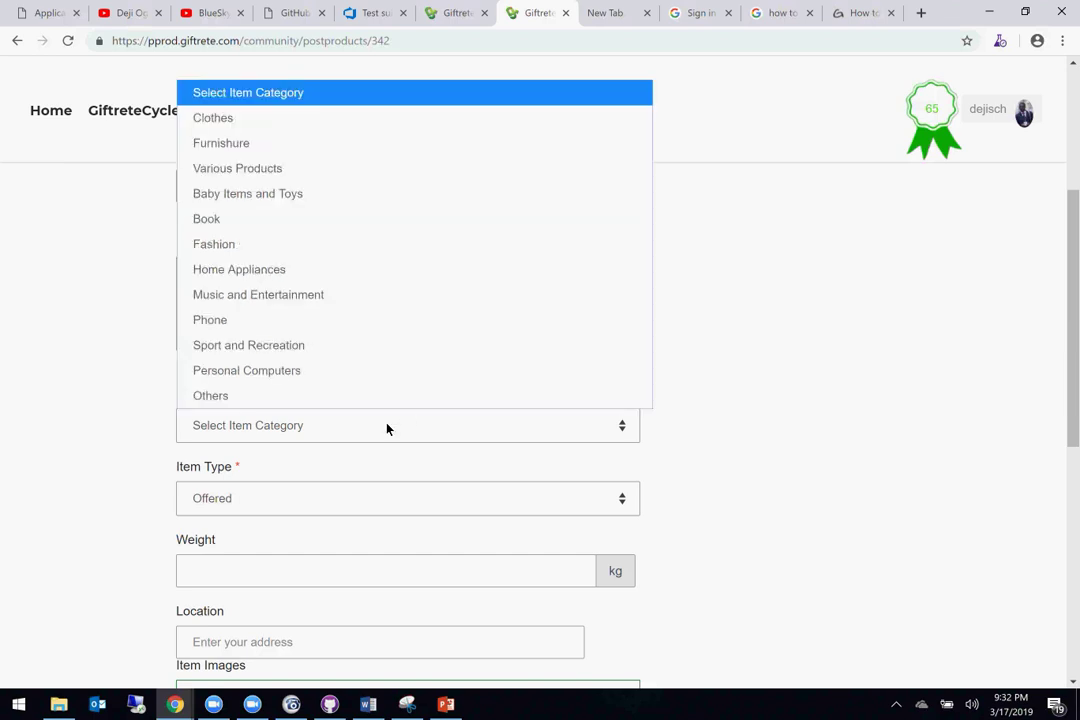
click(255, 320)
scroll(253, 335, down, 2)
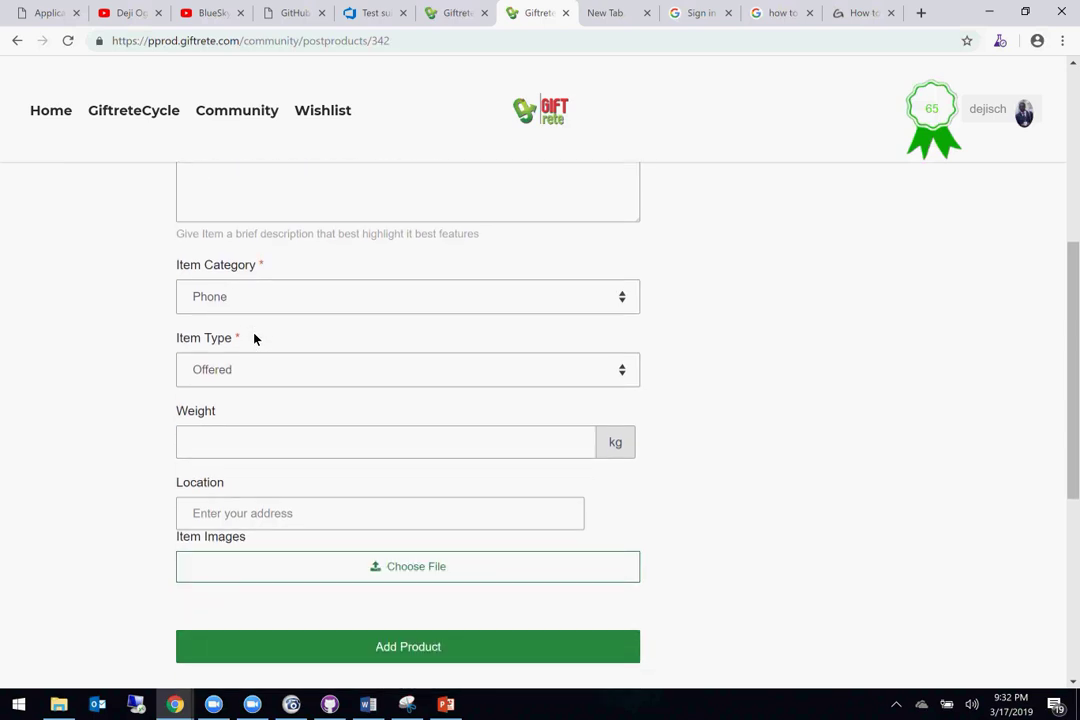
click(252, 369)
click(243, 400)
click(243, 444)
text(100)
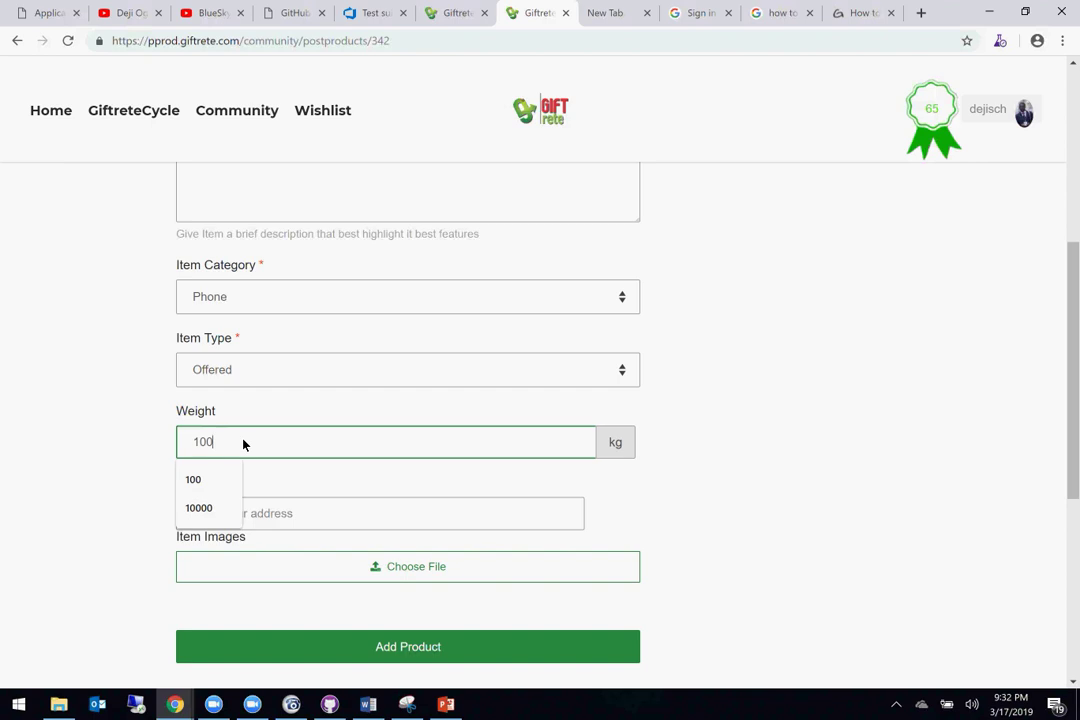
Step: Set the item location to the Local Bus Terminal Kampar address suggestion
scroll(243, 444, down, 1)
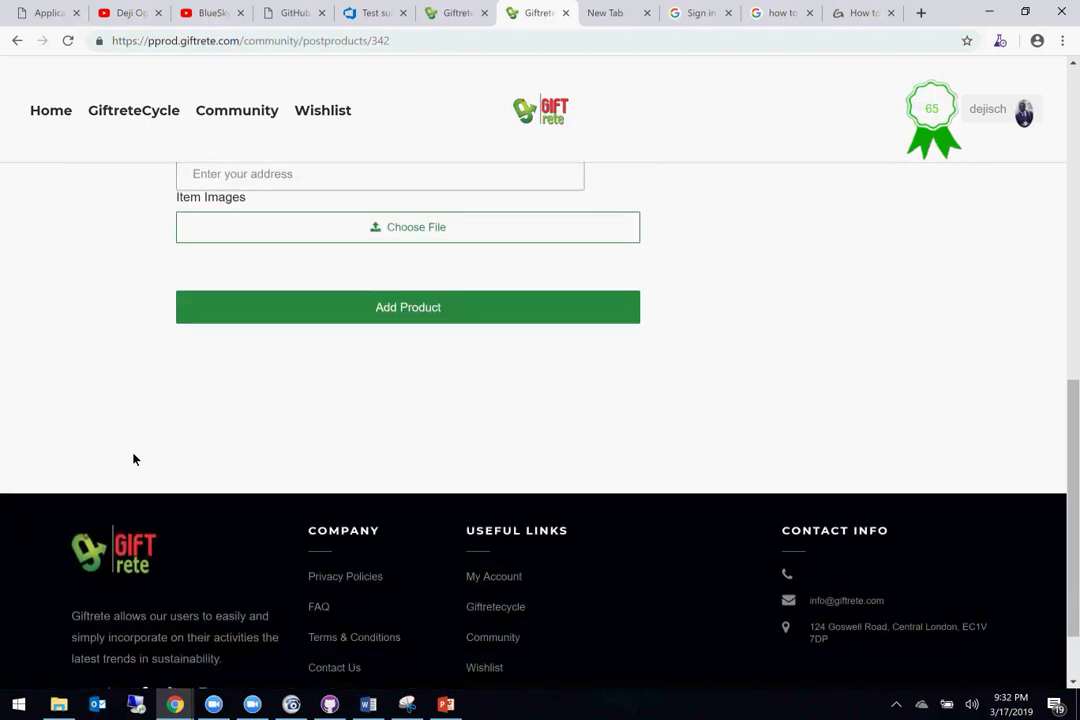
scroll(135, 459, up, 1)
click(283, 261)
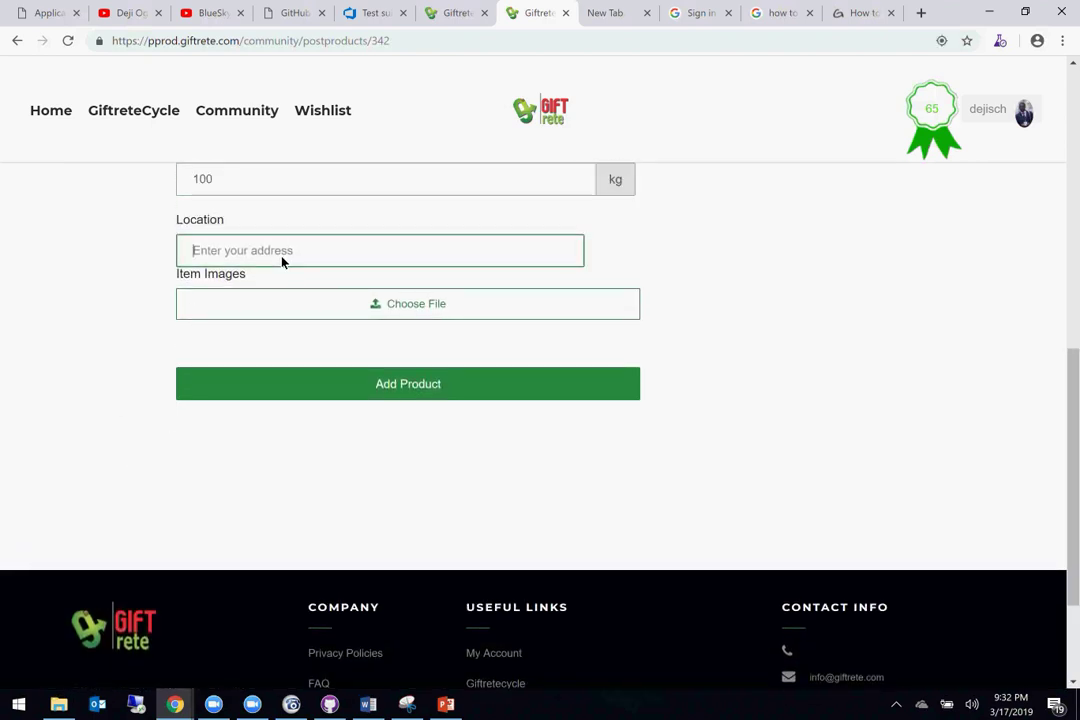
text(my)
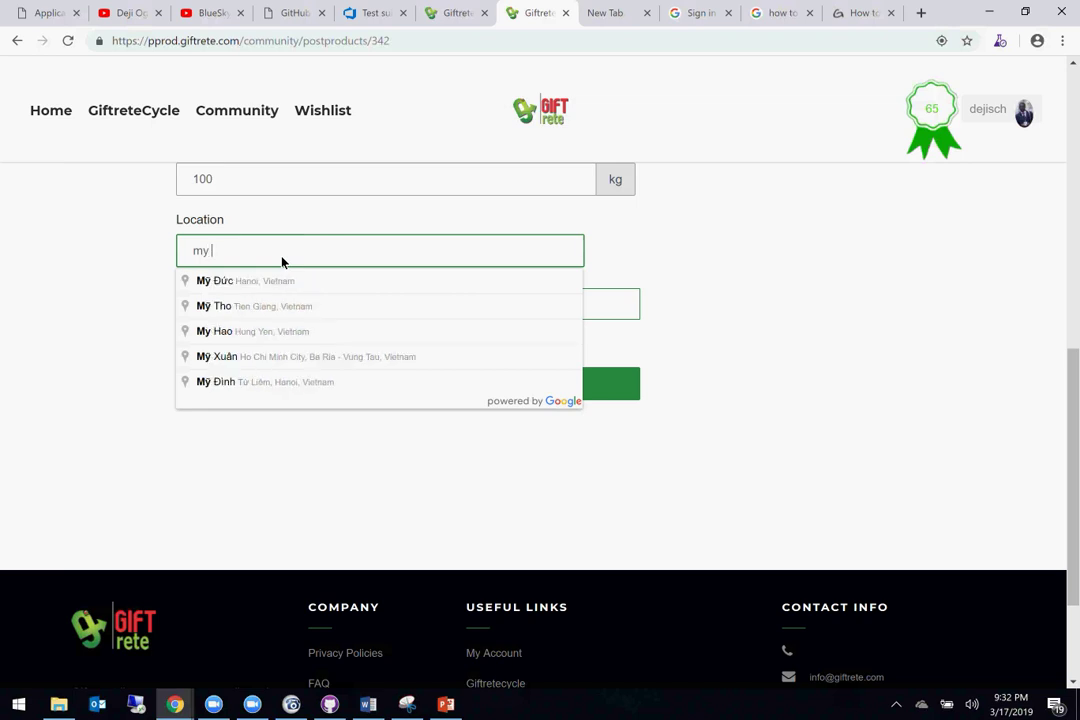
text( loca)
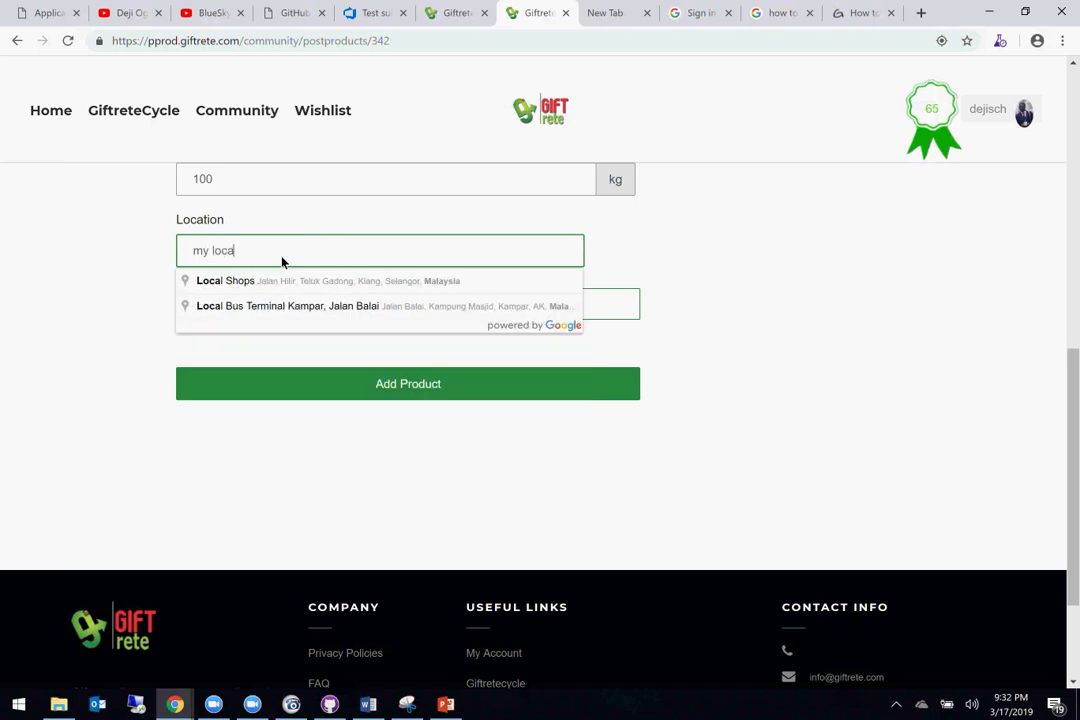
text(tio)
key(BackSpace)
key(BackSpace)
key(BackSpace)
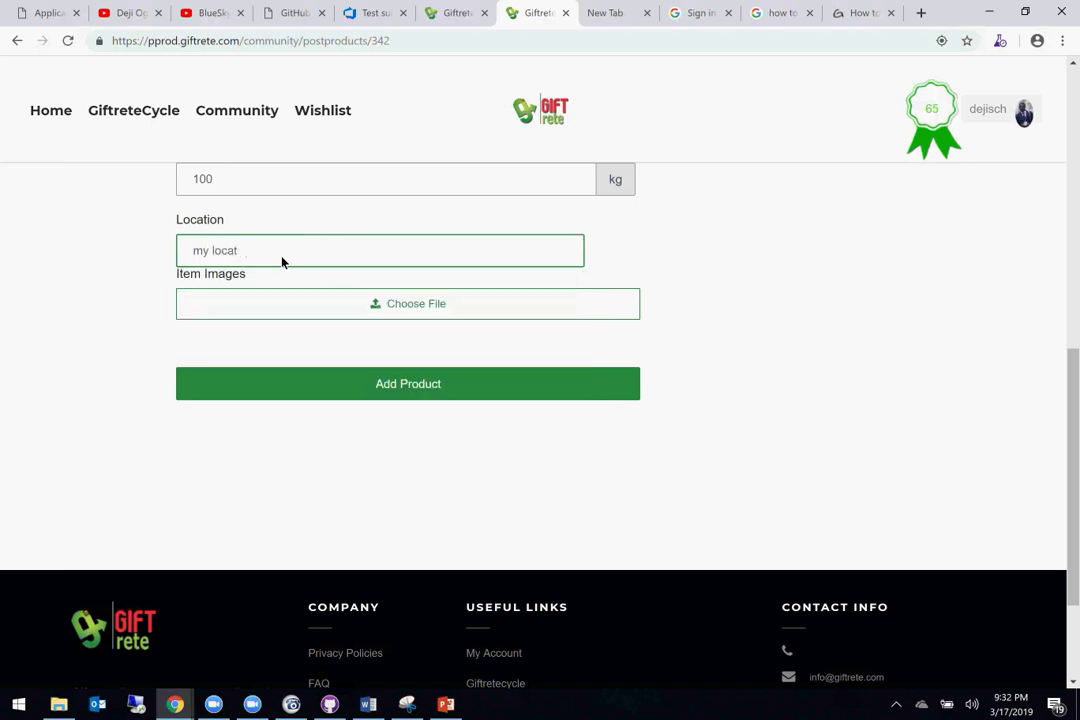
click(276, 304)
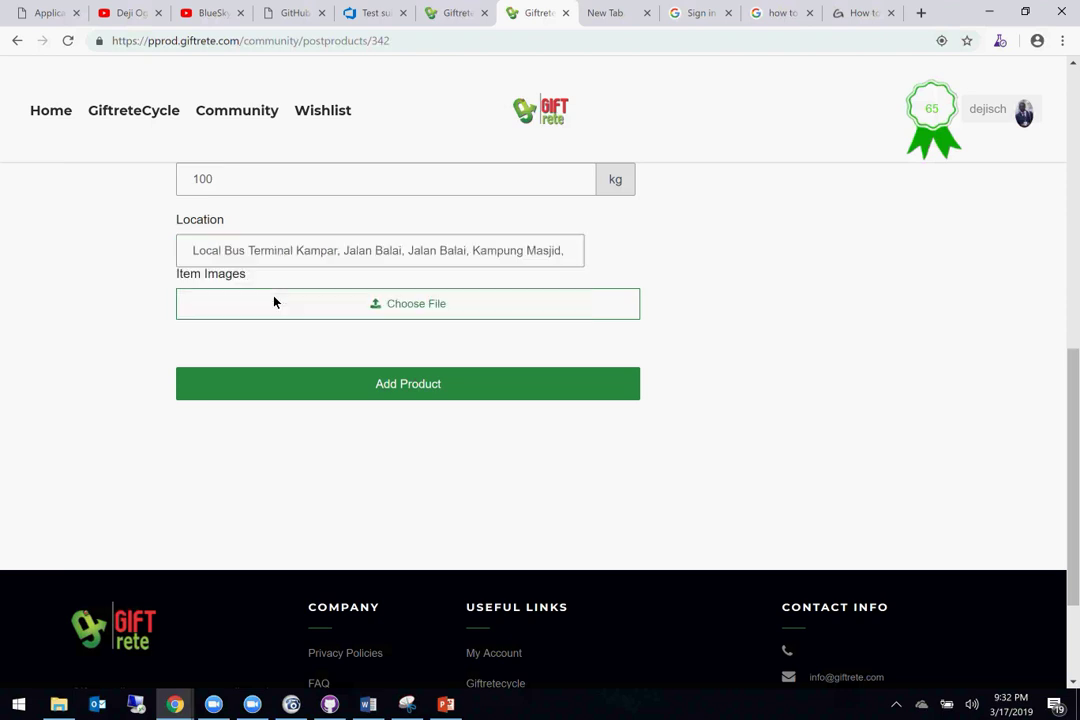
click(425, 303)
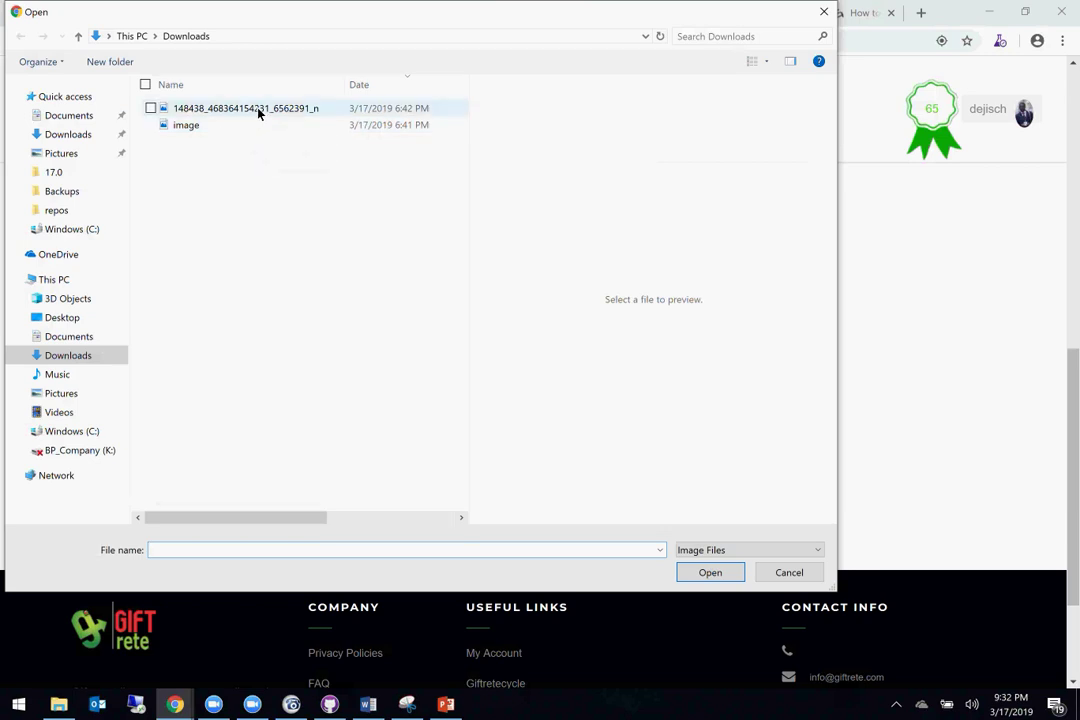
Step: Attach the first Downloads photo and post the item, getting 'Product Added Successfully'
click(257, 110)
click(736, 573)
scroll(469, 461, down, 2)
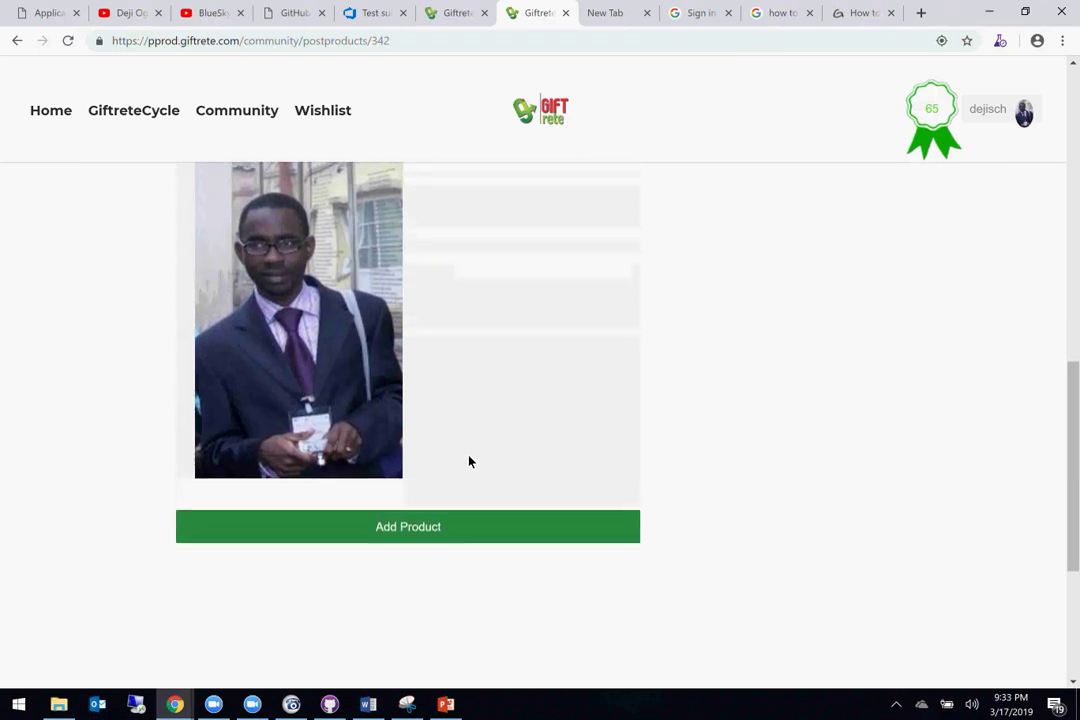
click(434, 528)
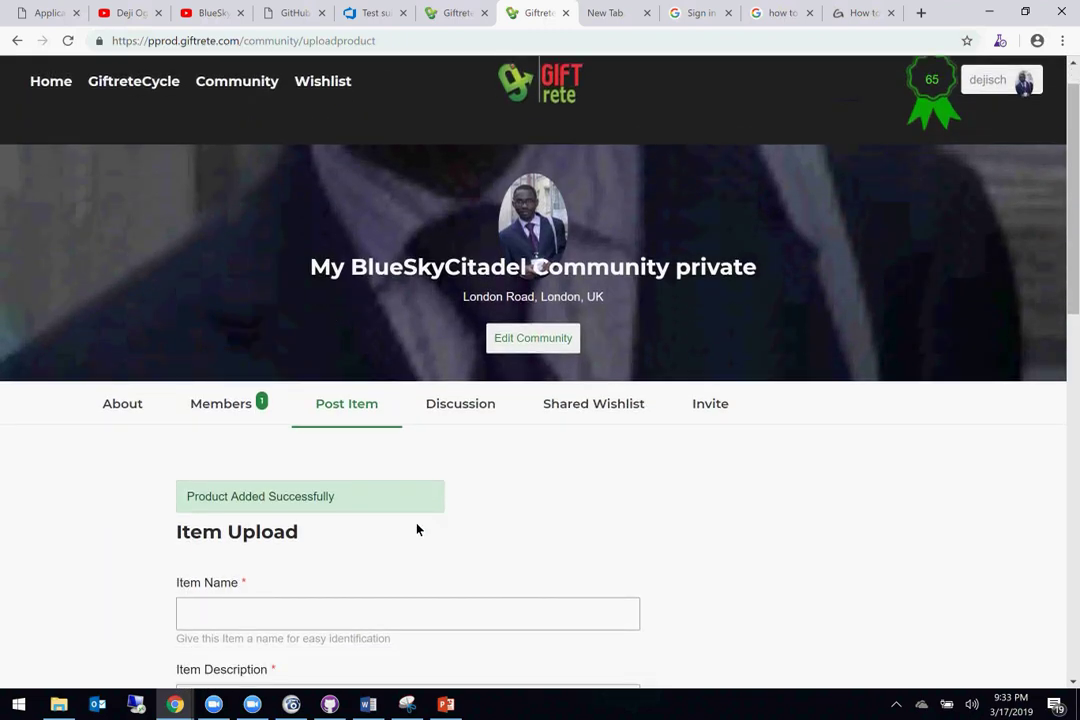
scroll(436, 455, down, 1)
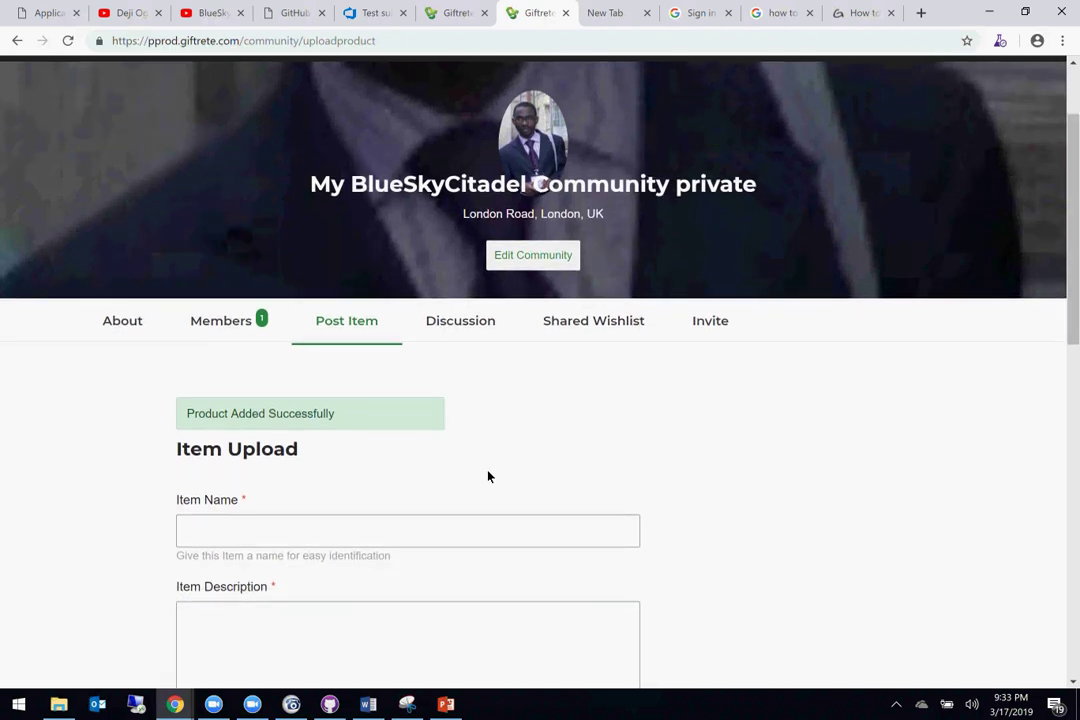
scroll(488, 476, down, 2)
click(488, 476)
scroll(488, 476, down, 3)
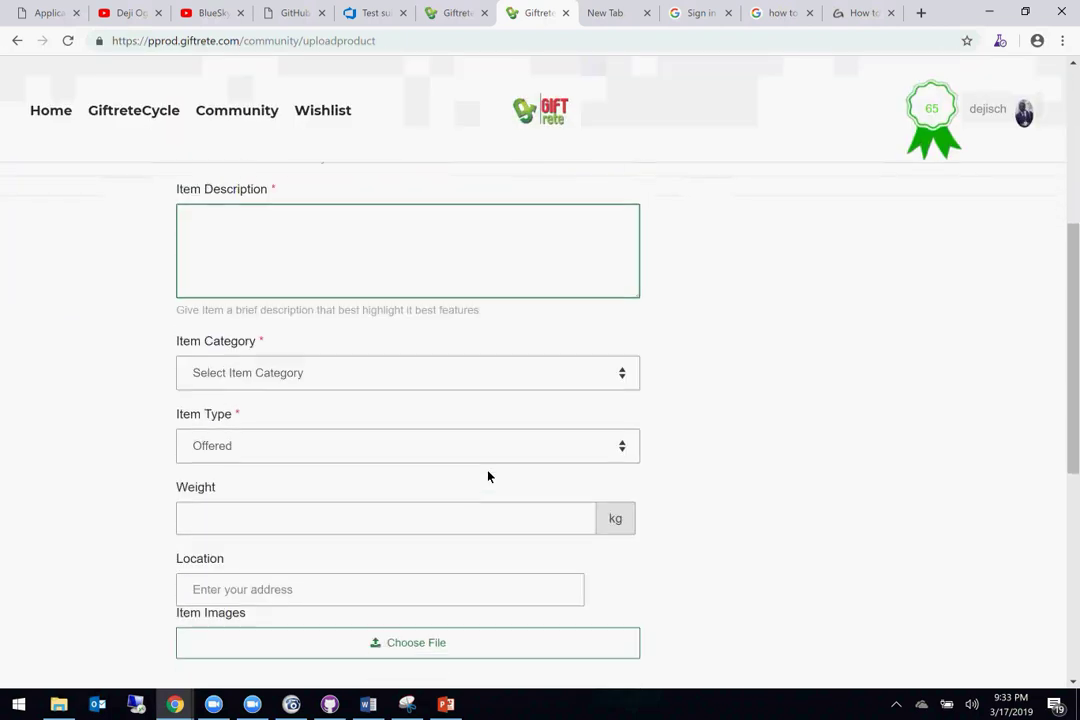
scroll(488, 476, down, 3)
click(488, 476)
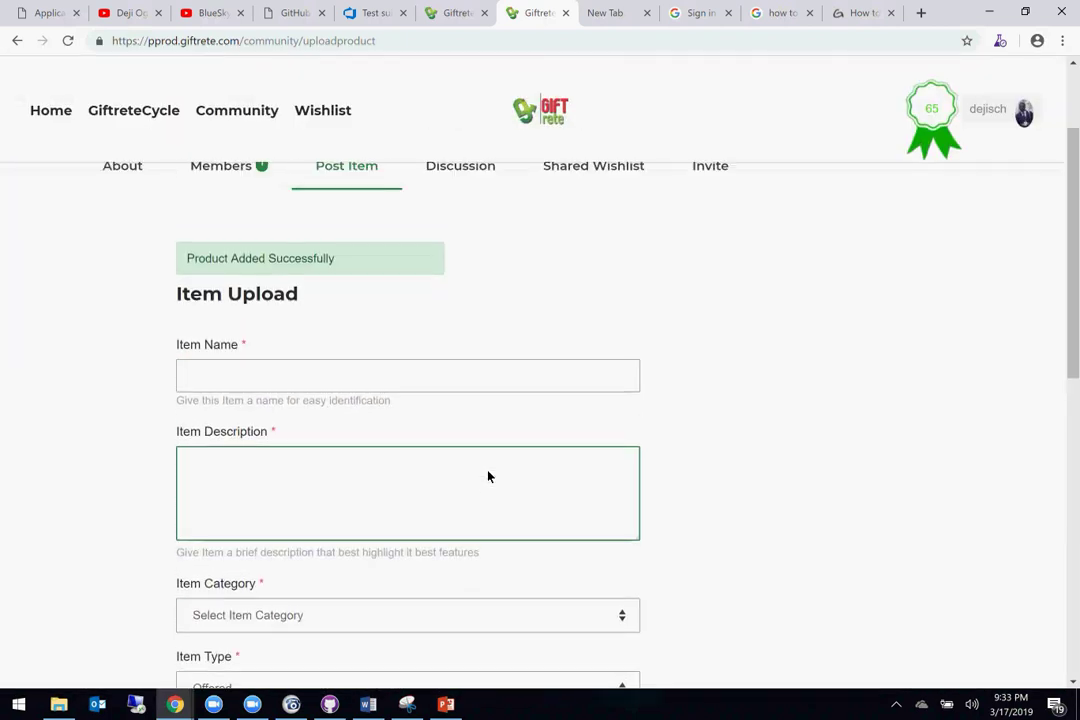
scroll(488, 476, up, 2)
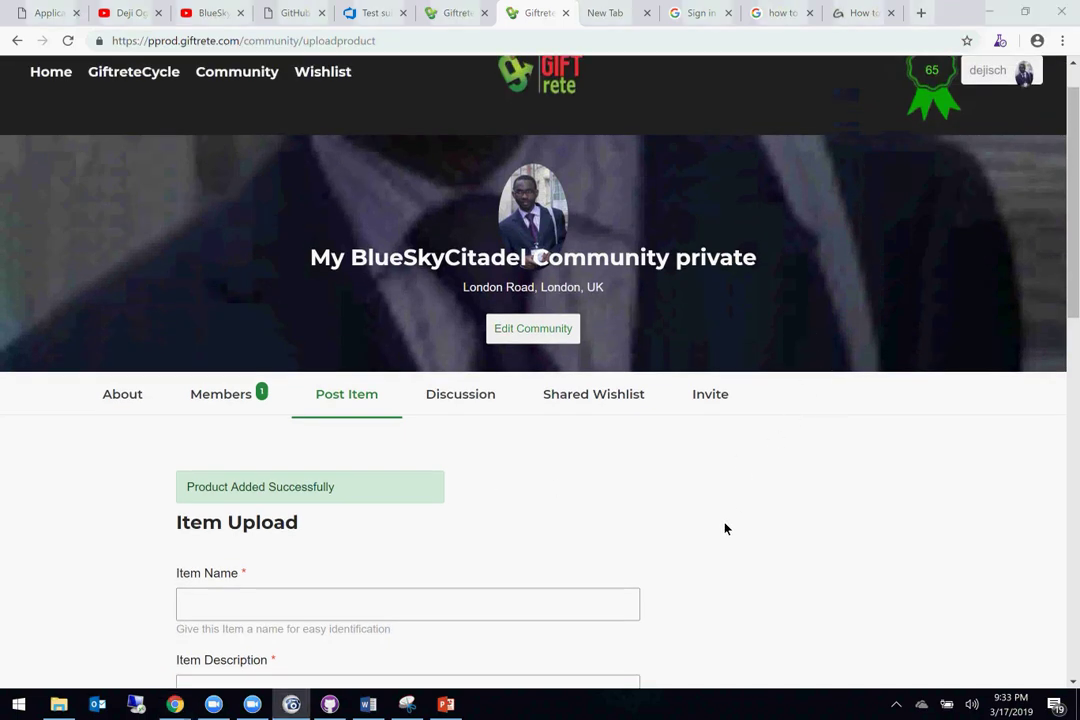
Step: Browse the private community's member list
click(216, 396)
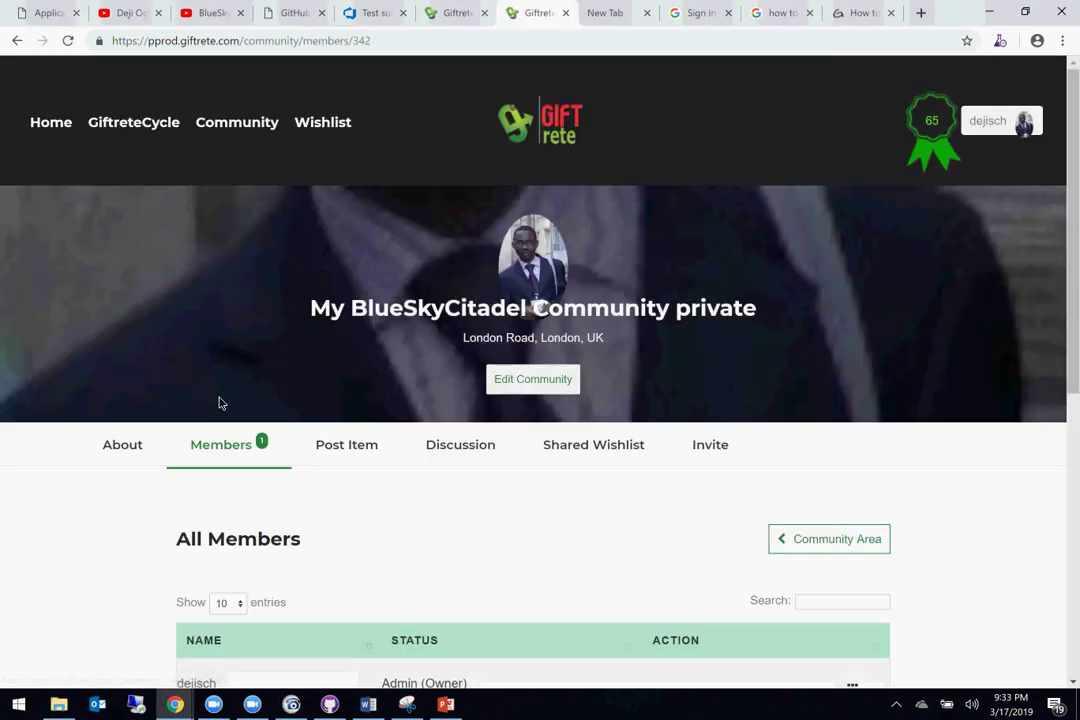
scroll(477, 505, down, 5)
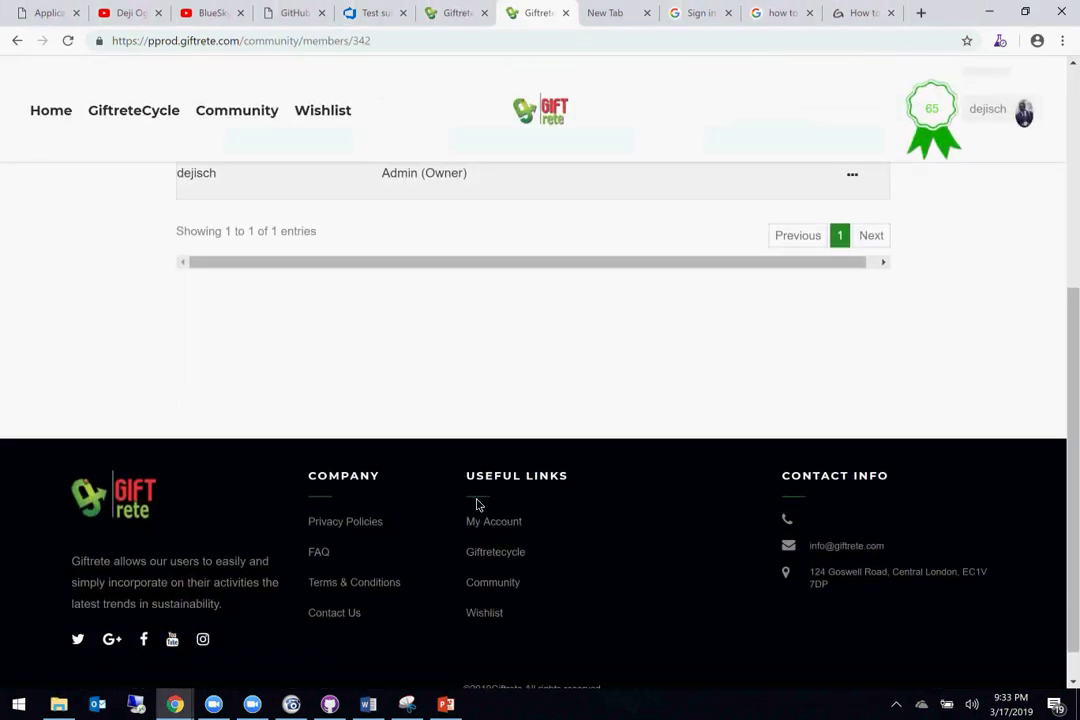
scroll(477, 505, up, 5)
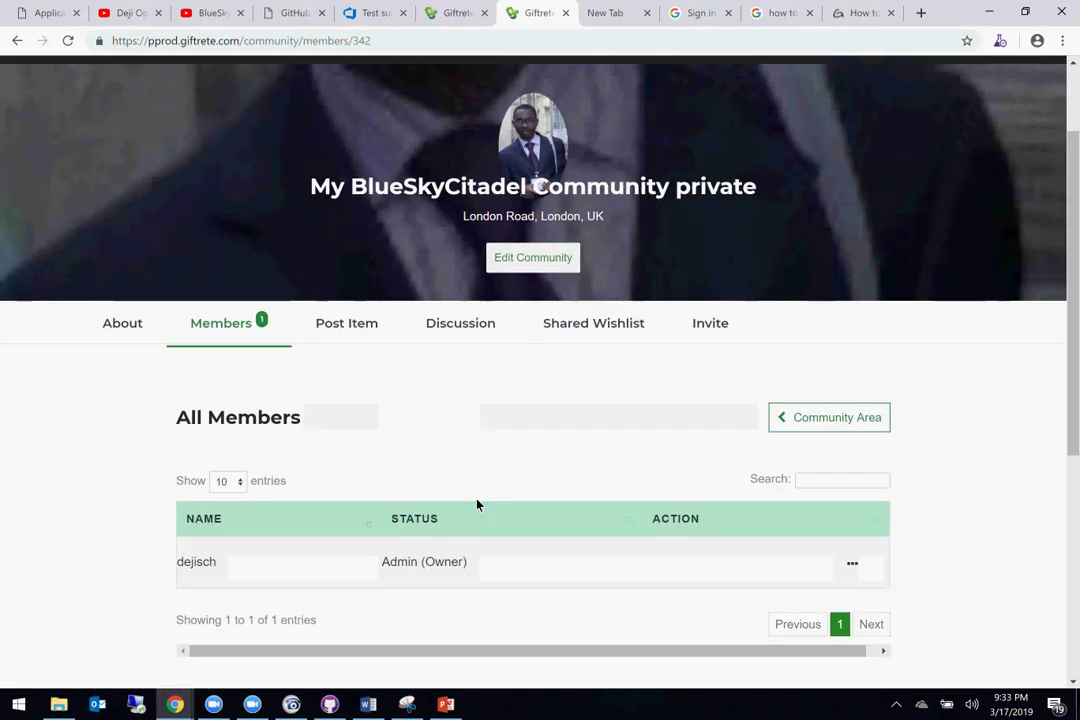
scroll(477, 505, down, 2)
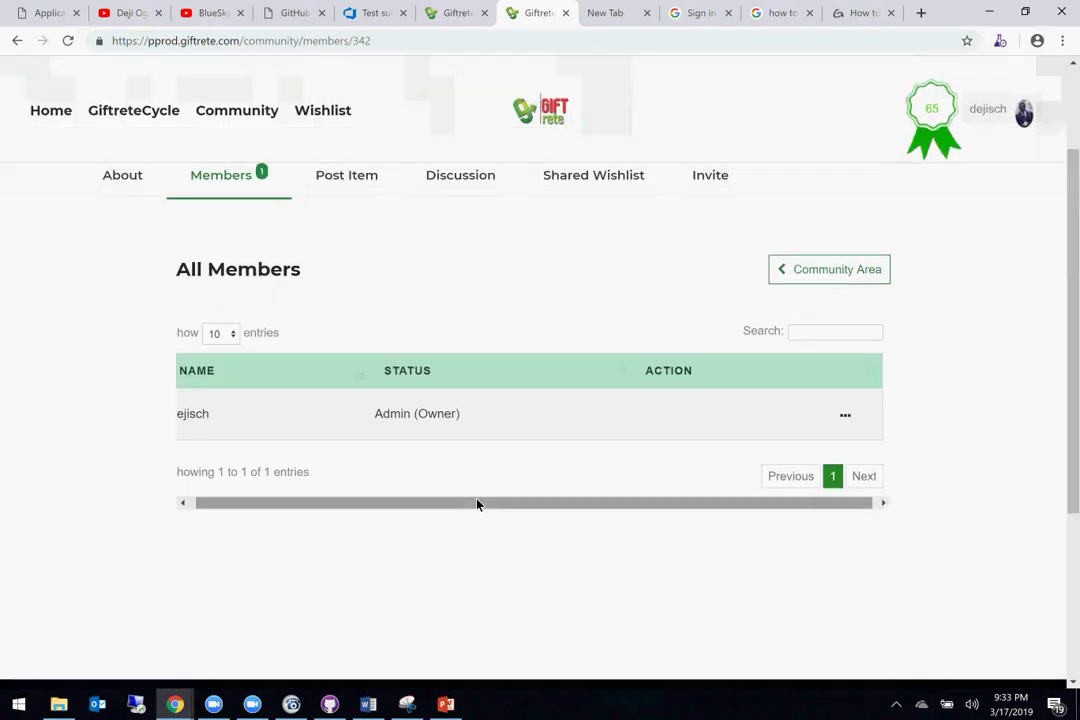
Step: Look through the Discussion section, then view the empty Shared Wishlist page
click(345, 188)
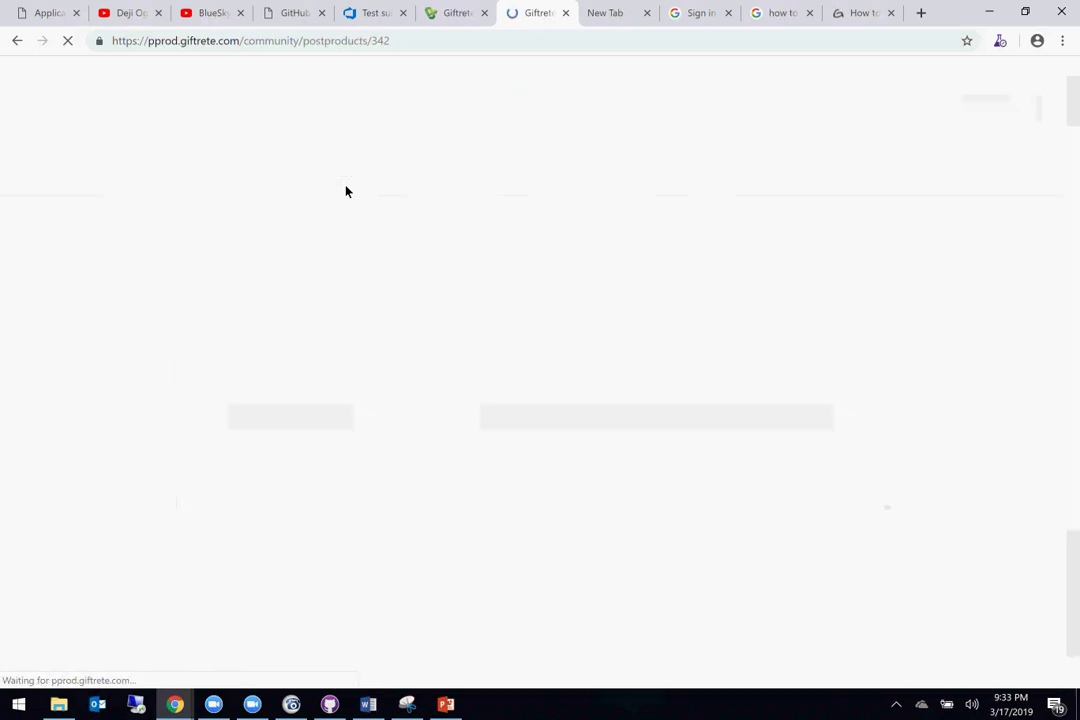
click(468, 449)
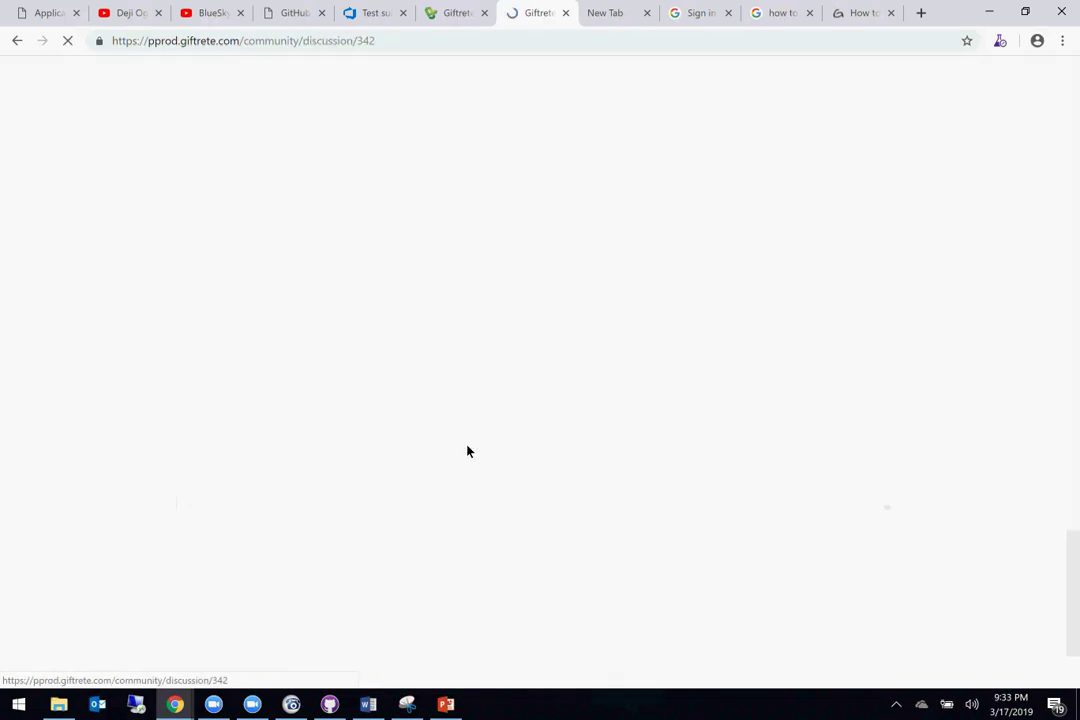
scroll(468, 450, down, 3)
scroll(468, 450, up, 3)
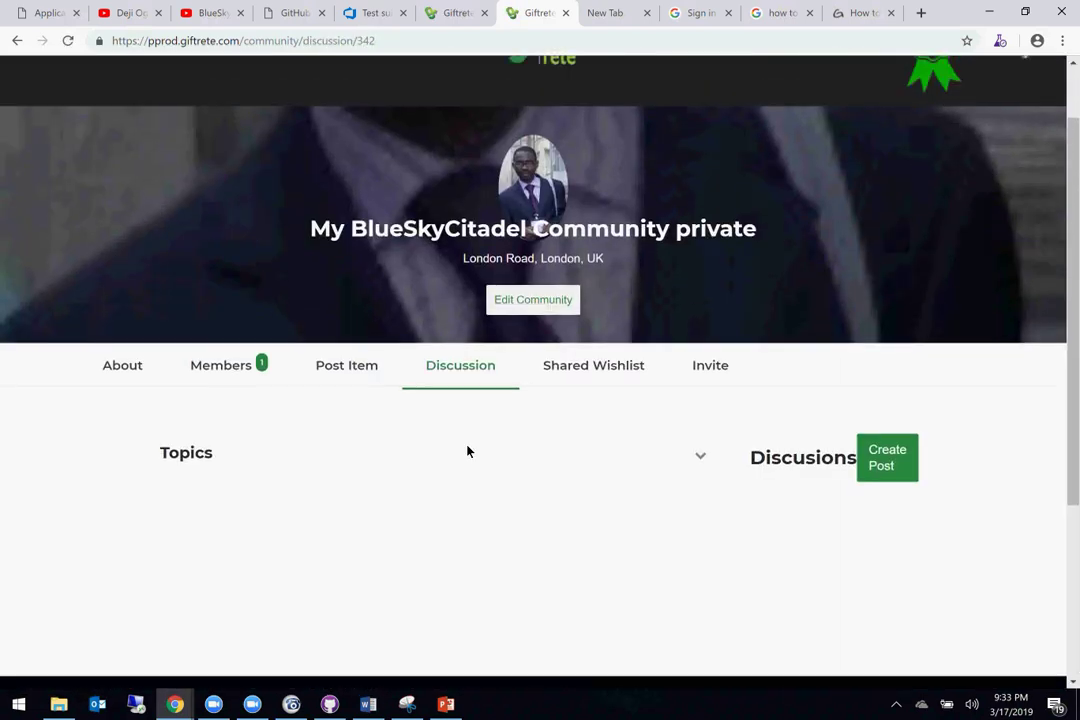
click(598, 378)
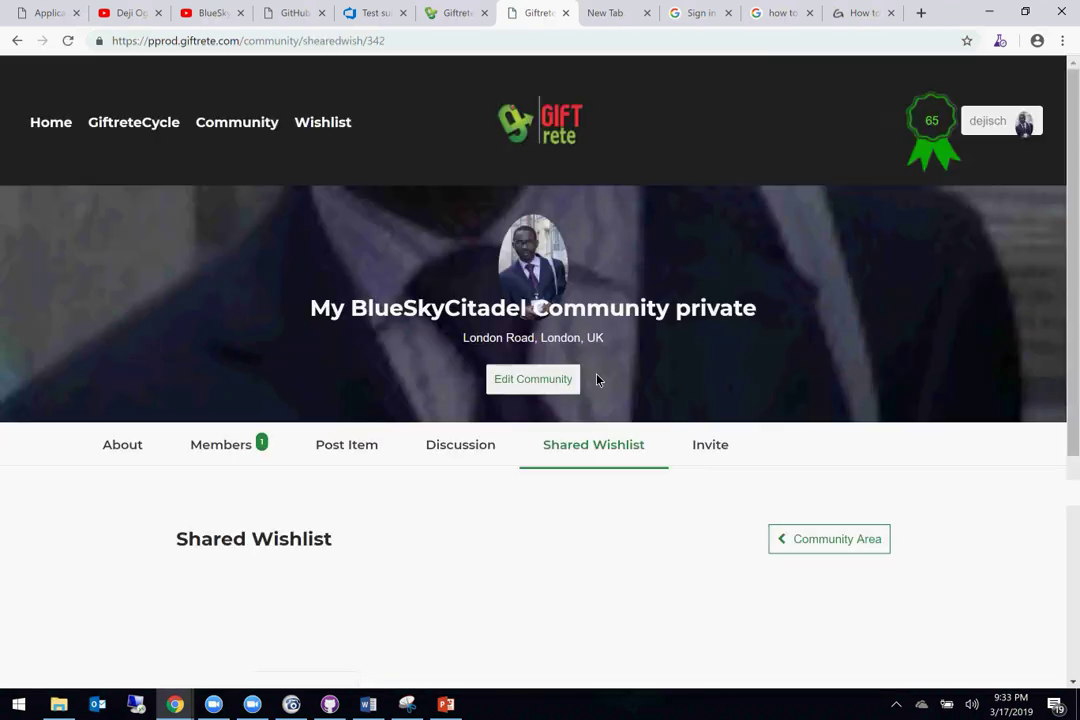
scroll(565, 275, down, 4)
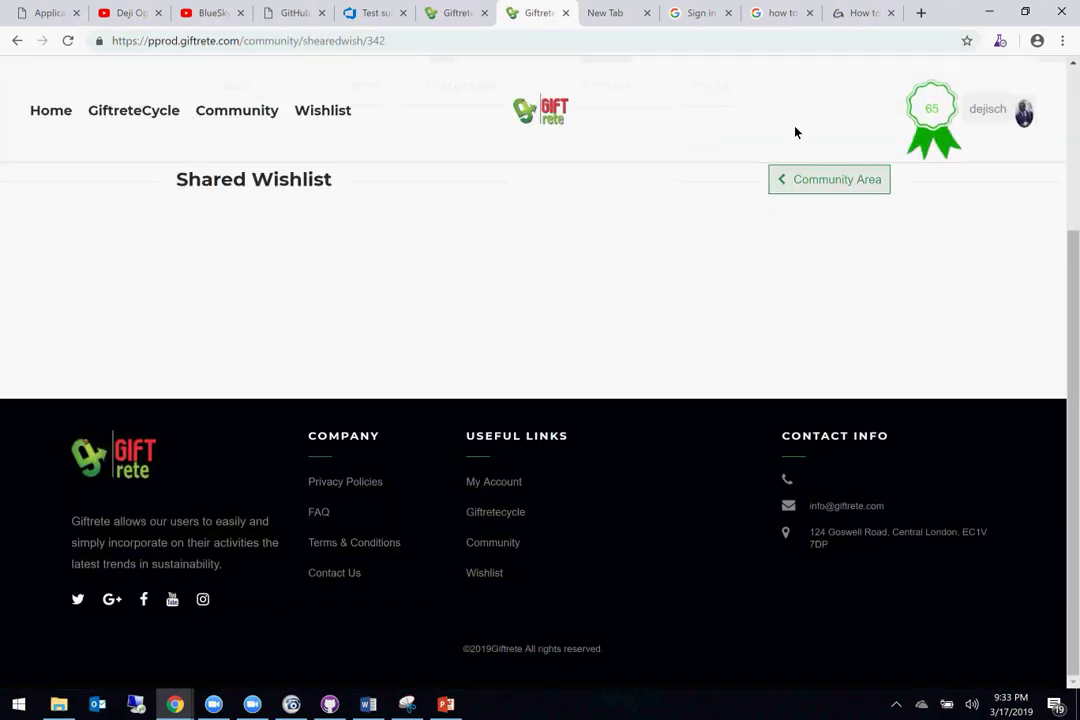
scroll(765, 207, up, 2)
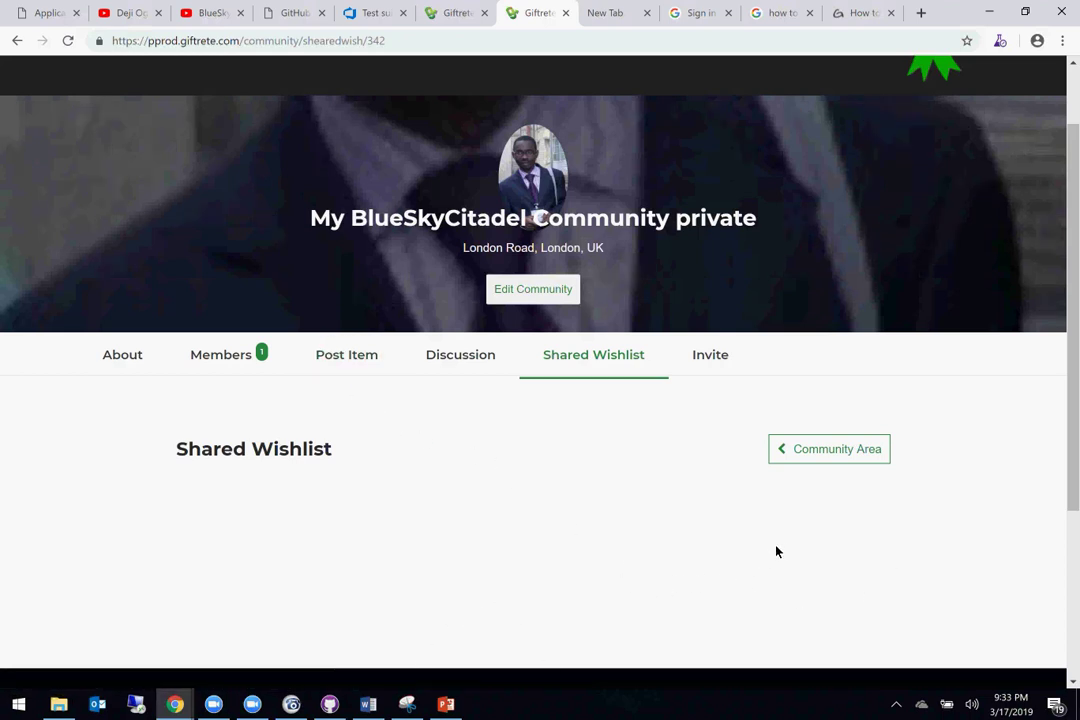
Step: Insert a screen clipping of the empty Shared Wishlist page below the Members screenshot
click(370, 706)
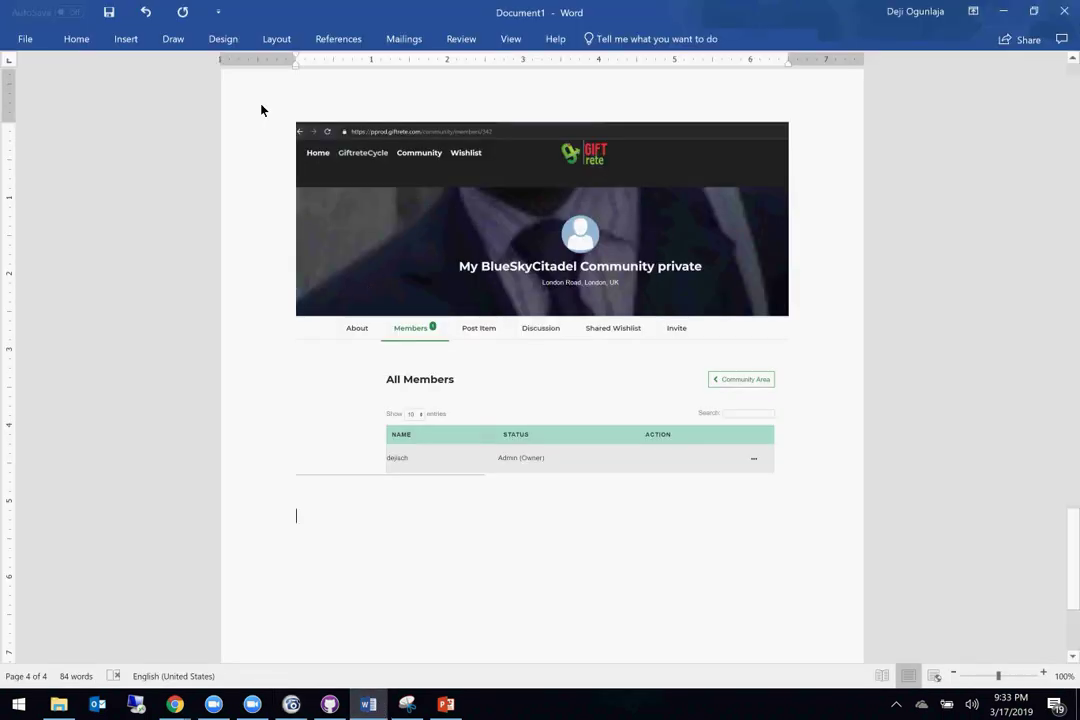
click(126, 39)
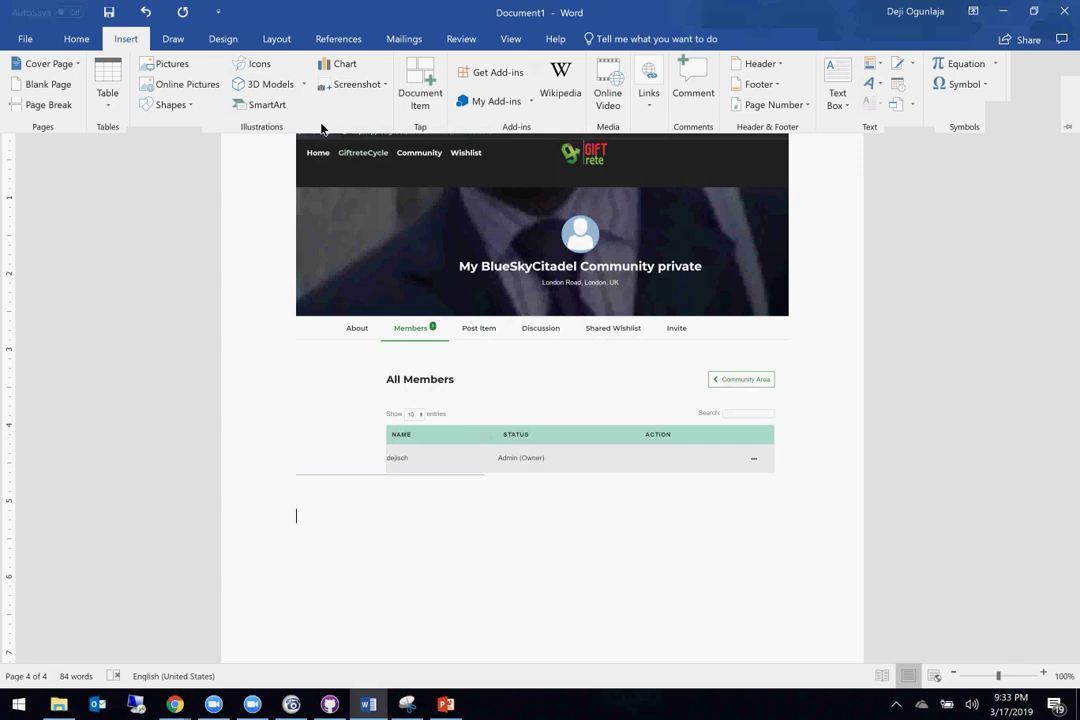
click(352, 86)
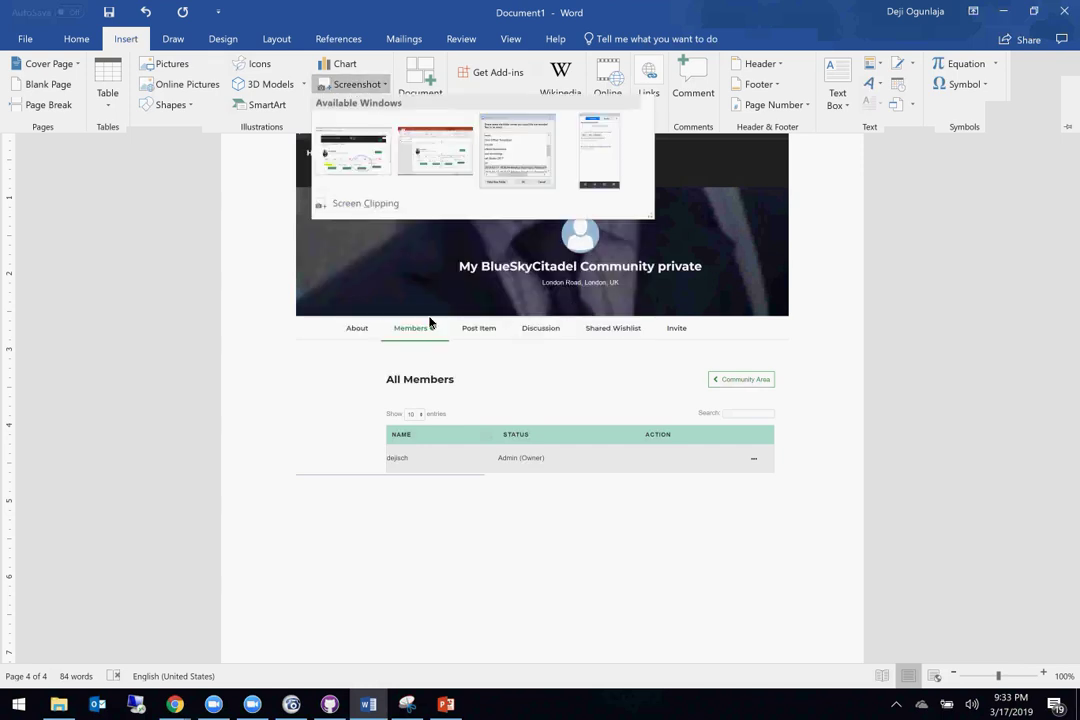
click(362, 203)
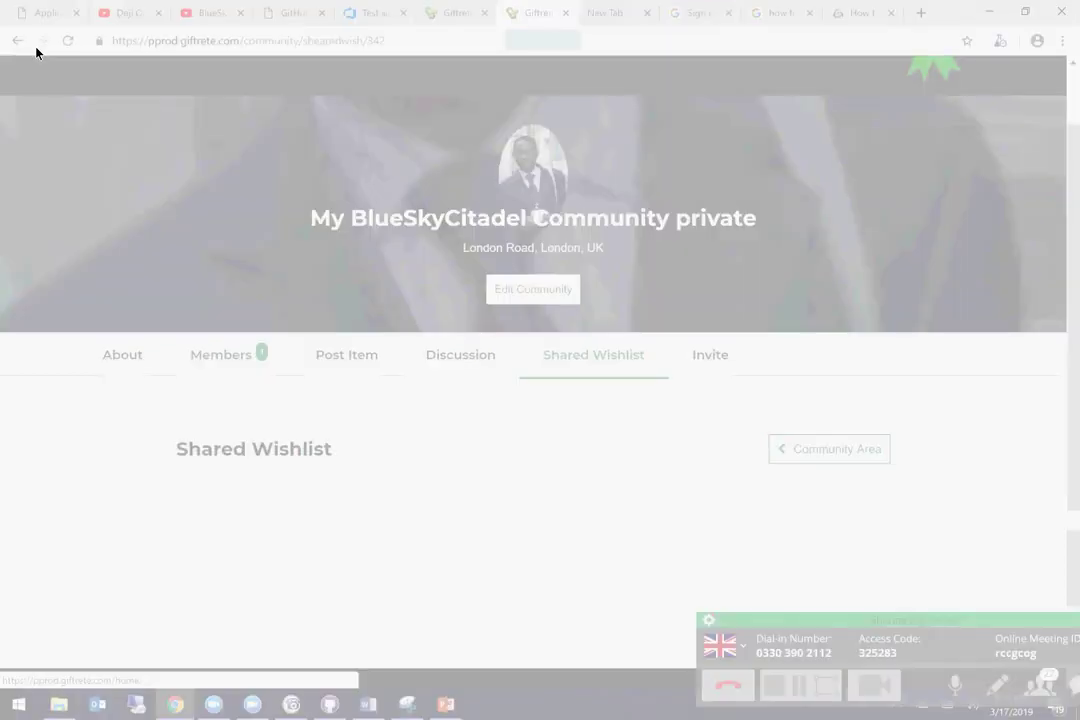
drag(36, 47, 1056, 617)
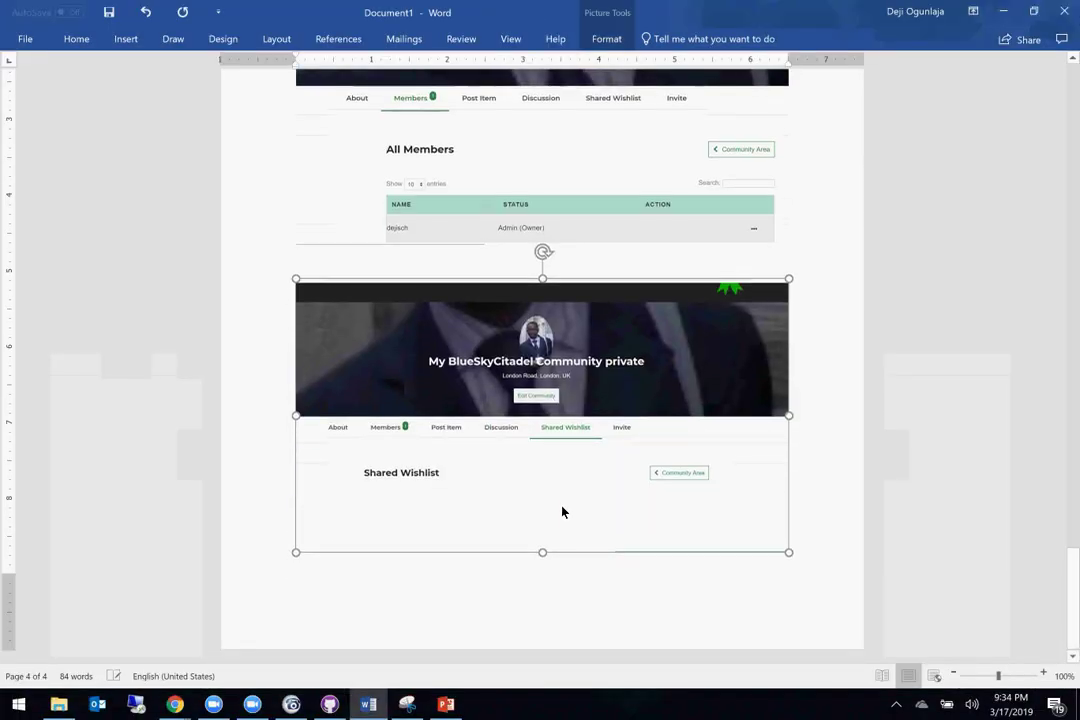
click(571, 279)
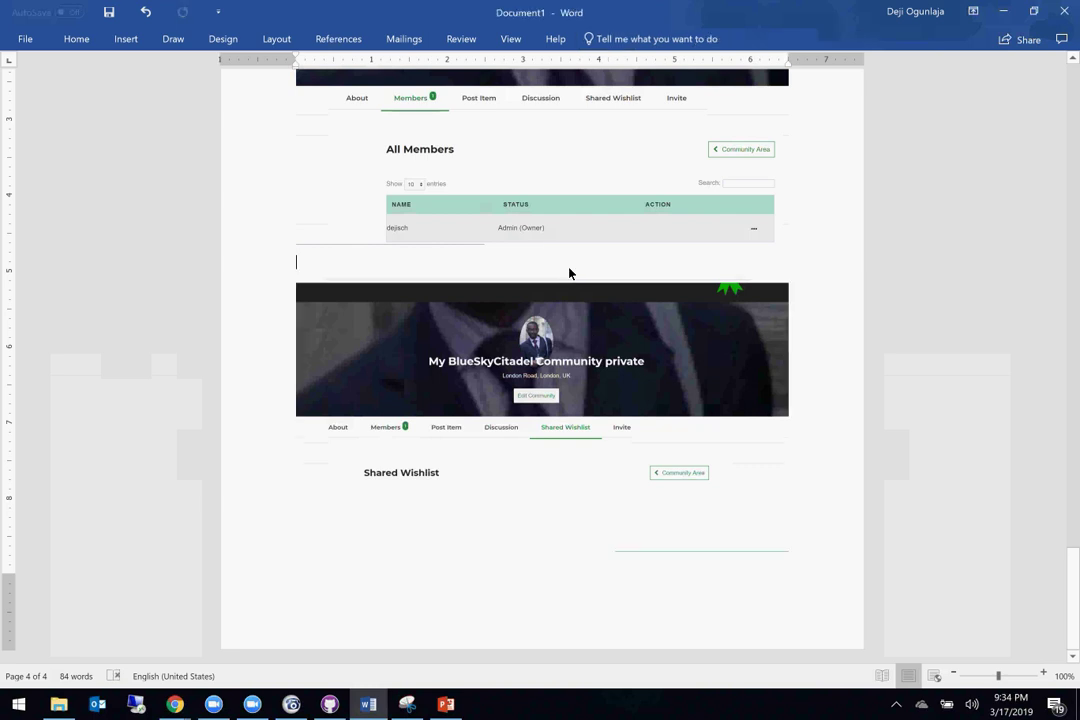
key(Delete)
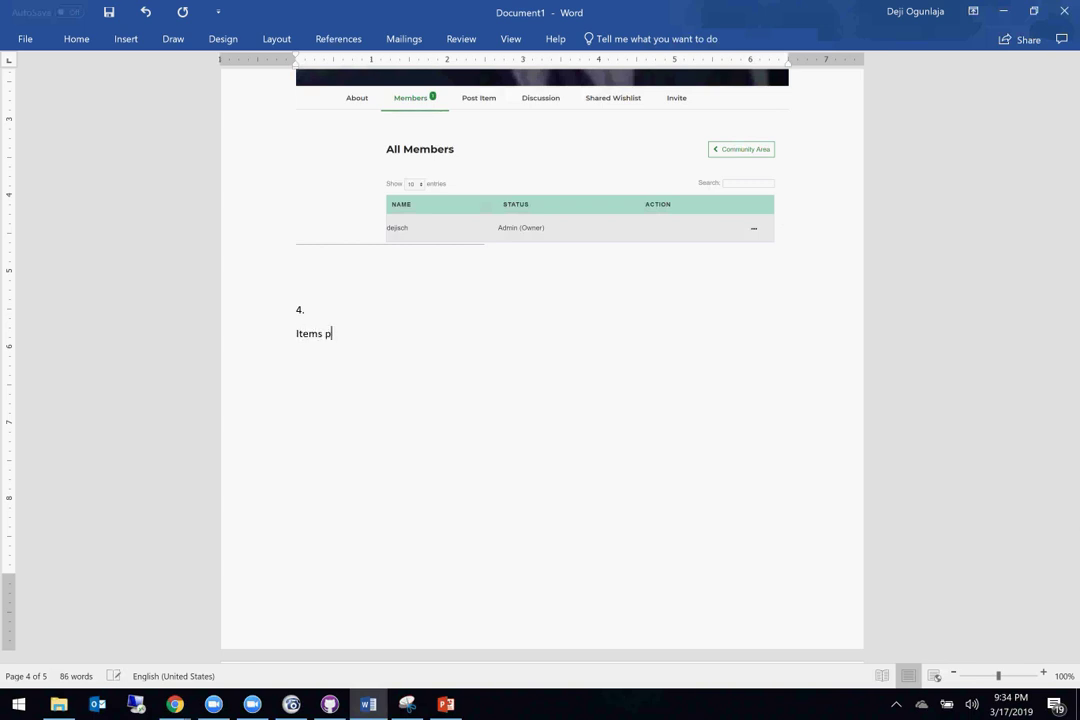
Step: Write point 4, 'Items posted for the group is not displayed', above the screenshot
text(he group is no)
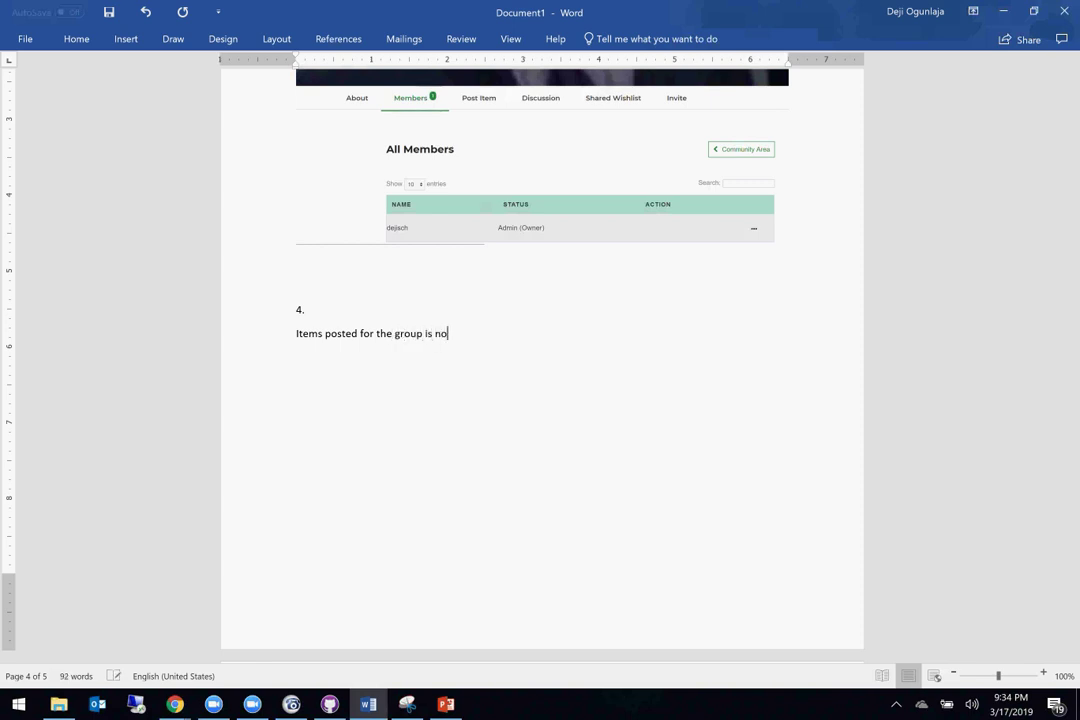
text(ed)
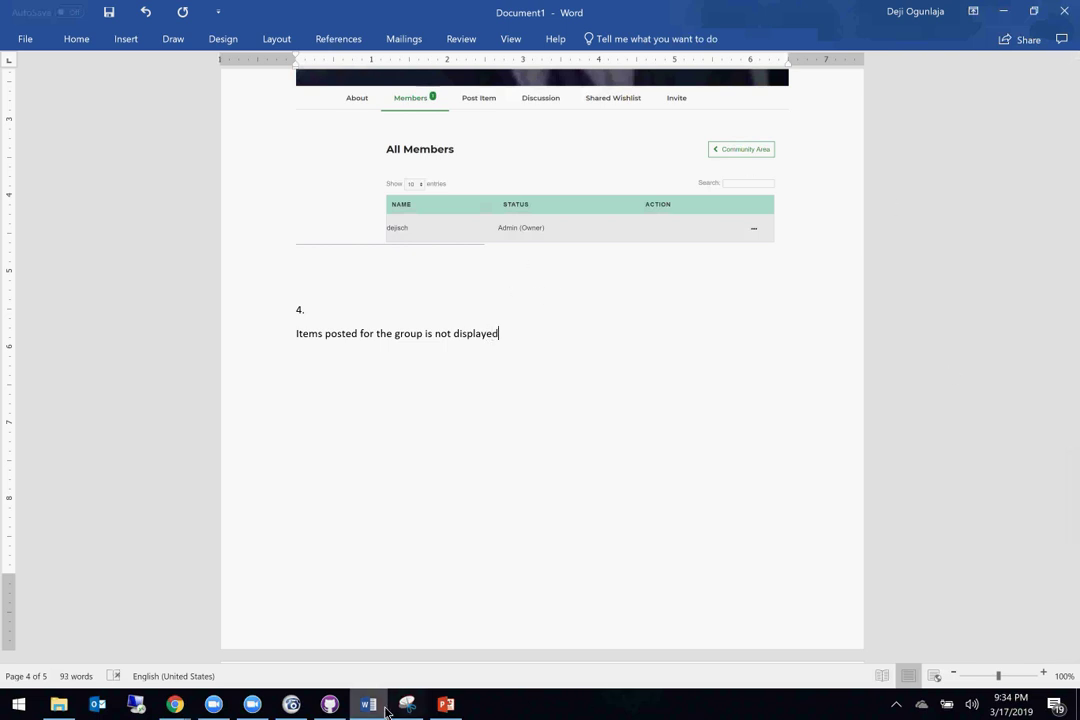
Step: Return to Giftrete's Community overview listing 2 owned, 3 admin, 4 member communities
mouse_move(174, 707)
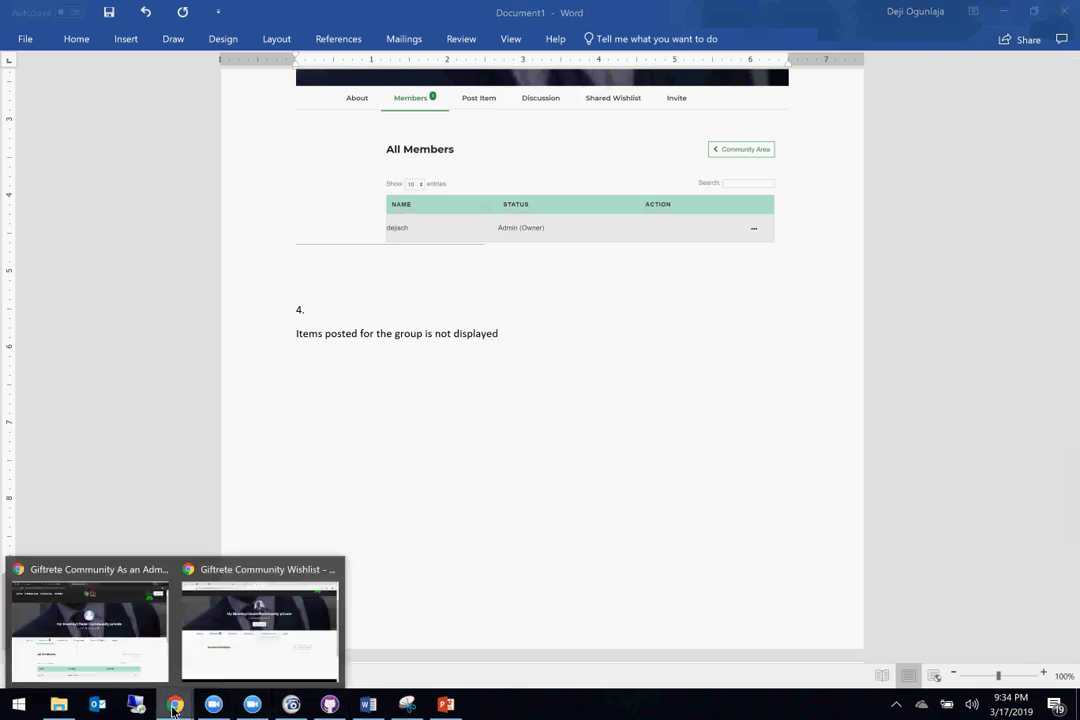
click(306, 651)
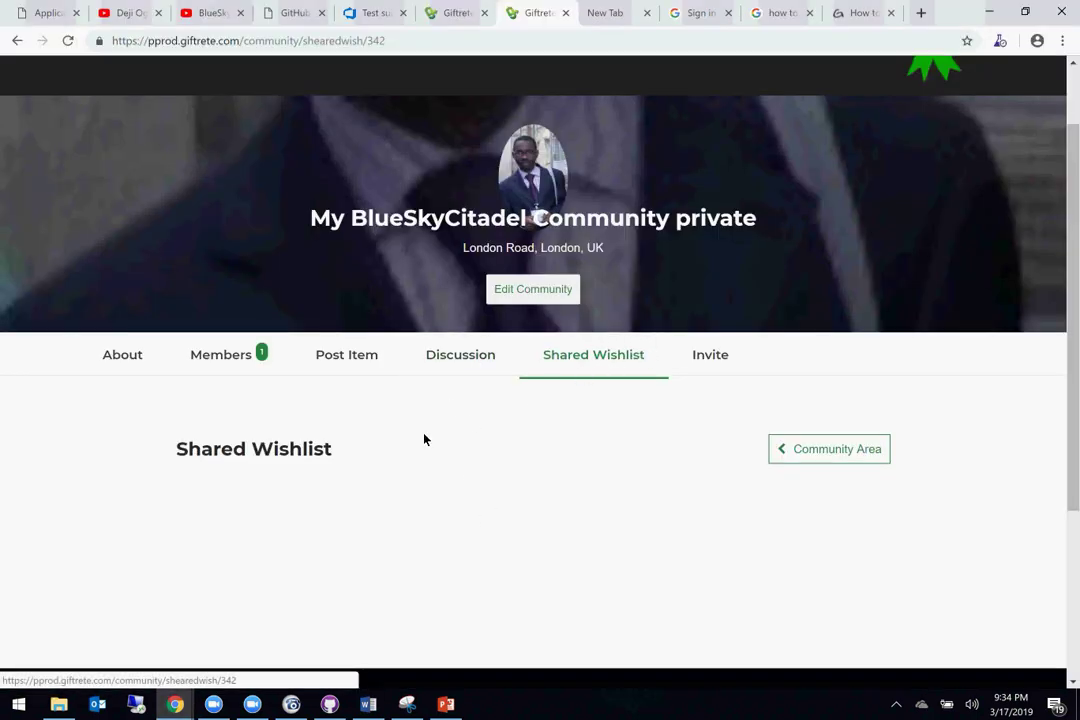
click(820, 451)
scroll(595, 436, down, 1)
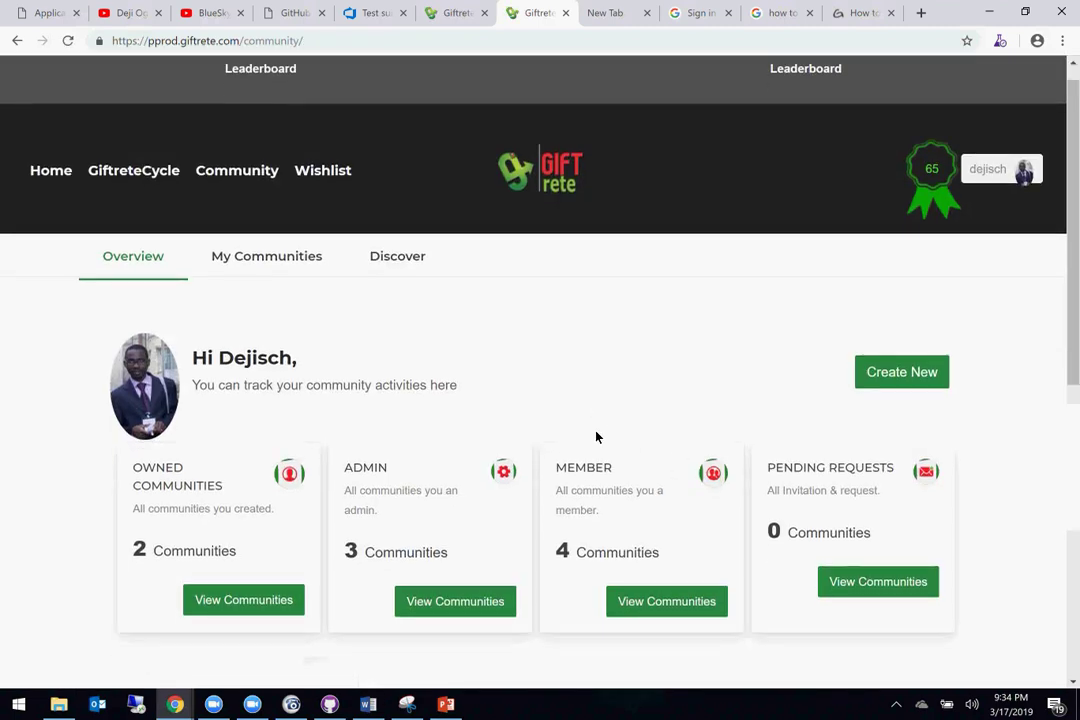
scroll(595, 436, down, 2)
scroll(434, 268, up, 3)
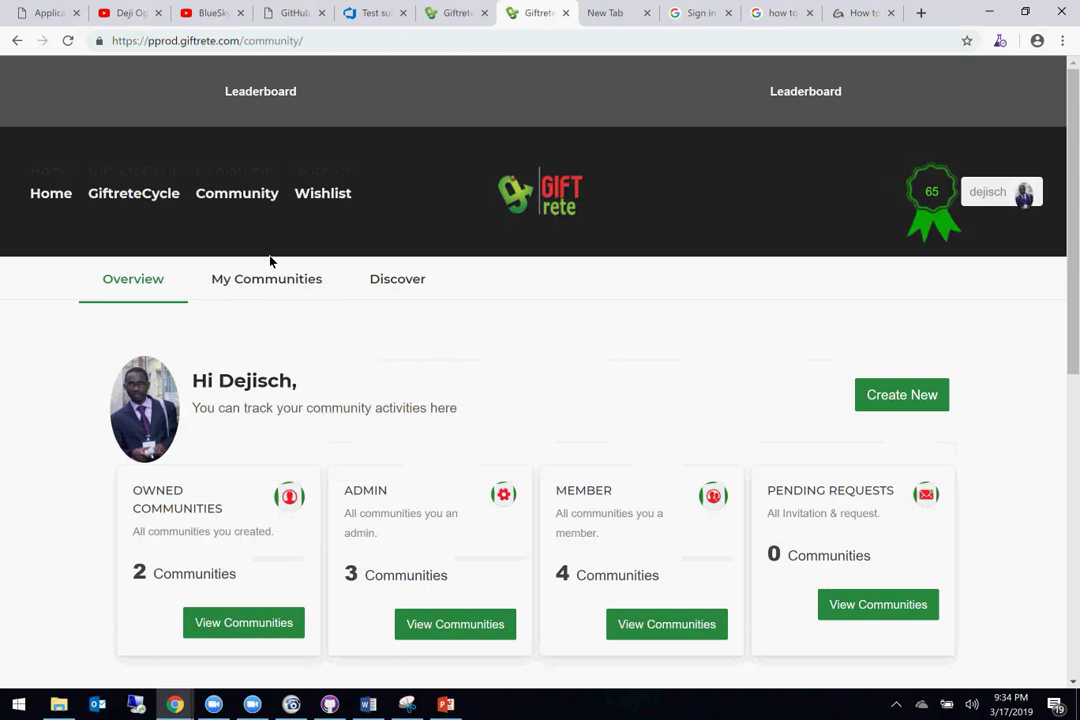
mouse_move(258, 262)
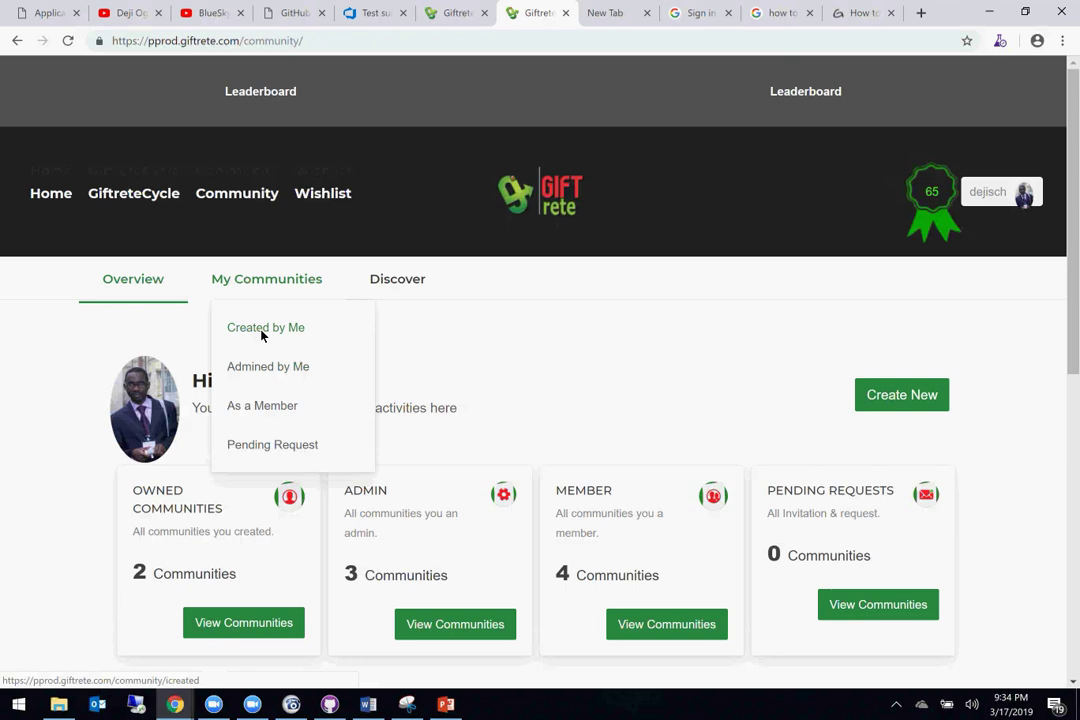
Step: Check Pending Requests, then list the 2 owned communities and open the private BlueSkyCitadel one
click(267, 446)
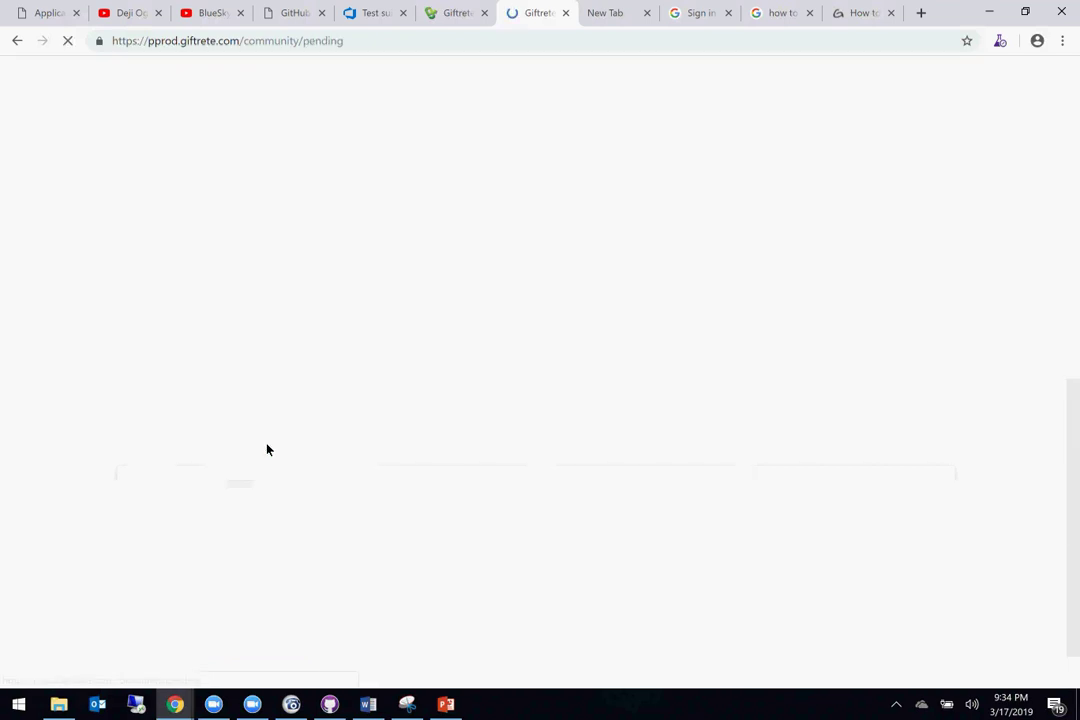
click(140, 325)
scroll(612, 472, down, 2)
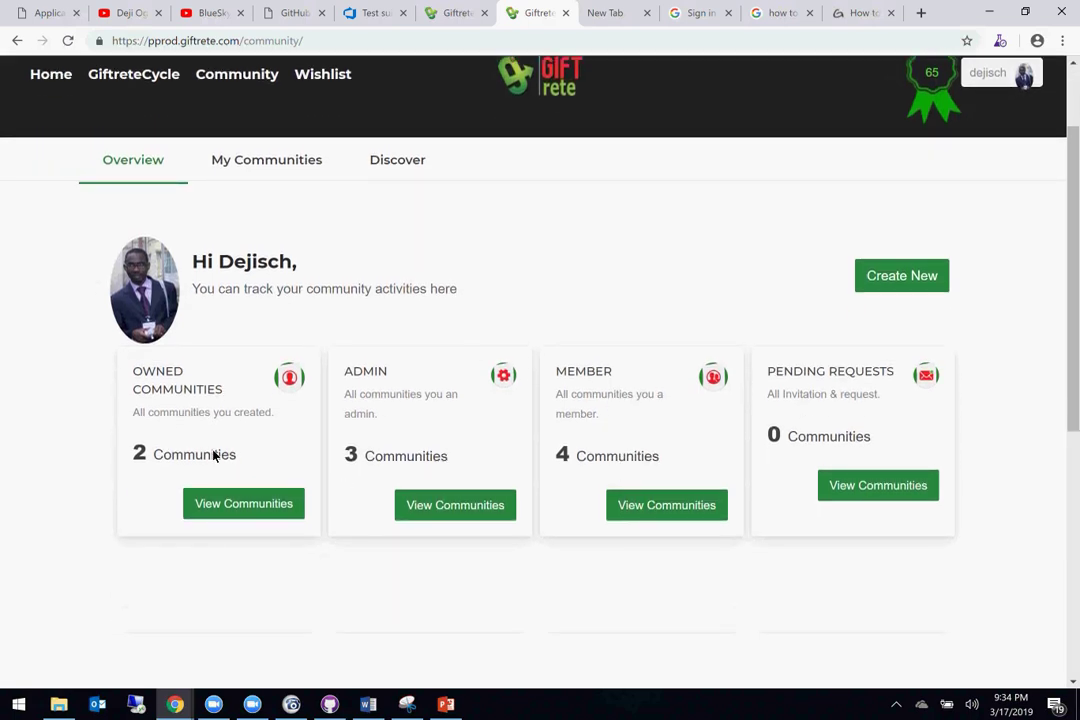
click(240, 511)
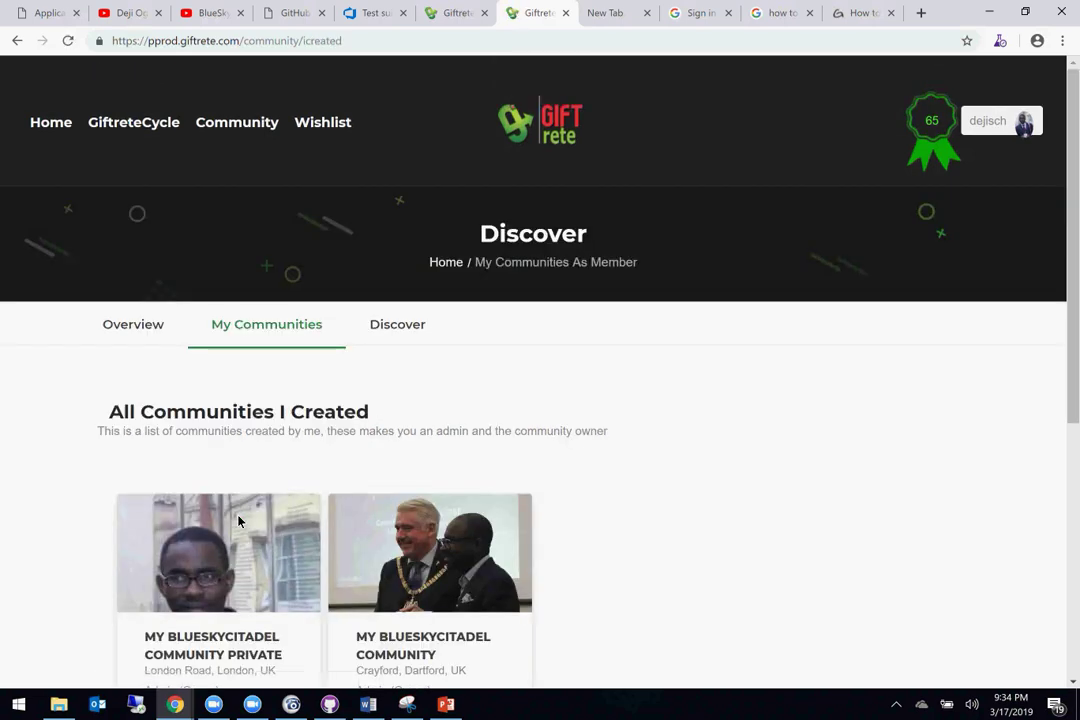
scroll(508, 531, down, 4)
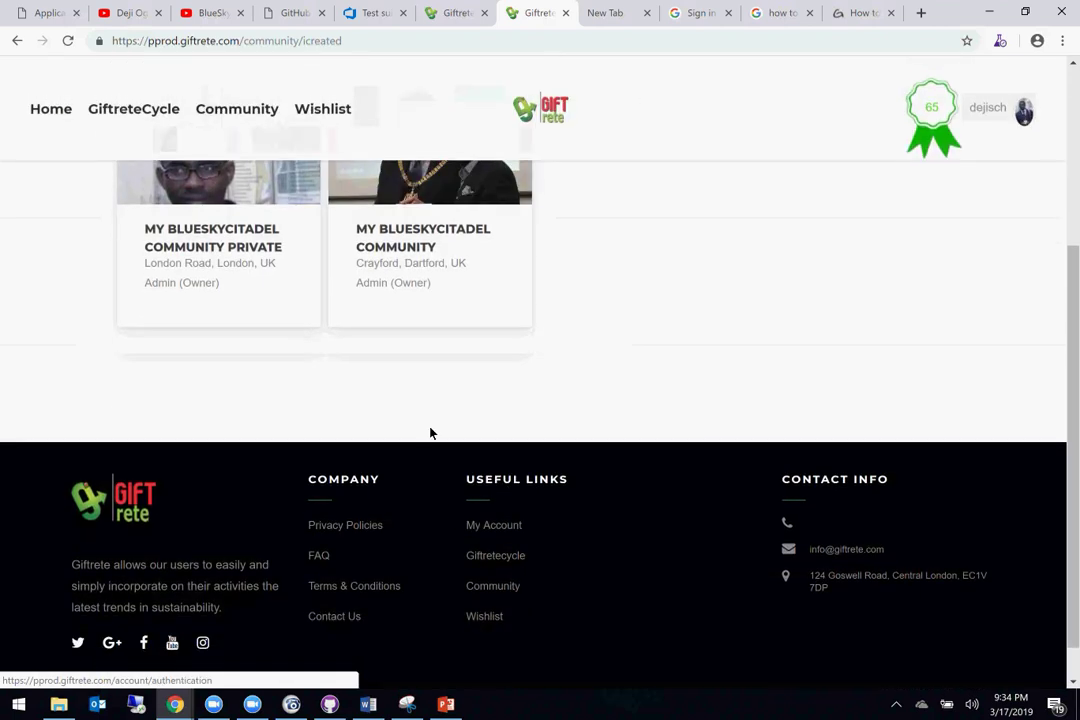
scroll(445, 343, up, 1)
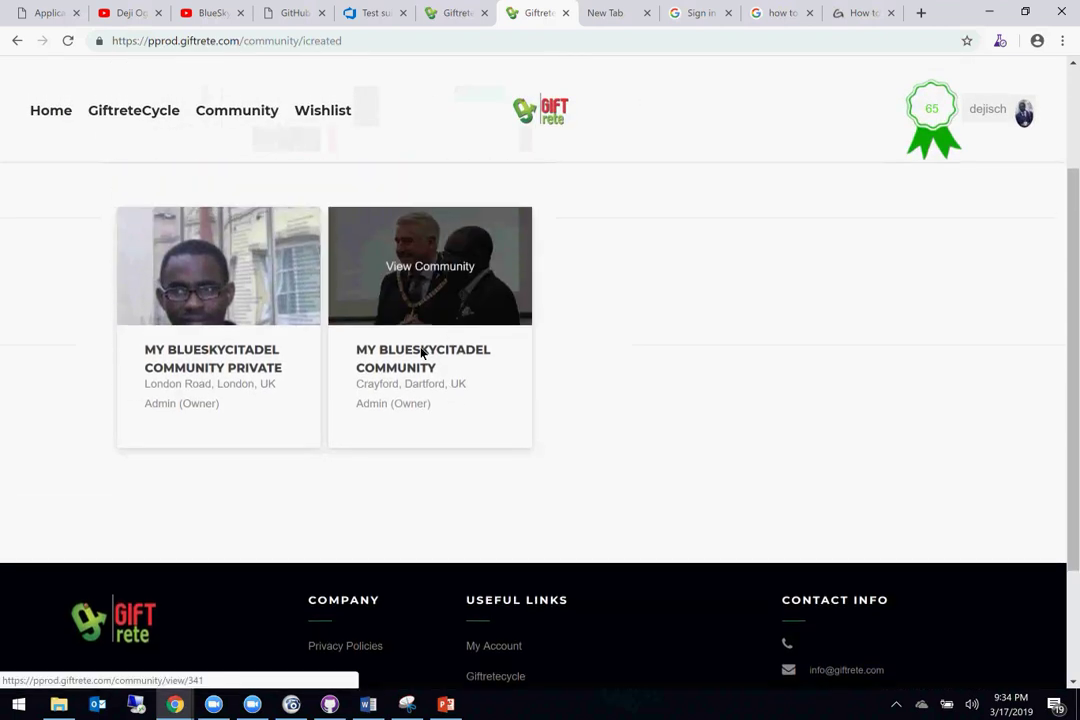
click(224, 363)
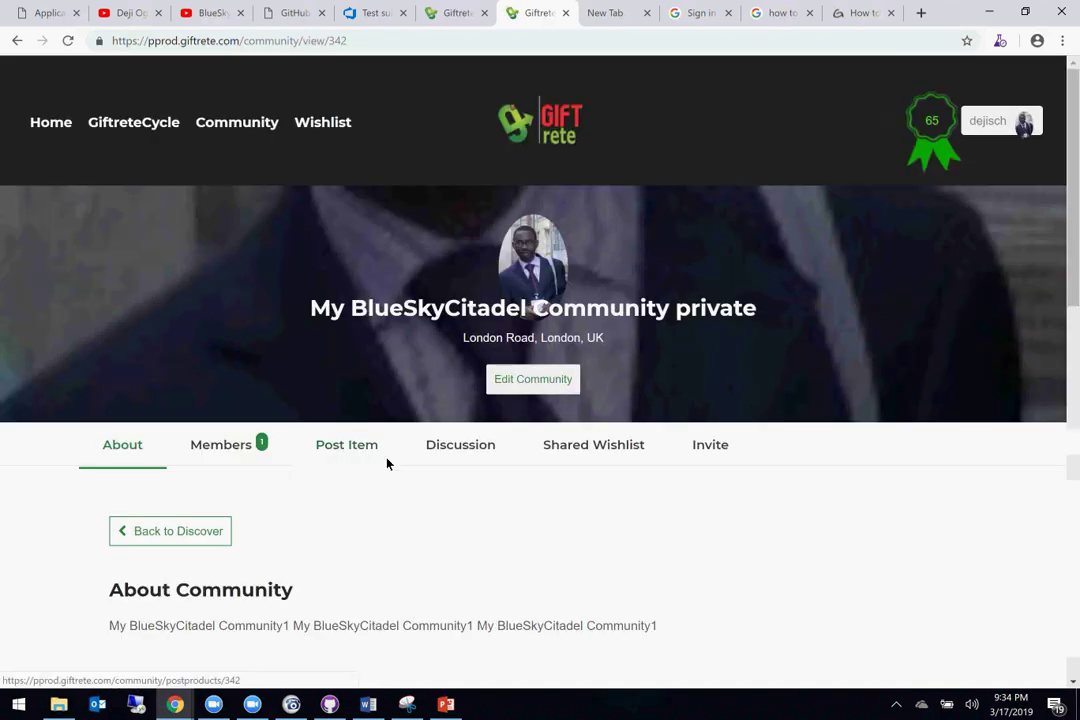
Step: Start a new community discussion titled 'My first discussion'
scroll(388, 463, down, 1)
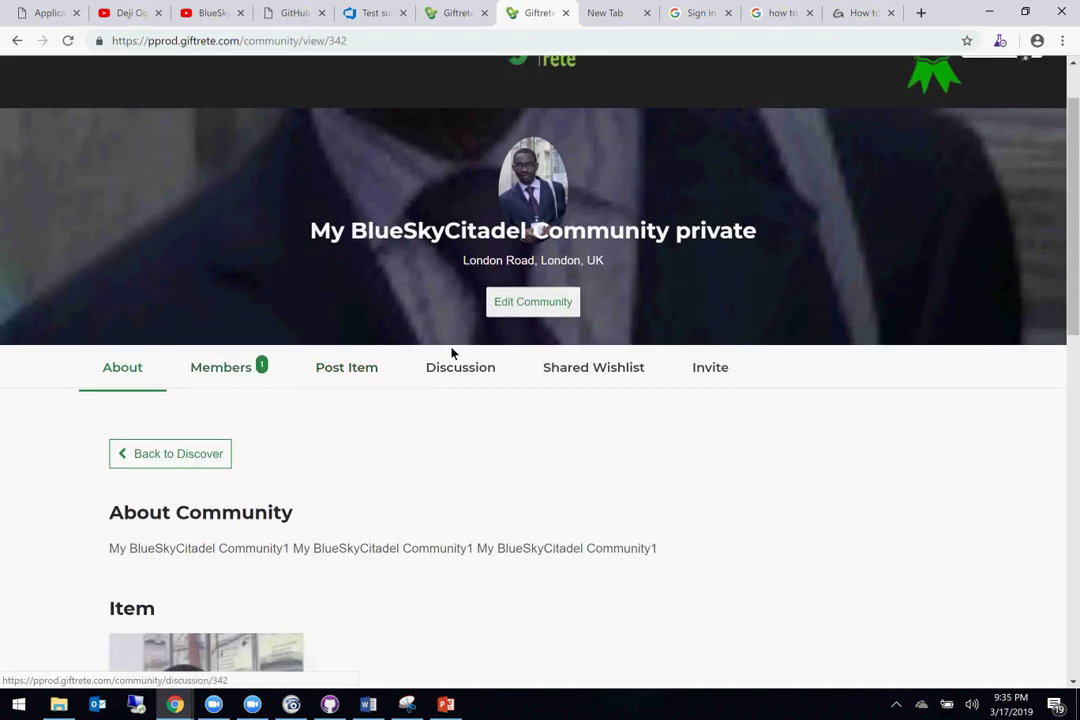
click(464, 370)
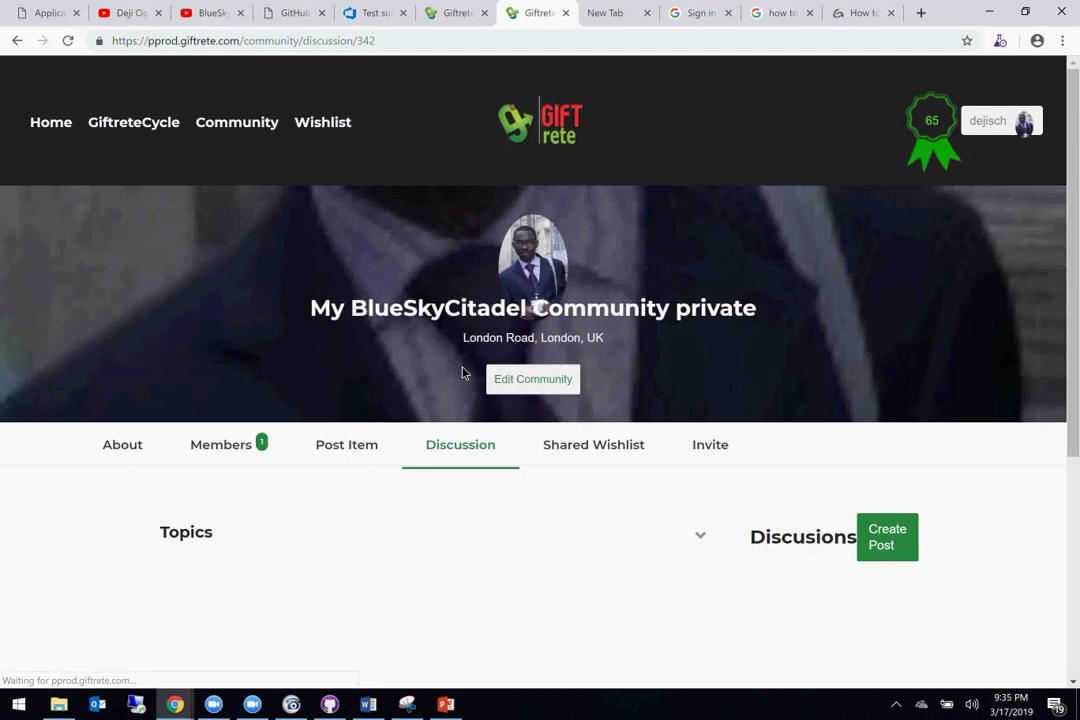
scroll(462, 373, down, 1)
click(909, 442)
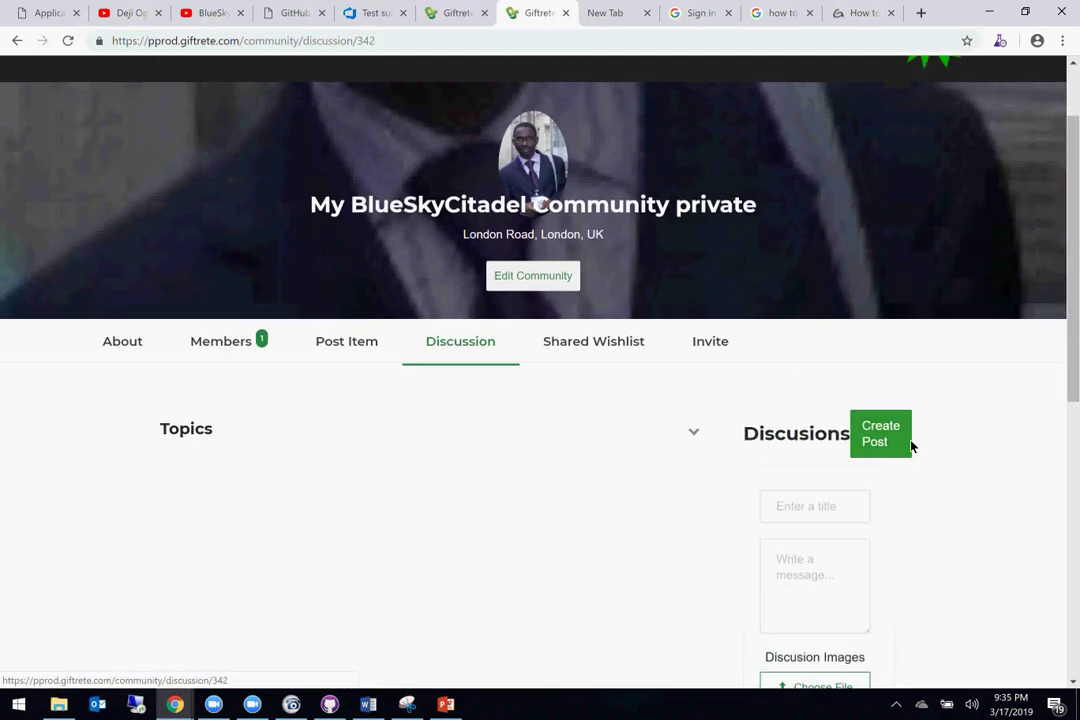
scroll(797, 544, down, 2)
click(799, 341)
text(M)
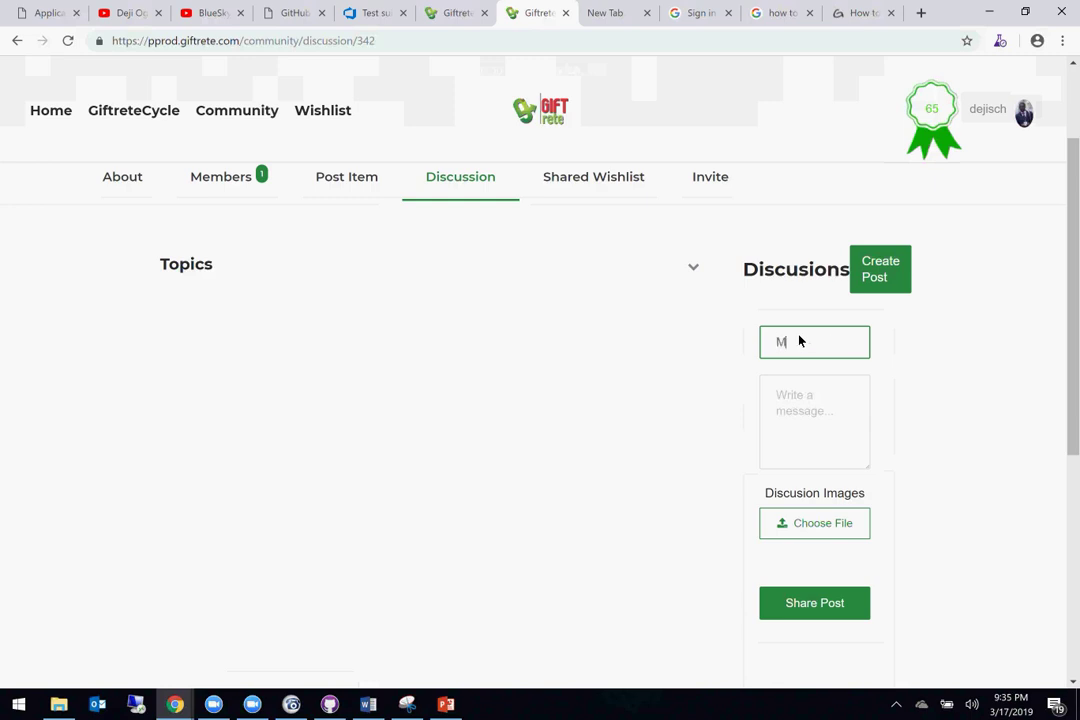
text(y first dis)
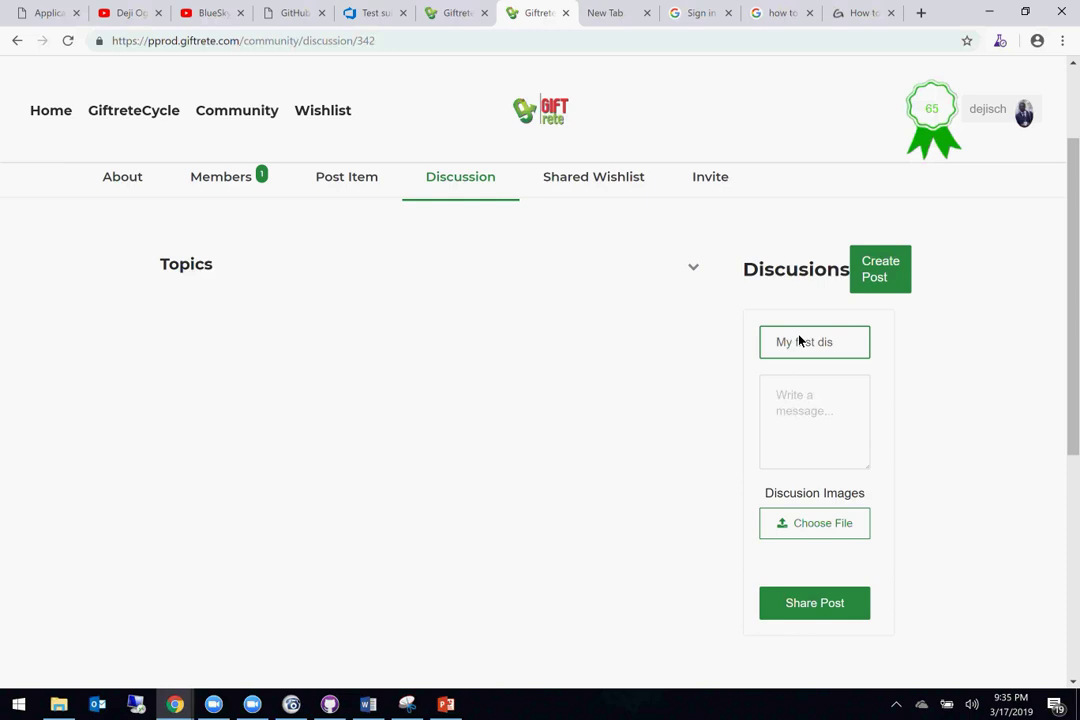
text(cussion)
Step: Add the message 'Test discussion', attach an image from Downloads, and share the post
click(797, 404)
text(Test dis)
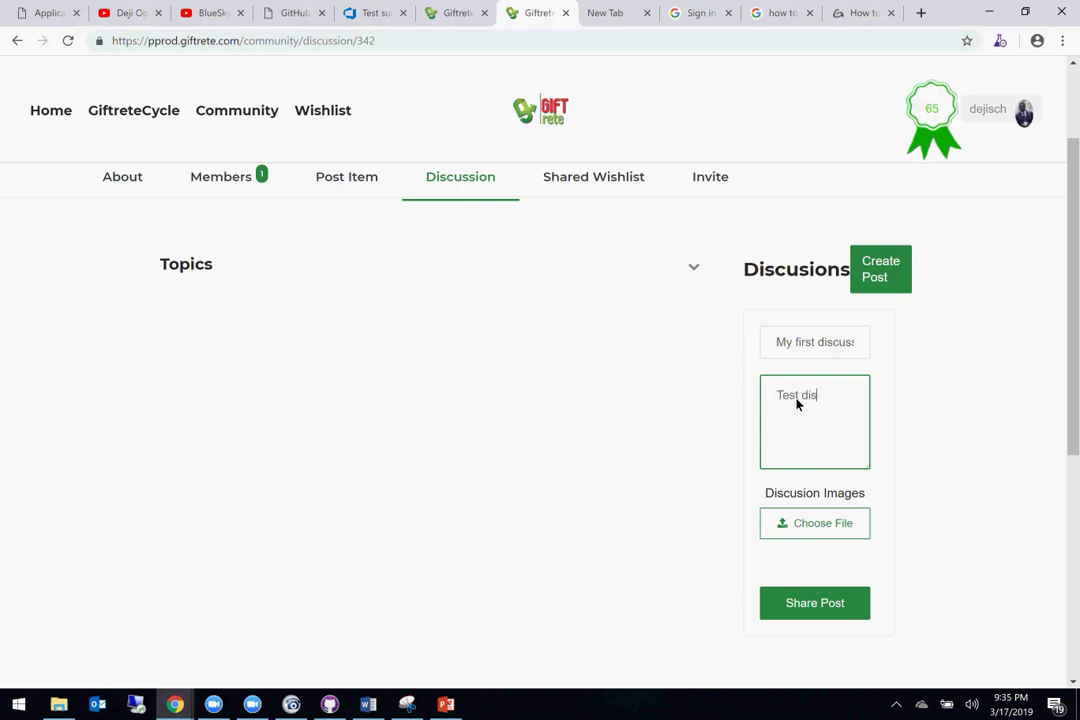
text(cussion)
click(805, 608)
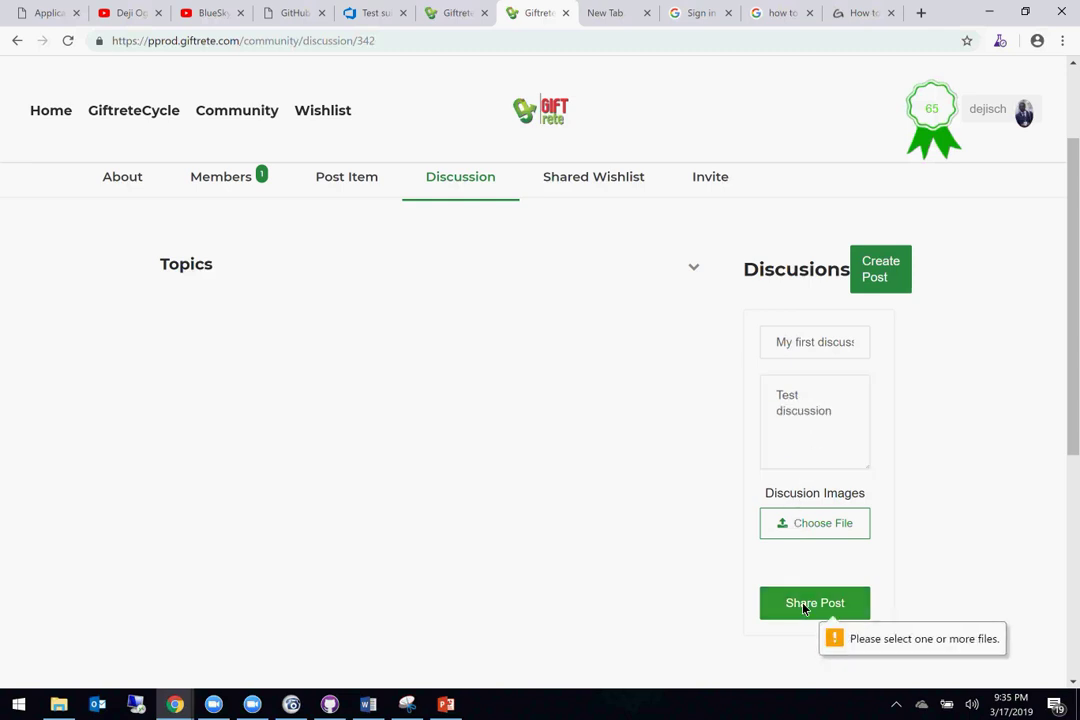
scroll(815, 600, down, 1)
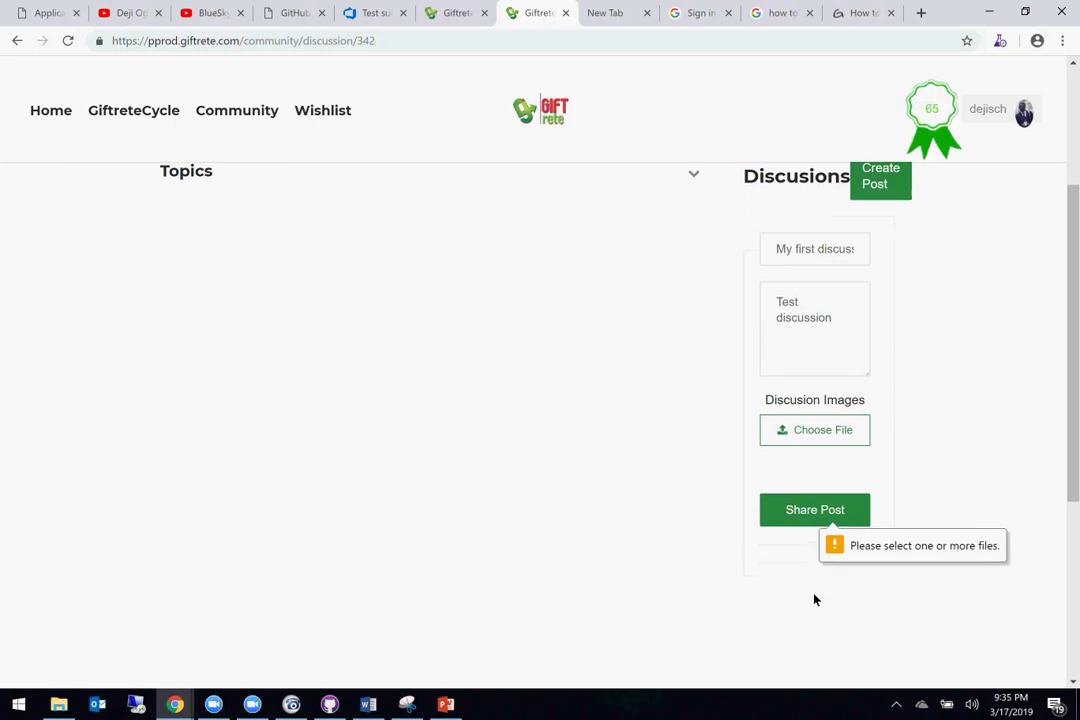
click(819, 430)
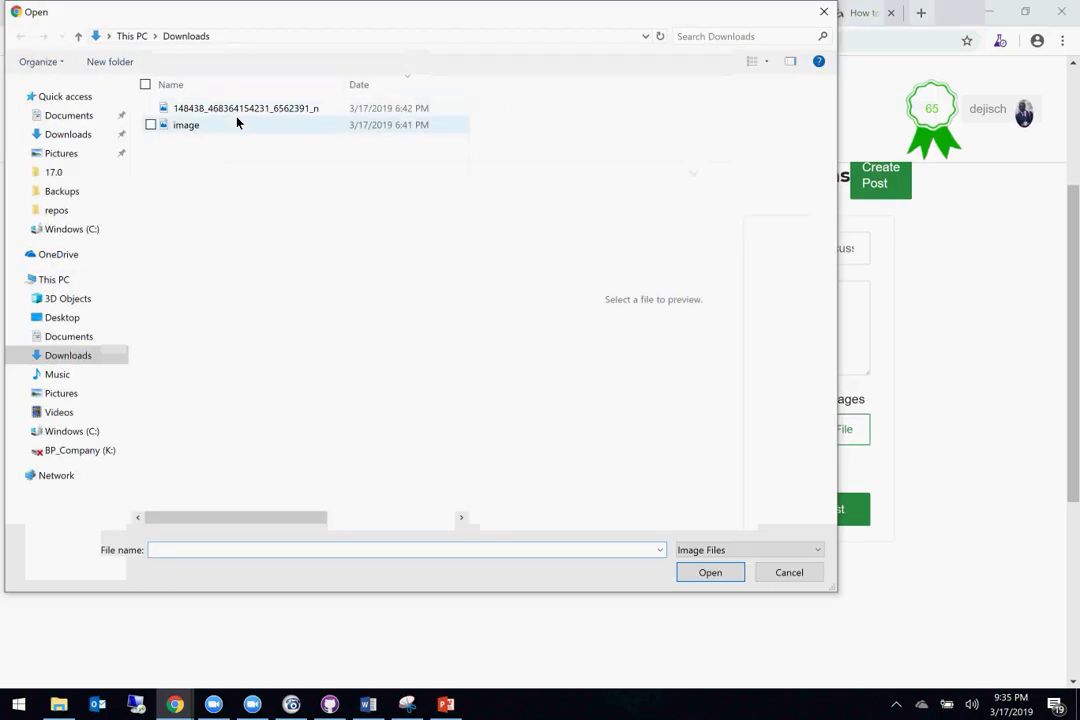
double_click(237, 124)
click(827, 512)
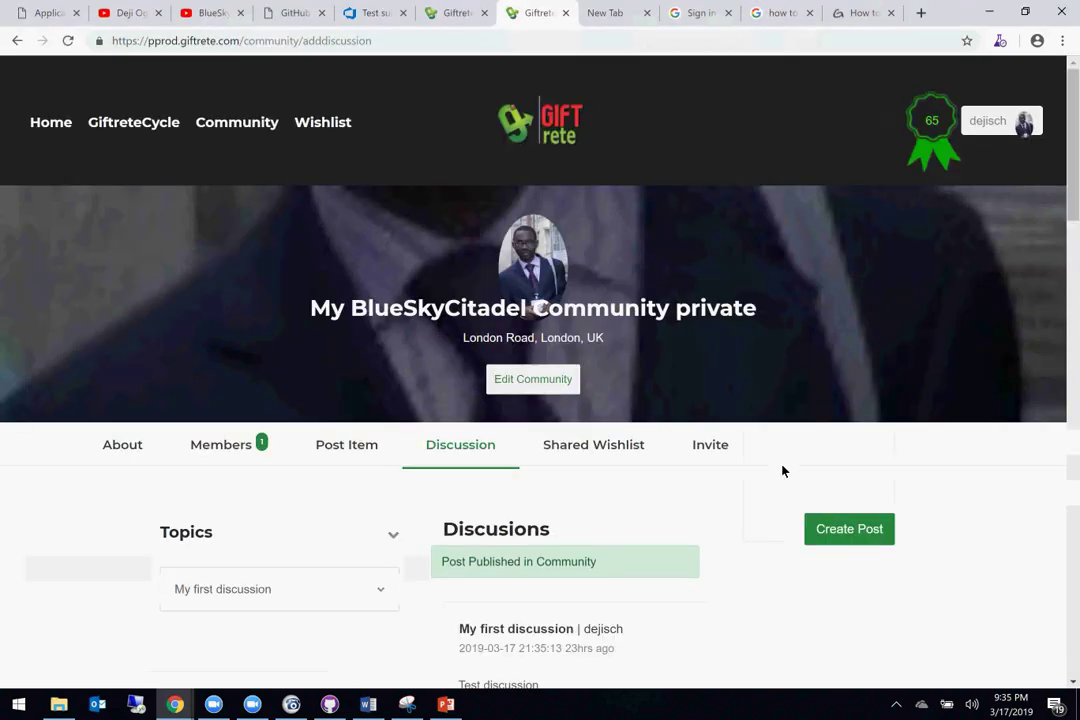
Step: Open the Read Details page of 'My first discussion' showing its text and image
scroll(776, 448, down, 5)
scroll(776, 448, down, 8)
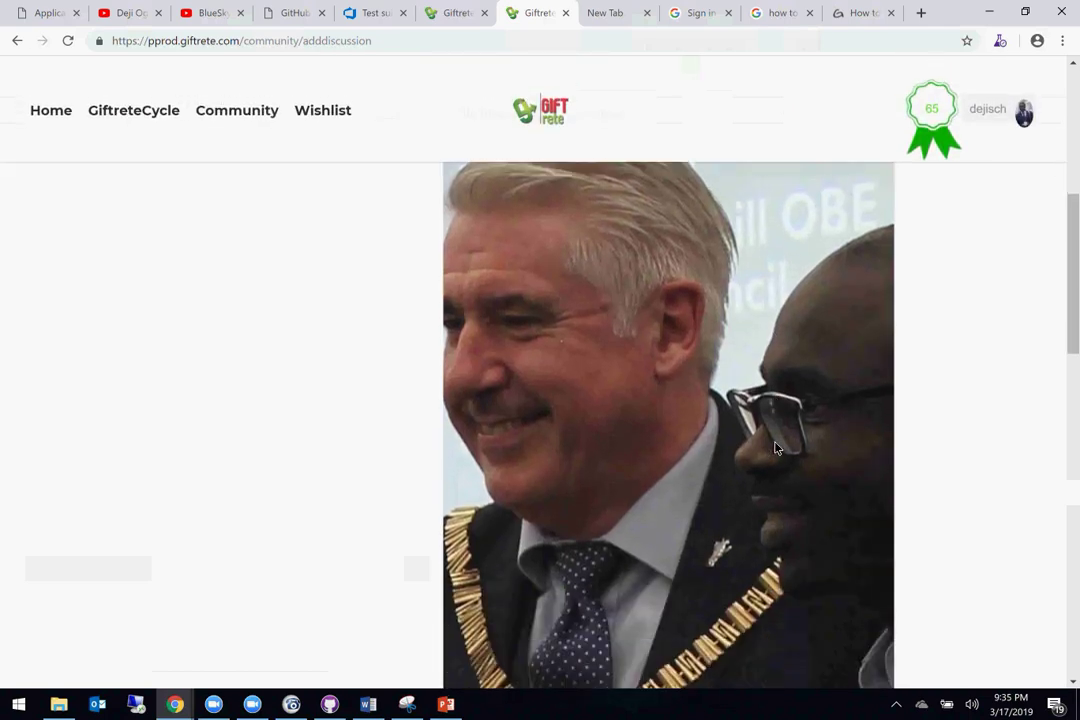
scroll(776, 448, down, 3)
scroll(776, 448, up, 9)
scroll(776, 448, up, 8)
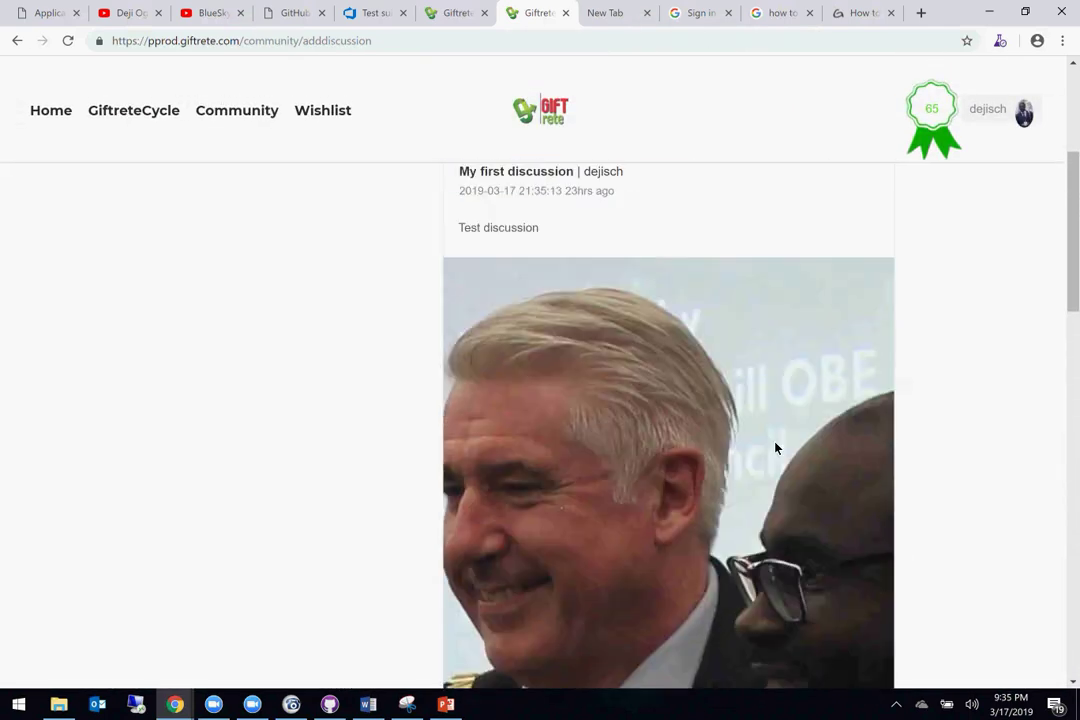
scroll(776, 448, down, 3)
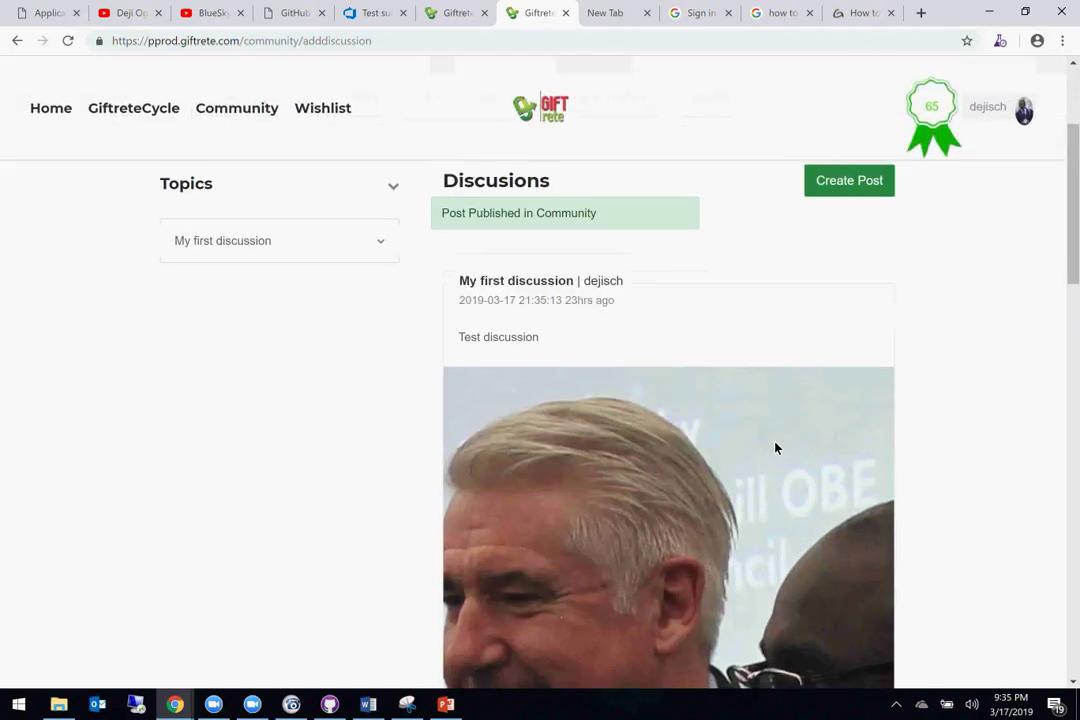
scroll(776, 448, down, 1)
scroll(776, 448, down, 10)
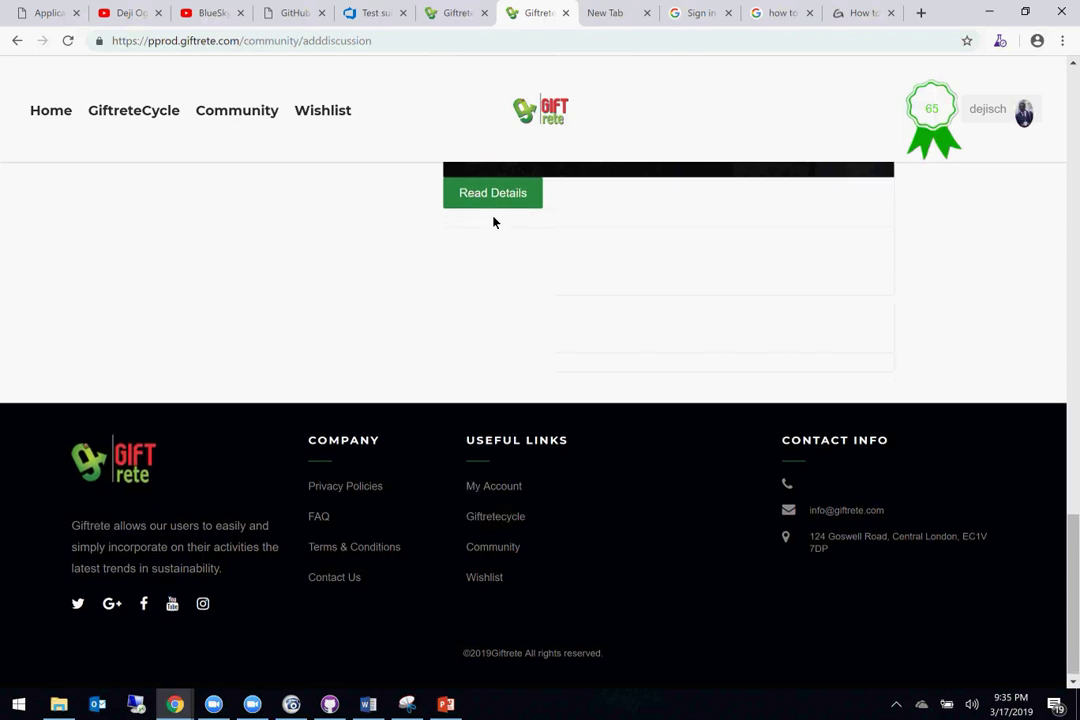
click(483, 199)
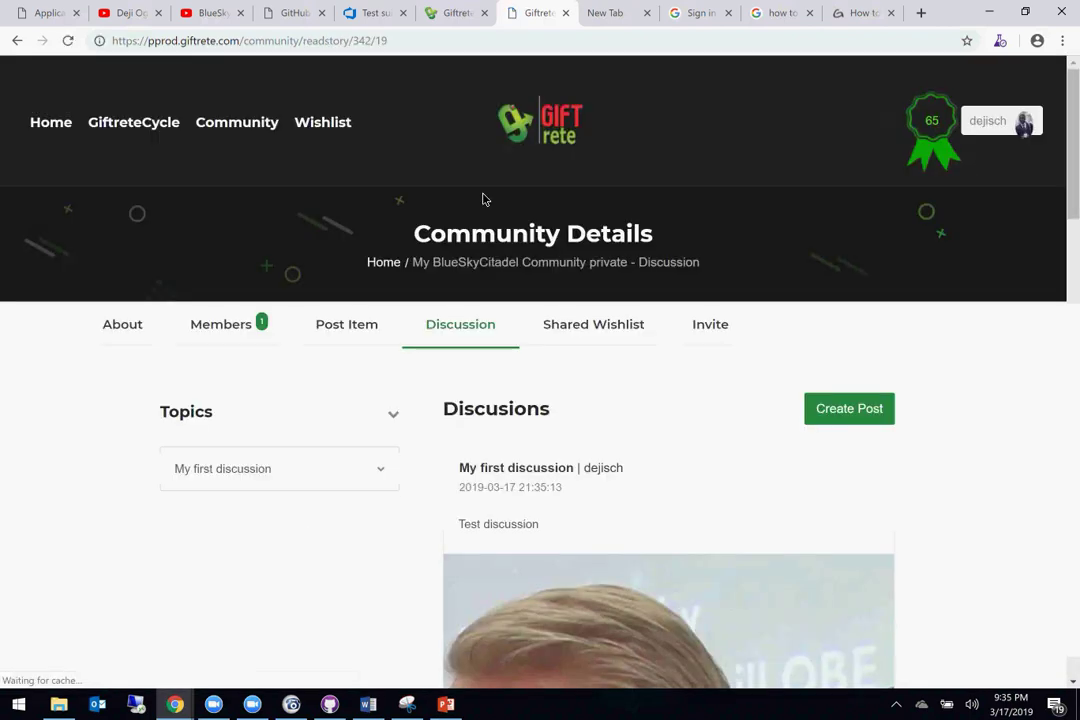
click(368, 704)
Step: Log bug 5: 'Images should not be mandatory for posting discussion to group'
key(Return)
key(Return)
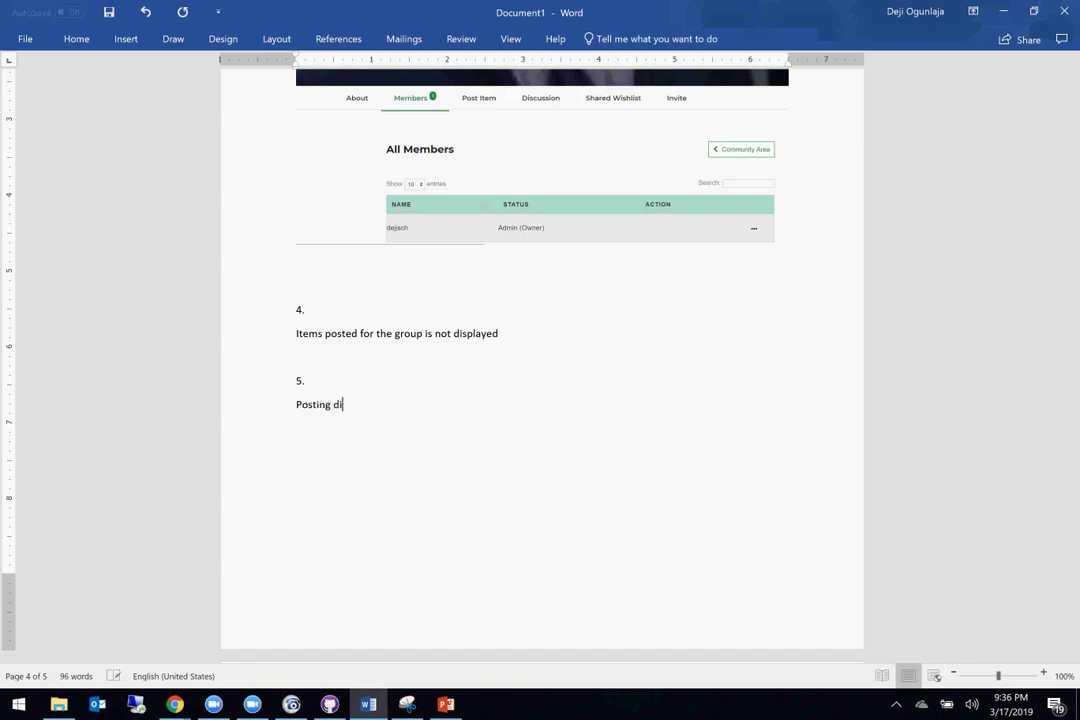
text(ussion does not nee)
key(BackSpace)
key(BackSpace)
key(BackSpace)
key(BackSpace)
key(BackSpace)
triple_click(340, 412)
text(Images should not be mandatory for posting discussion to)
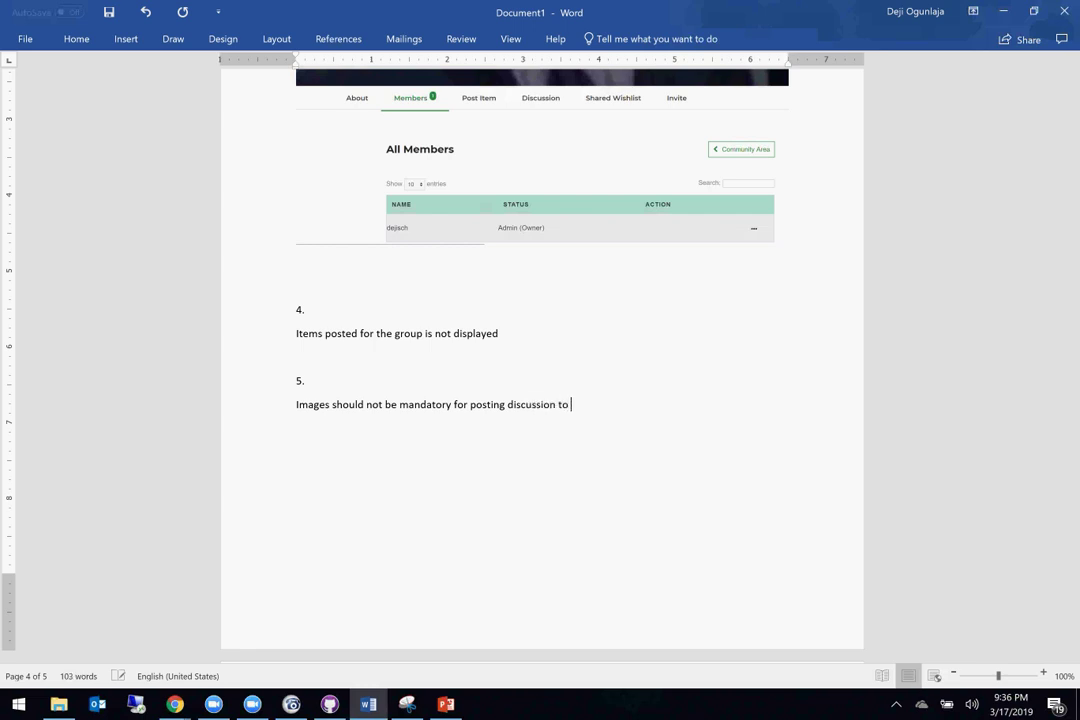
text( group)
key(Return)
key(Return)
Step: Add item 6 on the discussion image not displaying, correcting 'propertly' to 'correctly'
text(6.)
key(Return)
text(When a disp)
key(BackSpace)
text(us)
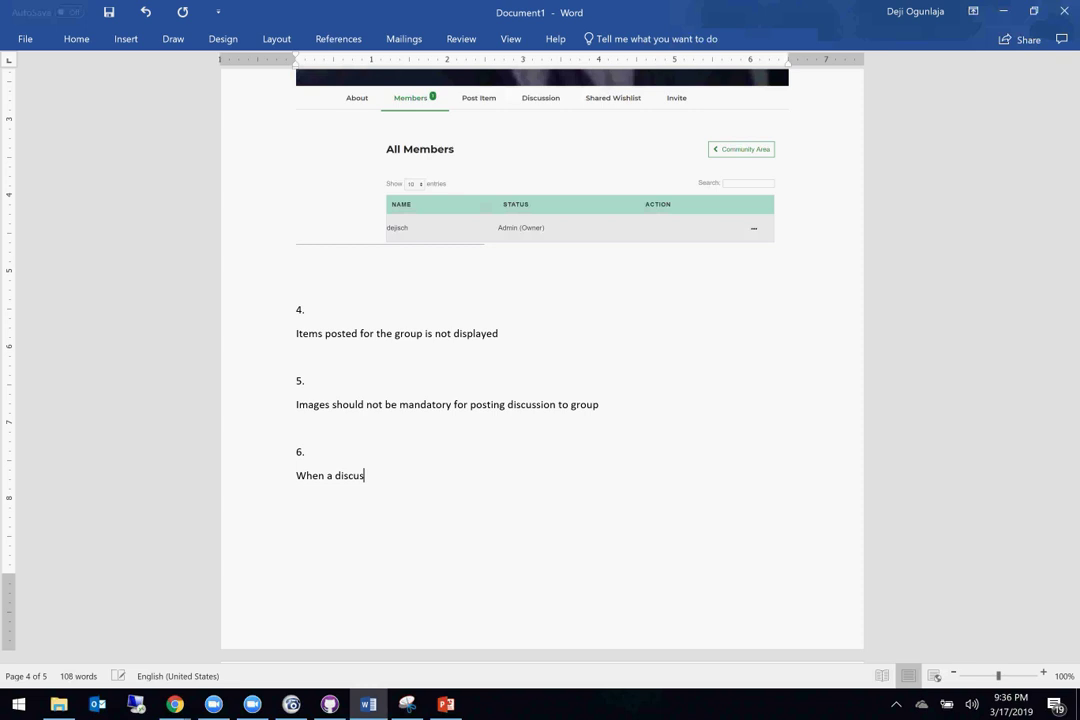
text(sion is posted, the)
text( dis)
text(css)
text(ussion)
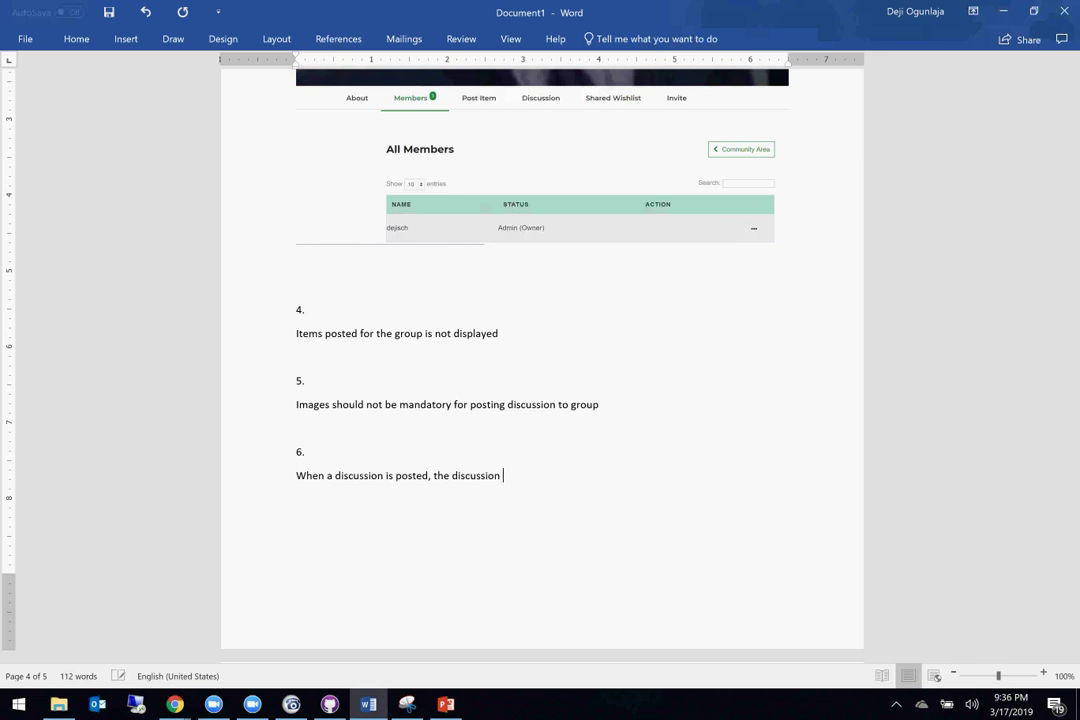
text(image is not displayed)
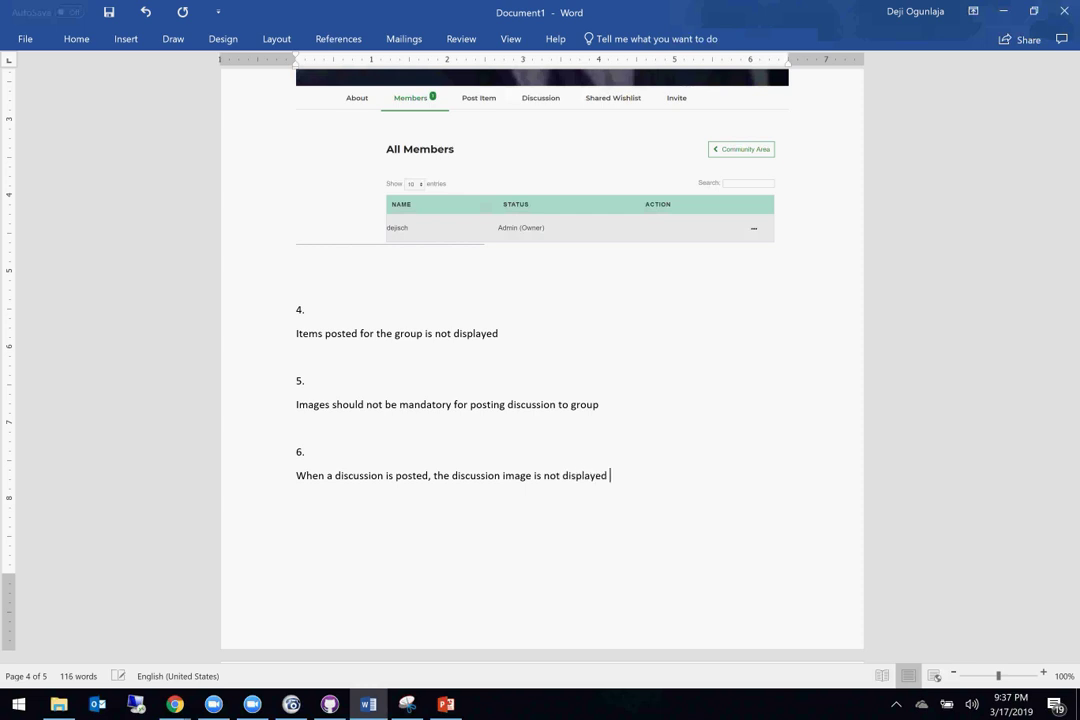
text( propertly)
key(Return)
double_click(643, 477)
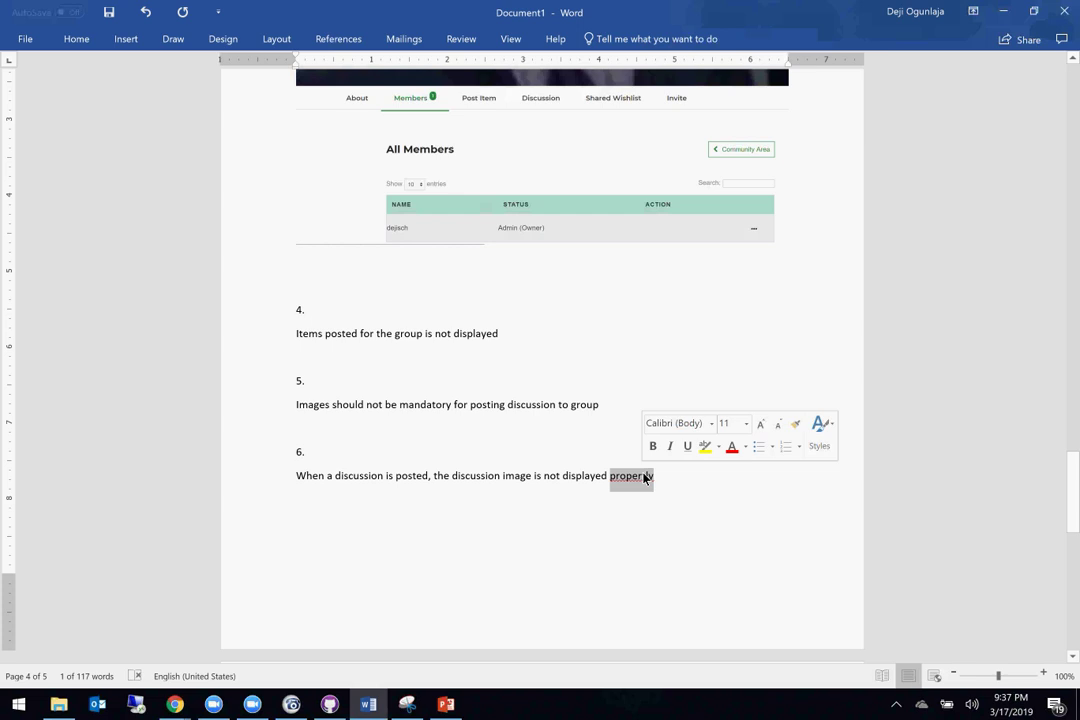
text(correct)
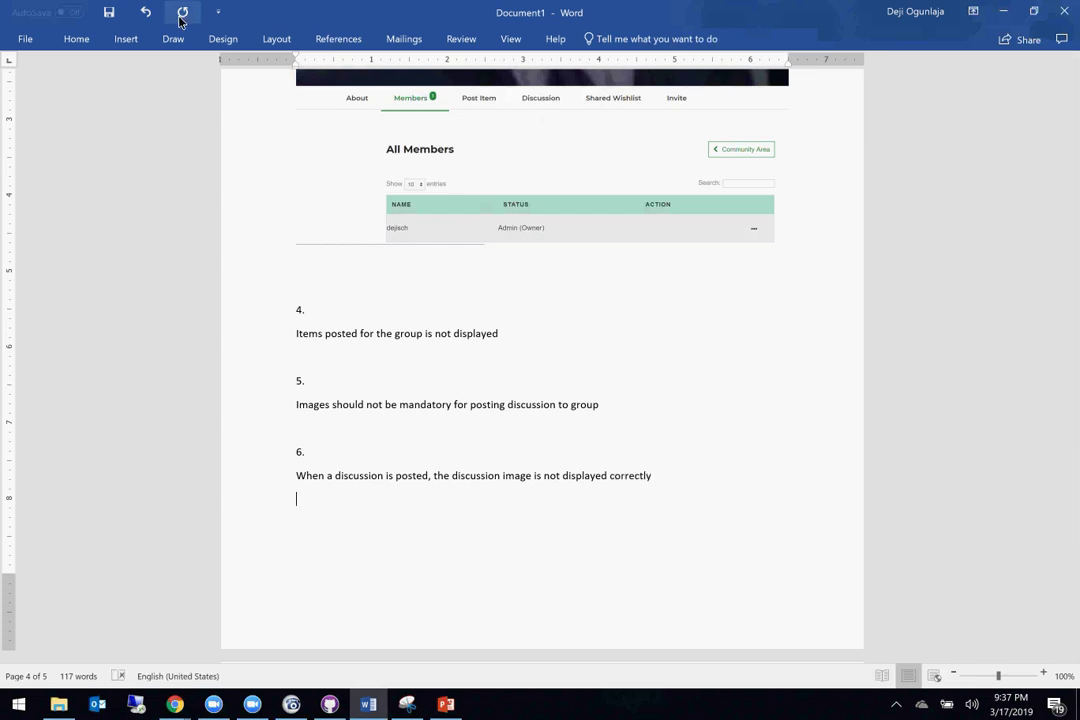
Step: Insert a screen clipping of the discussion page under bug 6, undoing a wrong capture
click(124, 41)
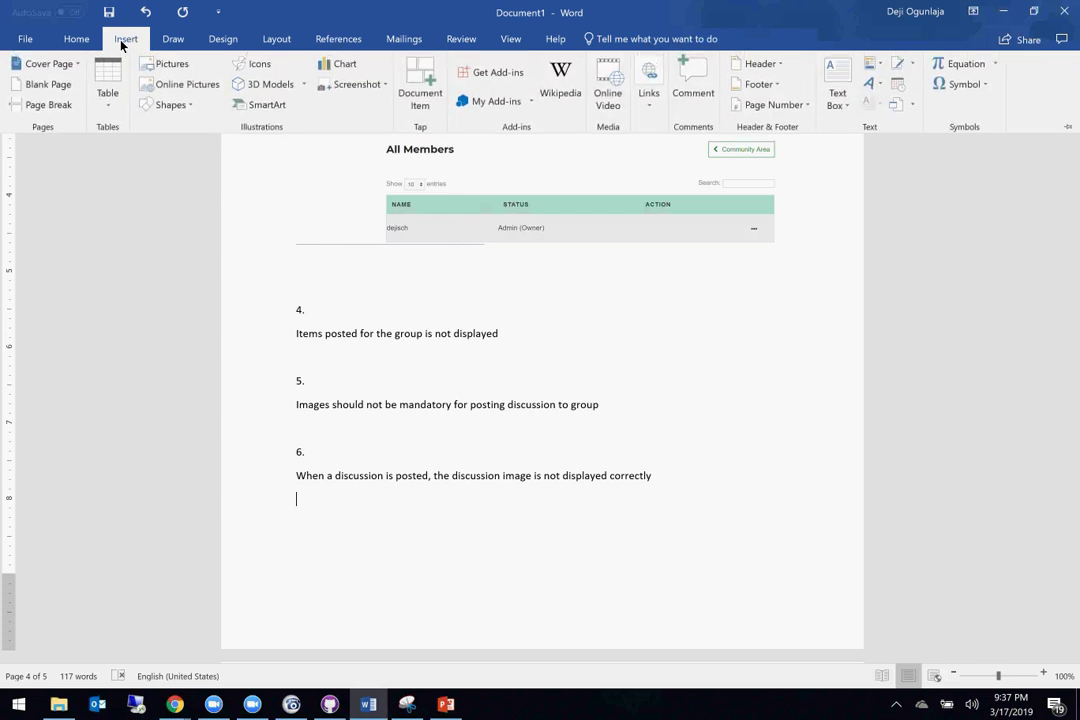
click(370, 84)
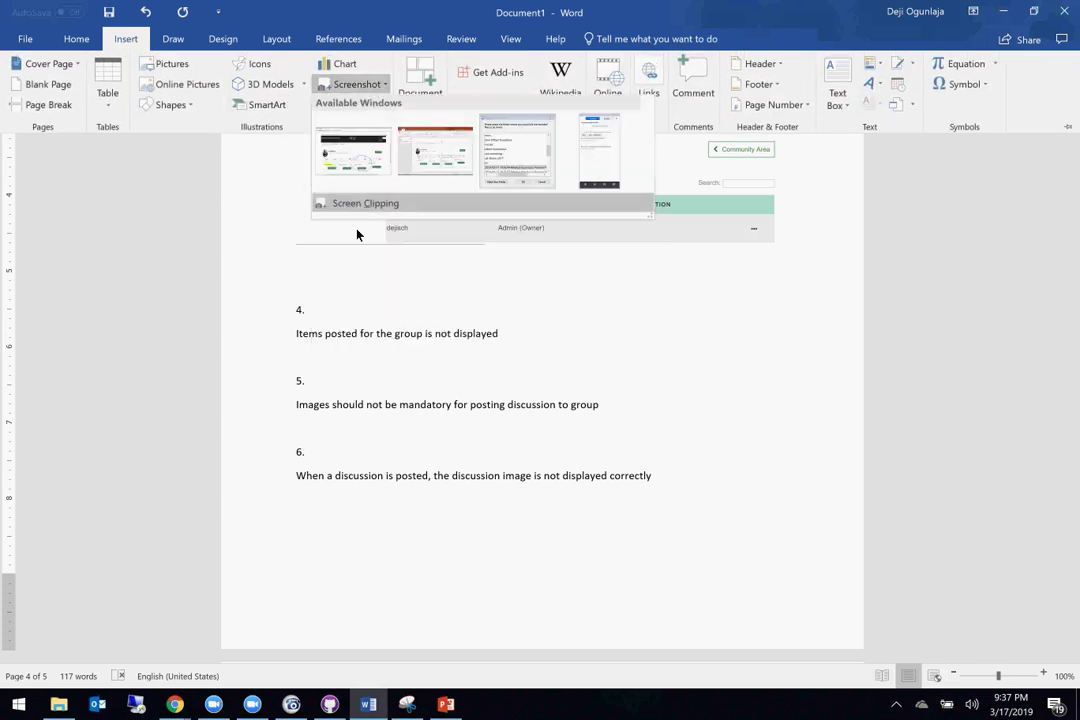
click(375, 170)
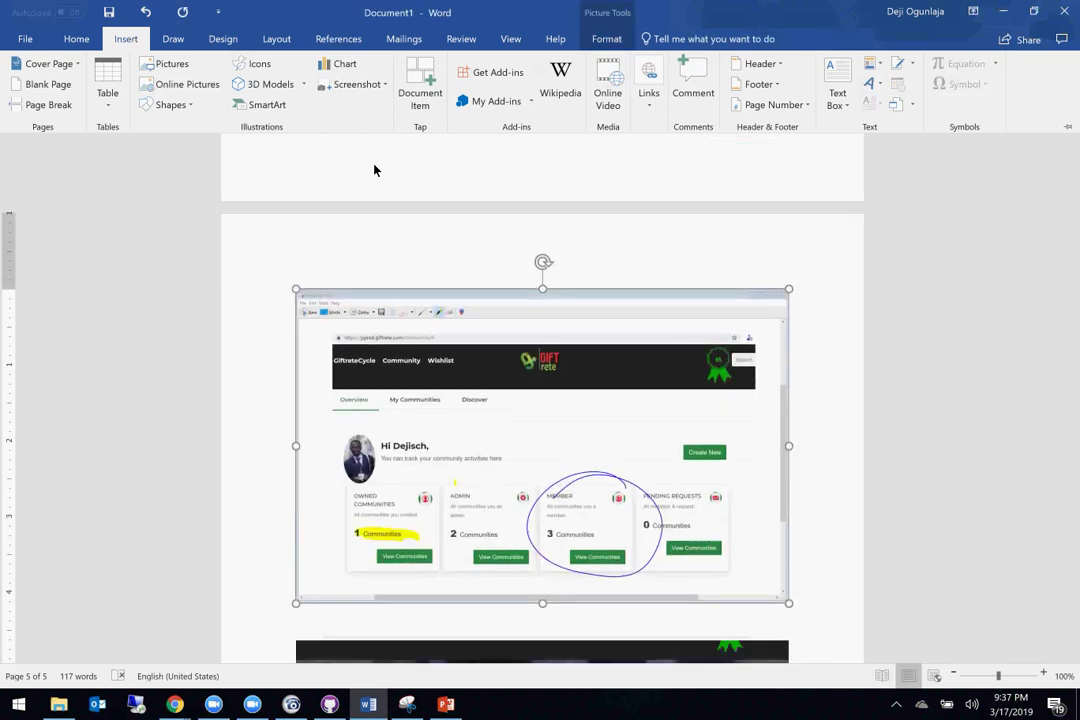
key(ctrl+z)
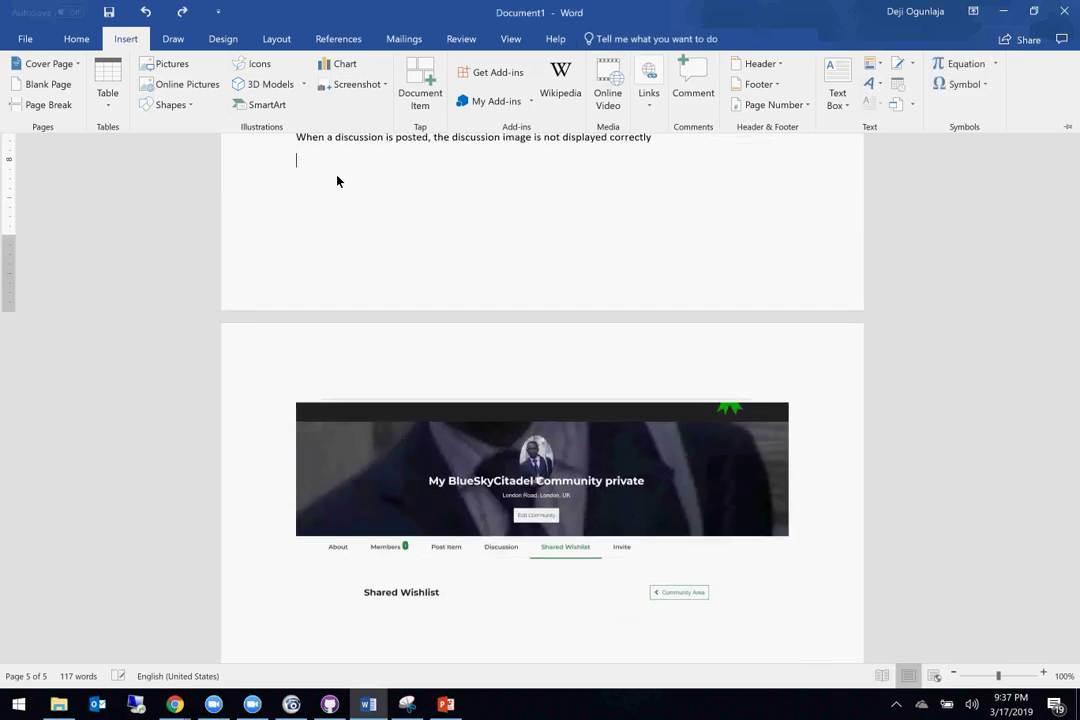
click(352, 86)
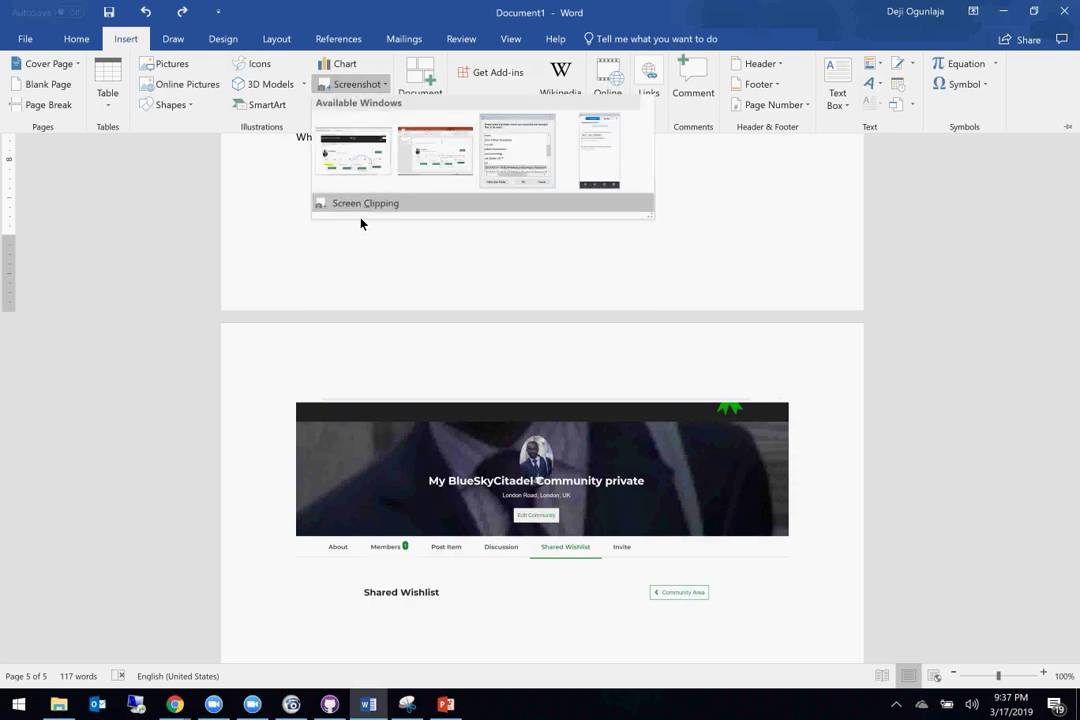
click(355, 205)
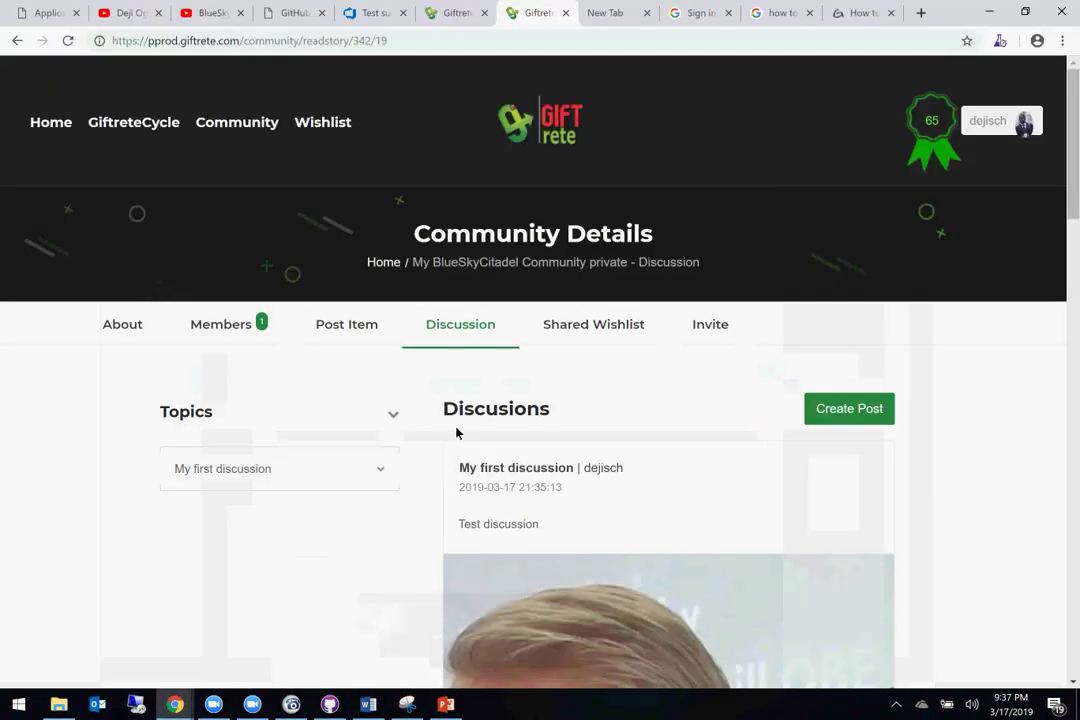
scroll(456, 432, down, 1)
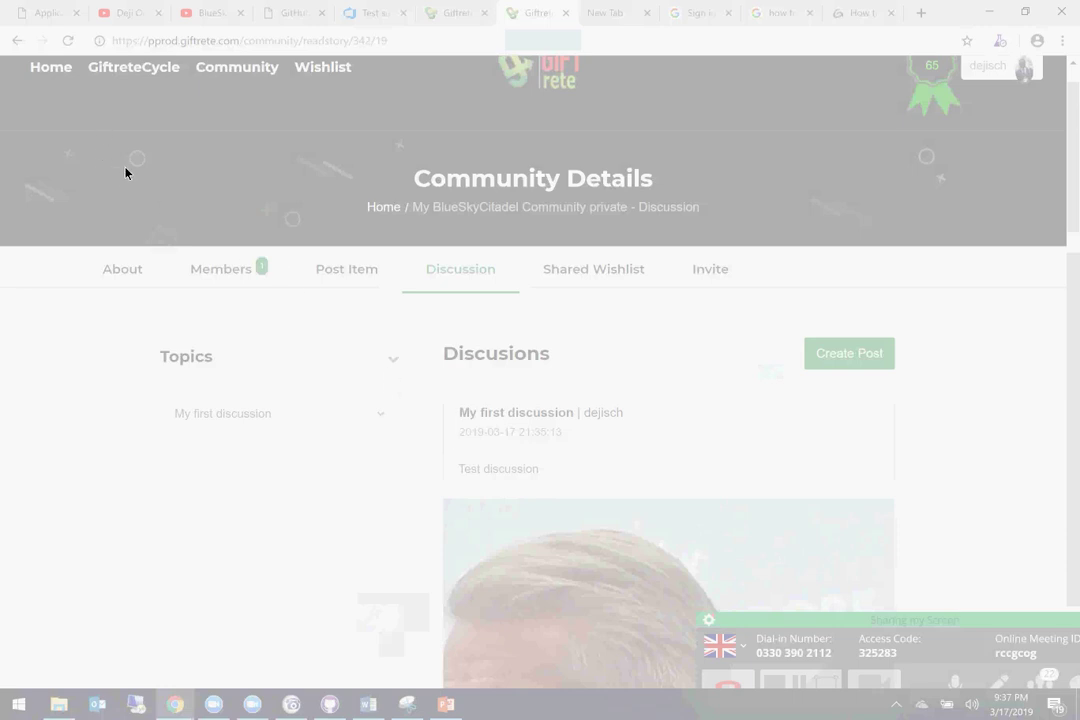
drag(117, 150, 915, 620)
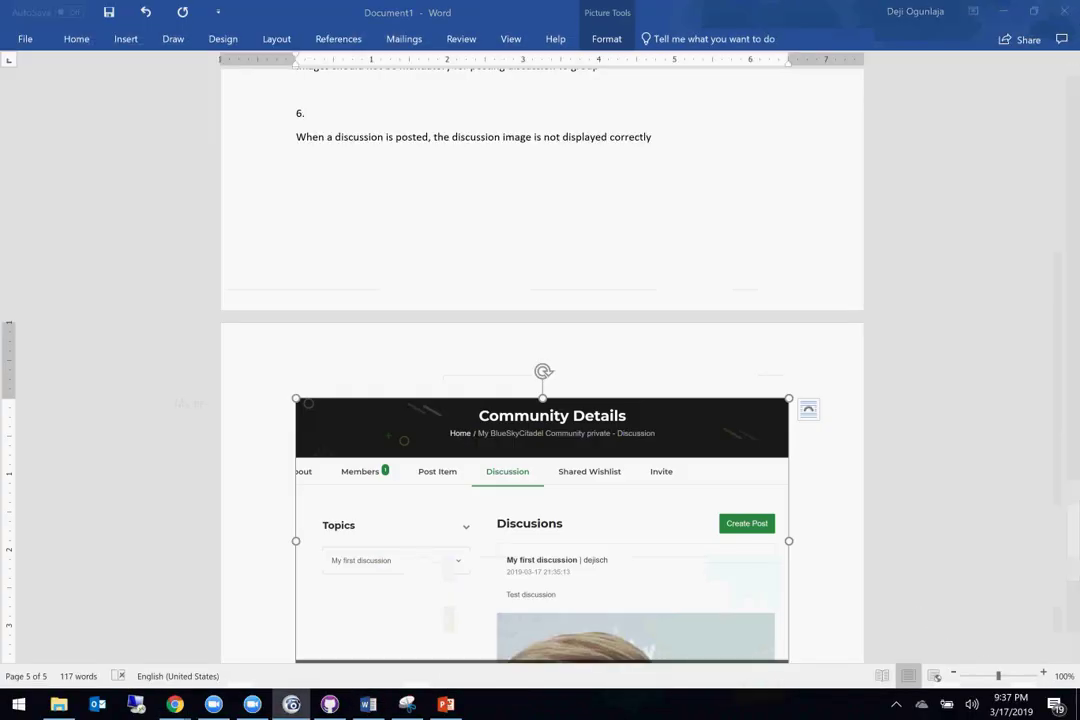
Step: Switch to the Giftrete Chrome window and set the discussion page zoom to 67%
mouse_move(174, 708)
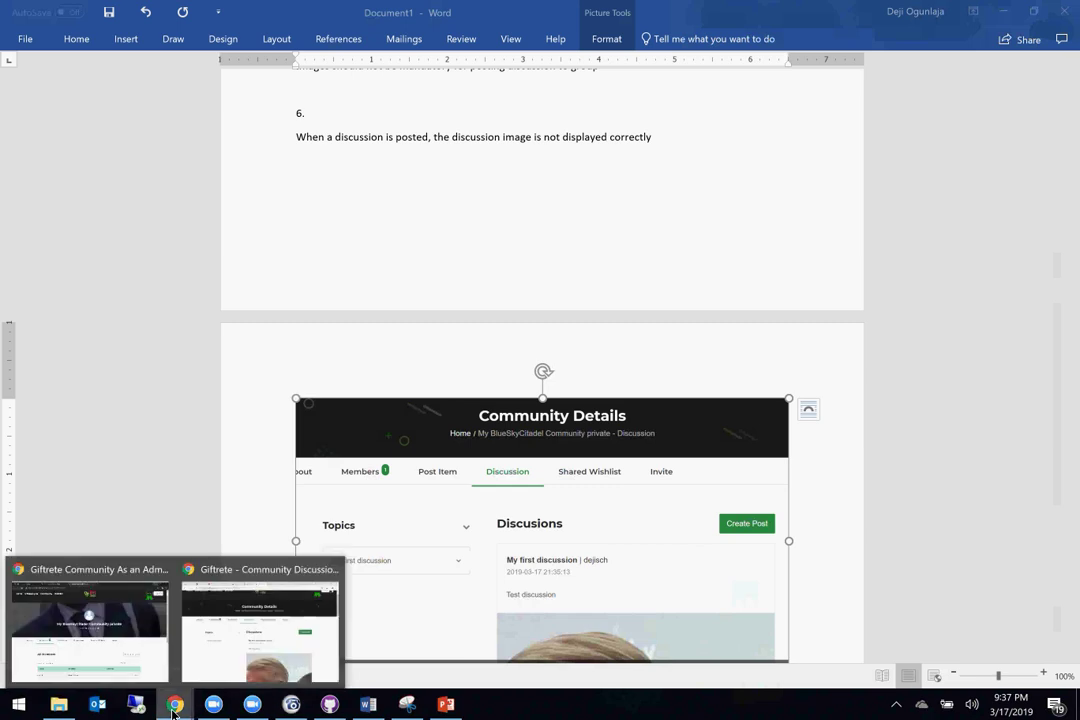
click(281, 660)
scroll(281, 660, down, 5)
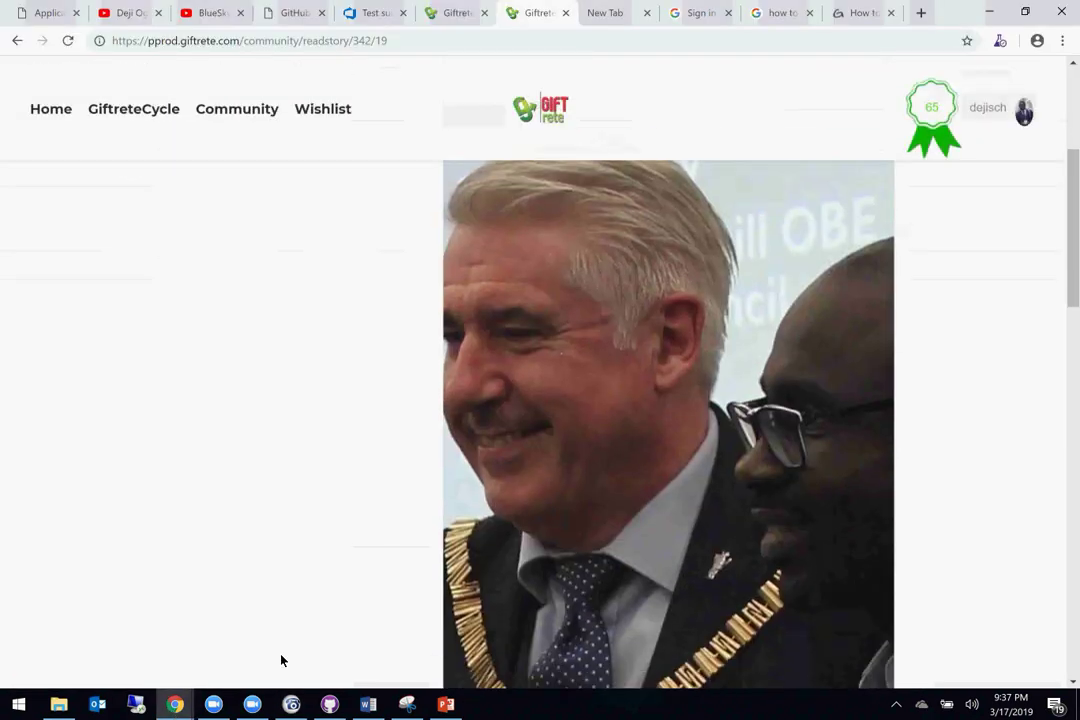
scroll(281, 660, up, 3)
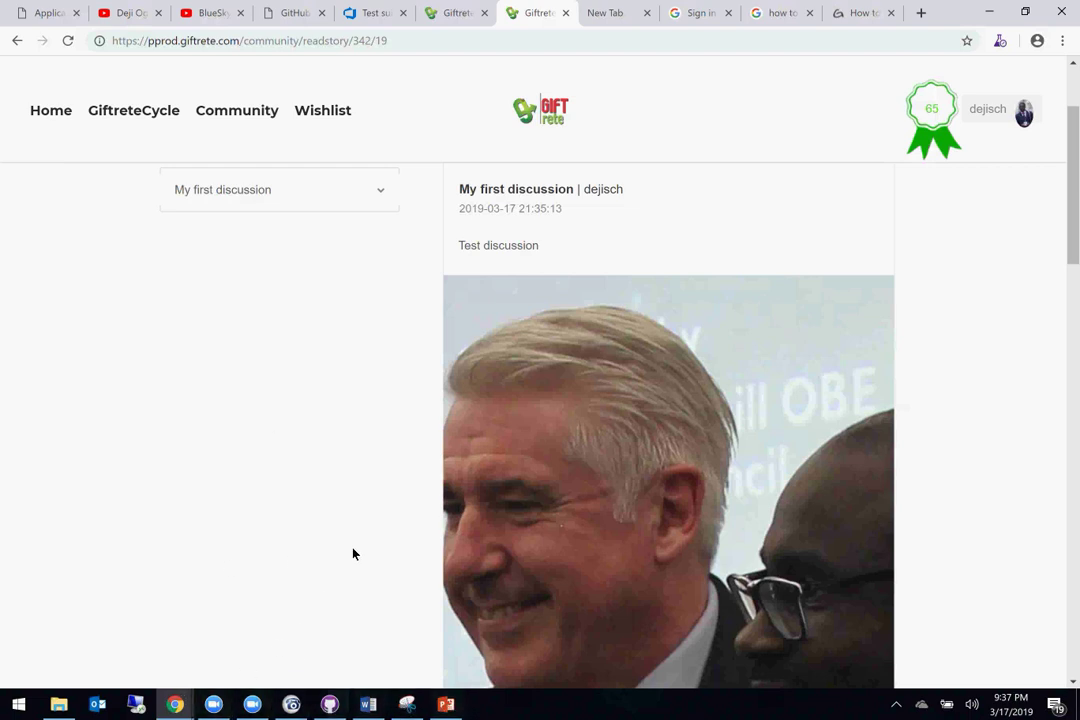
click(1064, 40)
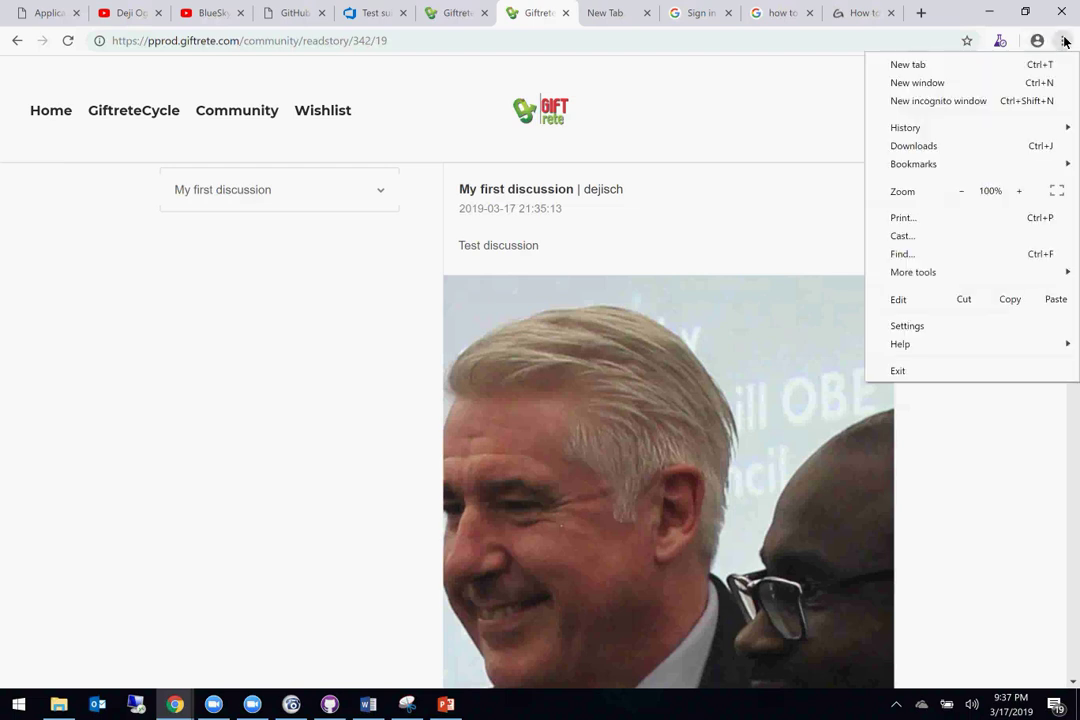
click(962, 191)
click(962, 191)
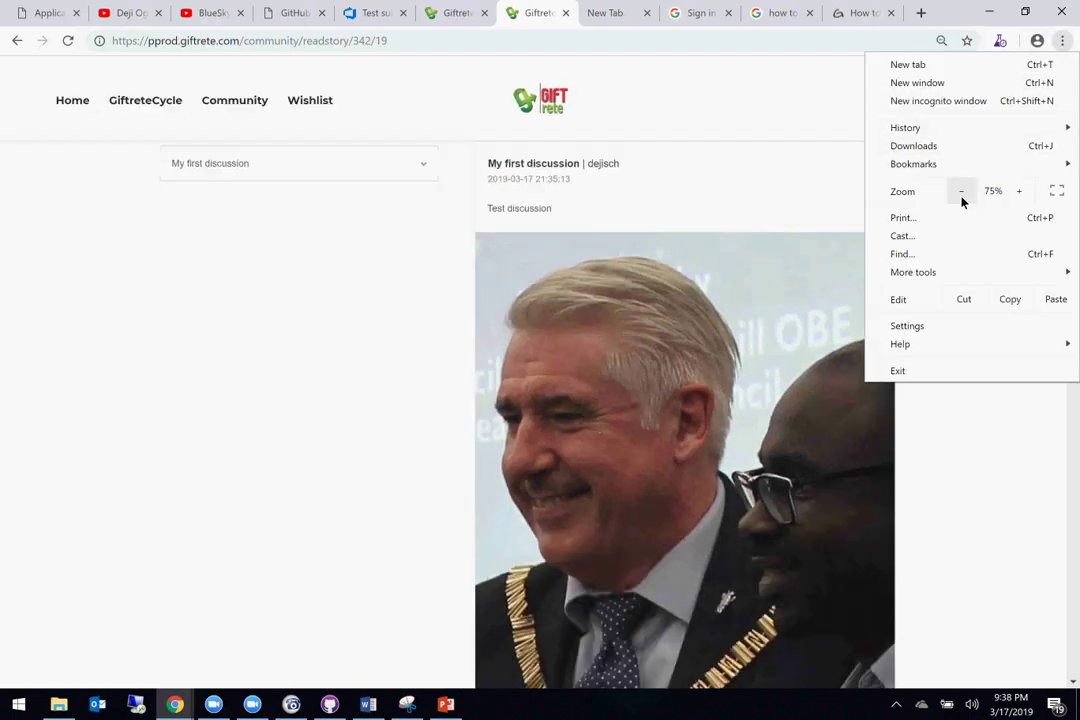
click(962, 191)
click(962, 200)
click(962, 200)
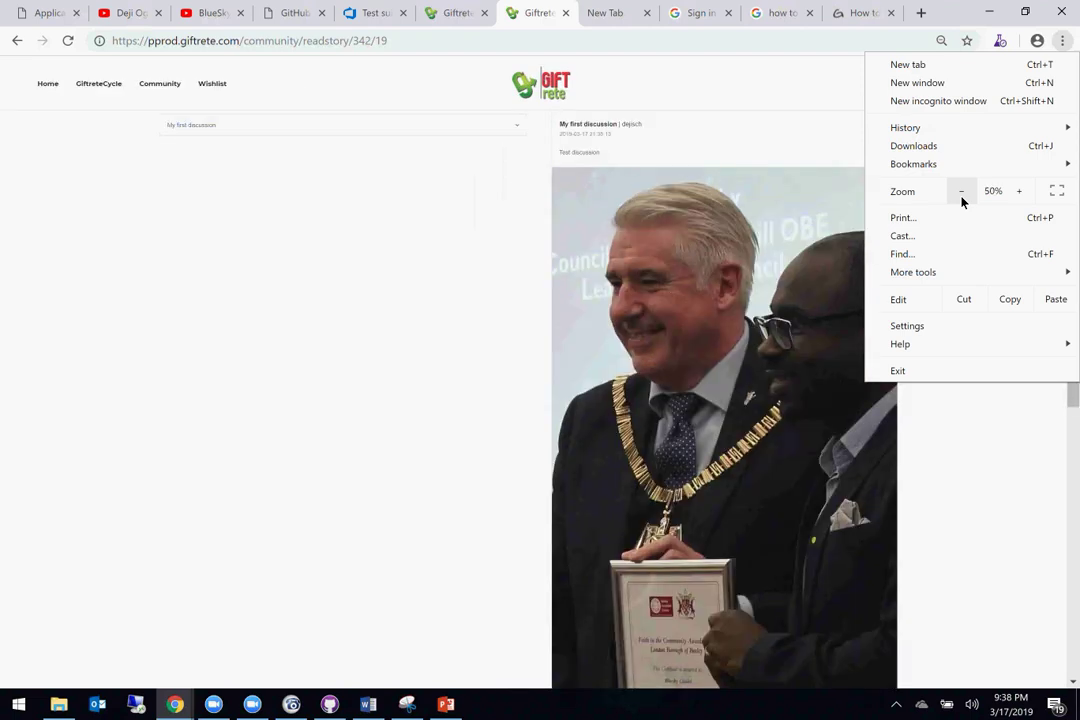
click(1022, 191)
click(254, 357)
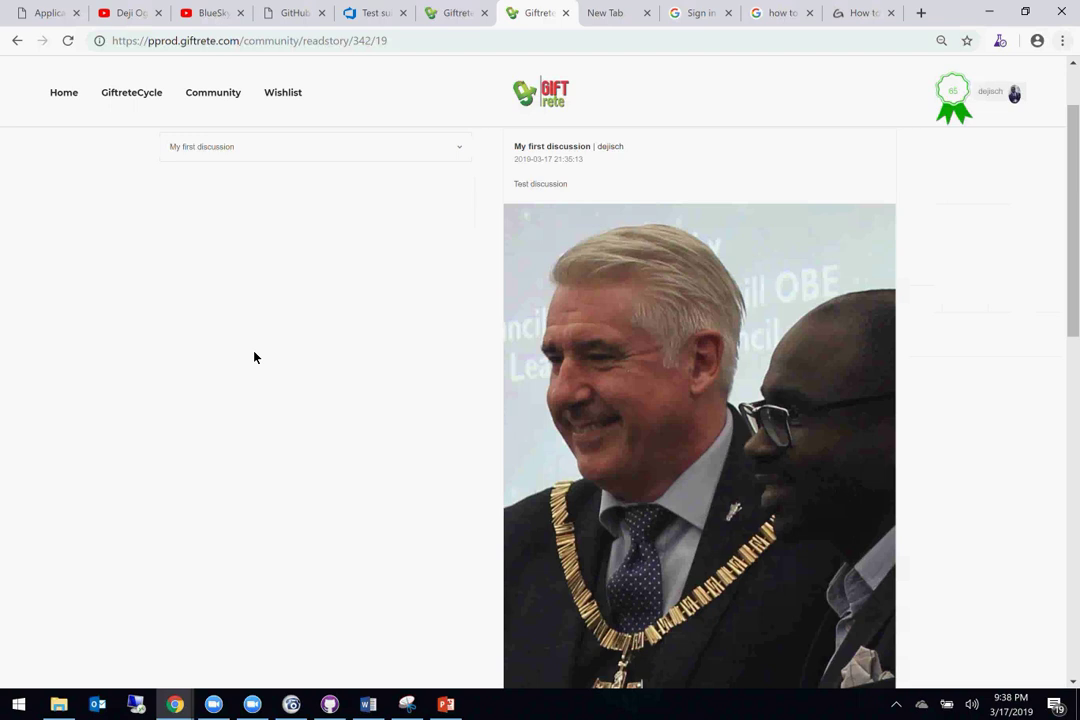
scroll(254, 357, up, 2)
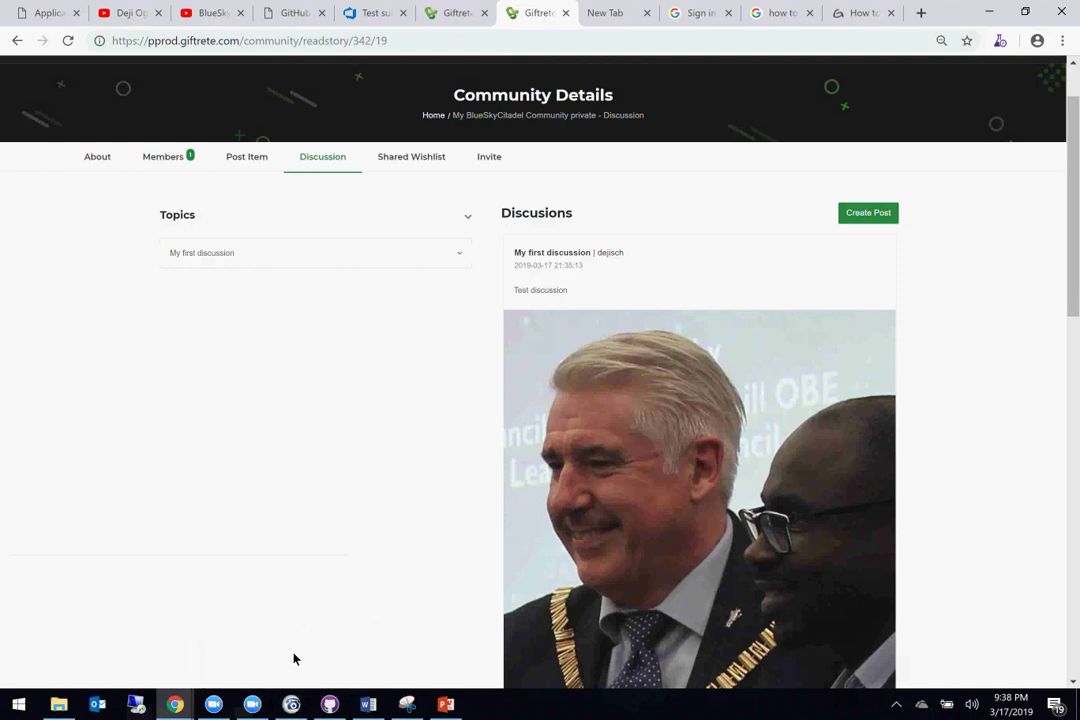
Step: Delete the old bug 6 picture and insert a new screen clipping of the zoomed-out page
mouse_move(366, 711)
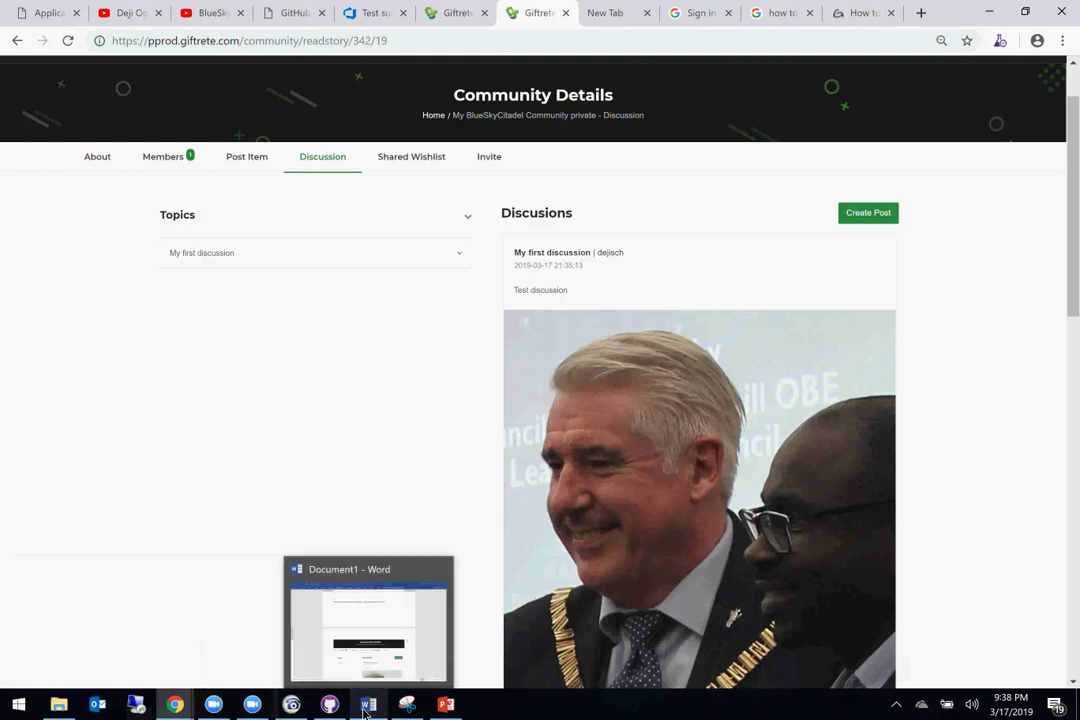
click(374, 619)
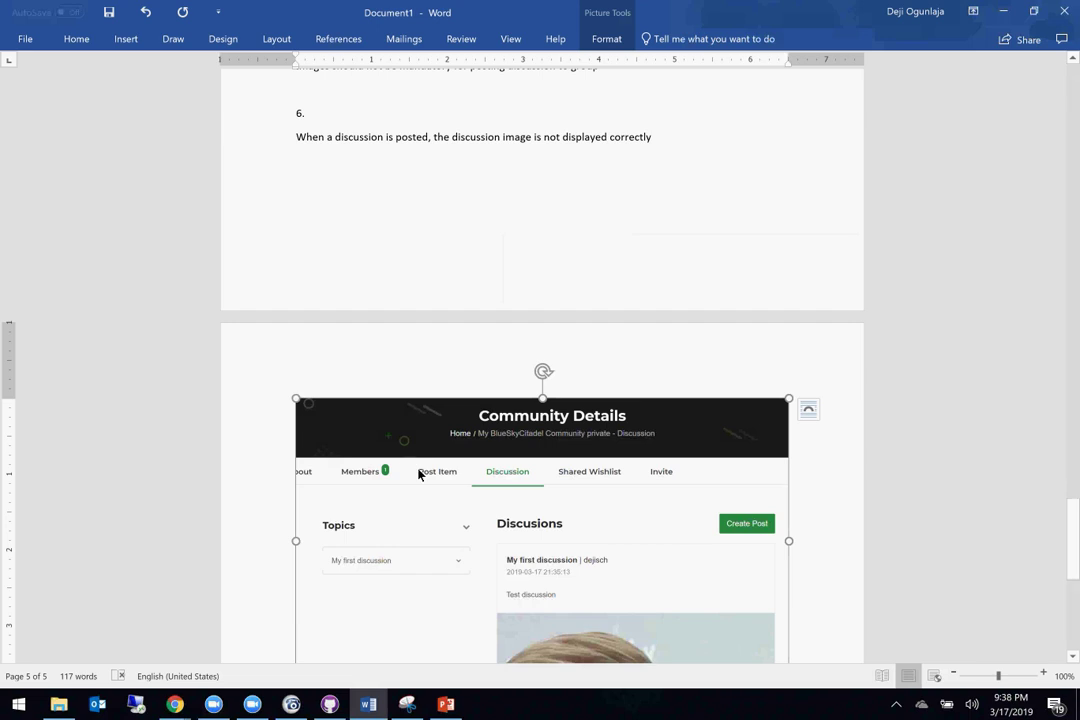
key(Delete)
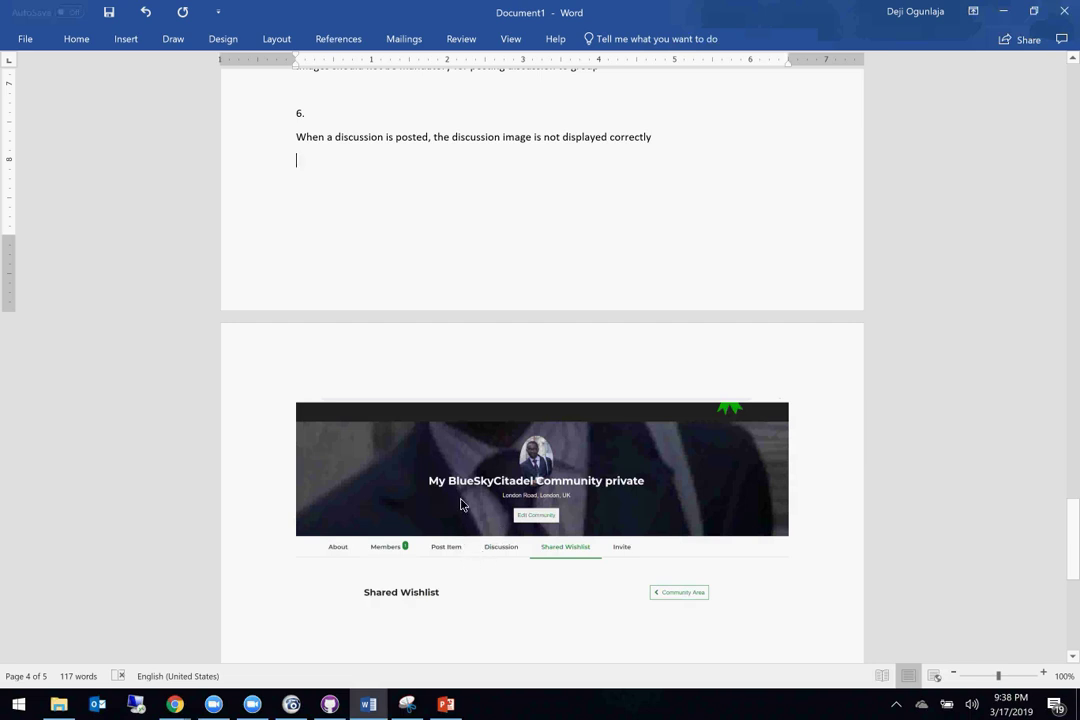
scroll(465, 540, up, 5)
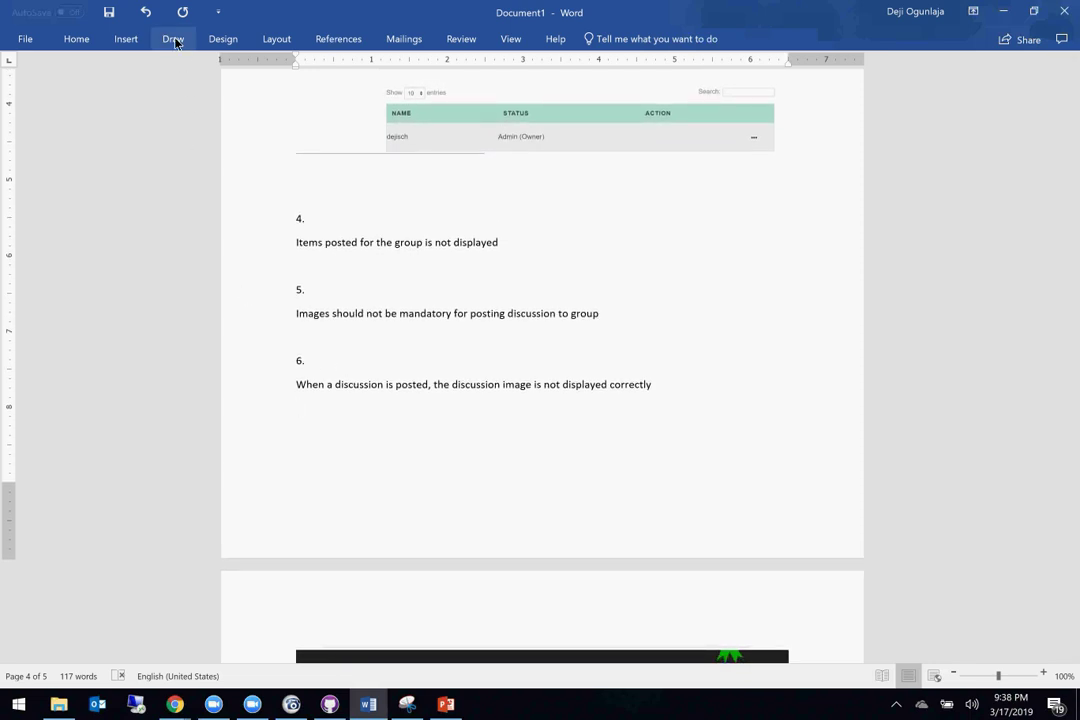
click(221, 39)
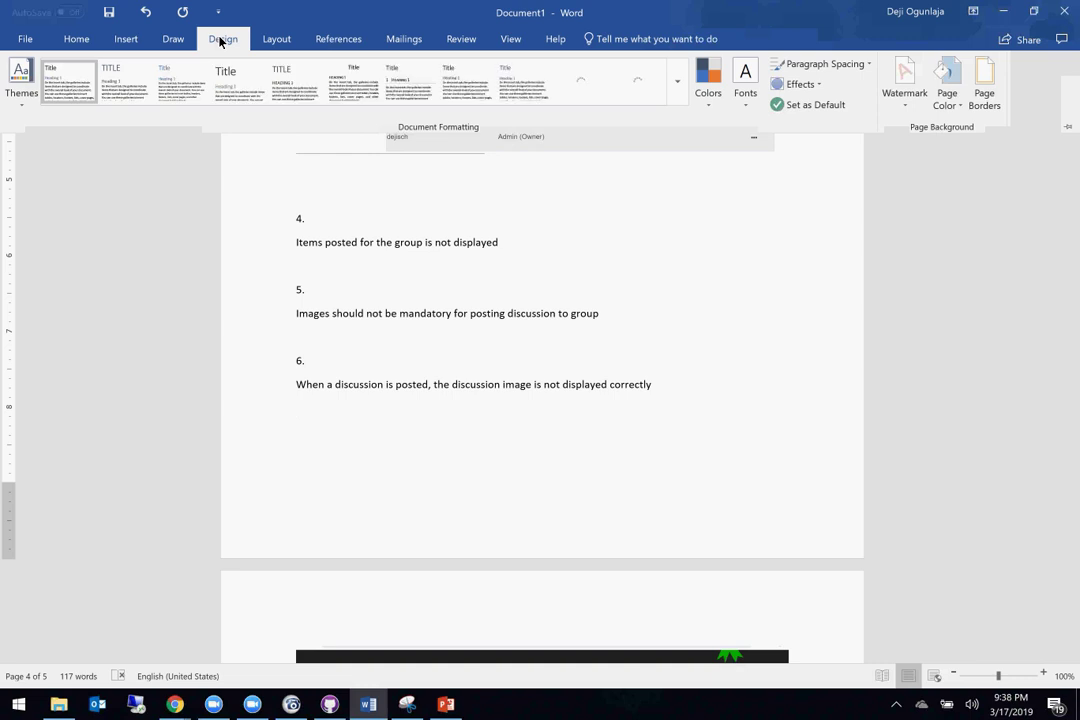
click(125, 40)
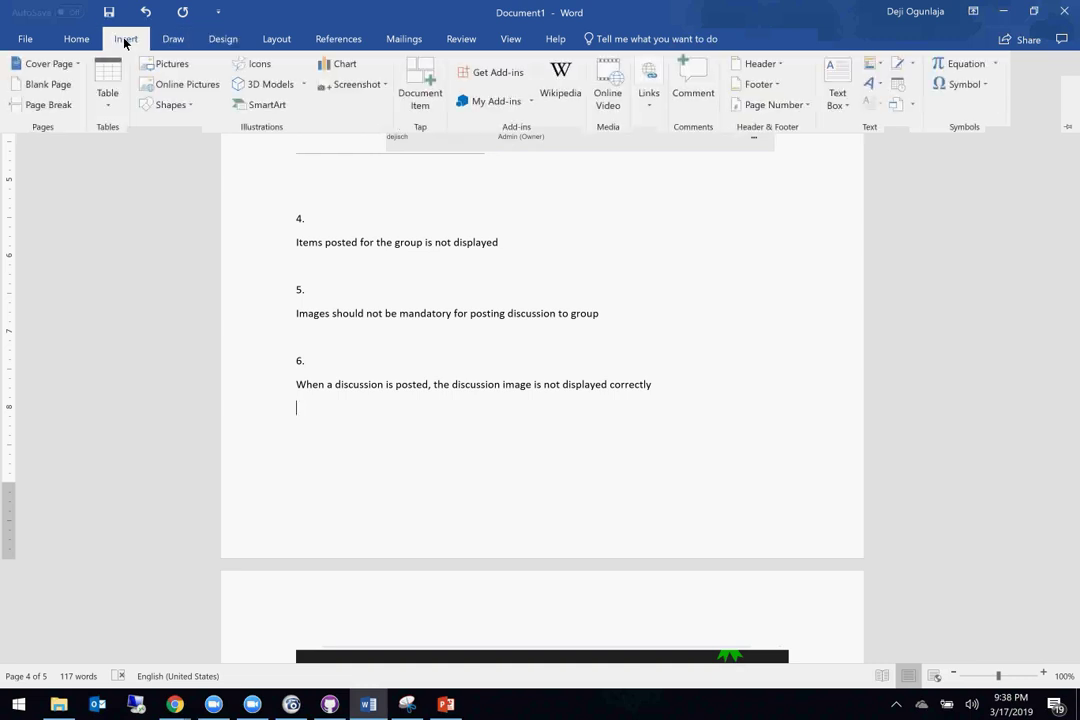
click(358, 86)
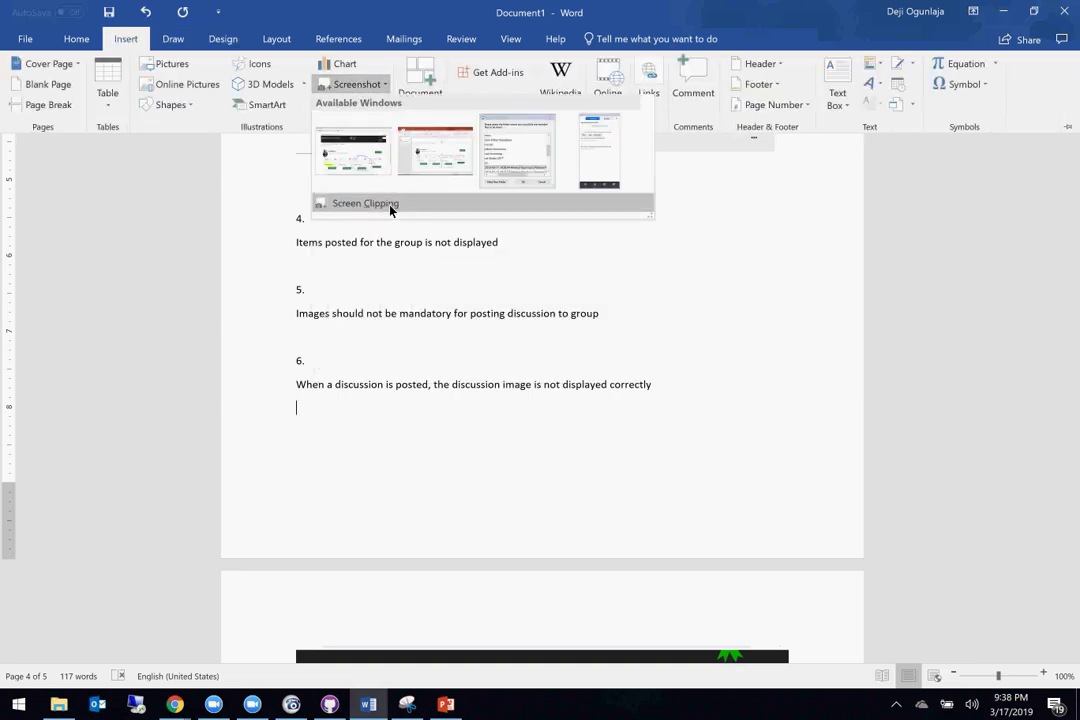
click(364, 203)
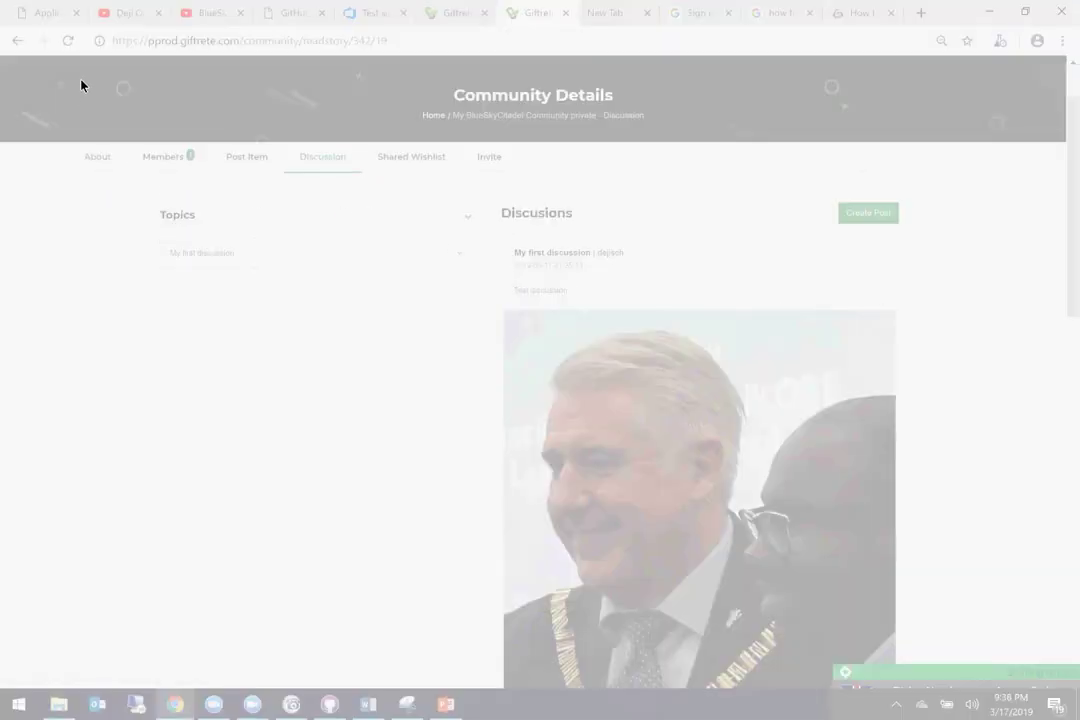
drag(81, 79, 1051, 658)
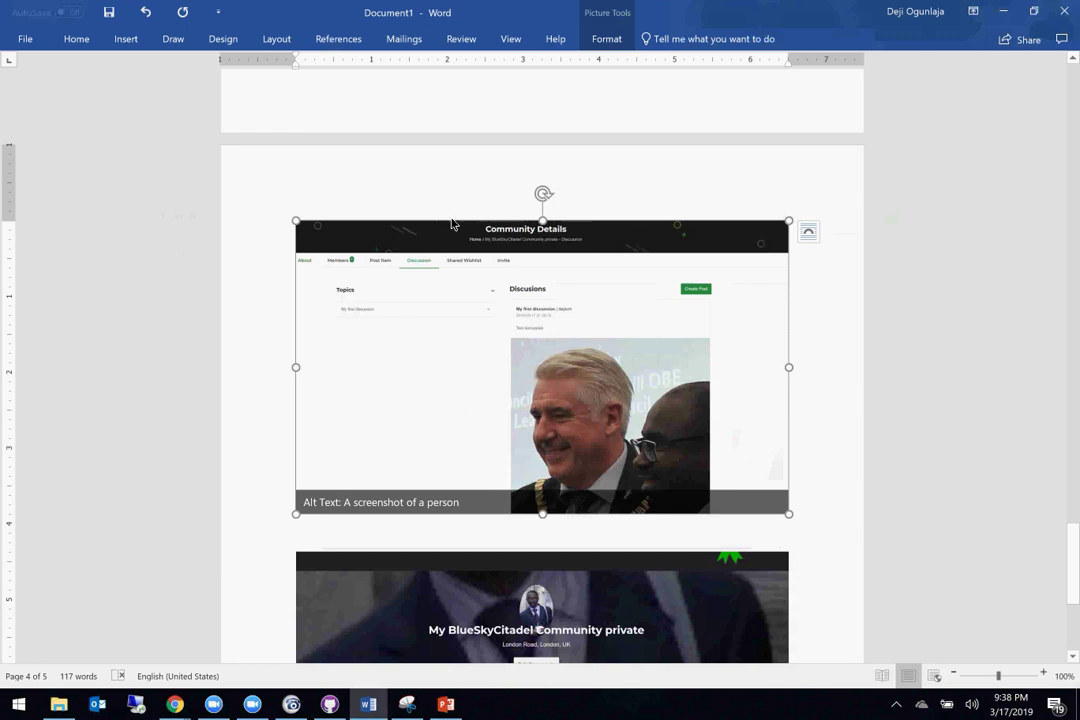
Step: Draw a no-fill rectangle over the discussion photo in the screenshot
click(127, 41)
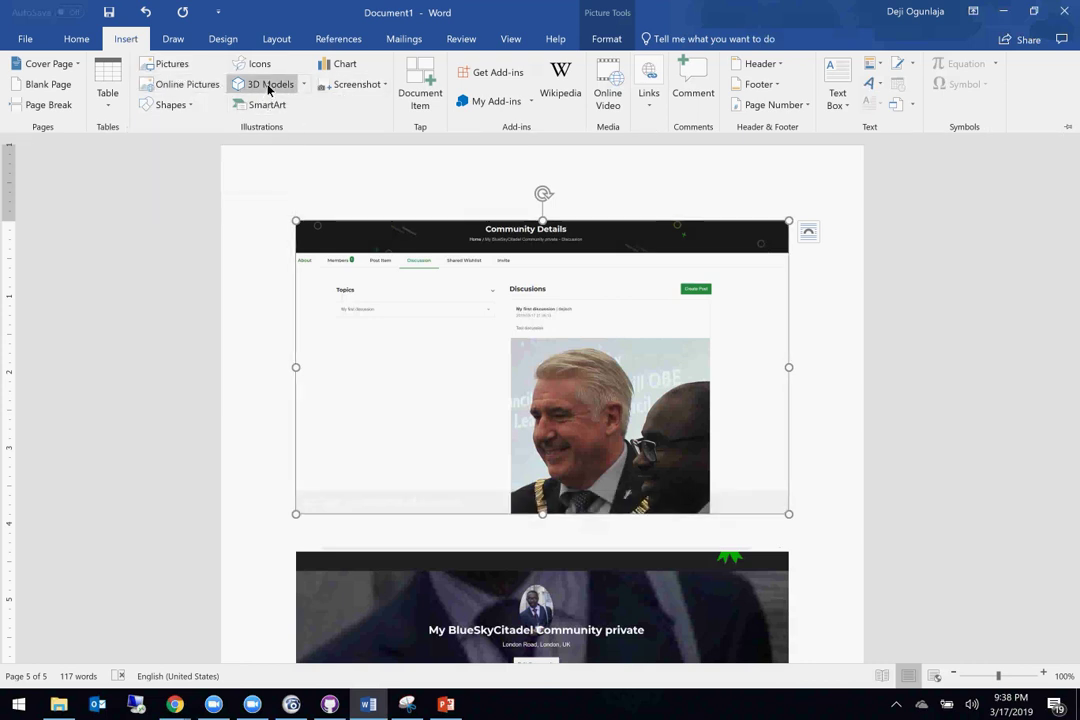
click(170, 102)
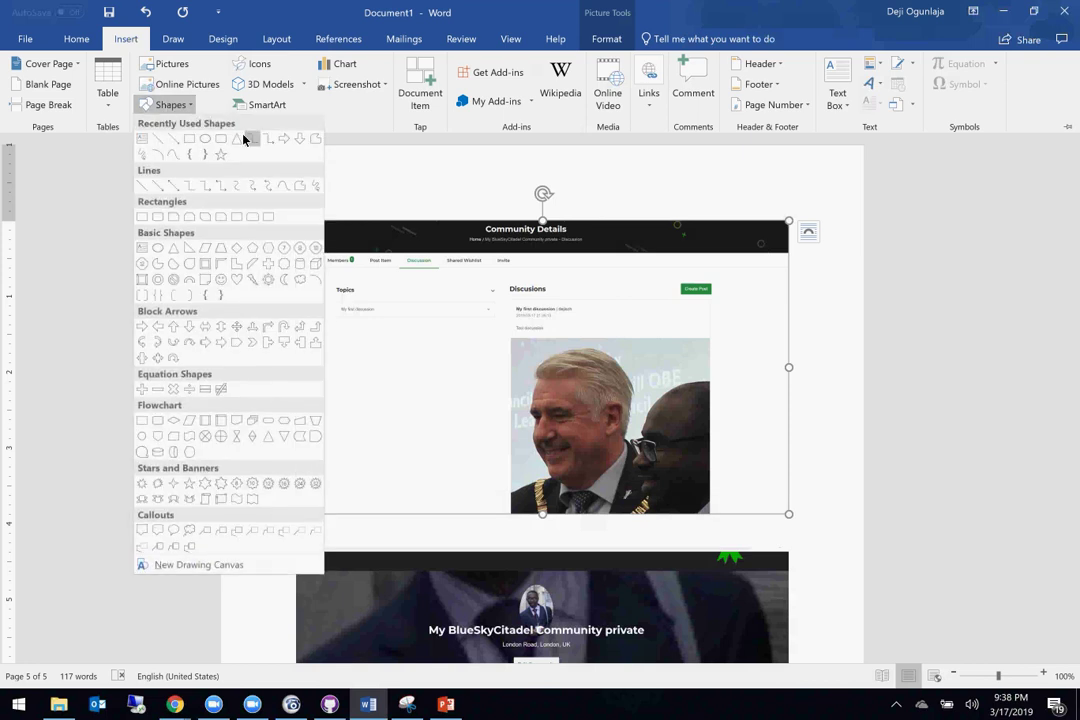
click(188, 138)
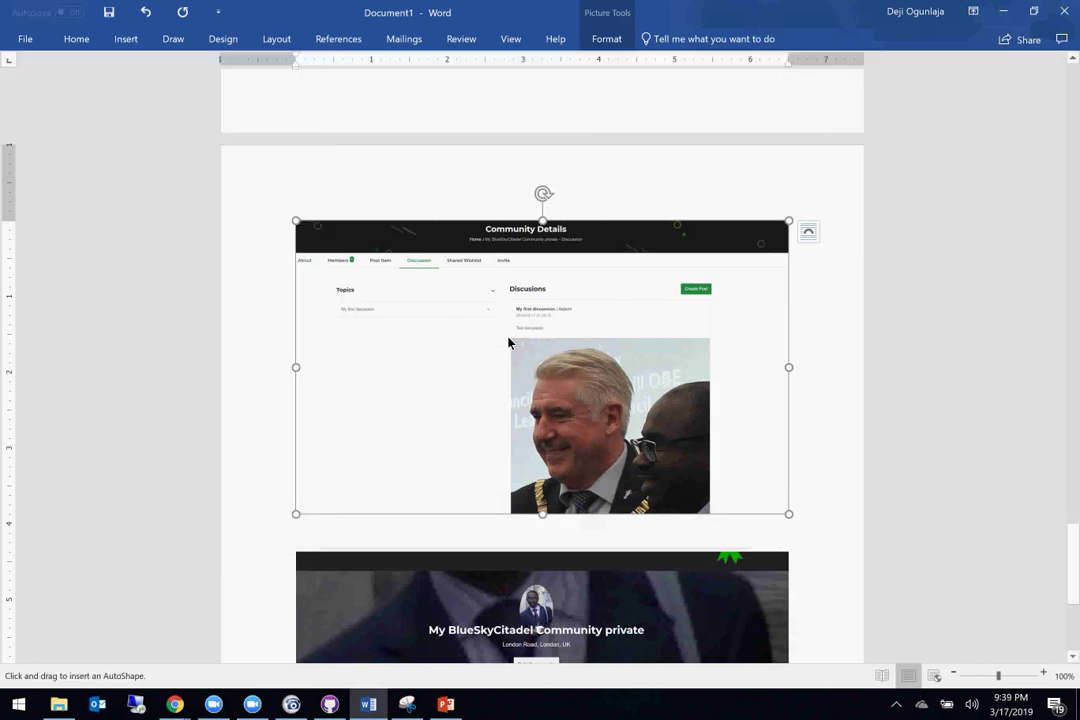
mouse_move(498, 329)
mouse_down()
mouse_move(755, 475)
mouse_move(798, 535)
mouse_move(765, 521)
mouse_up()
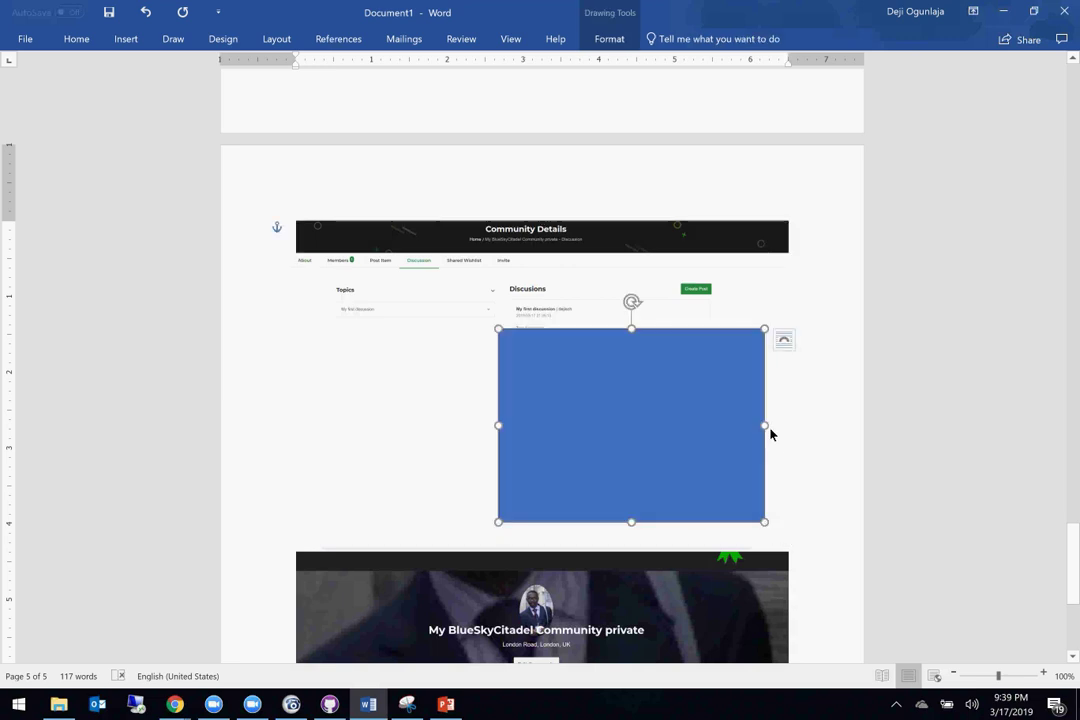
right_click(726, 424)
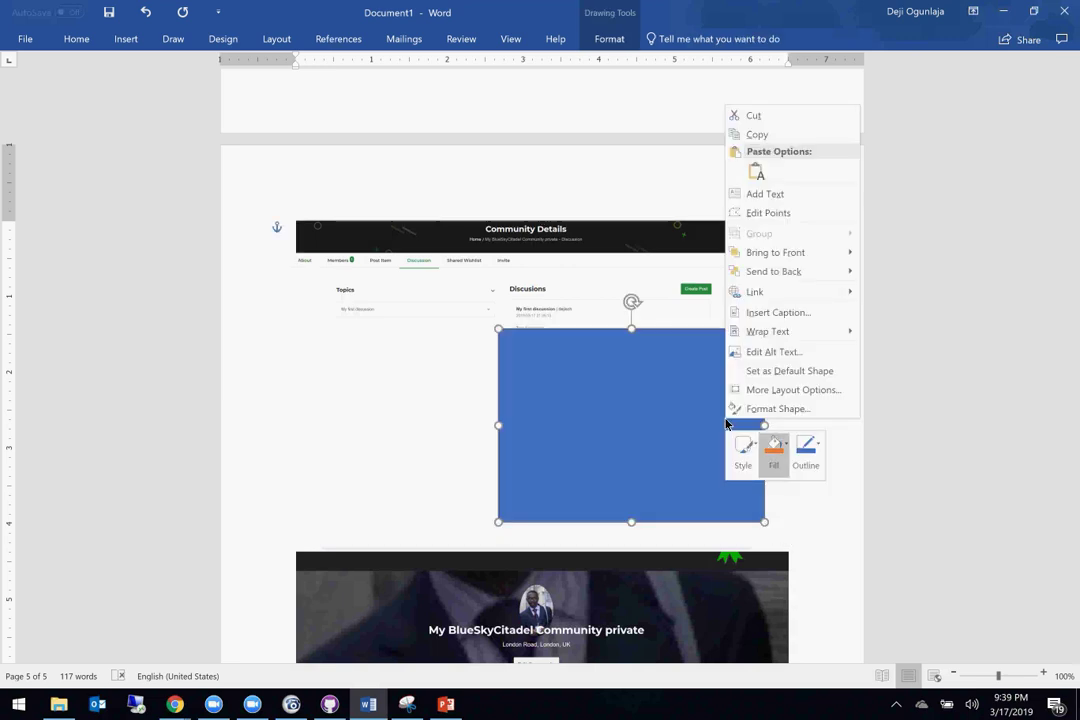
click(775, 458)
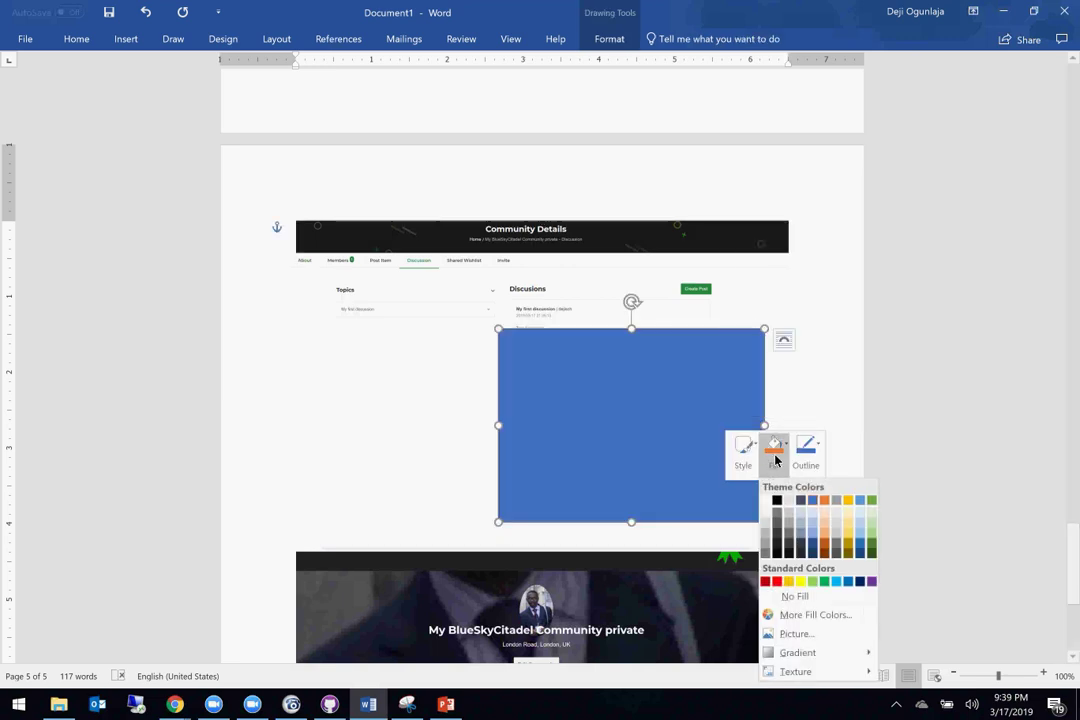
click(786, 597)
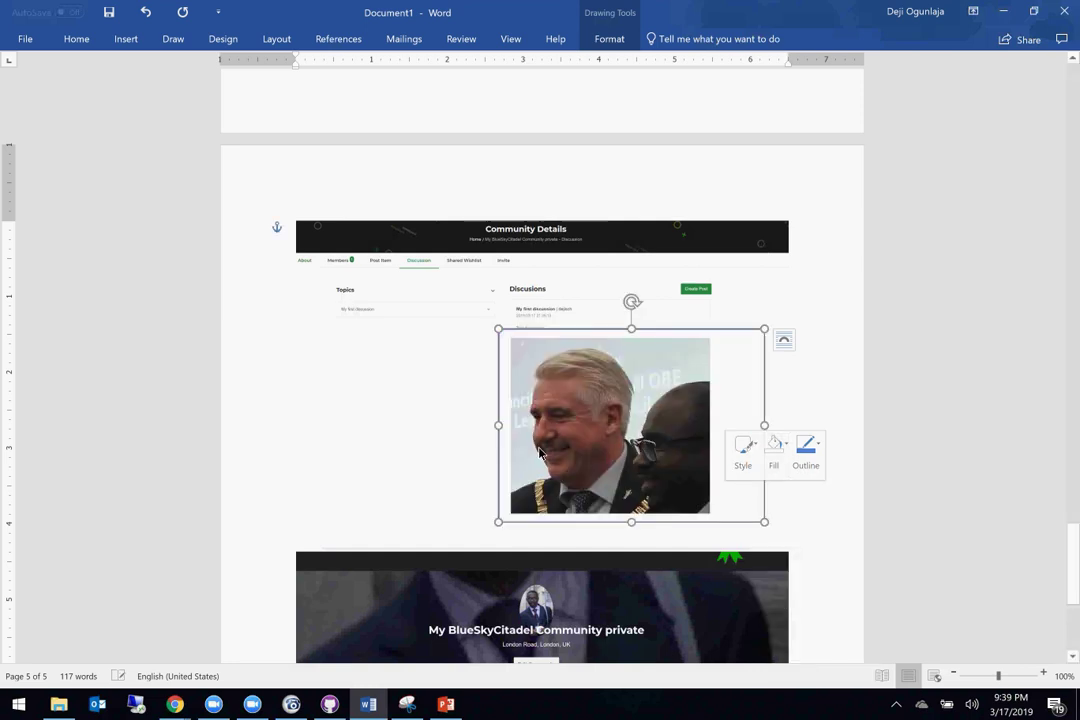
Step: Draw an arrow shape pointing at the posted photo
click(120, 40)
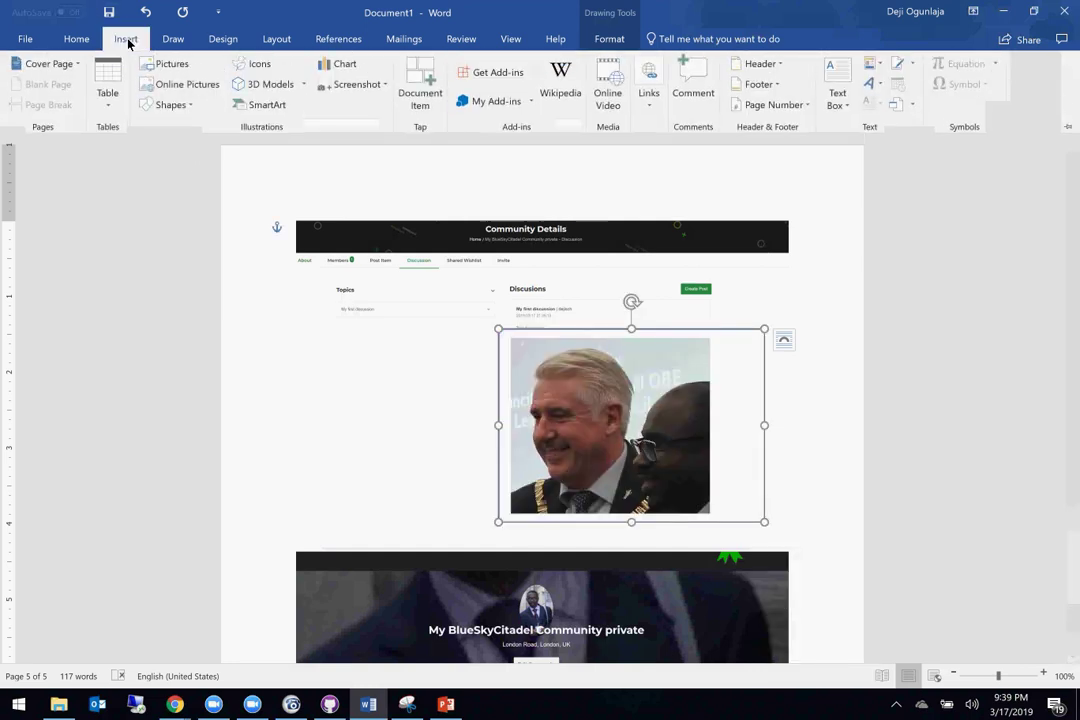
click(167, 105)
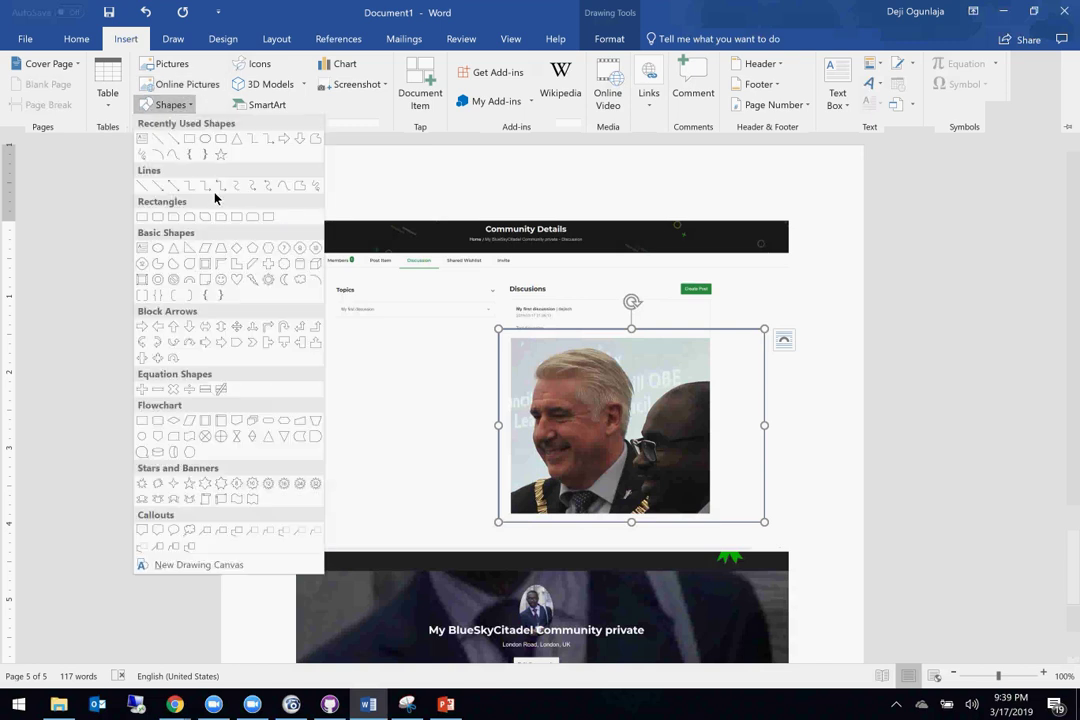
click(162, 193)
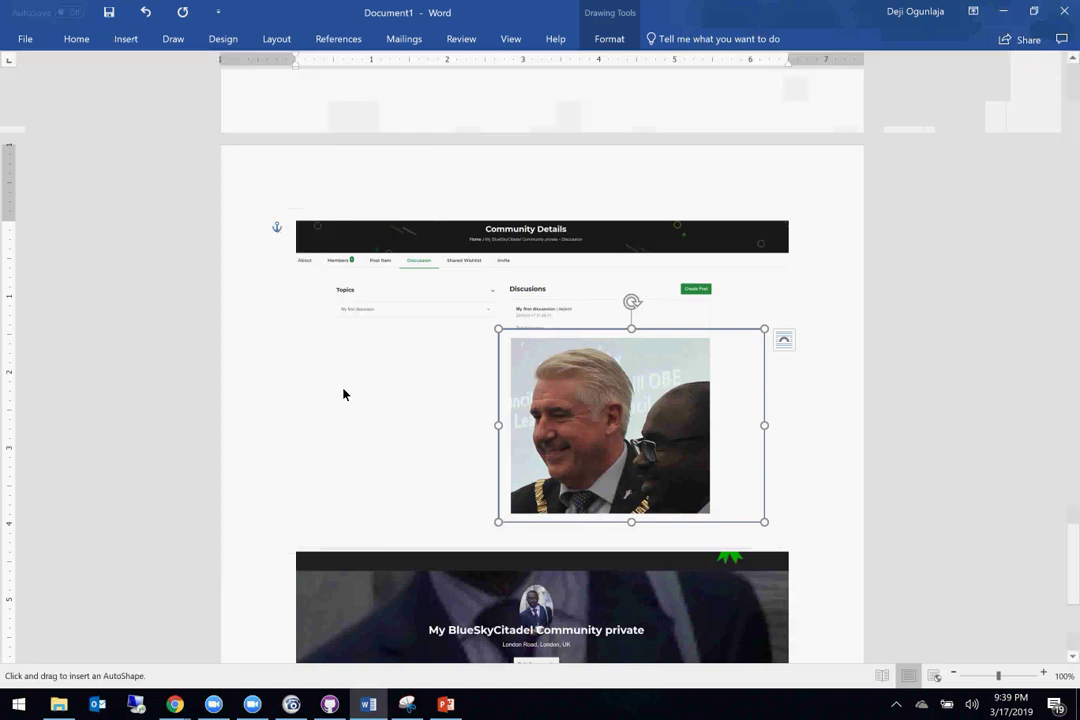
drag(356, 392, 496, 391)
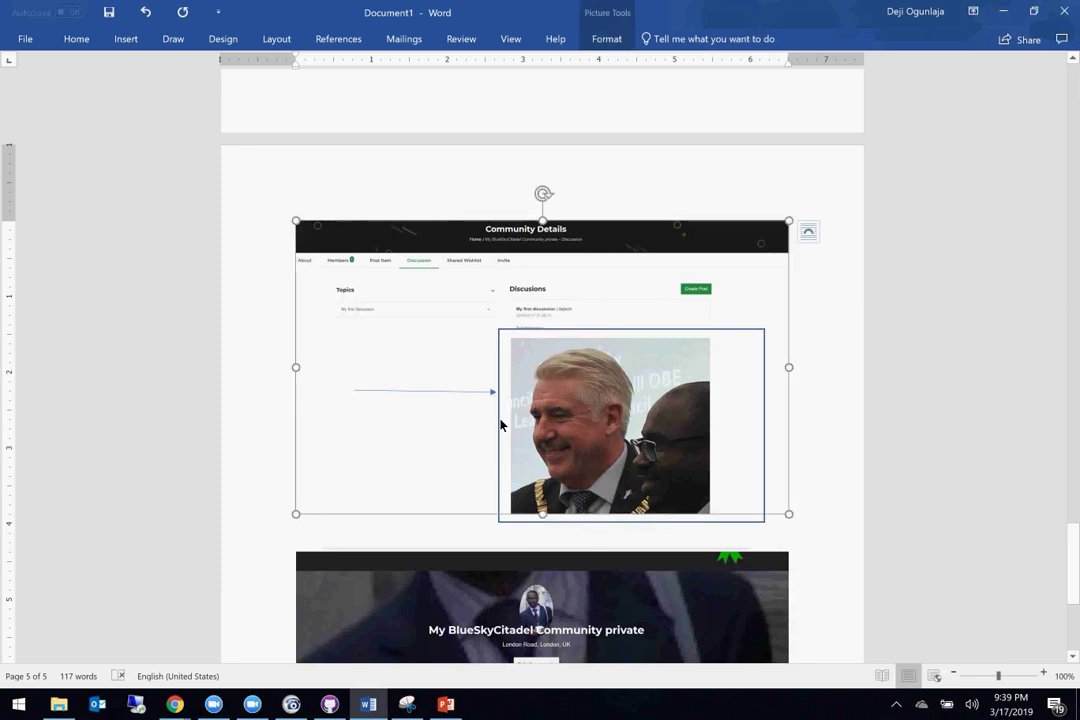
click(500, 425)
key(Escape)
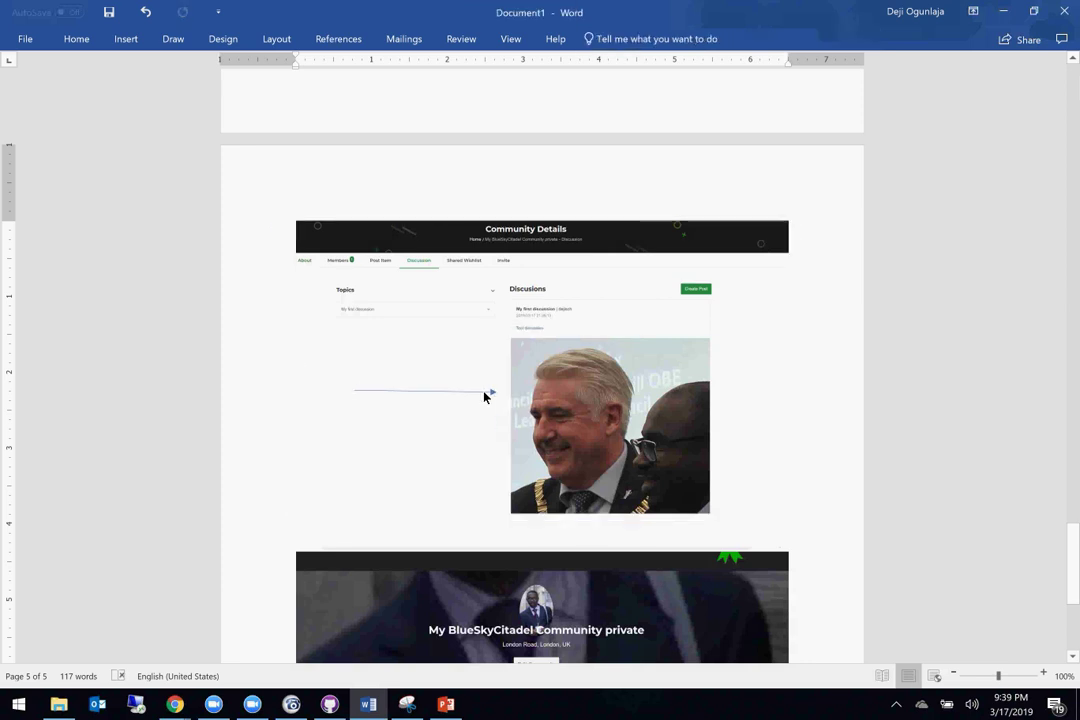
drag(484, 396, 484, 396)
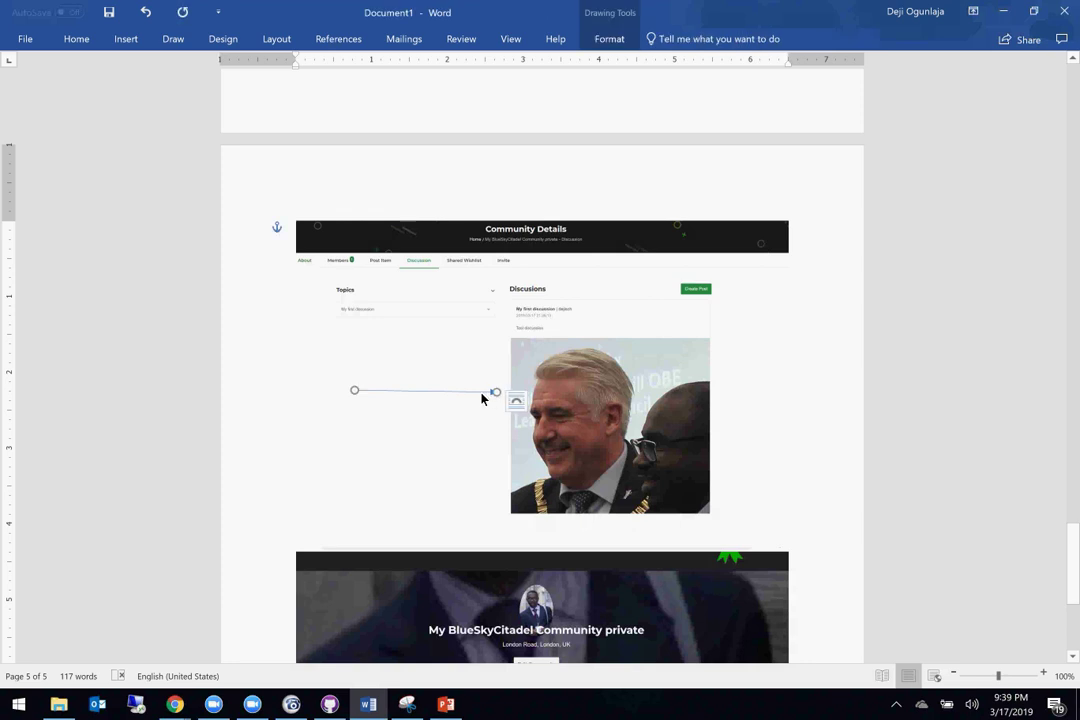
Step: Give the arrow a 6 pt outline weight and standard red outline colour
right_click(482, 398)
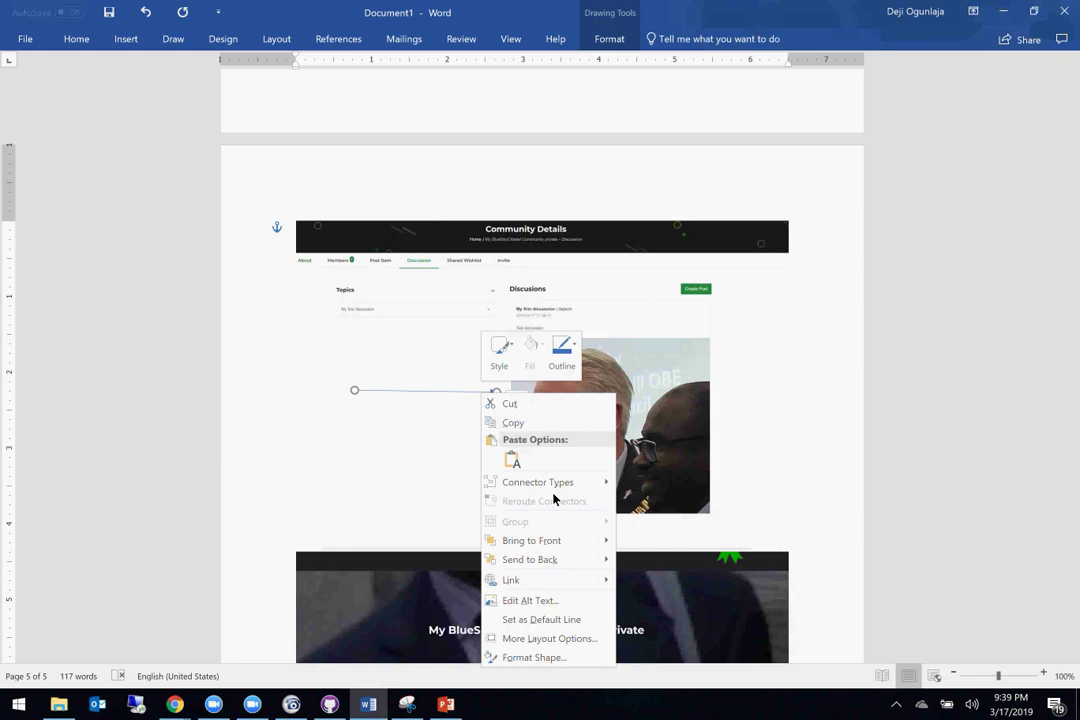
click(560, 352)
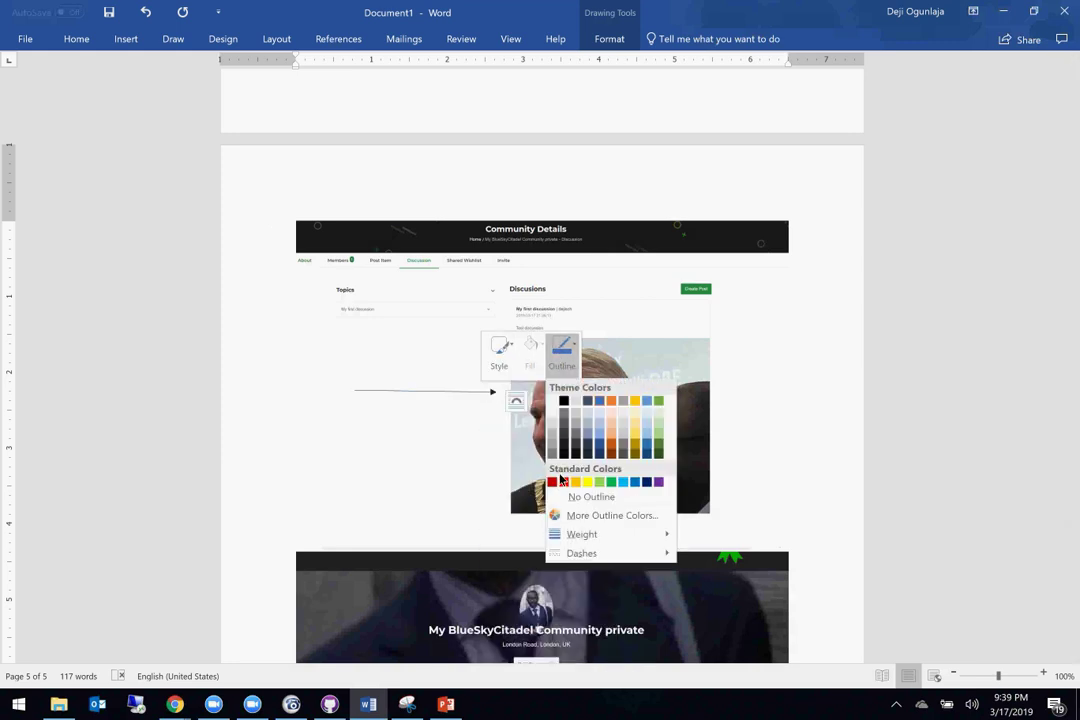
mouse_move(586, 535)
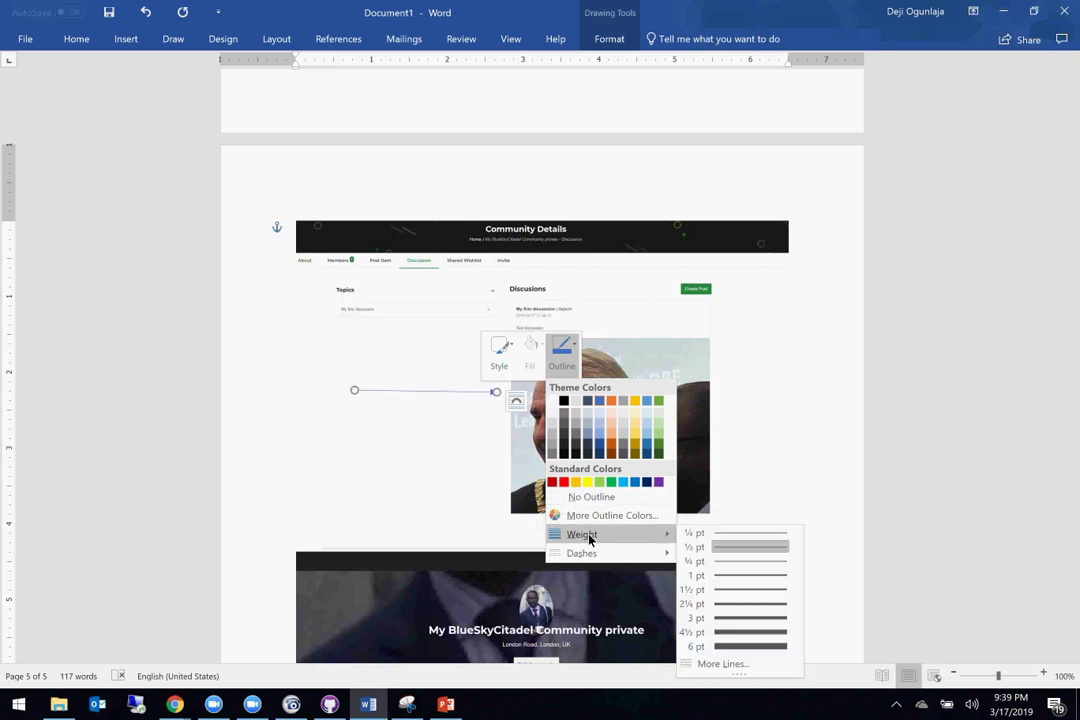
click(744, 647)
click(562, 350)
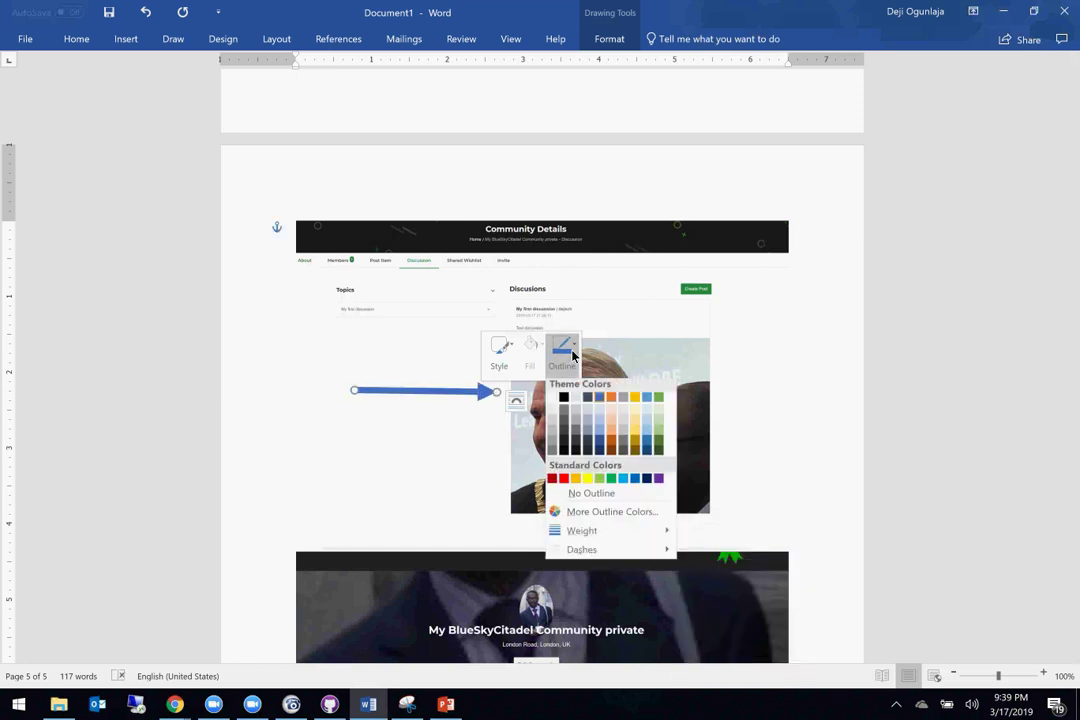
click(563, 482)
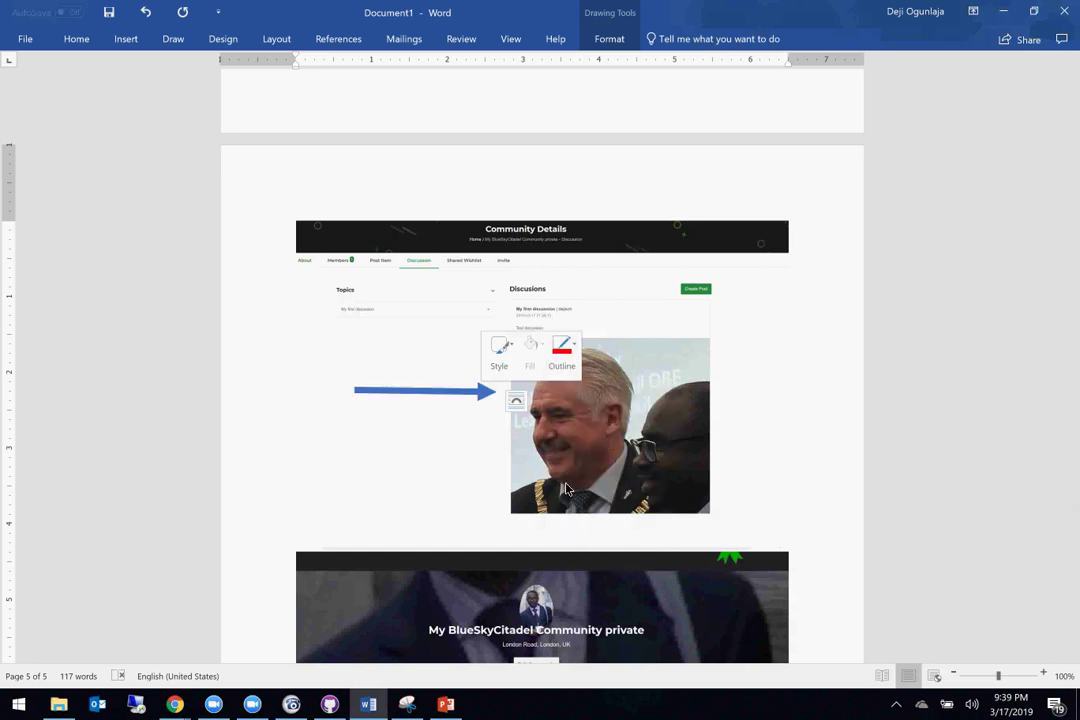
click(712, 430)
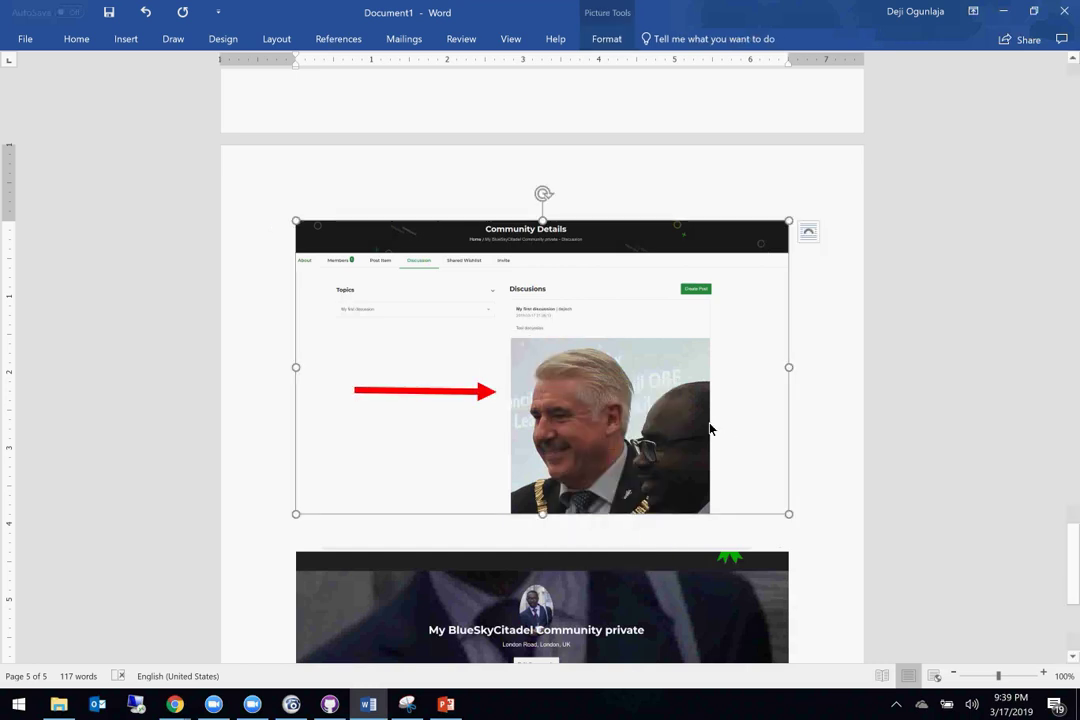
Step: Pick the red pen on the Draw tab and loop freehand ink around the posted photo
click(124, 44)
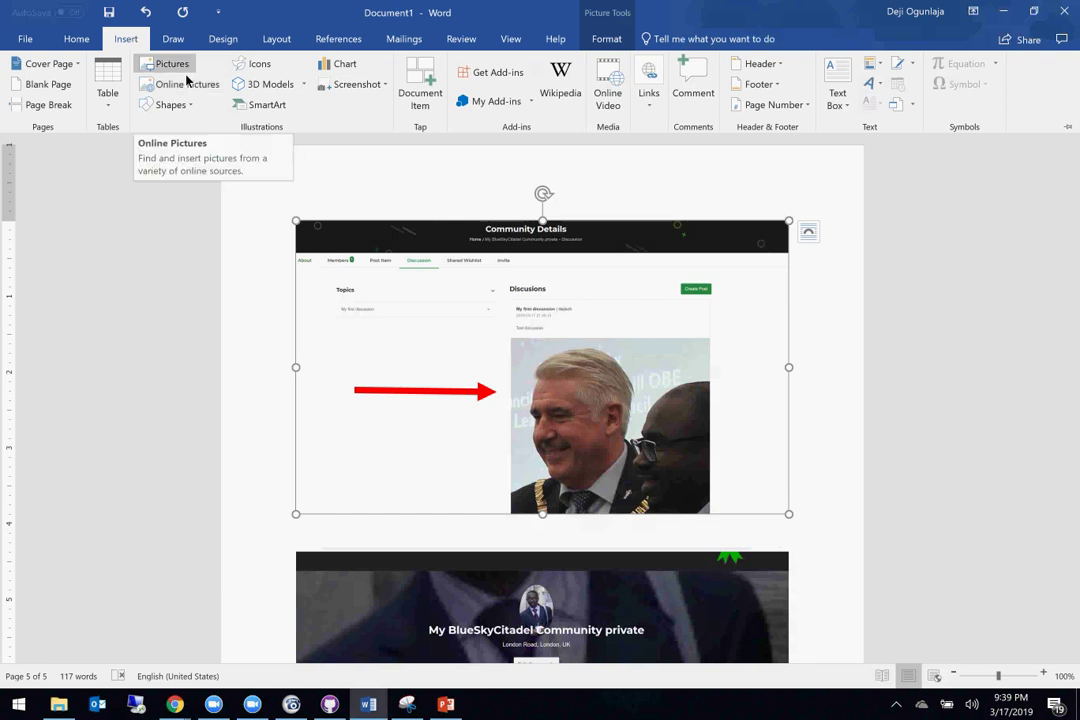
click(173, 38)
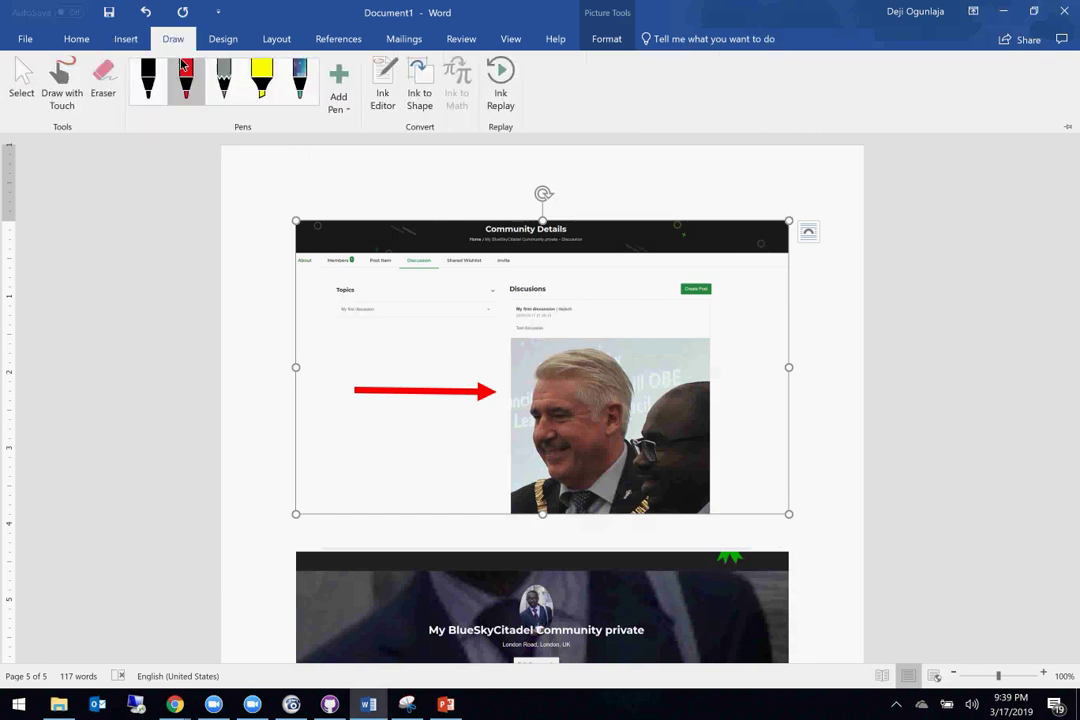
click(185, 82)
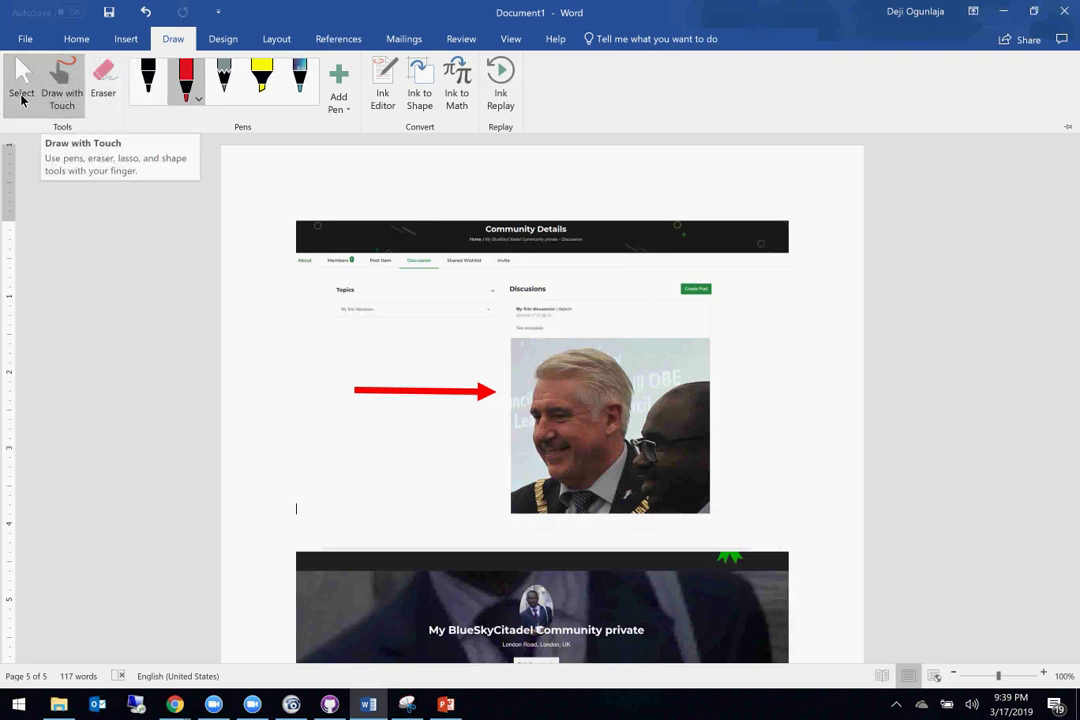
click(12, 82)
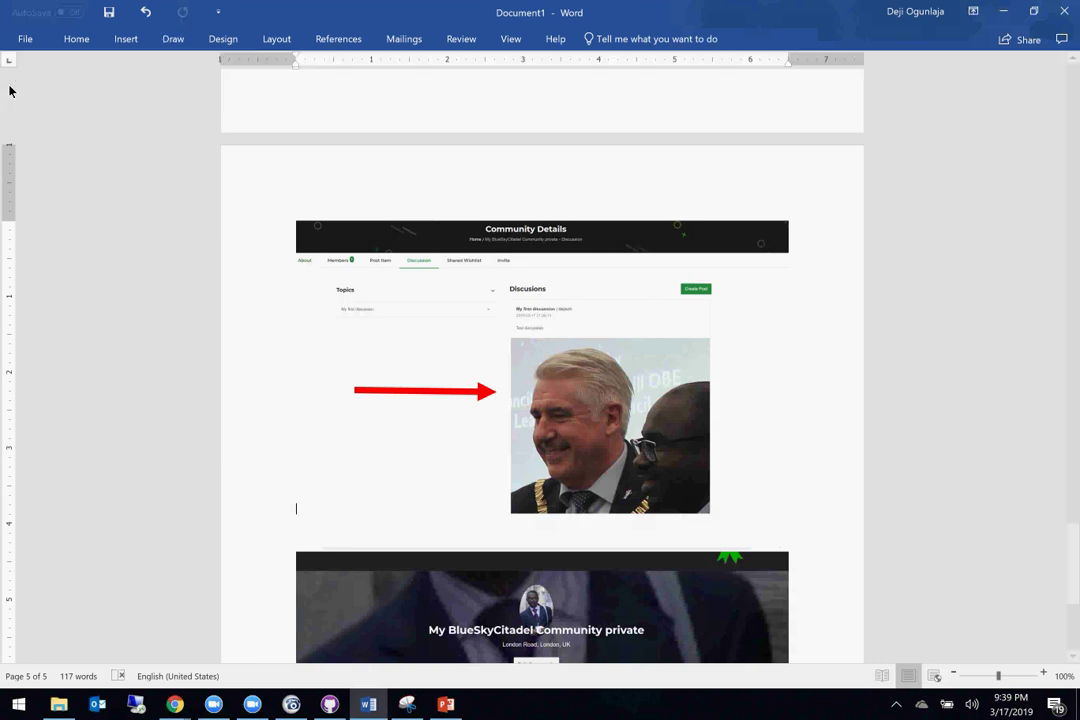
click(179, 41)
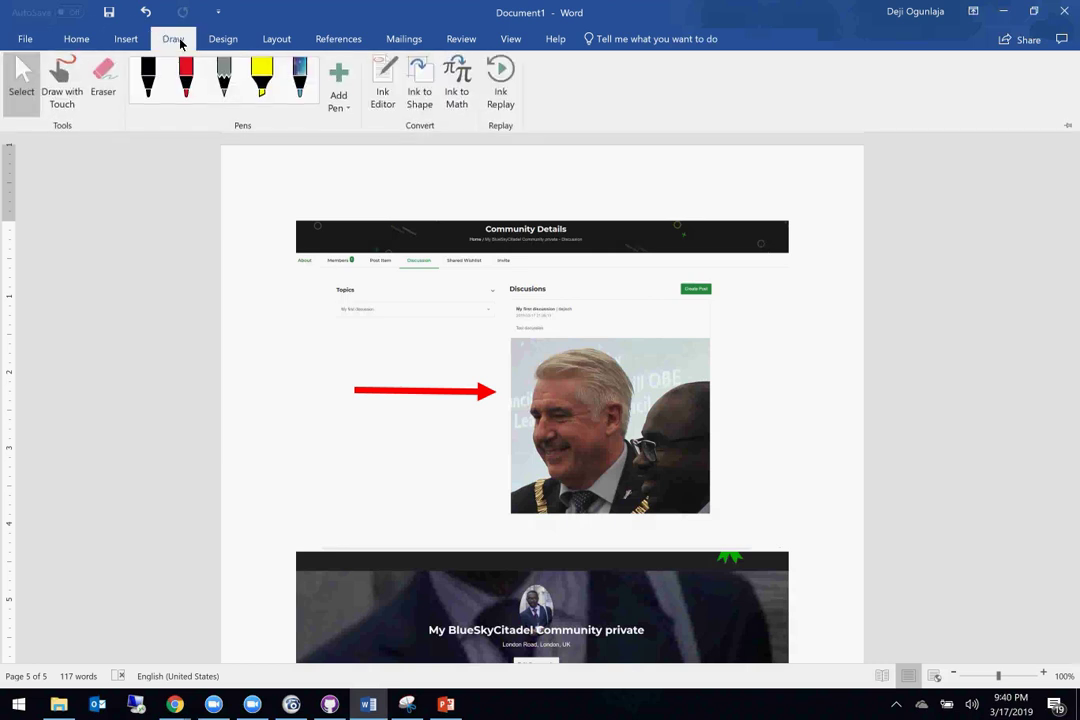
click(180, 78)
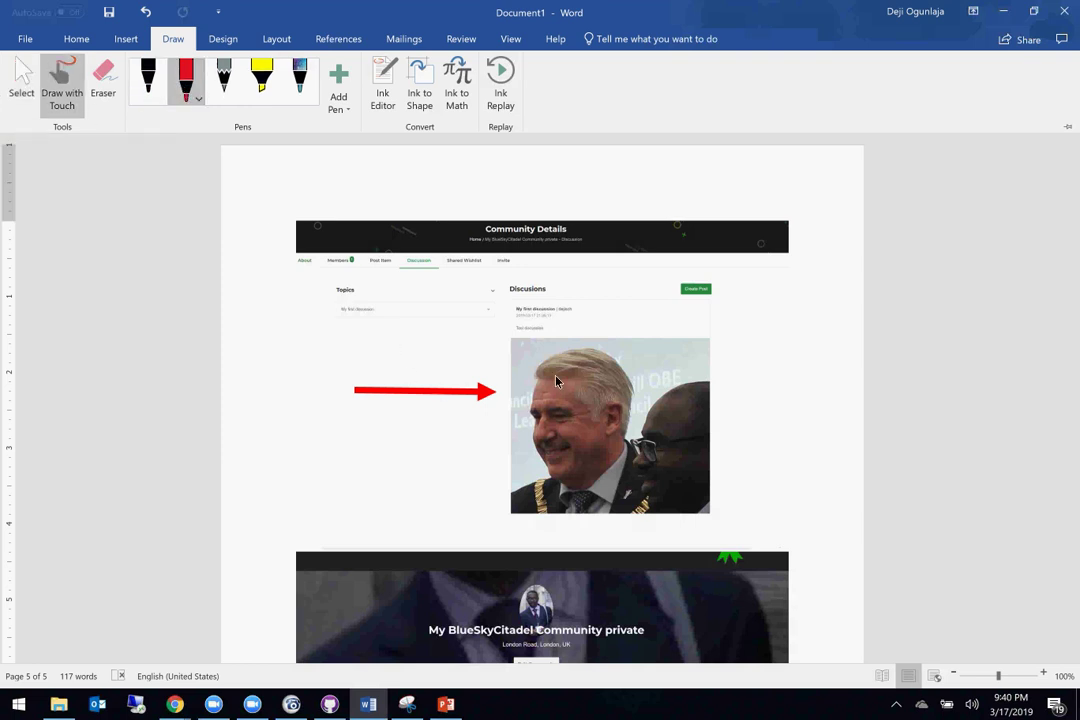
mouse_move(620, 325)
mouse_down()
mouse_move(467, 445)
mouse_move(767, 458)
mouse_move(632, 335)
mouse_up()
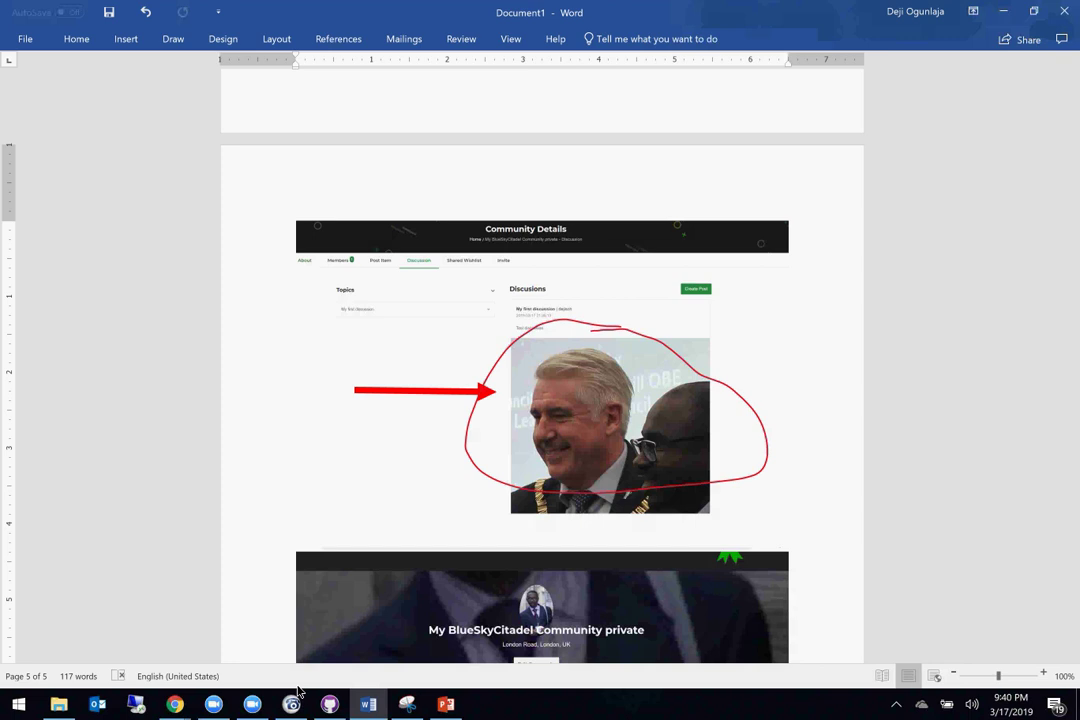
Step: Switch to Giftrete and start a new wishlist from the wishlist overview
click(175, 704)
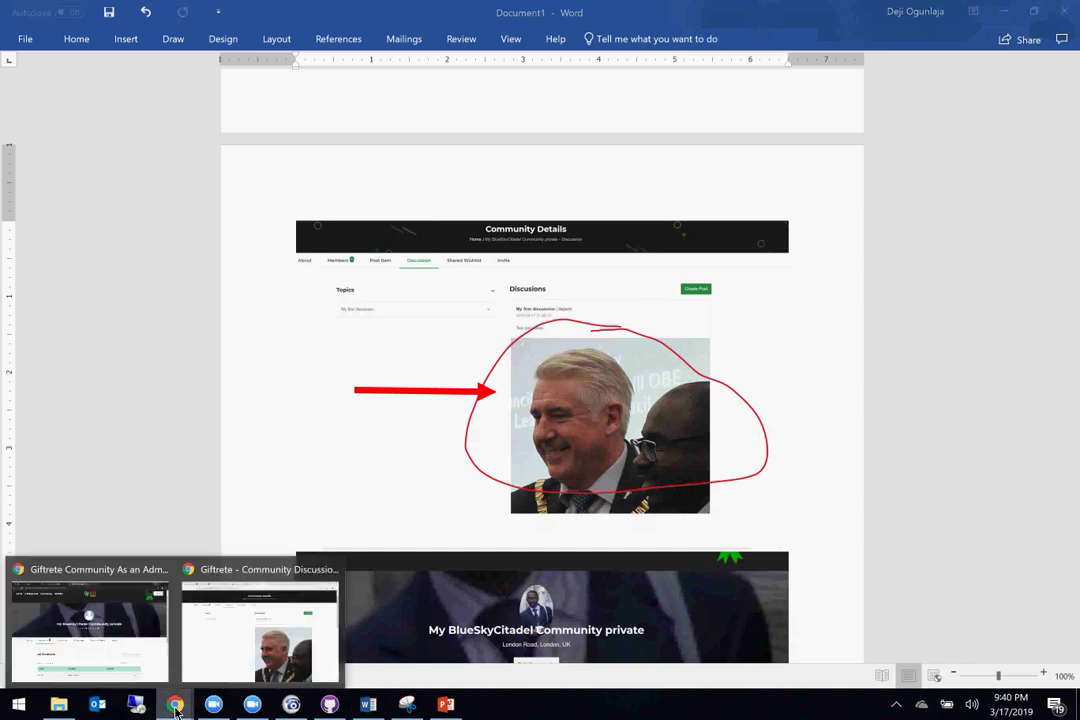
click(218, 659)
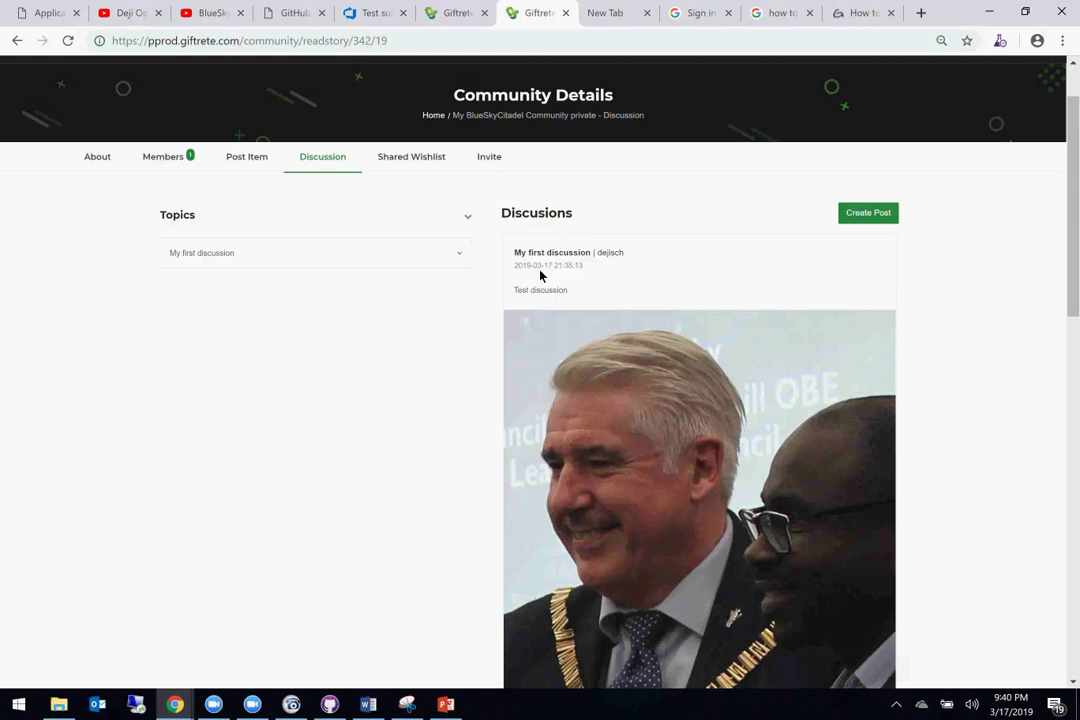
click(411, 159)
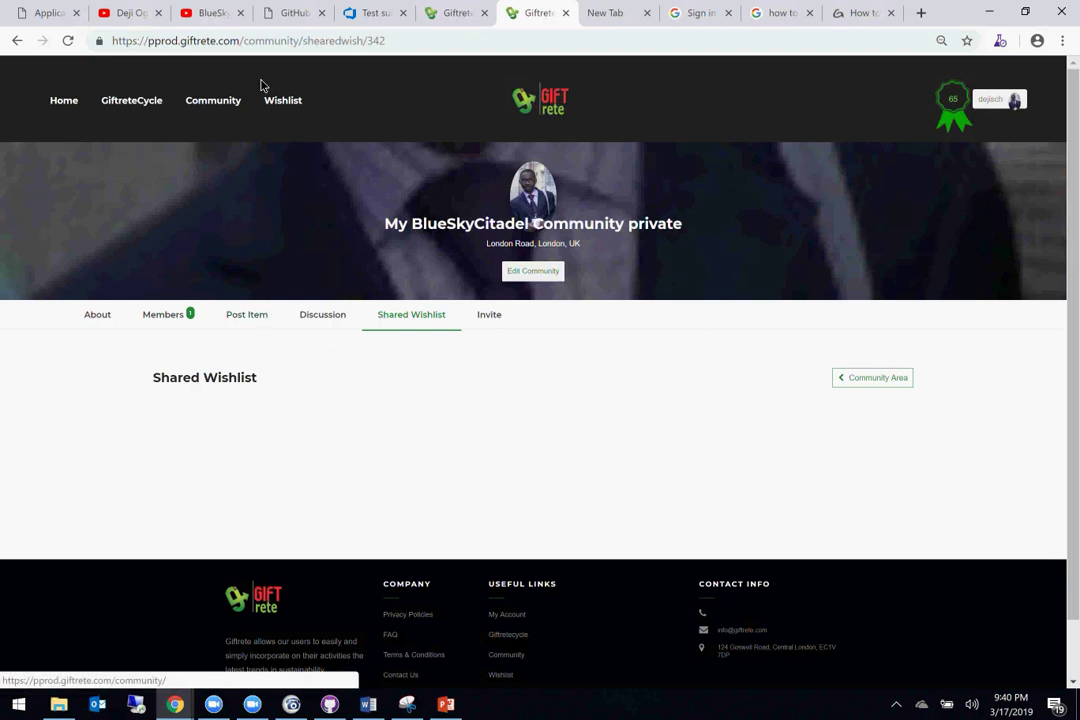
click(281, 102)
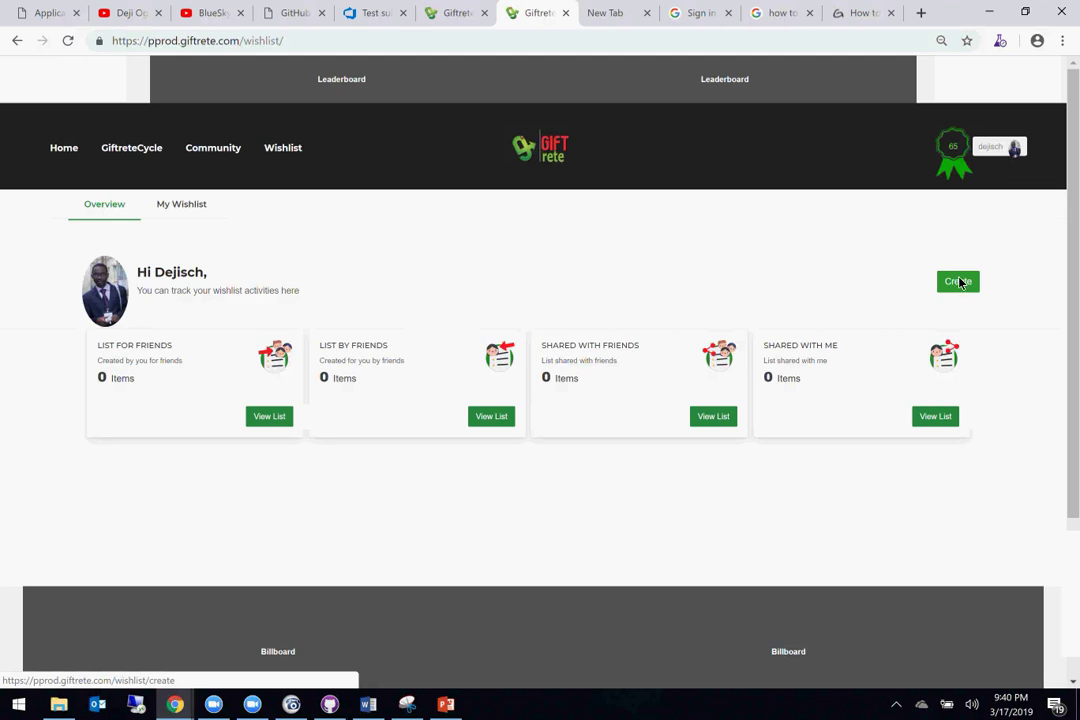
click(958, 282)
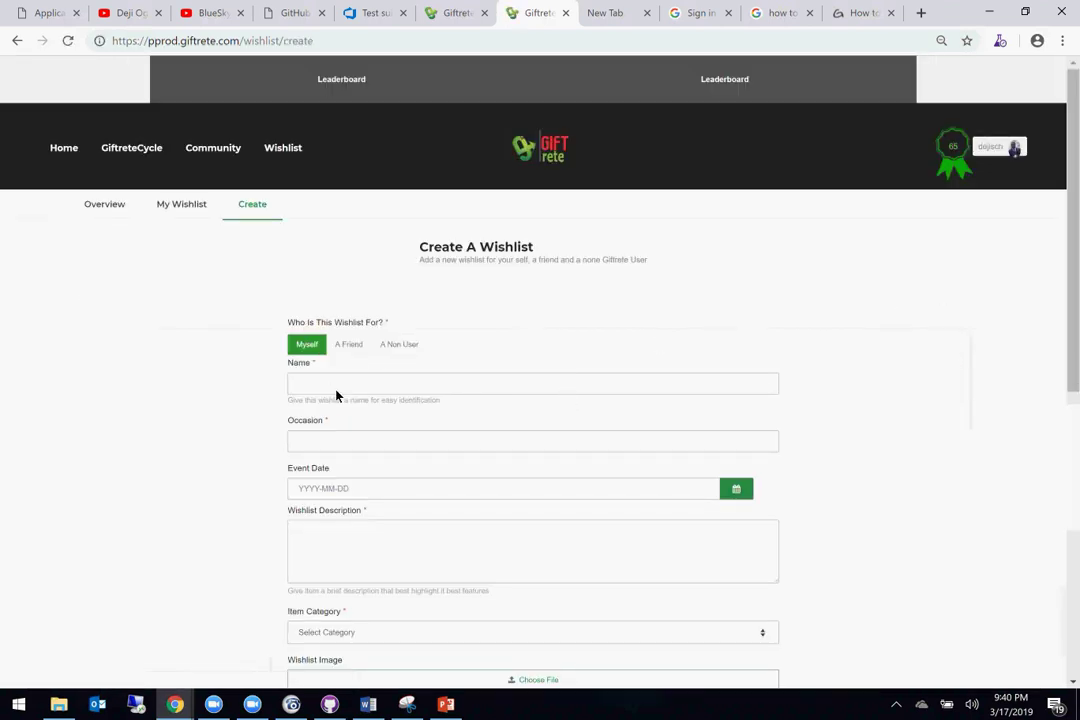
Step: Name the wishlist 'My BlueSkyWishlist' with occasion Graduation and event date 2019-03-17
click(332, 384)
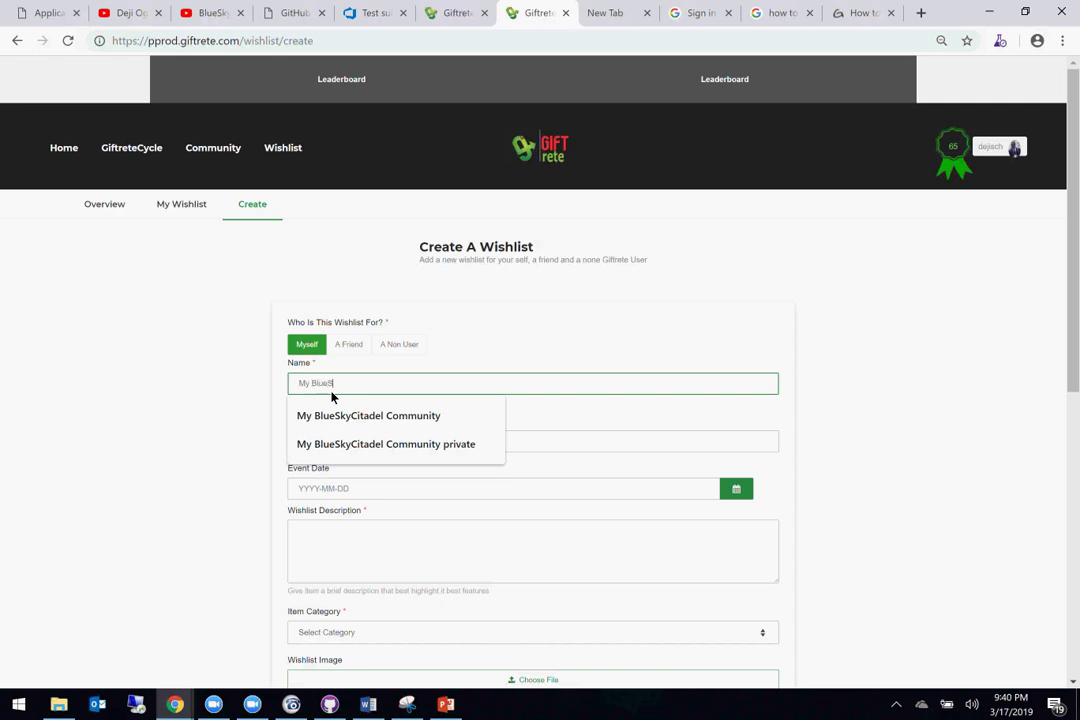
text(My BlueSkyWishlist)
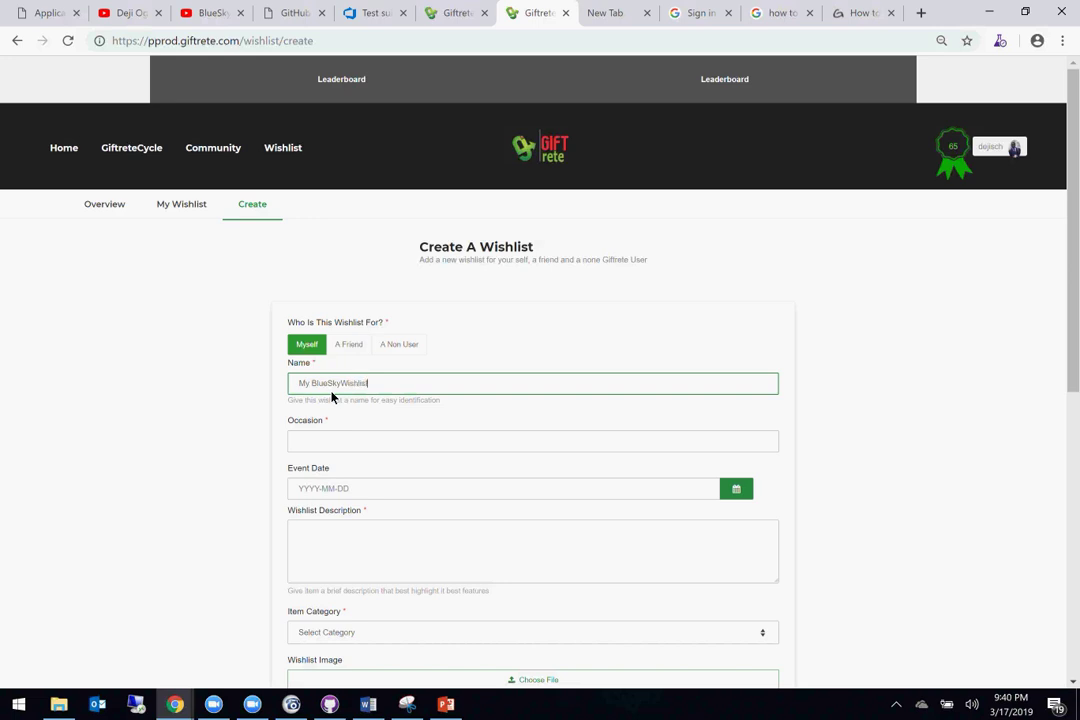
click(324, 447)
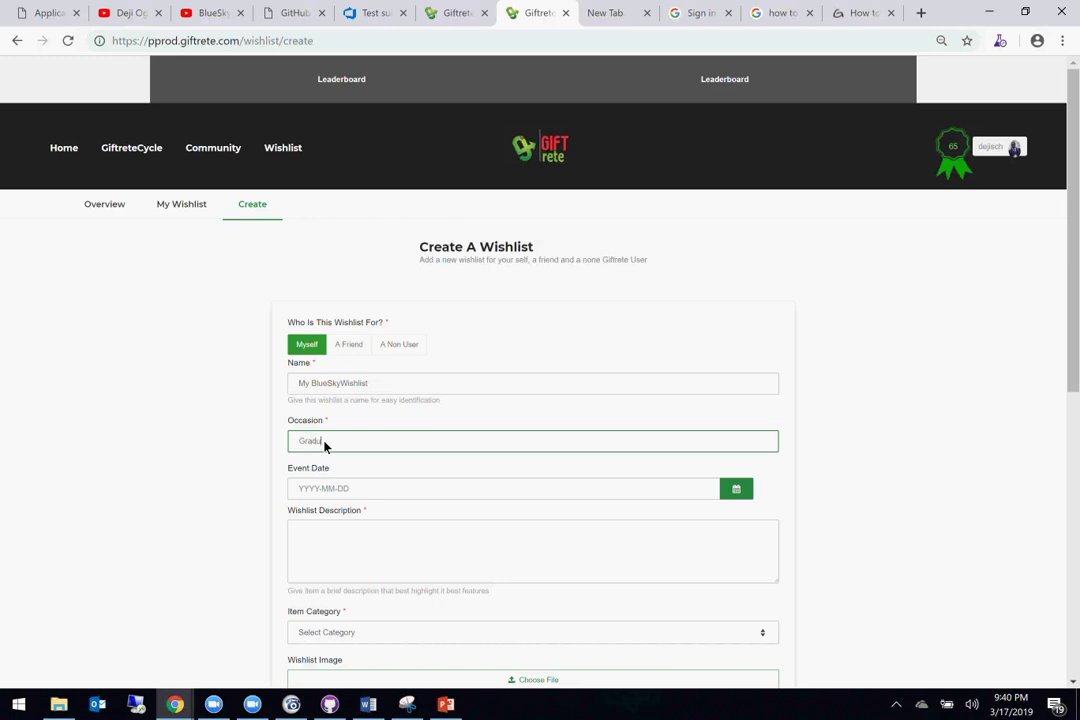
text(Graduation)
click(354, 489)
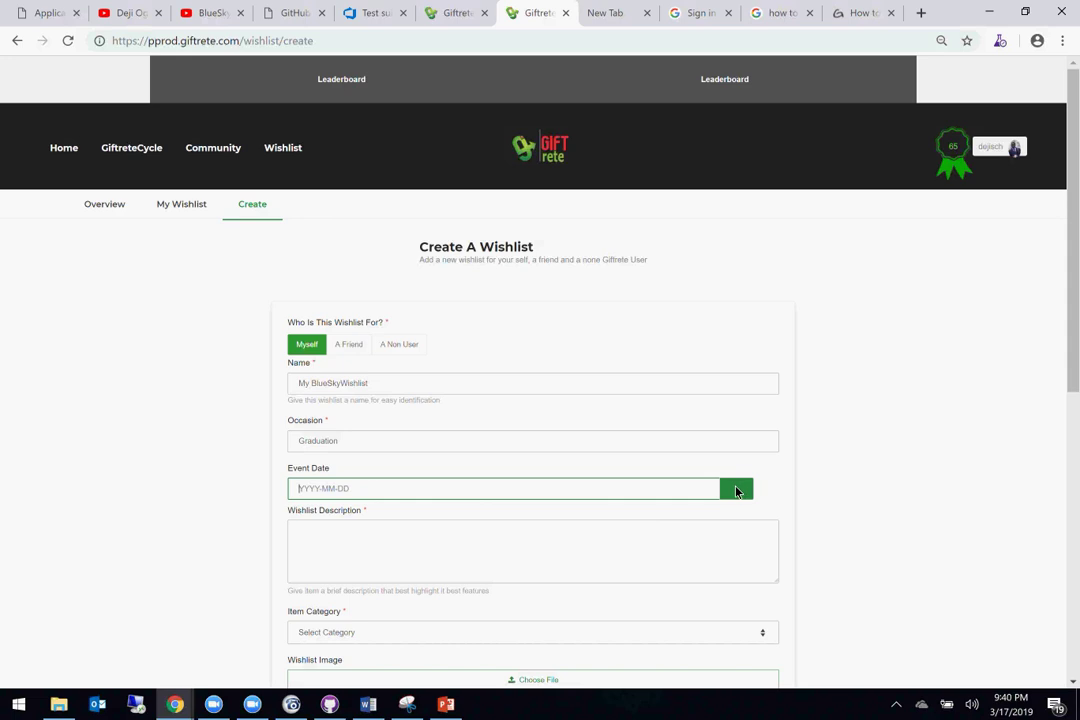
click(736, 491)
click(698, 546)
Step: Fill the description with repeated copies of the wishlist name over two lines
click(463, 568)
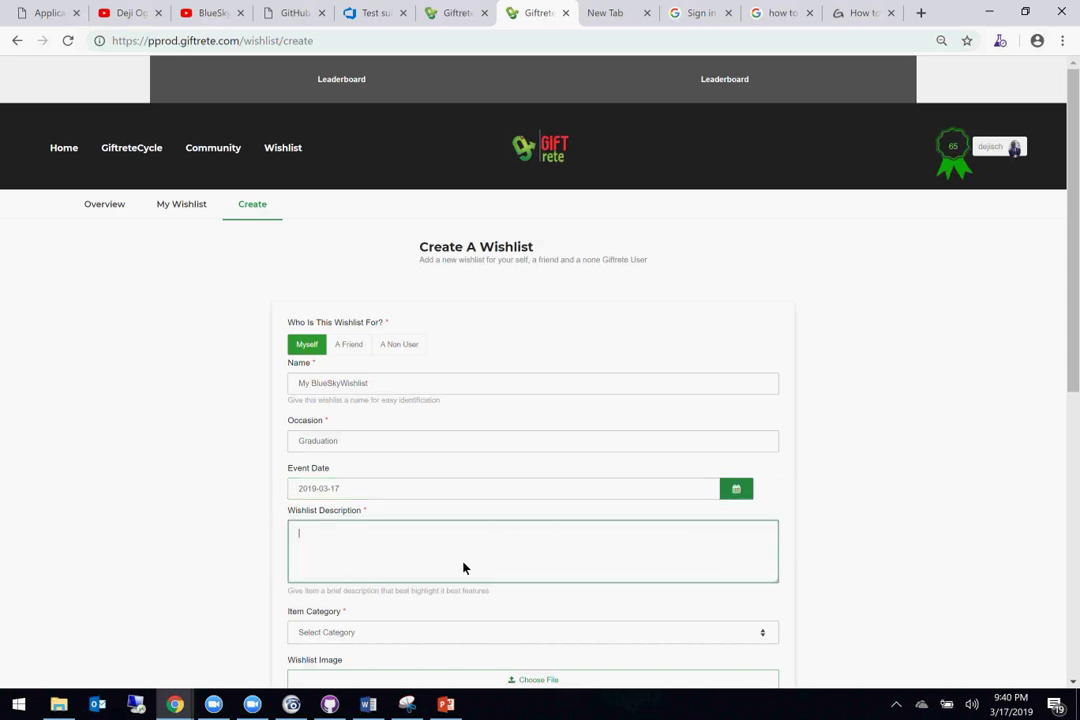
triple_click(380, 390)
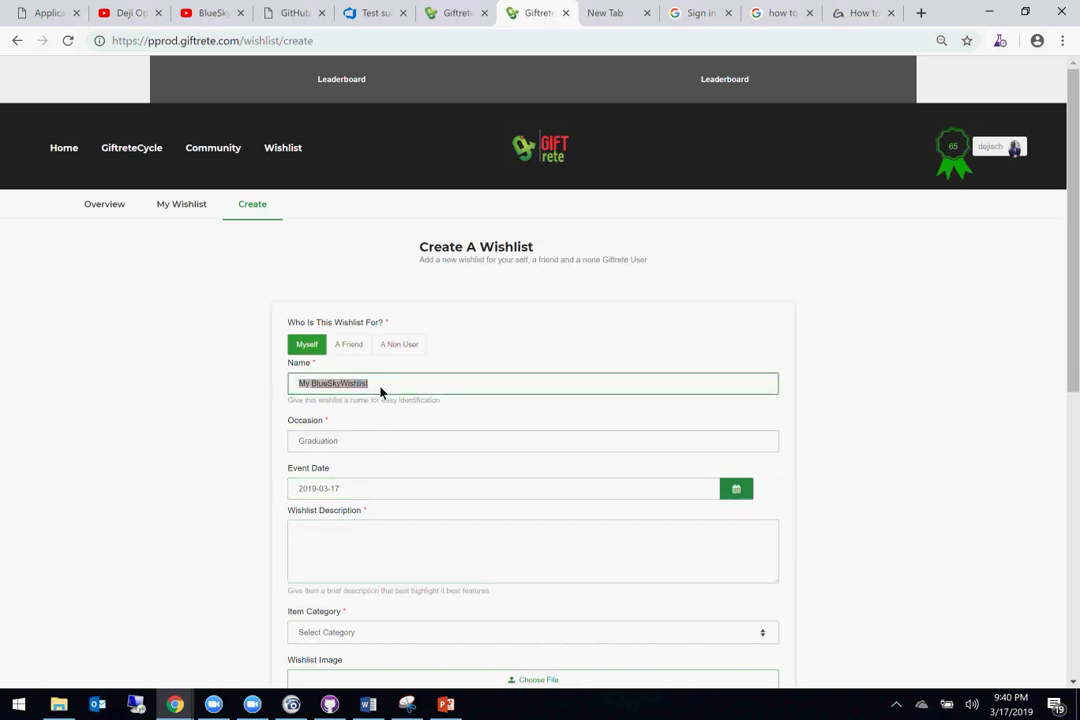
click(363, 550)
key(ctrl+v)
key(ctrl+v)
key(ctrl+v)
key(ctrl+v)
key(ctrl+v)
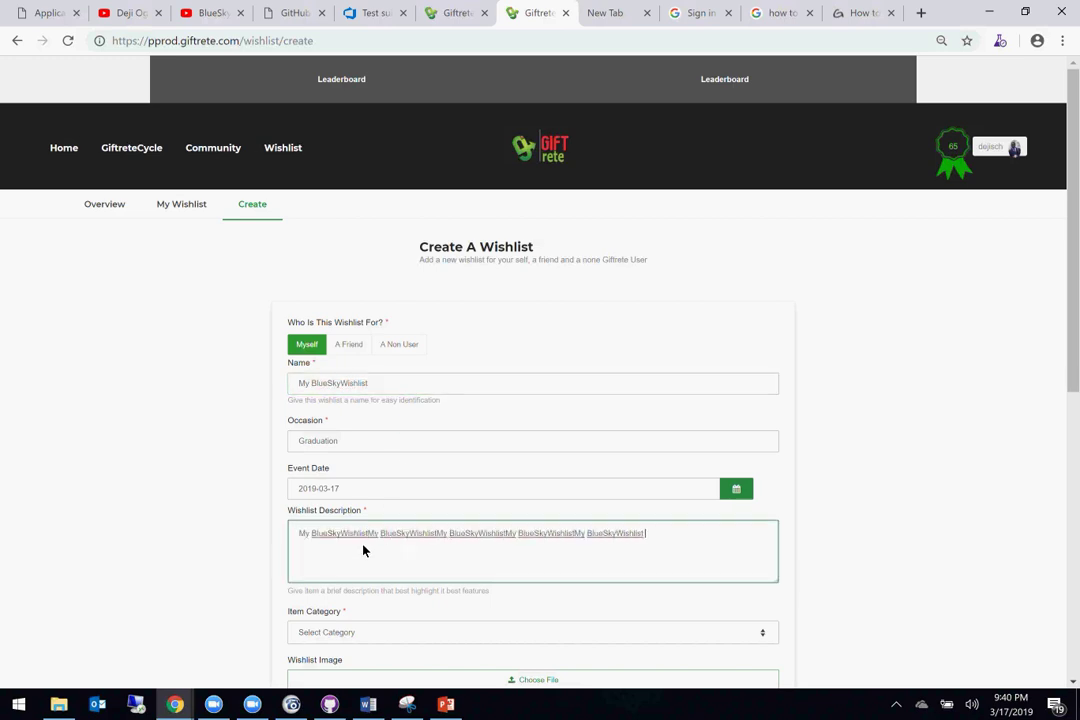
key(ctrl+v)
key(ctrl+v)
key(ctrl+v)
key(ctrl+v)
key(ctrl+v)
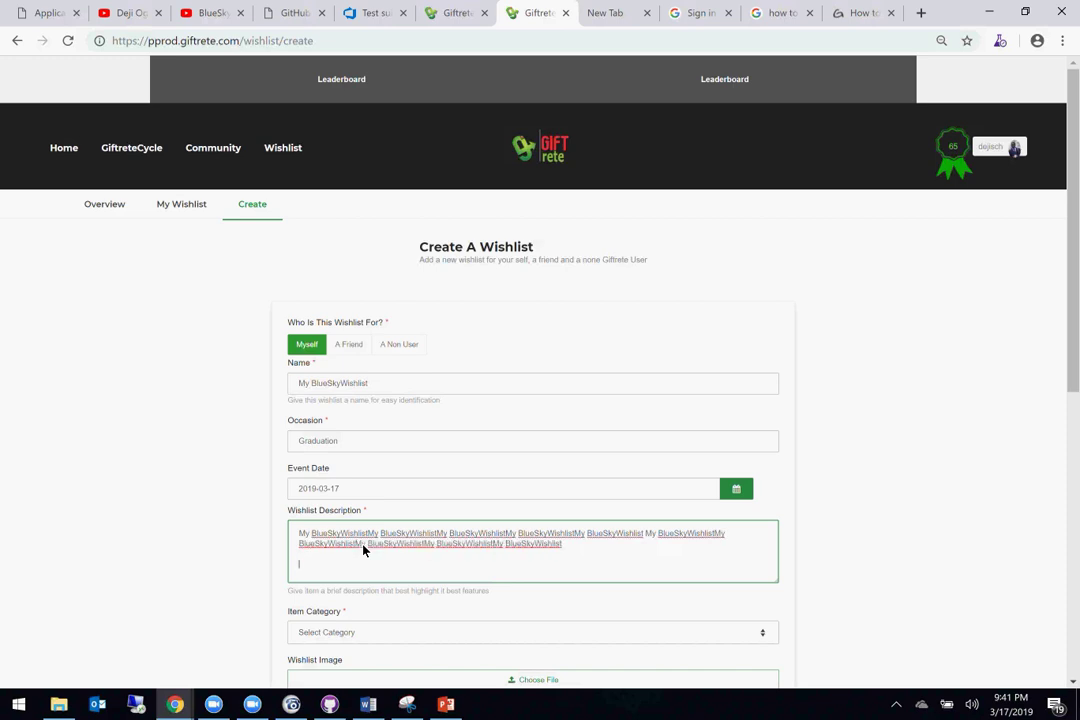
key(Return)
key(ctrl+v)
key(ctrl+v)
key(ctrl+v)
key(ctrl+v)
key(ctrl+v)
key(ctrl+v)
key(ctrl+v)
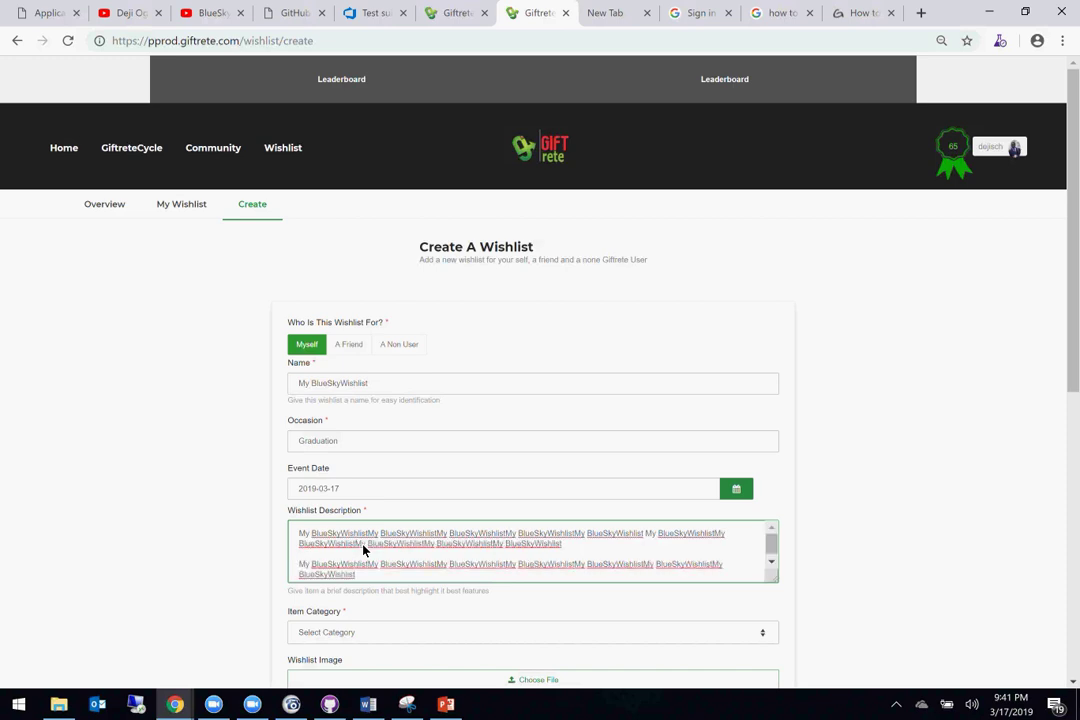
Step: Set the item category to Furniture, attach the photo, and save the wishlist
scroll(381, 412, down, 4)
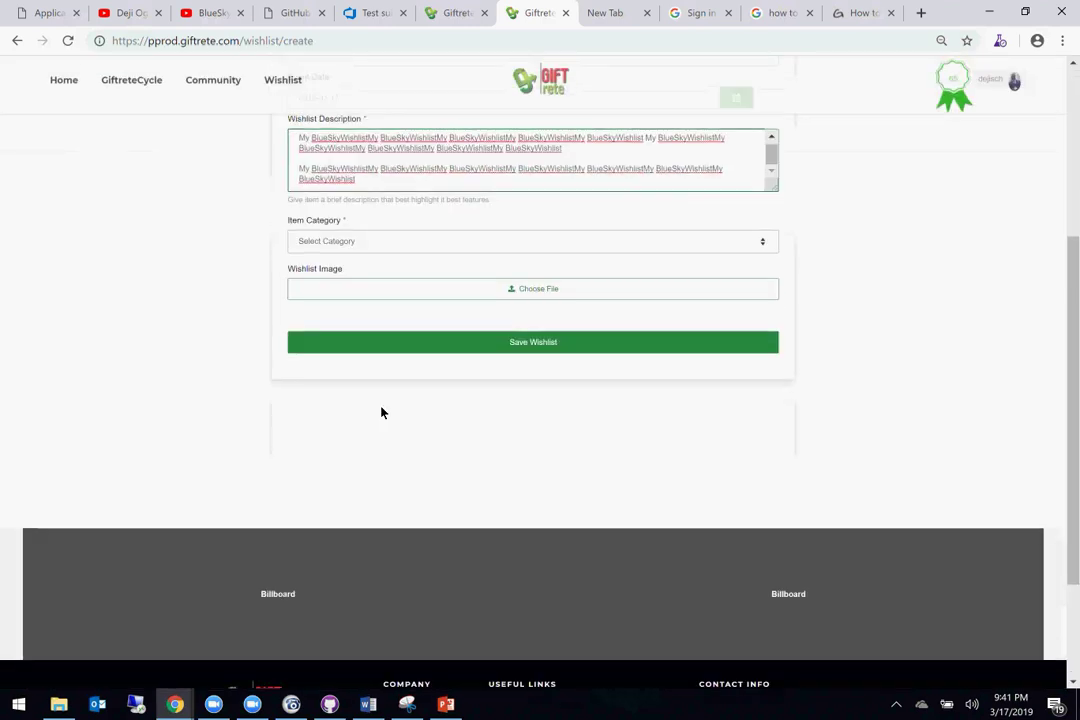
click(351, 245)
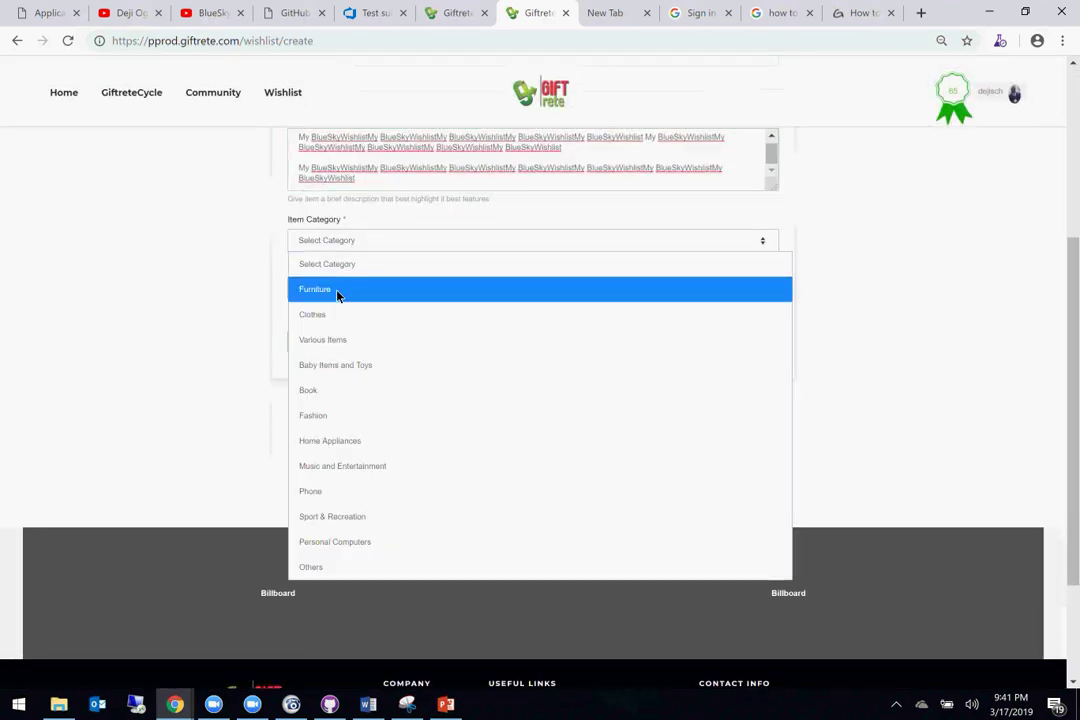
click(337, 291)
click(378, 290)
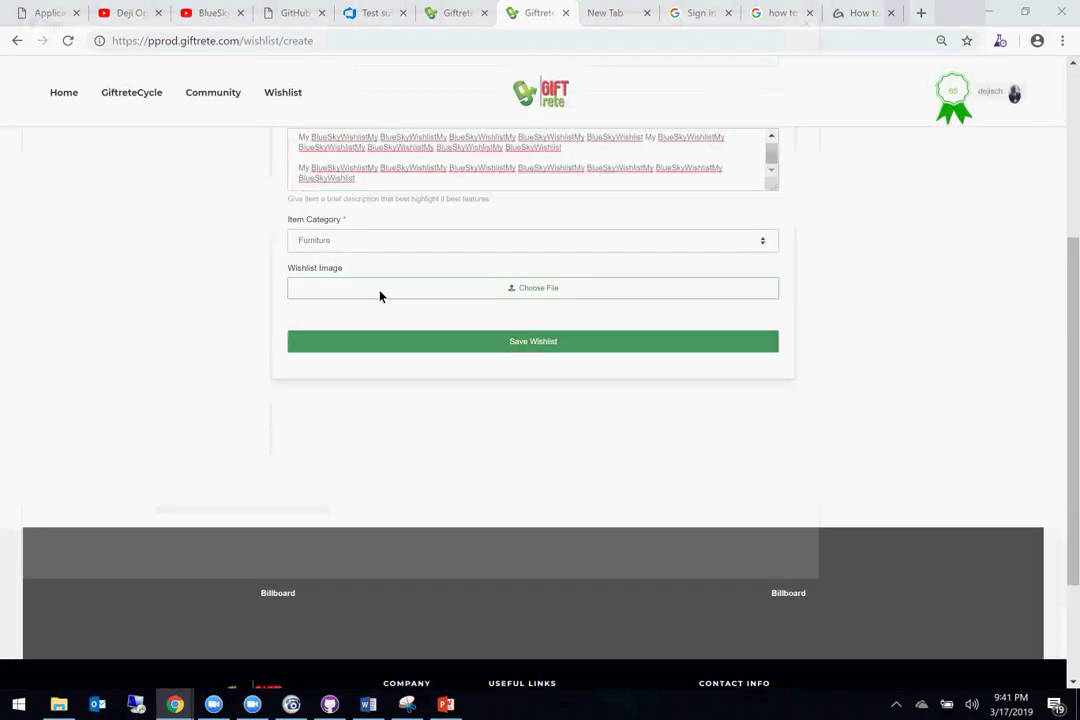
double_click(228, 110)
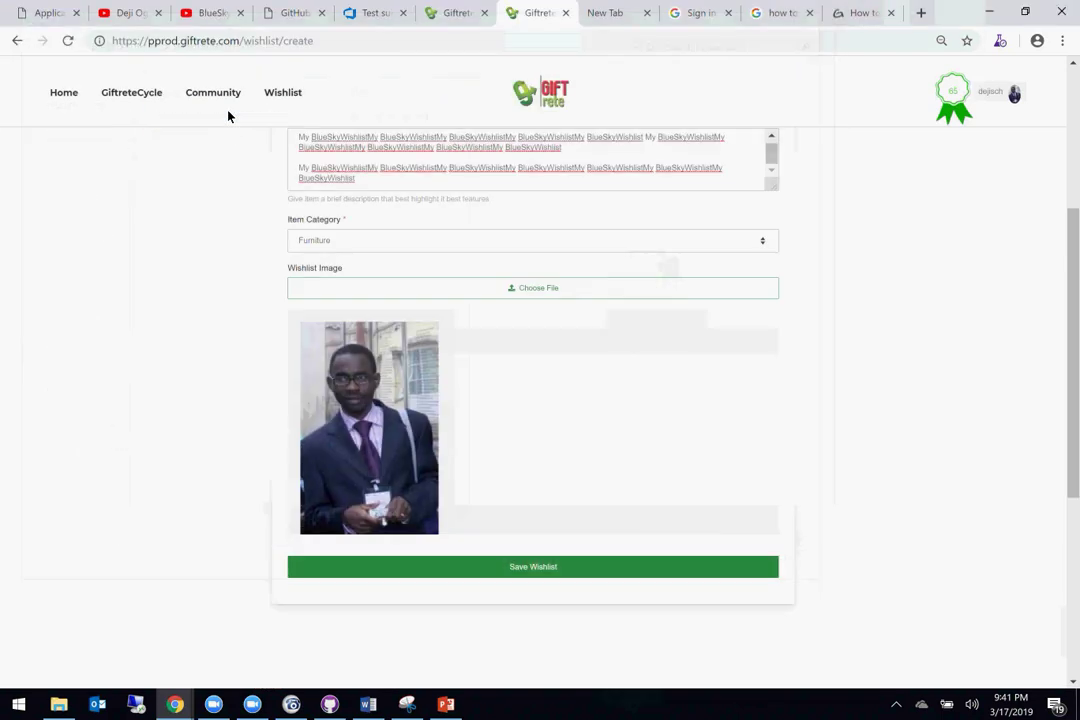
scroll(482, 384, down, 2)
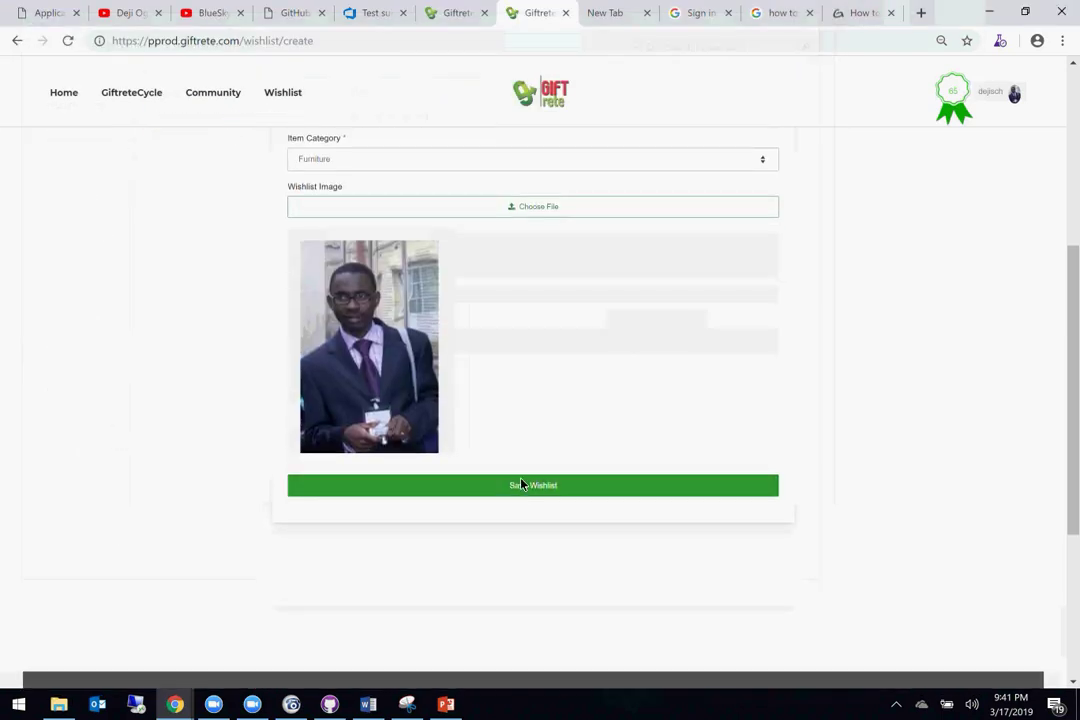
click(521, 484)
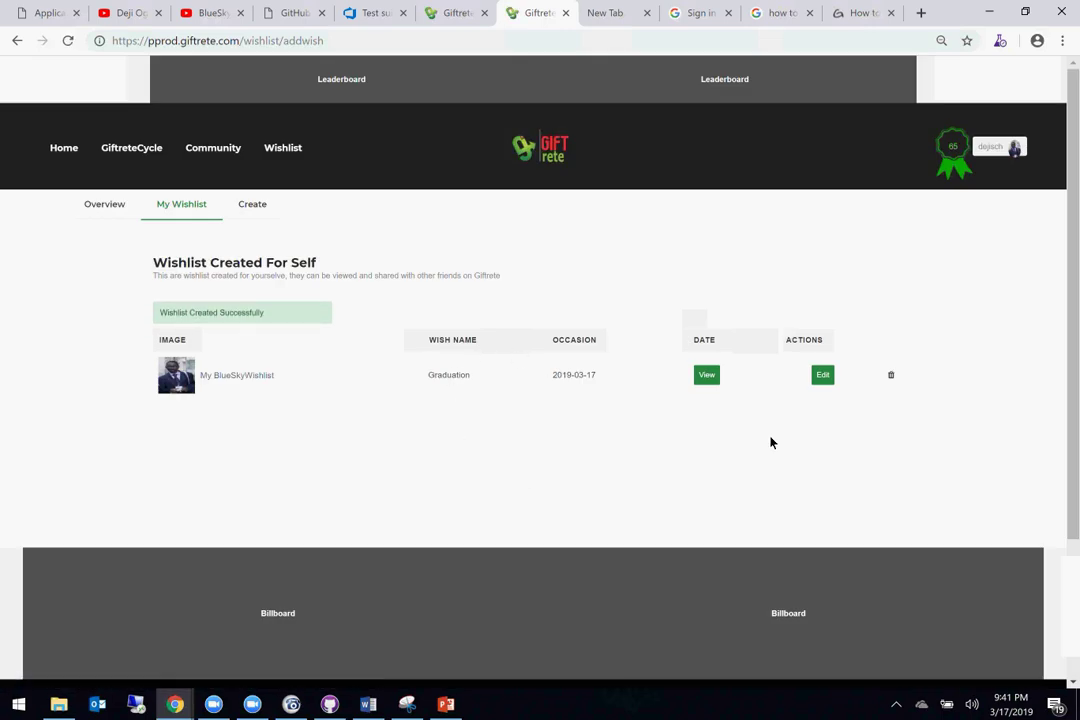
Step: View My BlueSkyWishlist's details: Graduation, 2019-03-17, description, photo and sharing form
click(705, 381)
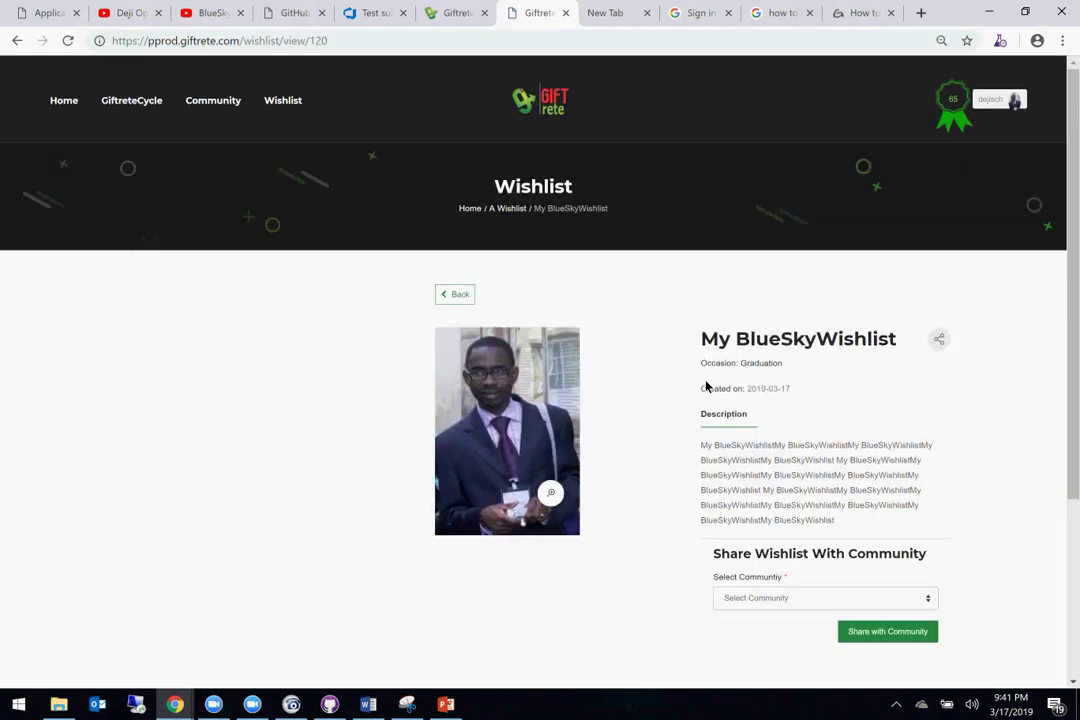
scroll(862, 462, down, 5)
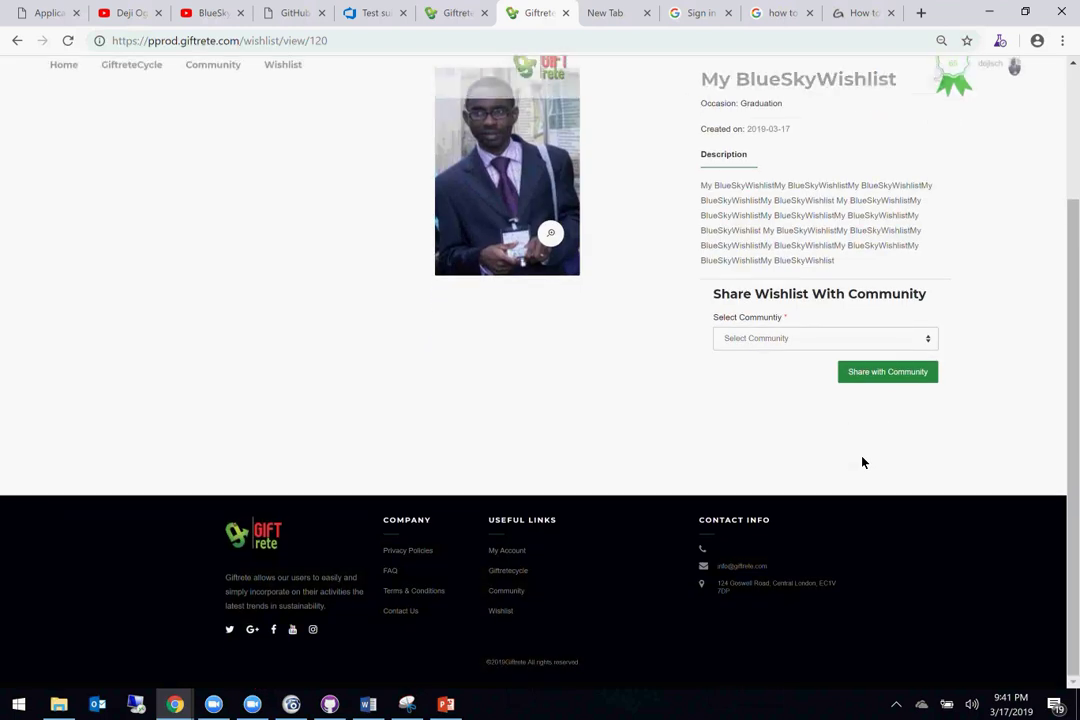
scroll(863, 462, up, 5)
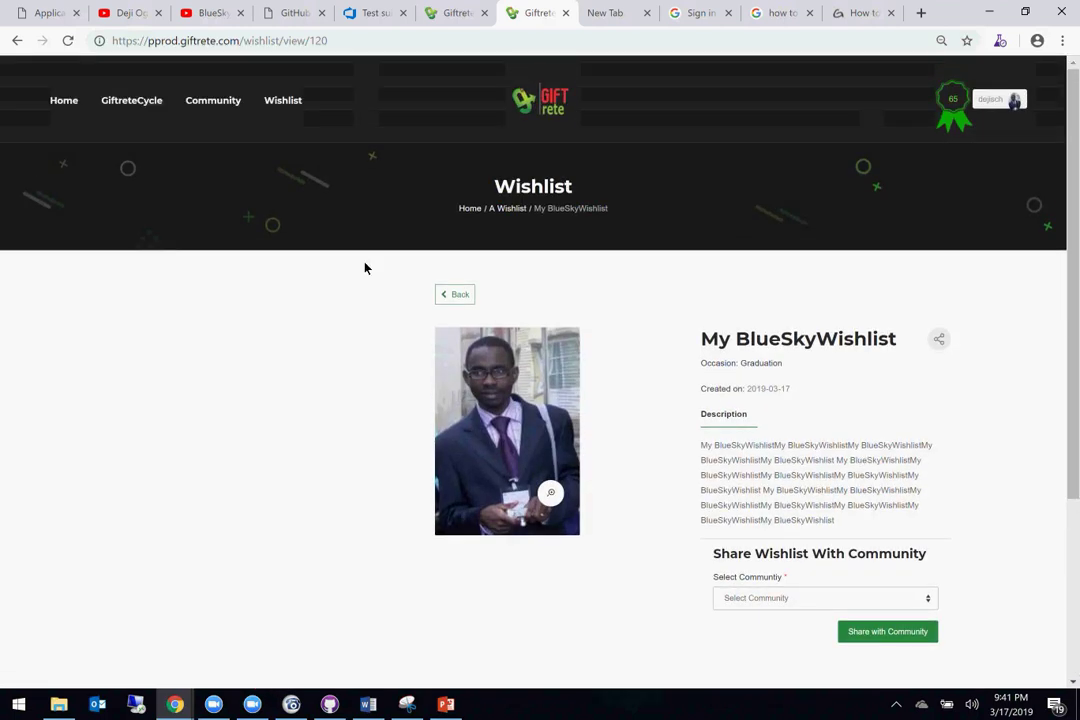
scroll(834, 494, down, 1)
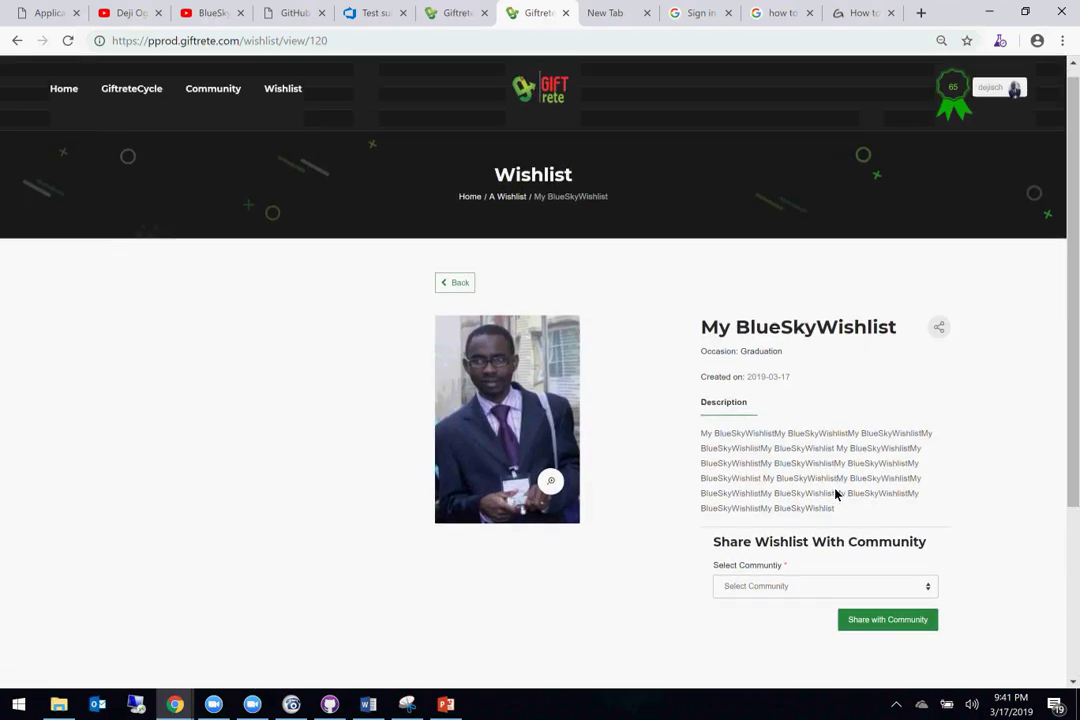
Step: Share the wishlist with My BlueSkyCitadel Community private, then My BlueSkyCitadel Community, dismissing each confirmation
click(820, 545)
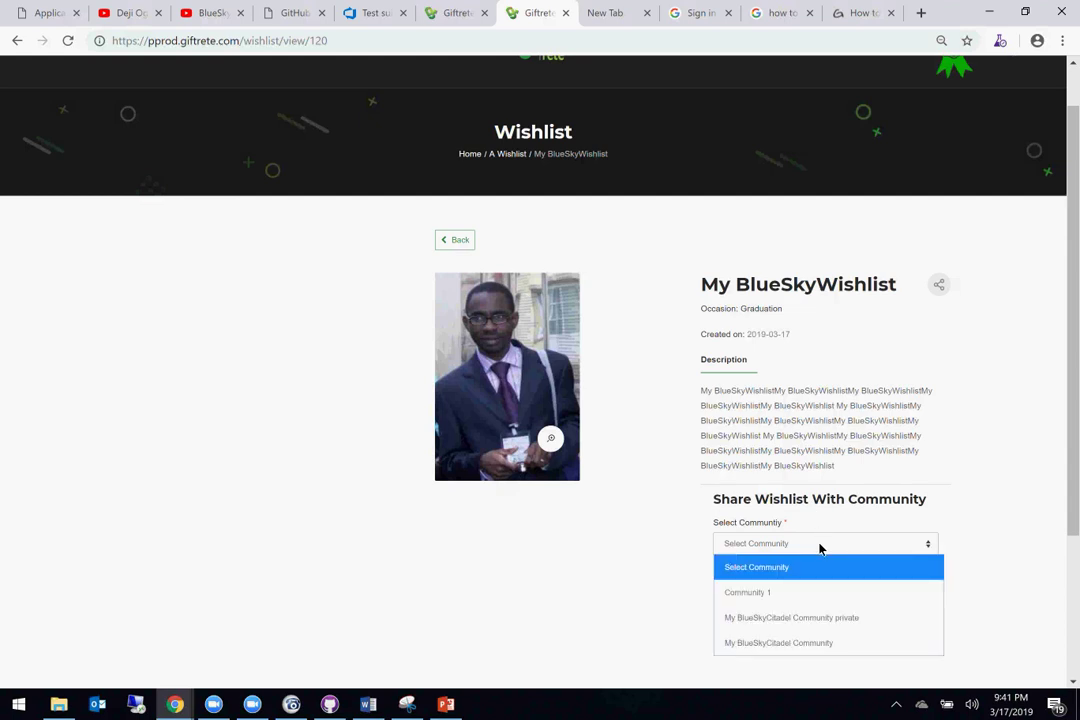
click(800, 618)
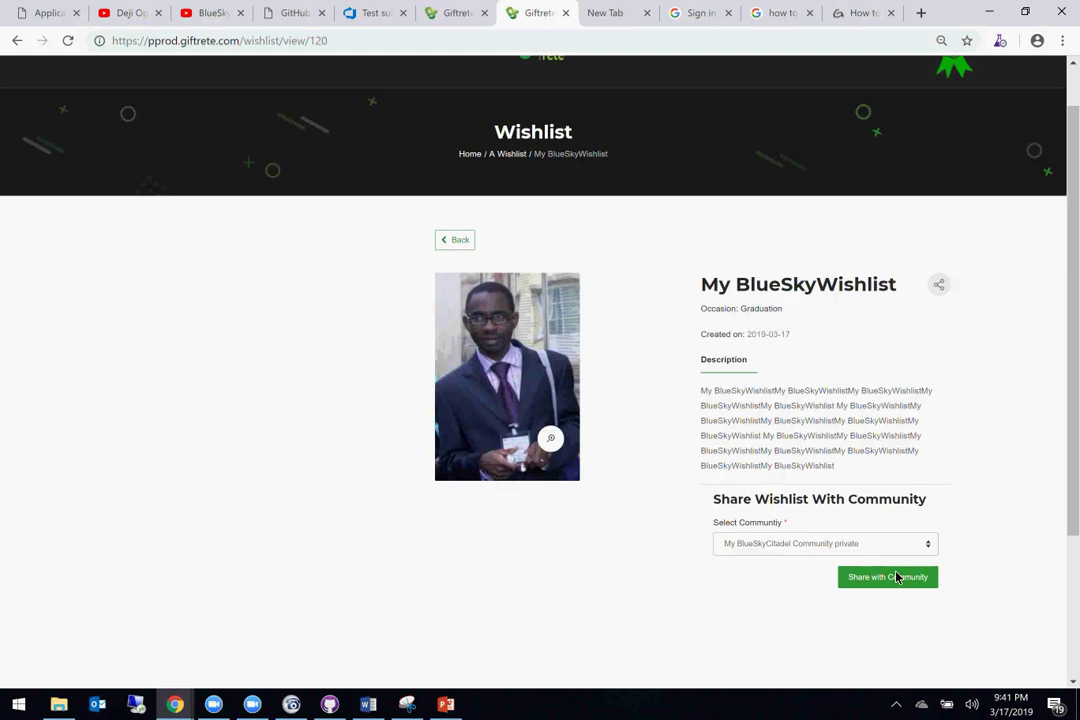
click(897, 577)
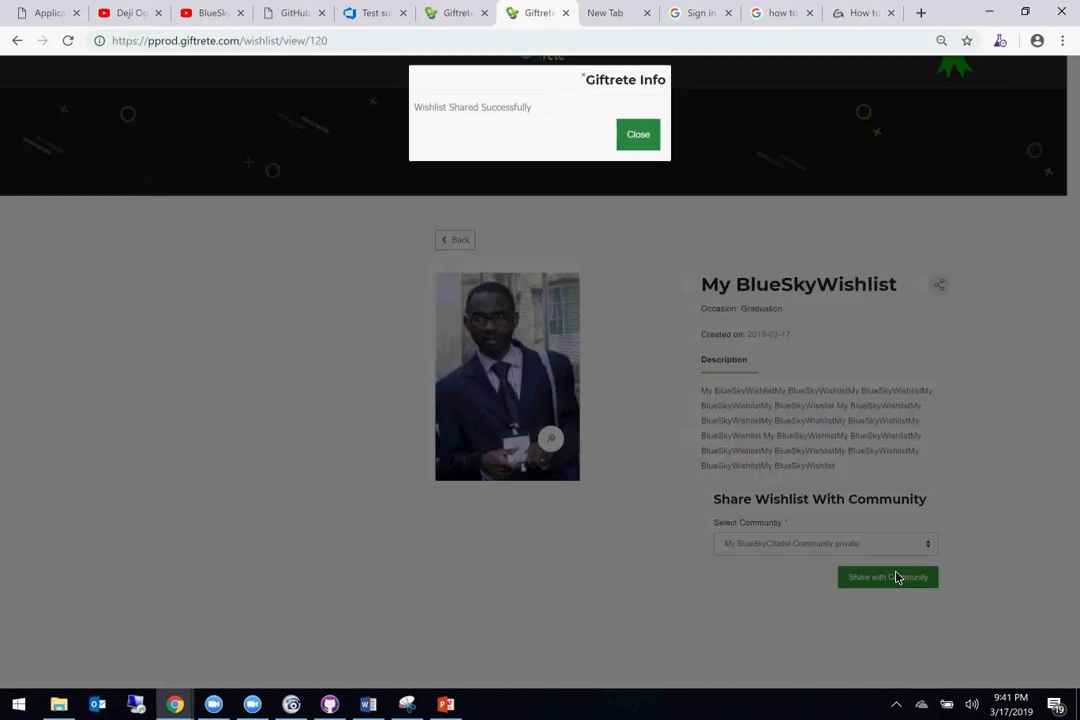
click(639, 140)
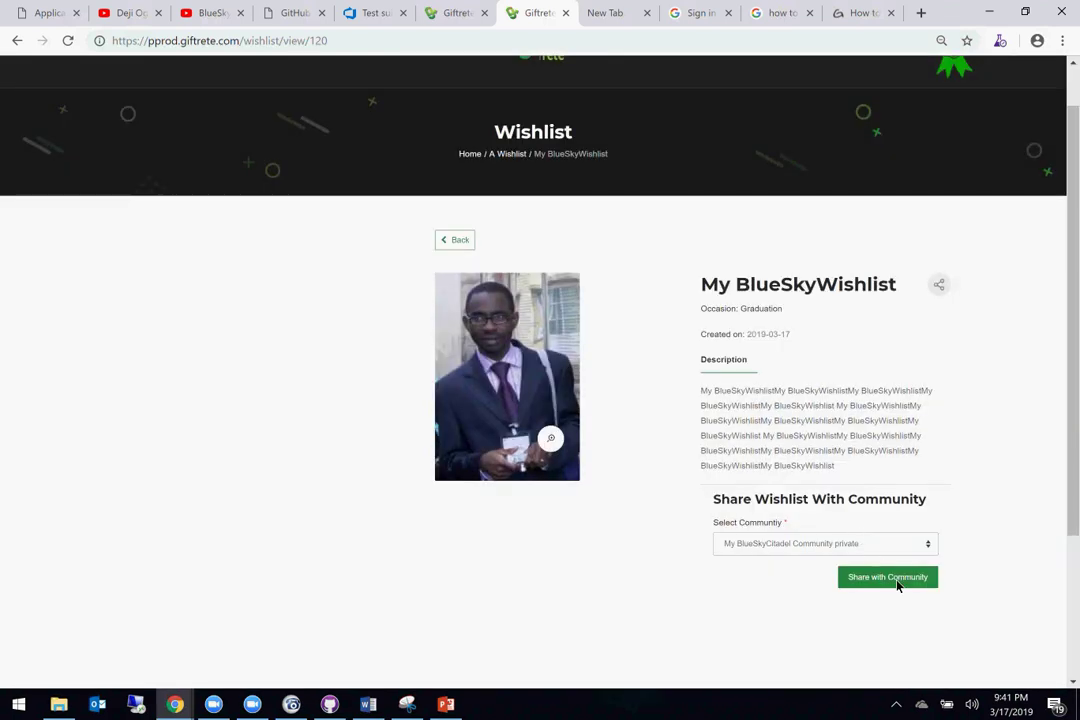
click(880, 548)
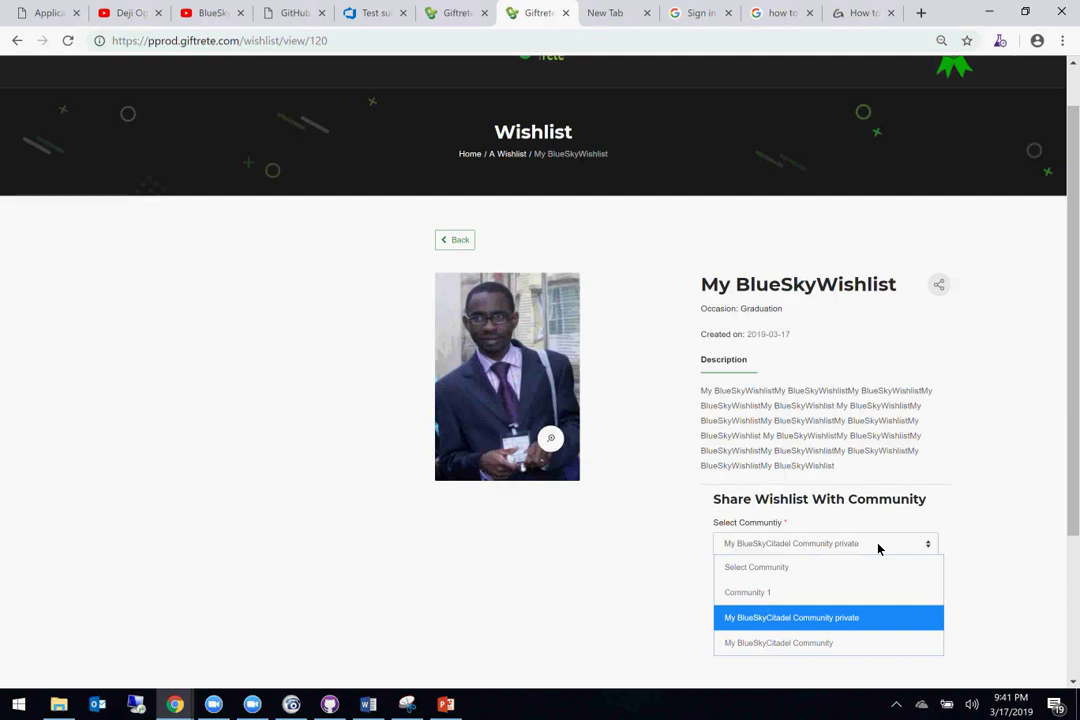
click(772, 643)
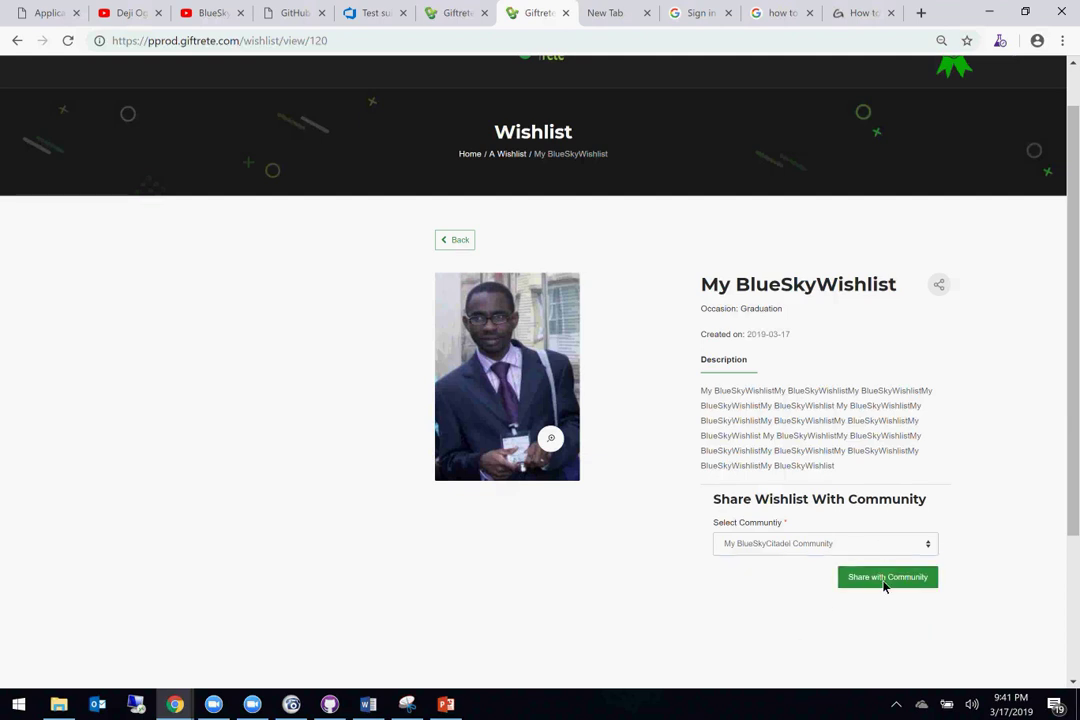
click(884, 580)
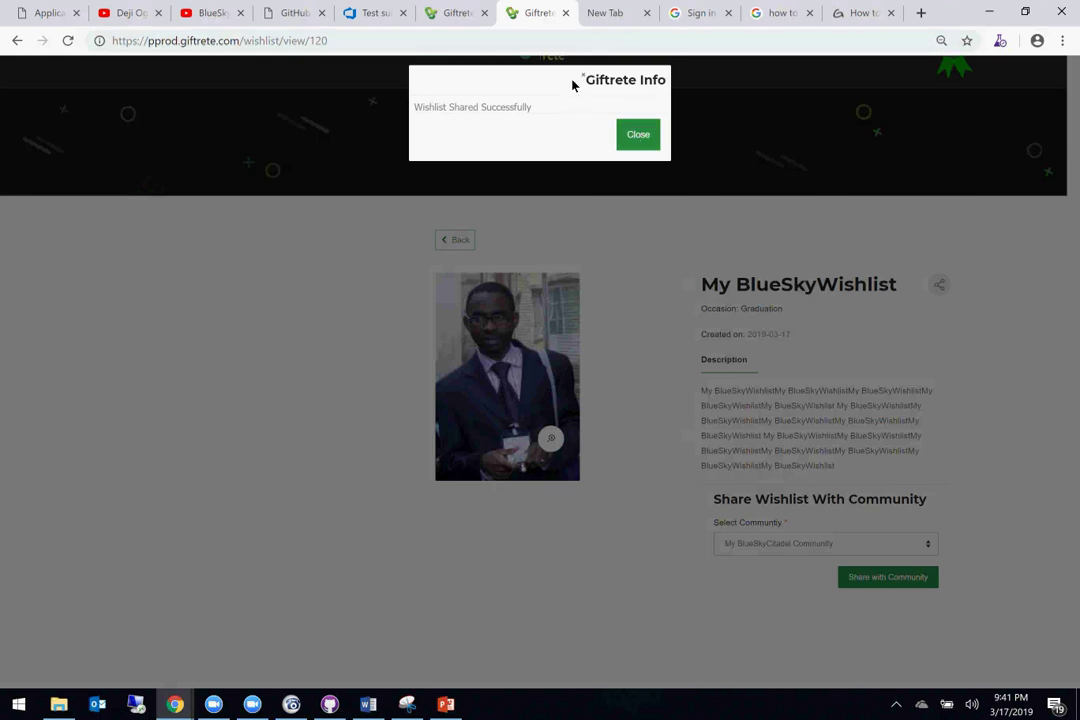
click(642, 148)
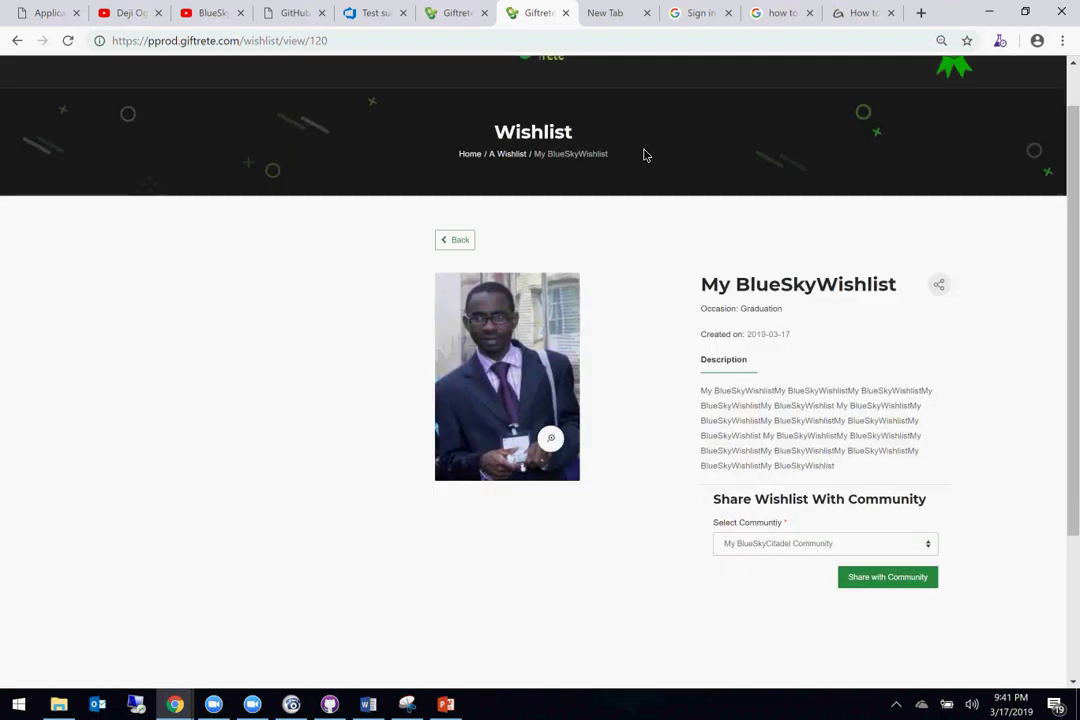
Step: Zoom the My BlueSkyWishlist page up to 100% in Chrome and review it
double_click(762, 314)
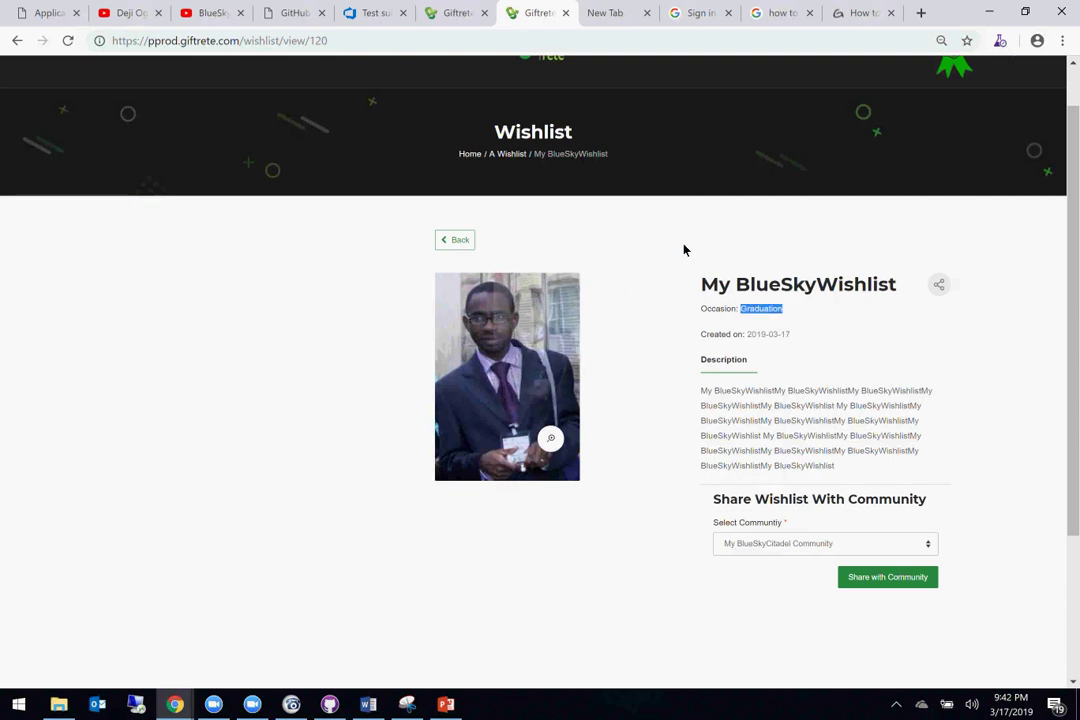
mouse_move(545, 299)
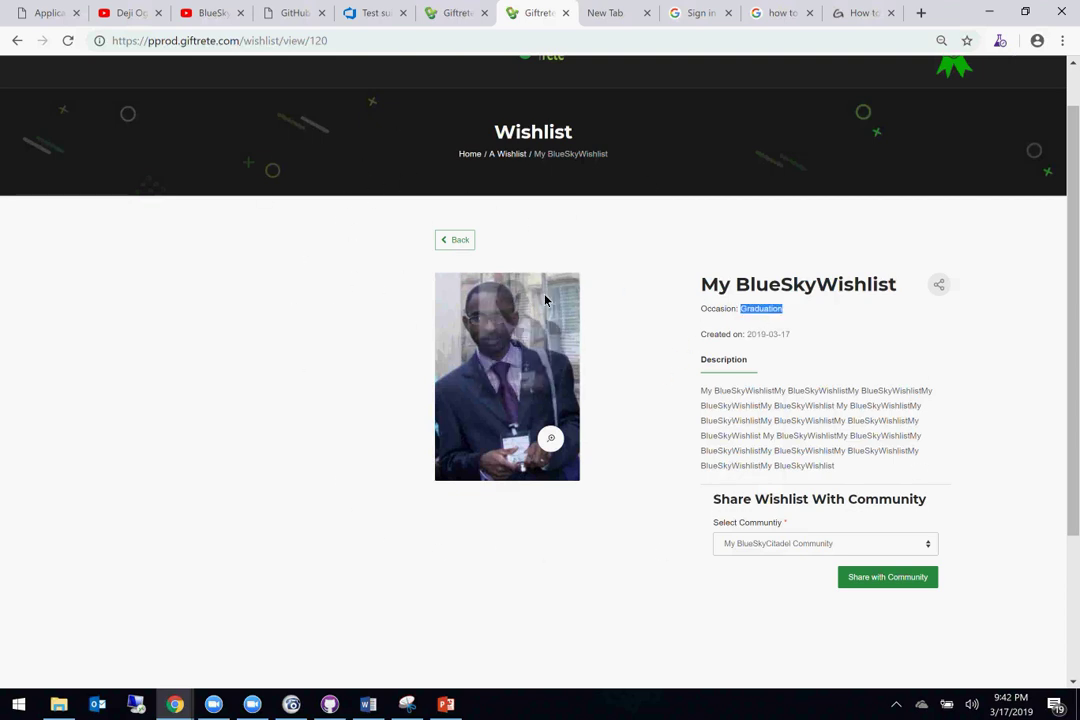
click(1062, 42)
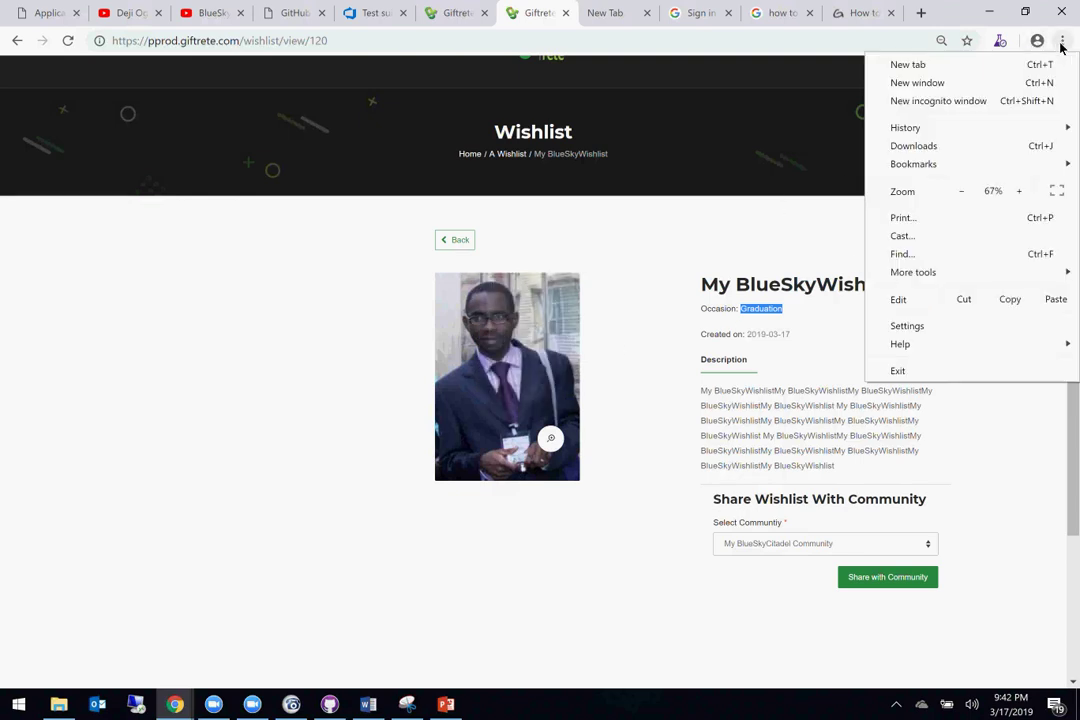
click(1017, 191)
click(1017, 191)
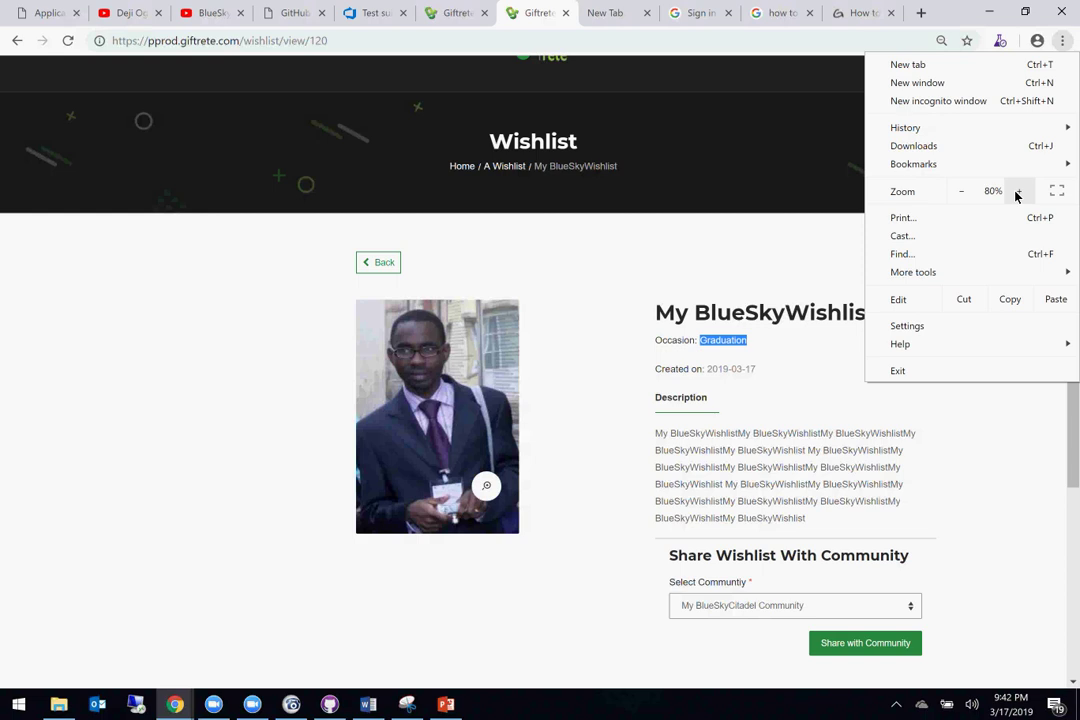
click(1017, 191)
click(1017, 191)
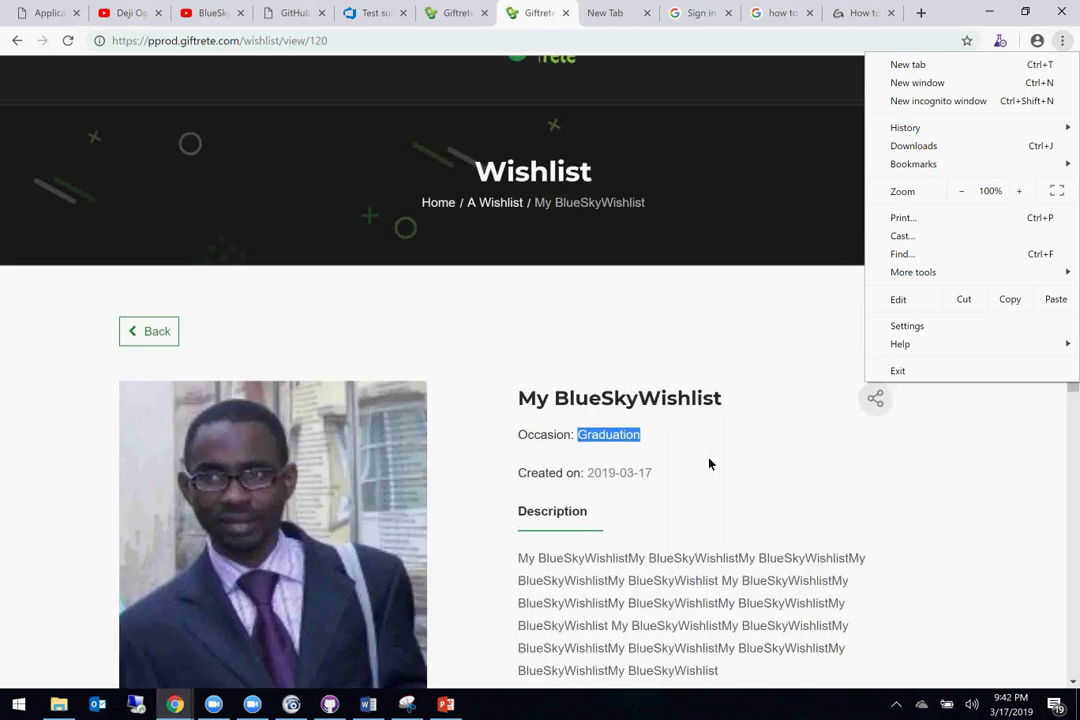
click(680, 333)
click(680, 333)
scroll(680, 333, down, 3)
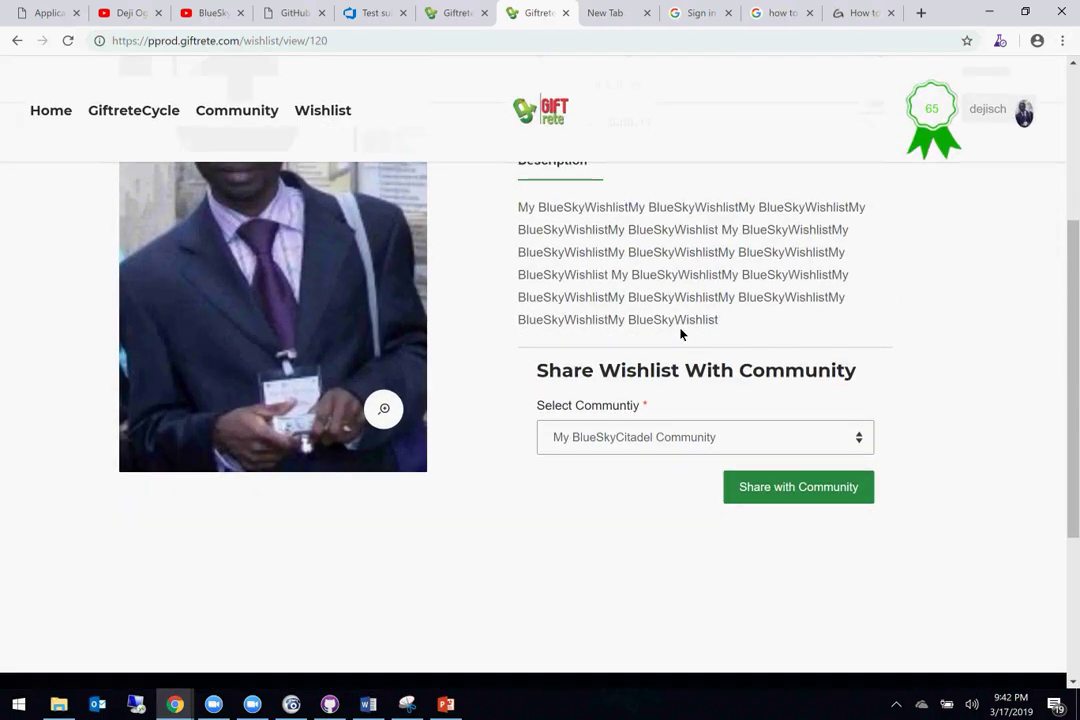
scroll(680, 333, up, 3)
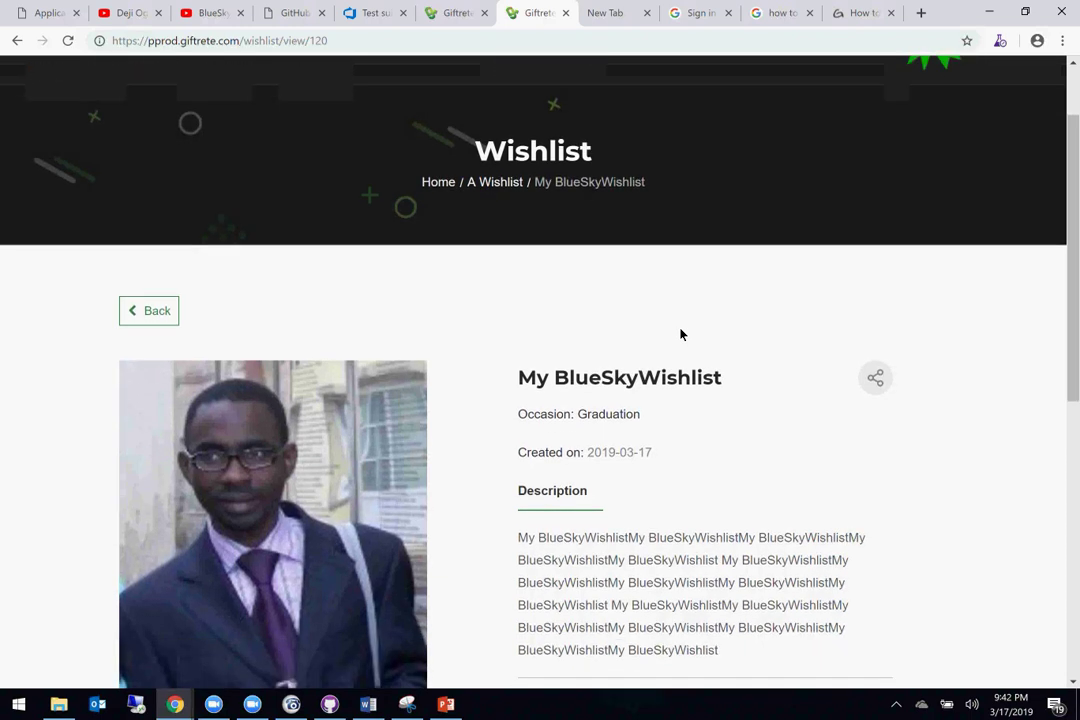
scroll(680, 333, down, 3)
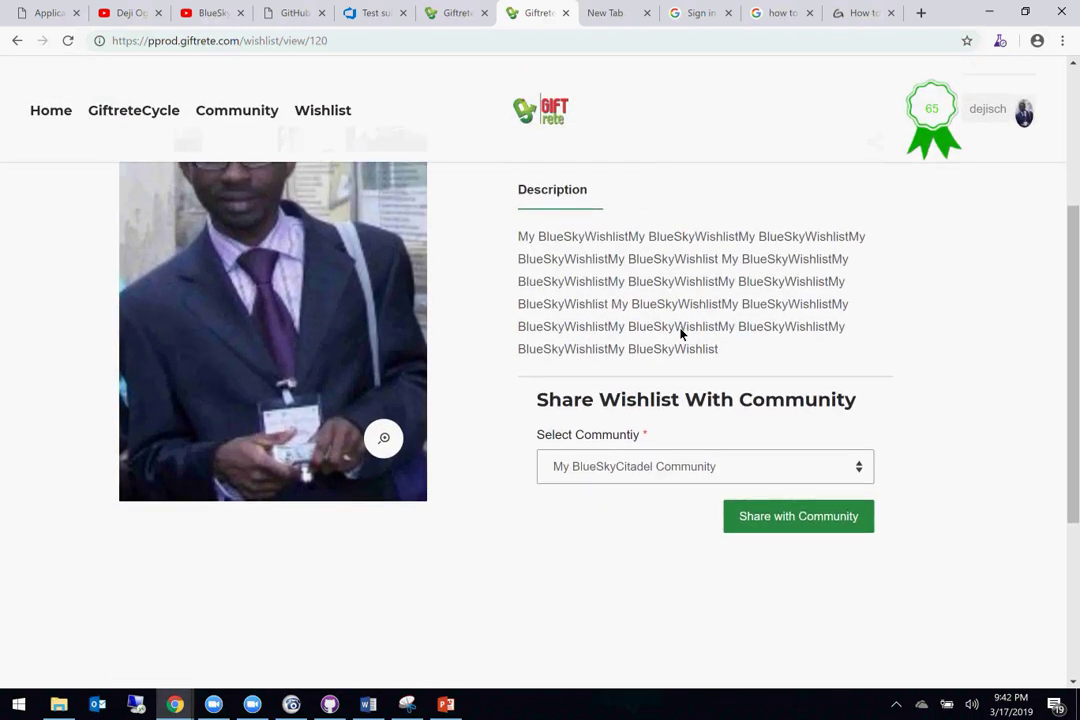
scroll(680, 333, down, 2)
scroll(680, 333, up, 5)
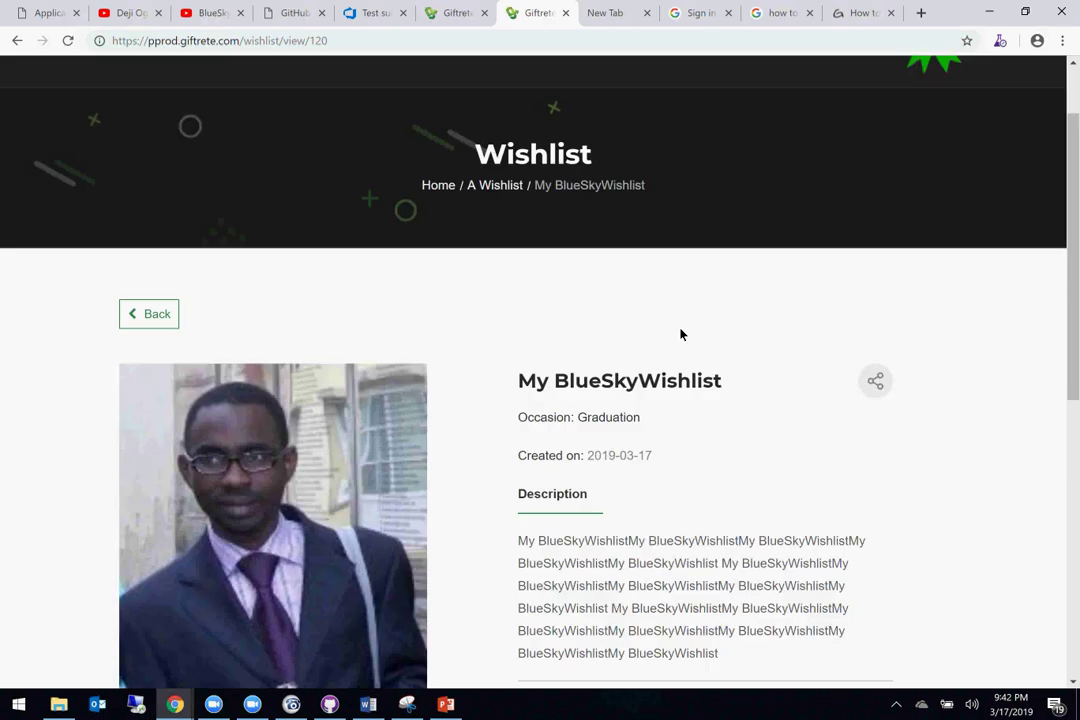
scroll(680, 333, up, 1)
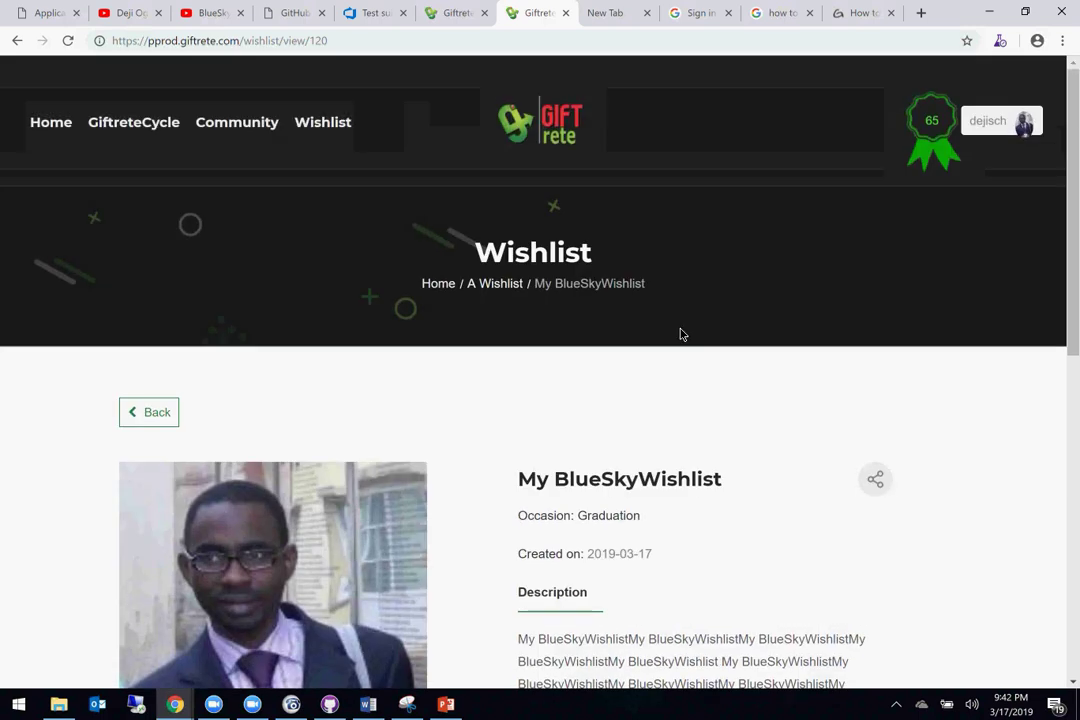
Step: Open My BlueSkyCitadel Community (Crayford, Dartford, UK) from the Owned Communities list
click(137, 424)
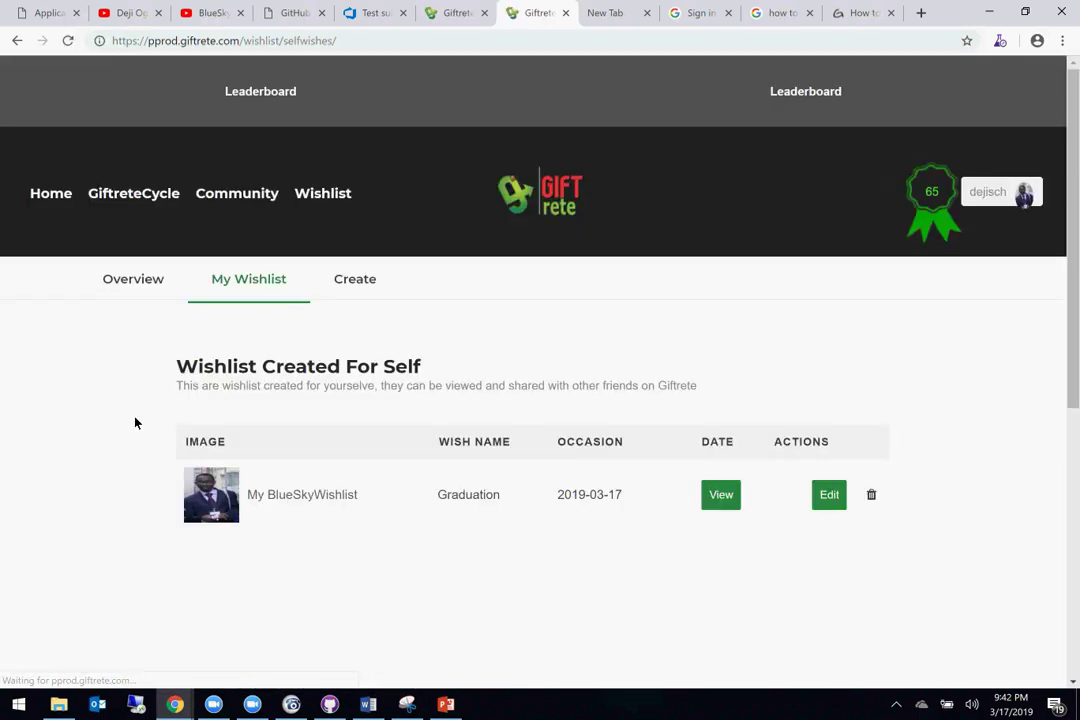
click(236, 196)
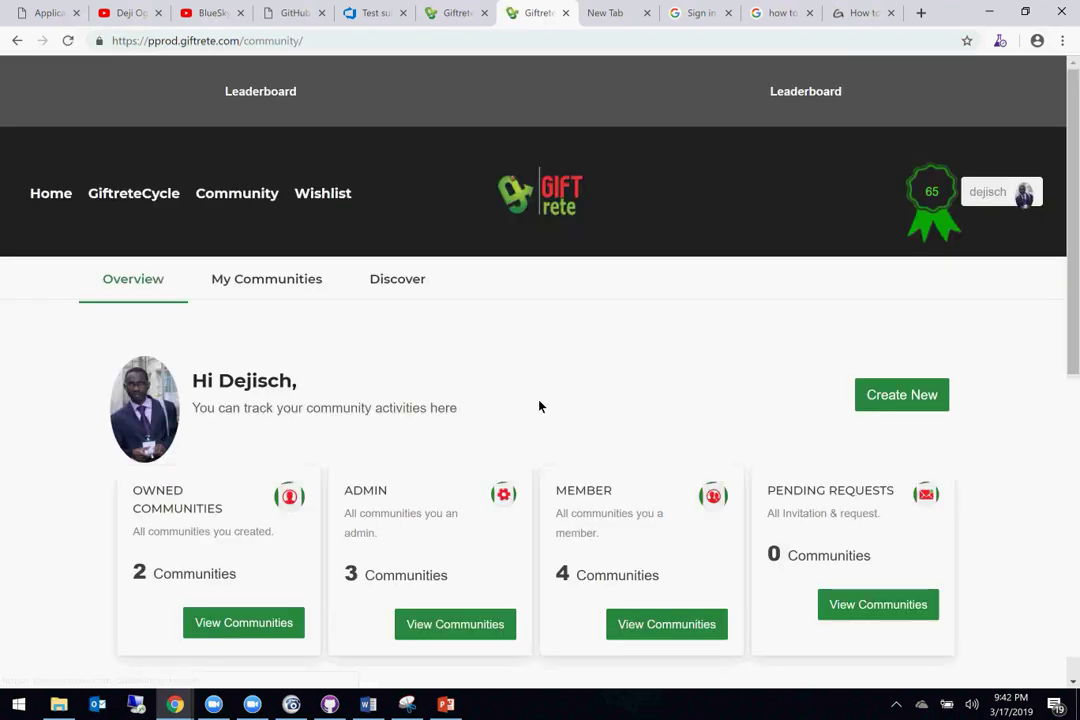
scroll(680, 458, down, 1)
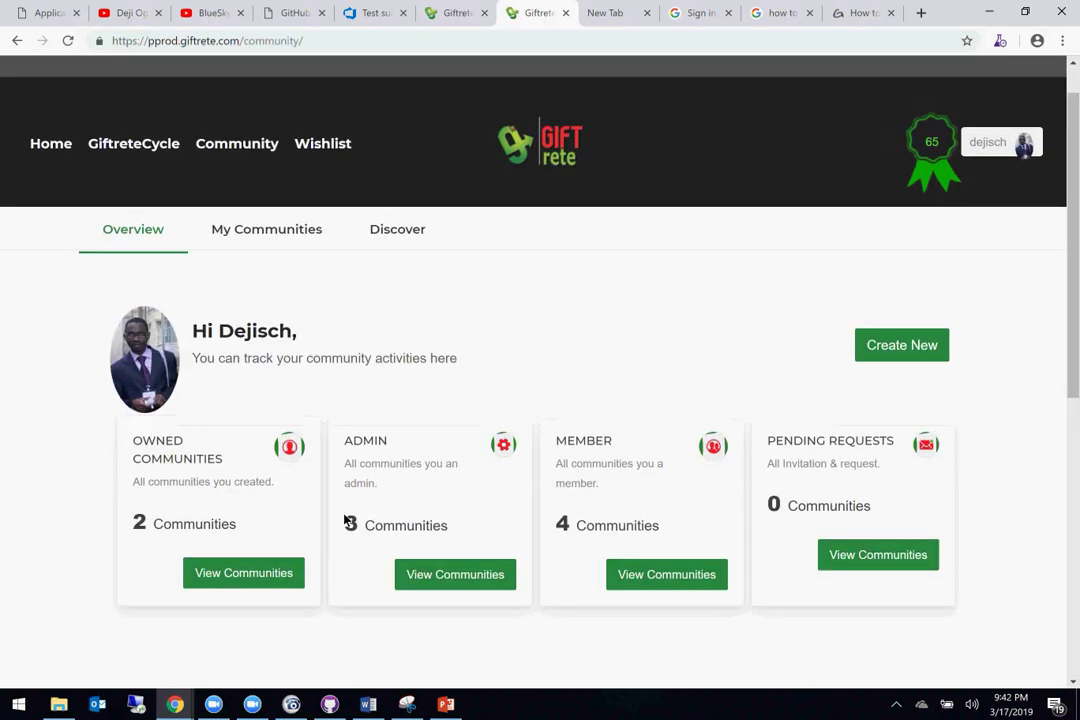
click(246, 566)
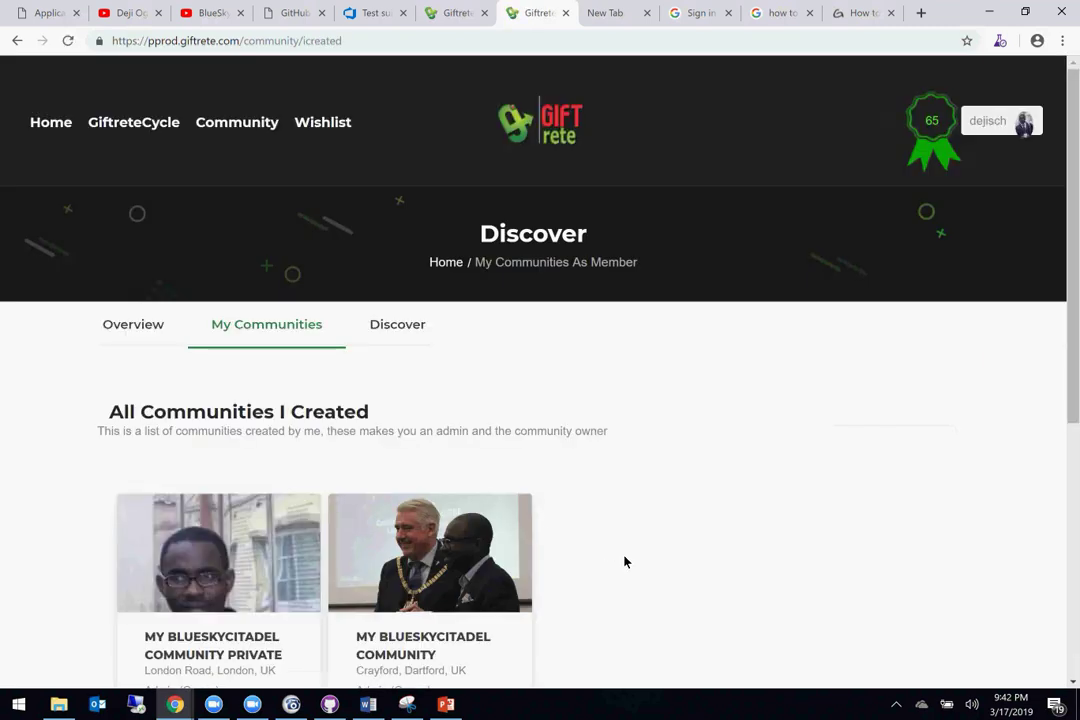
scroll(624, 562, down, 2)
click(421, 536)
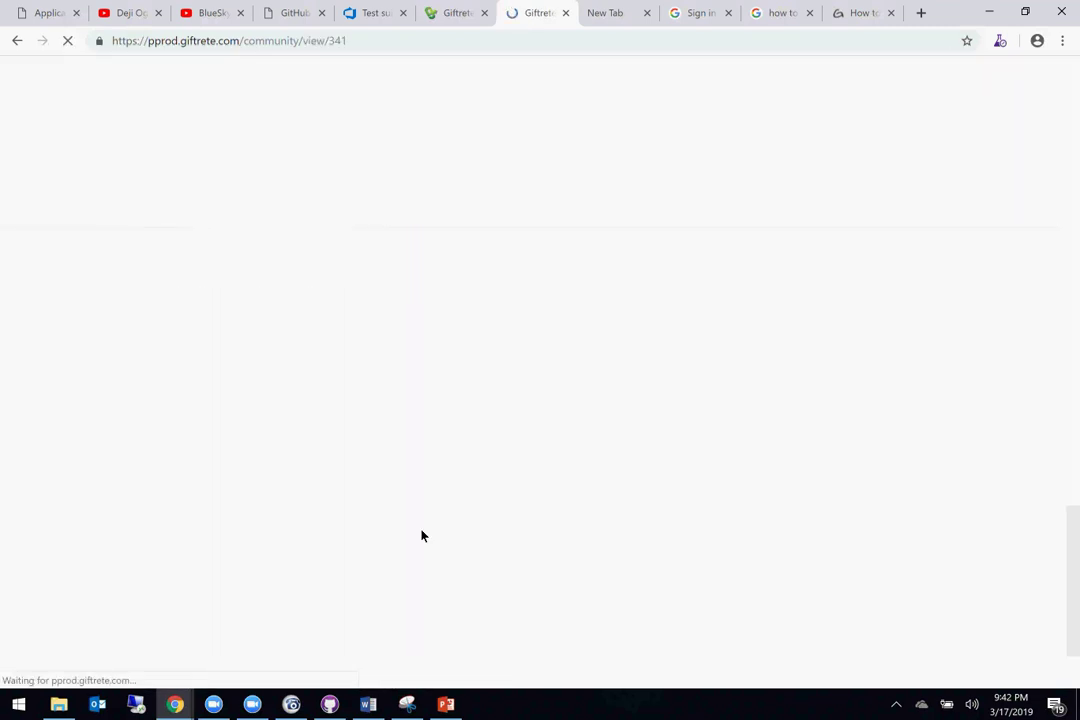
scroll(422, 535, down, 2)
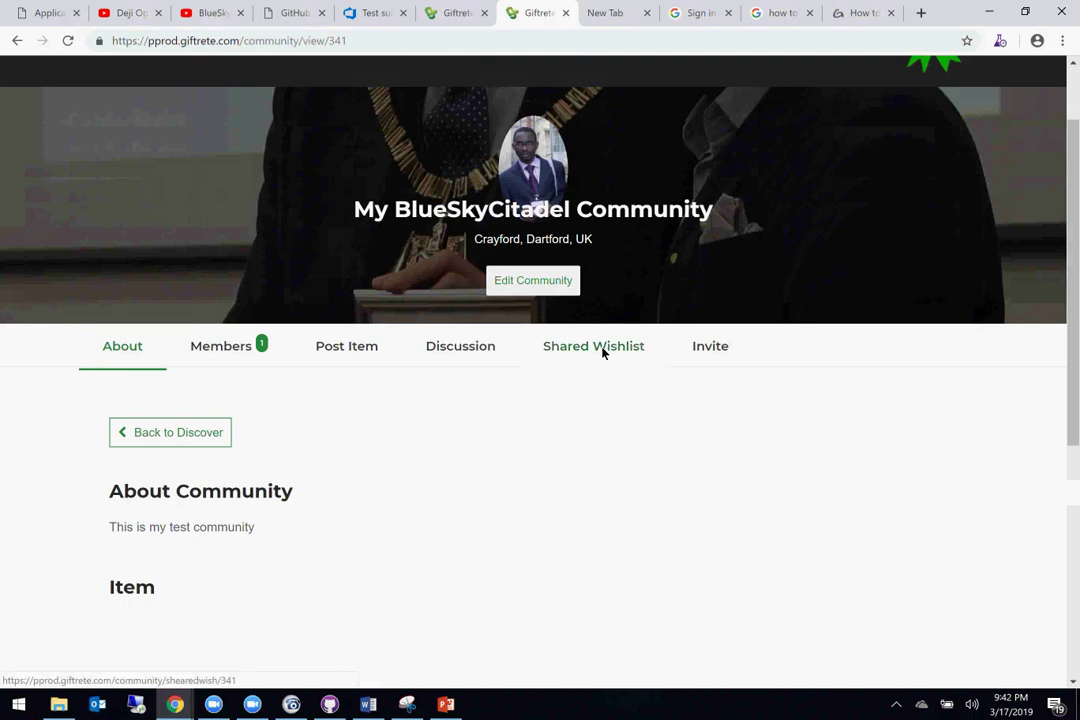
Step: Show the community's shared wishlists and open the options menu for My BlueSkyWishlist
click(603, 353)
scroll(551, 327, down, 3)
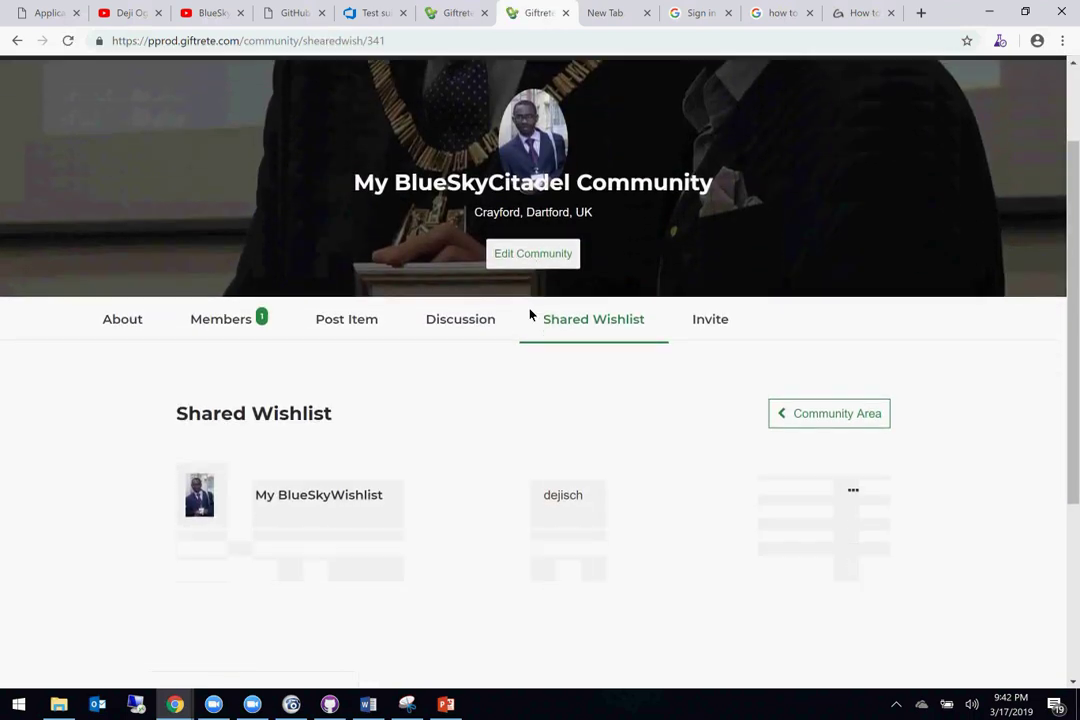
click(300, 346)
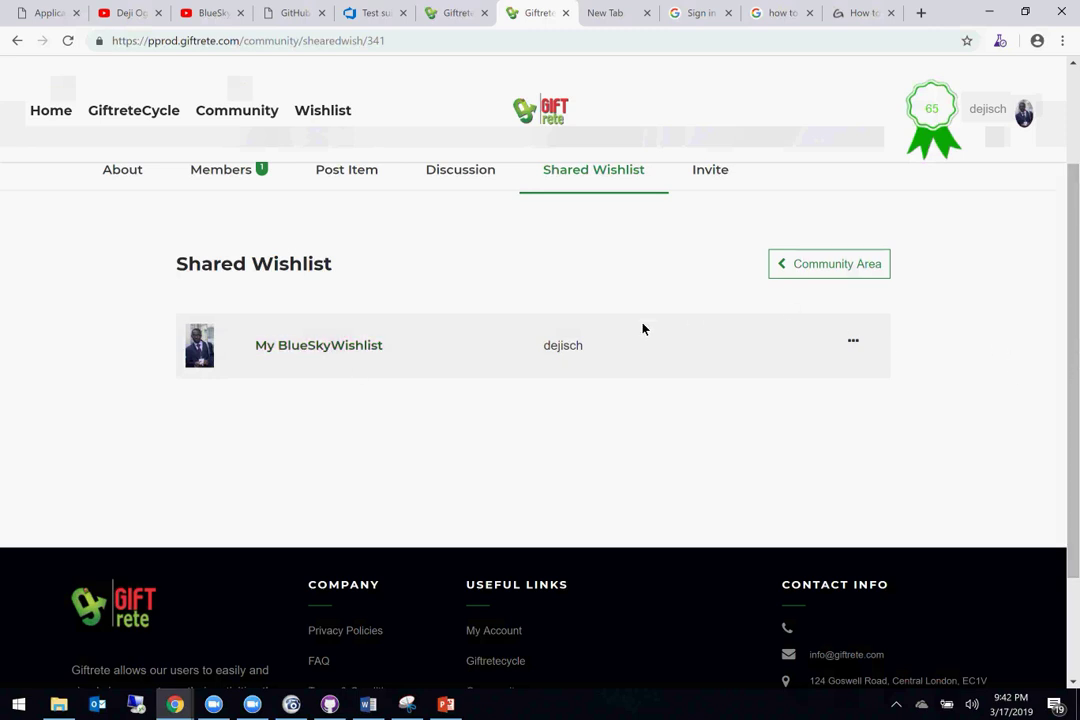
scroll(680, 390, up, 3)
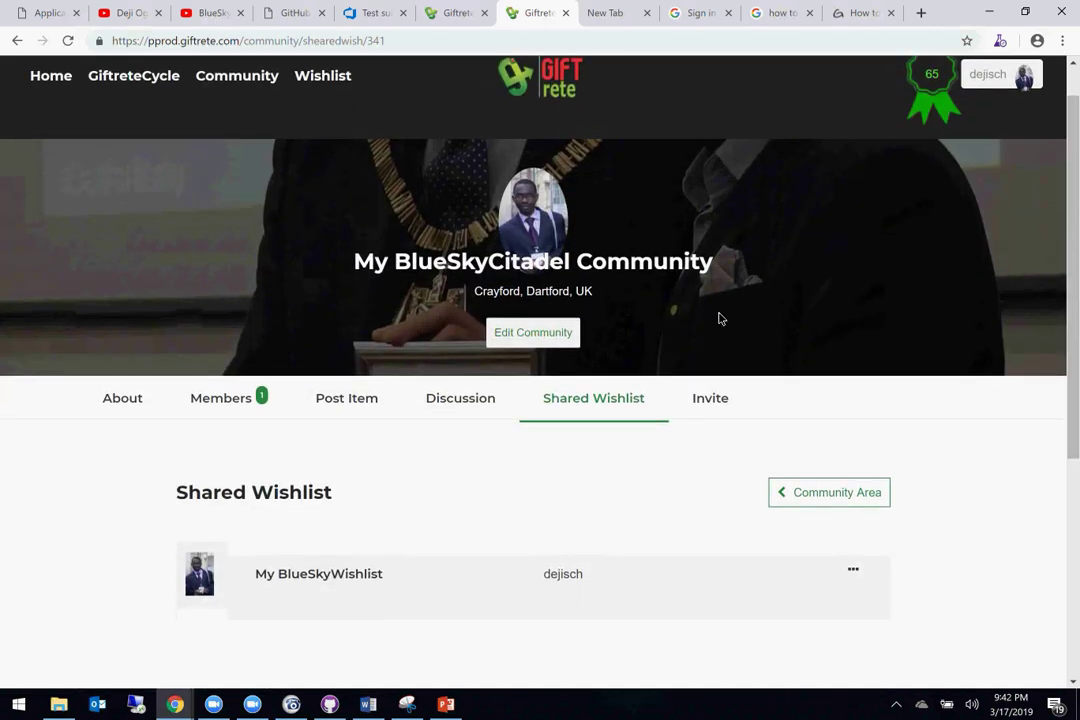
click(856, 572)
Step: View My BlueSkyWishlist's details, checking its Graduation occasion, description and missing image
click(796, 608)
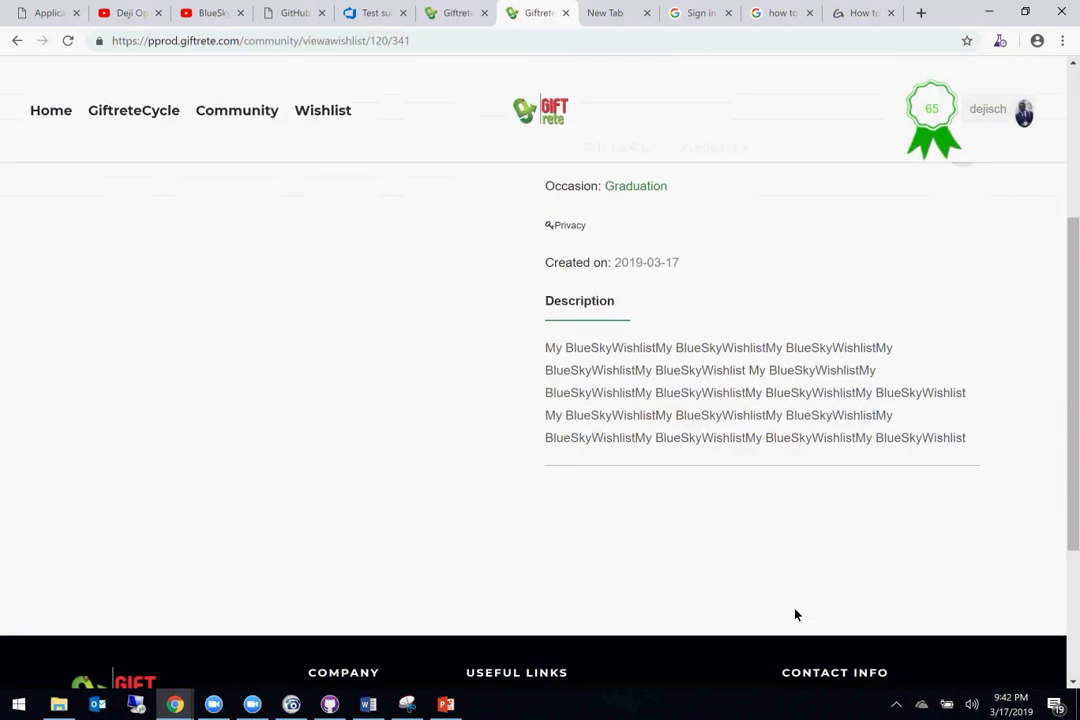
scroll(797, 619, down, 2)
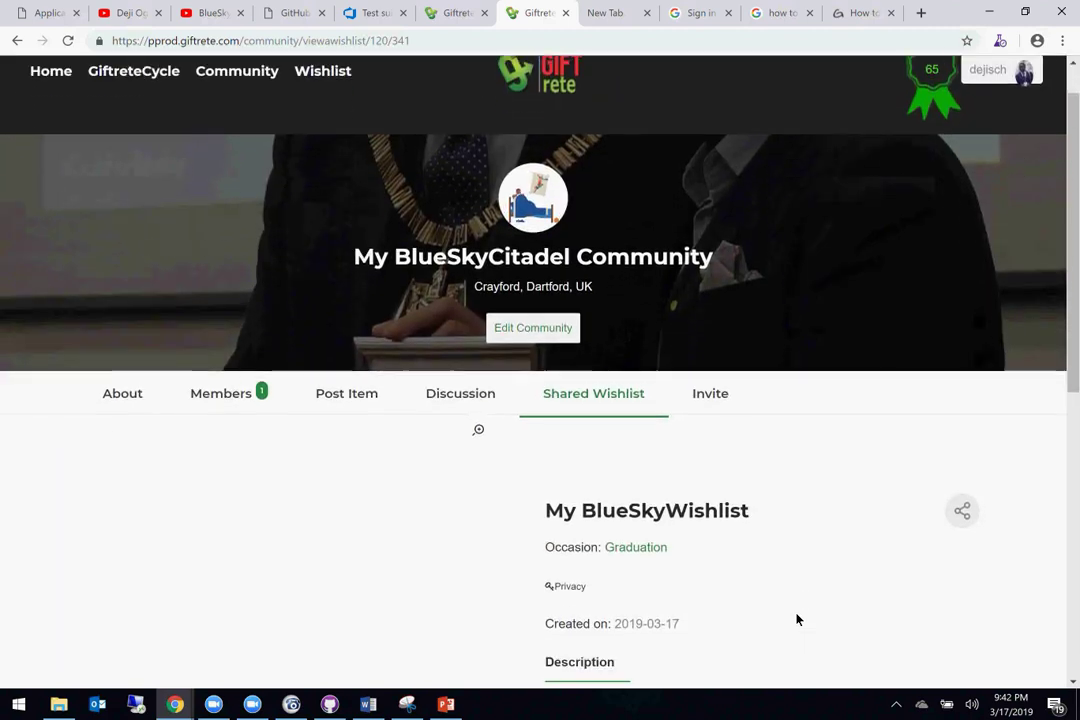
scroll(796, 619, down, 2)
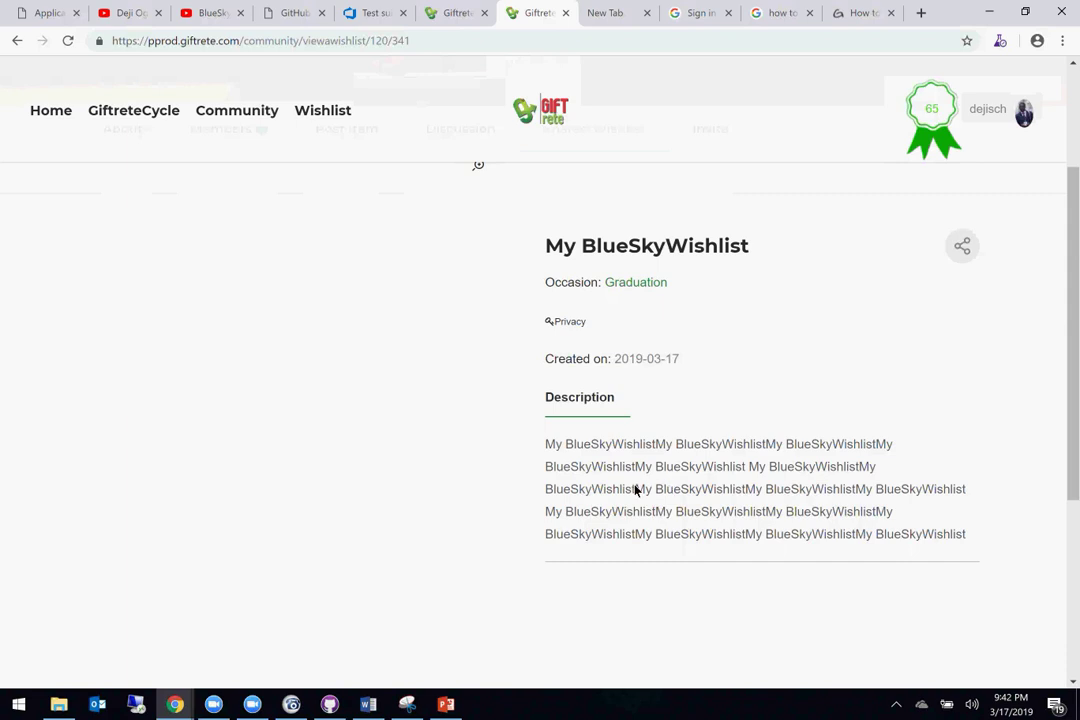
scroll(632, 500, up, 2)
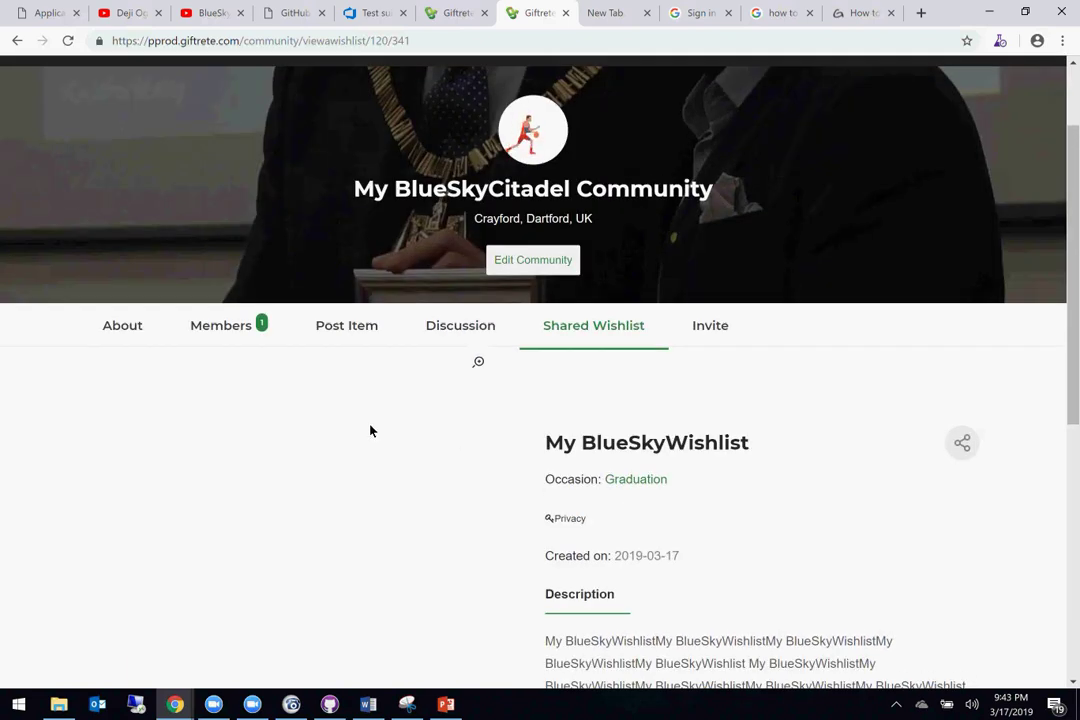
scroll(437, 601, down, 2)
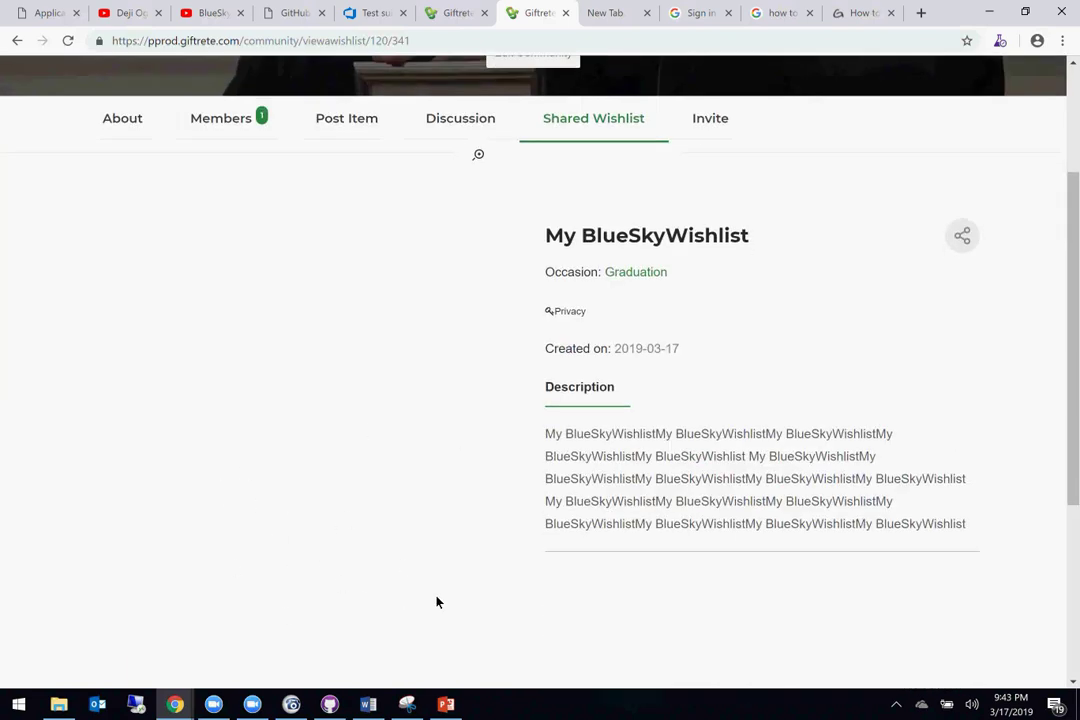
scroll(514, 354, up, 1)
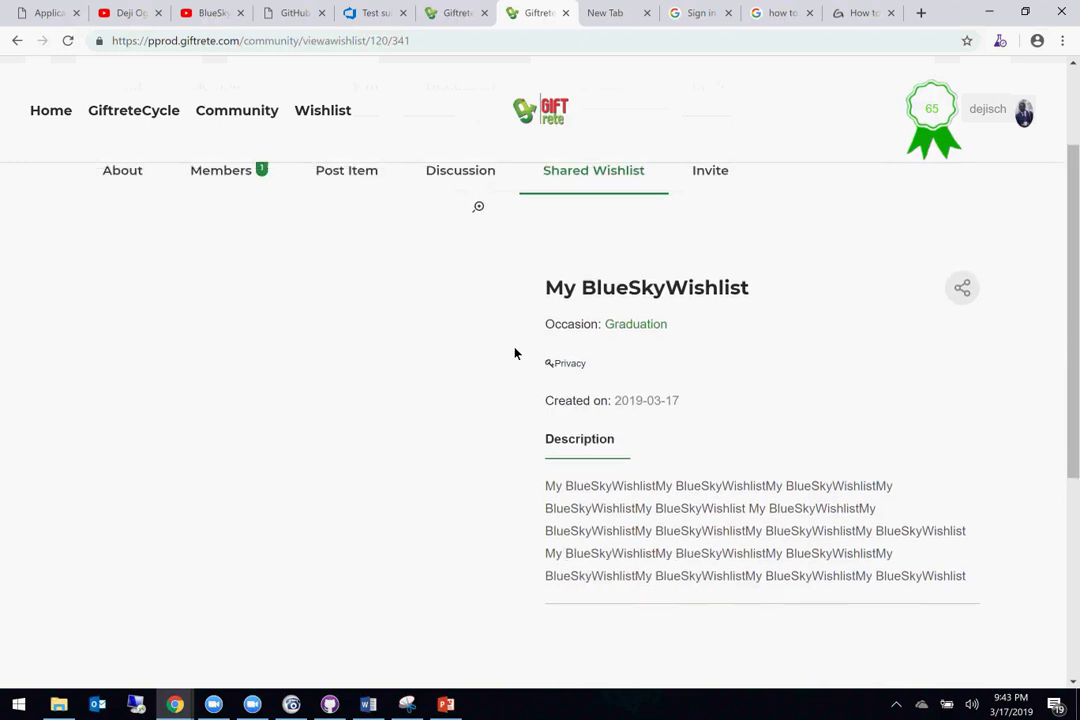
scroll(514, 354, up, 2)
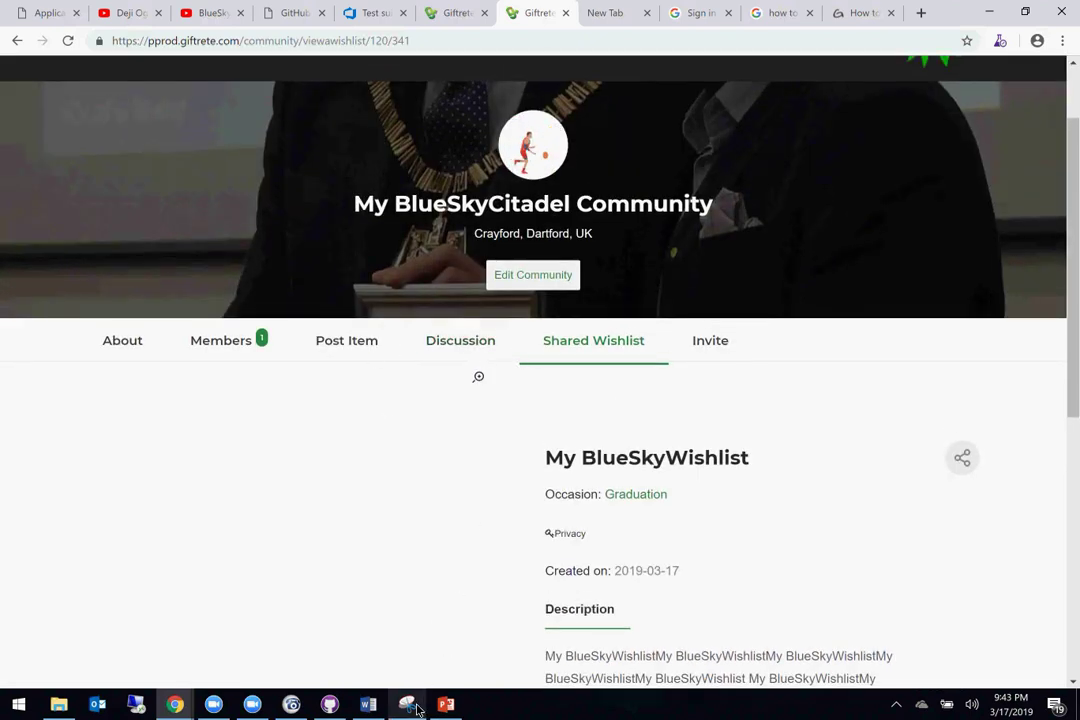
Step: Add bug 6 on a new Word page: community-viewed wishlist doesn't display its image
click(365, 705)
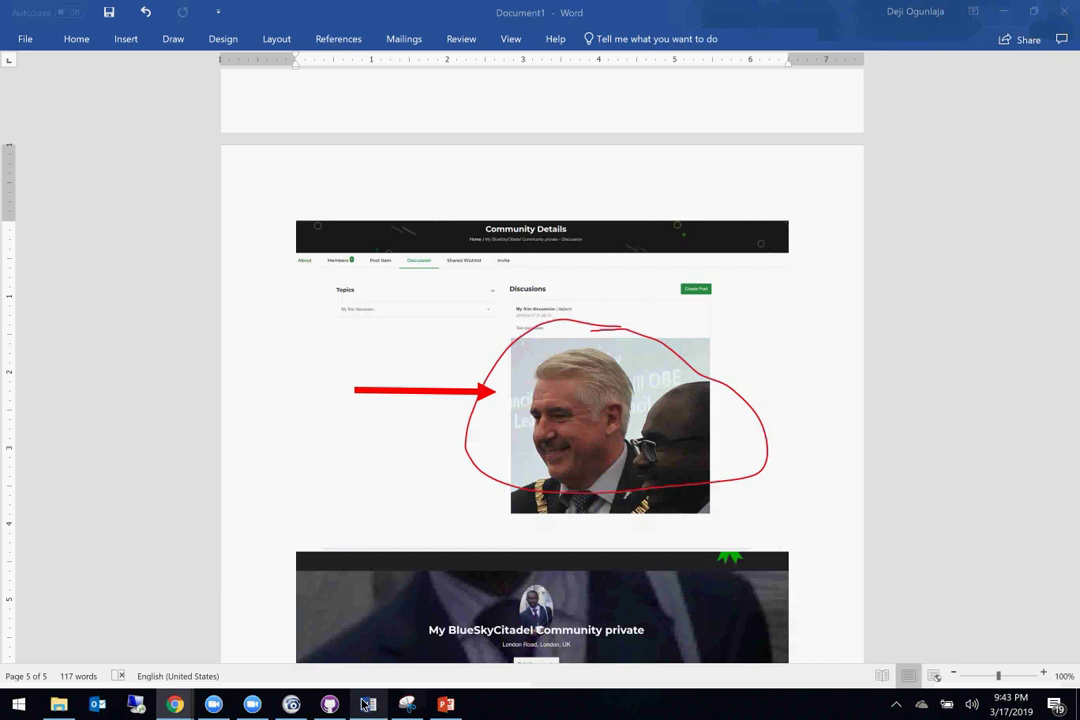
scroll(390, 578, down, 2)
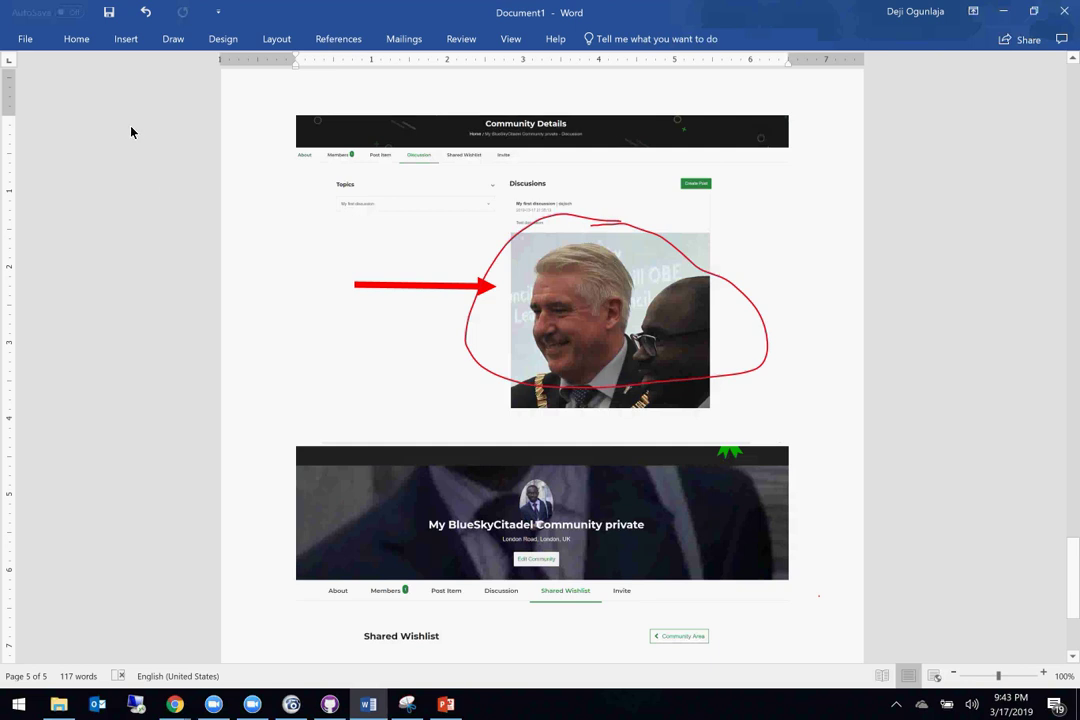
key(Down)
key(Down)
key(Down)
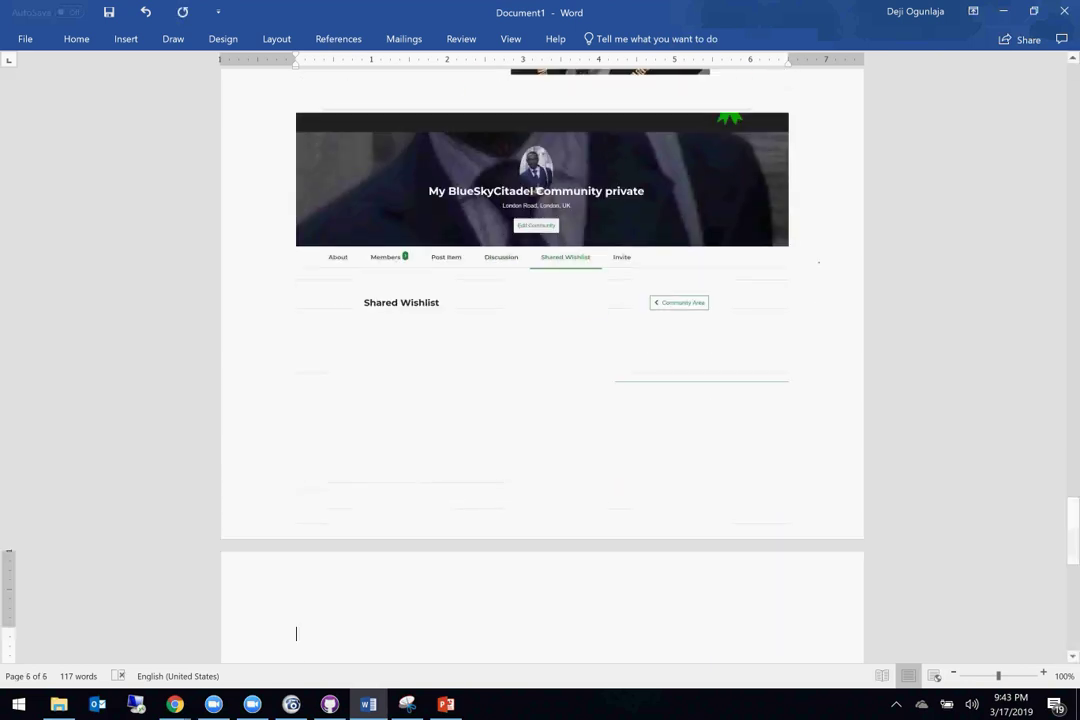
text(6. When )
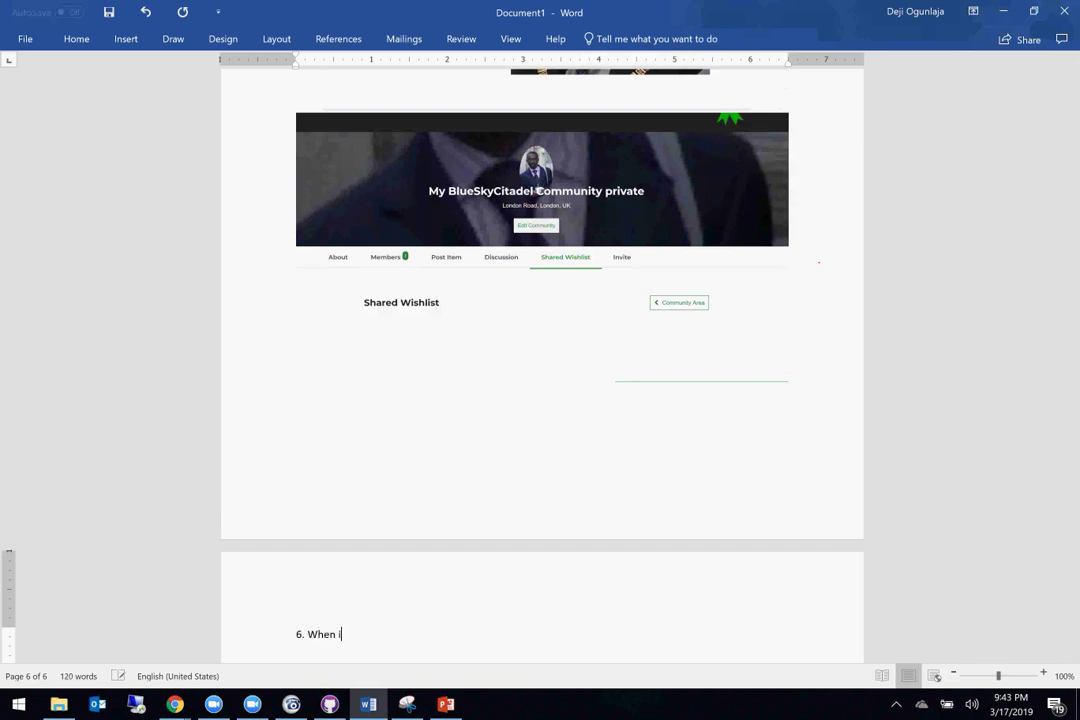
text(item )
text(wh)
text(sh)
text(list i)
text(s posted to)
text( a community)
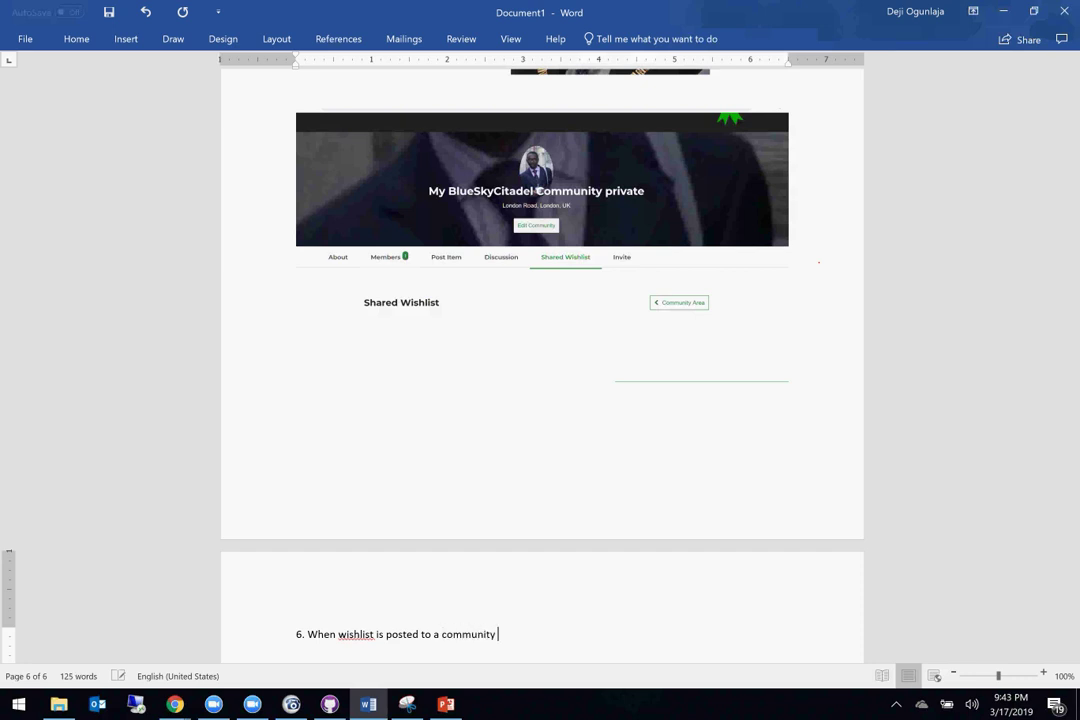
text( and viewed in a community, then the )
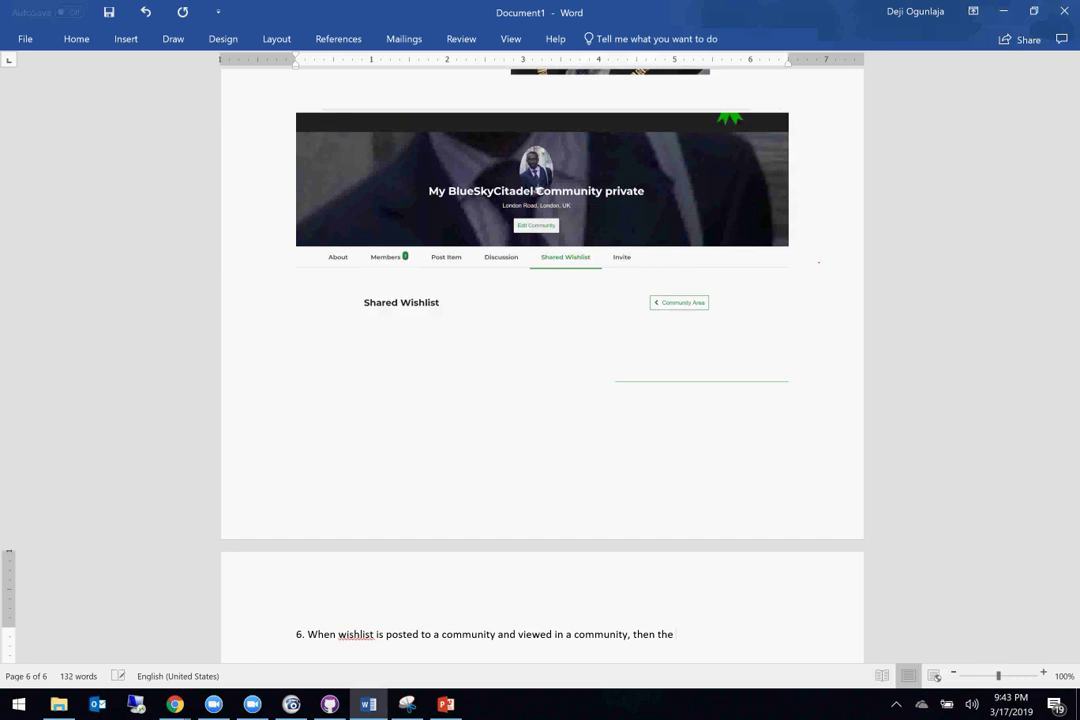
text(image of rthe)
key(BackSpace)
key(BackSpace)
text(the )
text(wishlist i)
text(s not)
text( displayed)
key(Return)
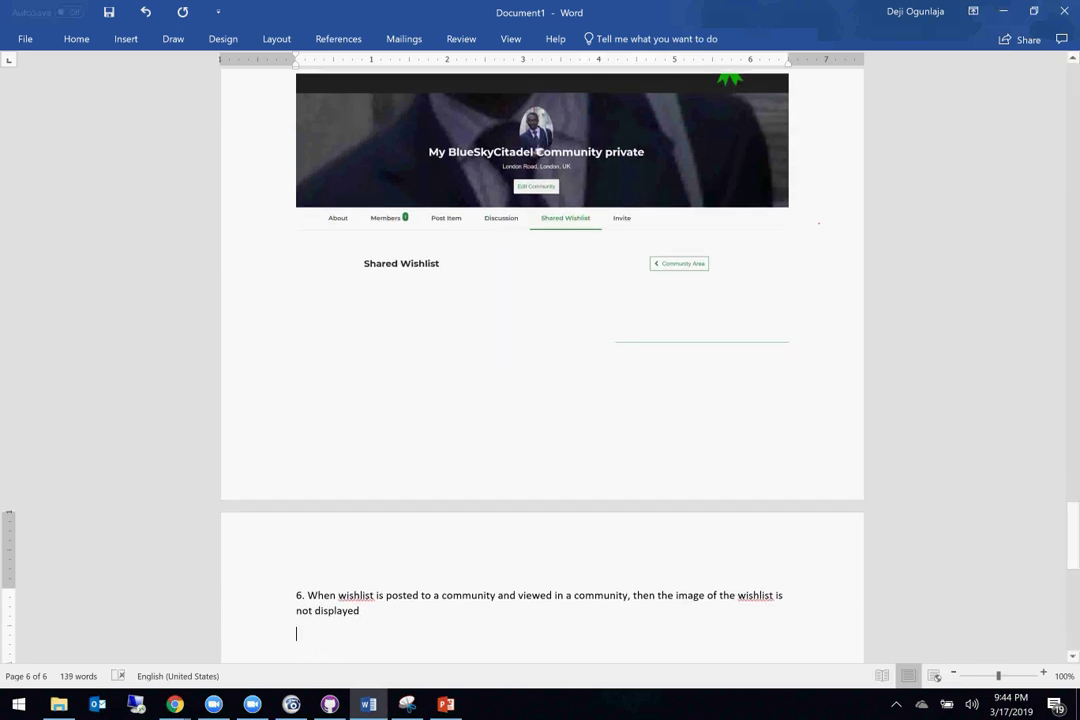
click(175, 705)
Step: Insert a screen clipping of the shared My BlueSkyWishlist page under bug 6
click(280, 632)
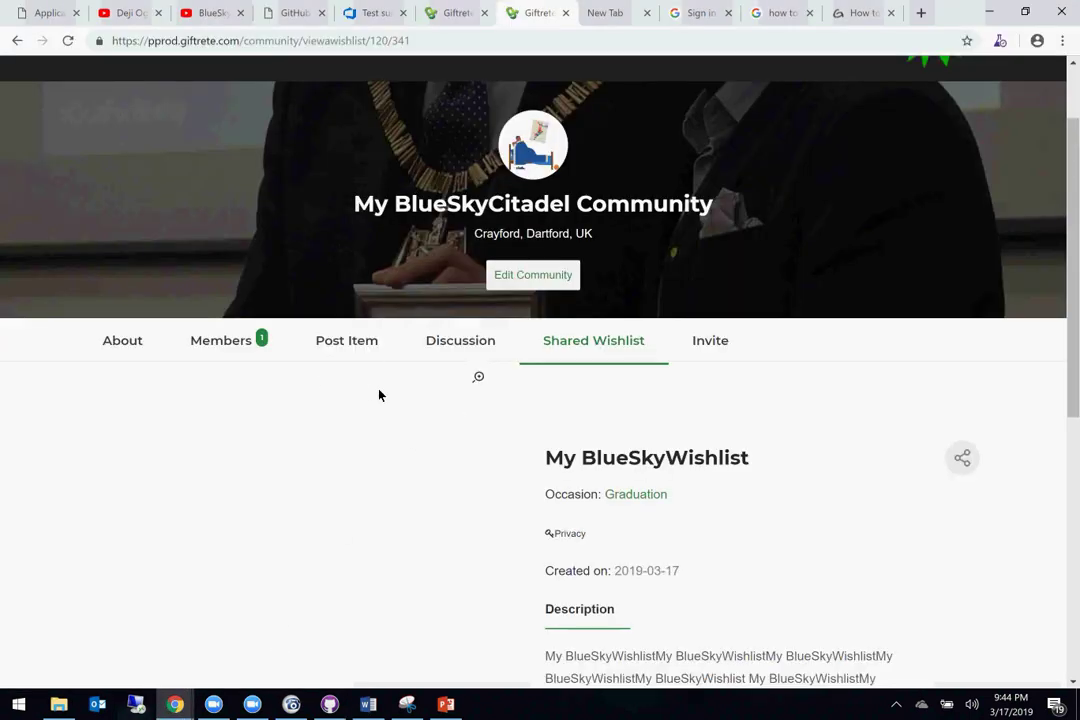
key(alt+Tab)
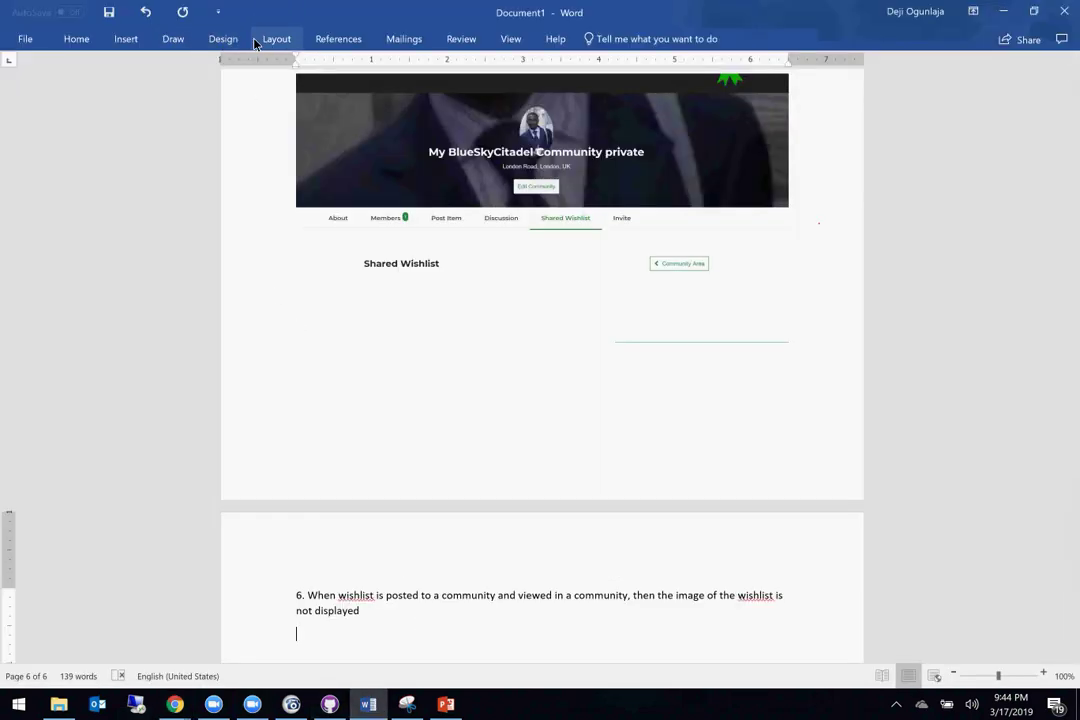
click(125, 42)
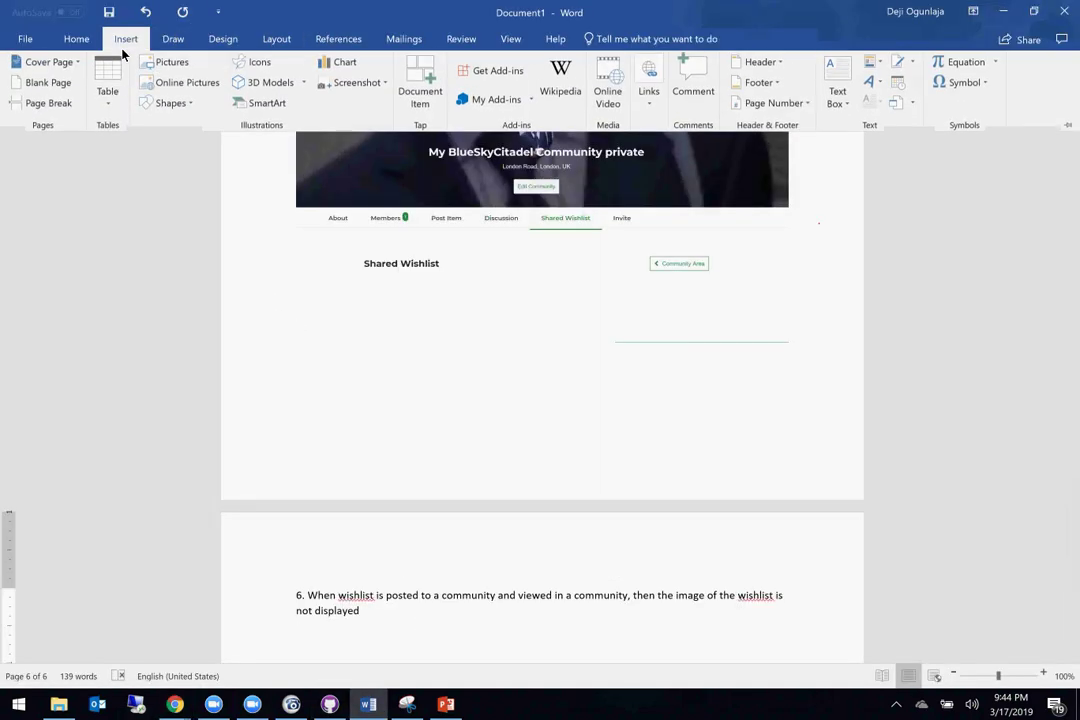
click(350, 85)
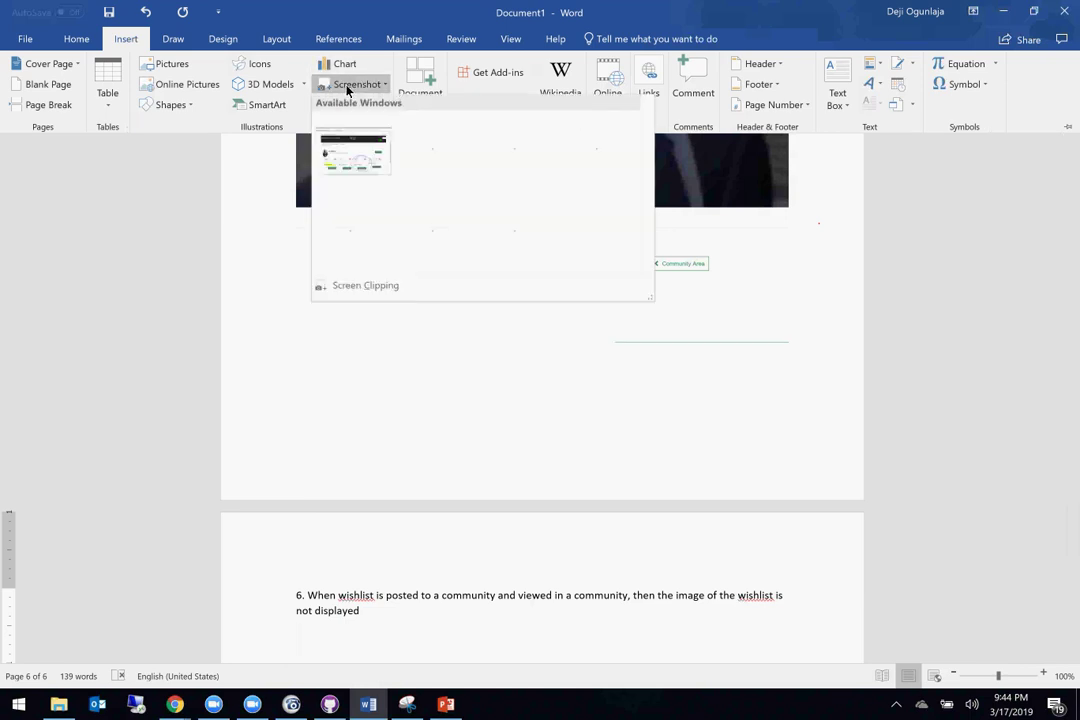
click(358, 205)
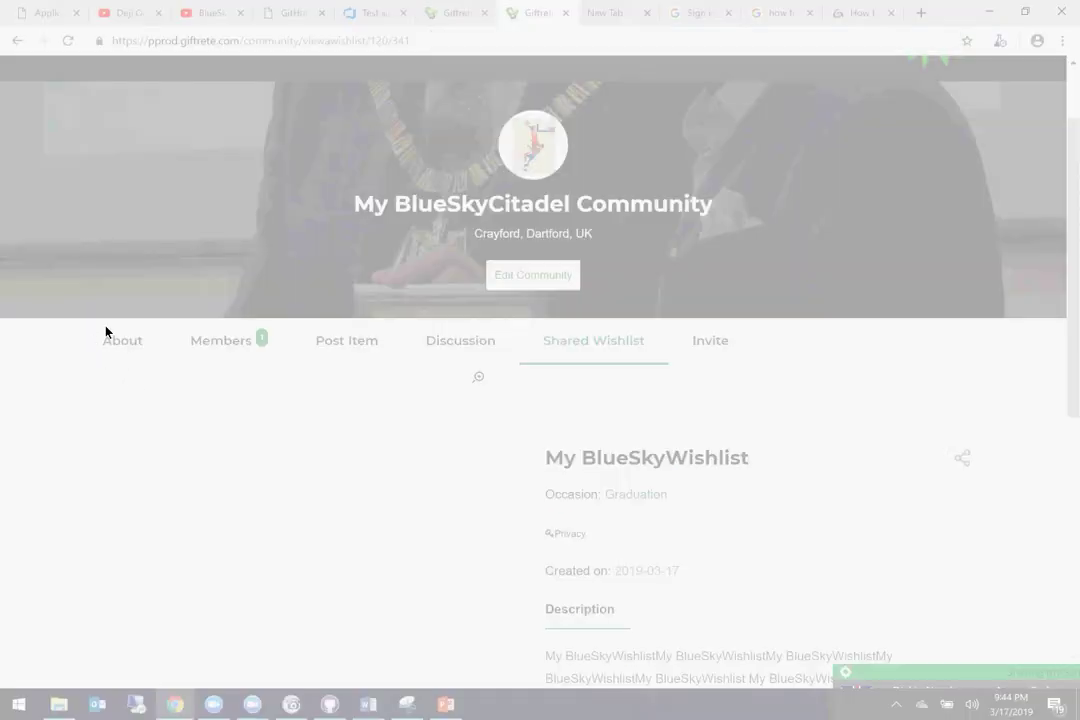
drag(98, 70, 941, 682)
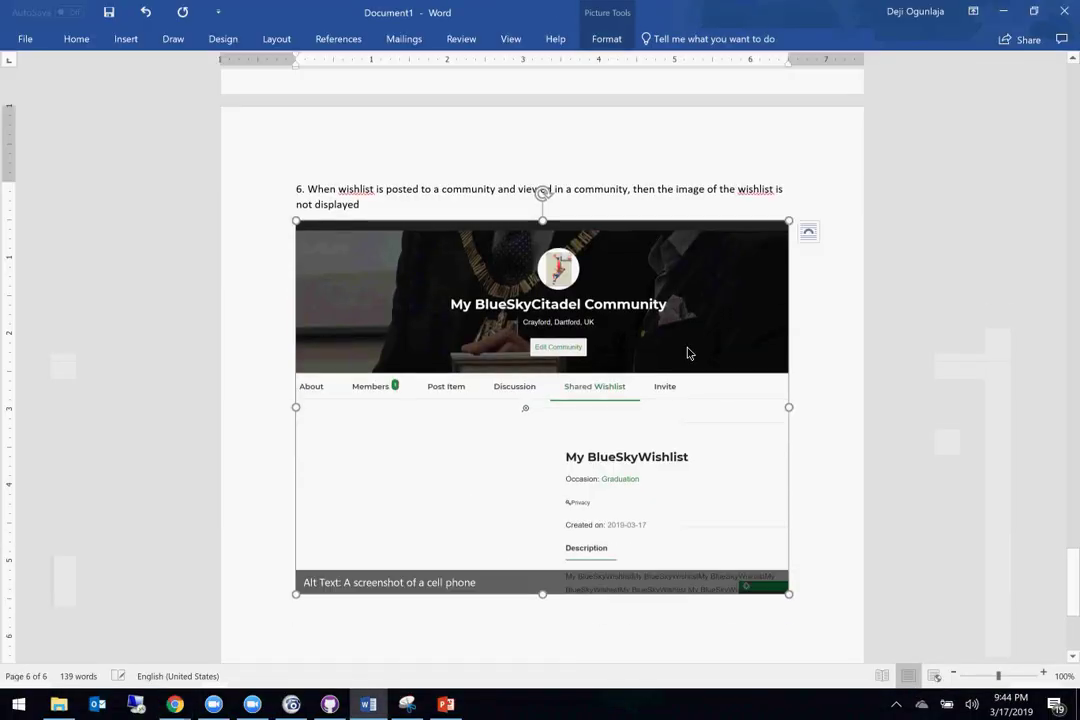
Step: Return to the Giftrete shared wishlist window in the browser
mouse_move(175, 704)
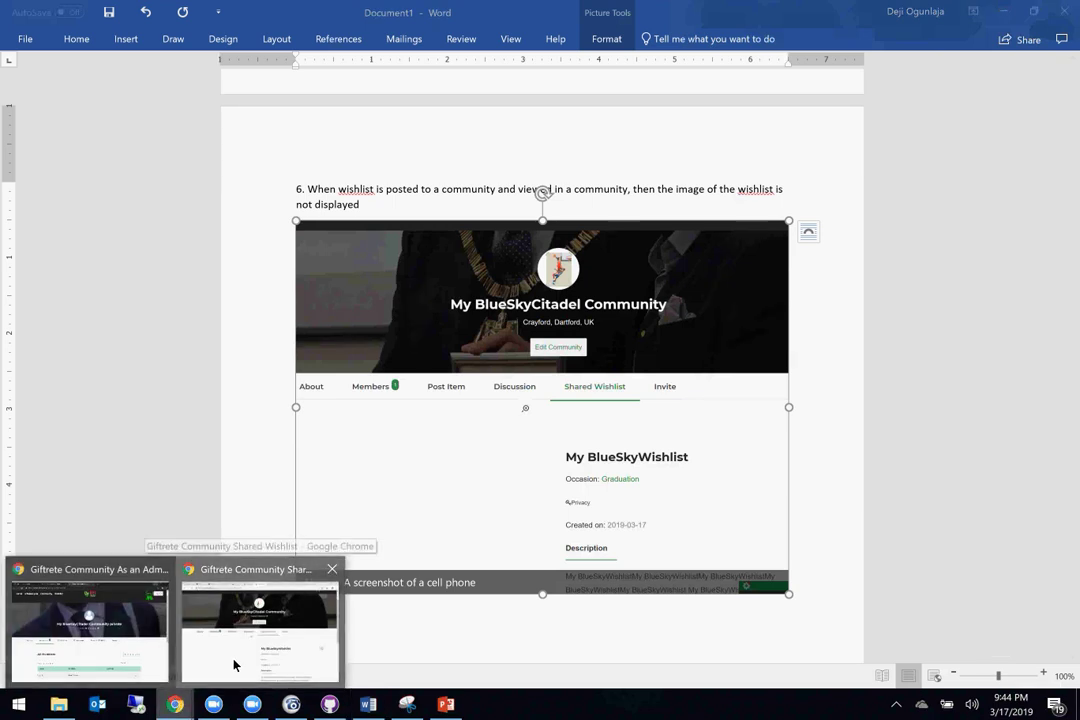
click(234, 660)
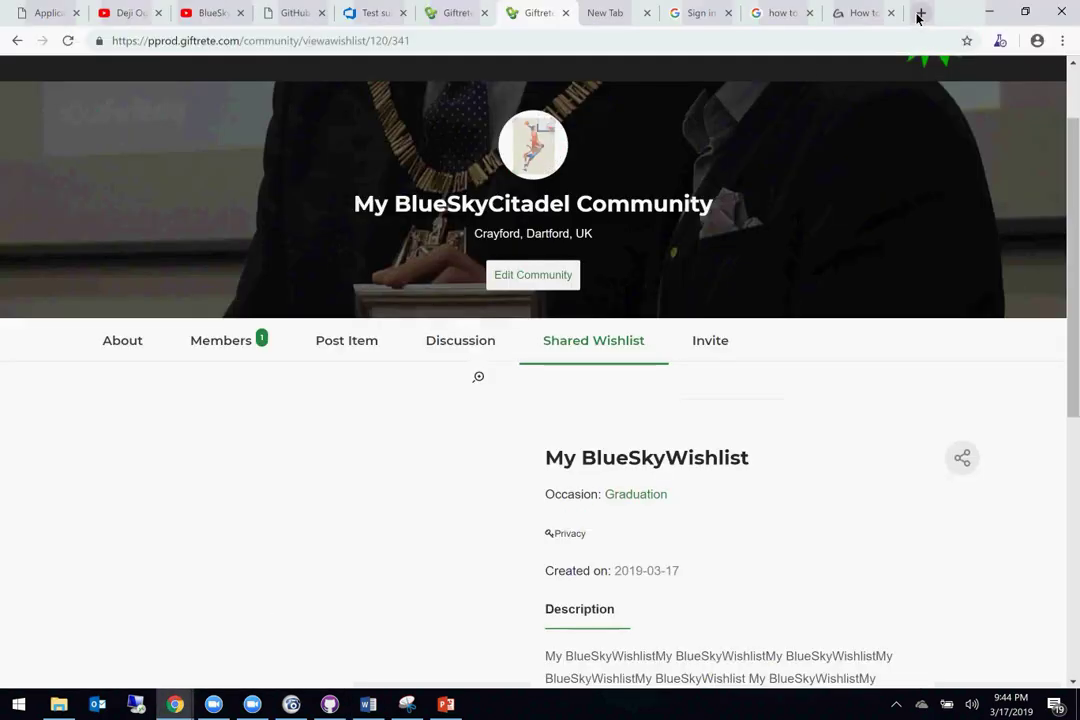
click(920, 13)
Step: Open the Blue Sky Manual Testing board from the BlueSky team's boards in Trello
text(trell)
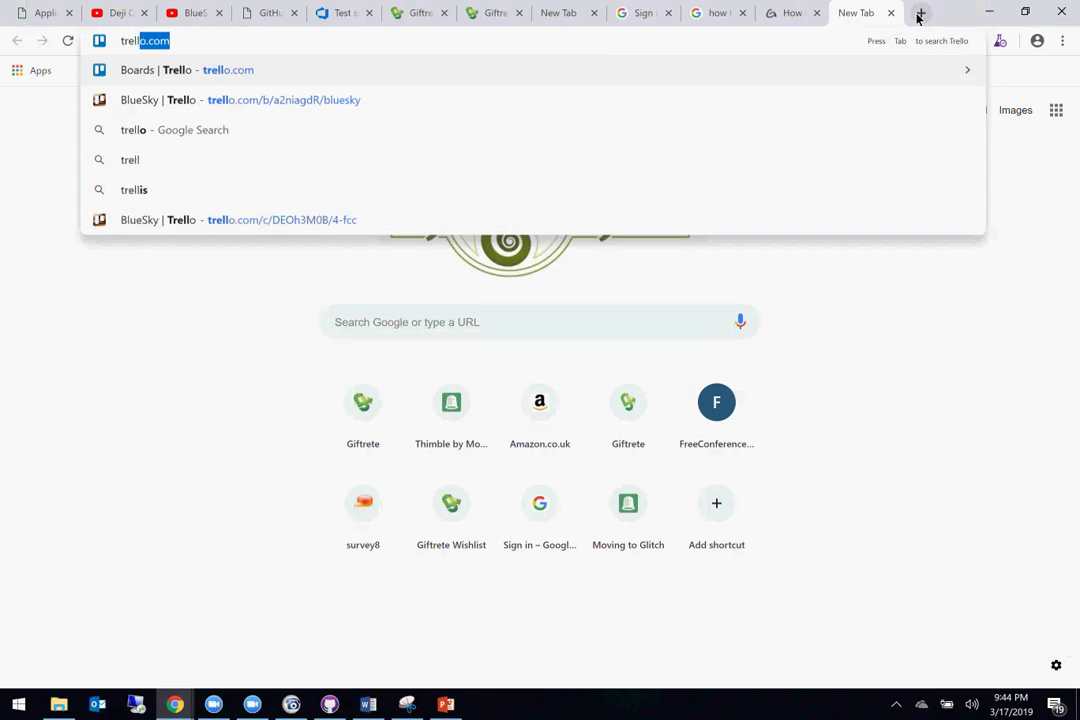
key(Return)
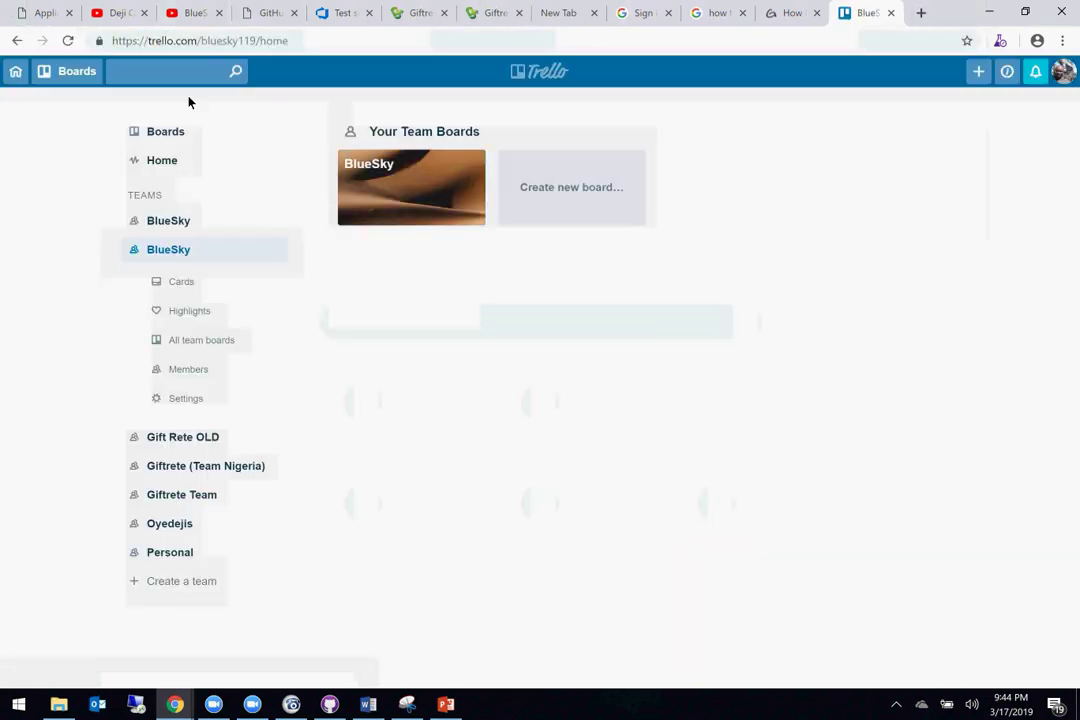
click(178, 133)
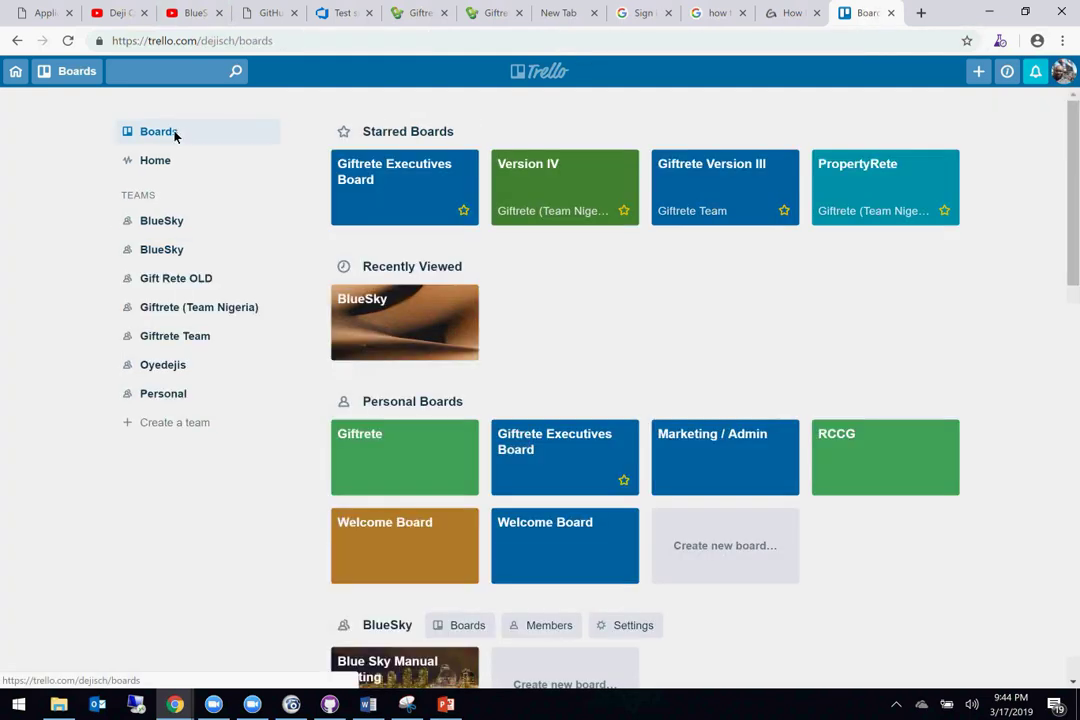
click(162, 222)
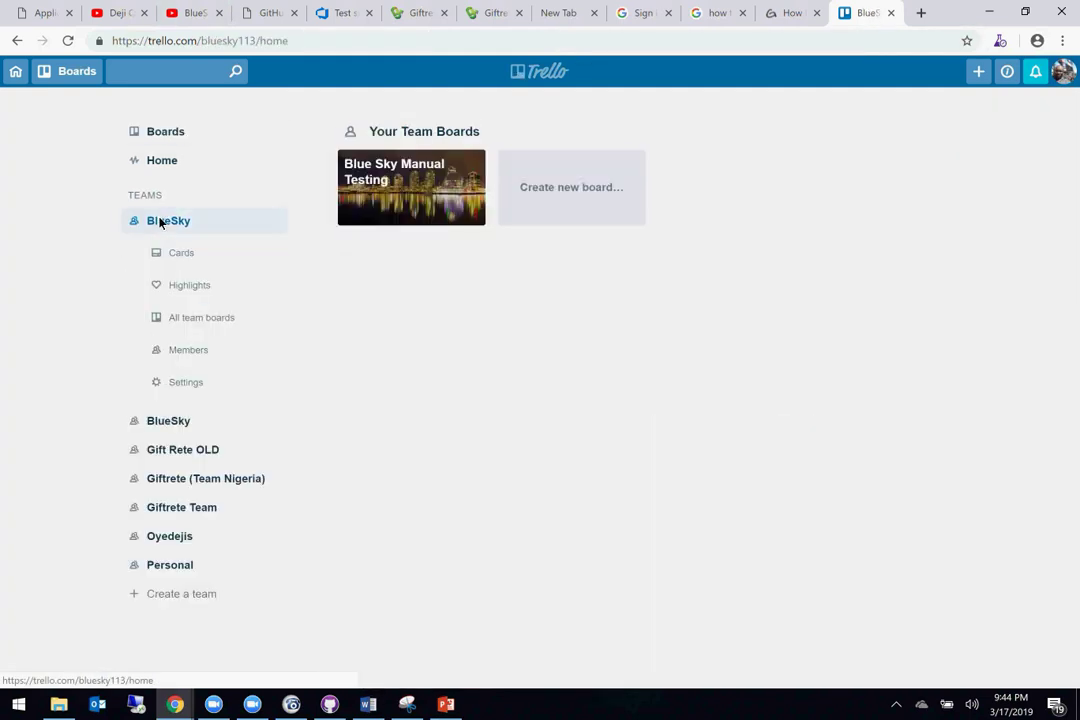
click(432, 162)
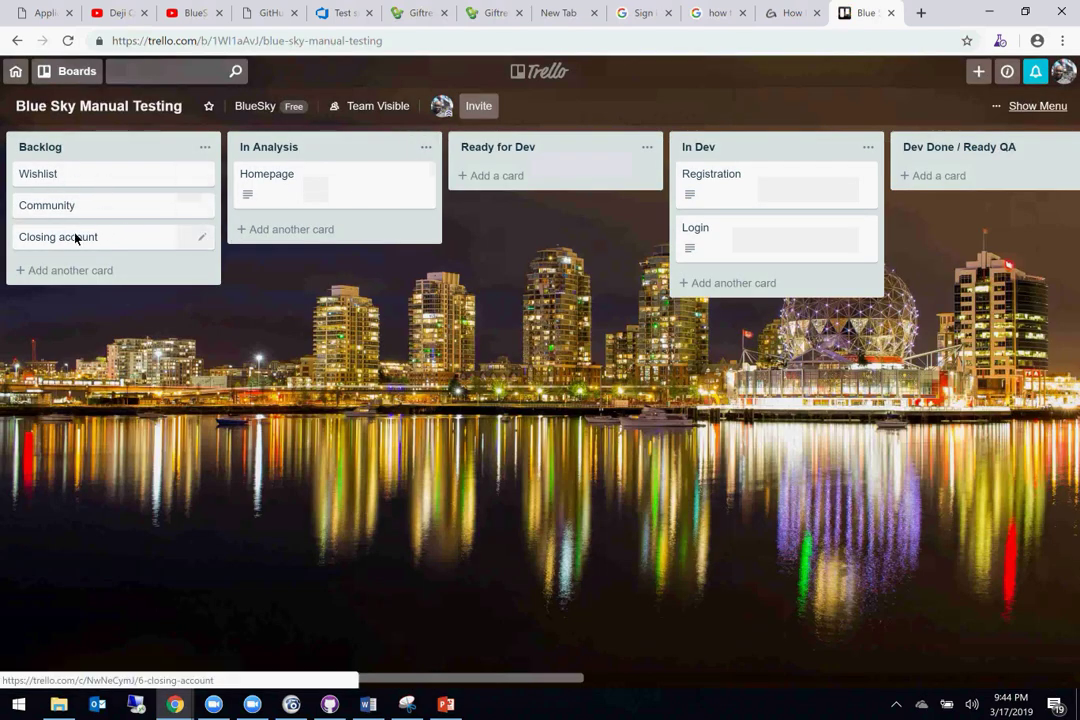
Step: Start a new card in the Backlog list, then go back to the Giftrete product details tab
click(55, 271)
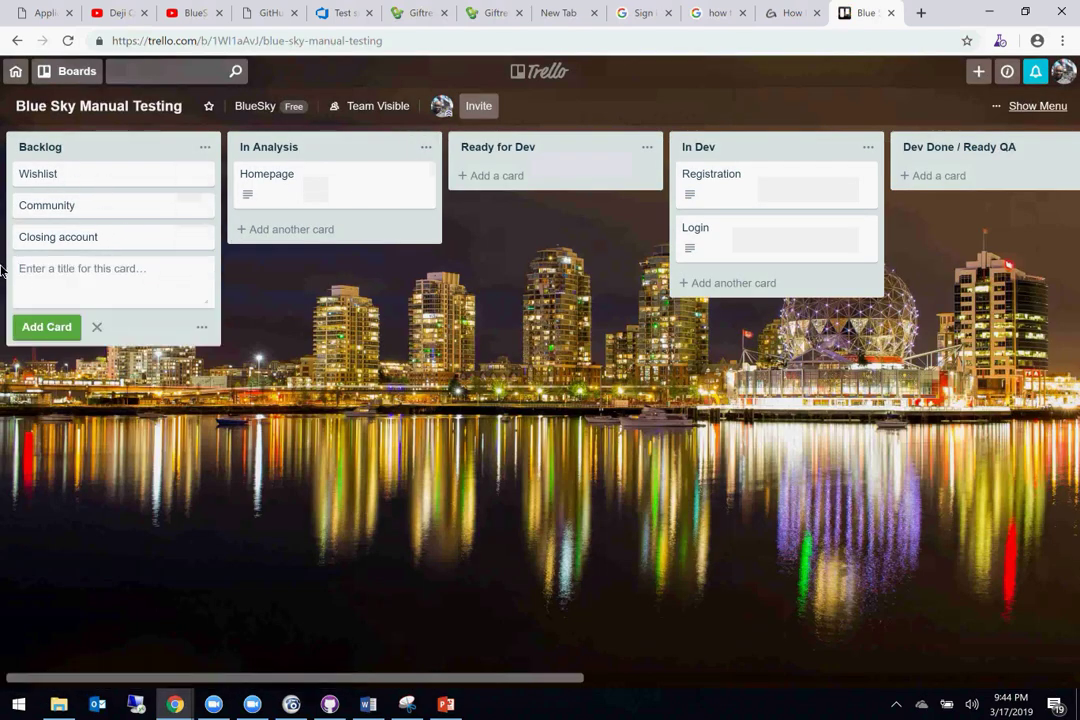
text(Bu)
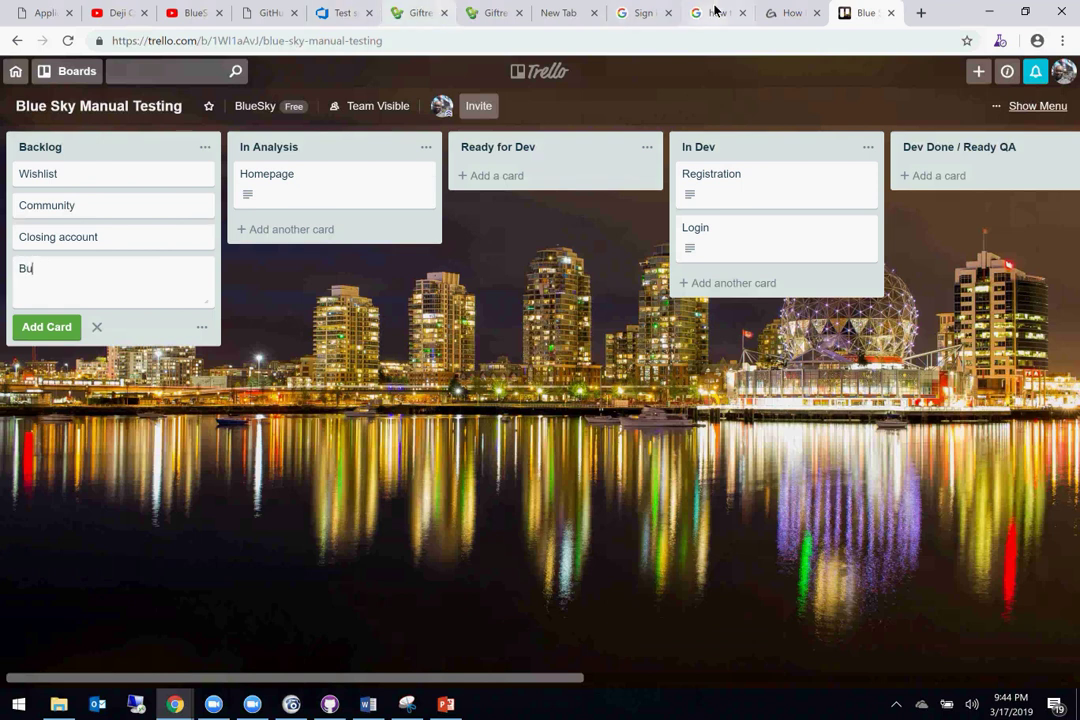
click(428, 18)
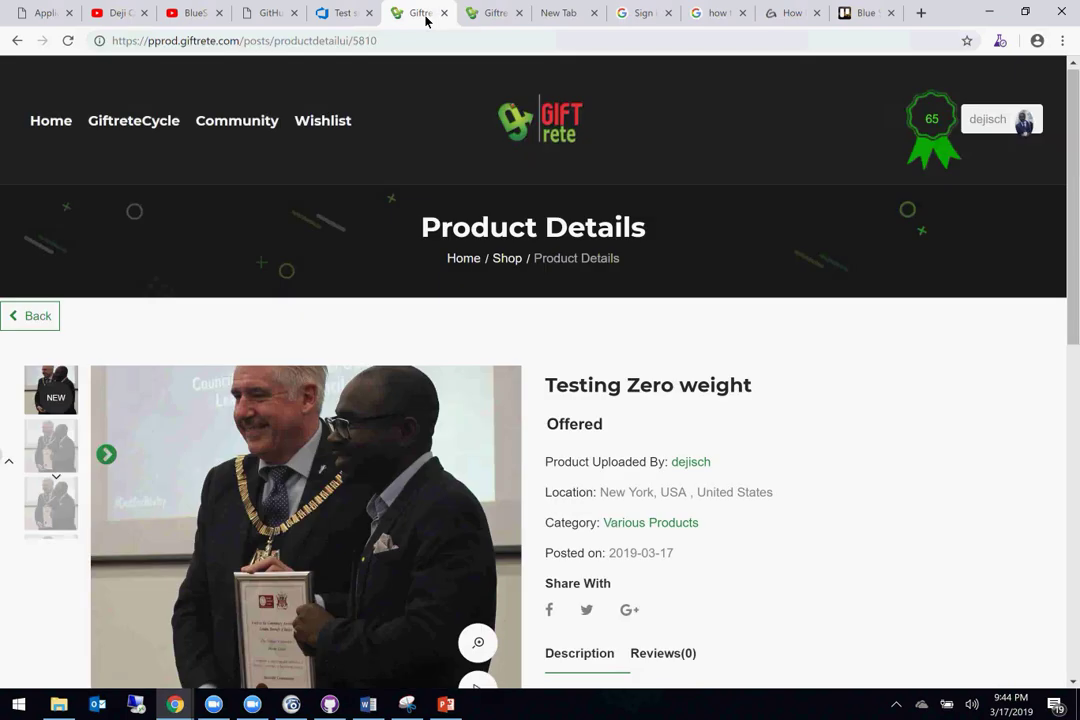
Step: Open the community's Invite Friends form and enter the first friend's name and e-mail
click(490, 18)
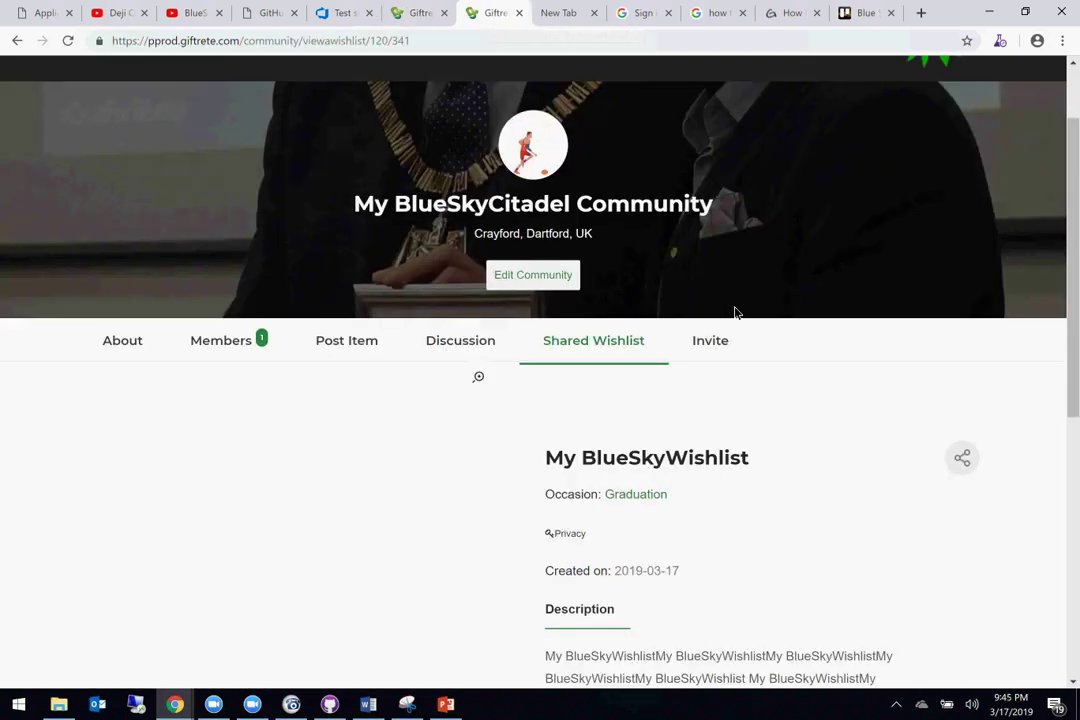
click(718, 340)
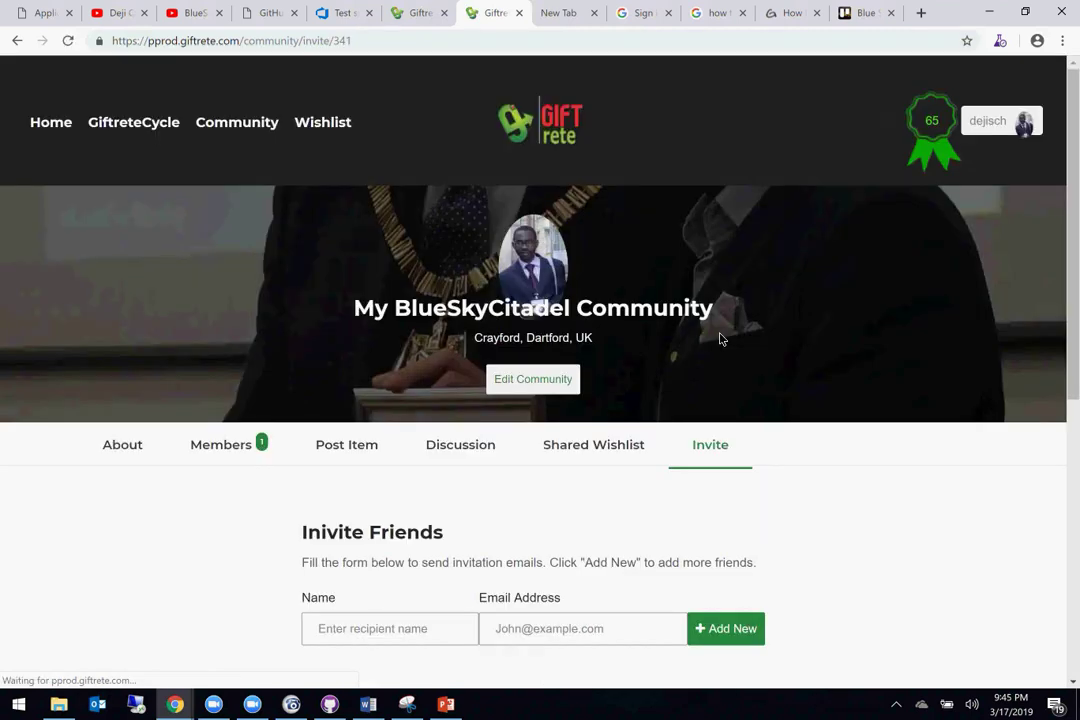
scroll(637, 354, down, 3)
scroll(637, 350, down, 1)
click(401, 228)
text(deji)
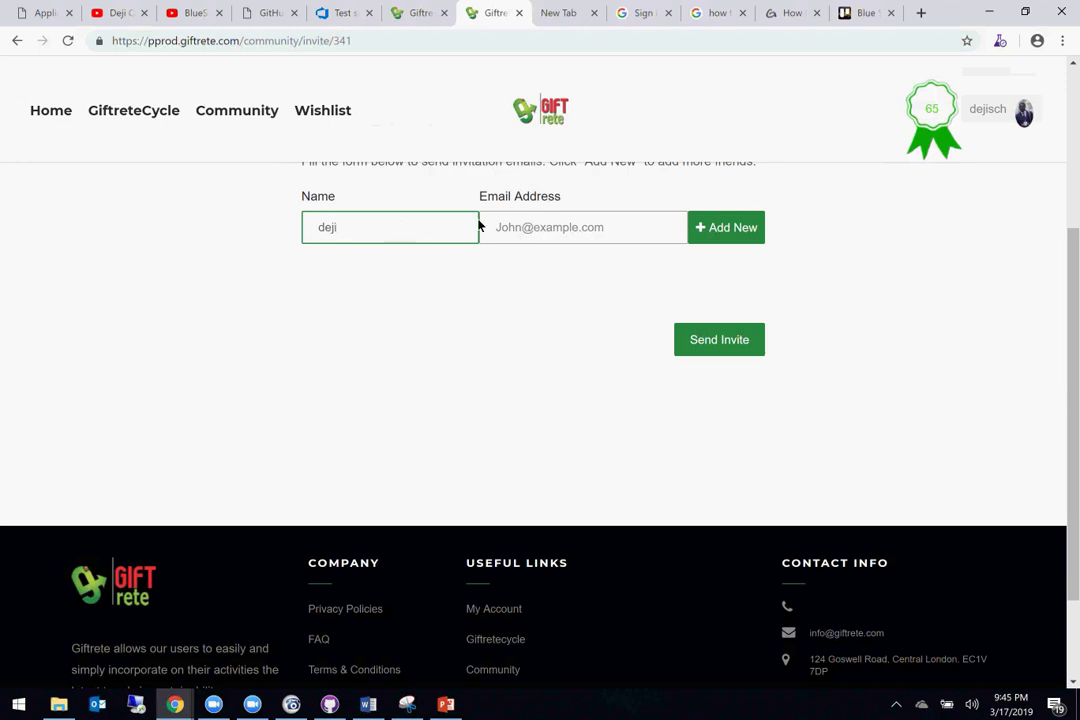
click(513, 221)
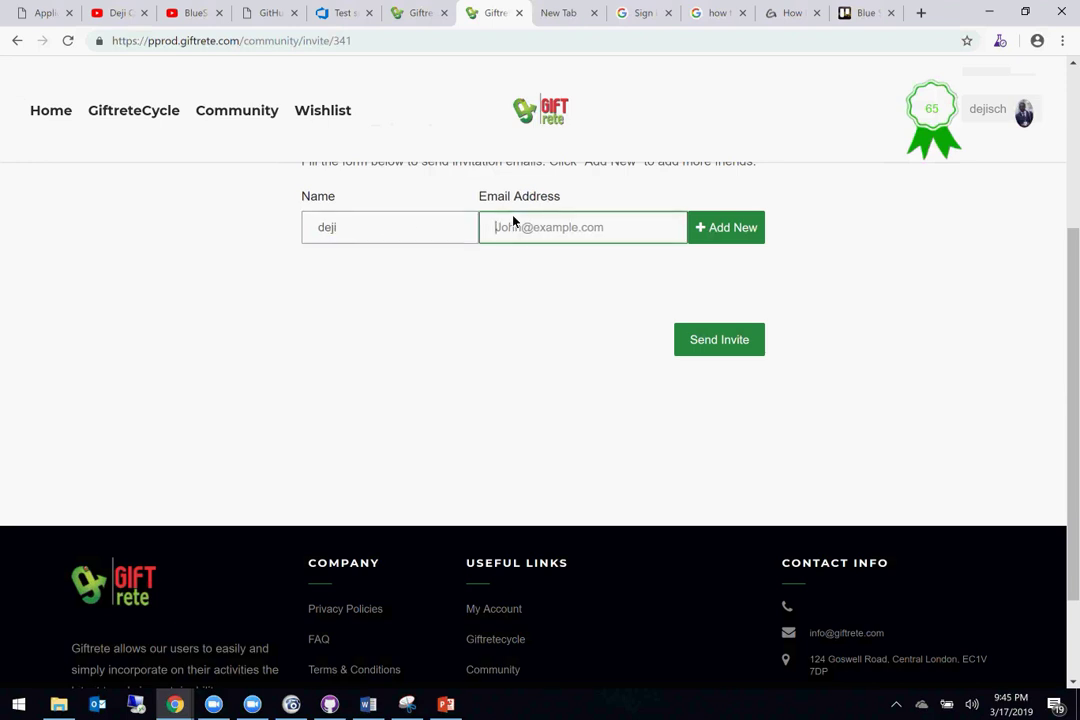
text(deji@)
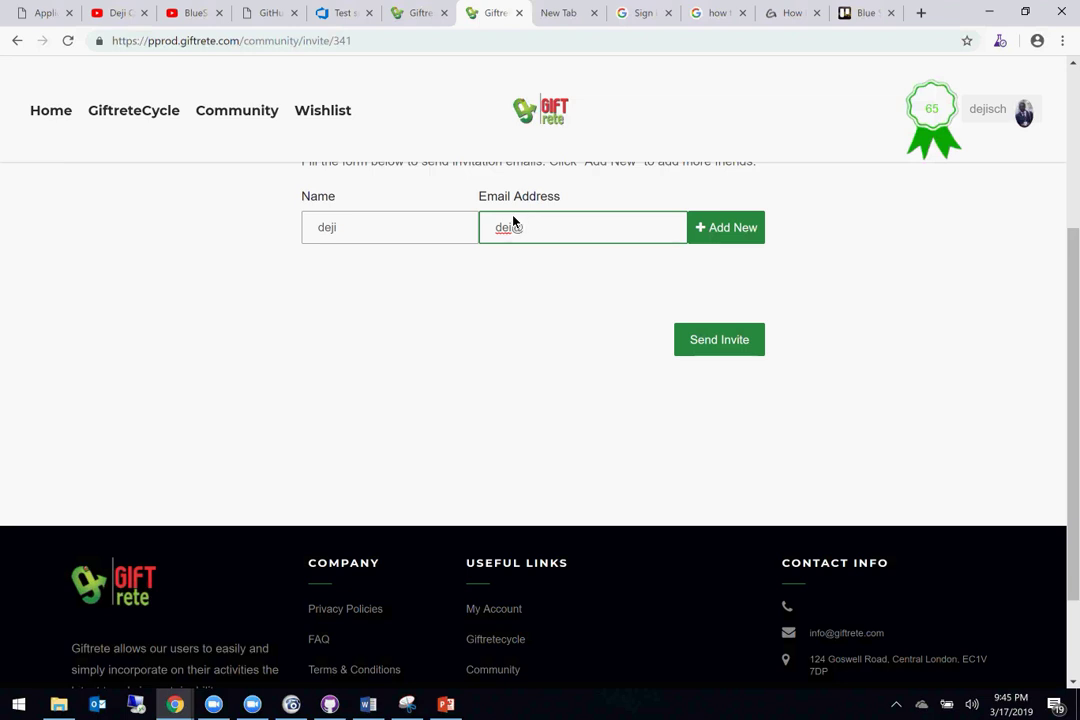
text(test.com)
Step: Add a second invitee row with name and e-mail, then send both invitations
scroll(738, 270, up, 1)
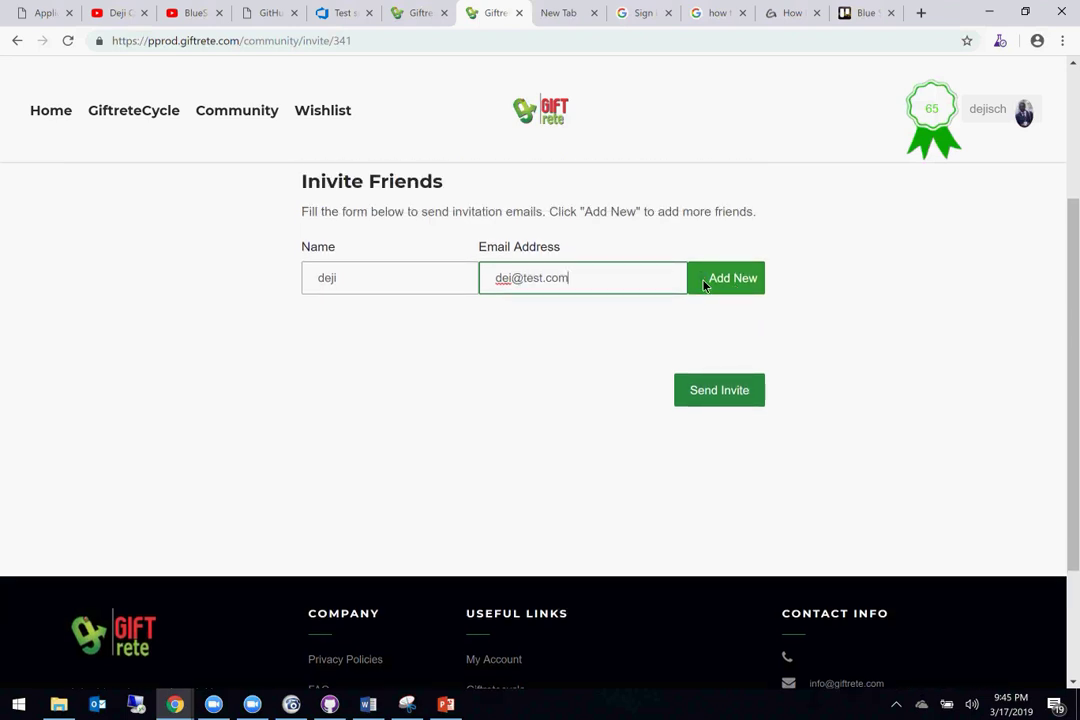
click(704, 284)
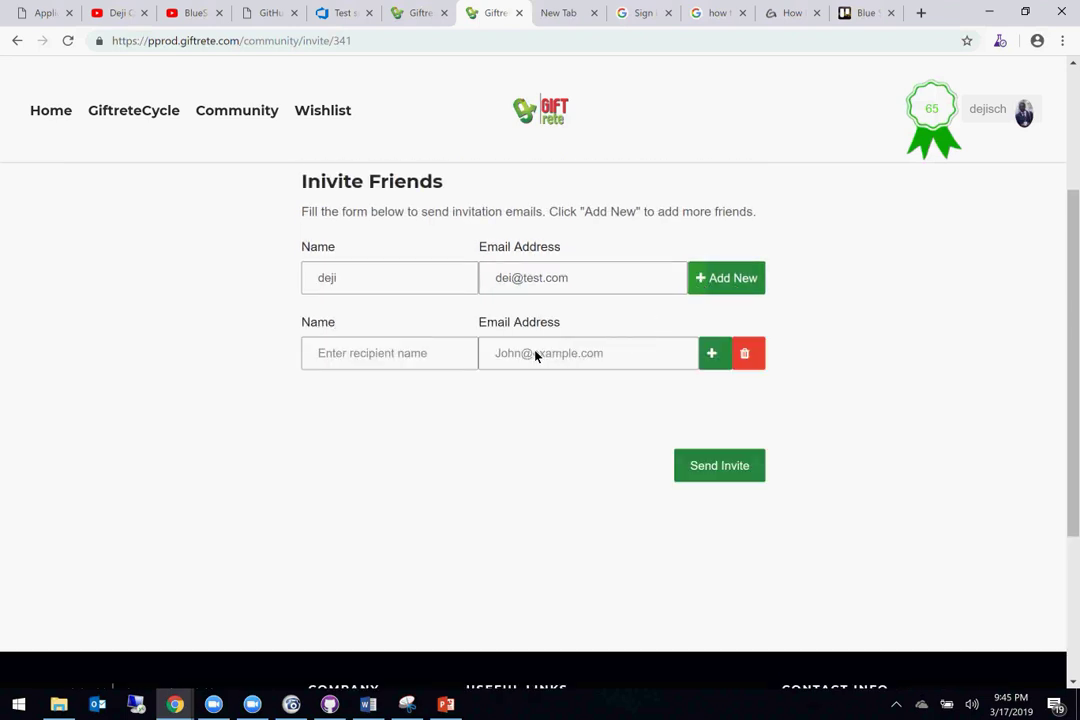
click(380, 364)
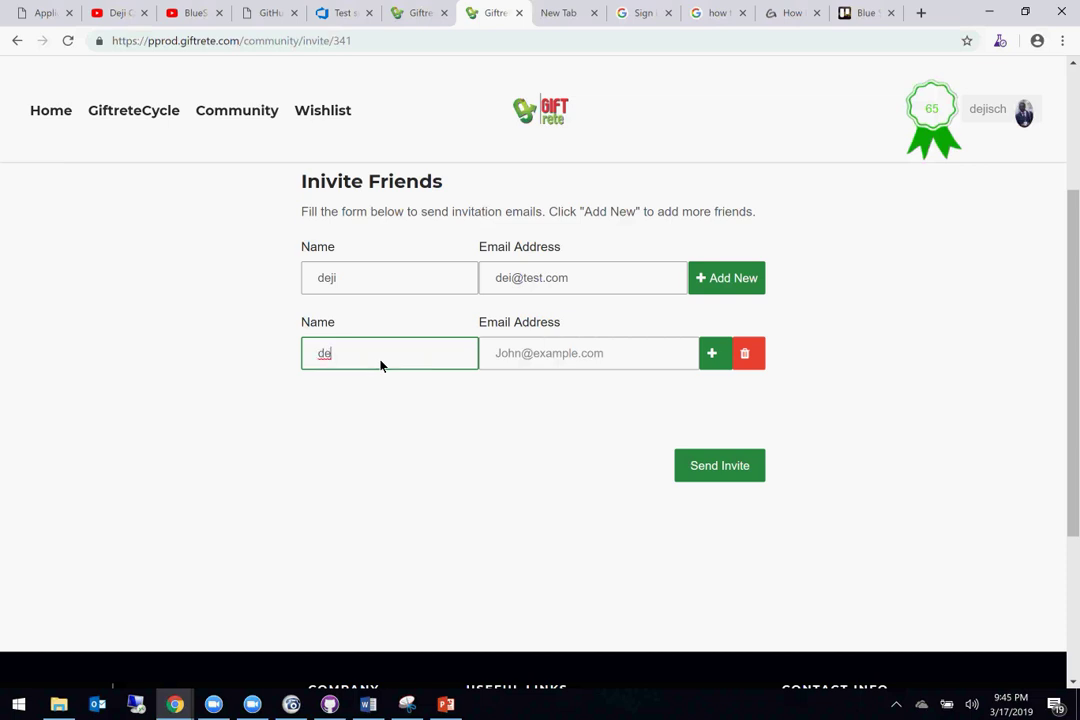
key(Tab)
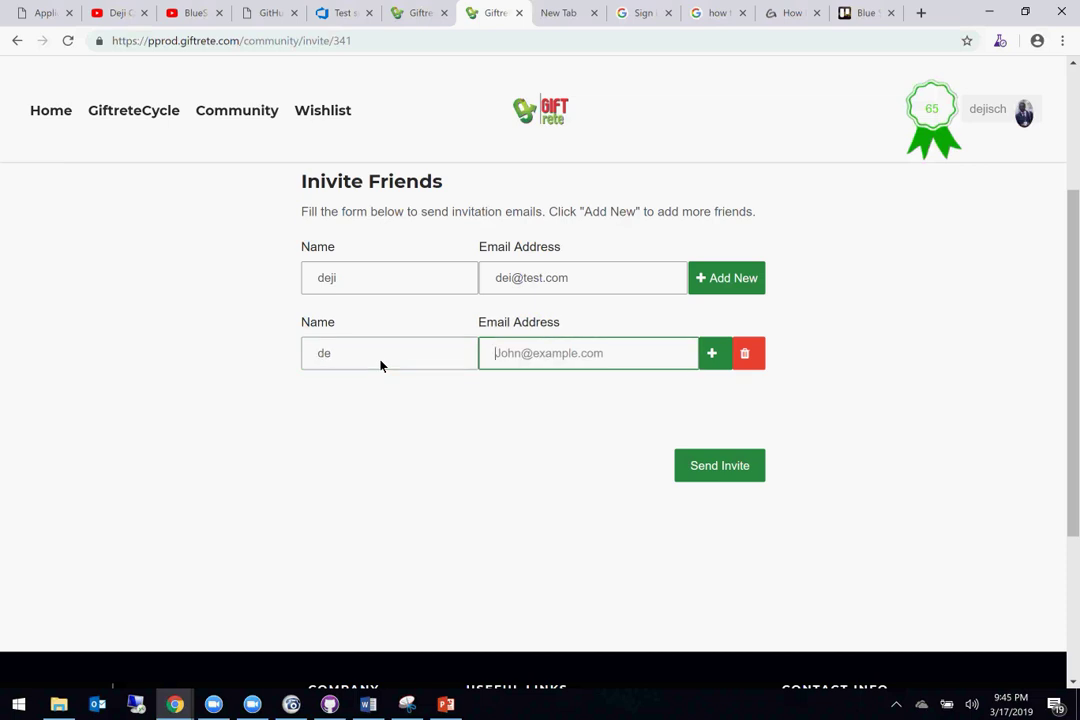
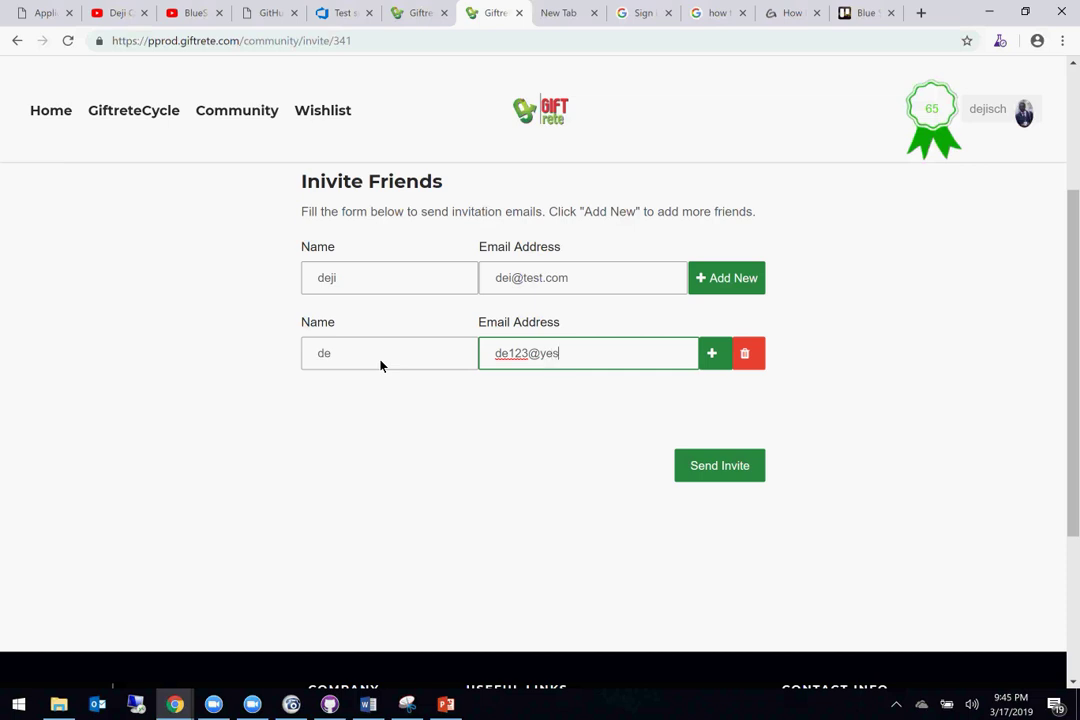
click(707, 464)
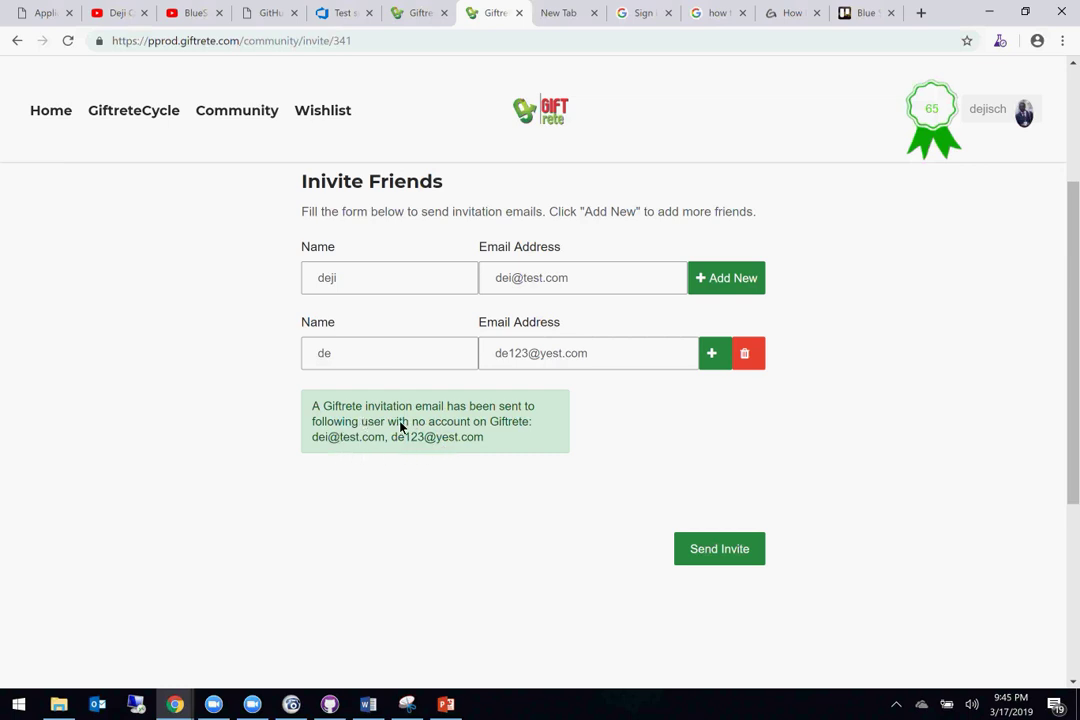
scroll(533, 452, up, 3)
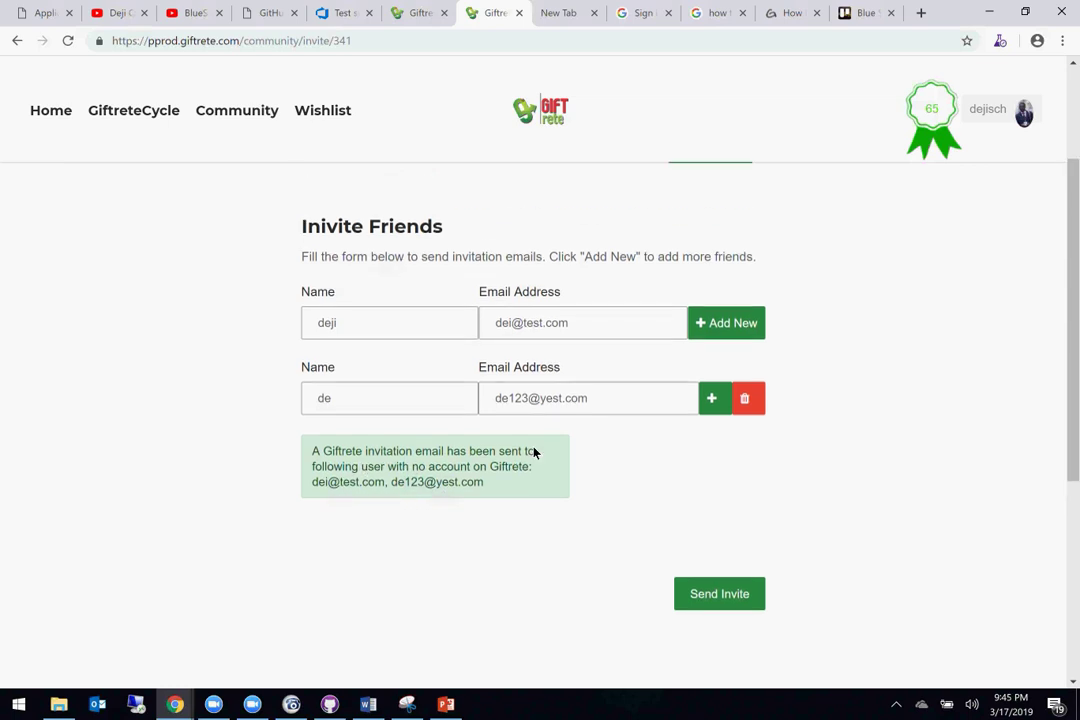
scroll(533, 452, down, 3)
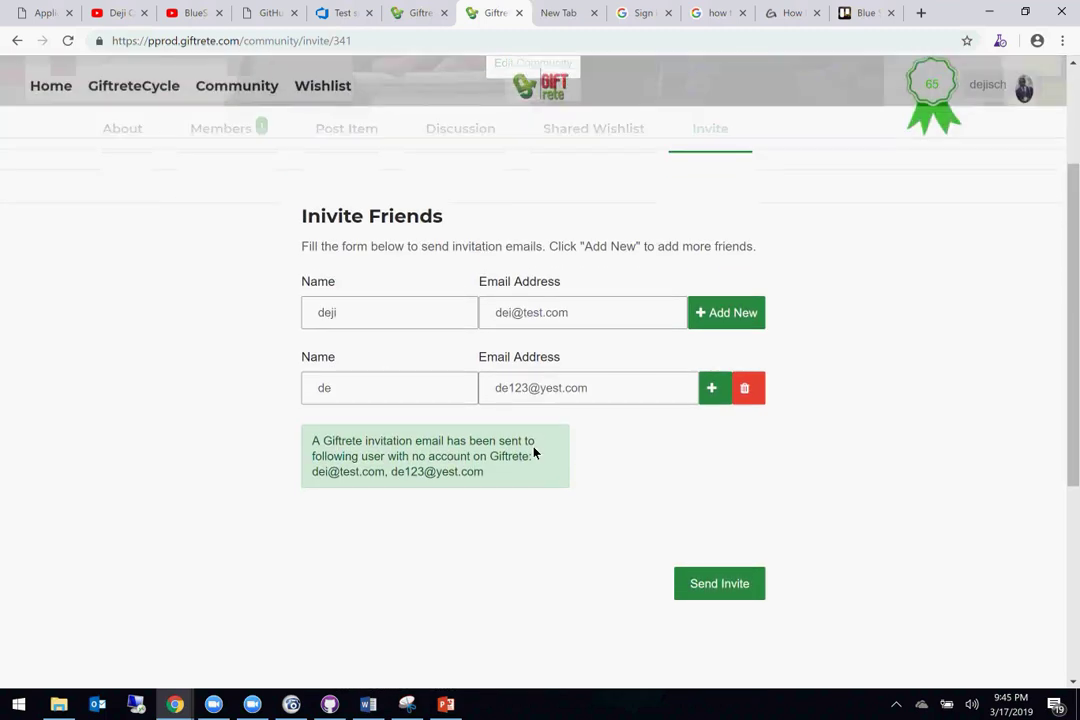
scroll(533, 452, up, 1)
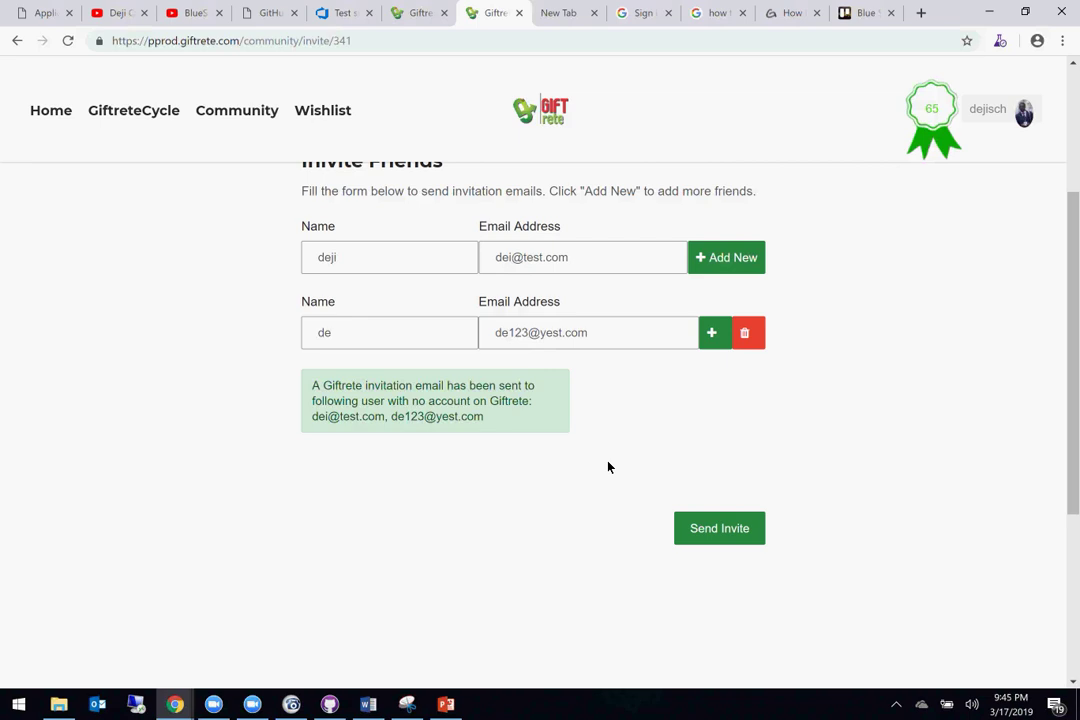
scroll(608, 467, up, 1)
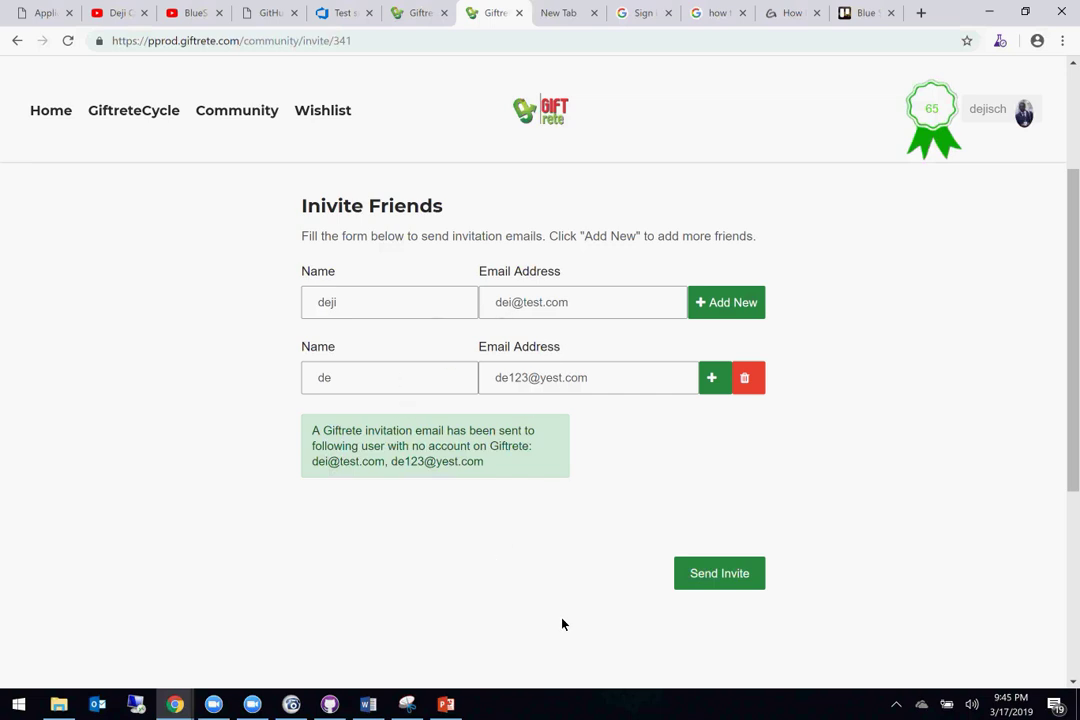
Step: Capture the invite page with its confirmation message in a new Snipping Tool snip
click(407, 705)
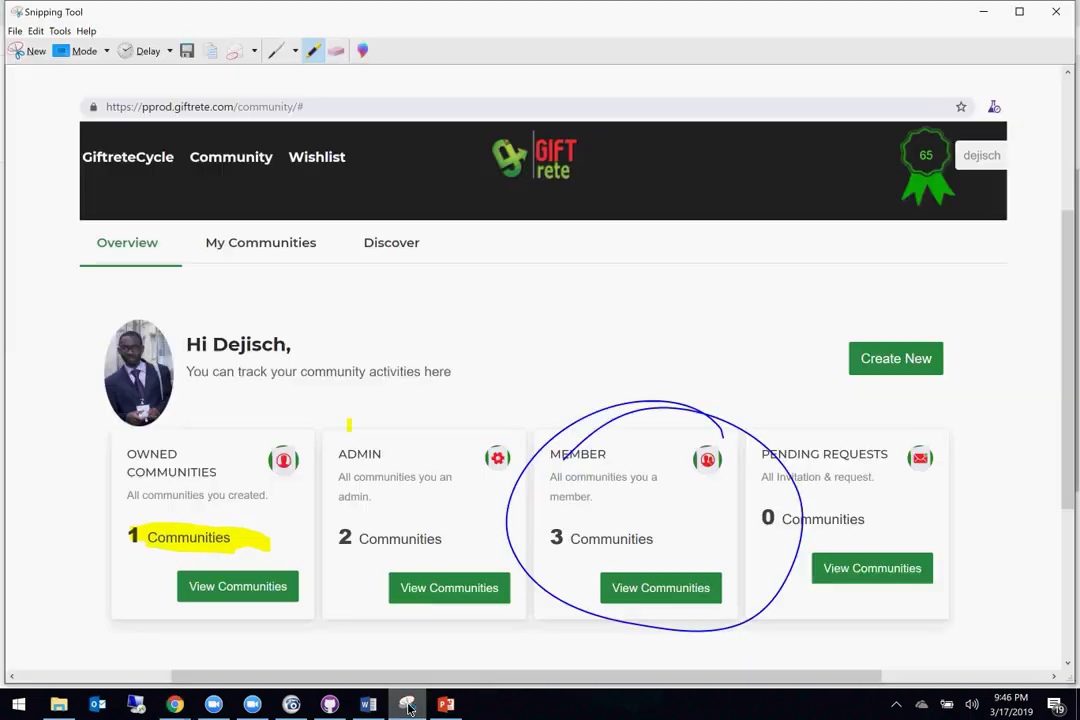
click(983, 12)
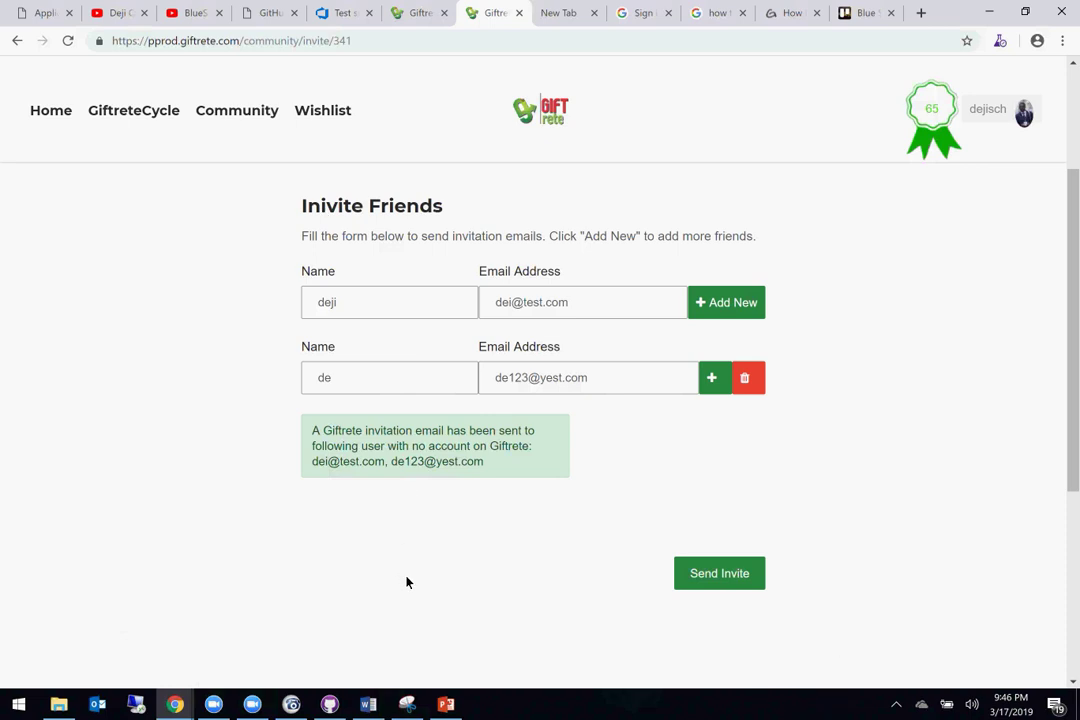
click(407, 705)
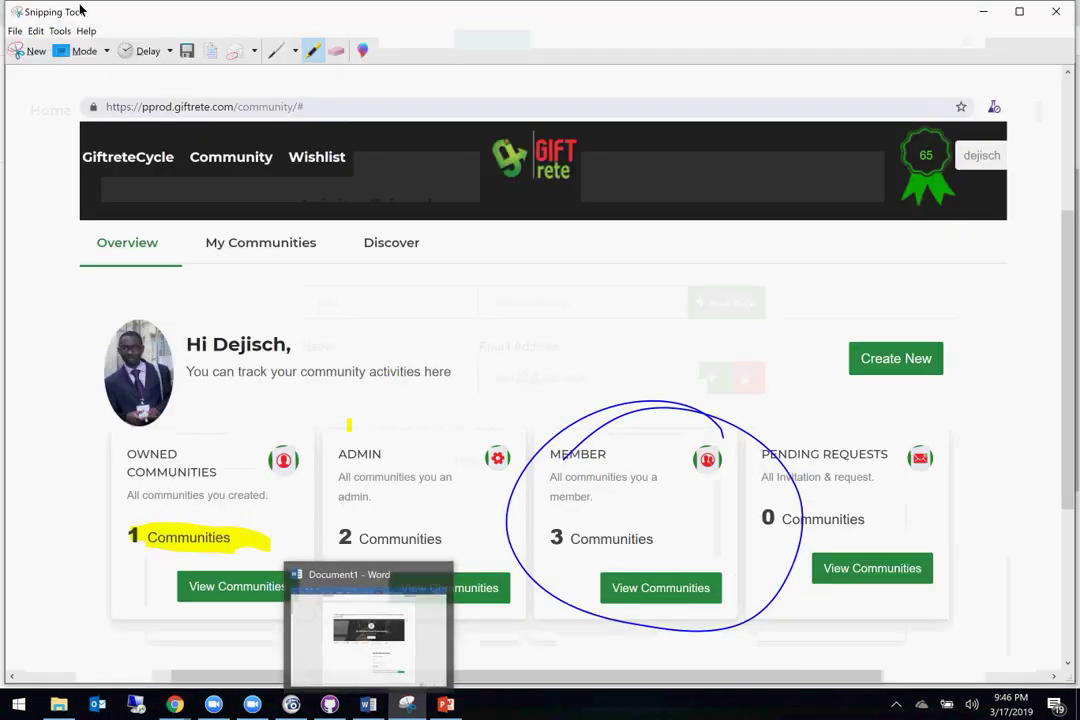
click(31, 50)
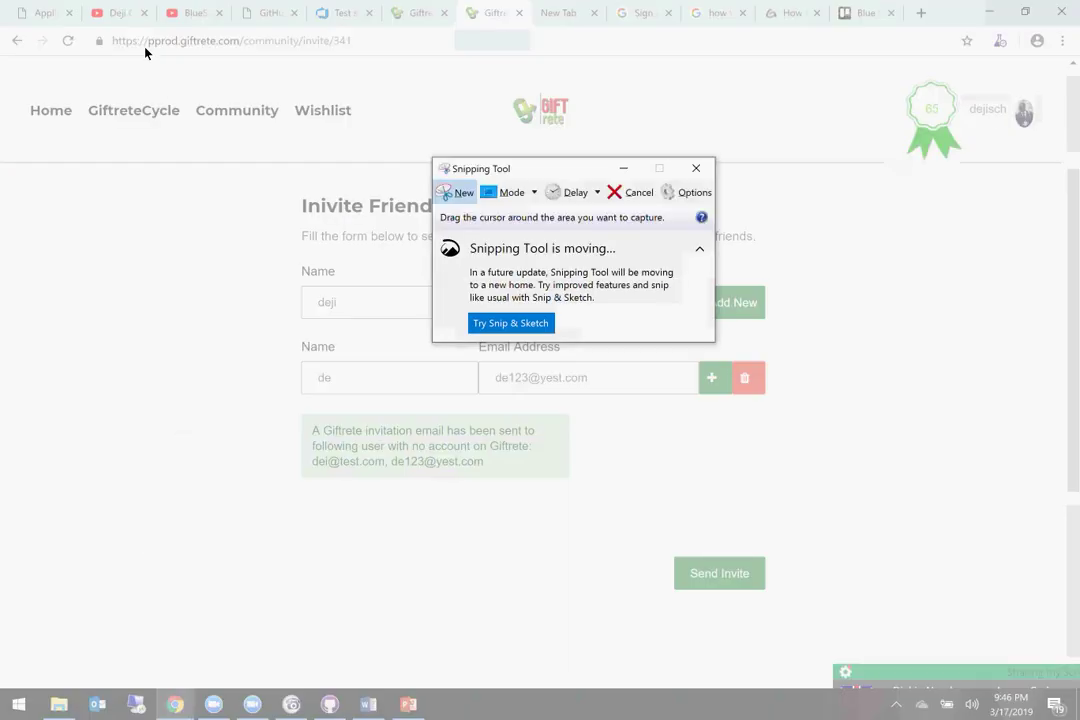
drag(145, 41, 933, 650)
Step: Highlight in yellow: circle the Inivite Friends heading, loop and cross out the invite form
mouse_move(330, 283)
mouse_down()
mouse_move(300, 300)
mouse_move(370, 350)
mouse_move(392, 335)
mouse_up()
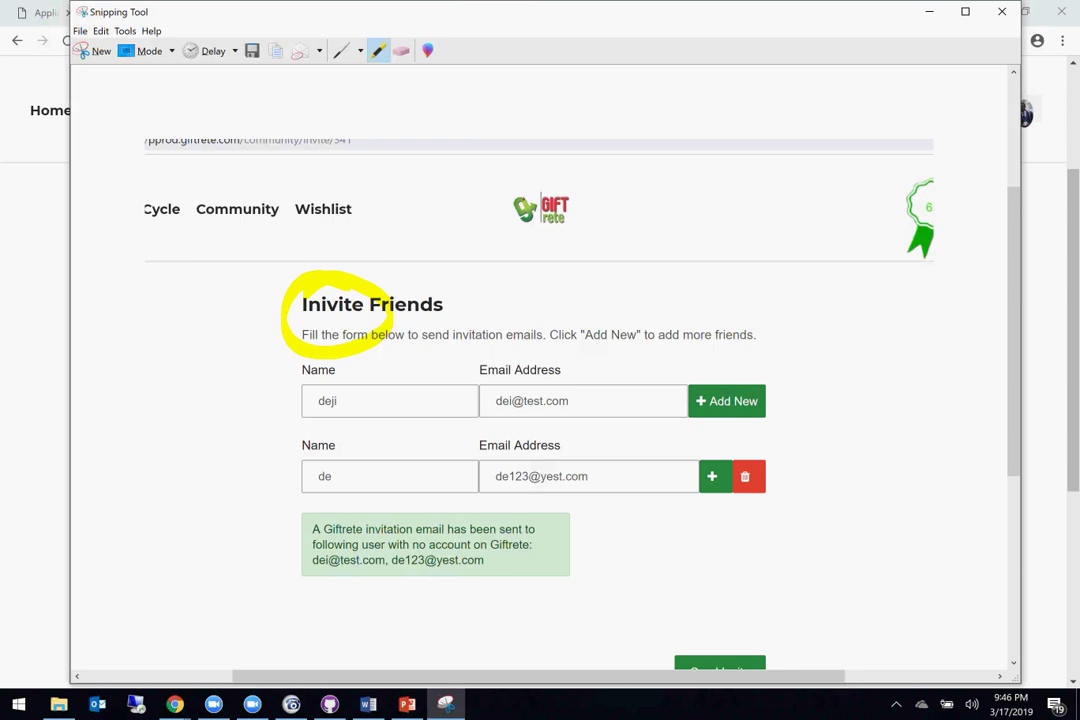
mouse_move(295, 345)
mouse_down()
mouse_move(280, 525)
mouse_move(687, 513)
mouse_move(796, 374)
mouse_move(292, 378)
mouse_up()
drag(775, 358, 325, 476)
mouse_move(413, 345)
mouse_down()
mouse_move(463, 393)
mouse_move(718, 506)
mouse_up()
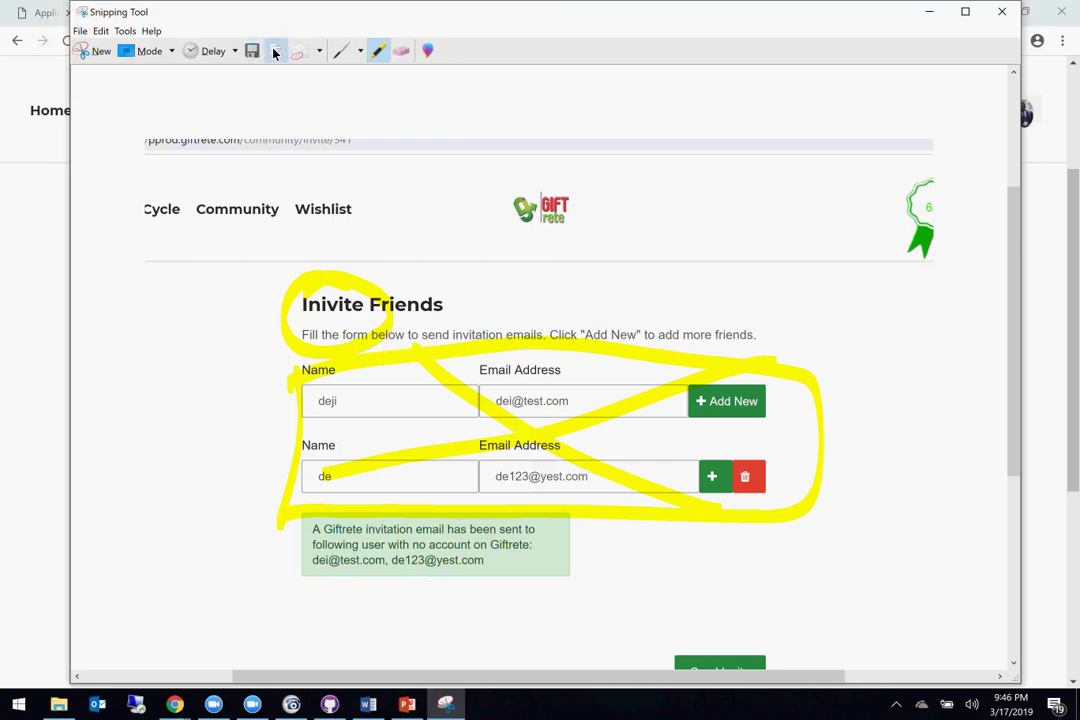
Step: Review the Giftrete invite and community members pages, then switch to the Blue Sky Trello board
click(178, 706)
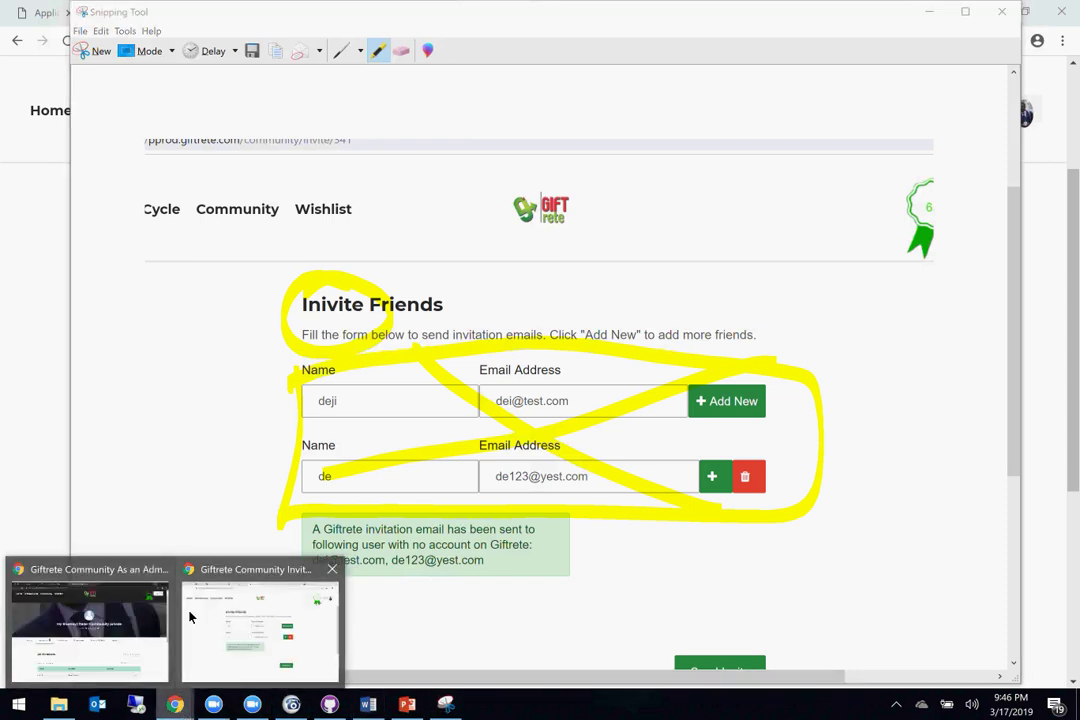
click(220, 614)
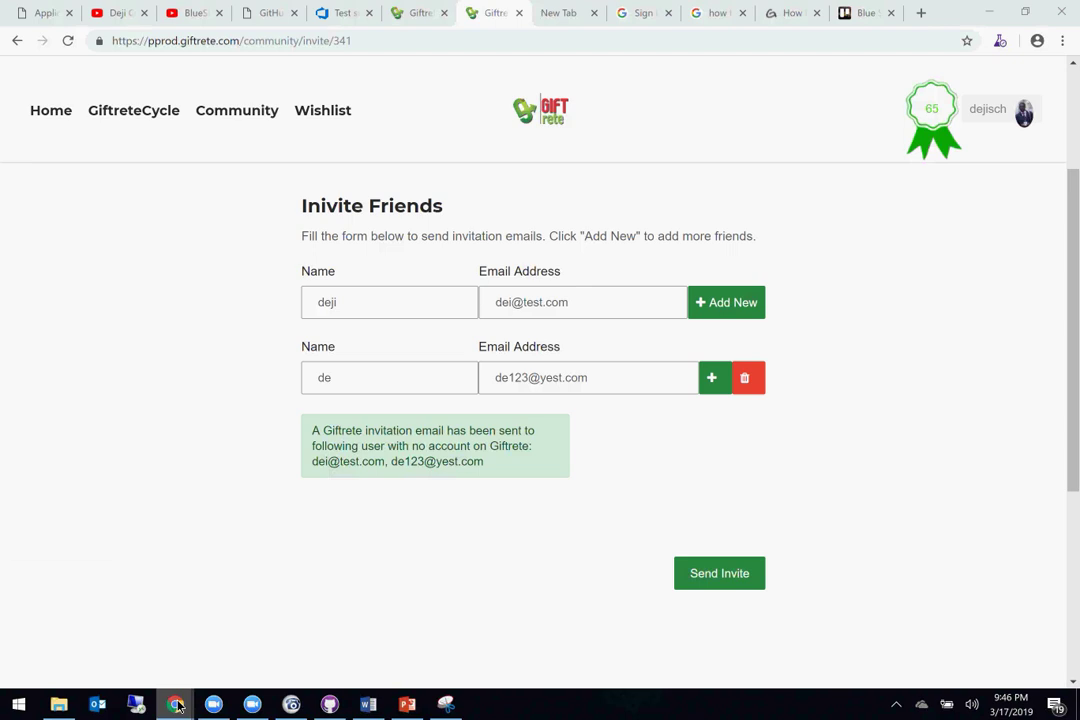
click(113, 622)
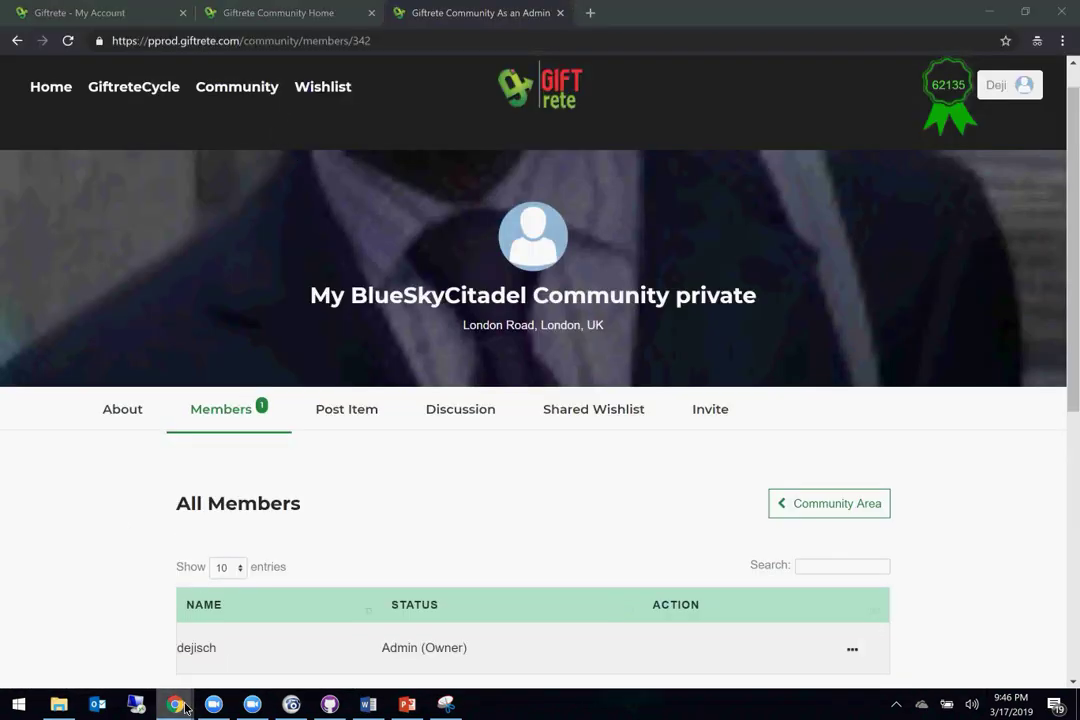
mouse_move(185, 708)
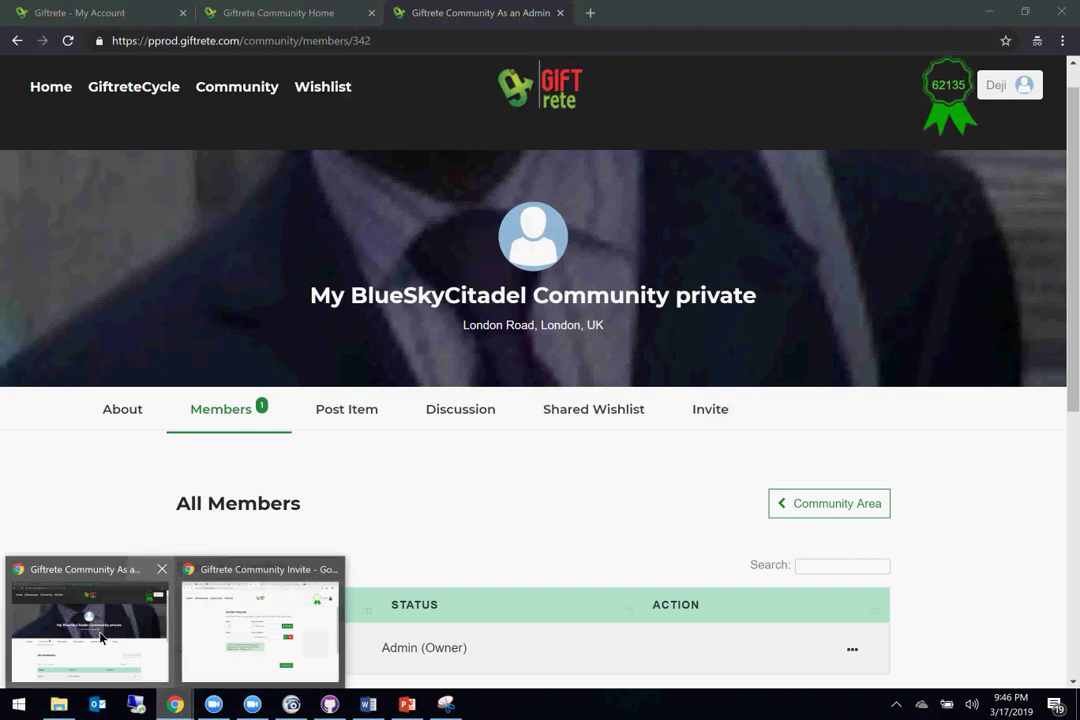
click(216, 618)
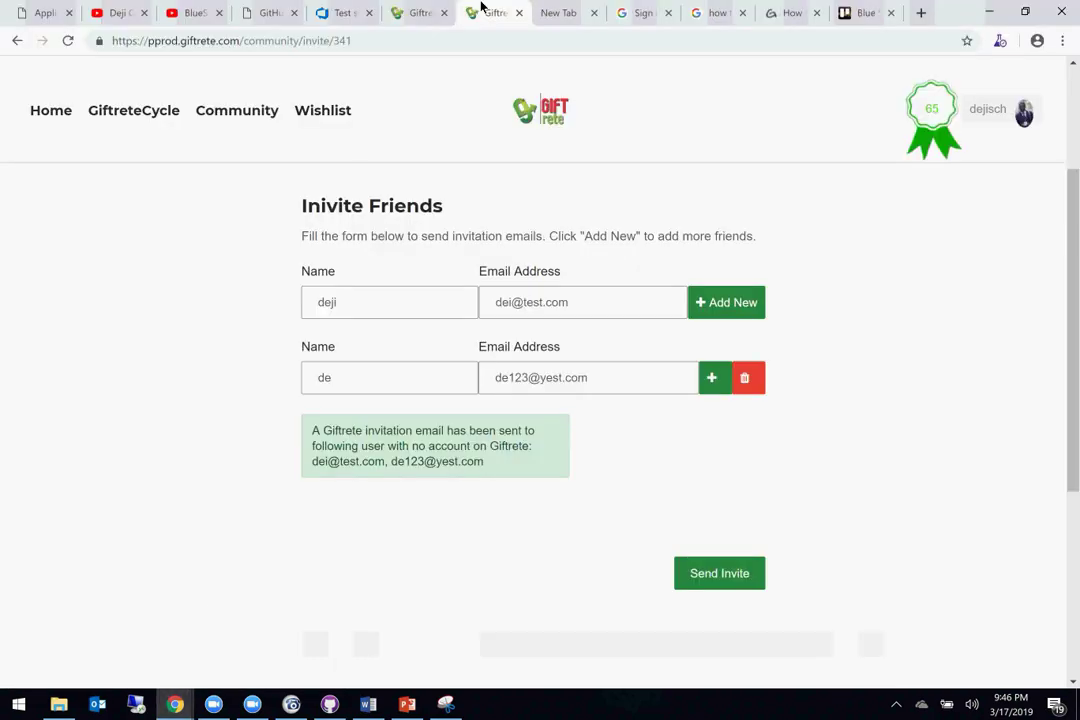
click(868, 13)
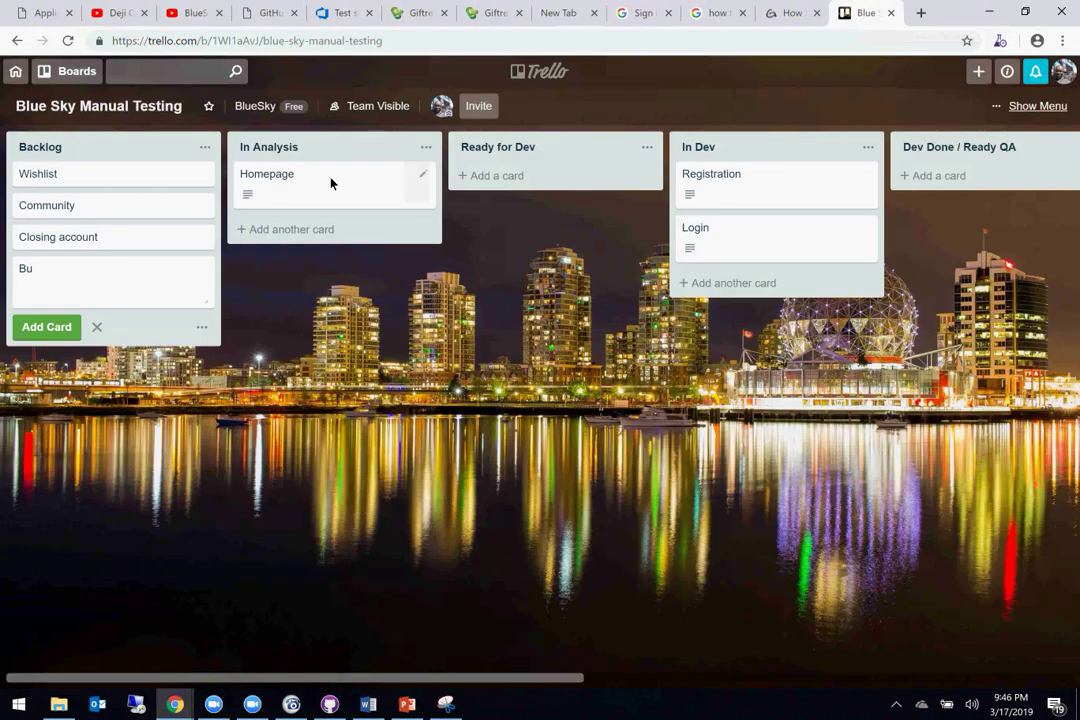
Step: Add an 'Invitation Bug' card to the Backlog list and open its details
key(BackSpace)
key(BackSpace)
text((nviti)
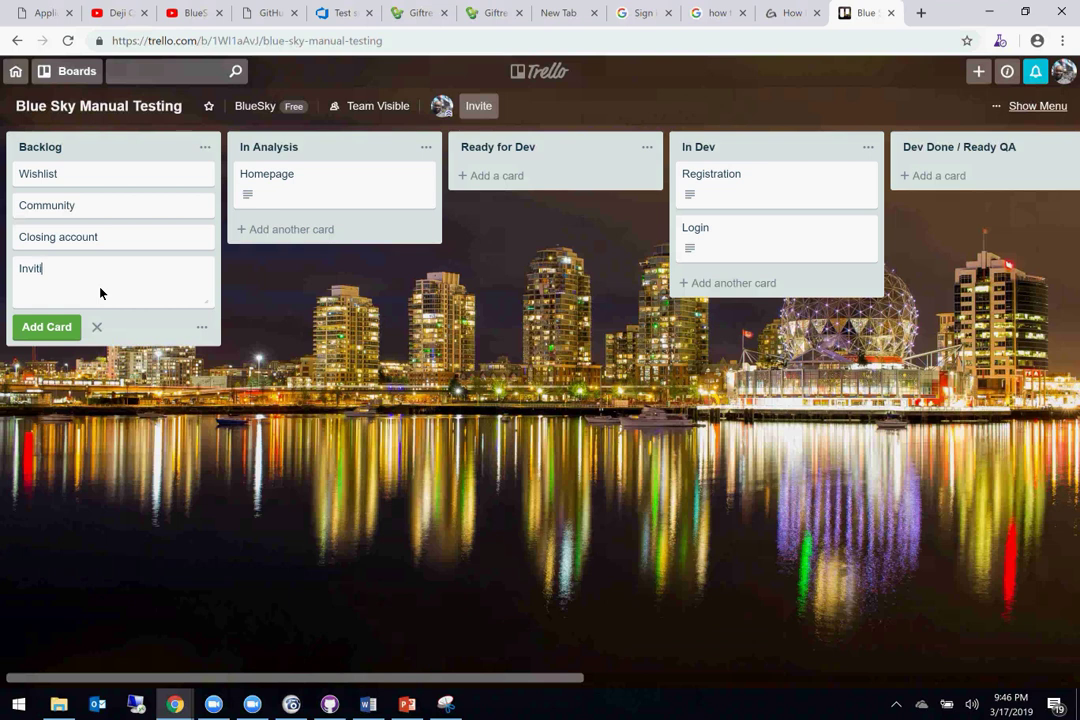
text(ation Bug)
key(Return)
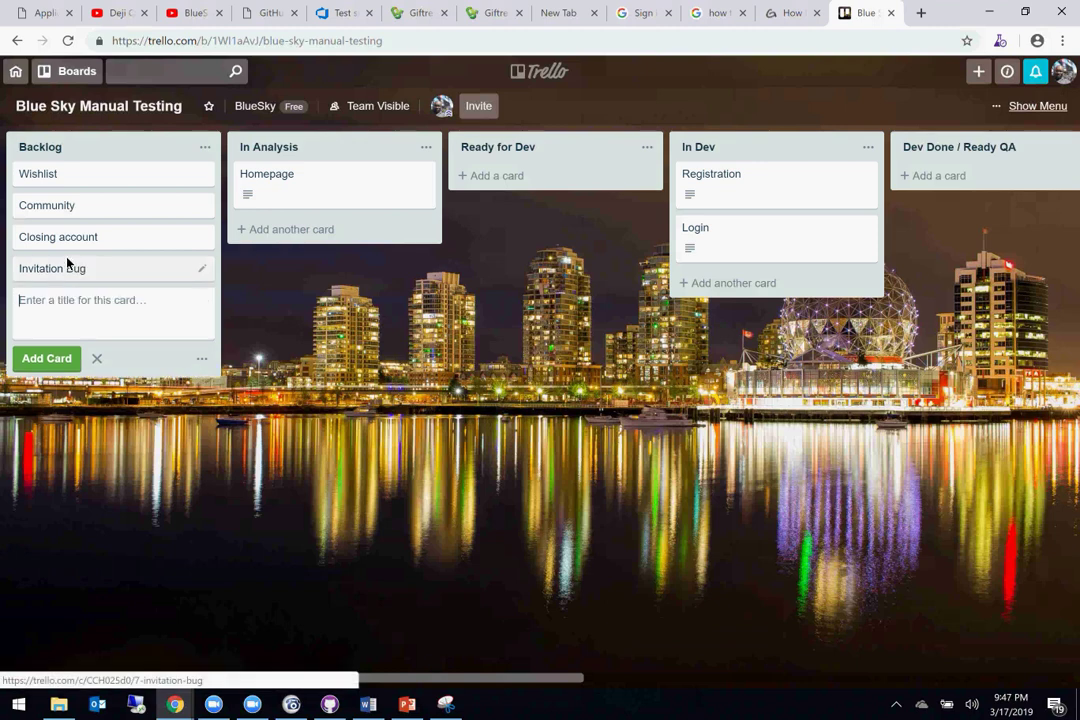
click(68, 266)
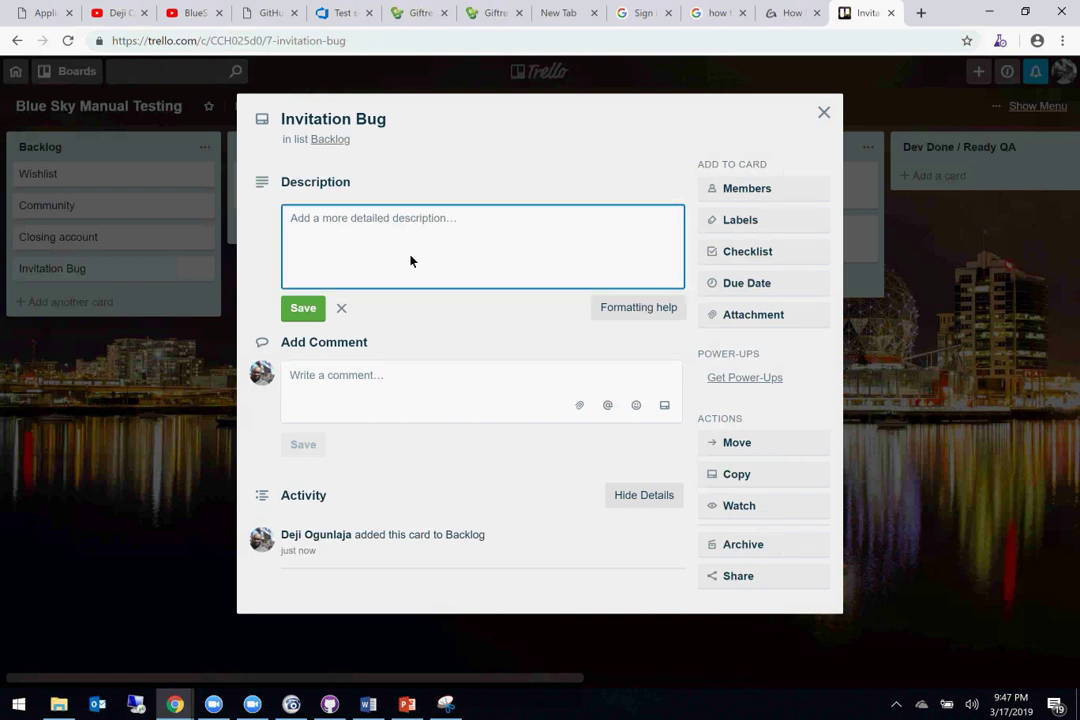
Step: Describe the bug as '1. Typo in invite' and '2. Remove the form on submmit', paste the screenshot, and save
text(1)
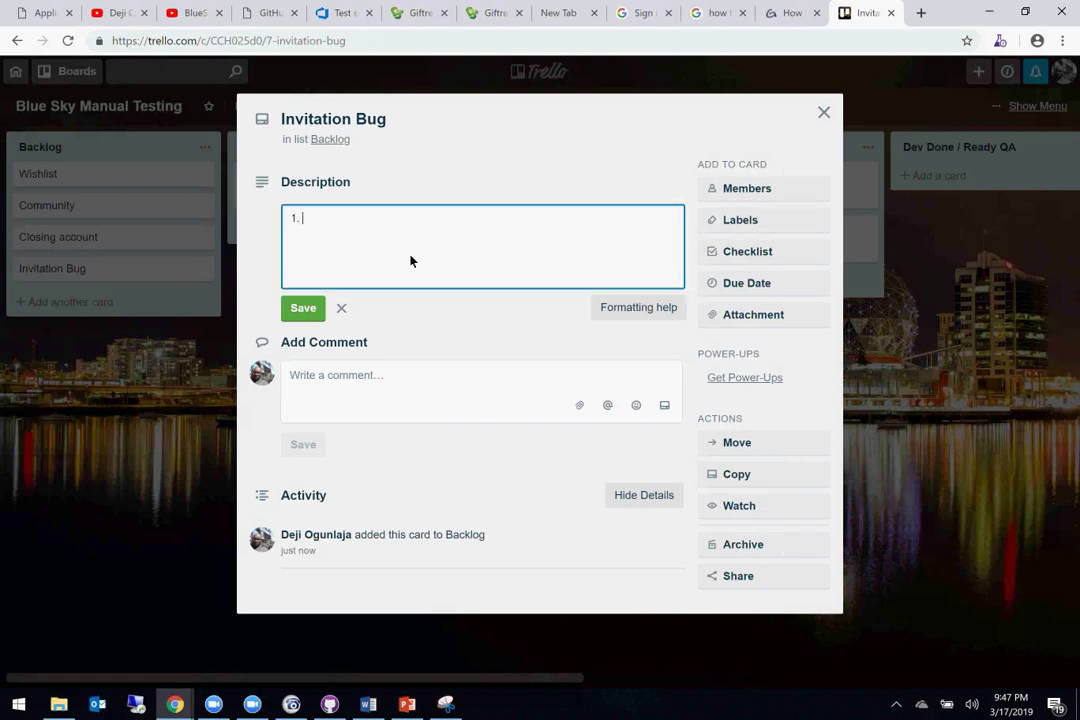
text(. Typio)
text(o in v)
text(in invi)
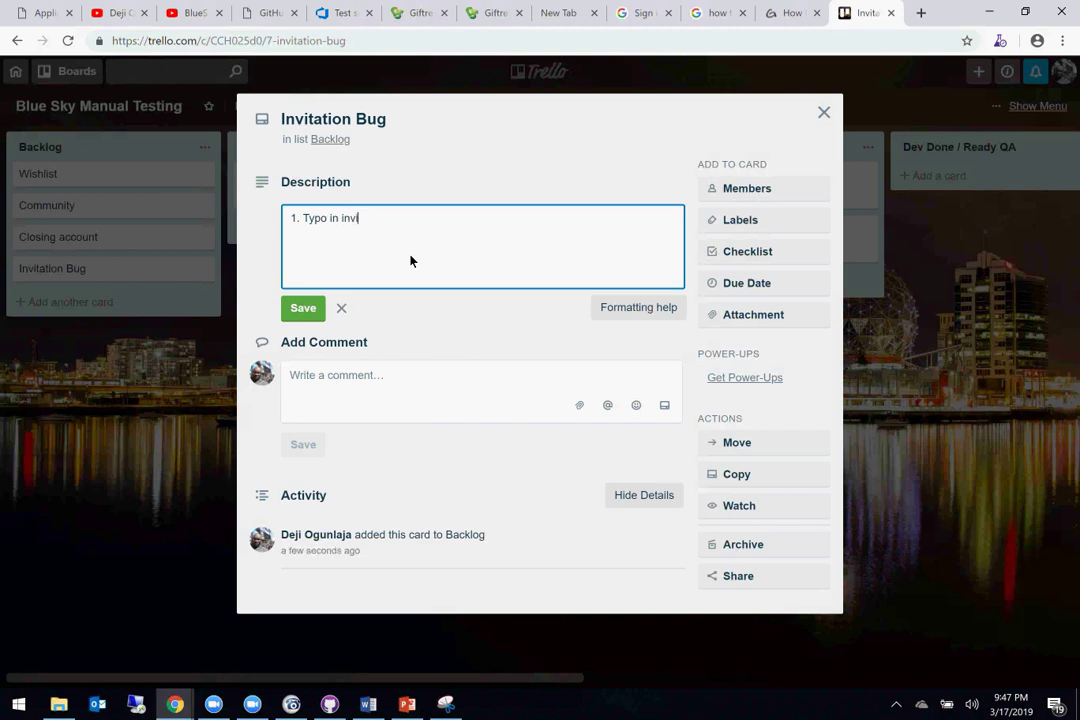
text(te)
key(Return)
click(445, 704)
click(445, 704)
text(2. )
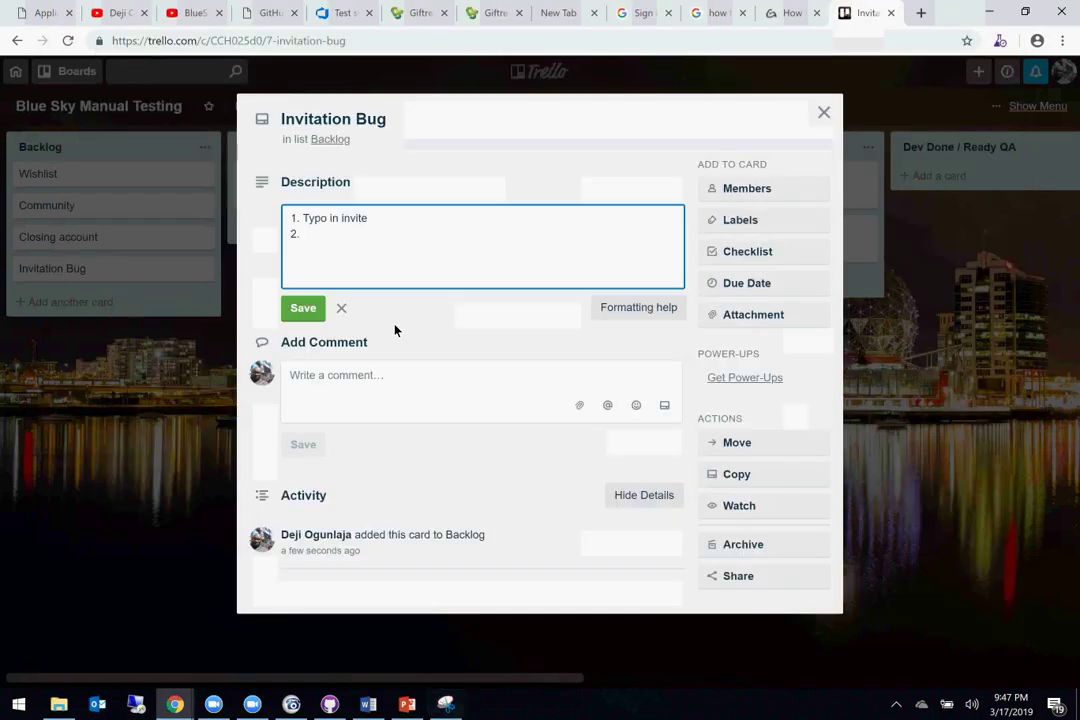
text(Remove)
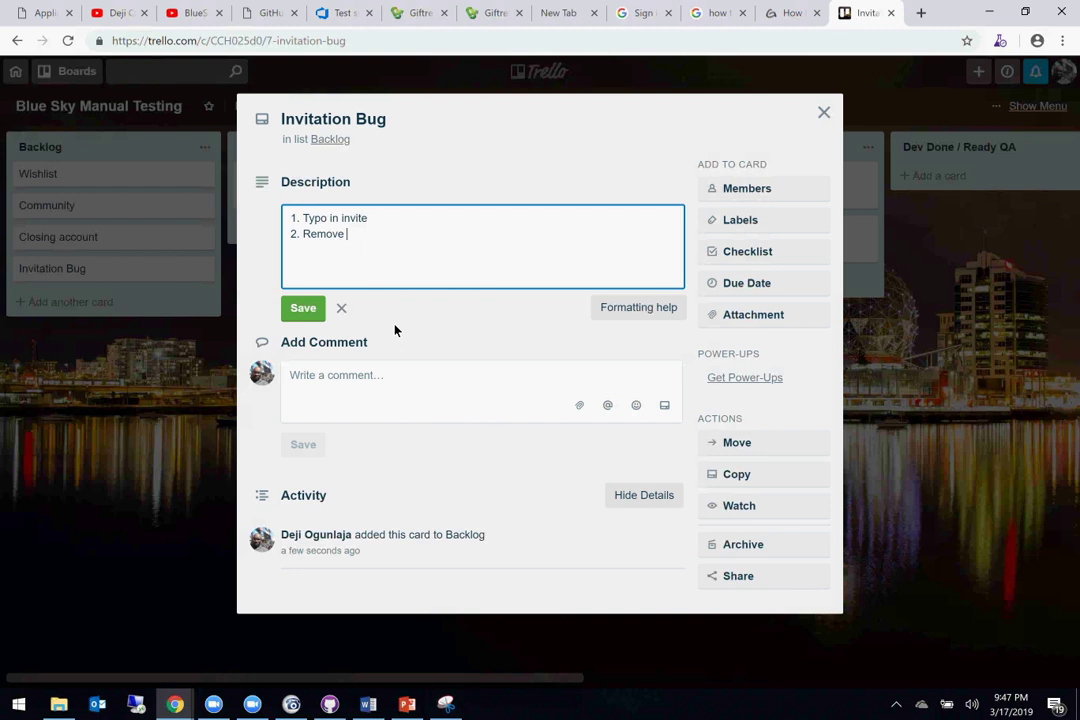
text( the form on submmit)
key(Return)
key(Return)
key(ctrl+v)
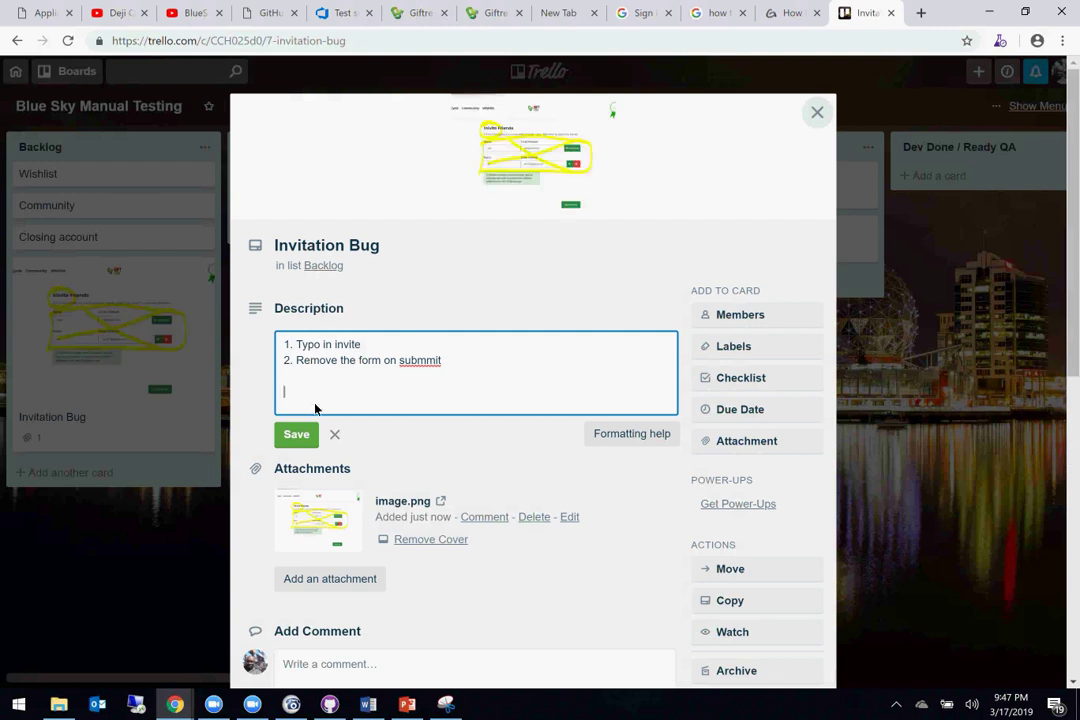
click(298, 437)
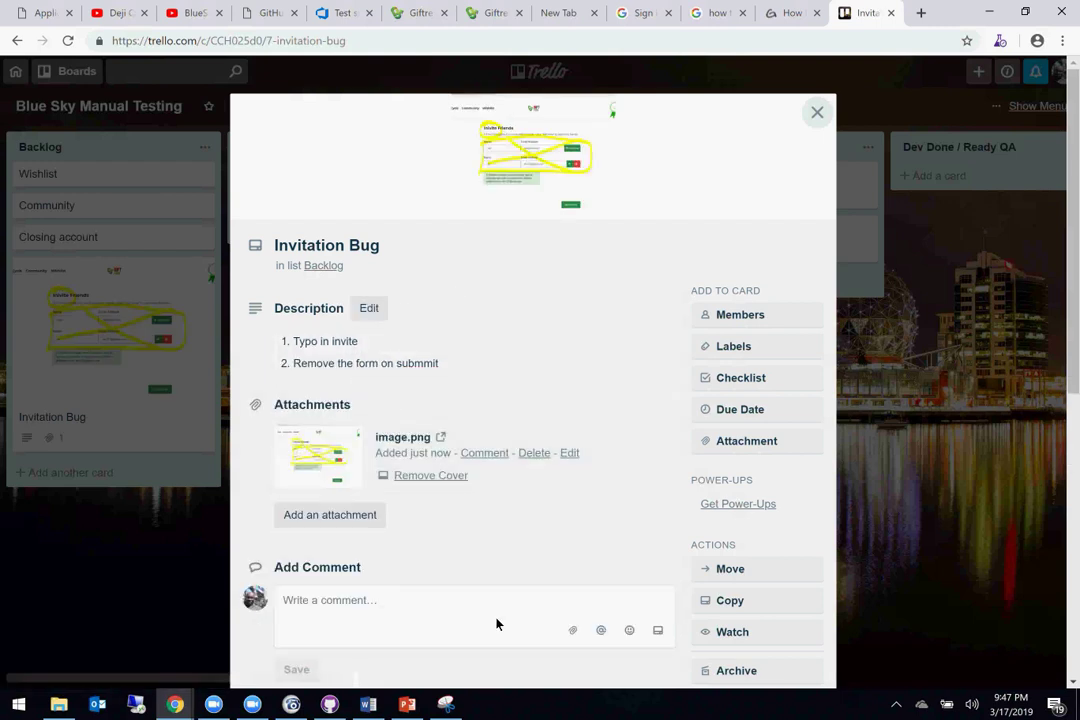
click(370, 705)
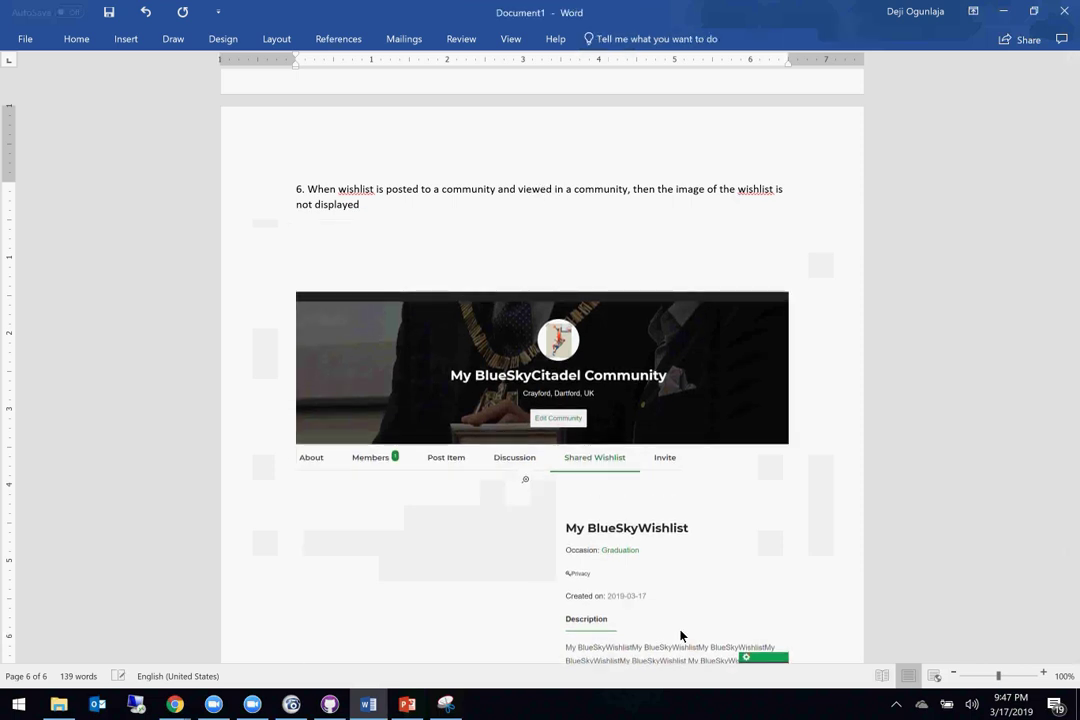
Step: Paste the community wishlist screenshot onto a new page and label it 7
scroll(680, 636, up, 4)
scroll(680, 636, down, 4)
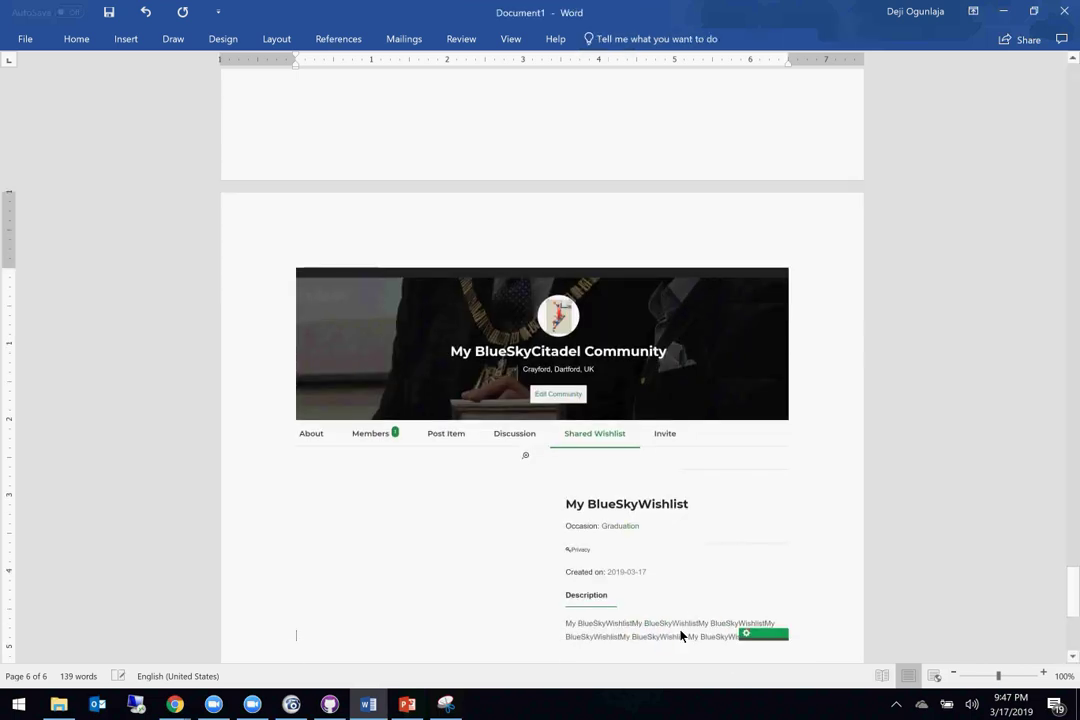
click(374, 179)
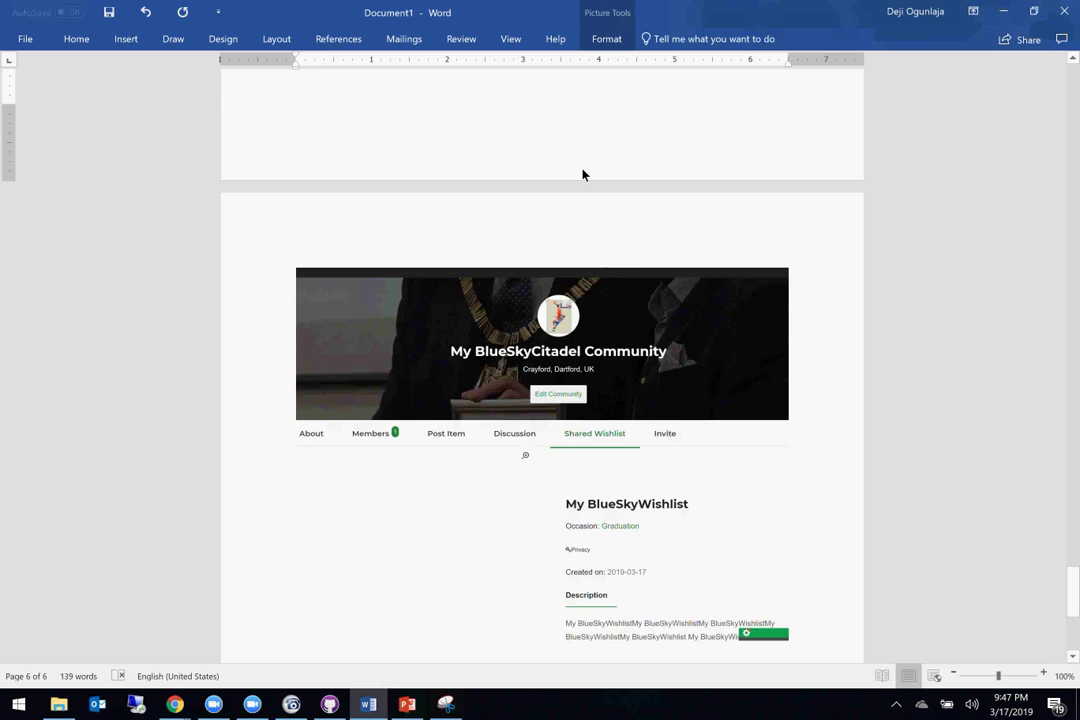
scroll(771, 162, up, 5)
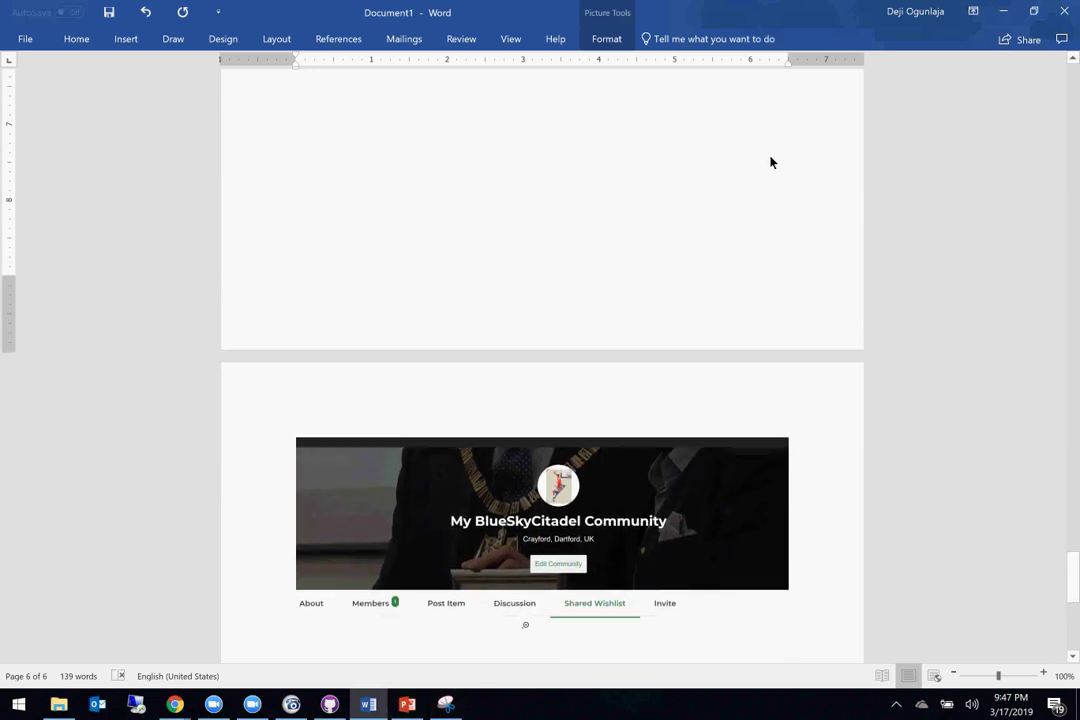
scroll(754, 106, up, 2)
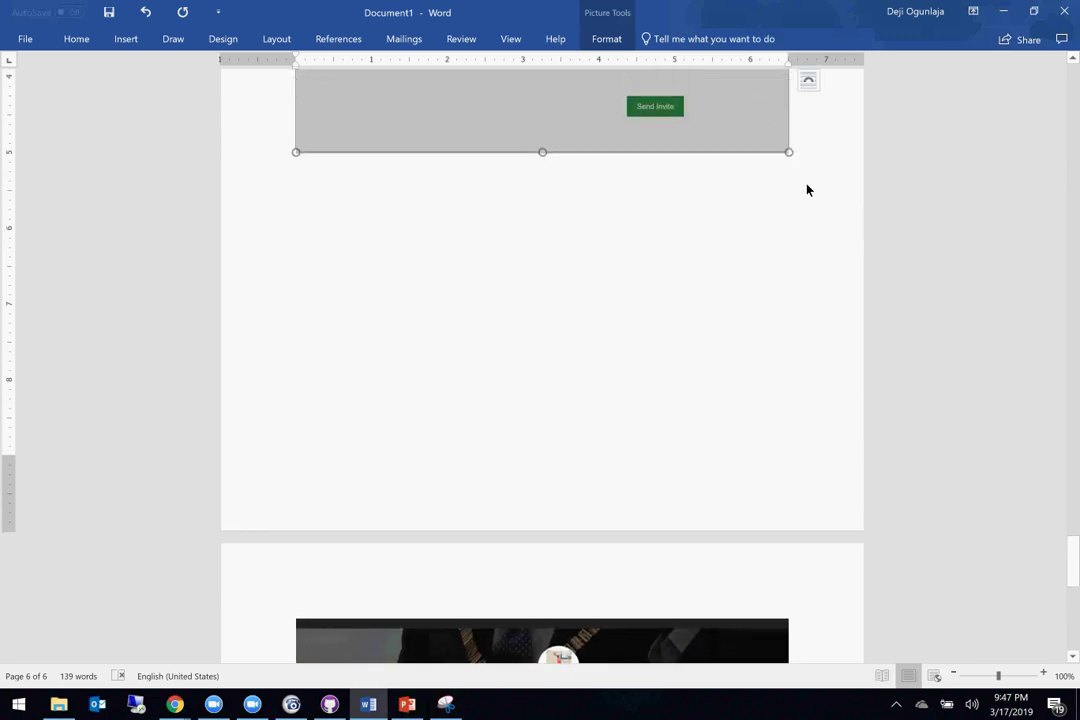
key(ctrl+v)
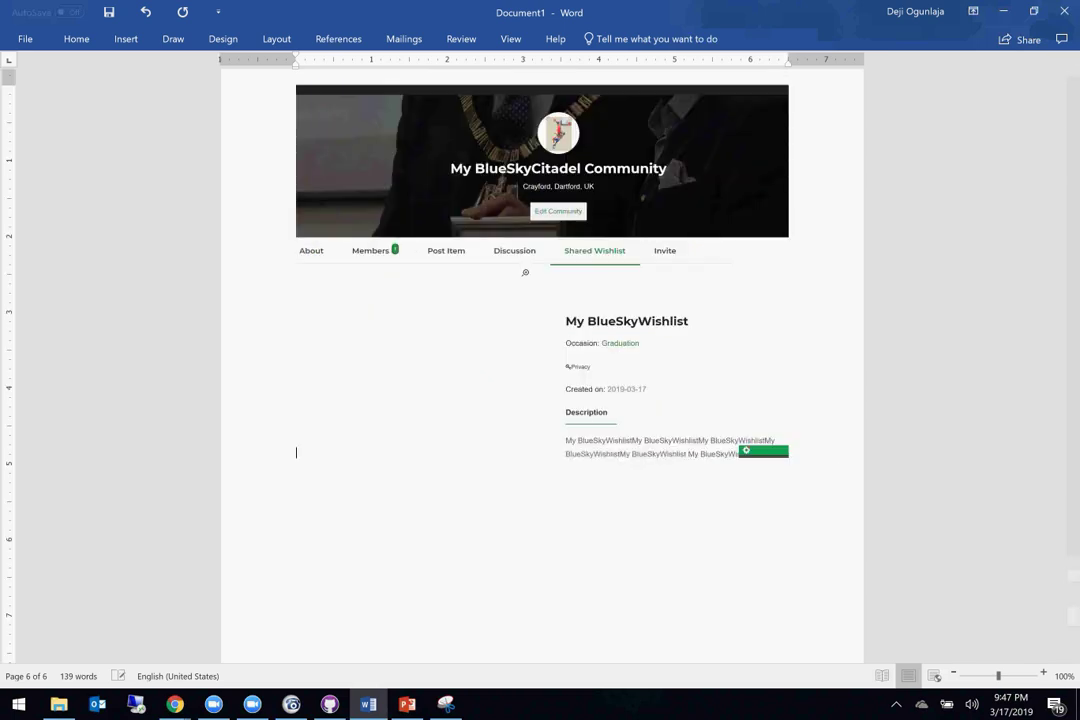
text(7.)
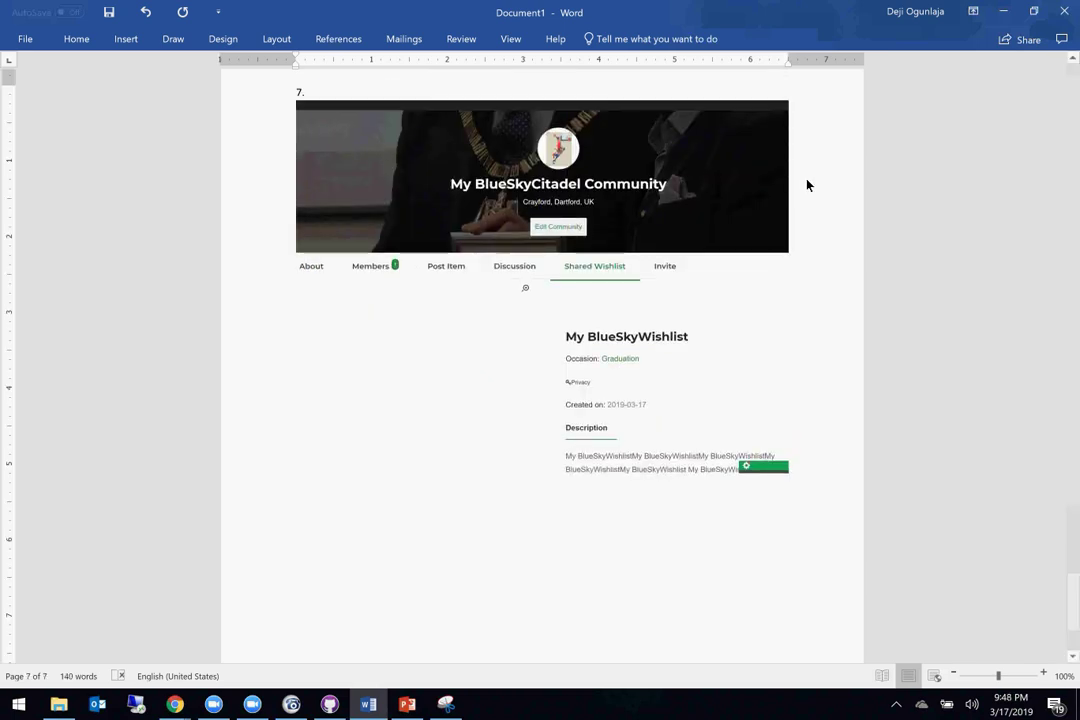
Step: Copy the Invitation Bug card's two-item description from Trello and paste it under item 7
scroll(796, 160, down, 4)
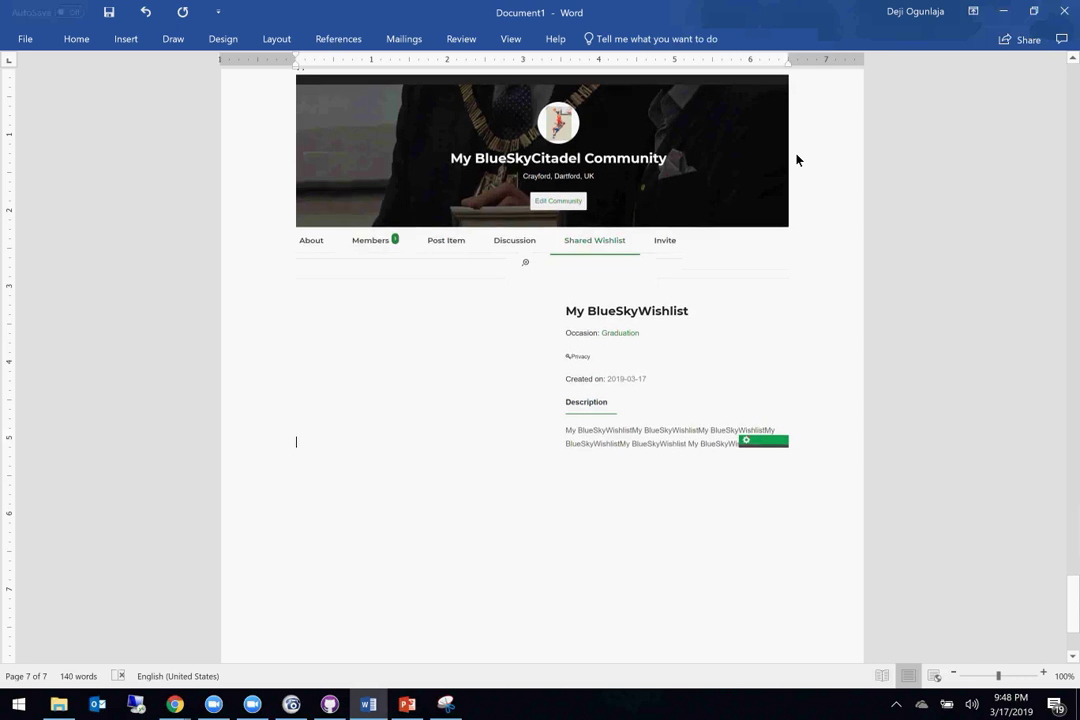
scroll(796, 133, up, 8)
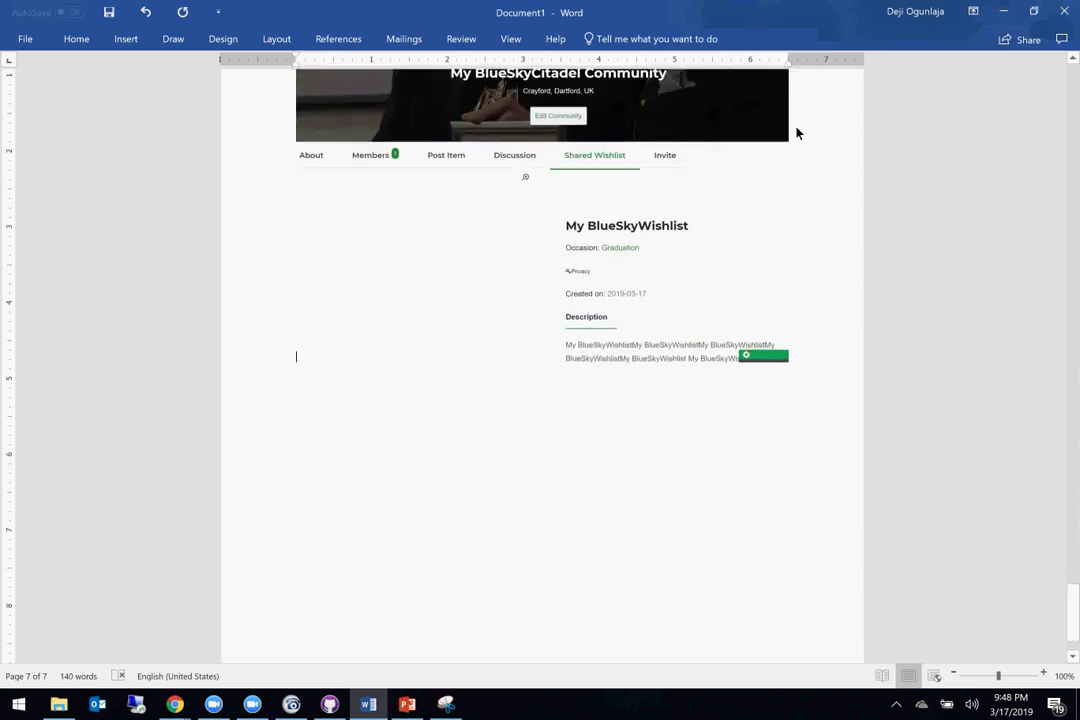
scroll(796, 133, up, 3)
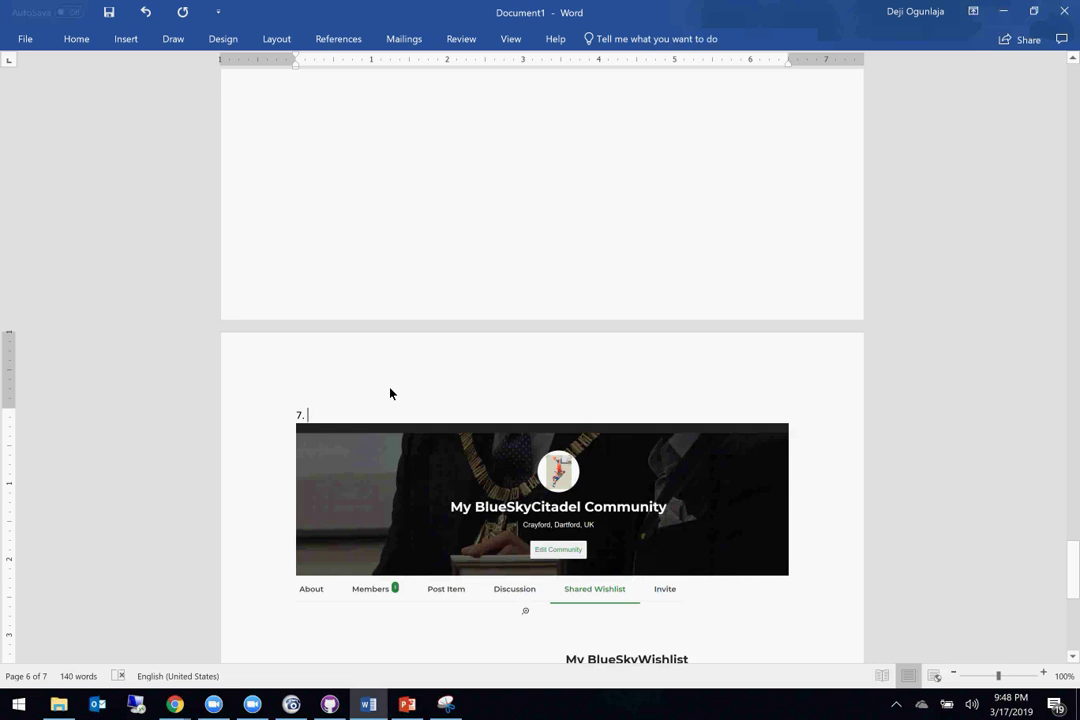
click(175, 704)
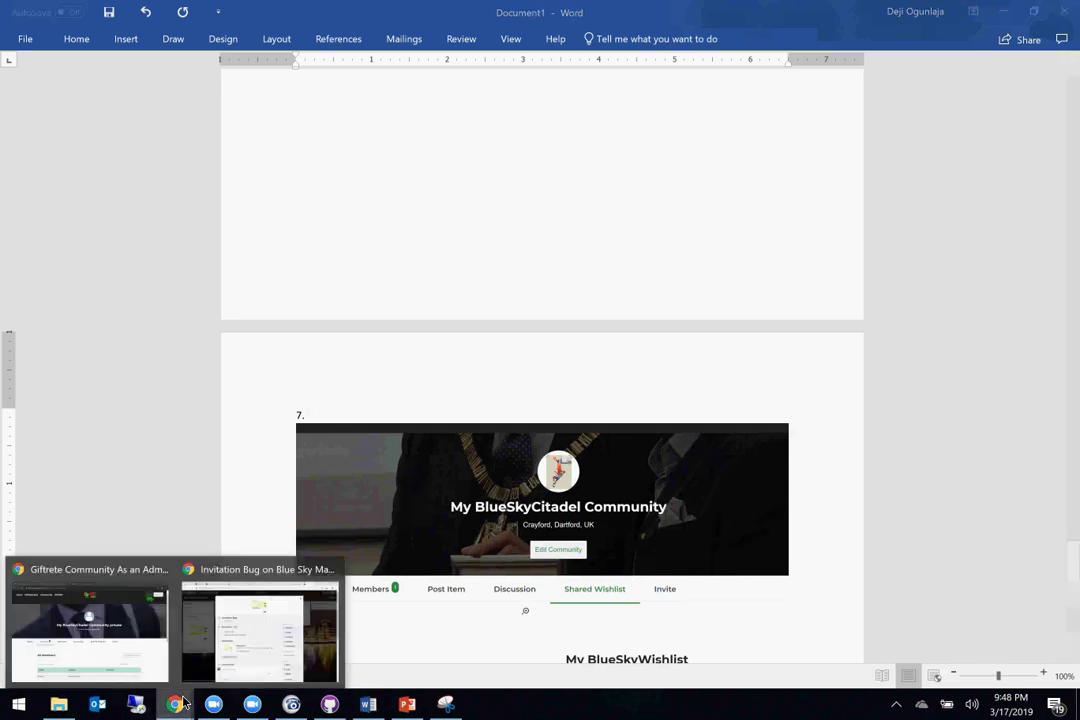
click(372, 704)
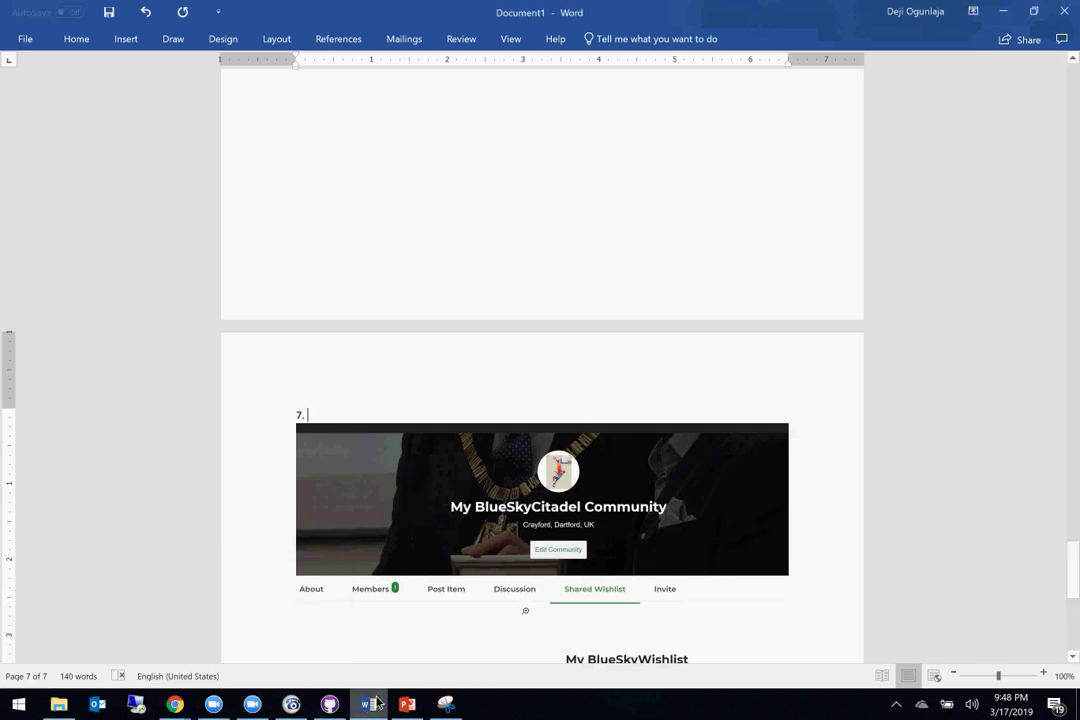
click(378, 704)
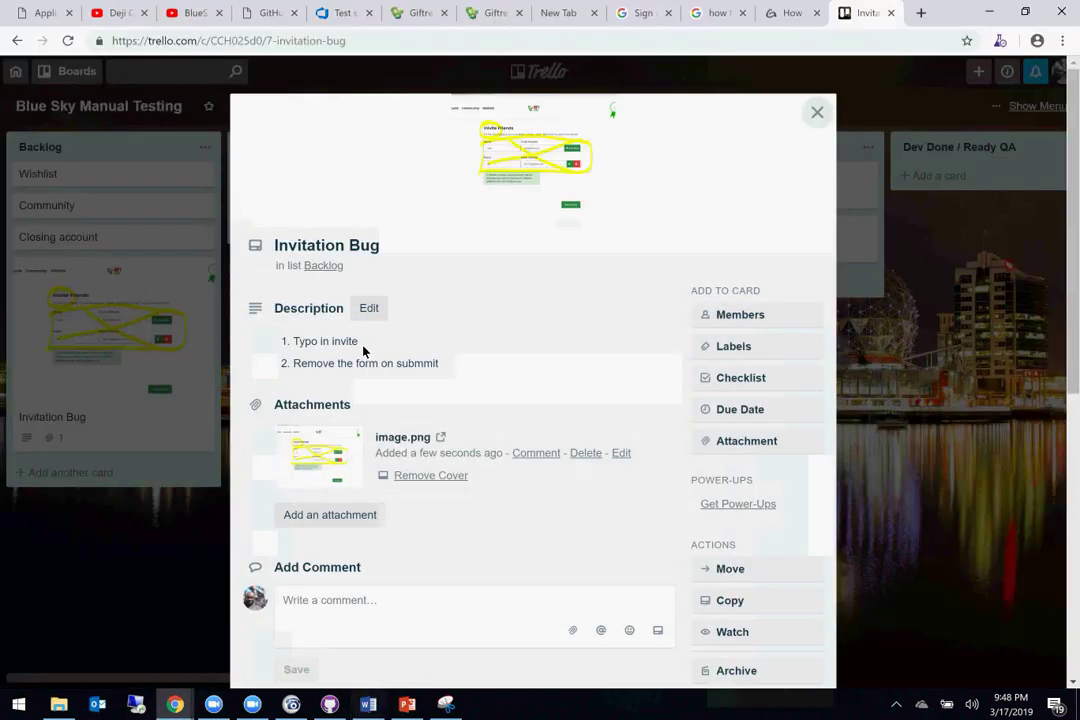
click(362, 352)
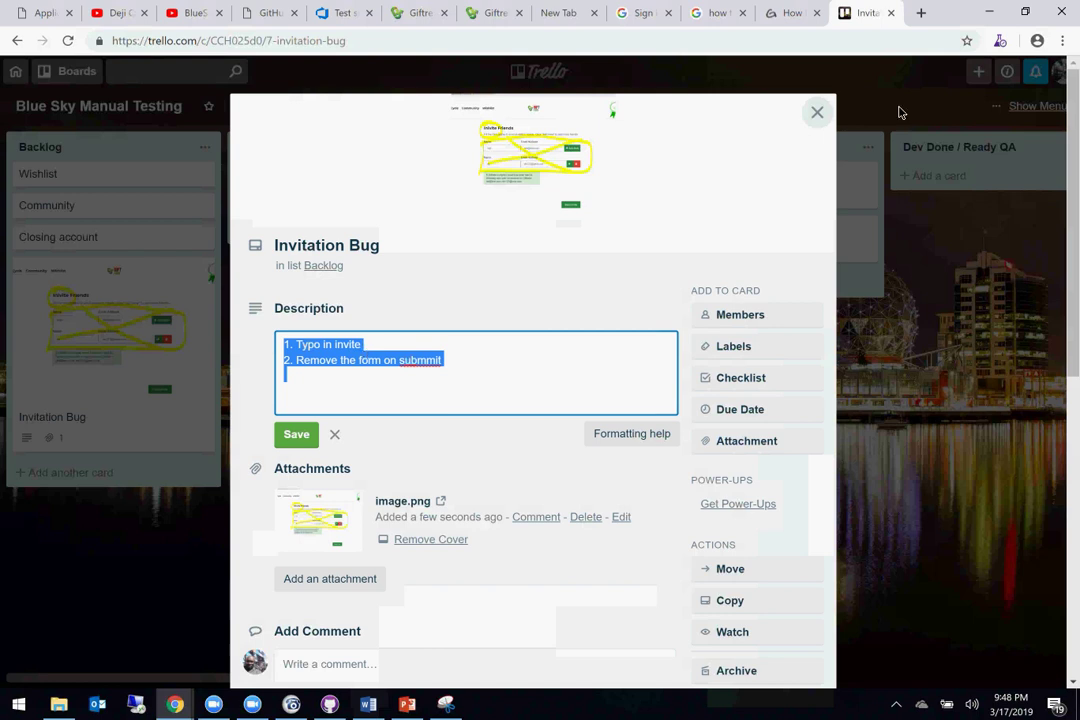
click(989, 12)
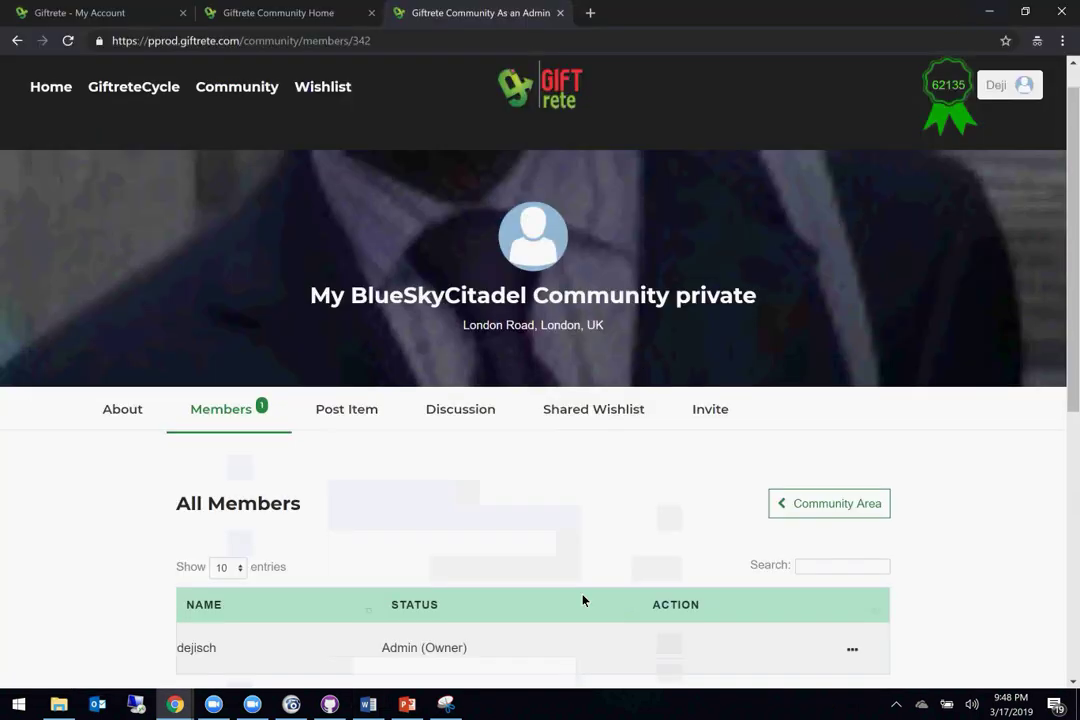
click(369, 706)
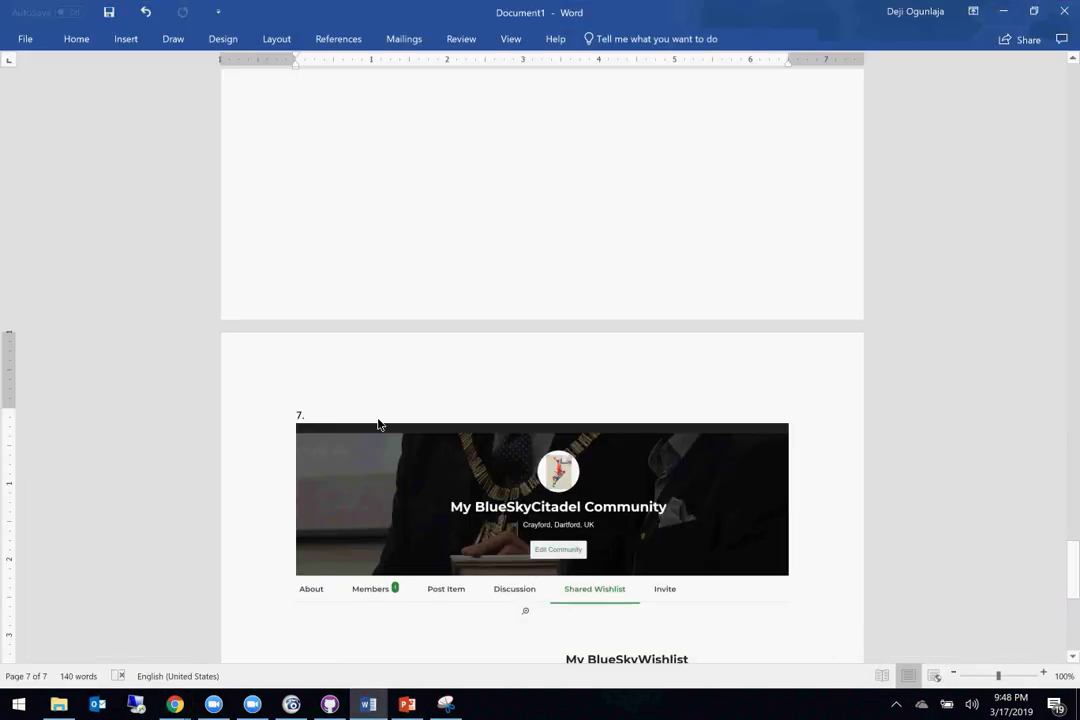
key(ctrl+z)
scroll(381, 402, down, 2)
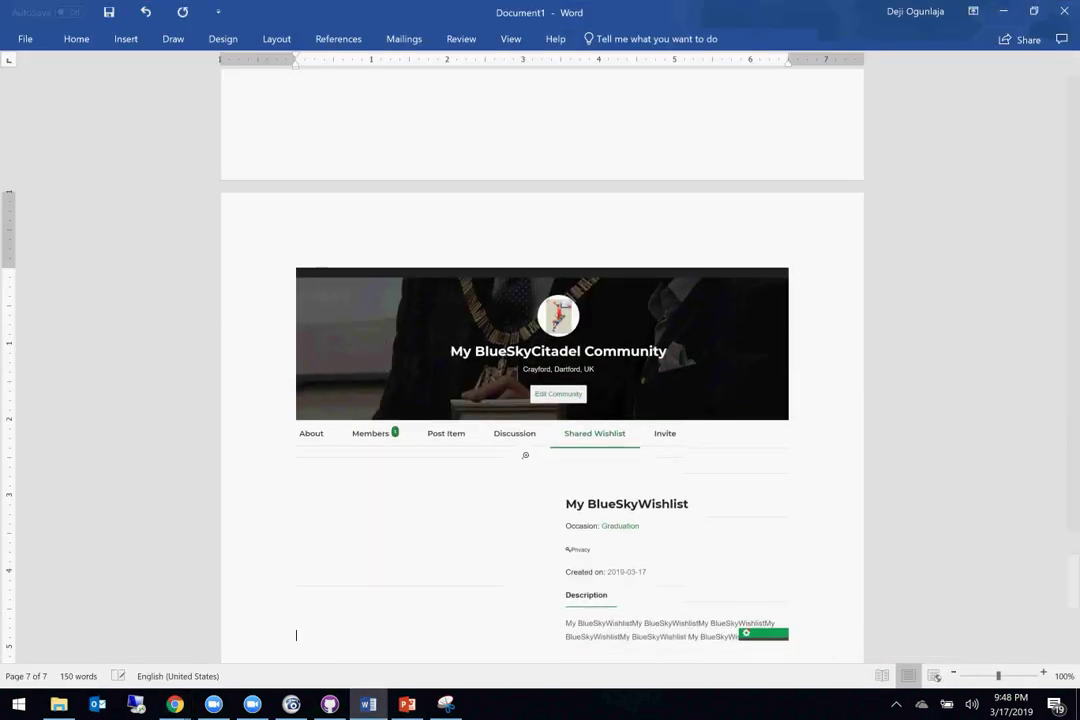
scroll(462, 240, up, 4)
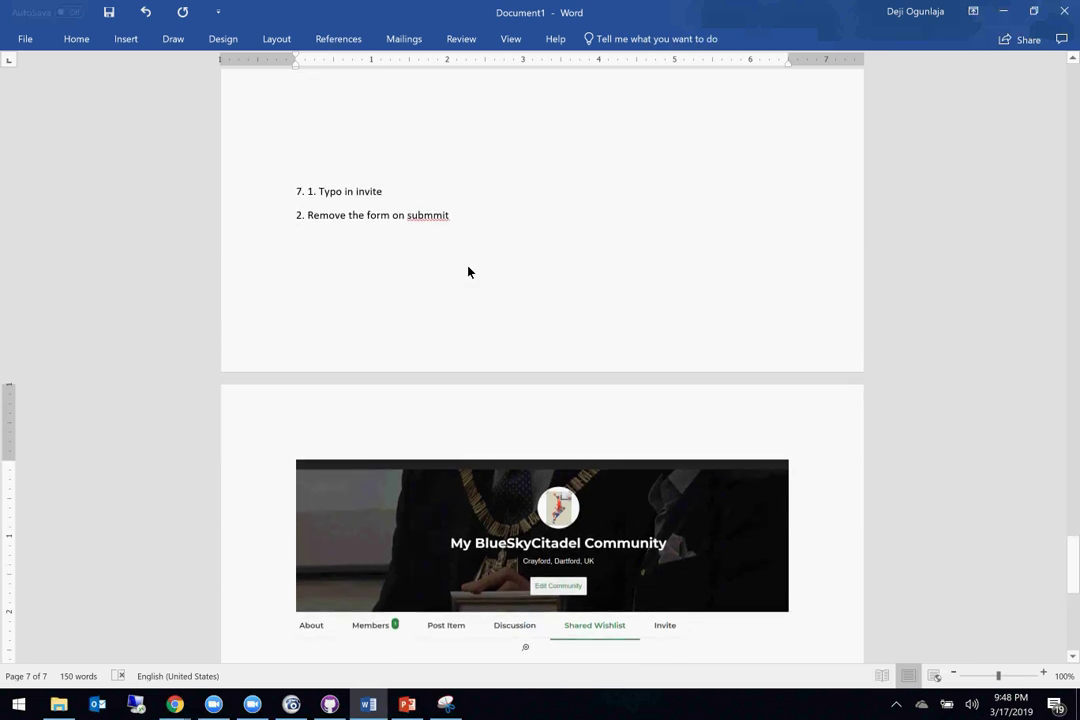
Step: Below the invite notes, add the lines Title, Steps, Logs and Screenshot, one per line
click(480, 218)
key(Return)
key(Return)
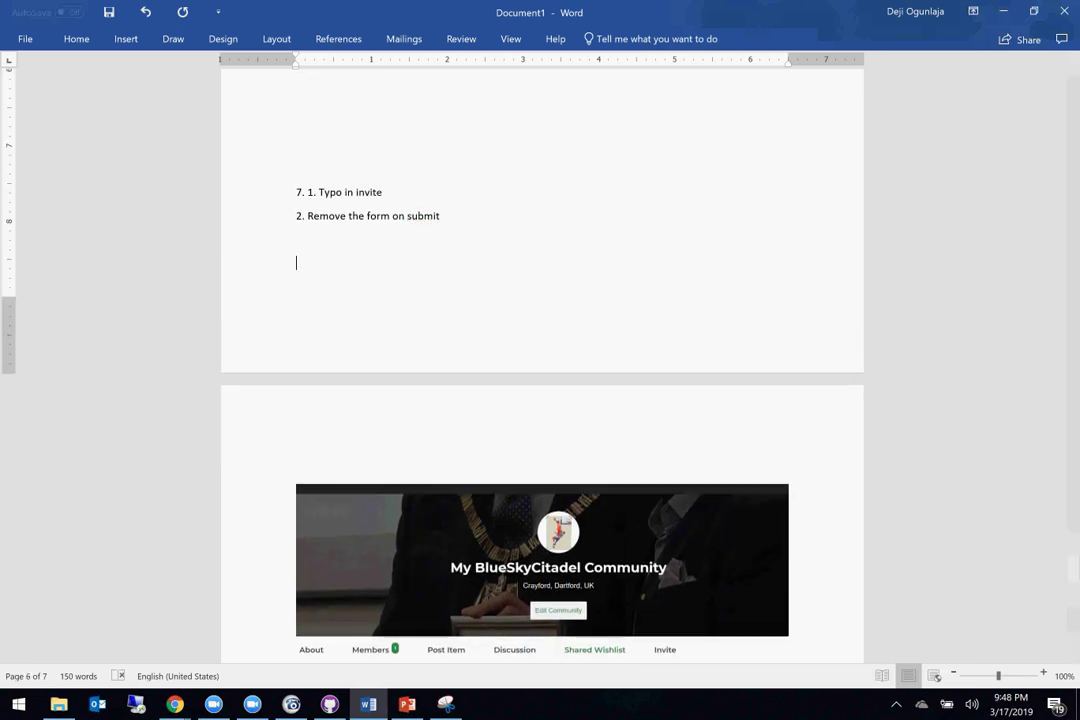
text(Ti tle)
key(Return)
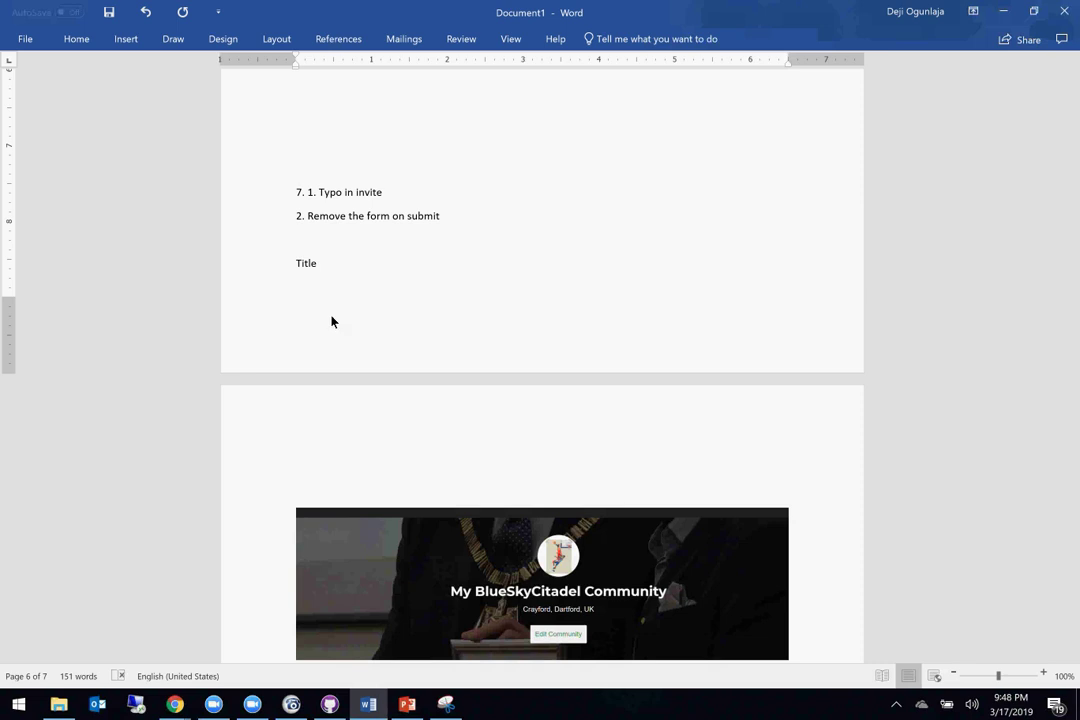
text(Steps)
key(Return)
text(Logs)
key(Return)
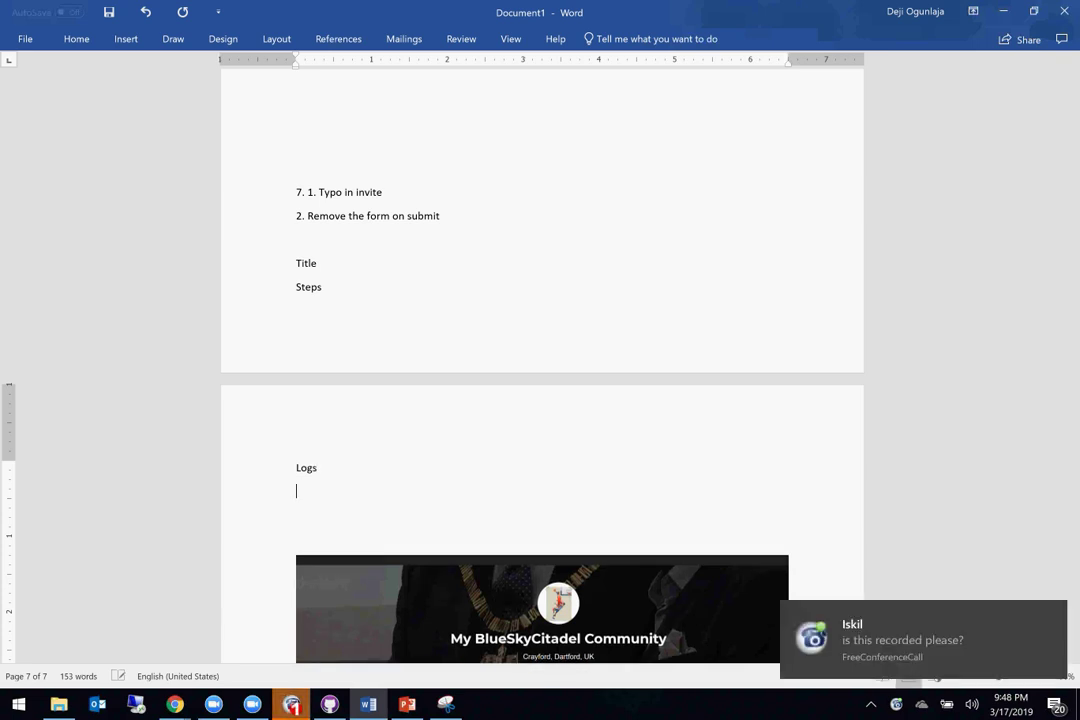
text(Screenshot)
key(Return)
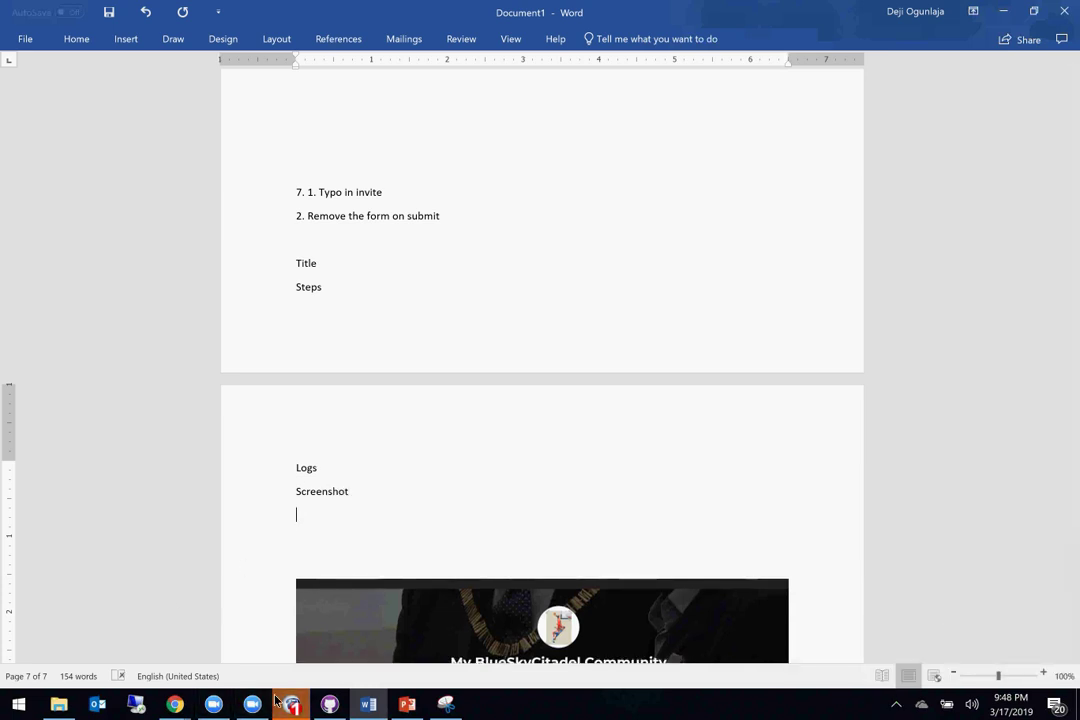
Step: Return to the Azure DevOps New Bug form and review its Repro Steps screenshot, Priority 2 and Severity 3 - Medium
mouse_move(174, 703)
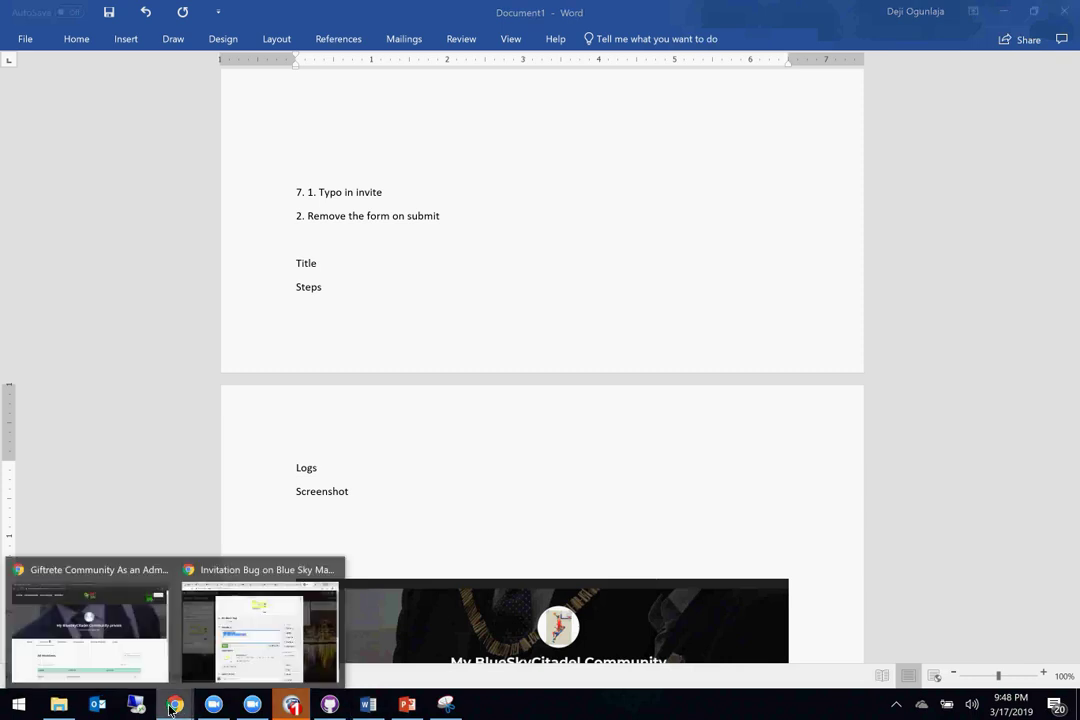
click(78, 633)
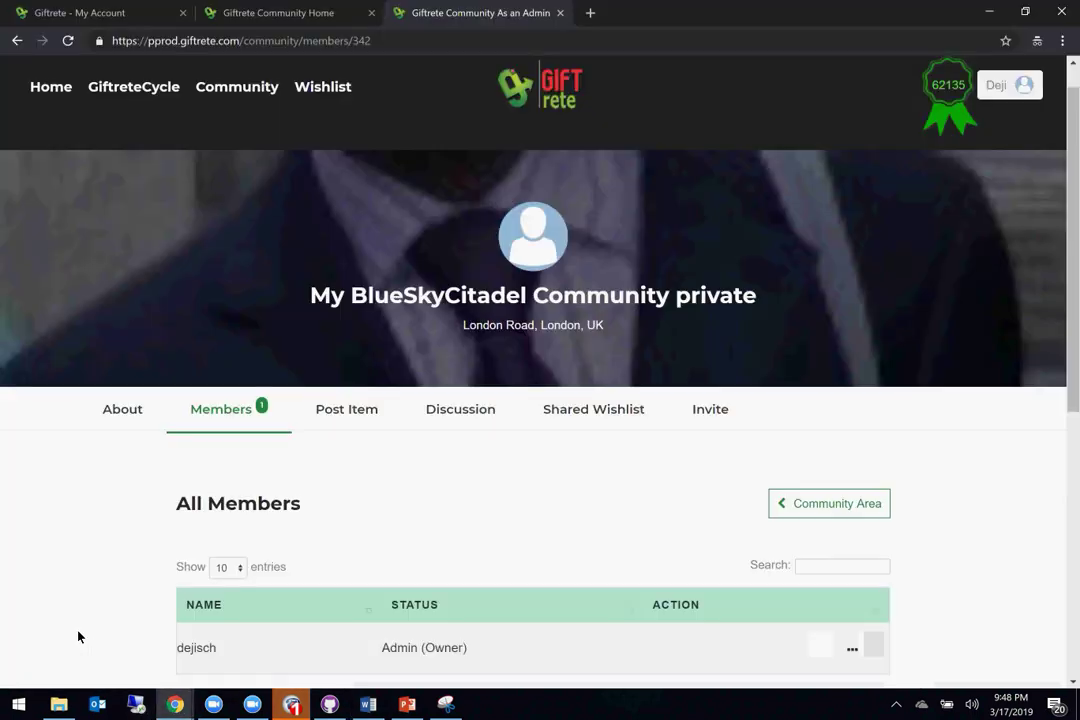
mouse_move(174, 703)
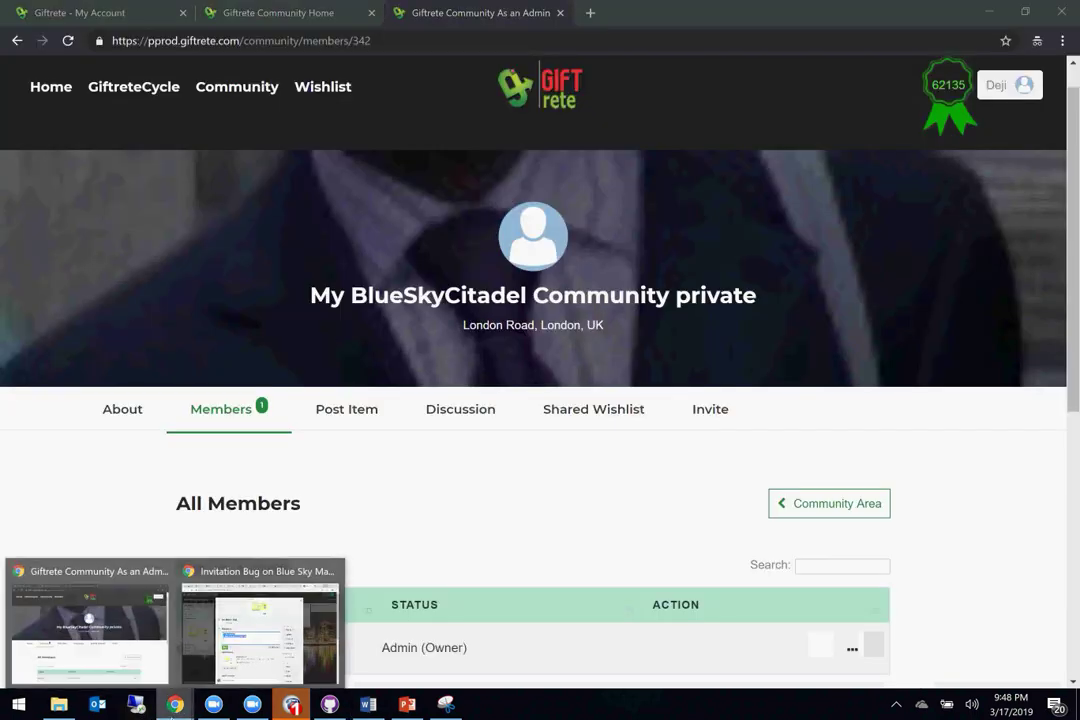
click(254, 638)
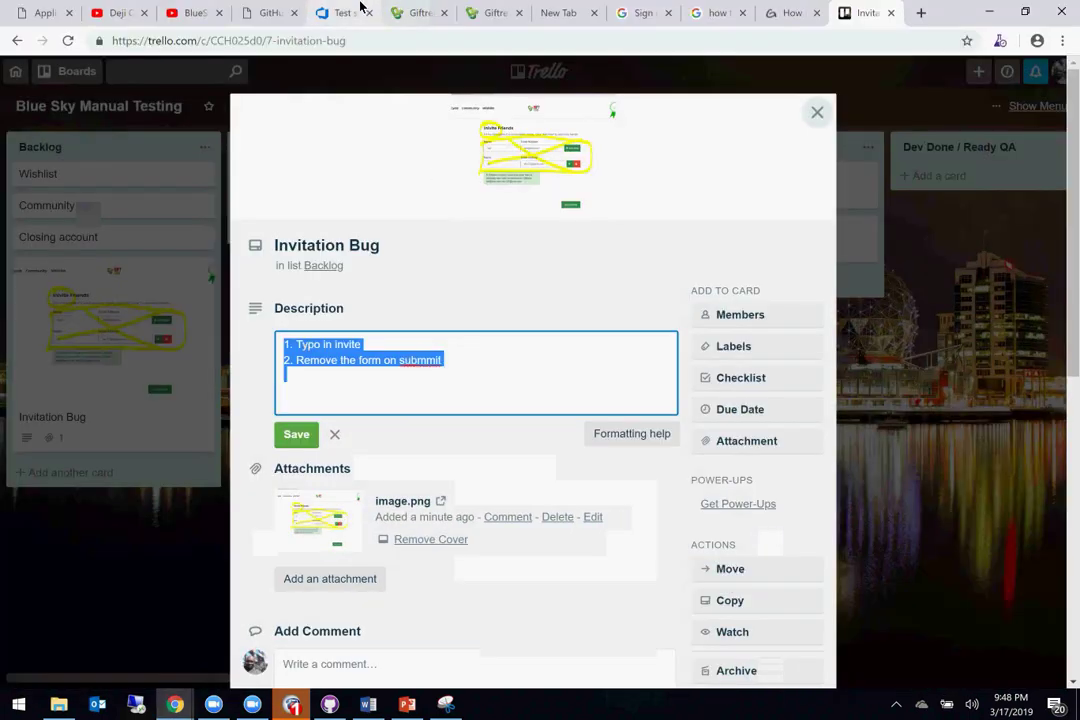
click(344, 24)
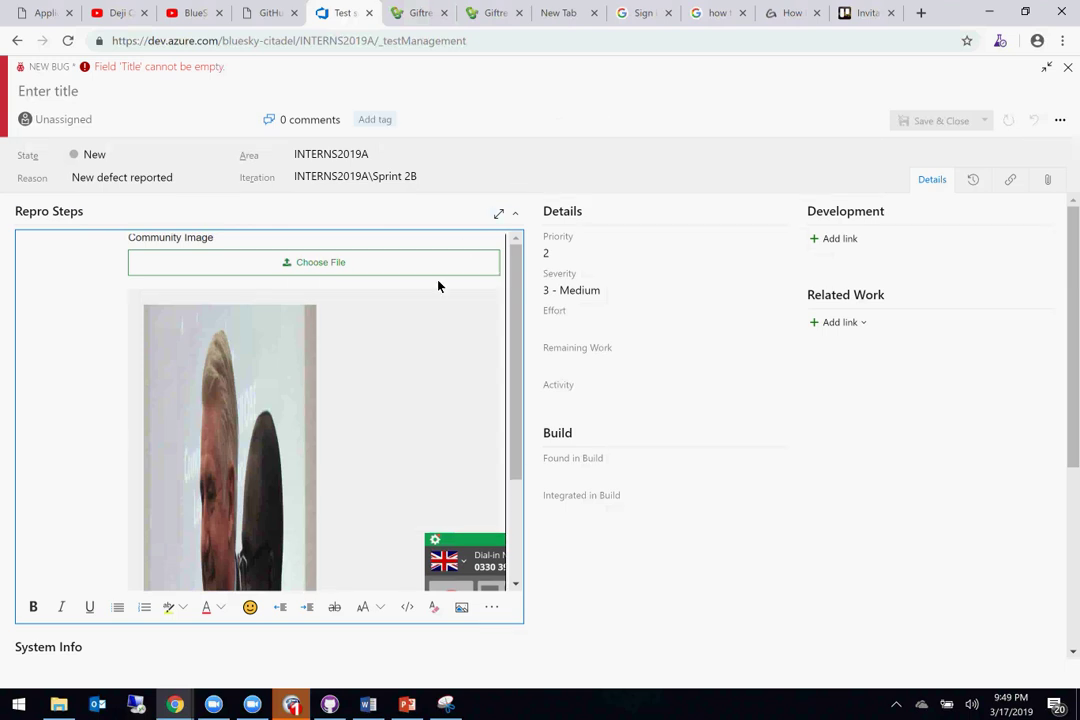
scroll(438, 287, down, 3)
scroll(518, 442, down, 4)
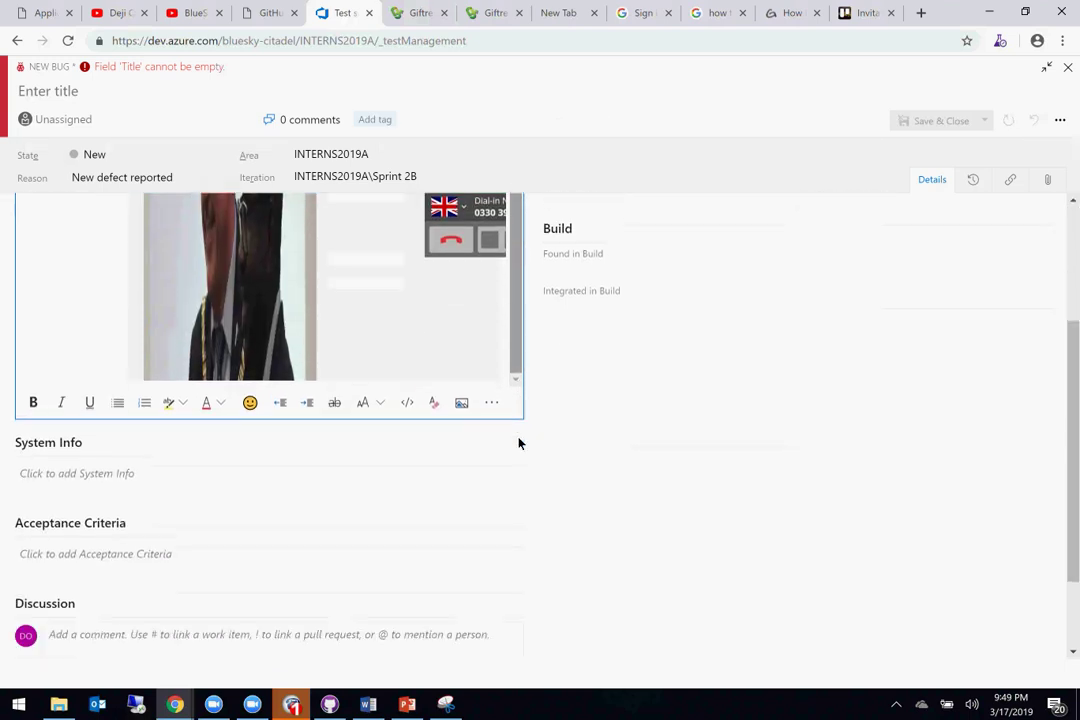
scroll(518, 442, up, 1)
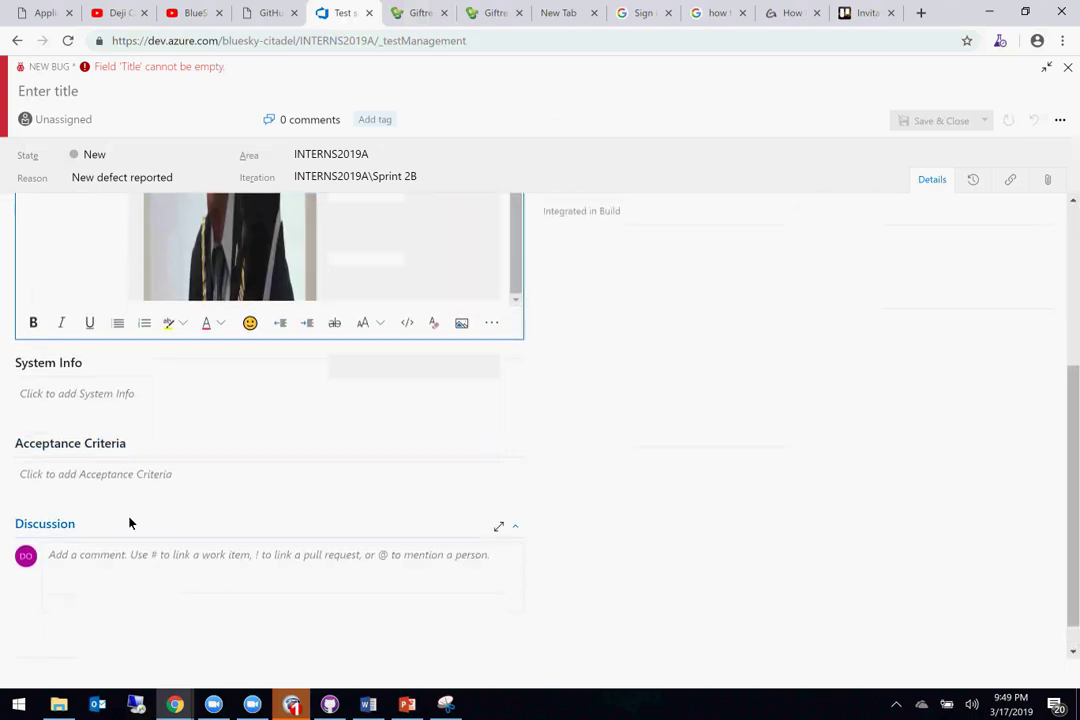
scroll(157, 381, up, 2)
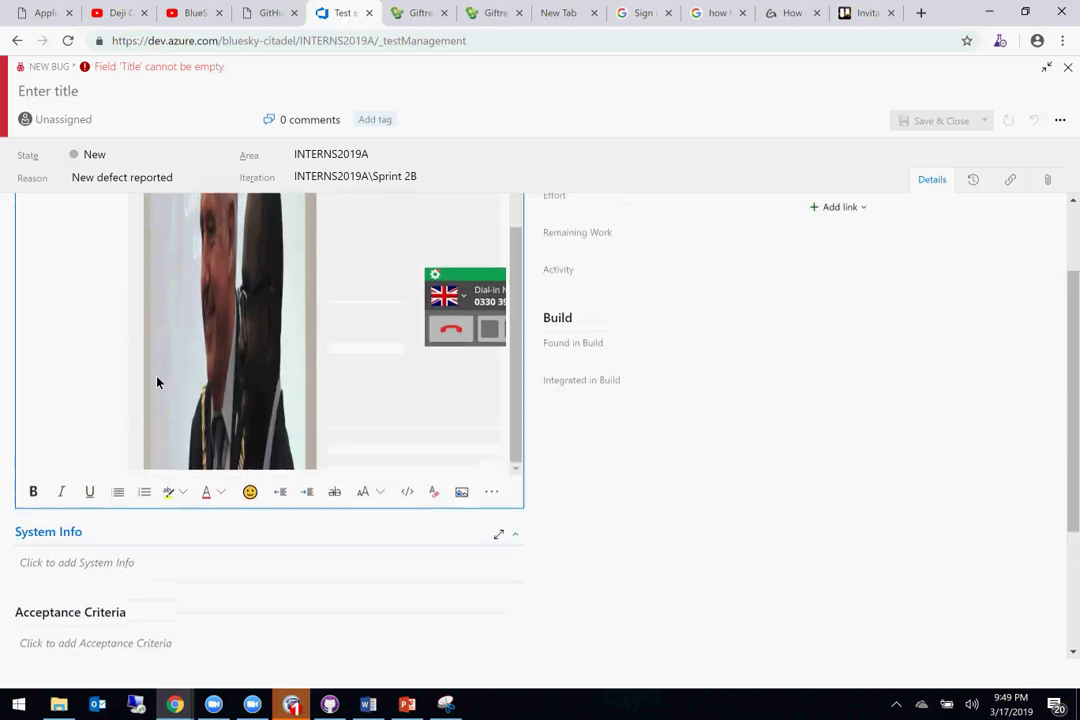
scroll(718, 386, up, 2)
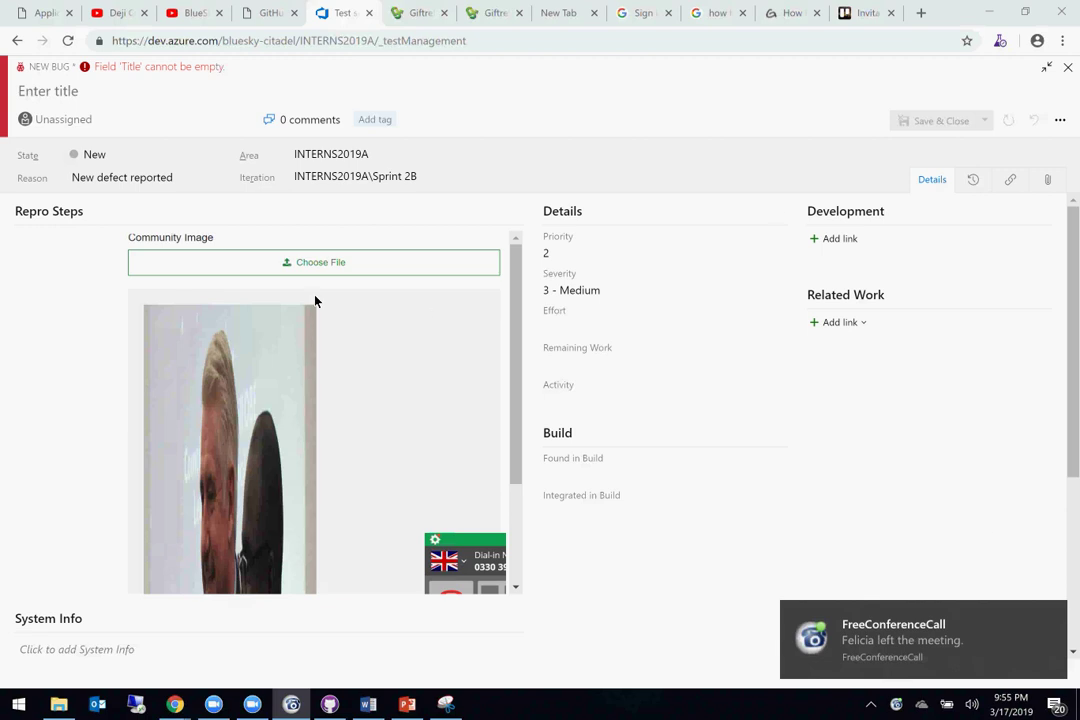
Step: Follow the Blue Sky Citadel link, then trim the address to blueskycitadel.com to load the homepage
click(42, 14)
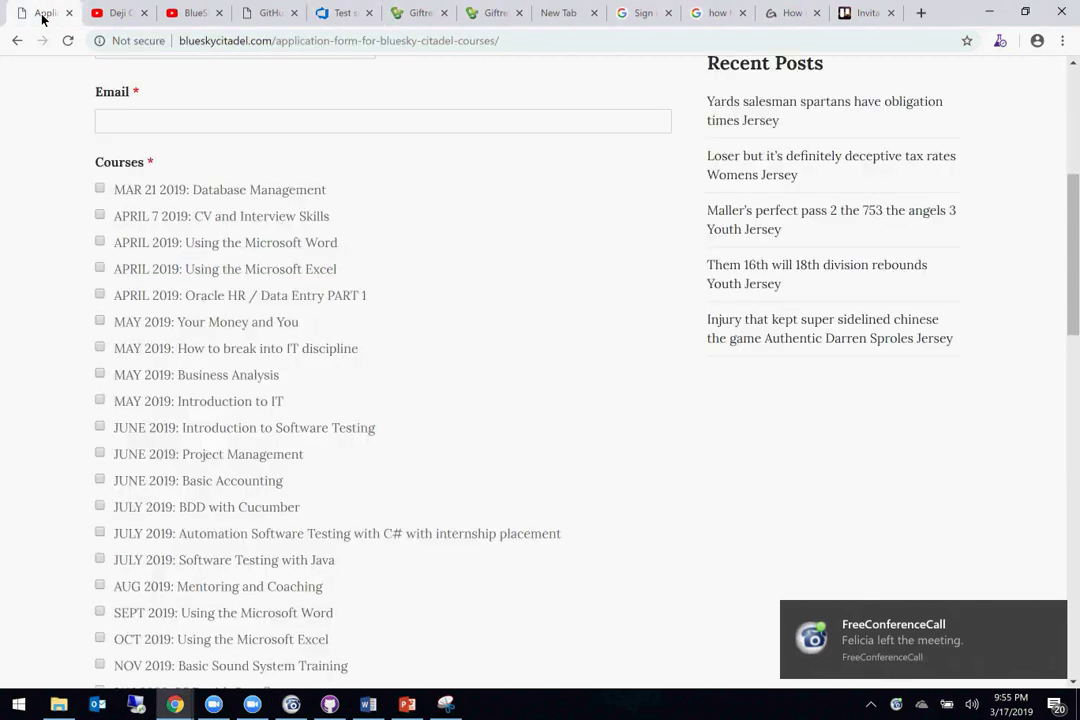
scroll(214, 149, up, 5)
click(229, 98)
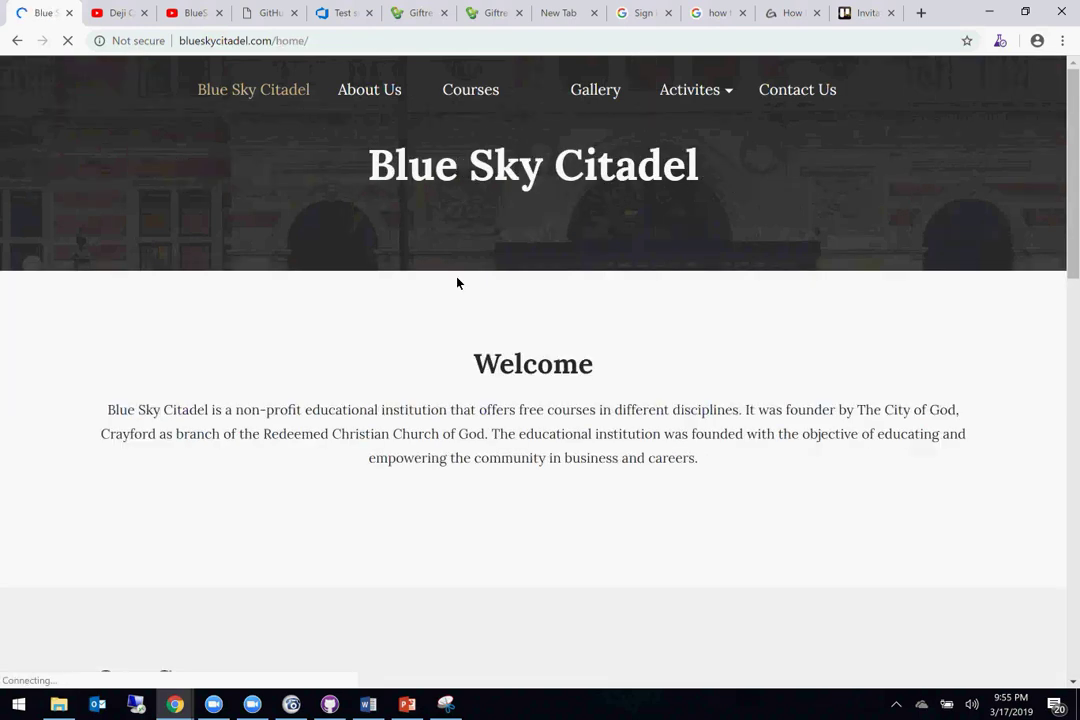
double_click(290, 41)
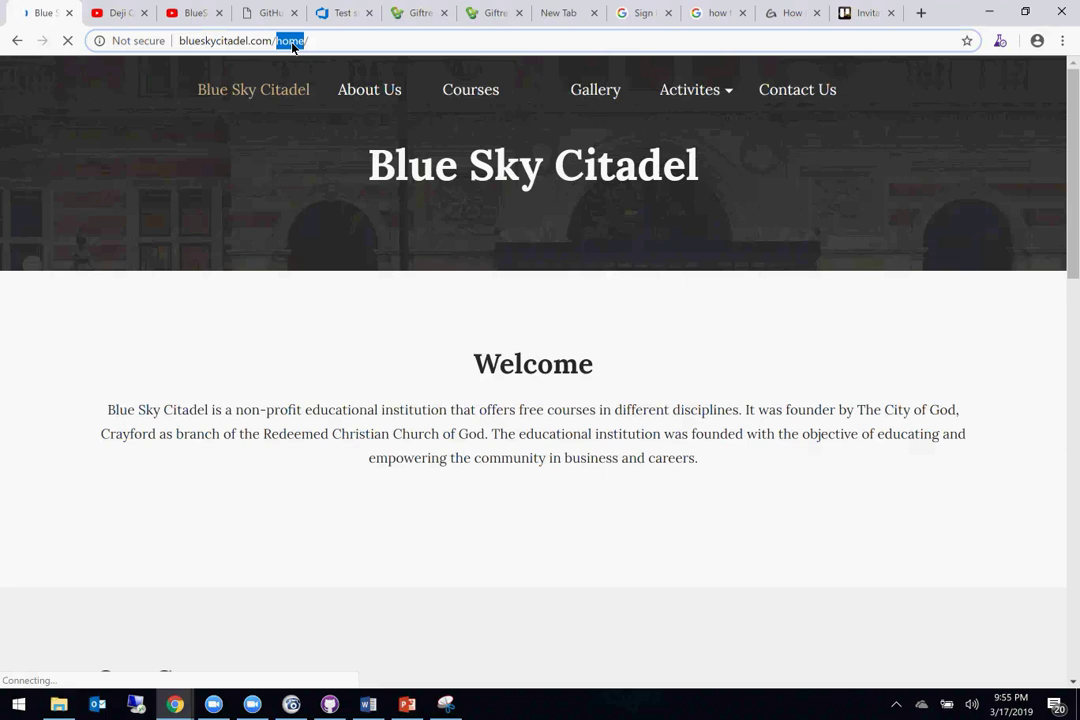
key(BackSpace)
key(BackSpace)
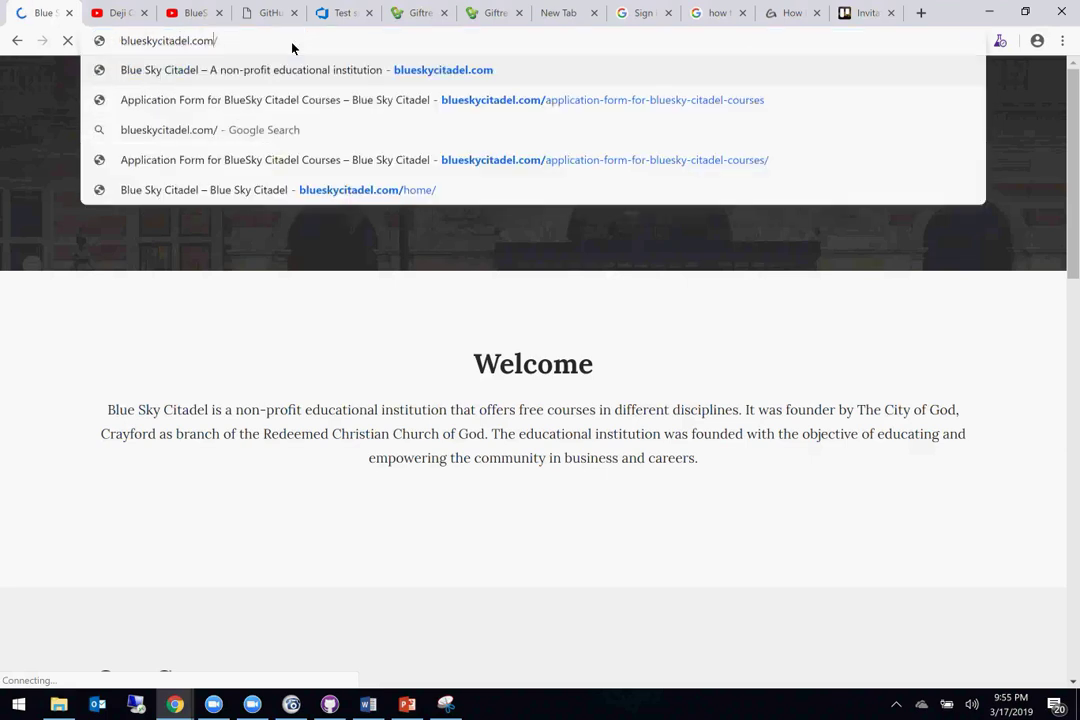
key(Return)
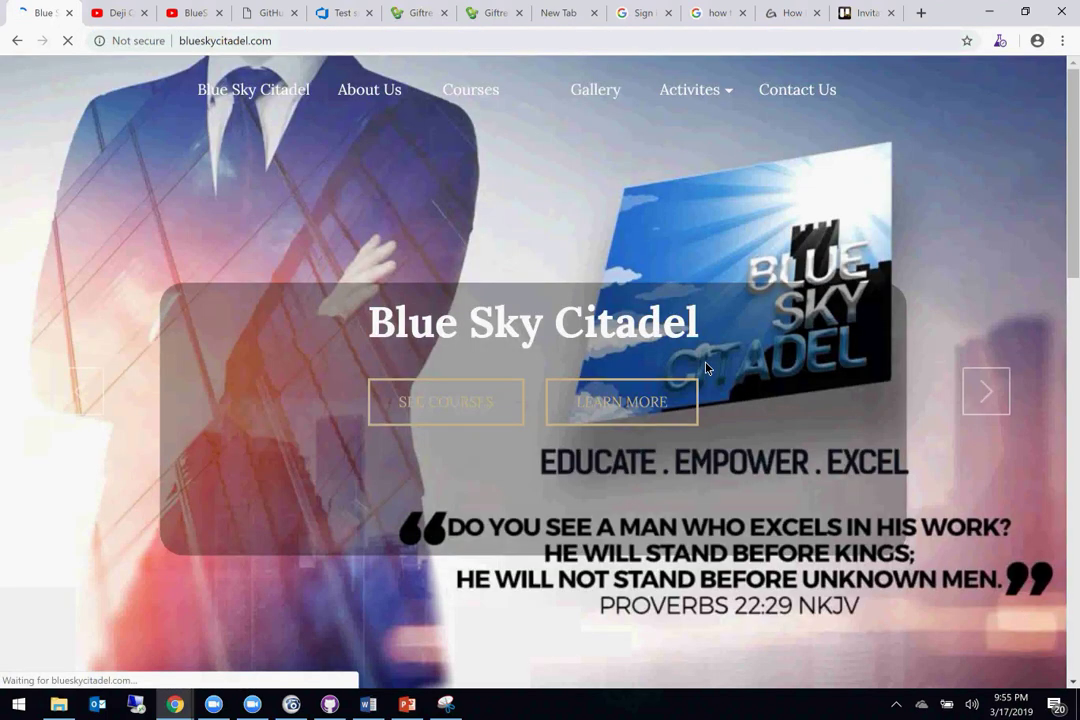